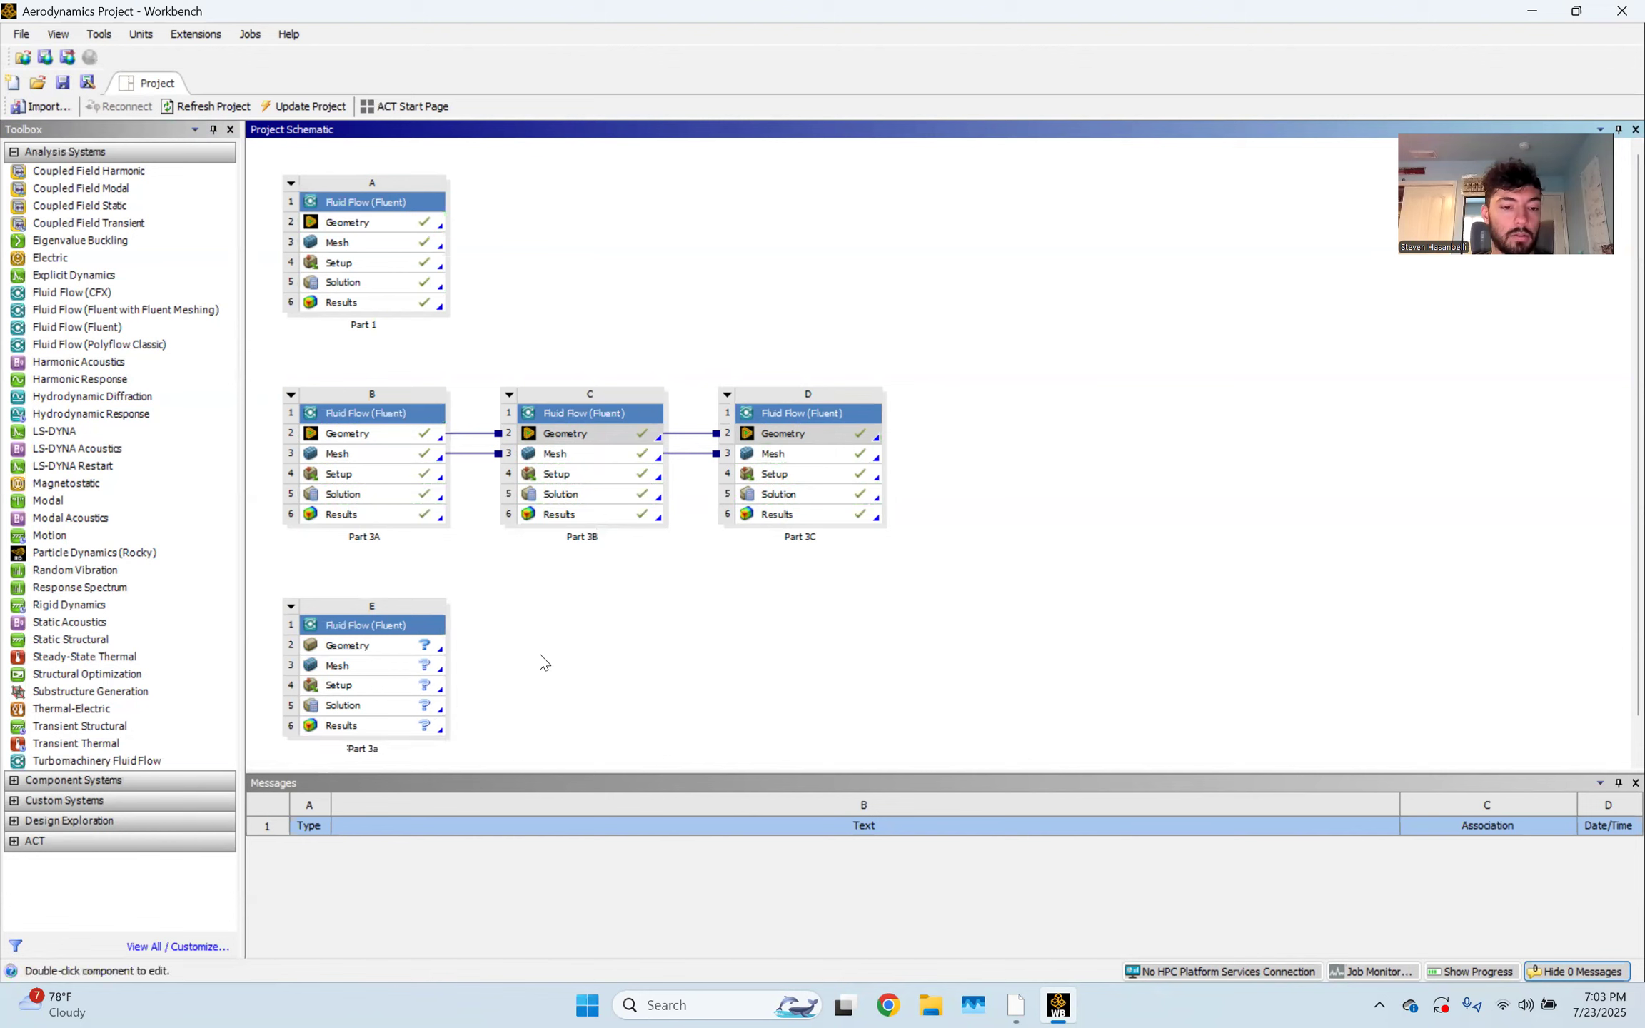
Start a new DesignModeler geometry for the Part 3a Fluid Flow (Fluent) system
click(381, 650)
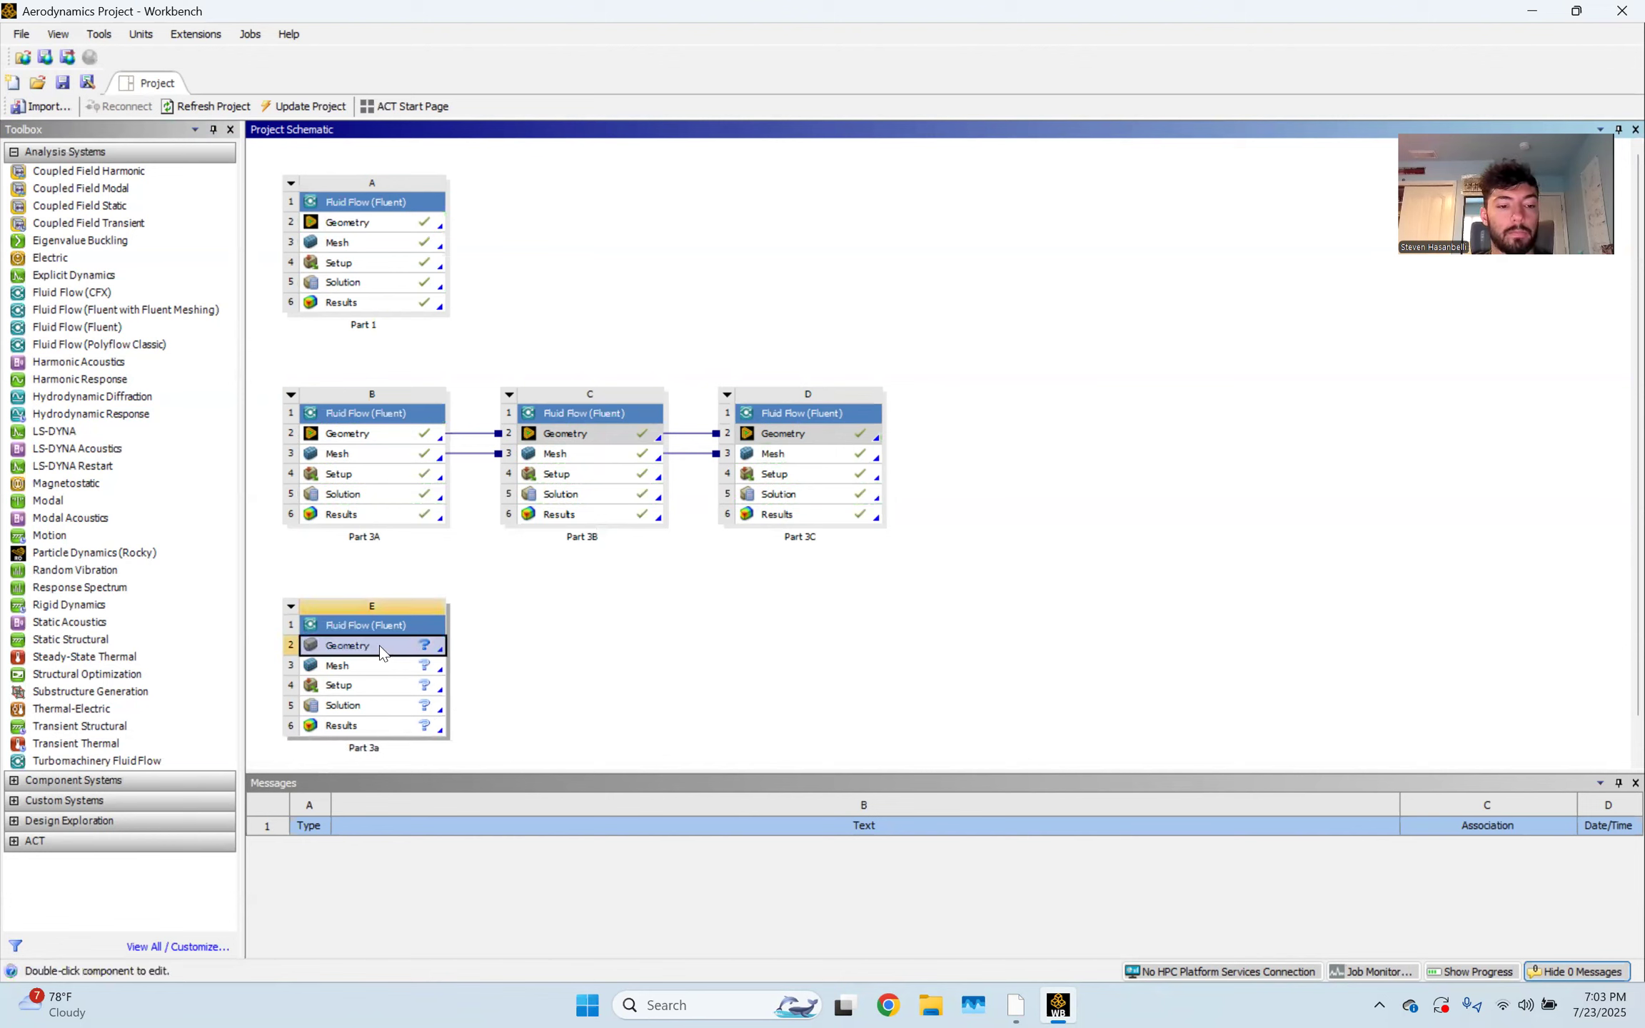
right_click(368, 646)
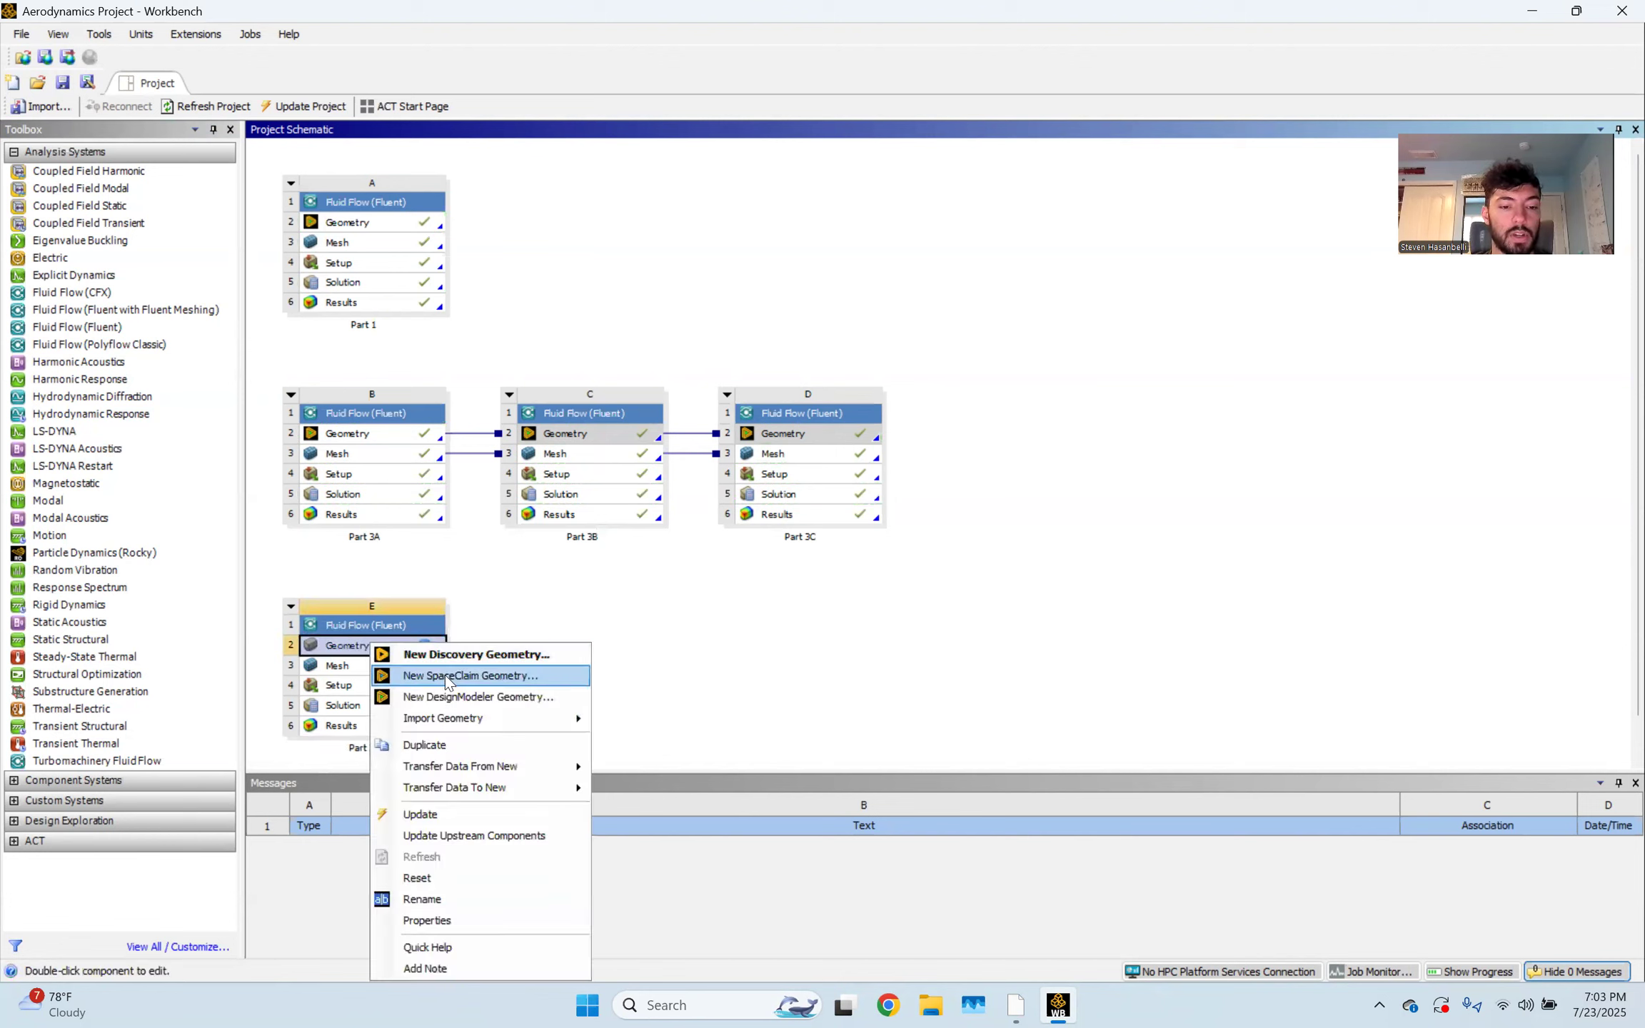
click(551, 699)
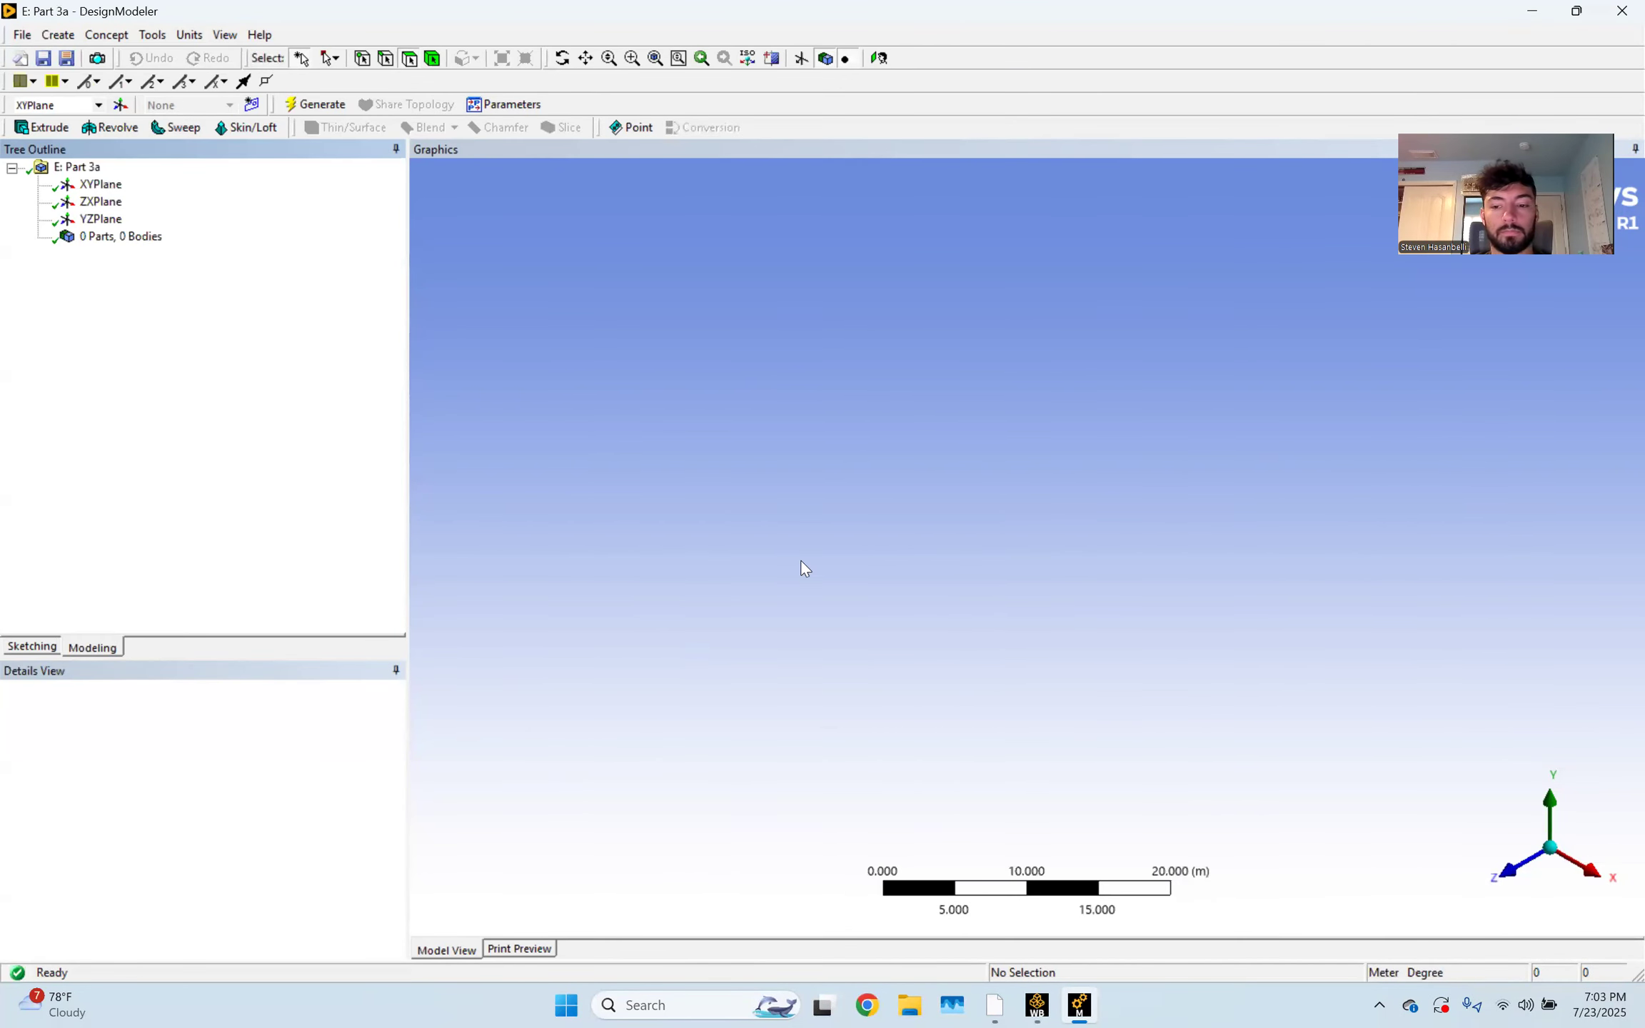
Look straight at the XY plane and create a new sketch on XYPlane
click(1519, 873)
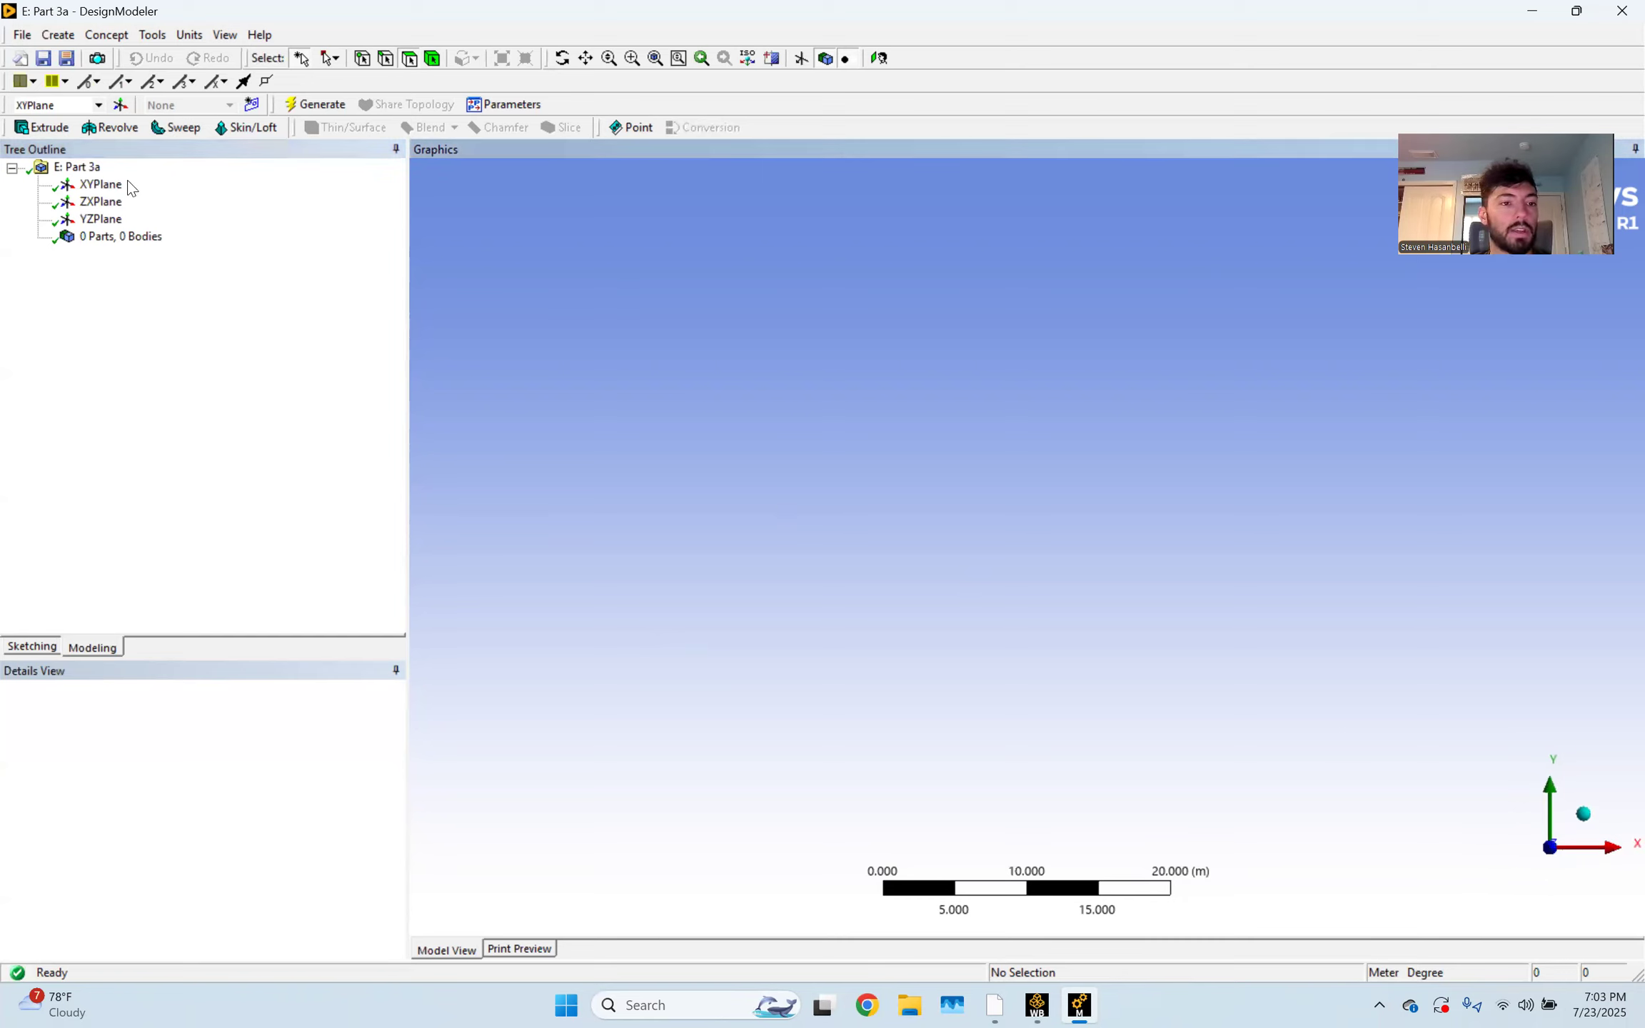
click(98, 186)
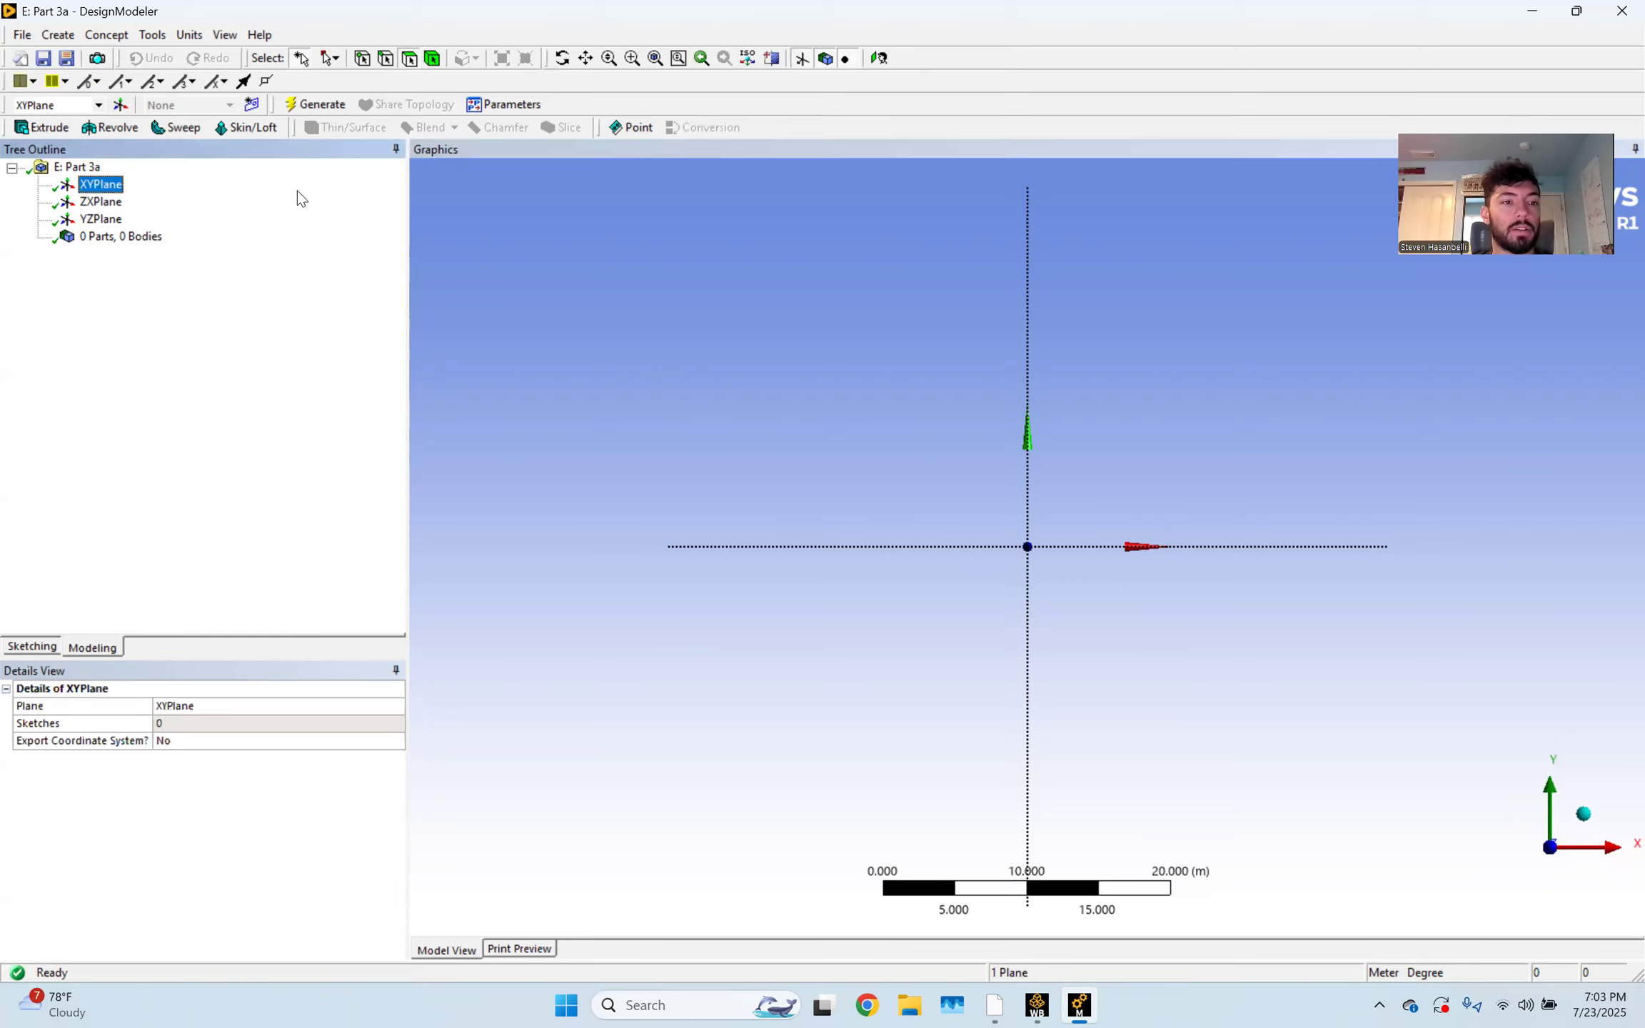
click(251, 105)
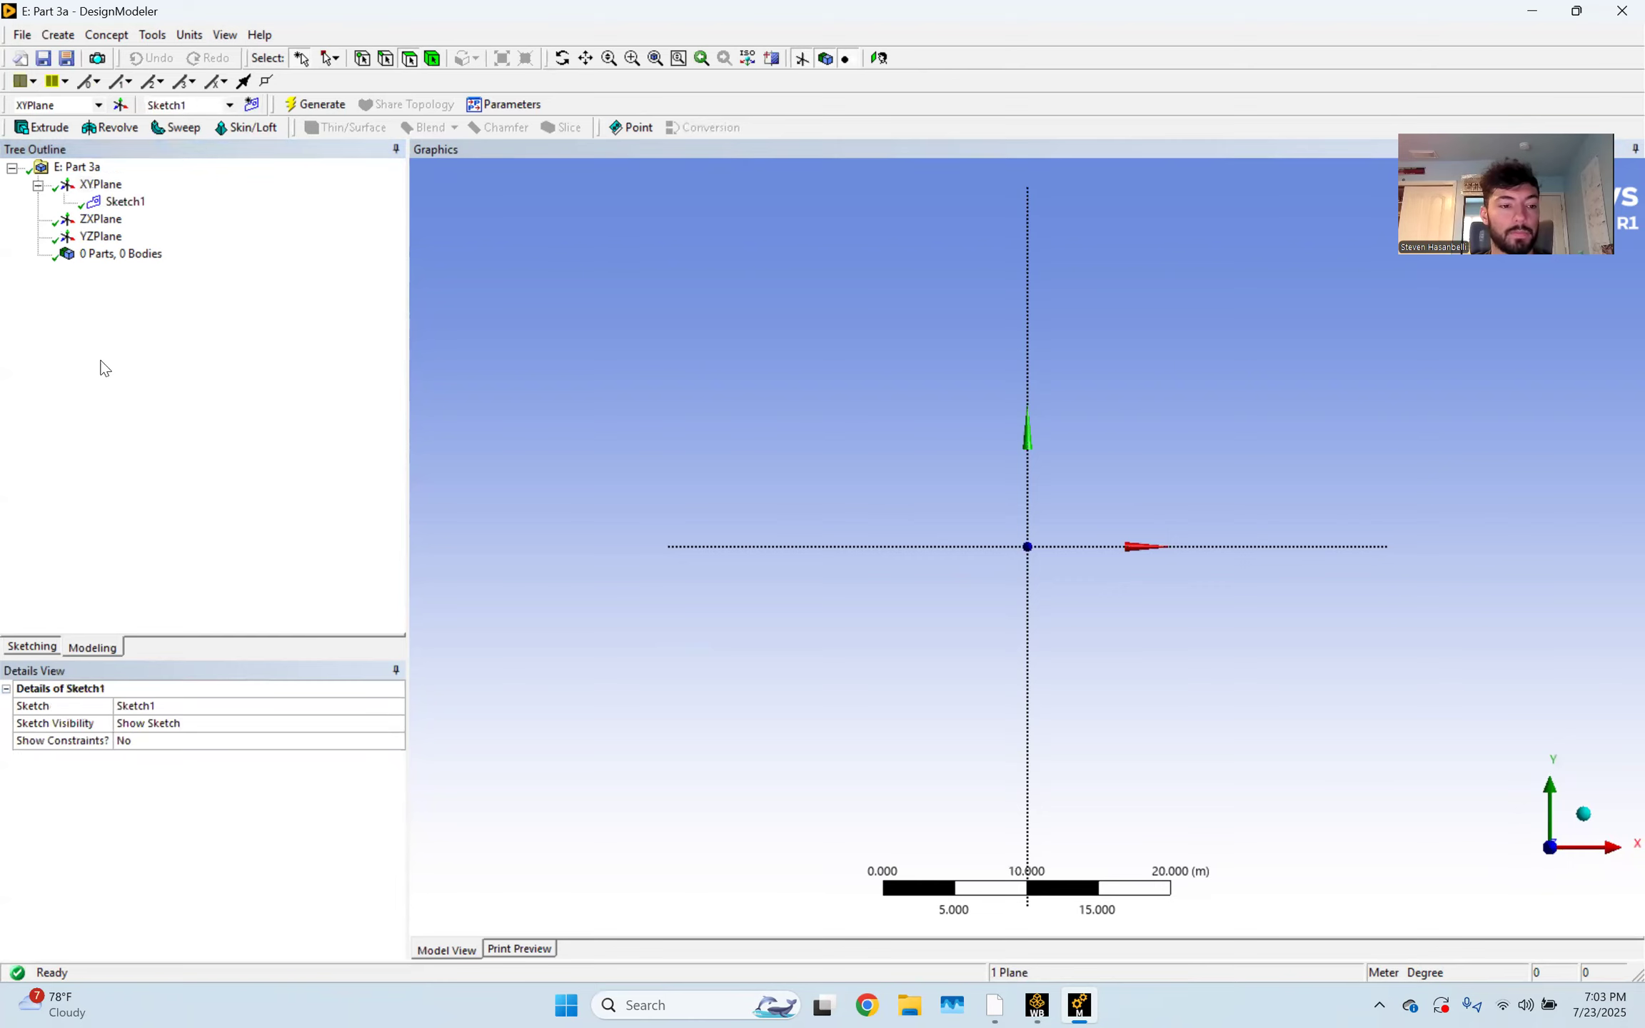
Sketch a rectangle about 15 m high that encloses the origin, extending to both sides of the two axes
click(41, 645)
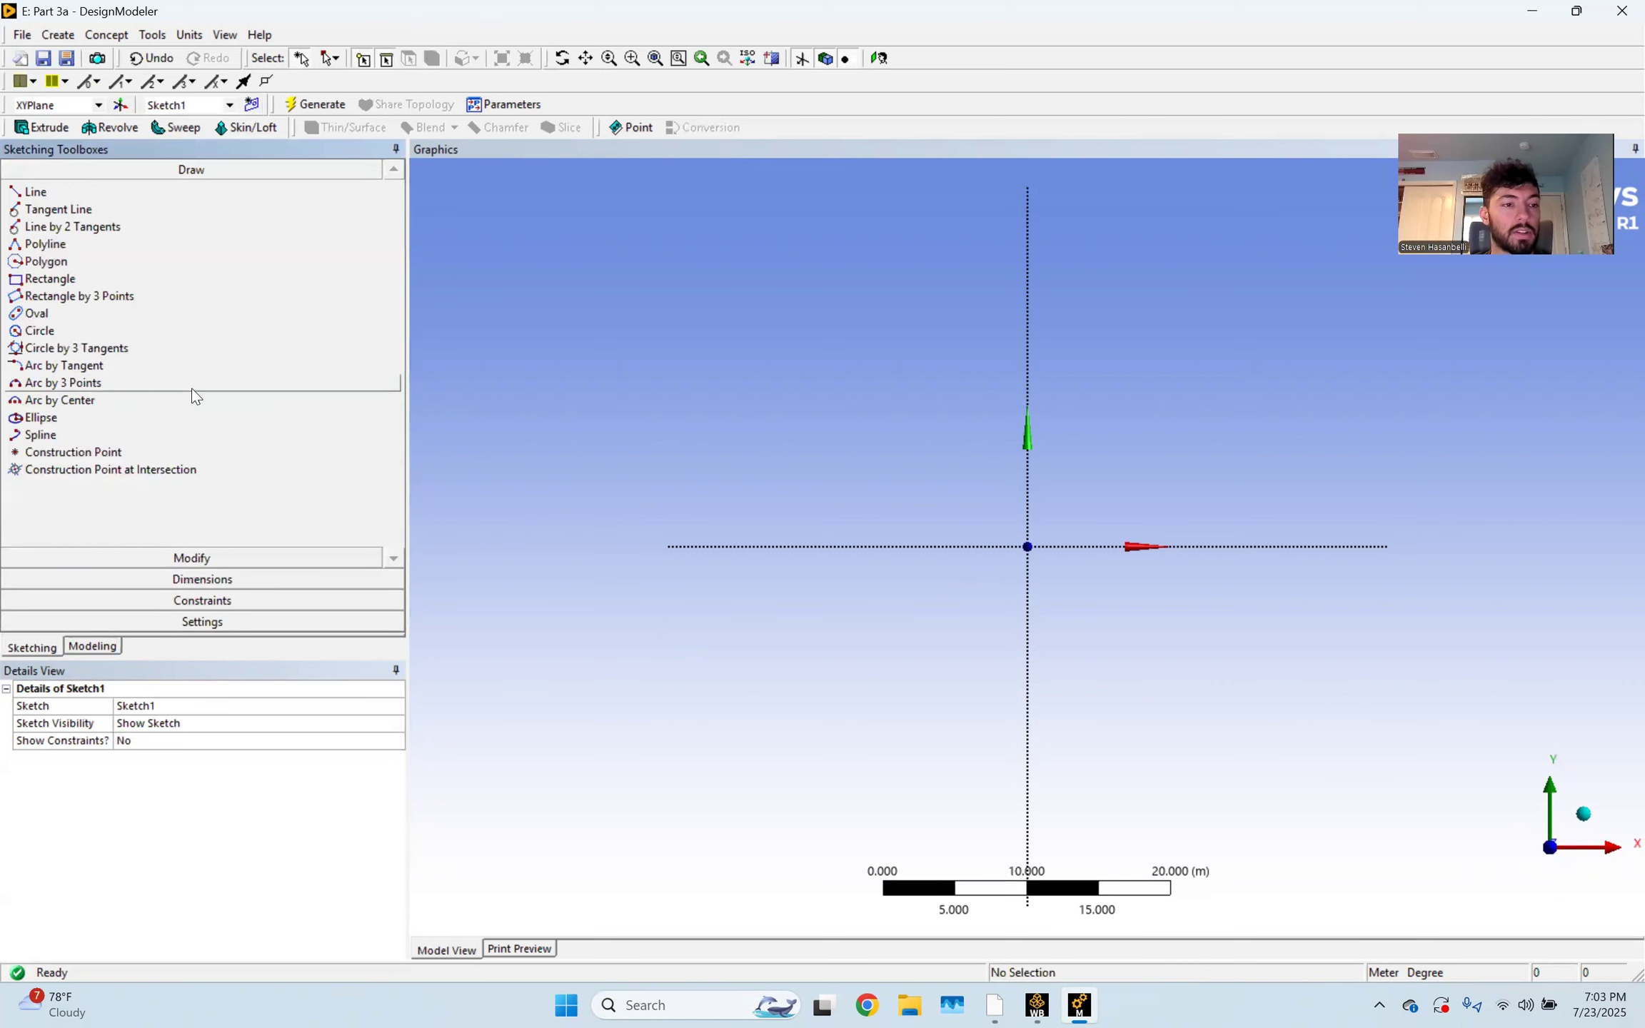
click(91, 279)
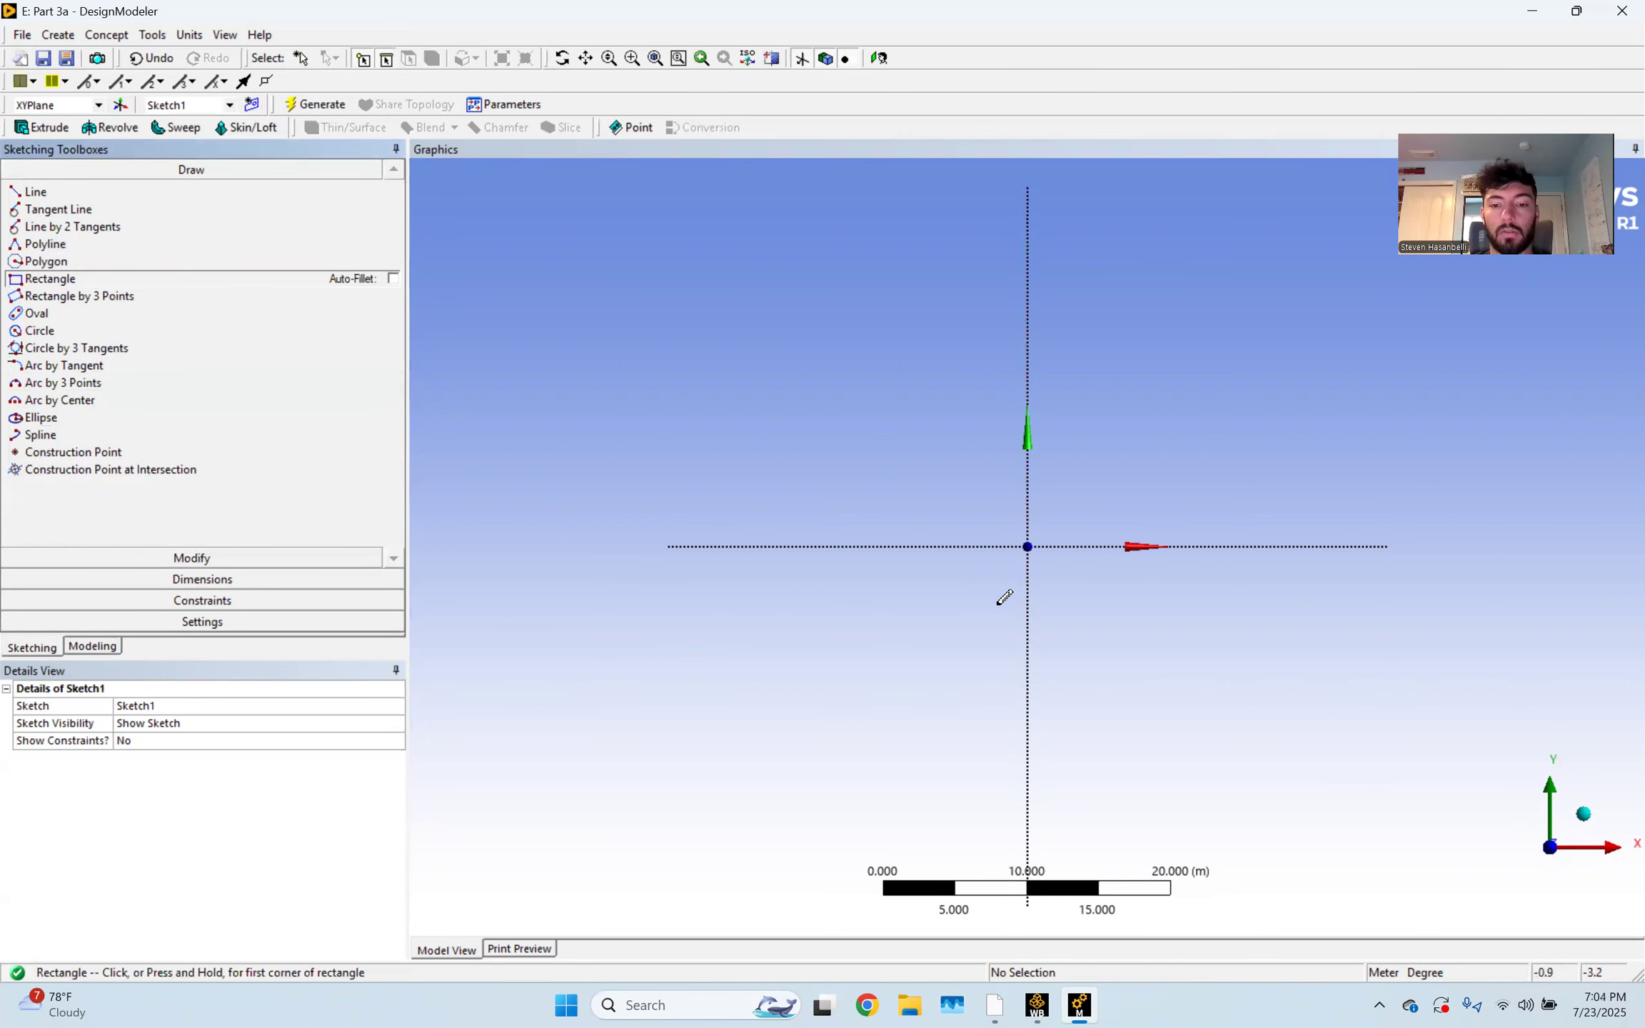
click(906, 630)
click(1180, 414)
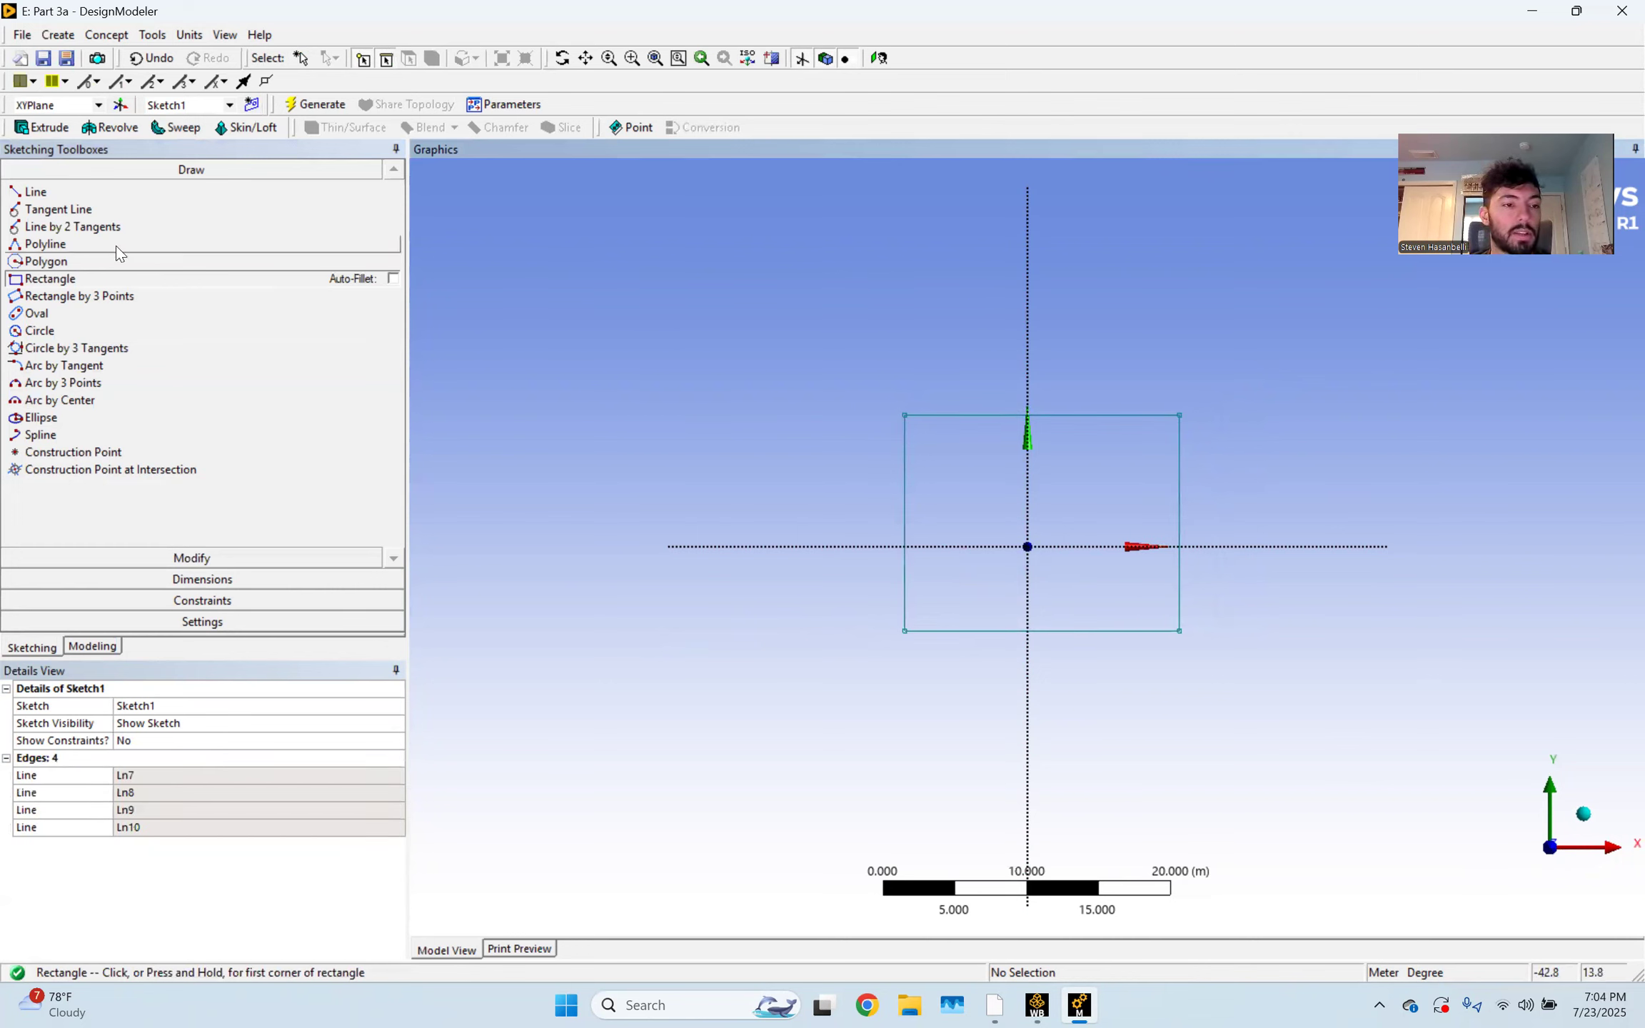
Sketch a circle about 5 m in diameter centred on the origin inside the rectangle
click(50, 331)
click(1029, 546)
click(1111, 537)
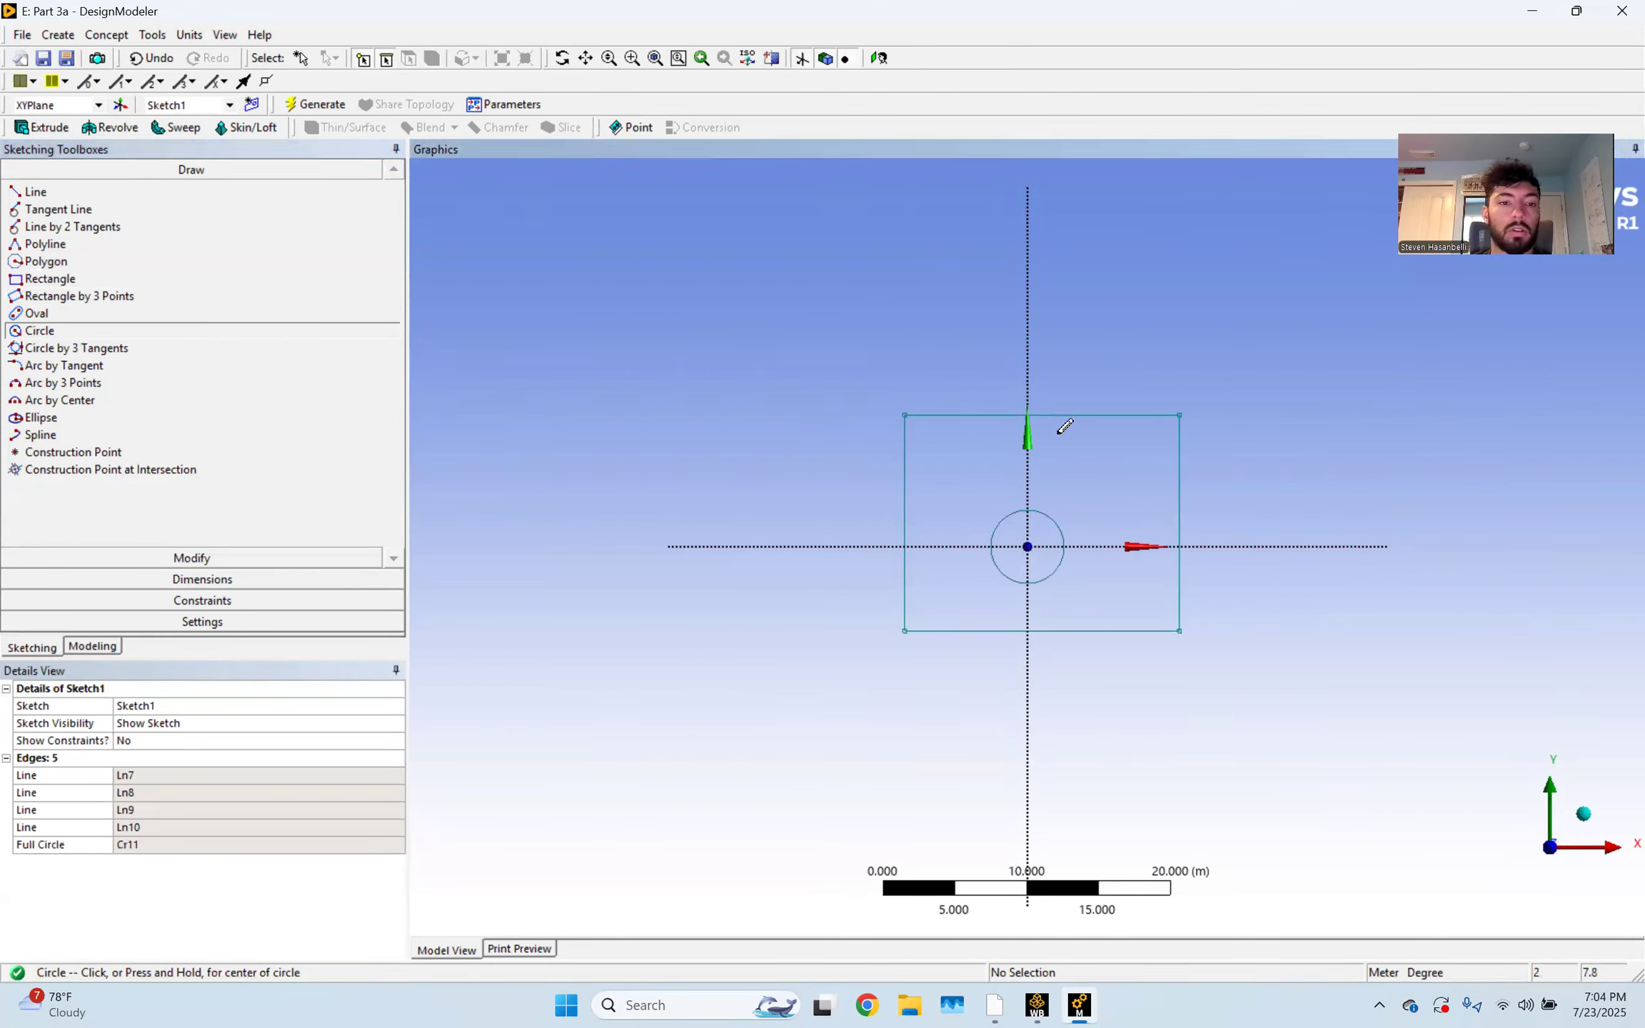
Dimension the rectangle's left vertical edge and set its height to 20 m
scroll(1104, 546, up, 4)
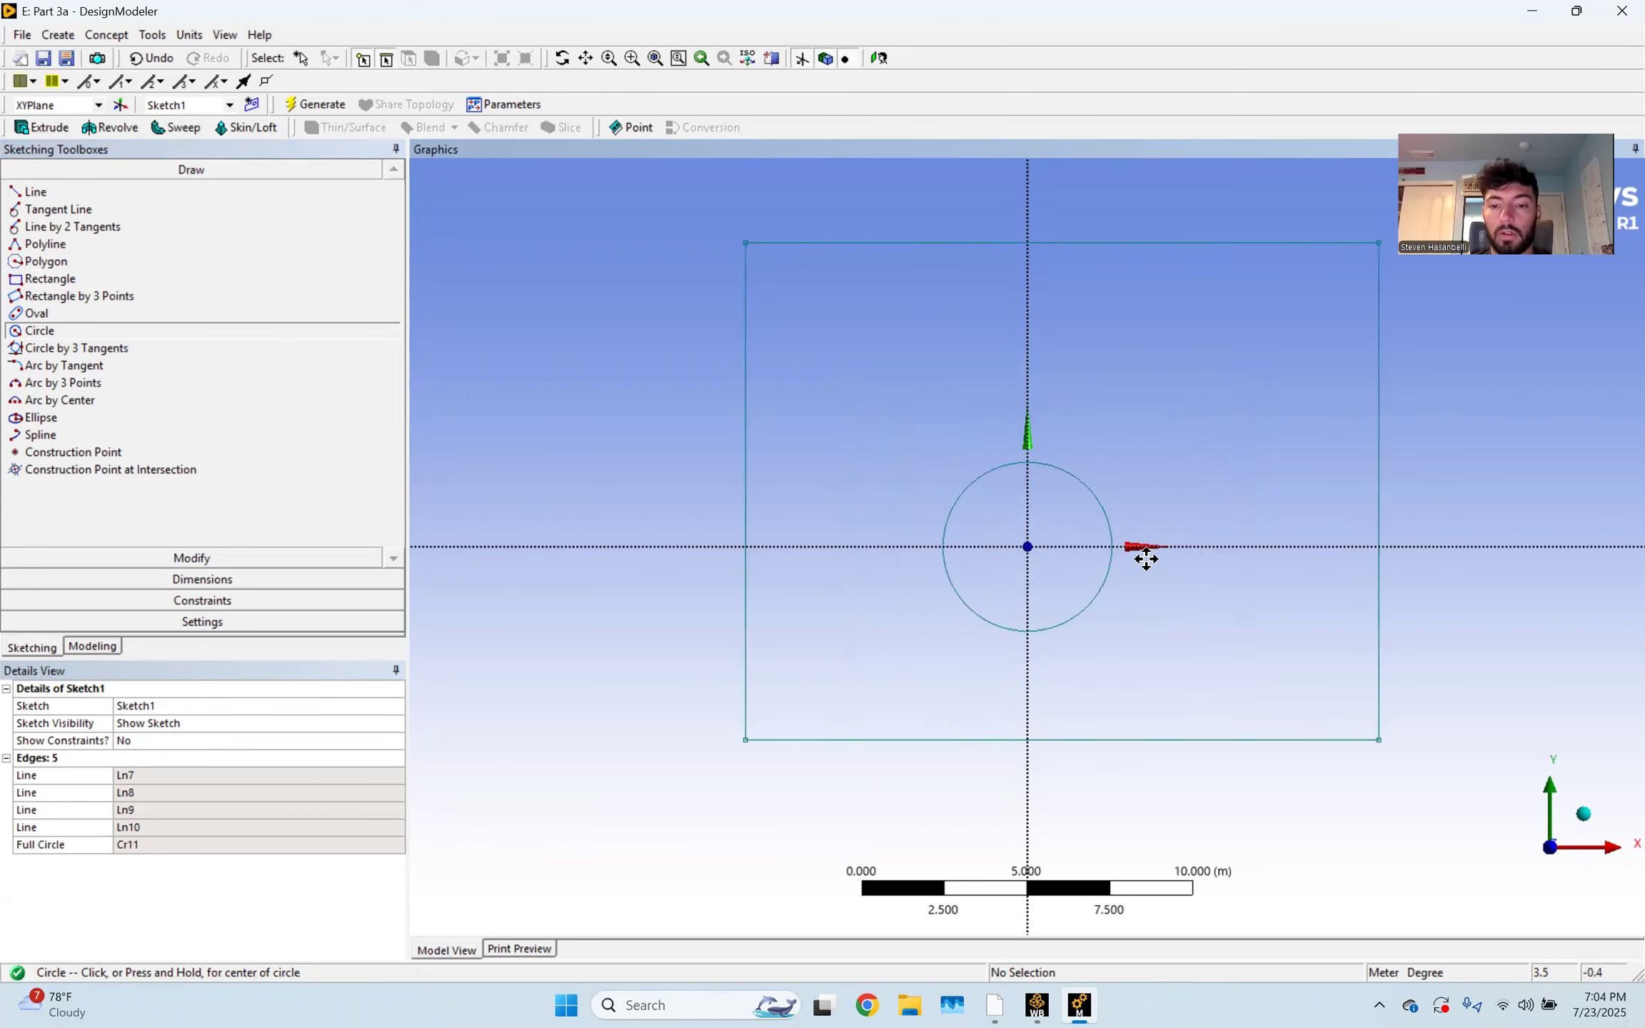
ctrl+middle_drag(1141, 558, 1016, 574)
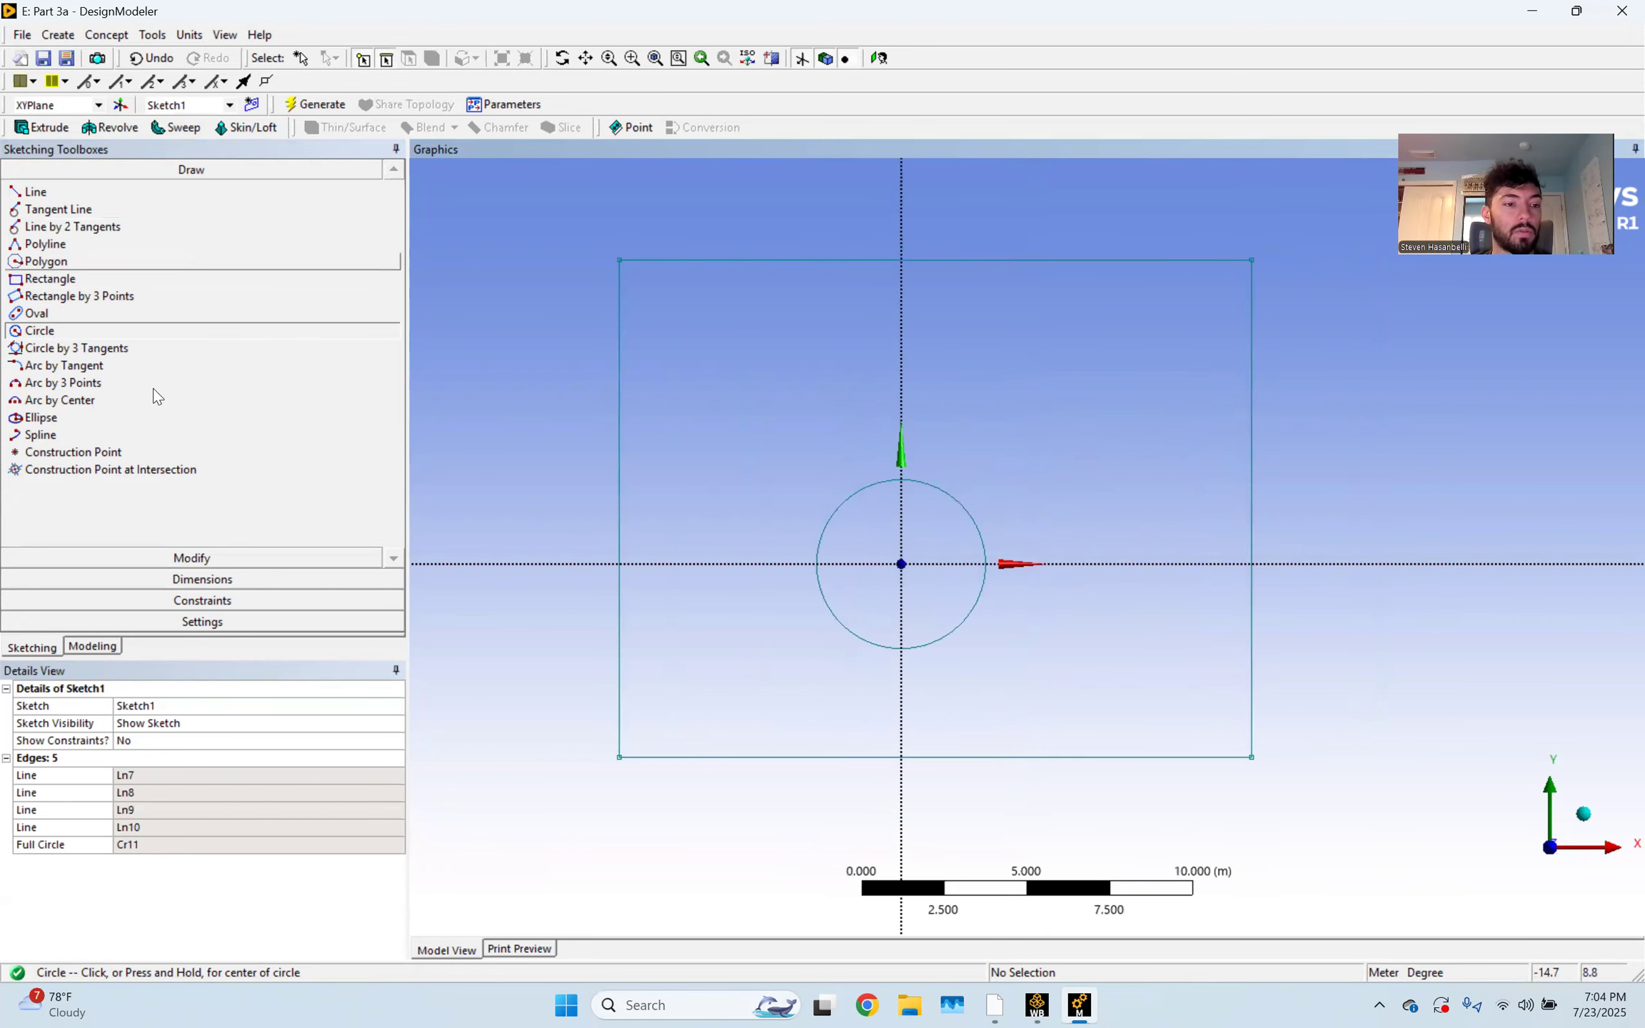
click(153, 580)
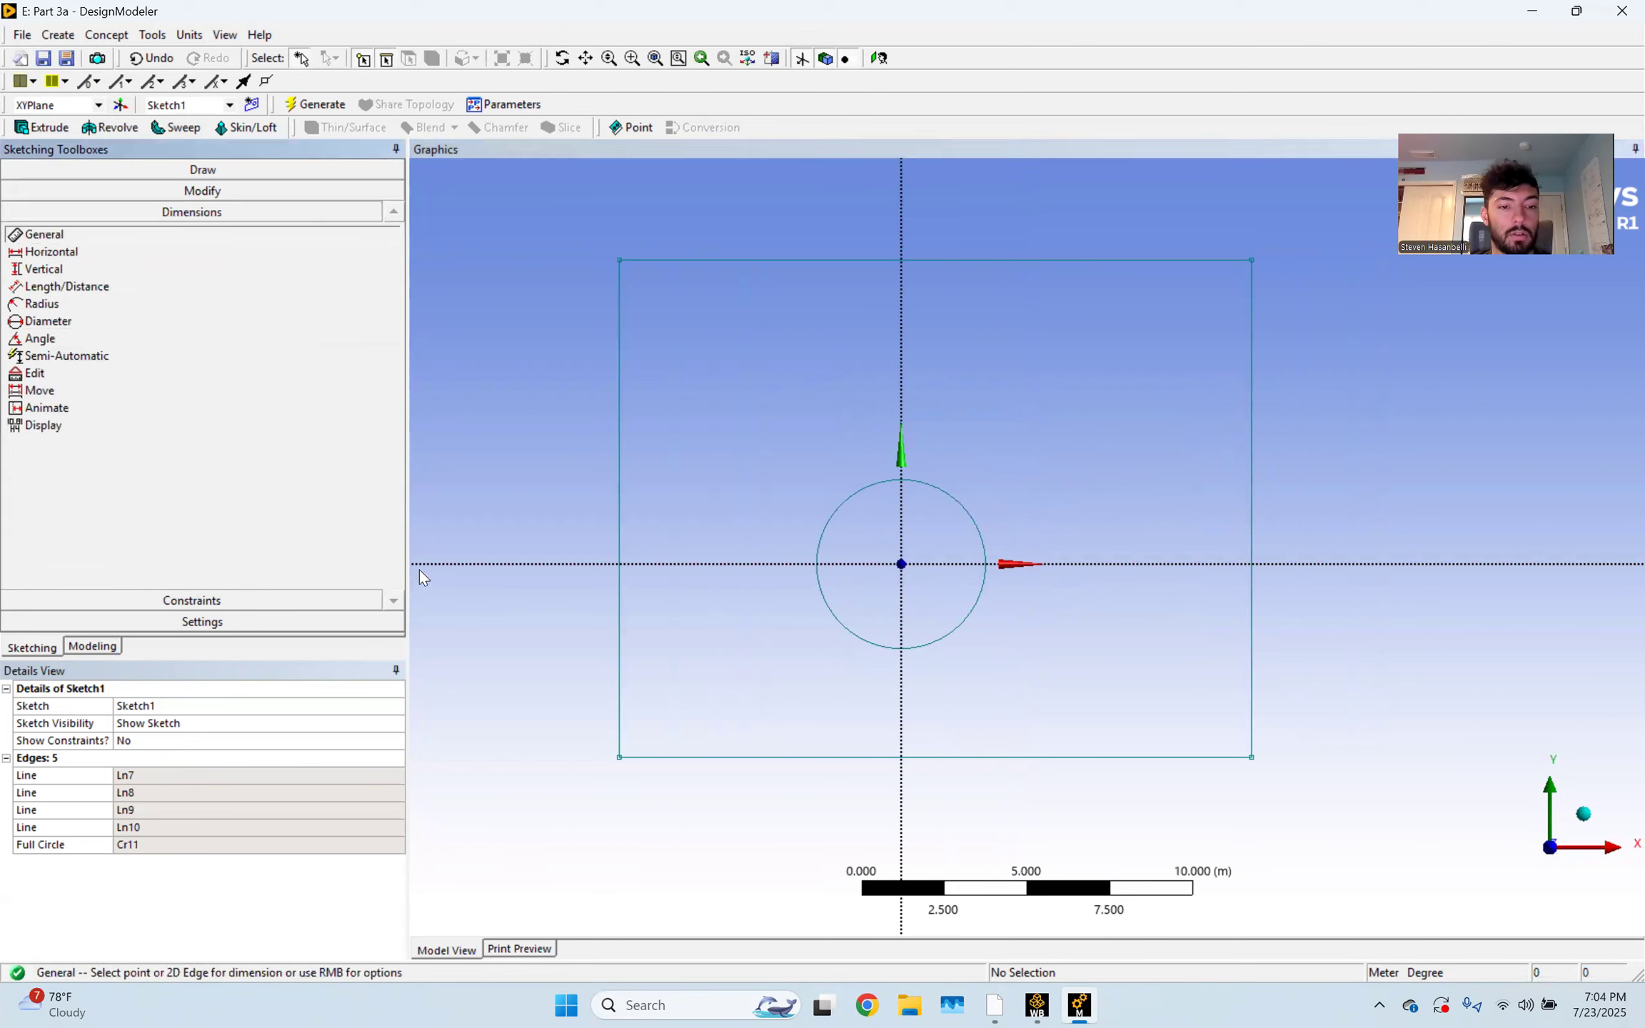
click(618, 492)
click(543, 504)
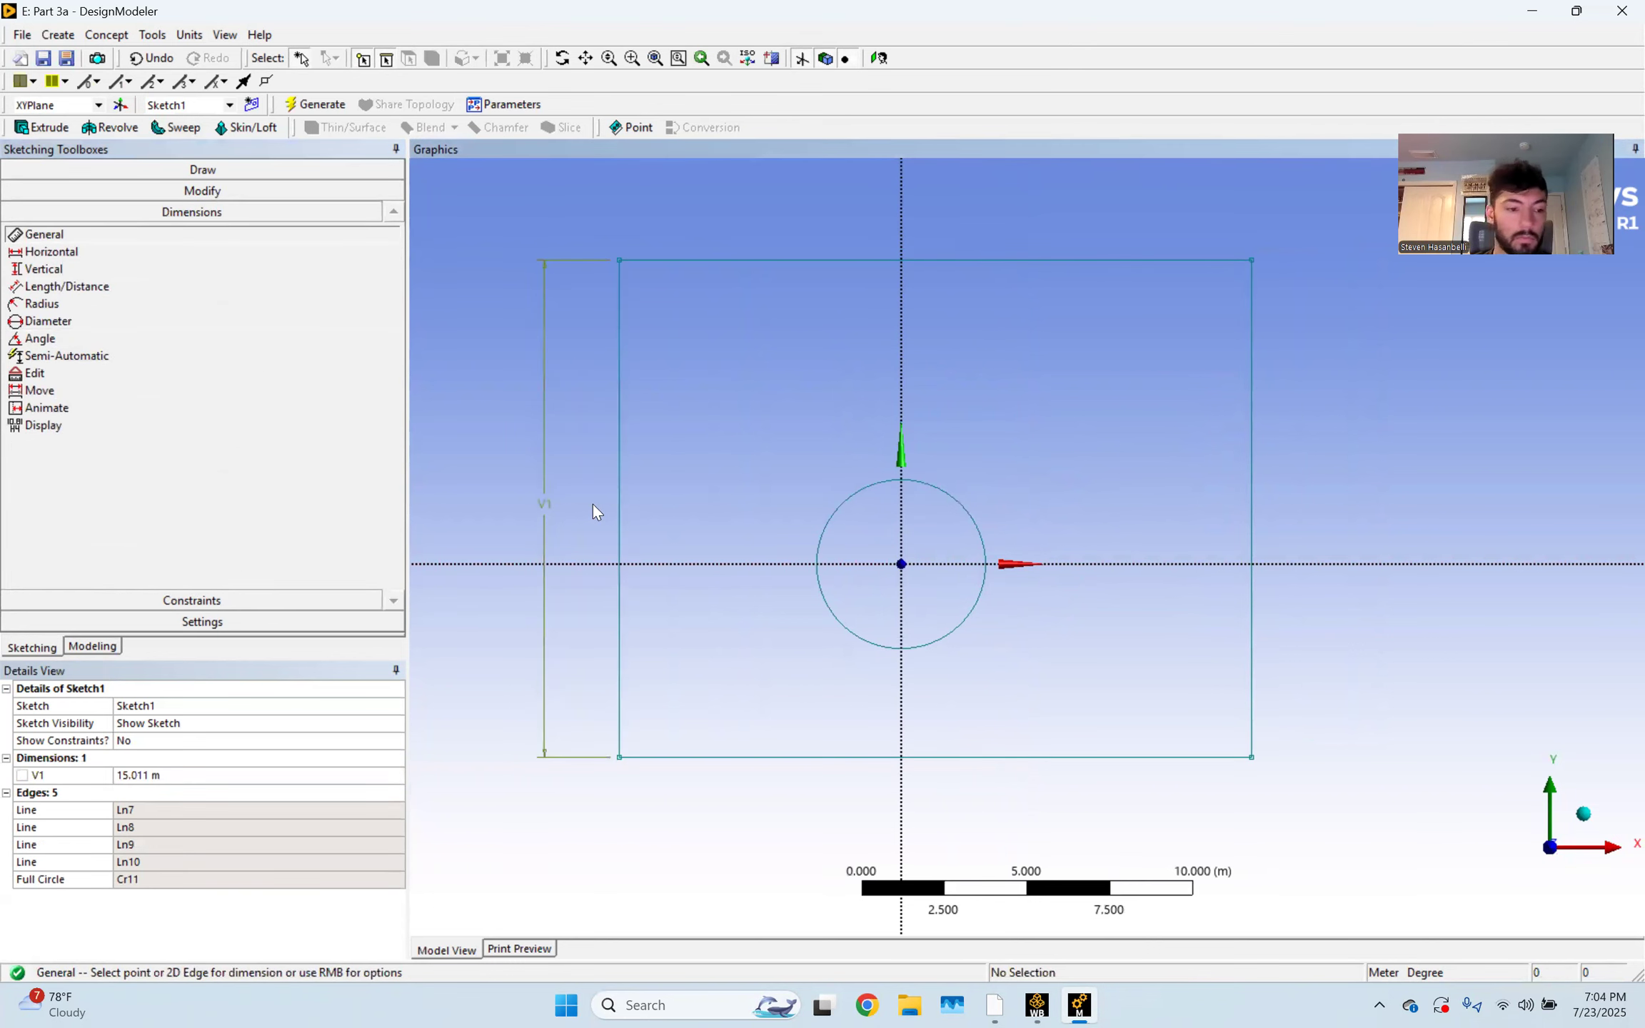
click(164, 774)
text(20)
key(Return)
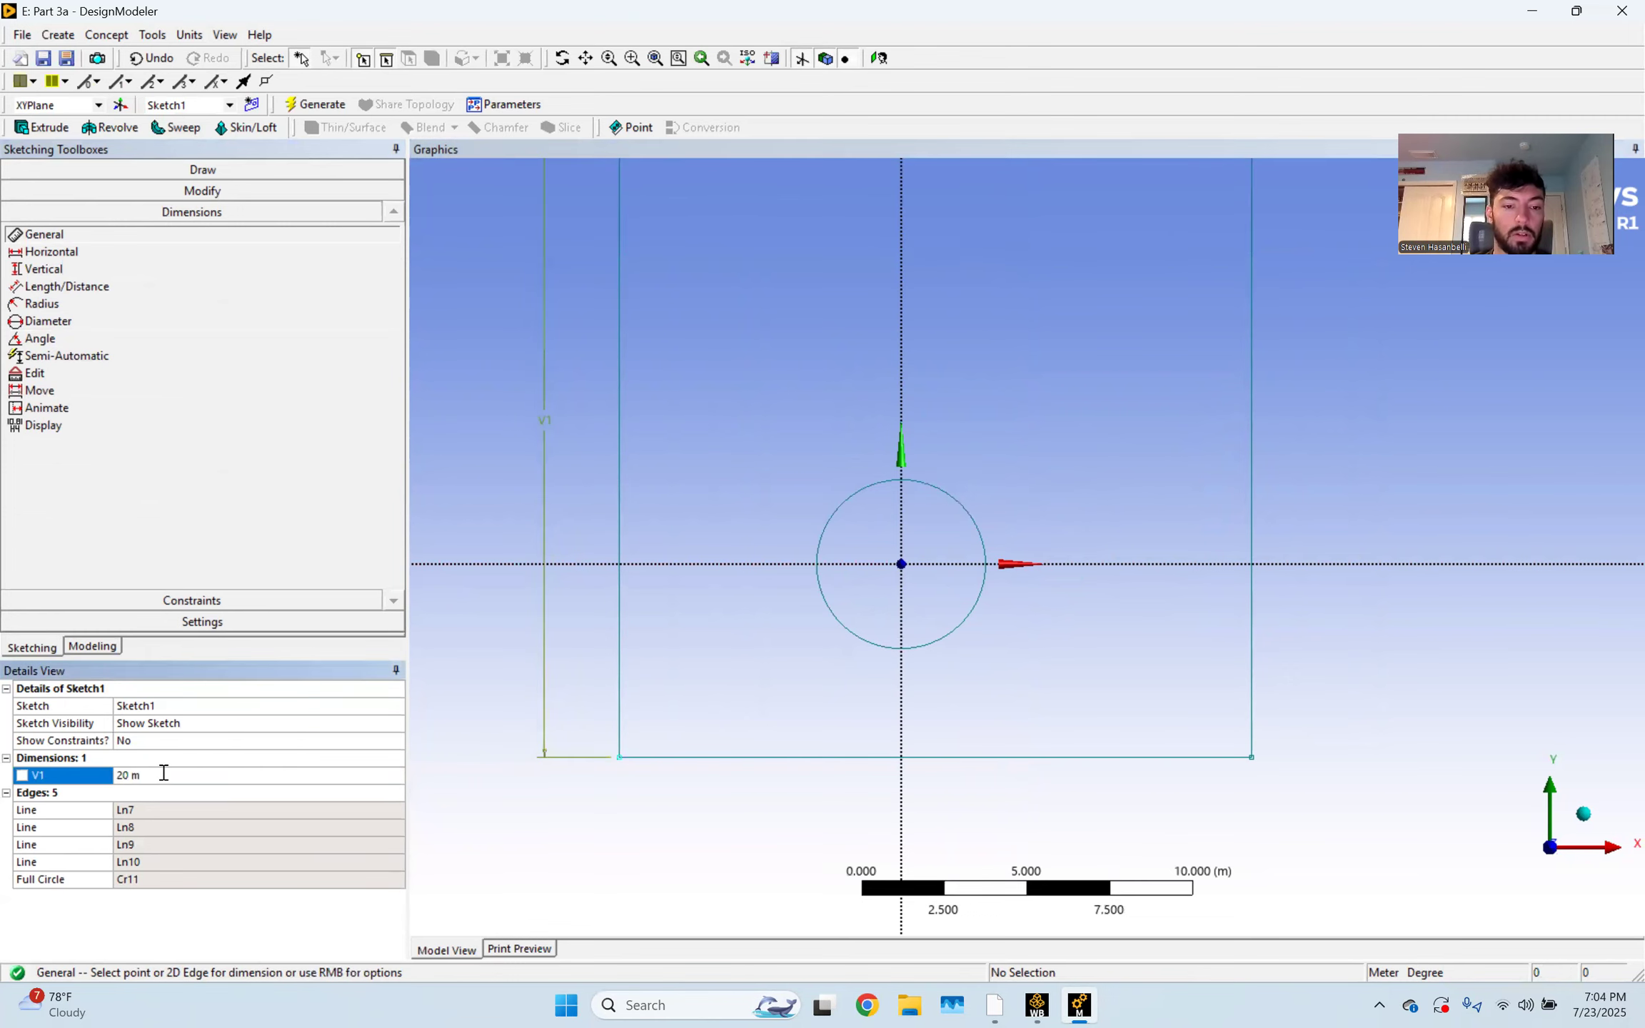
Dimension the rectangle's top edge and set its width to 20 m
scroll(768, 580, down, 3)
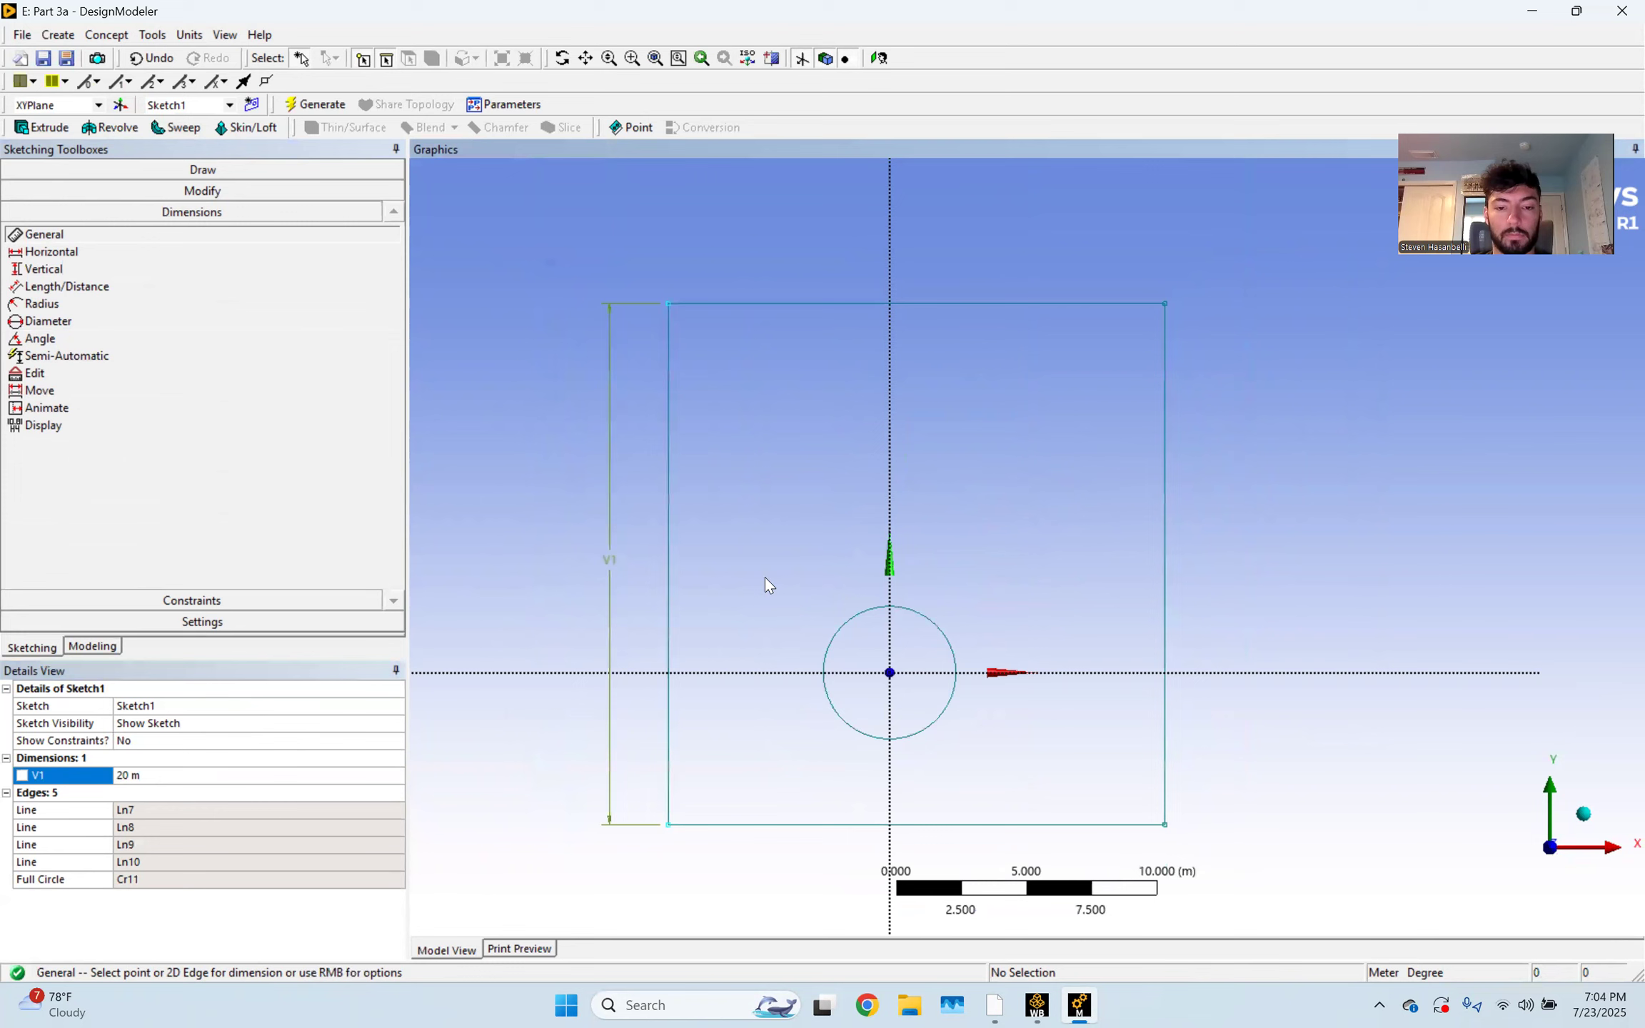
click(857, 307)
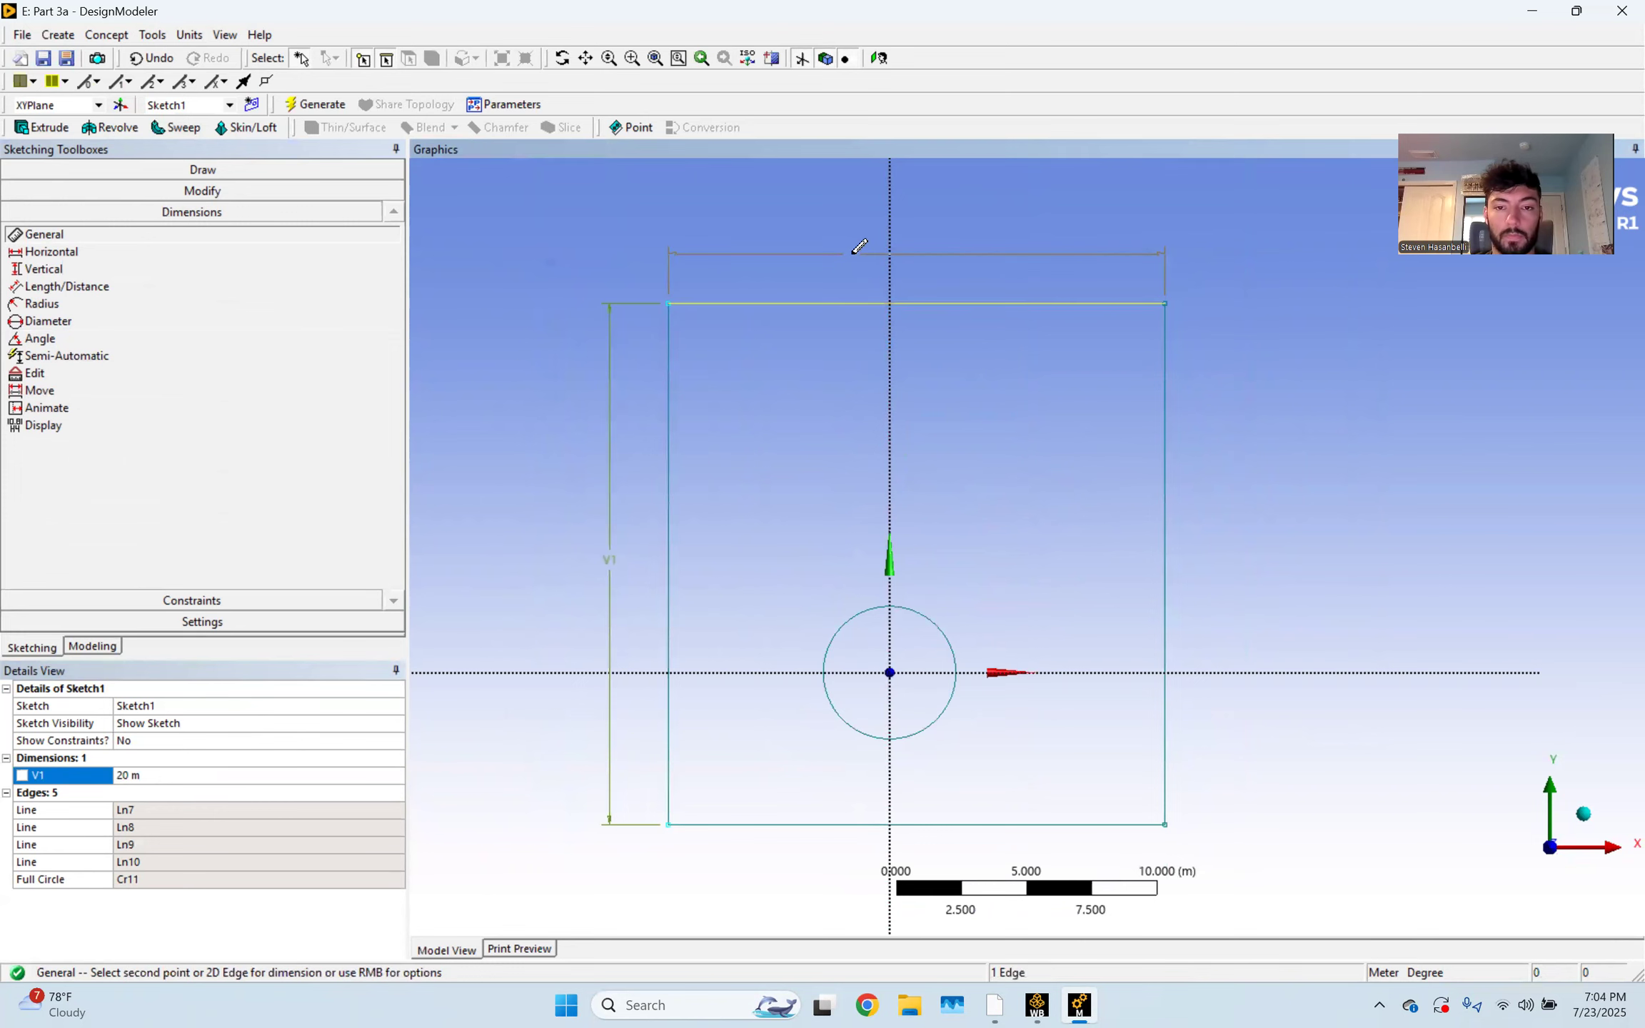
click(858, 252)
click(156, 777)
text(20)
key(Return)
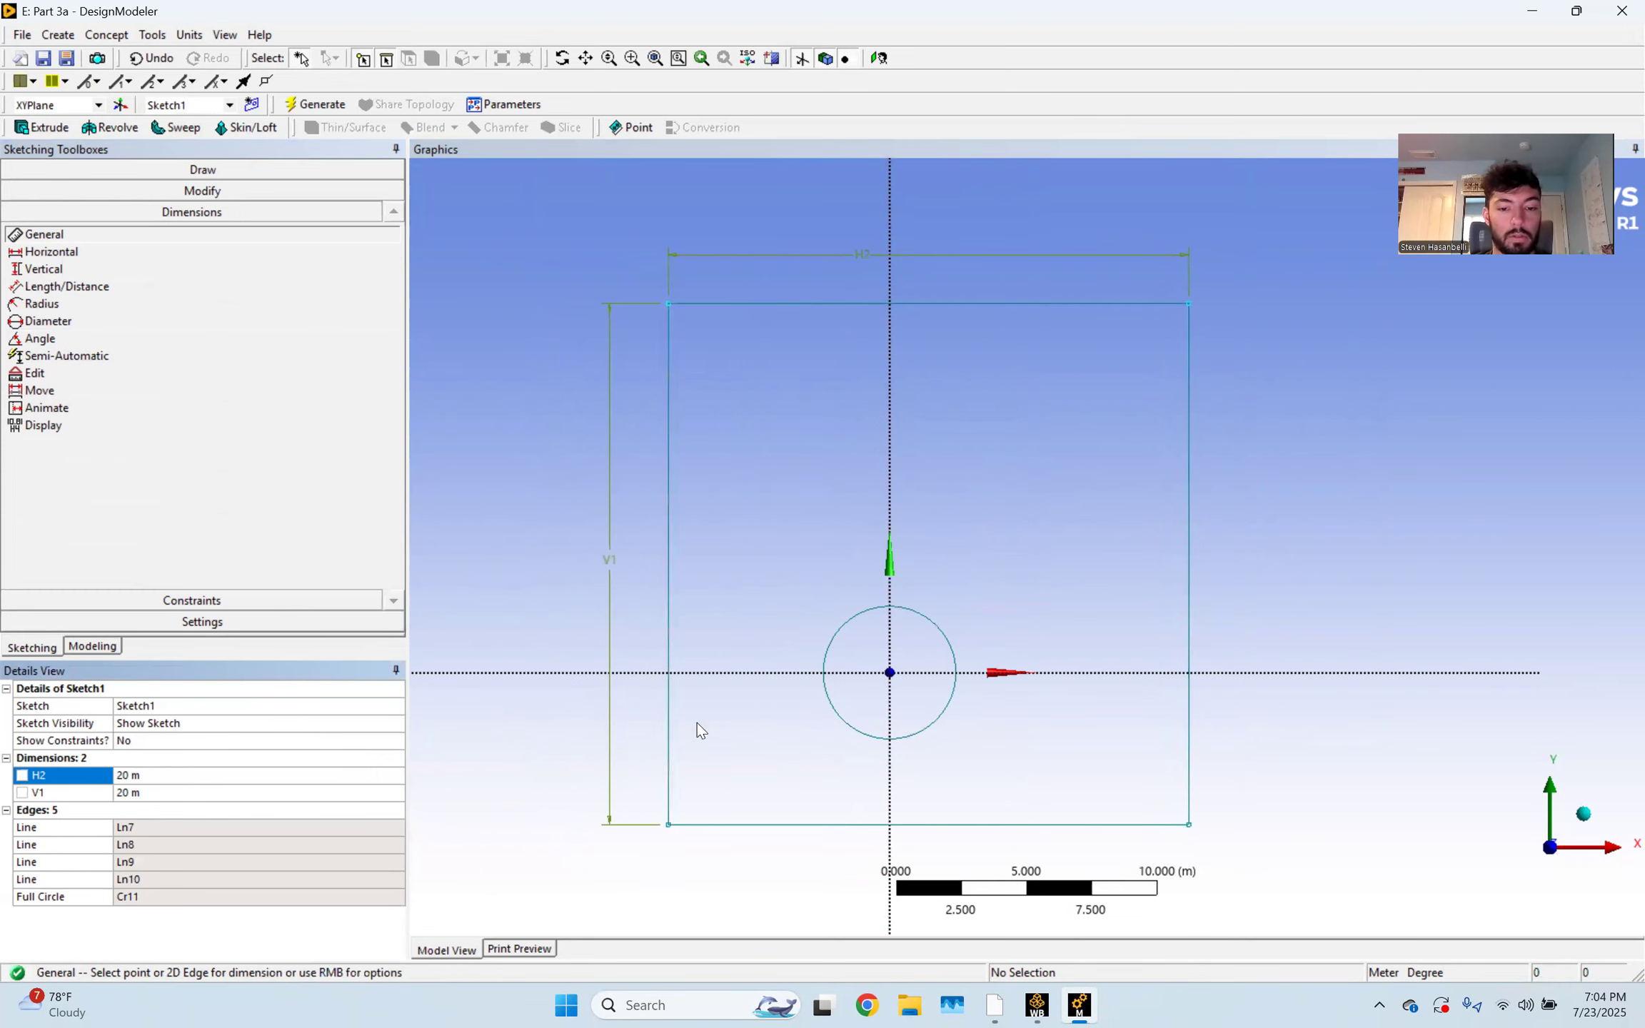
Dimension the circle at the origin and set its diameter to 1 m
click(929, 617)
click(1051, 563)
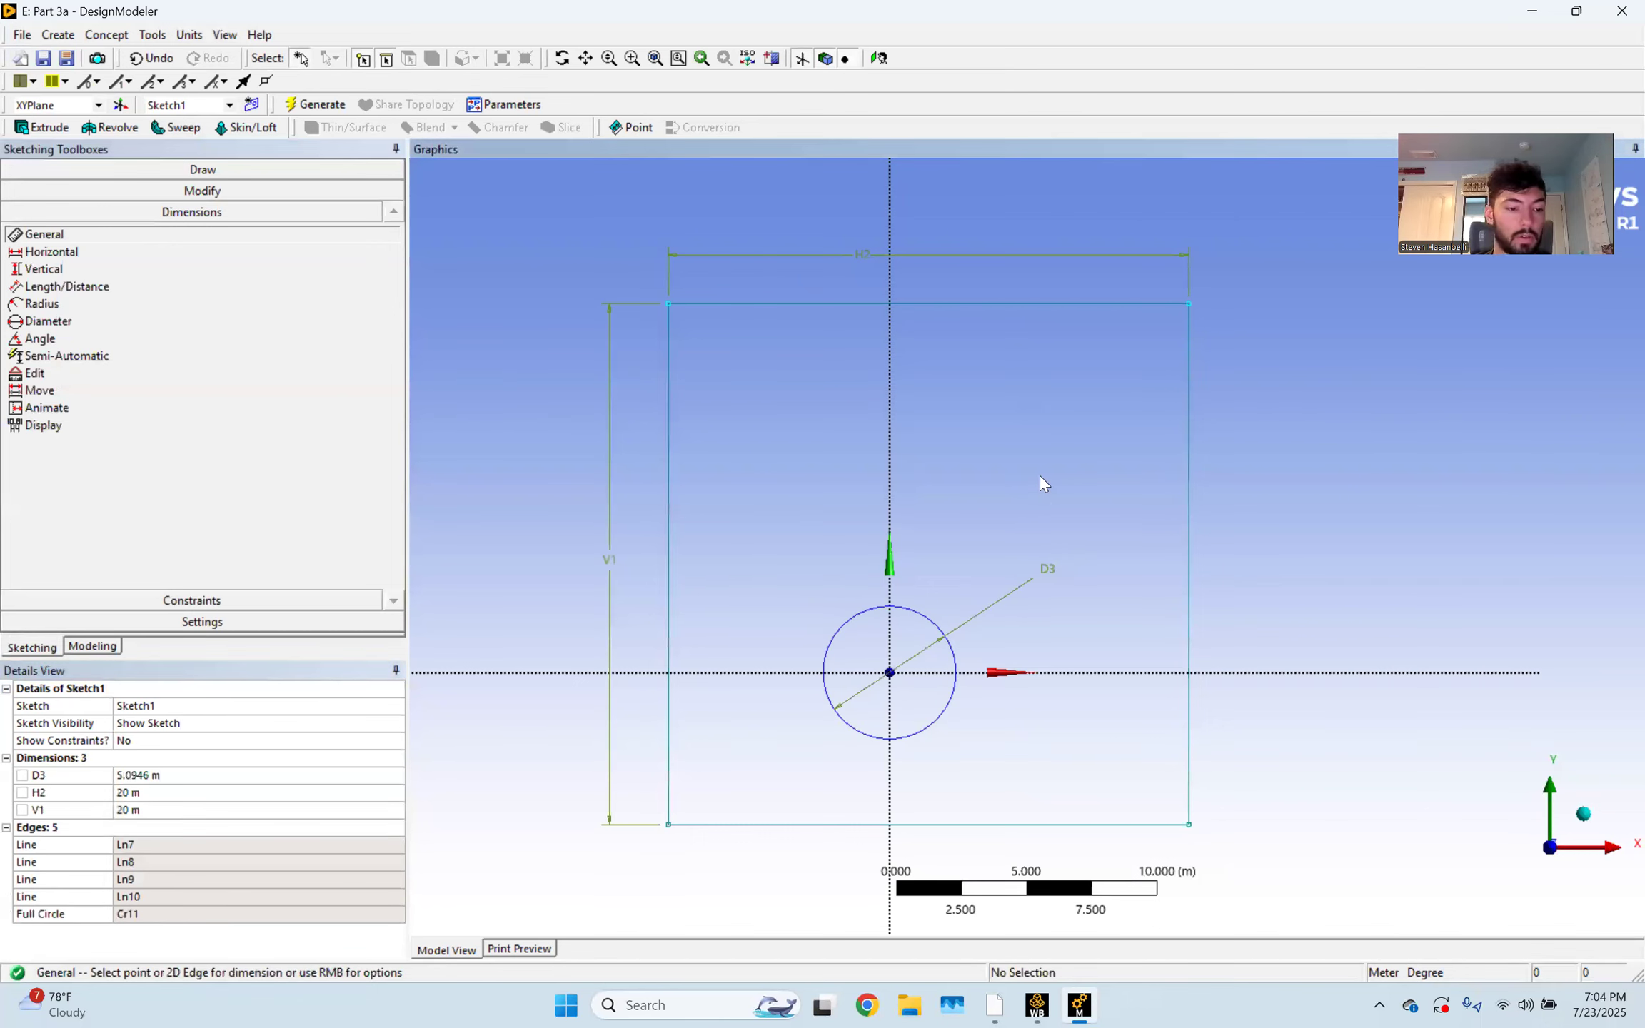
click(297, 774)
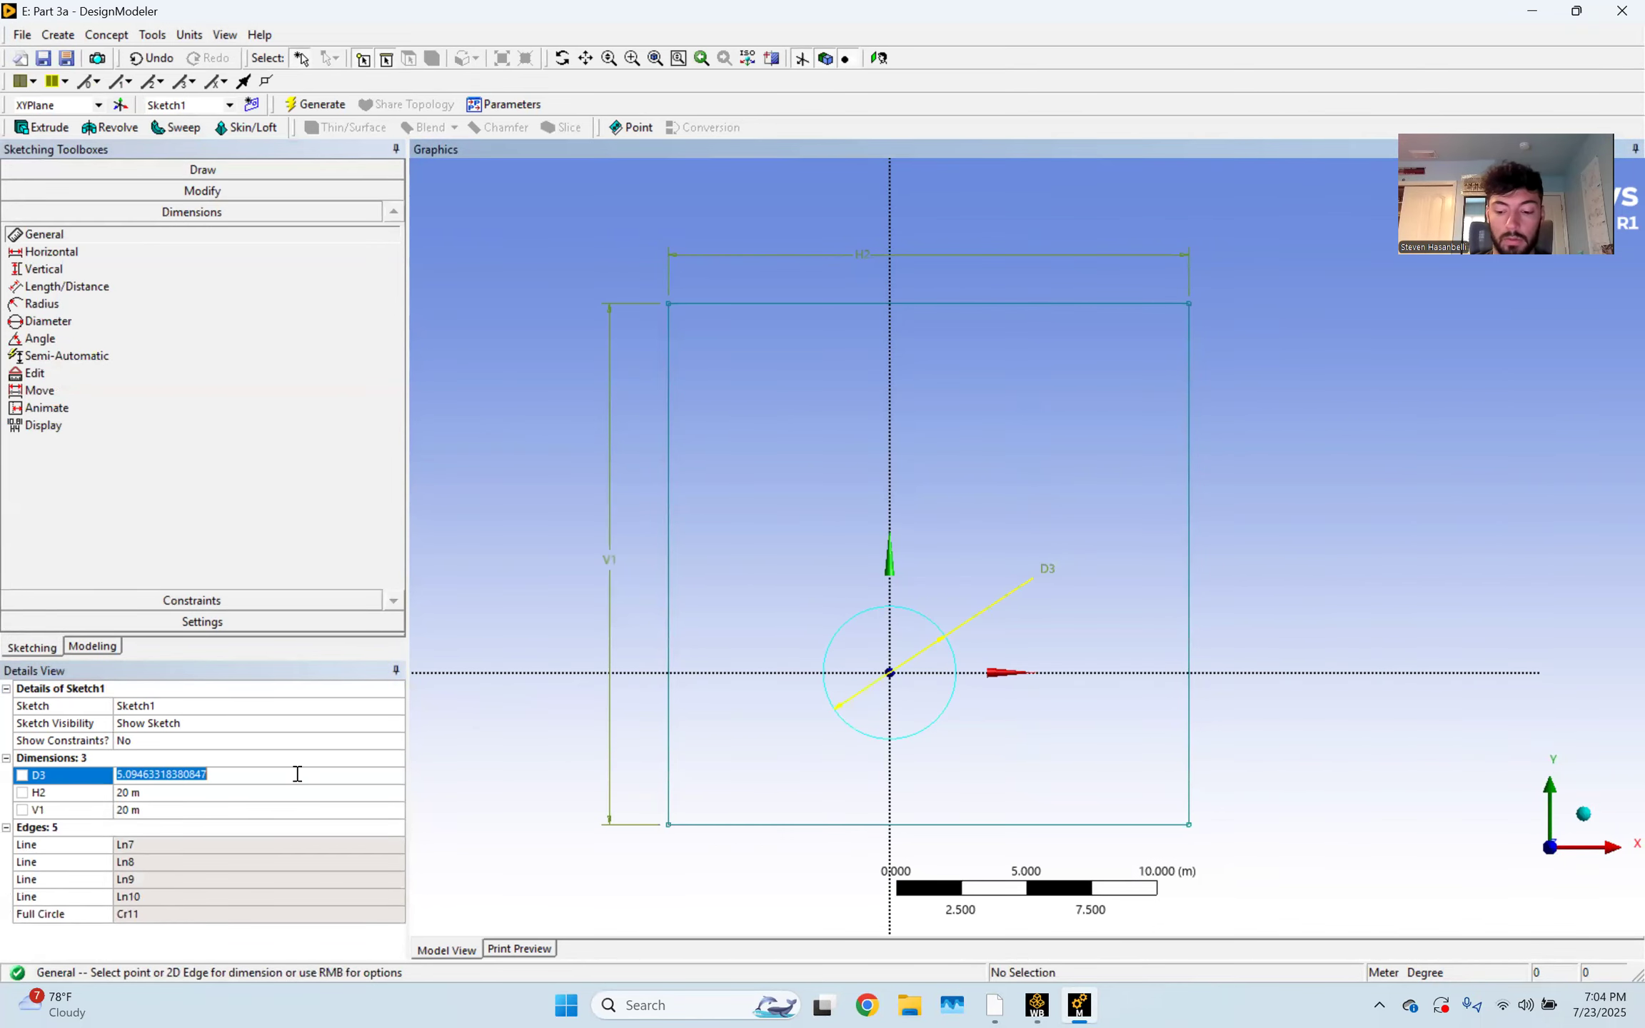
text(1)
key(Return)
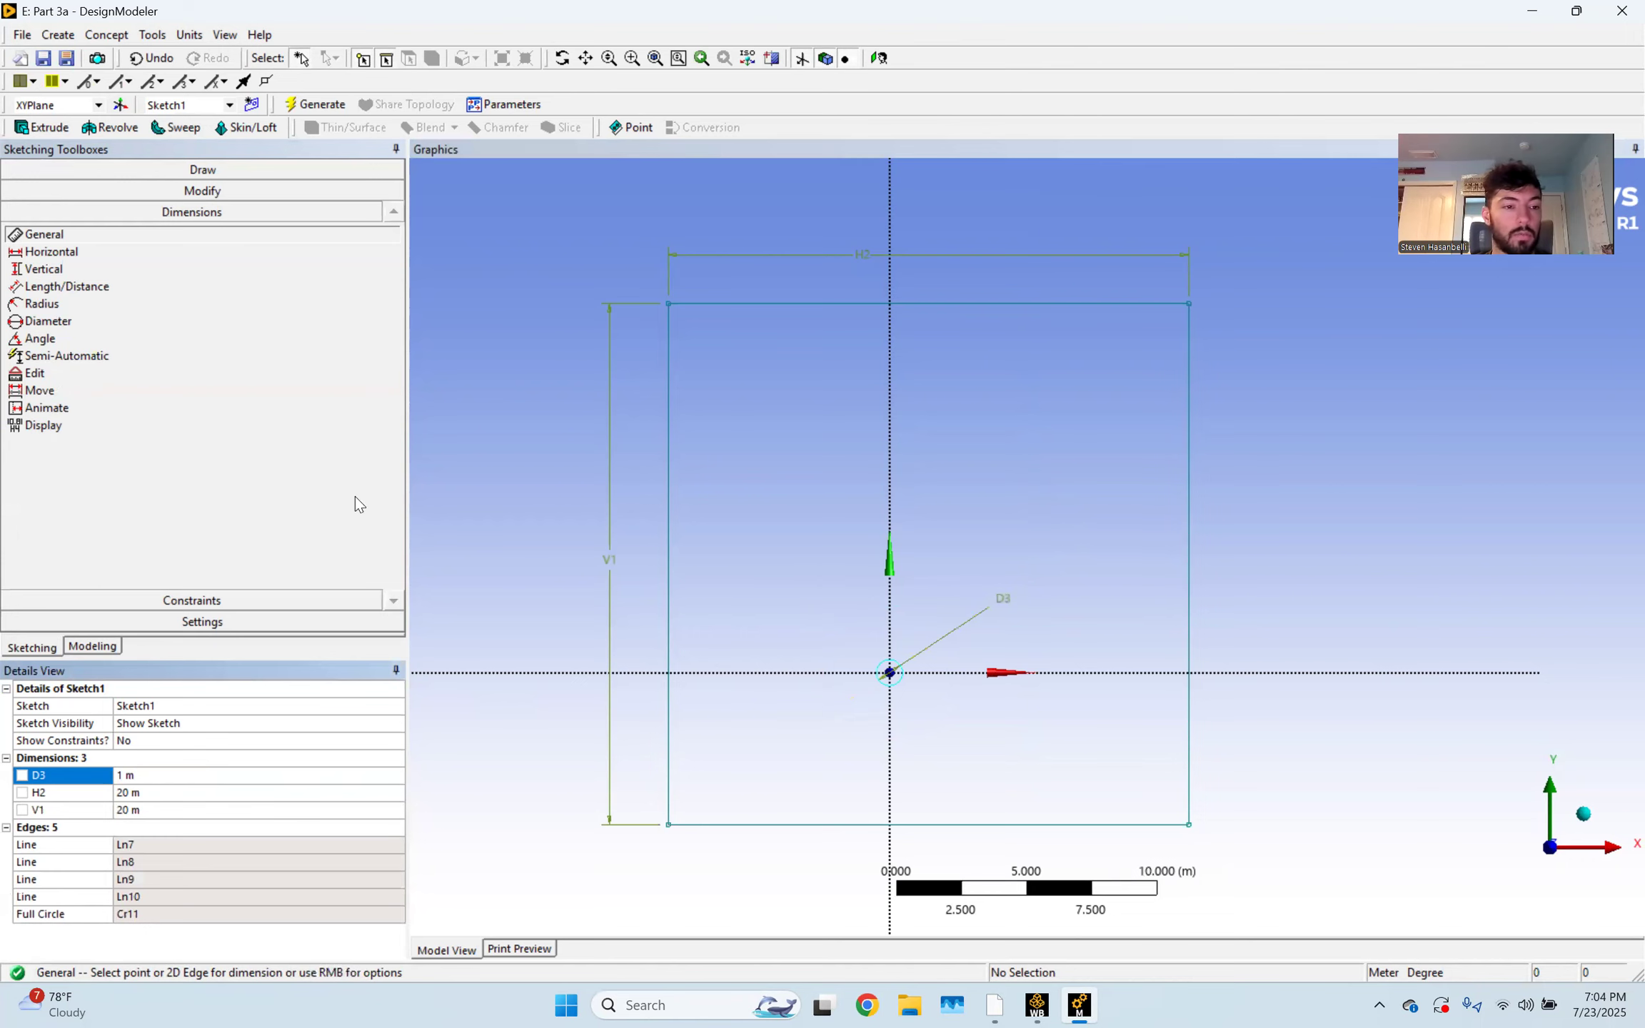
Add a vertical dimension between the rectangle's bottom edge and the X axis and set it to 10 m
click(63, 266)
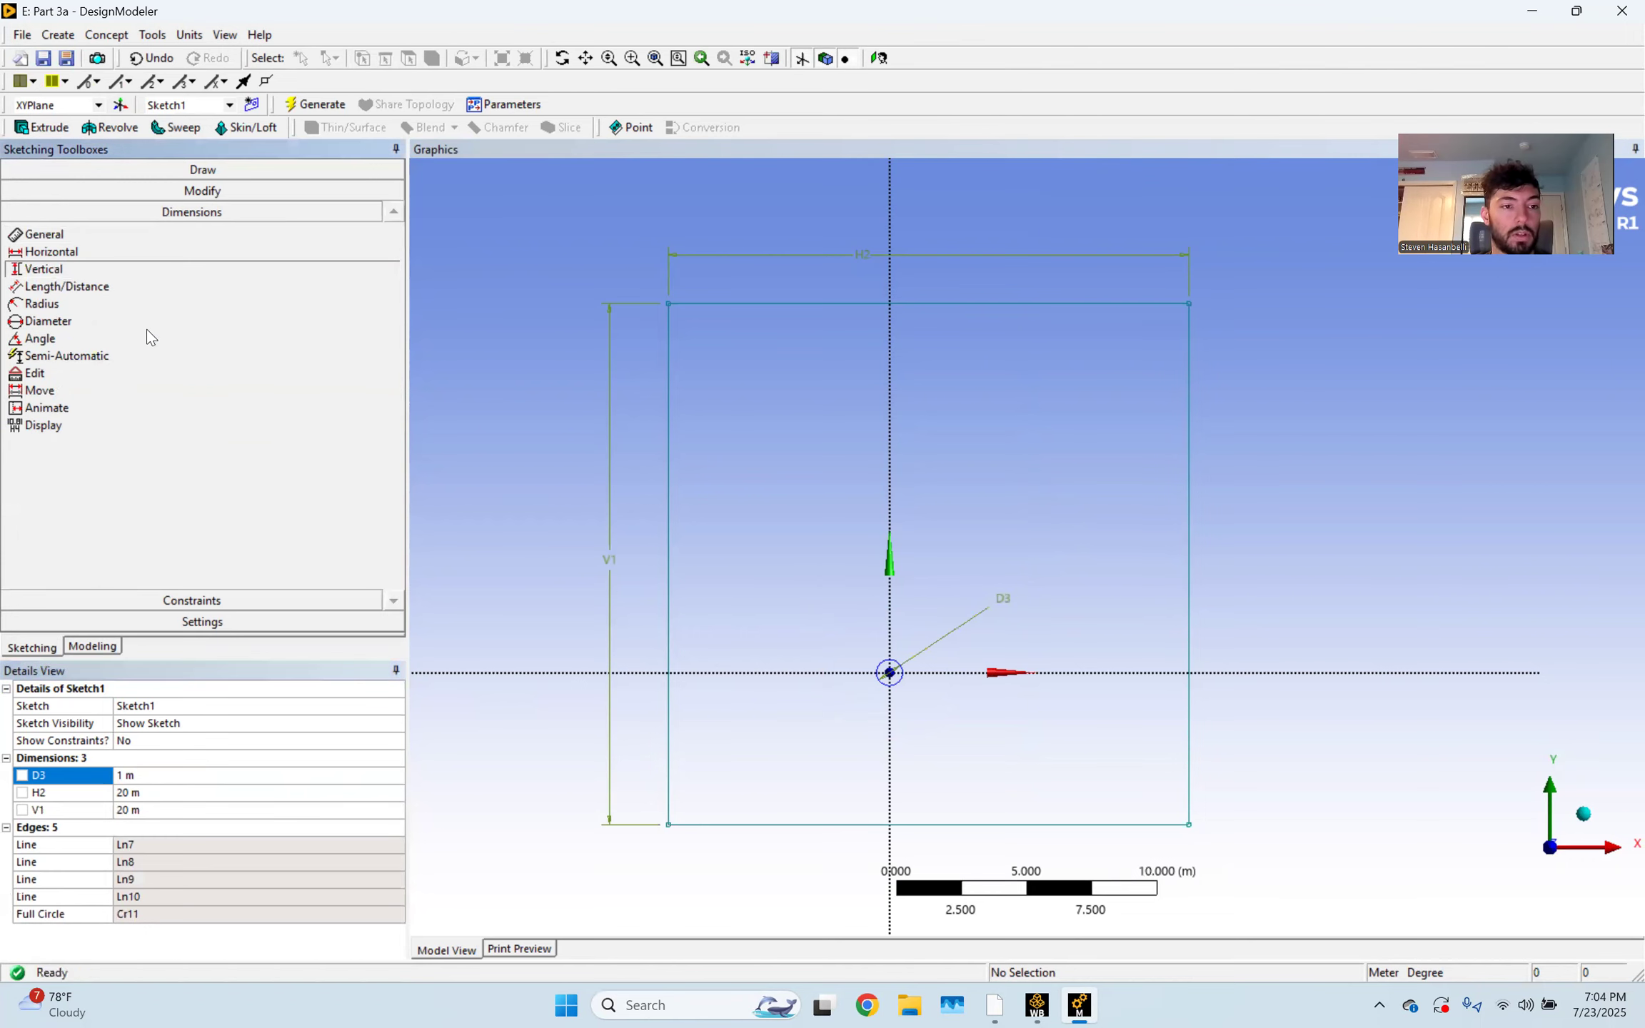
click(723, 825)
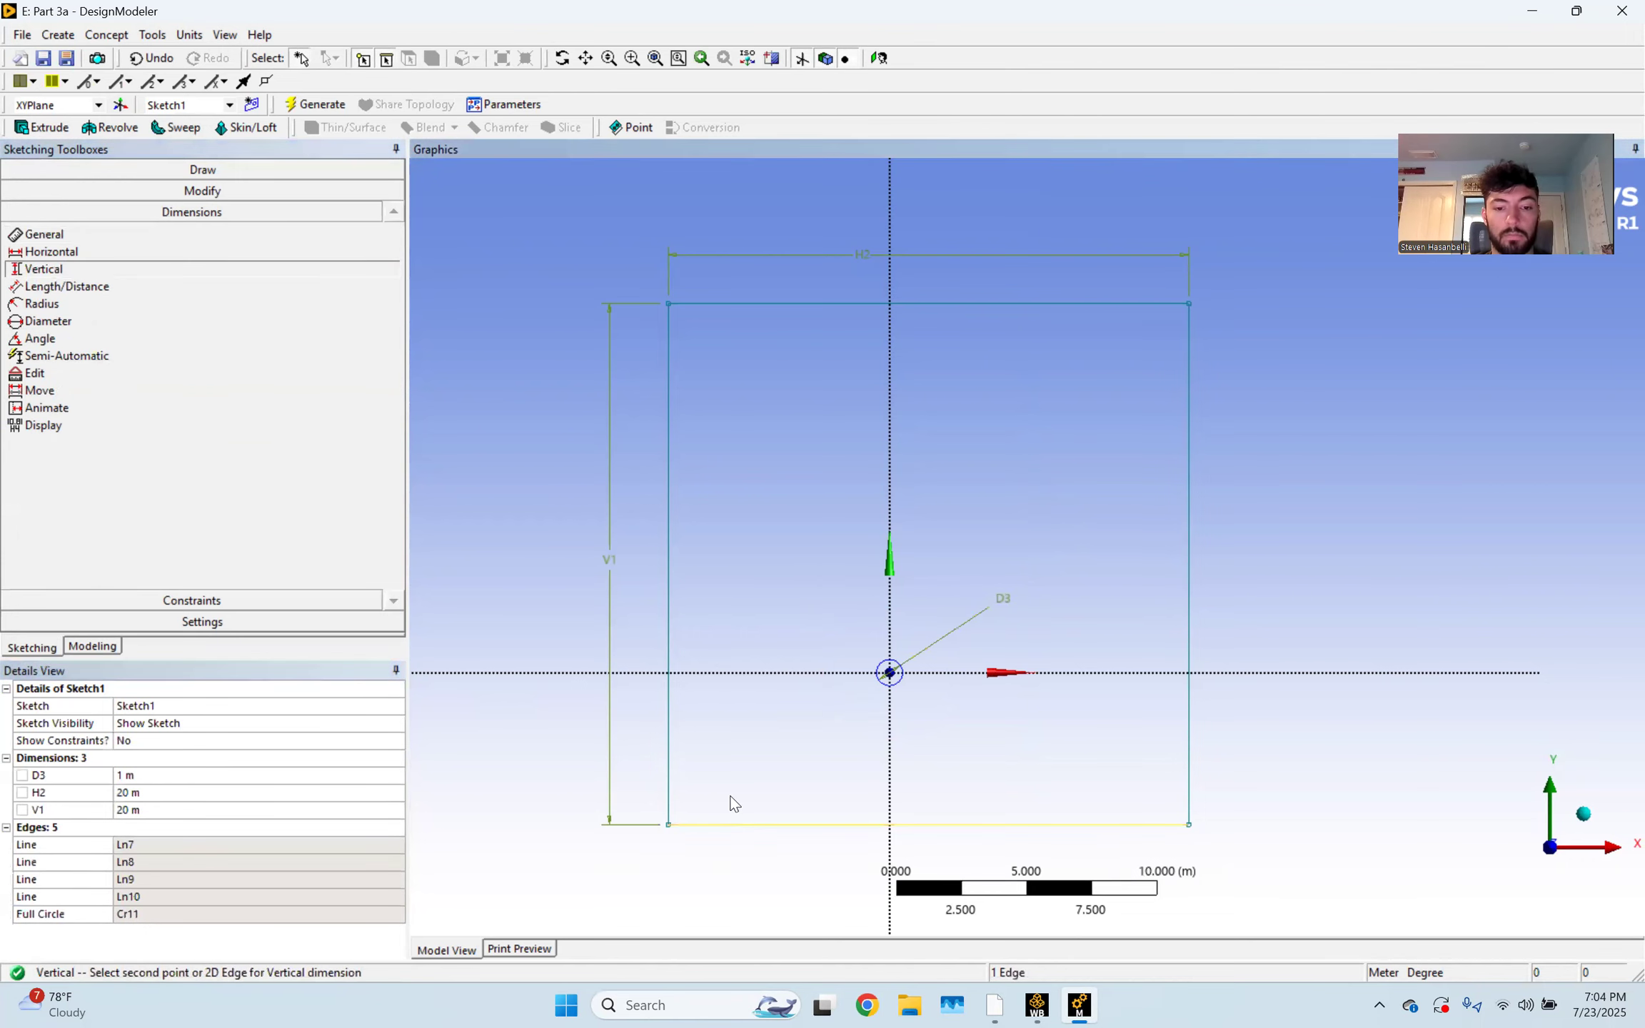
click(751, 673)
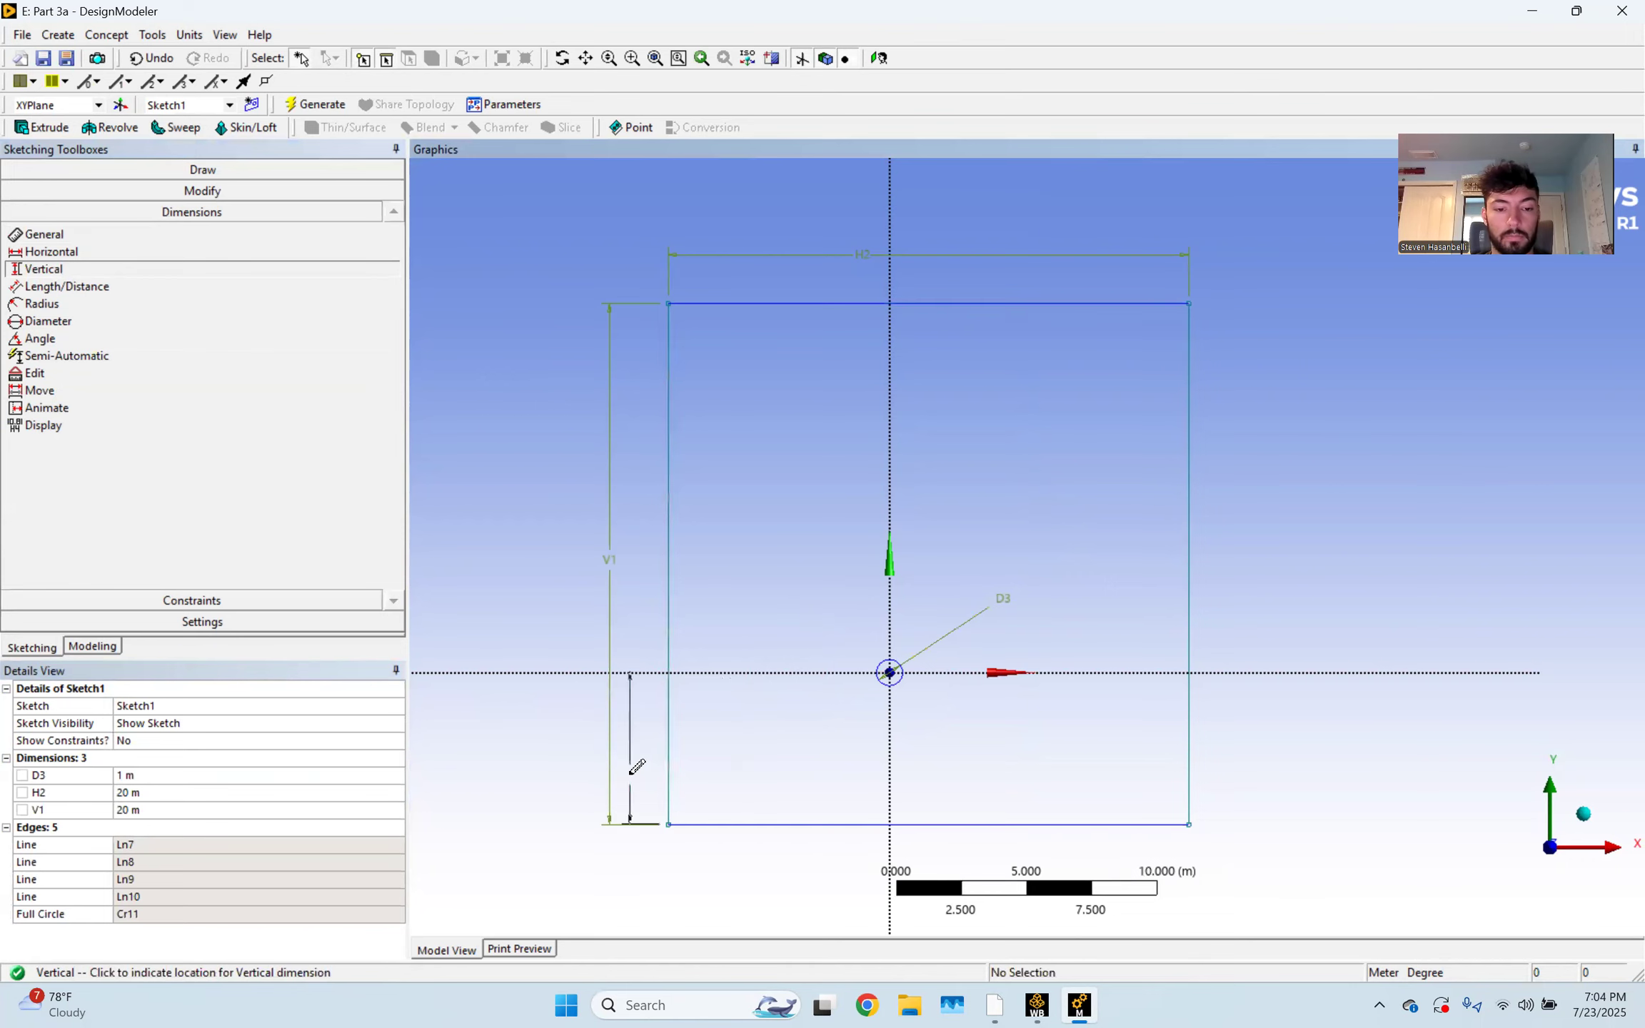
click(638, 768)
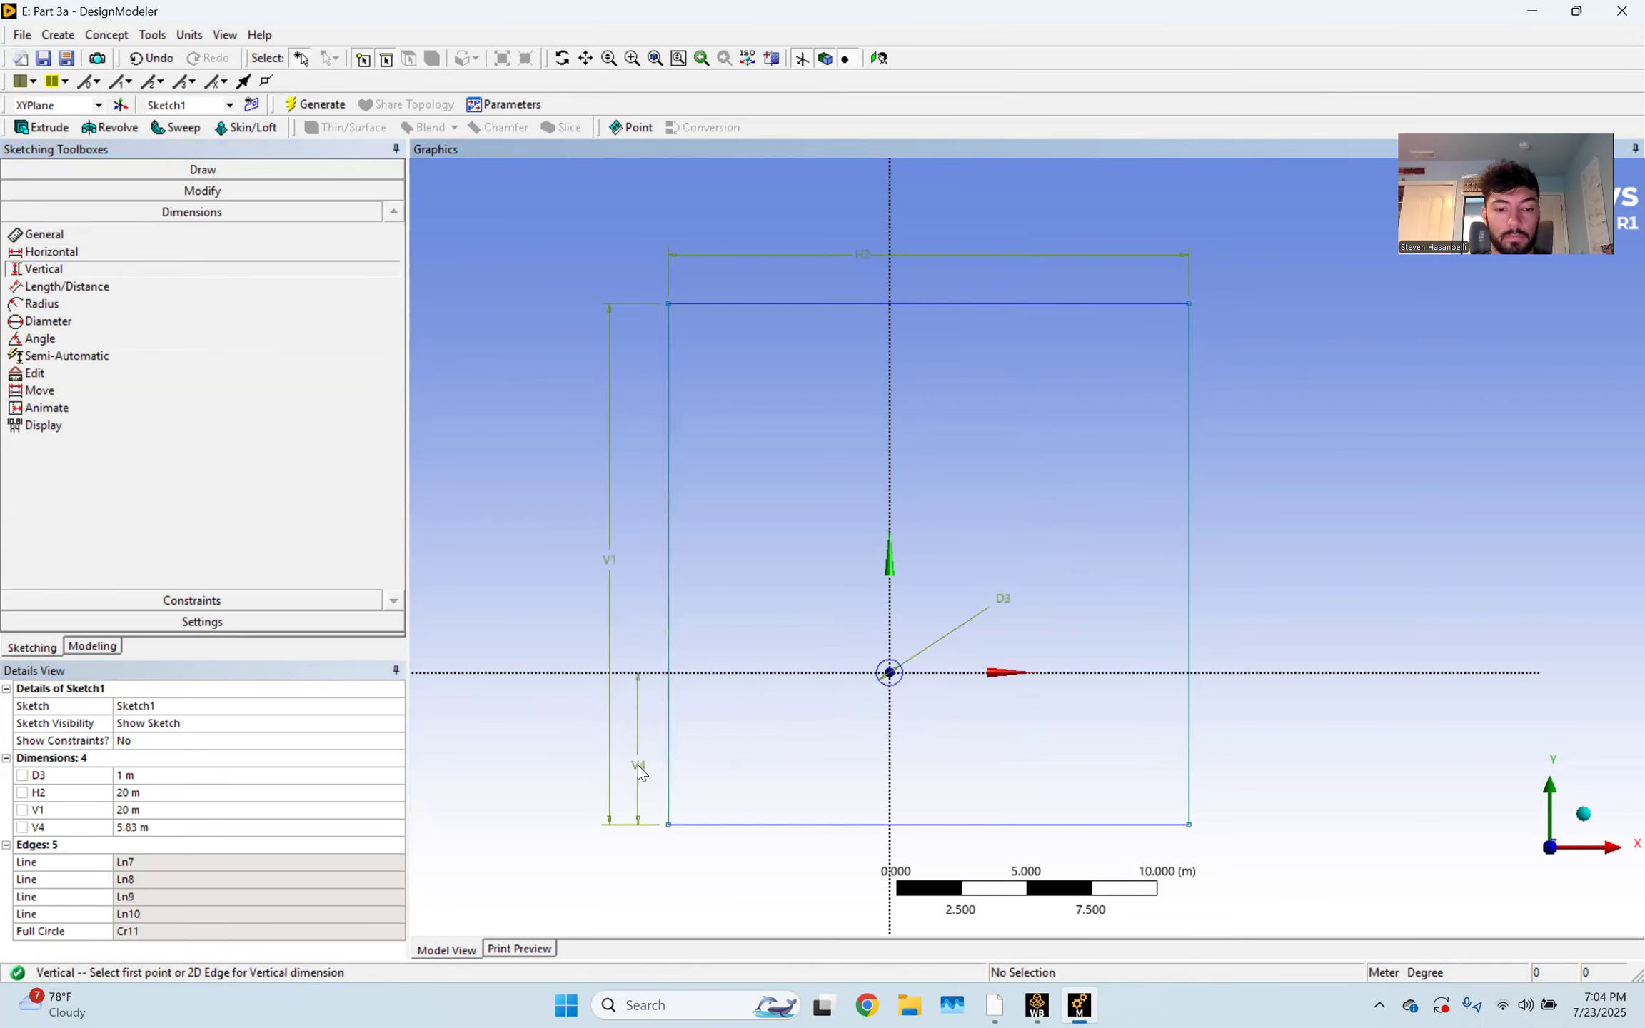
click(173, 827)
text(10)
key(Return)
Add a horizontal dimension between the rectangle's left edge and the Y axis and set it to 10 m
mouse_move(921, 698)
ctrl+middle_down()
mouse_move(874, 525)
mouse_move(822, 535)
ctrl+middle_up()
click(58, 251)
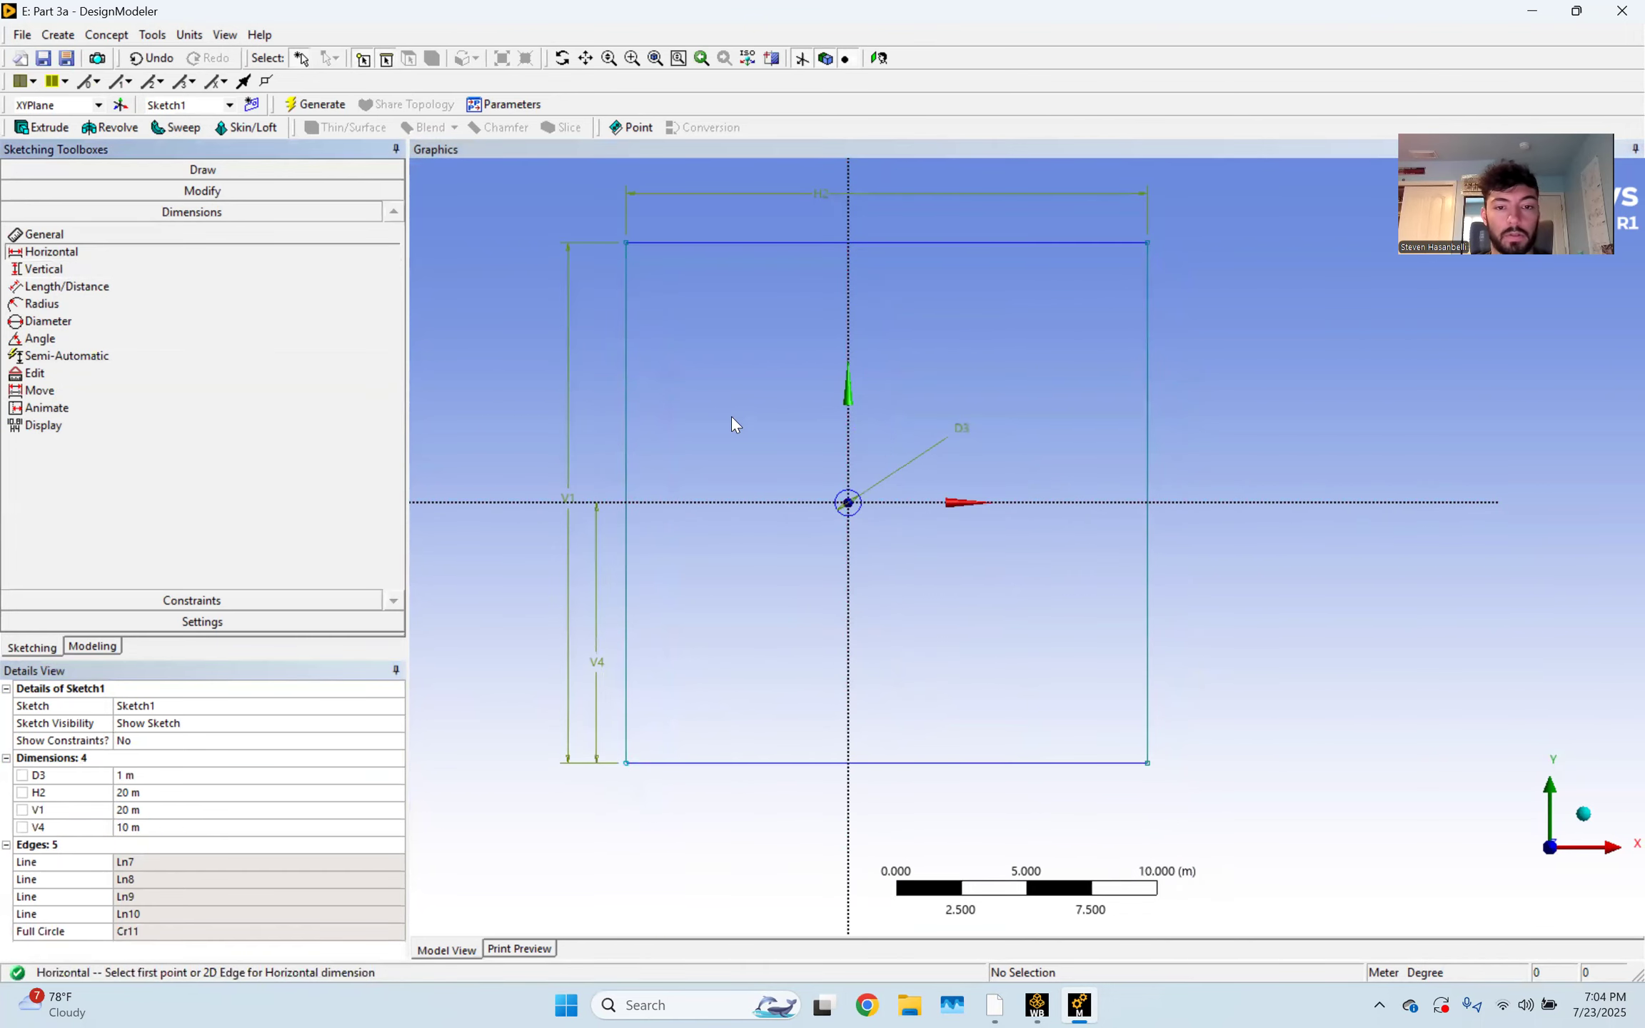
click(627, 327)
click(847, 350)
click(790, 216)
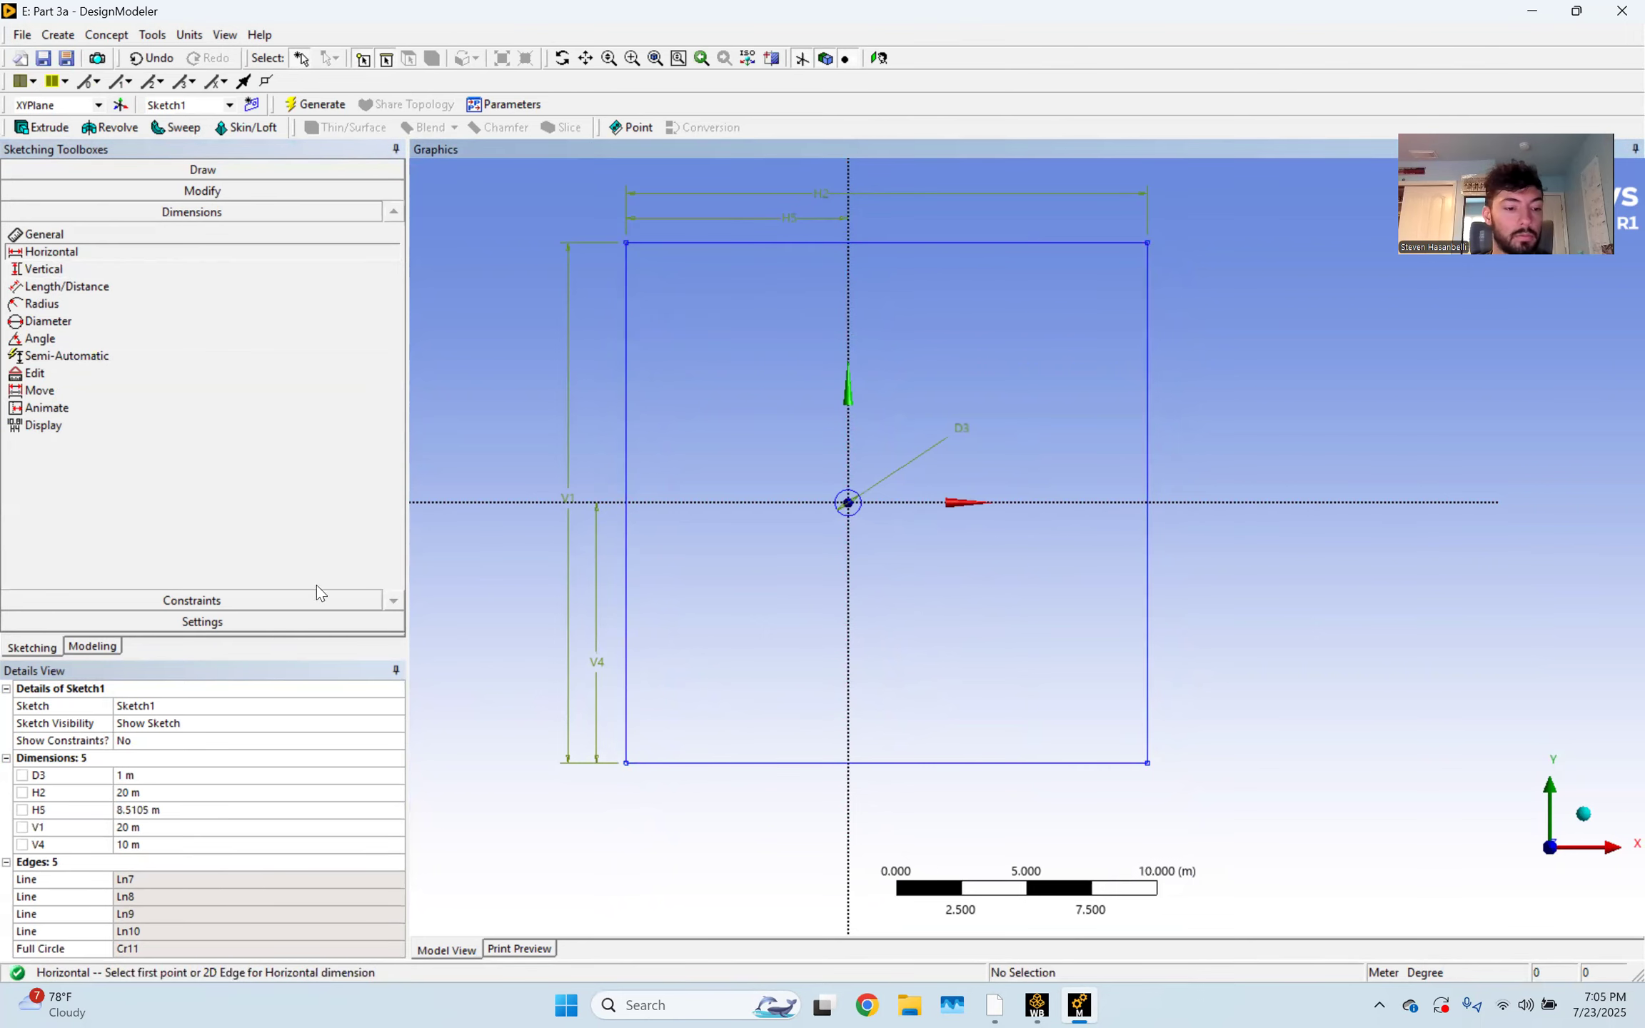
click(159, 811)
text(10)
key(Return)
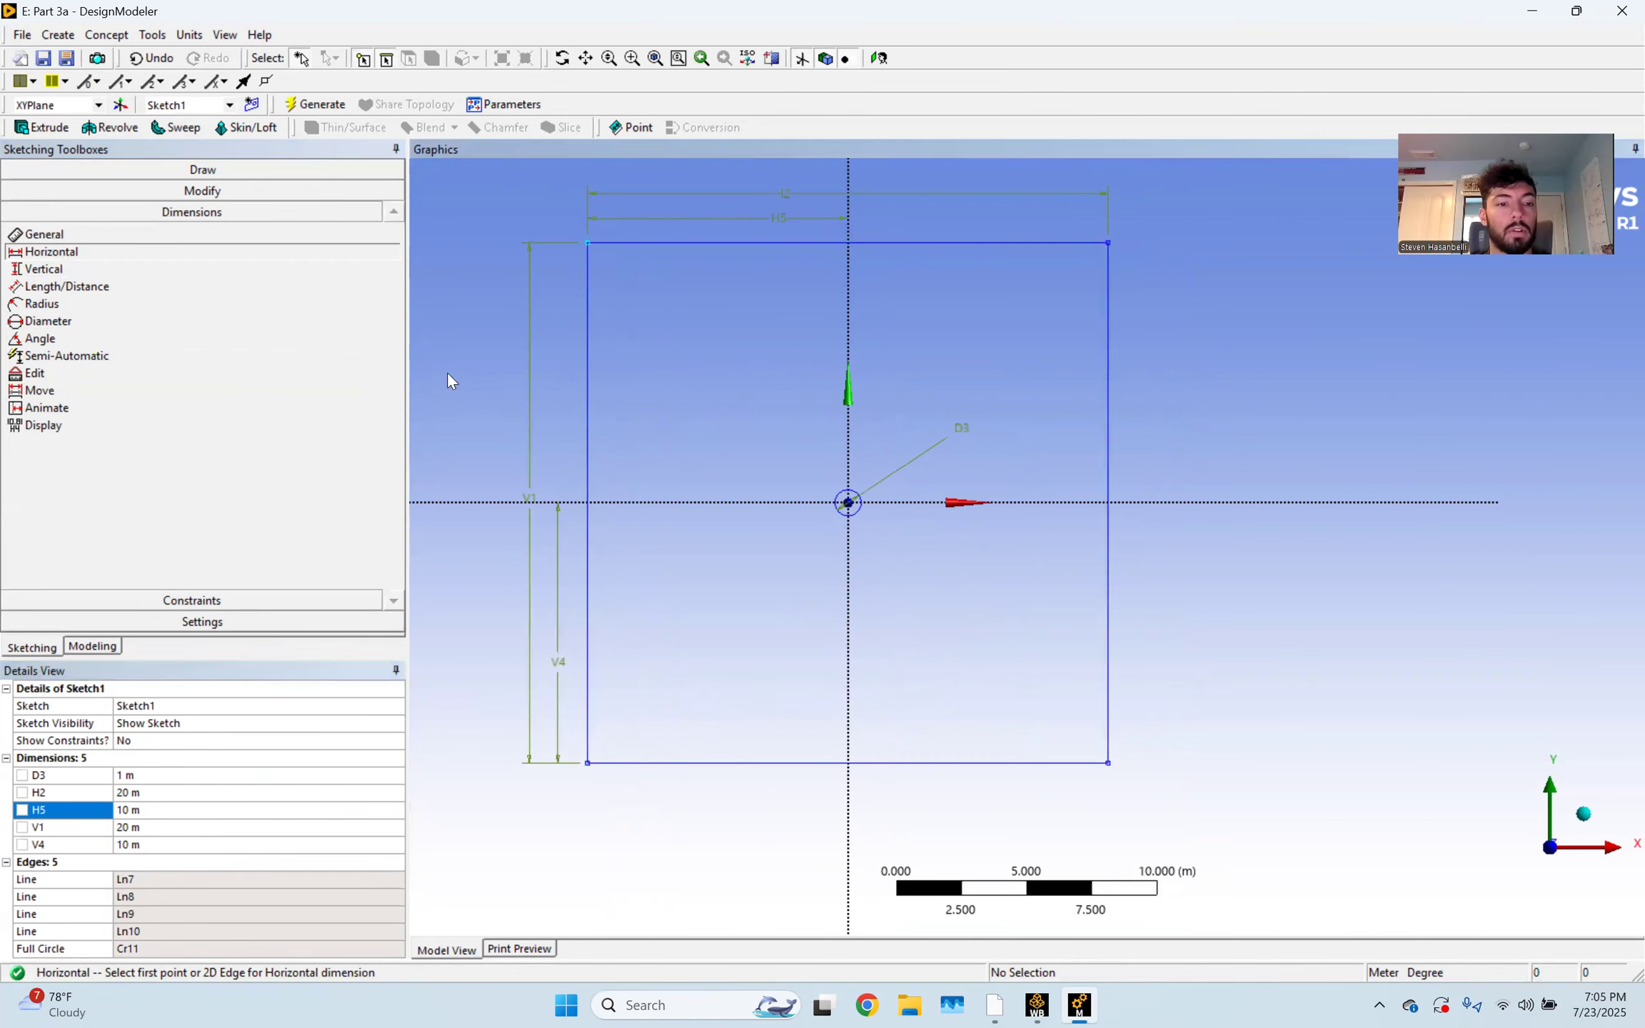
Create a surface from Sketch1 with the Surfaces From Sketches feature and generate it
click(106, 34)
click(129, 179)
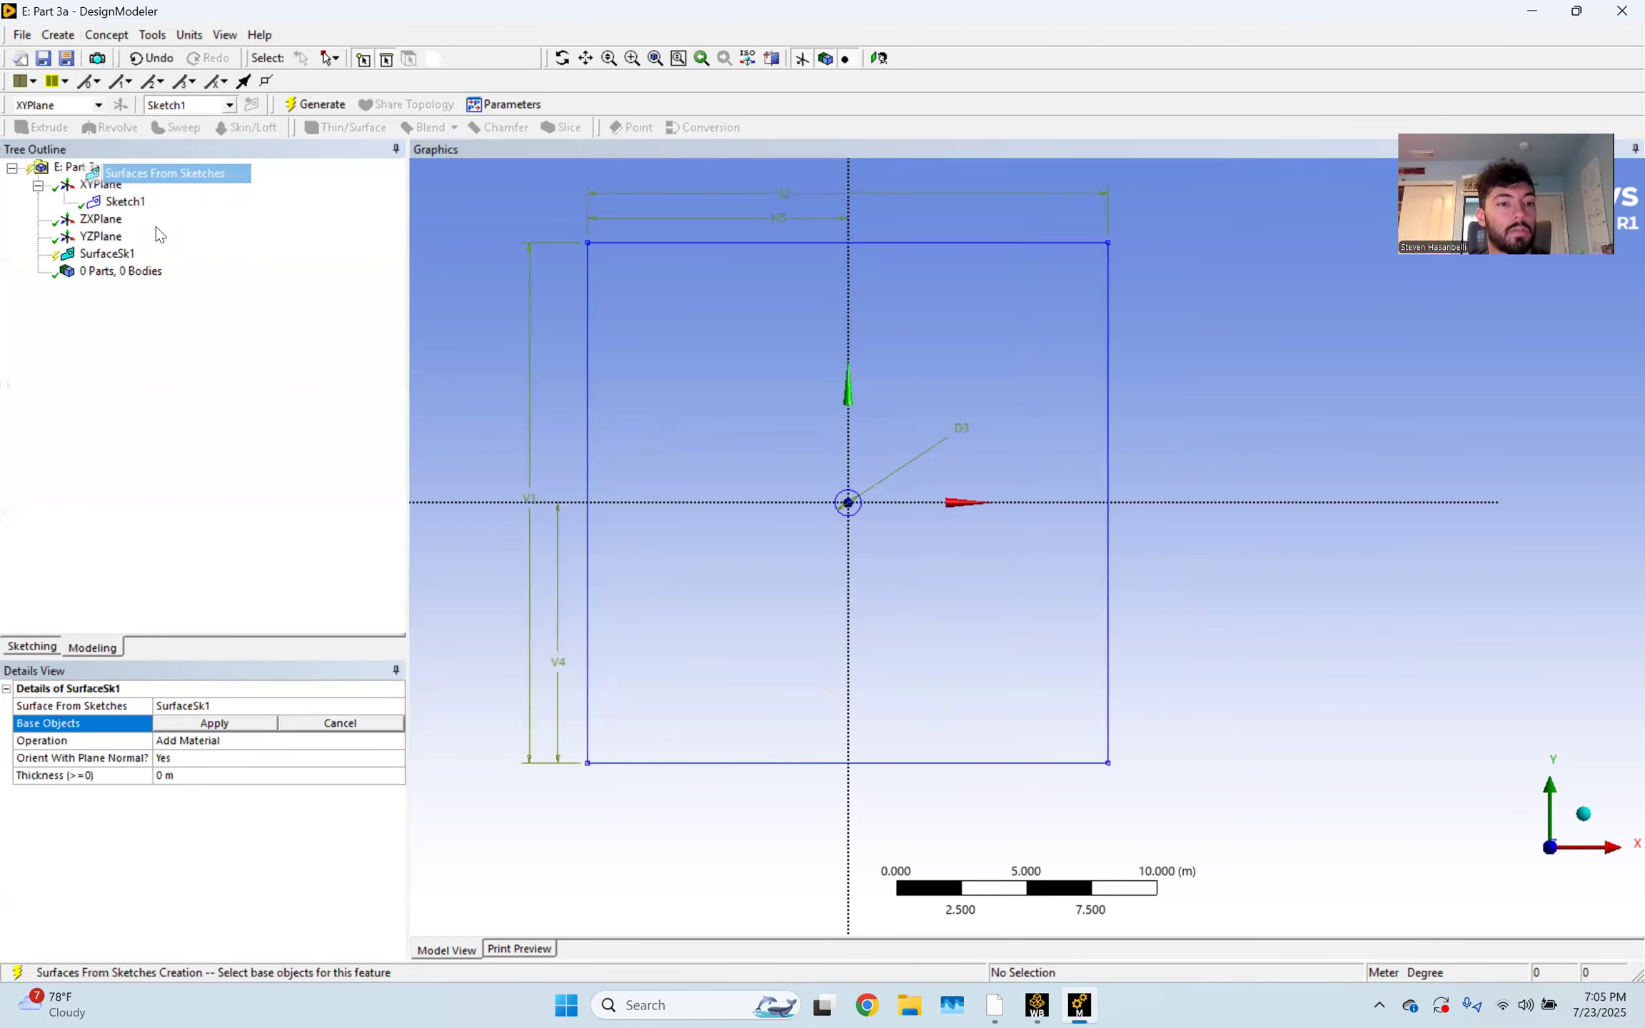
click(127, 202)
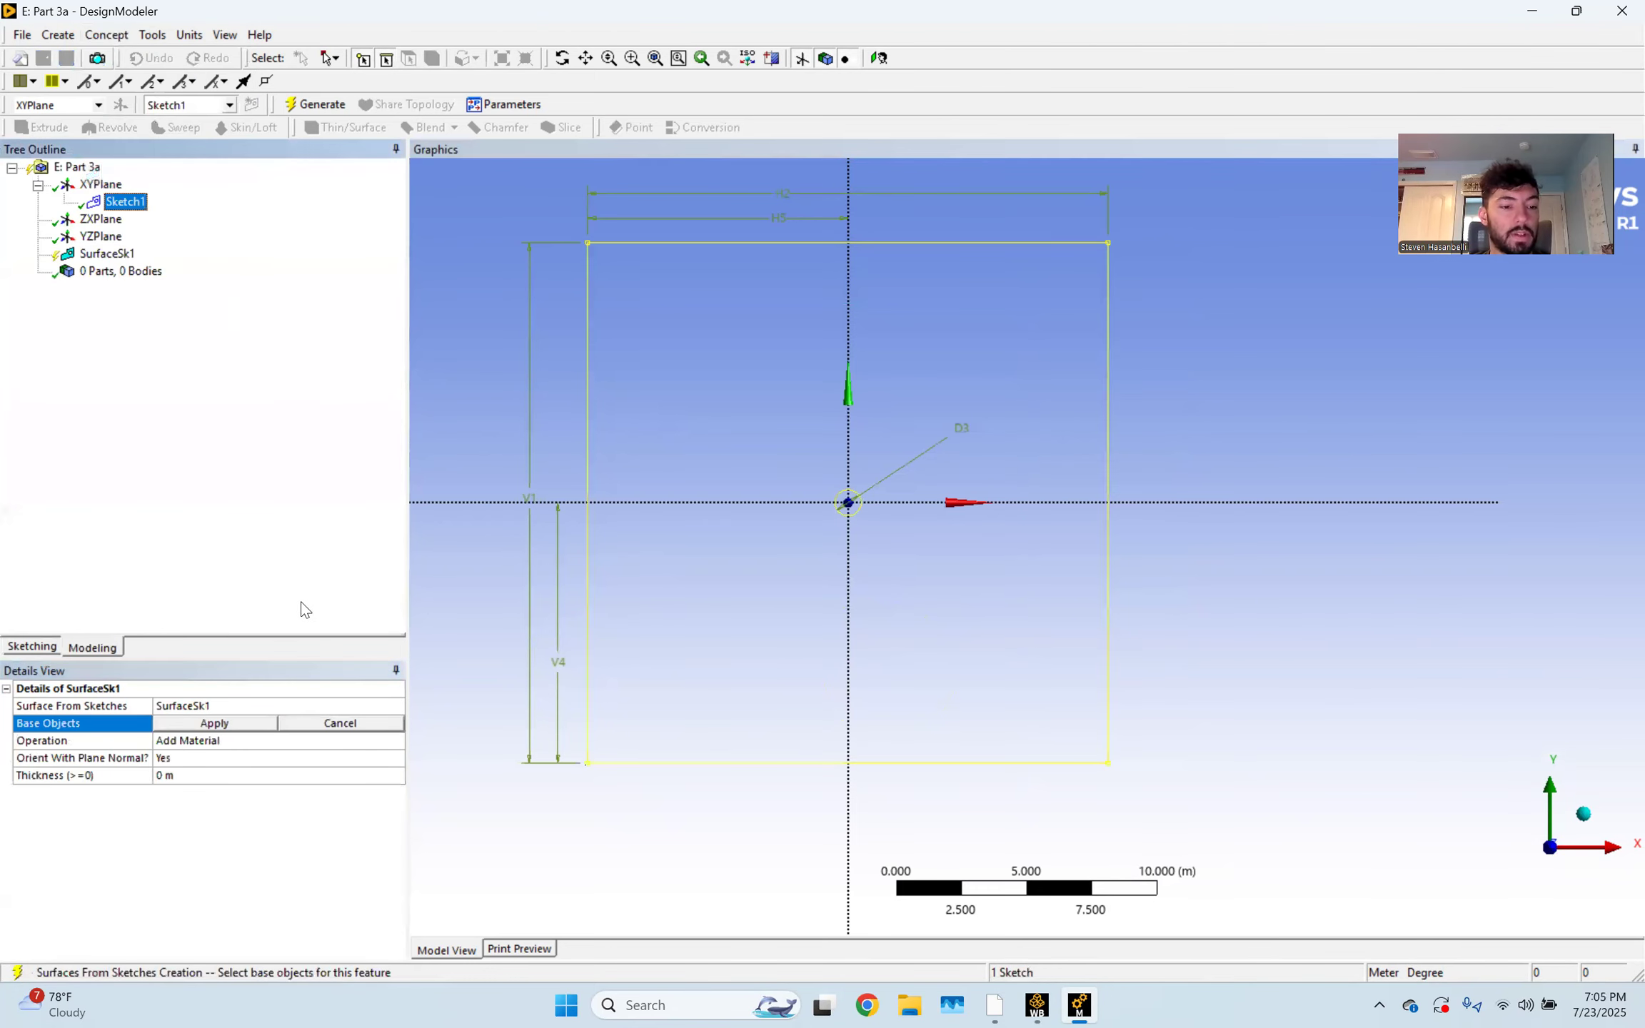
click(214, 725)
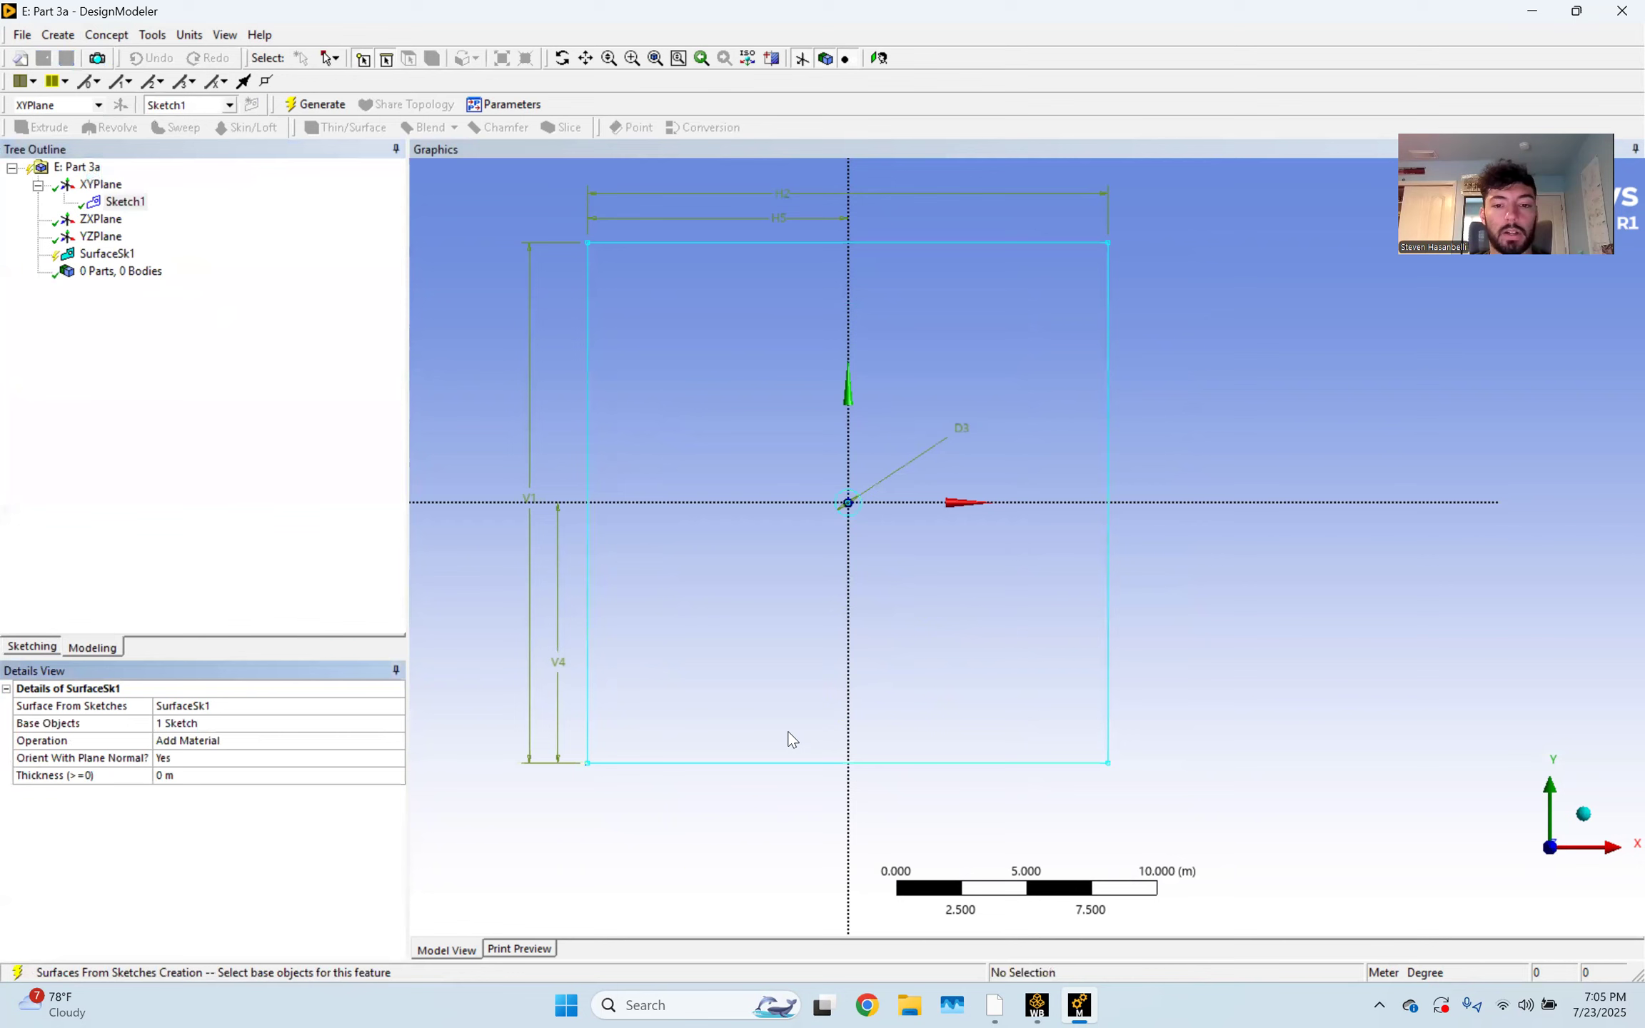
click(330, 106)
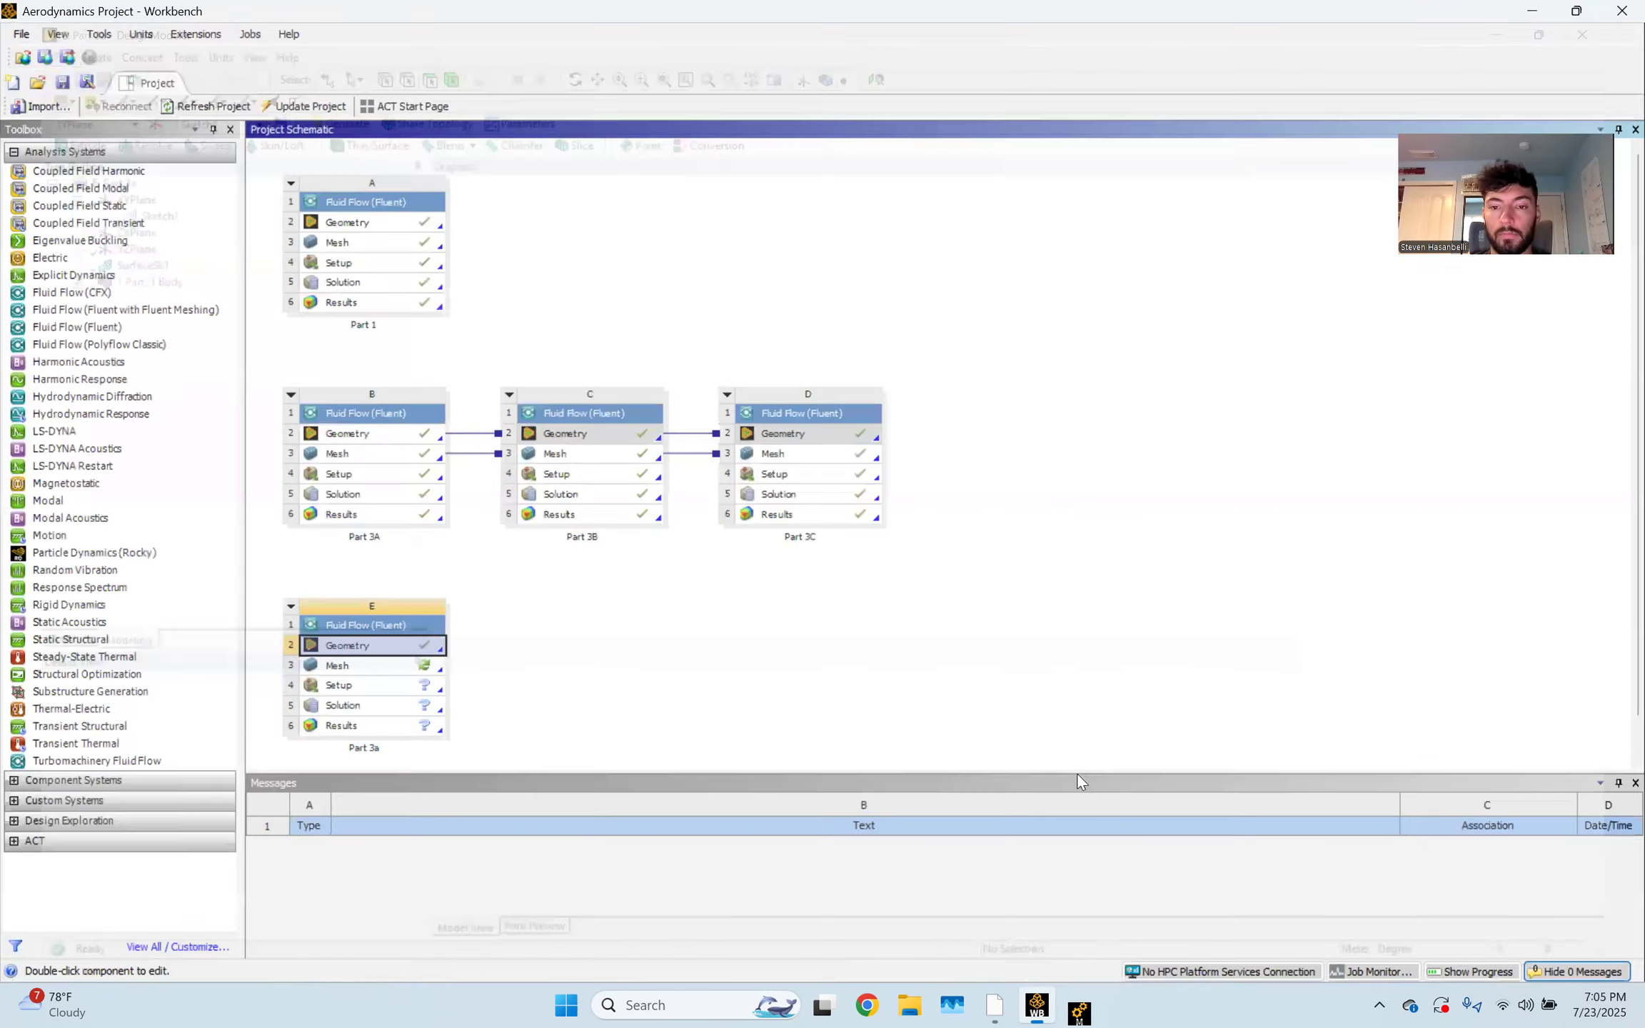
Return to Workbench, open the Part 3a mesh in Meshing and orient the surface body square to the XY plane
scroll(543, 709, down, 1)
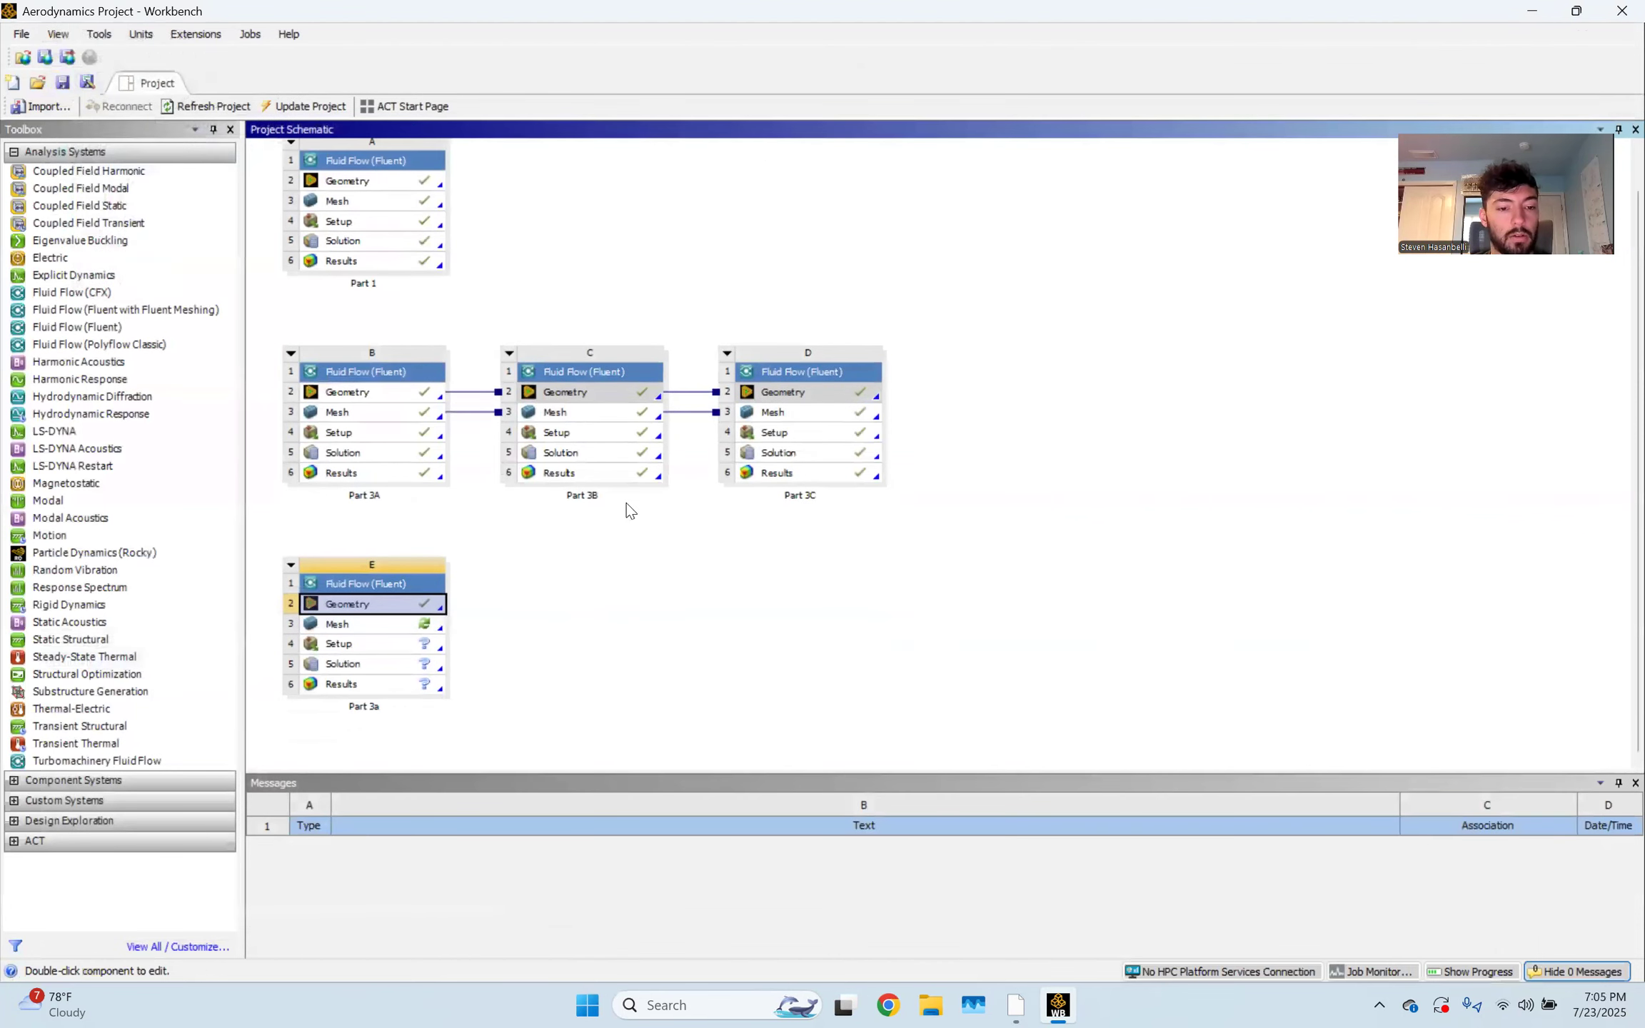
double_click(376, 626)
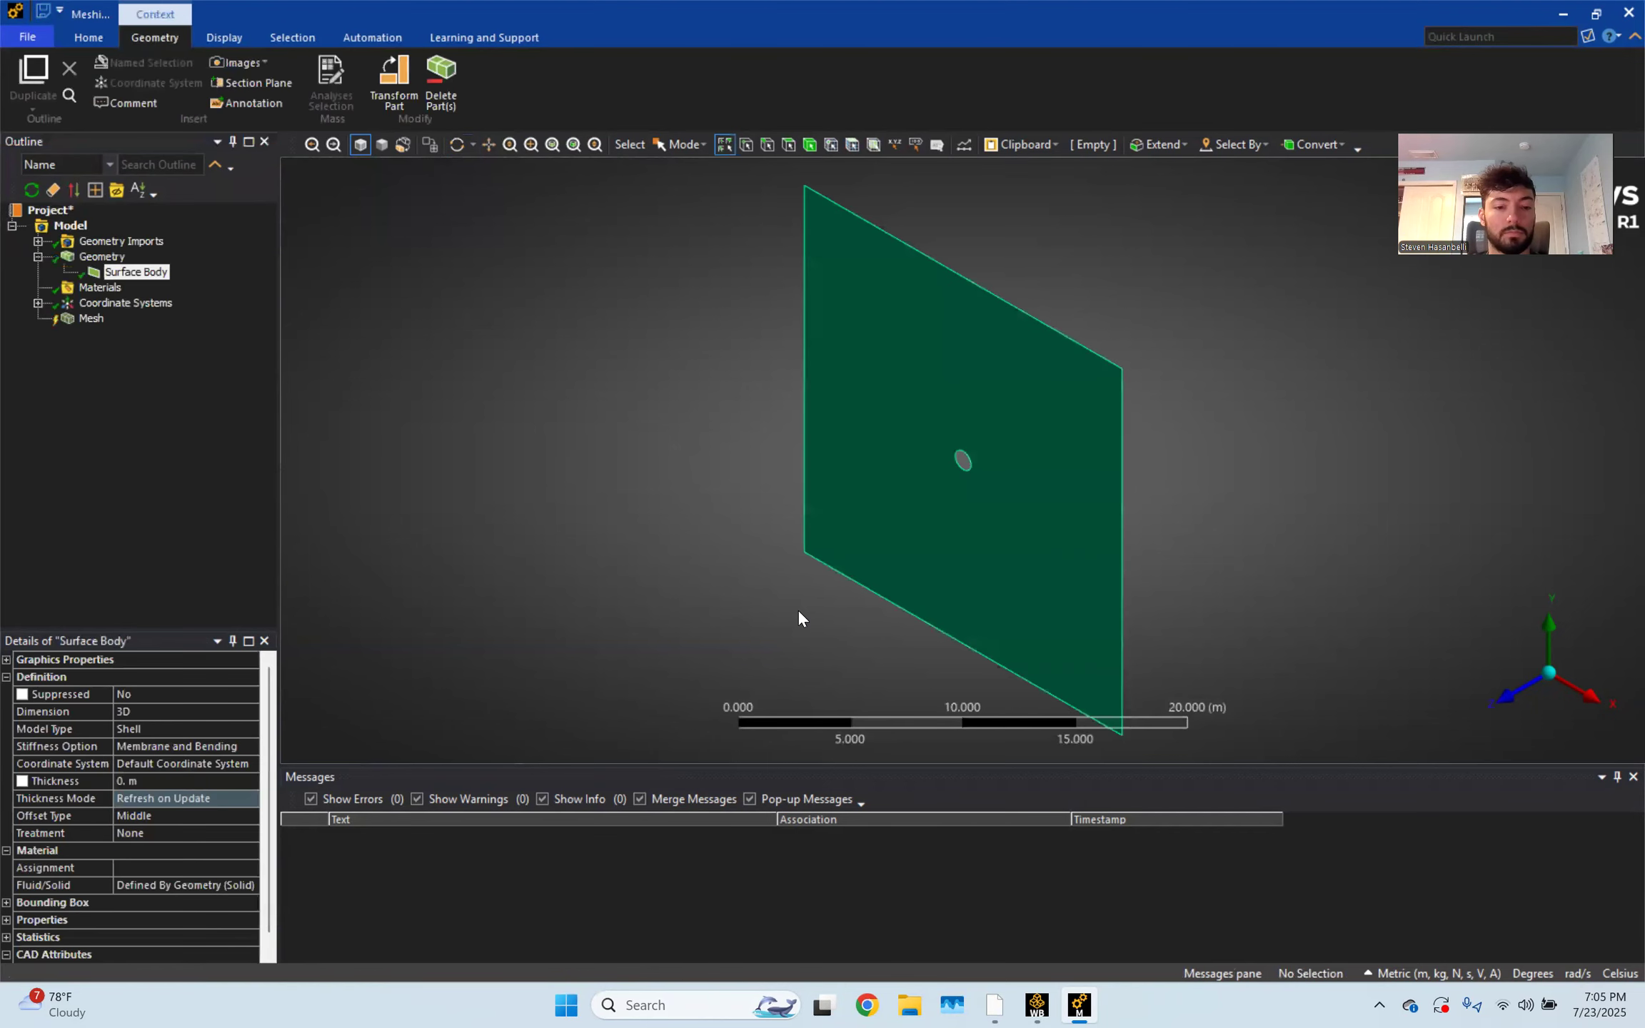
click(1515, 696)
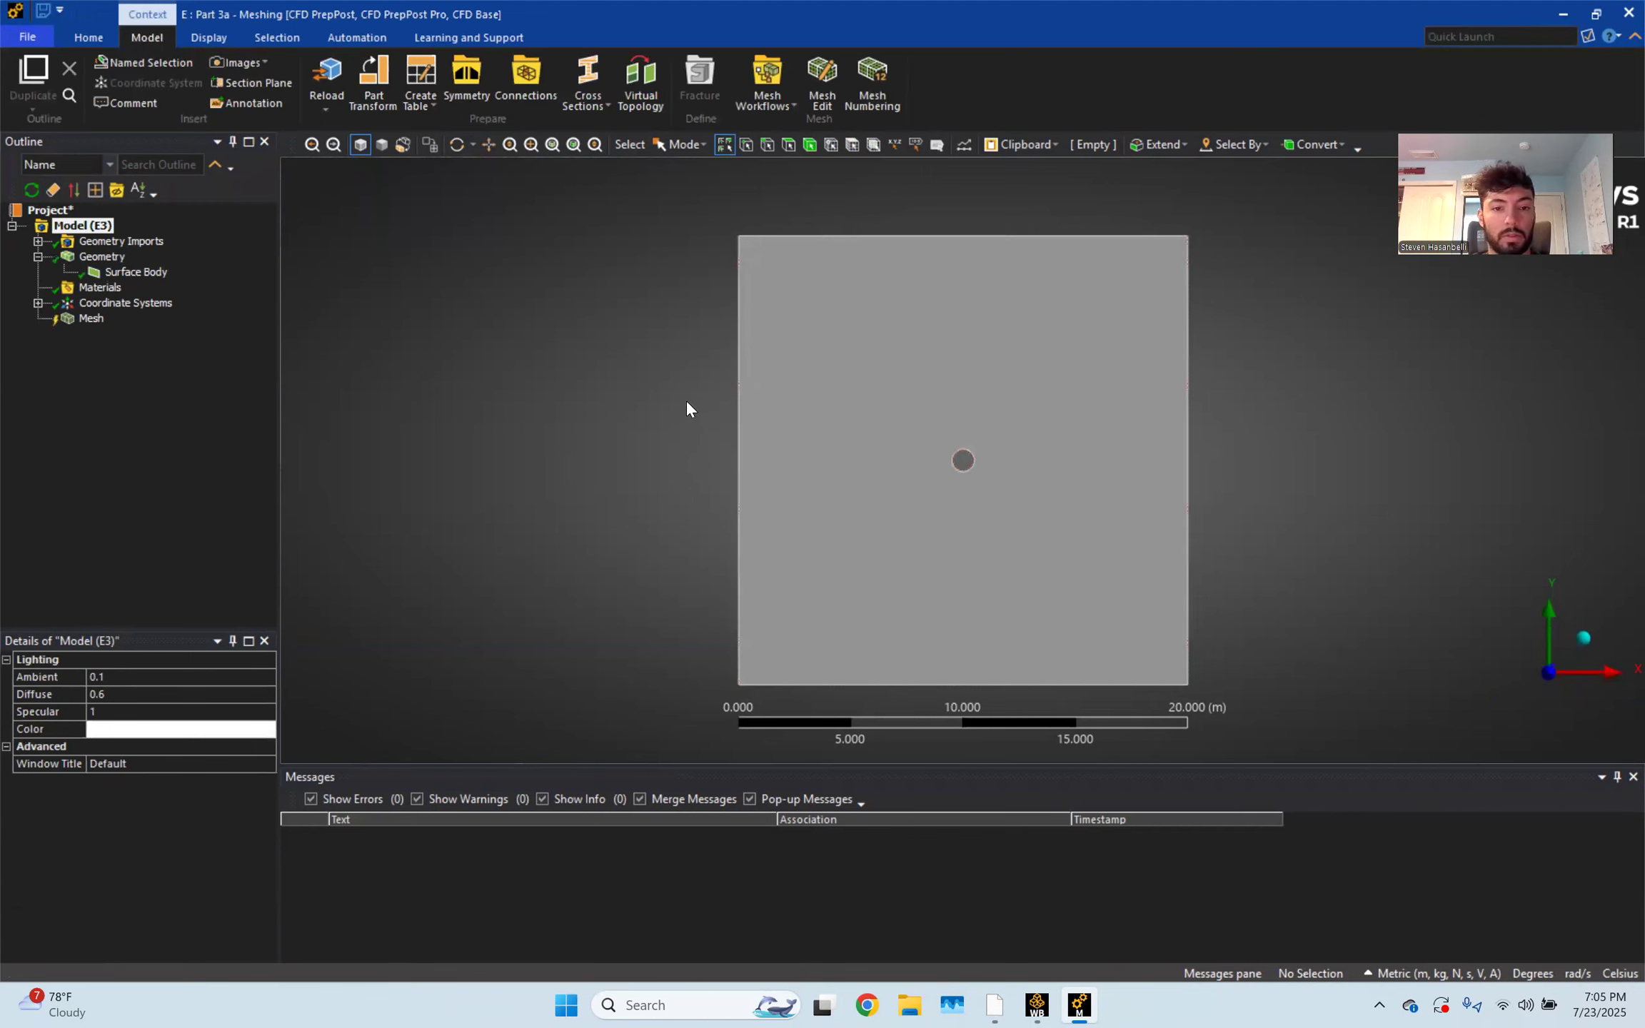
Create a named selection called Inlet from the left edge of the square domain
click(738, 440)
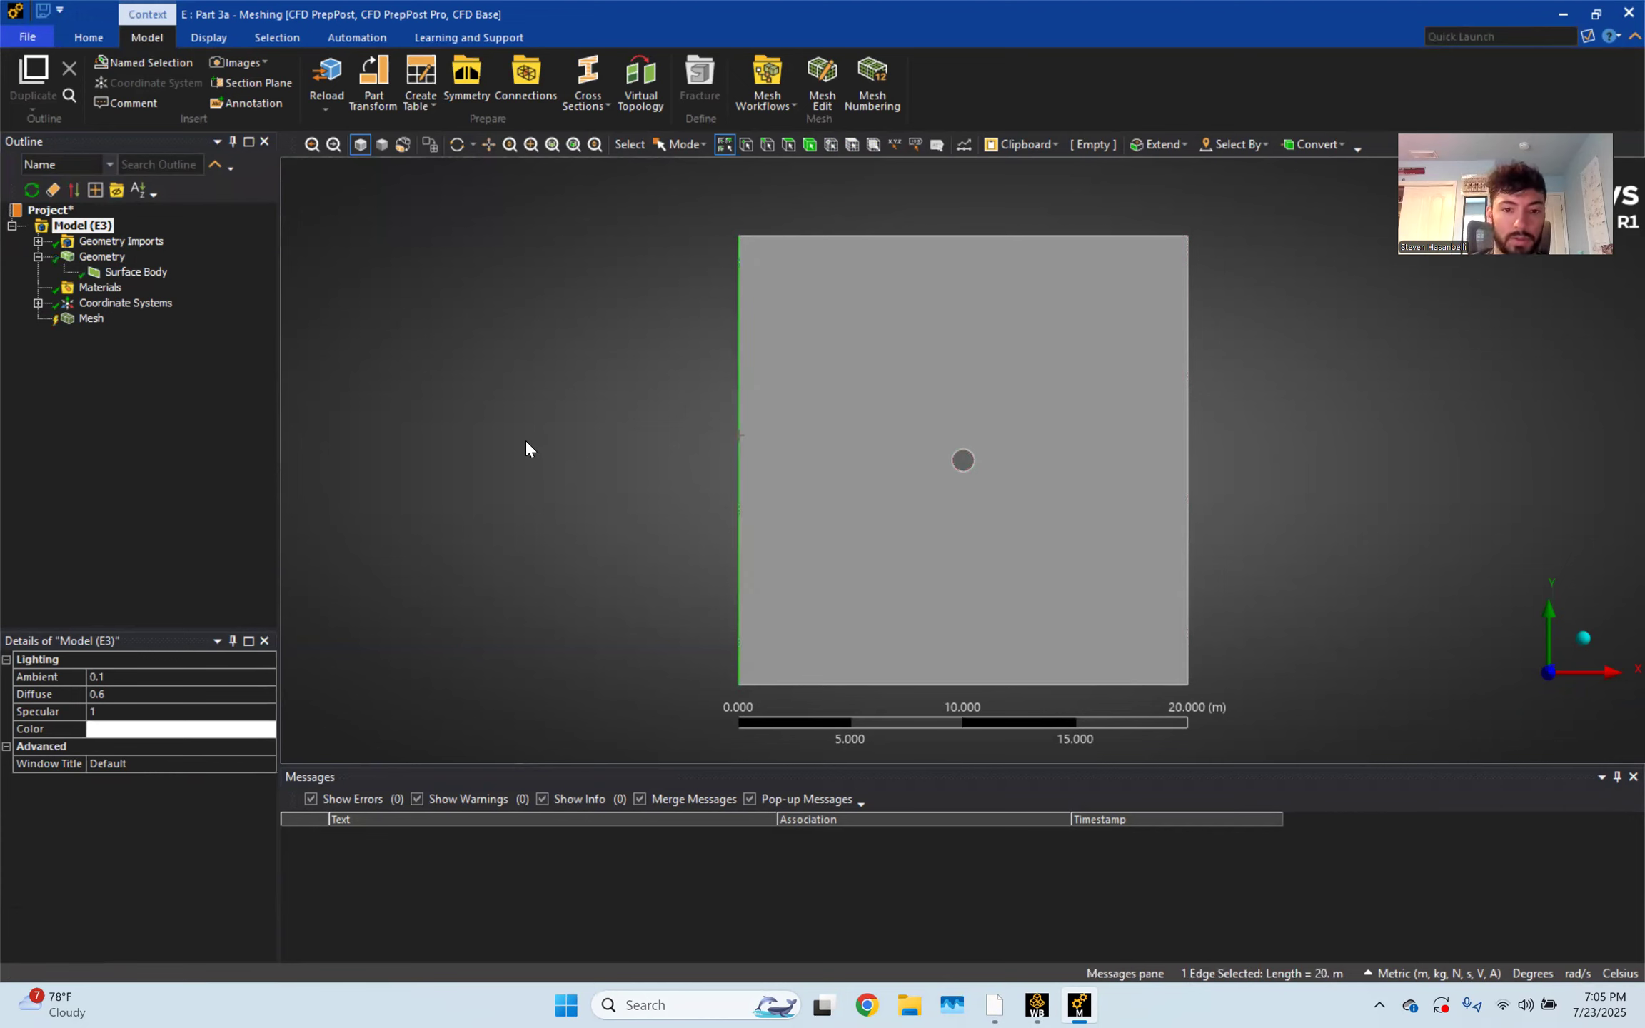
key(n)
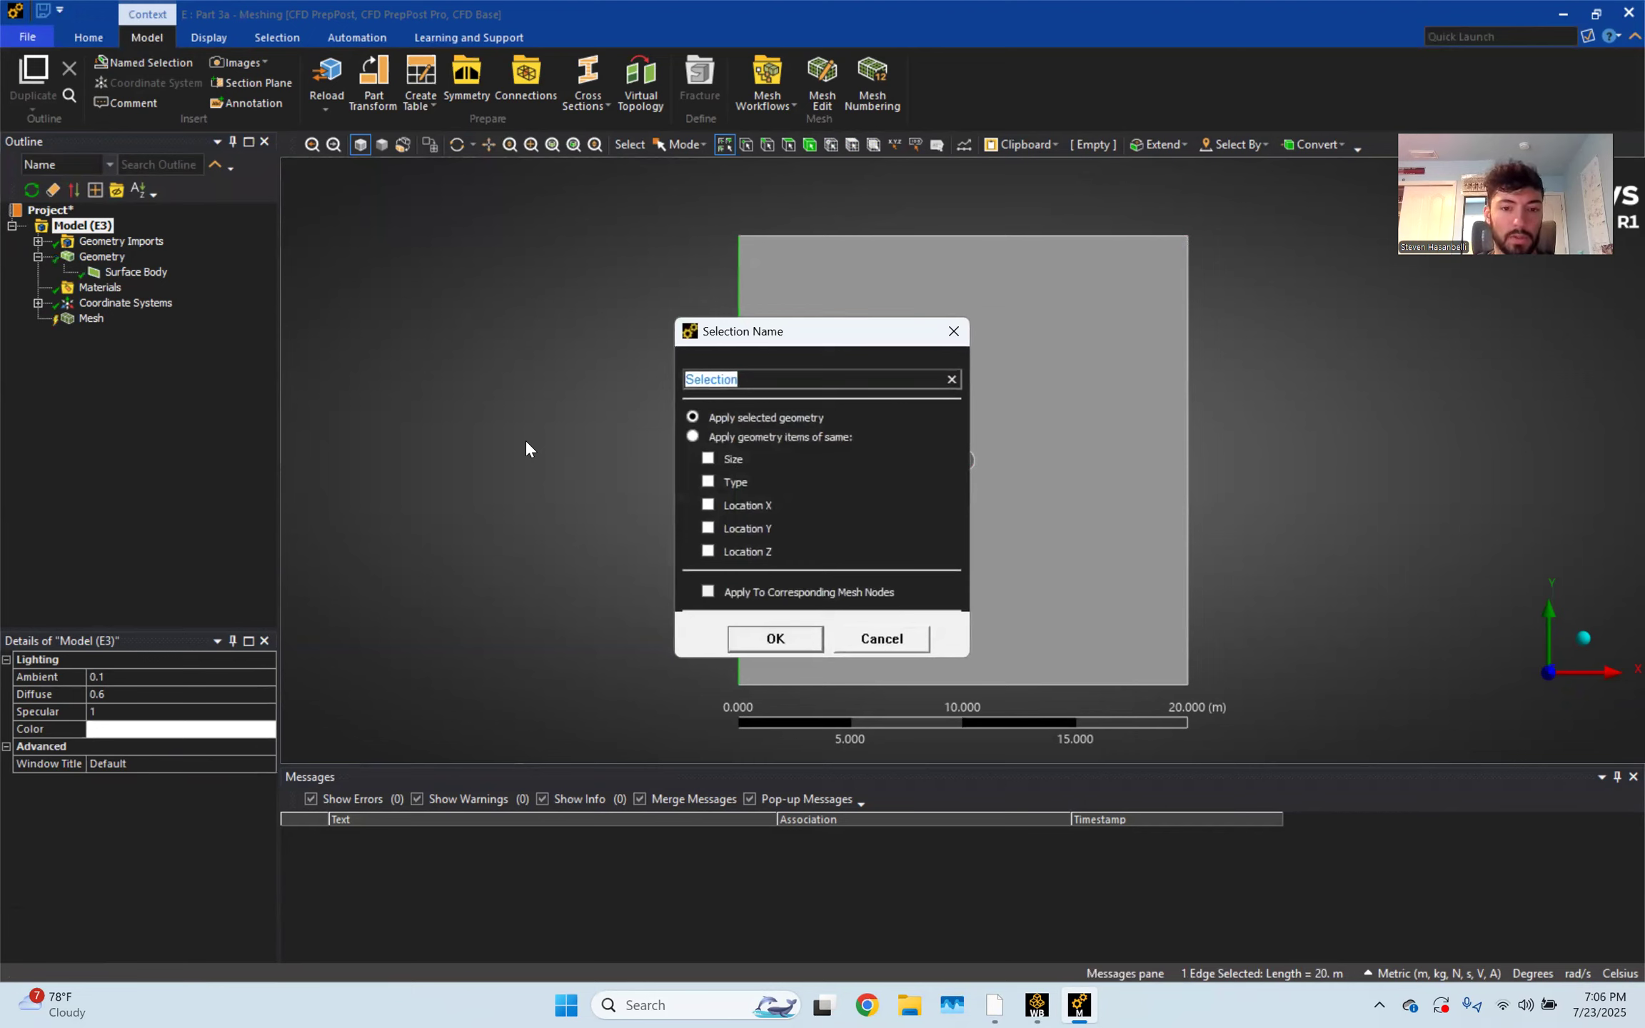
text(Inlet)
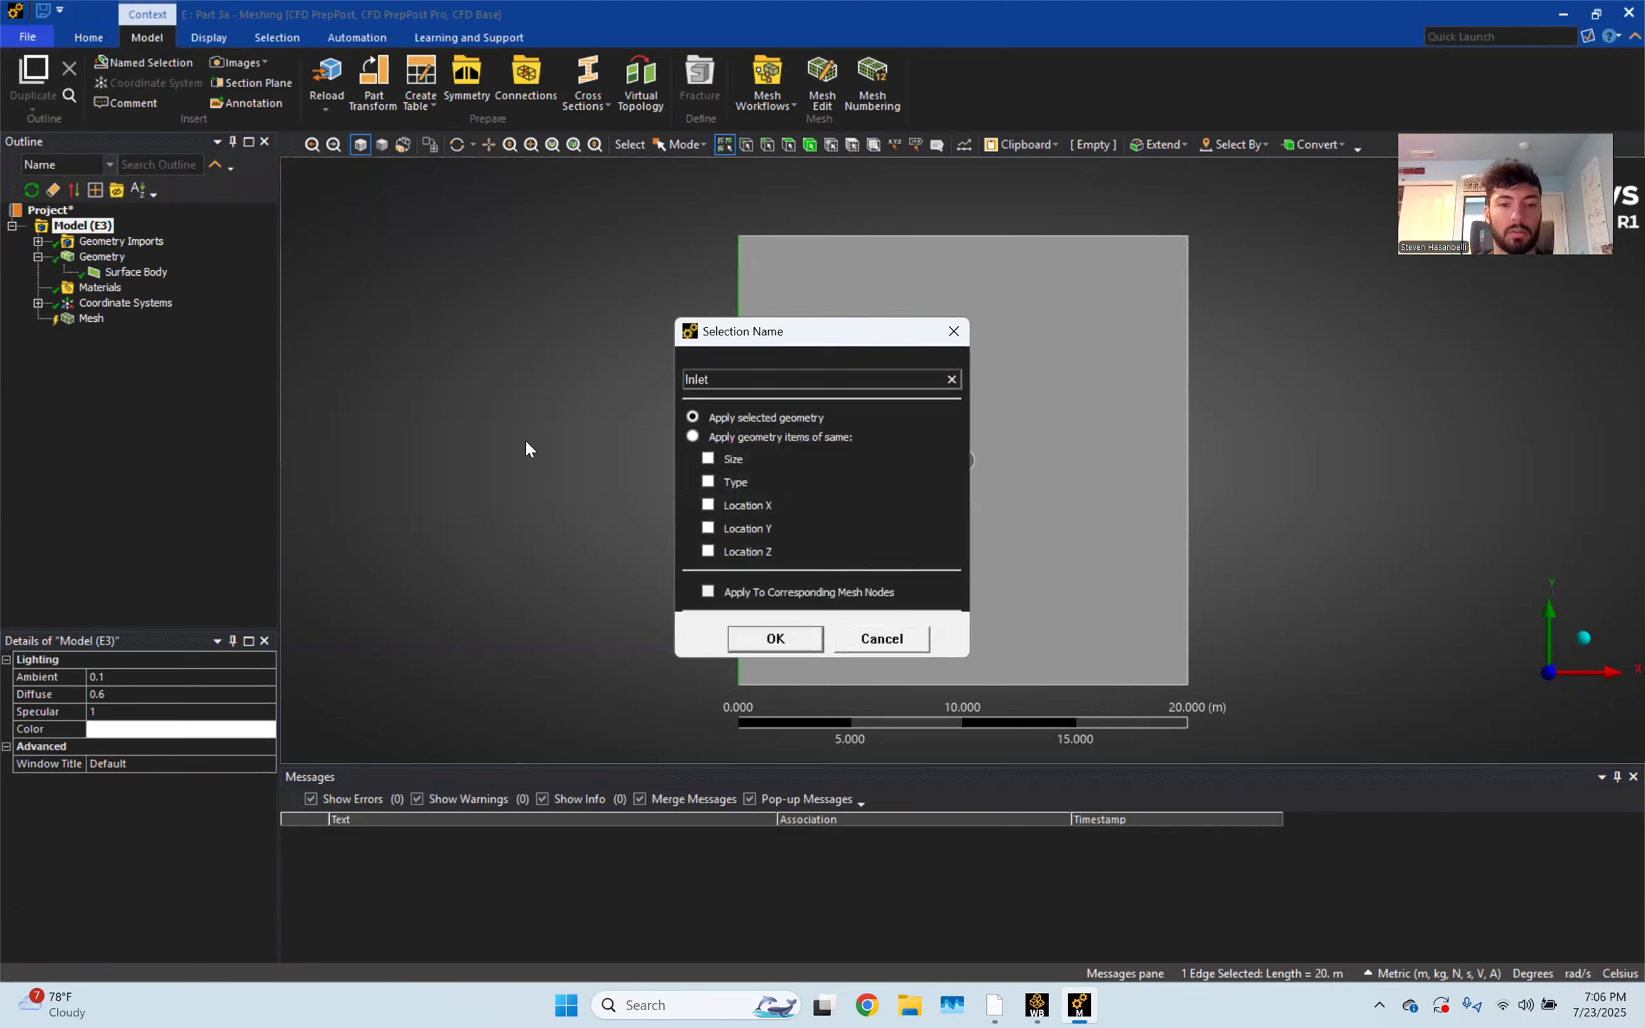
key(Return)
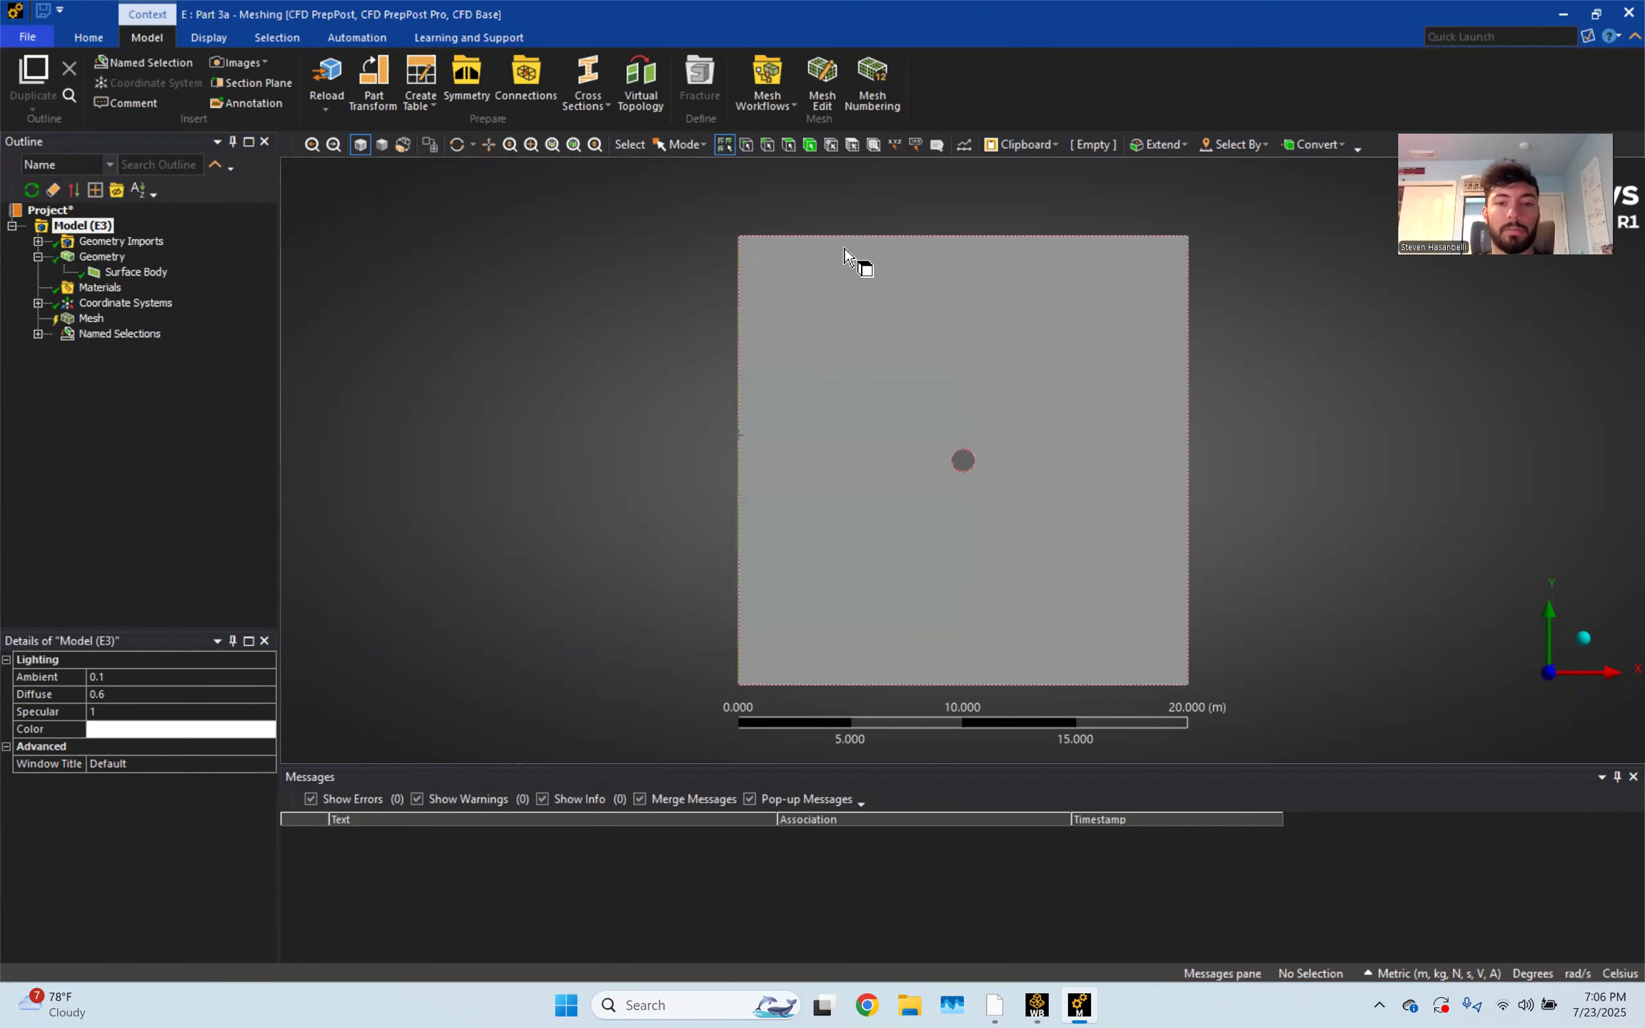
Create a named selection called Walls from the top and bottom edges of the square domain
click(855, 235)
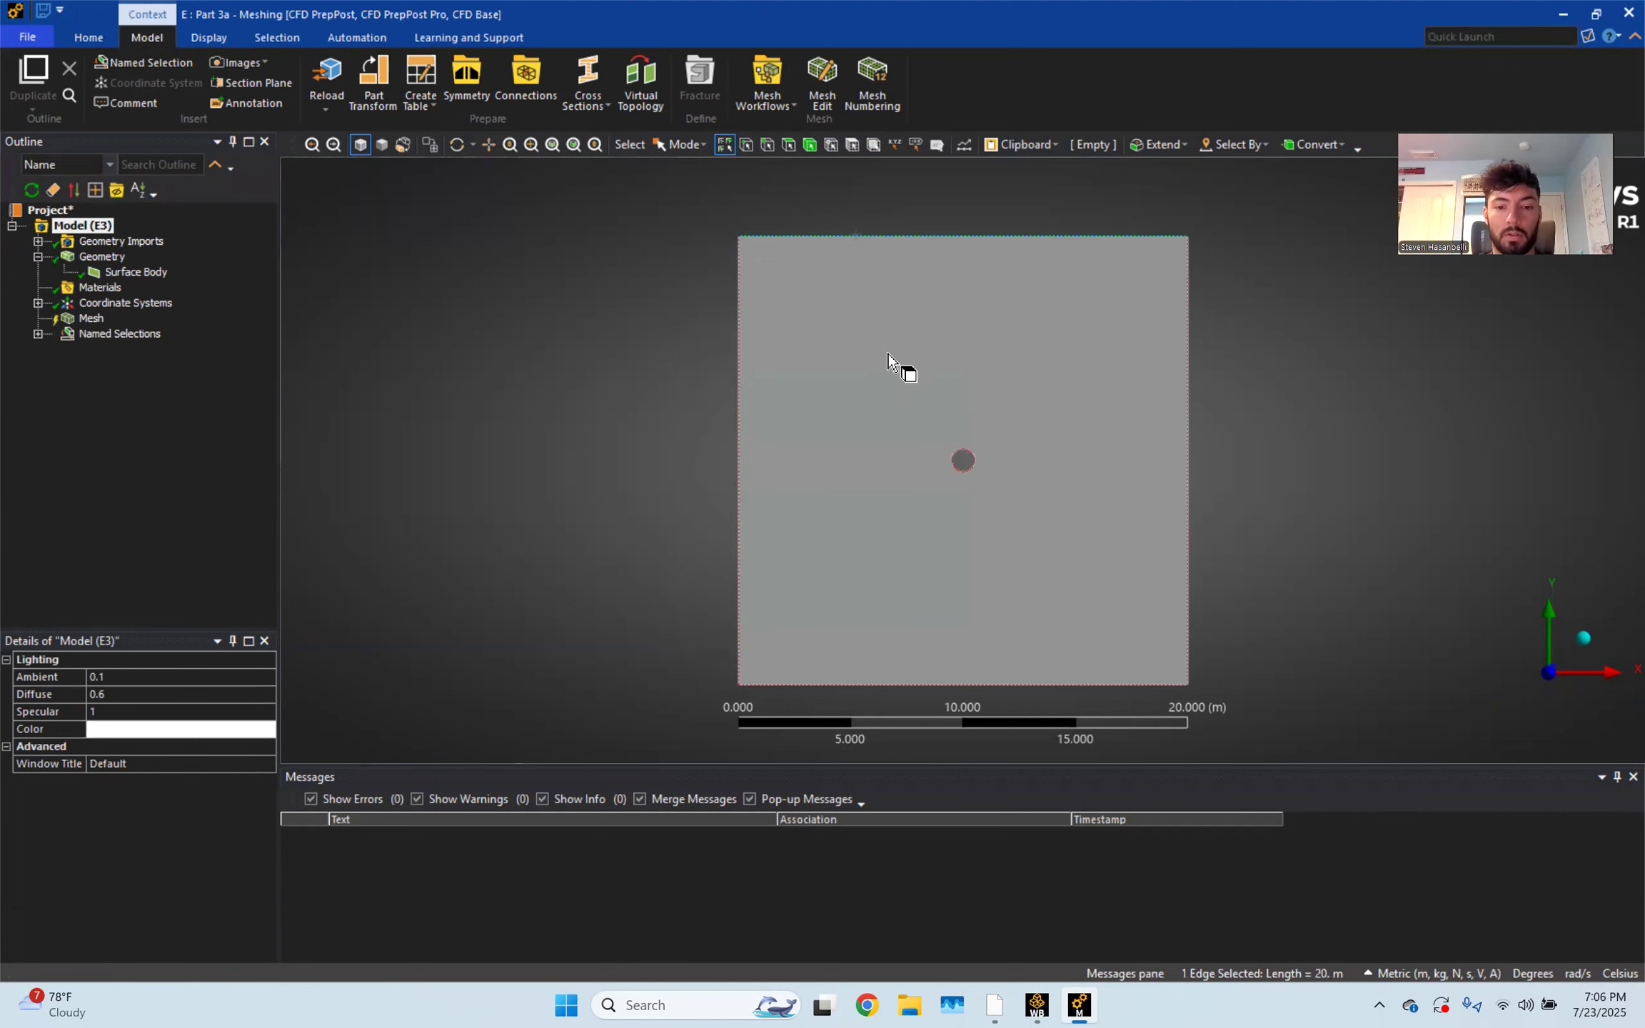
ctrl+click(875, 685)
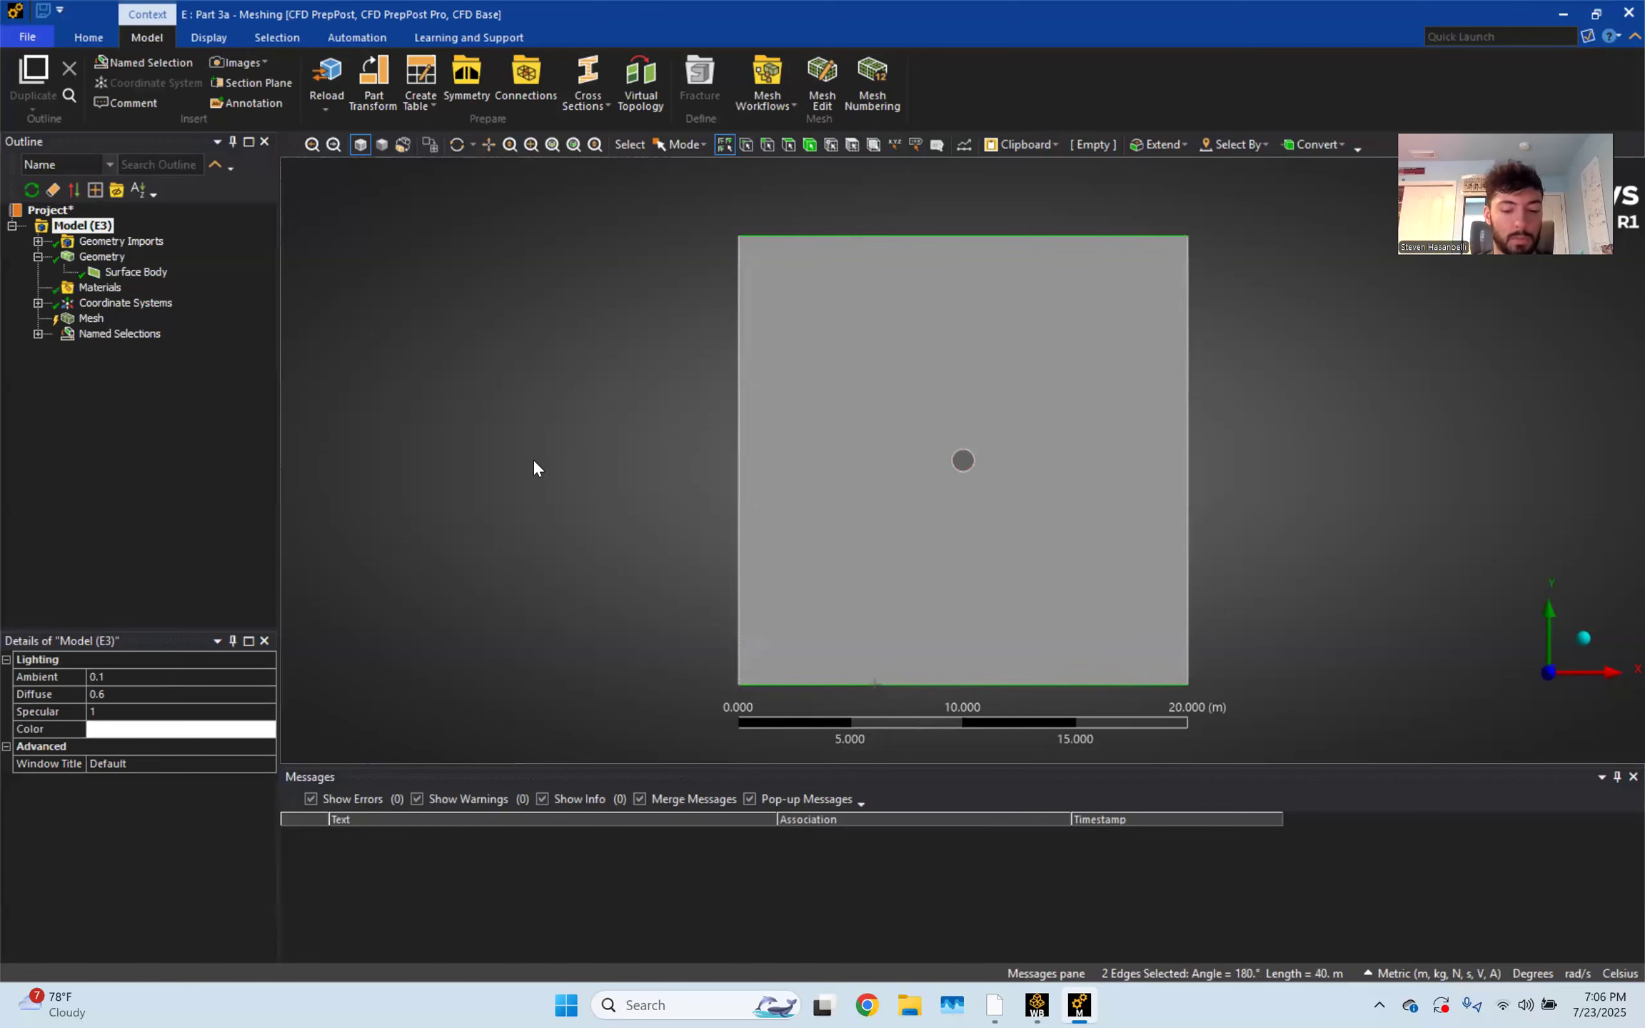
text(n)
text(Walls)
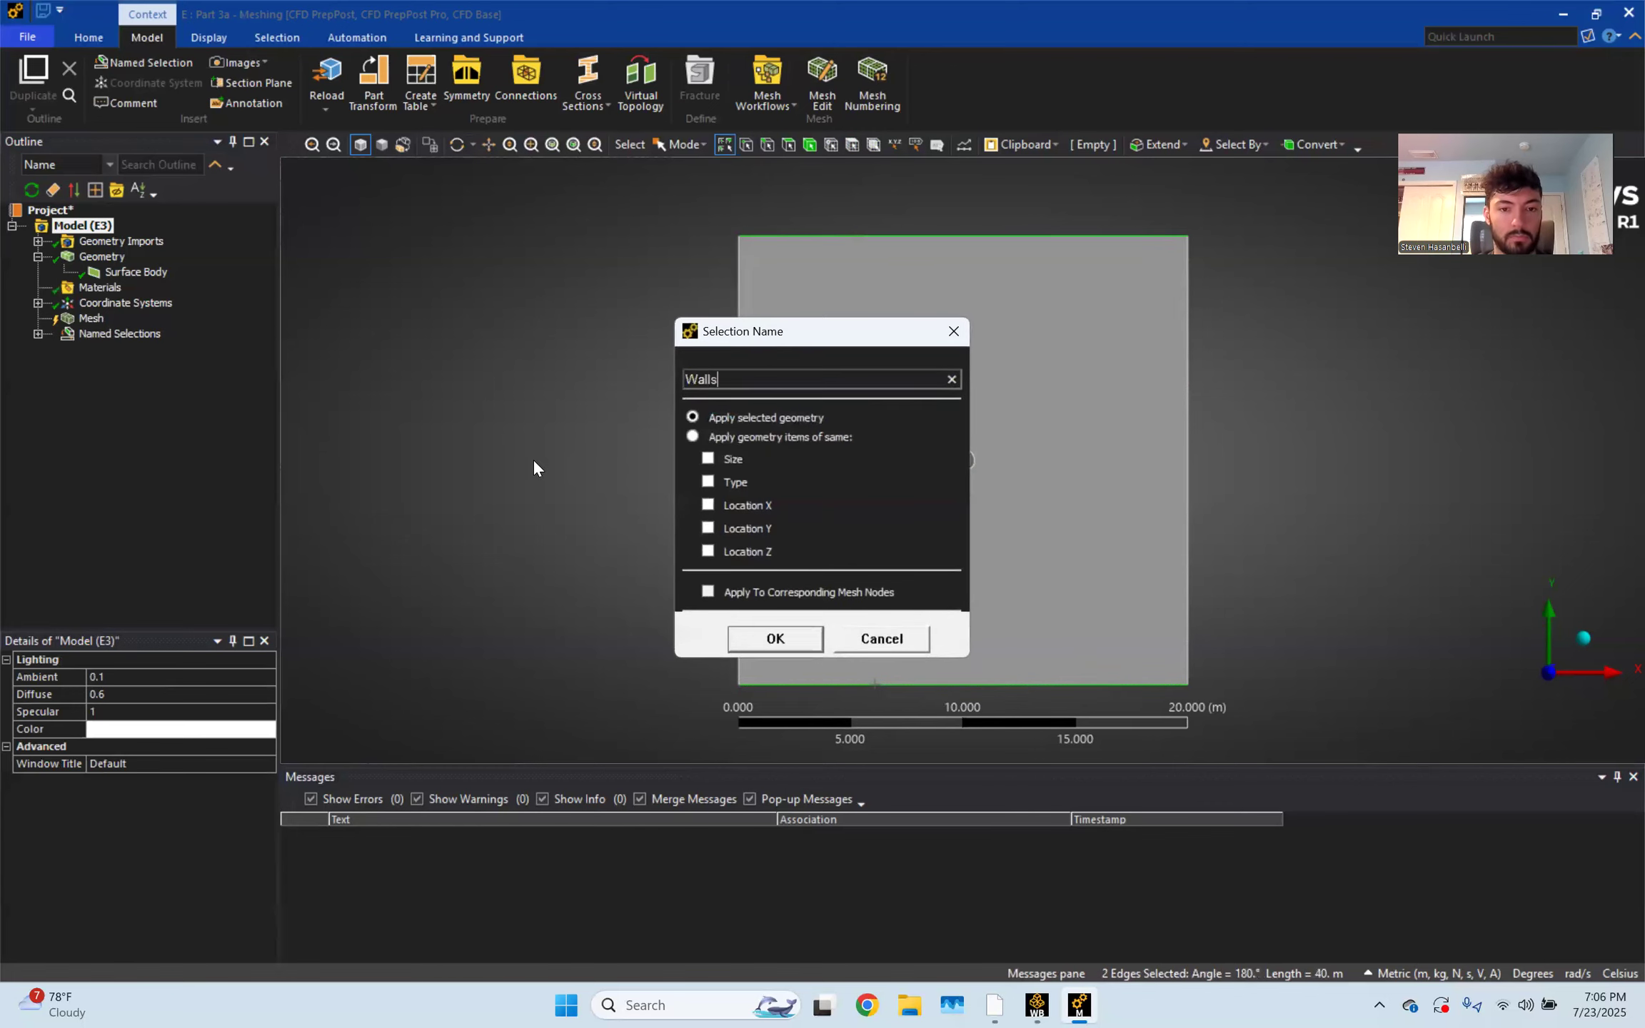
key(Return)
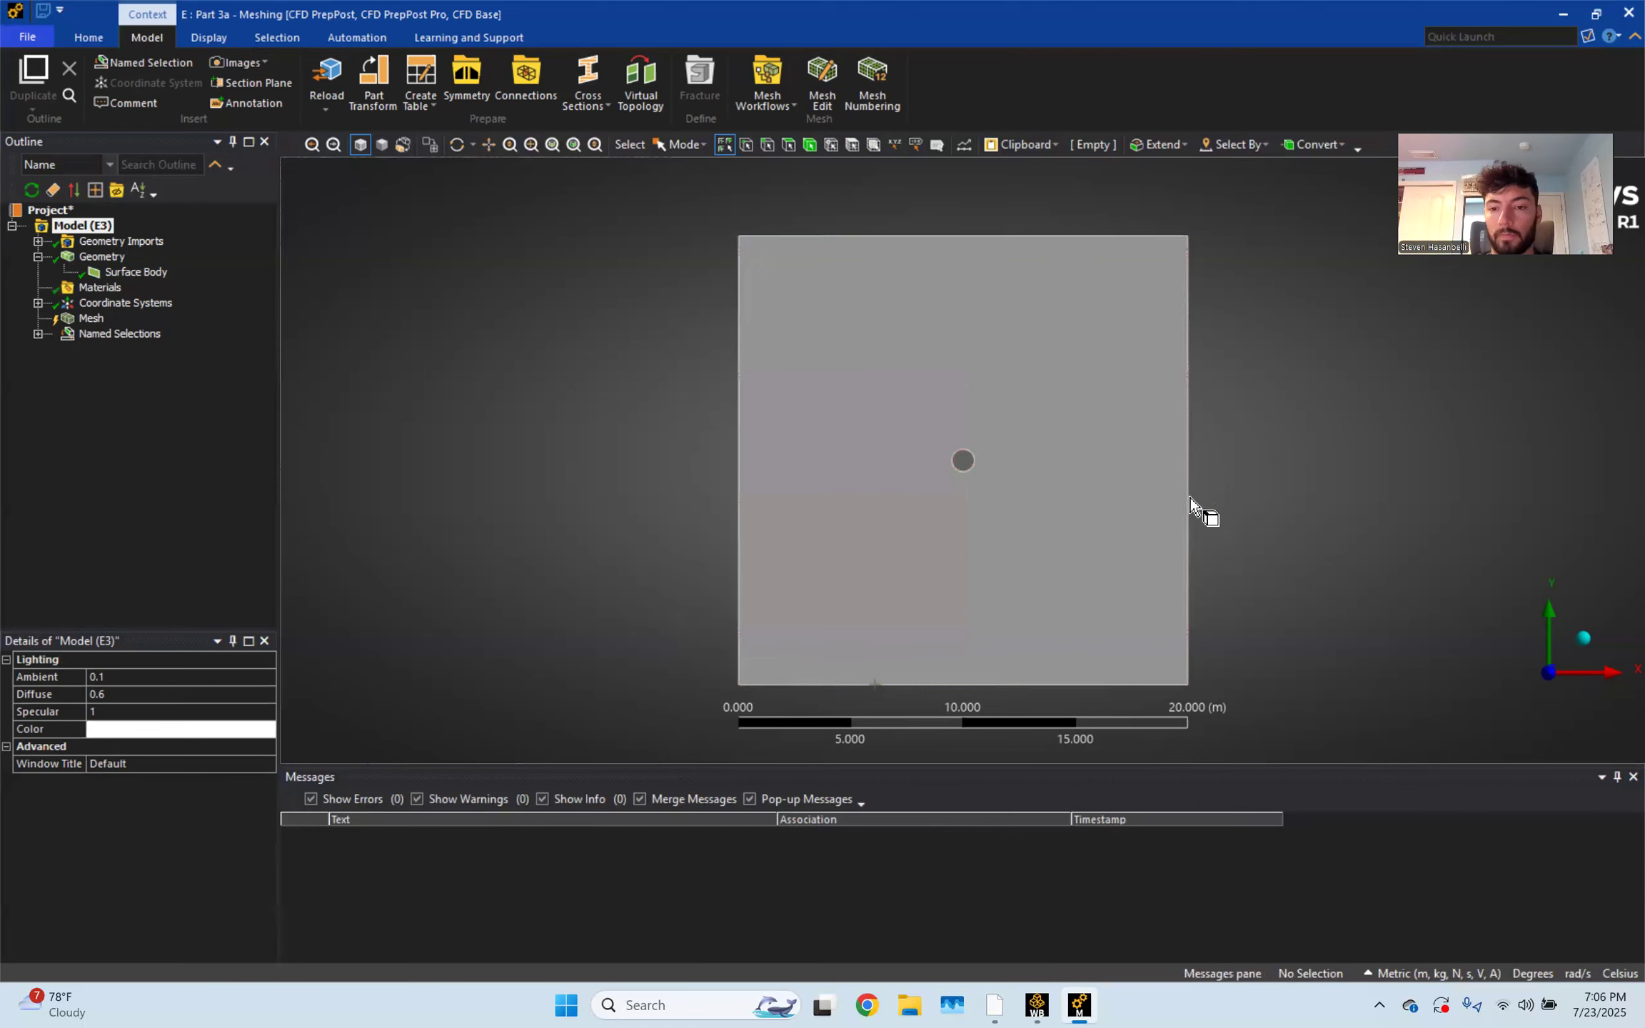
Create a named selection called Outlet from the right edge of the square domain
click(1188, 498)
text(n)
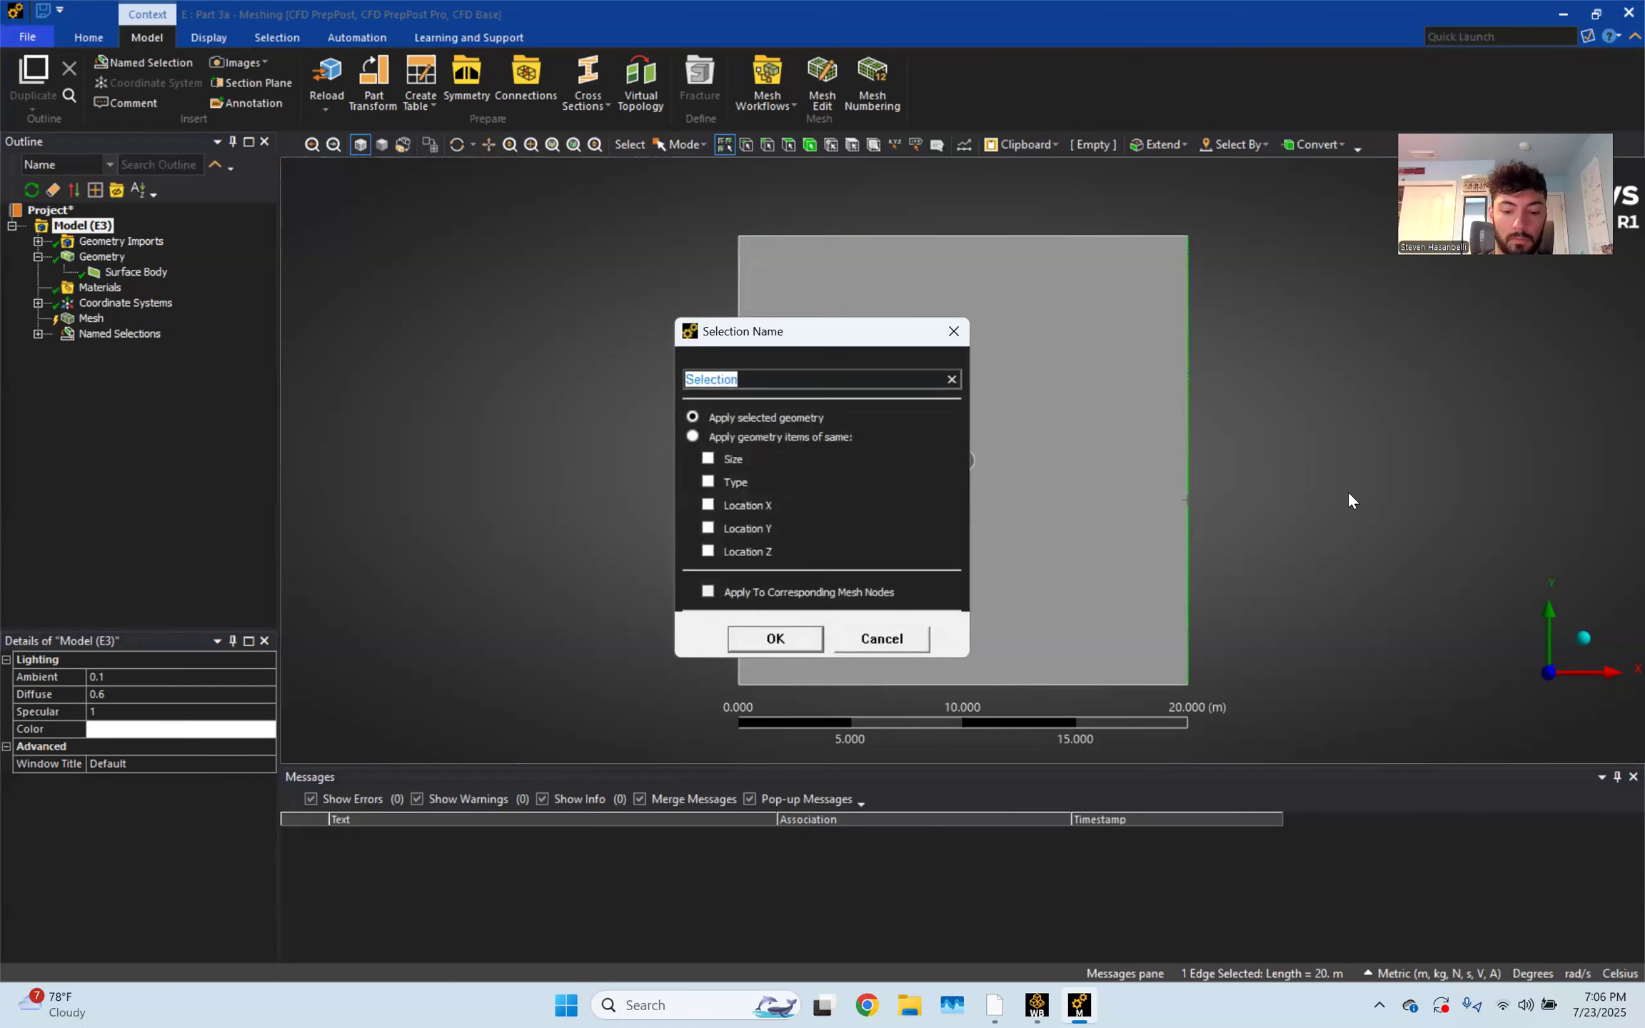
text(Outlet)
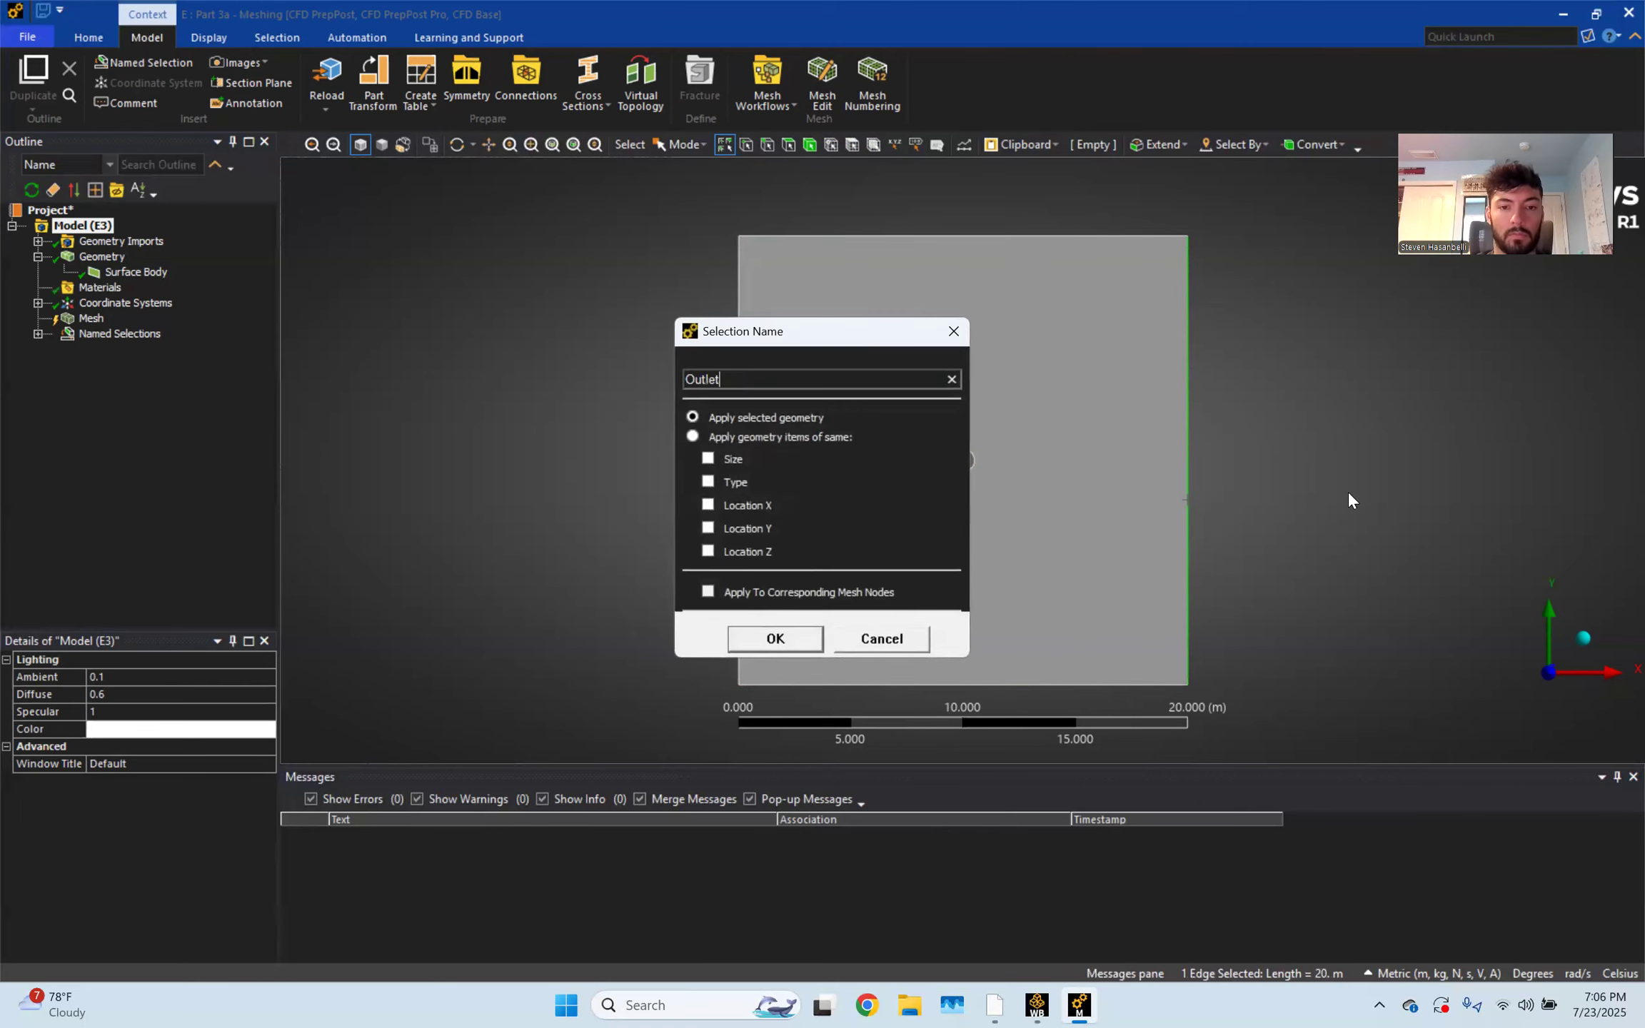
key(Return)
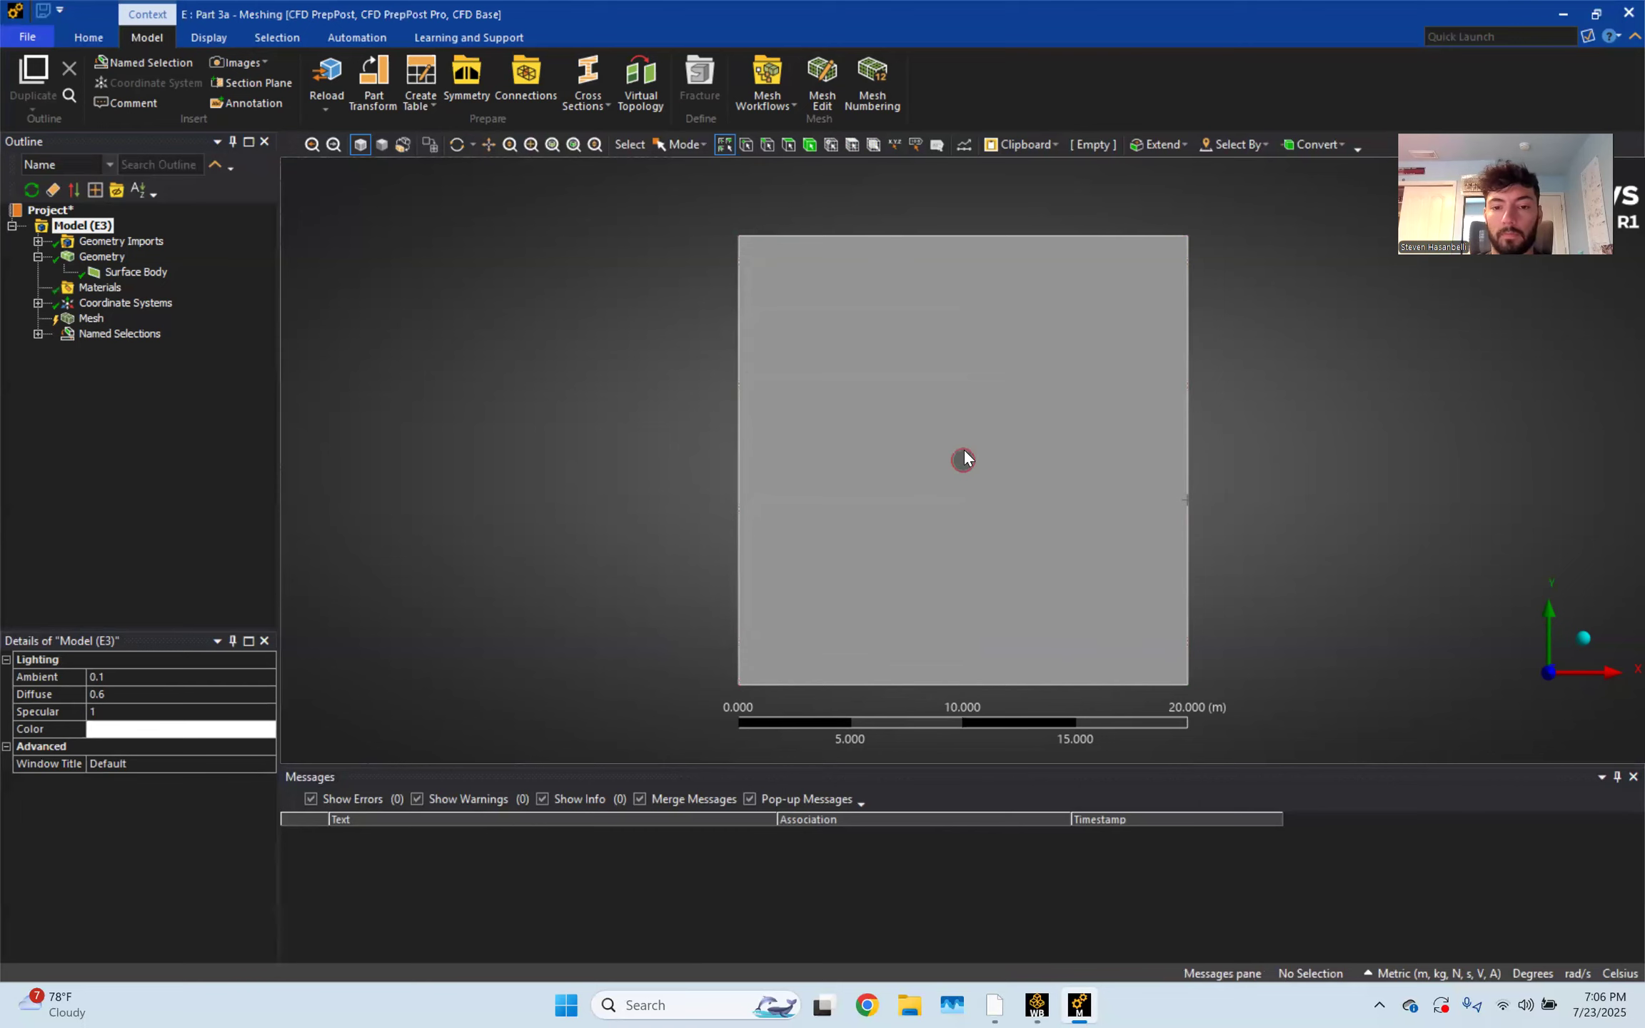
Create a named selection called Cylinder from the circular hole's edge
click(964, 452)
key(ctrl+n)
text(Cylinder)
key(Return)
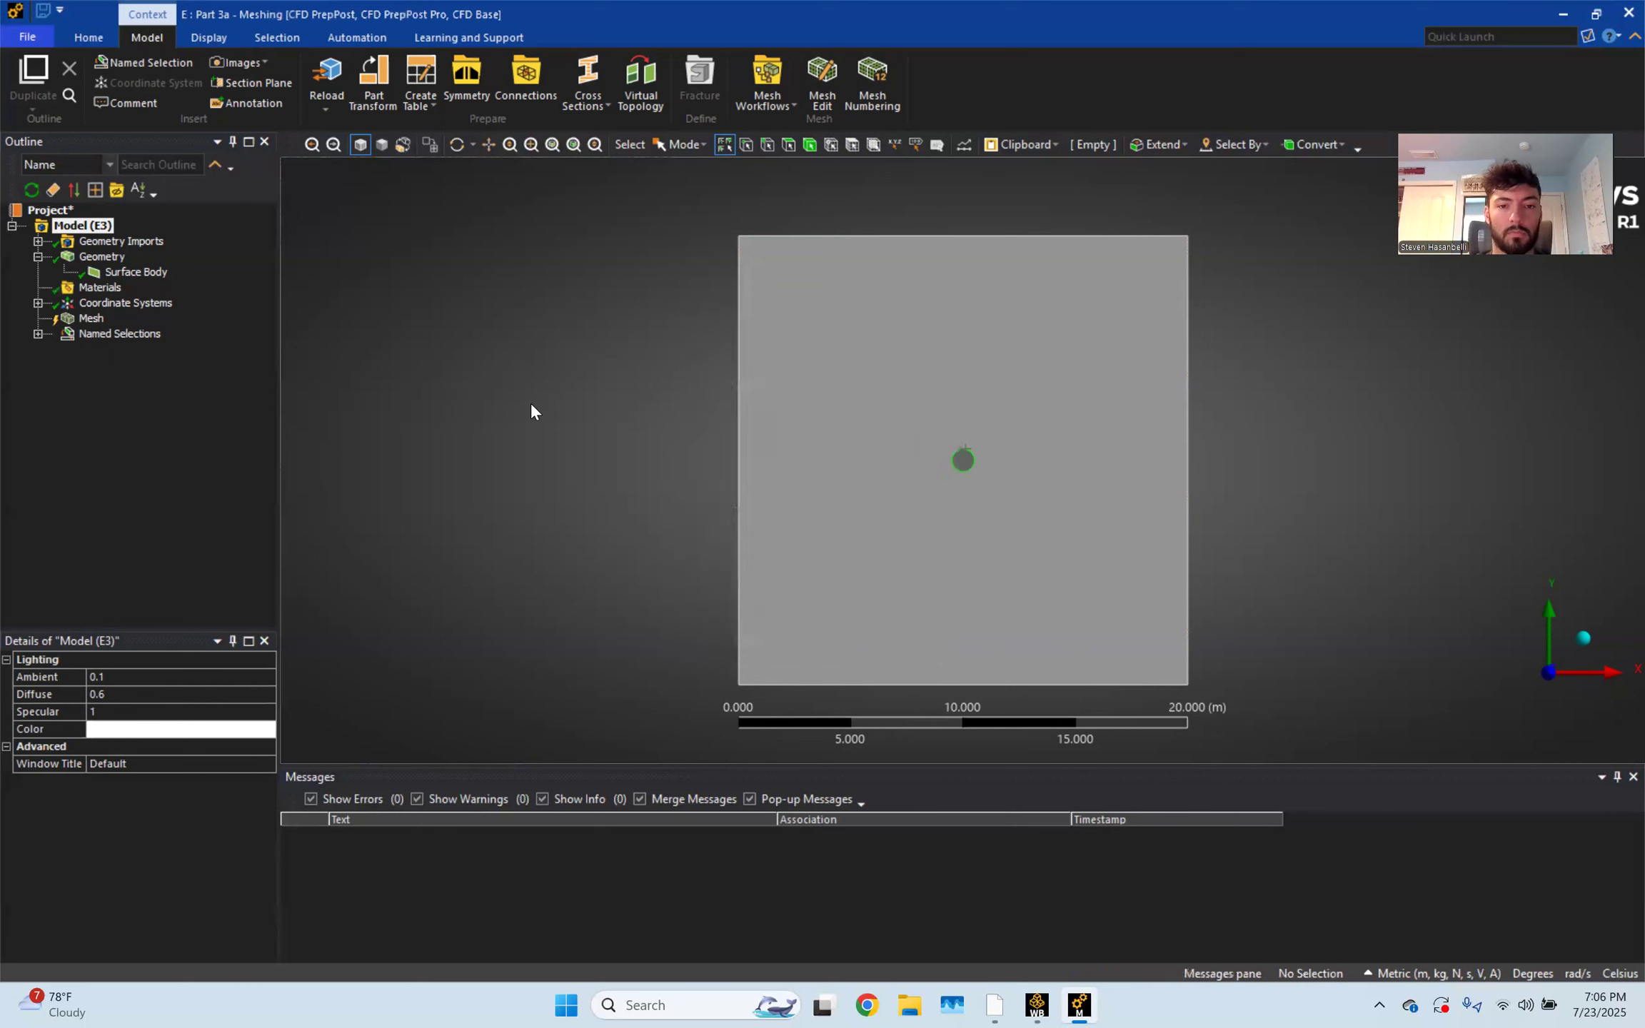
Create a named selection called Fluid from the domain face and check the list of named selections
click(825, 444)
key(ctrl+n)
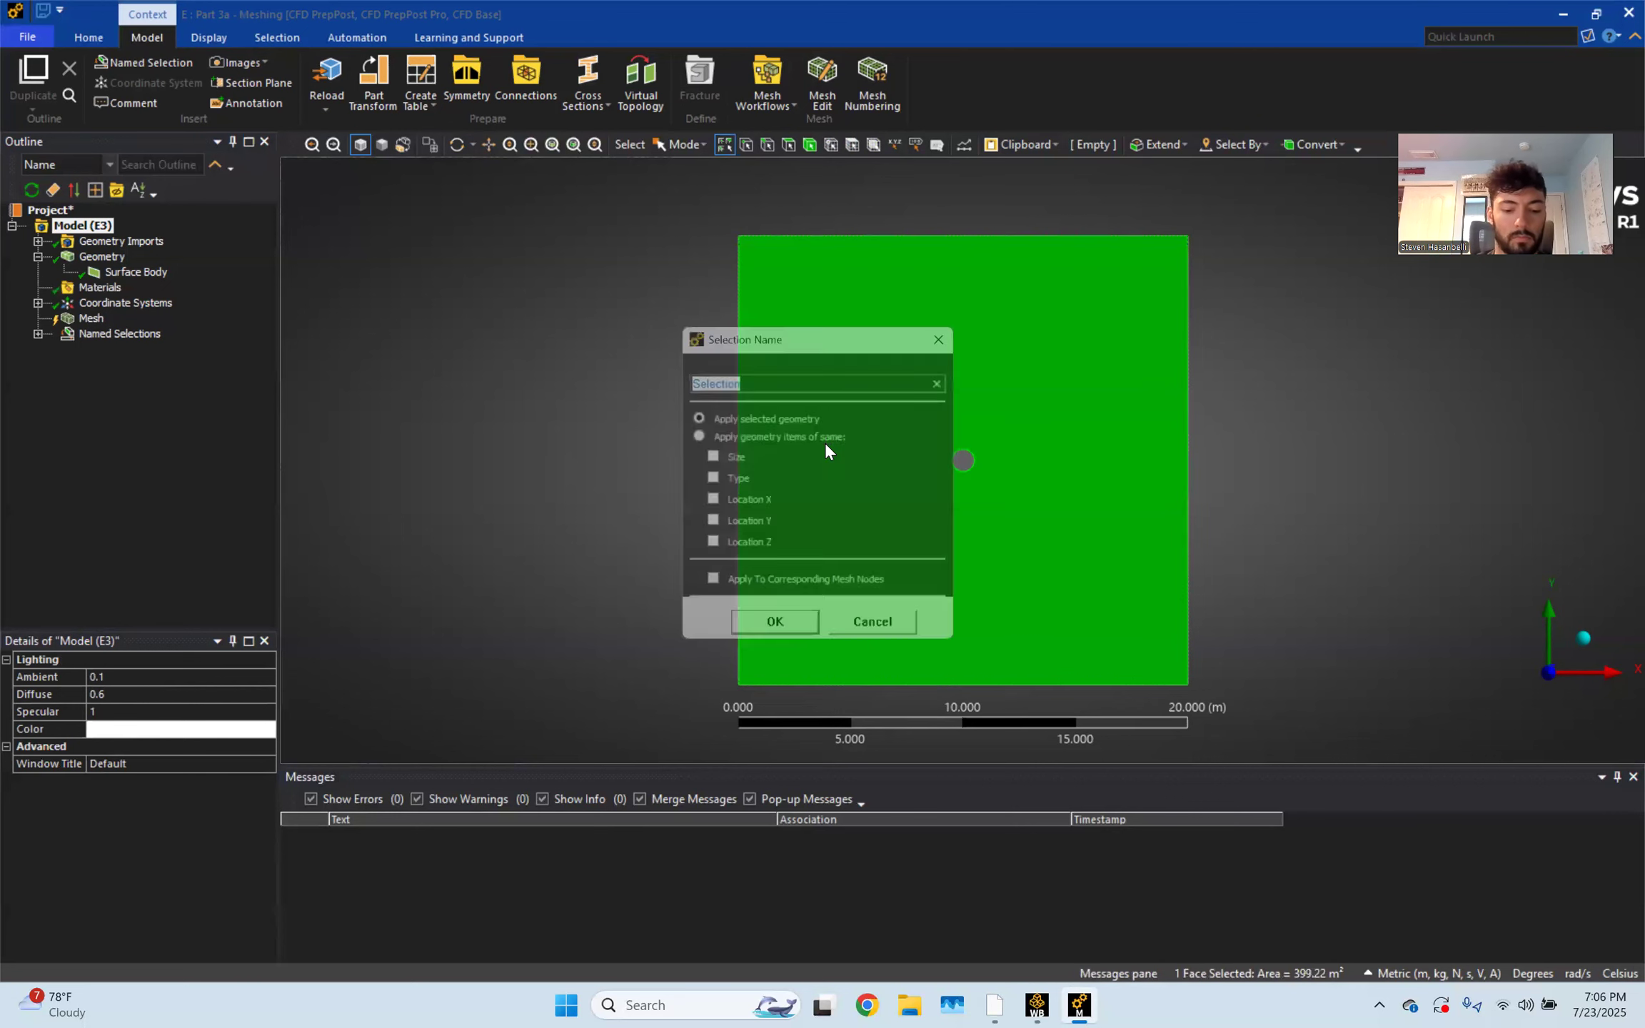
text(Fluid)
key(Return)
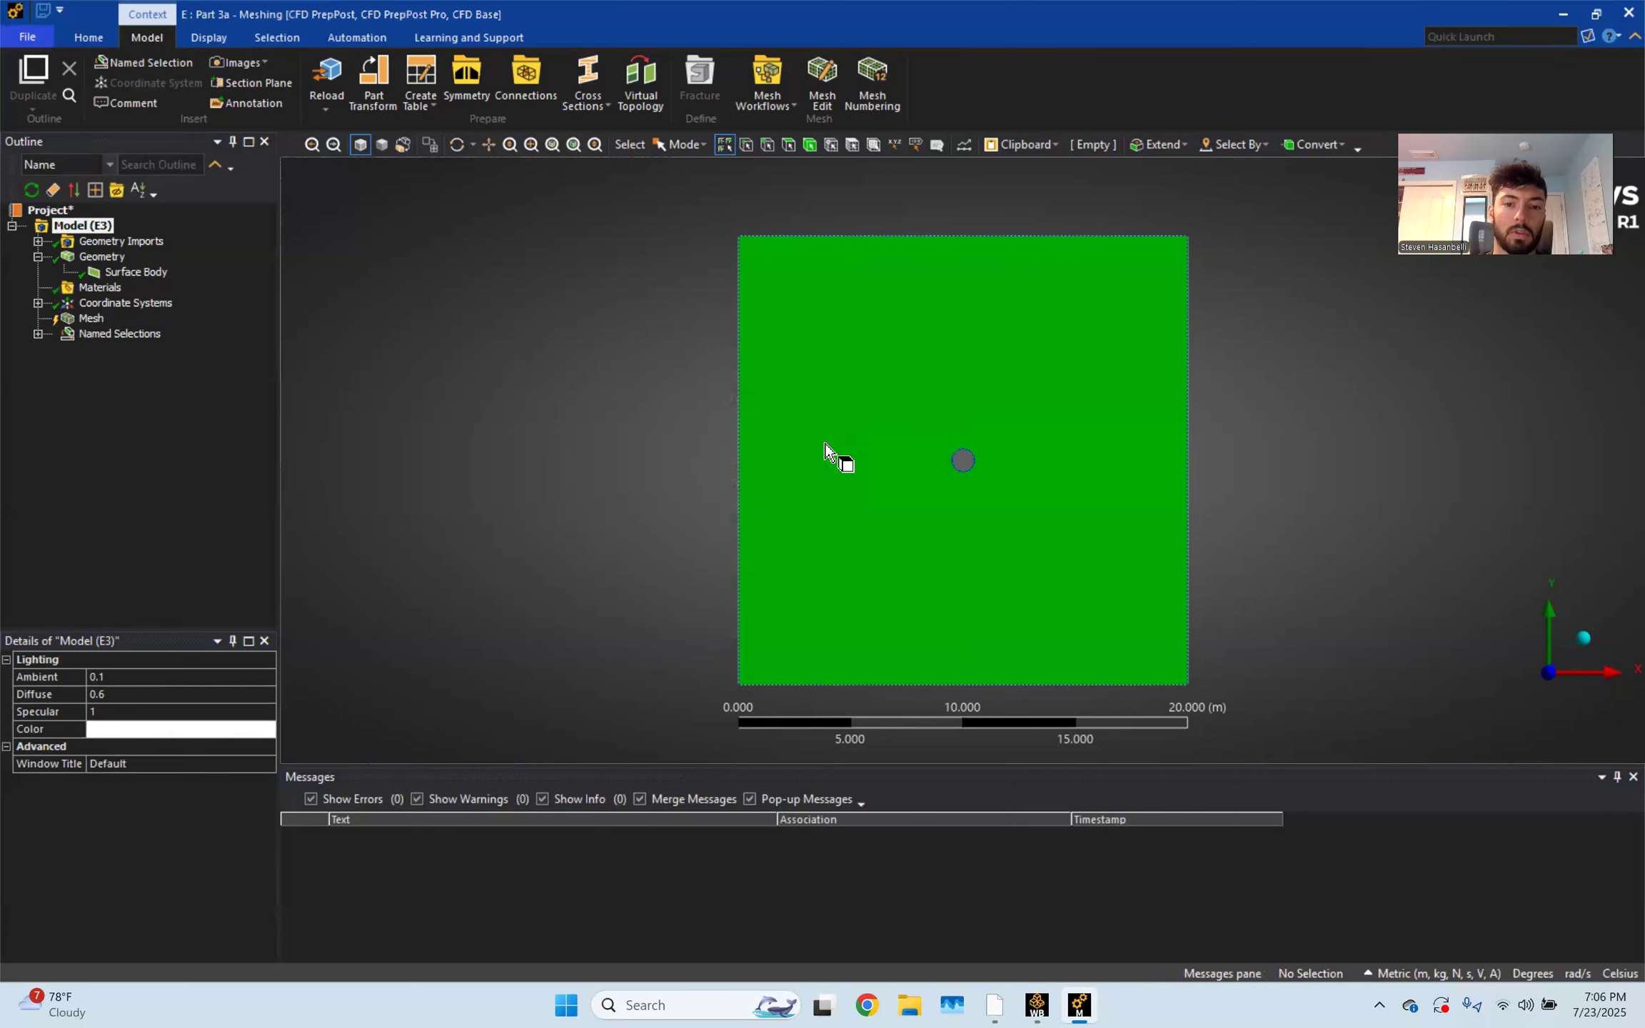
click(38, 334)
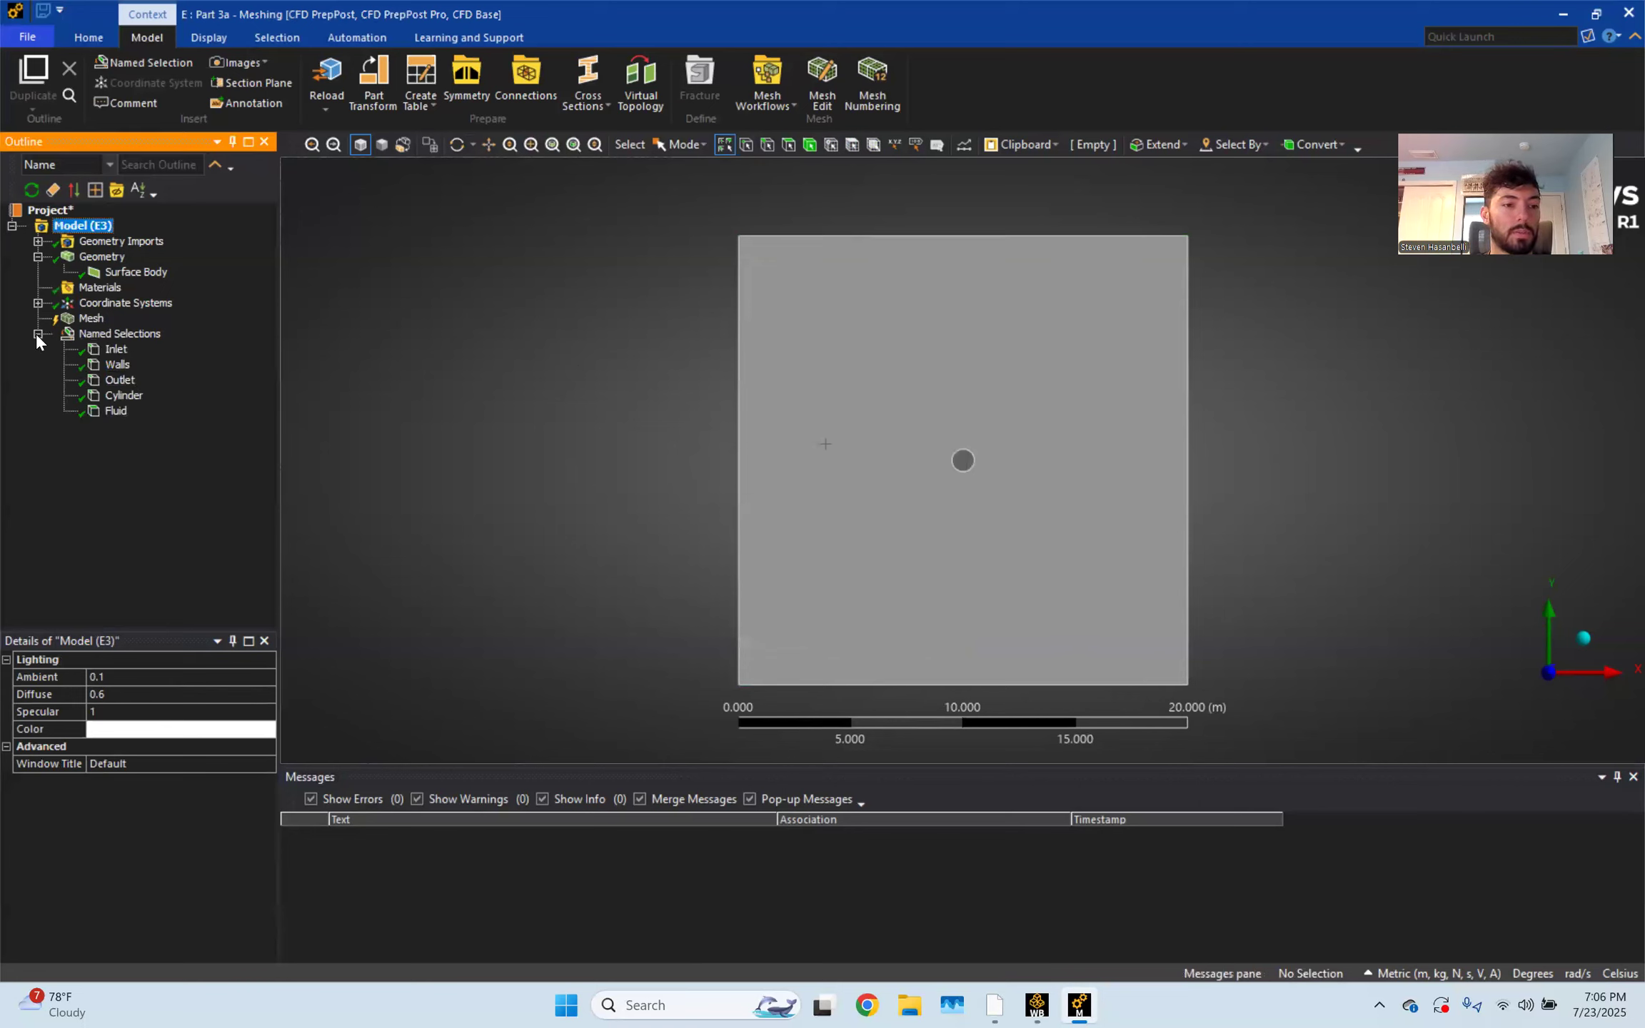
click(38, 333)
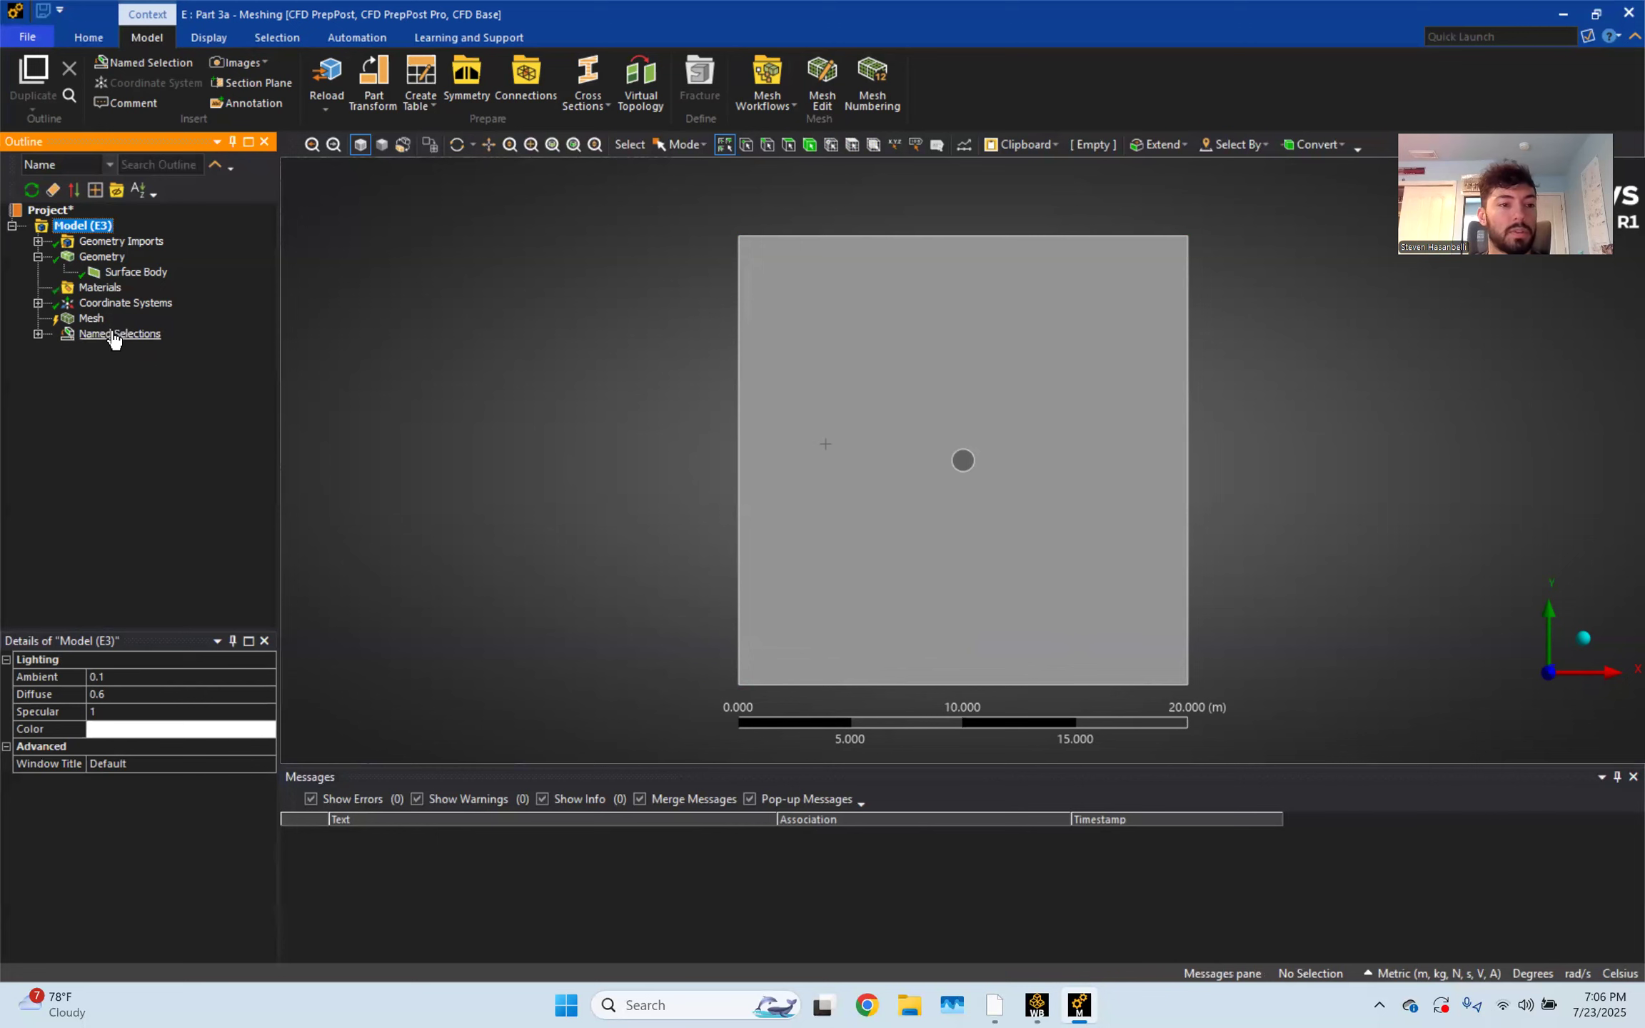
Set the global mesh element size to 3e-2 m
click(91, 319)
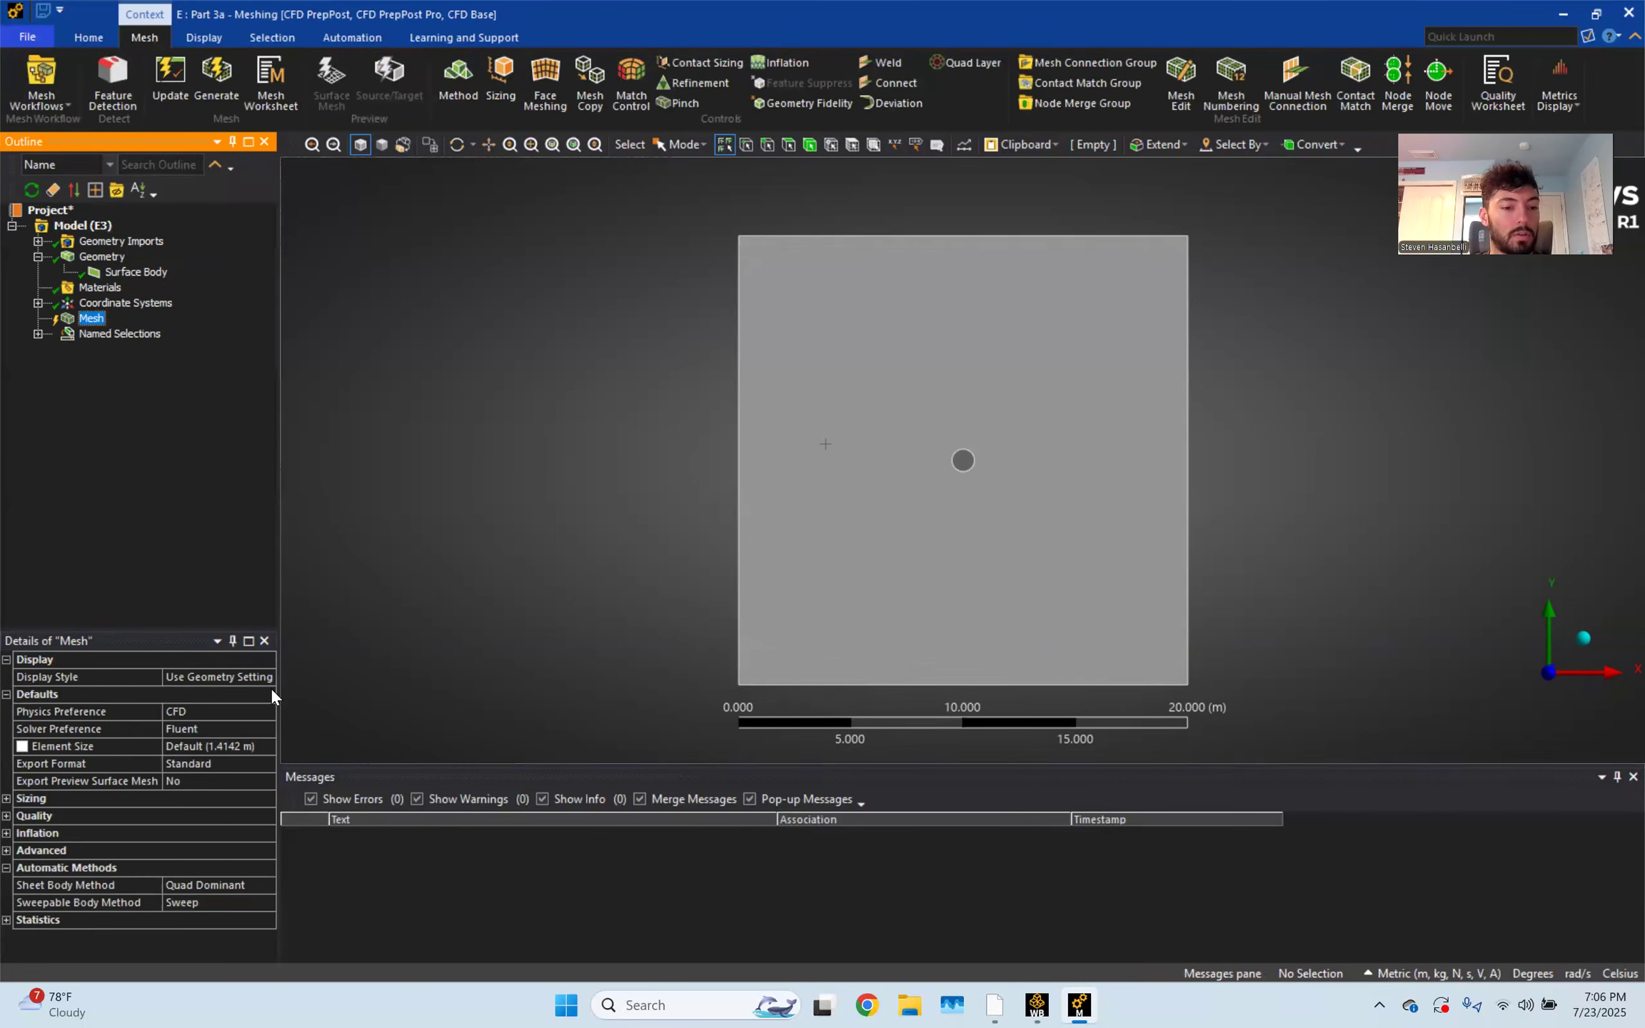
click(249, 747)
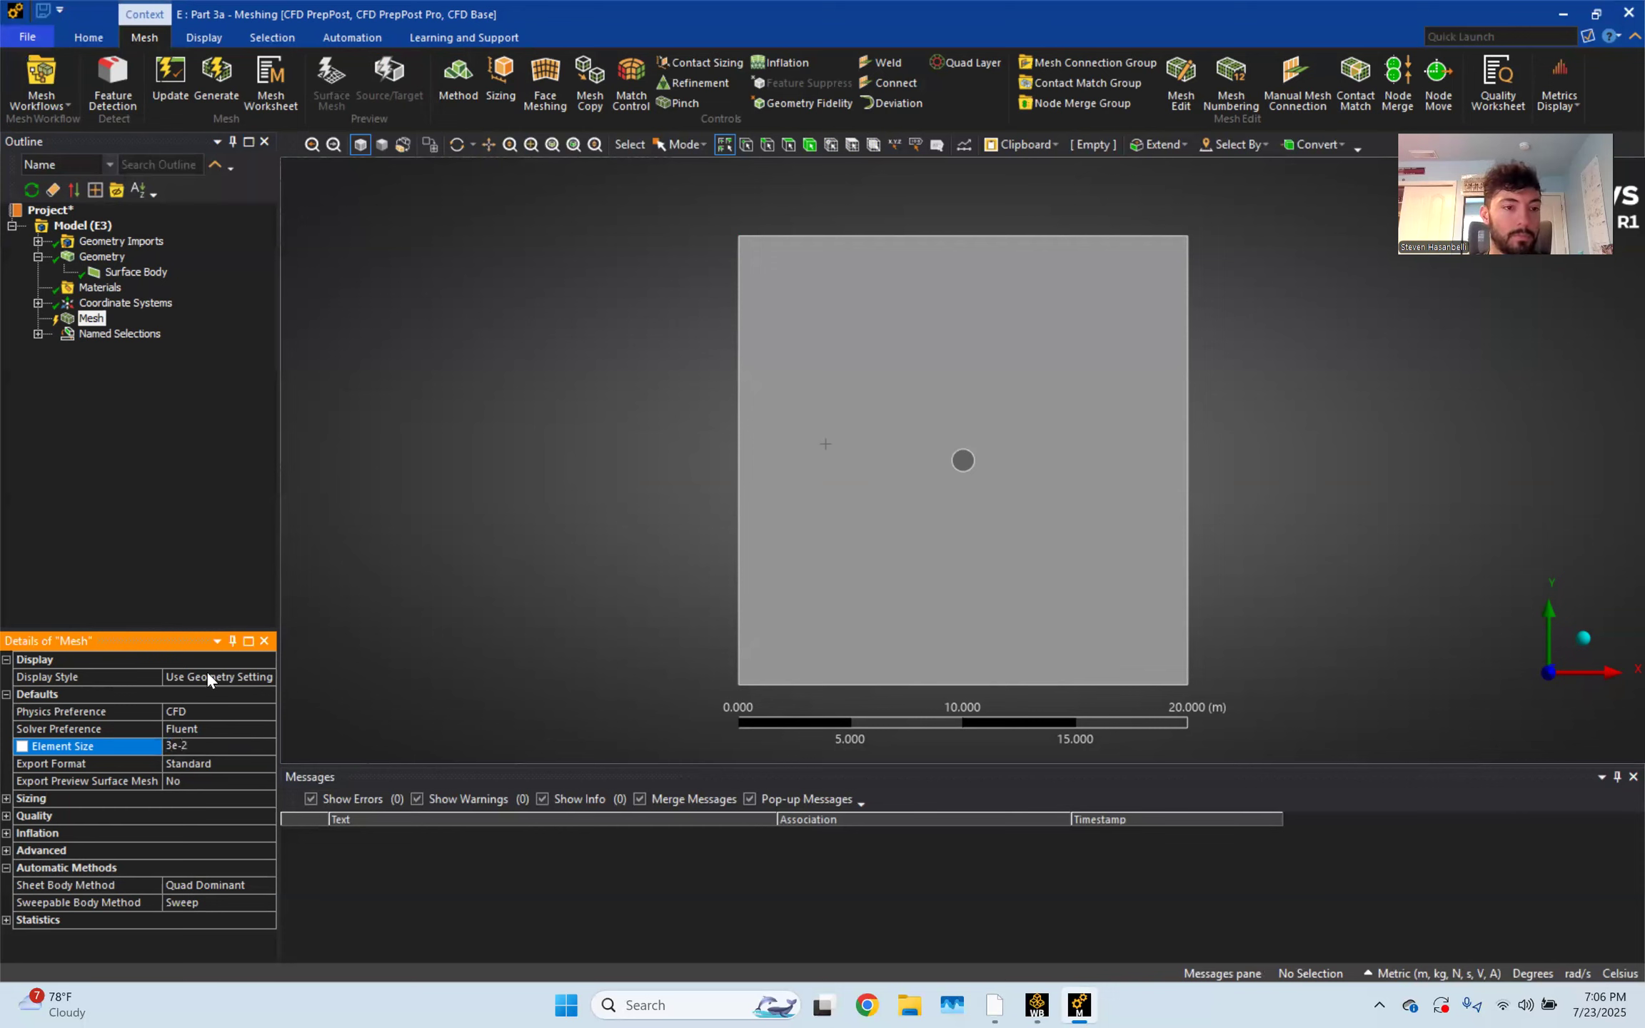
click(222, 393)
Insert a mesh method control and scope it to the surface body
right_click(88, 323)
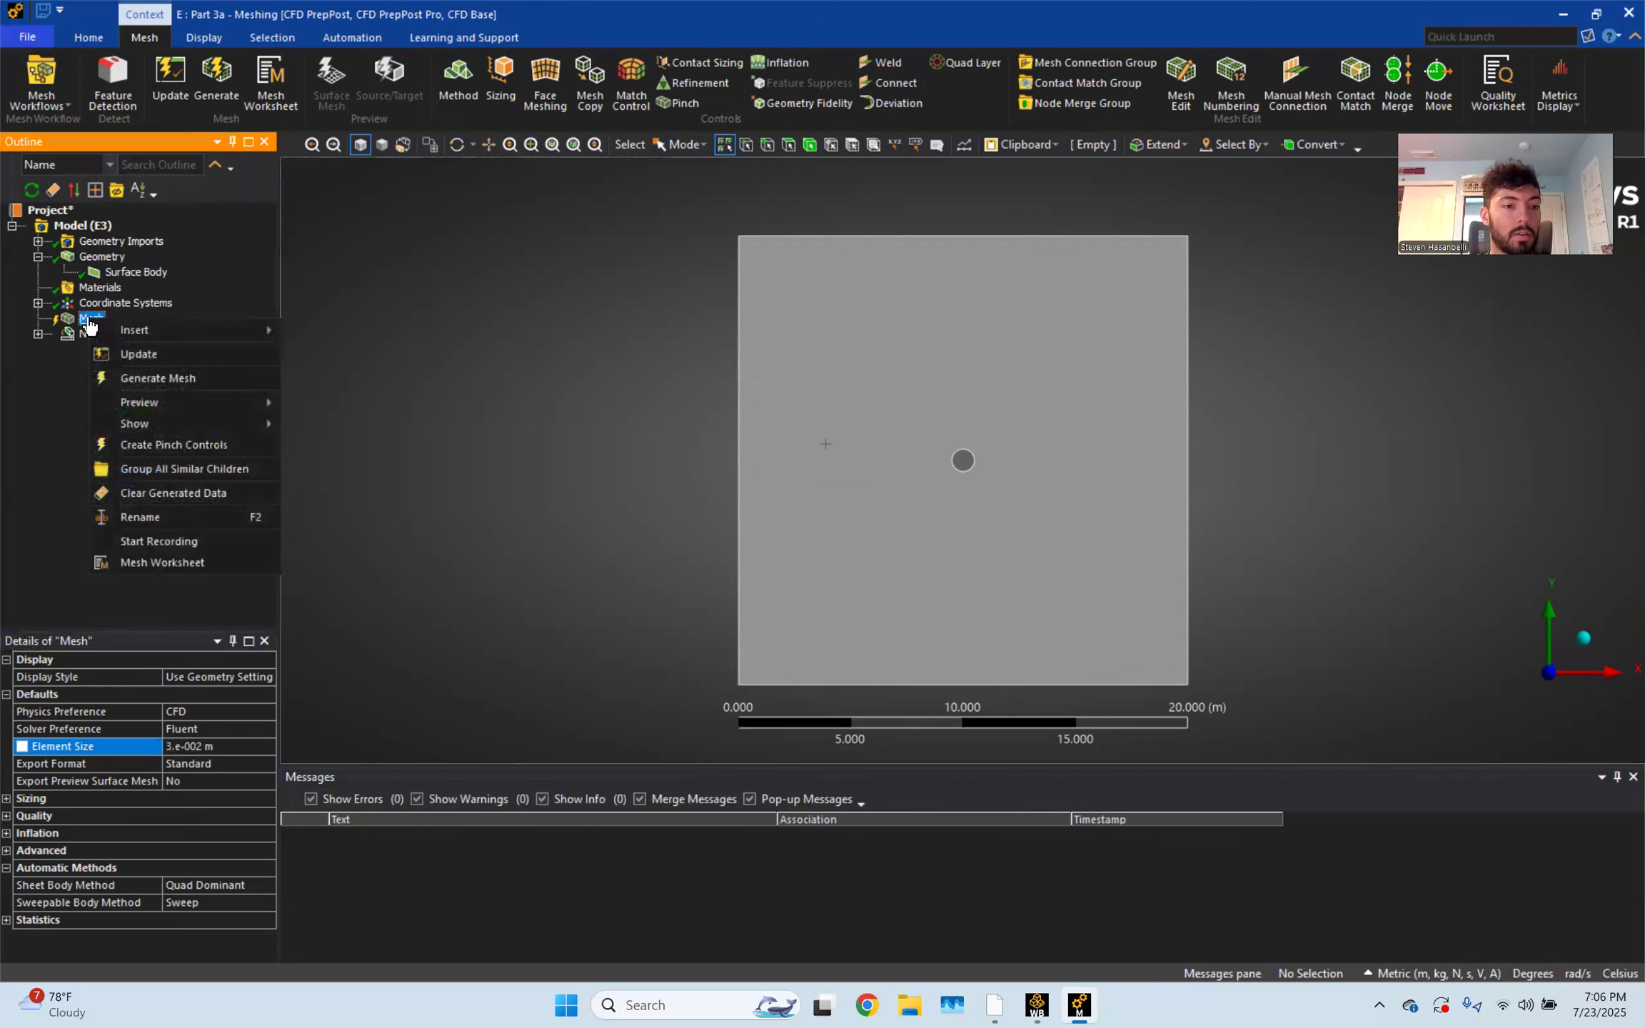
mouse_move(146, 329)
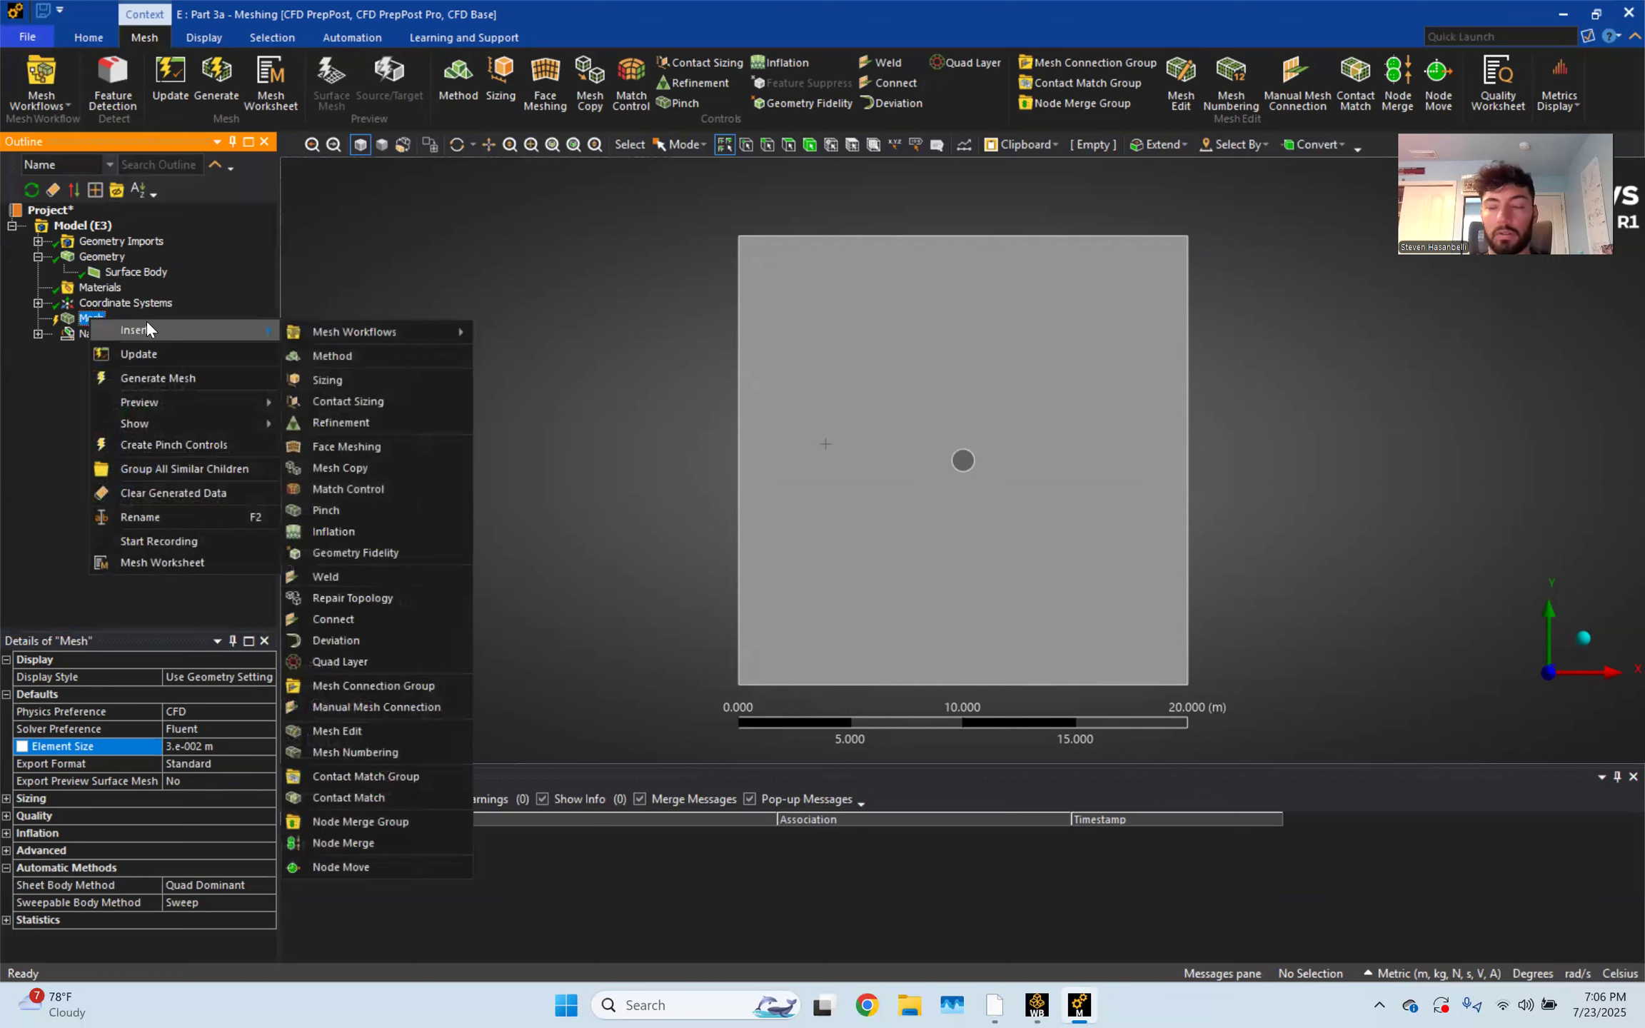
click(368, 355)
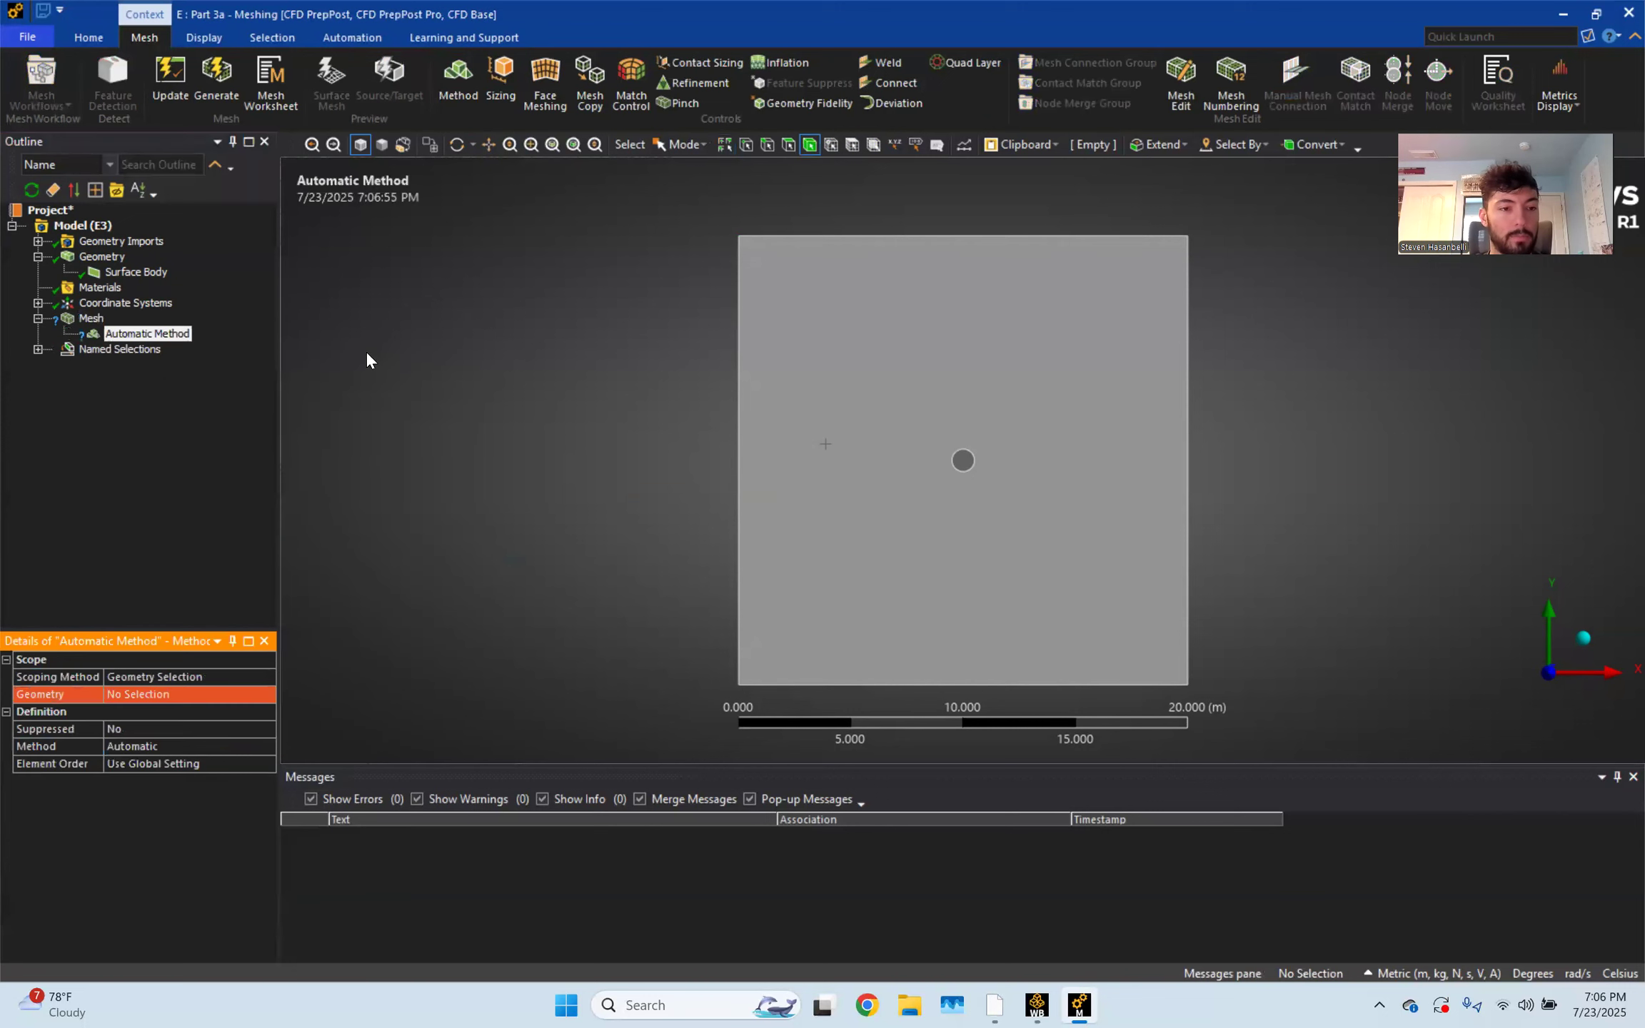
click(187, 693)
click(818, 597)
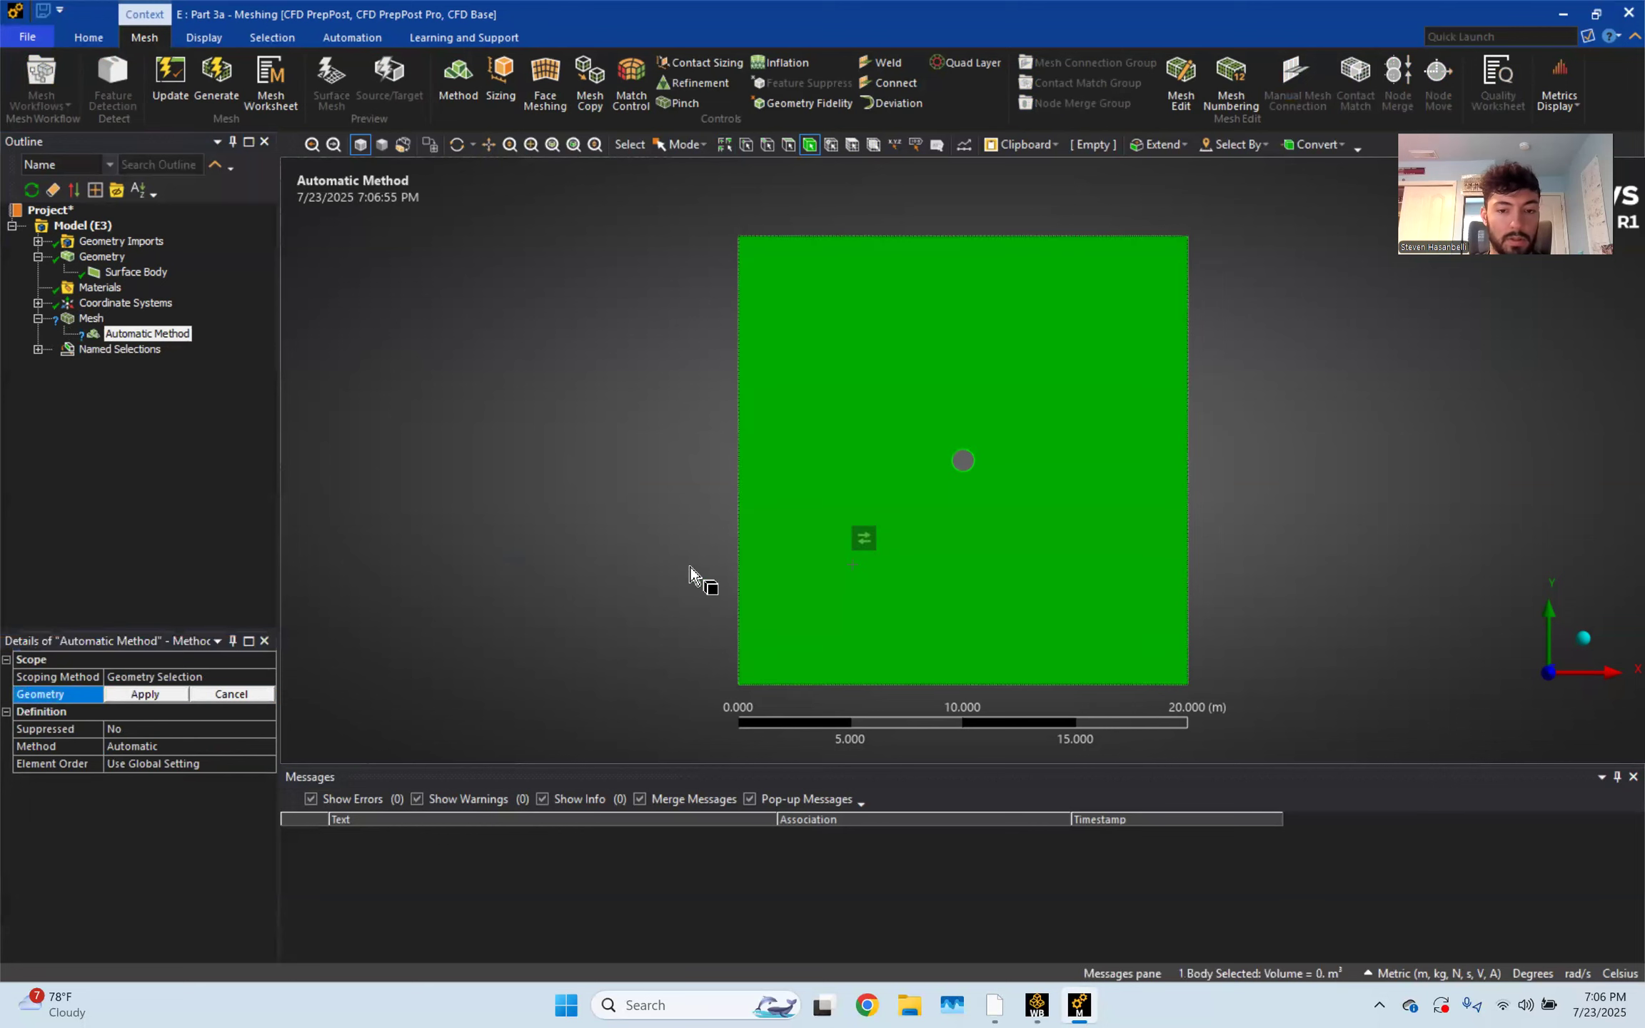
click(145, 694)
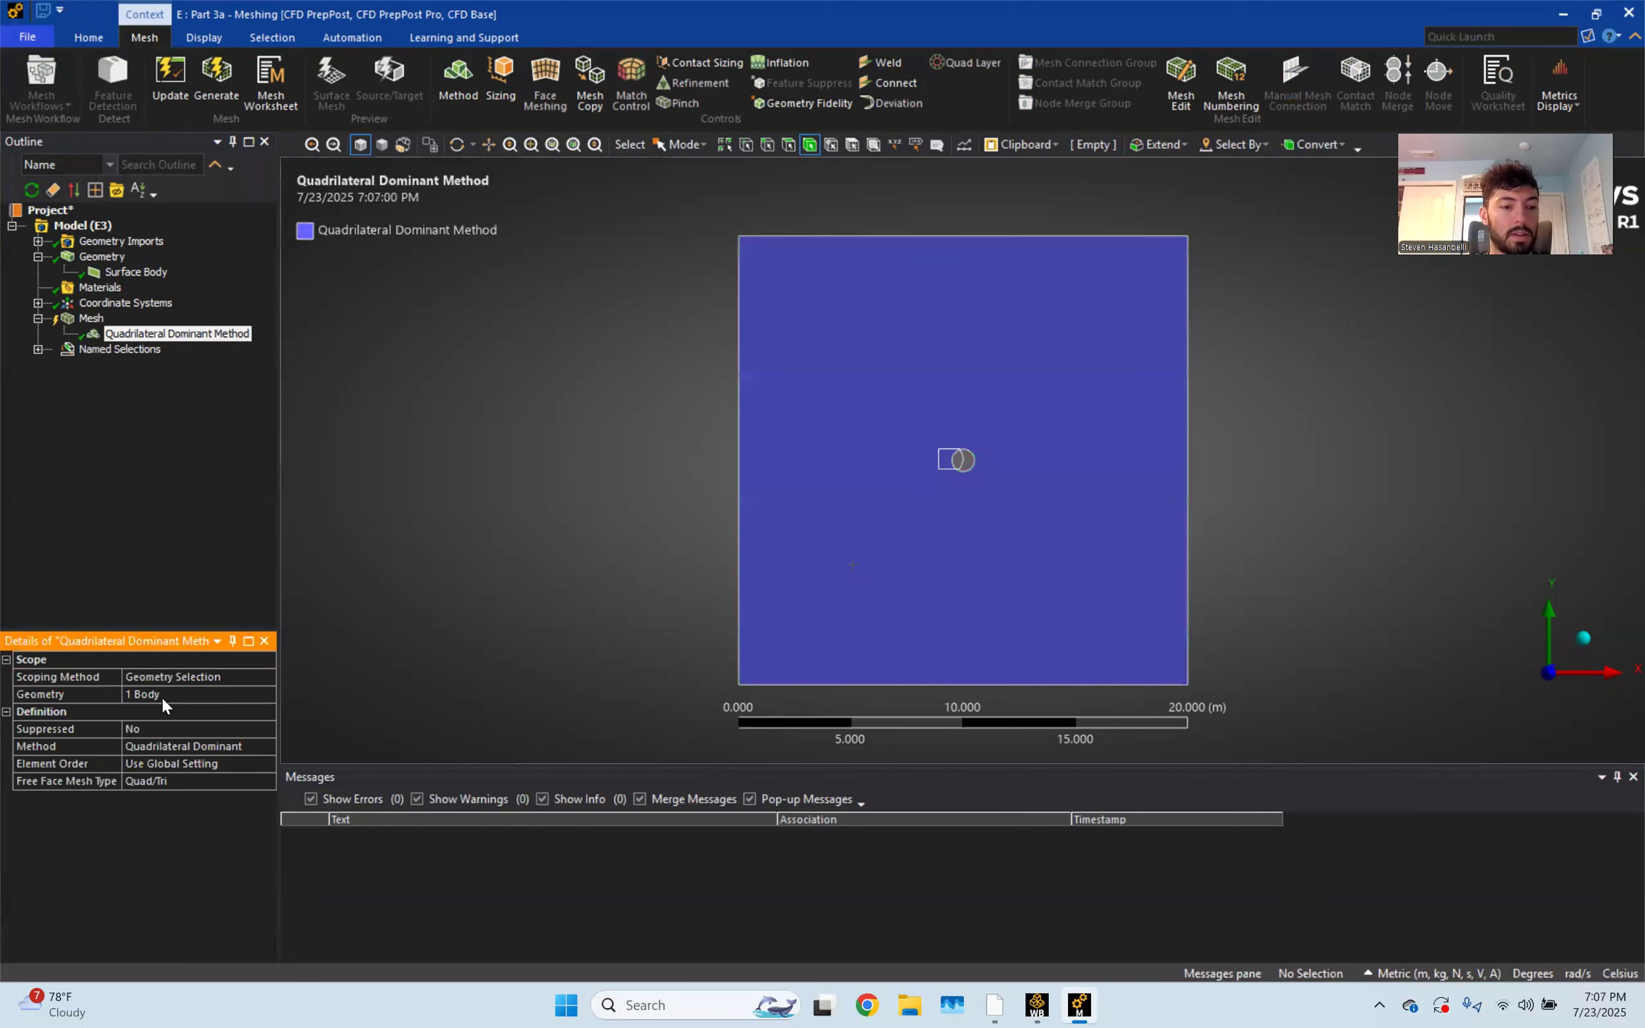
Change the surface body's mesh method to Triangles
click(242, 747)
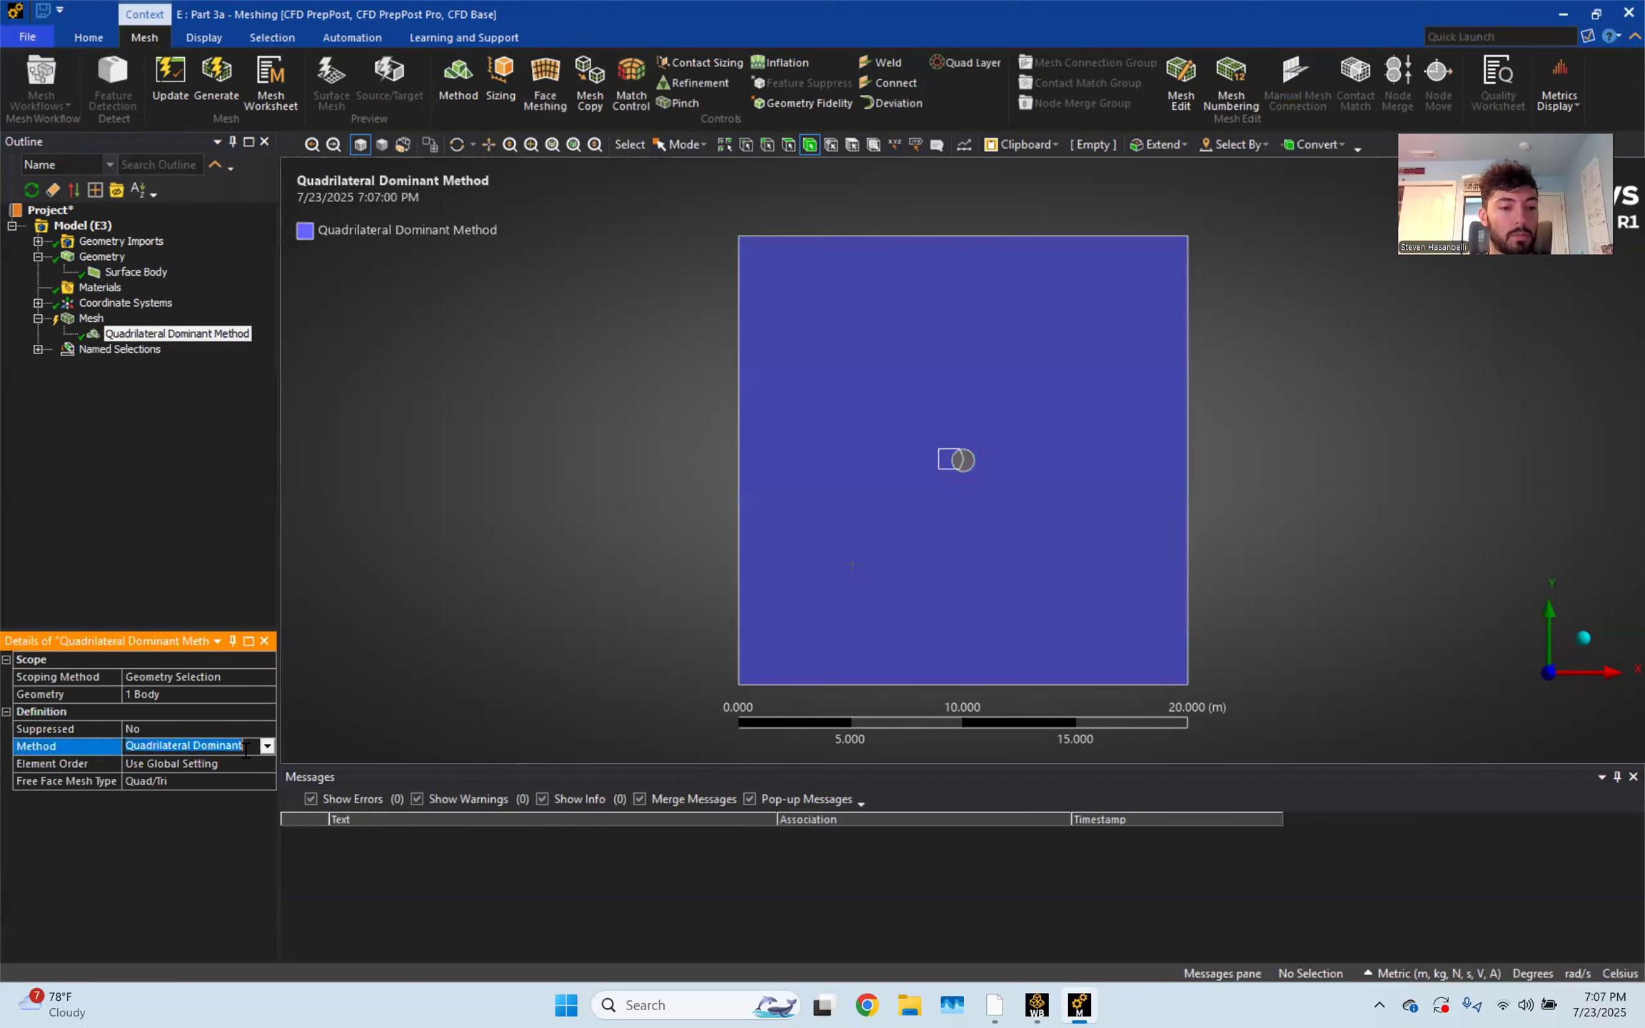
click(265, 747)
click(233, 768)
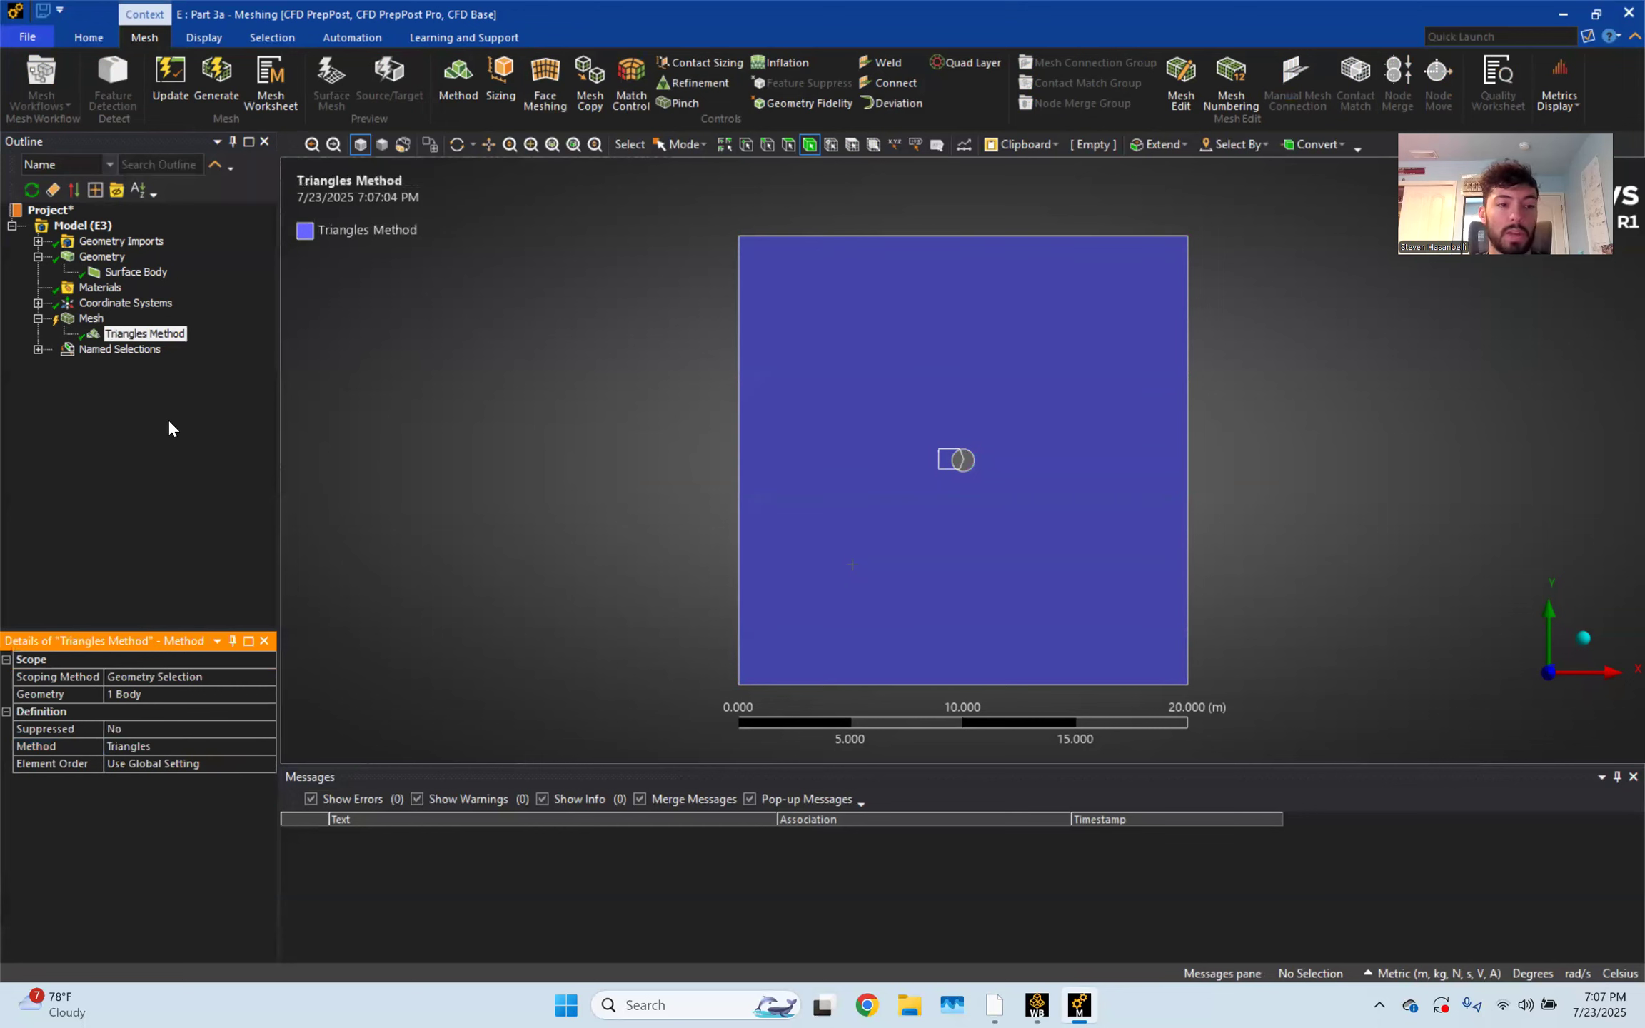
click(255, 746)
click(266, 747)
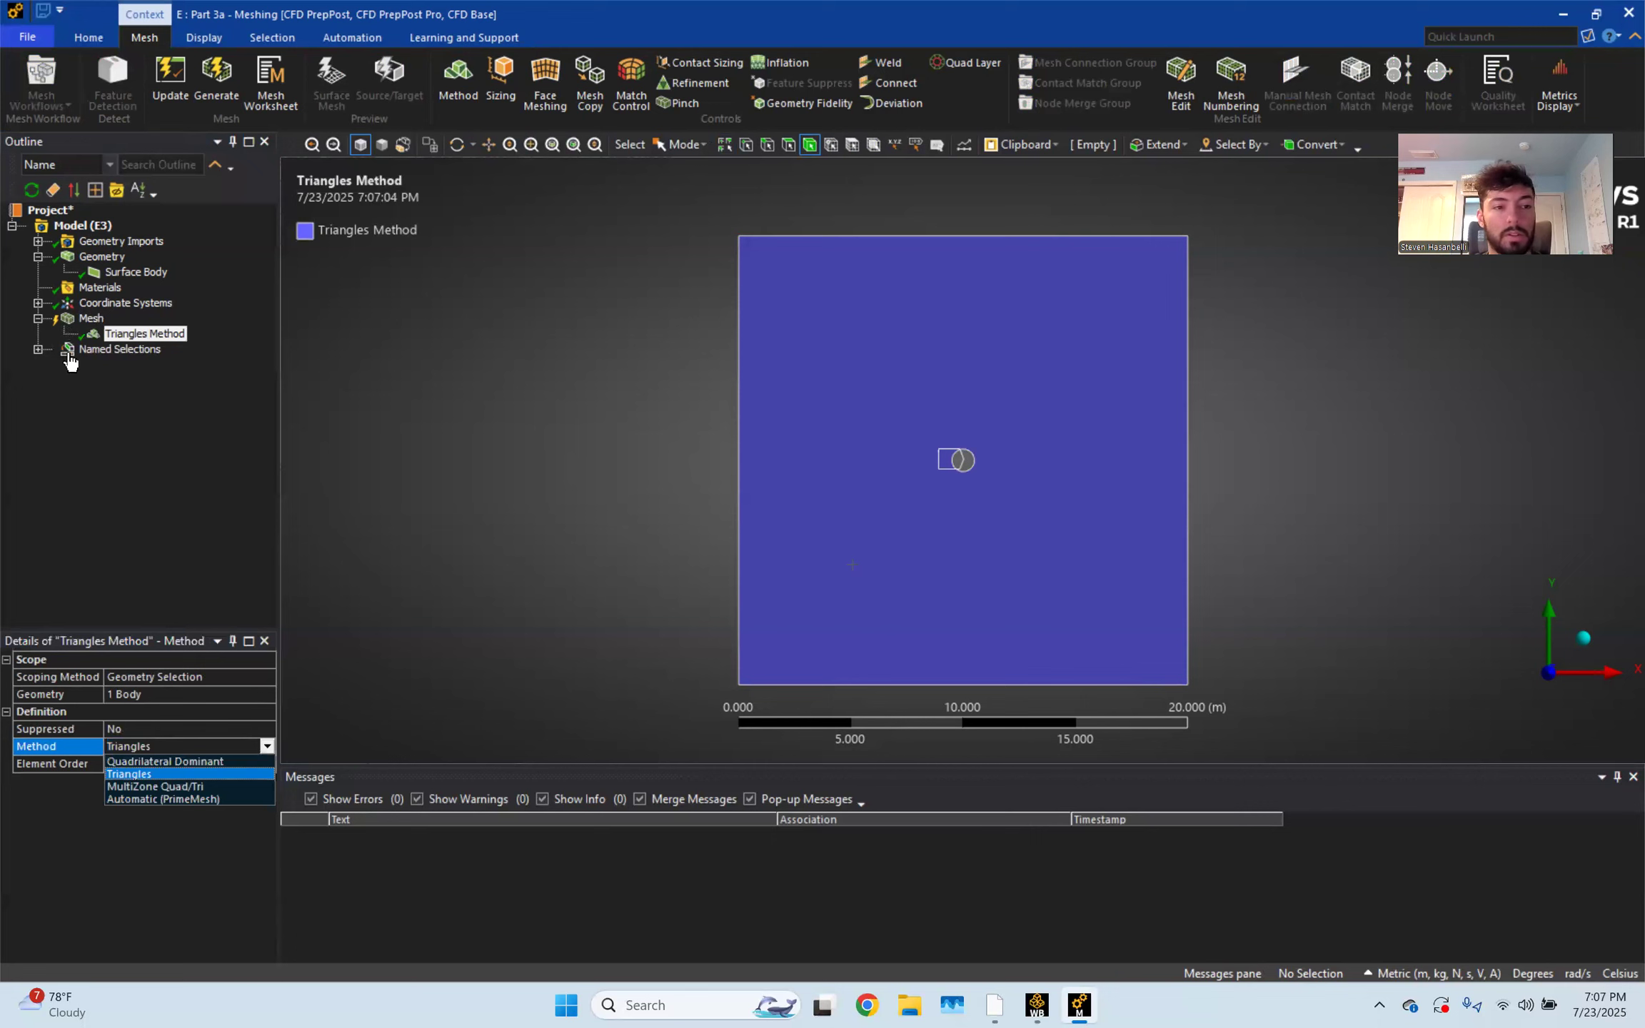
Insert an inflation control in the mesh and scope its geometry to the domain face
click(91, 319)
right_click(90, 327)
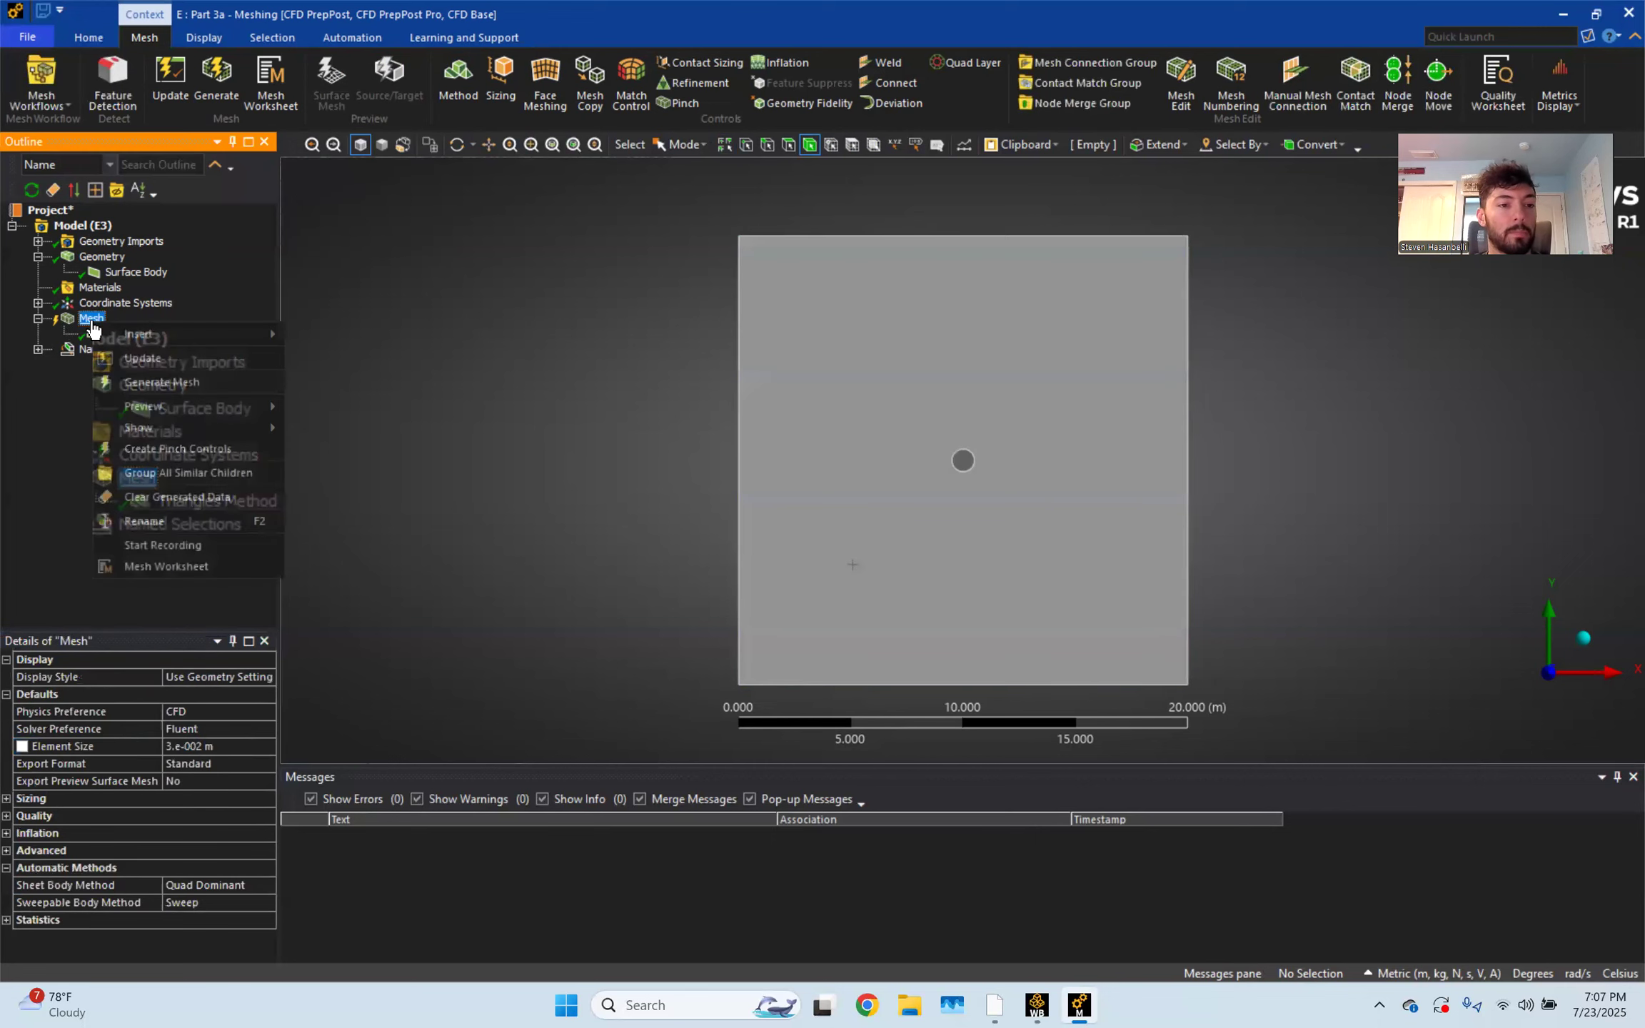
mouse_move(206, 330)
mouse_move(298, 335)
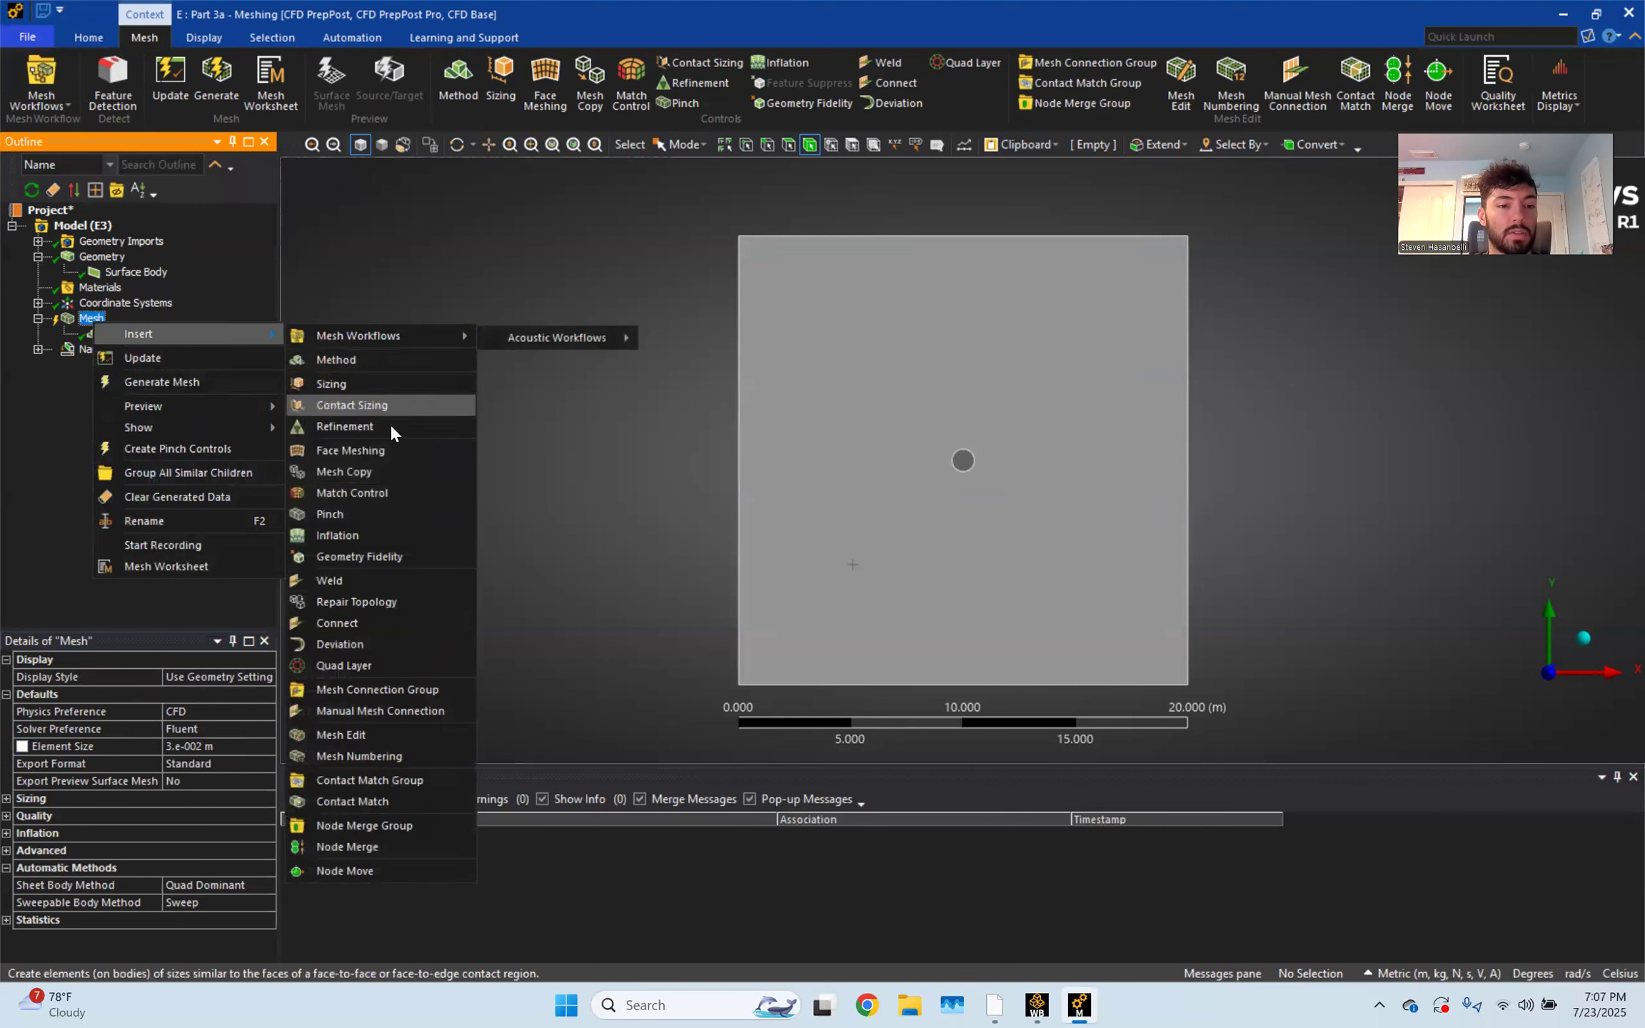
click(387, 537)
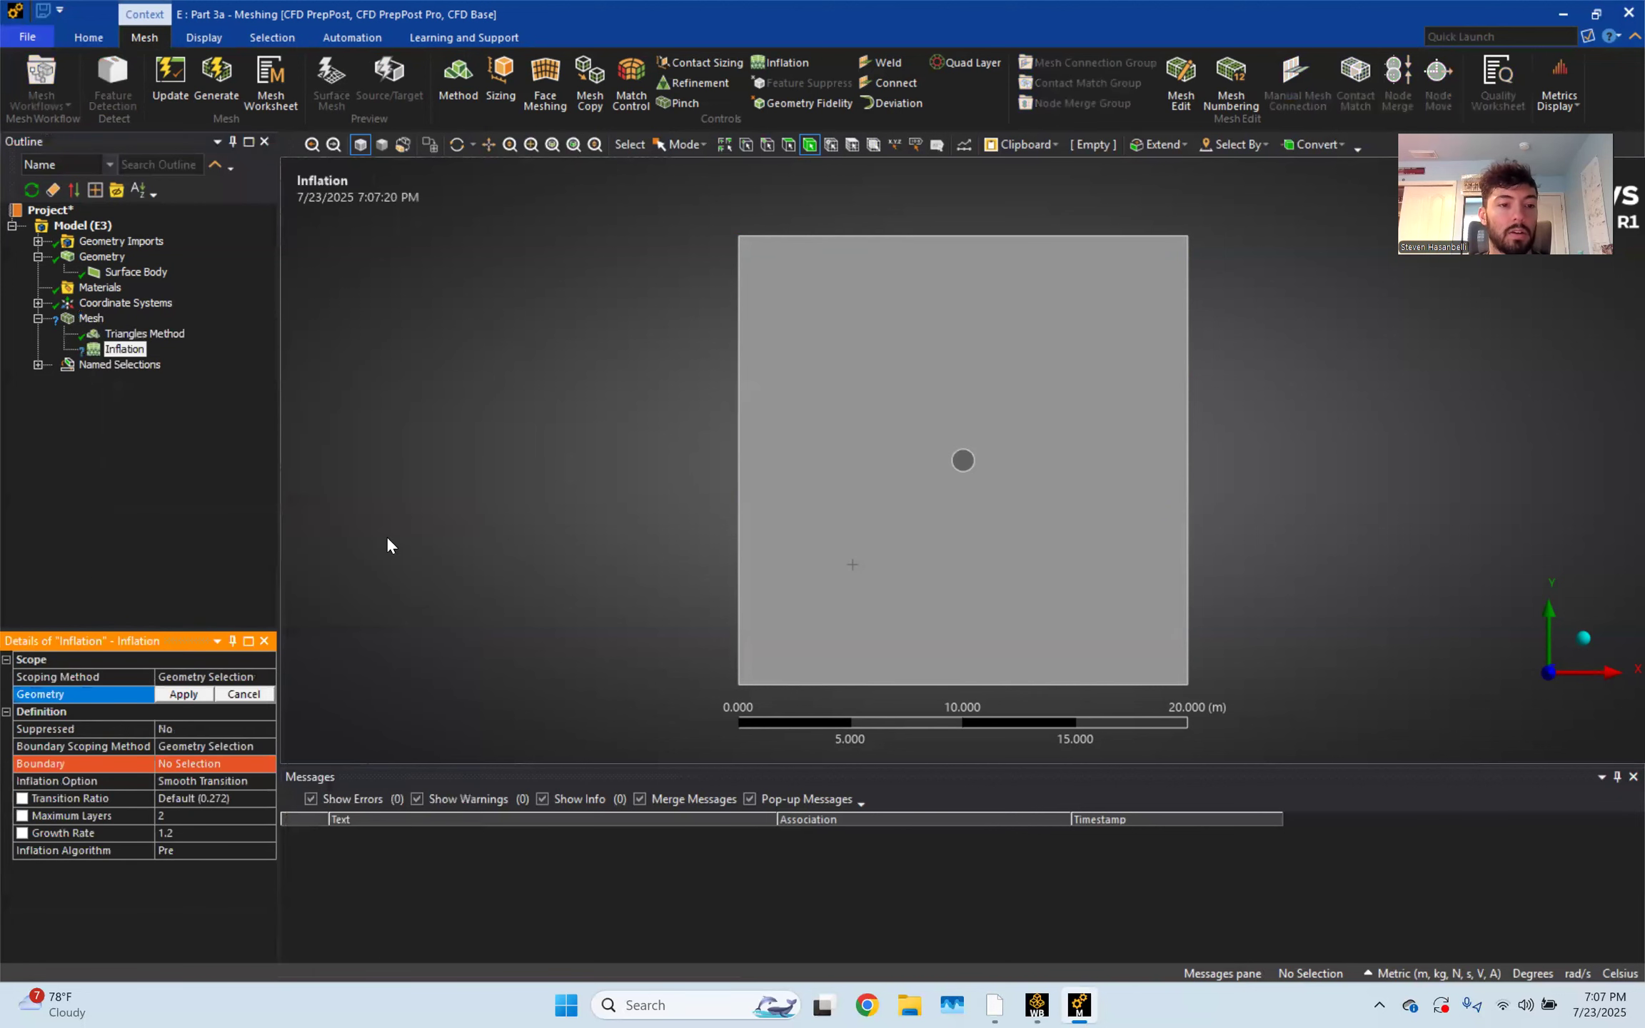
click(866, 459)
click(194, 698)
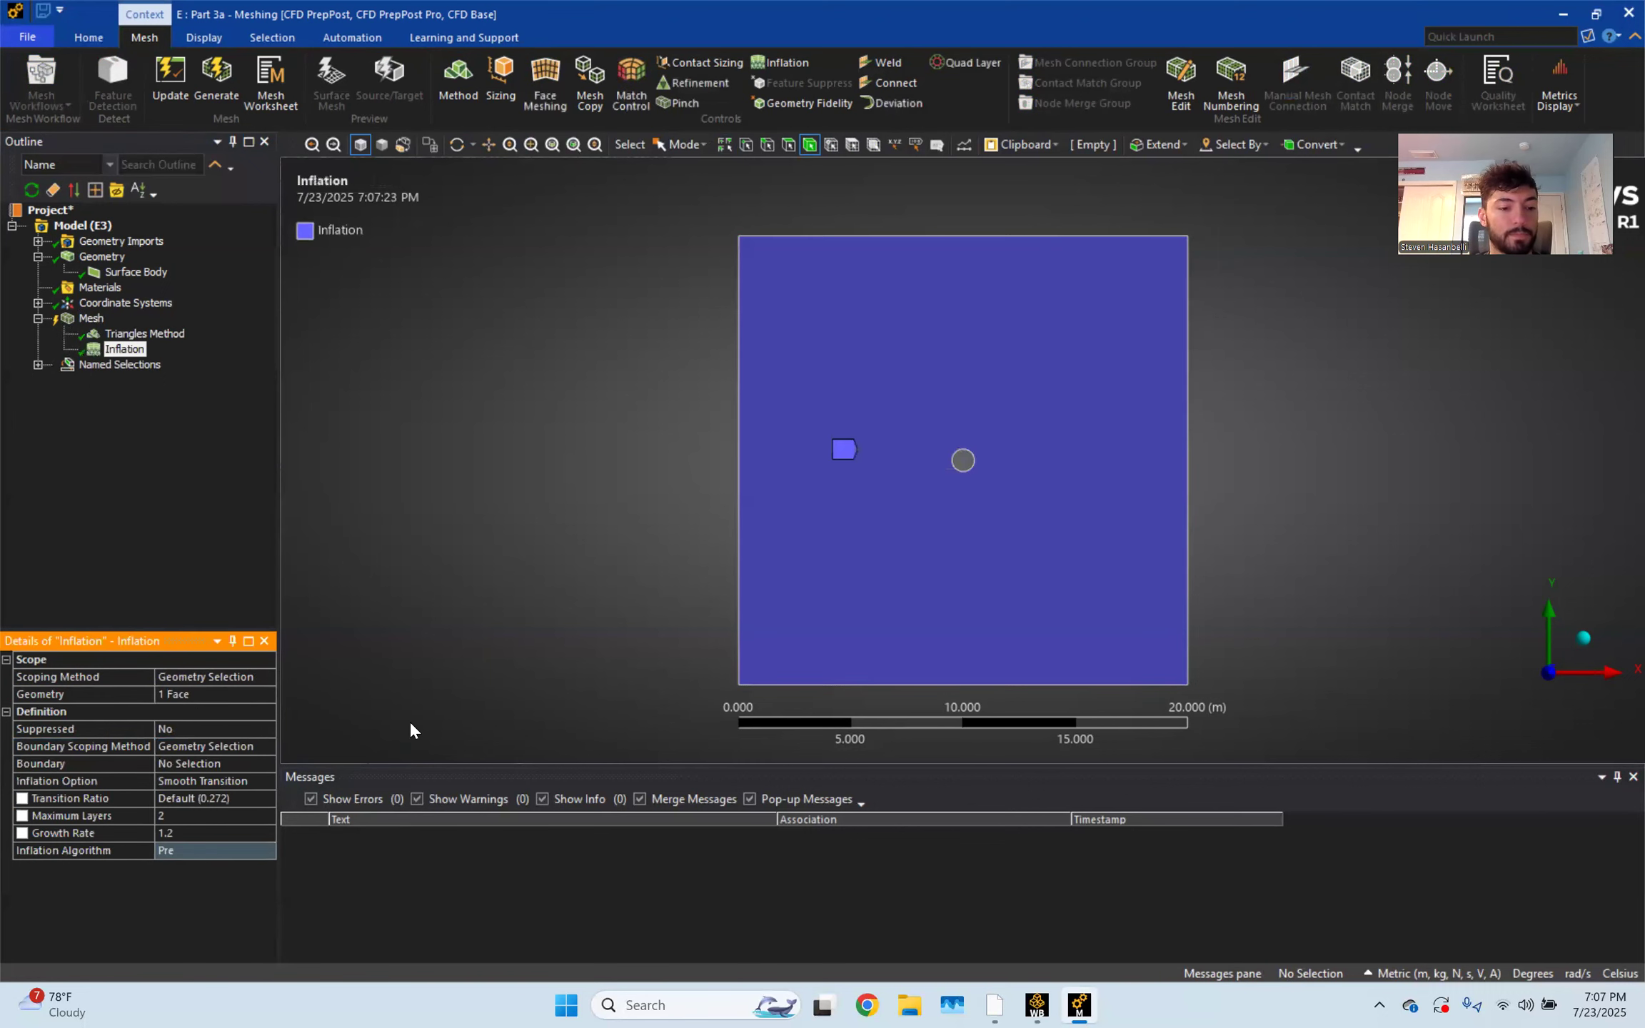
Assign the circular hole's edge as the inflation boundary
click(230, 758)
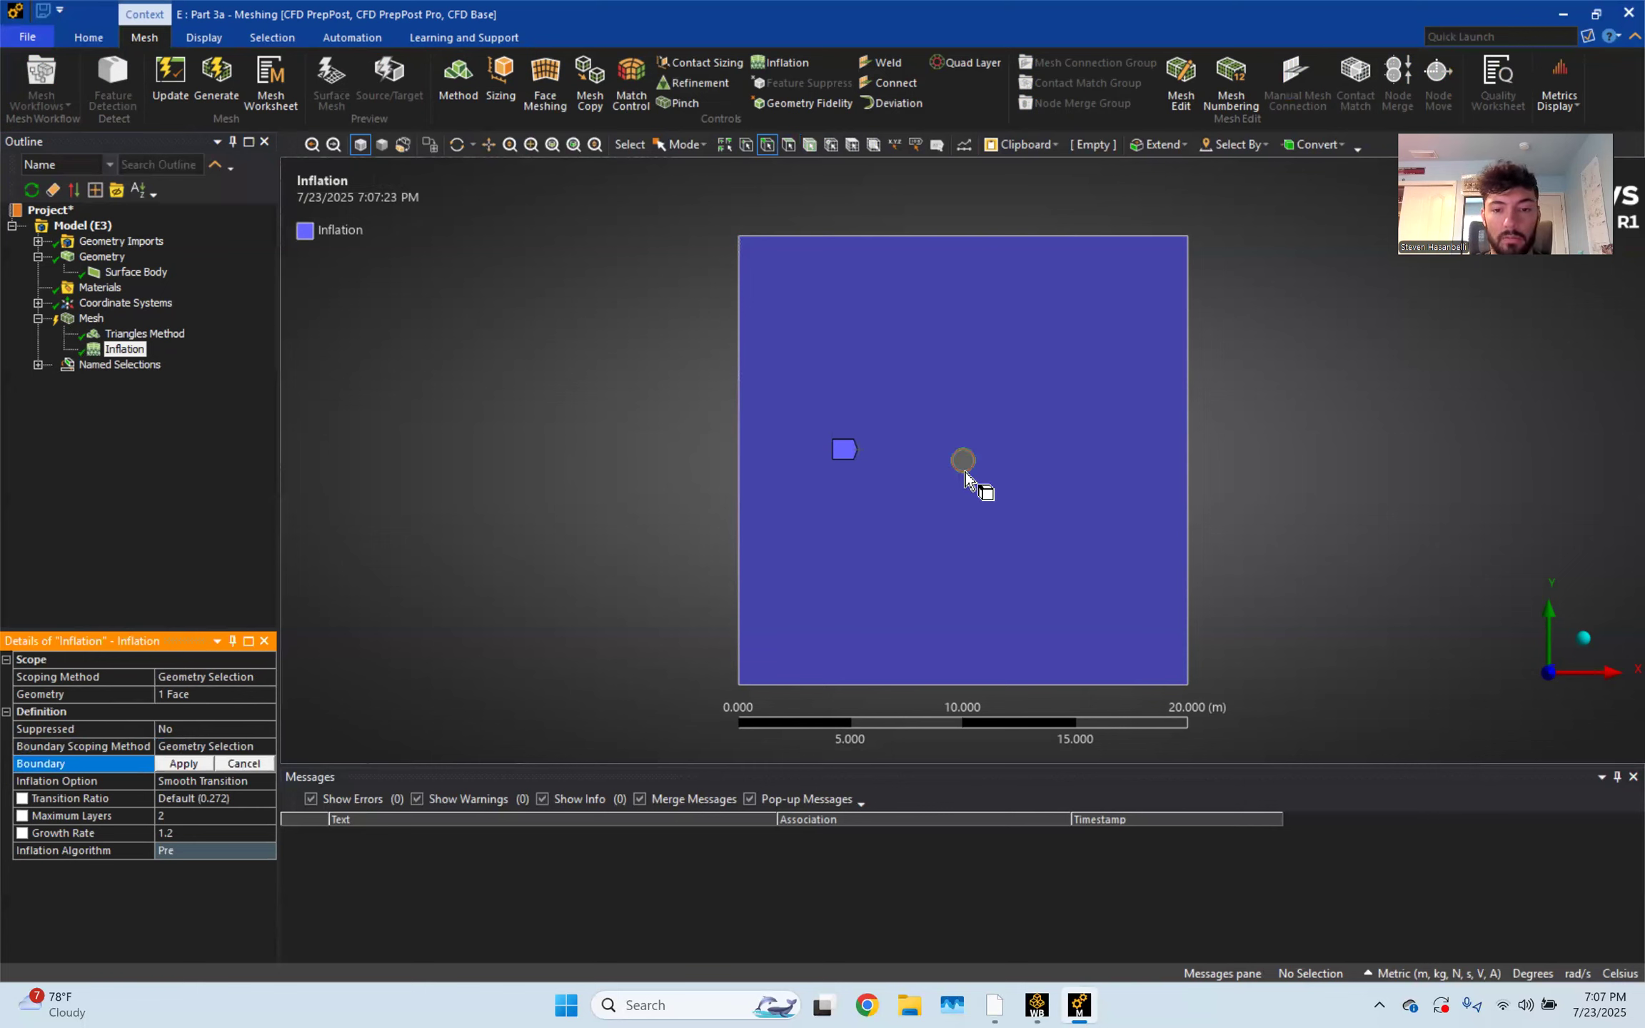
click(962, 474)
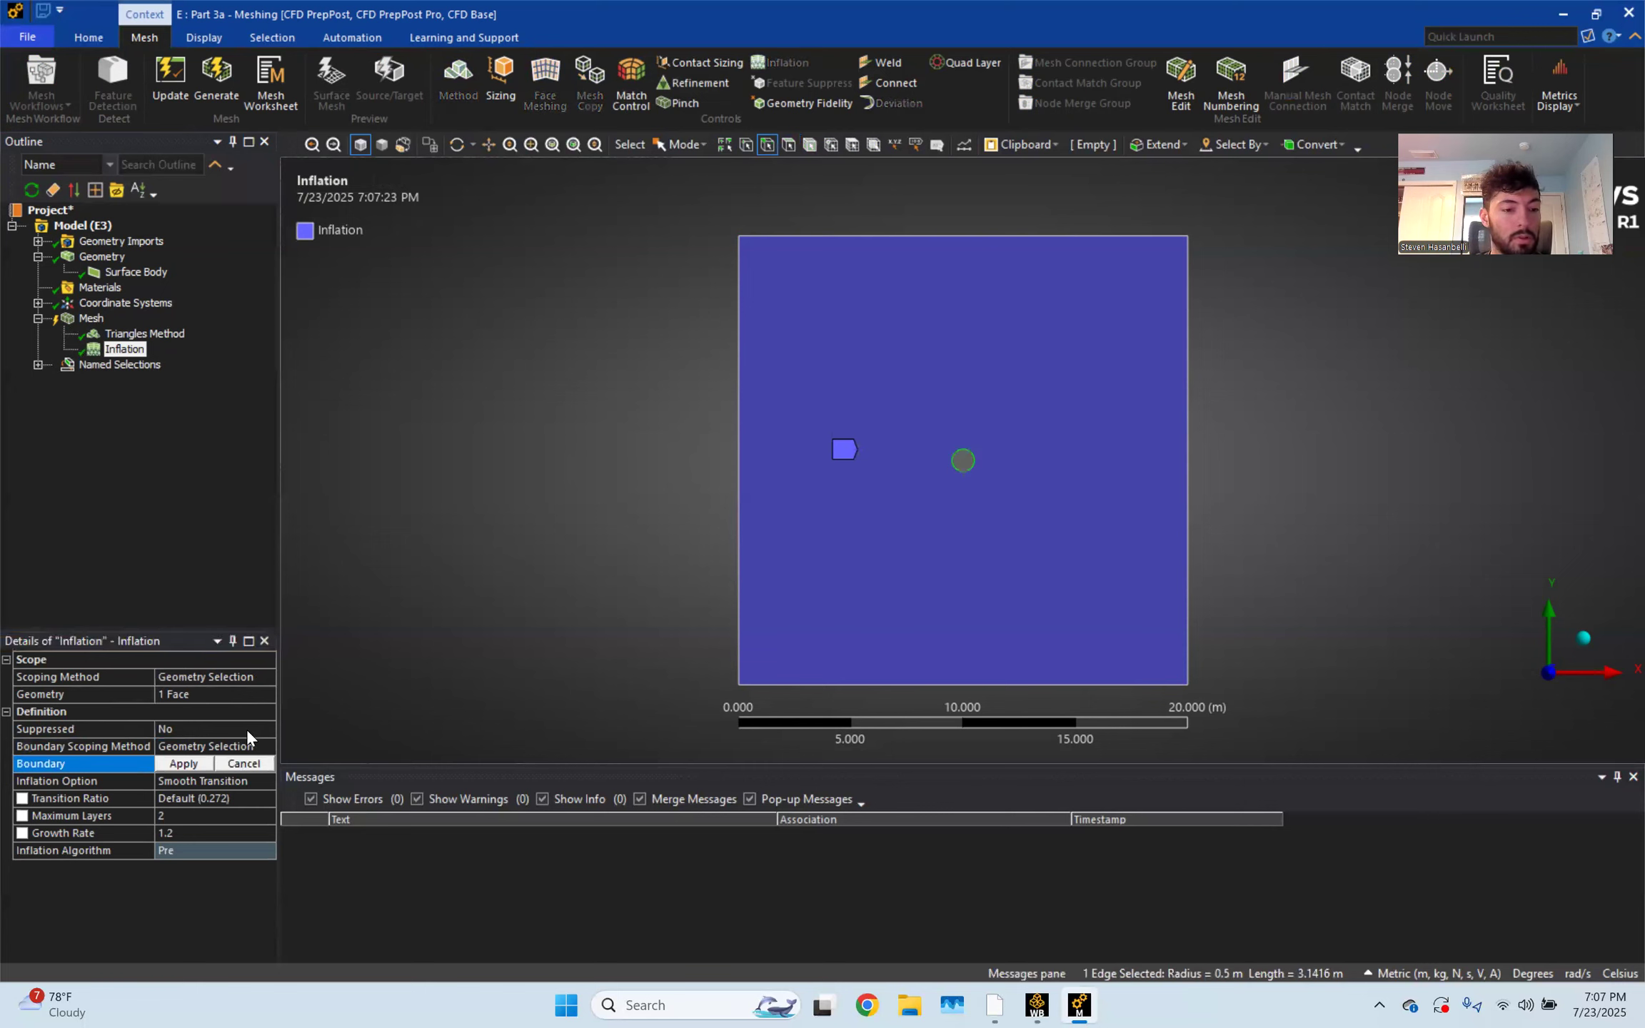
click(195, 766)
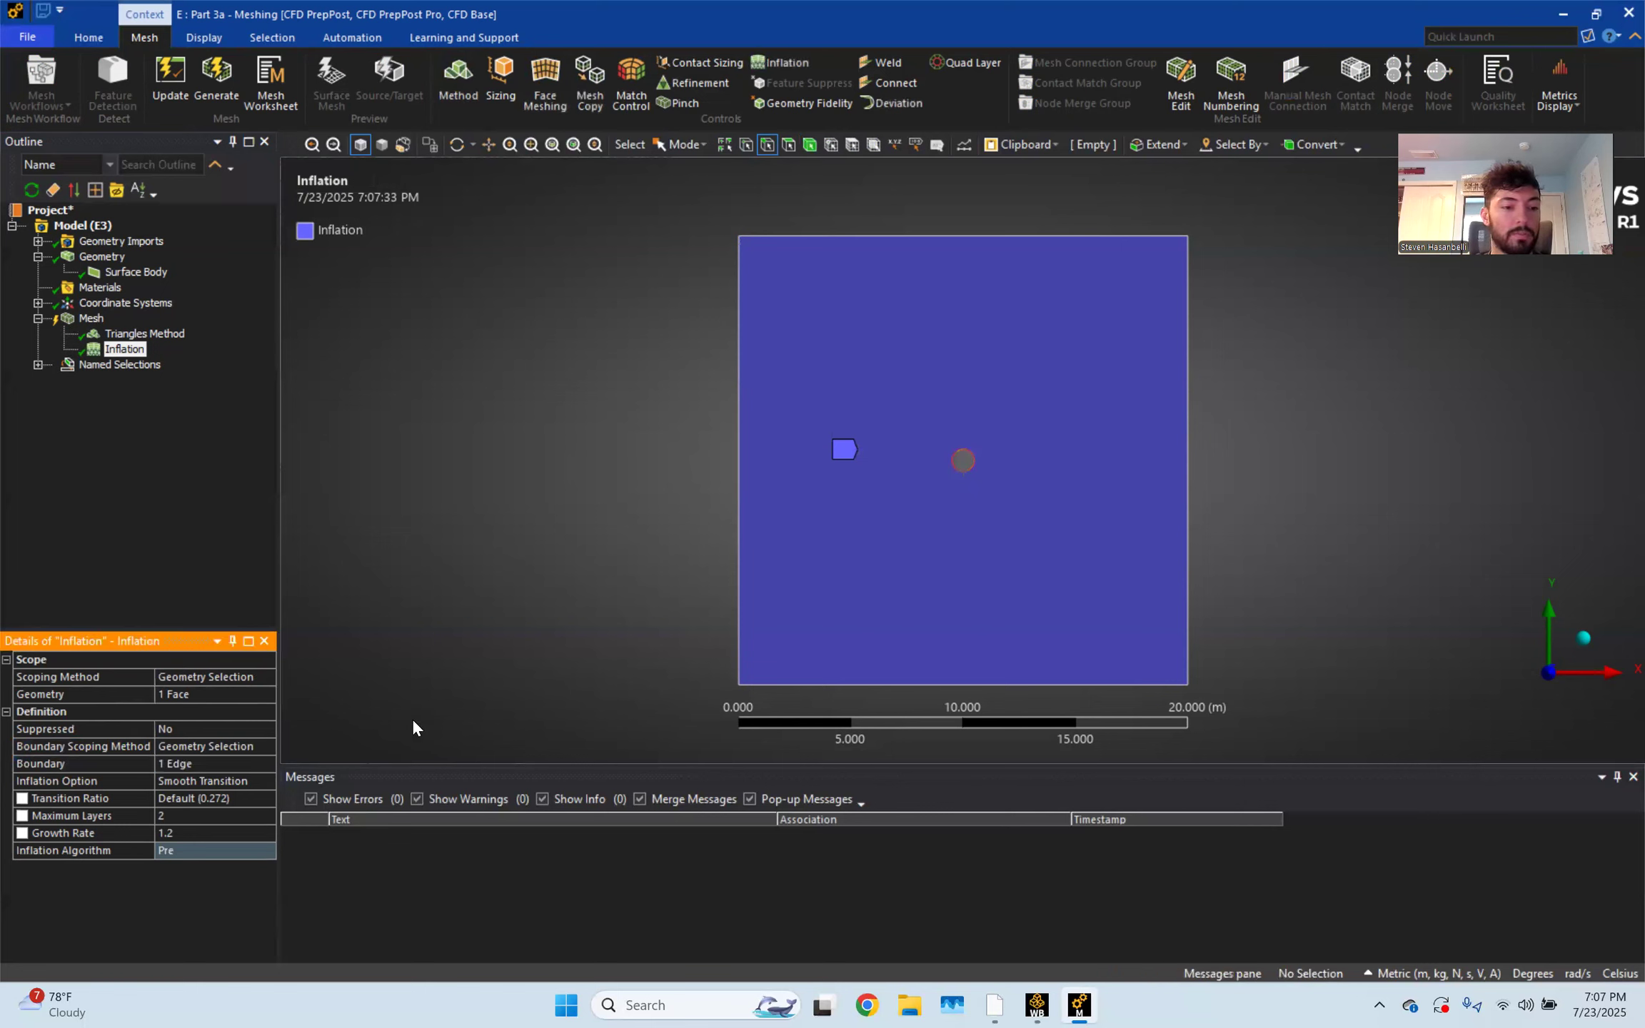
Set the inflation option to Total Thickness with 50 layers, a growth rate of 1.1 and a maximum thickness of 0.1 m
click(229, 783)
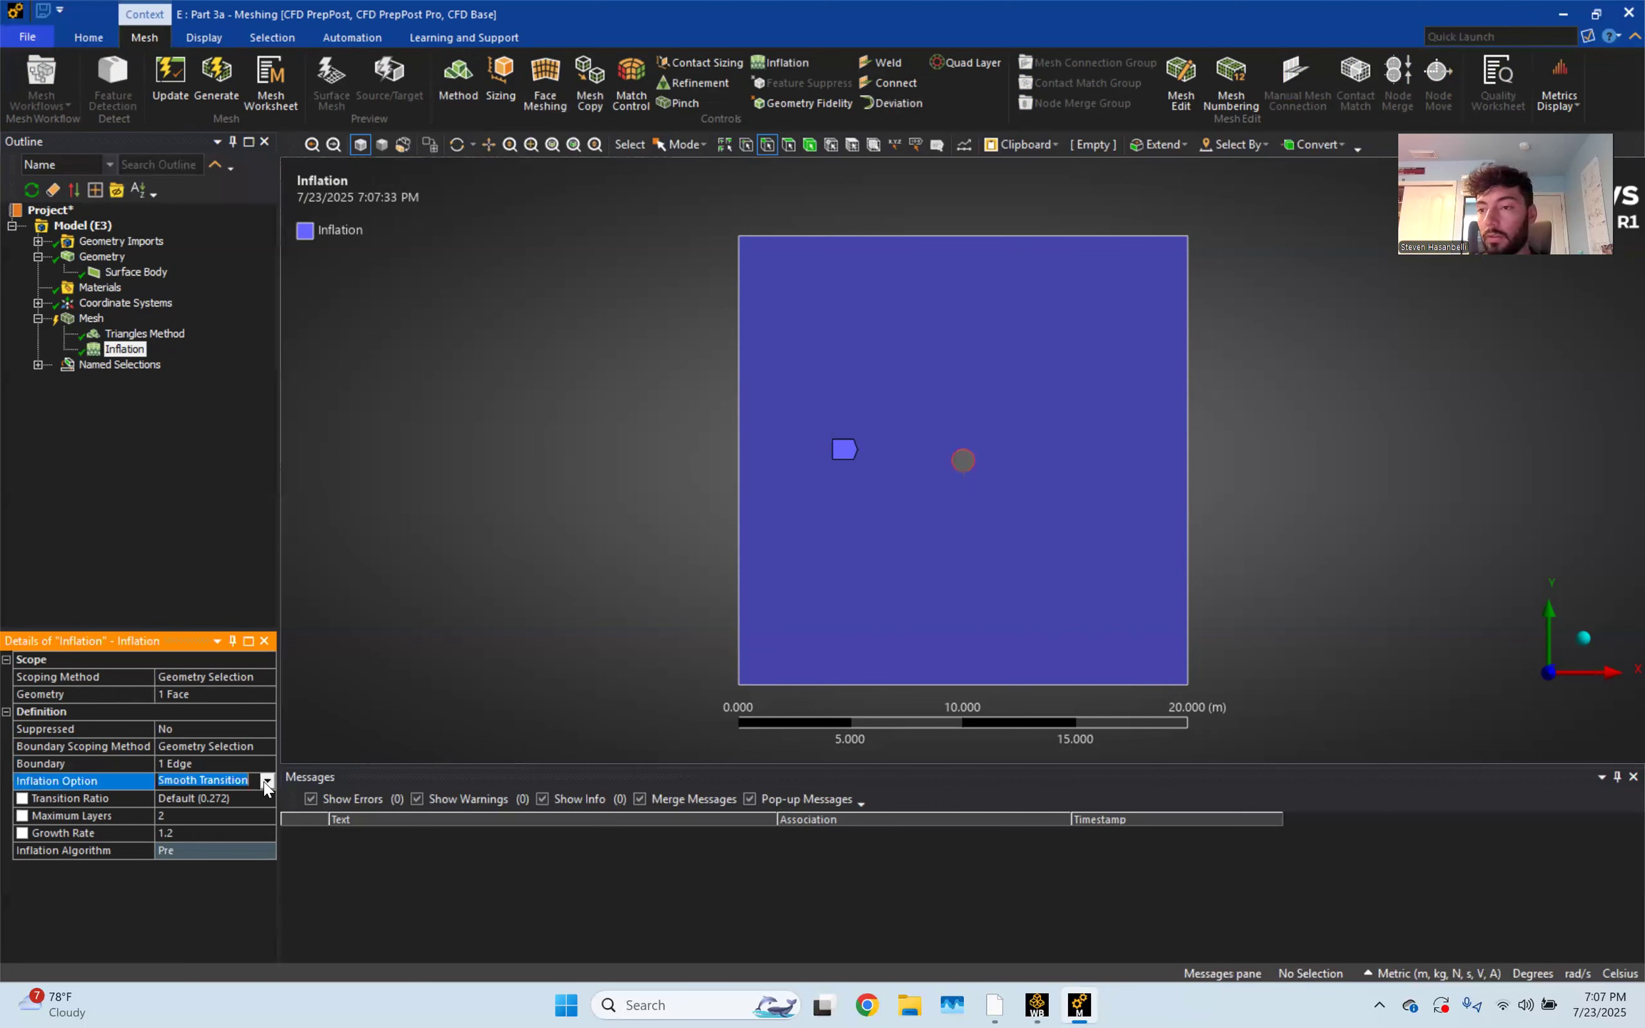
click(266, 782)
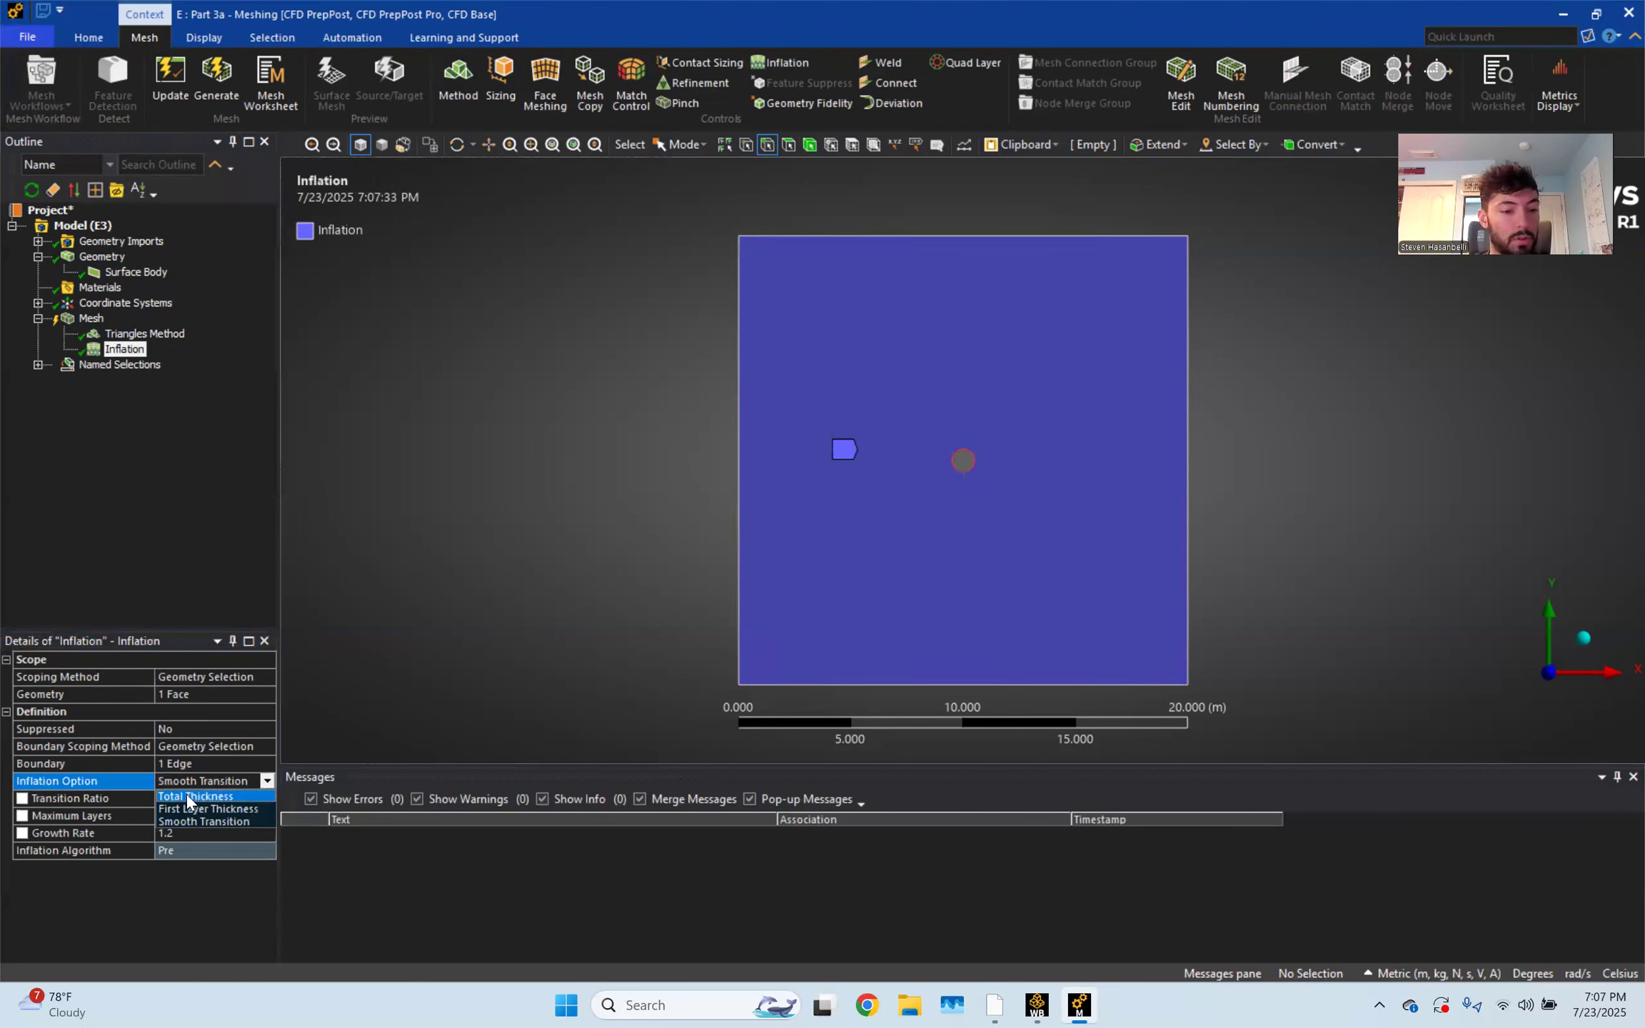
click(187, 797)
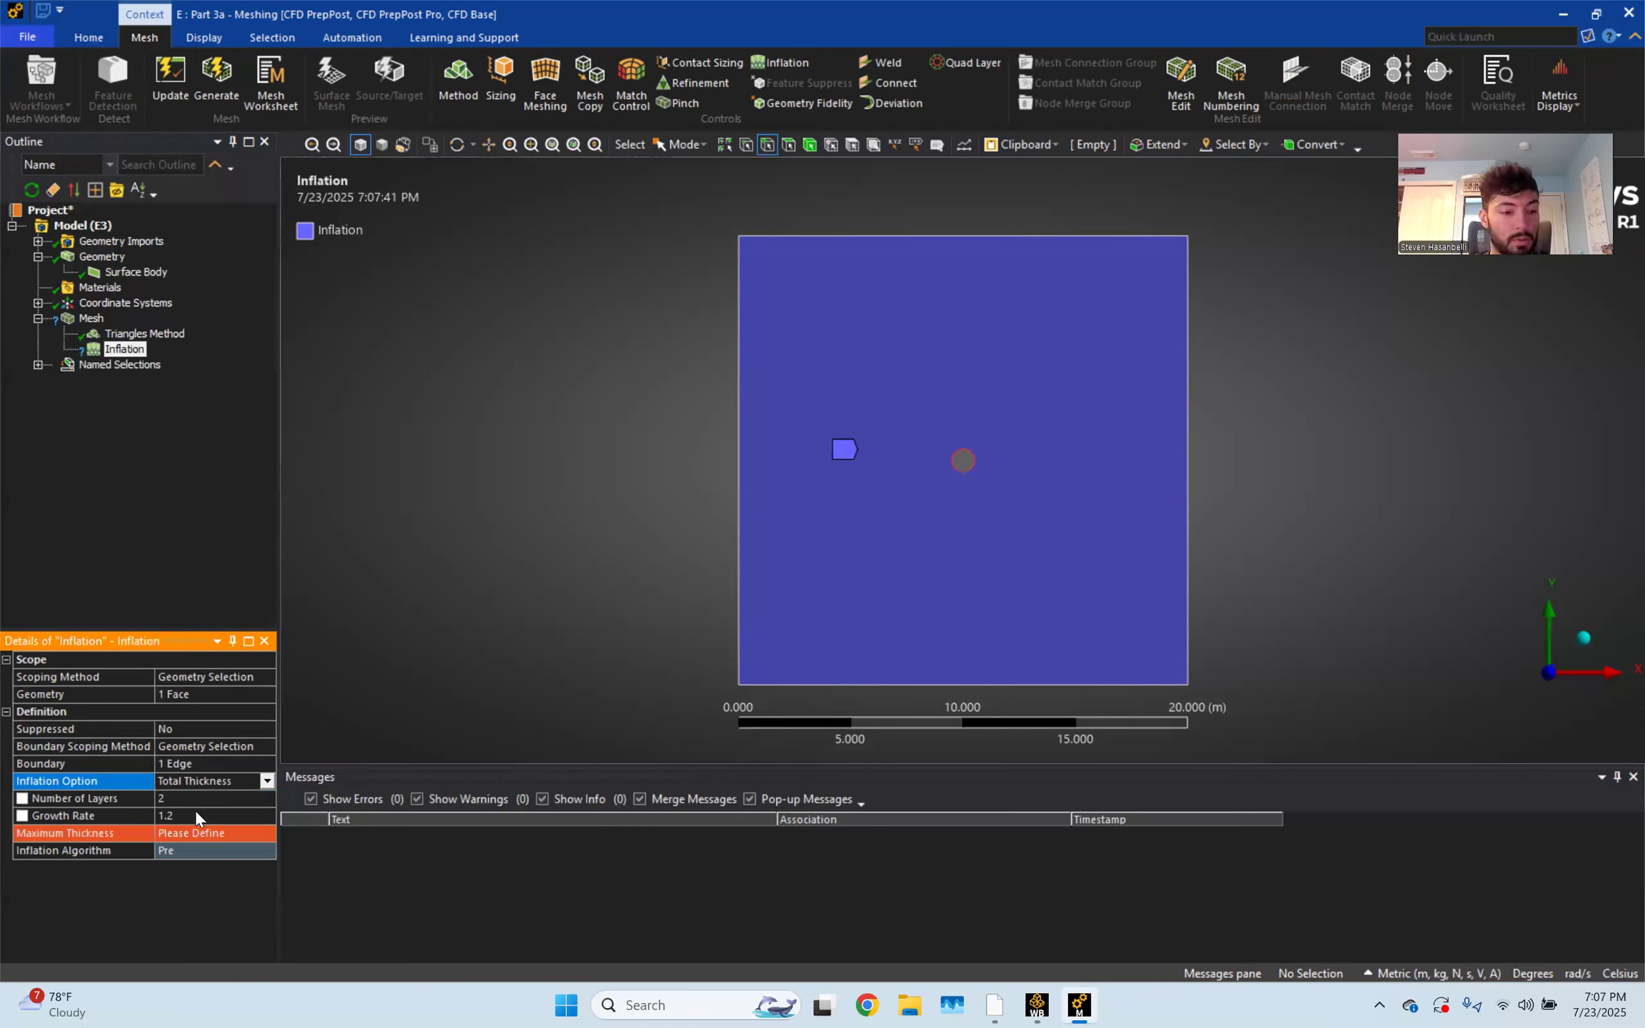
click(187, 797)
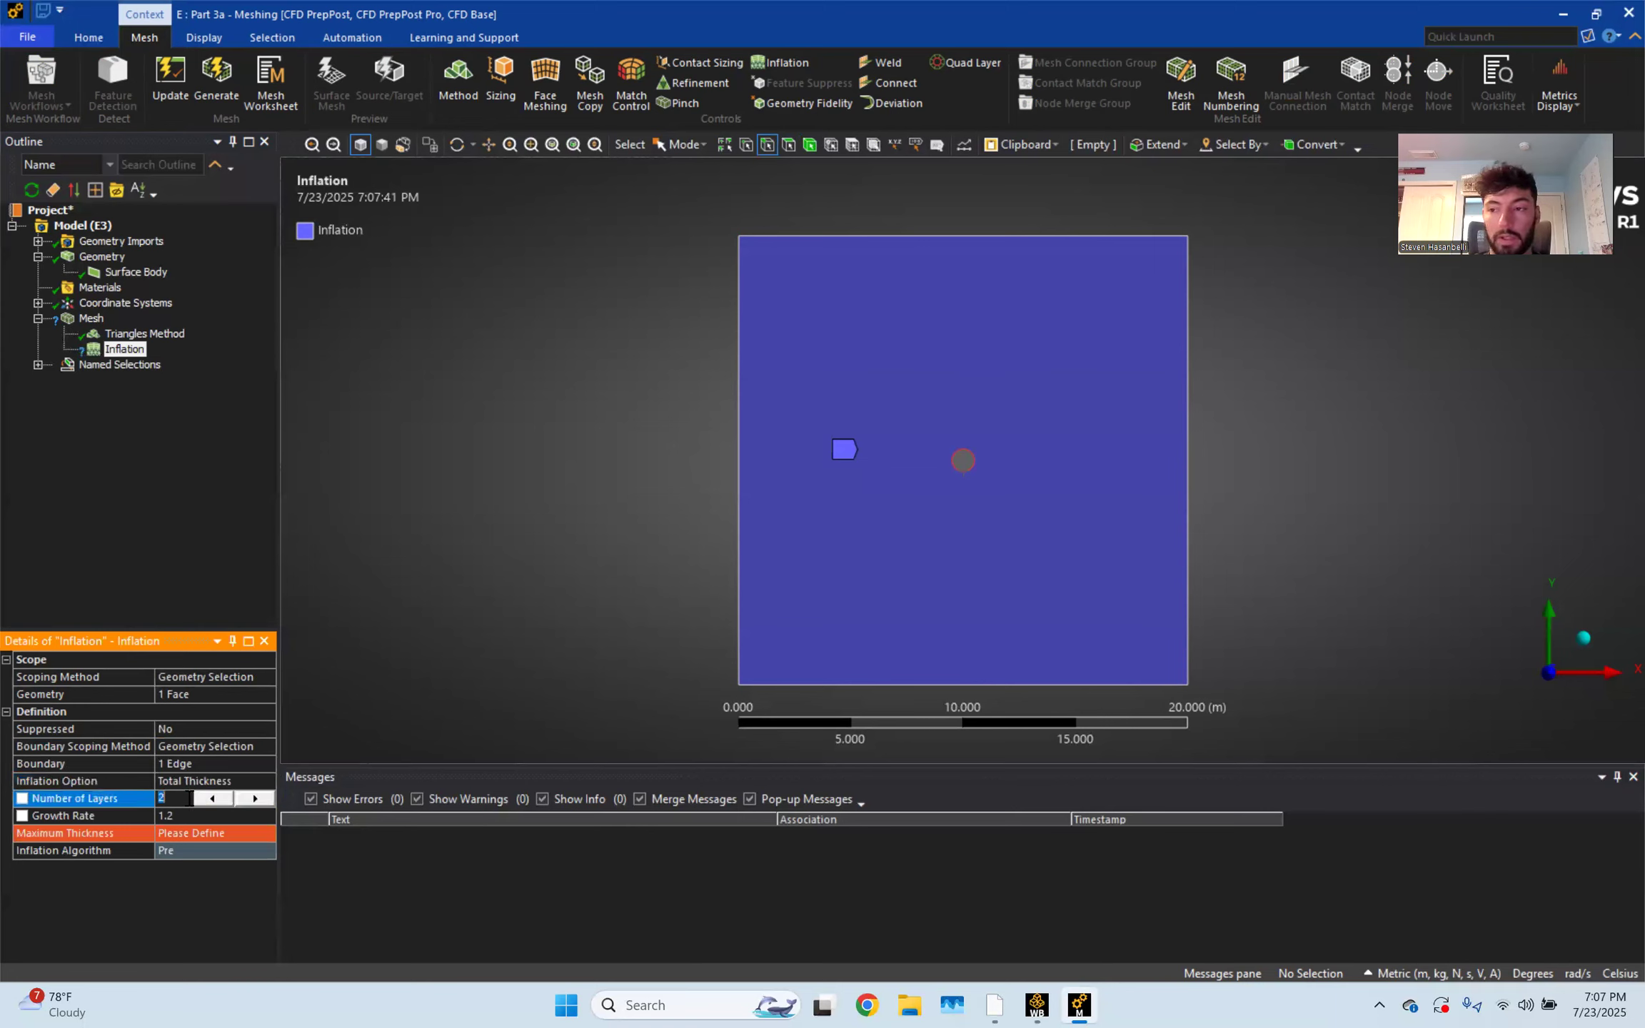
text(50)
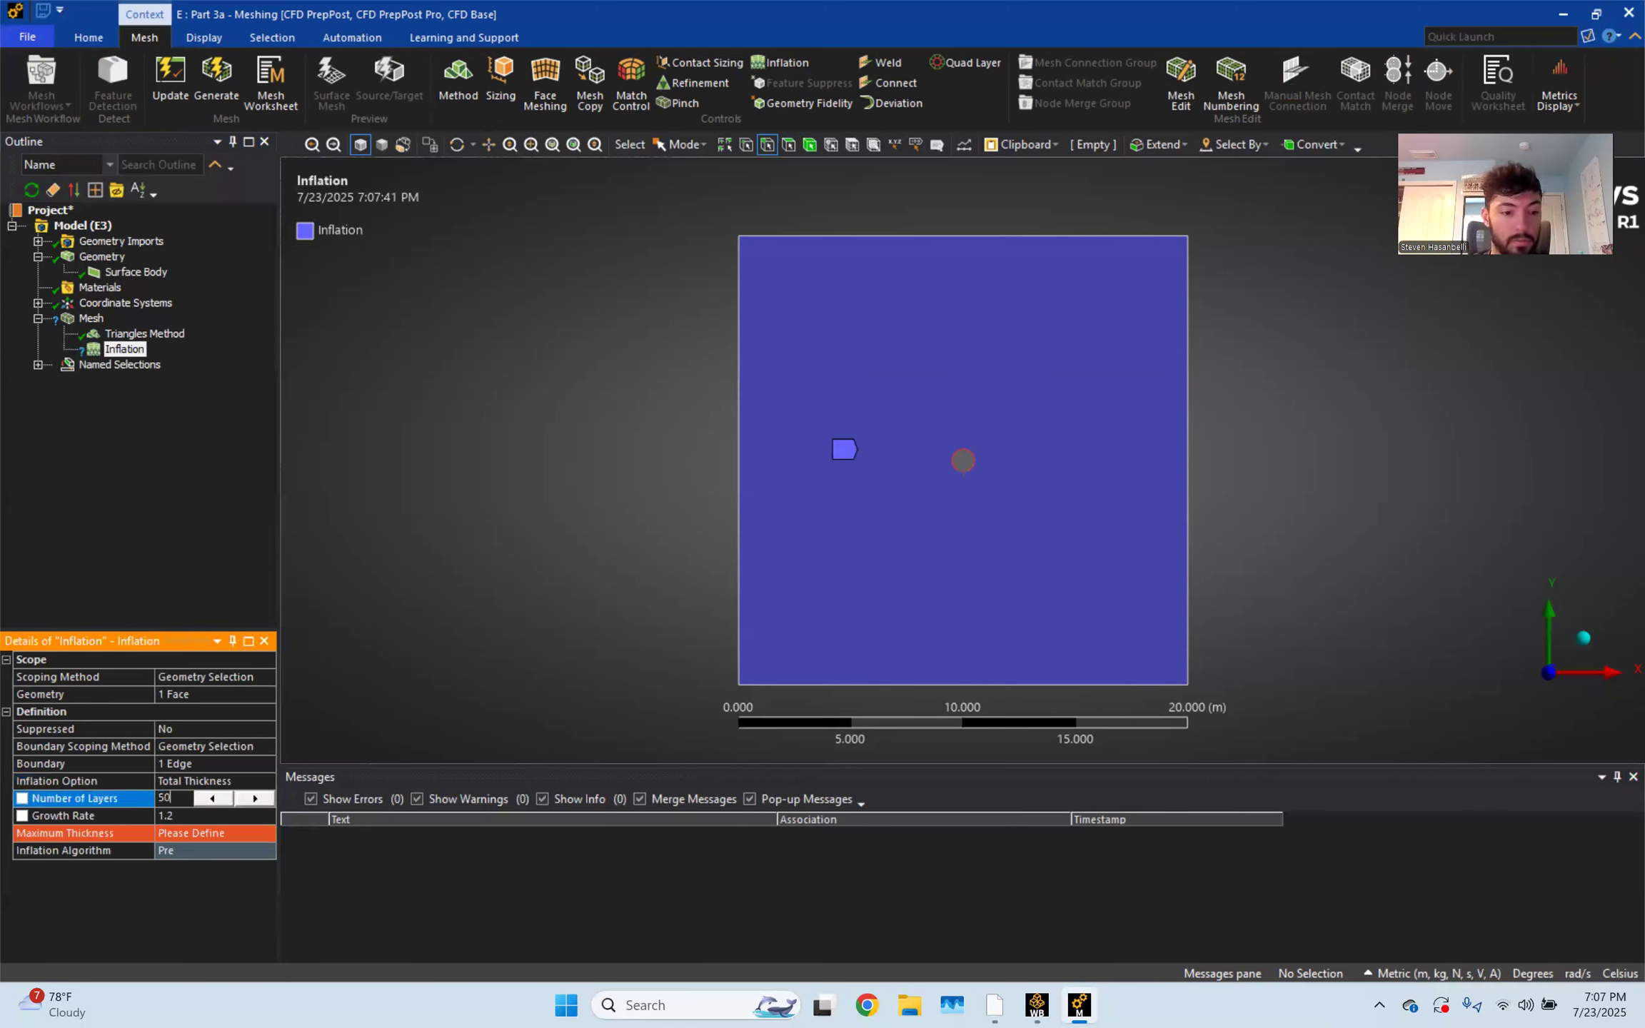
click(181, 816)
text(1.1)
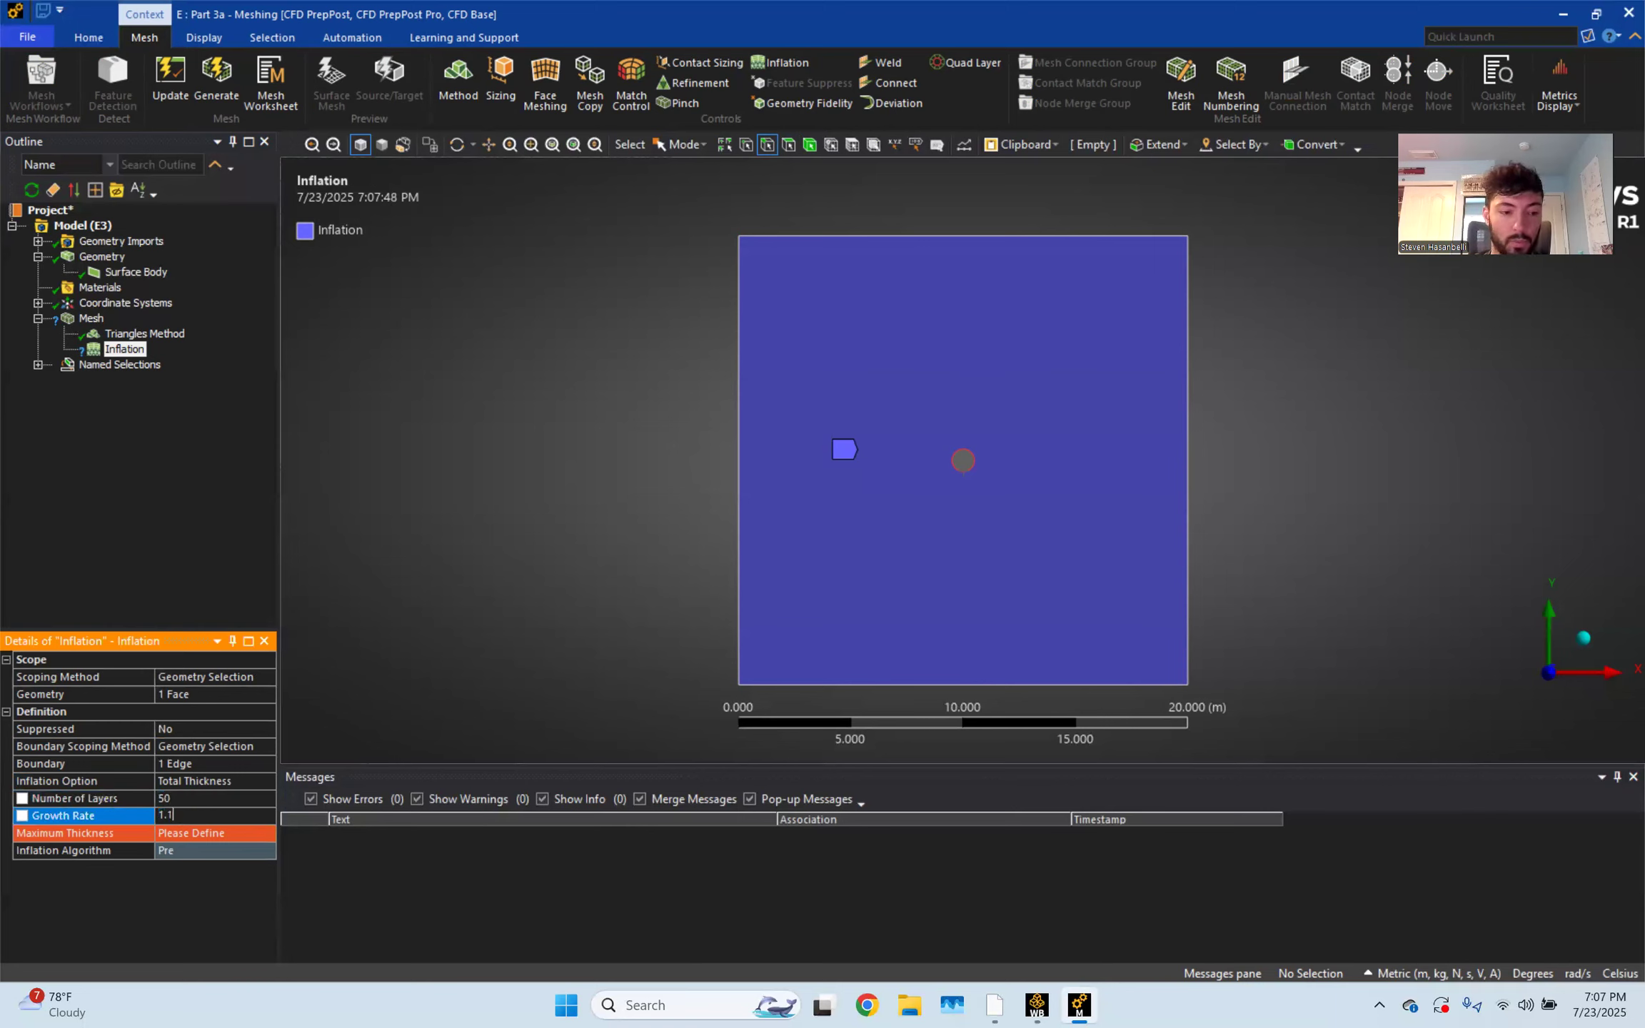
click(191, 832)
text(0.1)
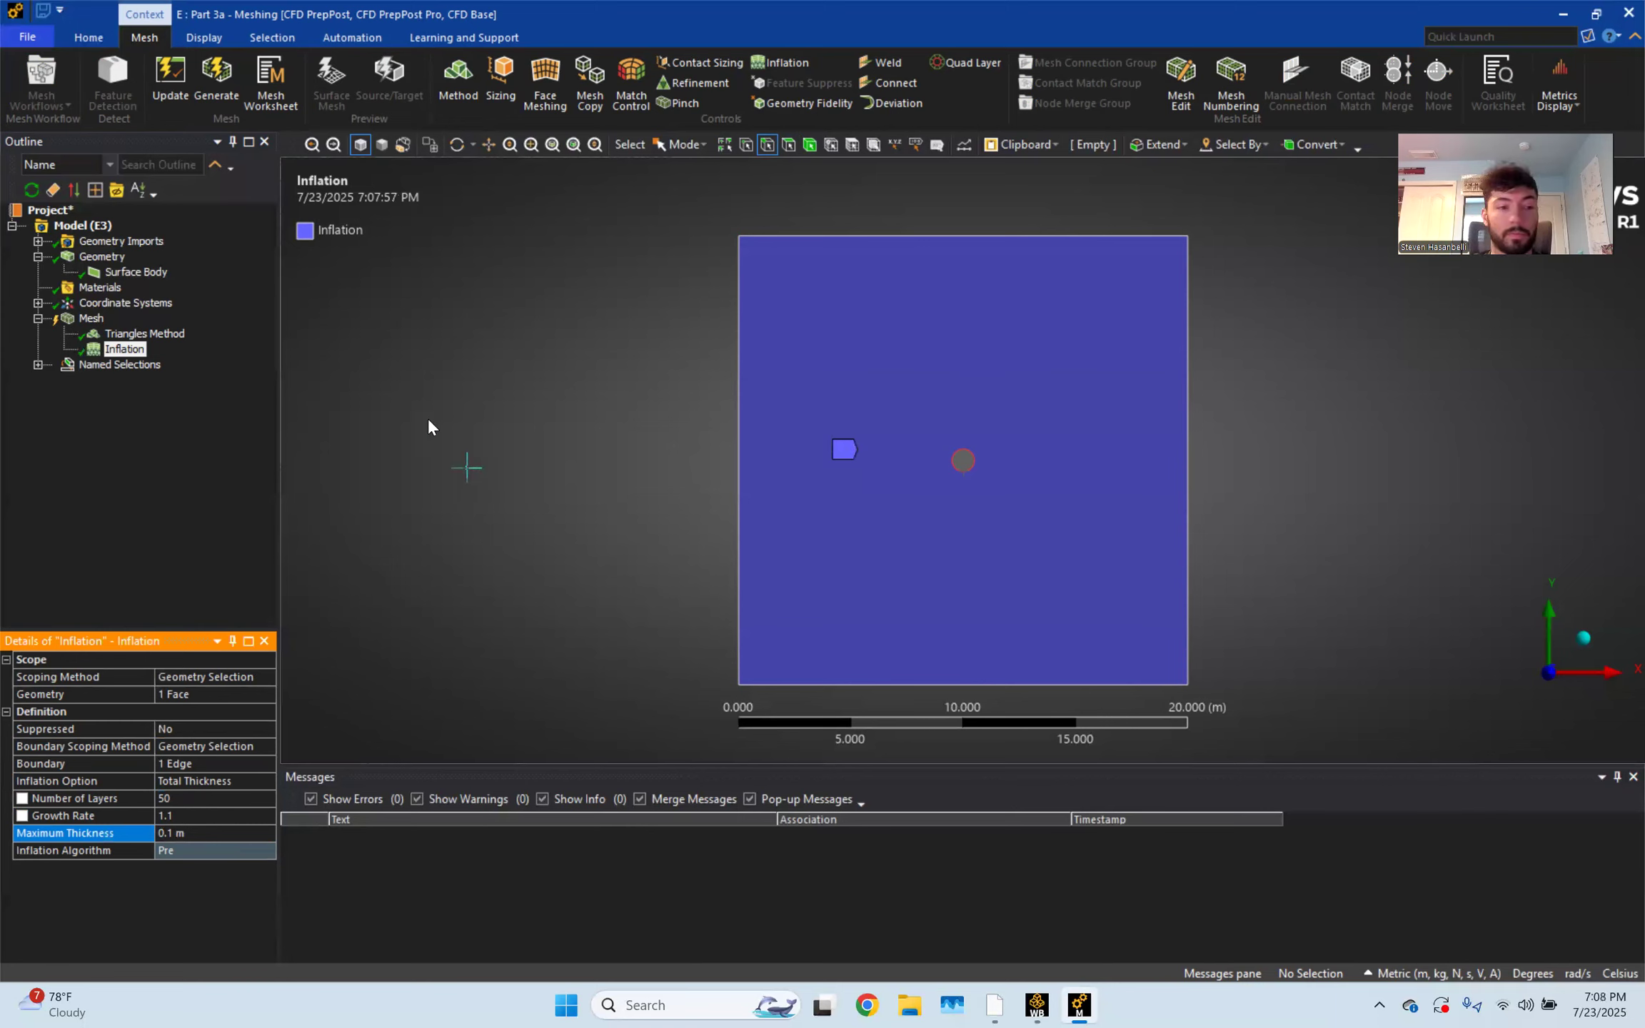
Generate the mesh and display it on the domain
click(219, 80)
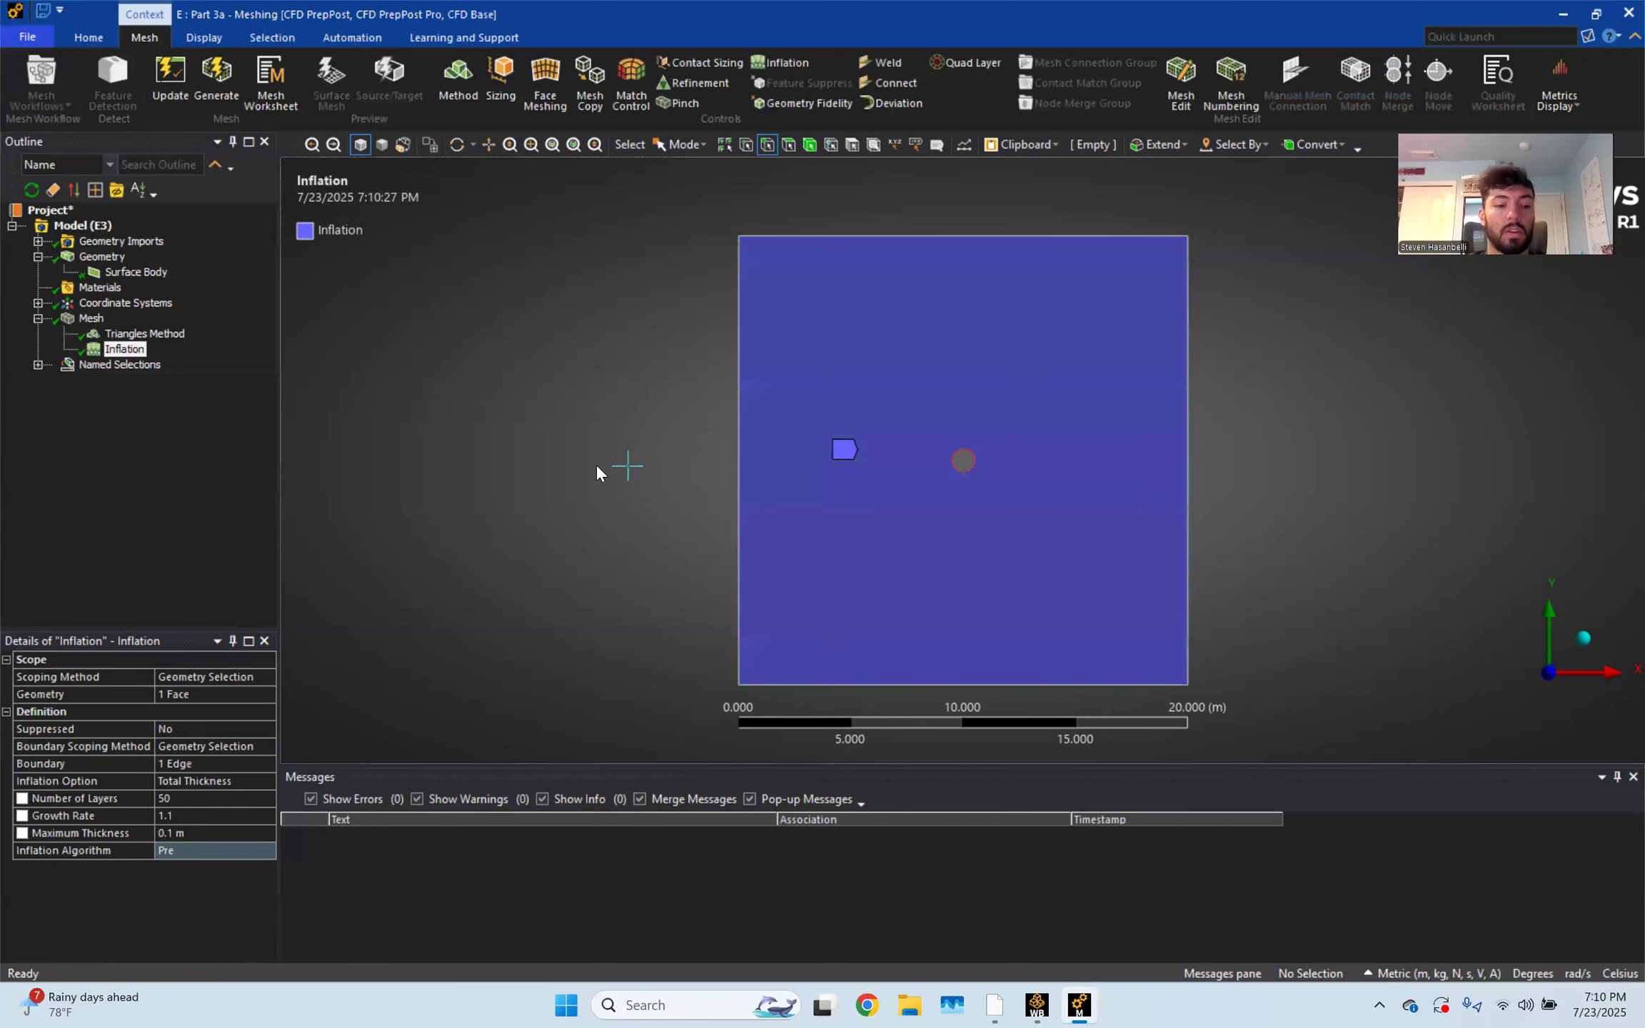
click(166, 492)
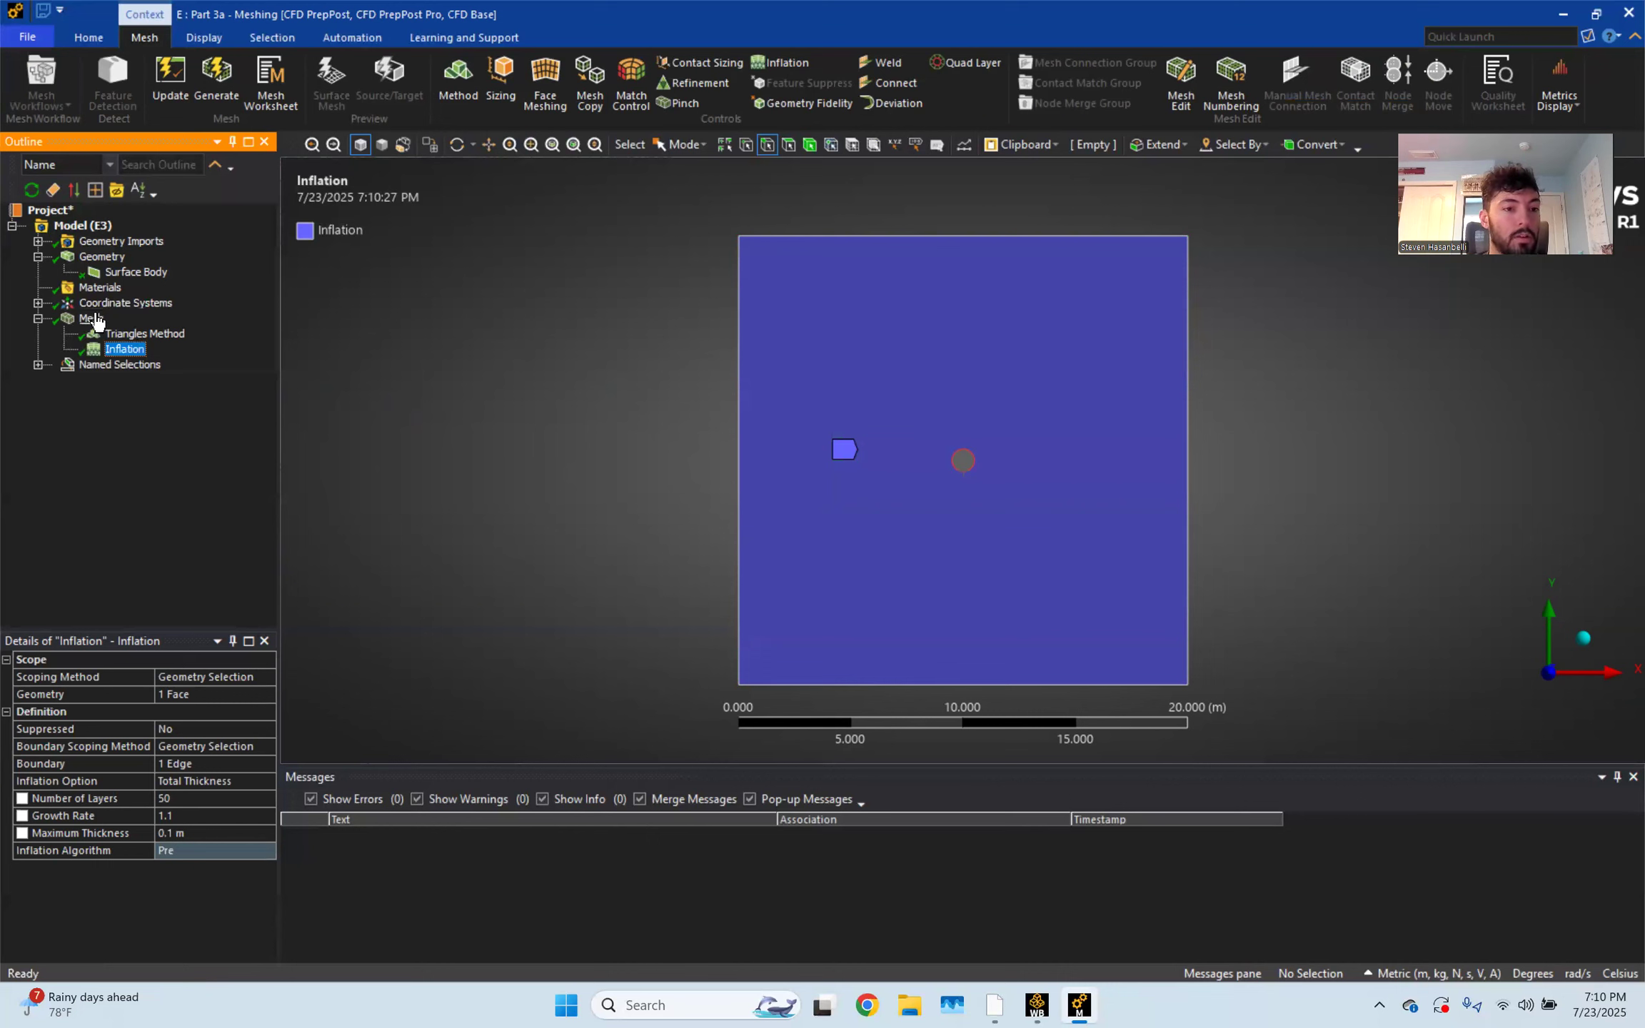
click(98, 319)
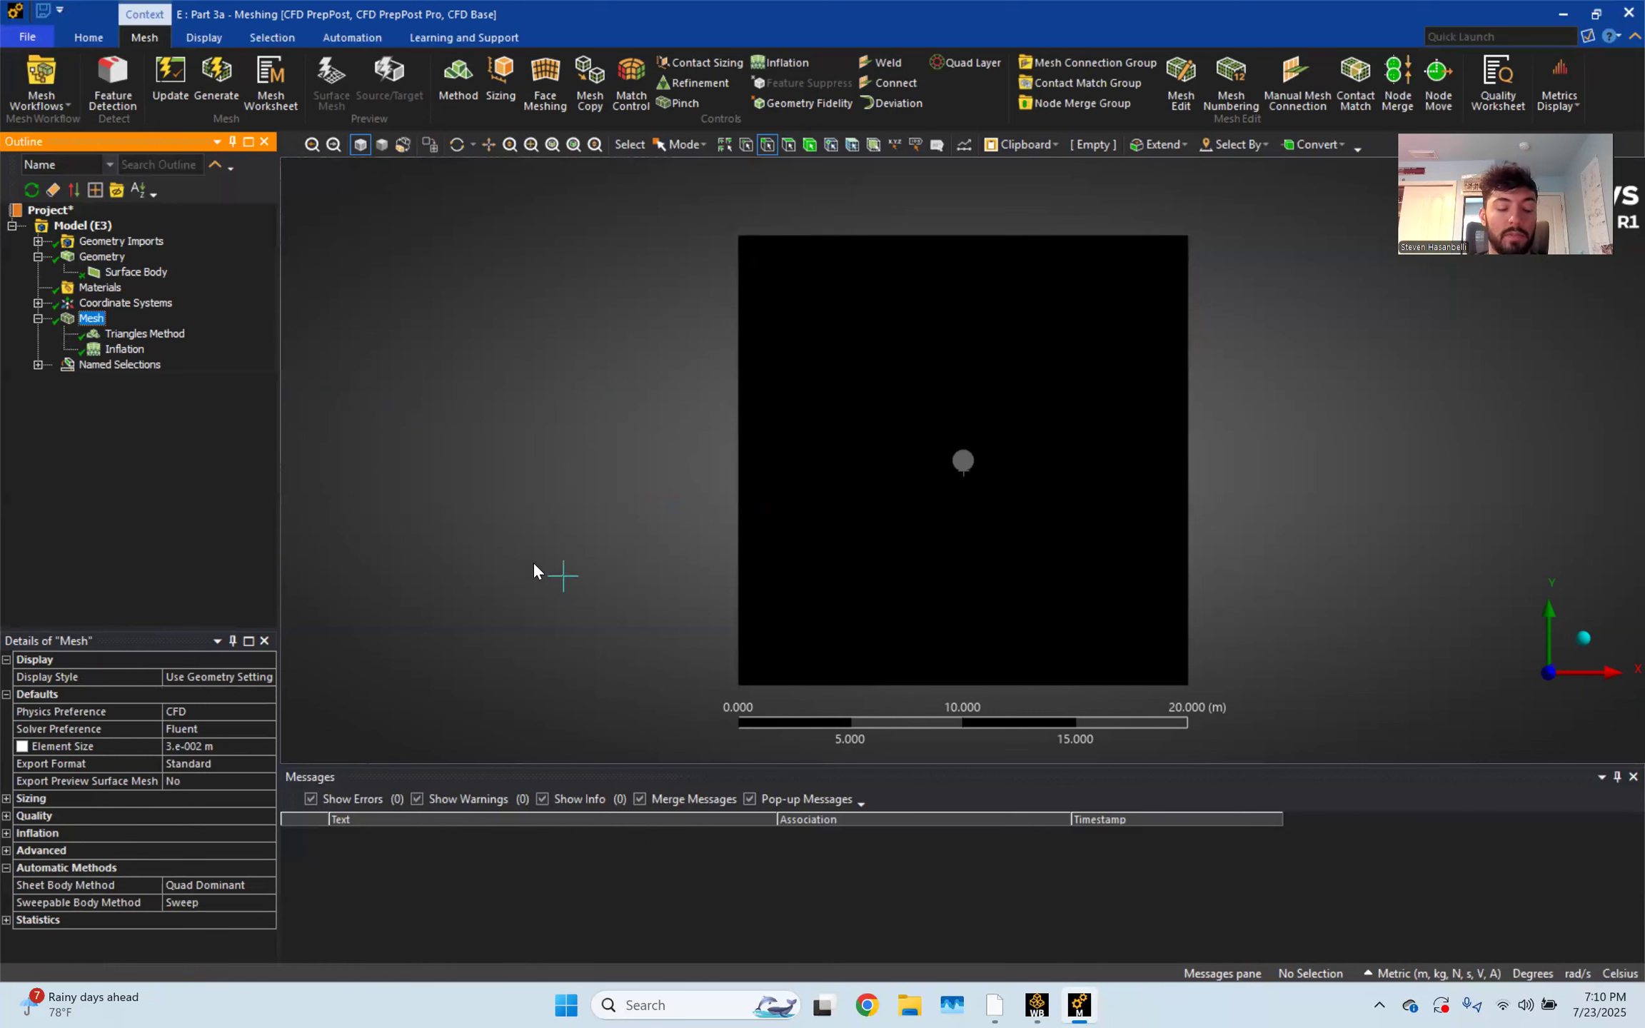
Examine the mesh's node and element statistics and the inflation layers around the circular hole
click(6, 920)
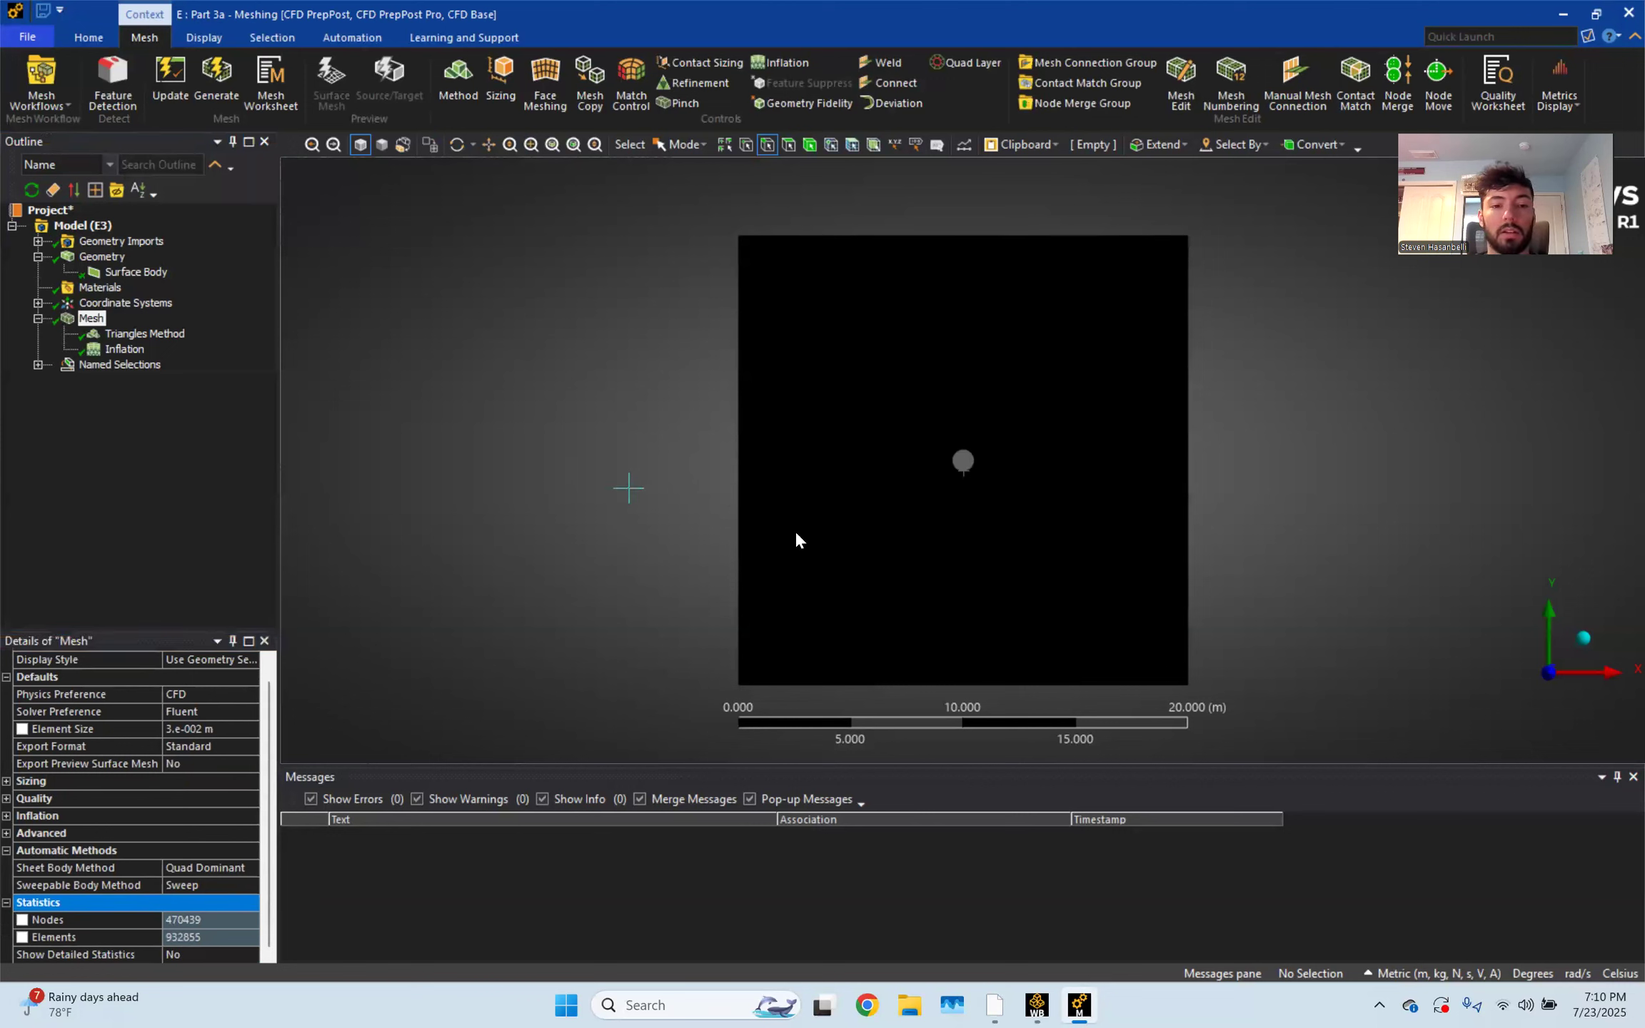
scroll(936, 460, up, 3)
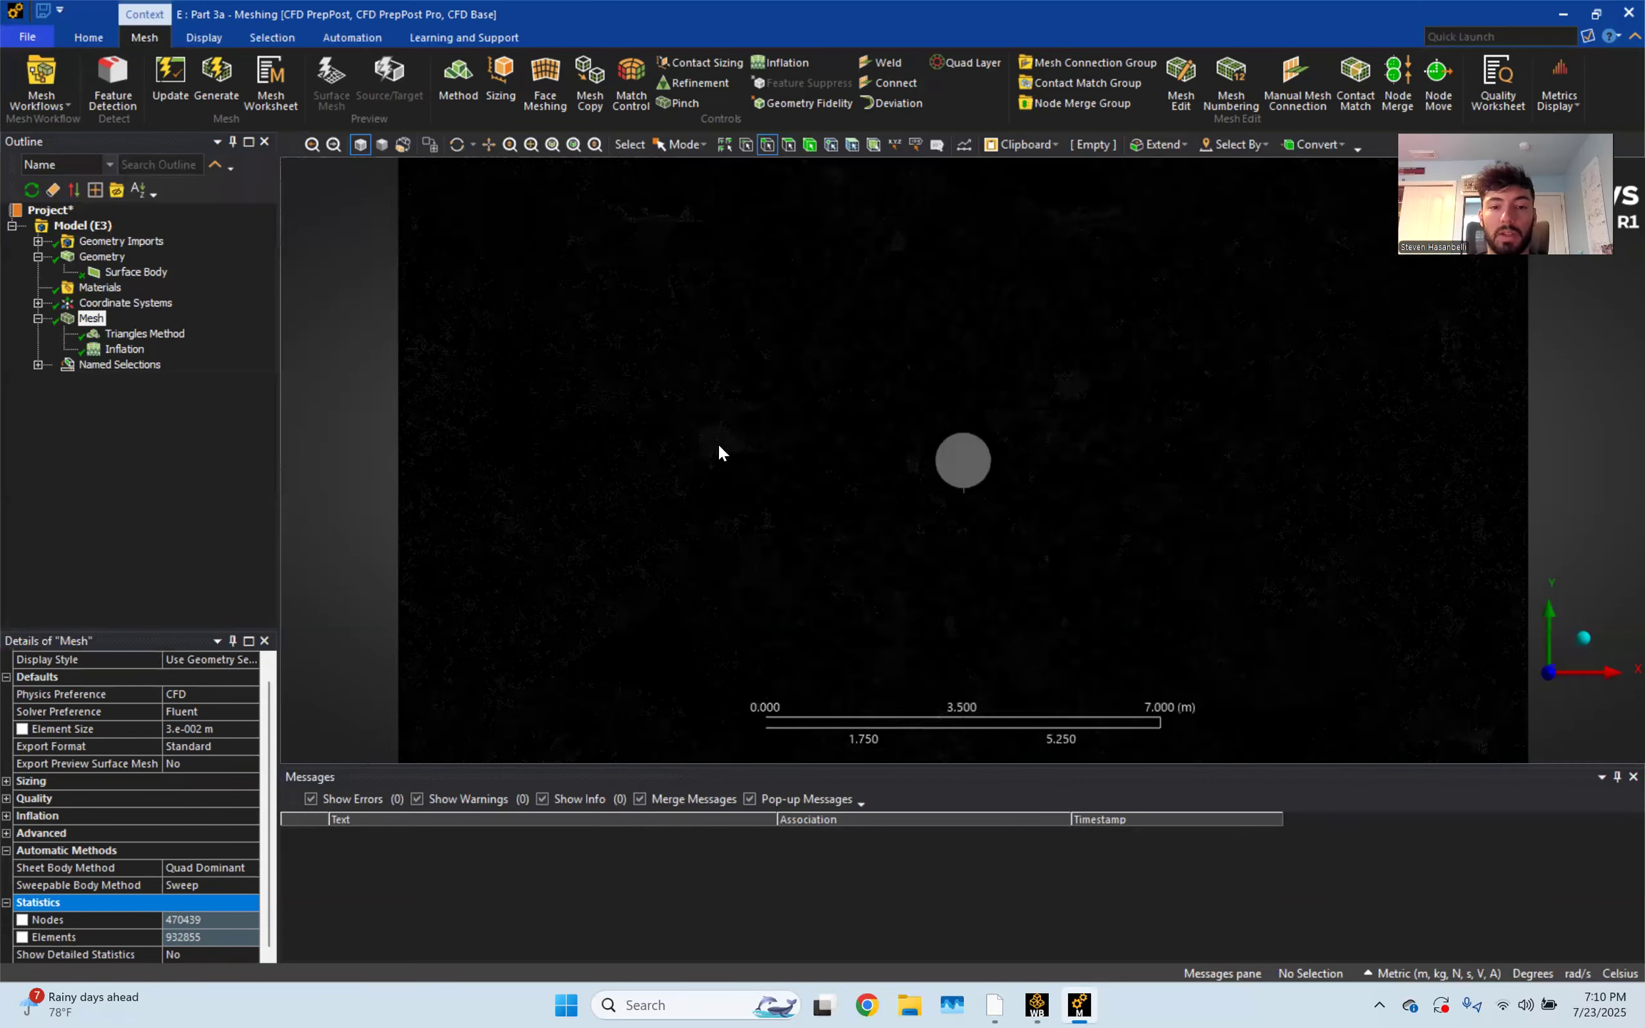
scroll(743, 457, up, 4)
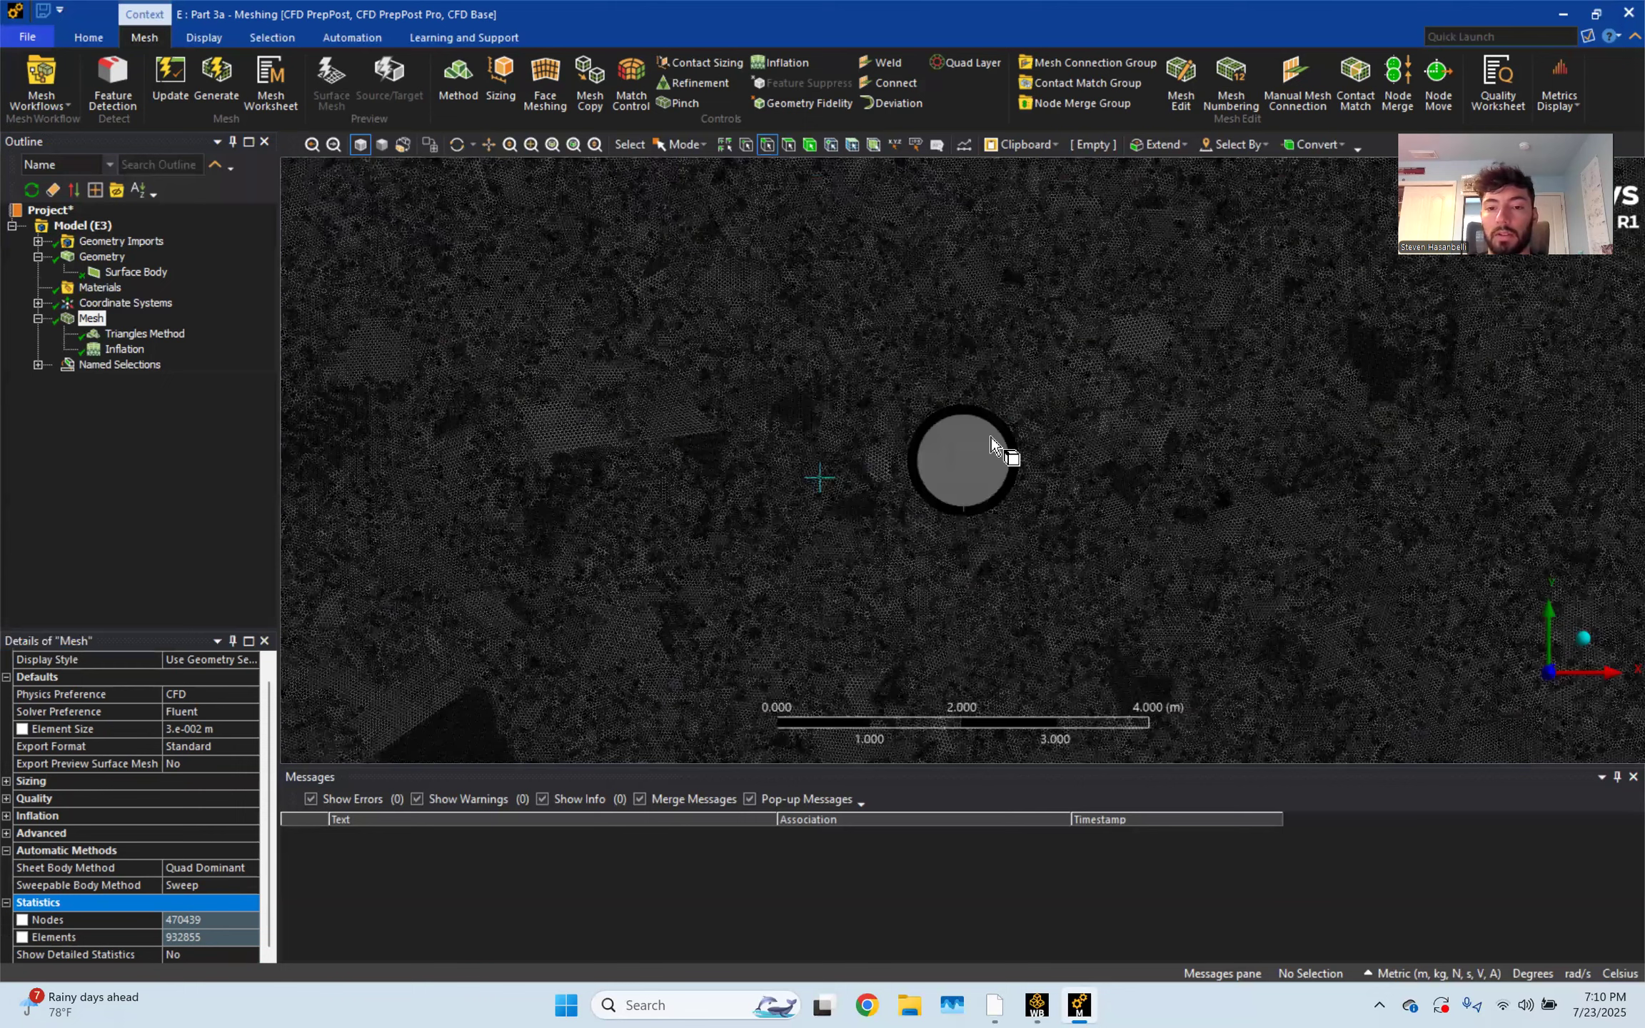
scroll(993, 444, up, 5)
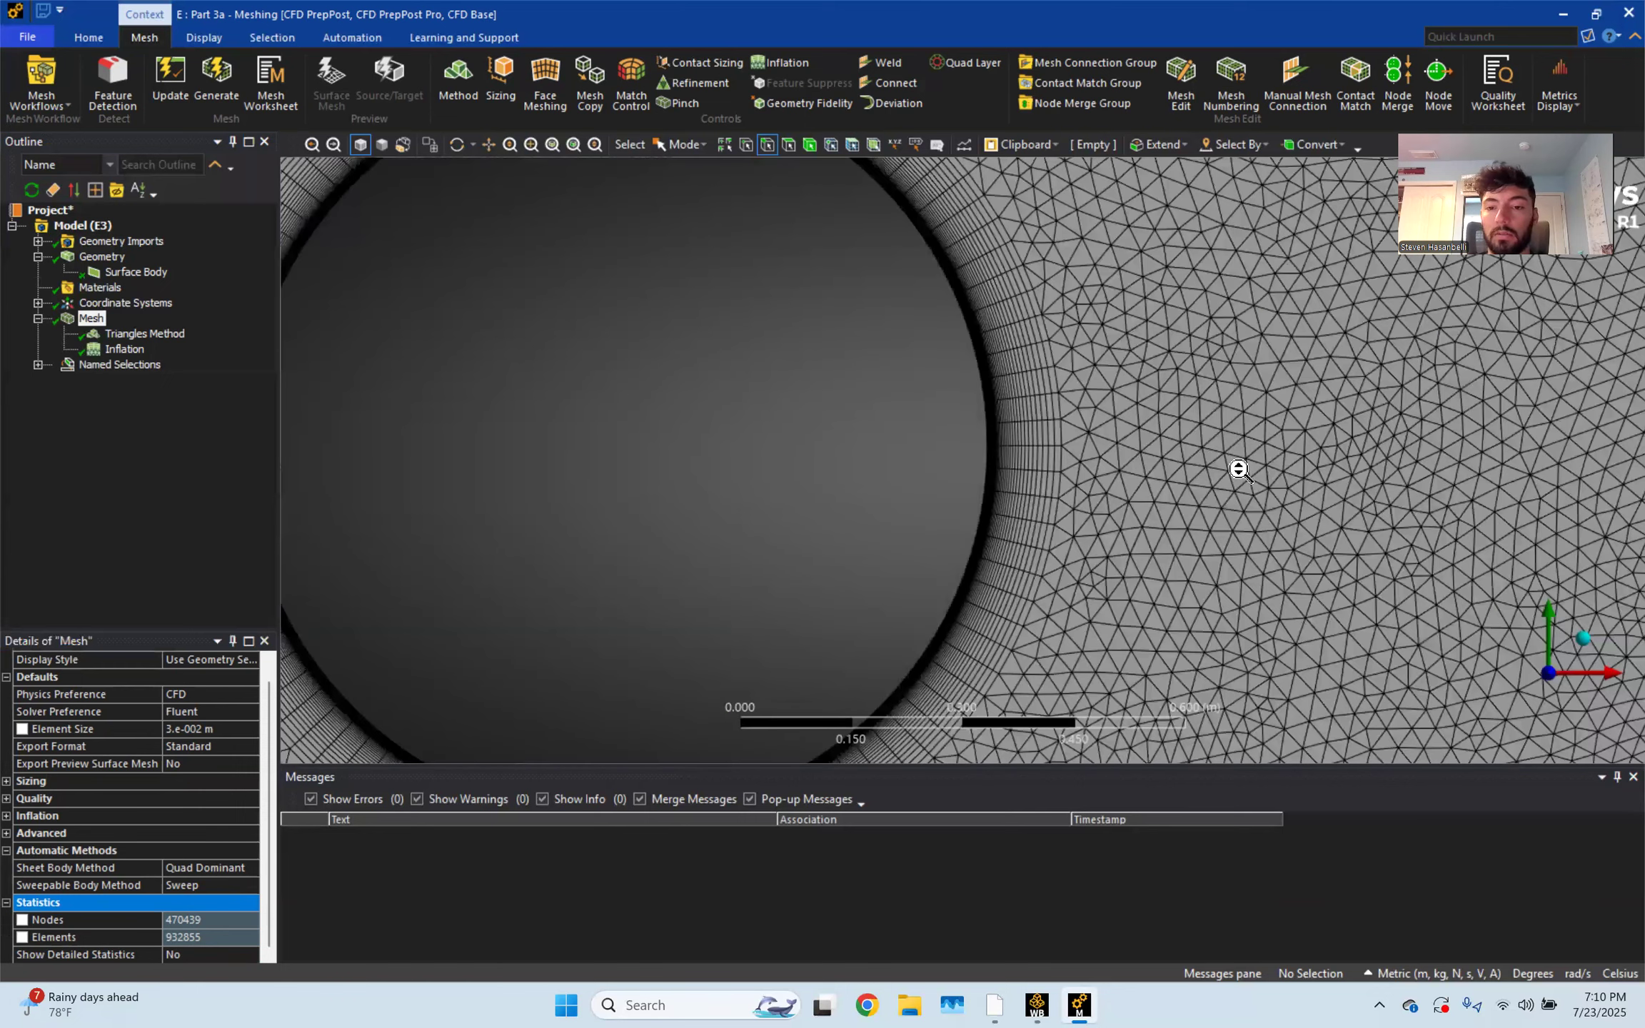
scroll(1240, 468, up, 5)
scroll(918, 440, down, 5)
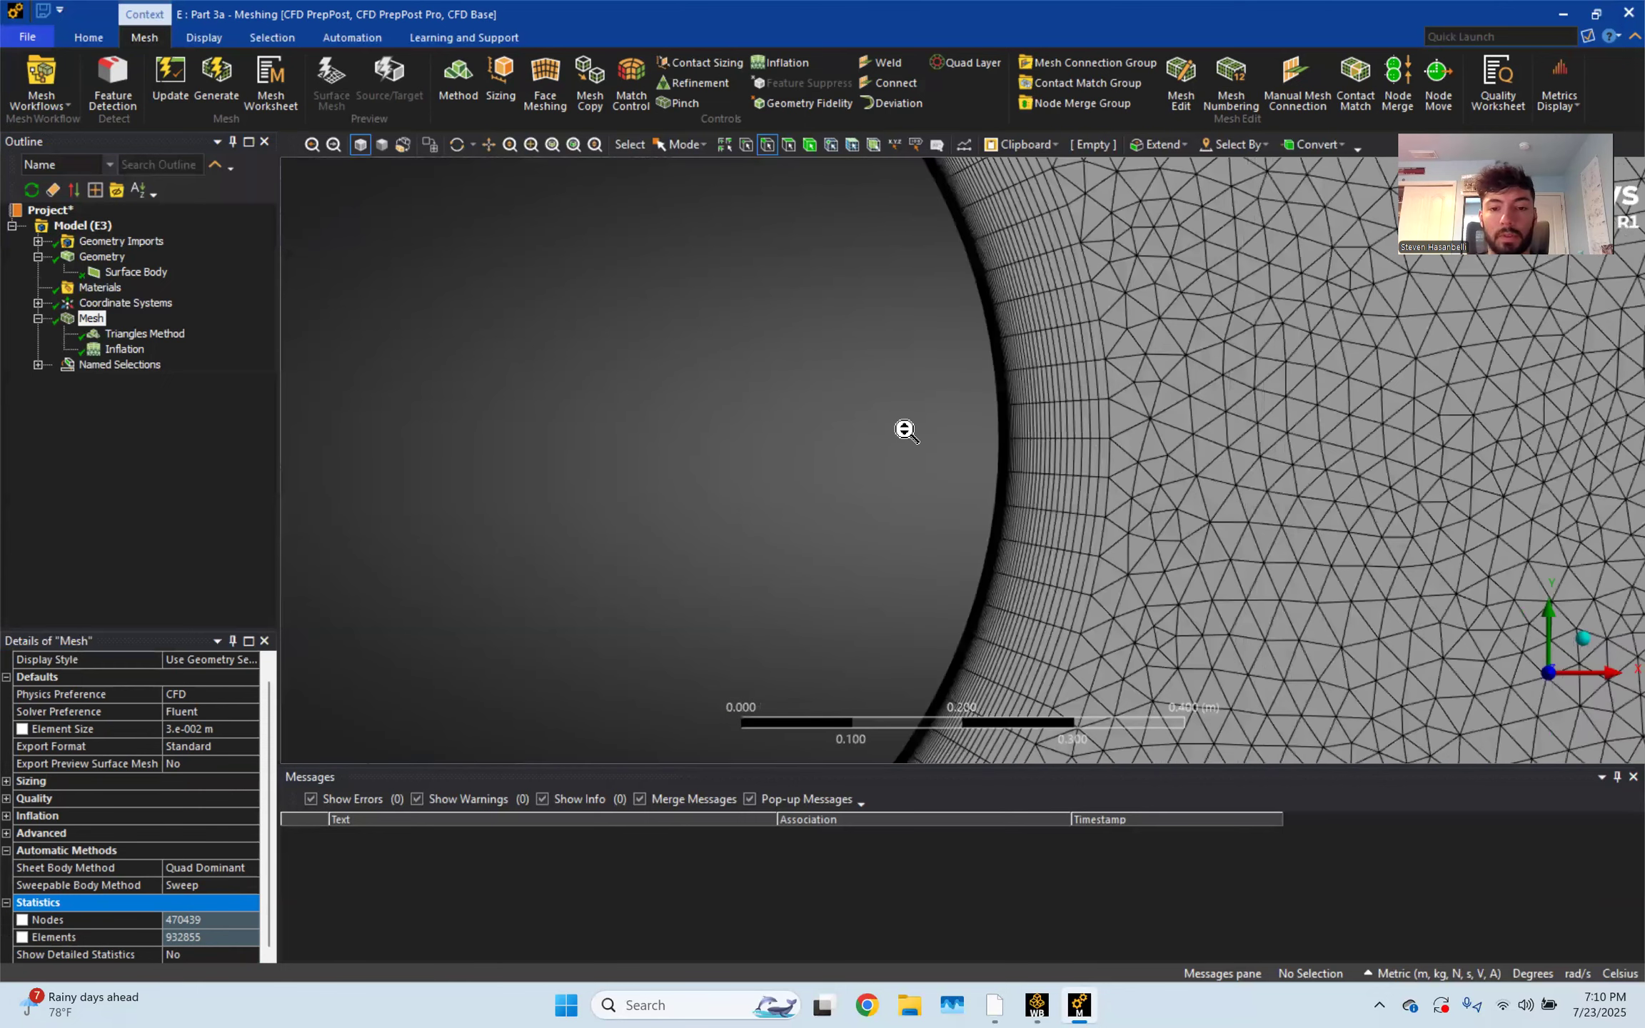
scroll(905, 430, down, 10)
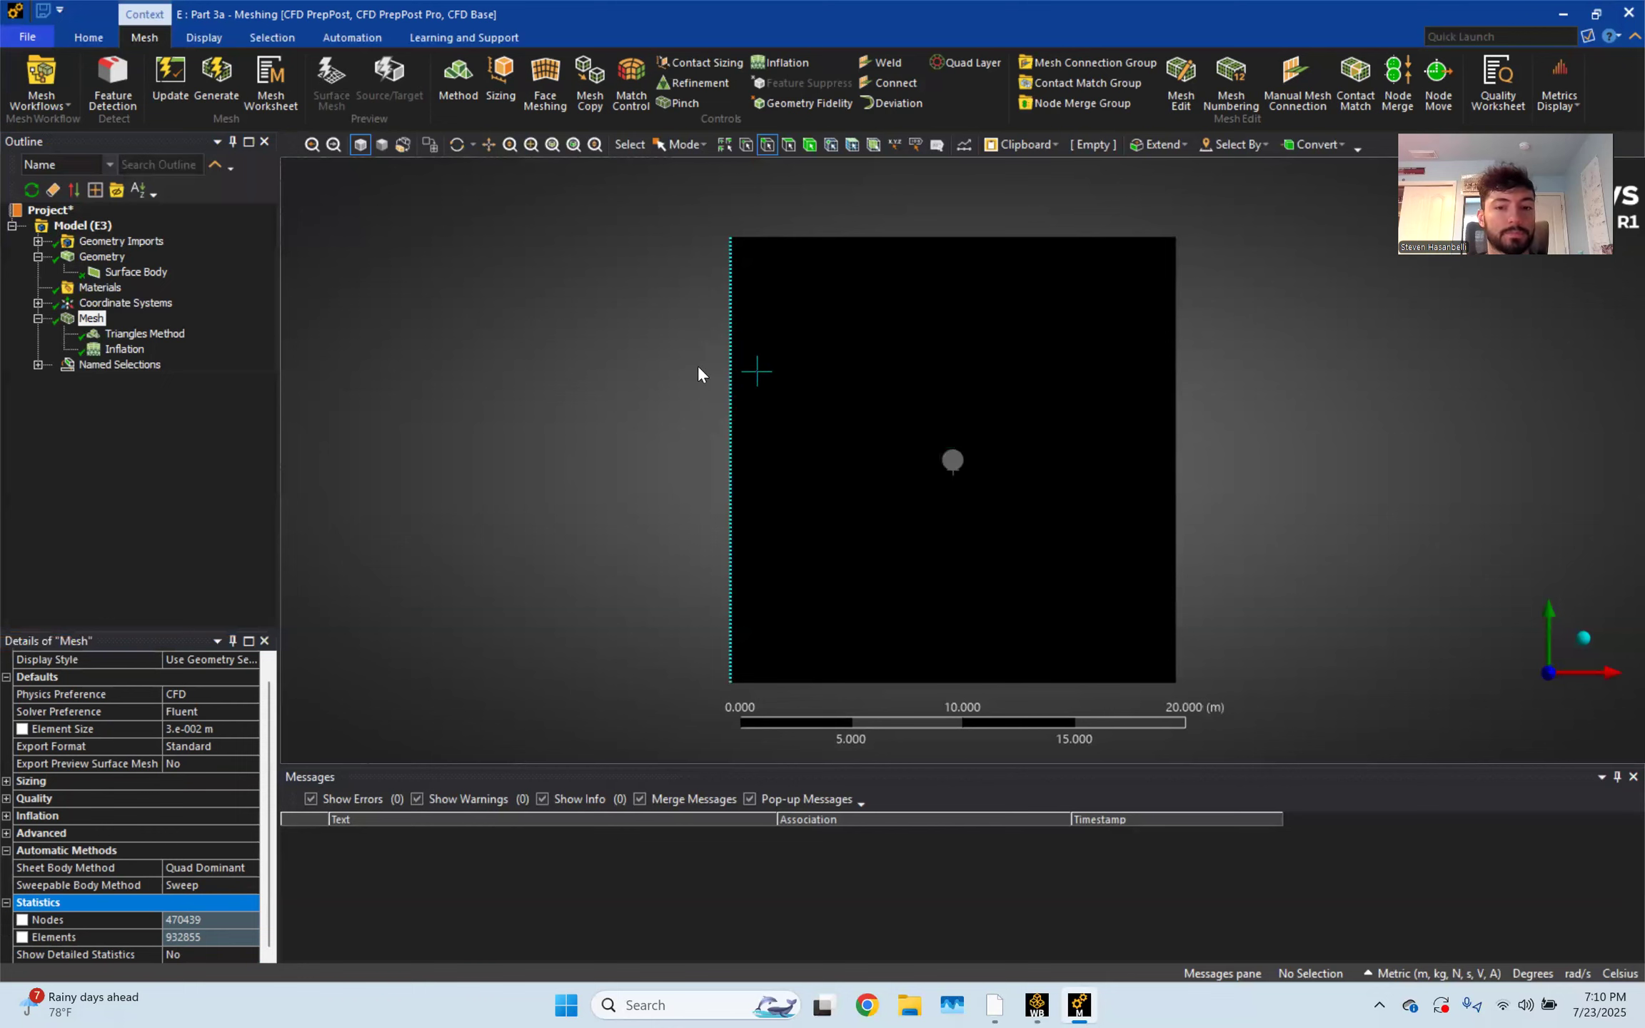
Close the meshing application and update the Mesh cell of the Part 3a system in Workbench
click(1619, 18)
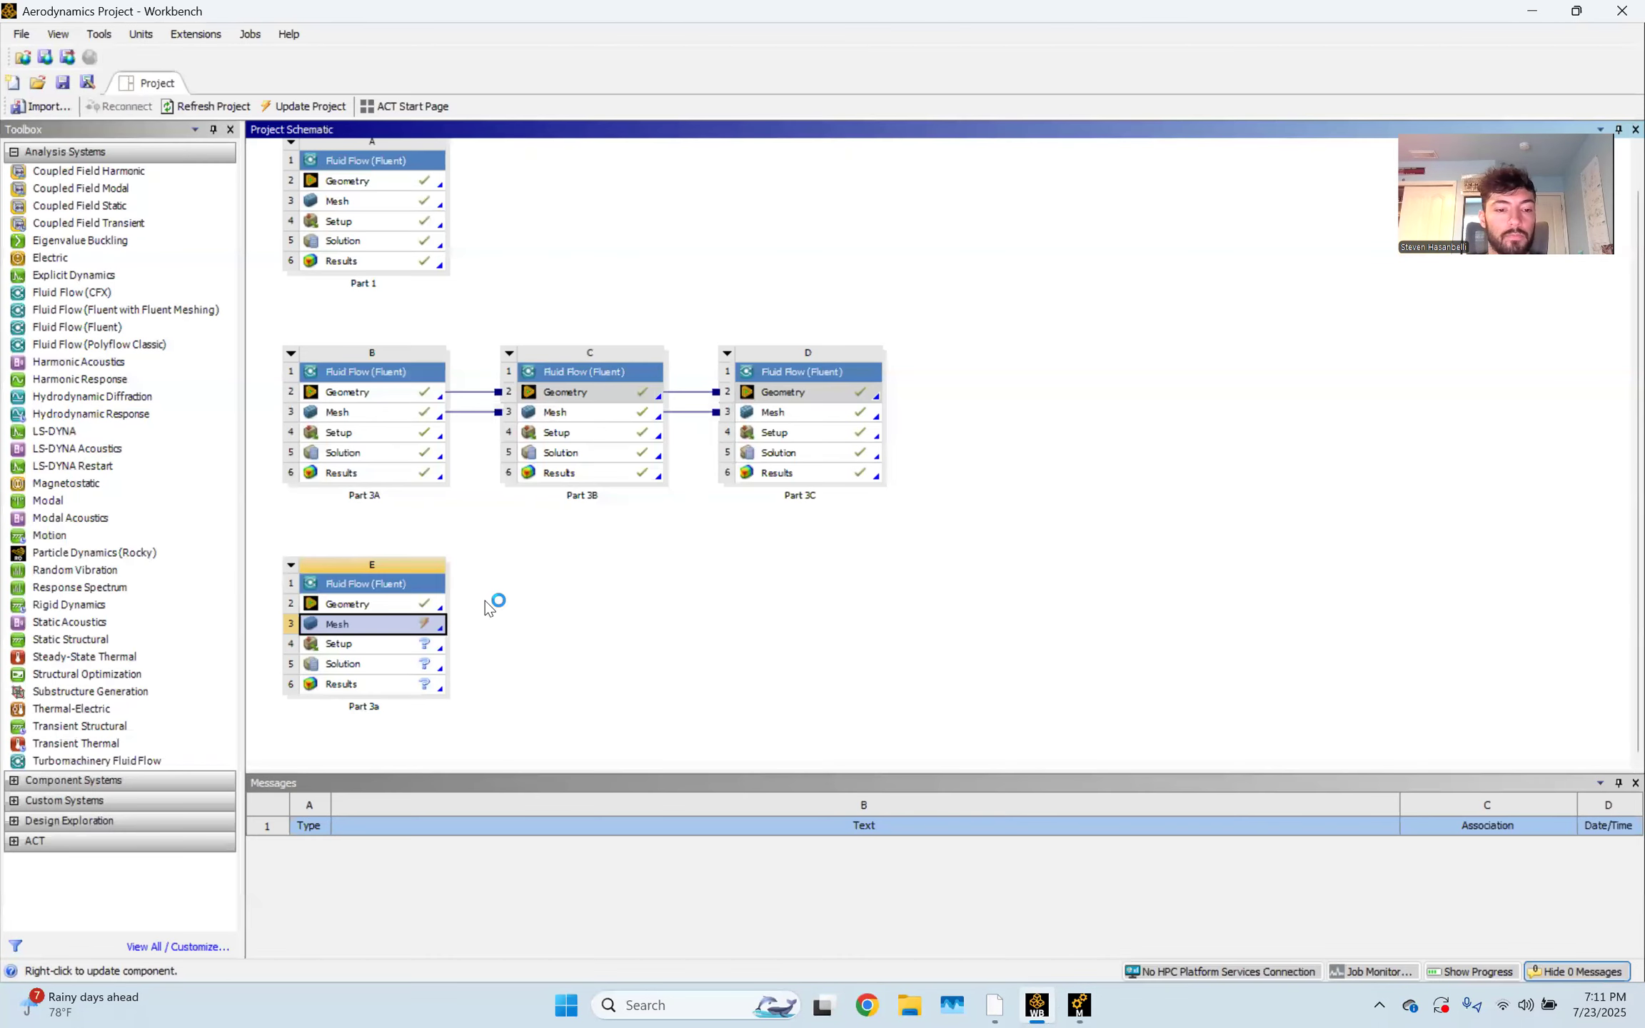
right_click(380, 630)
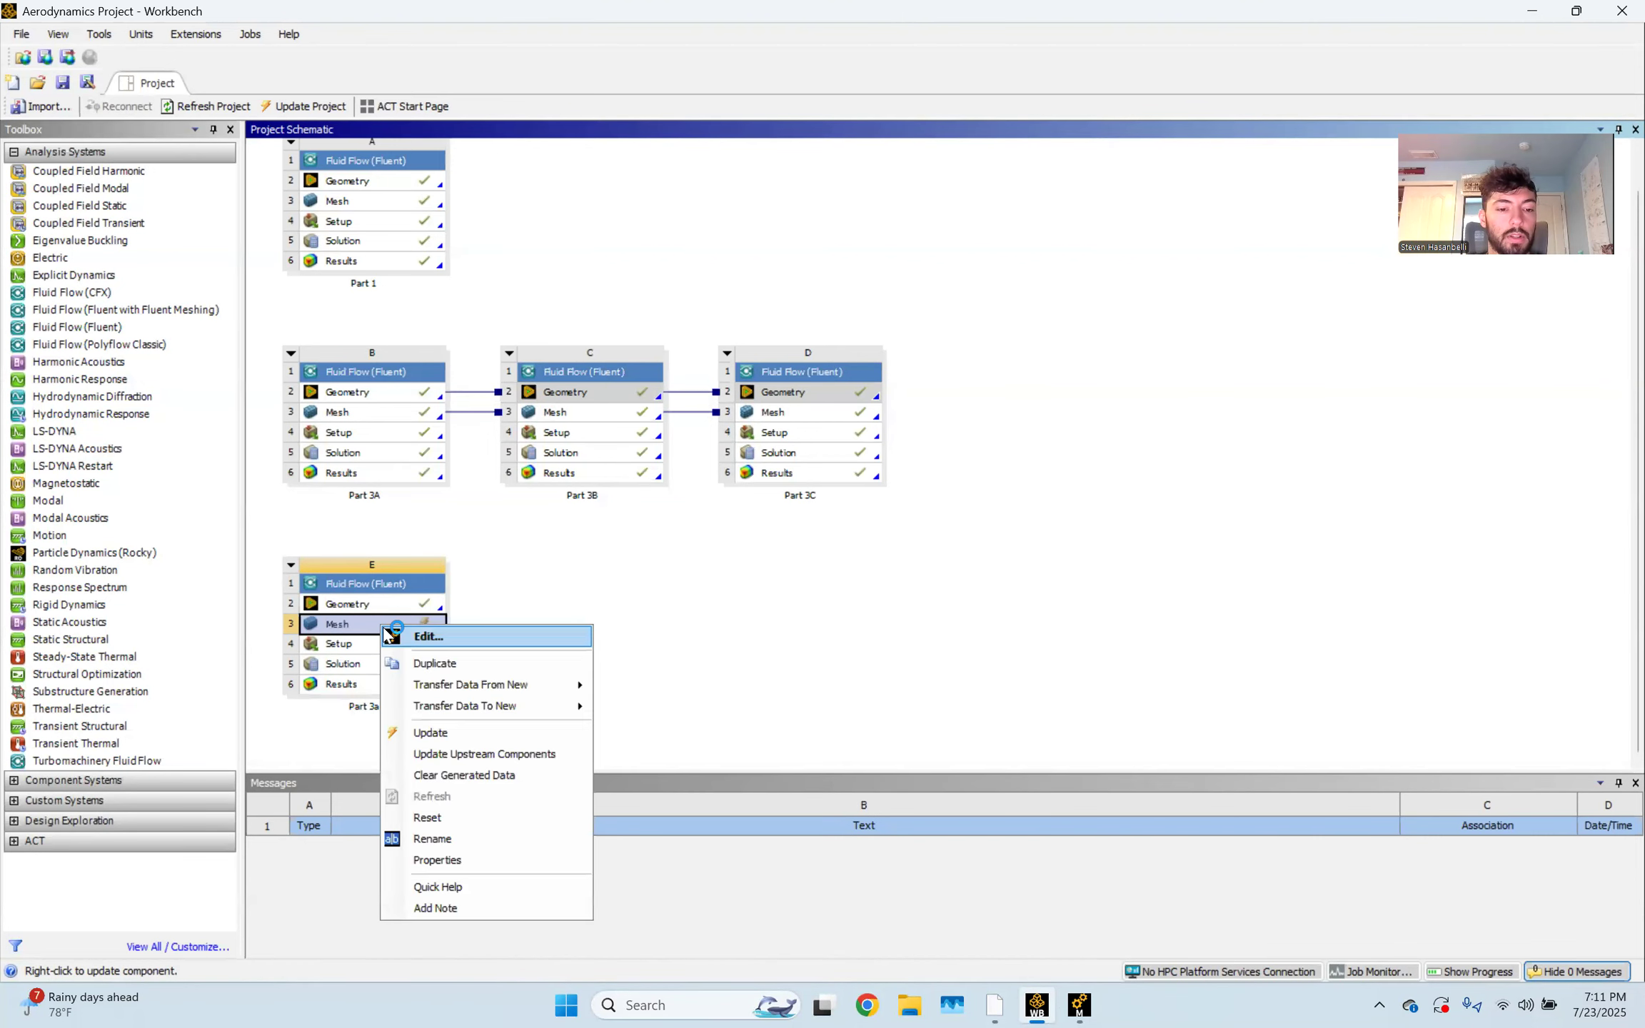
click(485, 736)
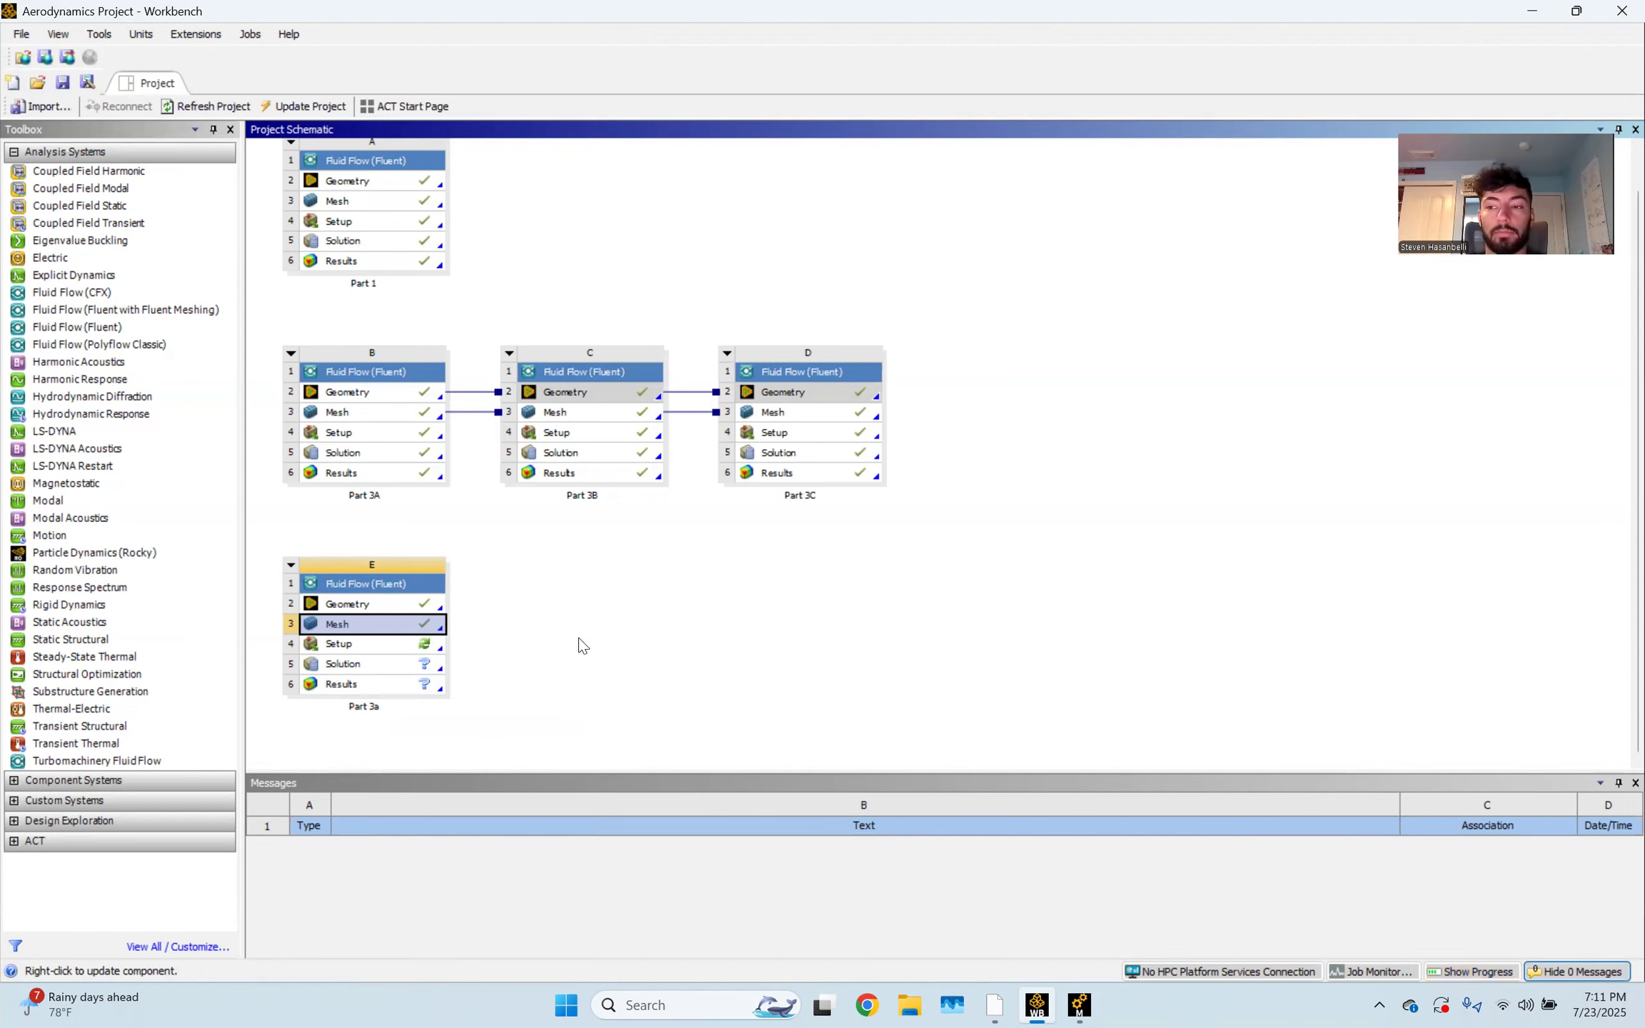
Open the Part 3a Setup and start Fluent with Double Precision and 16 solver processes
double_click(383, 645)
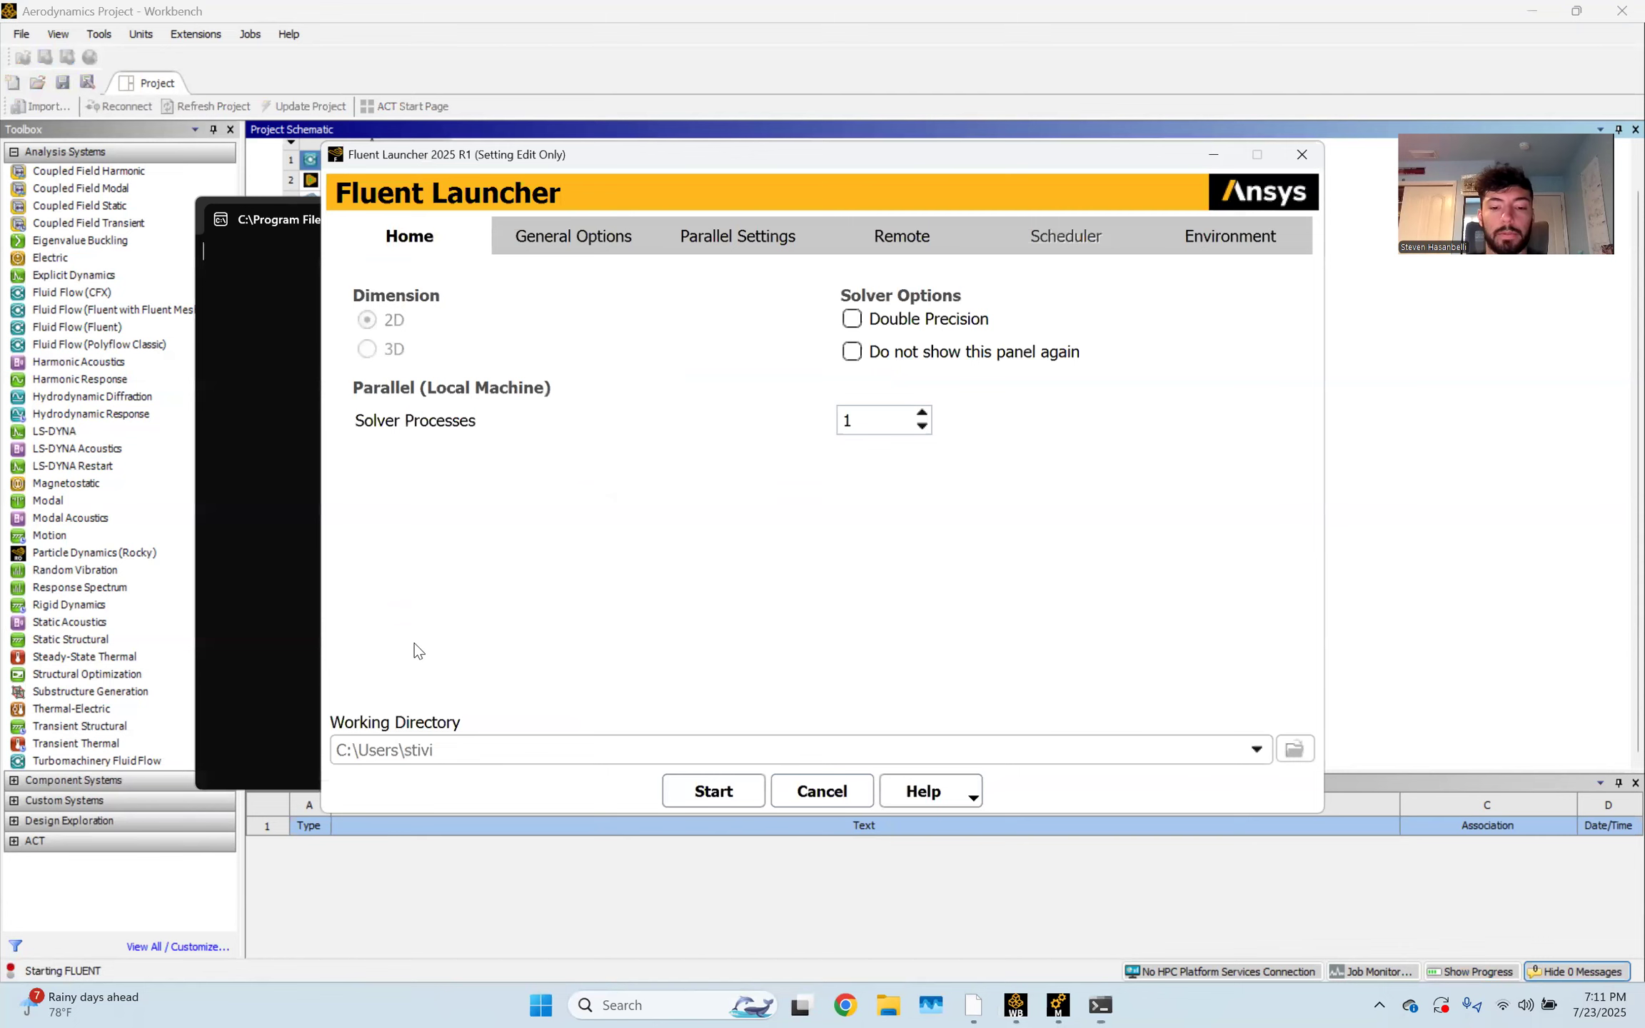
click(852, 315)
click(874, 420)
double_click(875, 420)
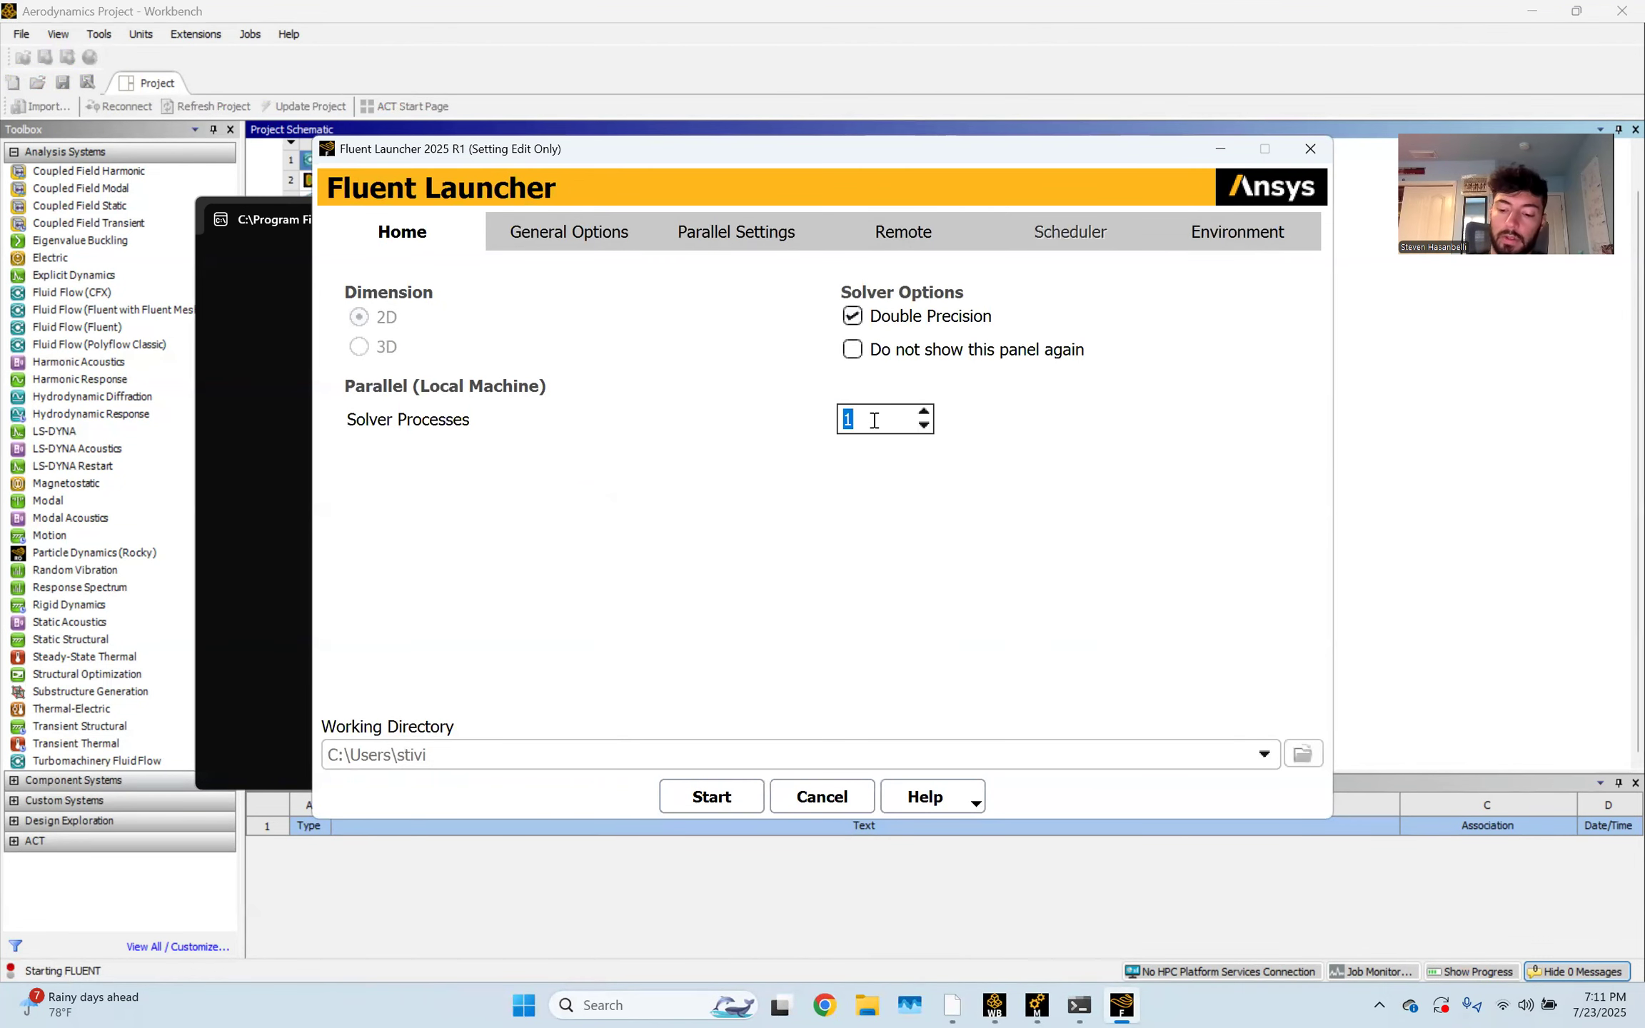
text(16)
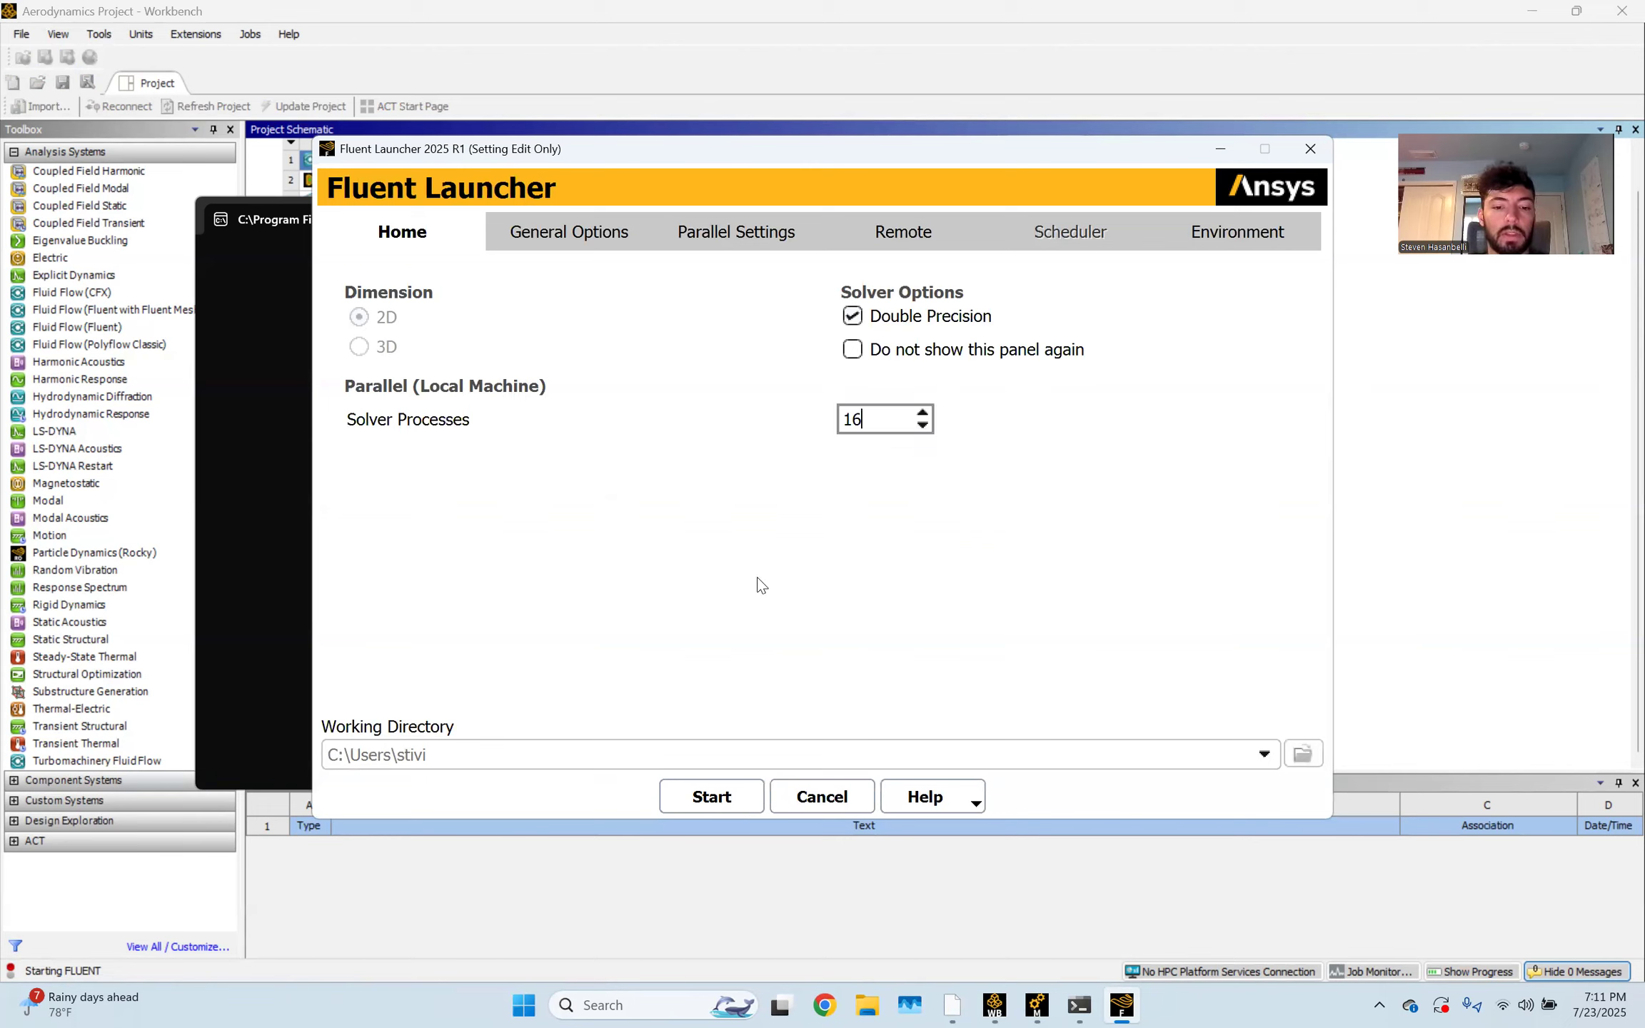
click(707, 800)
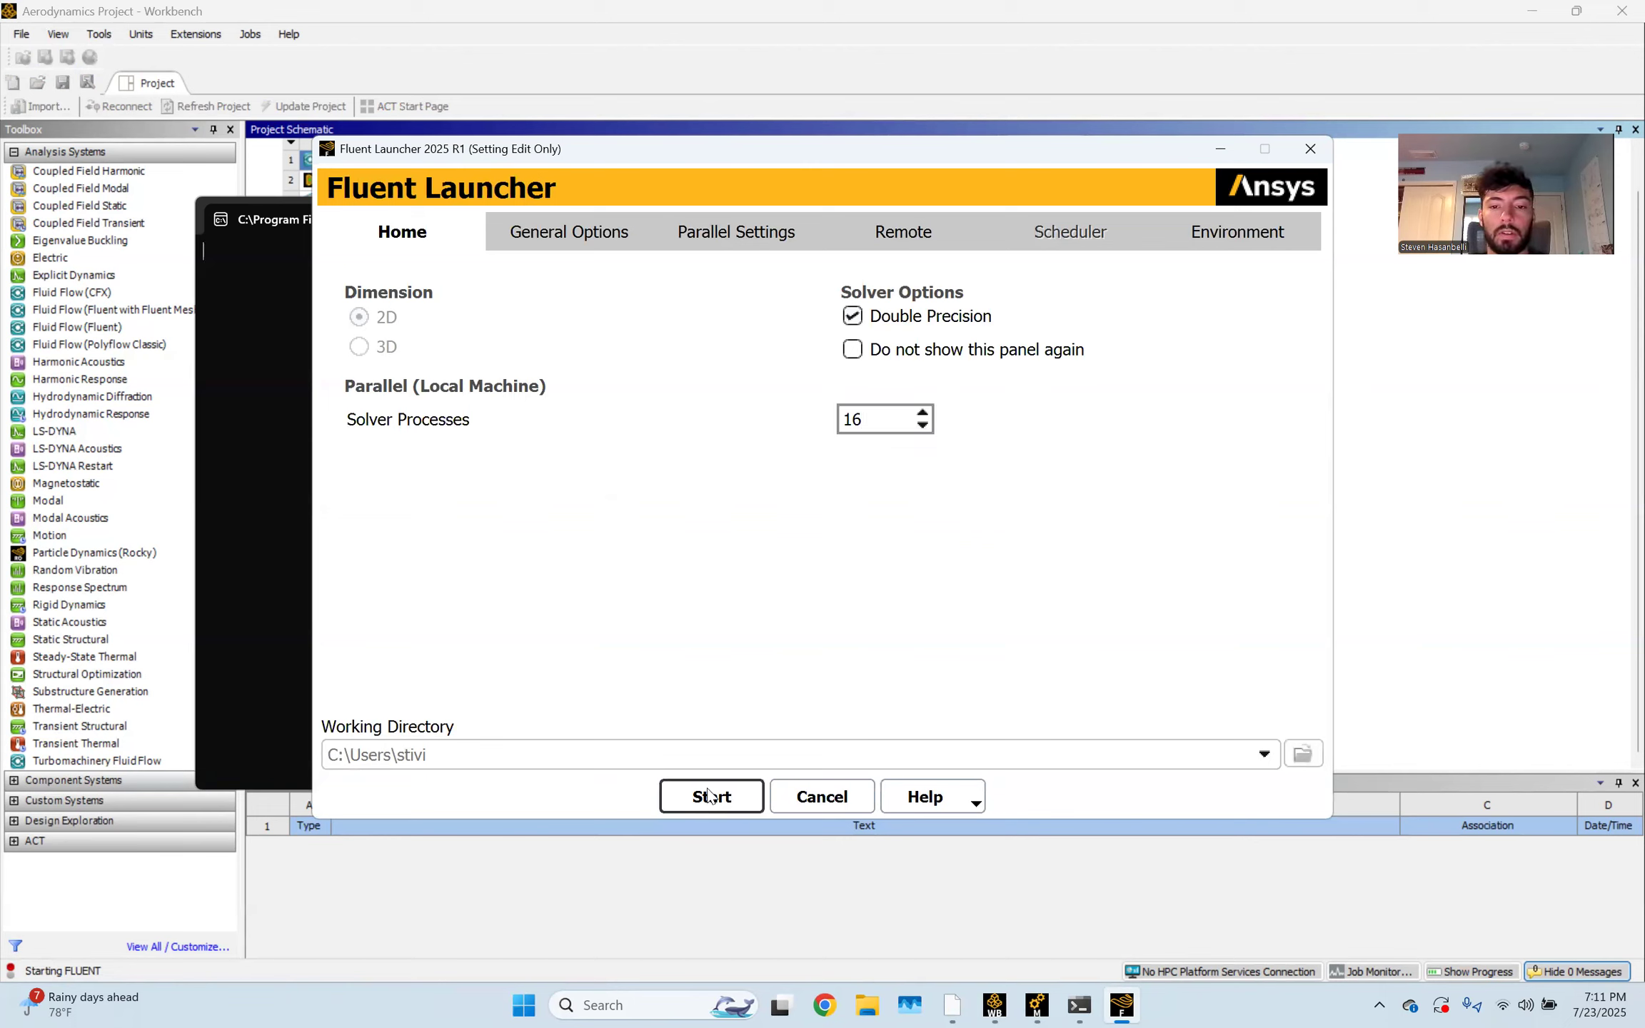
click(704, 803)
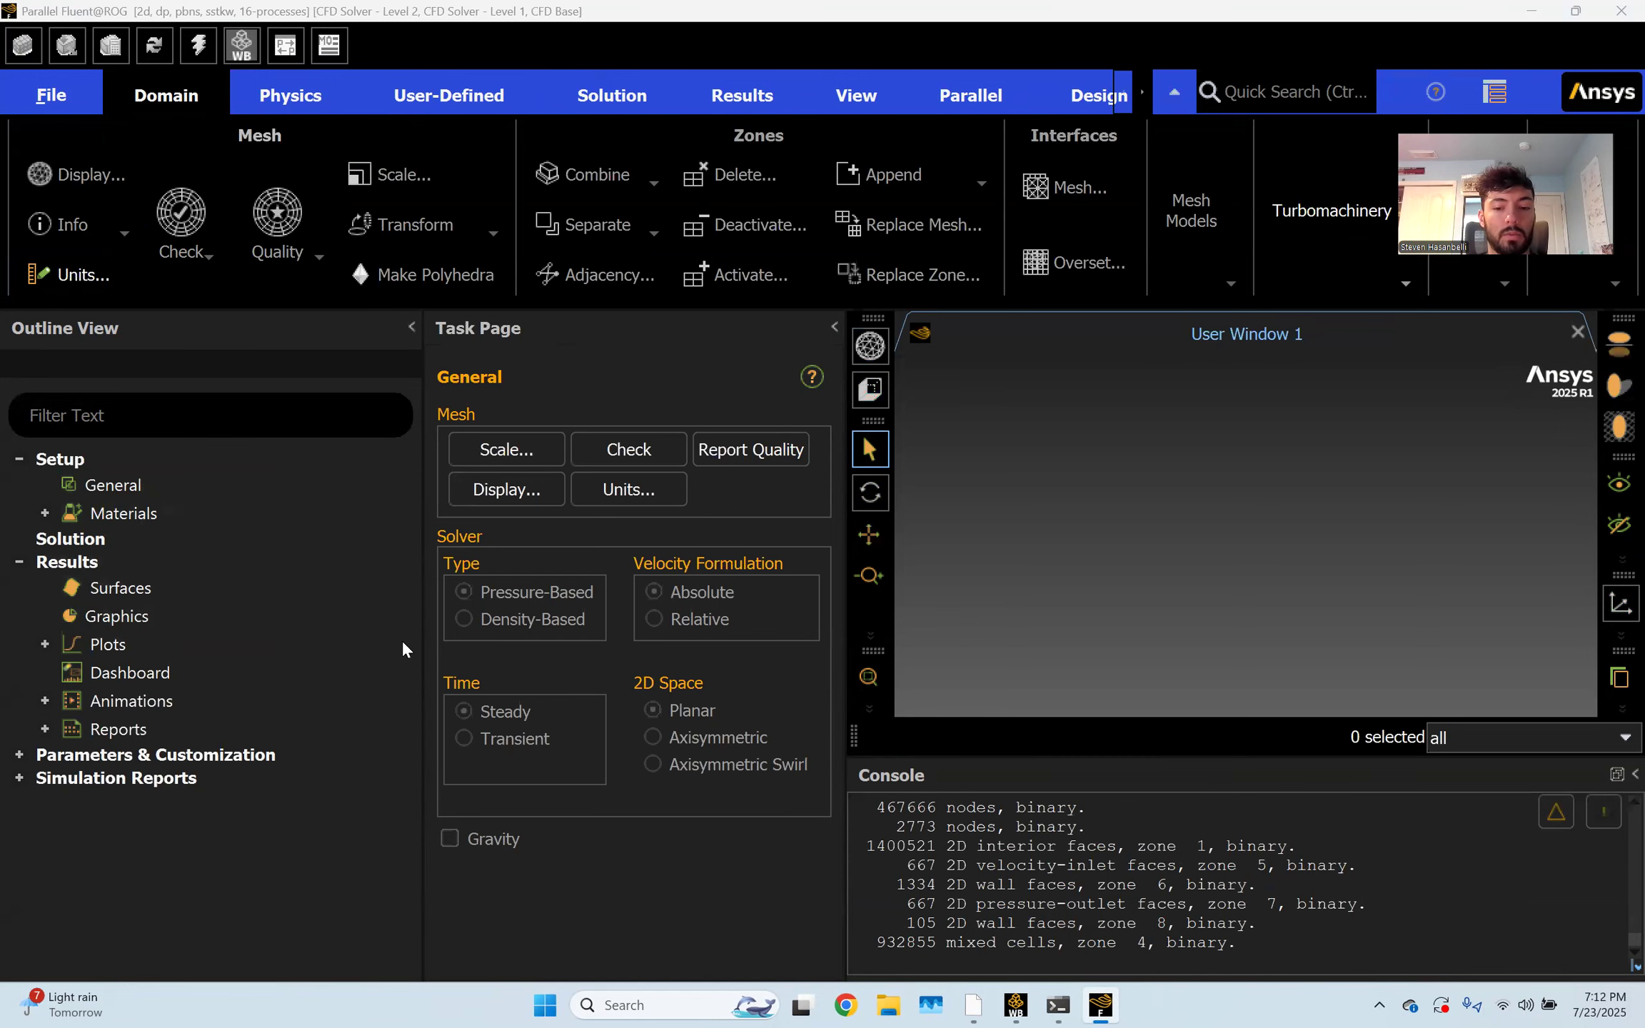
click(200, 556)
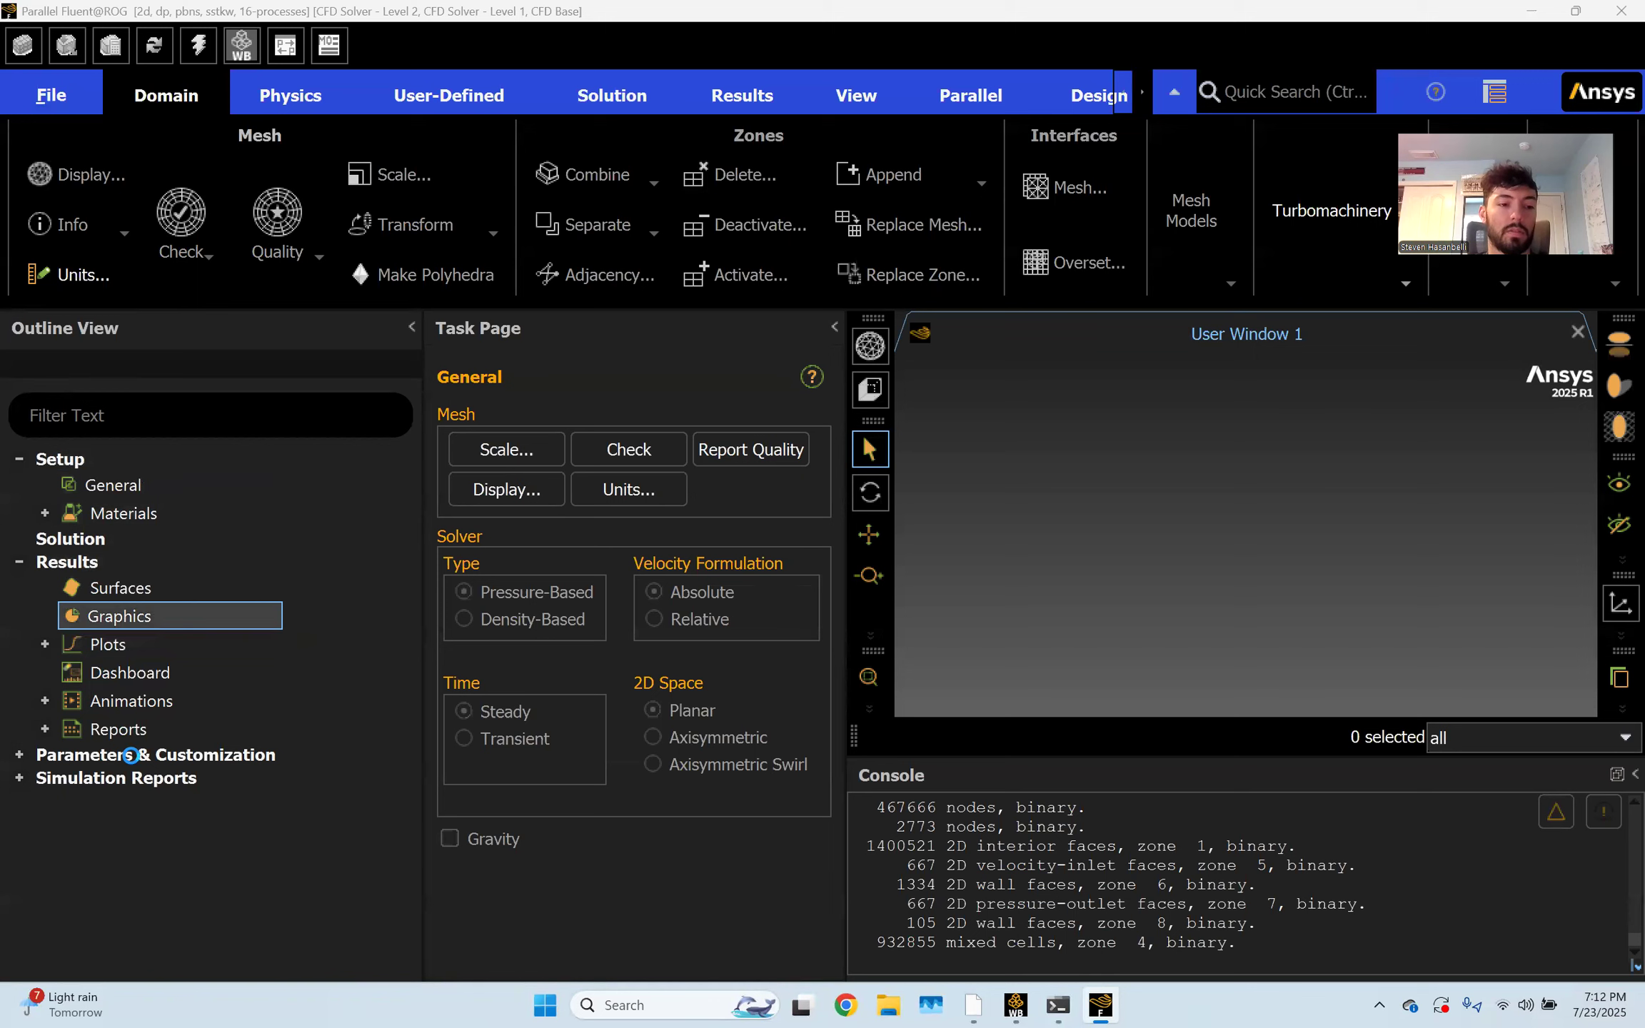
click(151, 538)
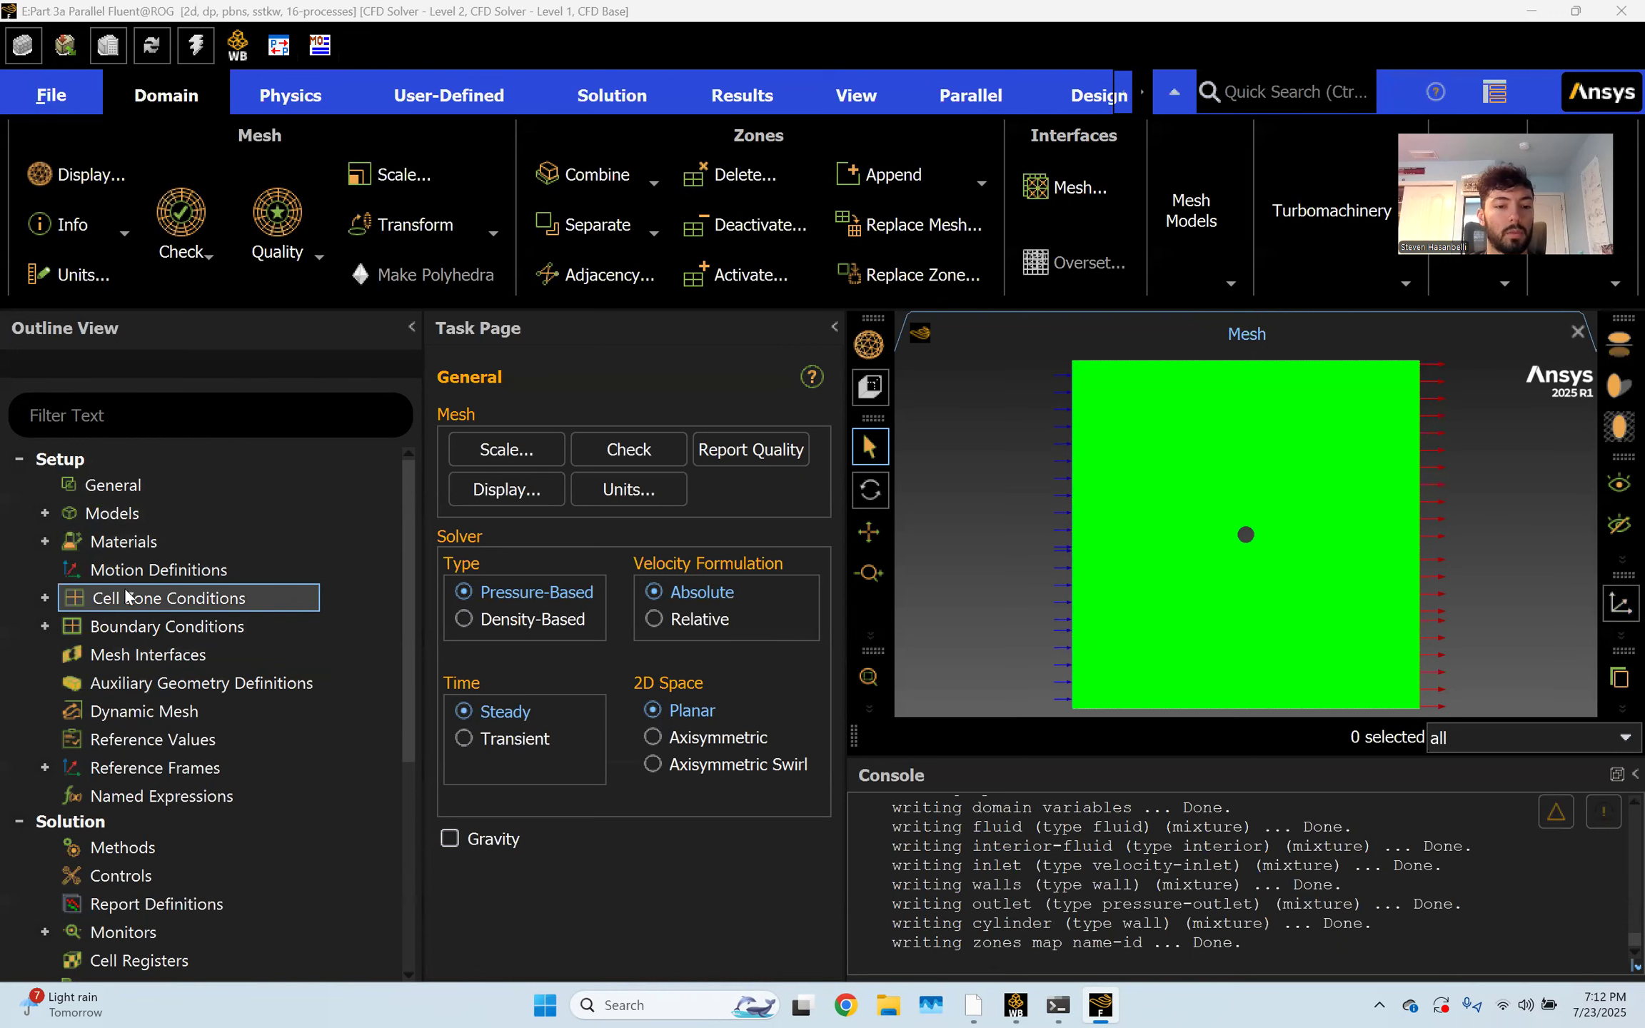
Change the viscous model to Inviscid
click(45, 513)
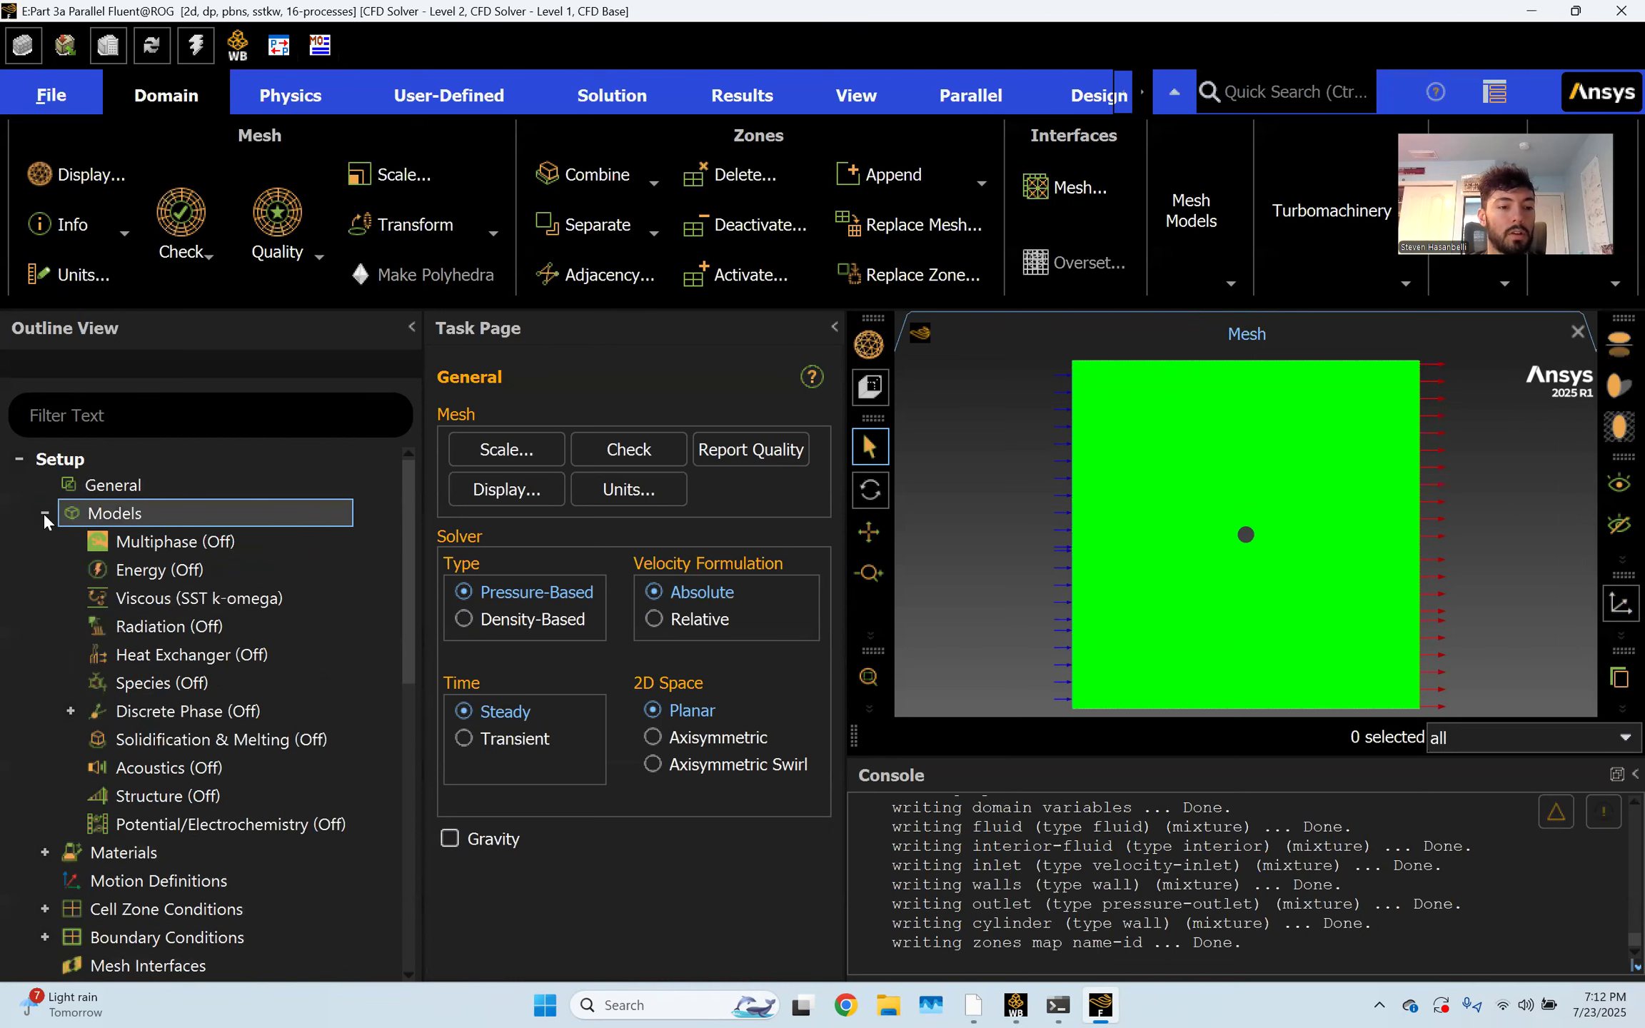
click(271, 575)
click(240, 599)
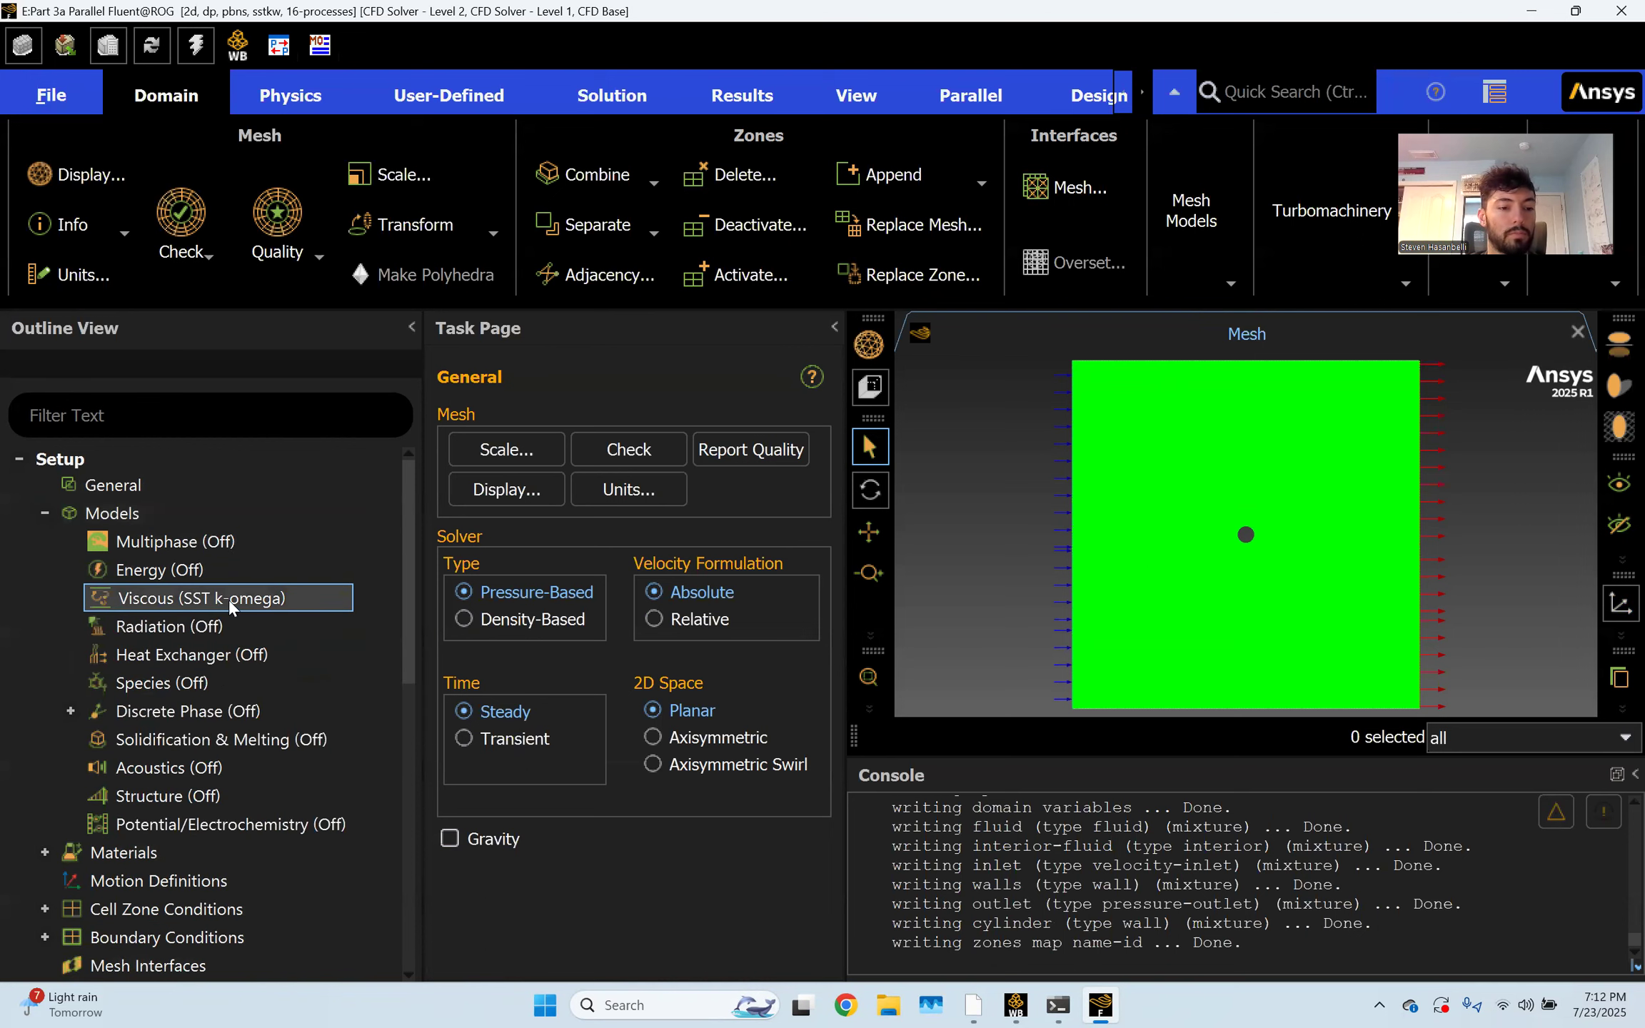
double_click(228, 601)
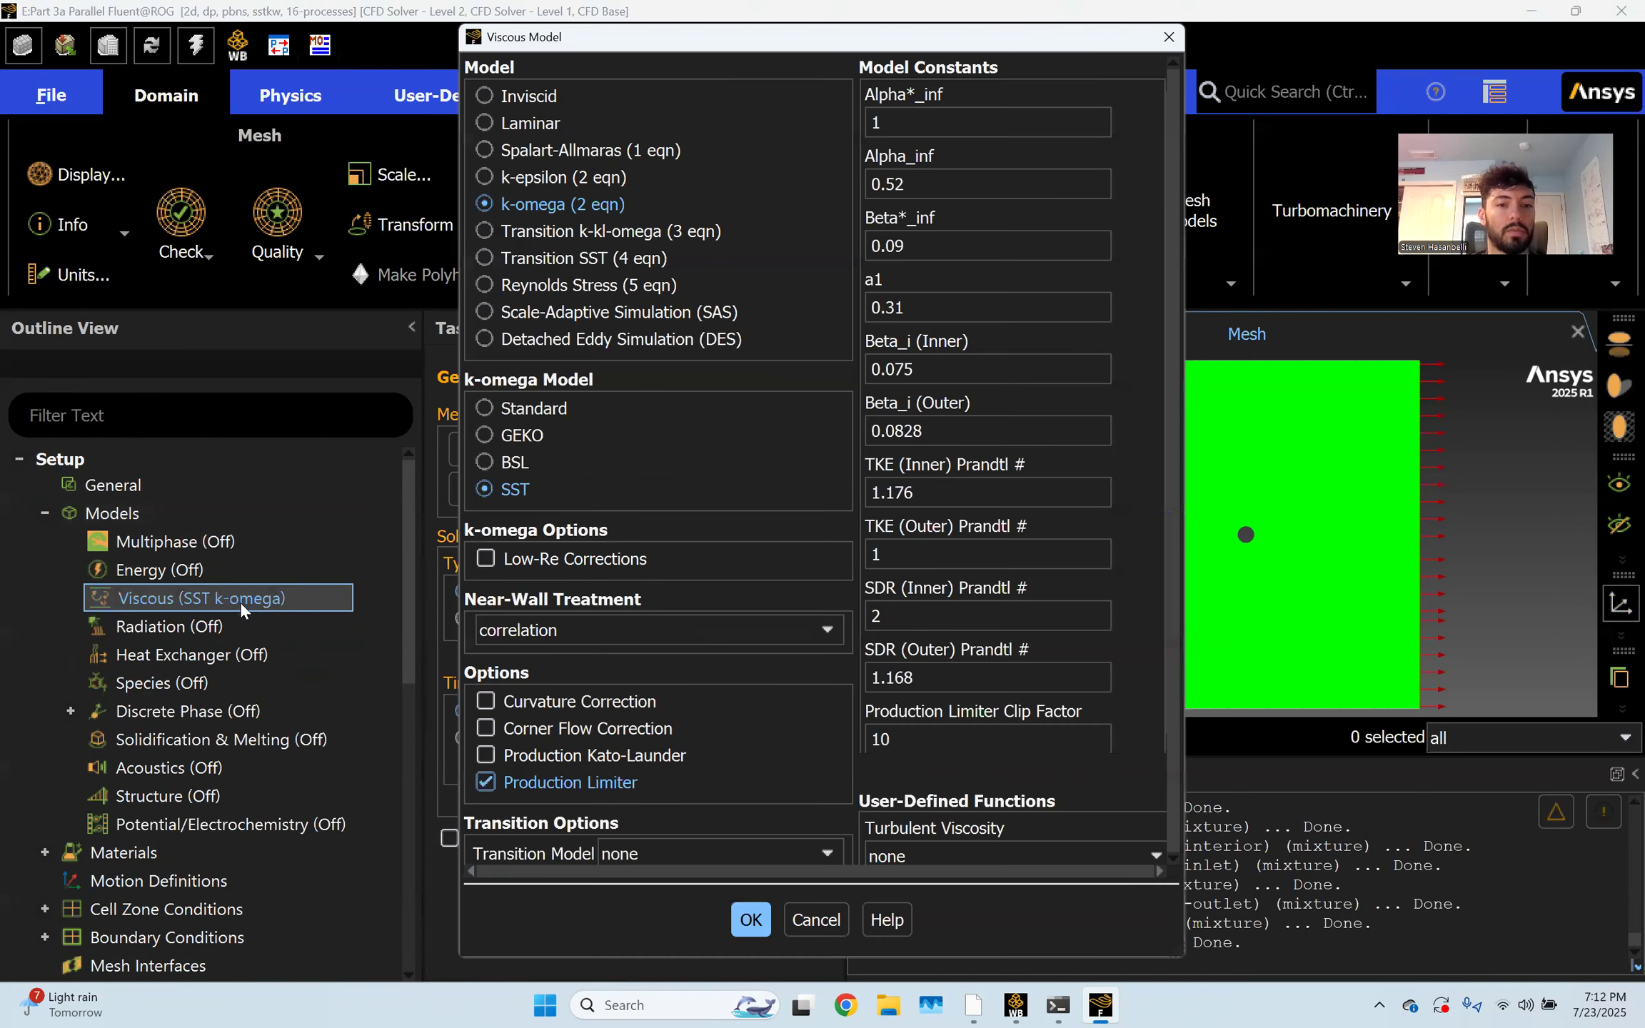
click(532, 96)
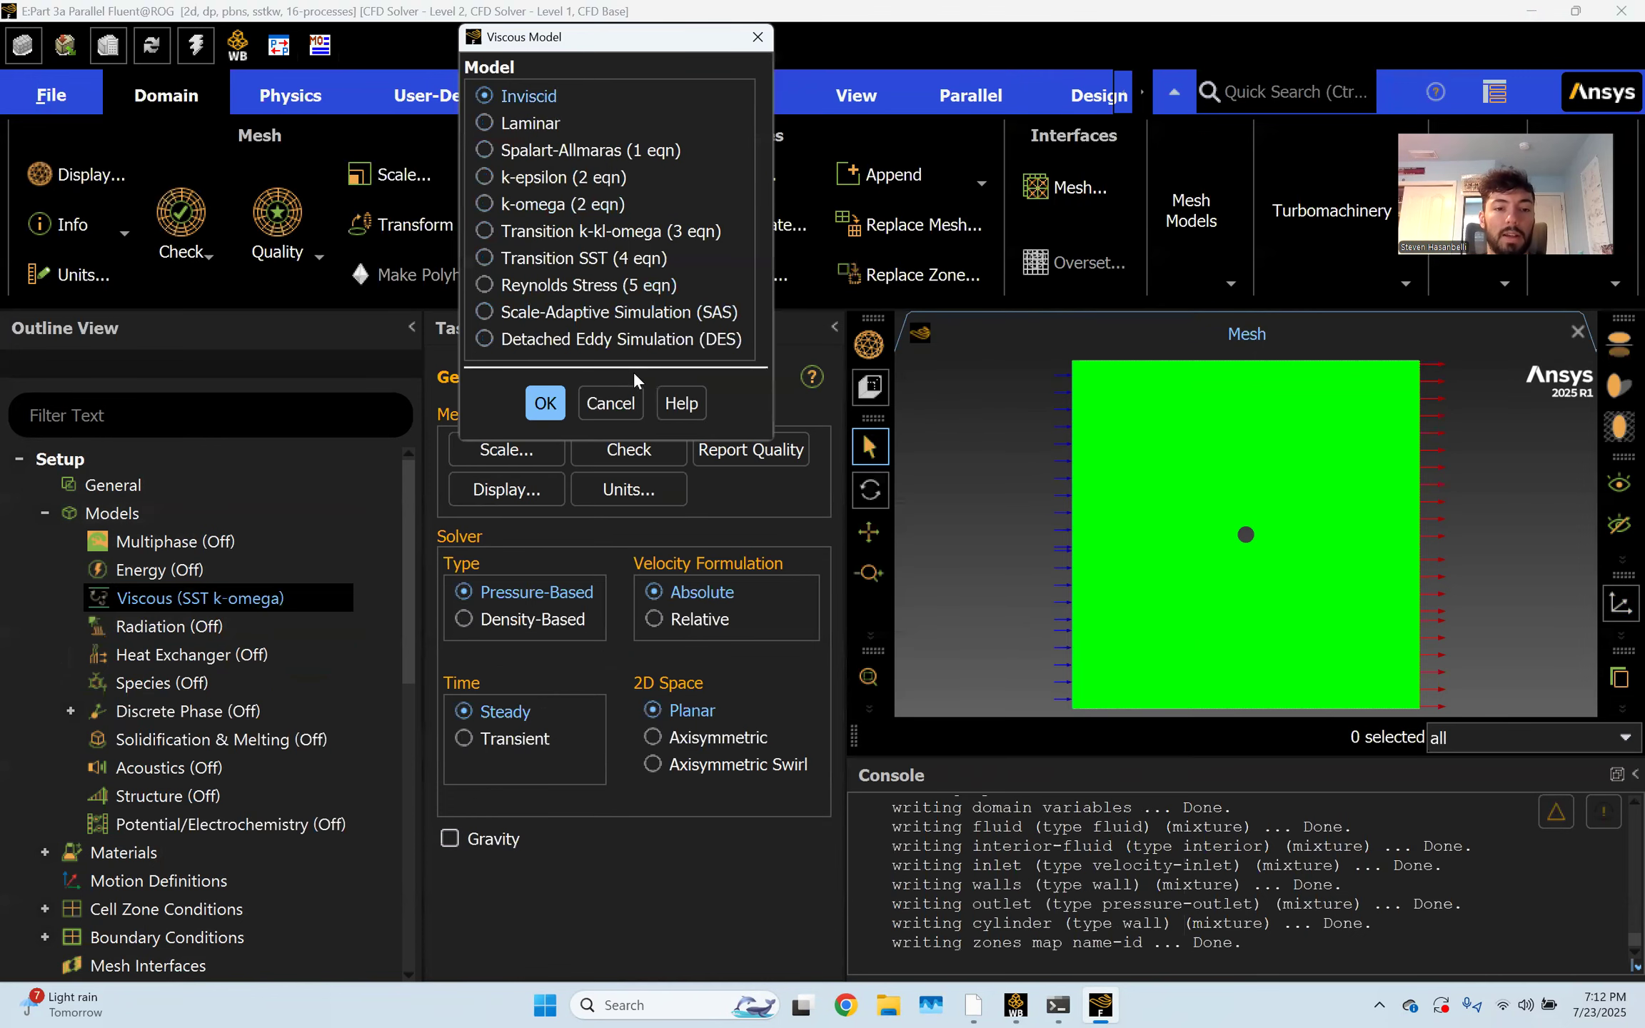
click(545, 403)
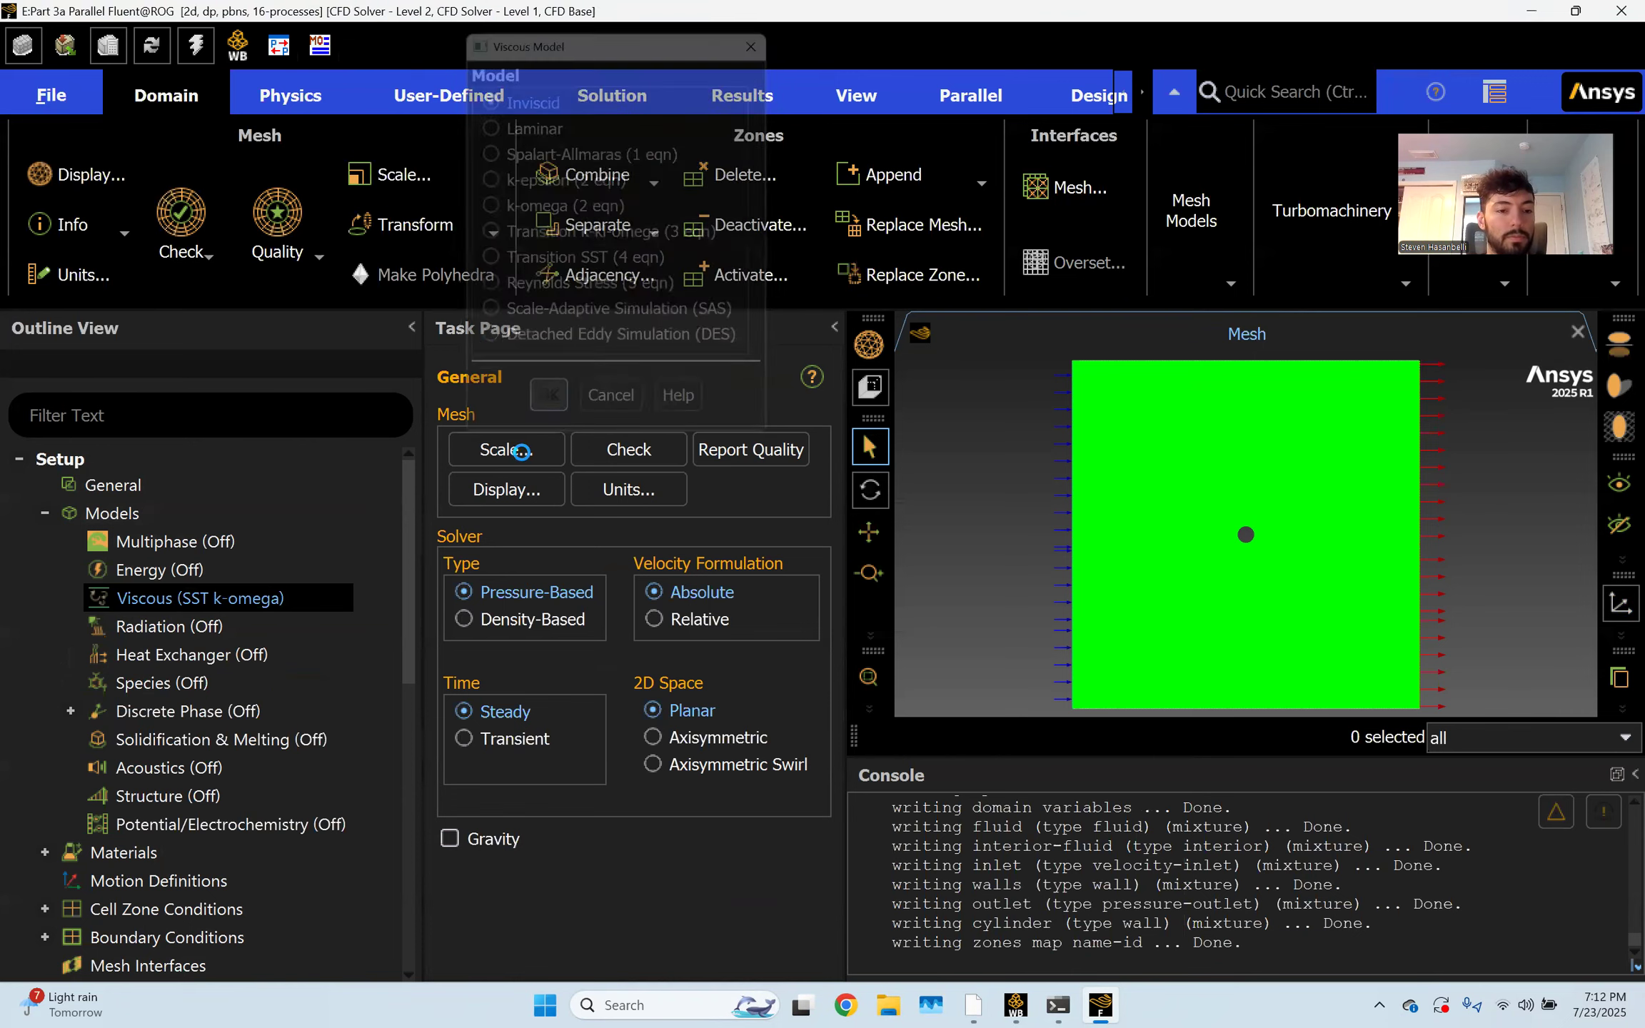
click(45, 514)
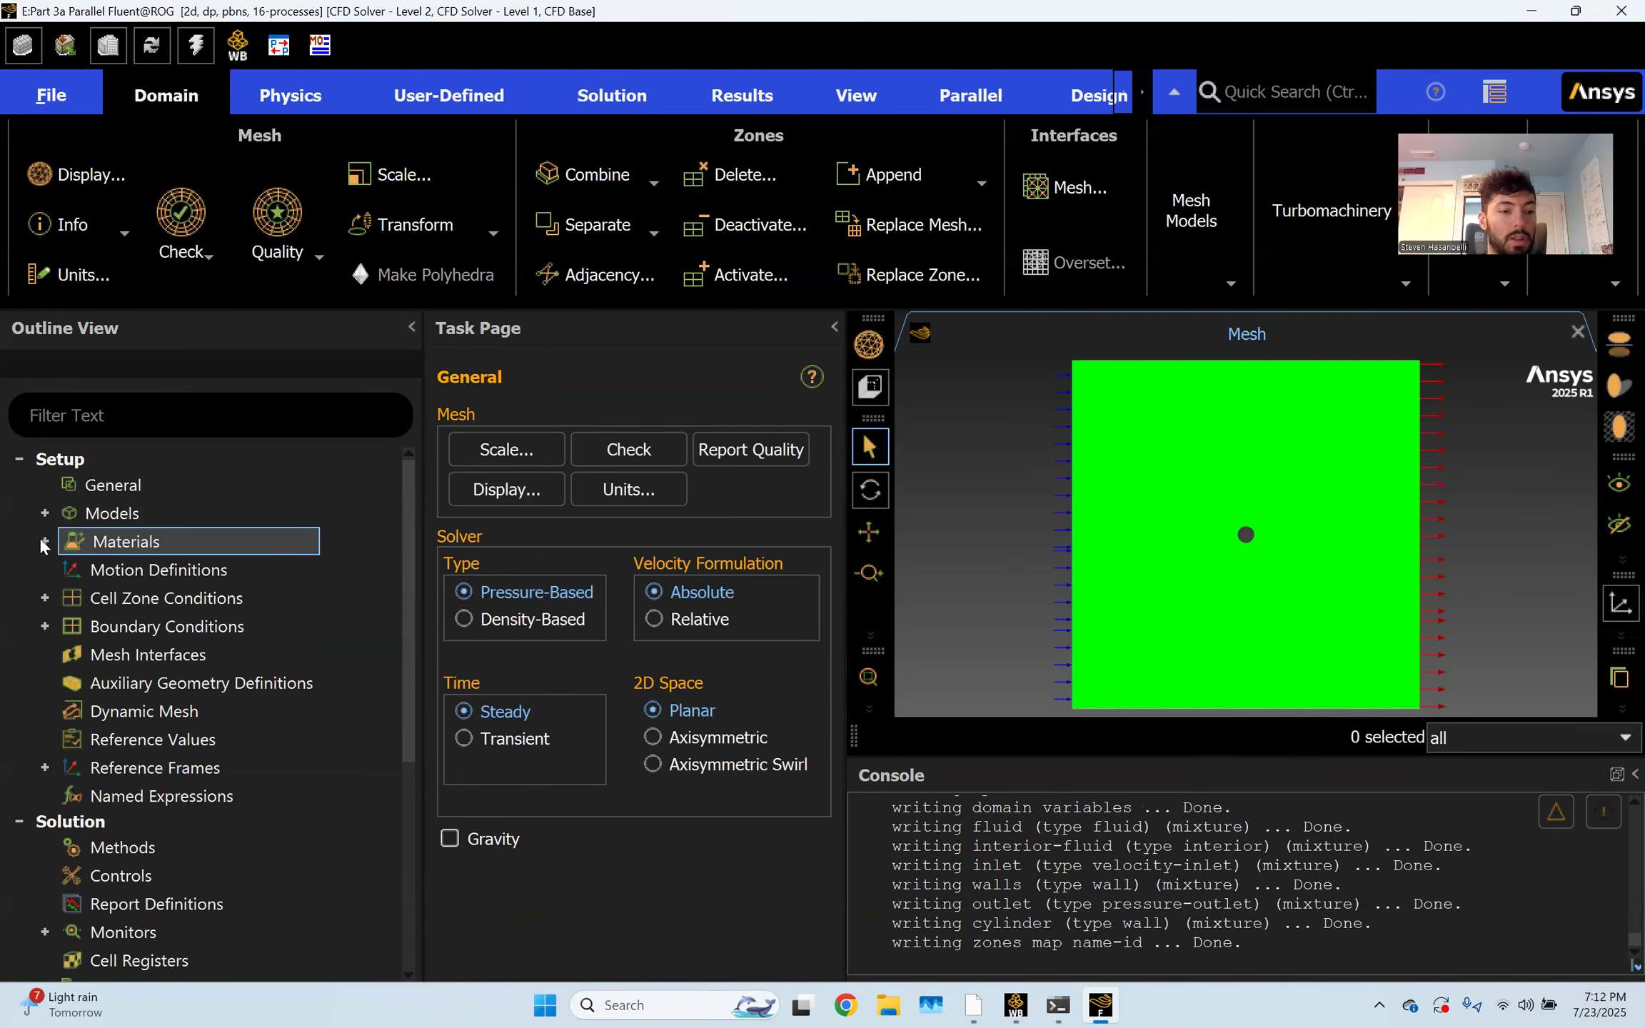
Check the density definition of the fluid material air, leaving its properties as they are
click(41, 542)
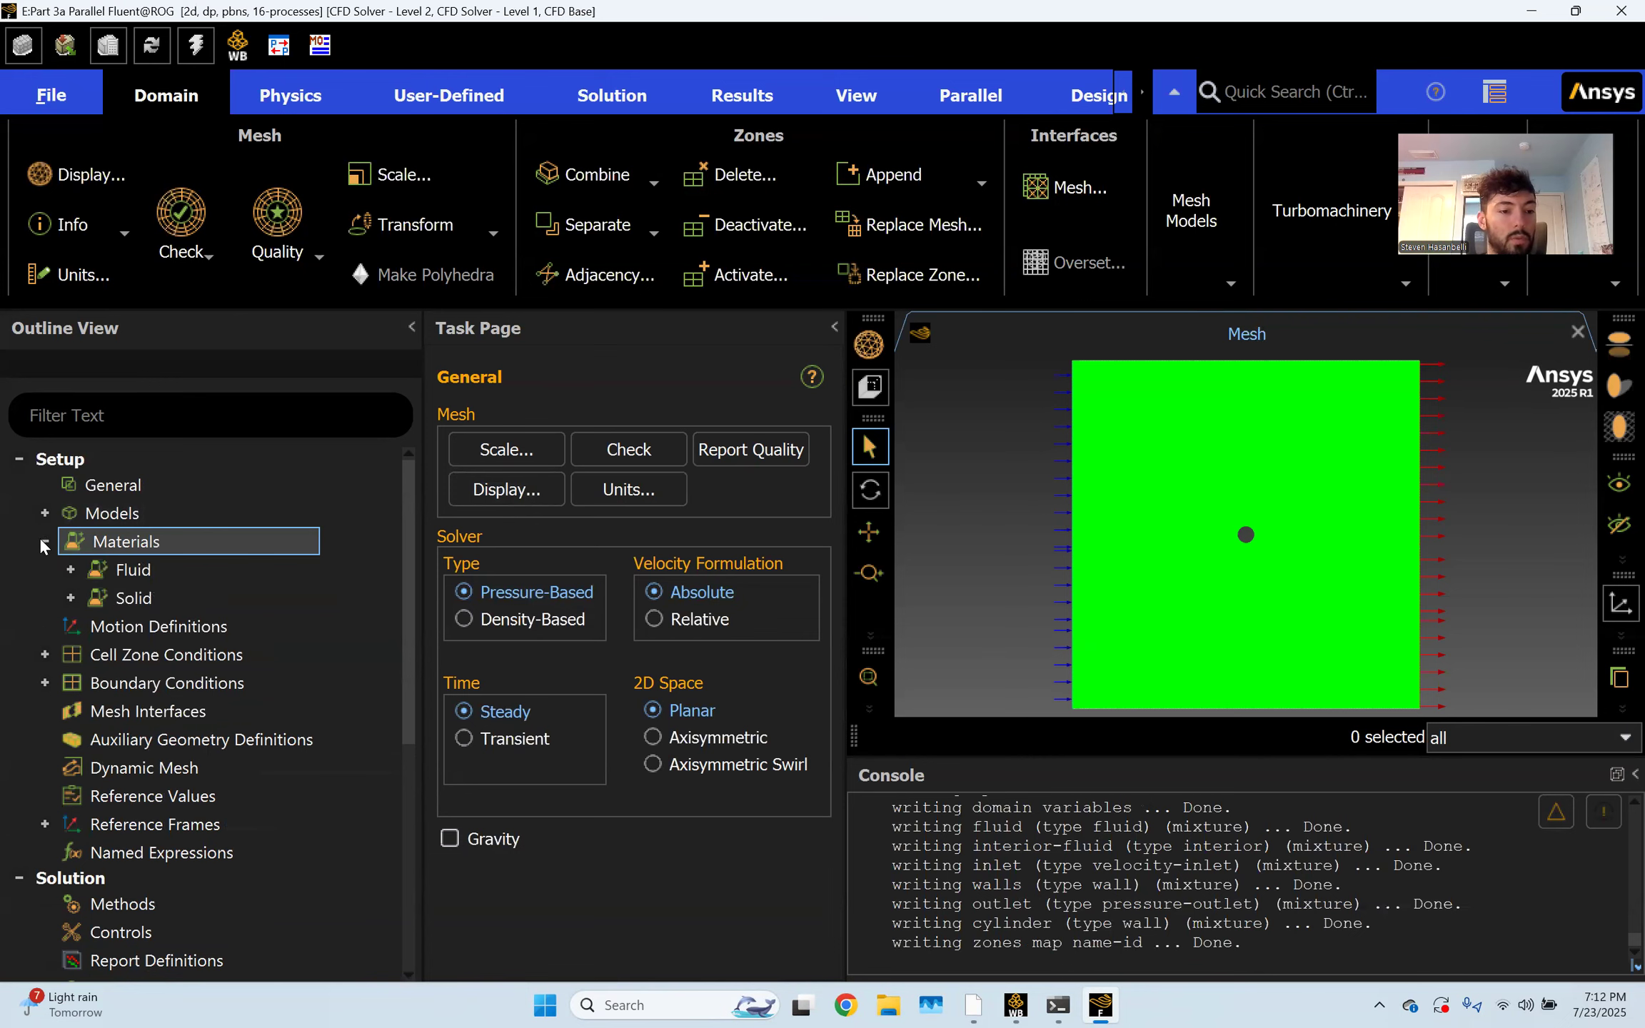
click(71, 569)
double_click(153, 601)
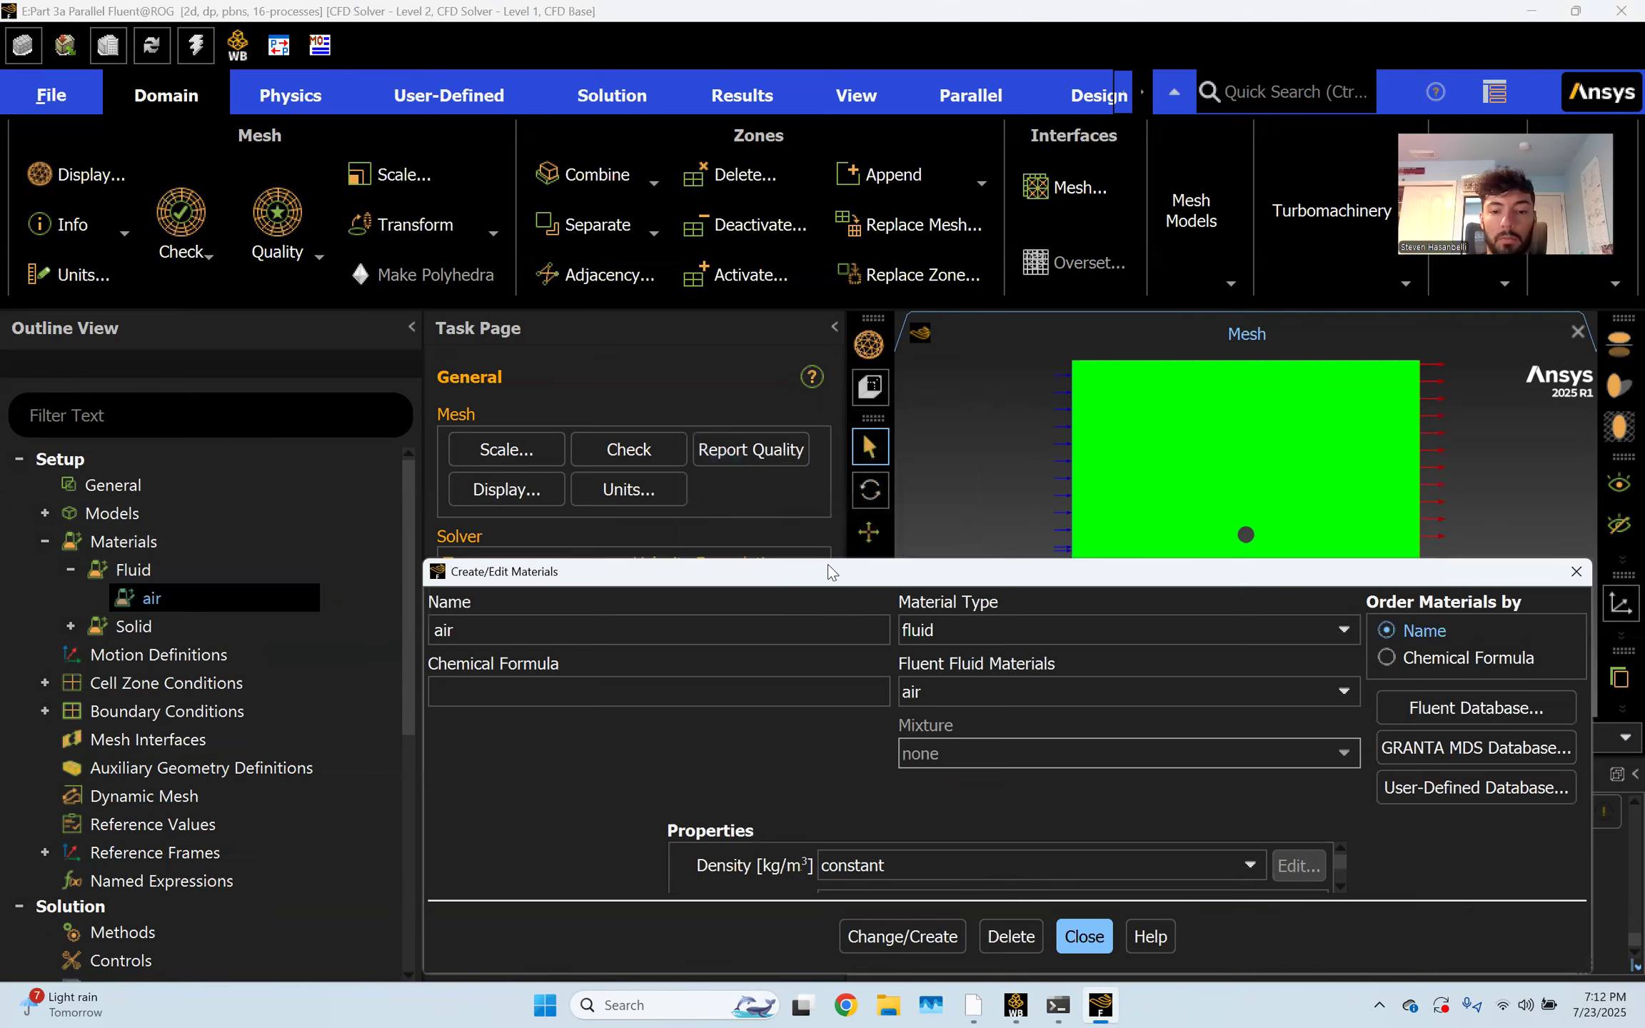
drag(828, 571, 763, 325)
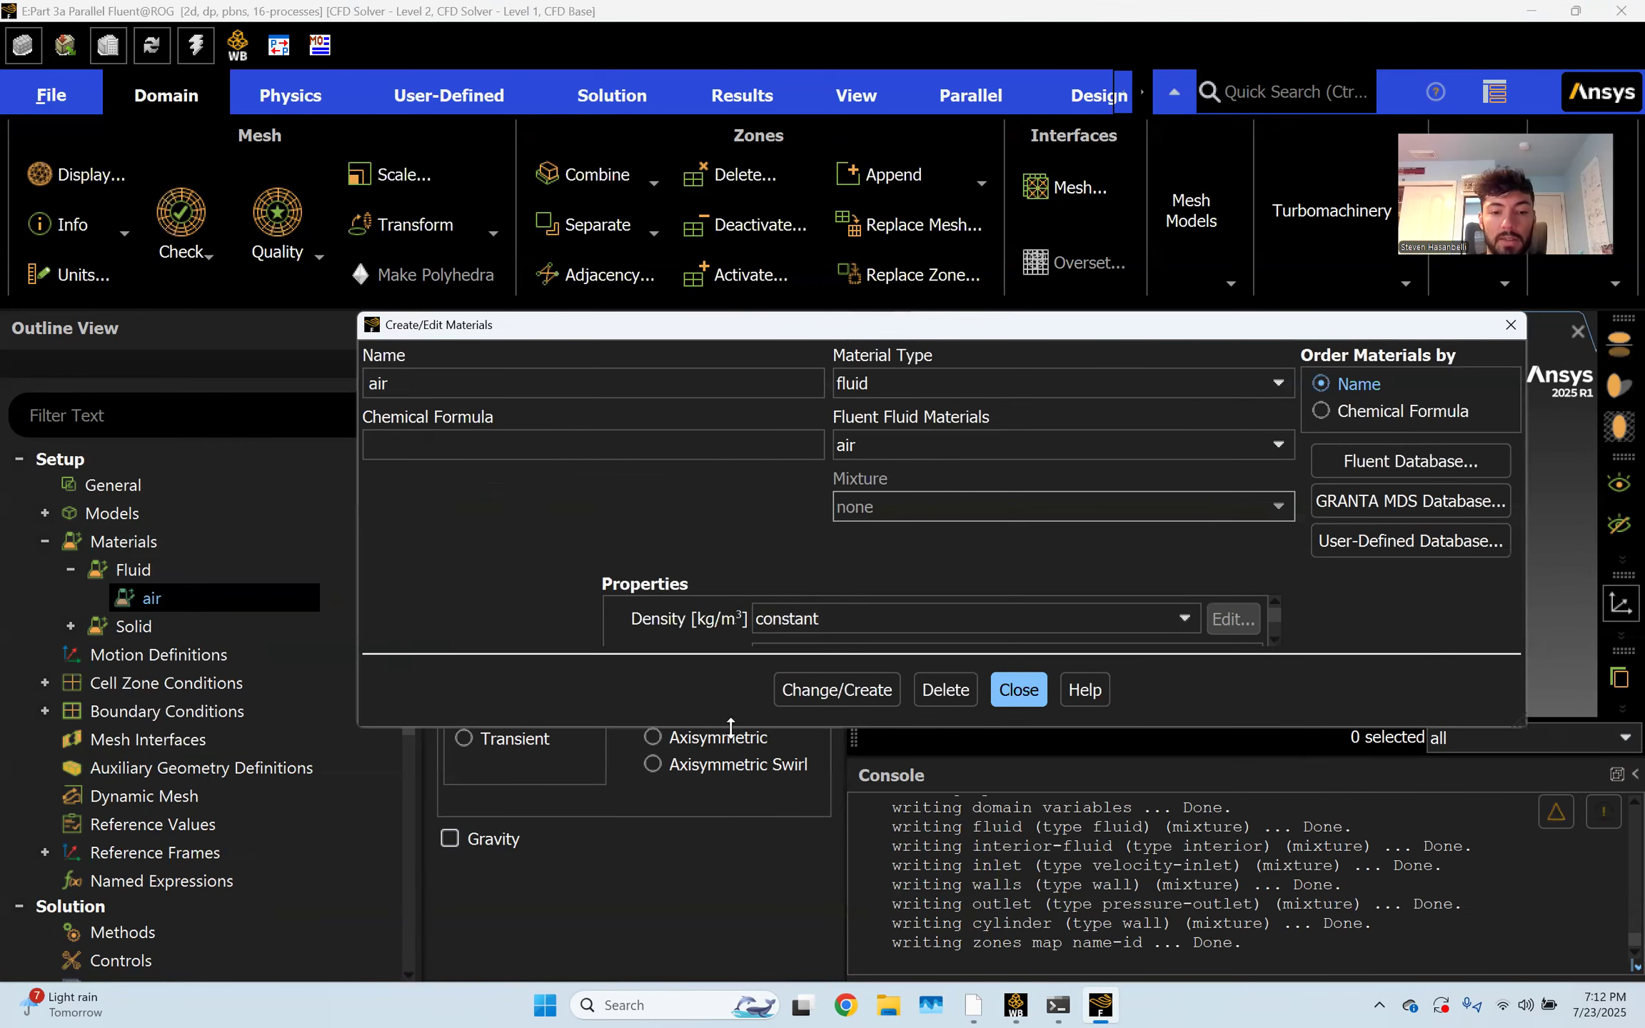
drag(731, 725, 732, 836)
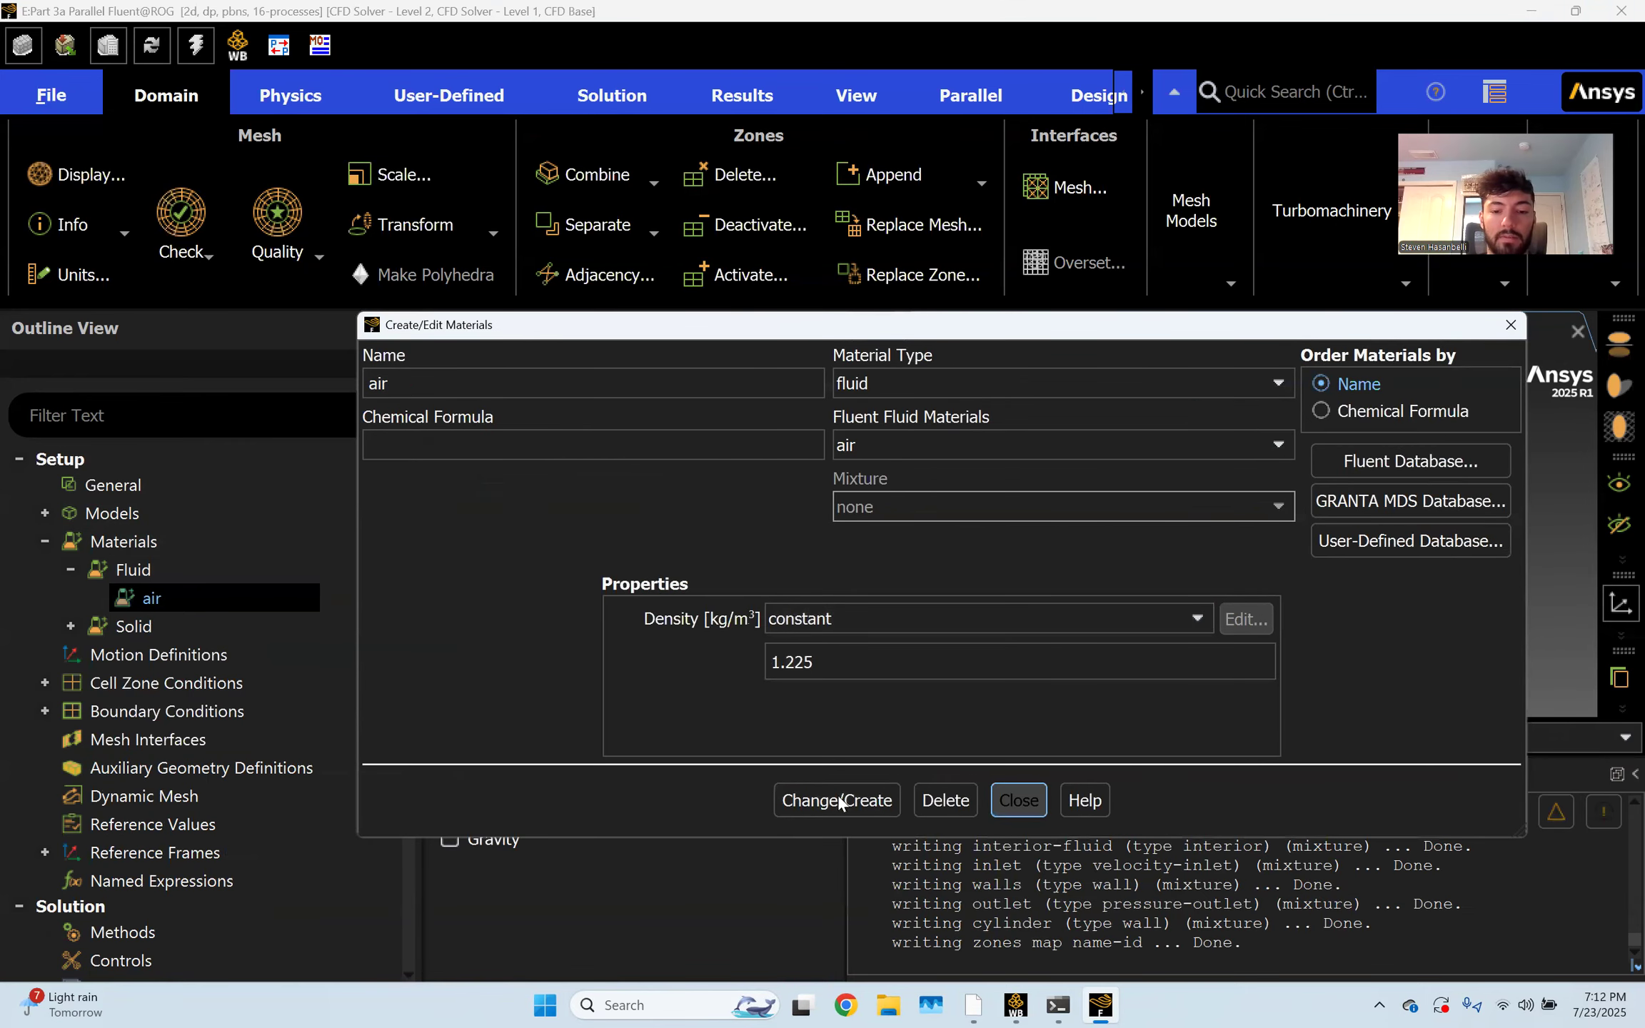
click(1028, 801)
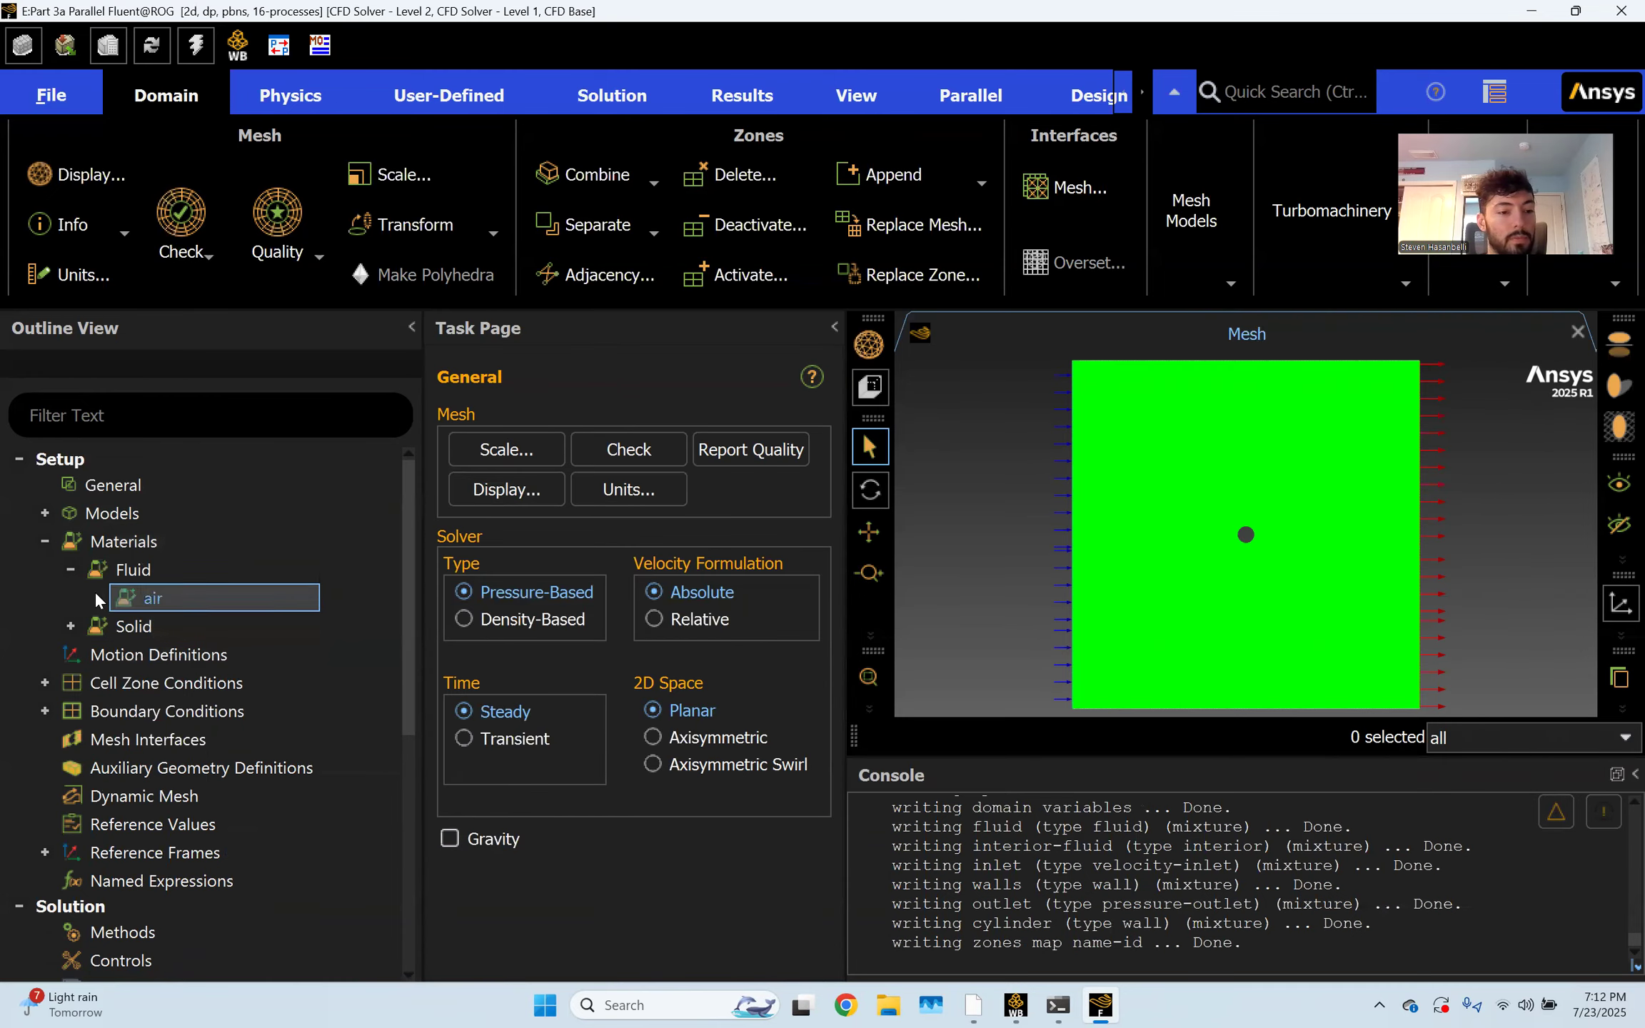
click(43, 542)
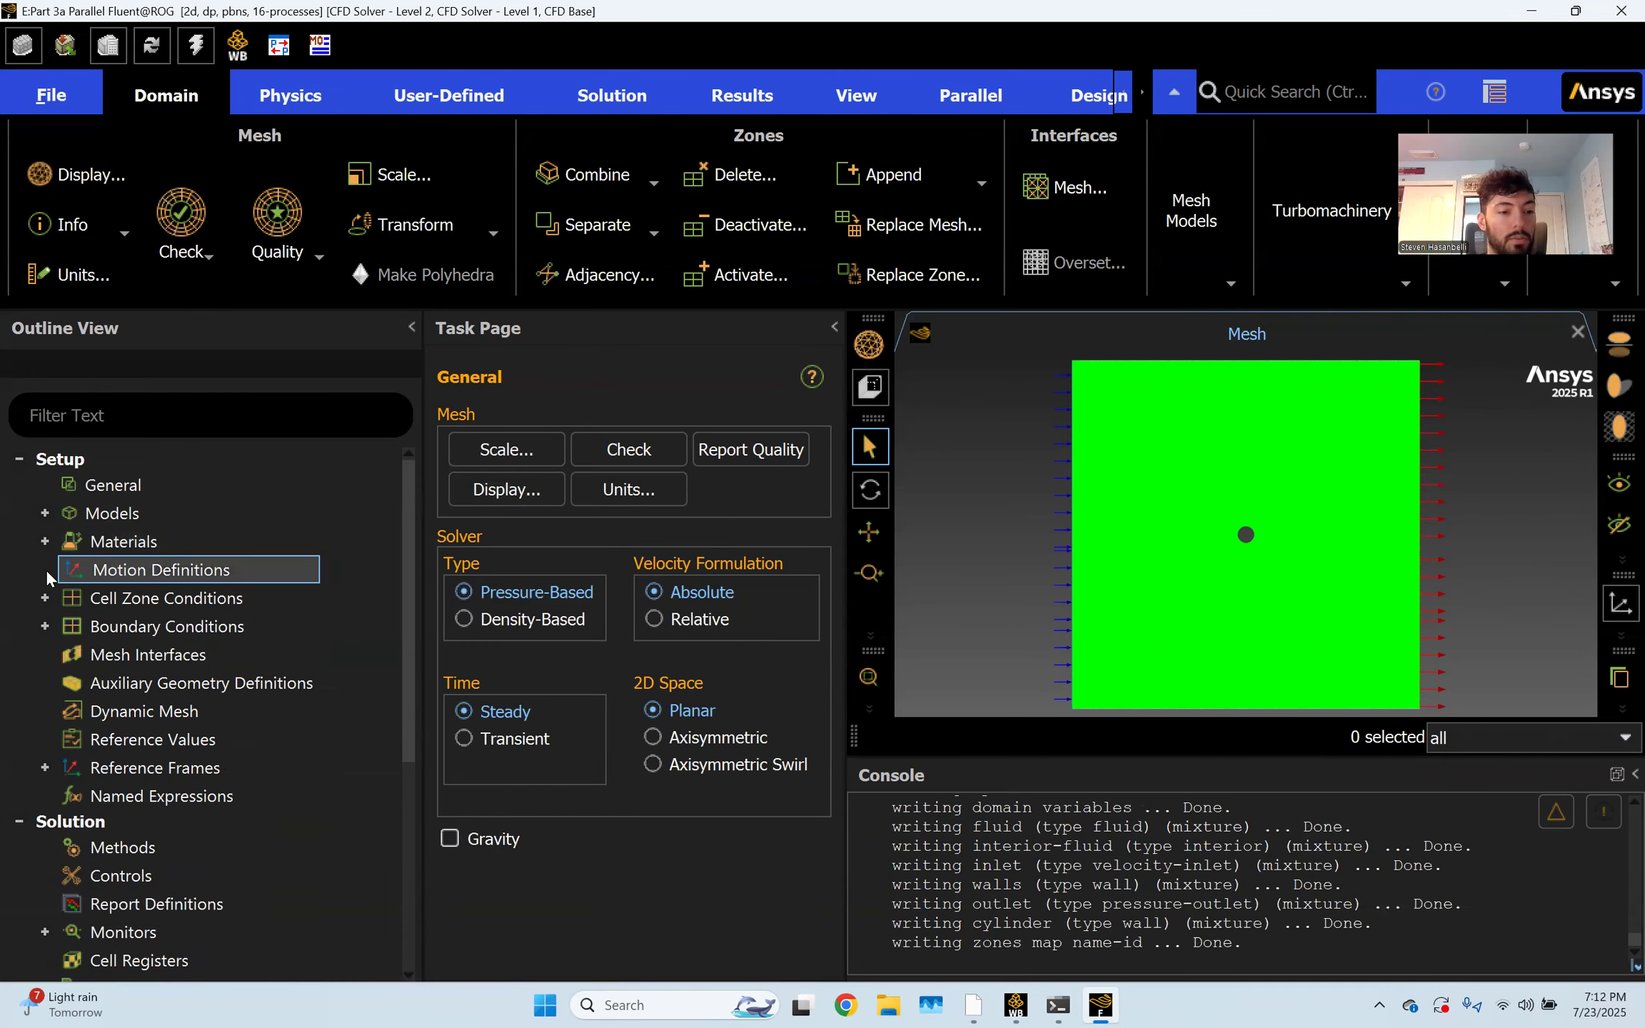
Set the velocity magnitude of the inlet boundary to 5 m/s and apply it
click(40, 625)
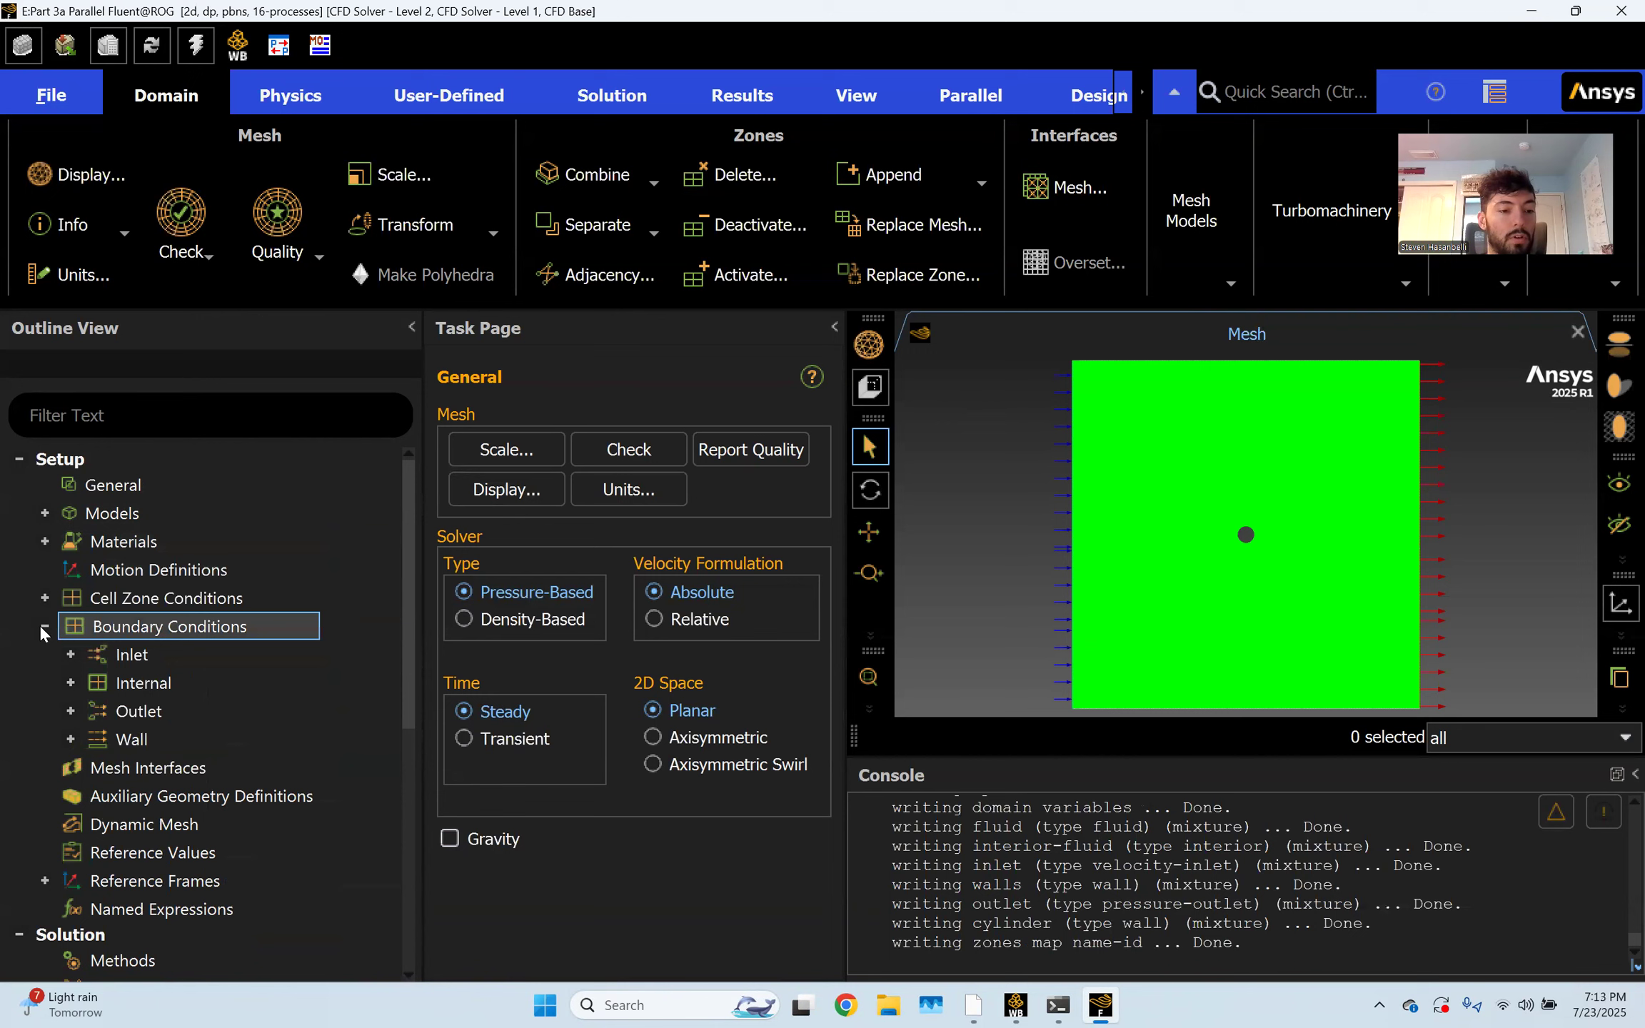
click(71, 654)
click(215, 682)
double_click(216, 683)
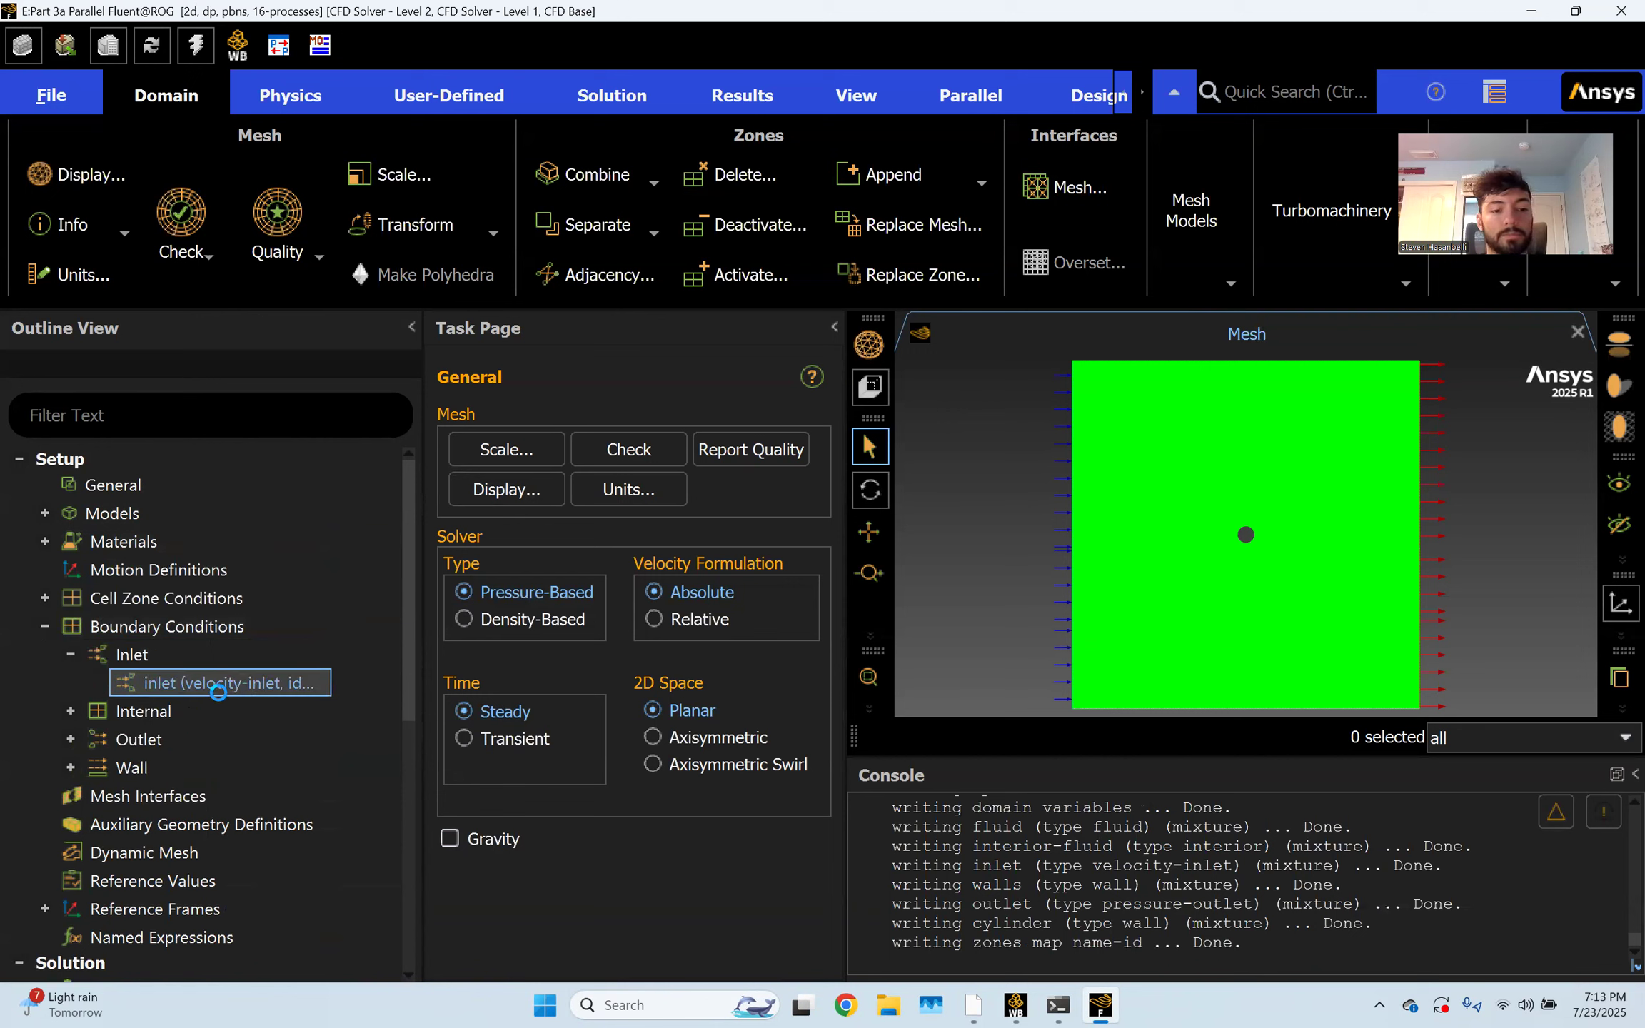
double_click(828, 791)
text(5)
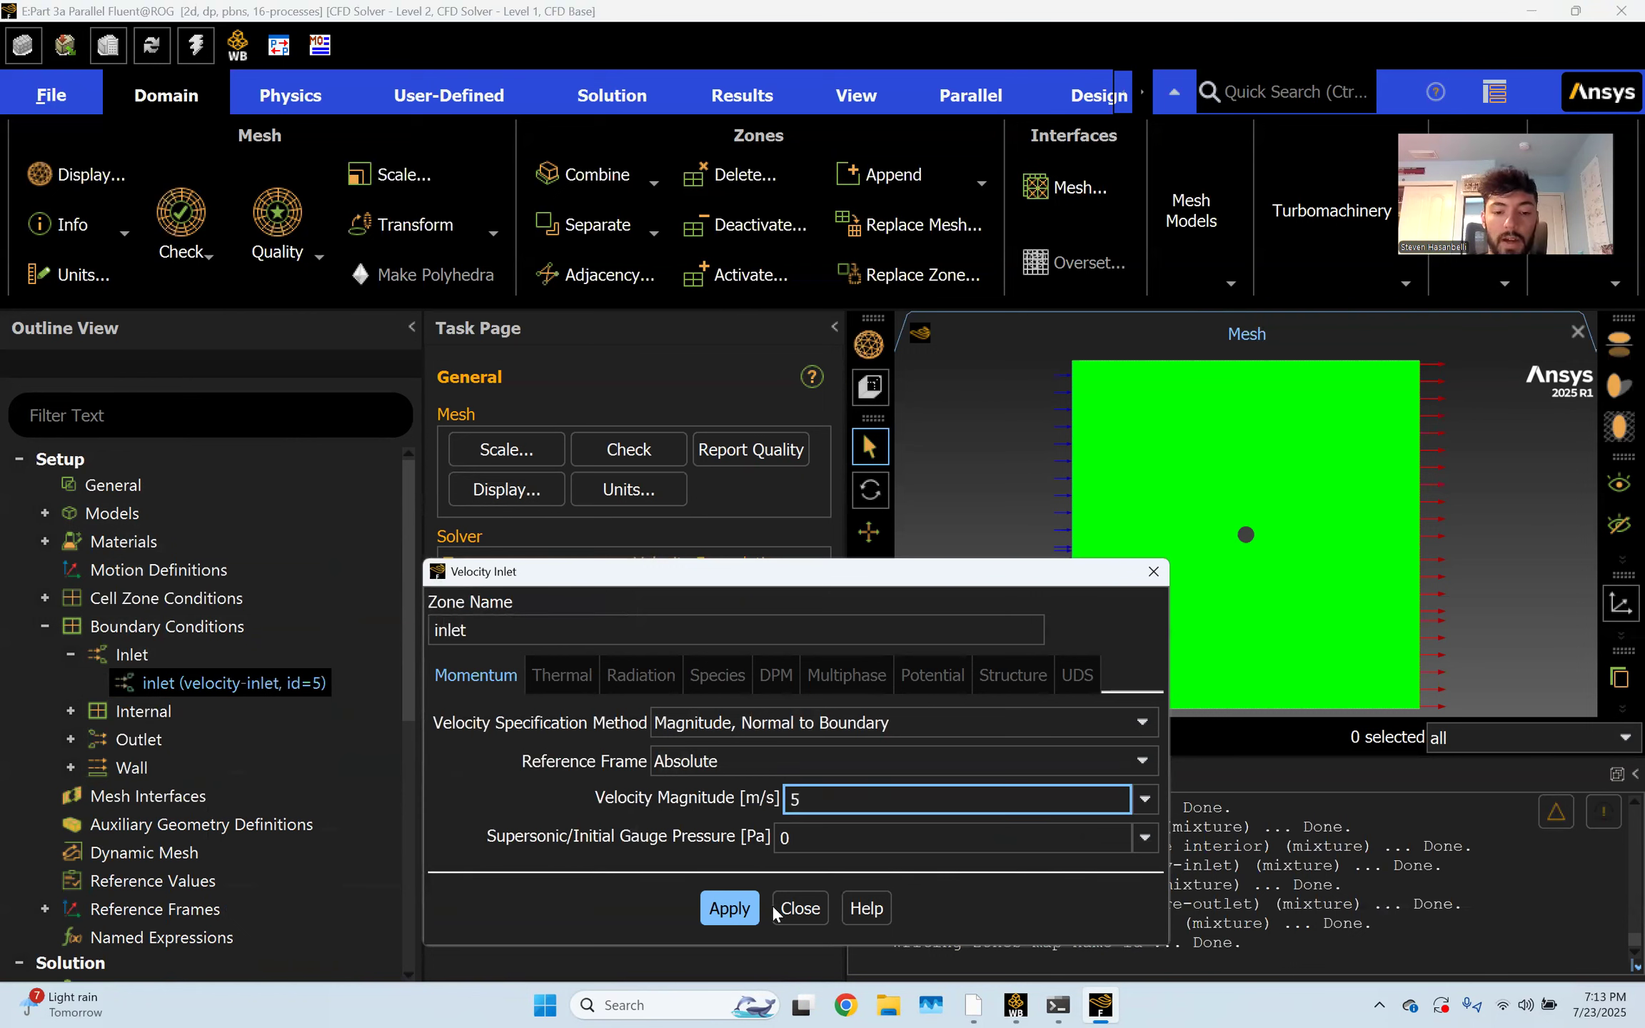
click(751, 910)
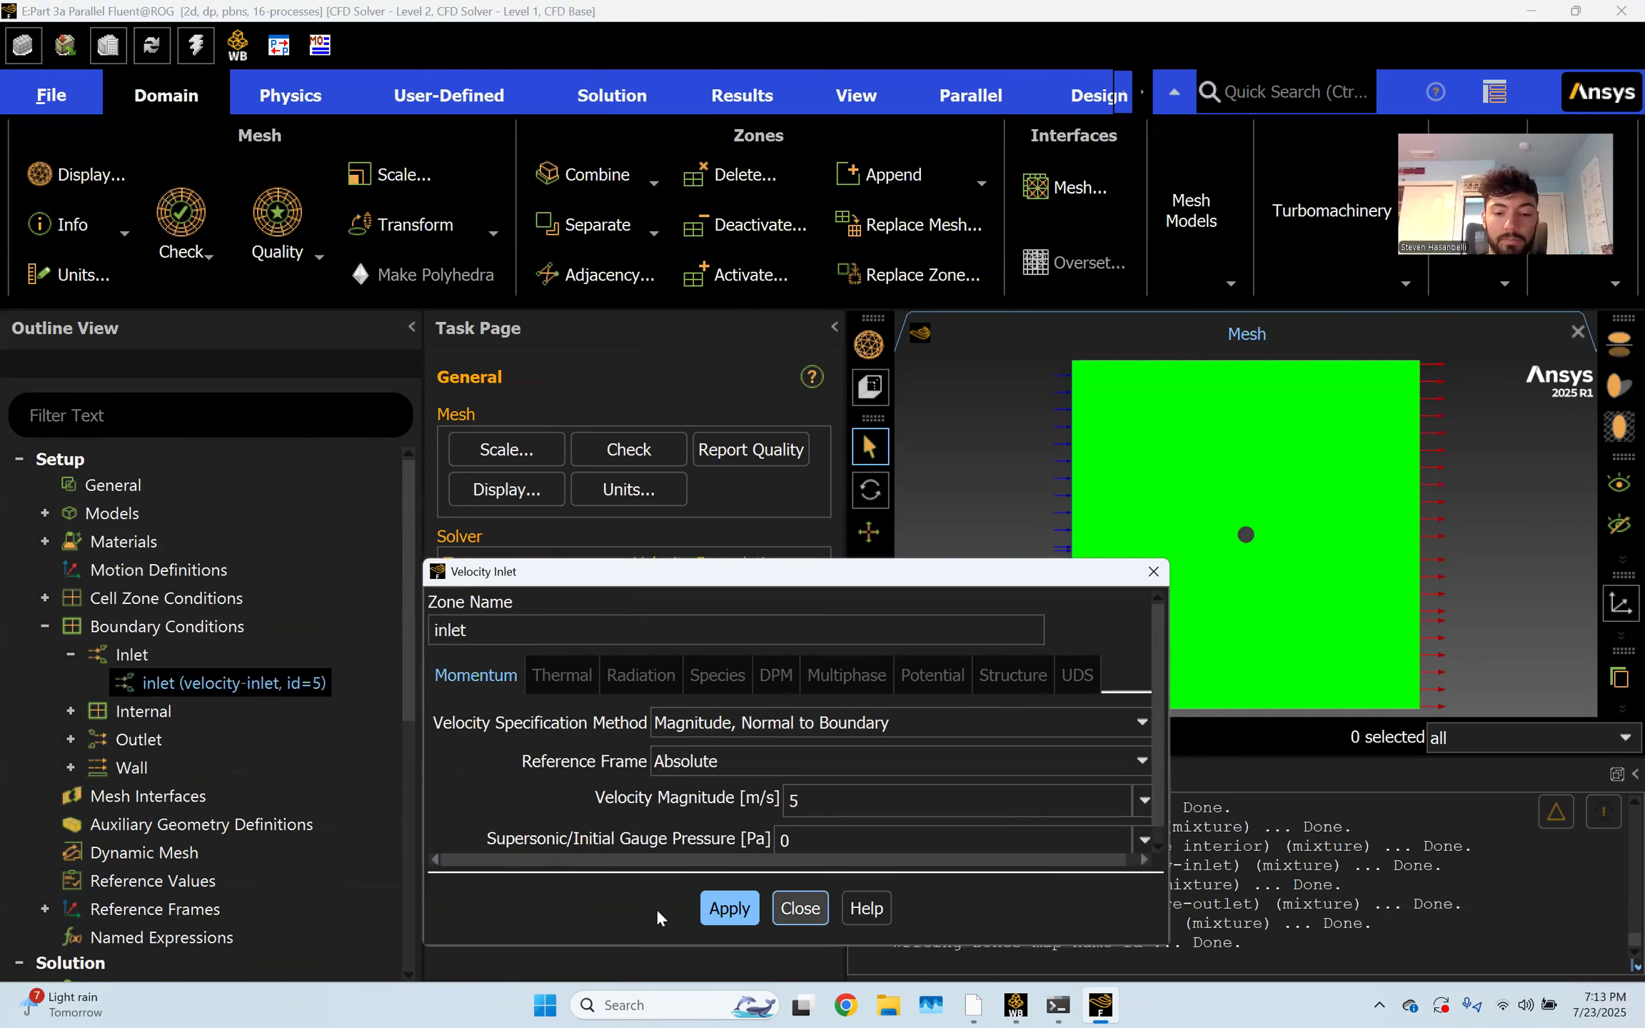
click(801, 909)
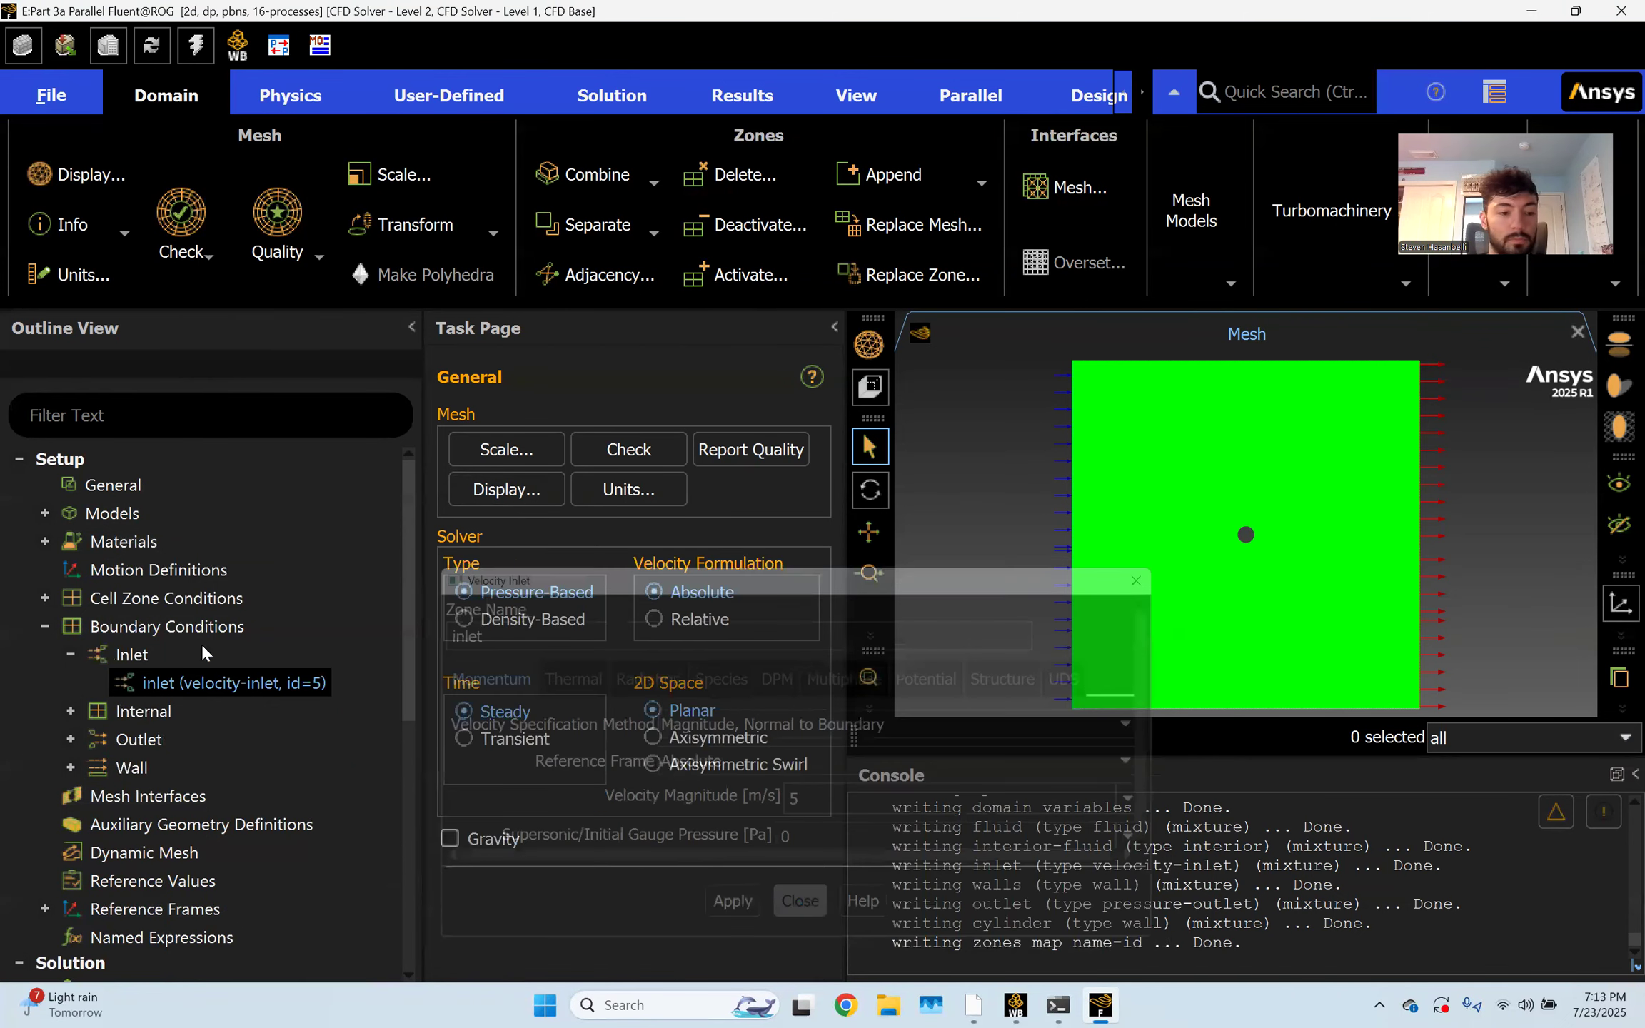
click(70, 655)
Enable Prevent Reverse Flow on the pressure outlet boundary and apply it
click(70, 710)
click(171, 742)
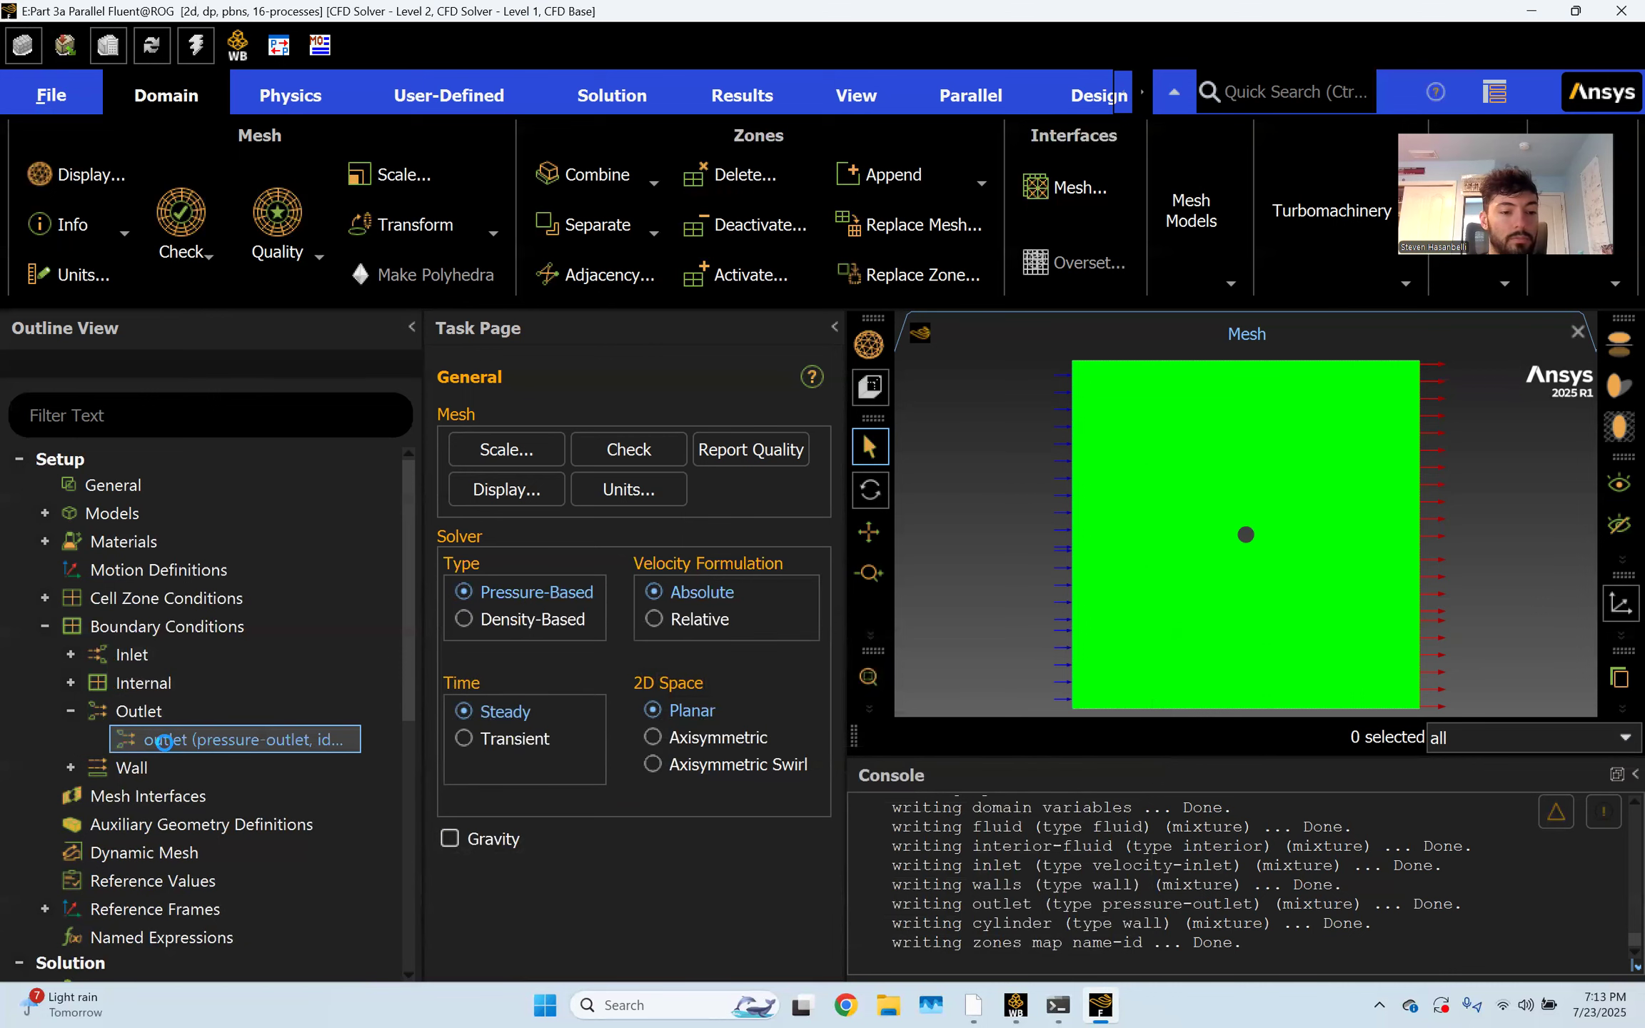
double_click(164, 743)
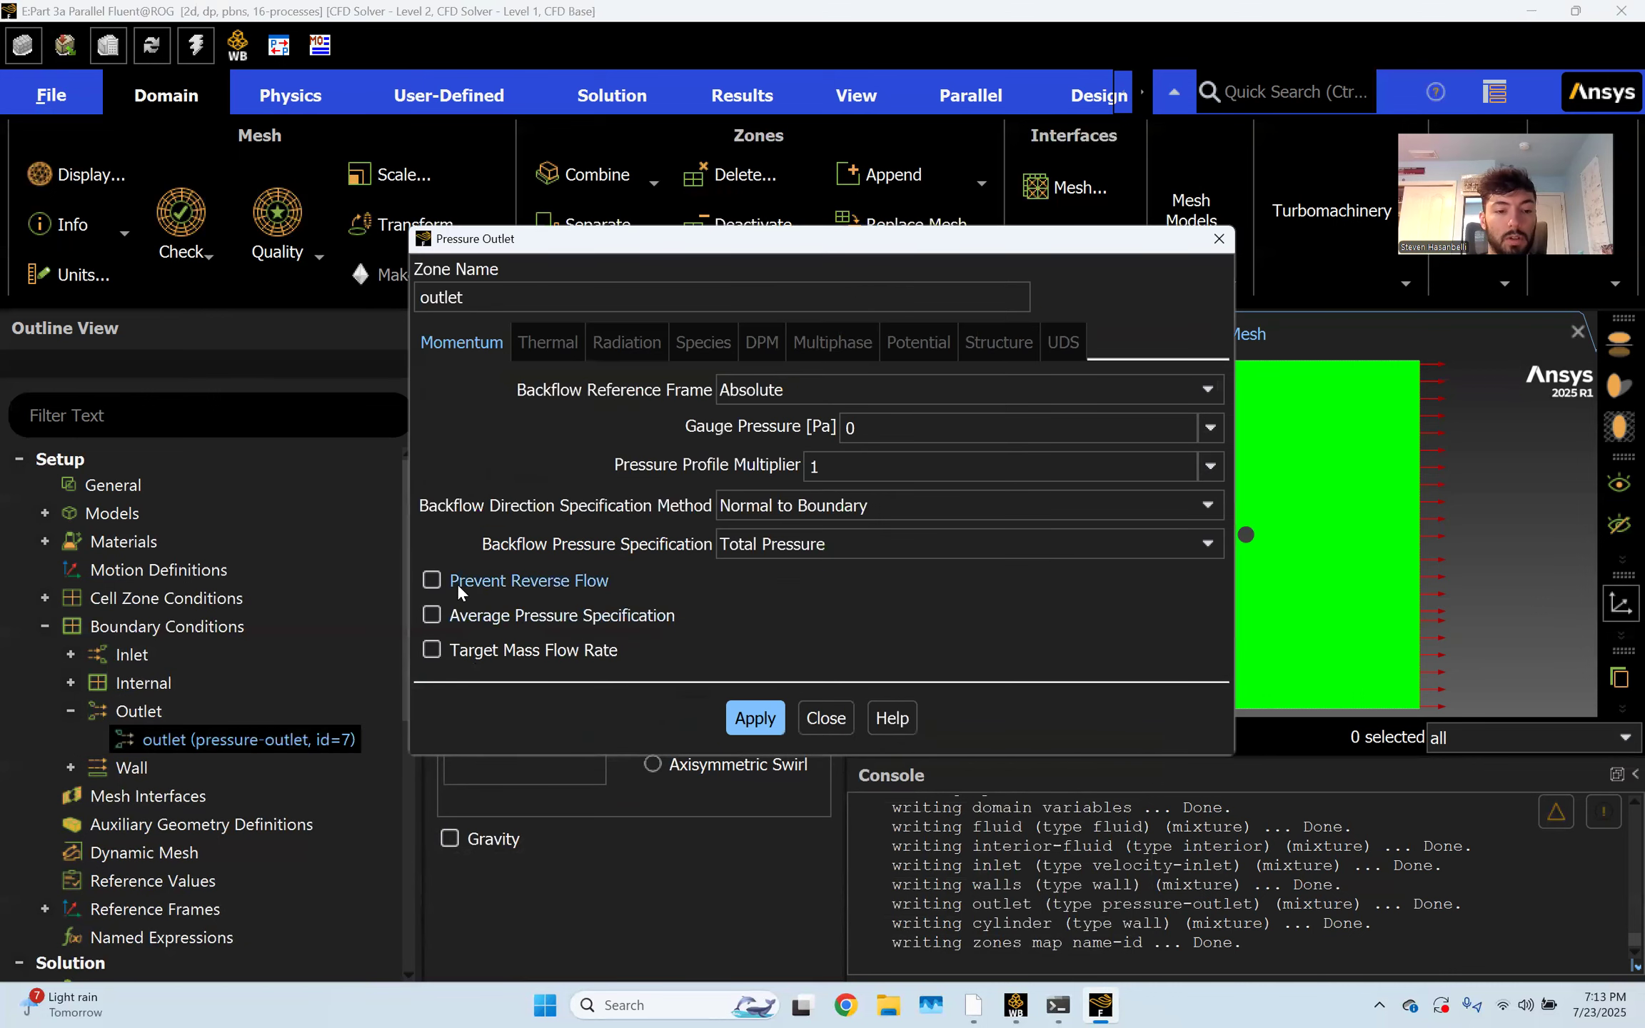
click(680, 602)
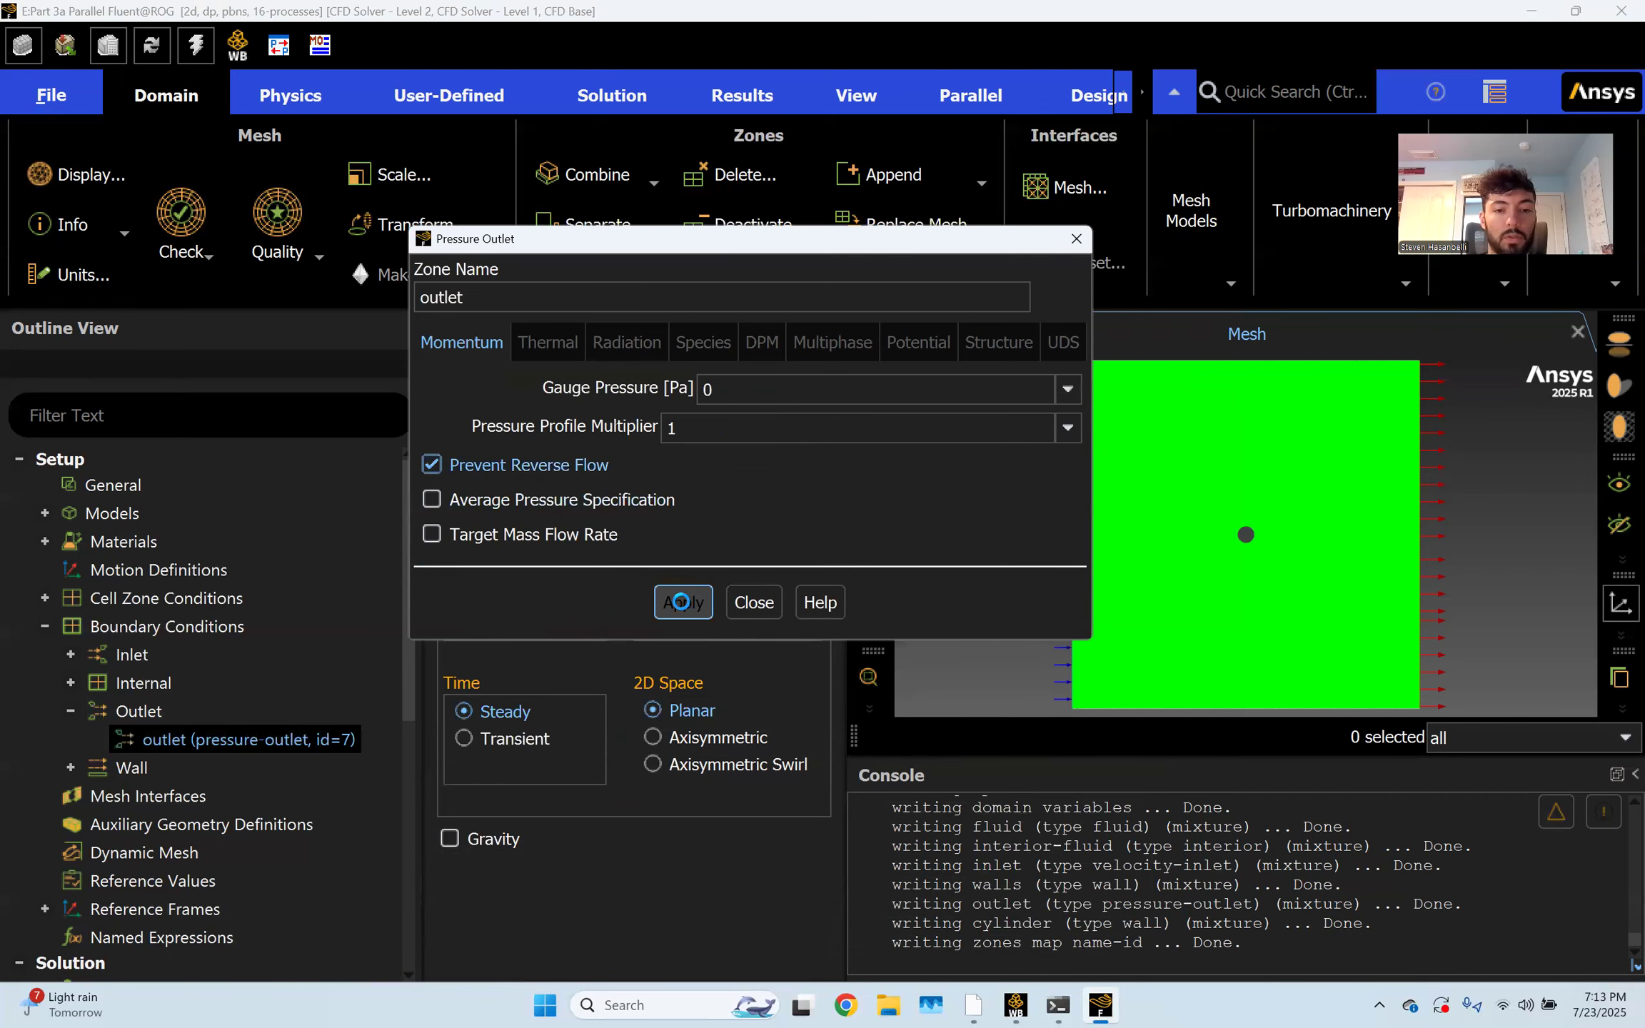
click(766, 614)
Change the boundary type of the walls zone from wall to symmetry
click(69, 767)
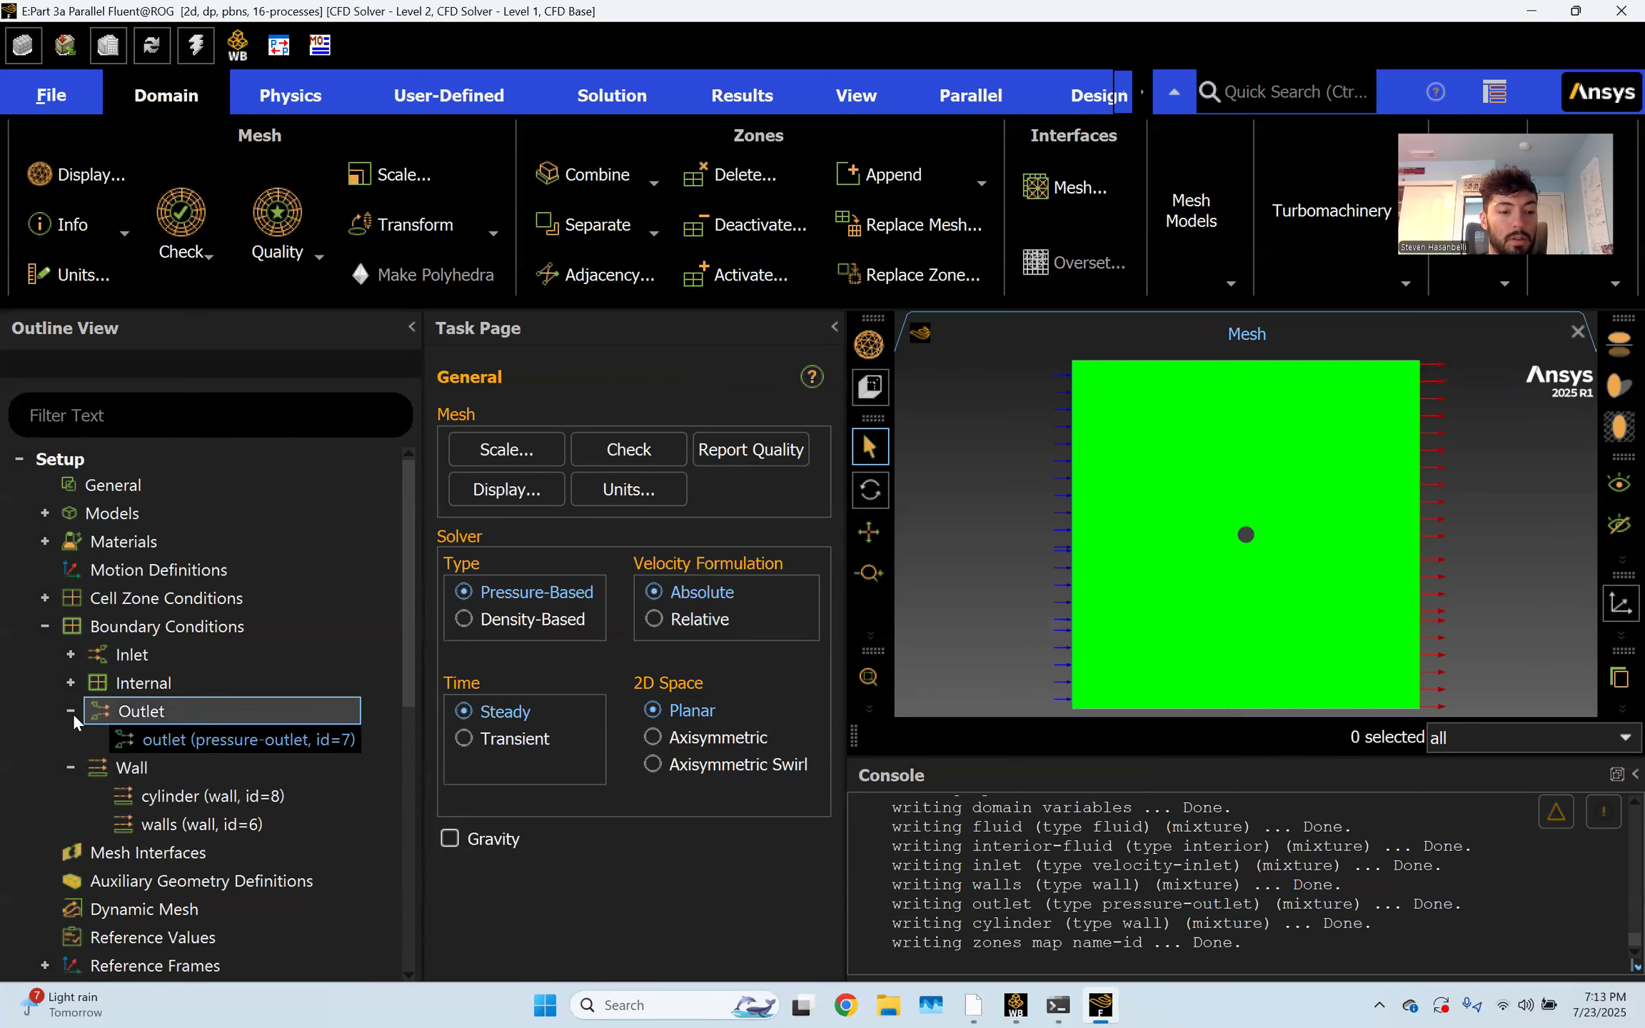
click(69, 712)
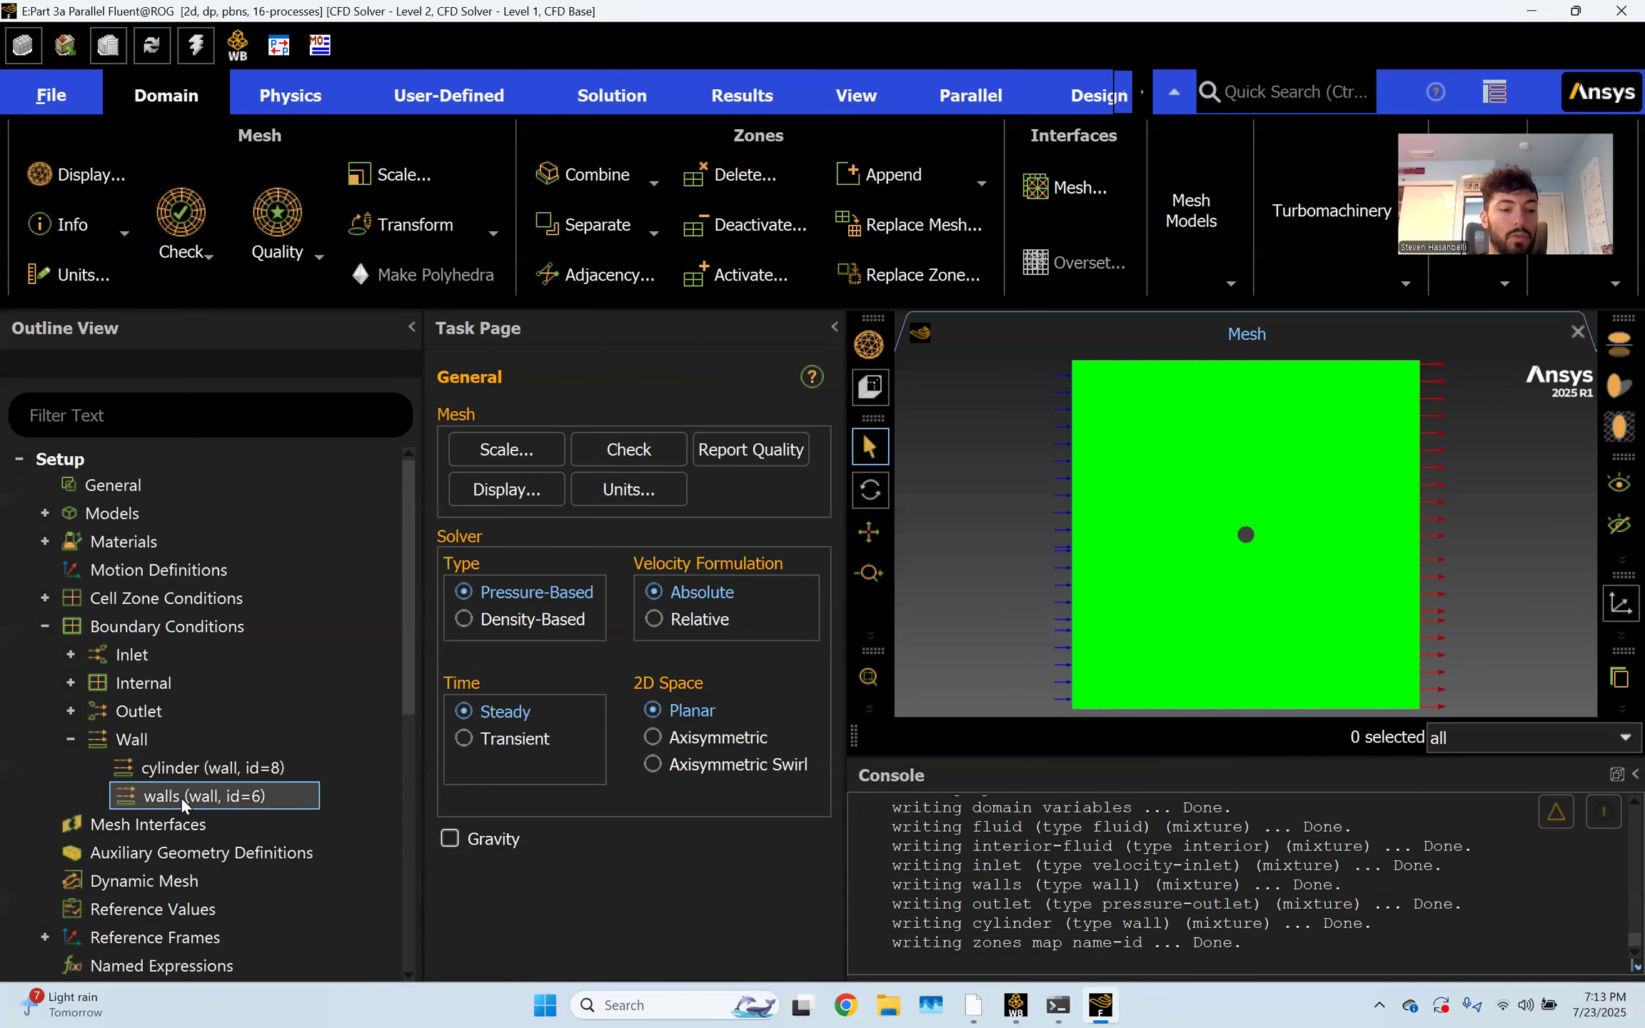
right_click(187, 798)
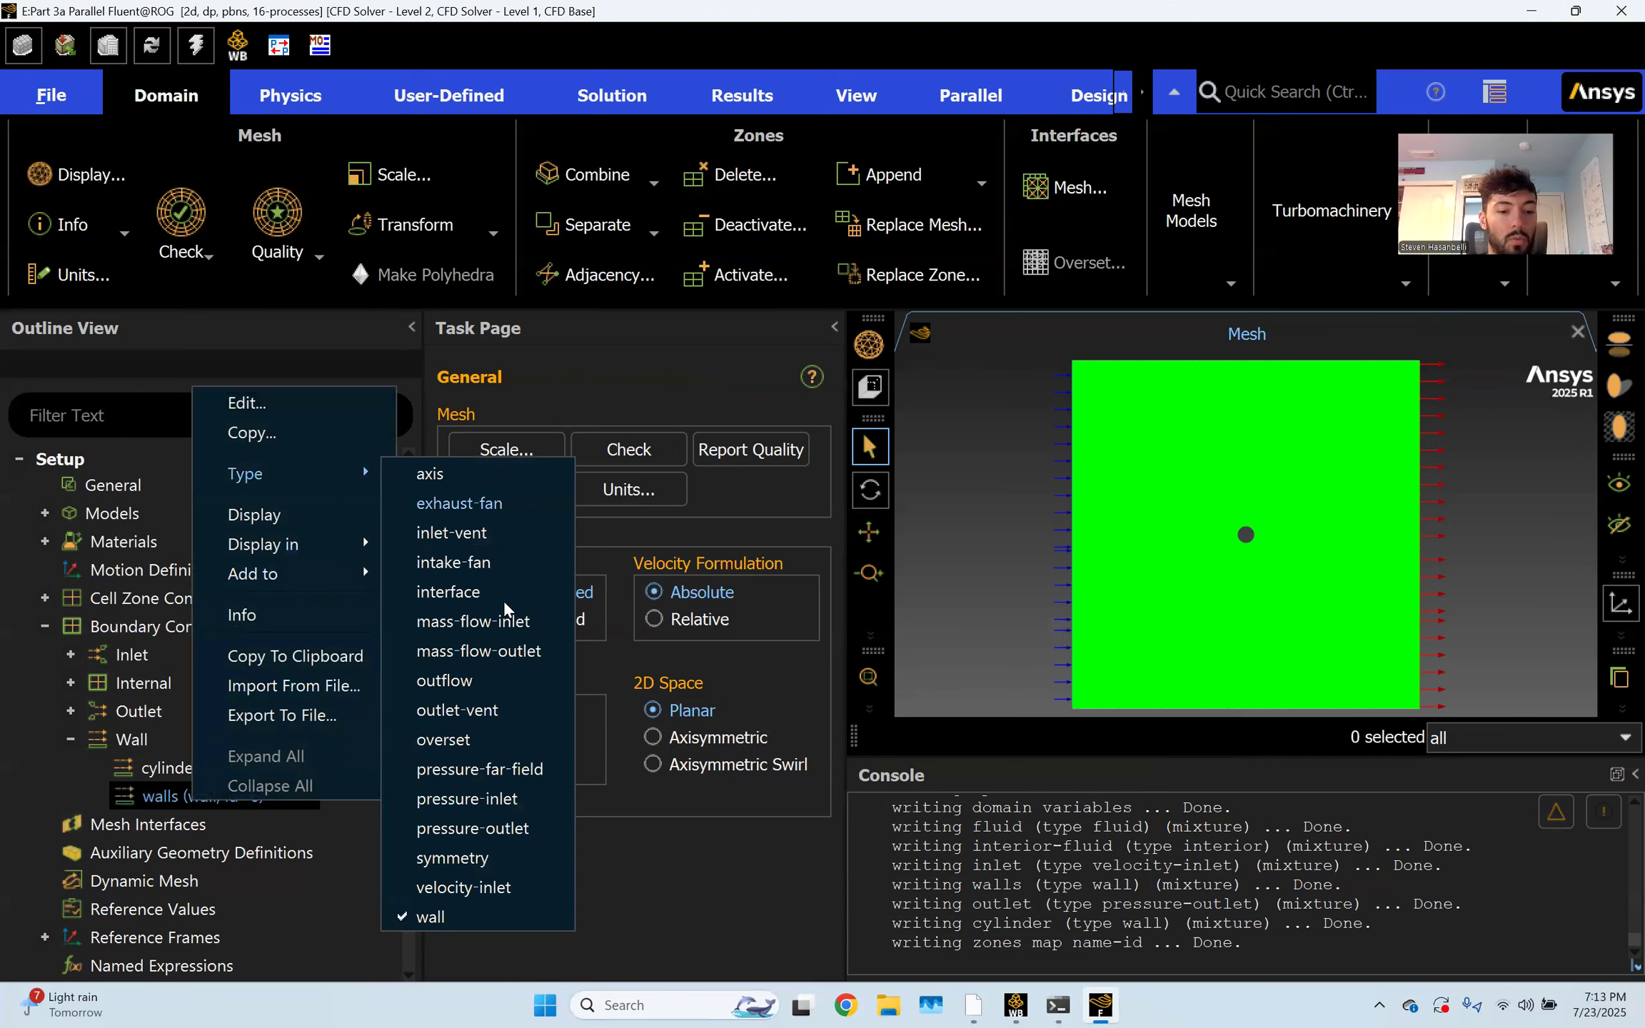
click(464, 857)
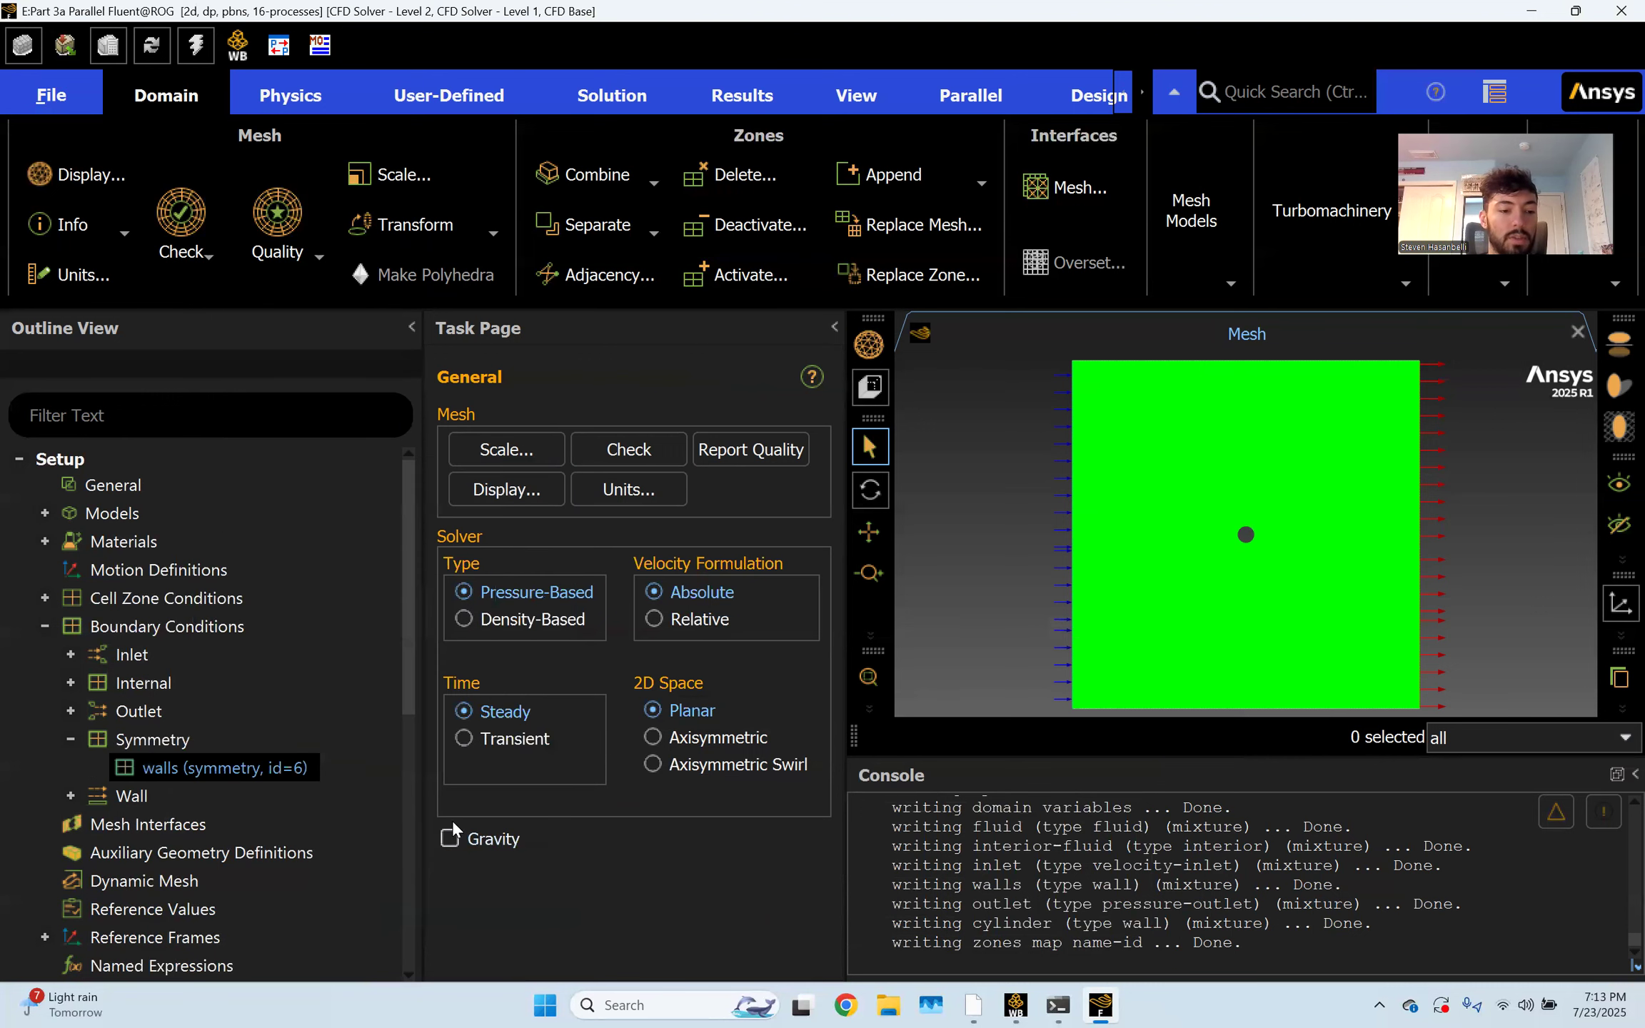
click(70, 740)
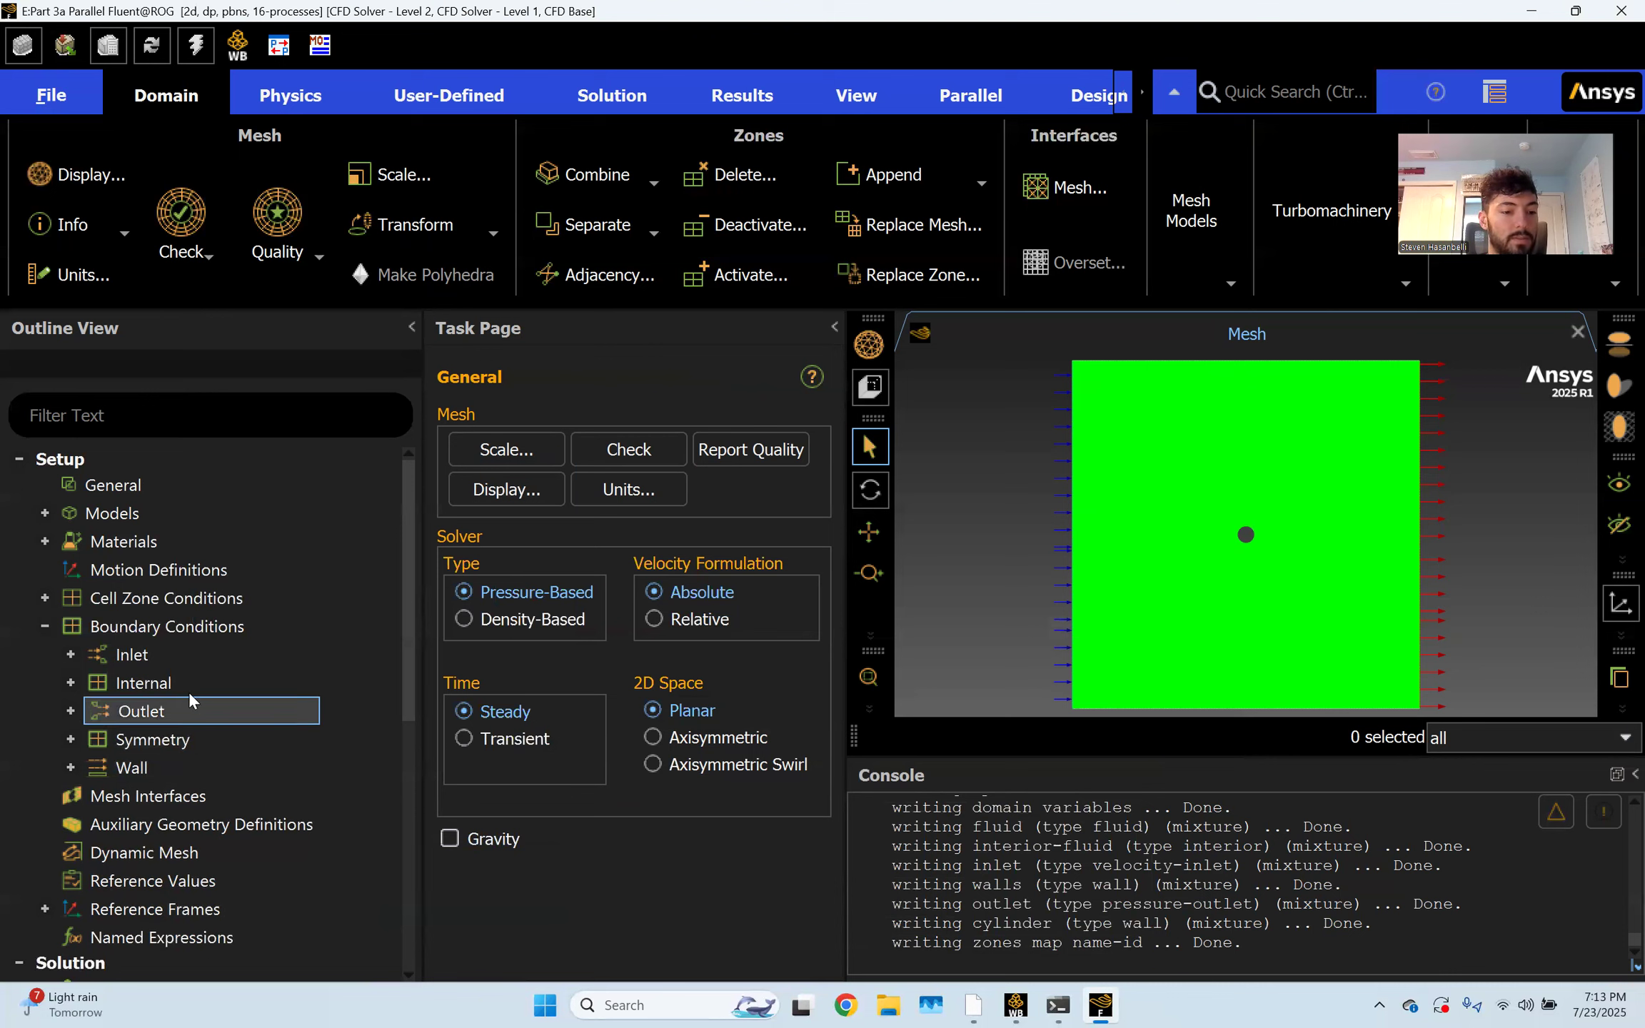
click(42, 622)
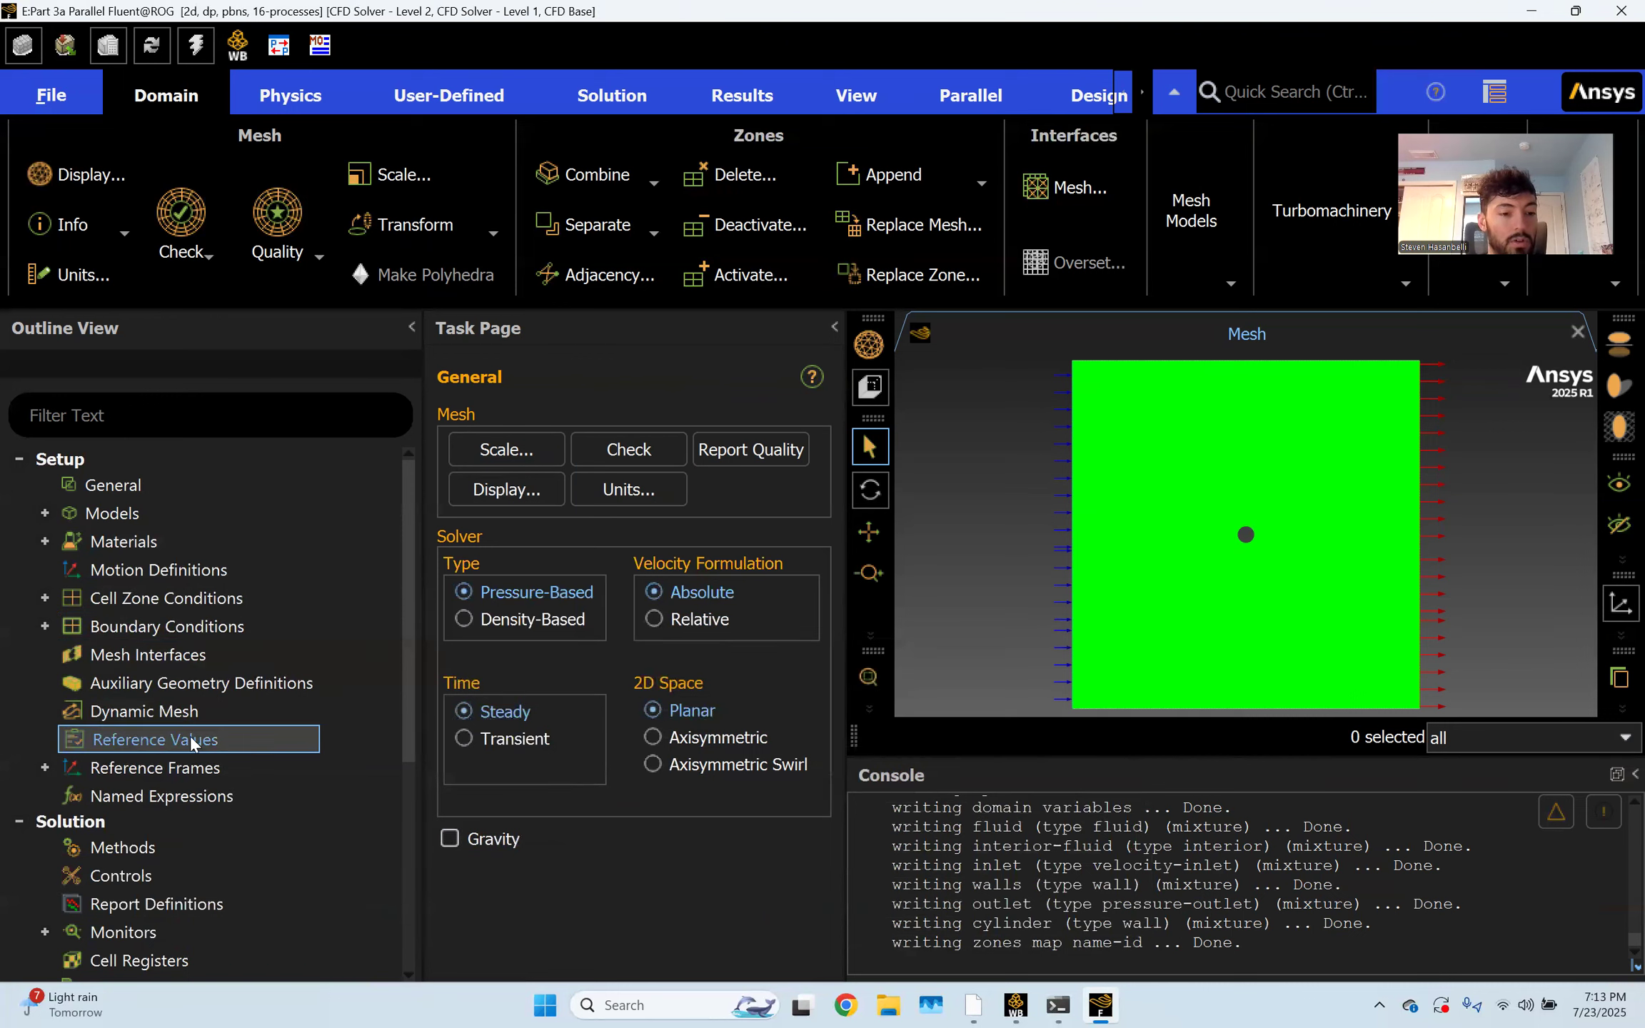
Set the reference velocity to 5 m/s in the Reference Values
click(208, 742)
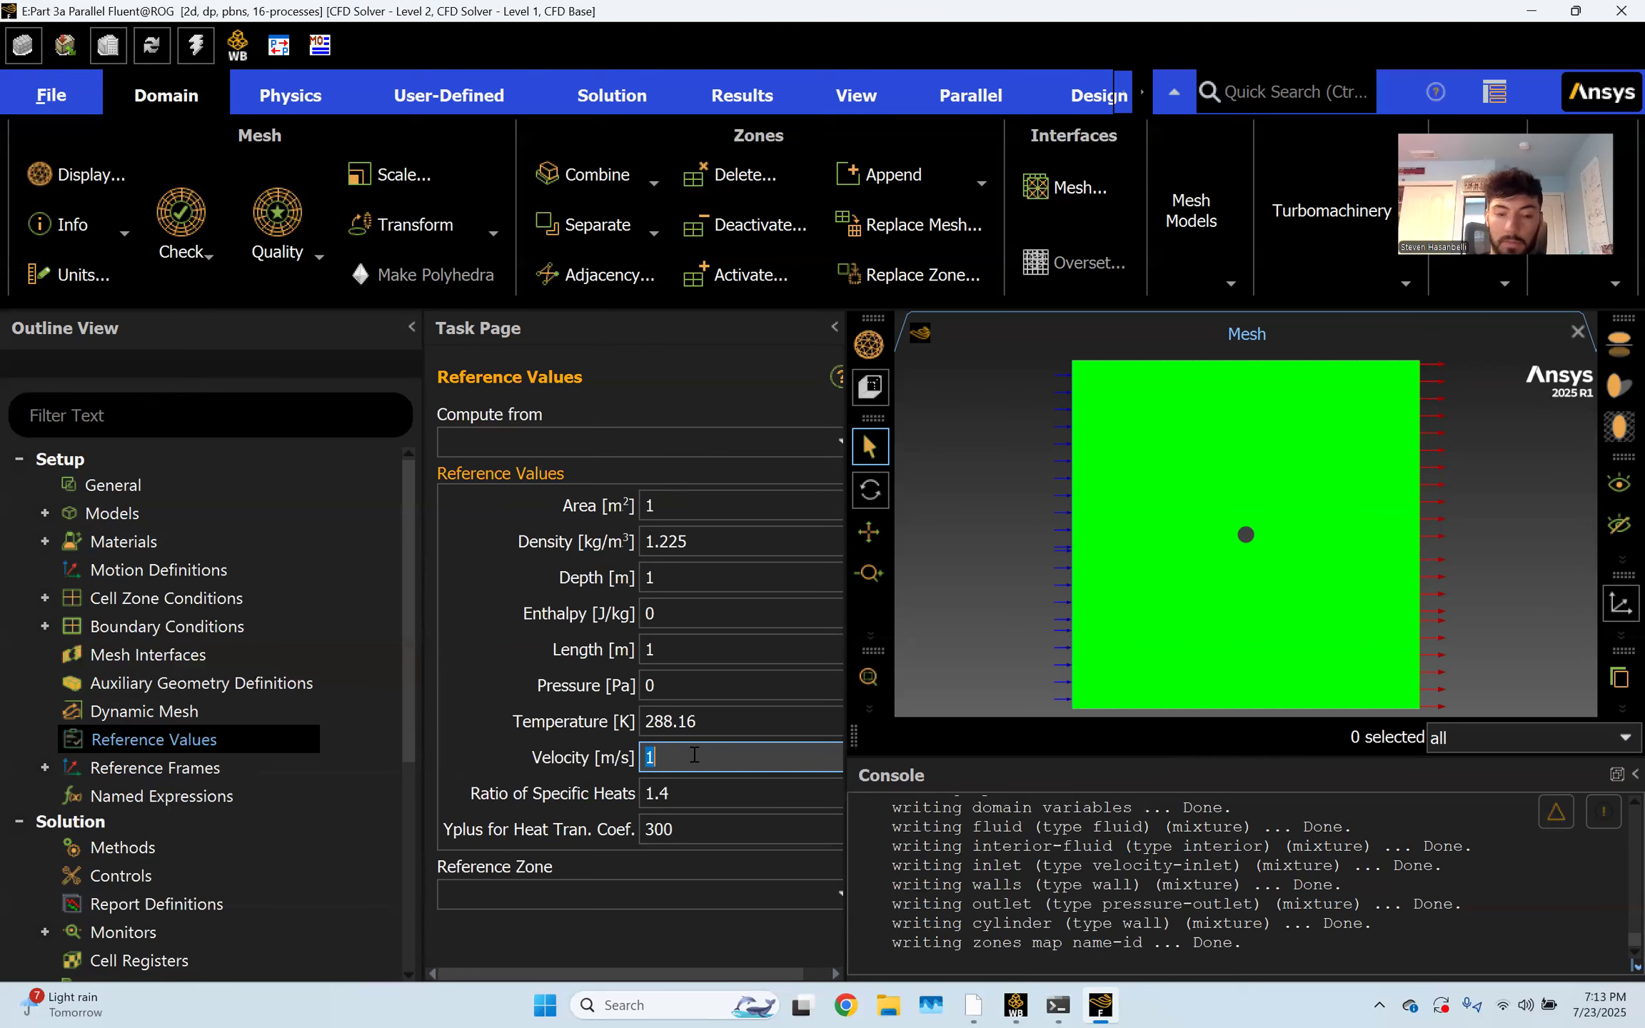
key(BackSpace)
text(5)
click(535, 668)
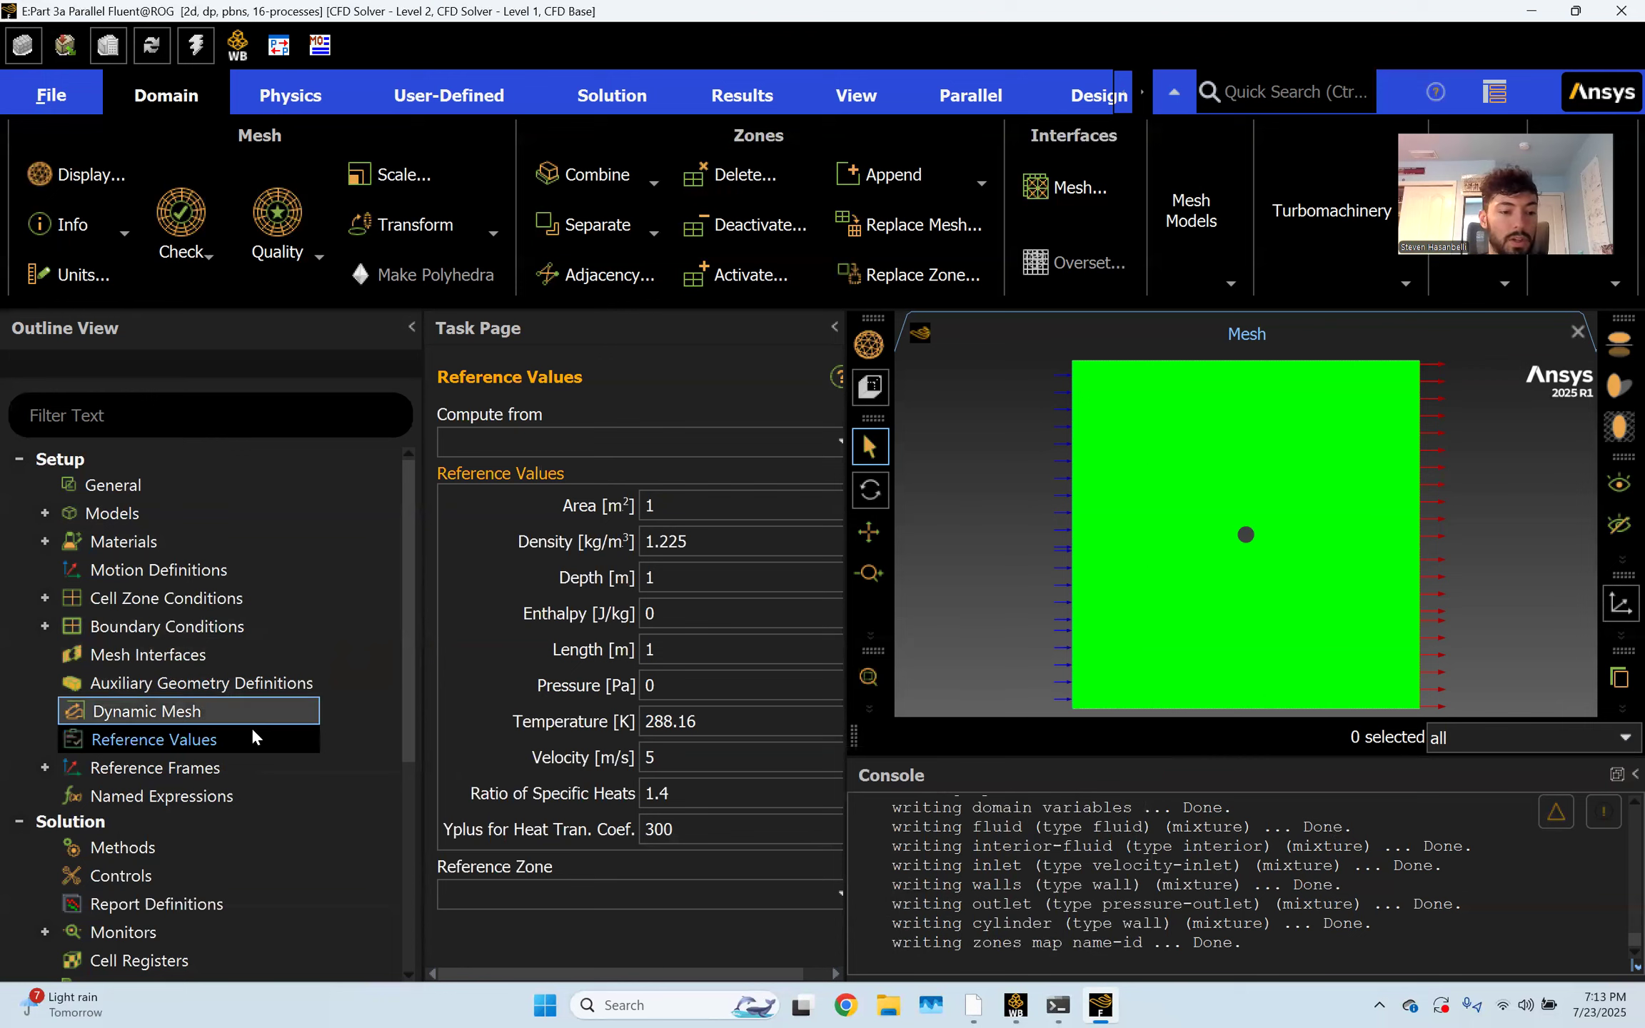
Set the pressure-velocity coupling scheme to SIMPLE and the pressure spatial discretization to PRESTO!
scroll(228, 727, down, 1)
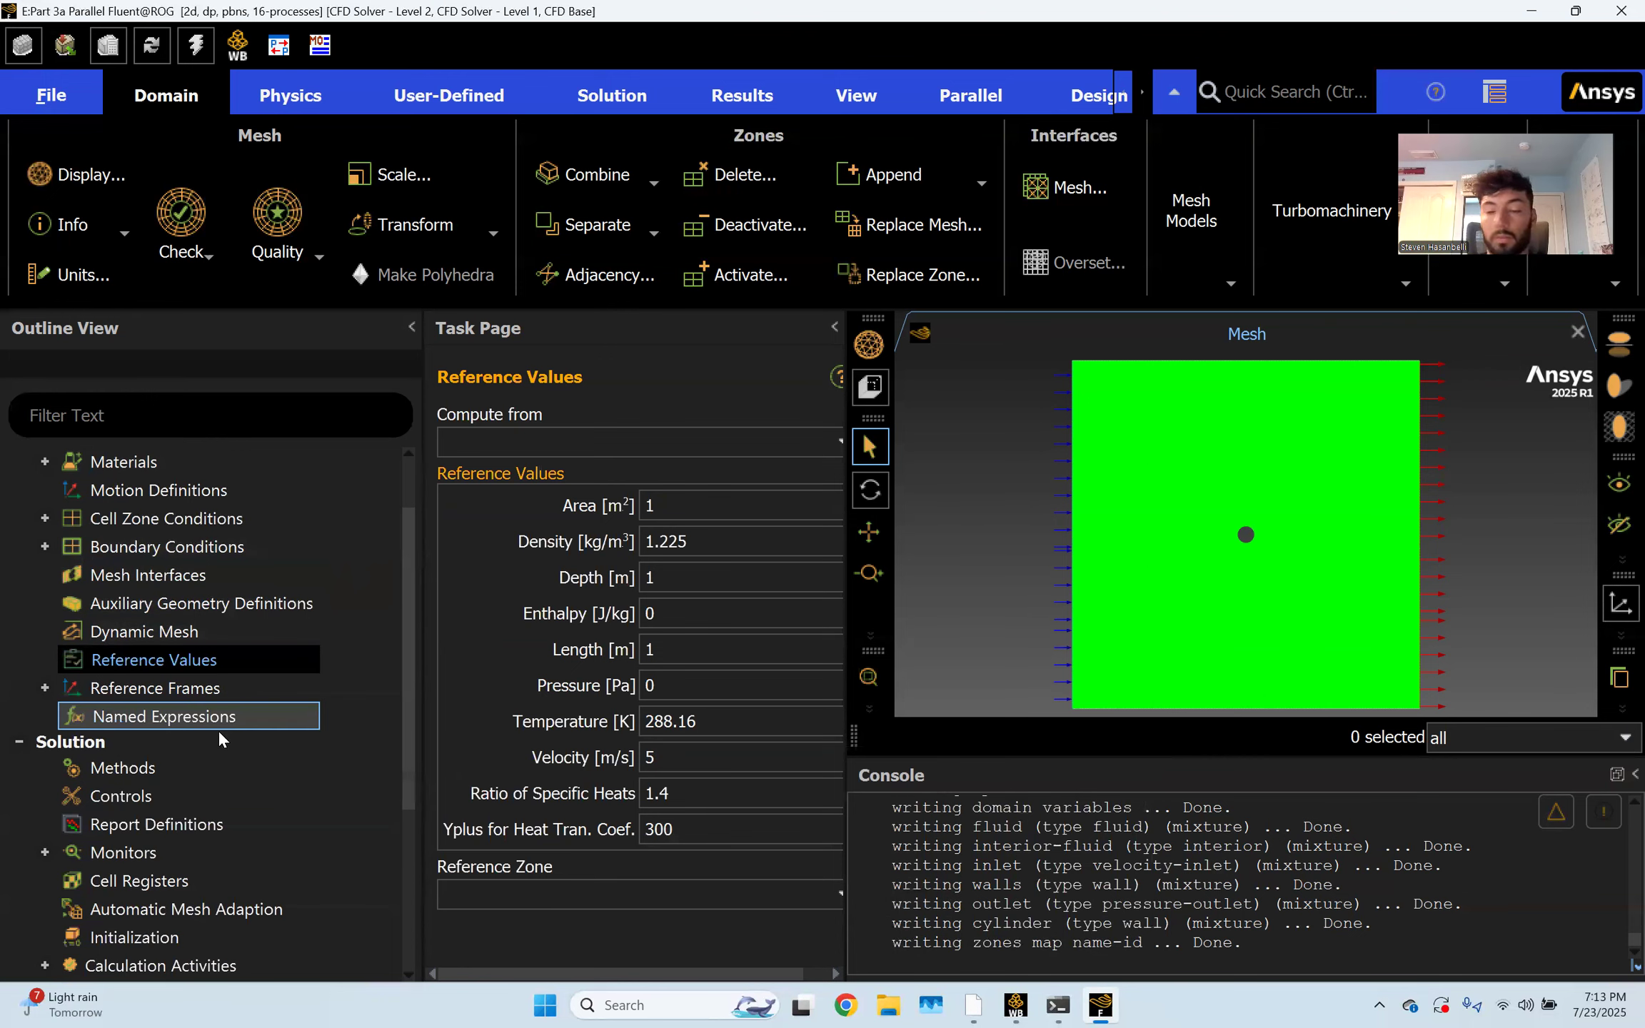
scroll(209, 697, down, 2)
click(153, 596)
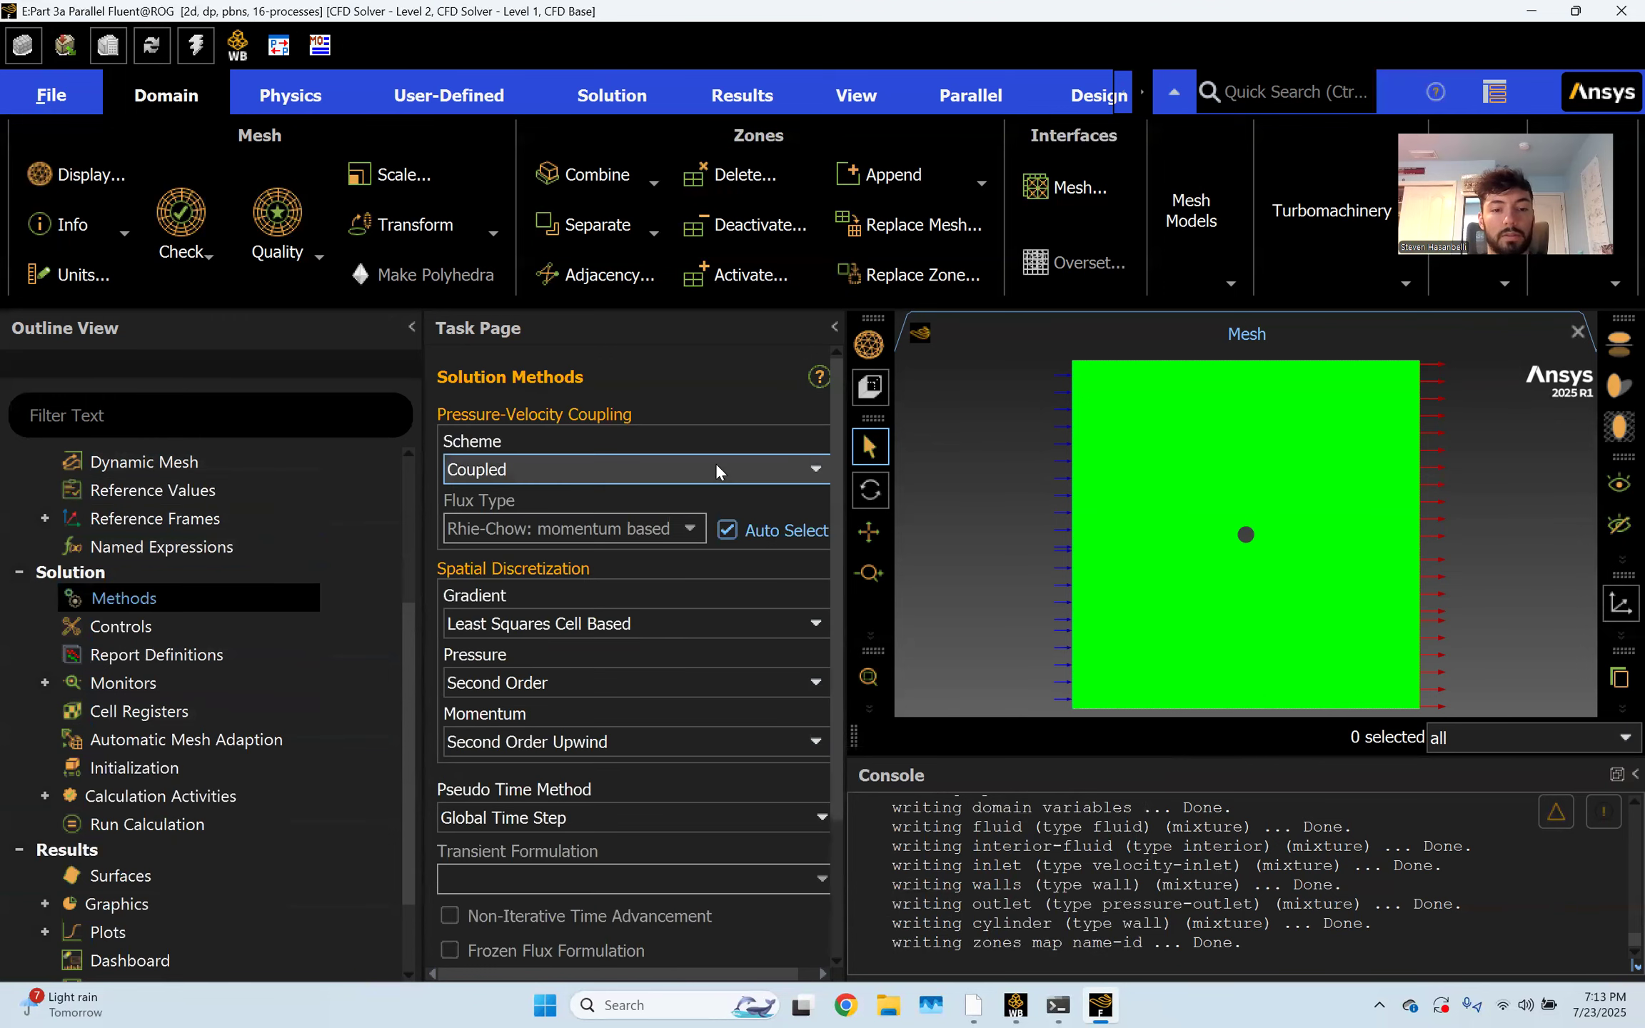
click(759, 467)
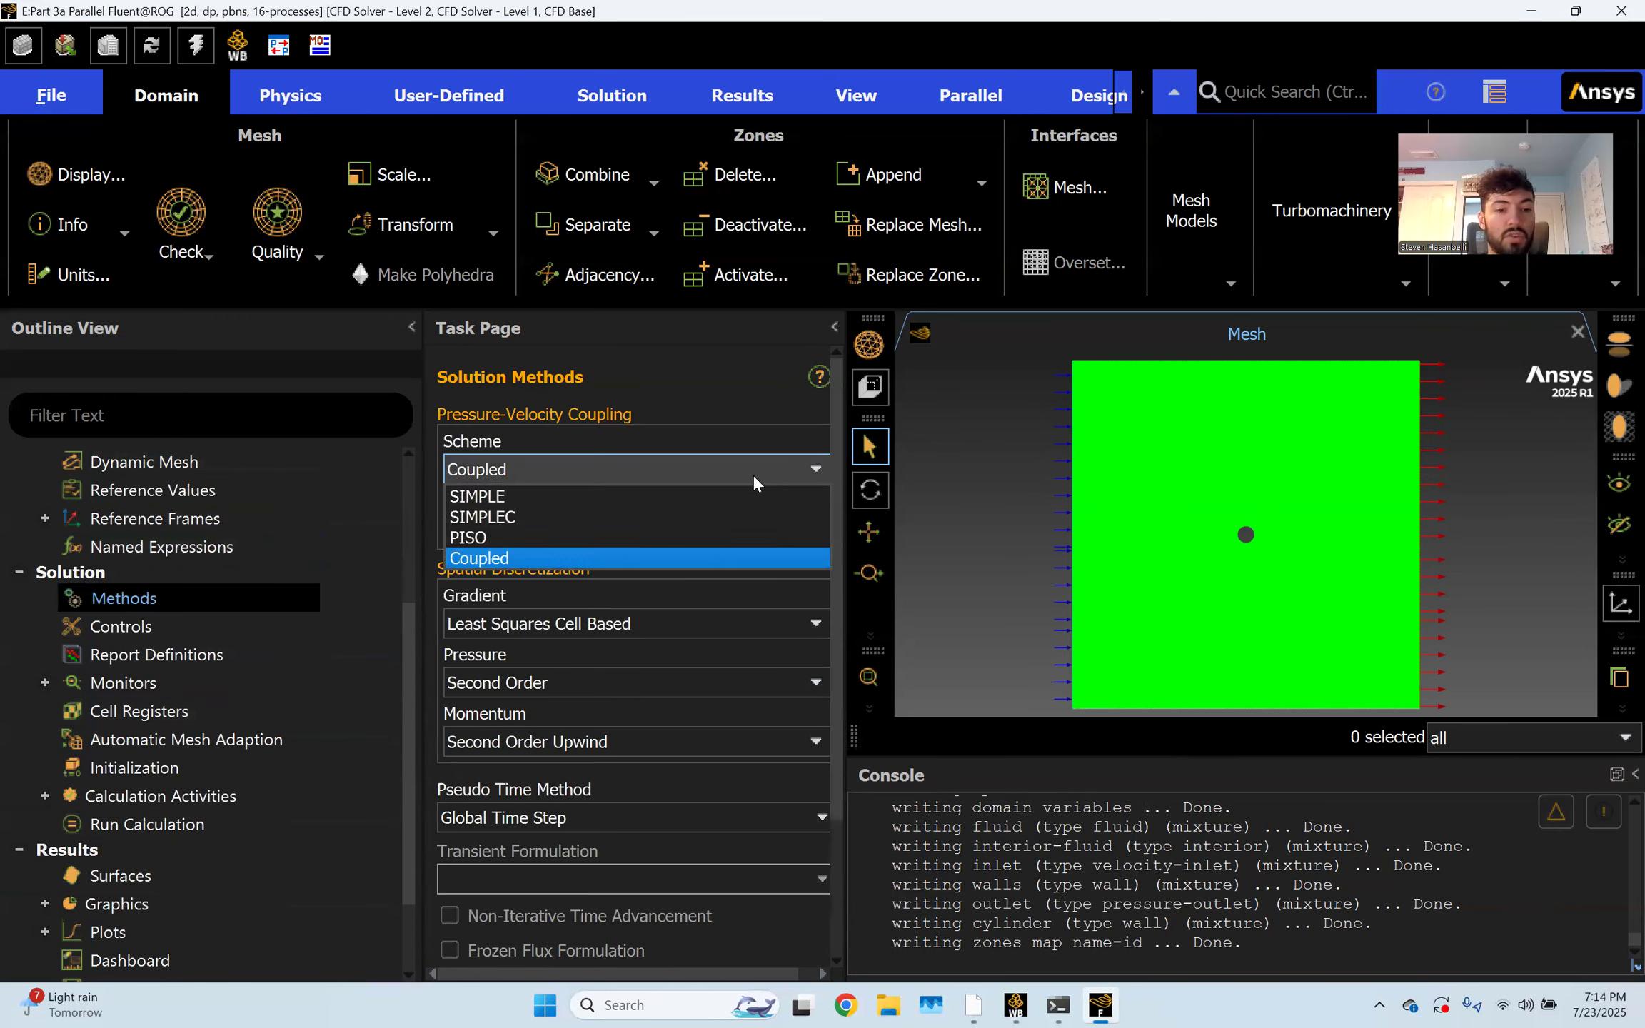
click(532, 495)
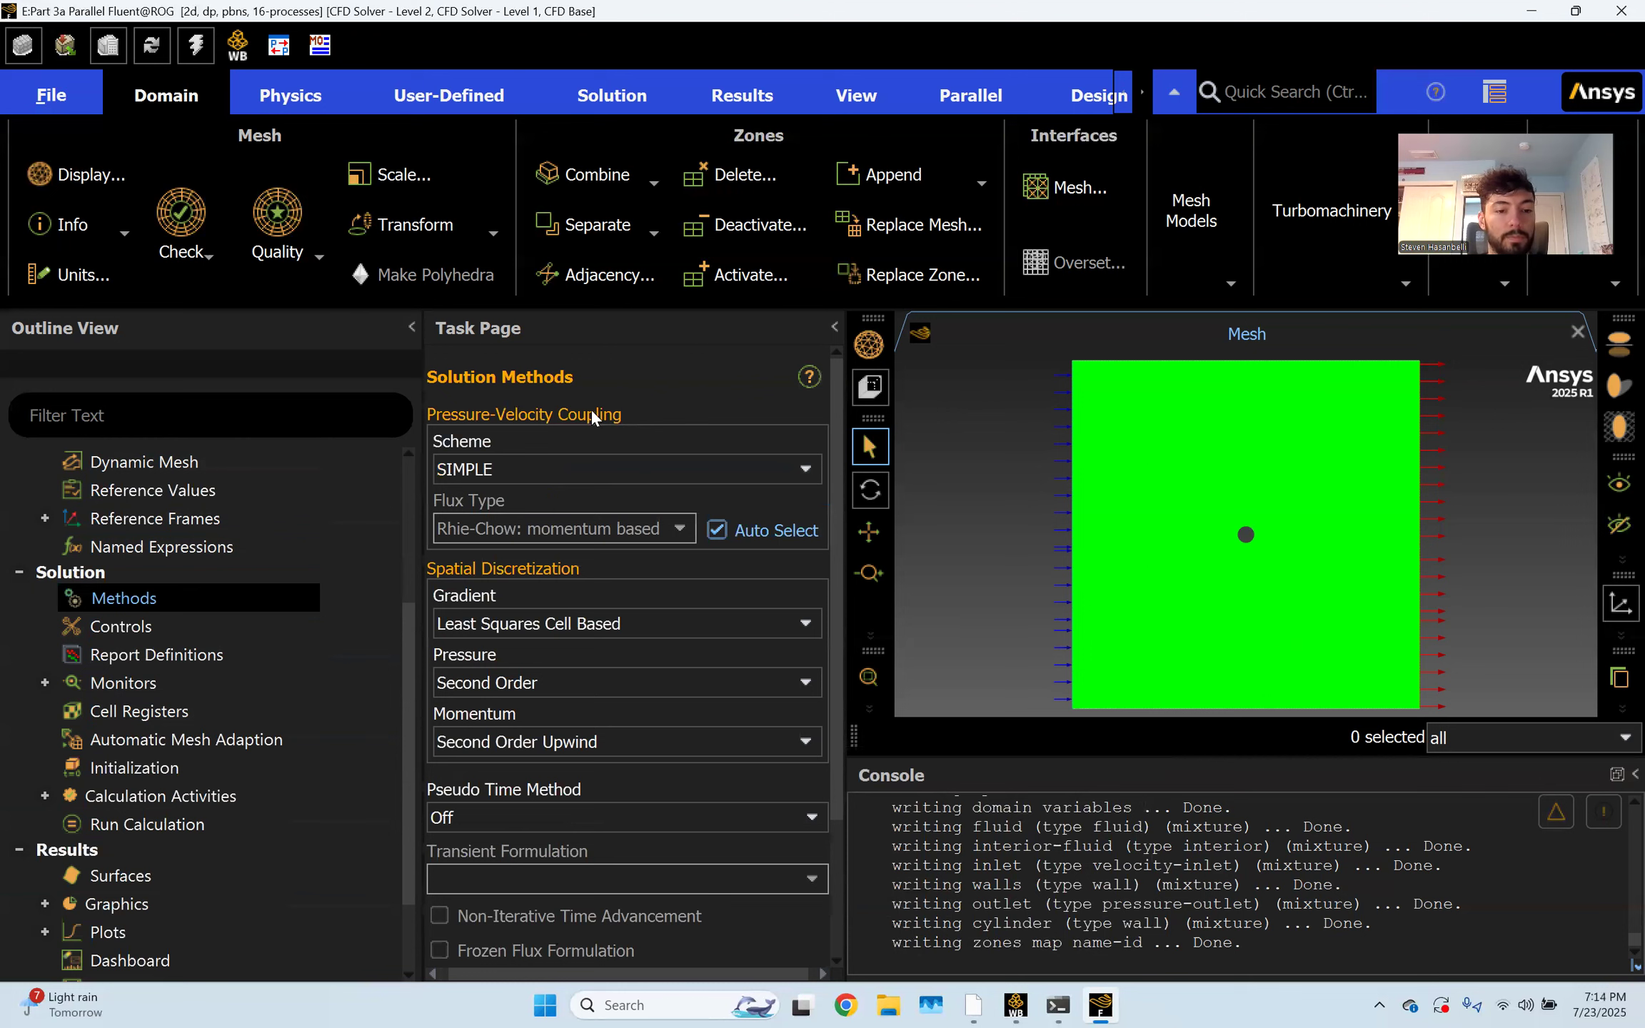
click(630, 675)
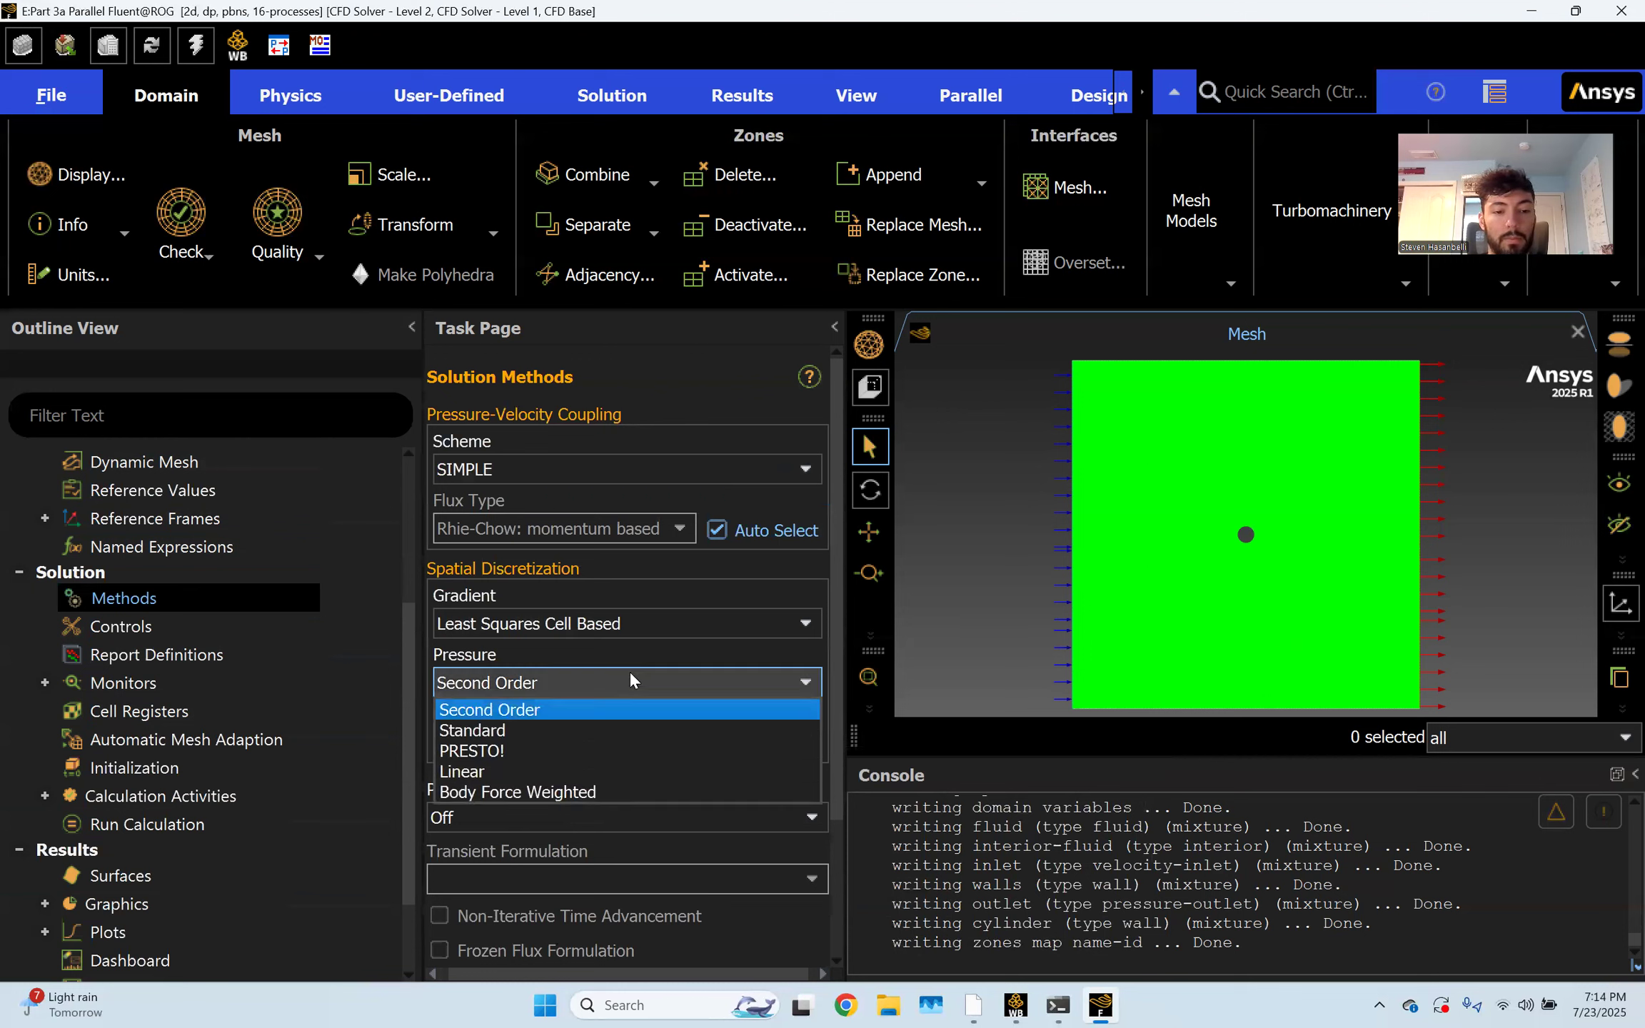
click(561, 745)
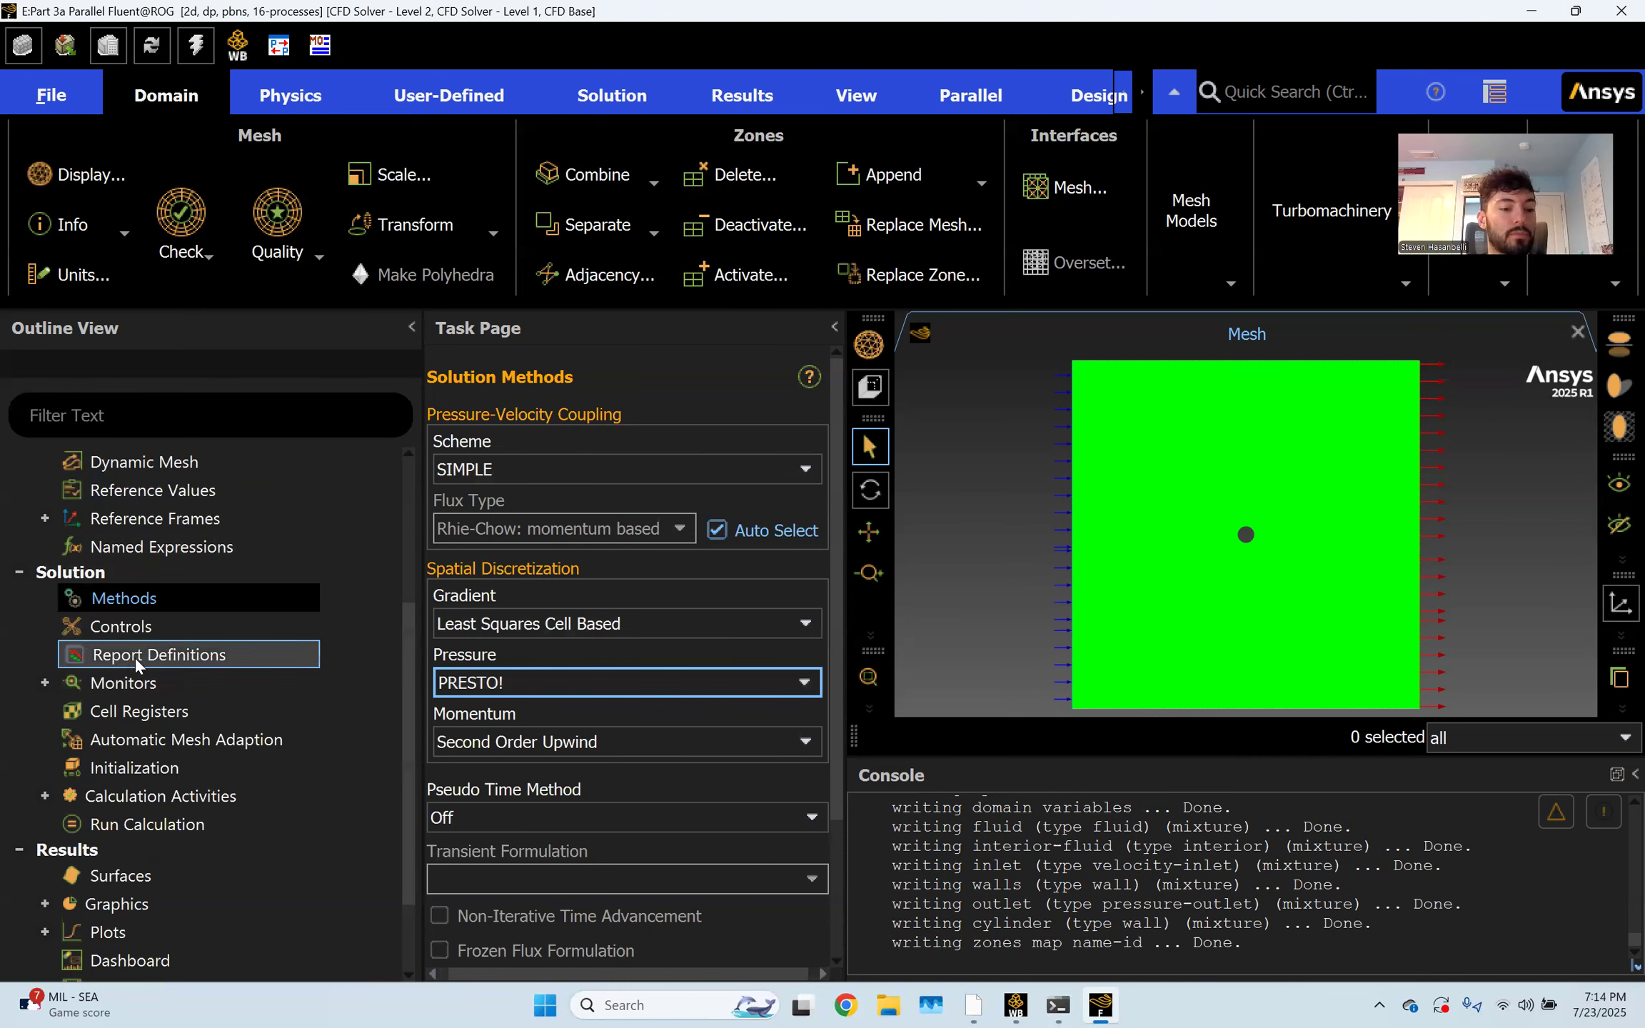
scroll(119, 658, down, 1)
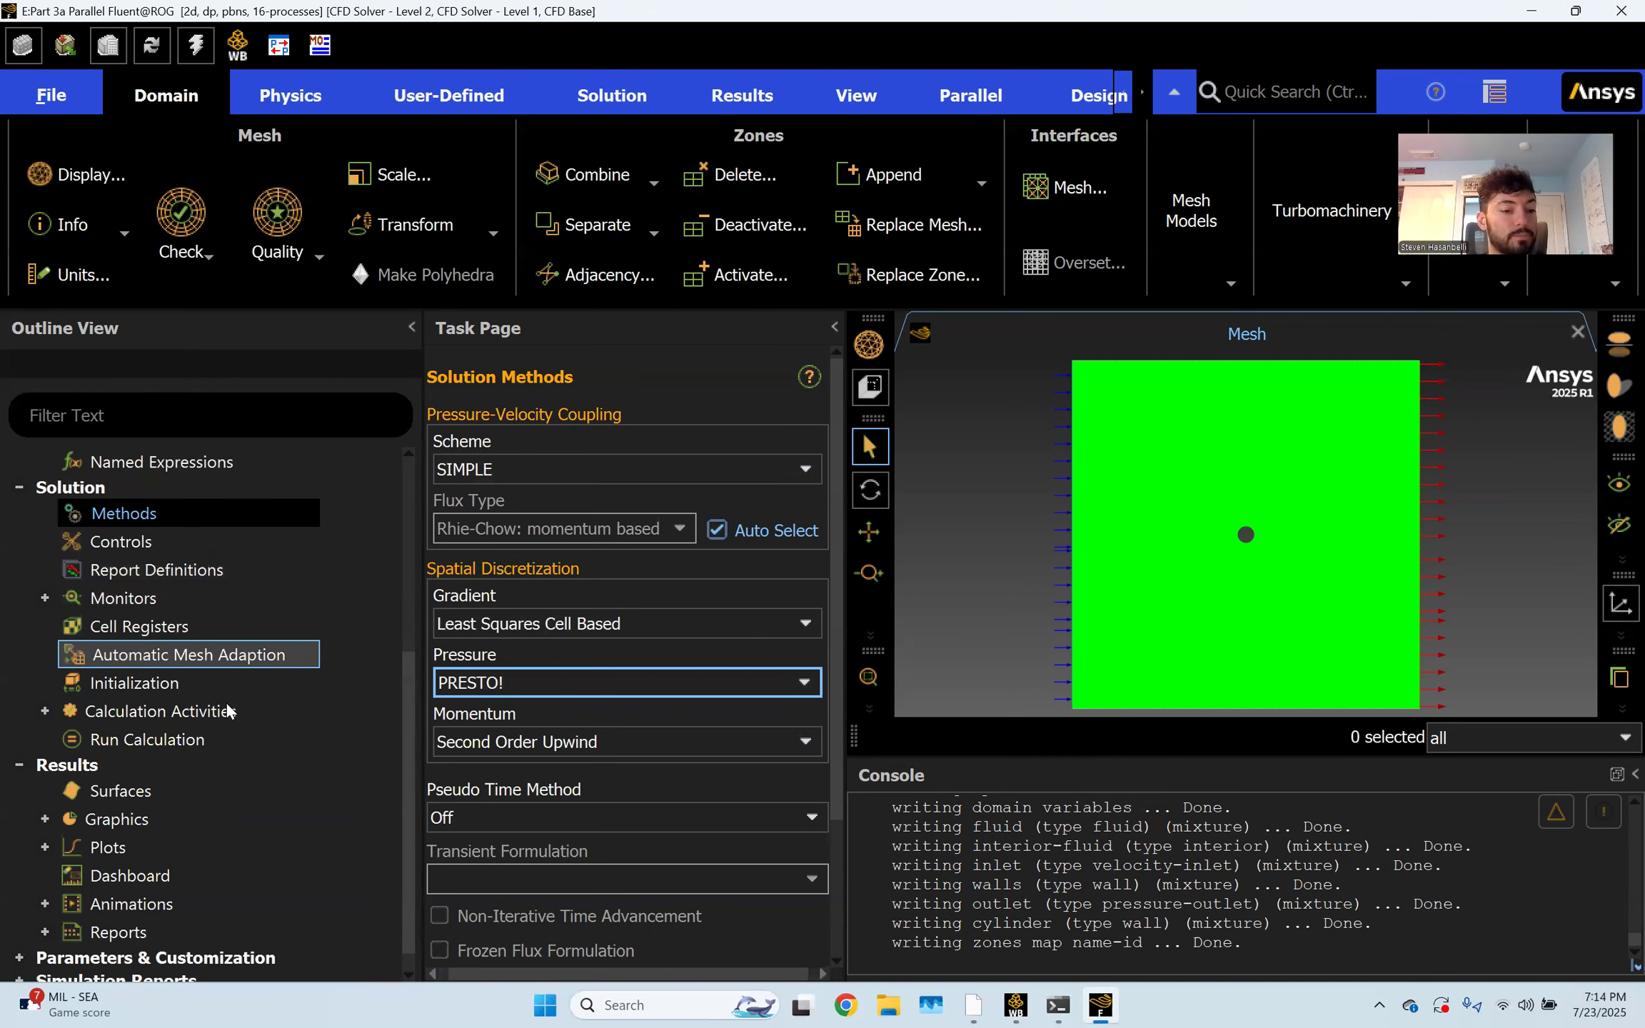
click(142, 682)
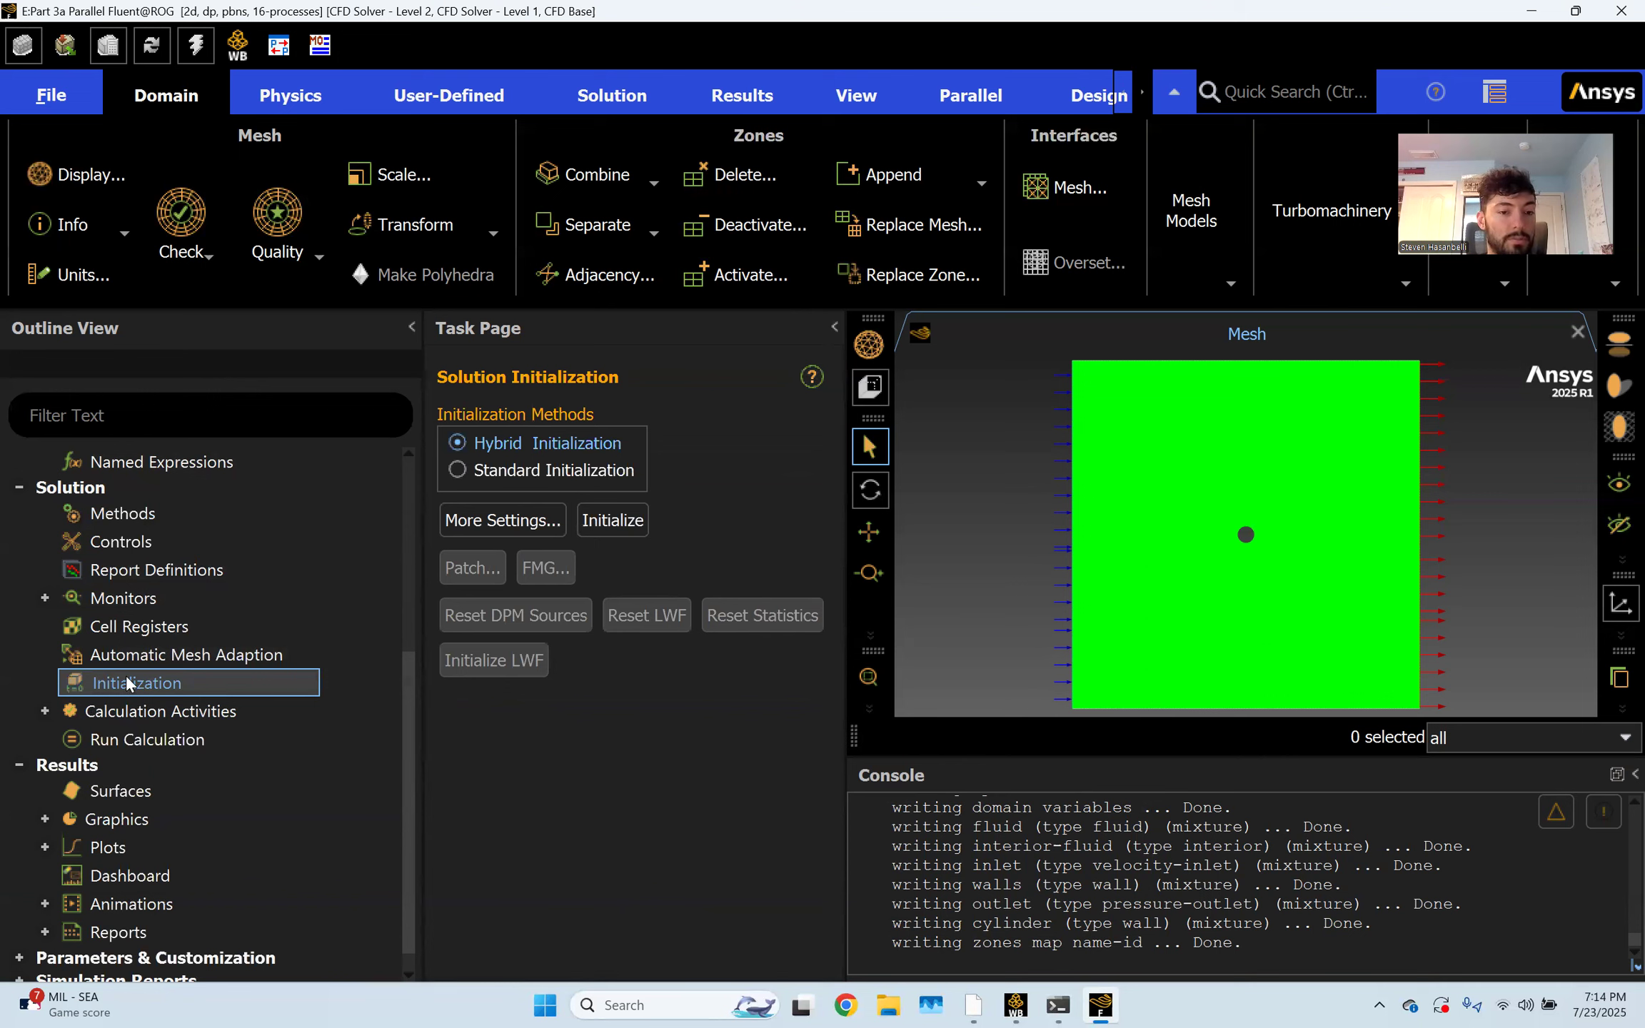
scroll(125, 675, up, 3)
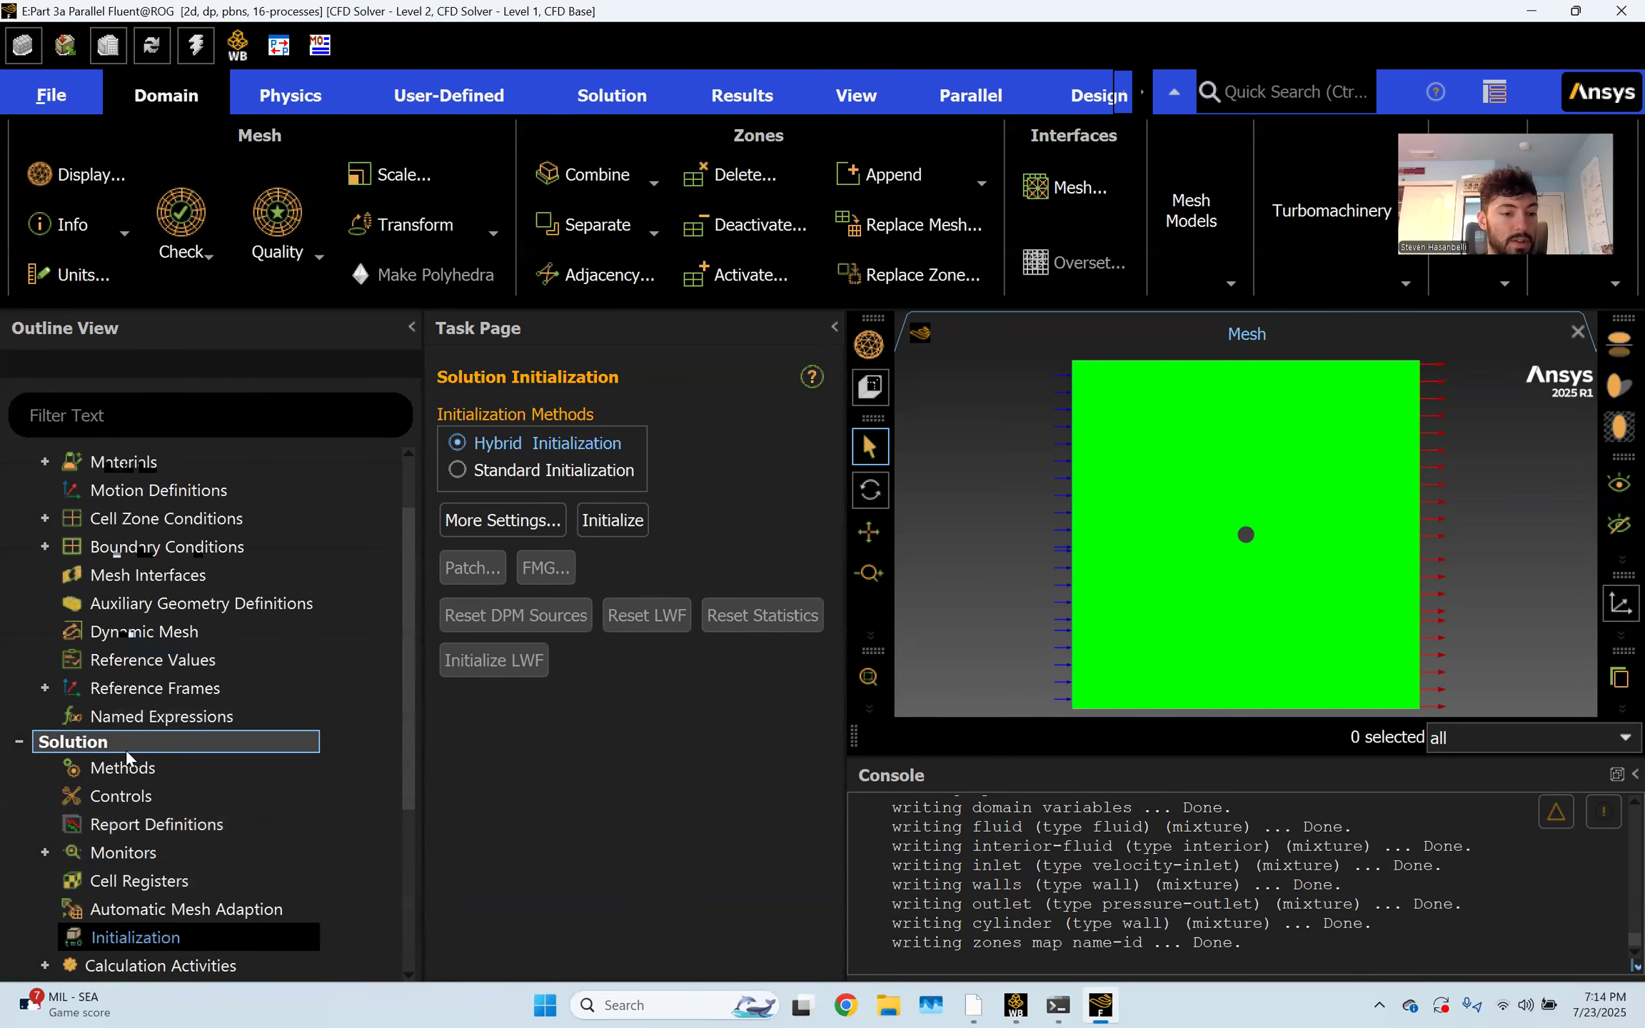
Set the residual absolute criteria for continuity, x-velocity and y-velocity to 1e-6 each
scroll(156, 750, down, 1)
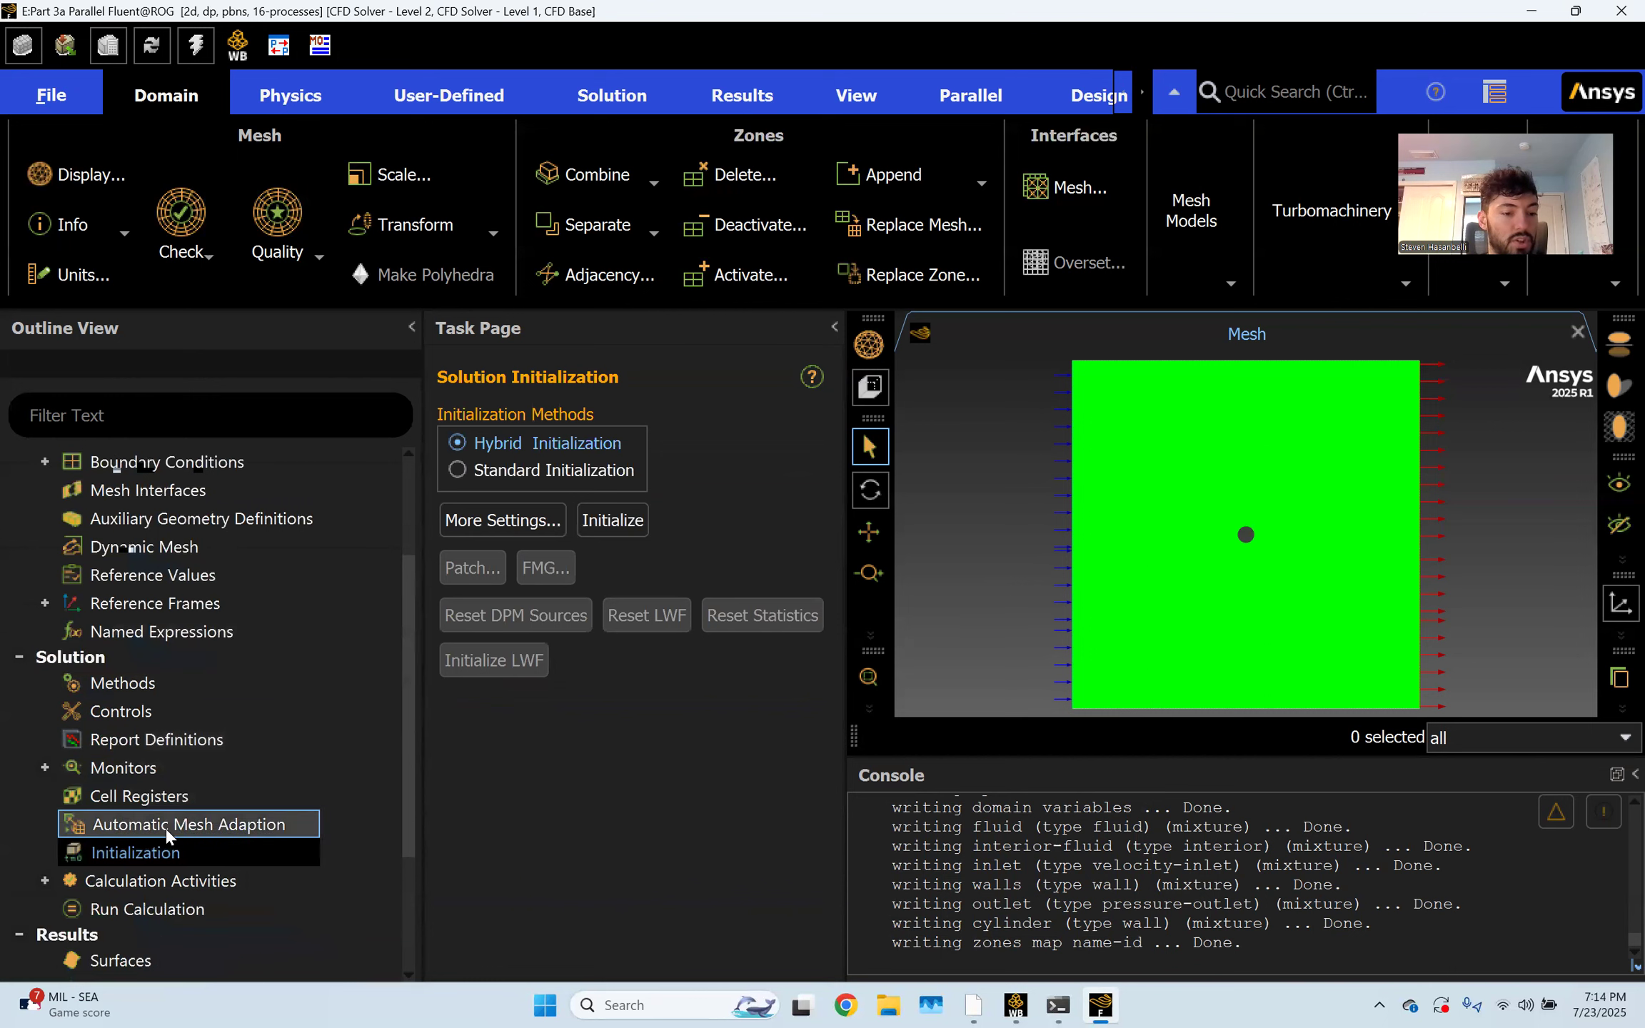
click(43, 766)
scroll(220, 768, down, 1)
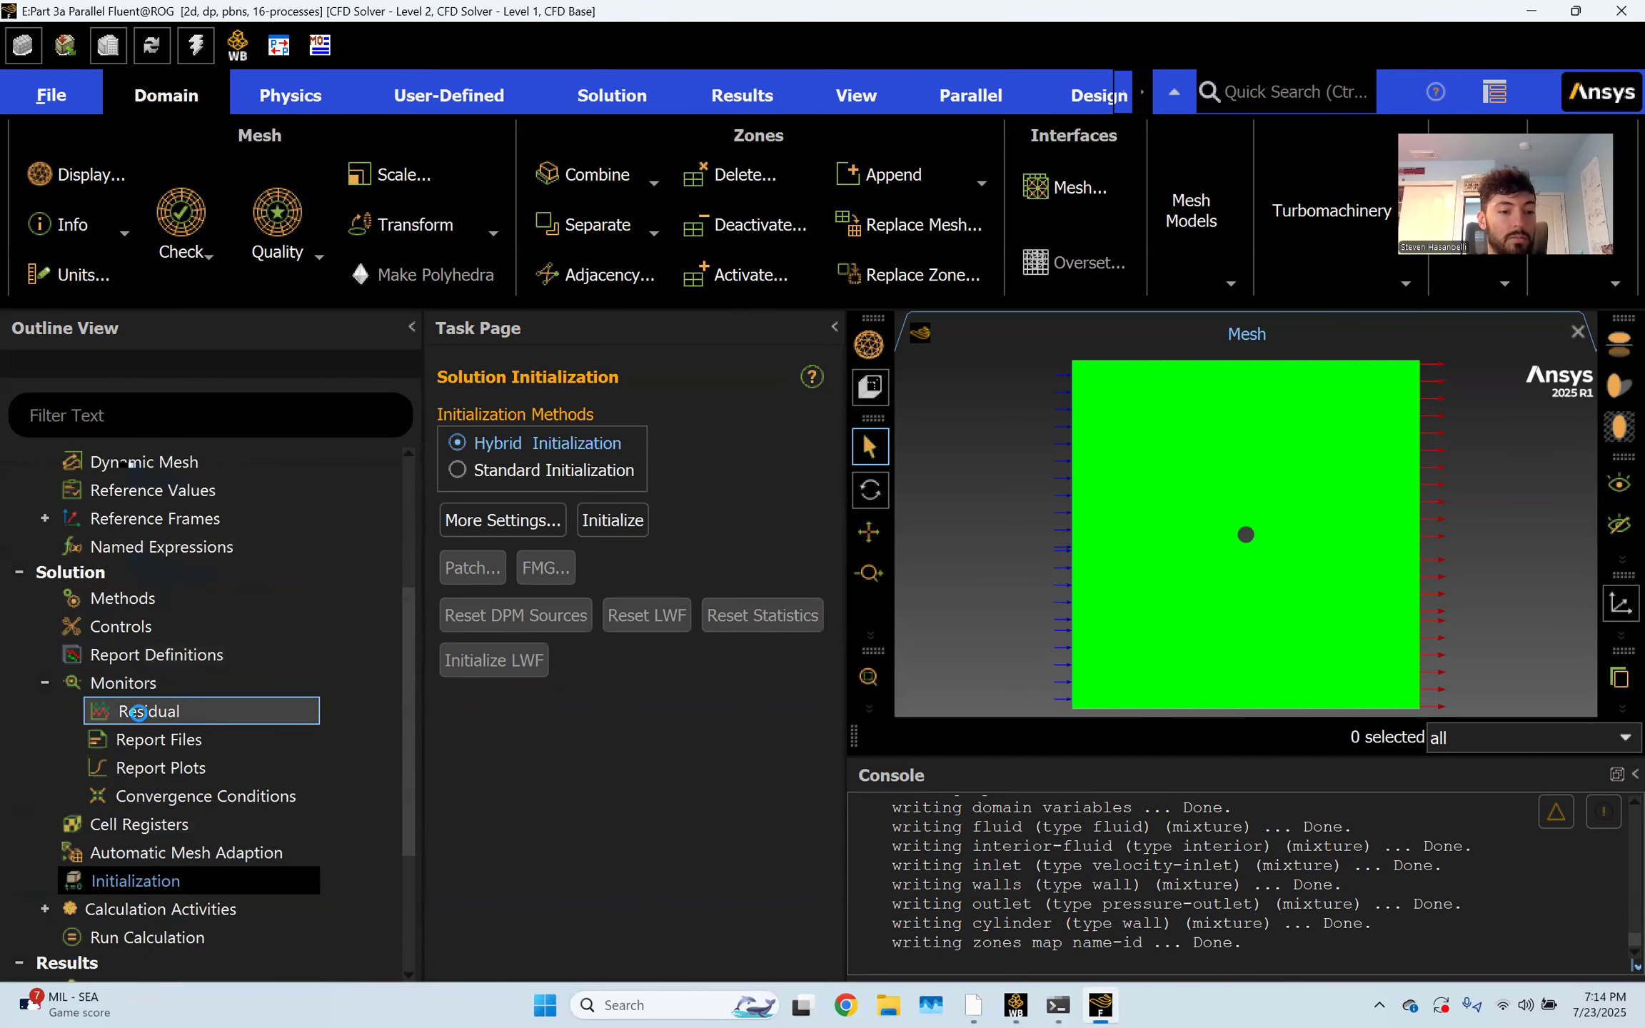
click(151, 711)
double_click(151, 711)
click(1072, 421)
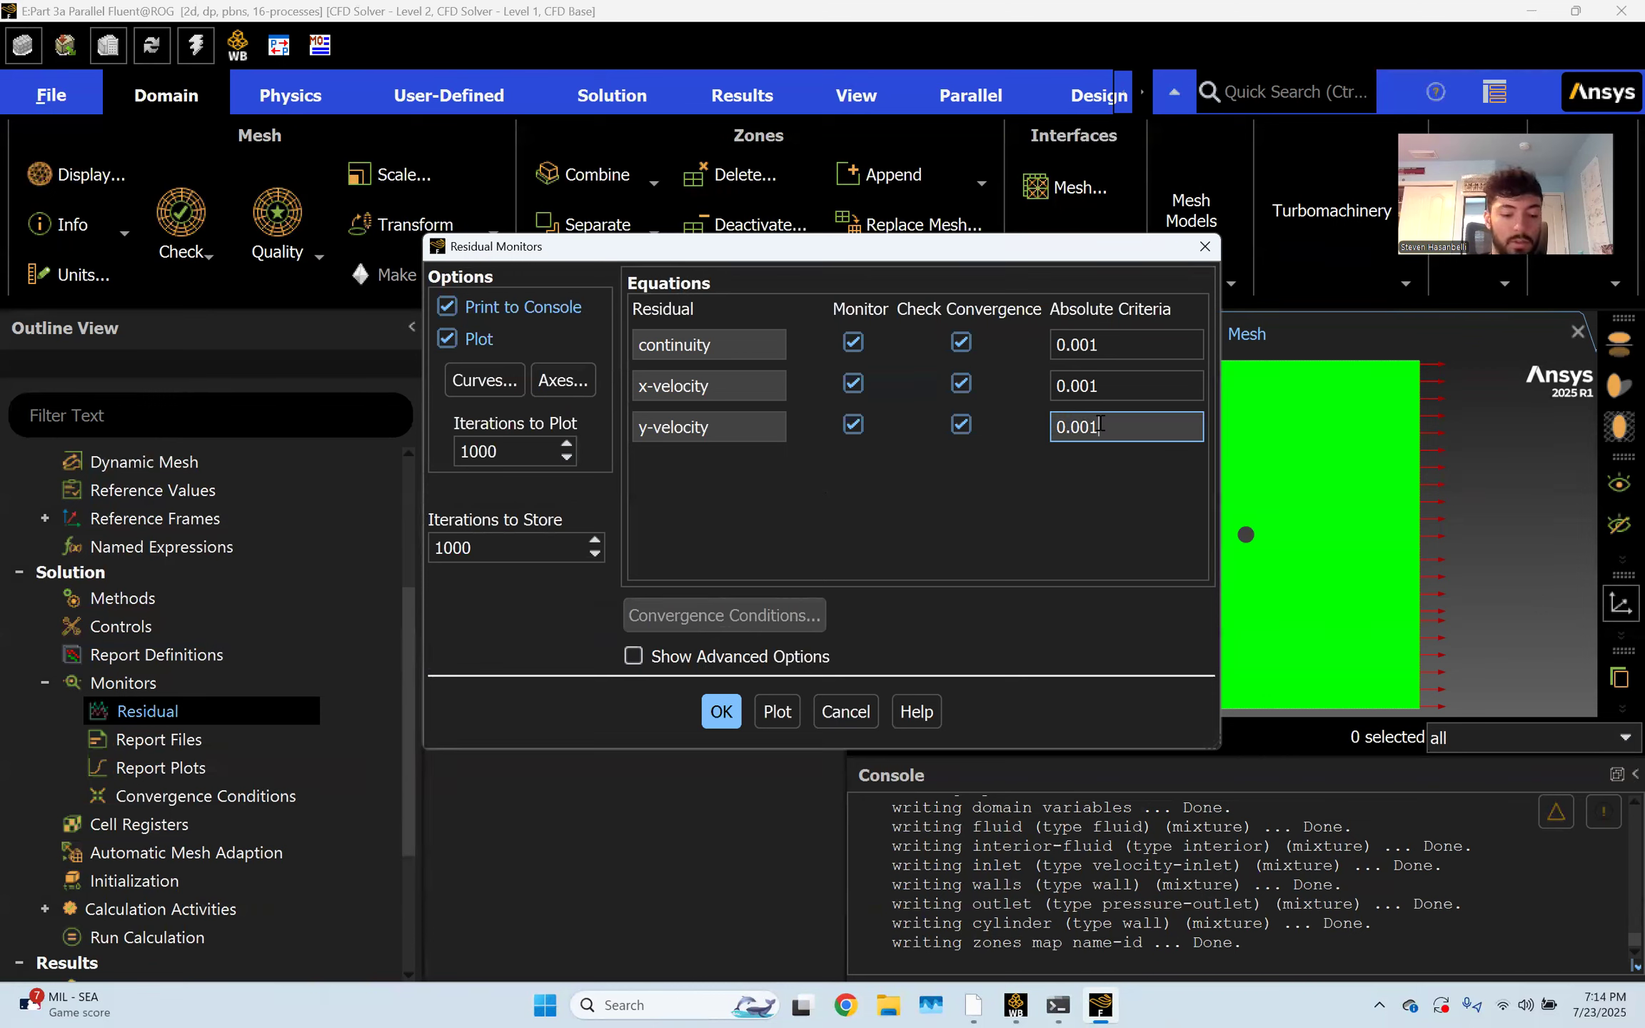
double_click(1100, 424)
text(1e-6)
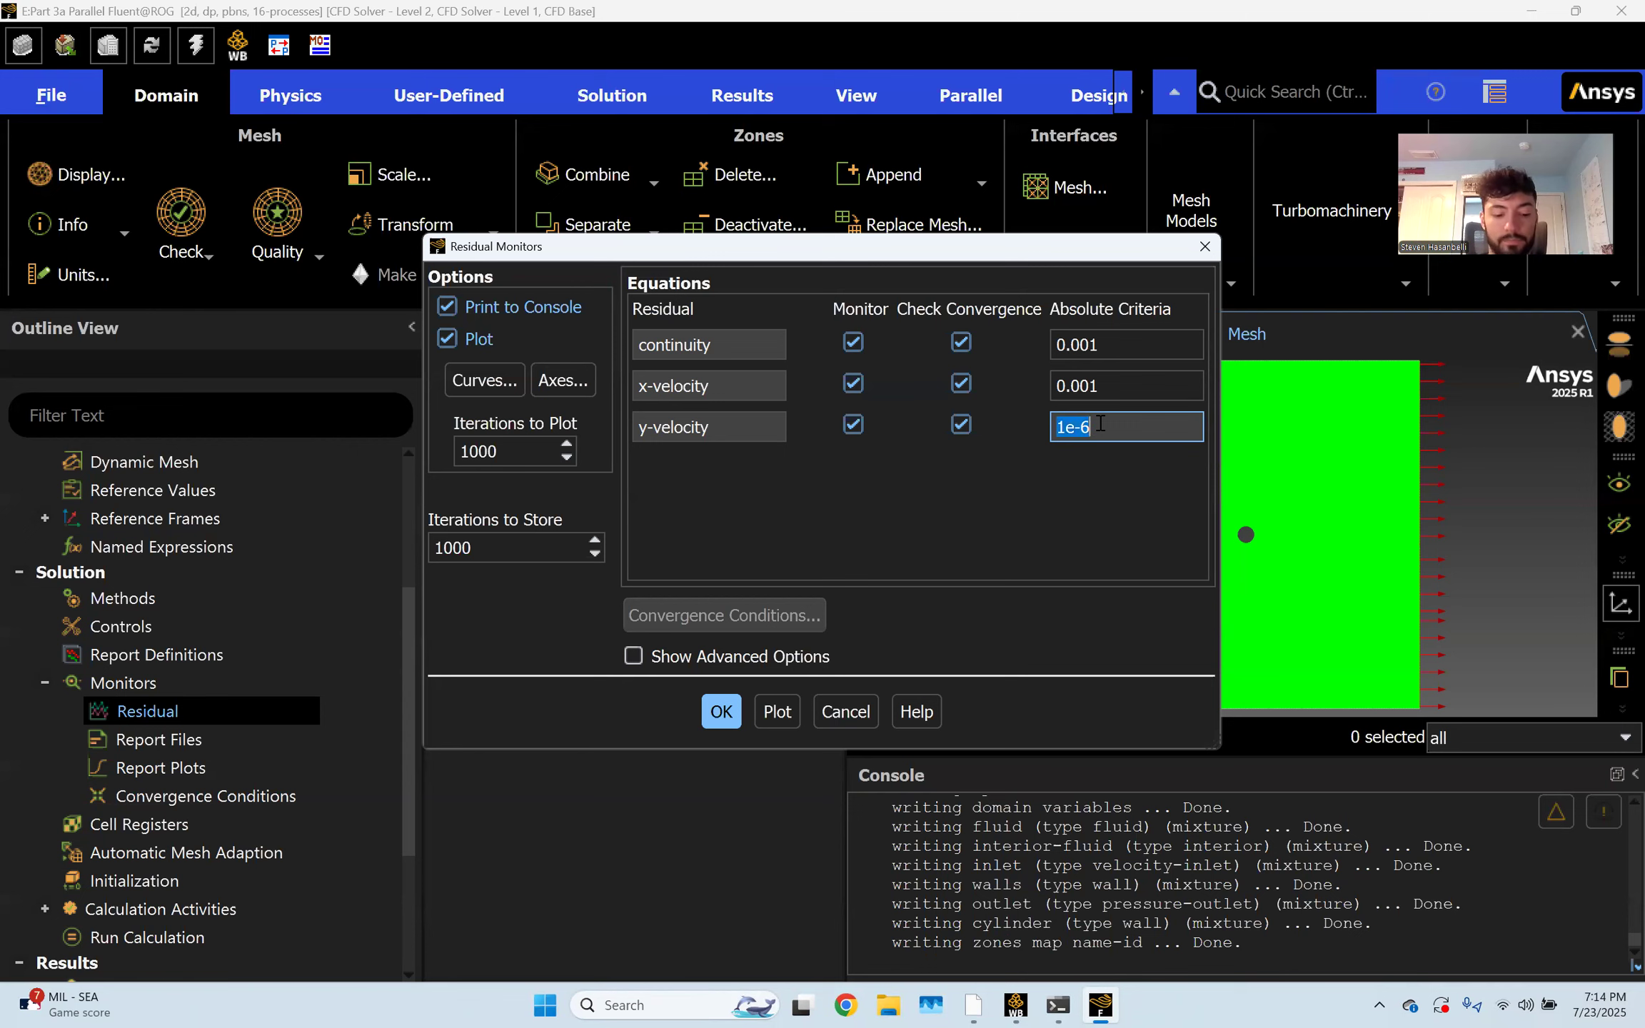
click(1123, 387)
double_click(1123, 387)
text(1e-6)
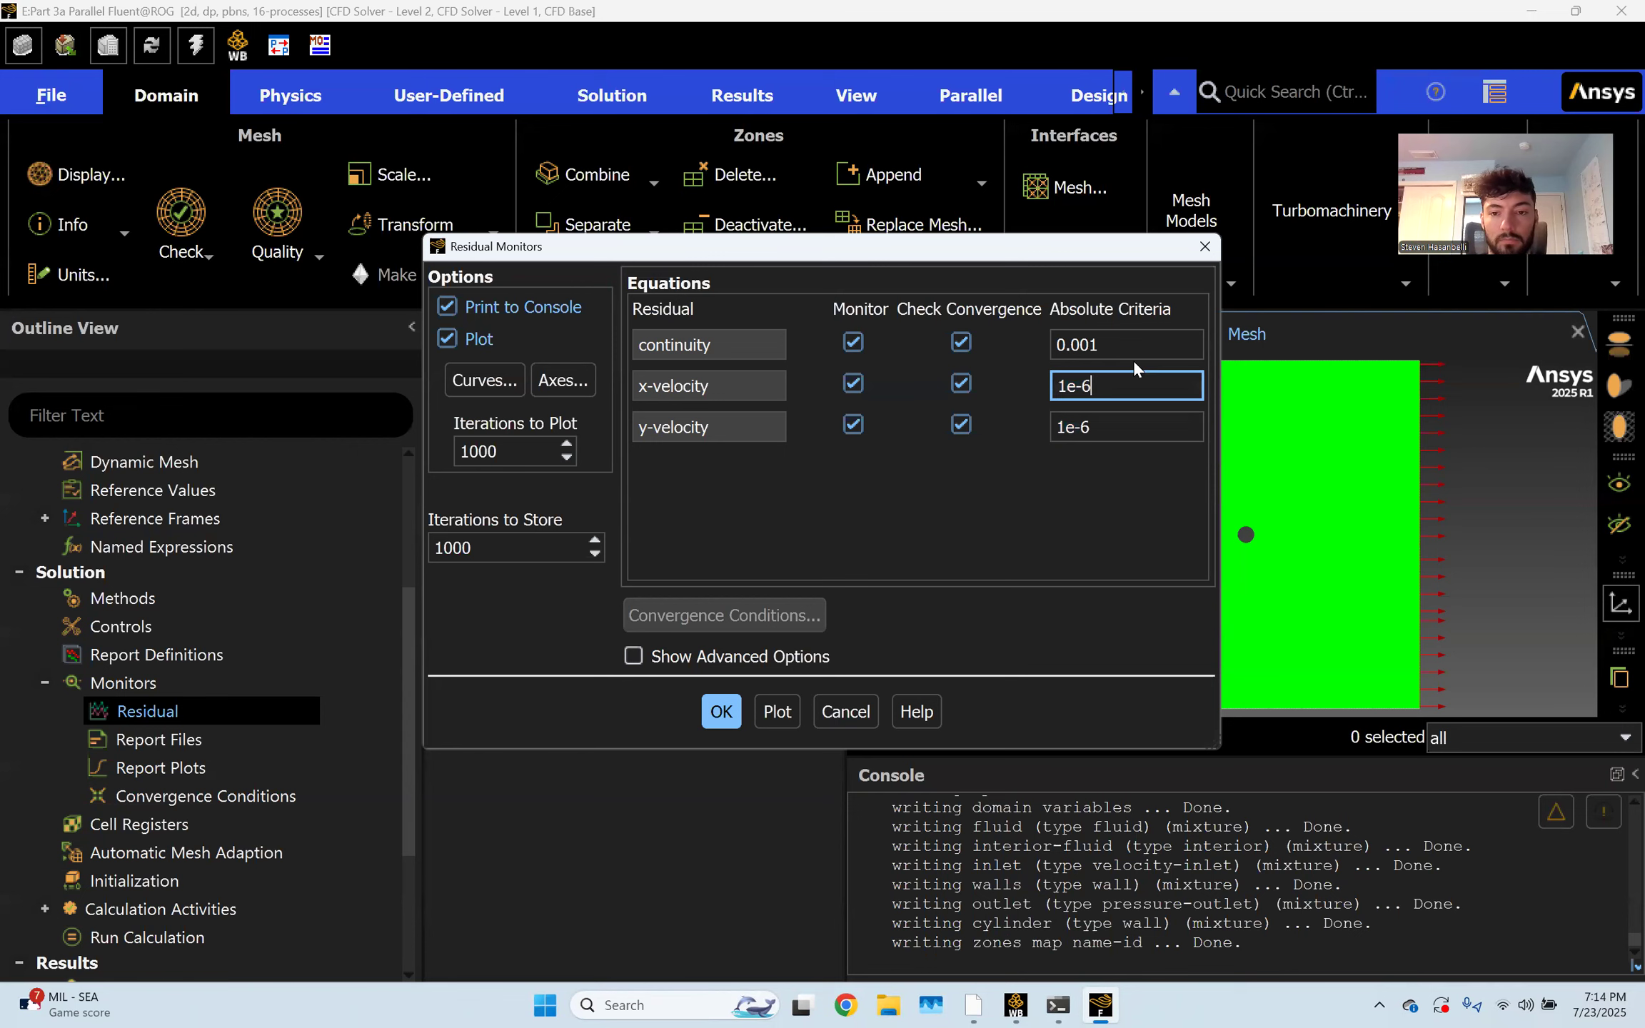
double_click(1137, 345)
text(1e-6)
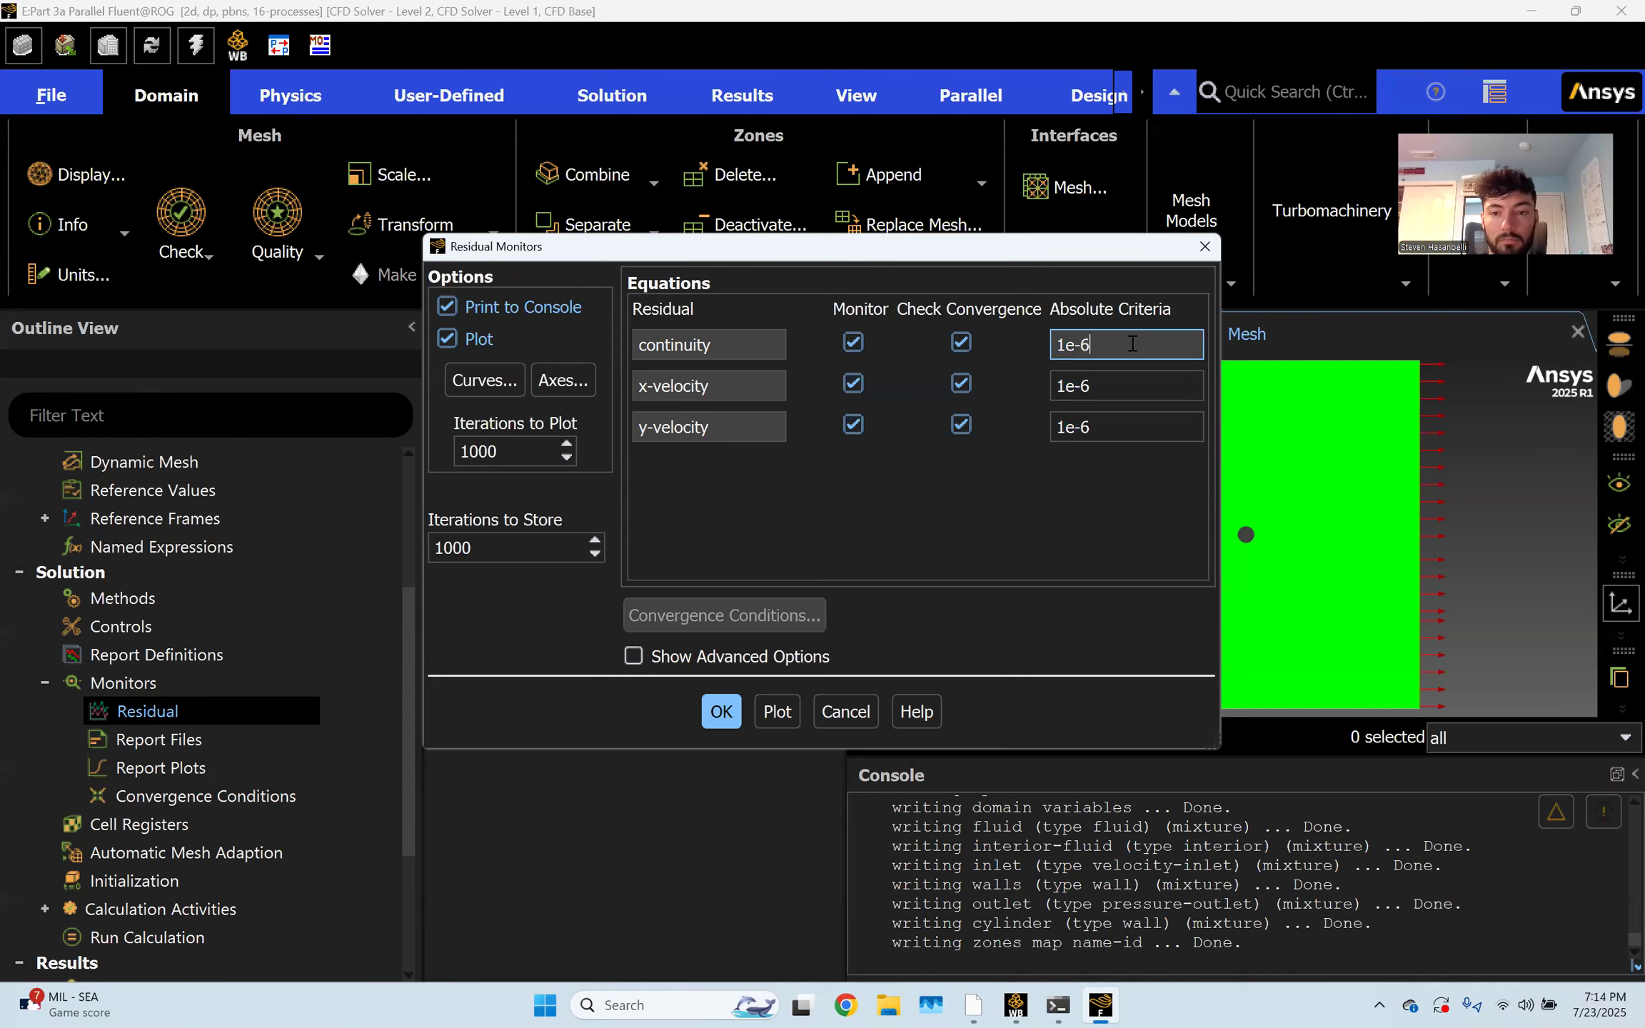
click(738, 724)
click(40, 680)
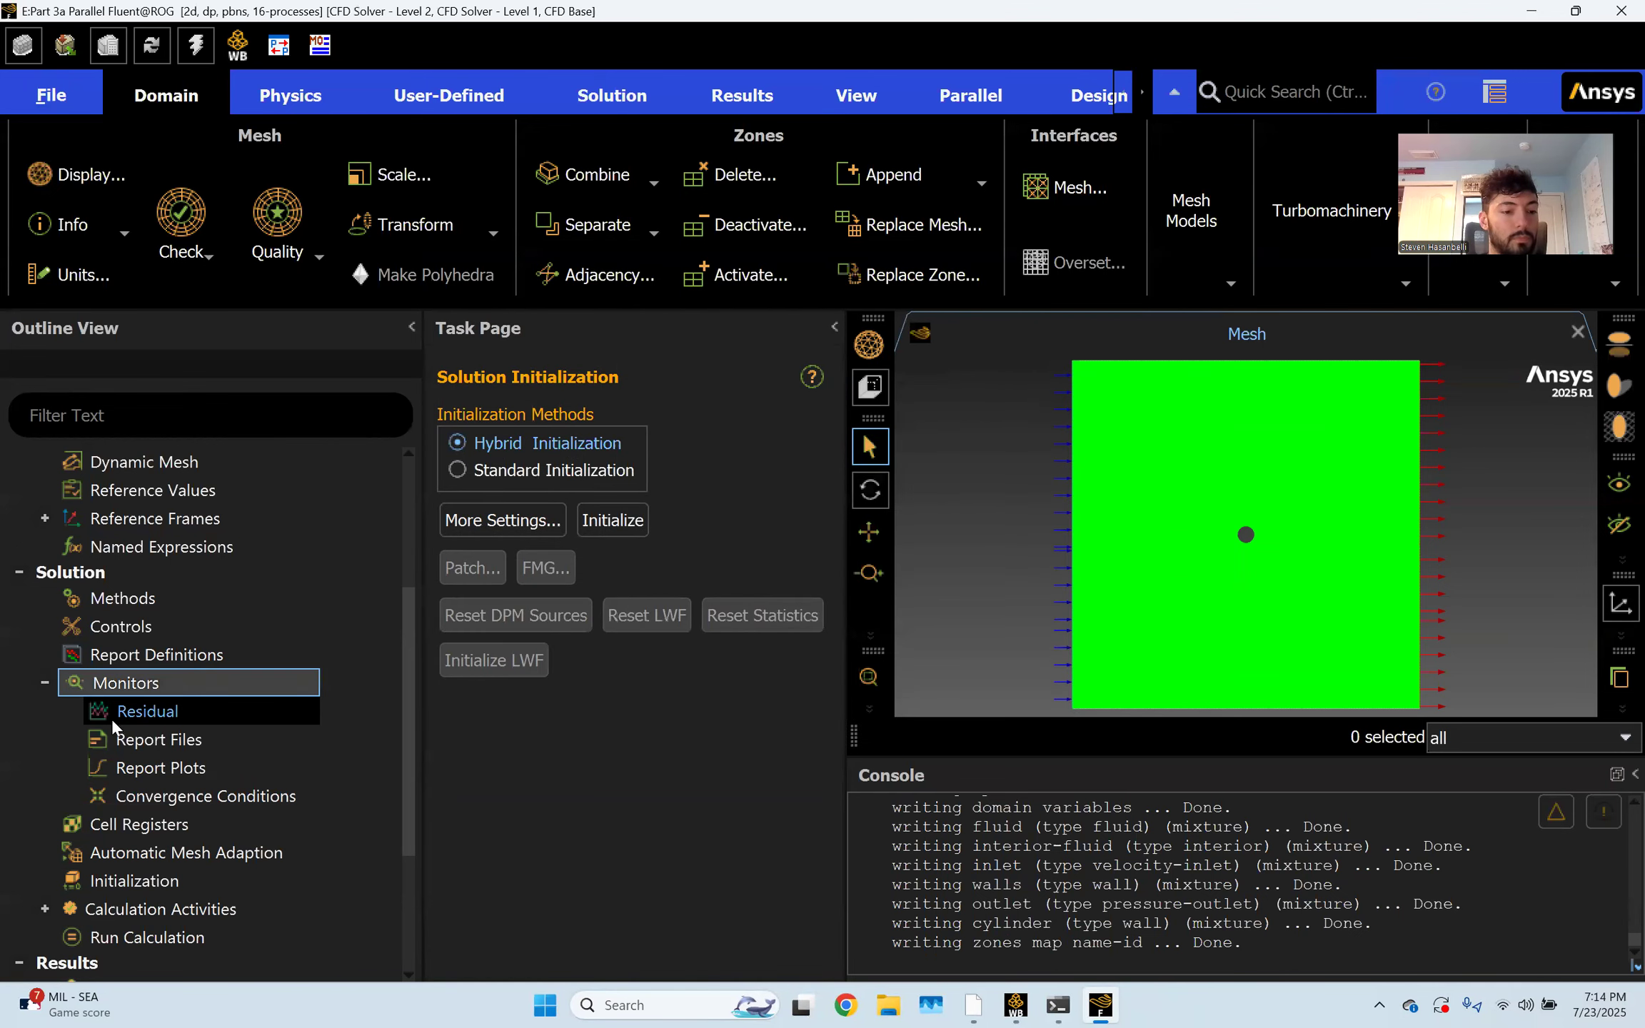
Set the hybrid initialization to 25 iterations and initialize the solution
click(135, 768)
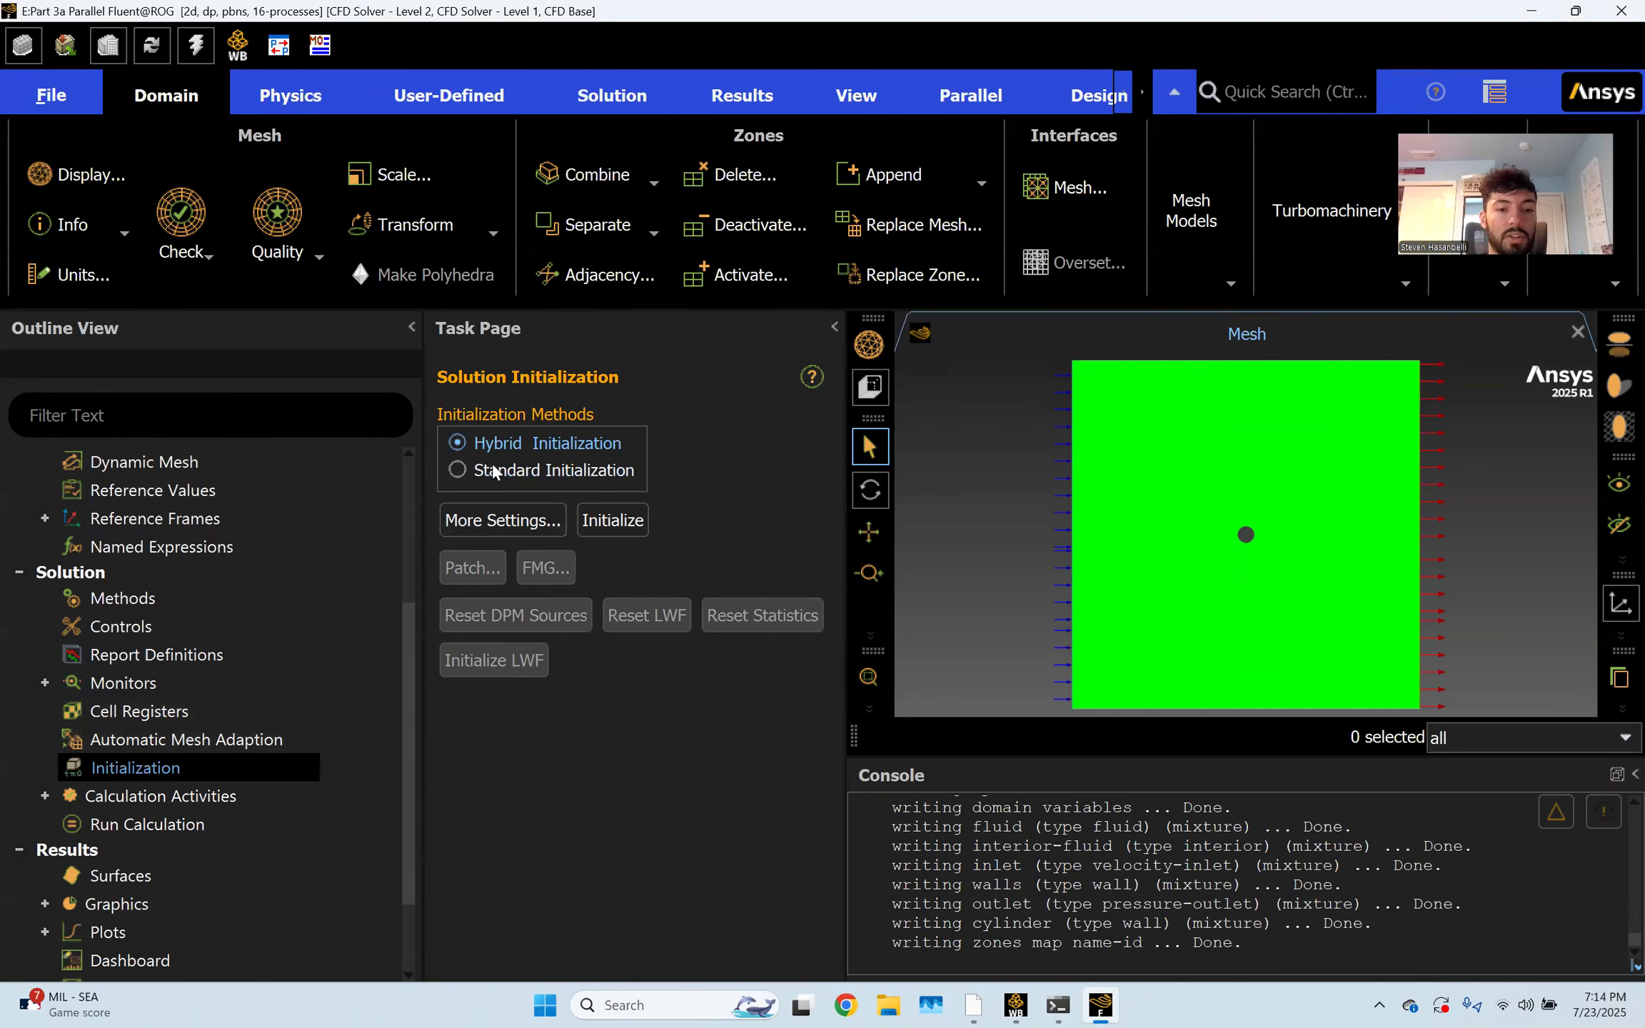
click(504, 529)
double_click(884, 323)
text(25)
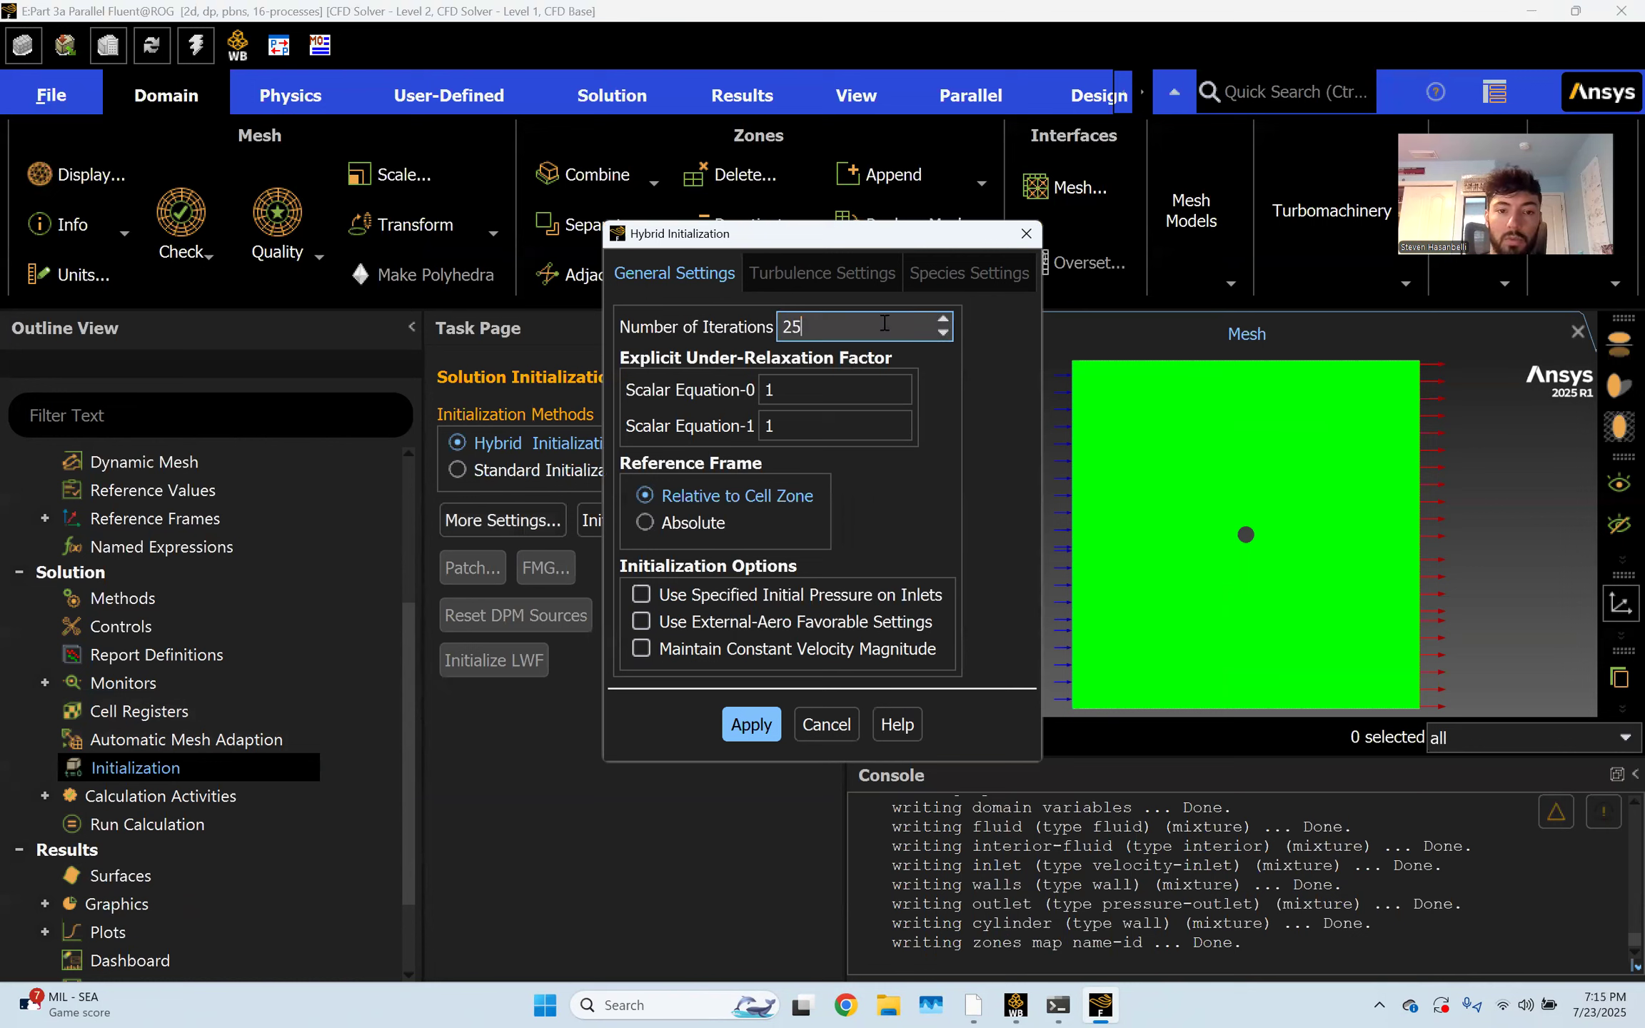
click(749, 725)
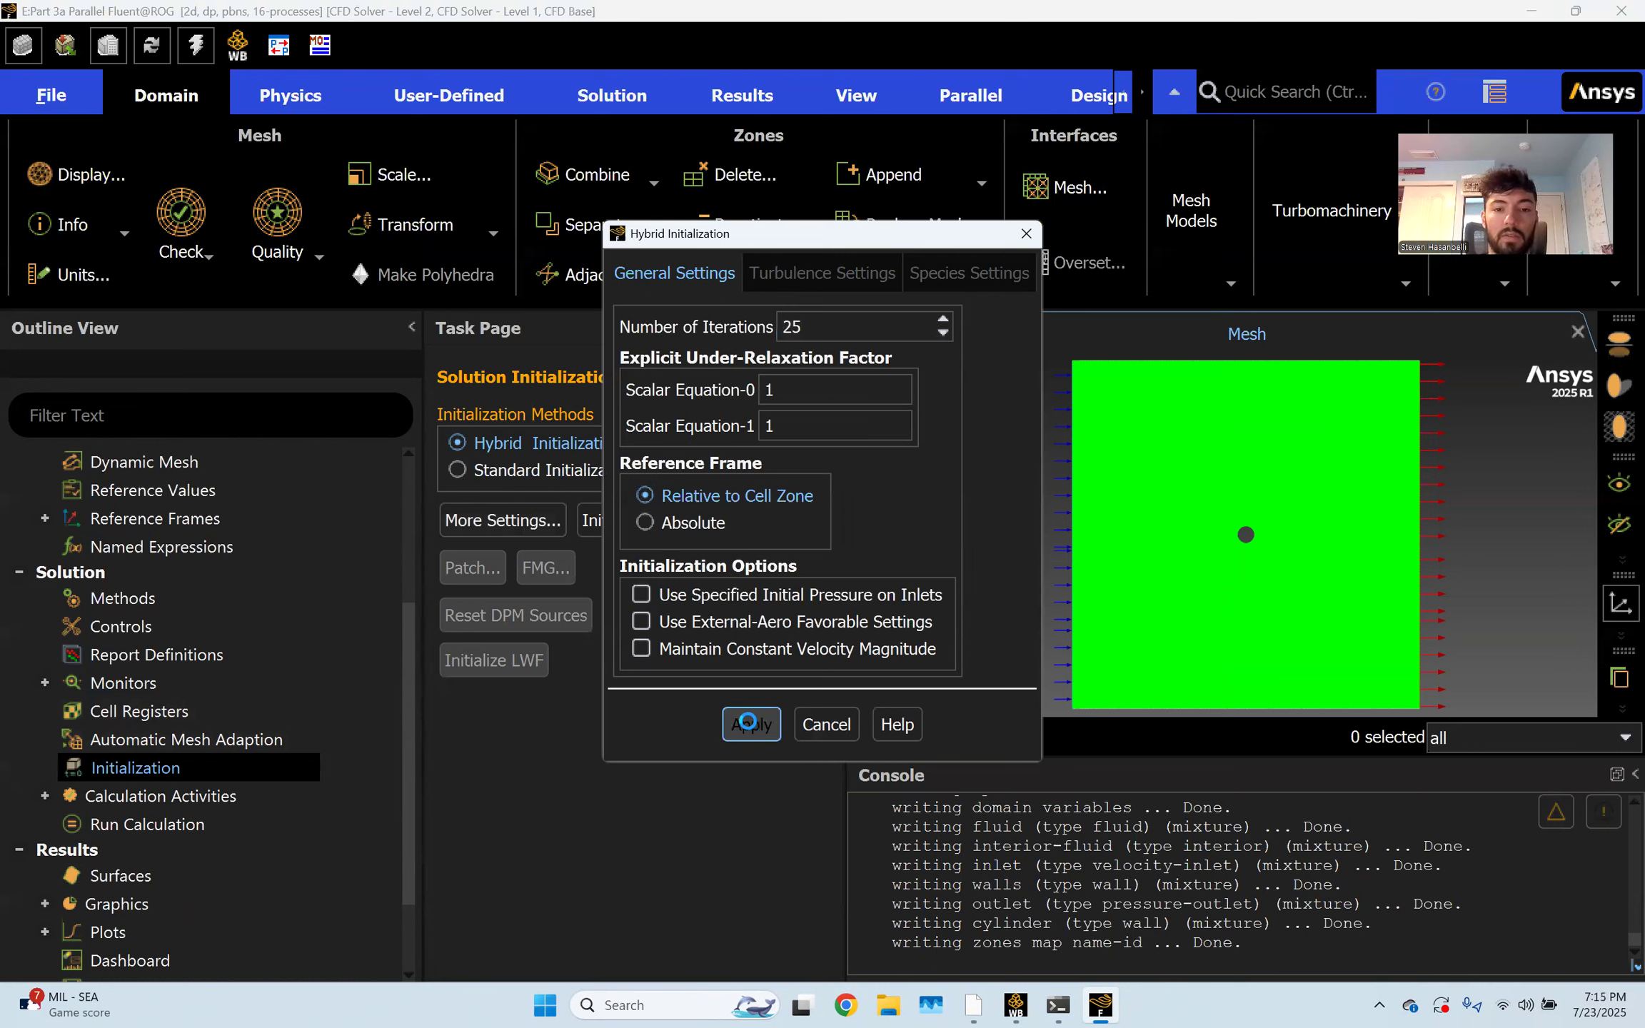
click(818, 725)
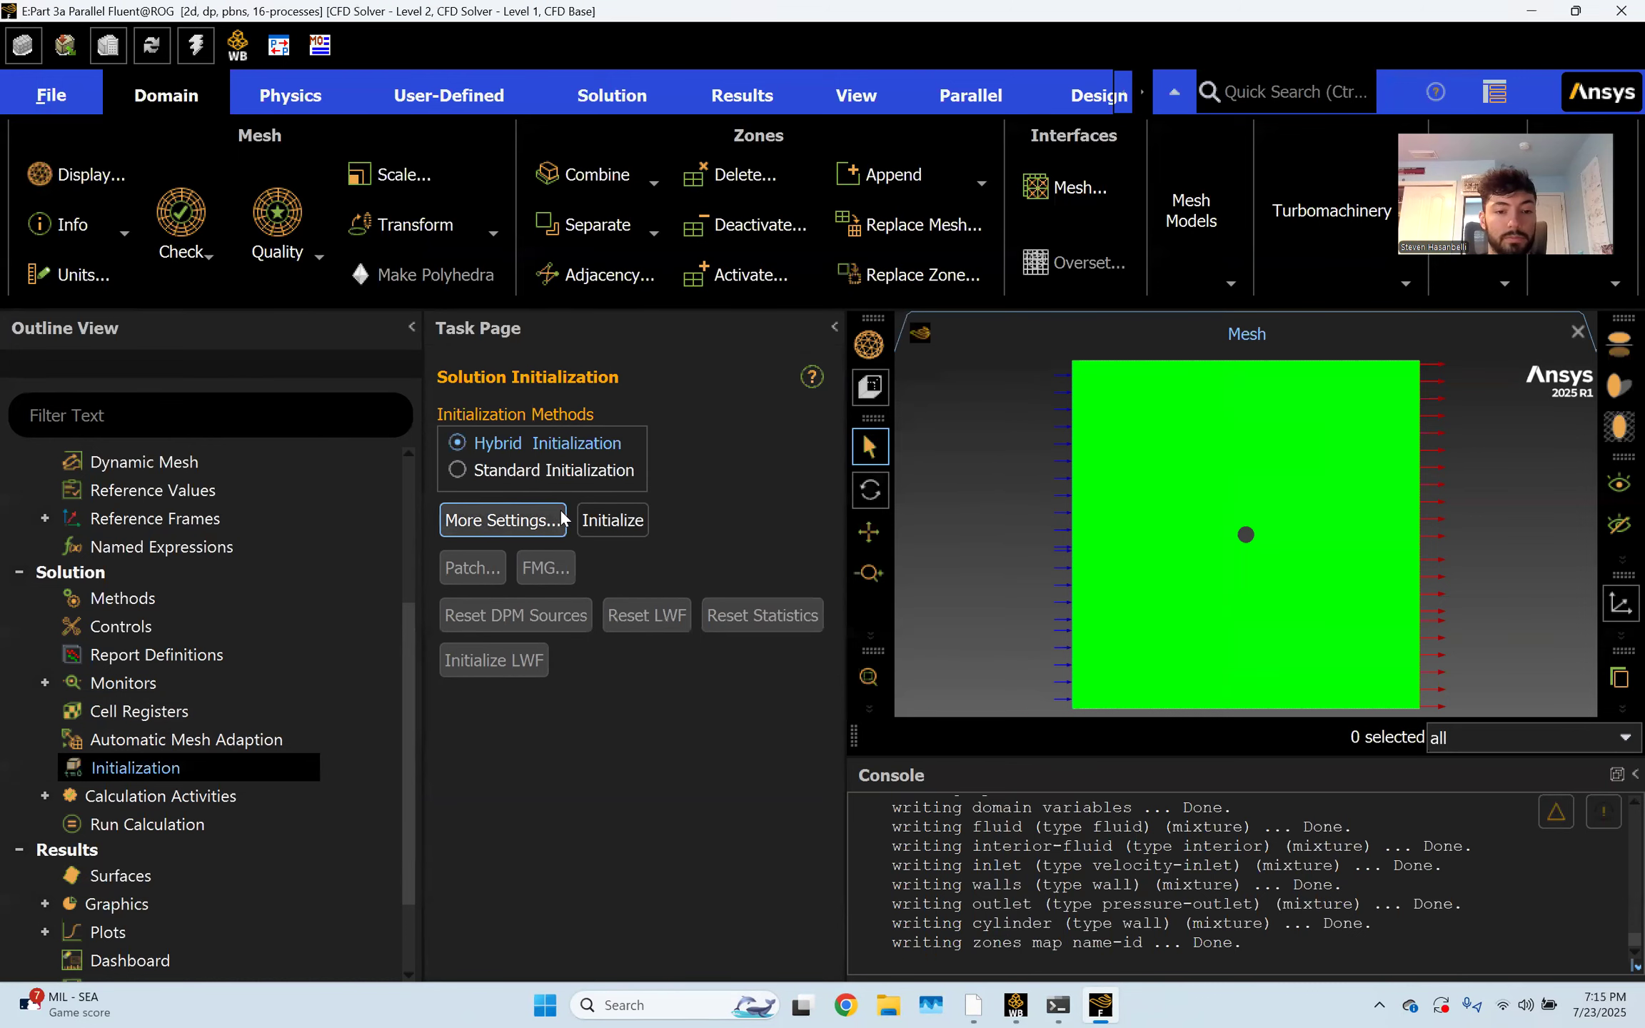
click(634, 524)
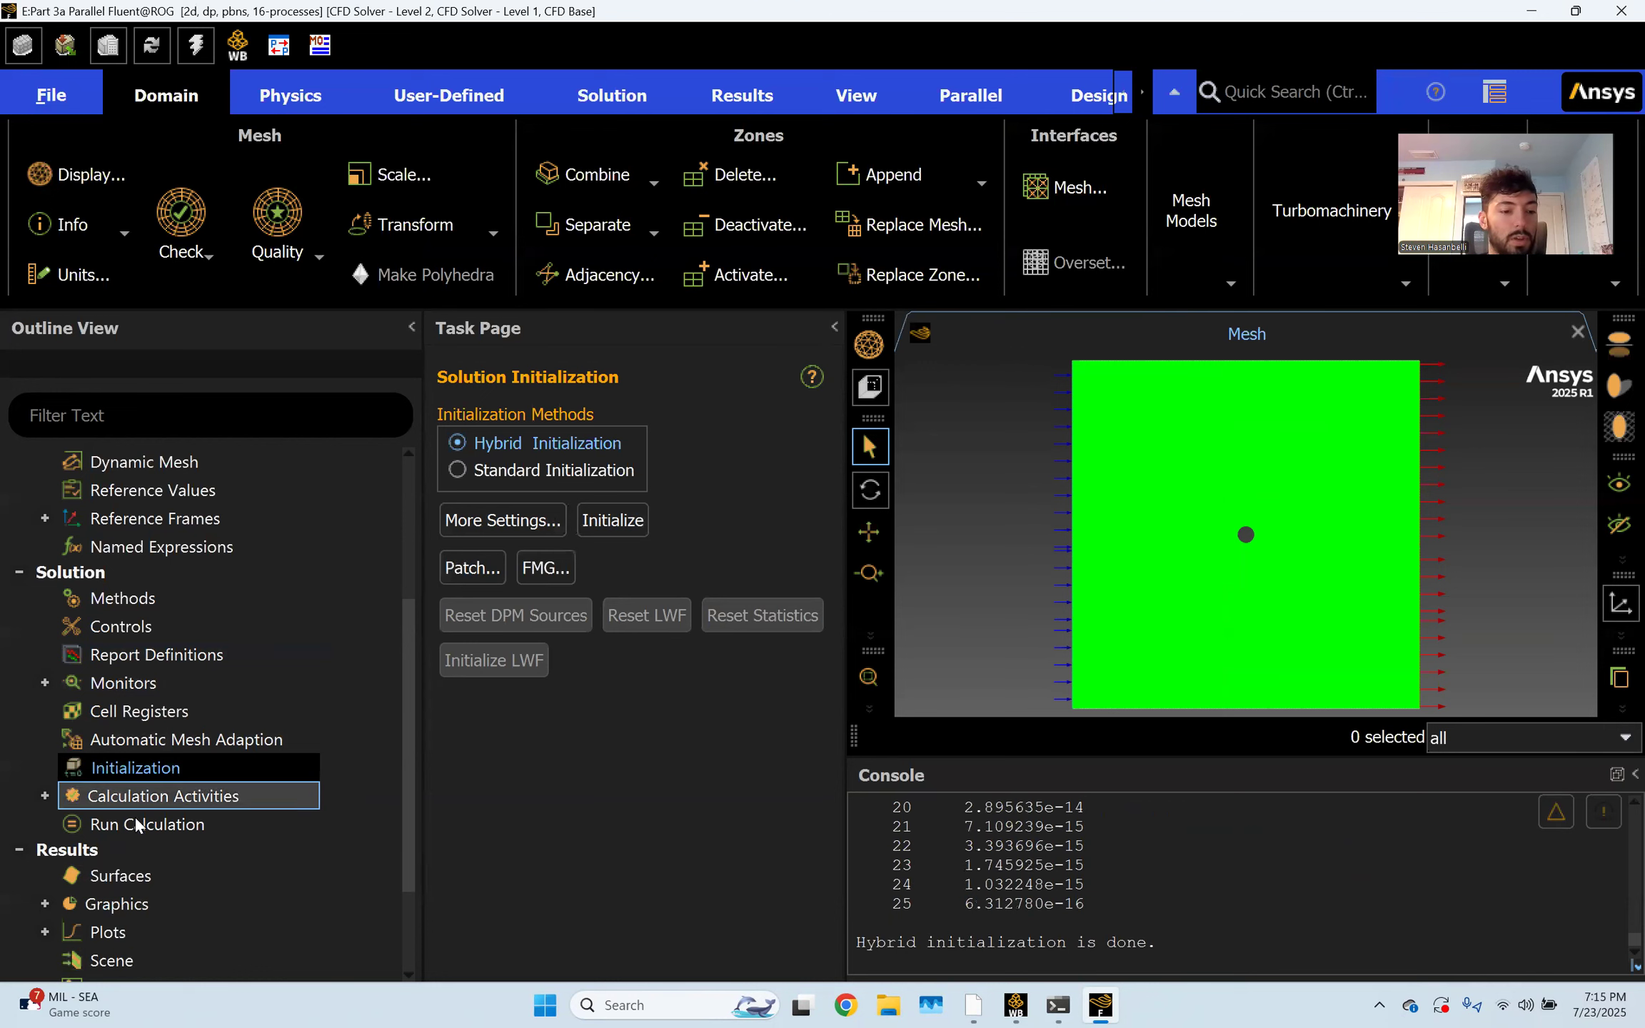
Run the calculation for 500 iterations and acknowledge its completion
click(159, 826)
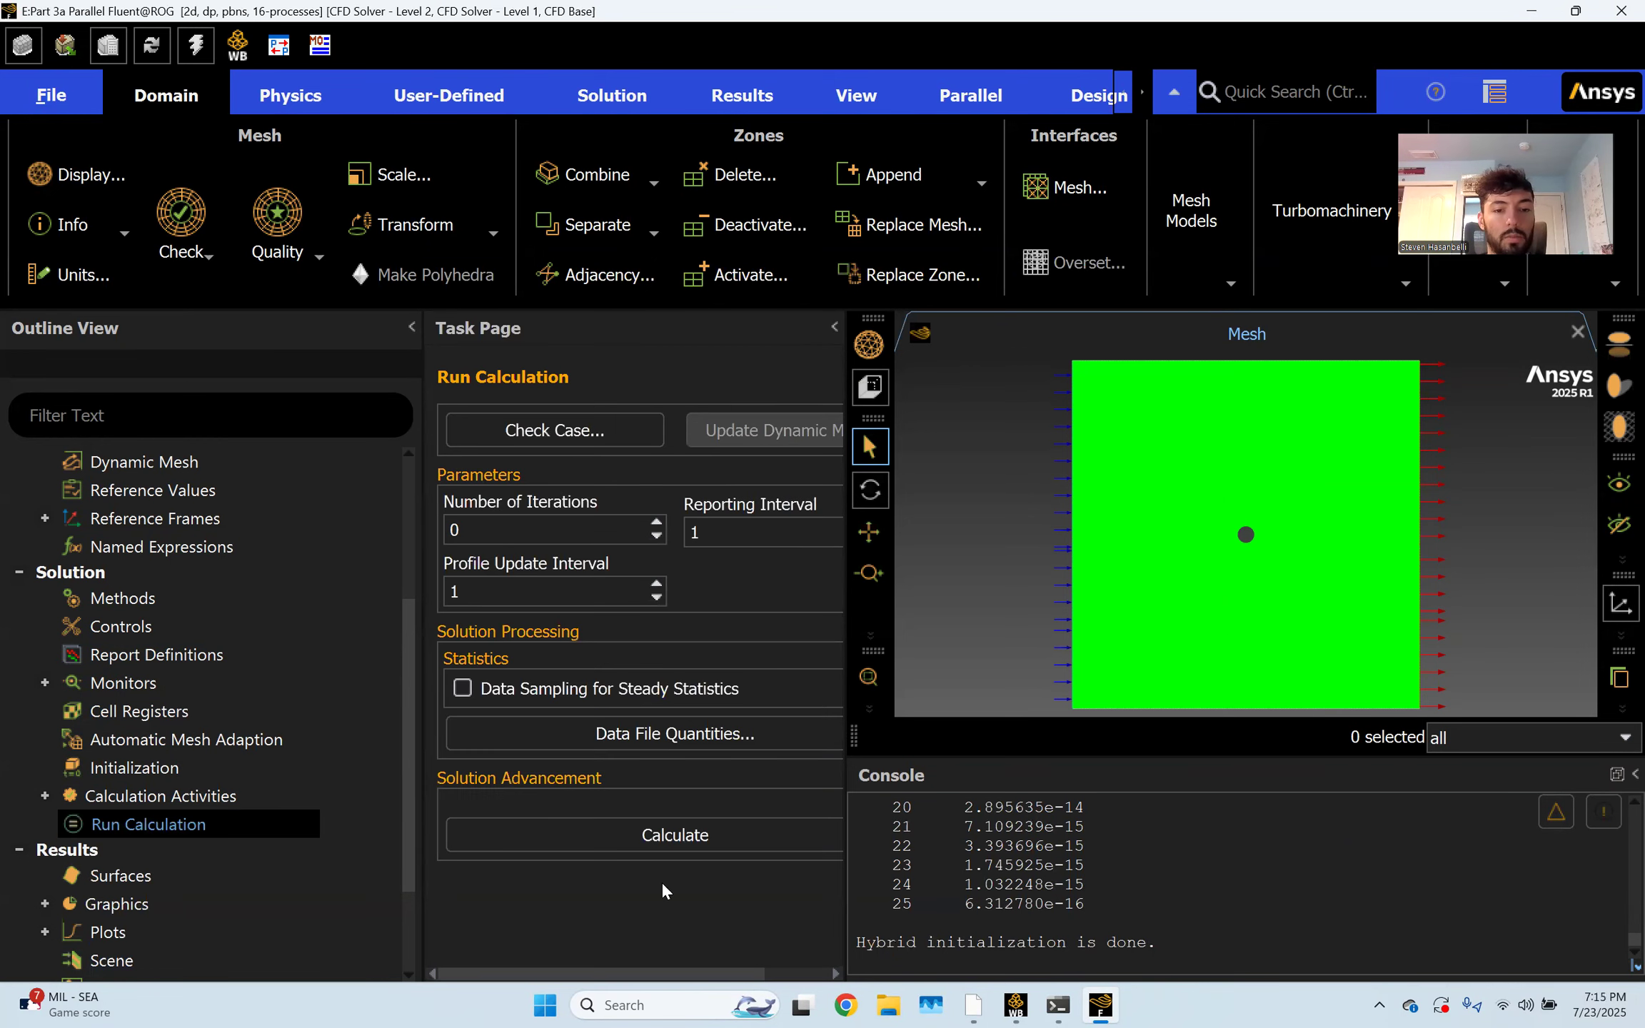
double_click(537, 529)
text(500)
click(722, 558)
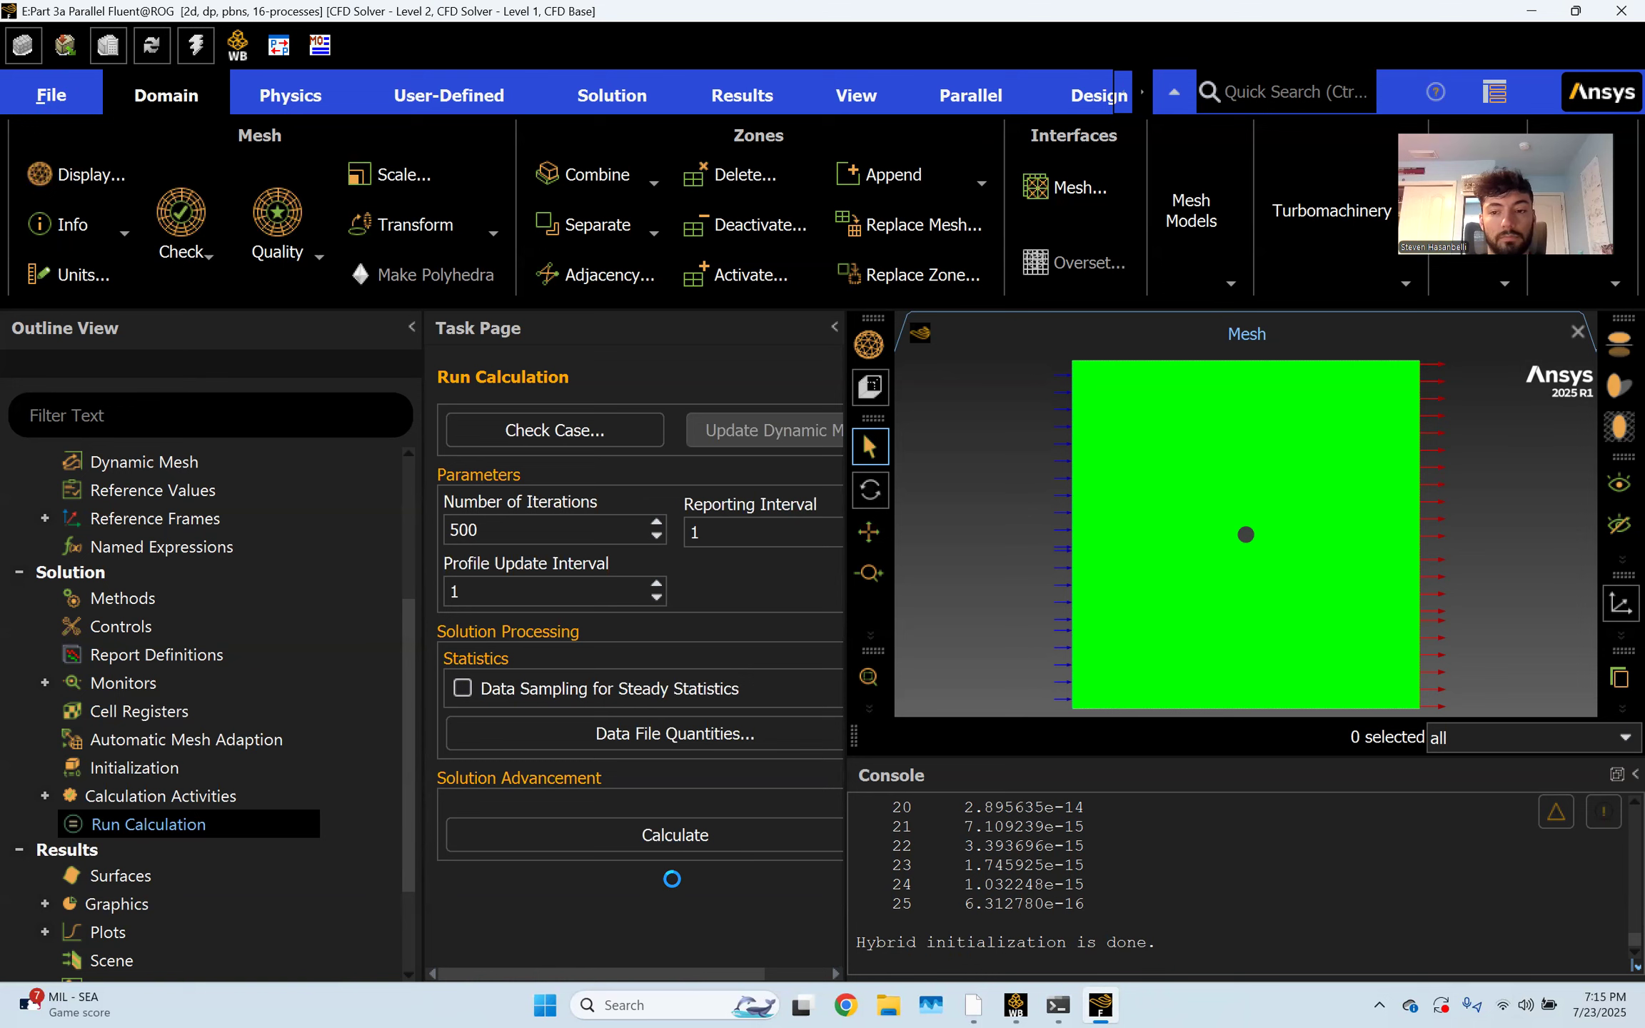
click(666, 832)
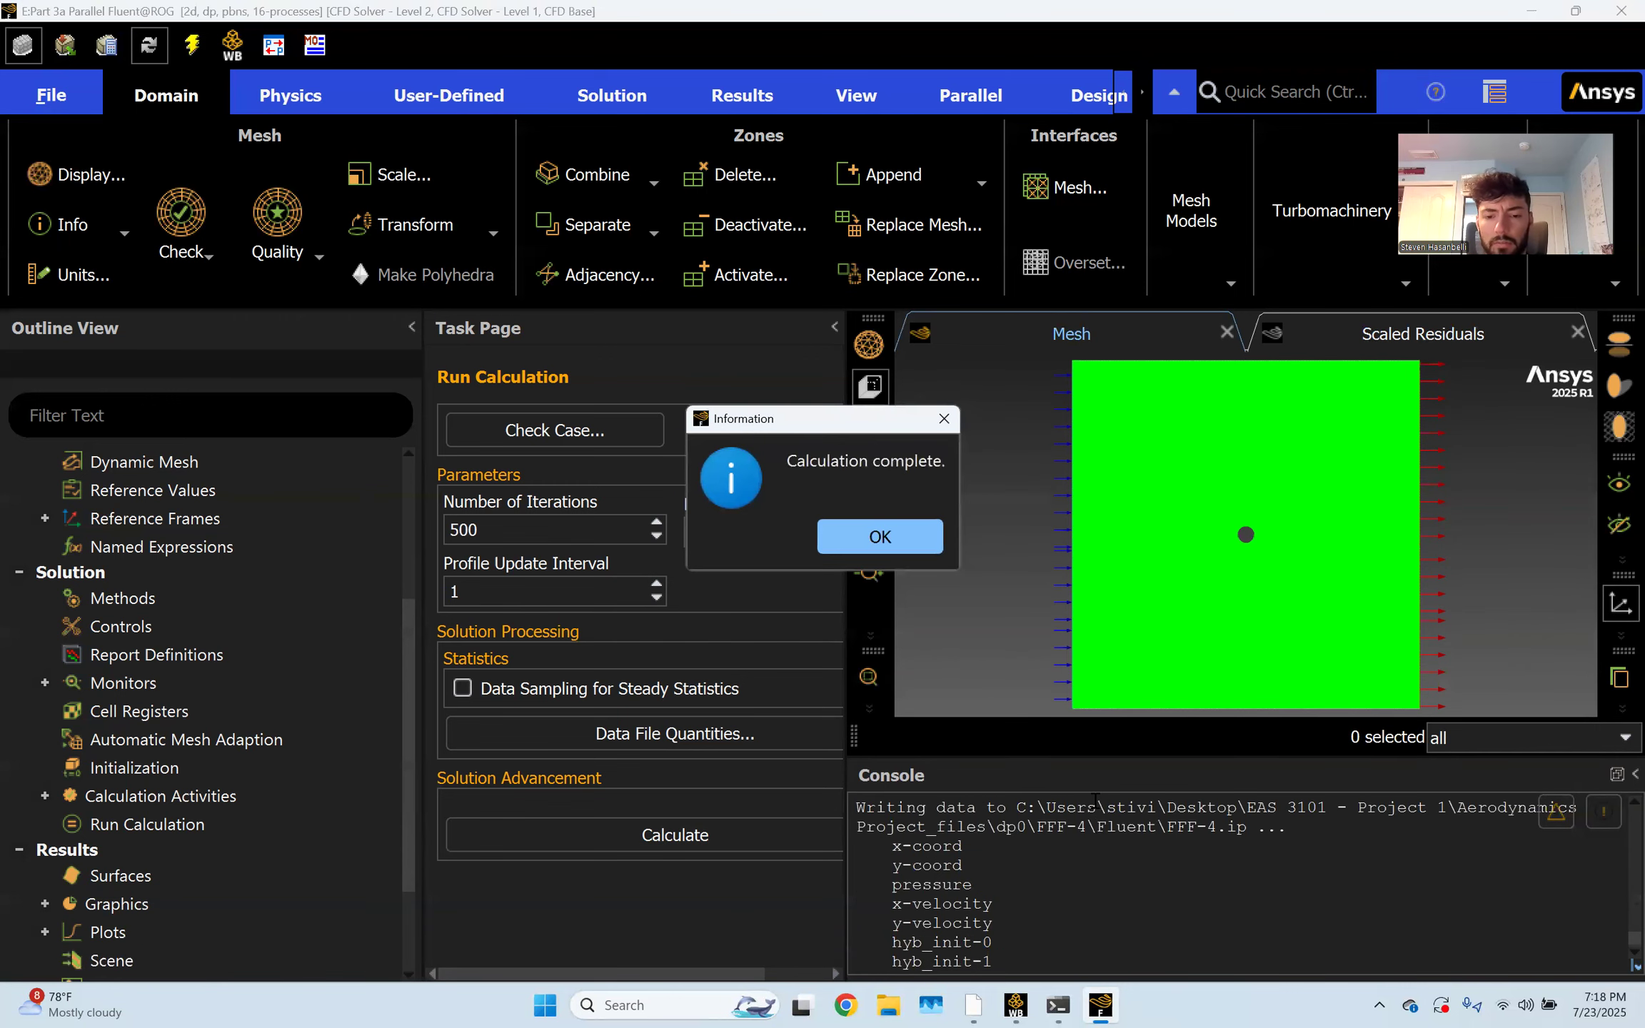
click(853, 538)
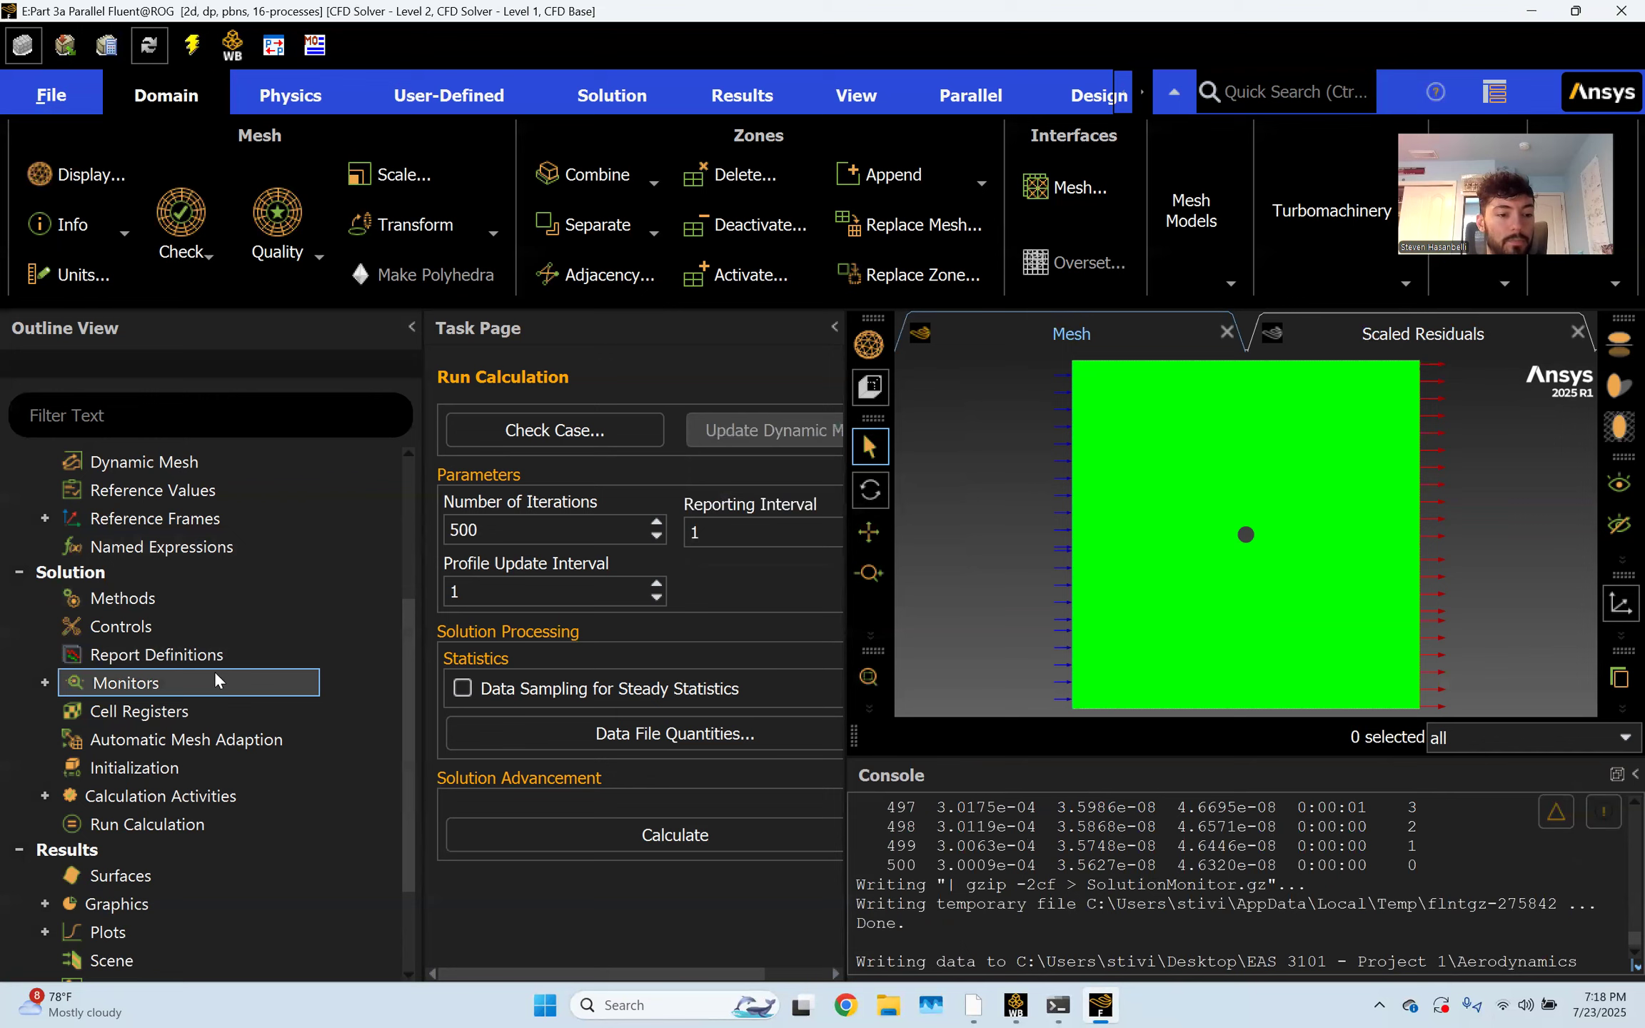
Start a new XY plot in the results and name it velocity-variation-on-surface
scroll(215, 671, down, 1)
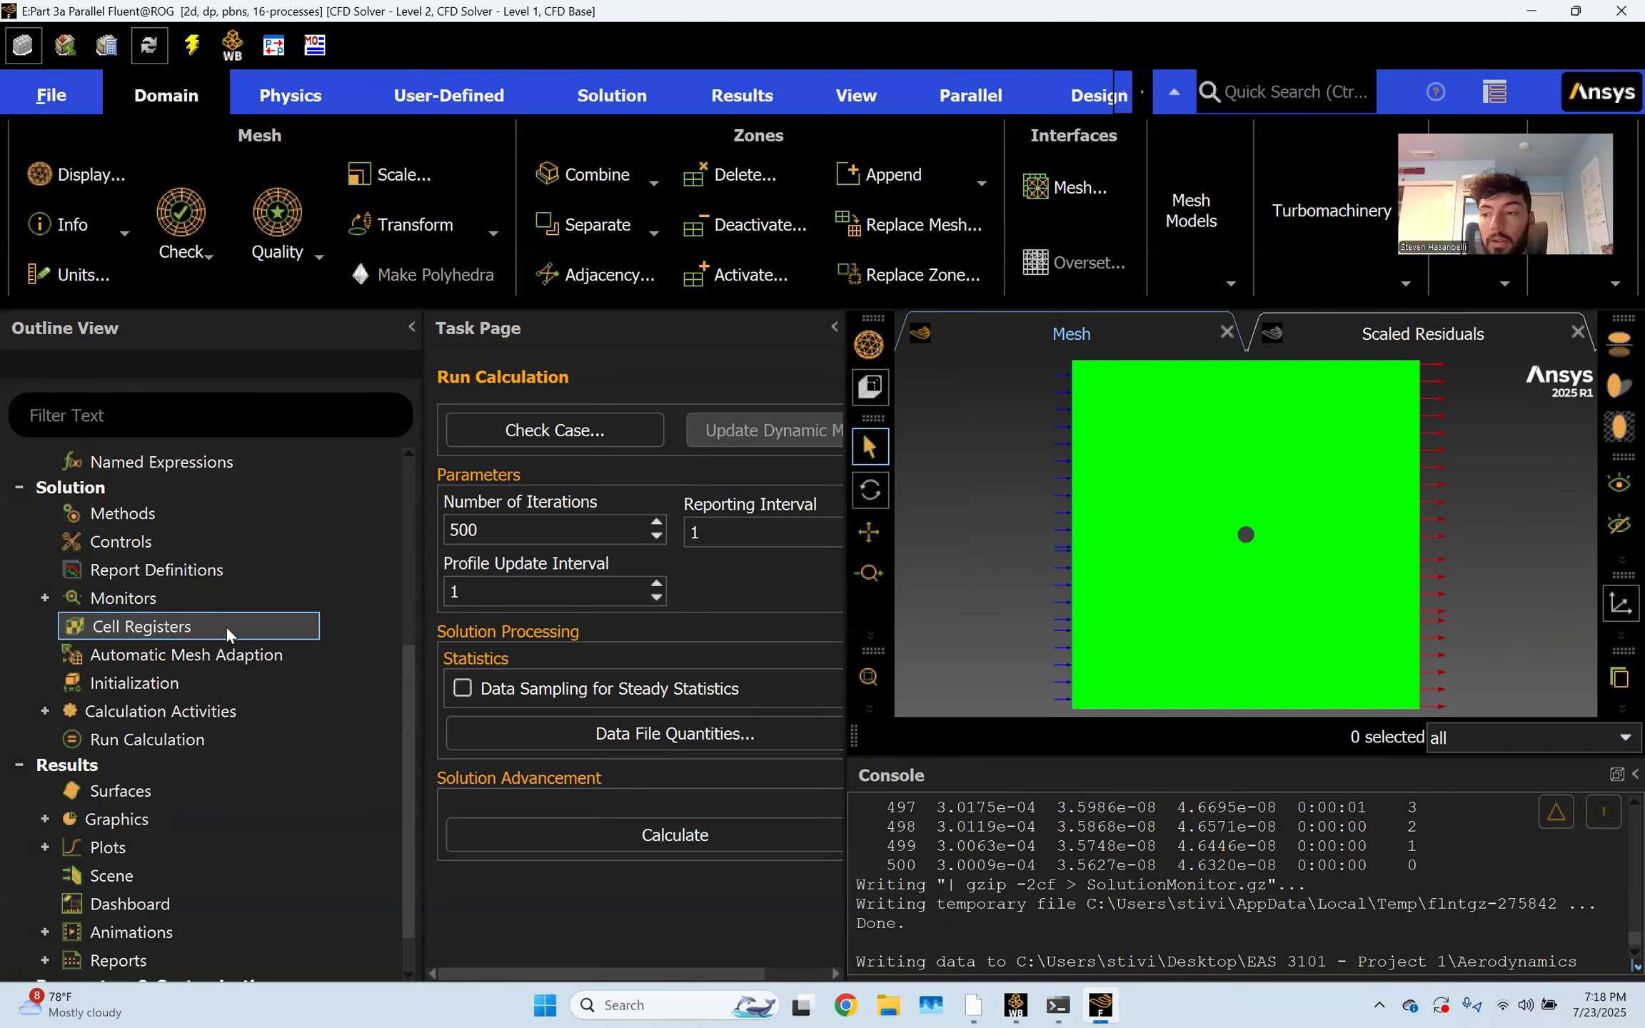
scroll(207, 627, down, 1)
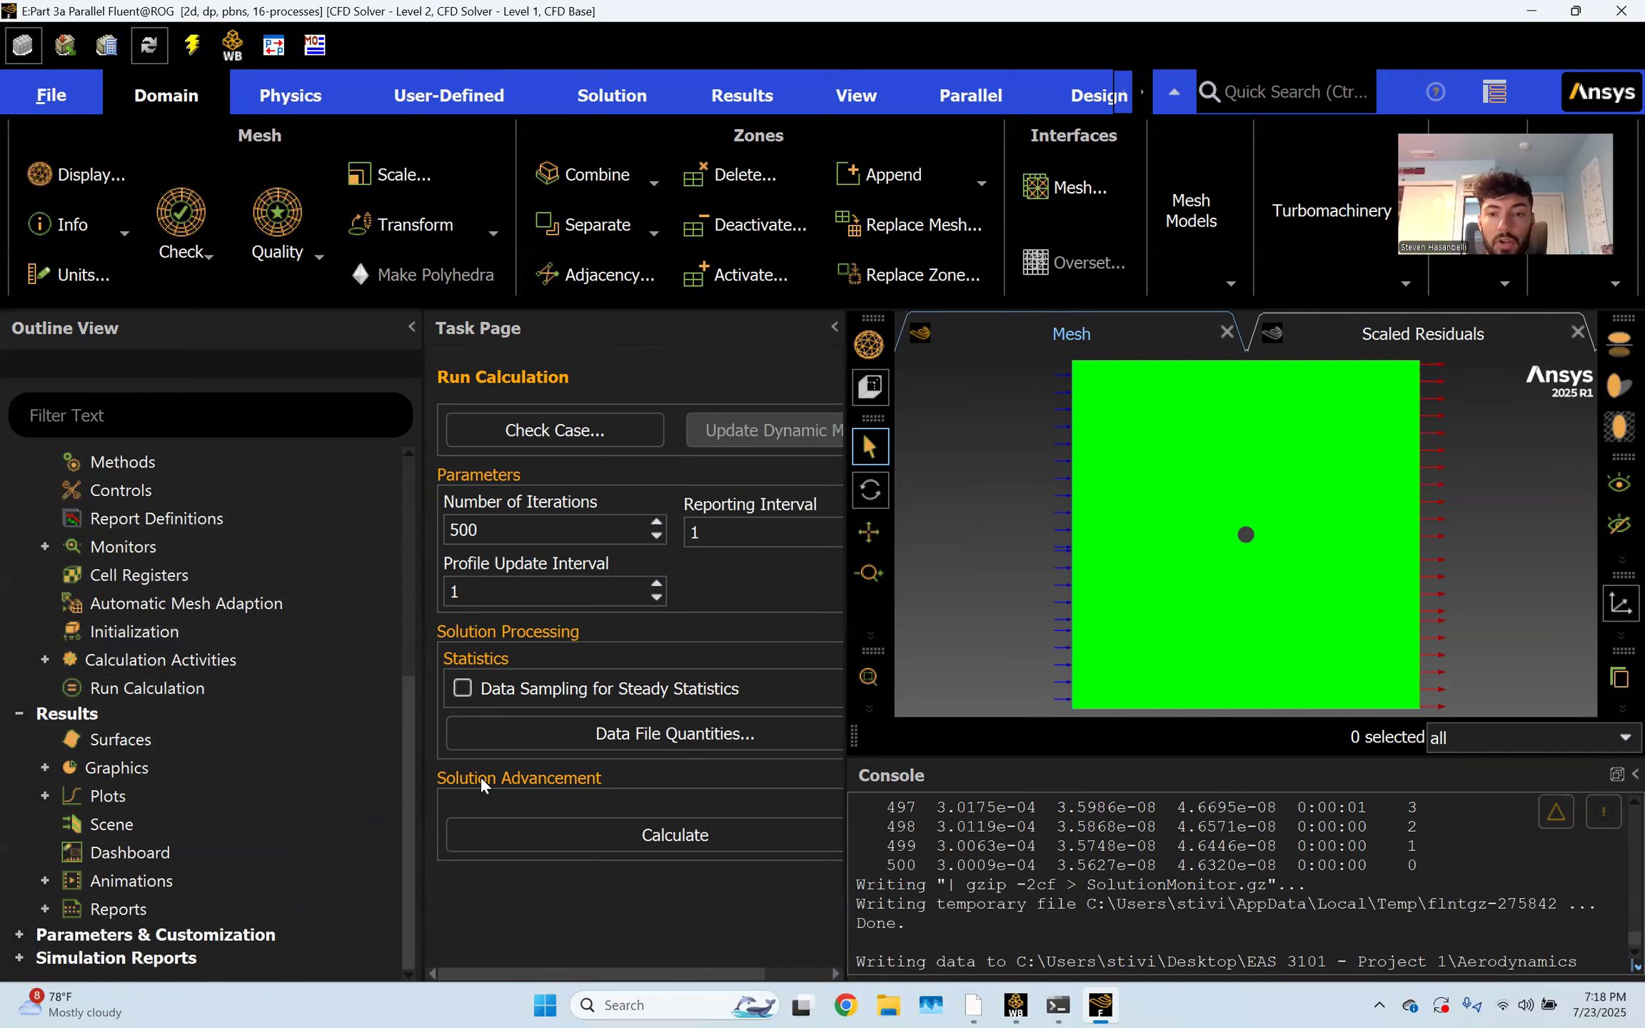
click(43, 796)
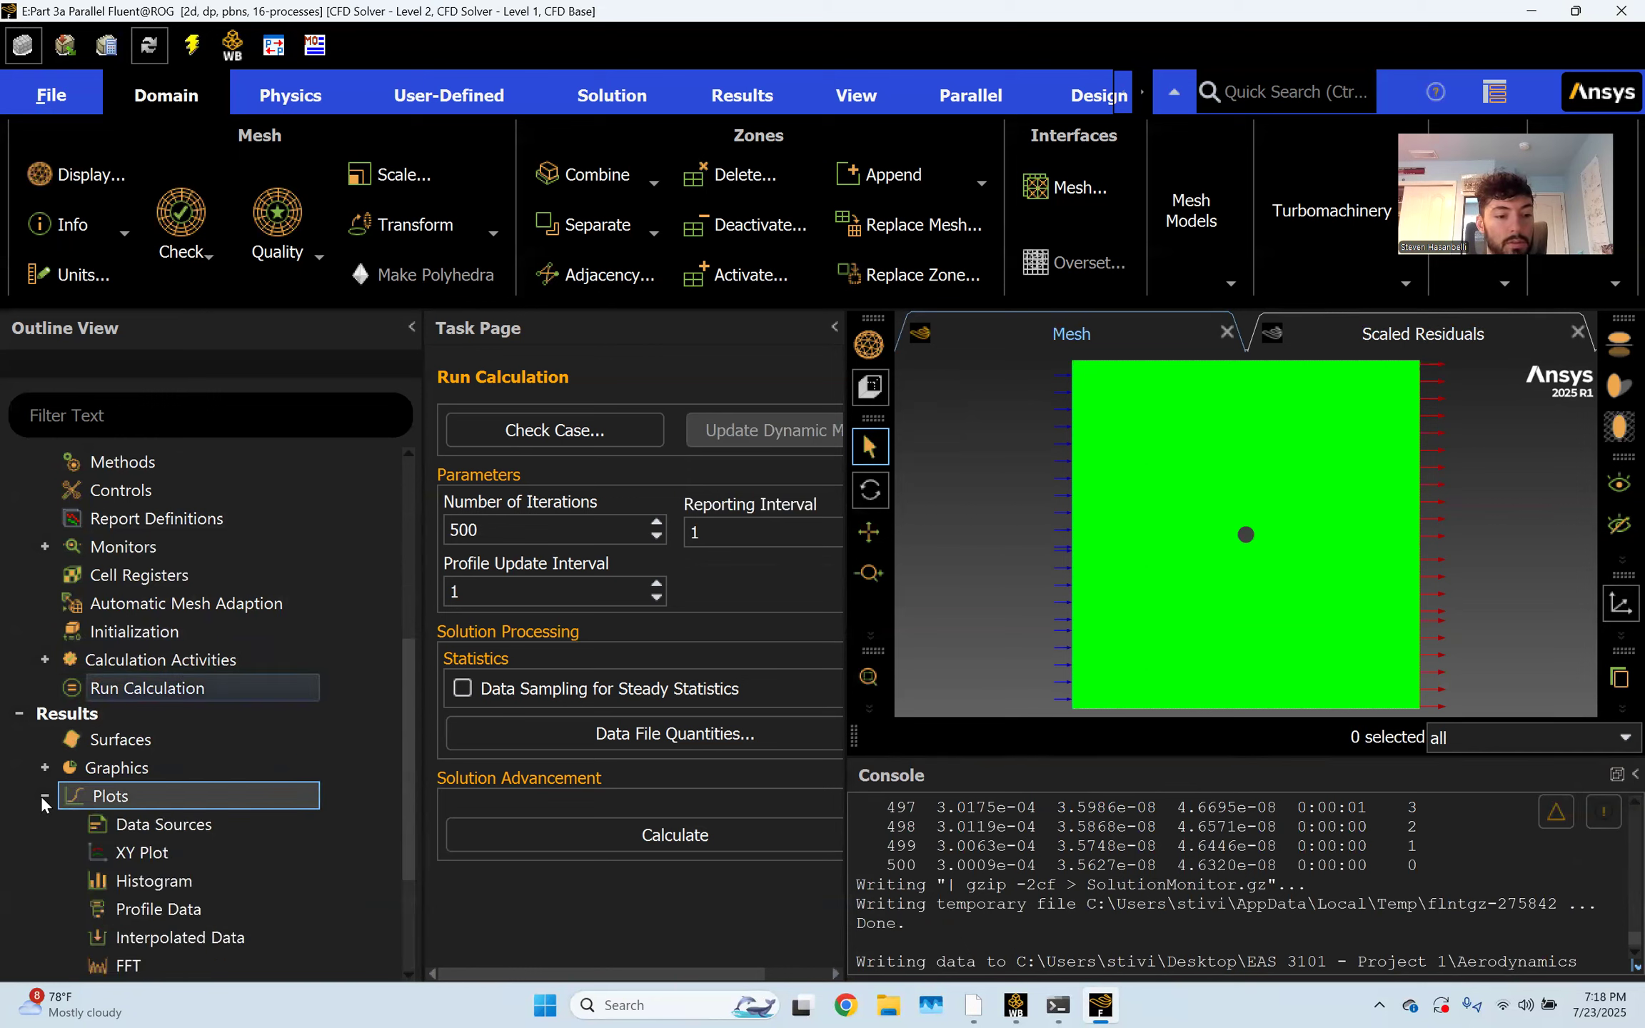
scroll(162, 771, down, 1)
scroll(162, 772, down, 1)
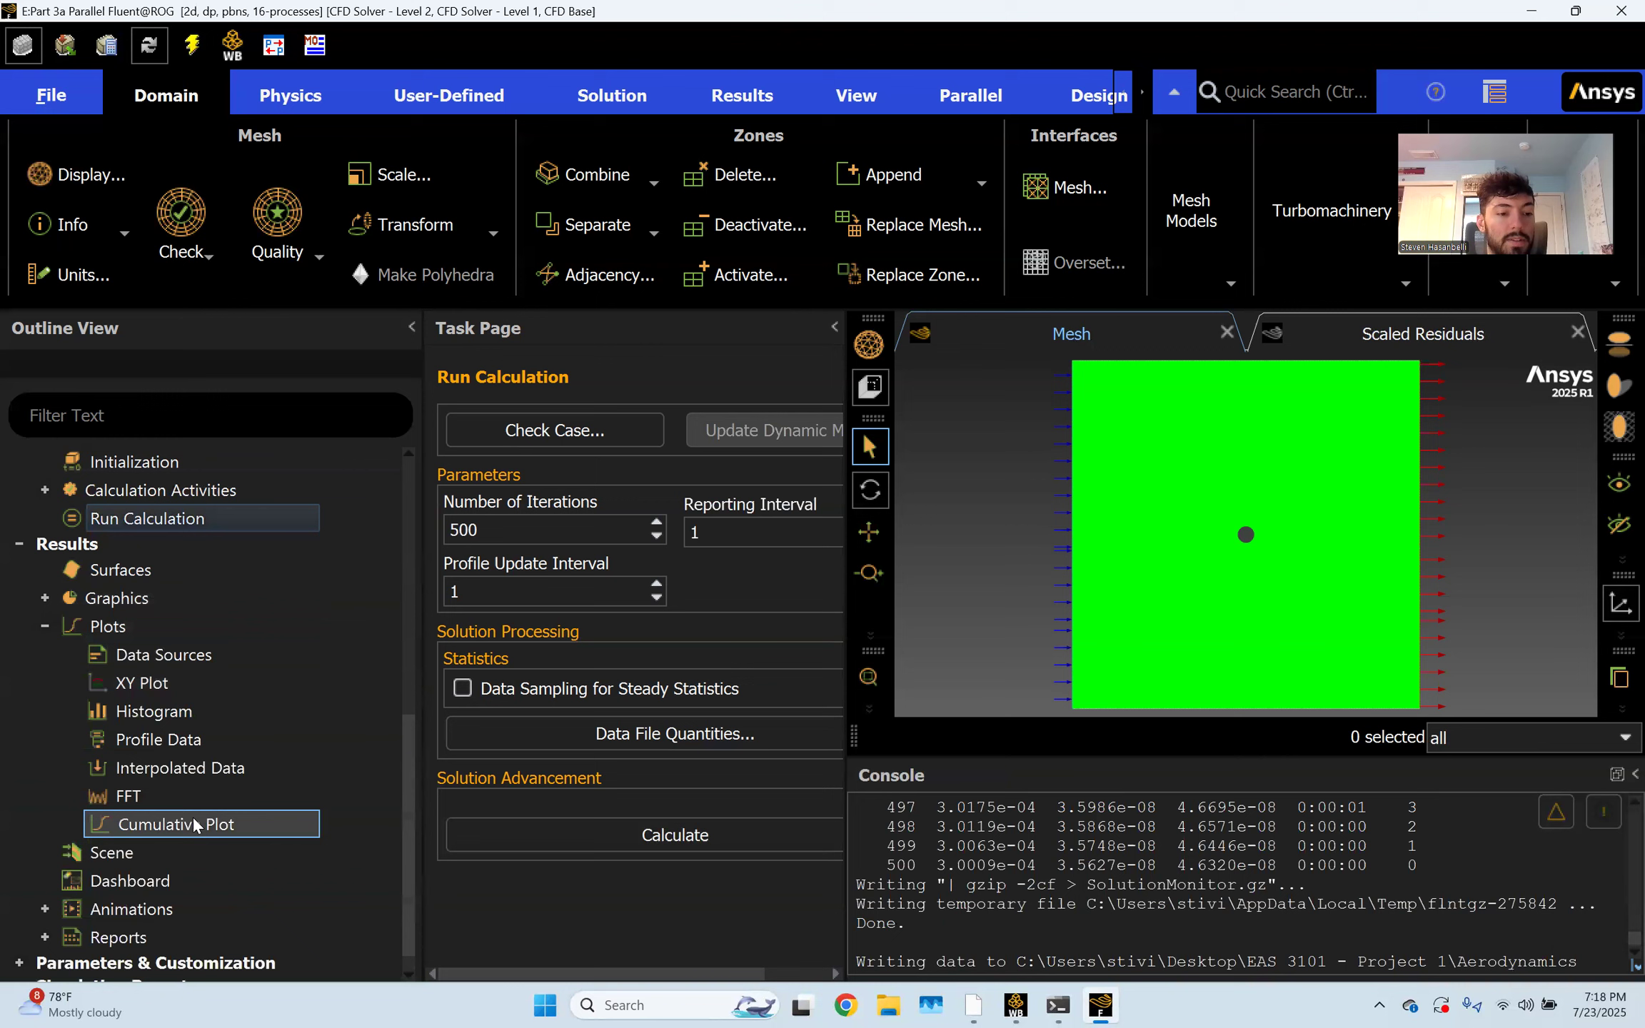
double_click(157, 685)
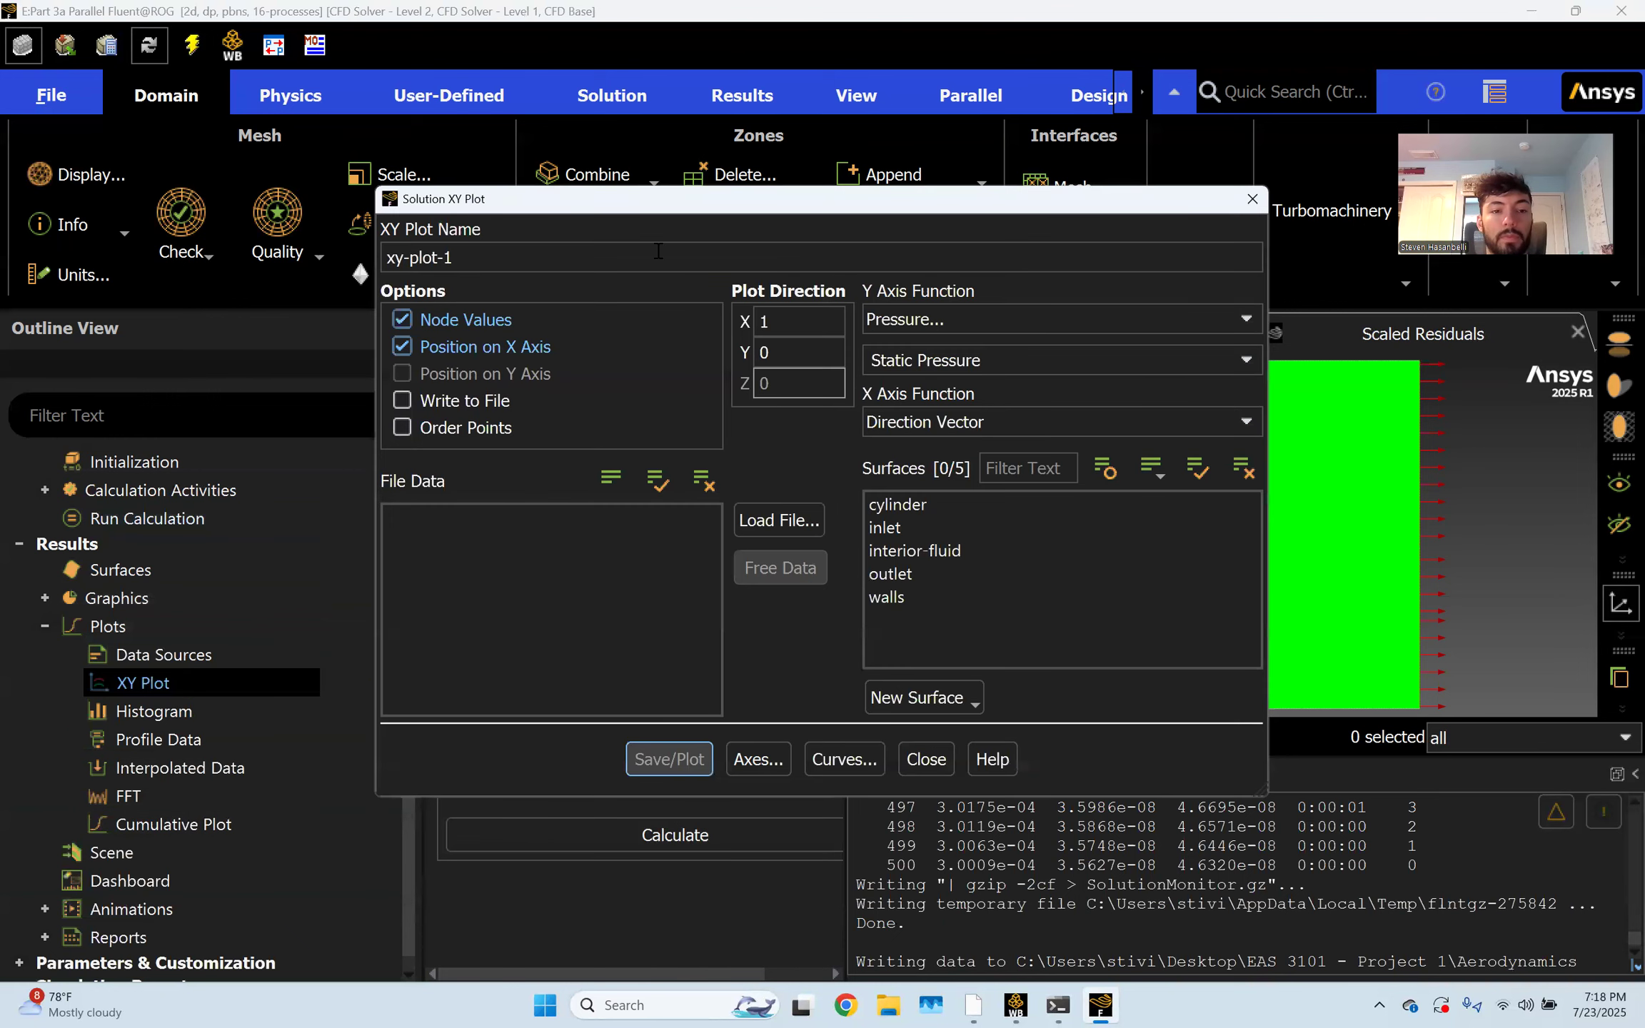
triple_click(592, 248)
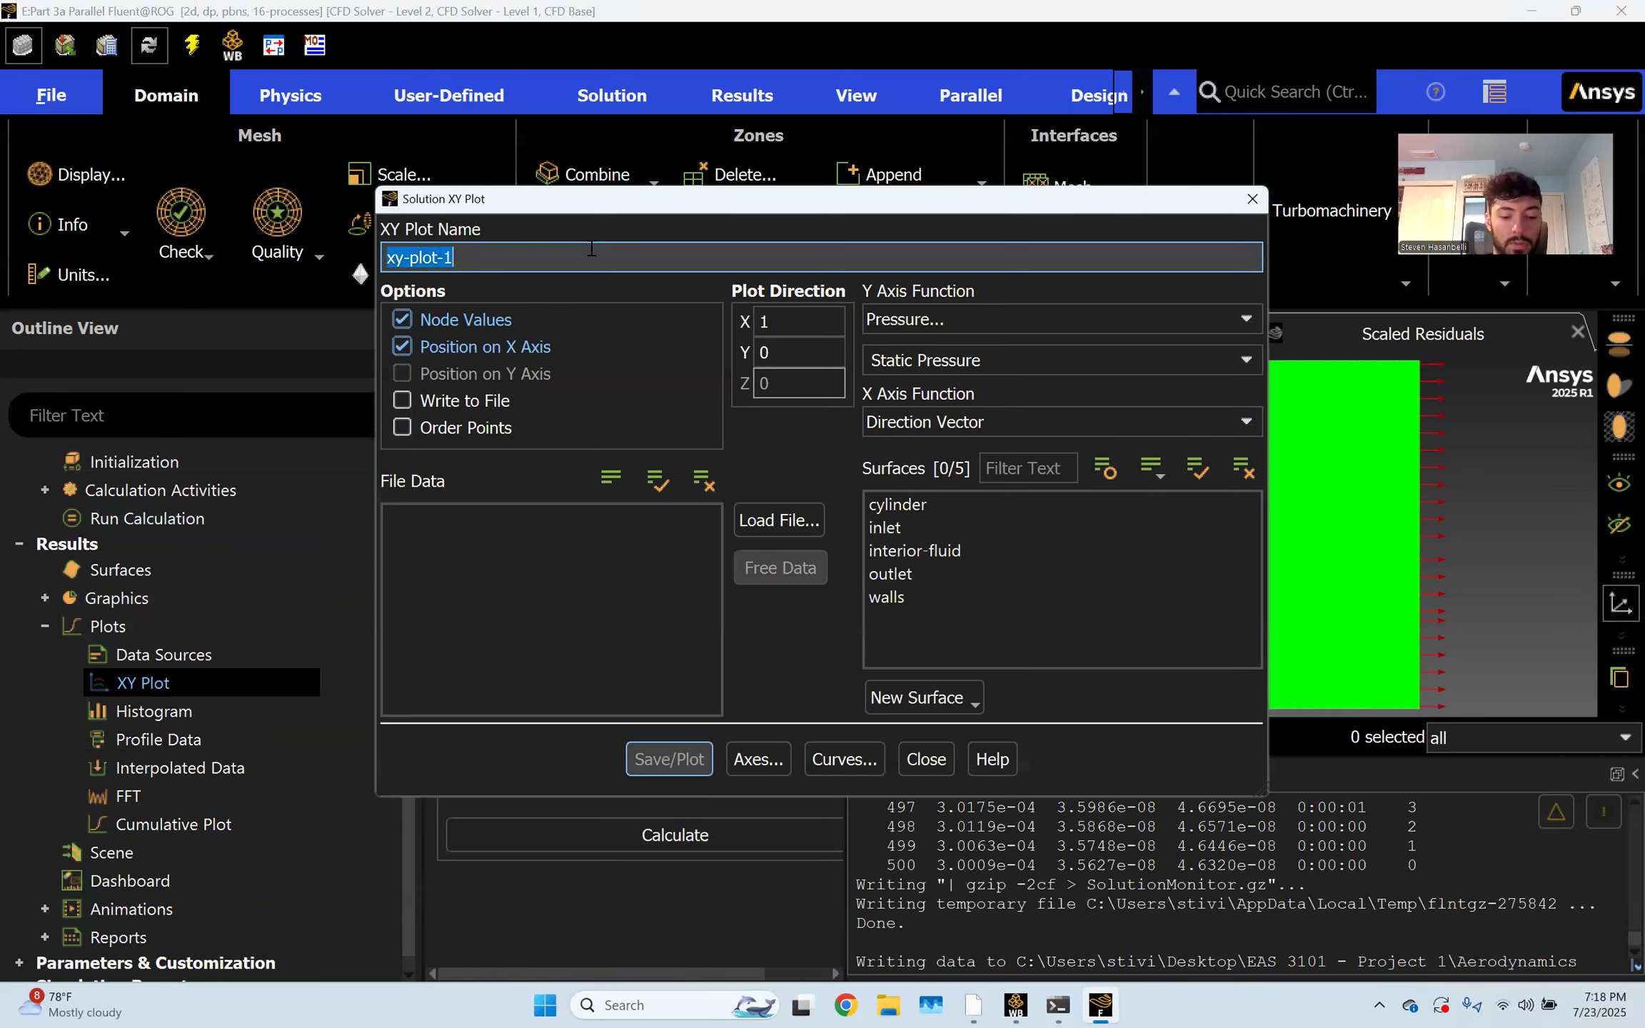
text(ve)
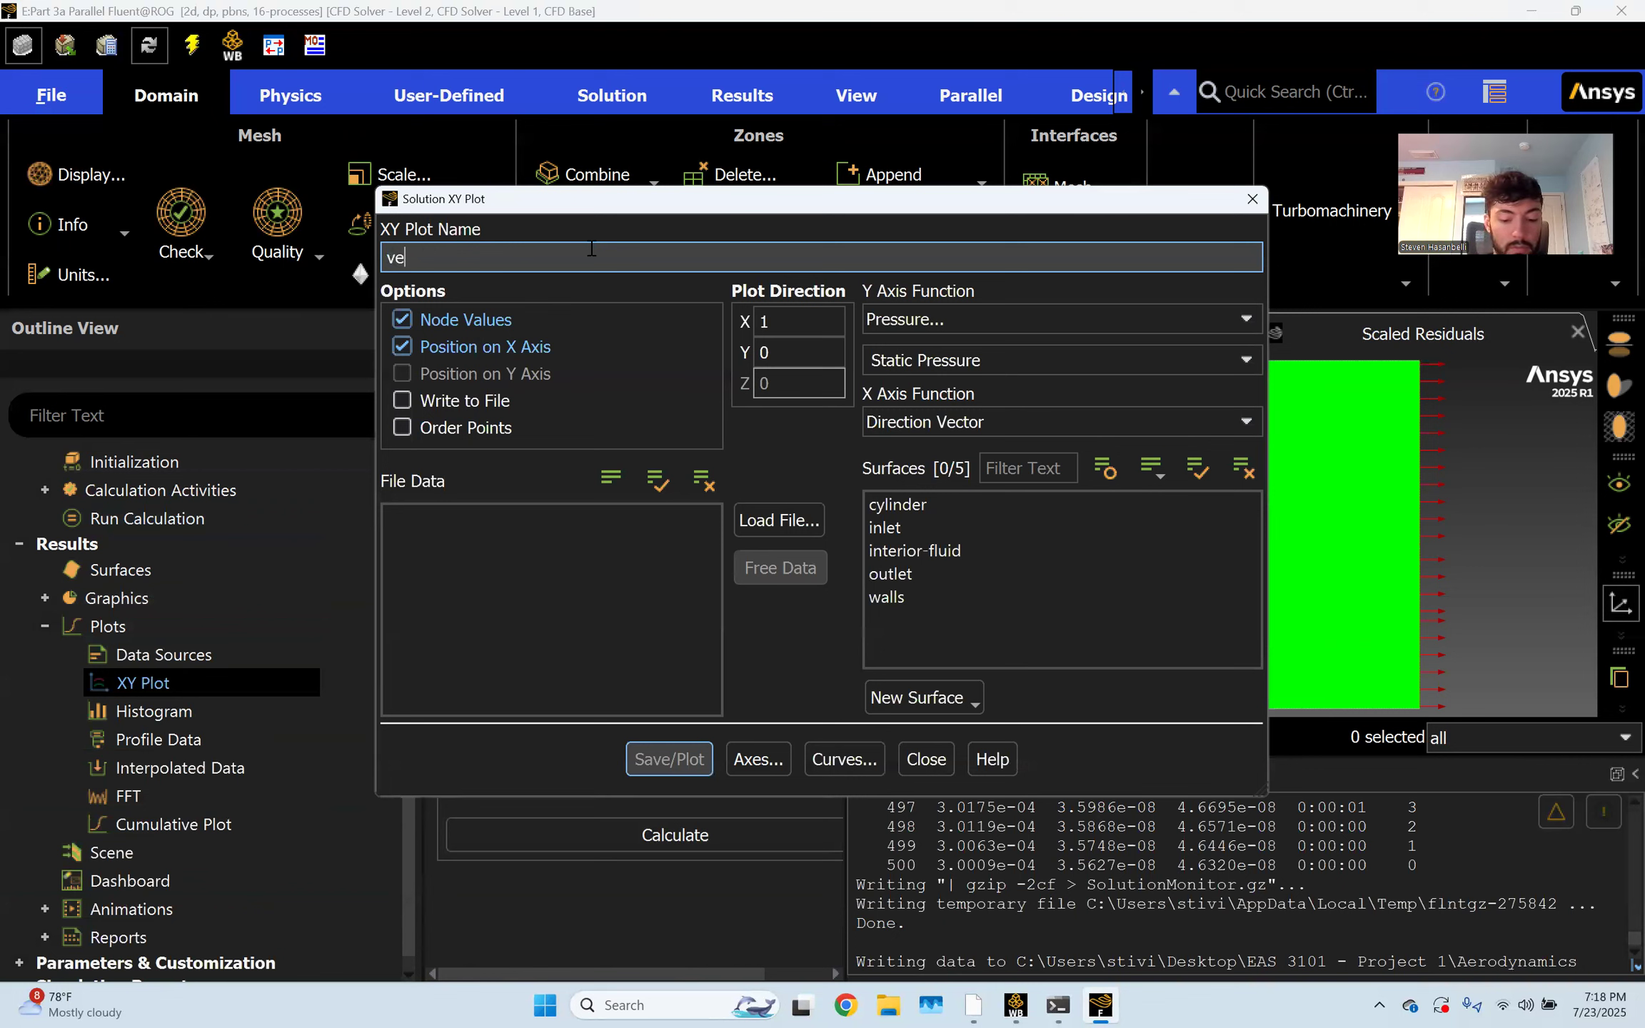
text(locity-vari)
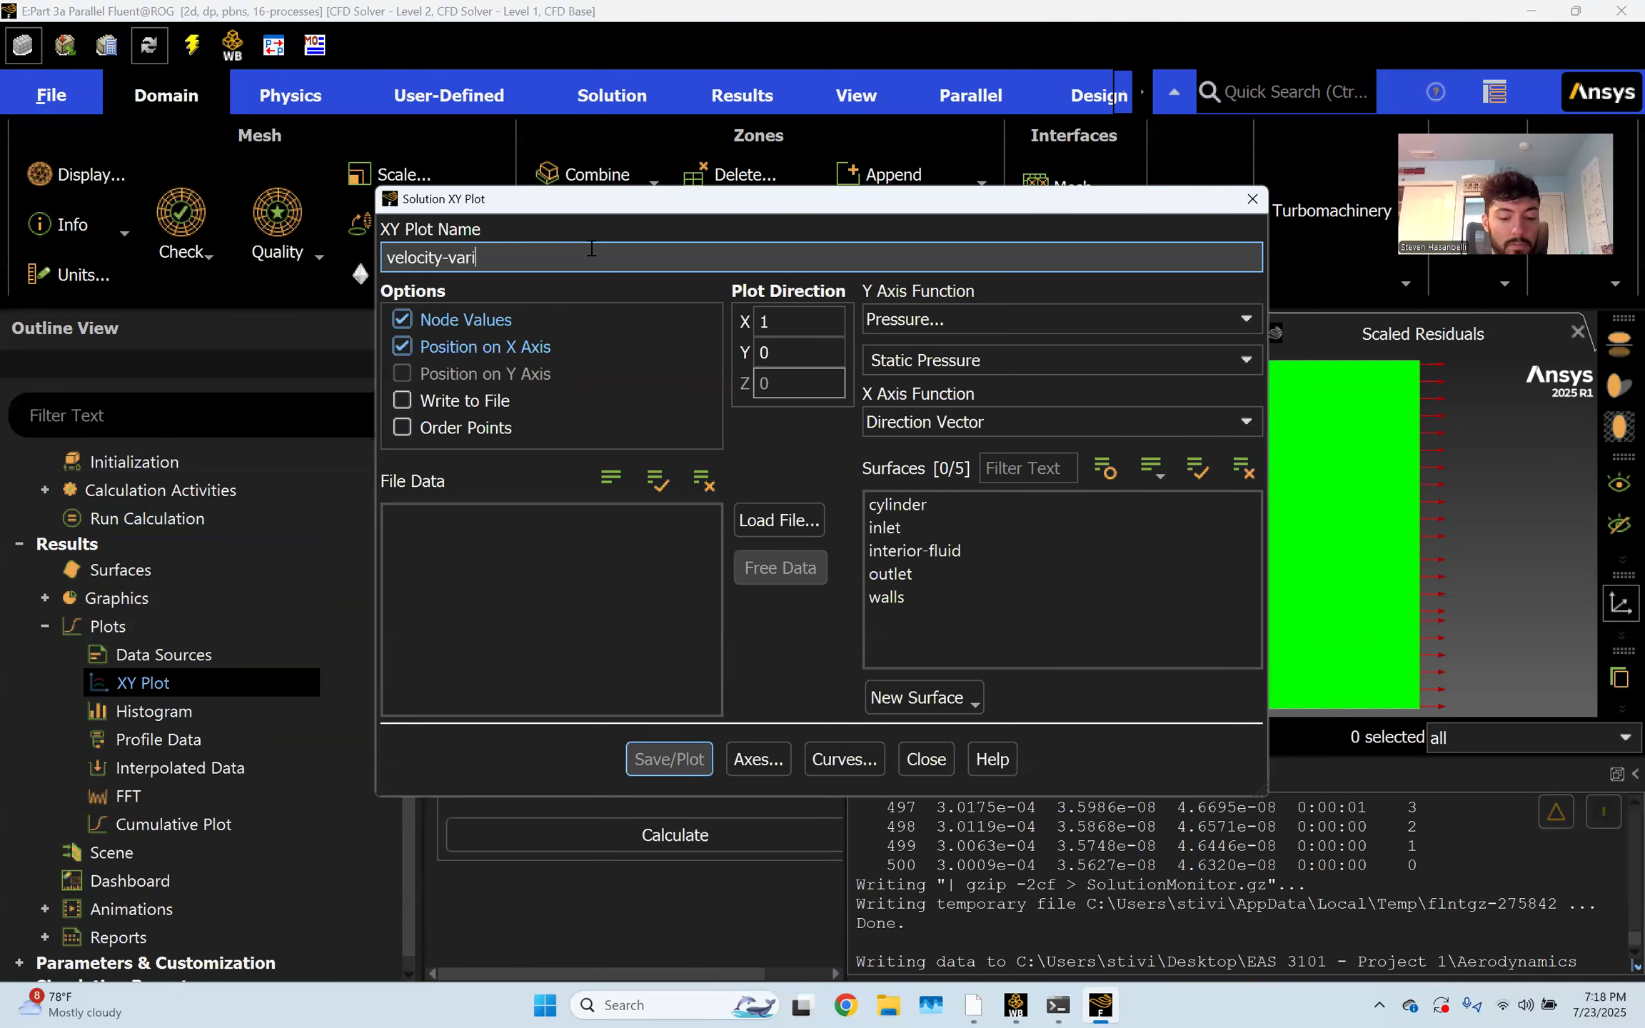
text(ation-on-surface)
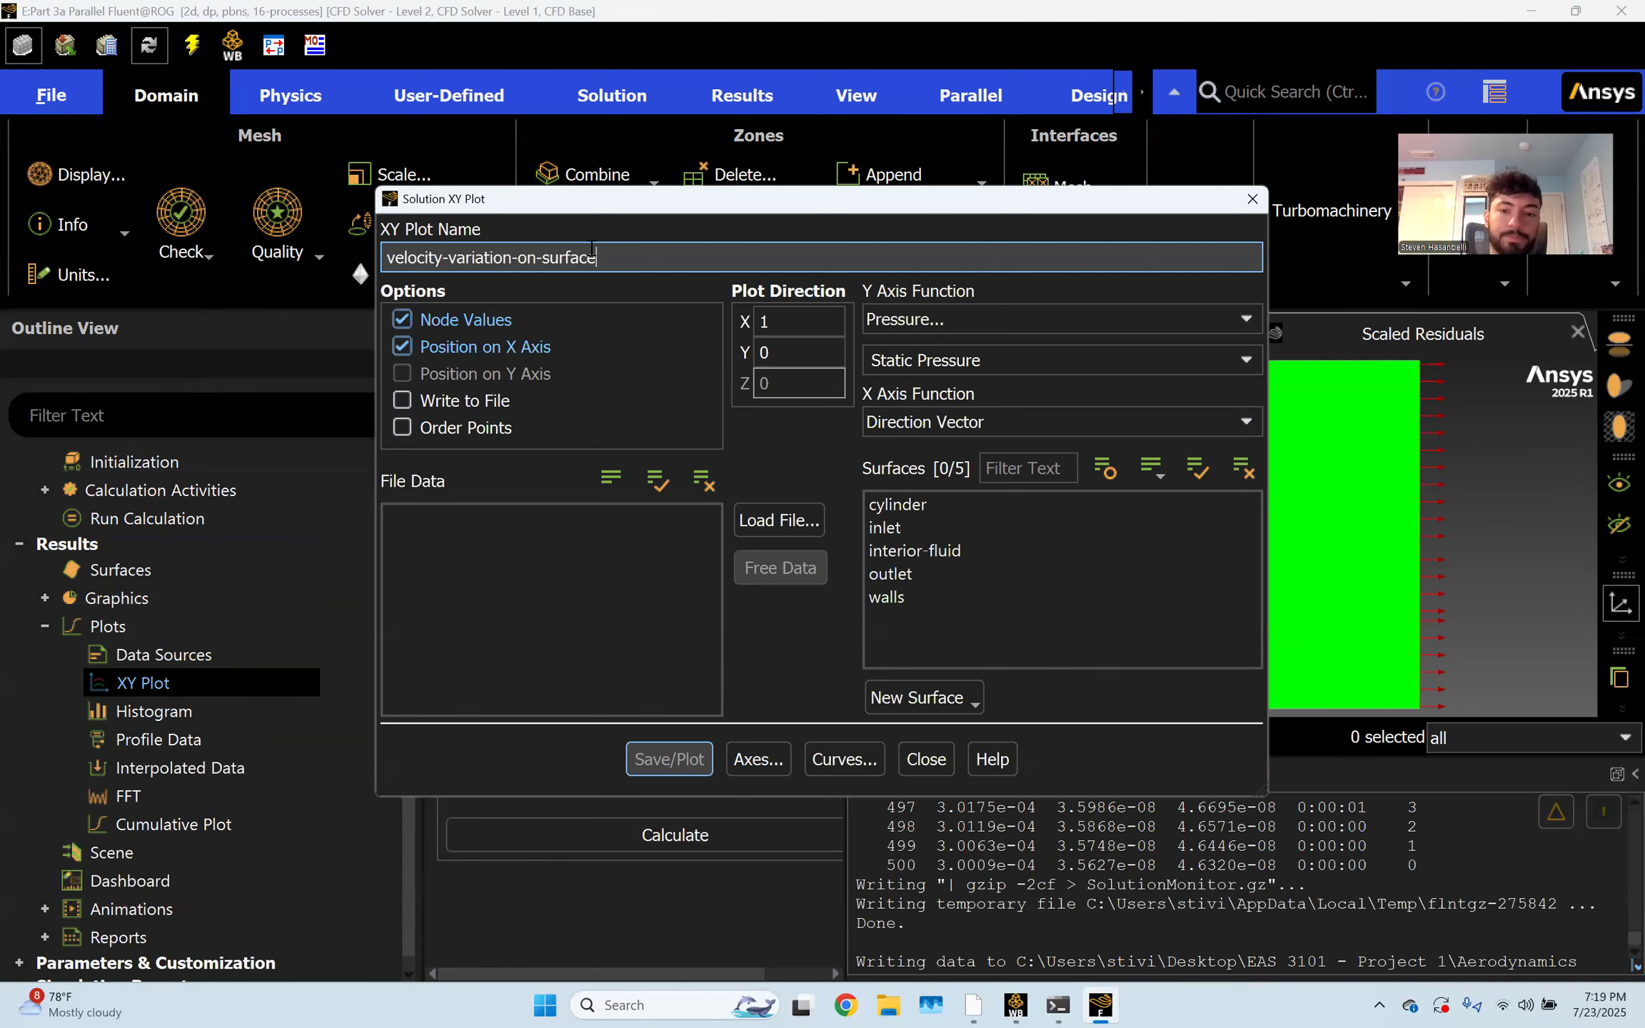
Plot Velocity Magnitude on the cylinder surface, using Direction Vector as the X axis function
click(1050, 320)
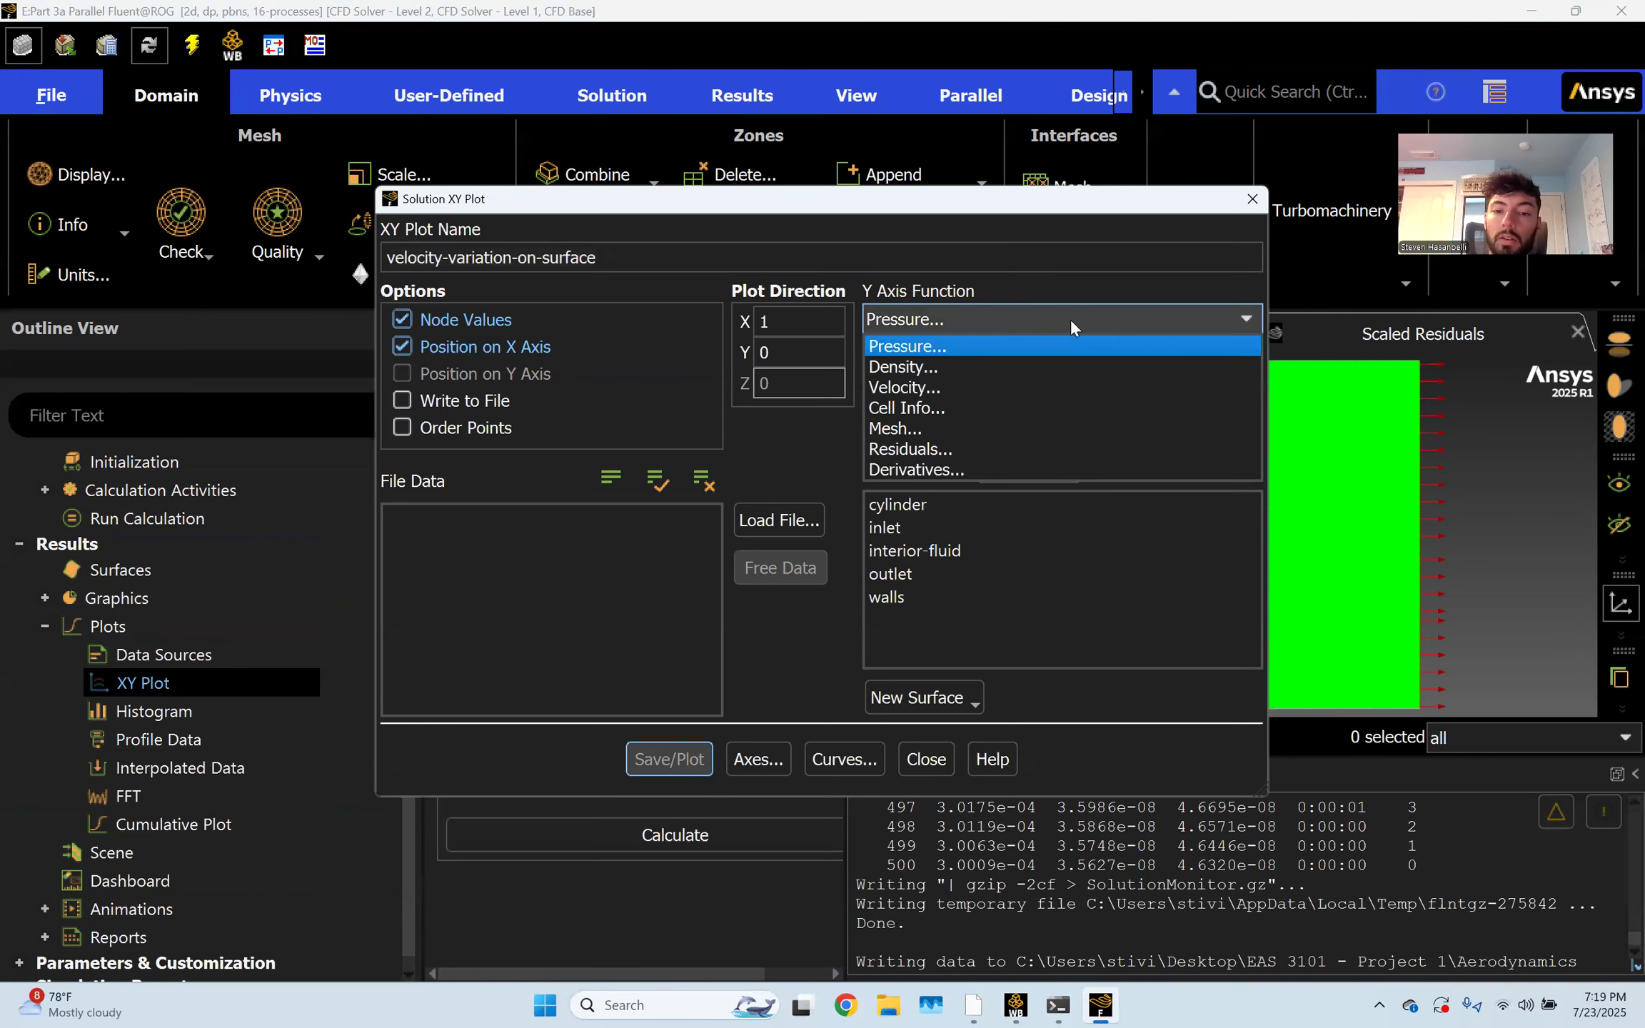
click(1015, 387)
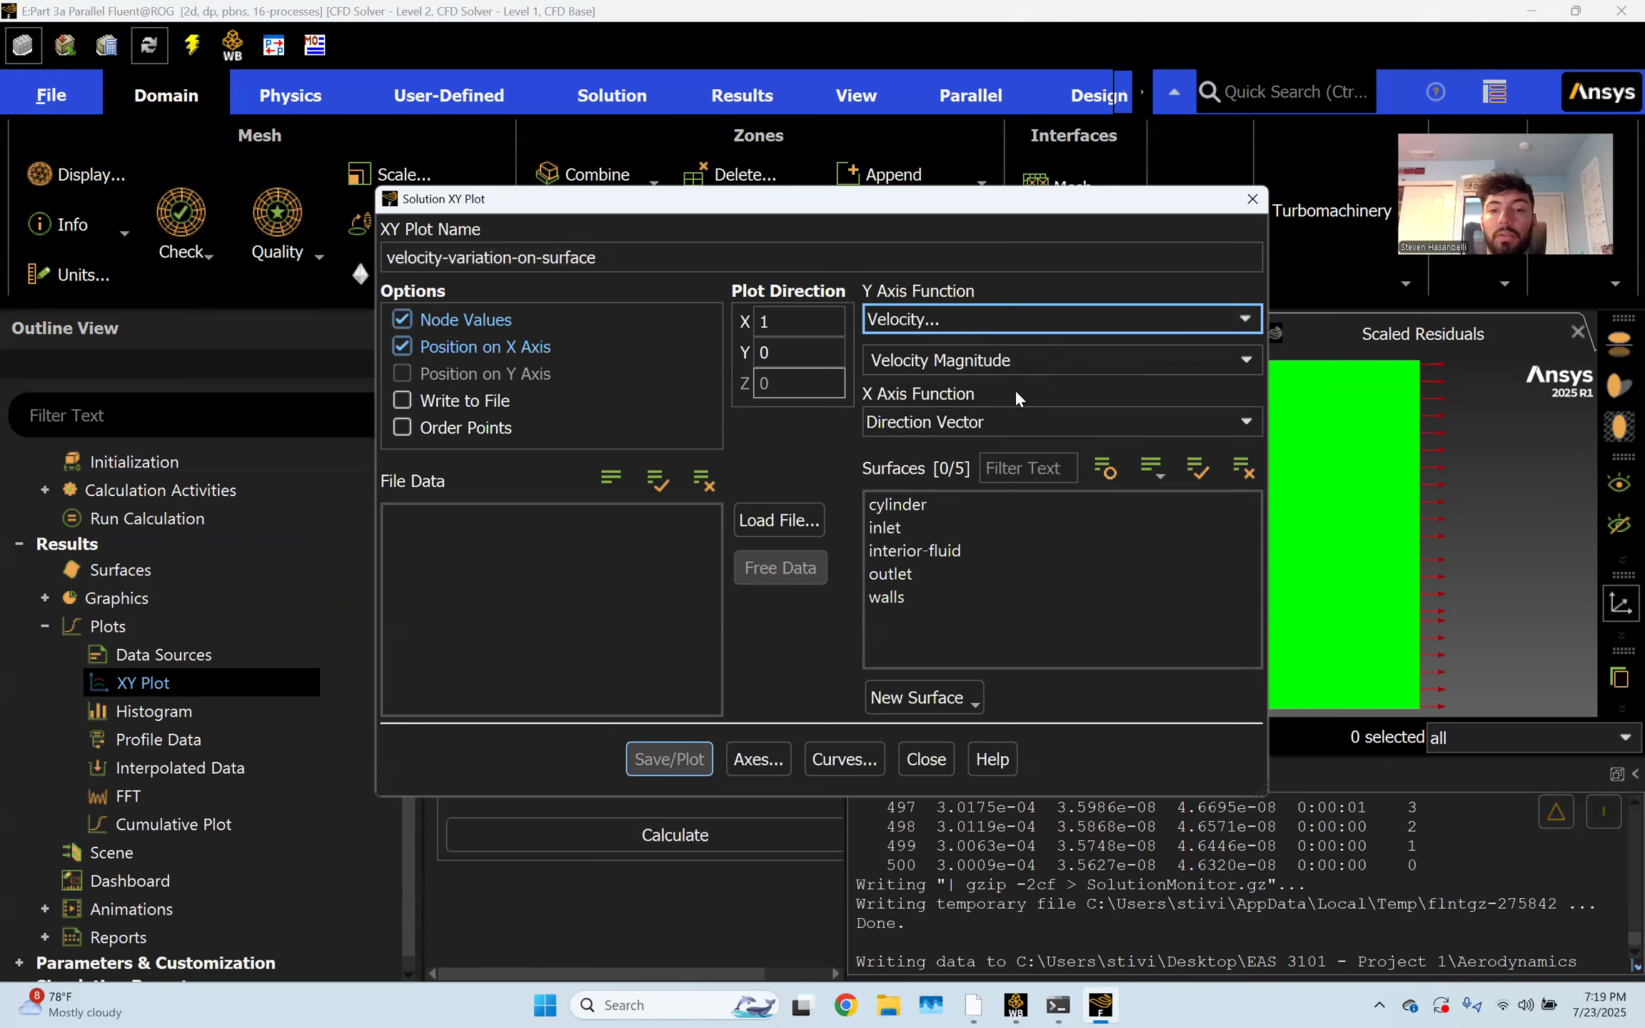
click(1184, 420)
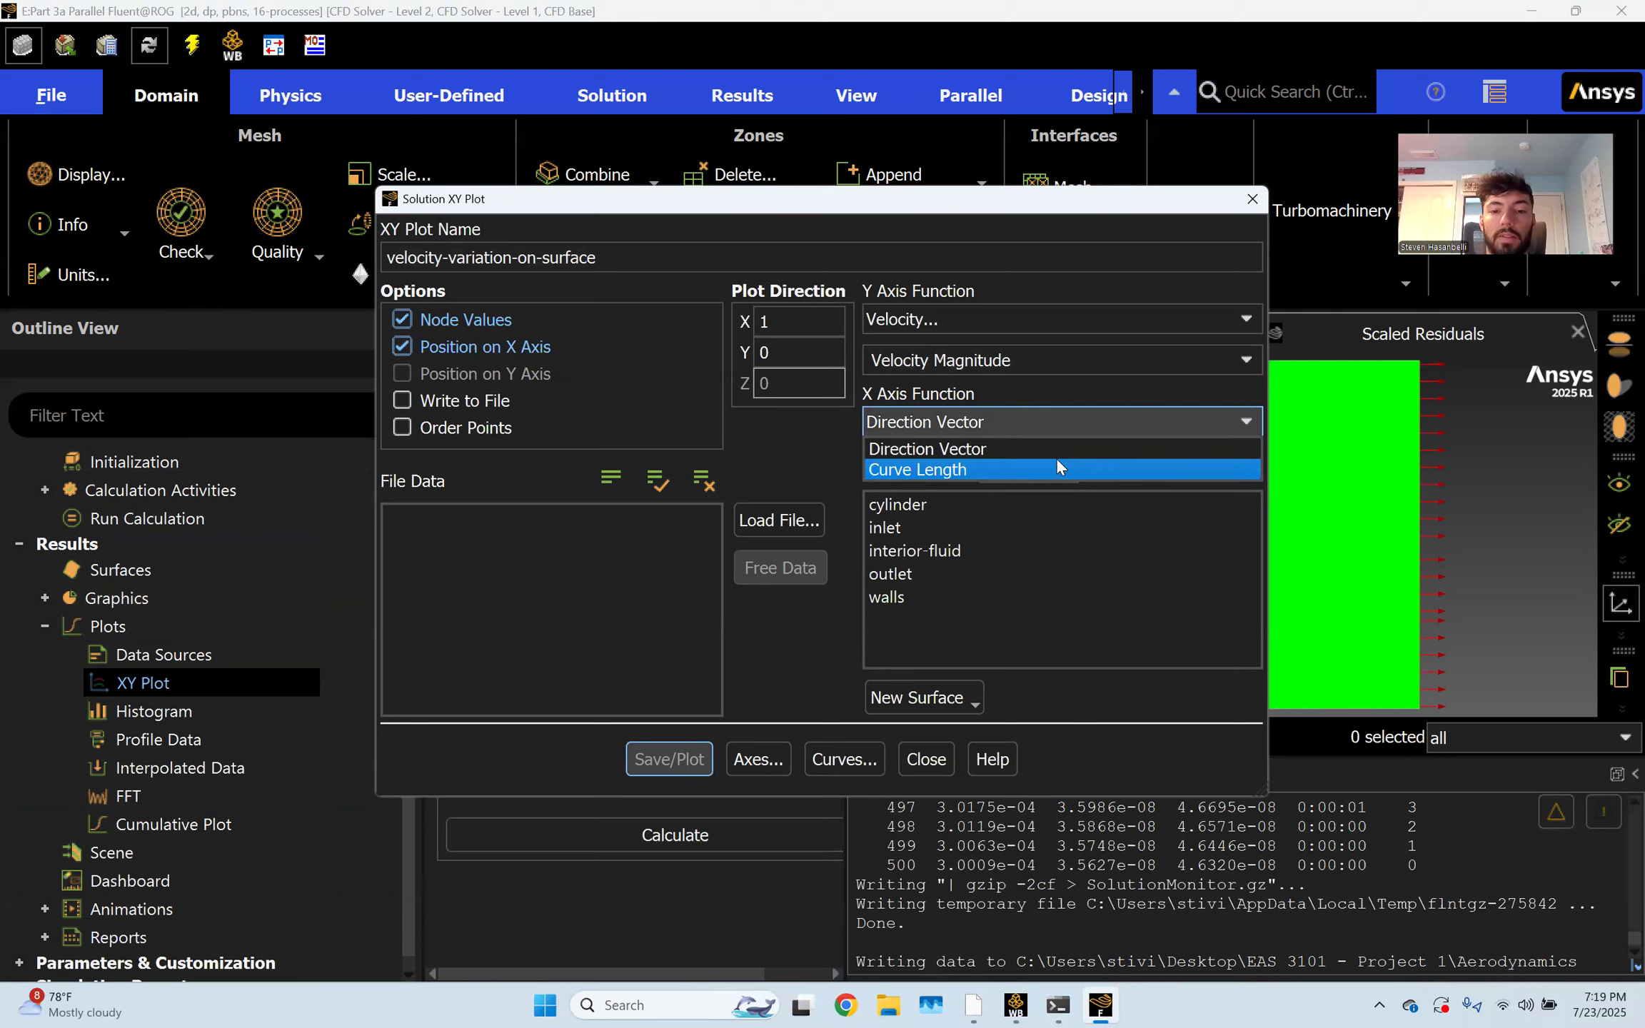
click(1214, 415)
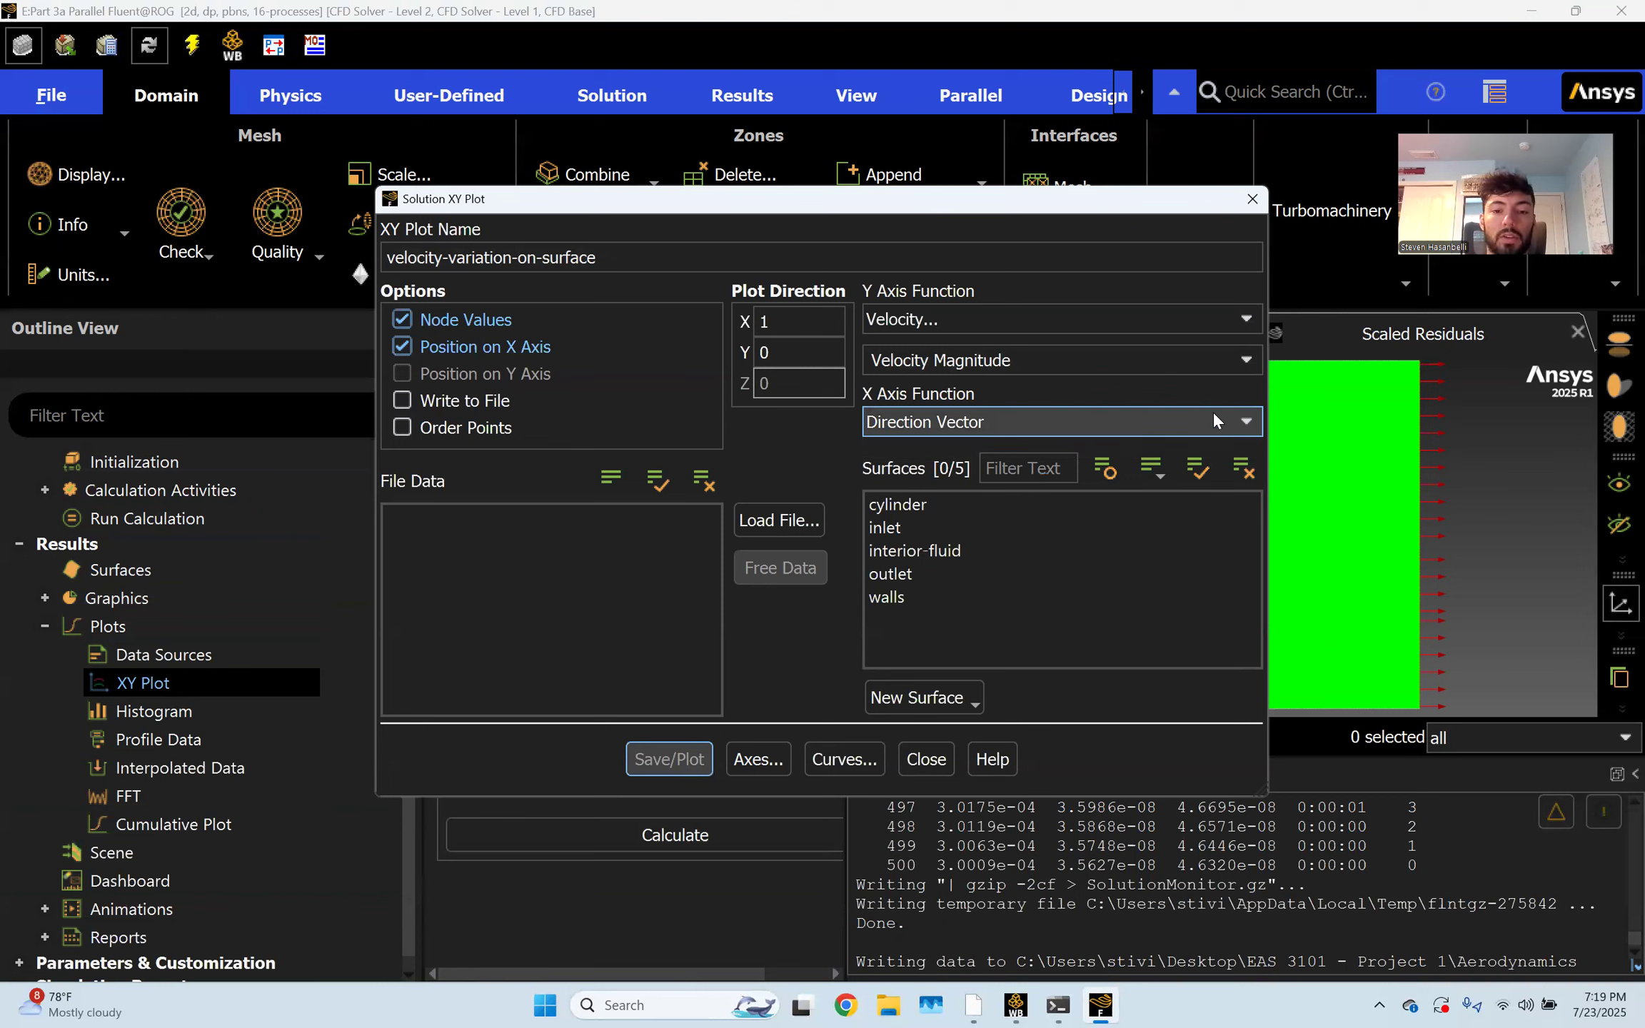
click(909, 506)
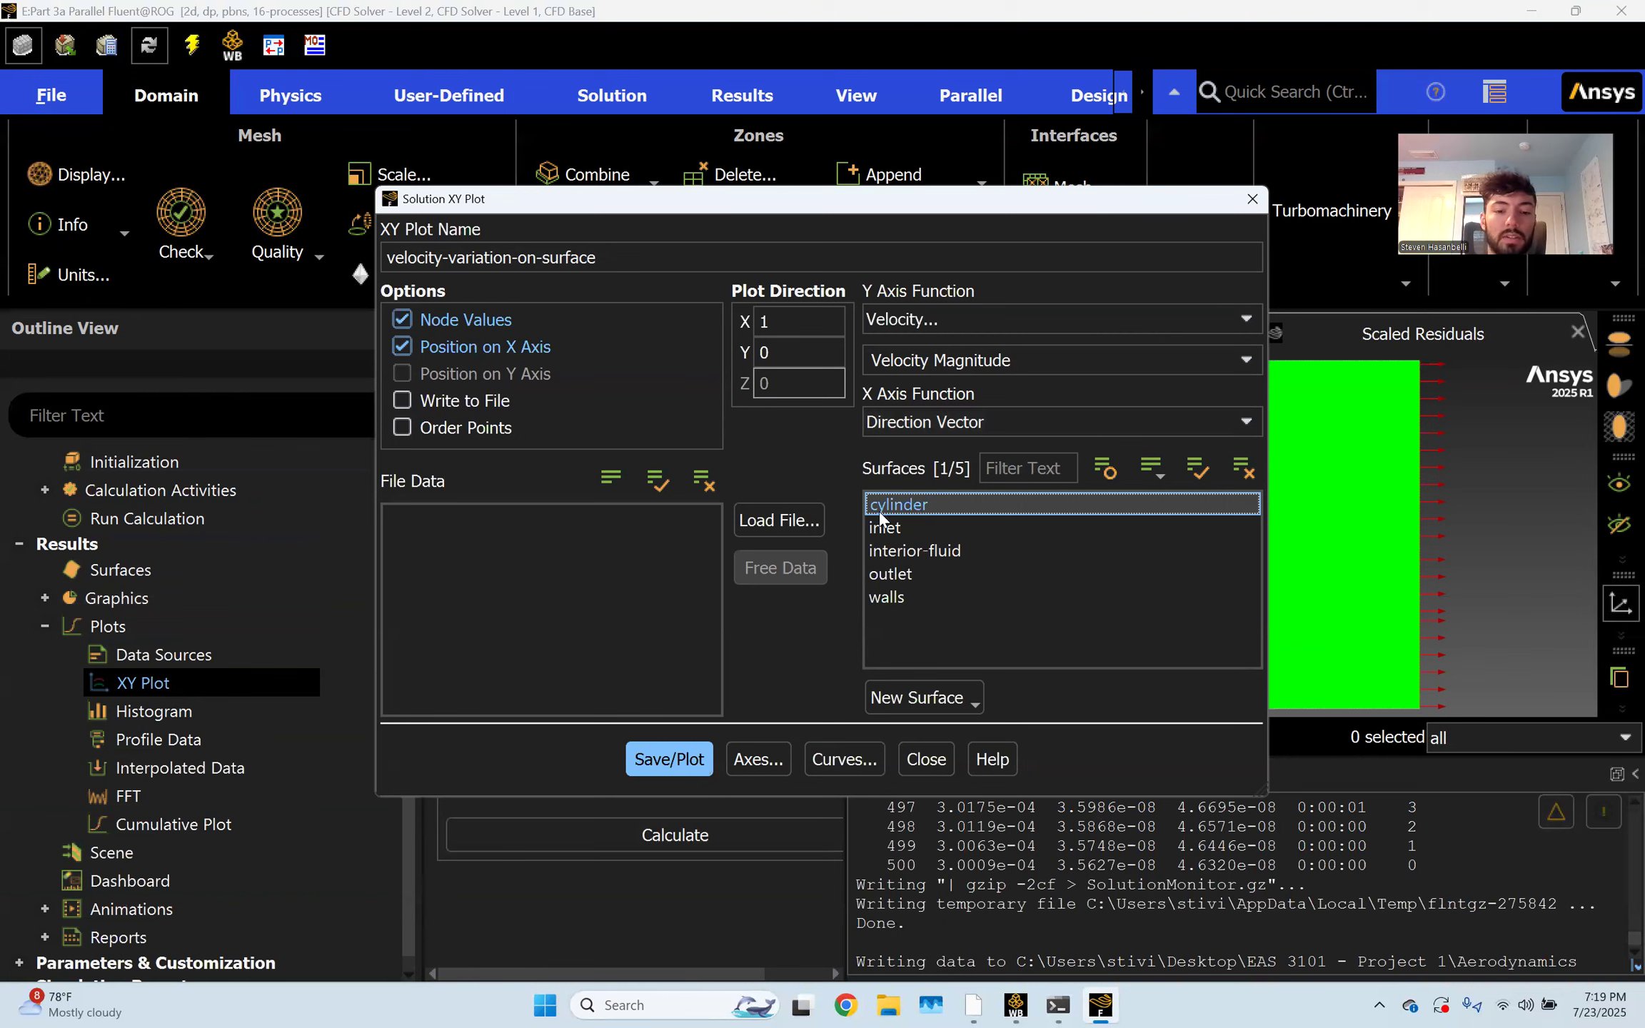
drag(883, 206, 546, 176)
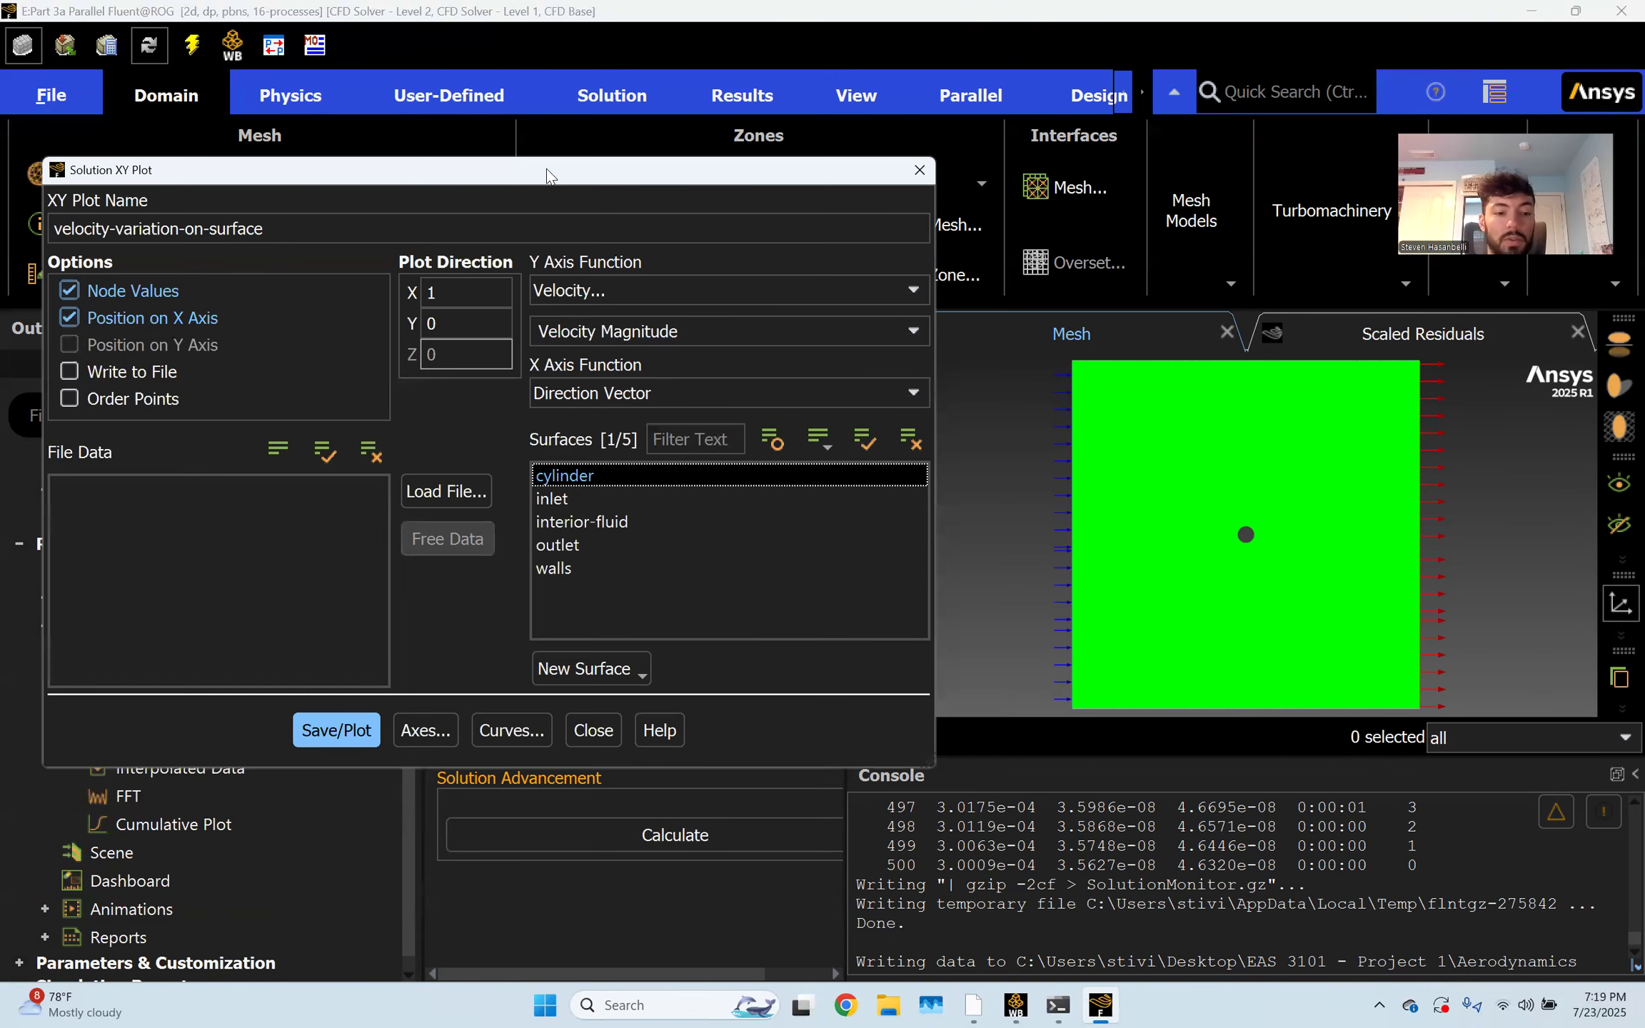
click(339, 747)
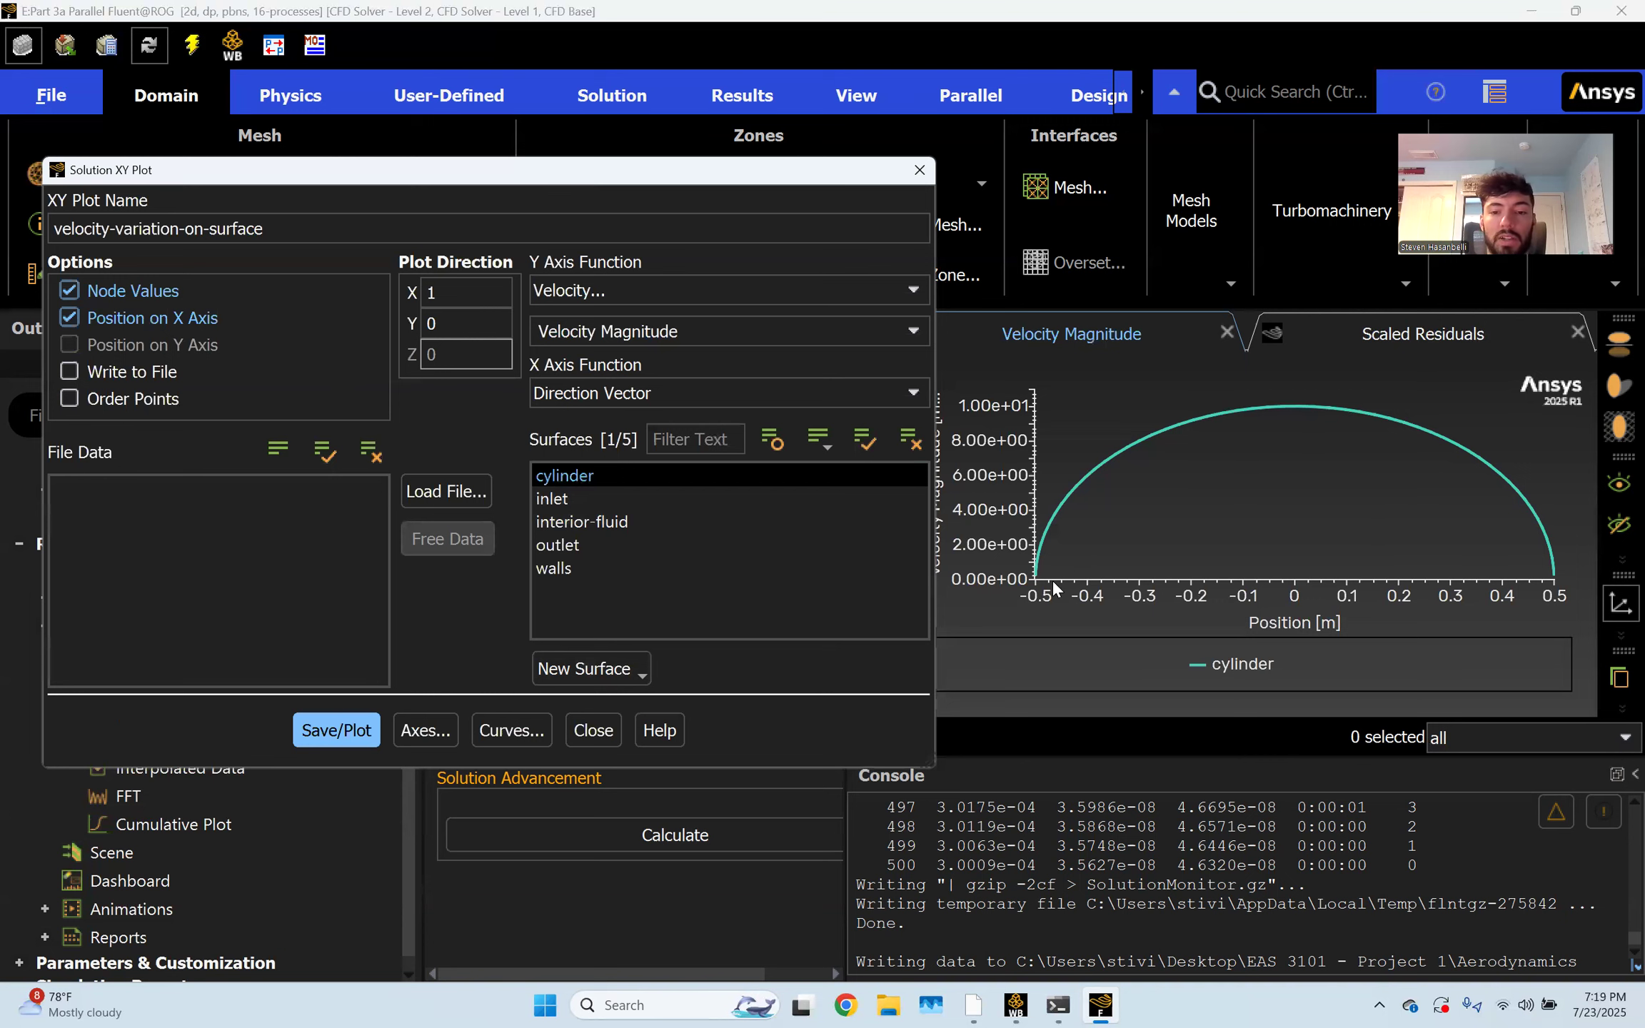
Try plotting the cylinder's velocity magnitude against Curve Length, and restore Direction Vector as the X axis function
click(852, 379)
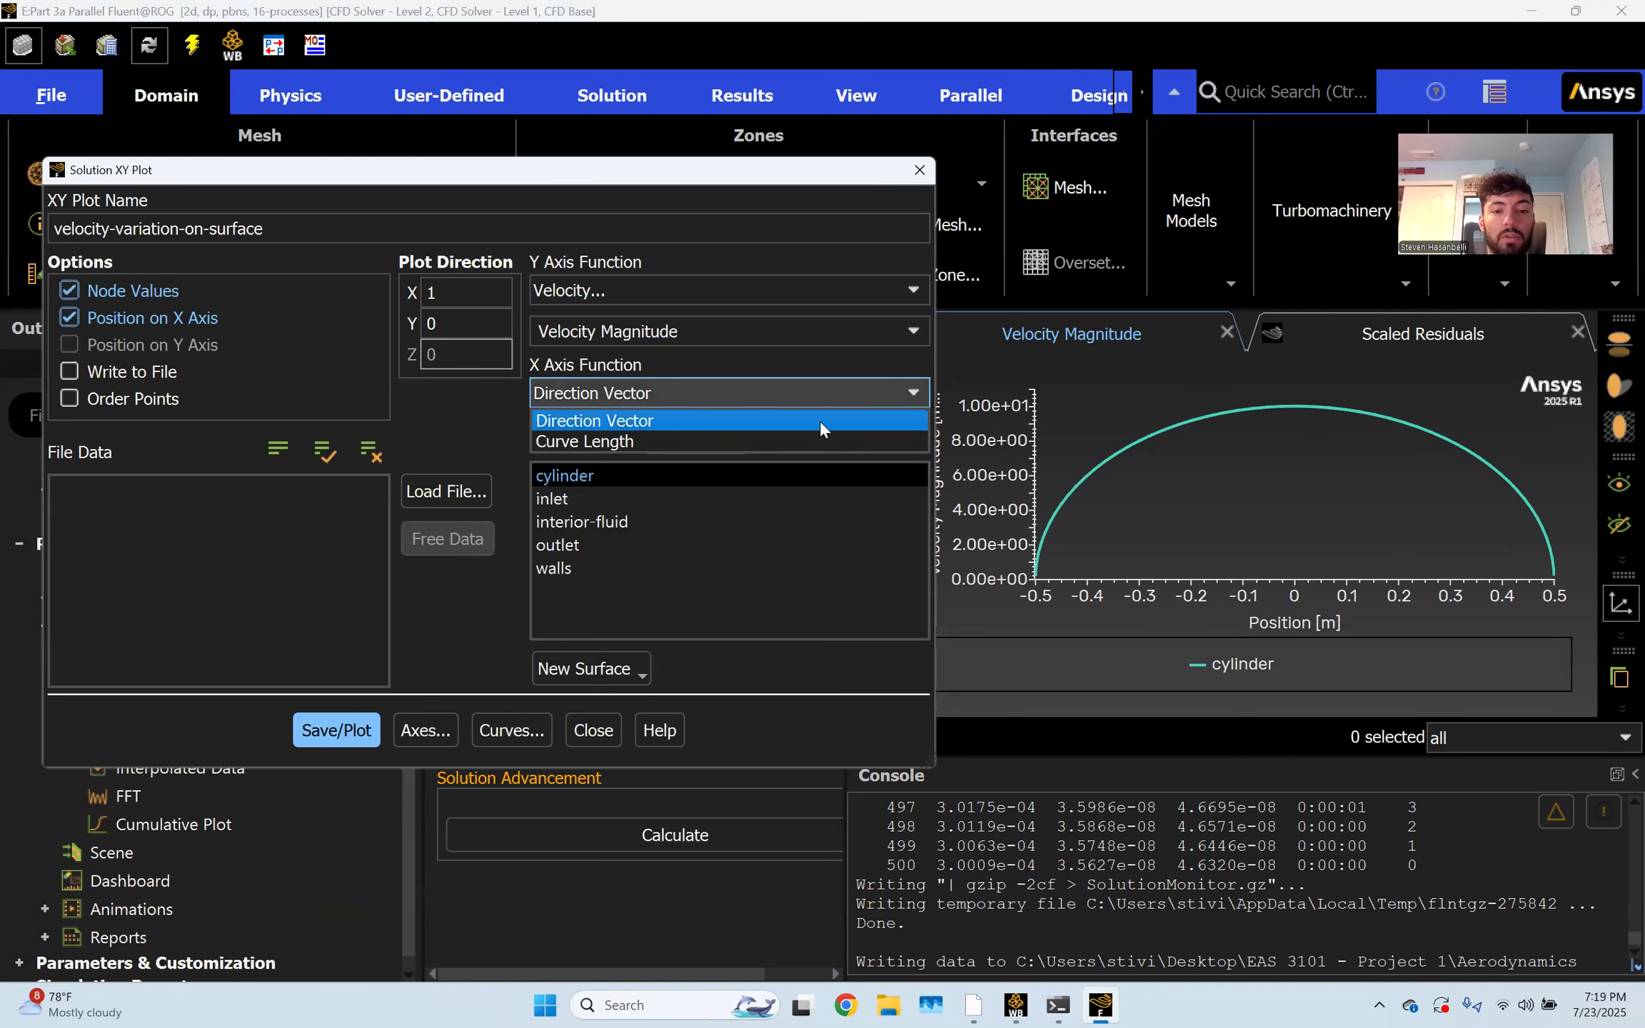
click(820, 440)
click(561, 477)
click(330, 732)
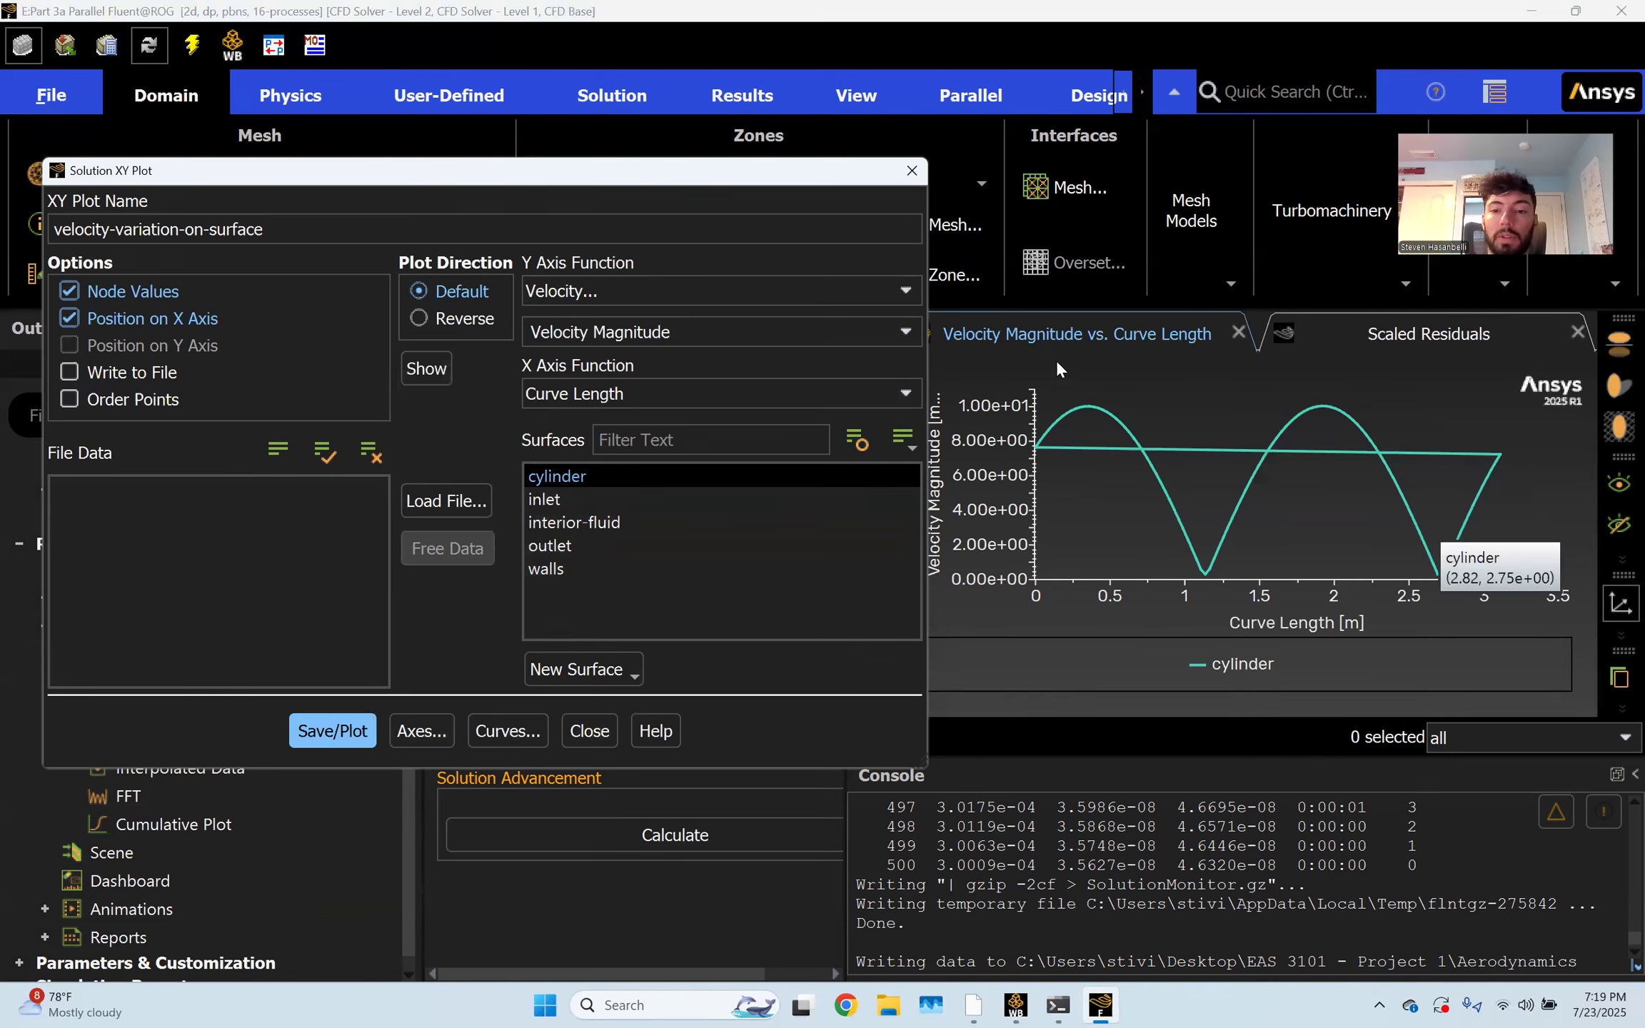
click(678, 393)
click(647, 421)
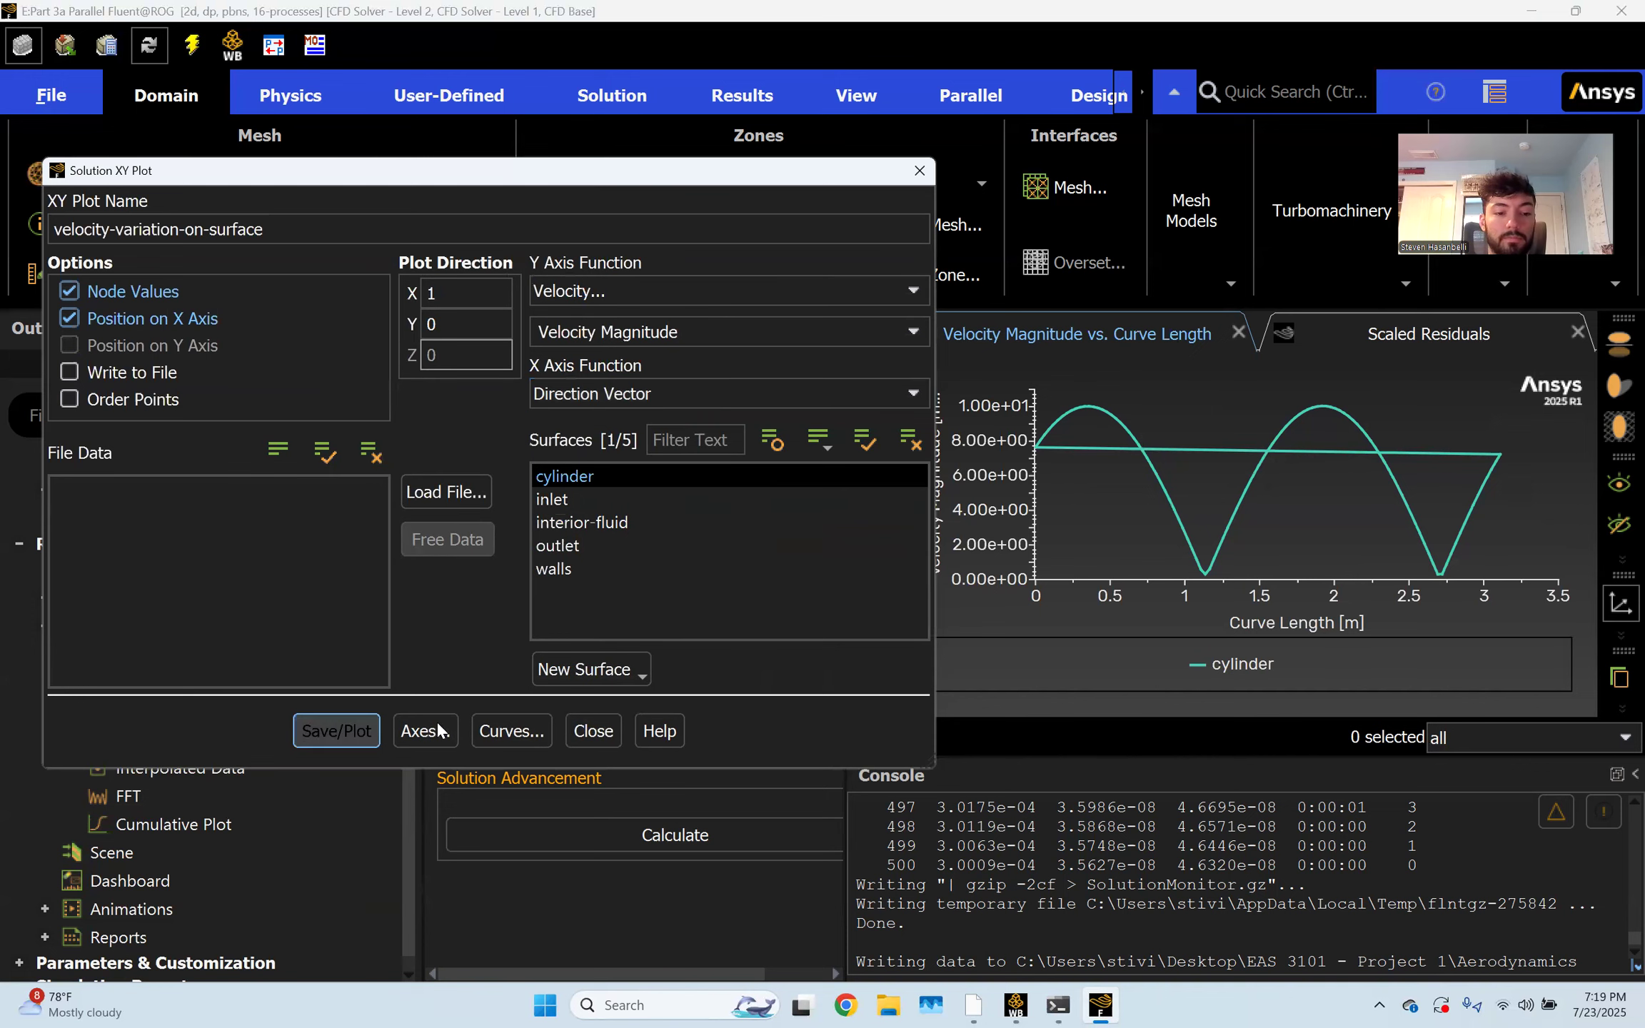
Save and replot the cylinder's velocity magnitude against Direction Vector, close the plot setup, and open a new graphics window
click(336, 730)
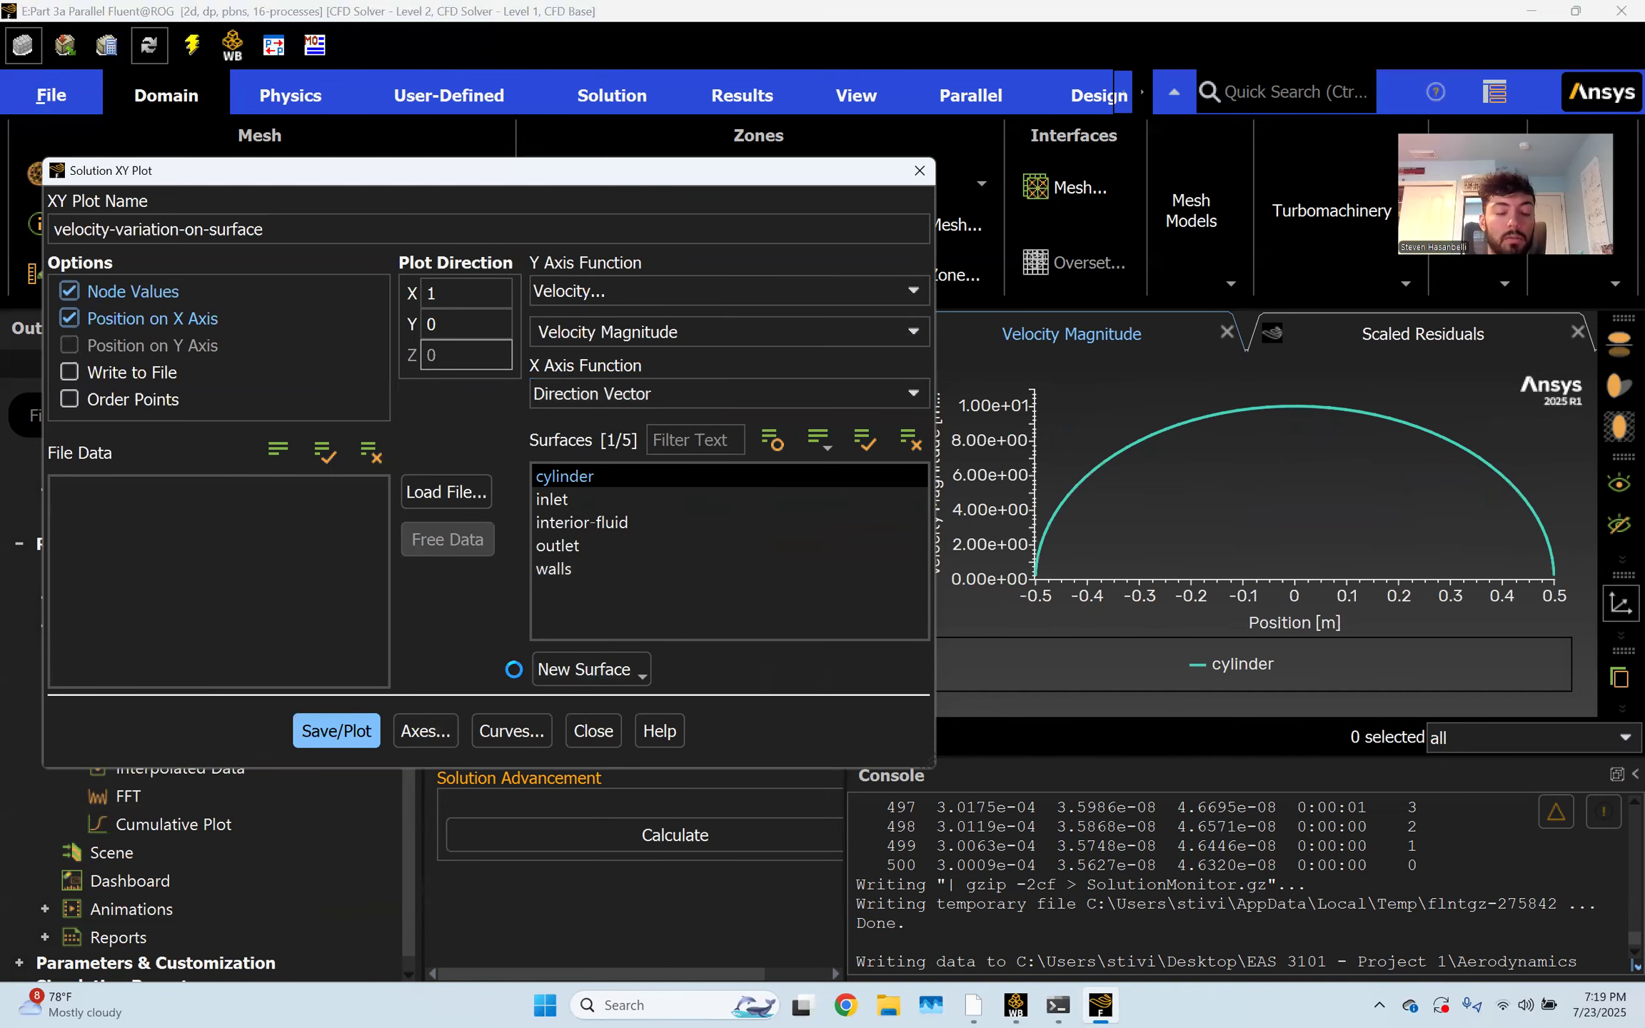
click(592, 728)
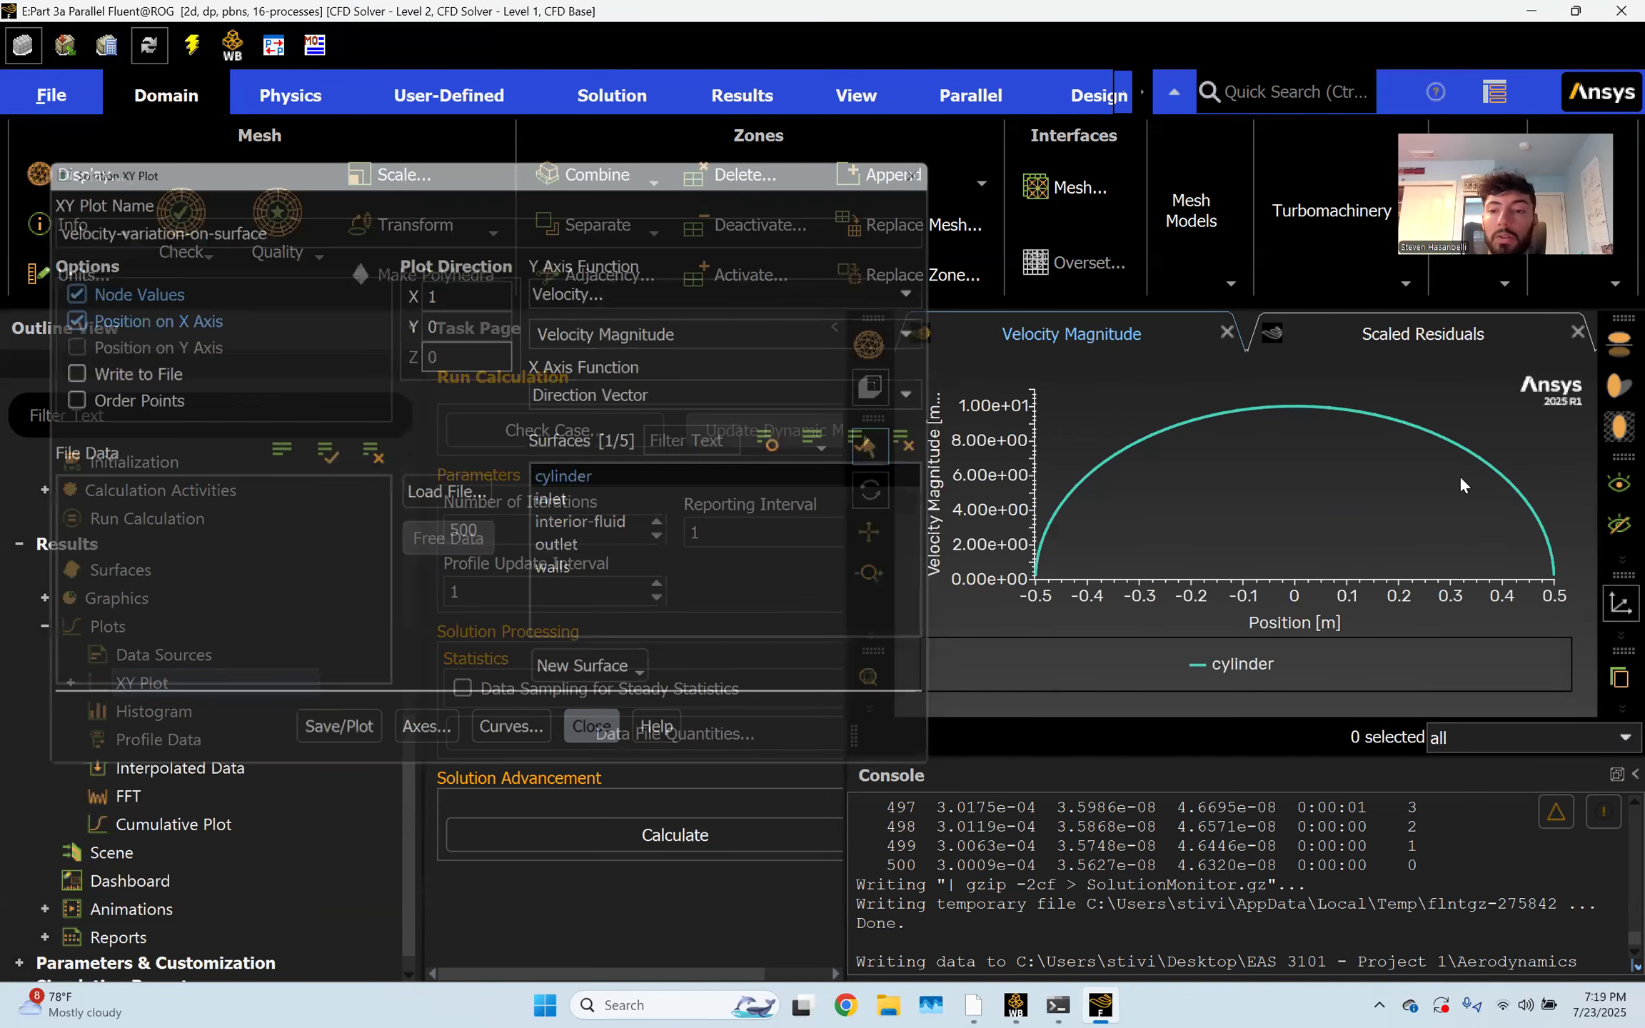
right_click(1415, 336)
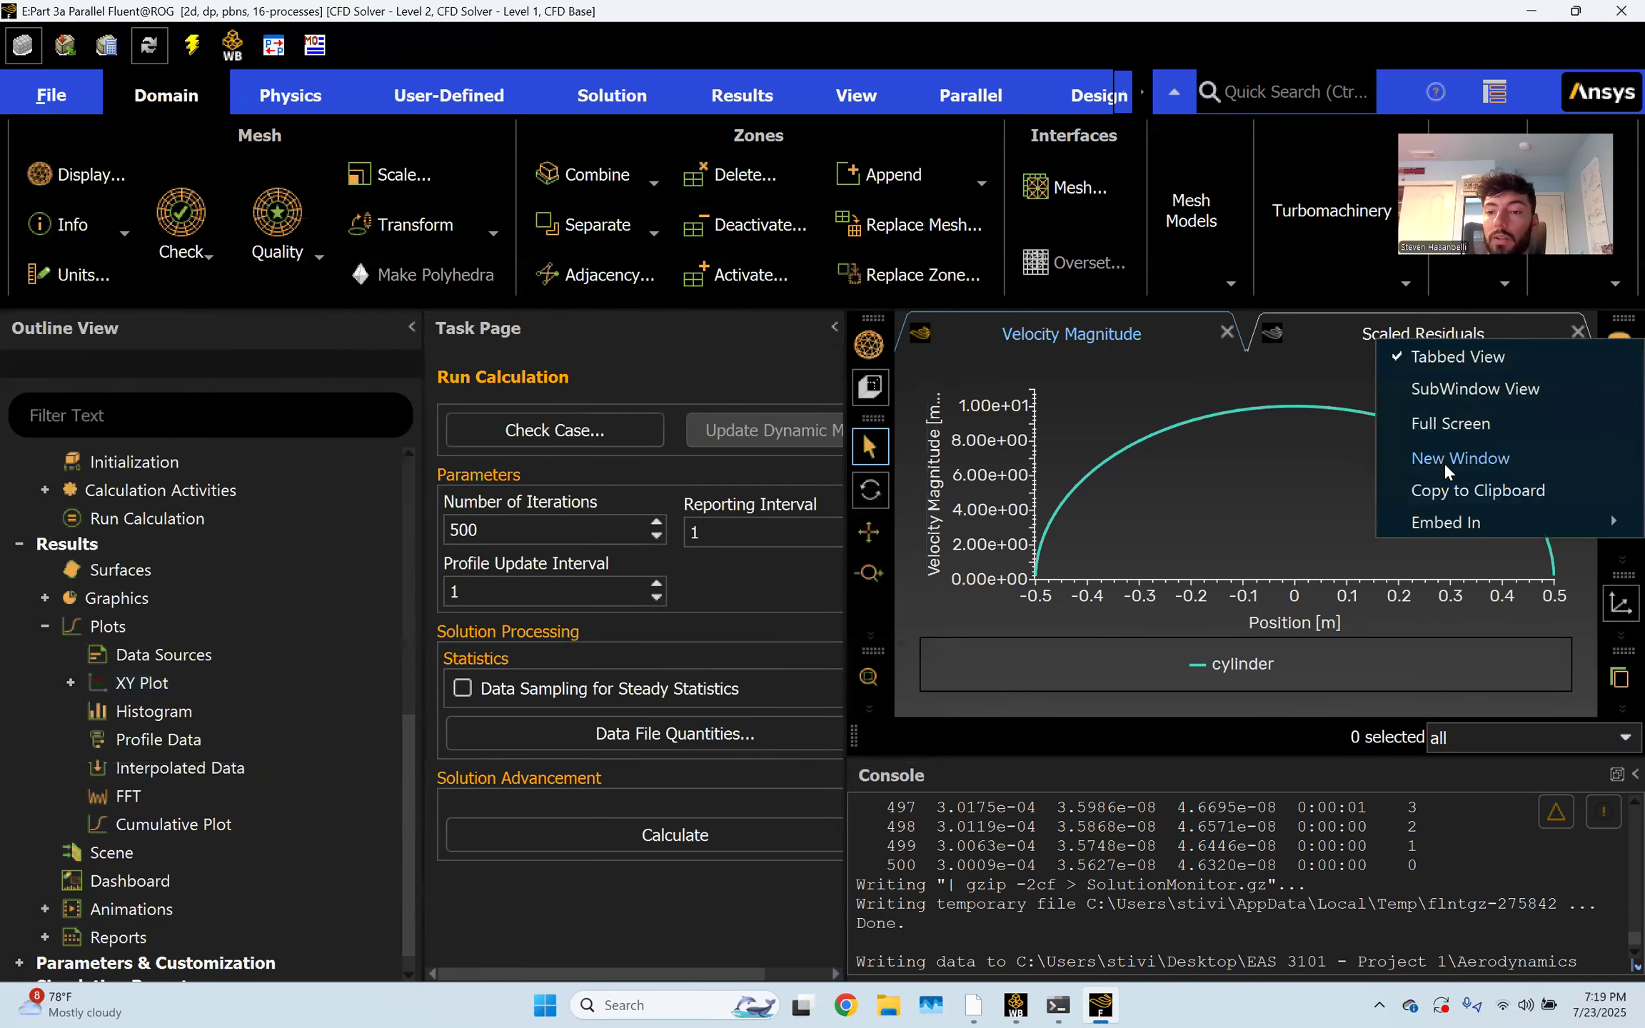
click(1444, 462)
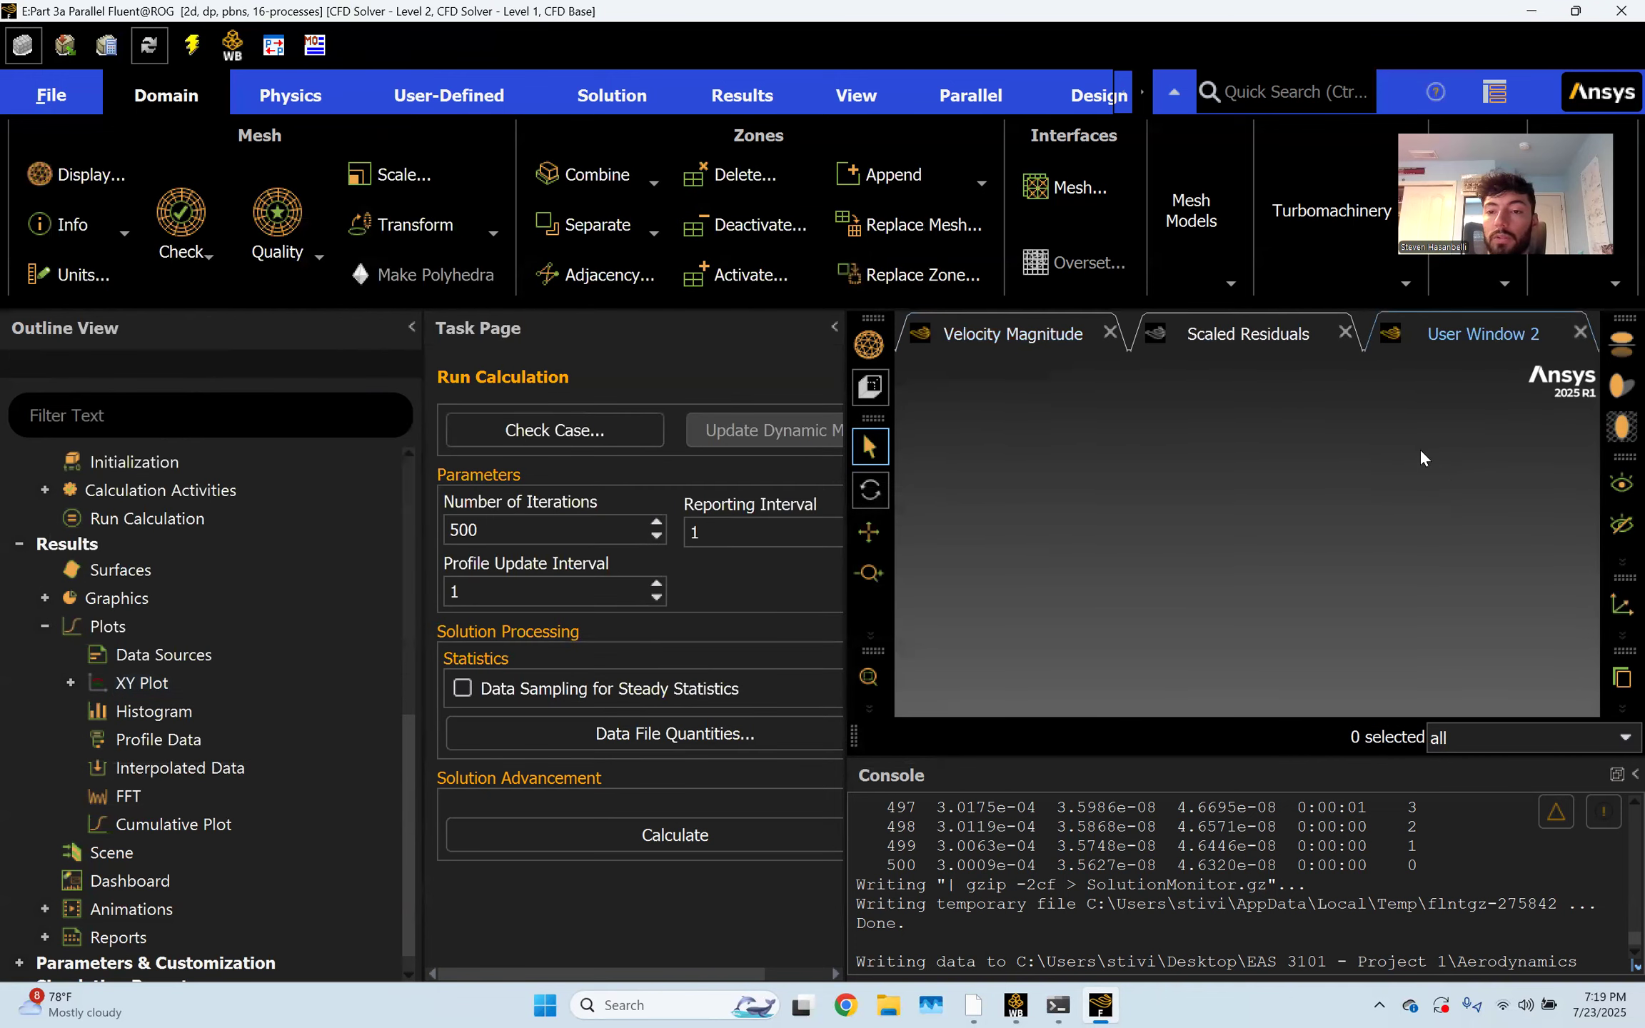
Start another XY plot in the results and name it cp-on-the-surface
click(71, 682)
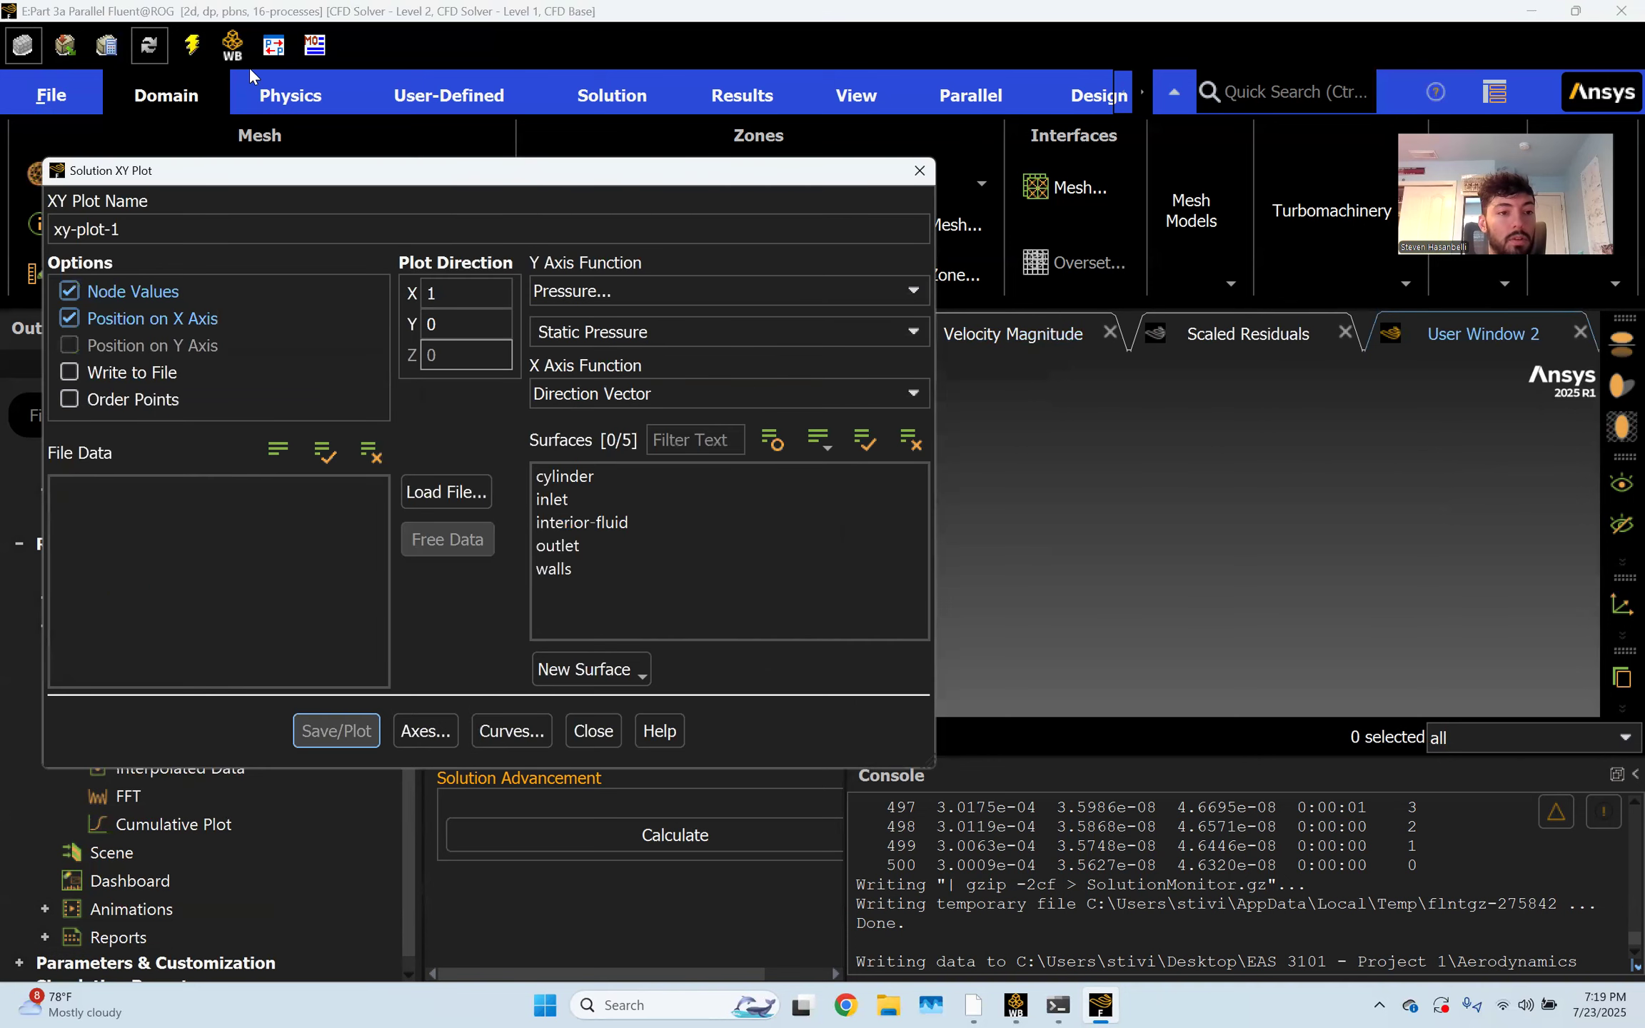
click(262, 230)
double_click(262, 230)
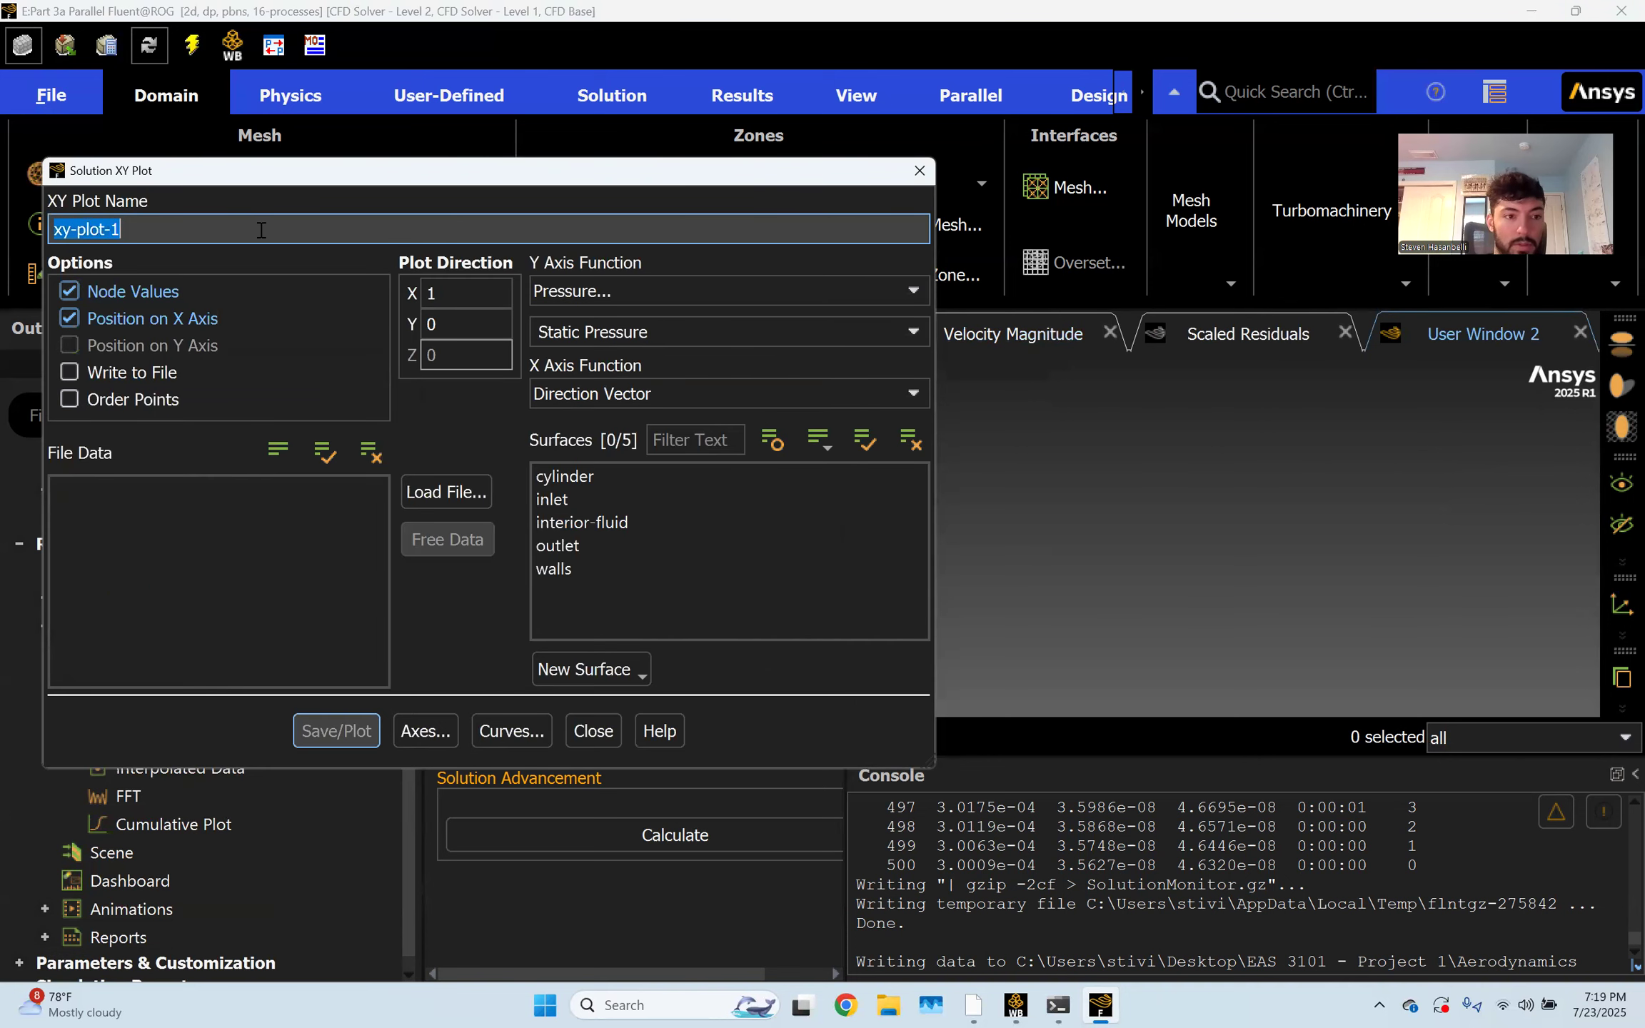
text(cp)
text(-on-ht-e)
key(BackSpace)
key(BackSpace)
key(BackSpace)
key(BackSpace)
text(the-surface)
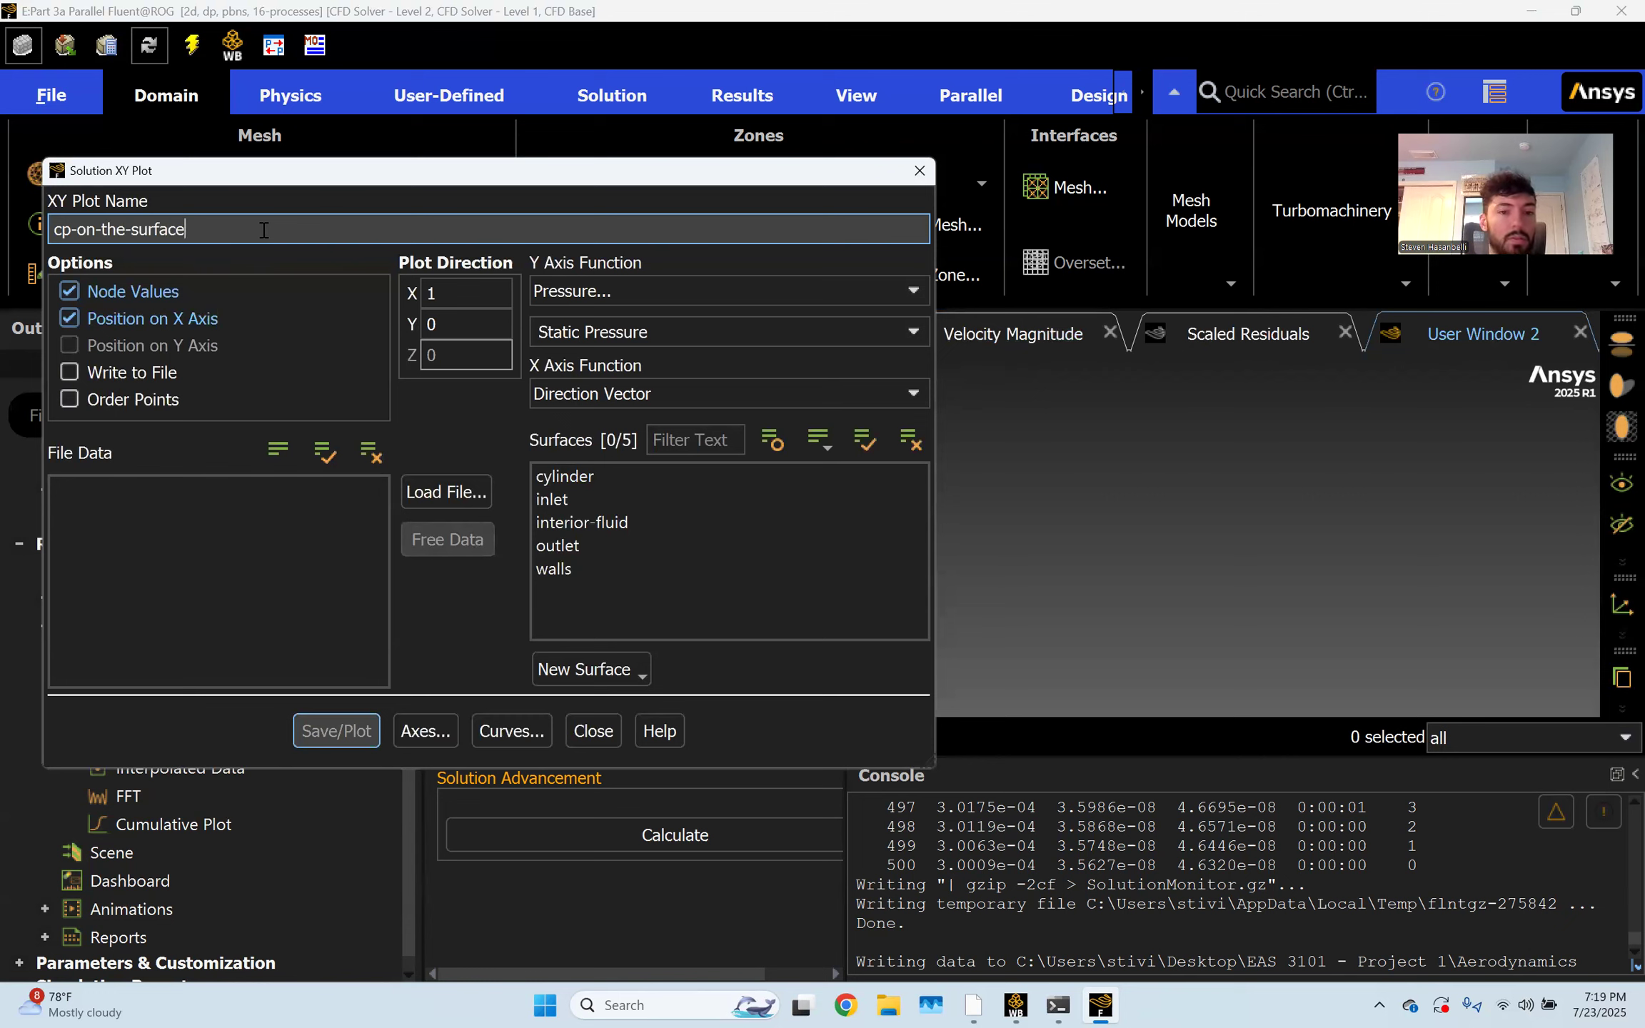
Plot the Pressure Coefficient on the cylinder surface against Direction Vector and save the plot
click(711, 333)
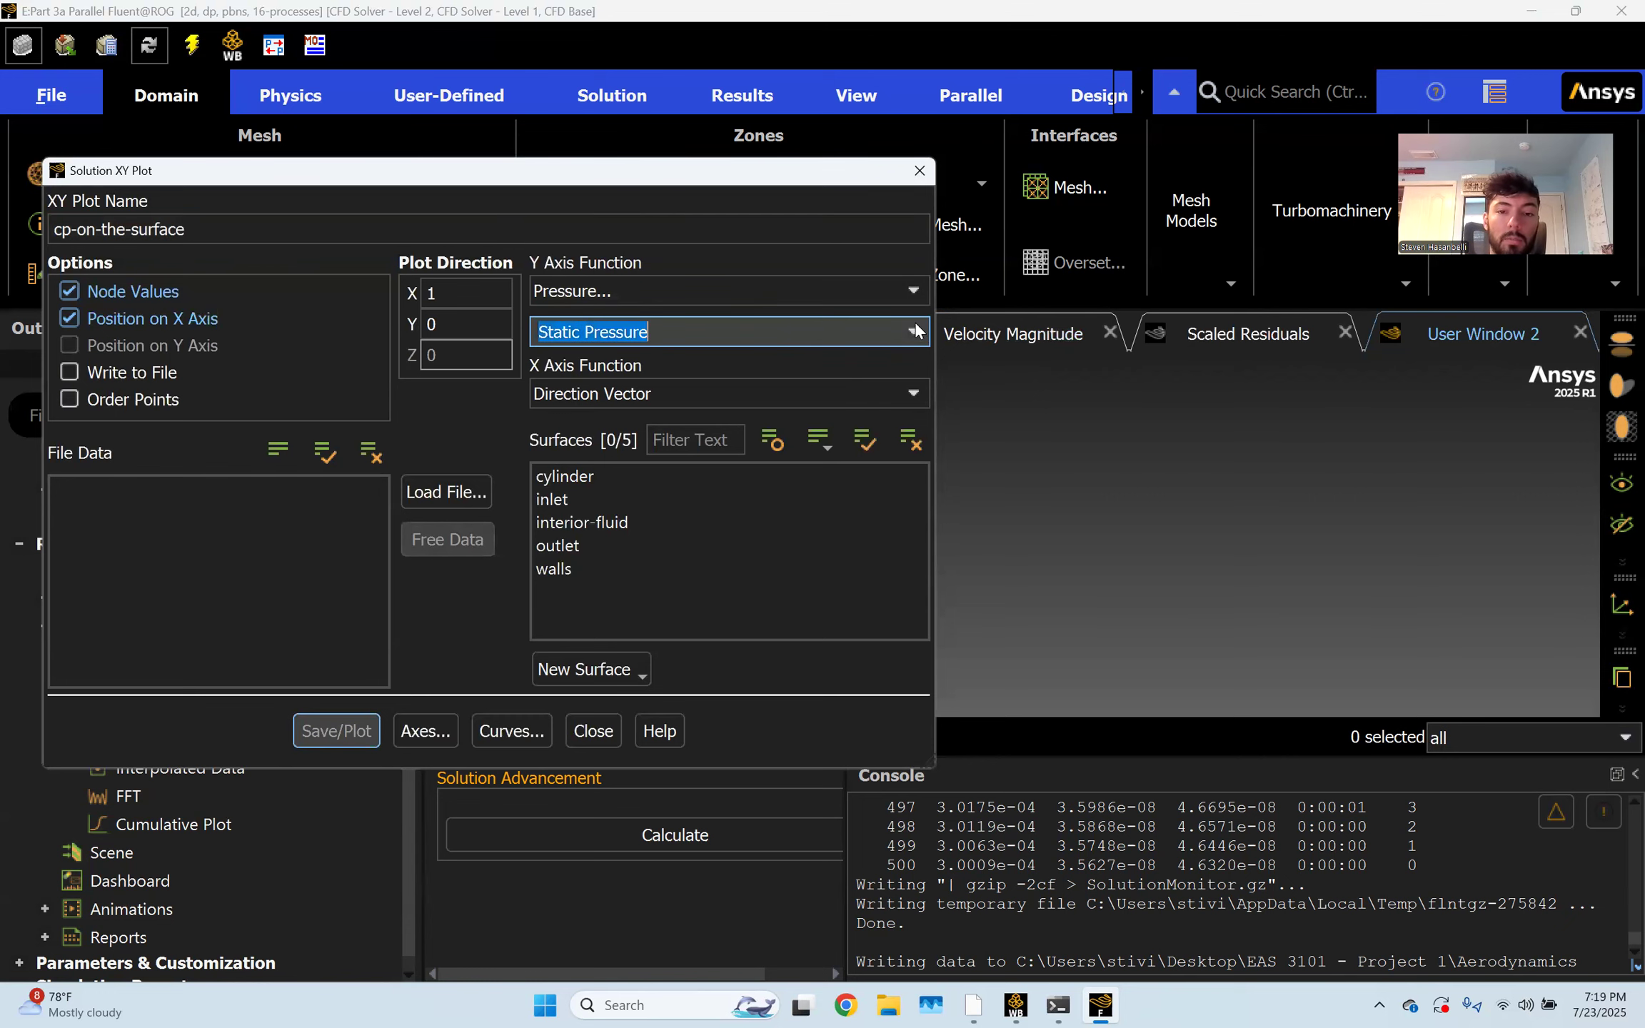
click(915, 331)
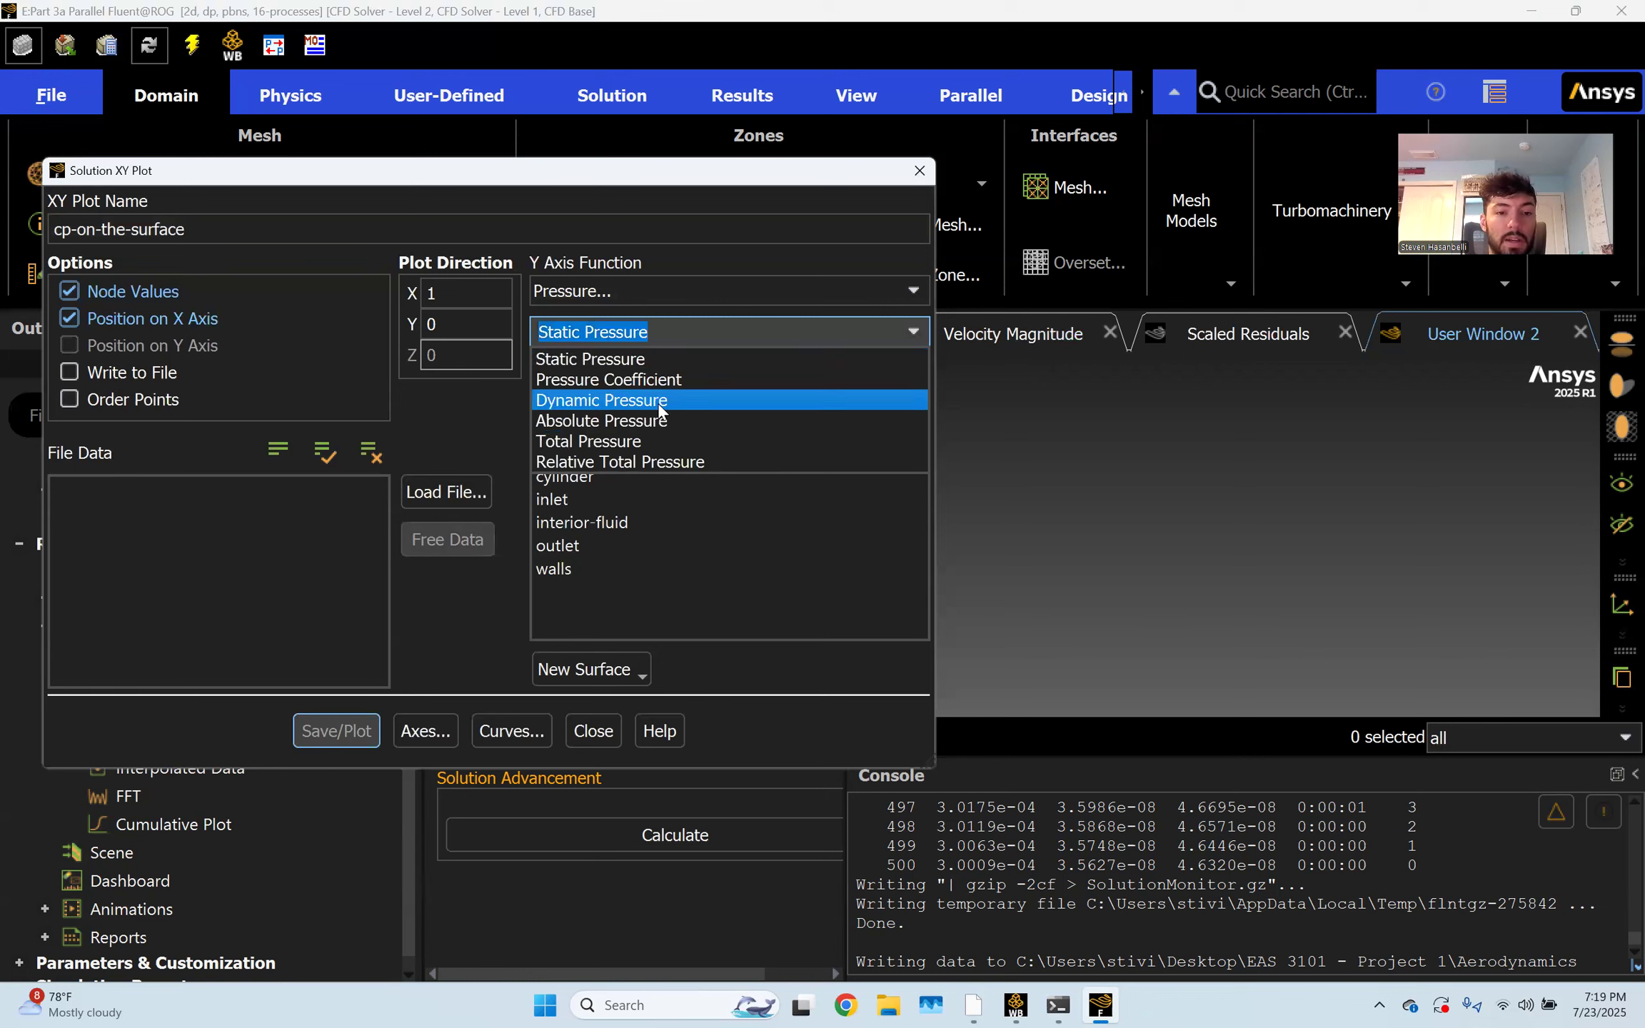
click(668, 380)
click(608, 476)
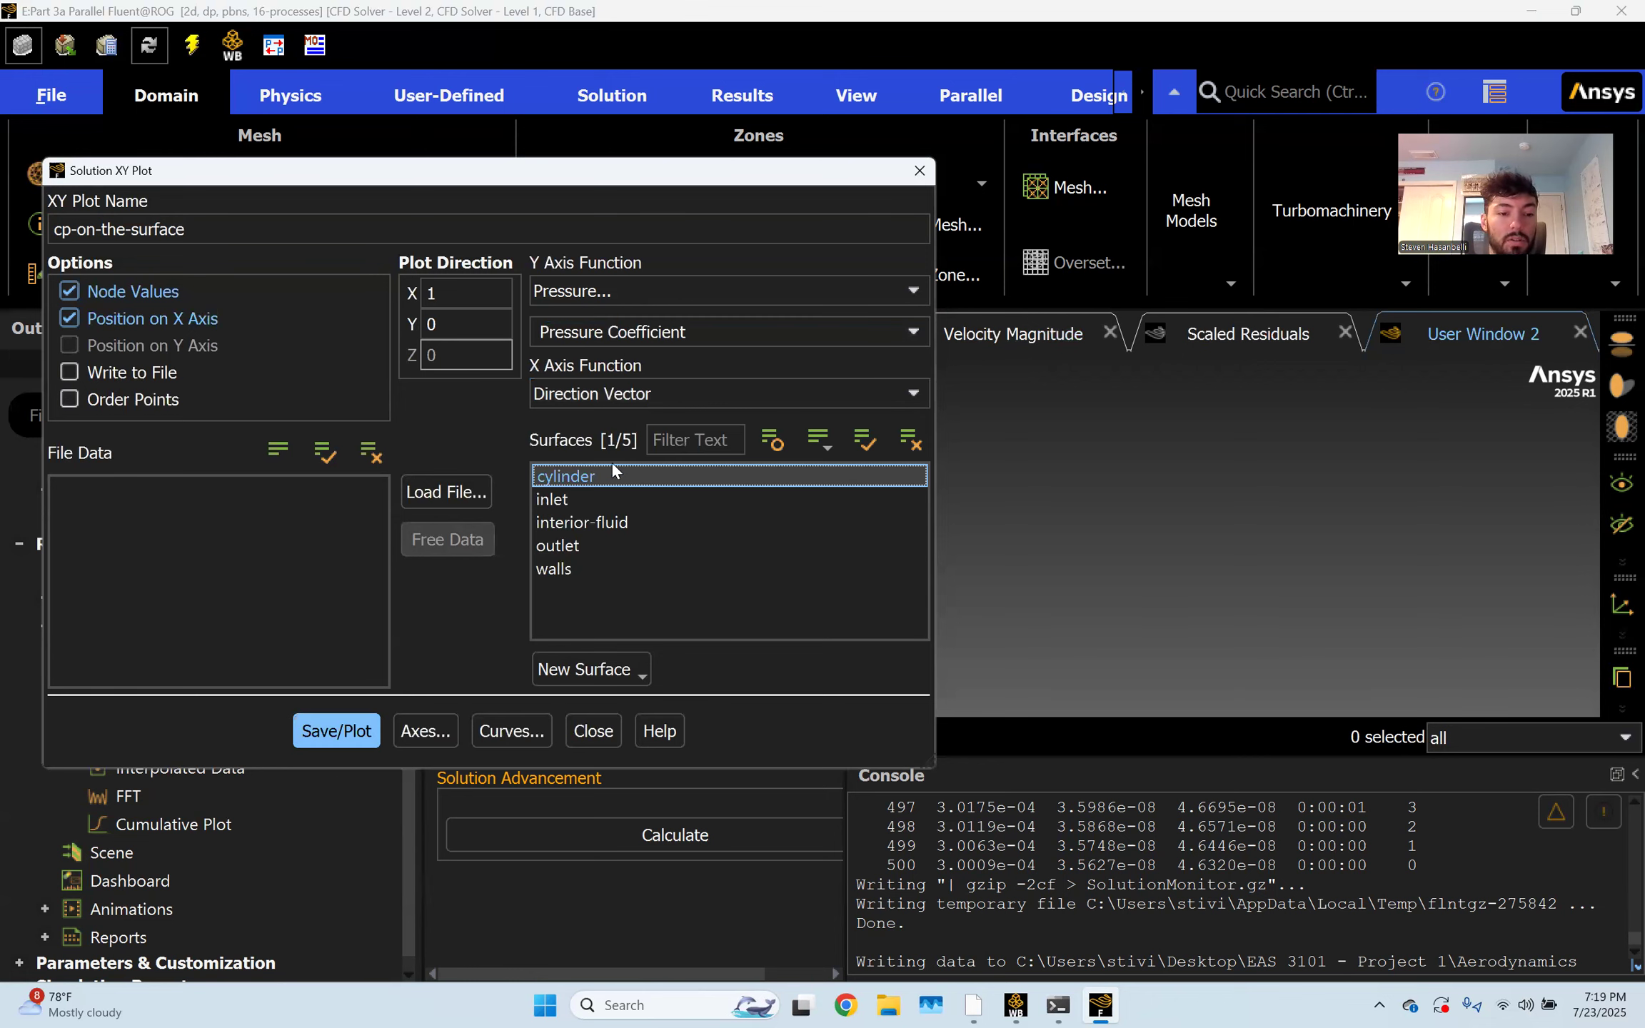
click(342, 729)
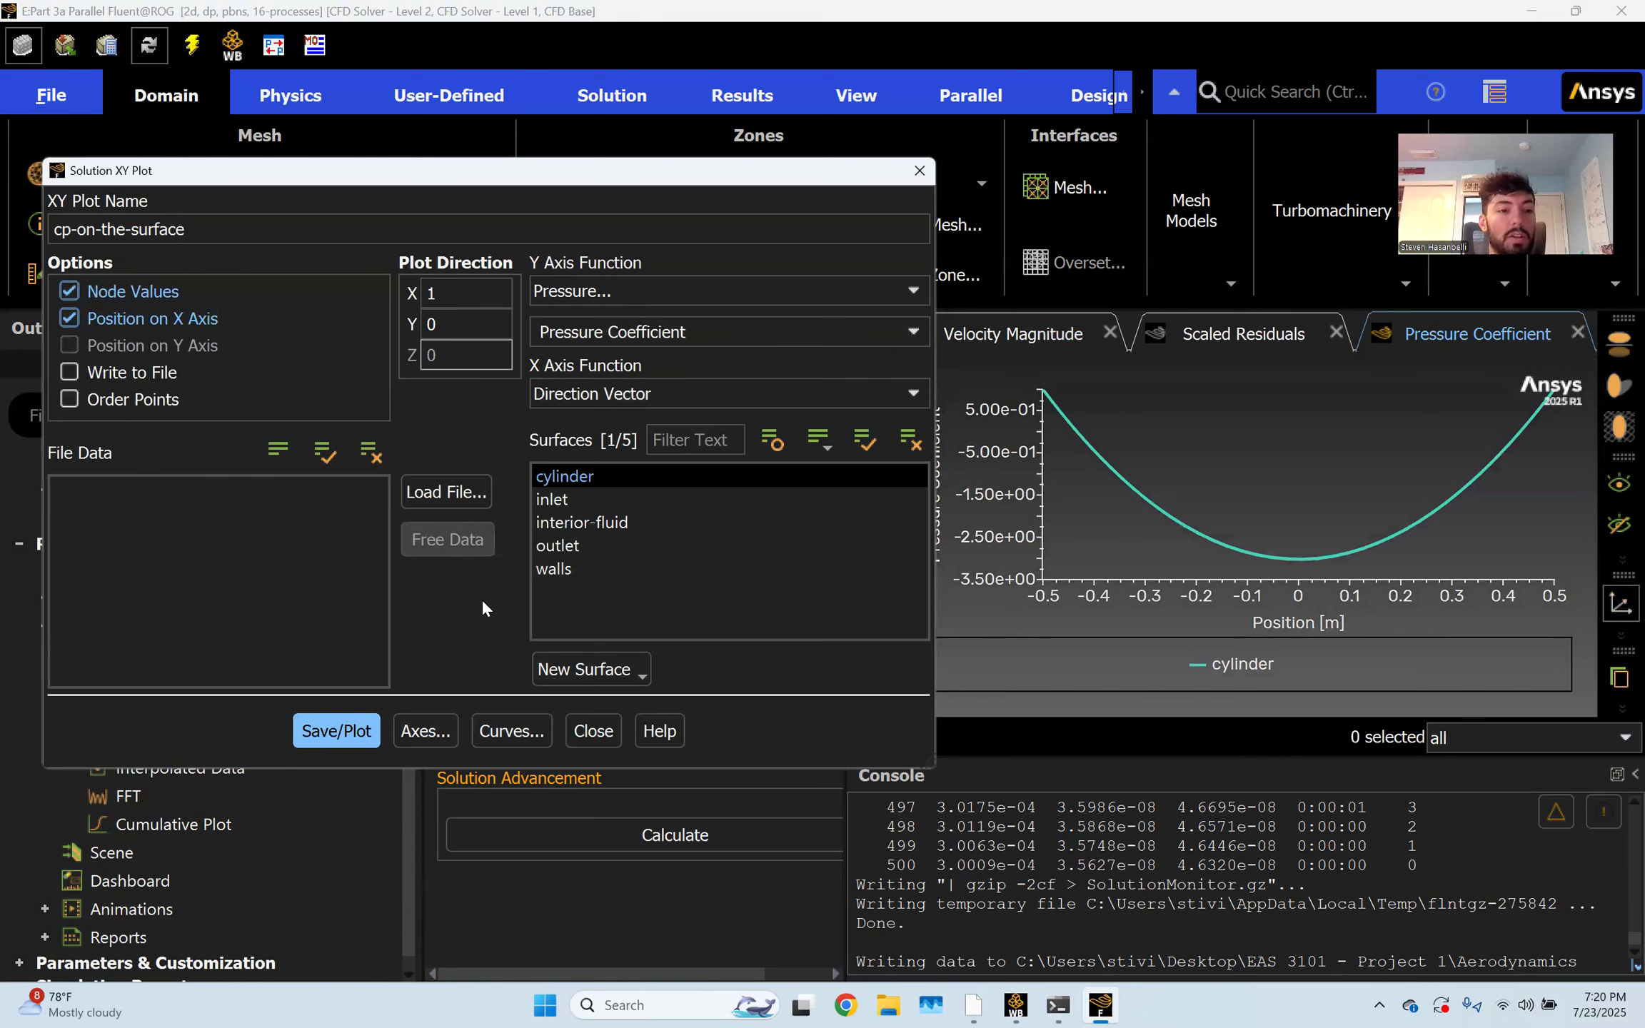
click(69, 372)
click(333, 736)
click(628, 648)
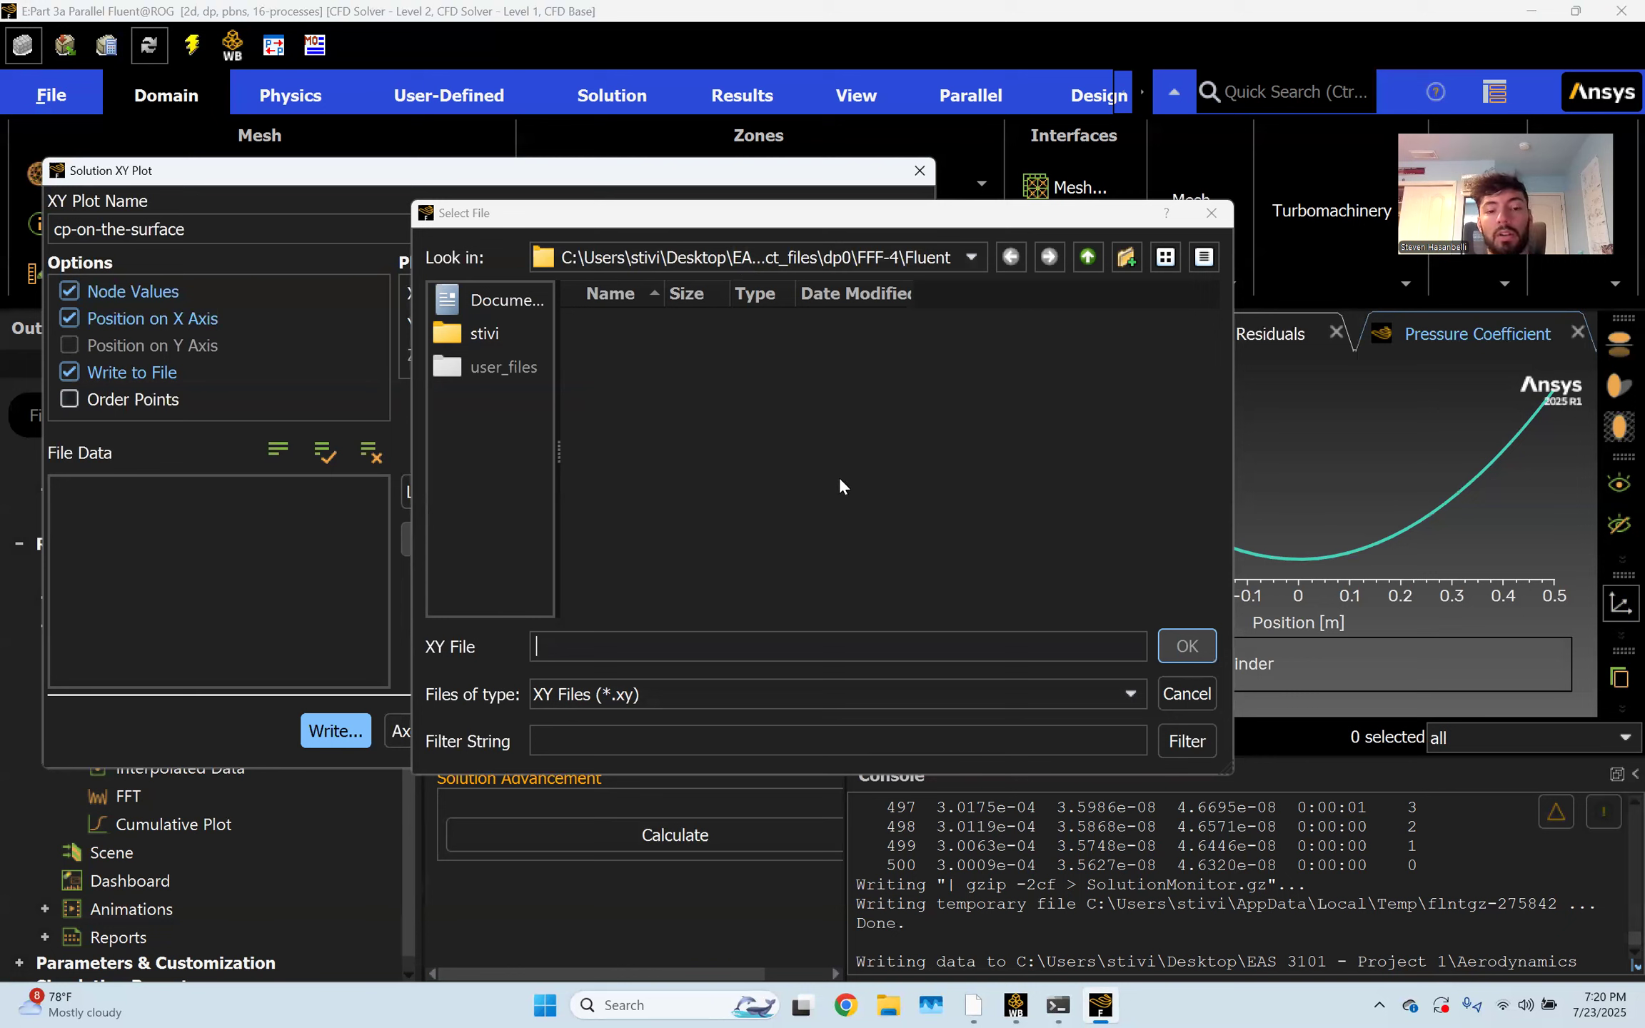
click(1194, 694)
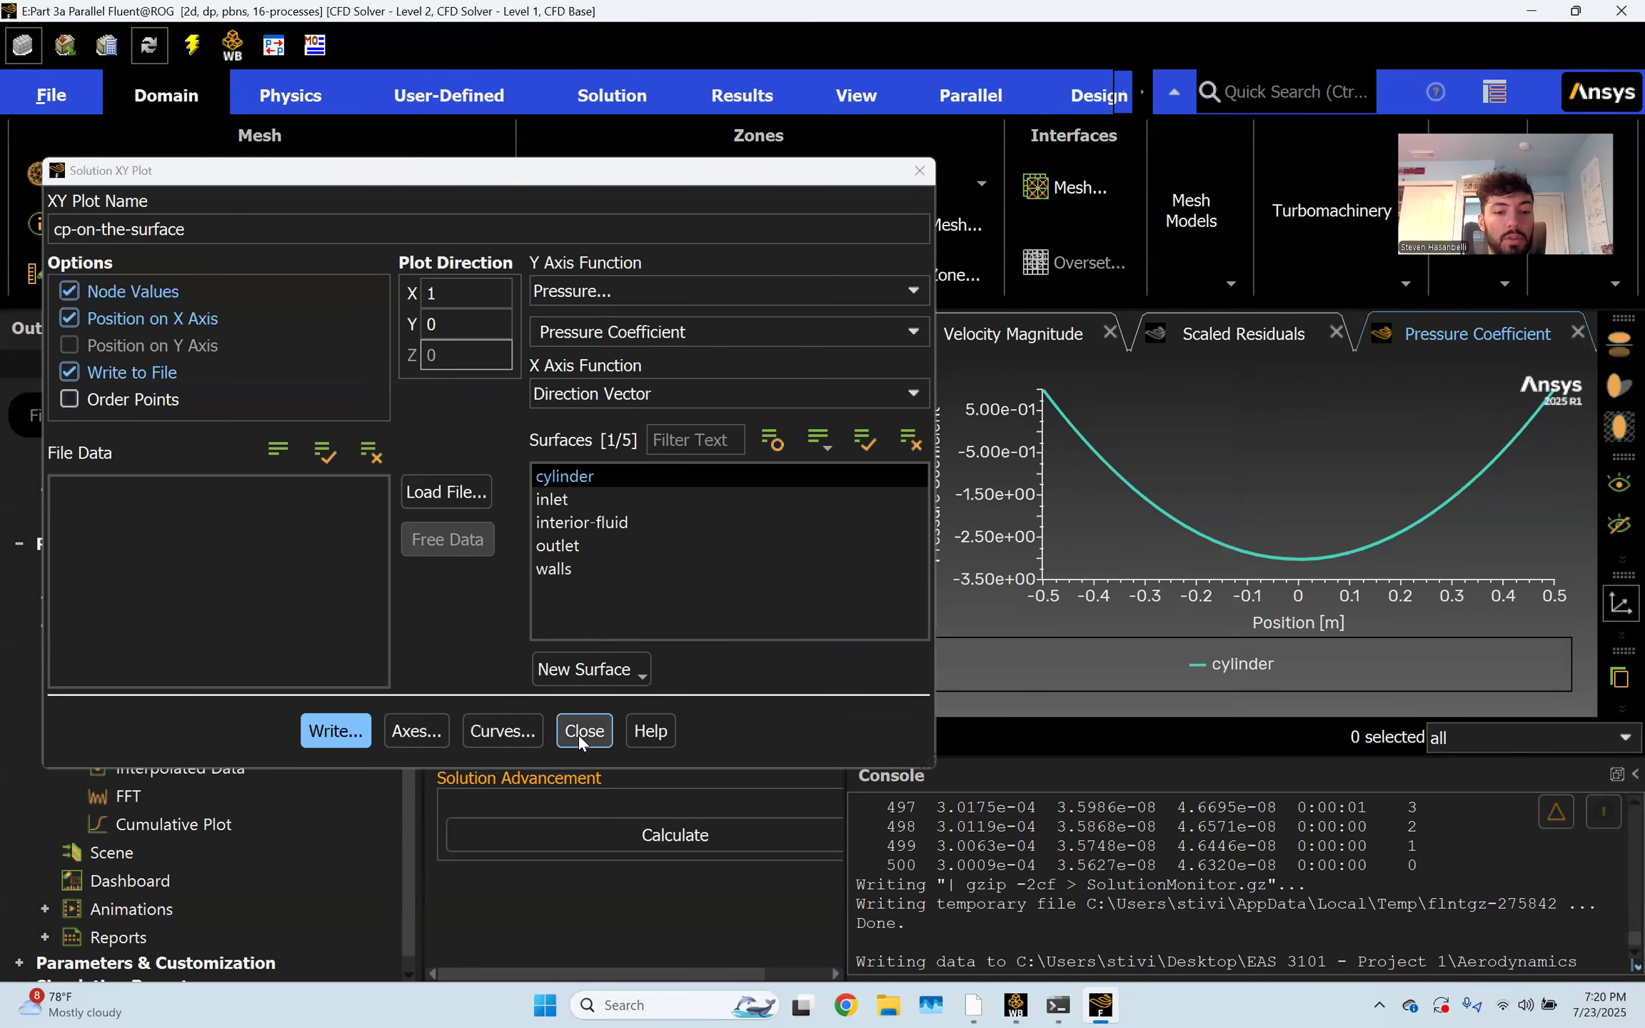
click(124, 375)
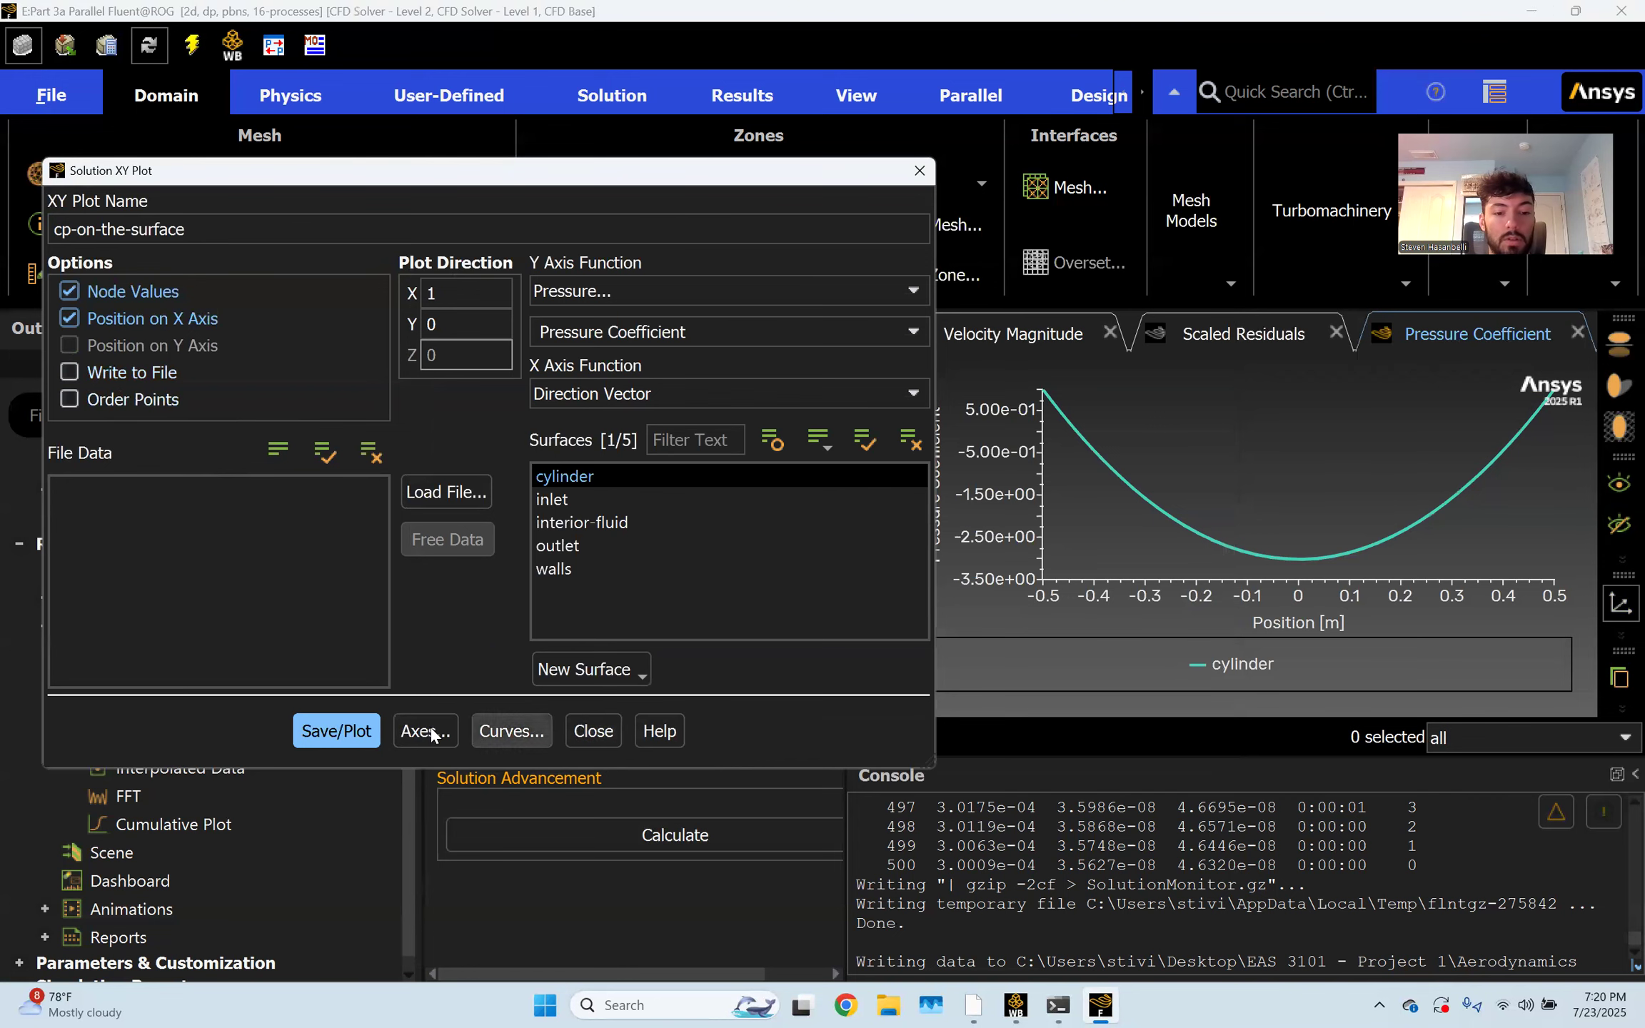
Close the XY plot setup and review the saved XY plots in the results outline
click(594, 729)
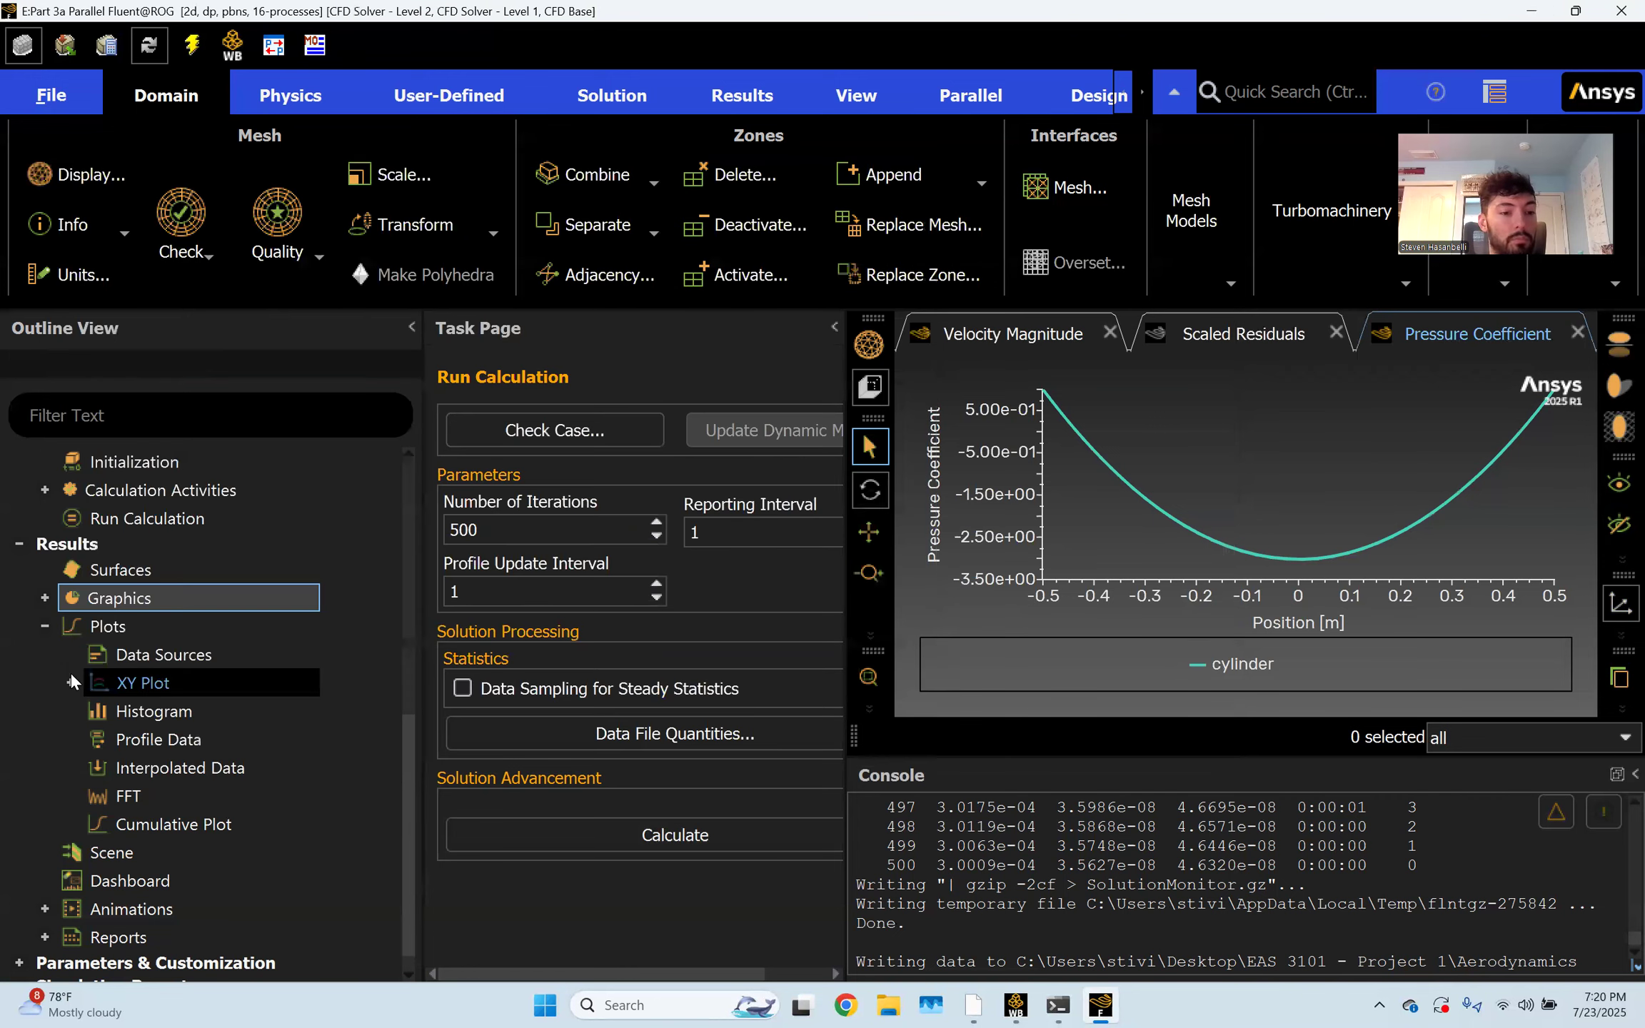
click(71, 682)
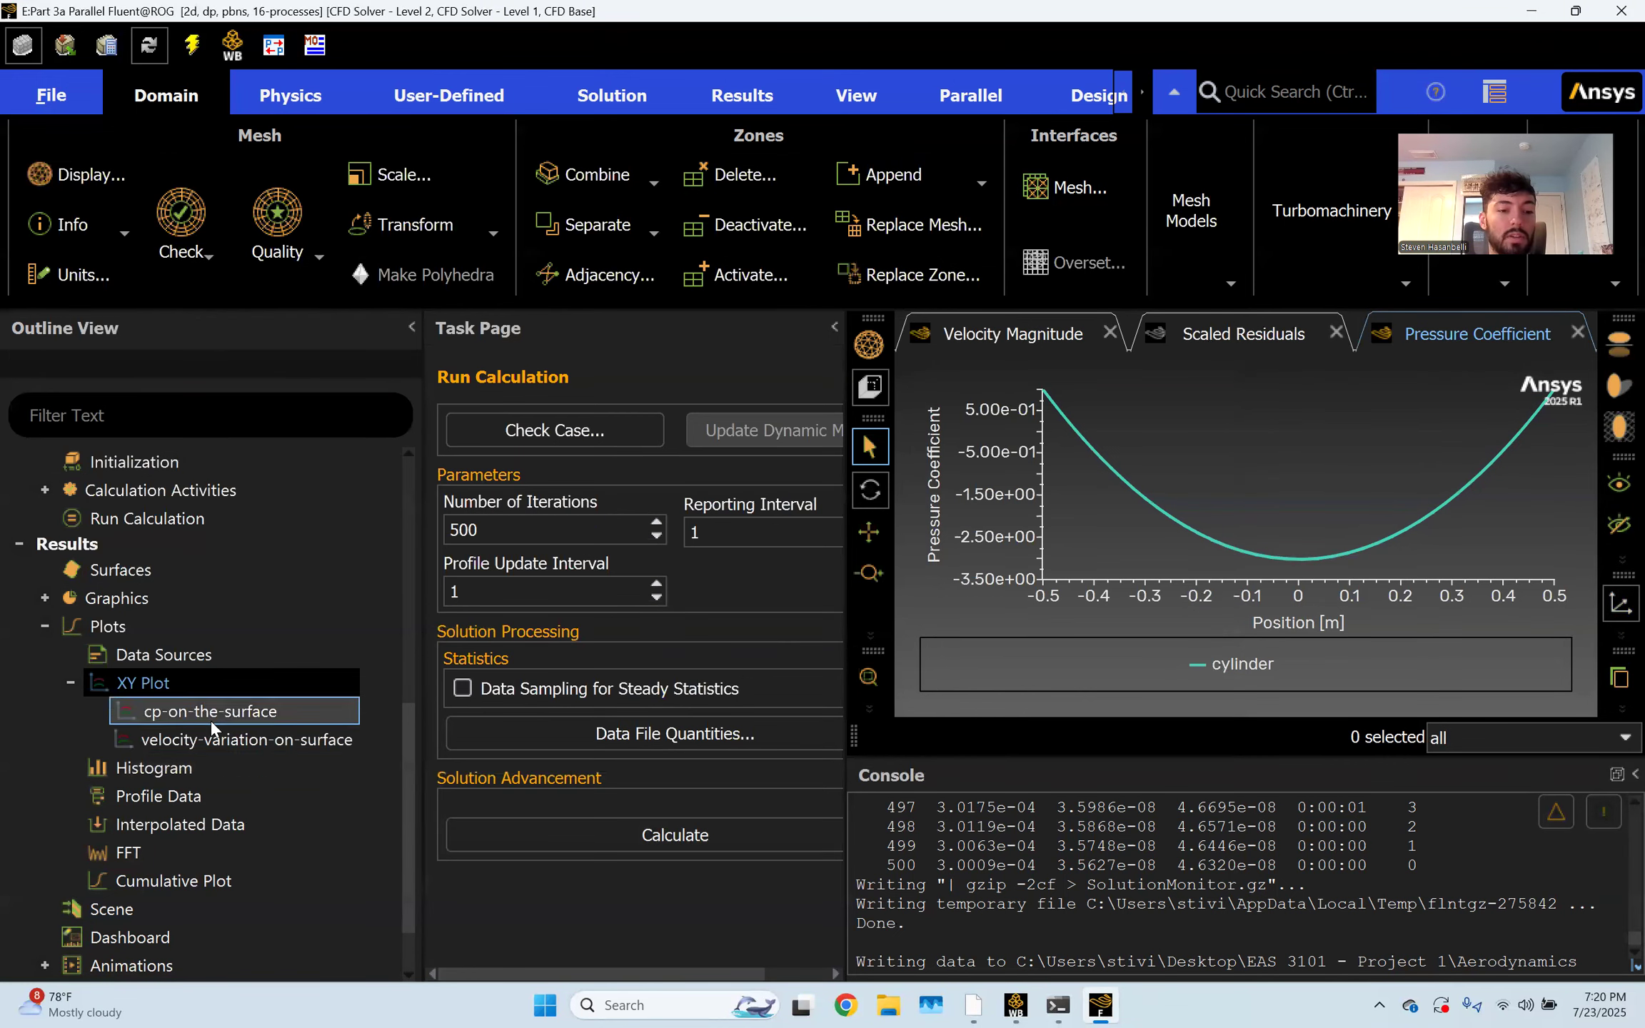
click(44, 627)
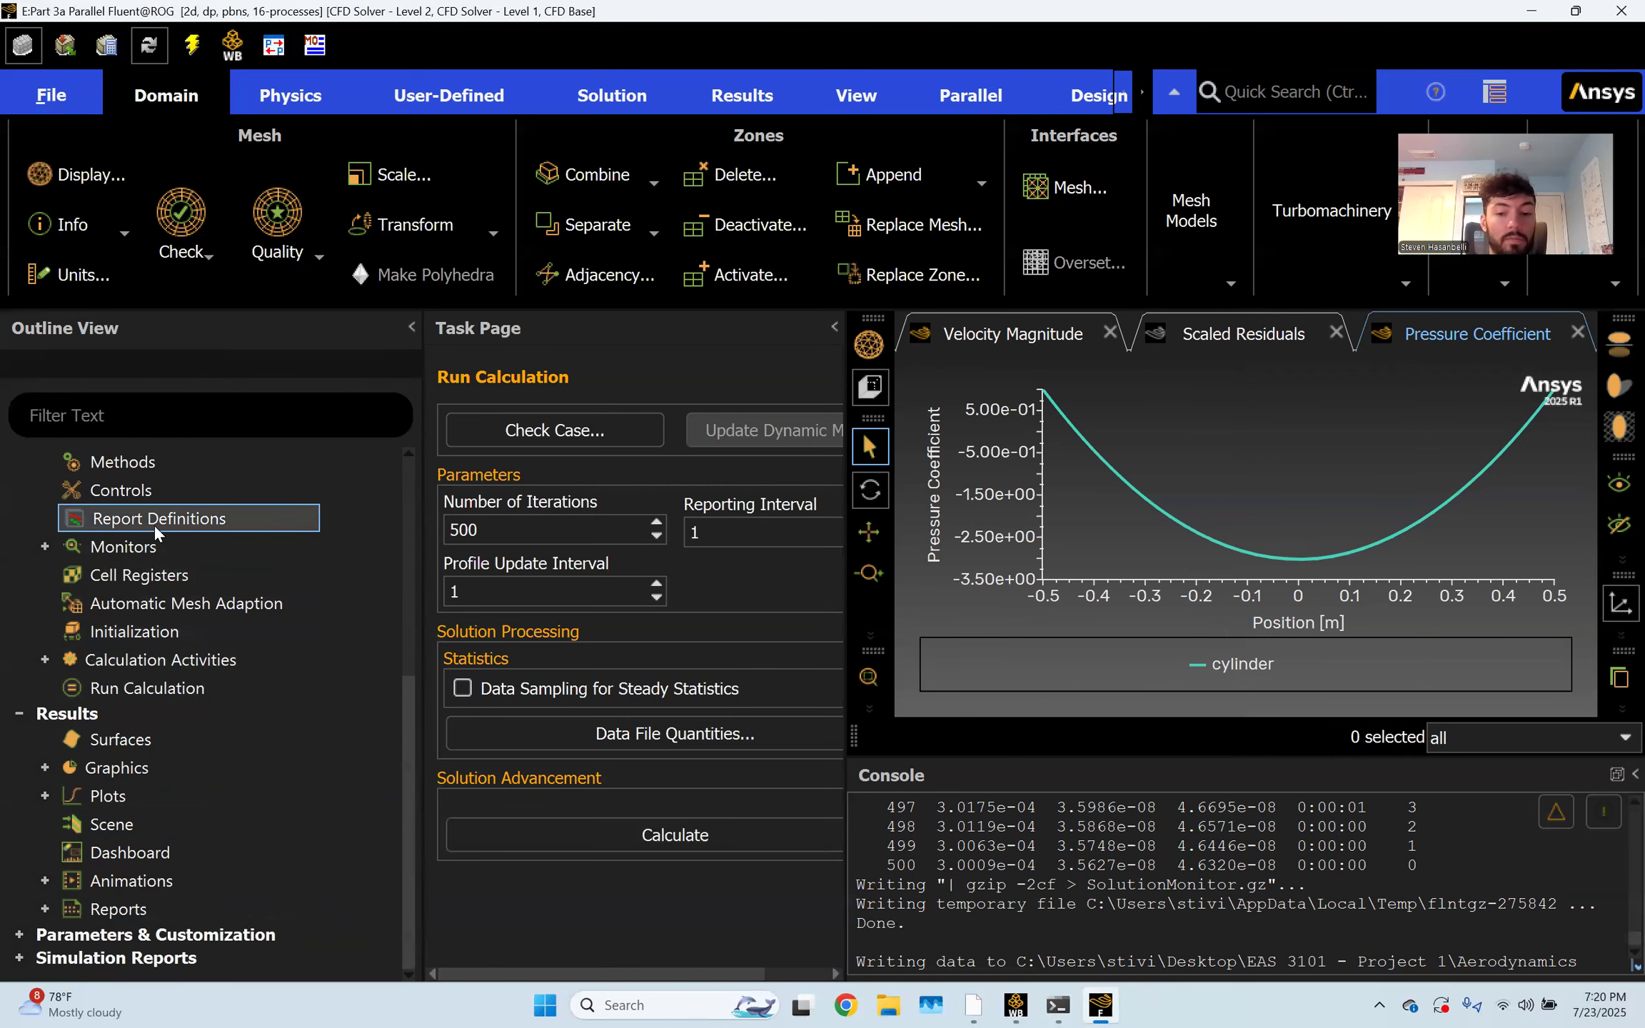
Open the solution's report definitions and start a new drag force report
click(154, 521)
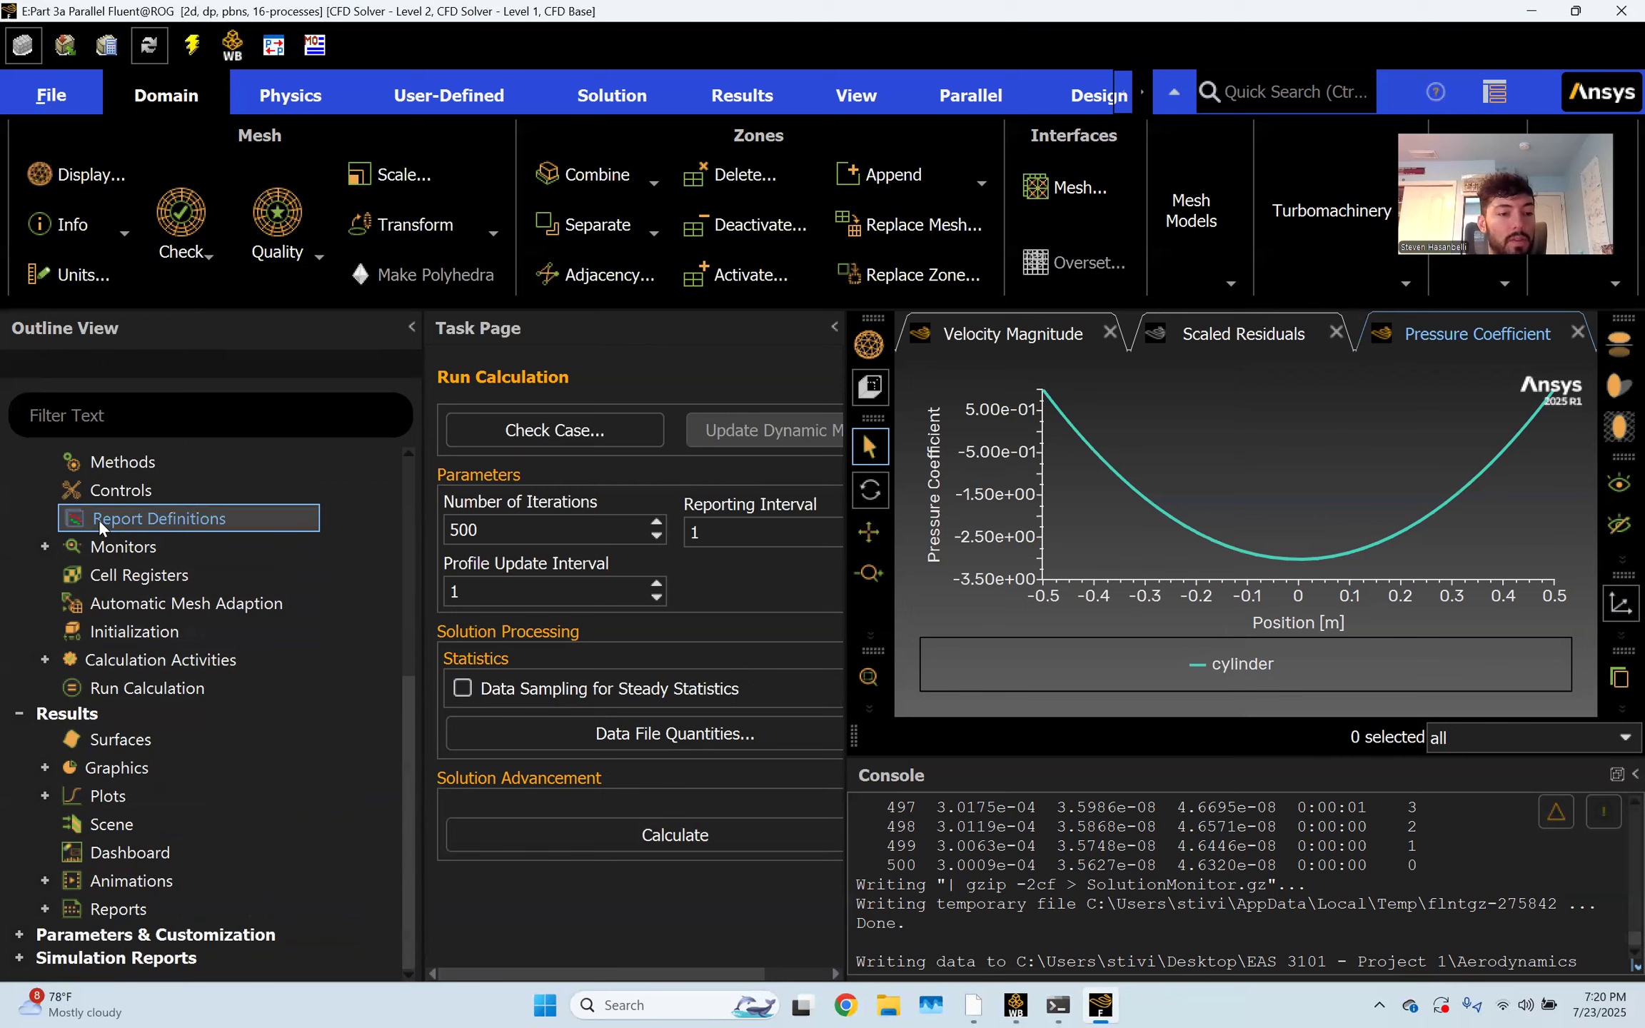
double_click(177, 518)
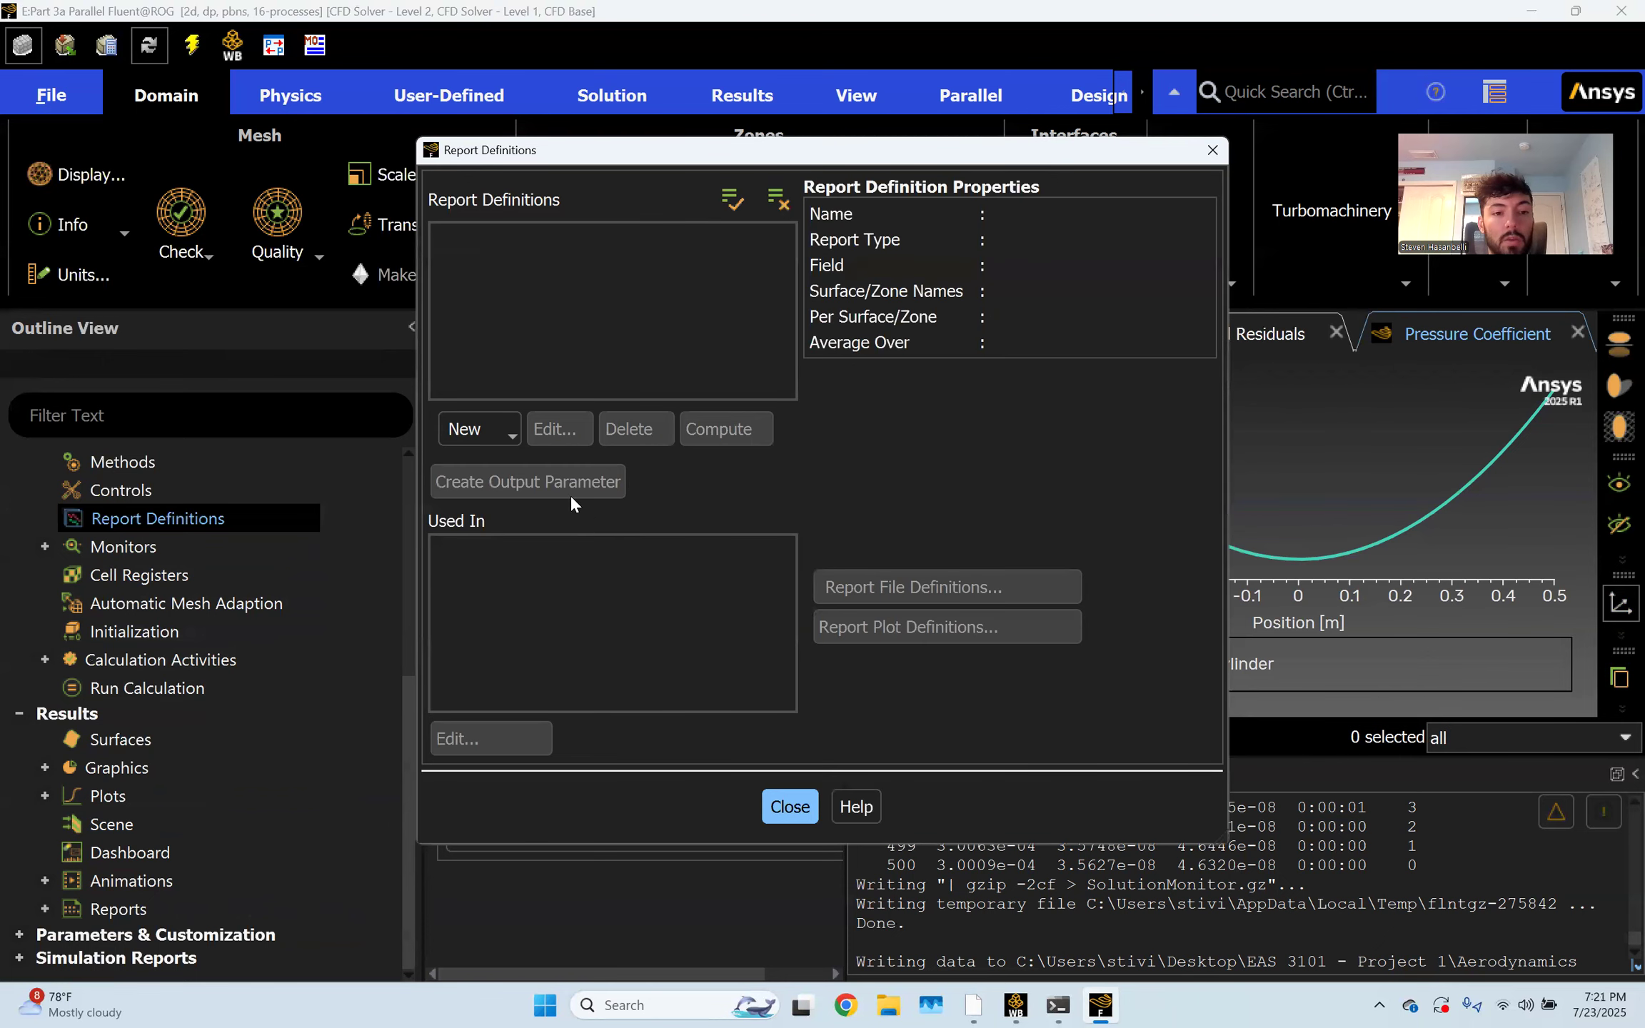
click(491, 432)
mouse_move(564, 525)
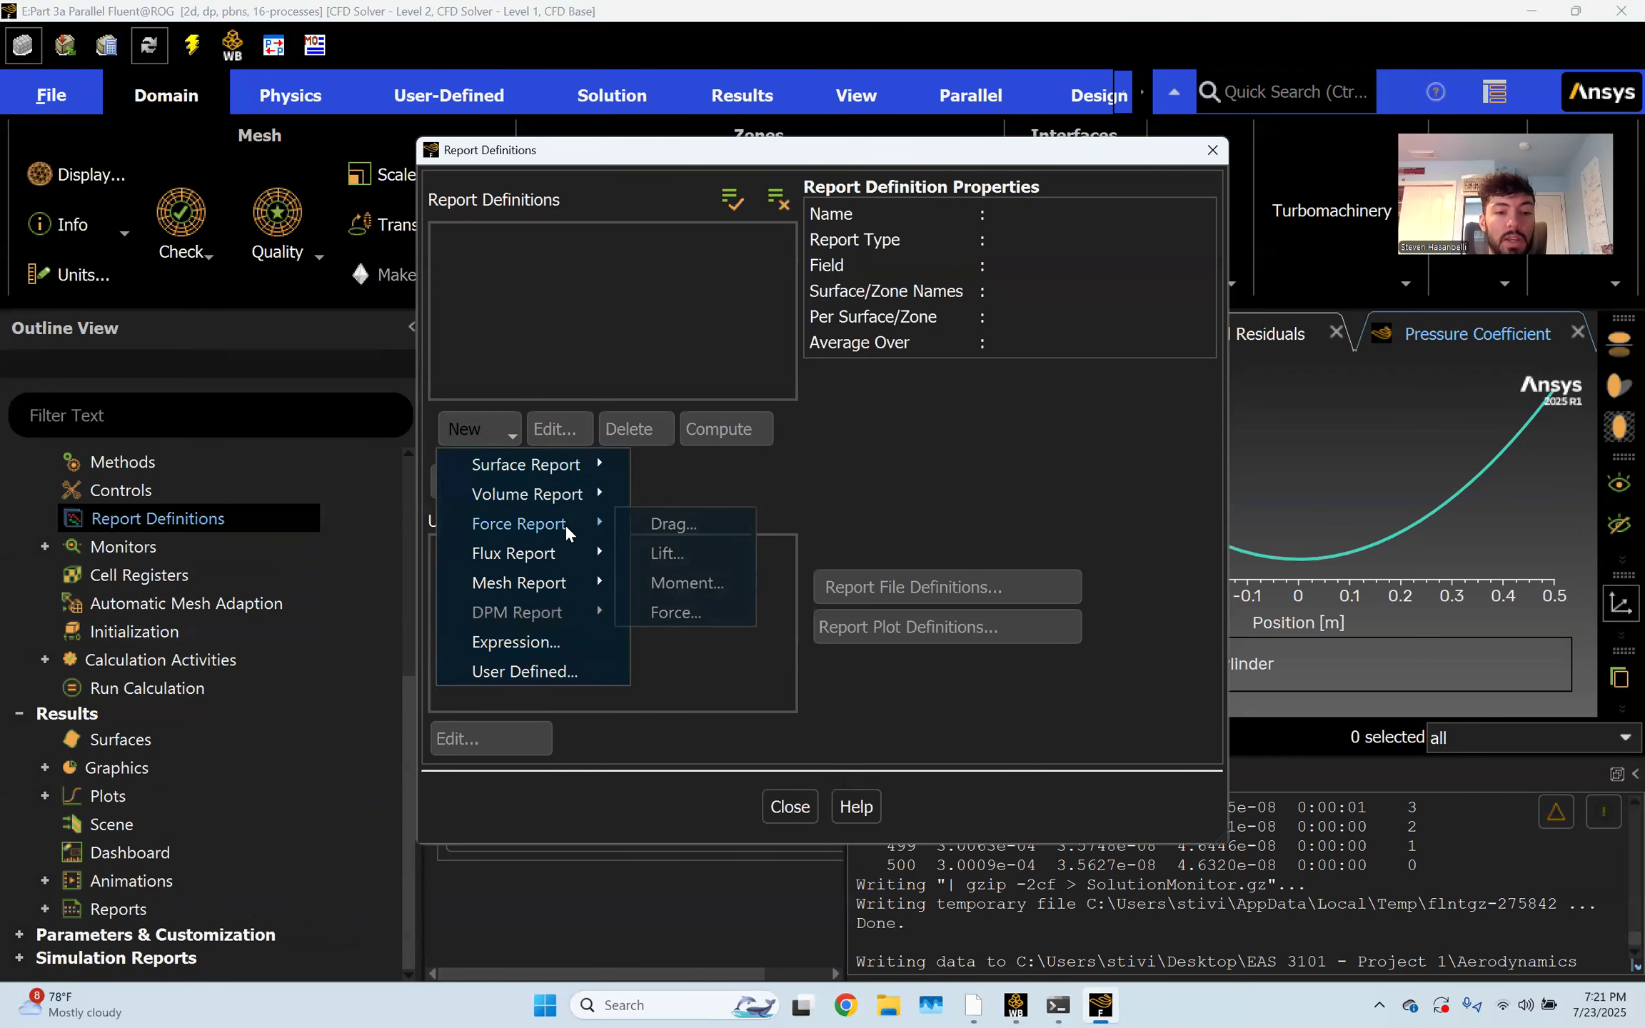
click(702, 525)
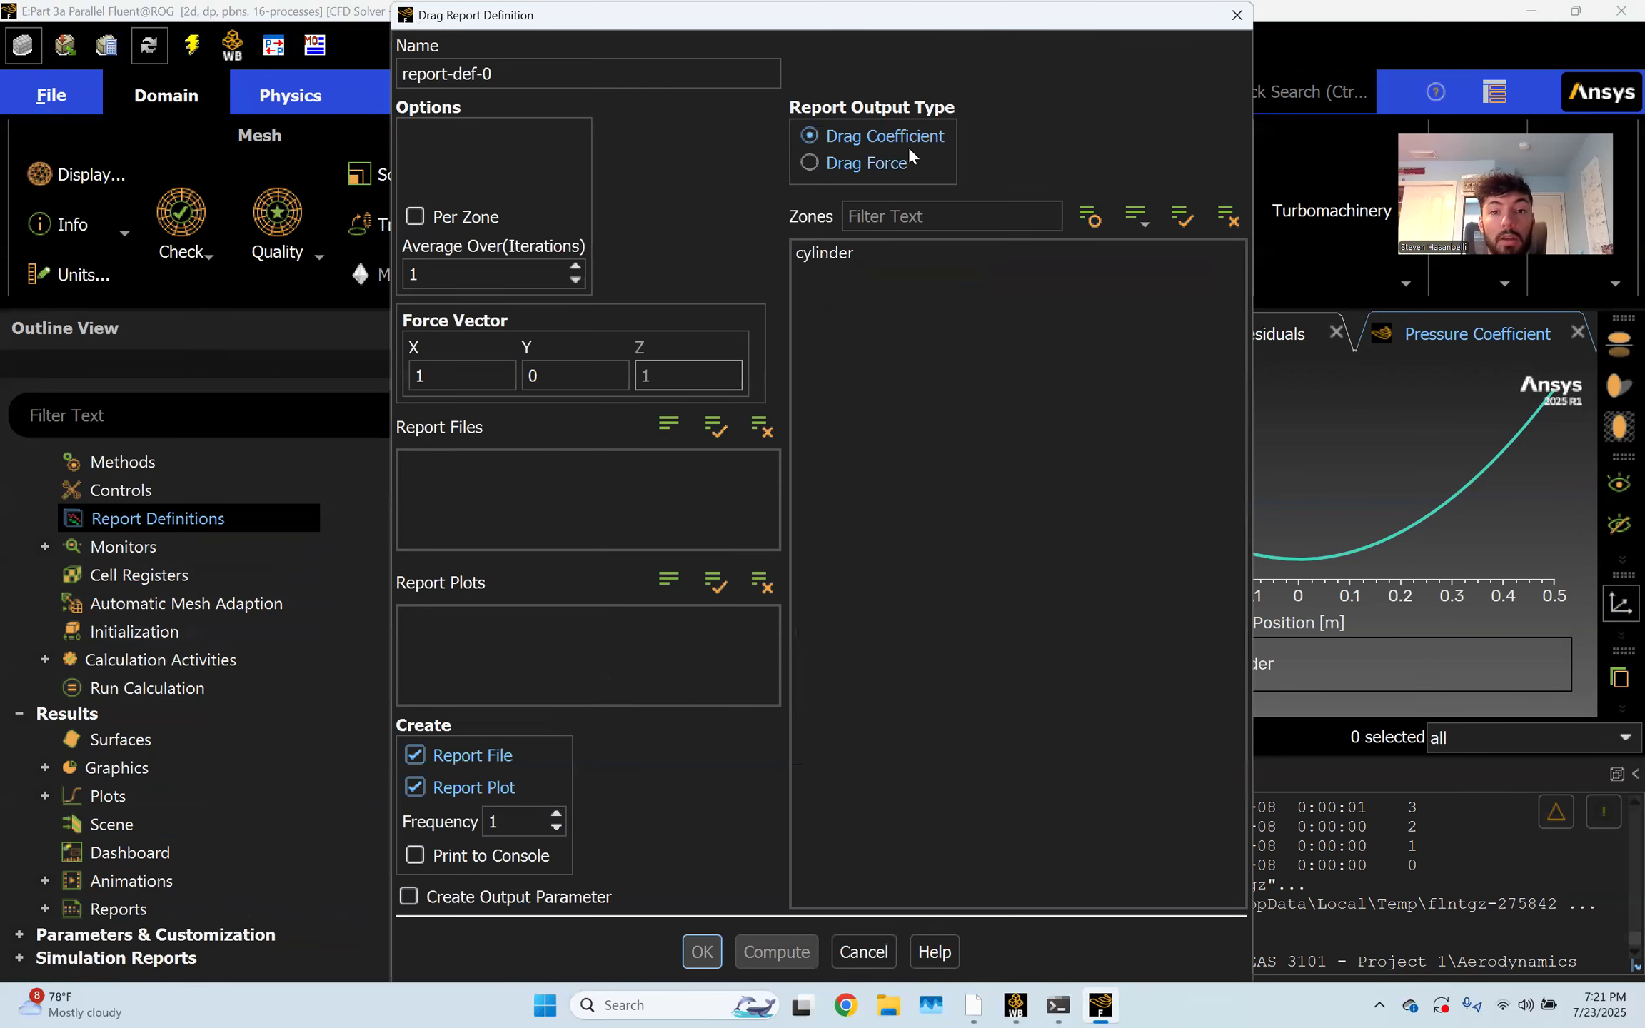
Name the drag coefficient report cd, assign it to the cylinder zone, and close the report definitions
triple_click(600, 75)
text(cd)
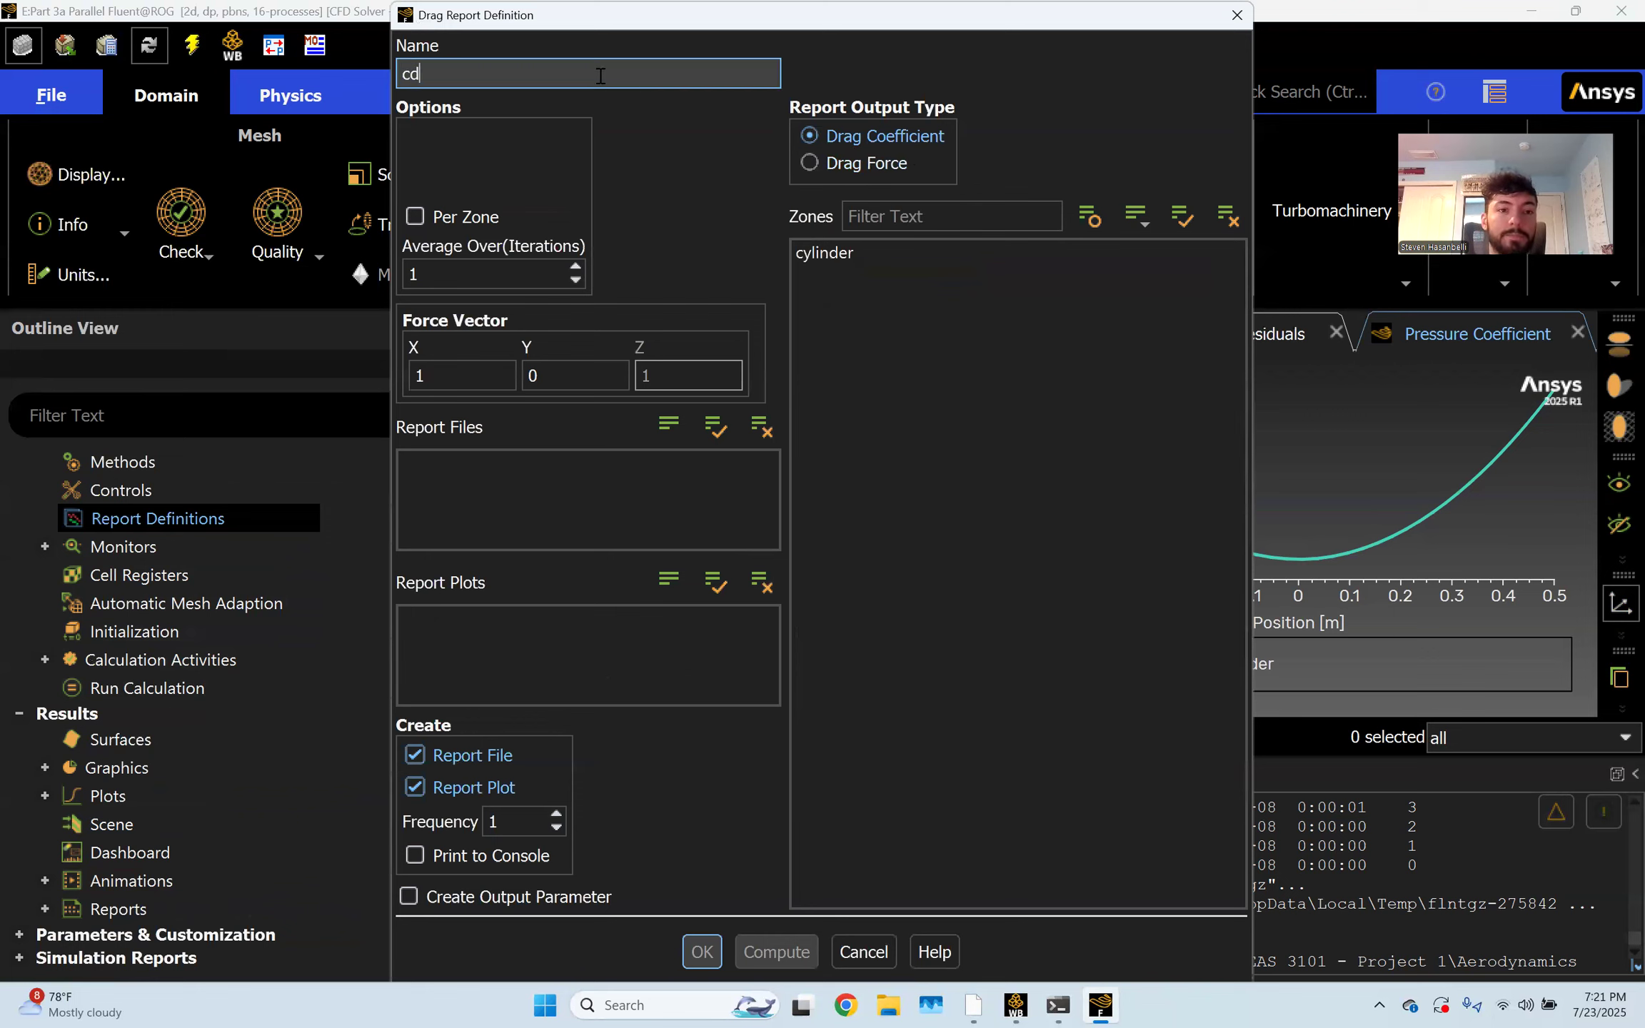
click(682, 202)
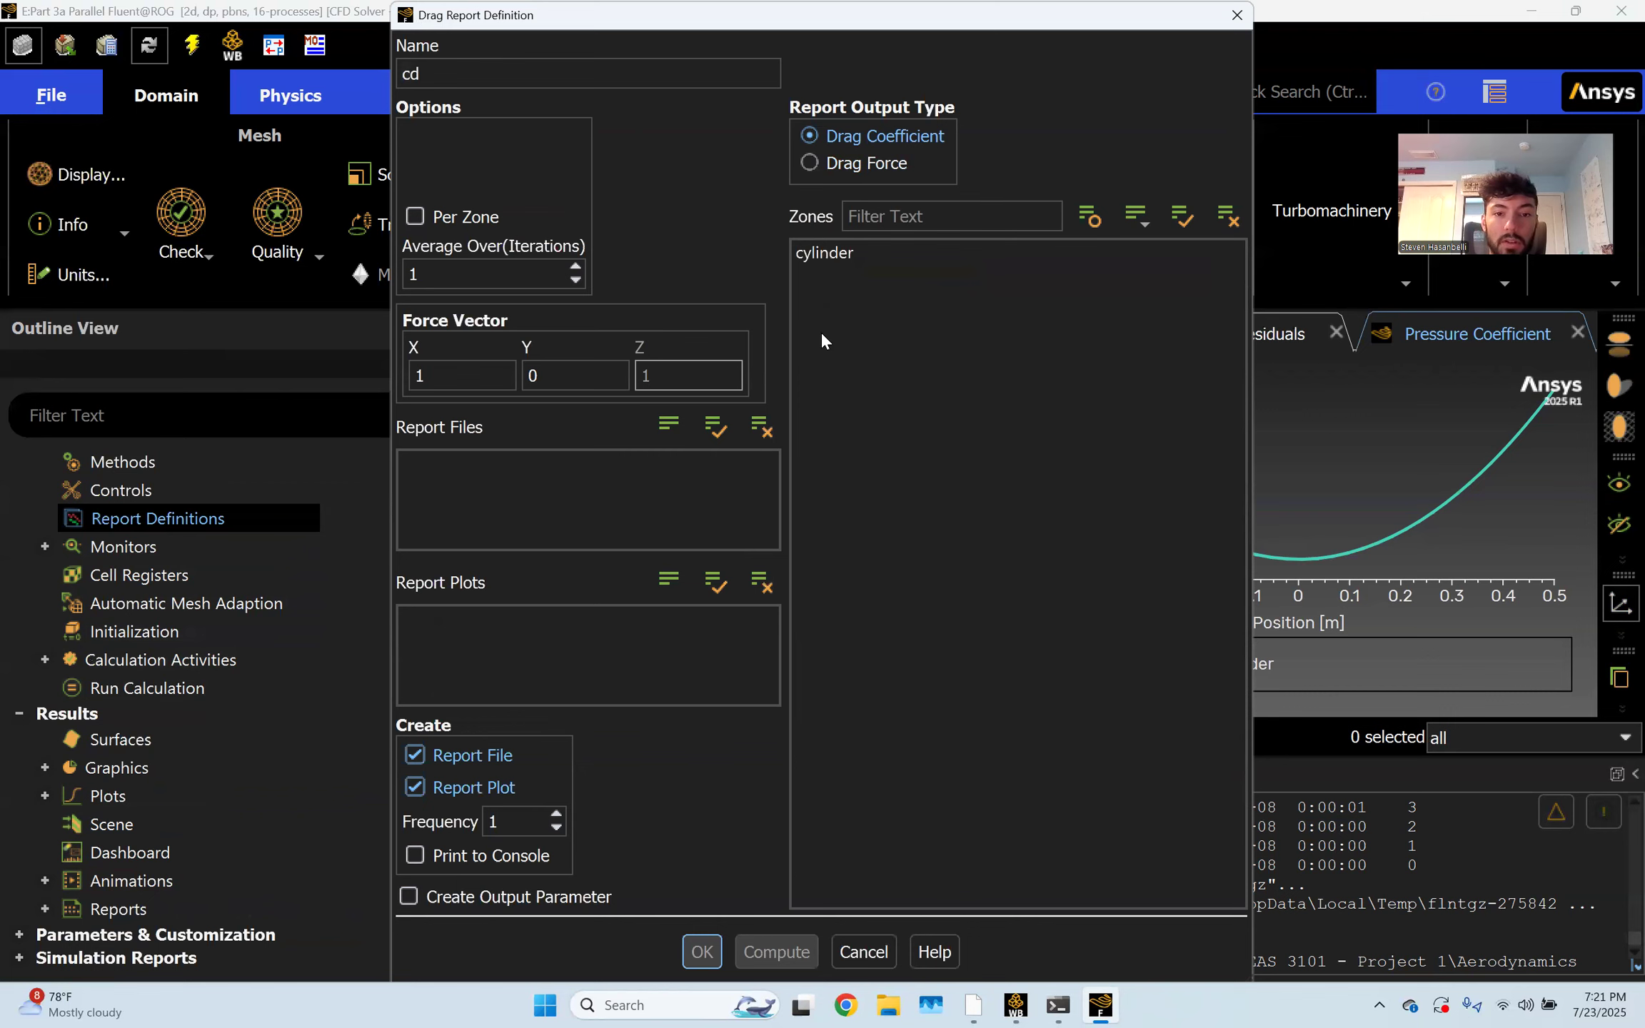
click(832, 254)
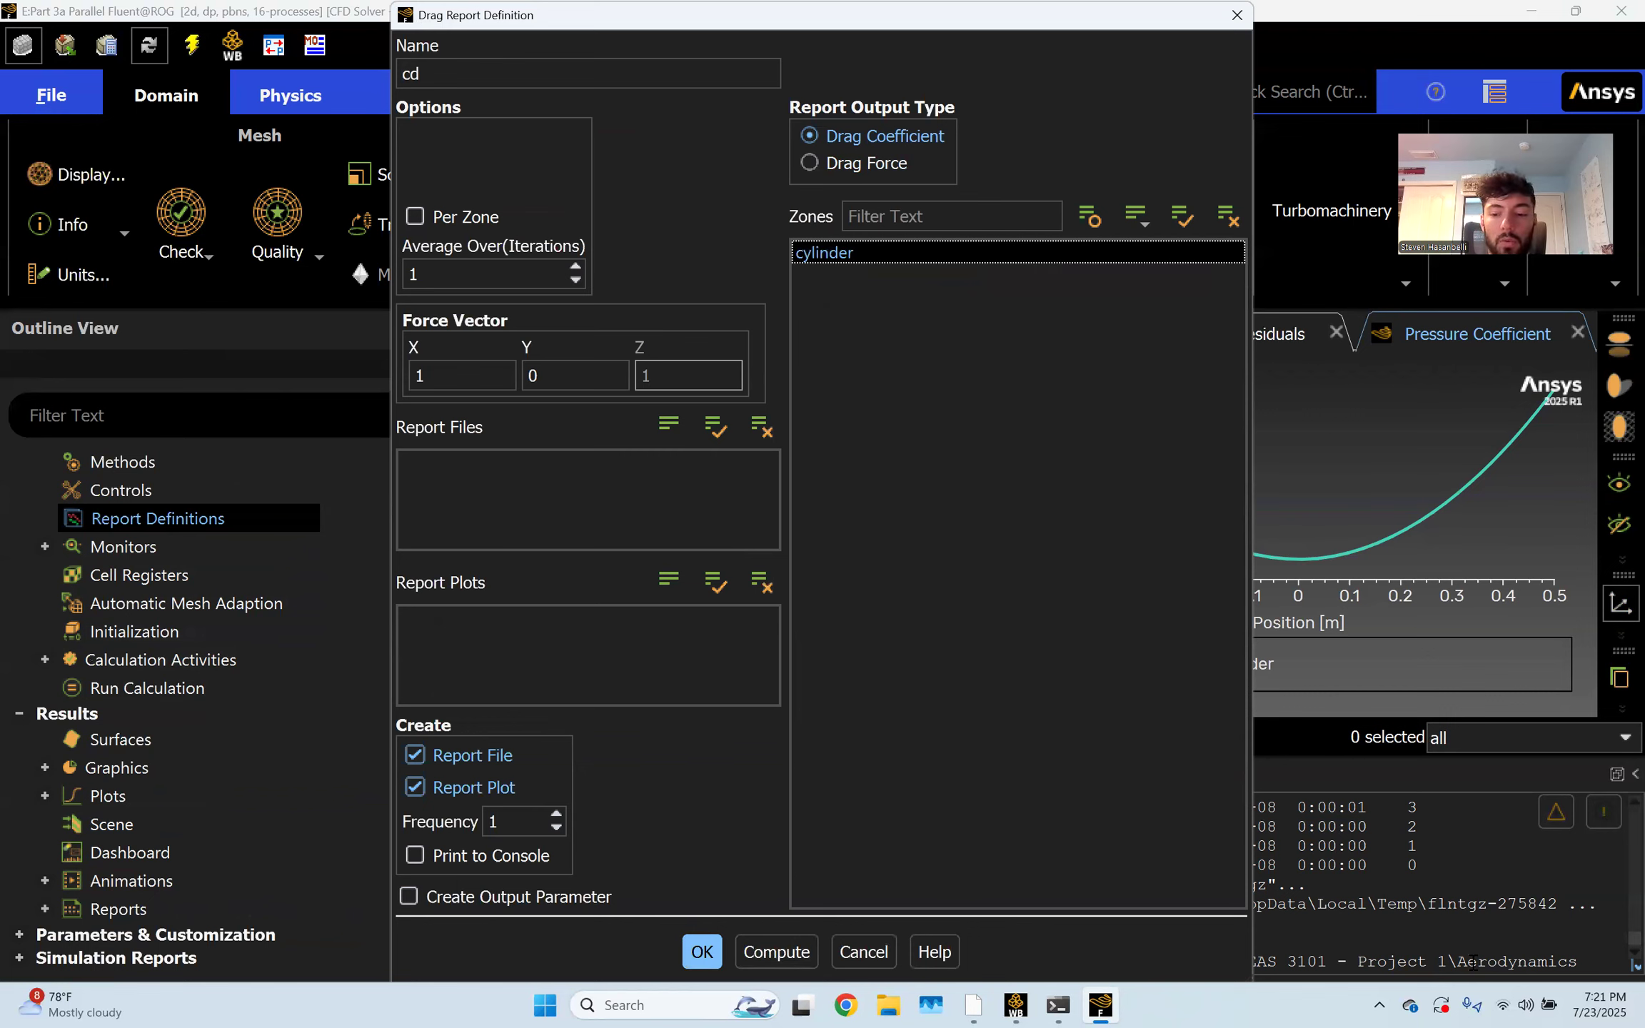
click(702, 952)
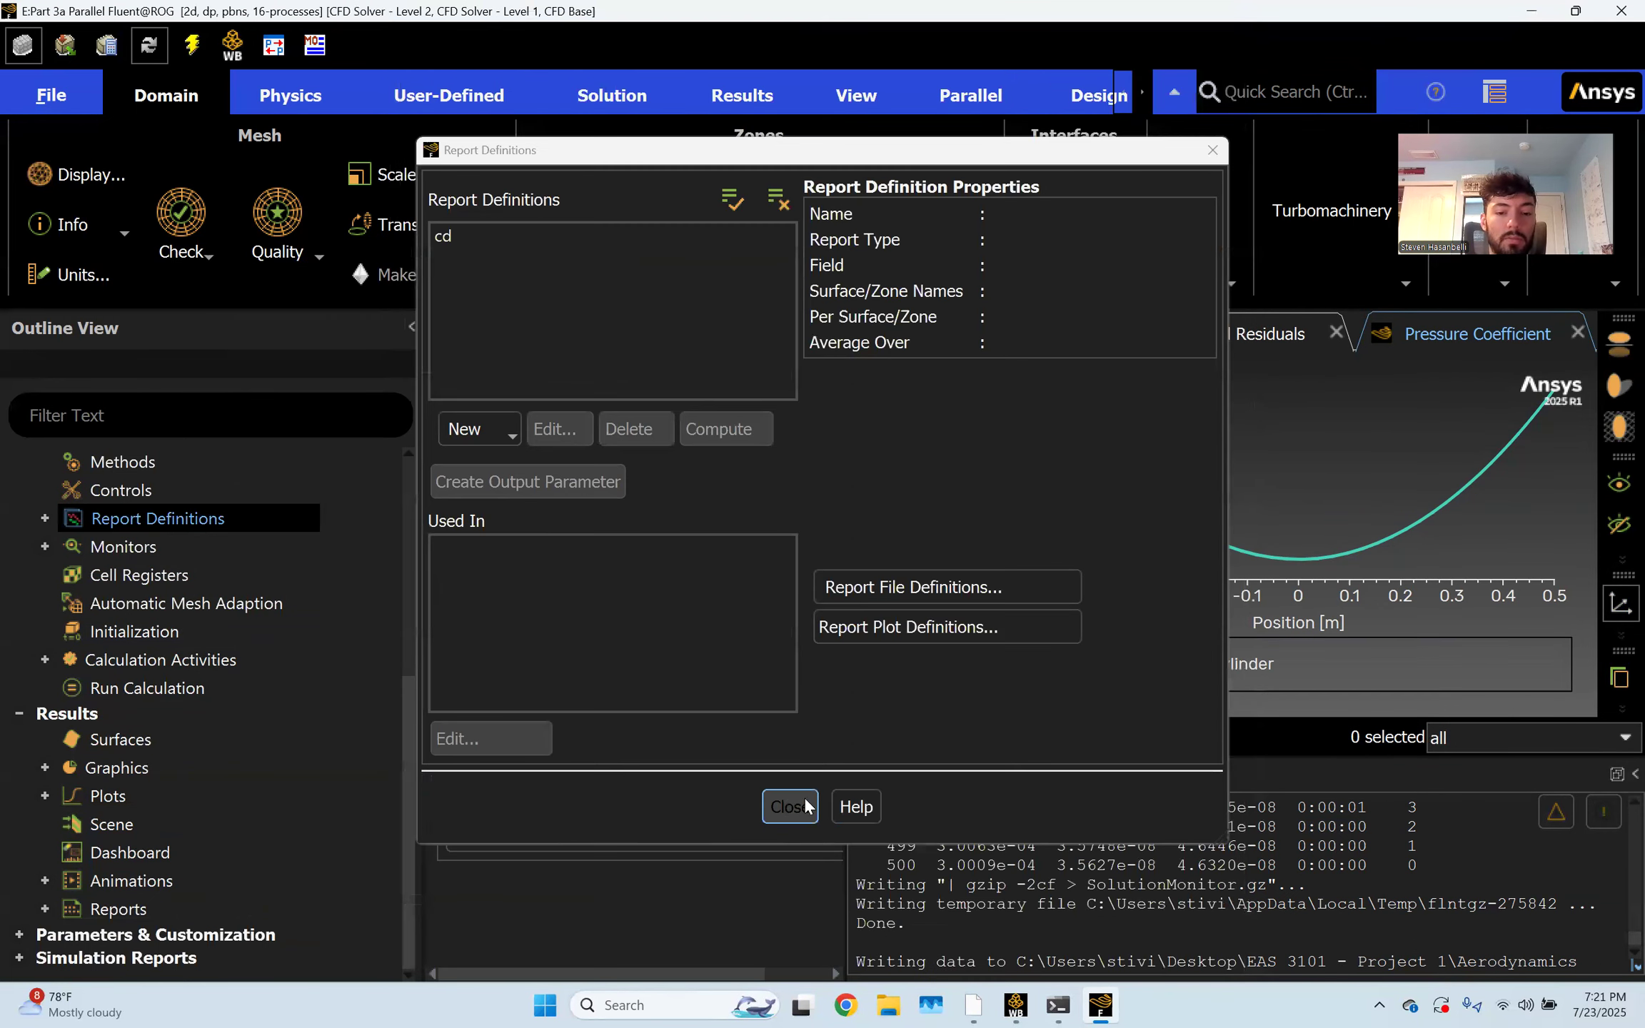
key(Escape)
Compute the cd report definition and examine the cylinder's drag coefficient in the console output
click(45, 518)
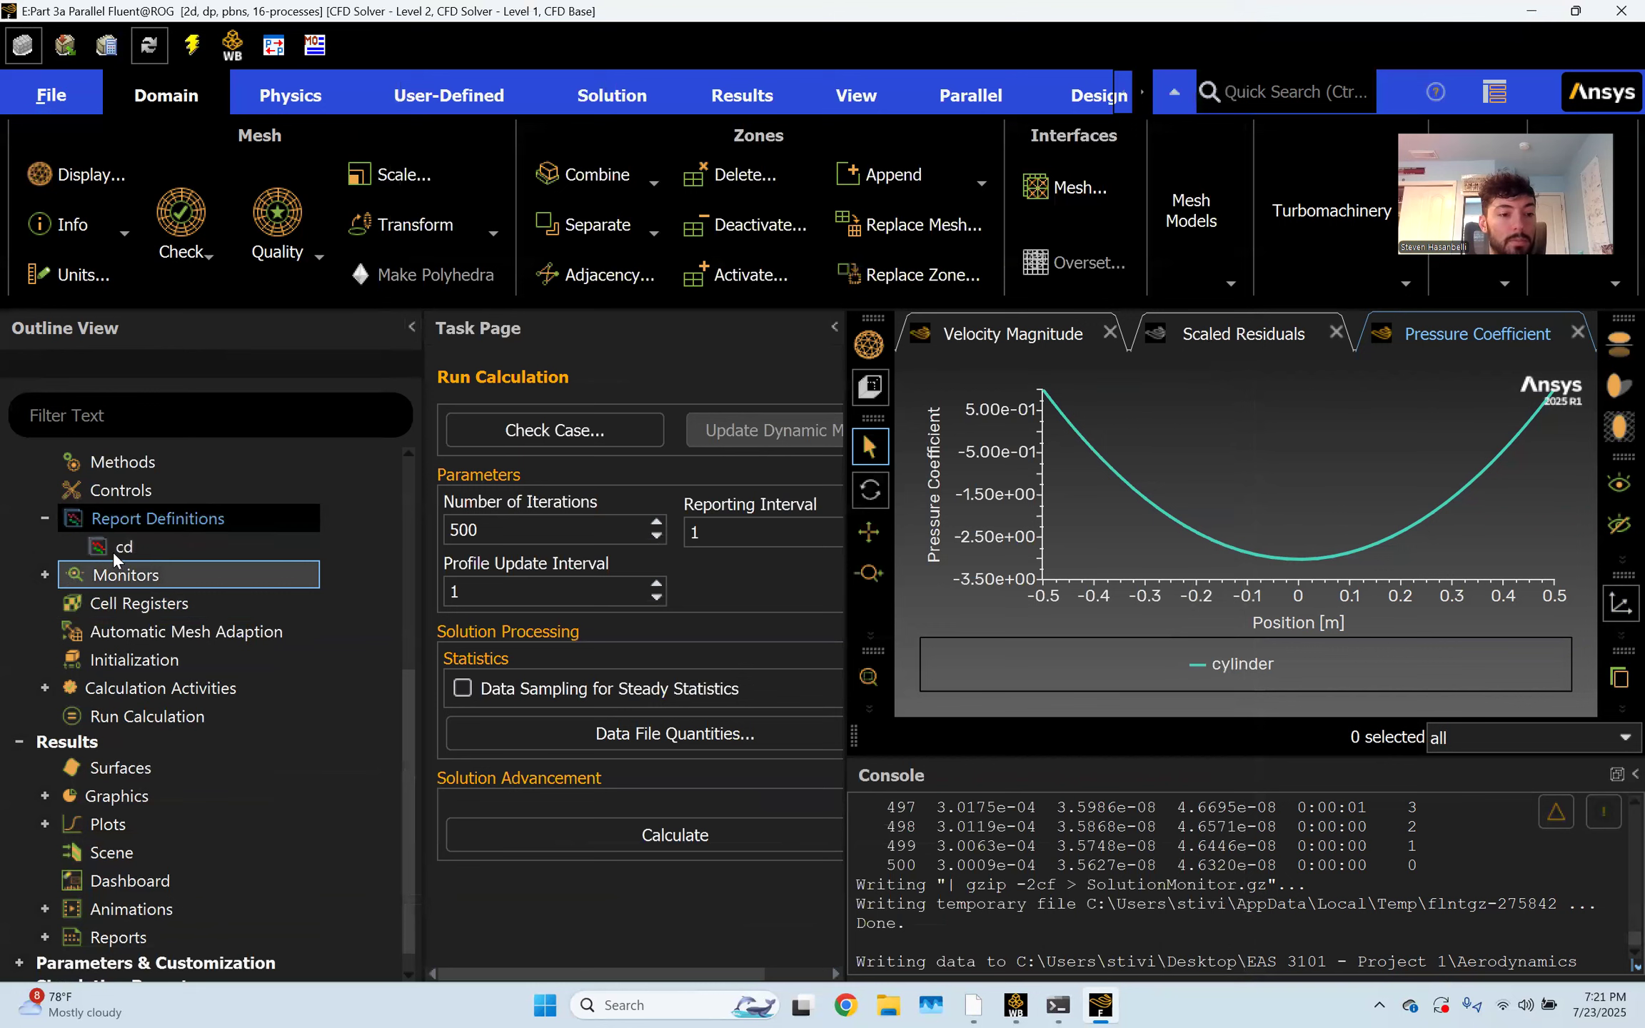
right_click(145, 555)
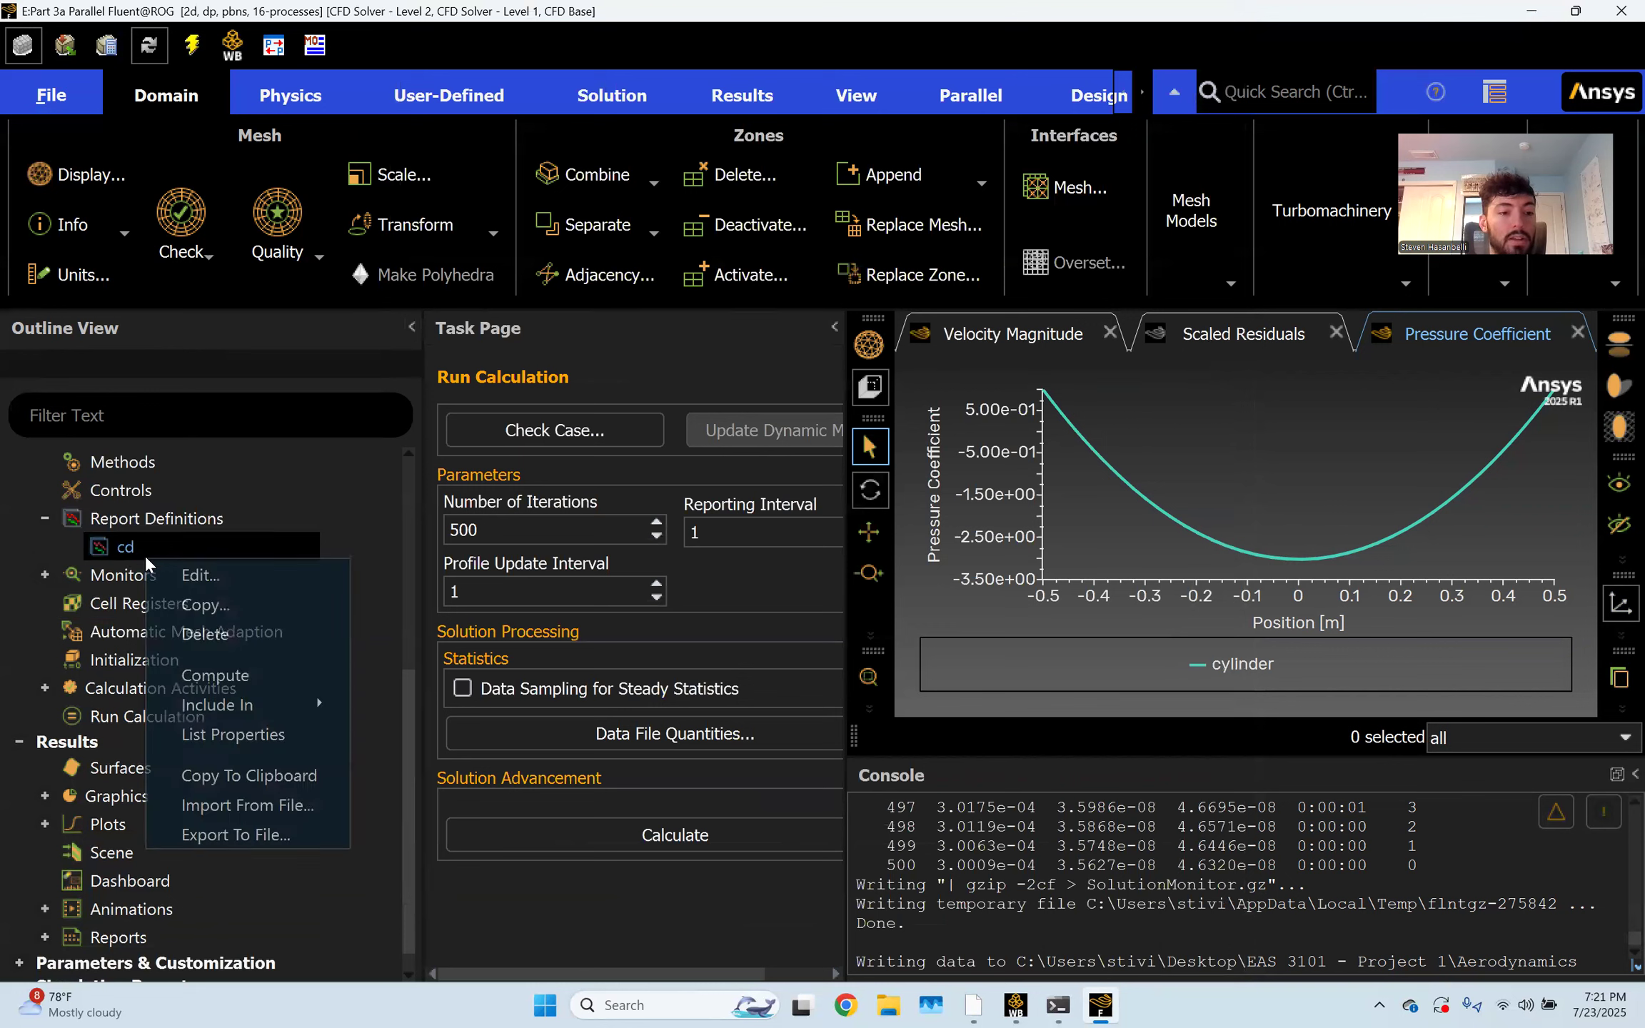
click(272, 674)
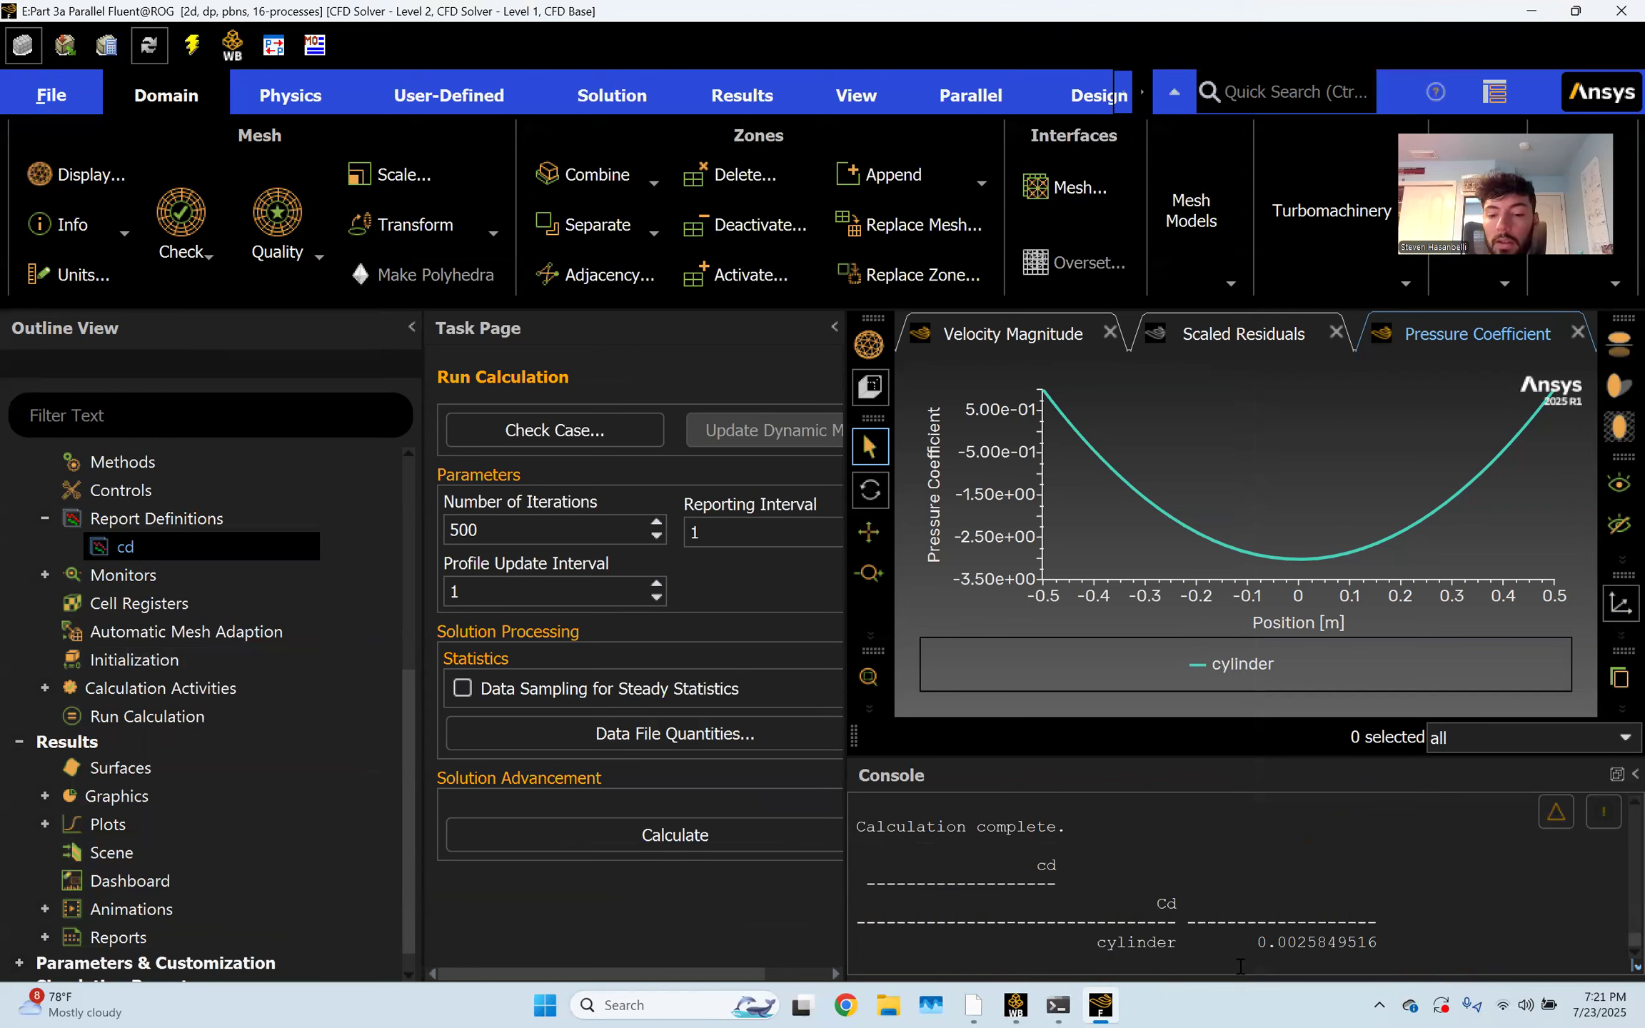
drag(1255, 941, 1413, 948)
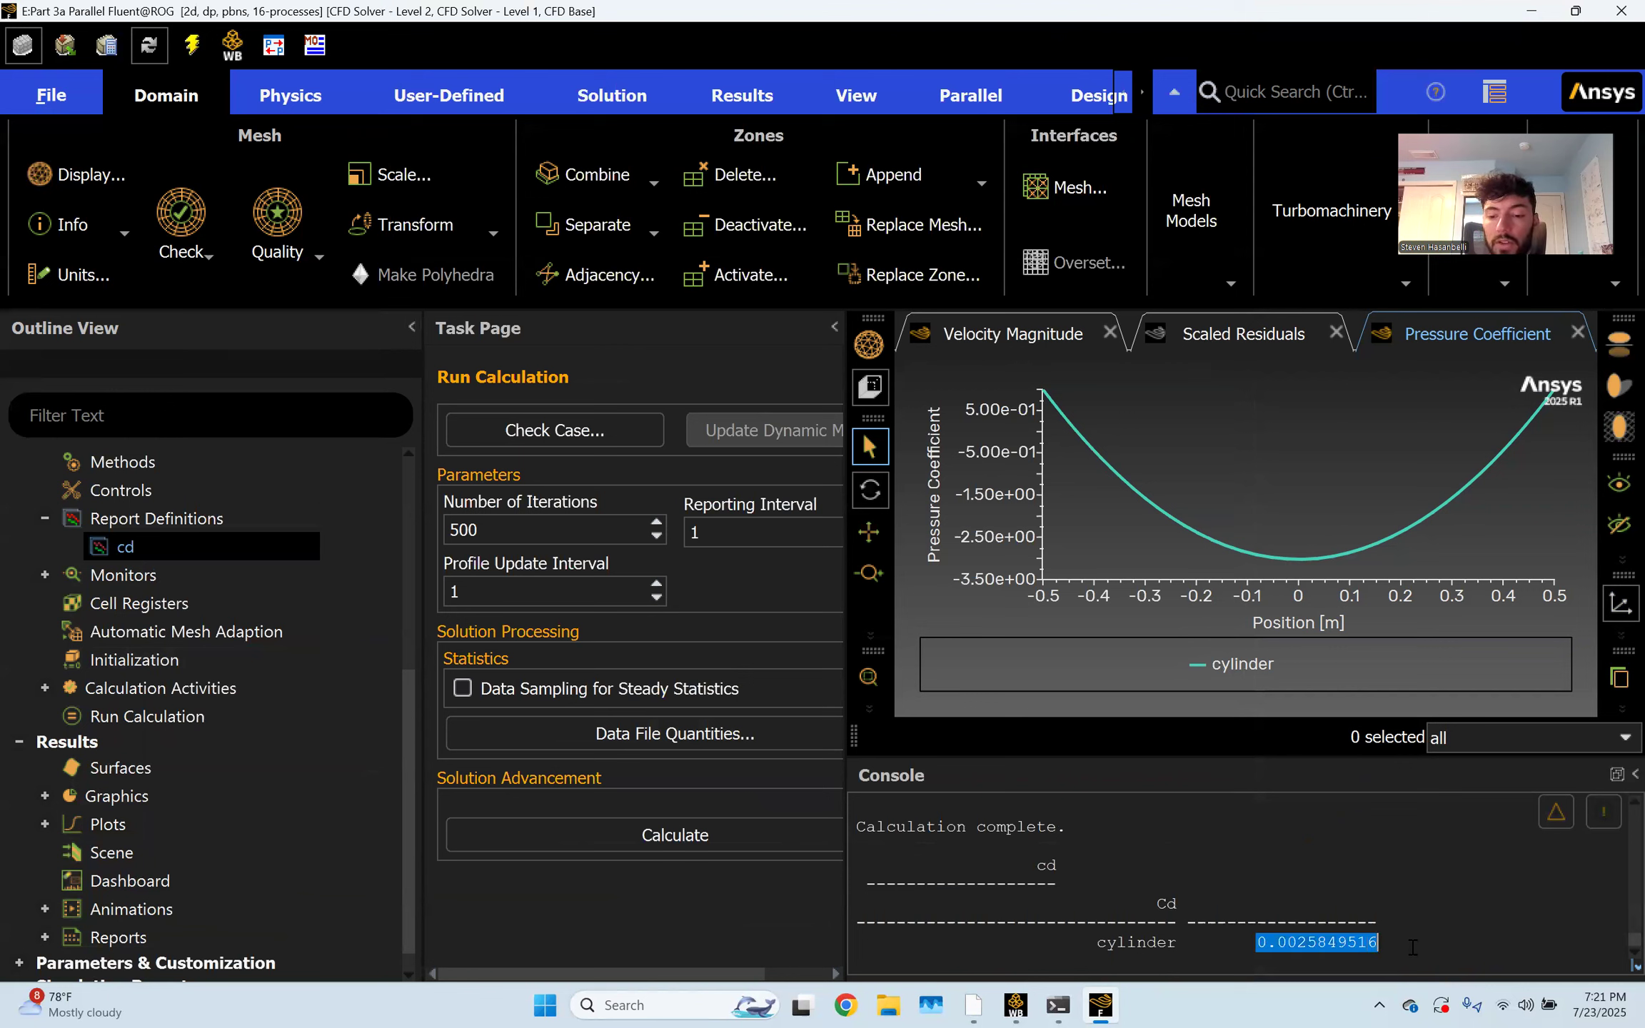
click(1411, 943)
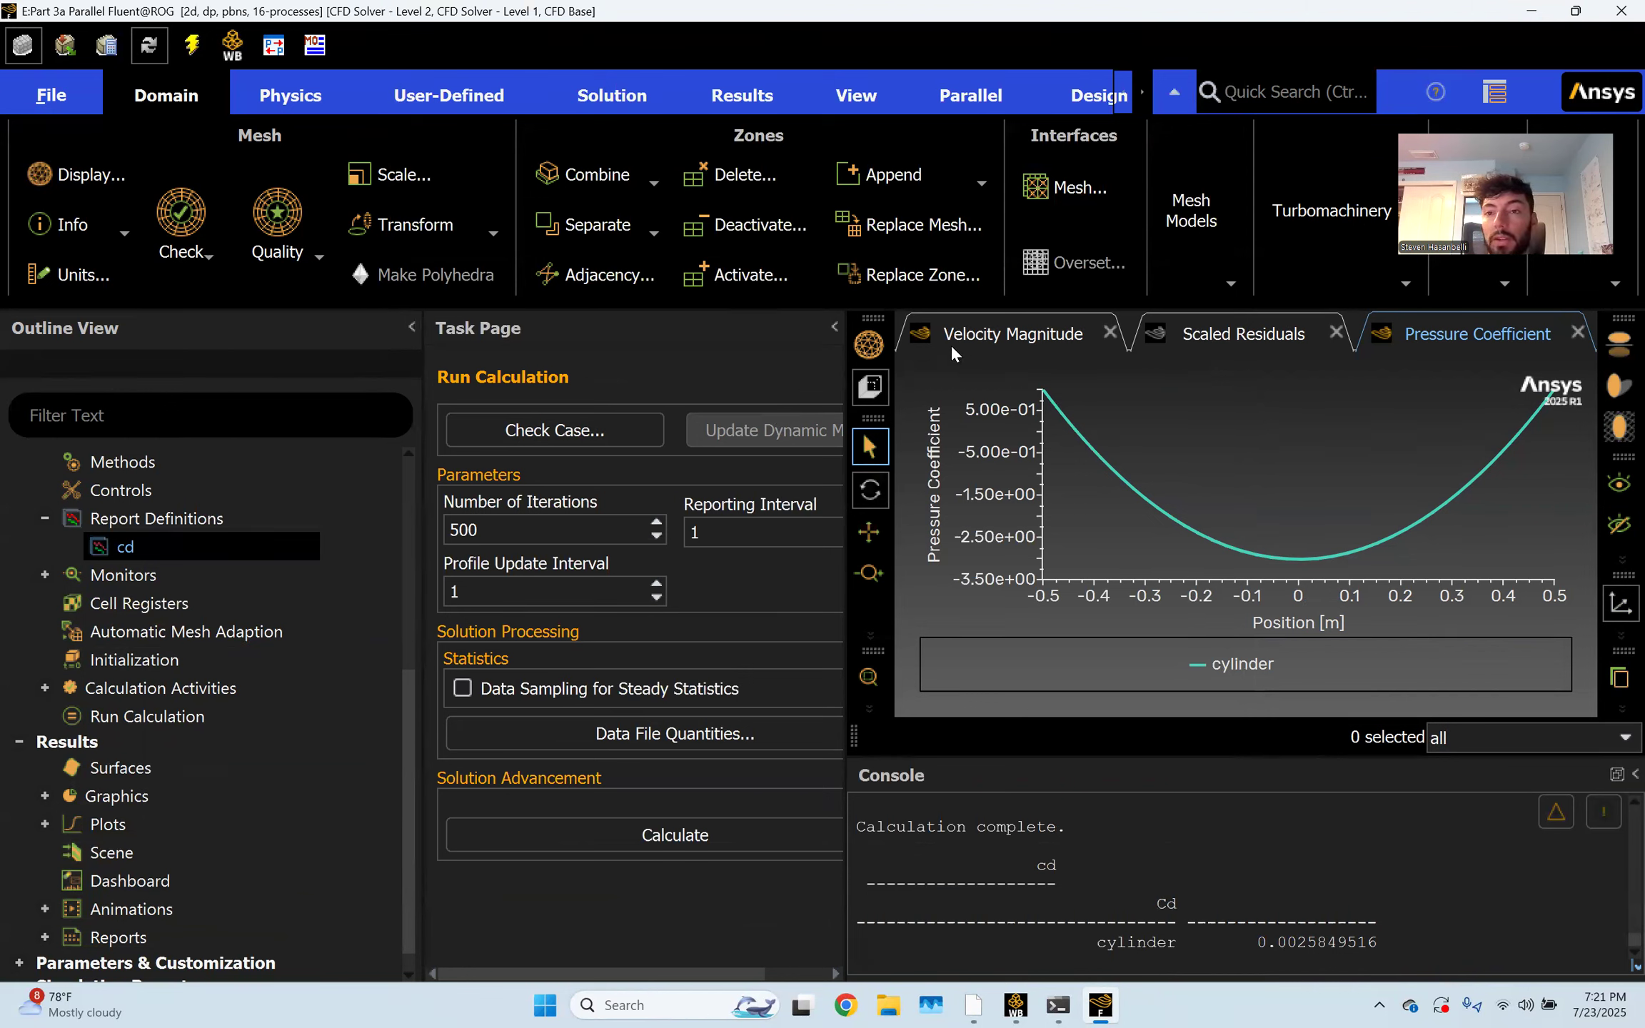
Quit the Fluent session, using the settings changes for the current calculation only
click(1622, 11)
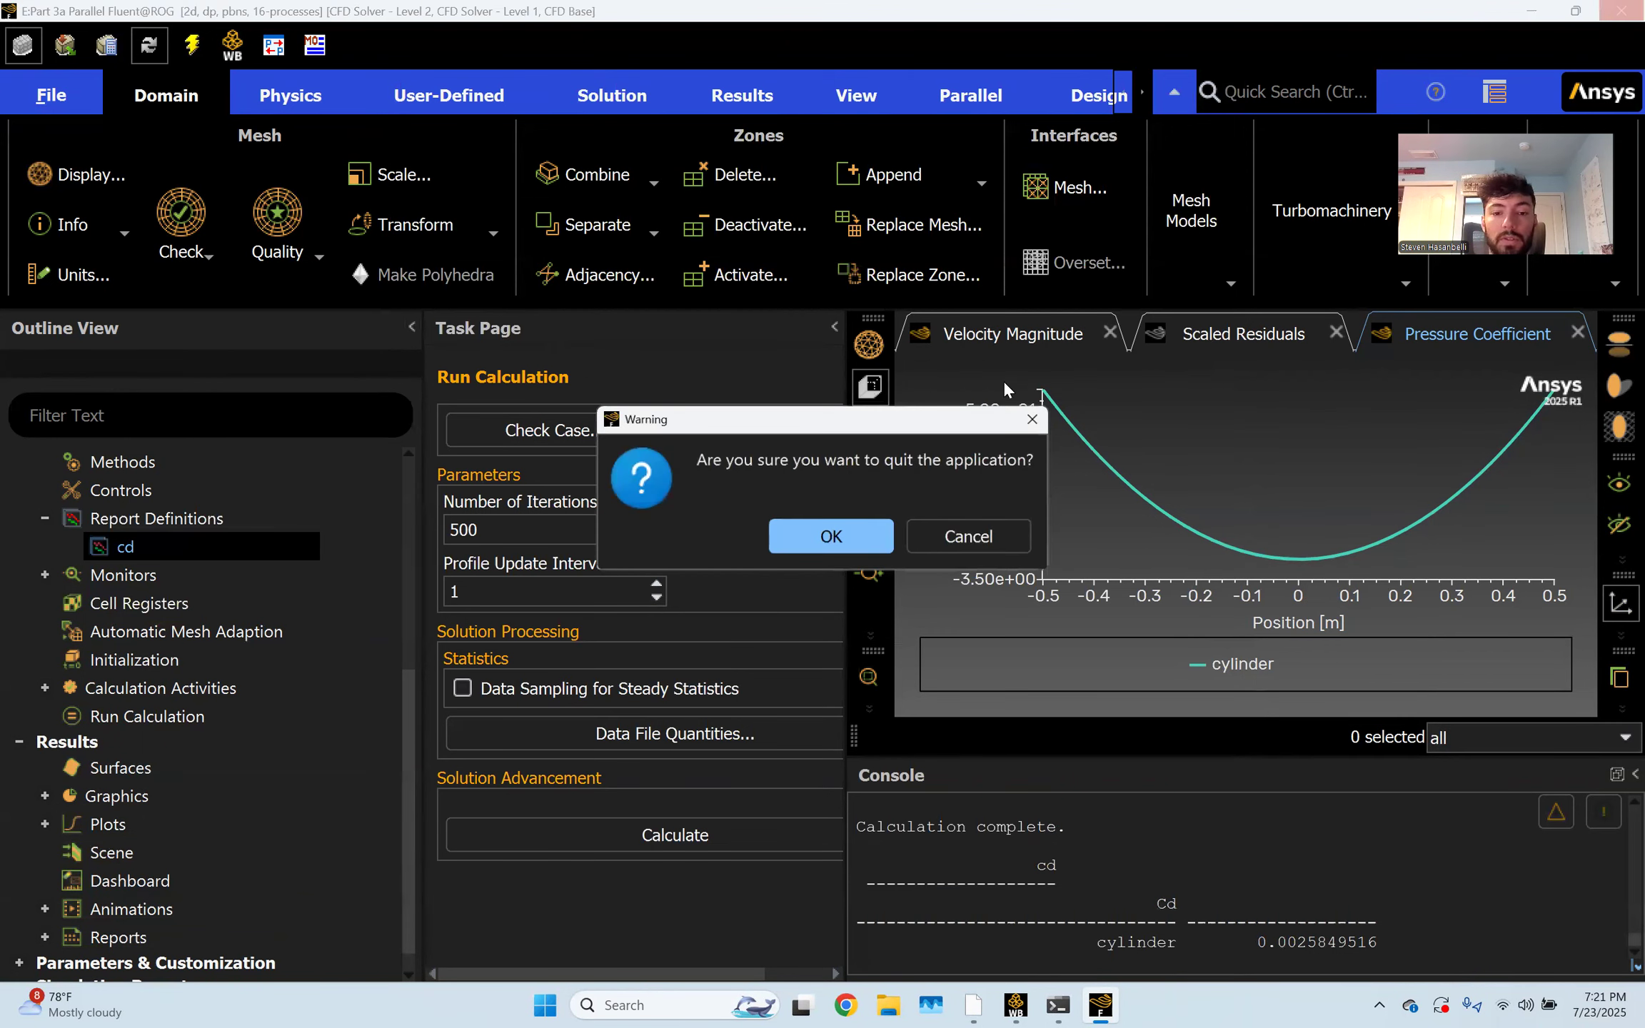
click(832, 536)
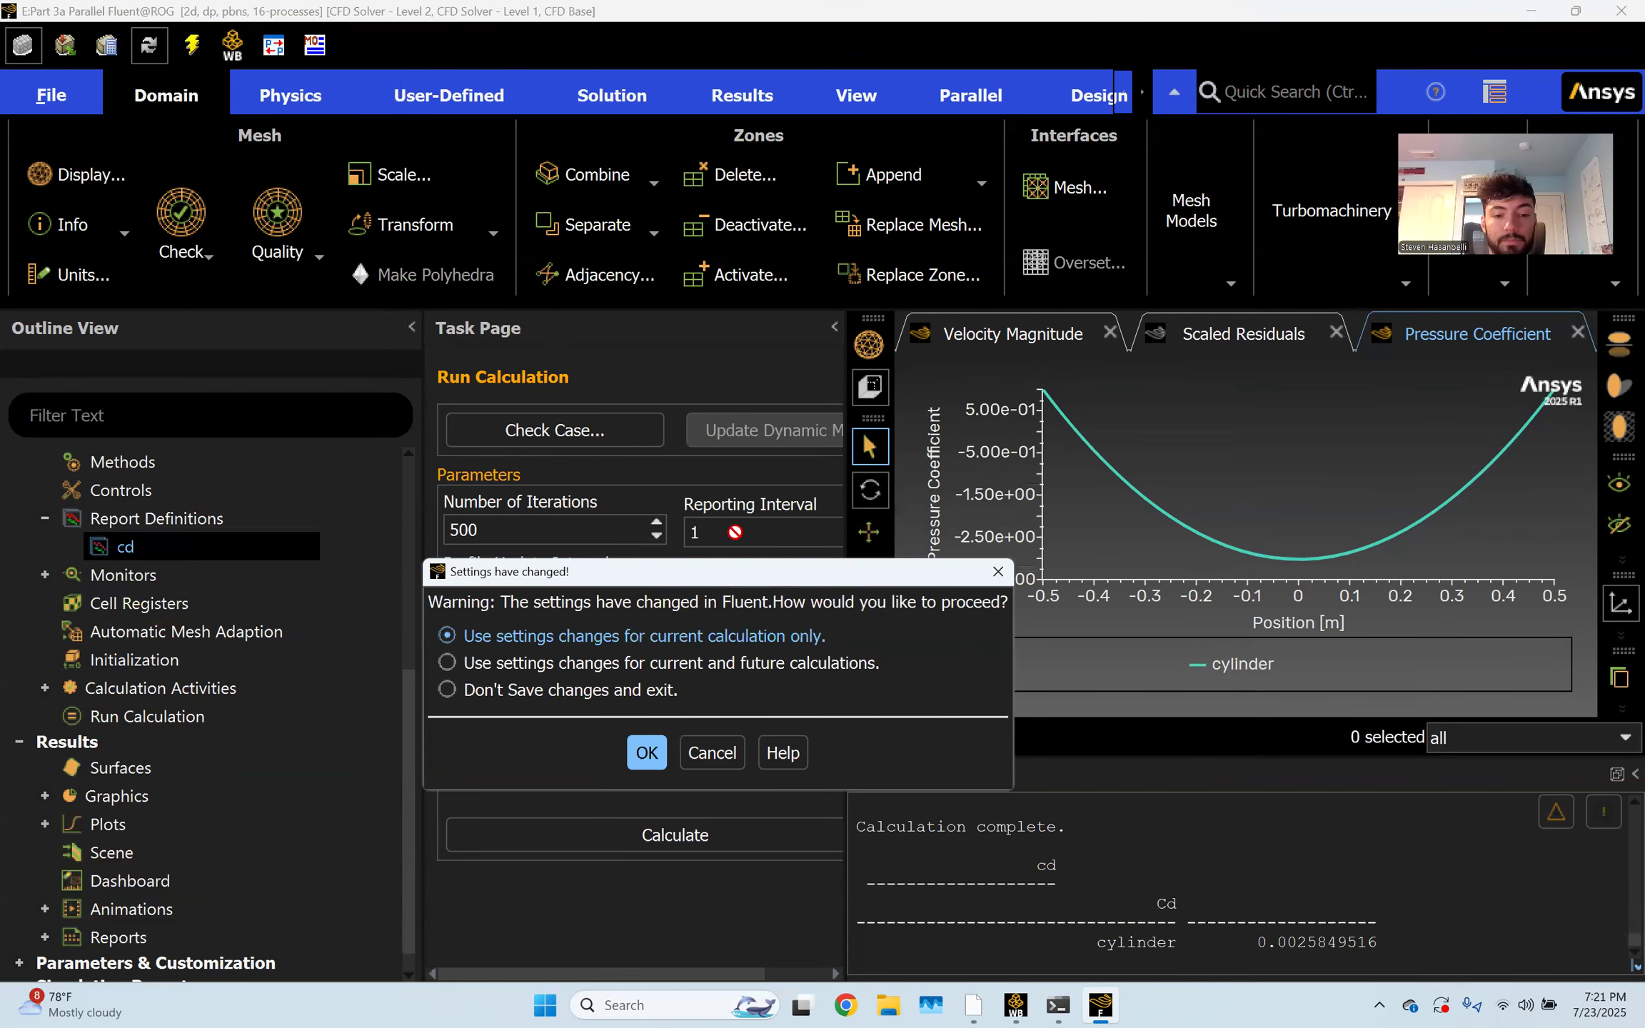
click(647, 752)
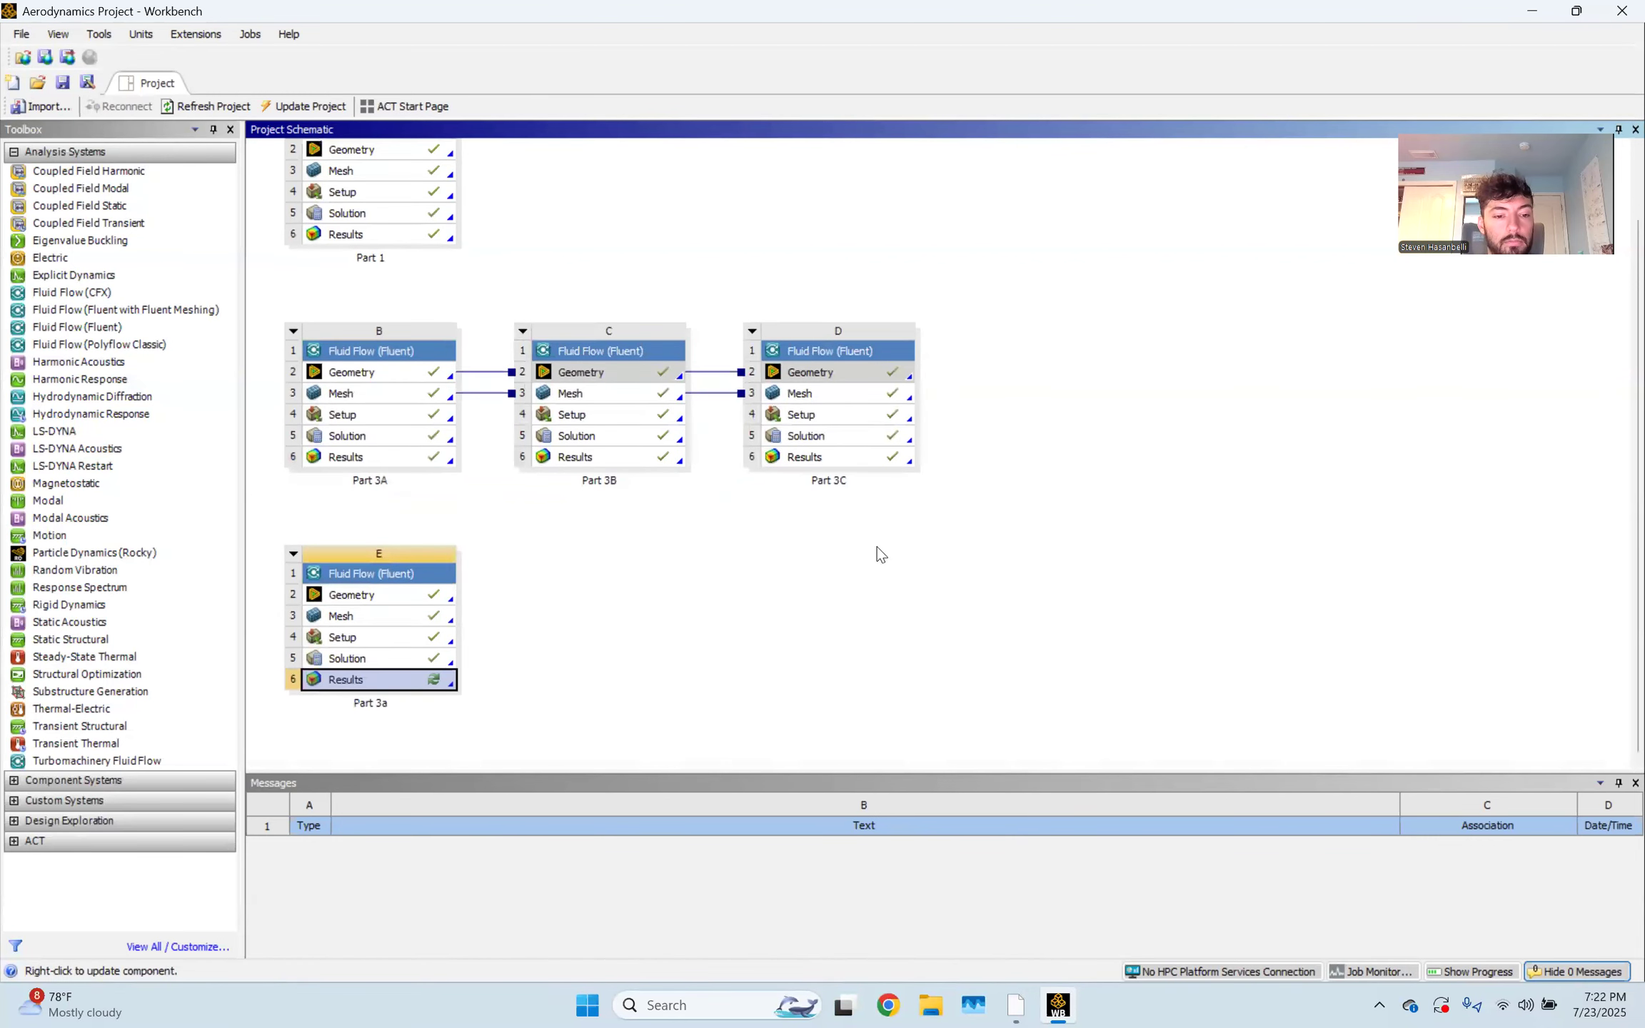
Open the Part 3a results in CFD-Post from Workbench and orient the view along the Z axis
double_click(397, 684)
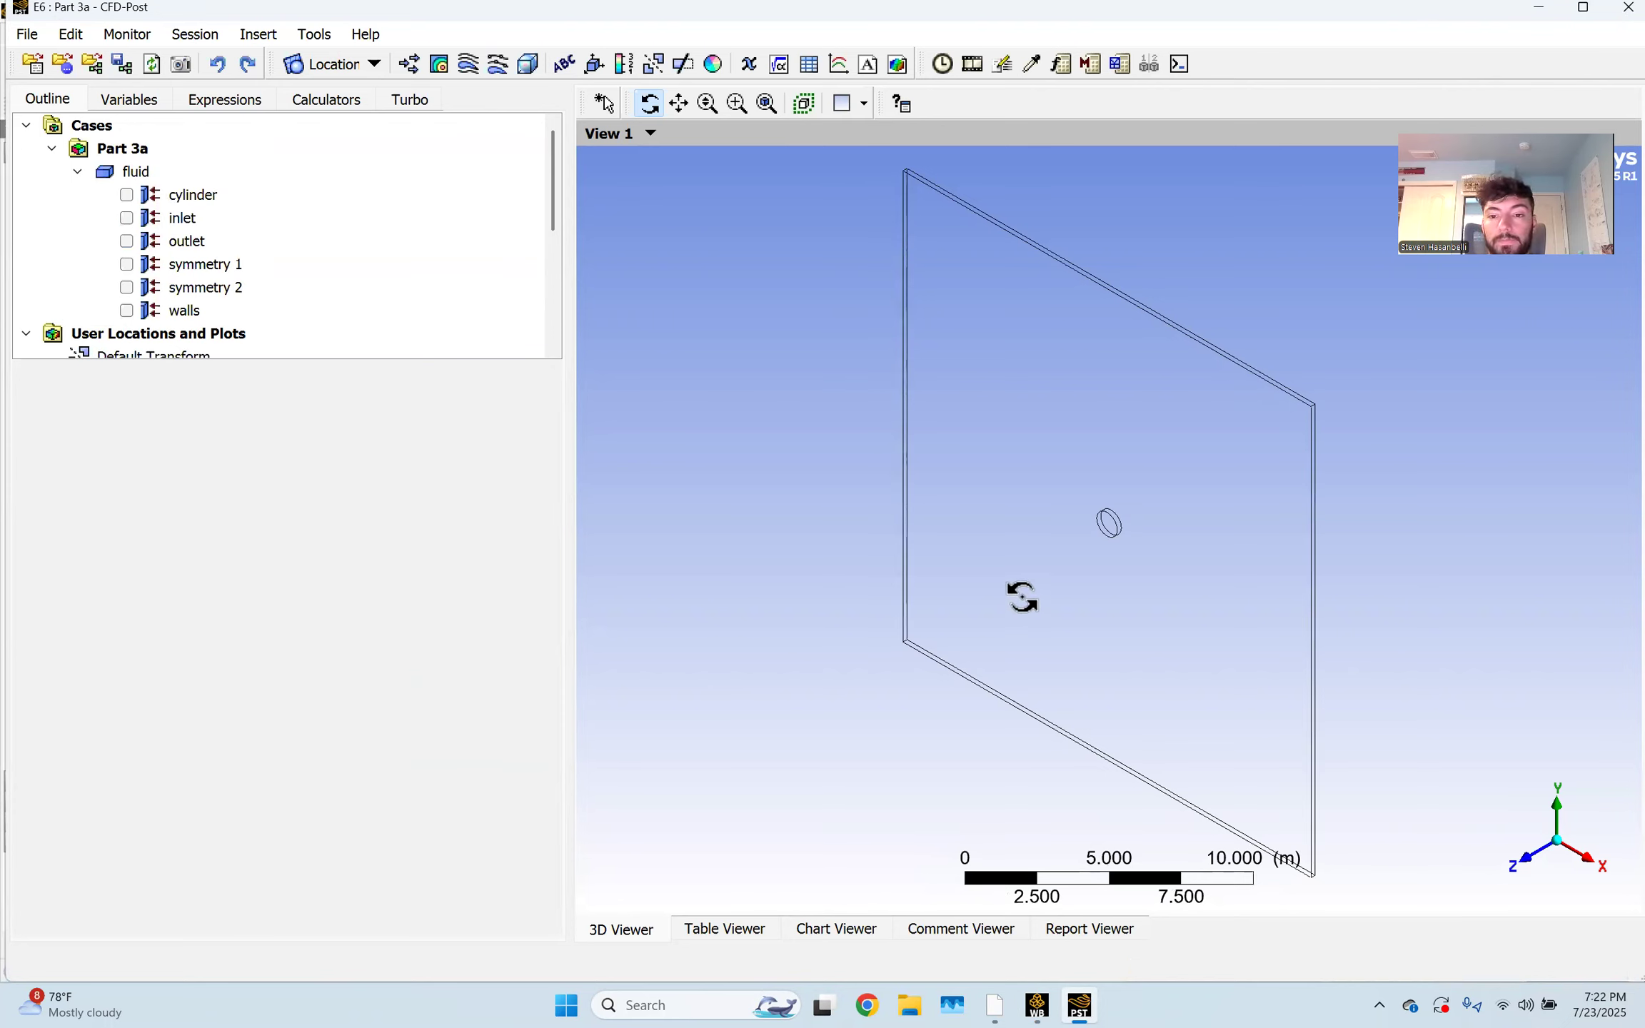
click(1528, 868)
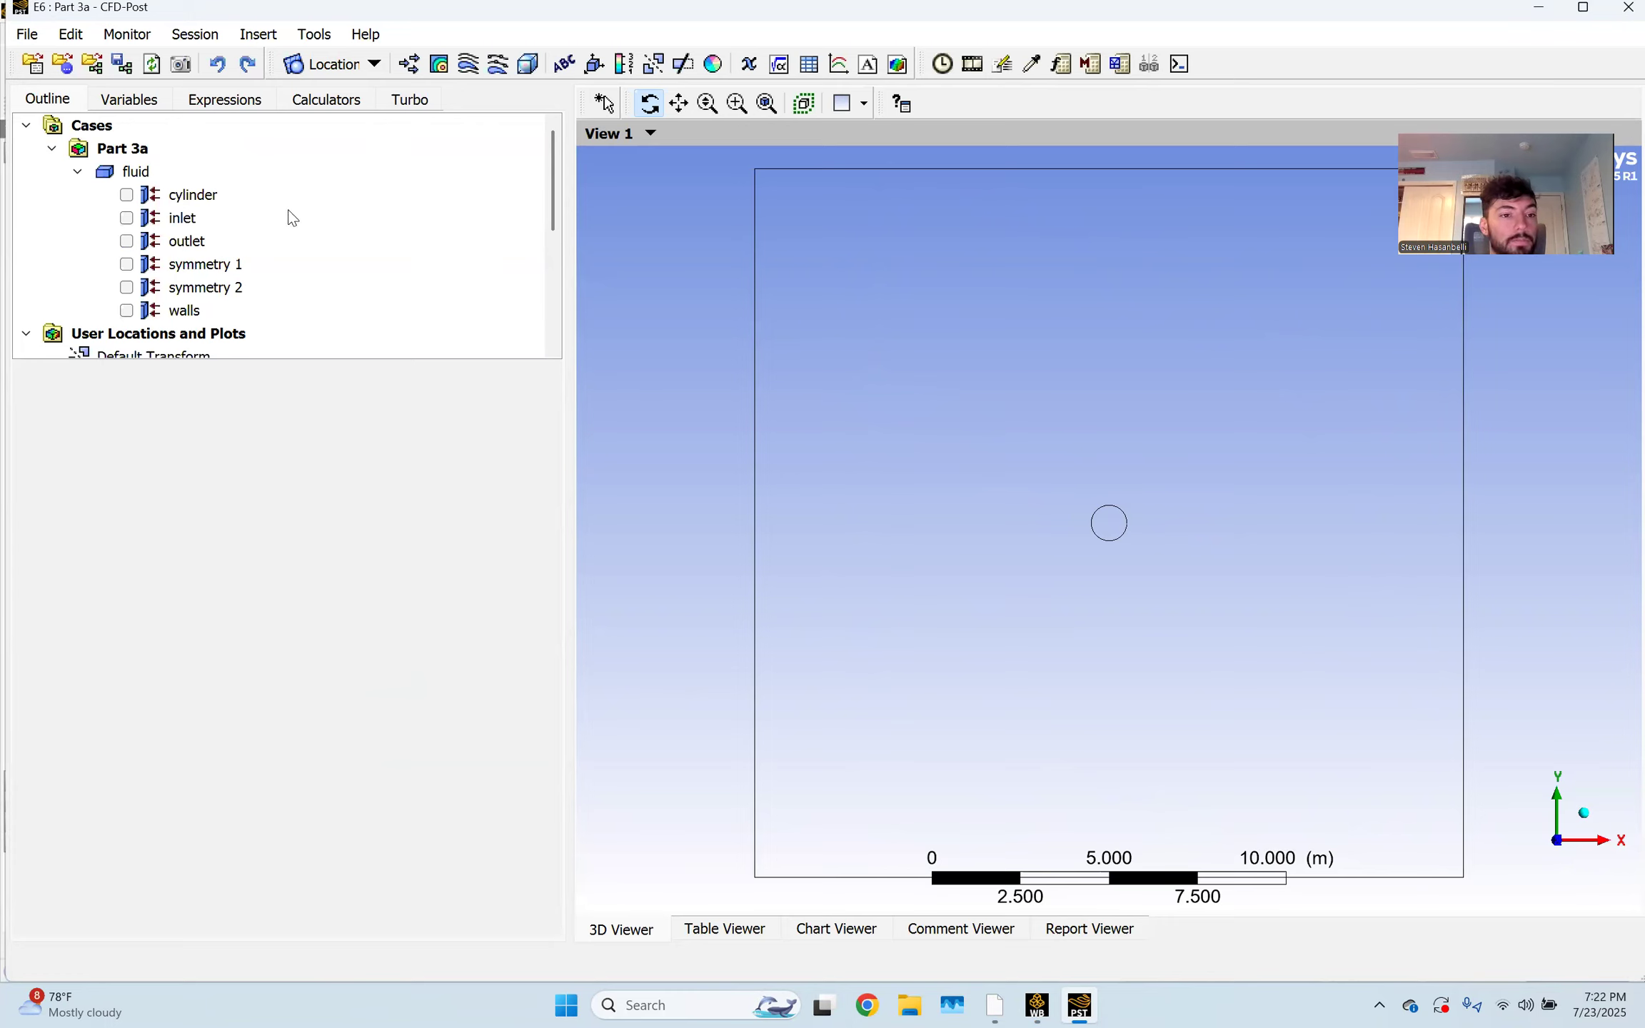
Insert a new contour named Velocity Contour
click(439, 65)
text(Ve)
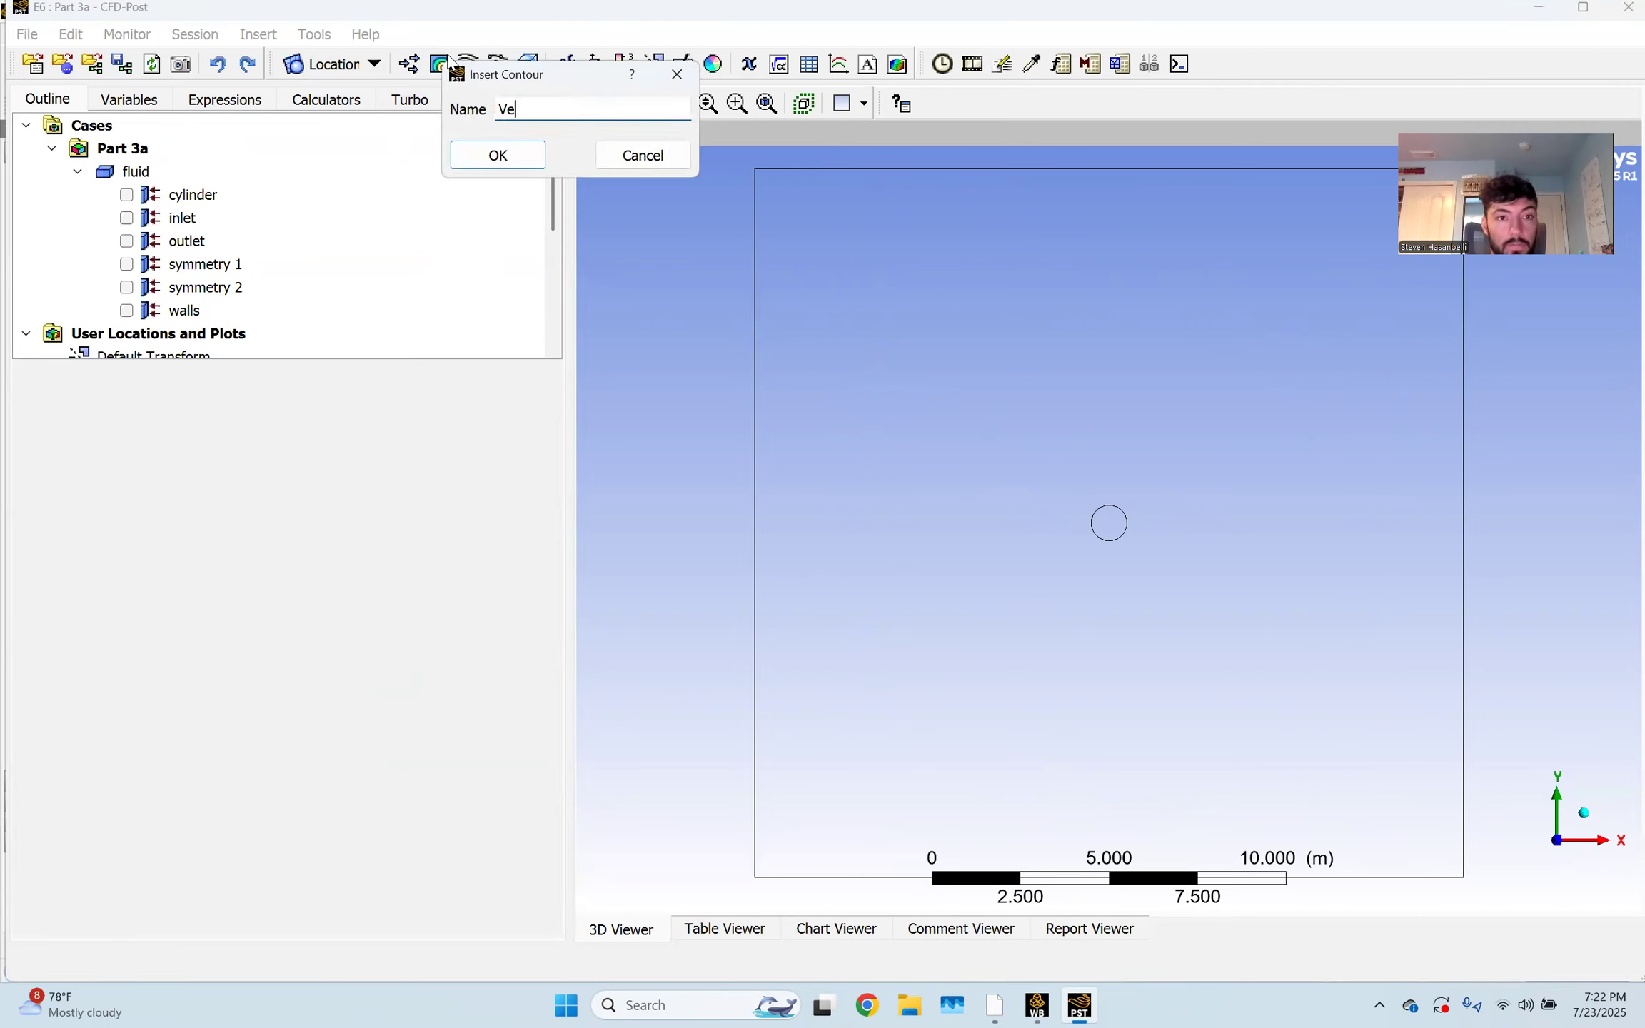
text(locity )
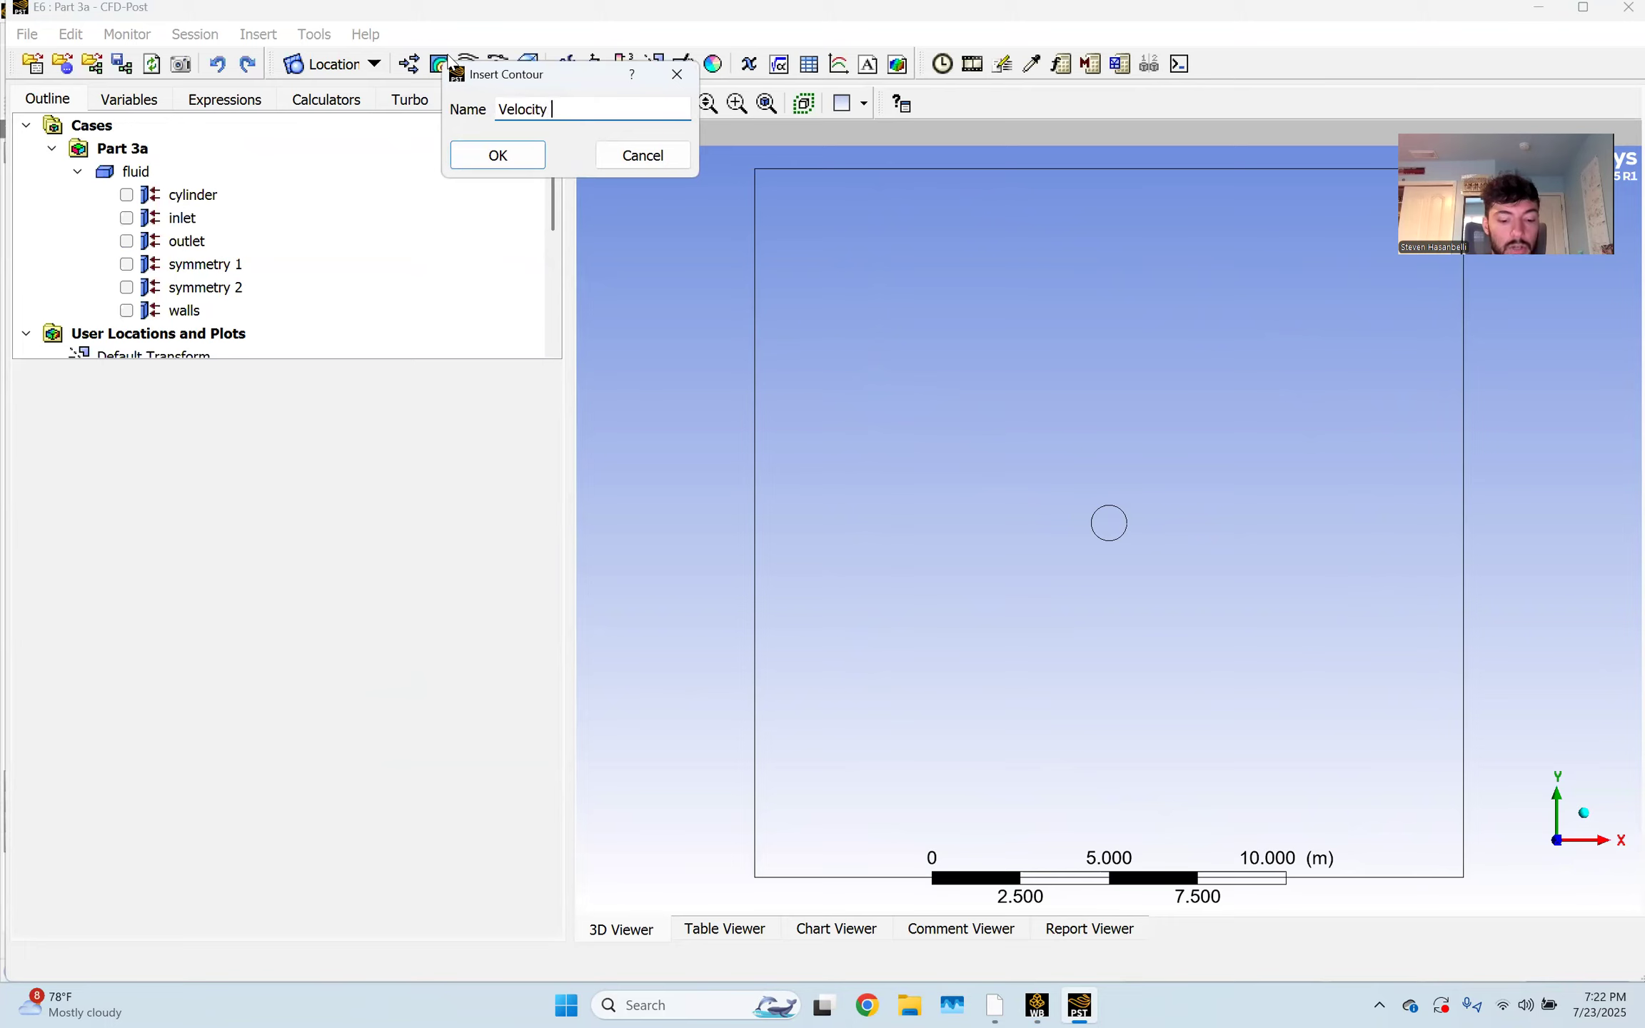
text(Conto)
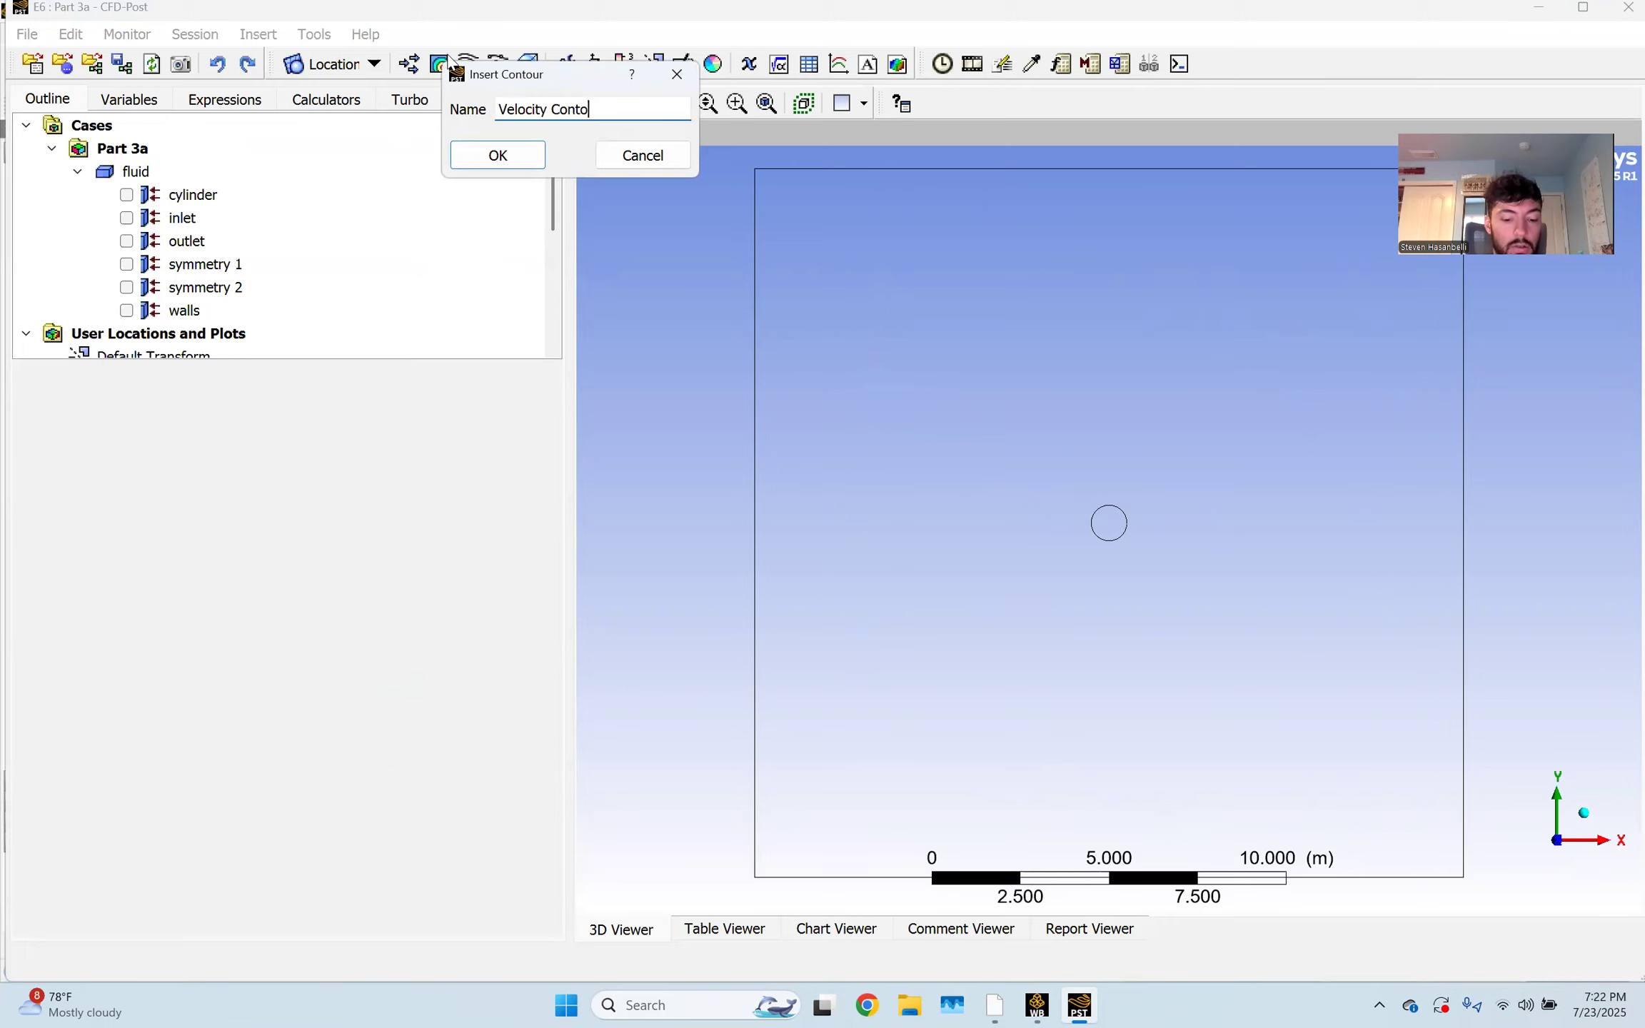
text(ur)
key(Return)
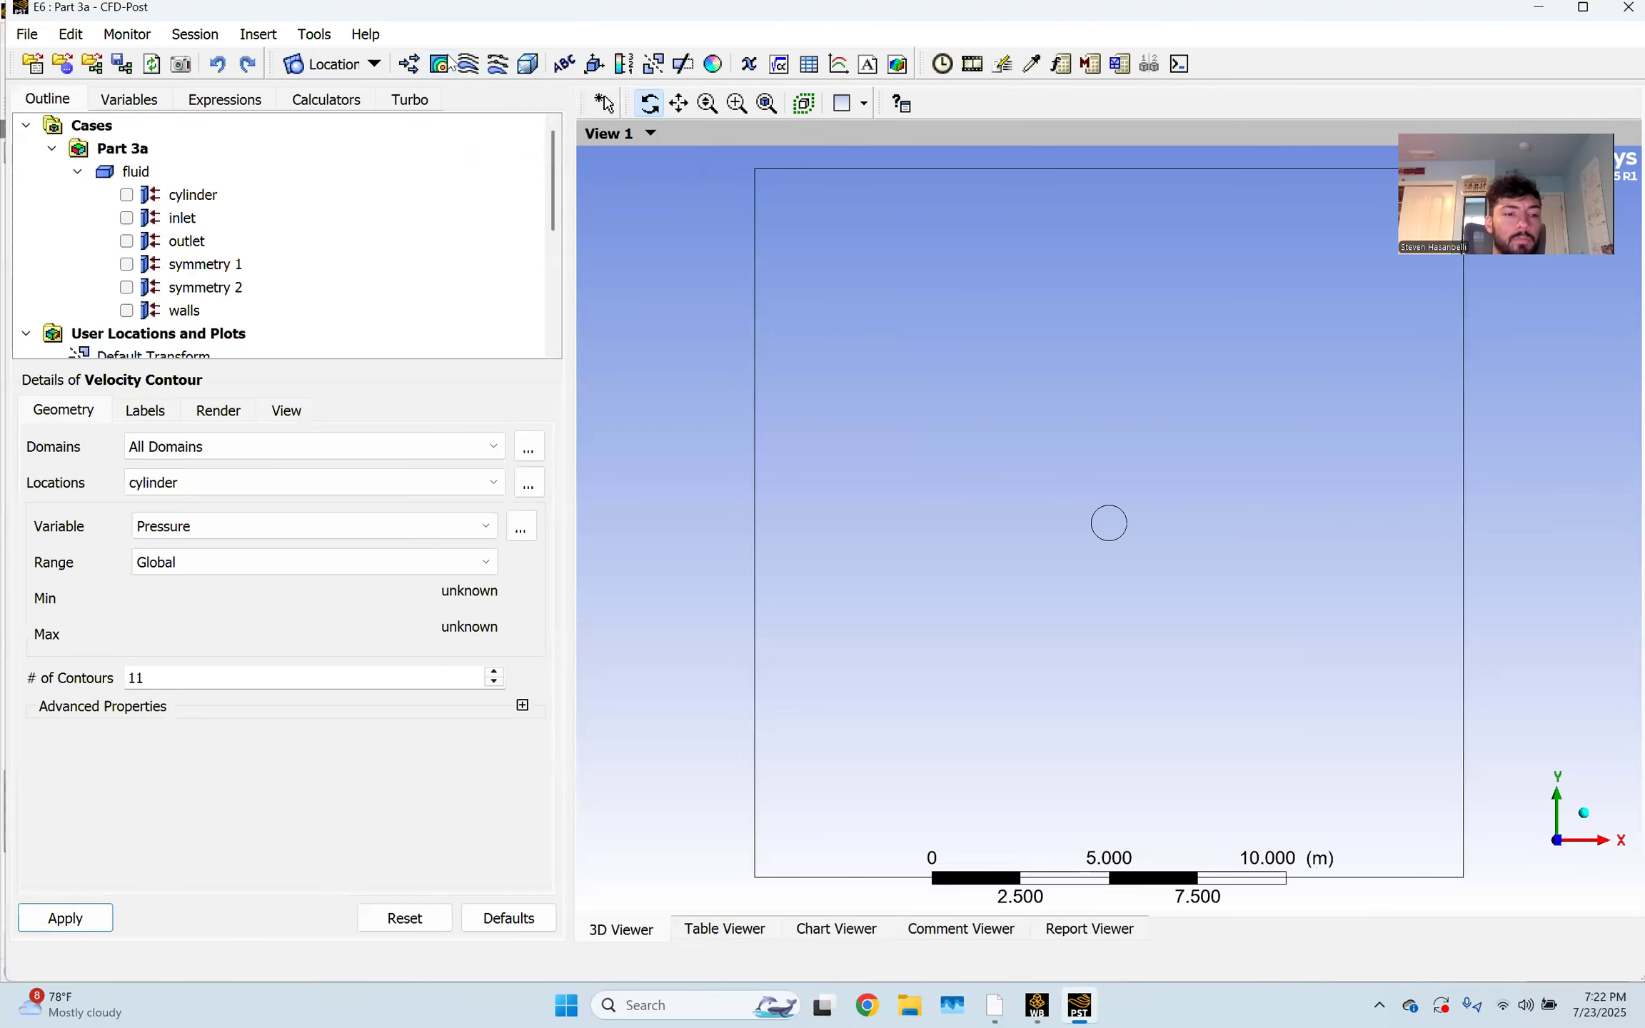
Plot the contour on symmetry 1 with Velocity as the variable and 200 contour levels
click(323, 482)
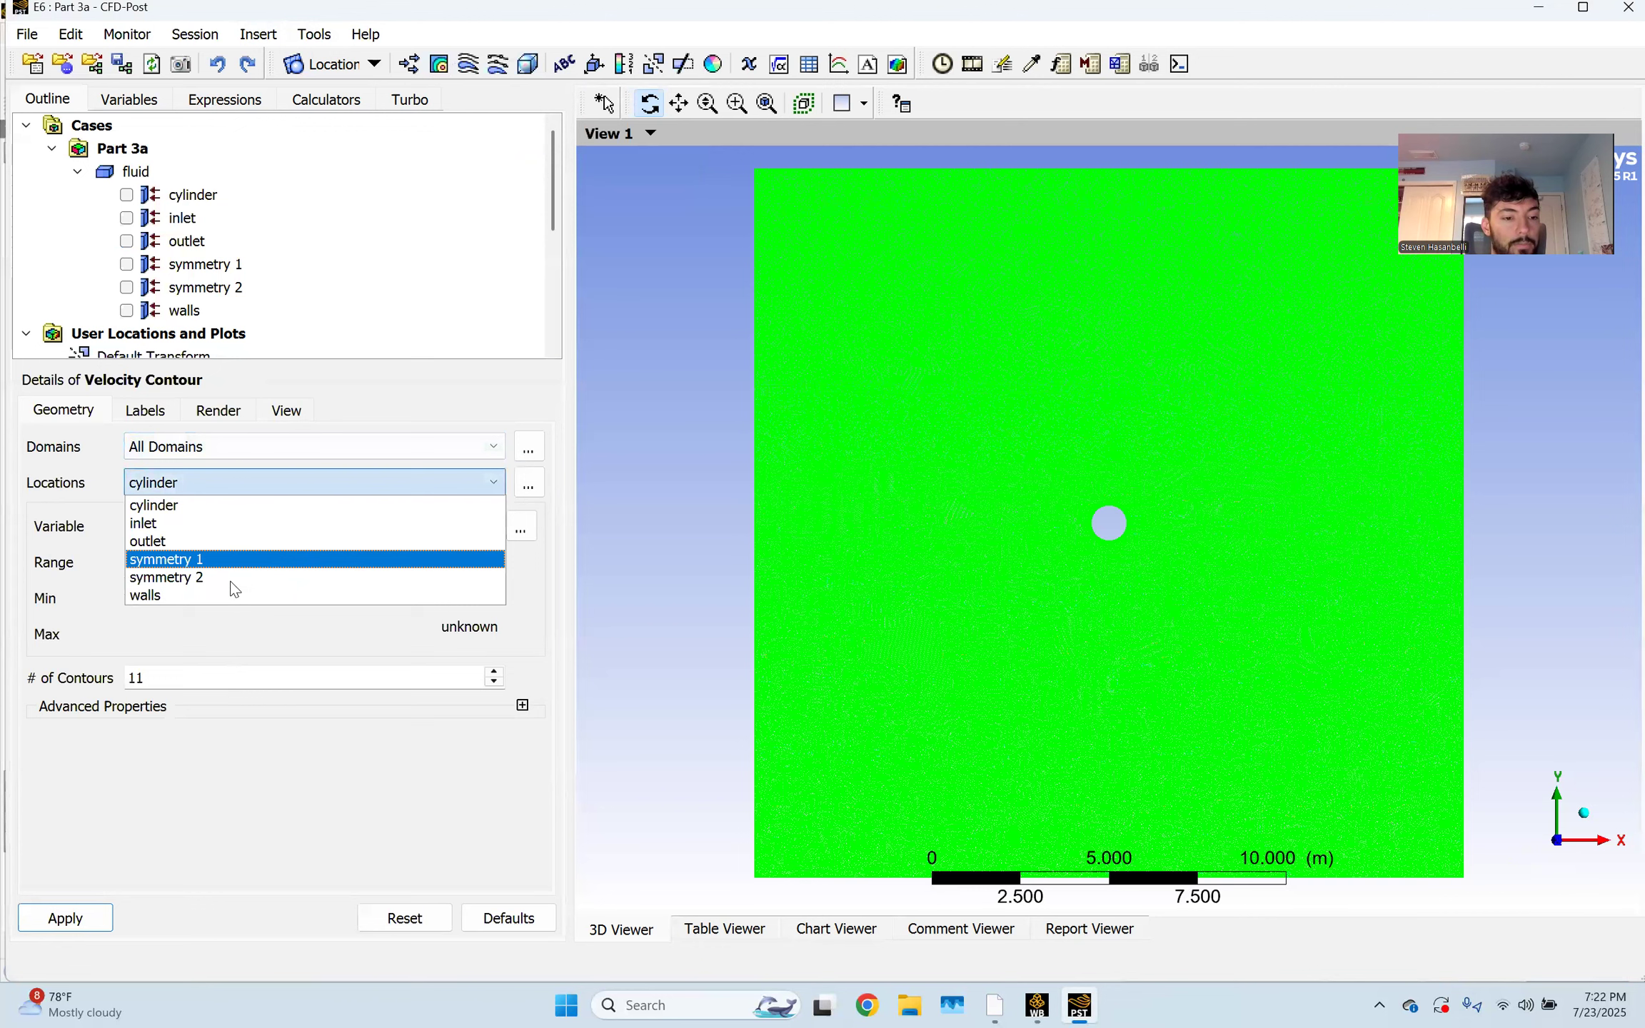
click(257, 559)
click(257, 527)
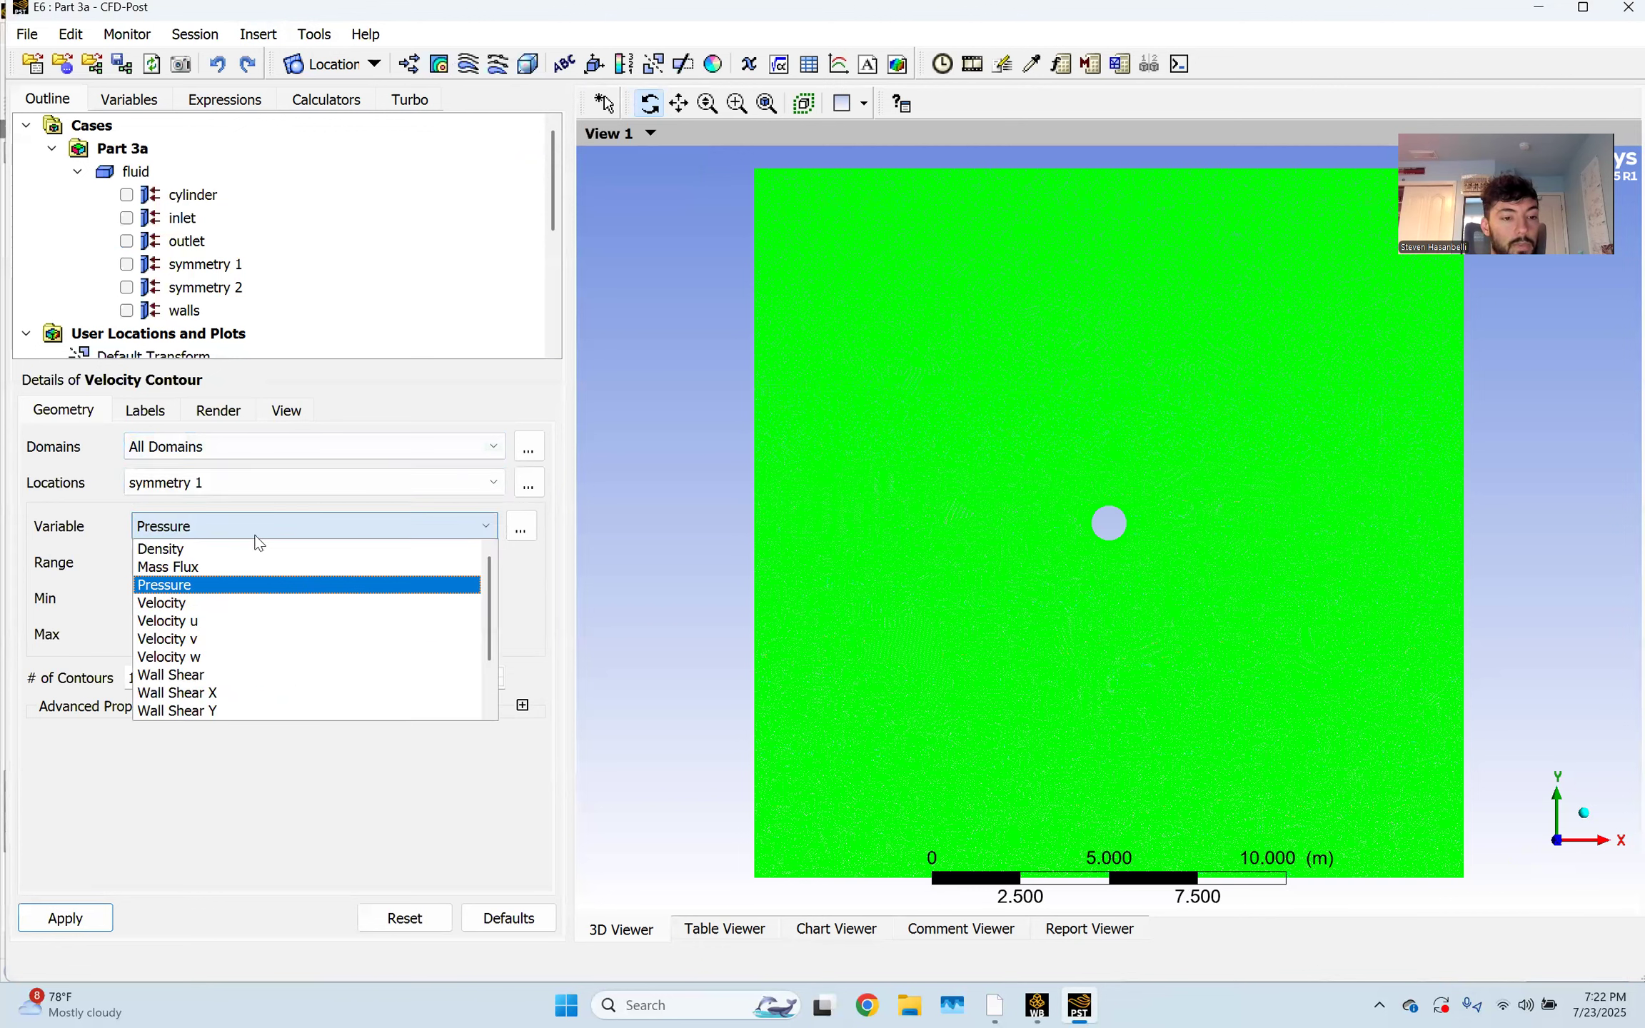
click(236, 603)
double_click(166, 677)
text(200)
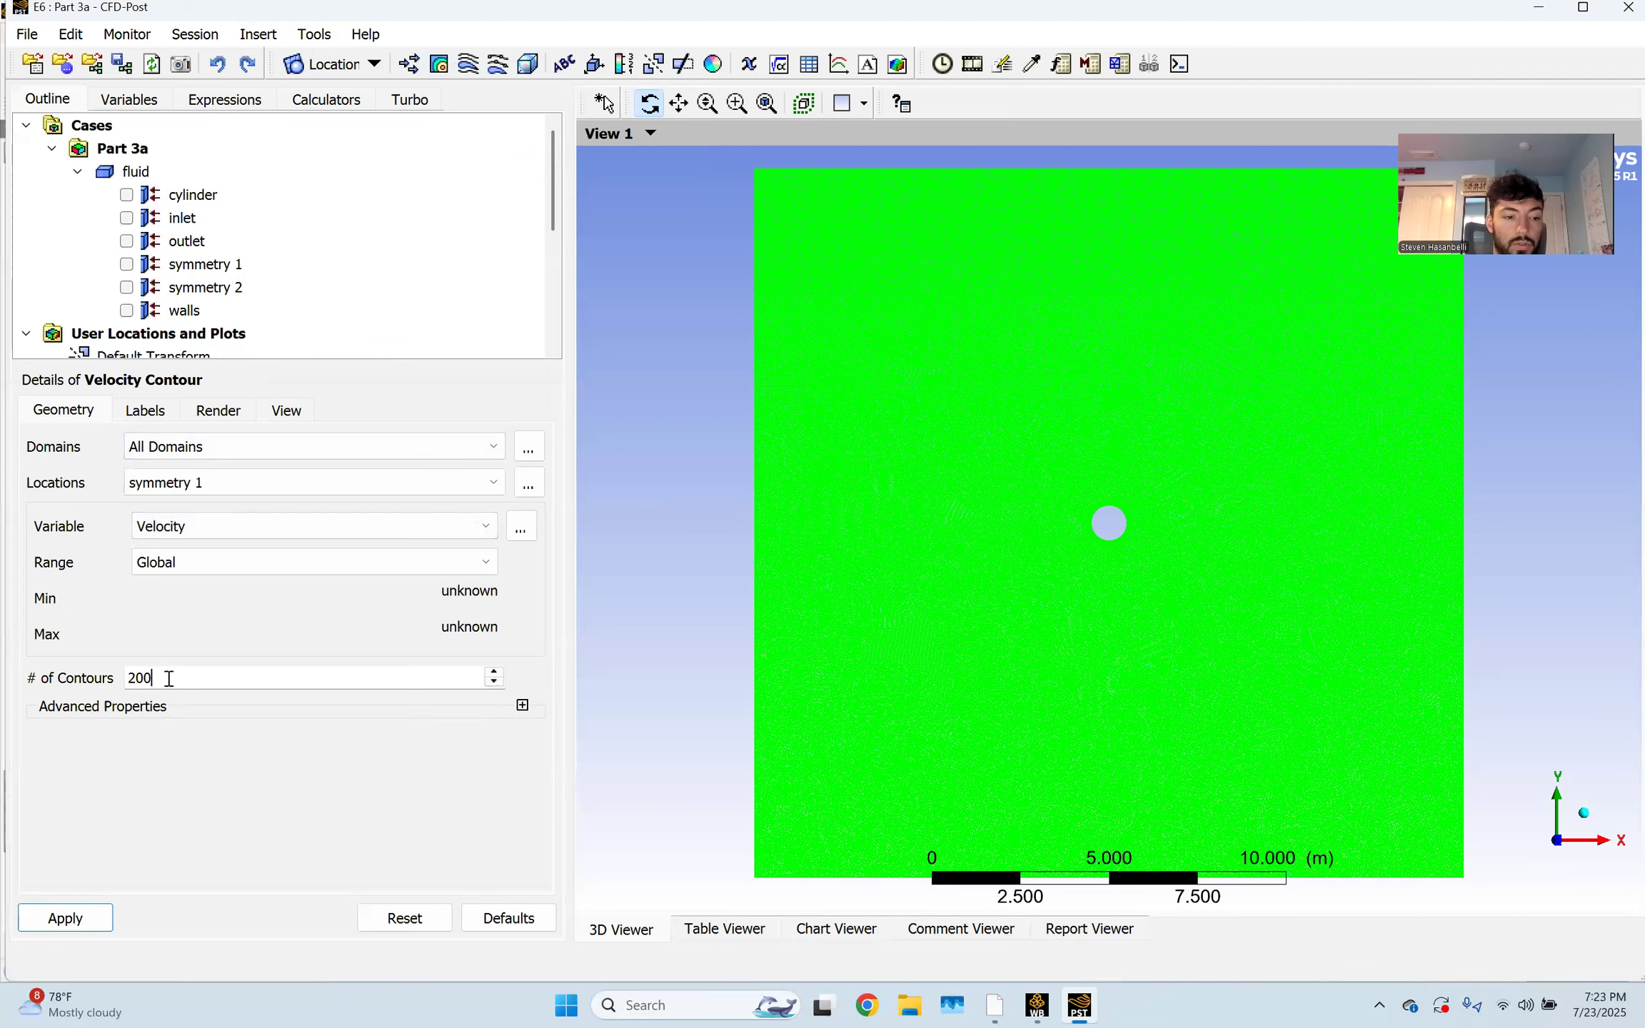
click(64, 918)
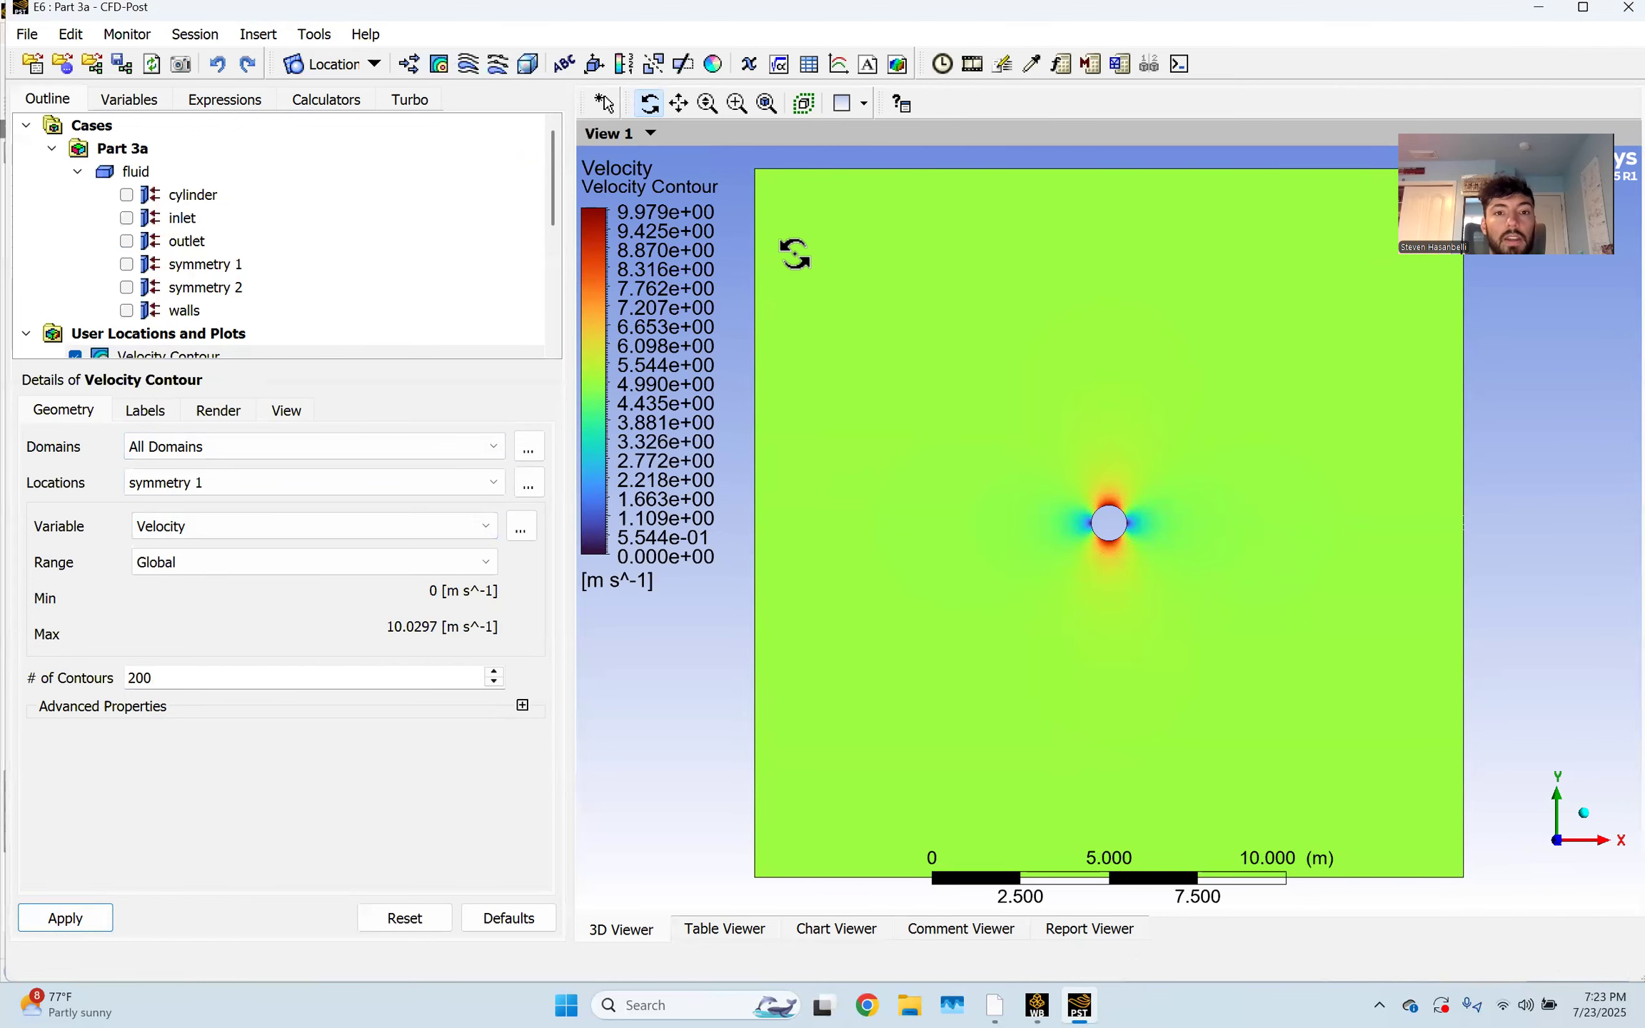
Examine the velocity contour close up at the cylinder's upper surface, down to the thin layer along the wall
click(679, 106)
scroll(1142, 529, up, 8)
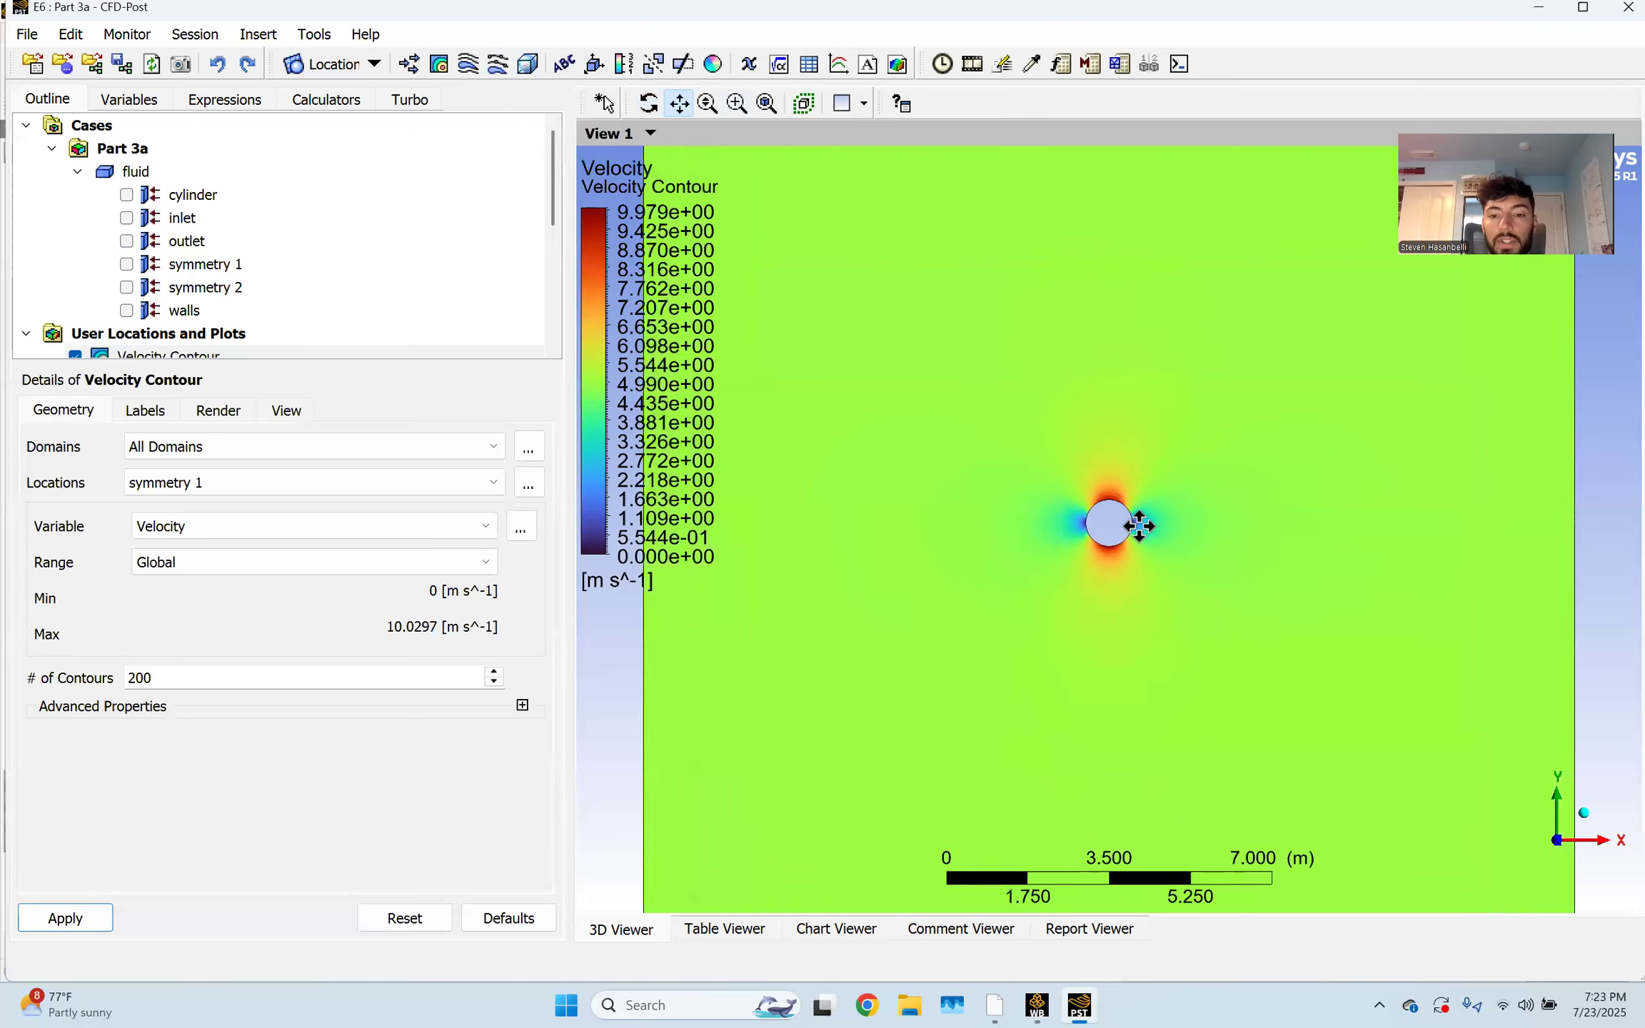
drag(1248, 538, 1231, 537)
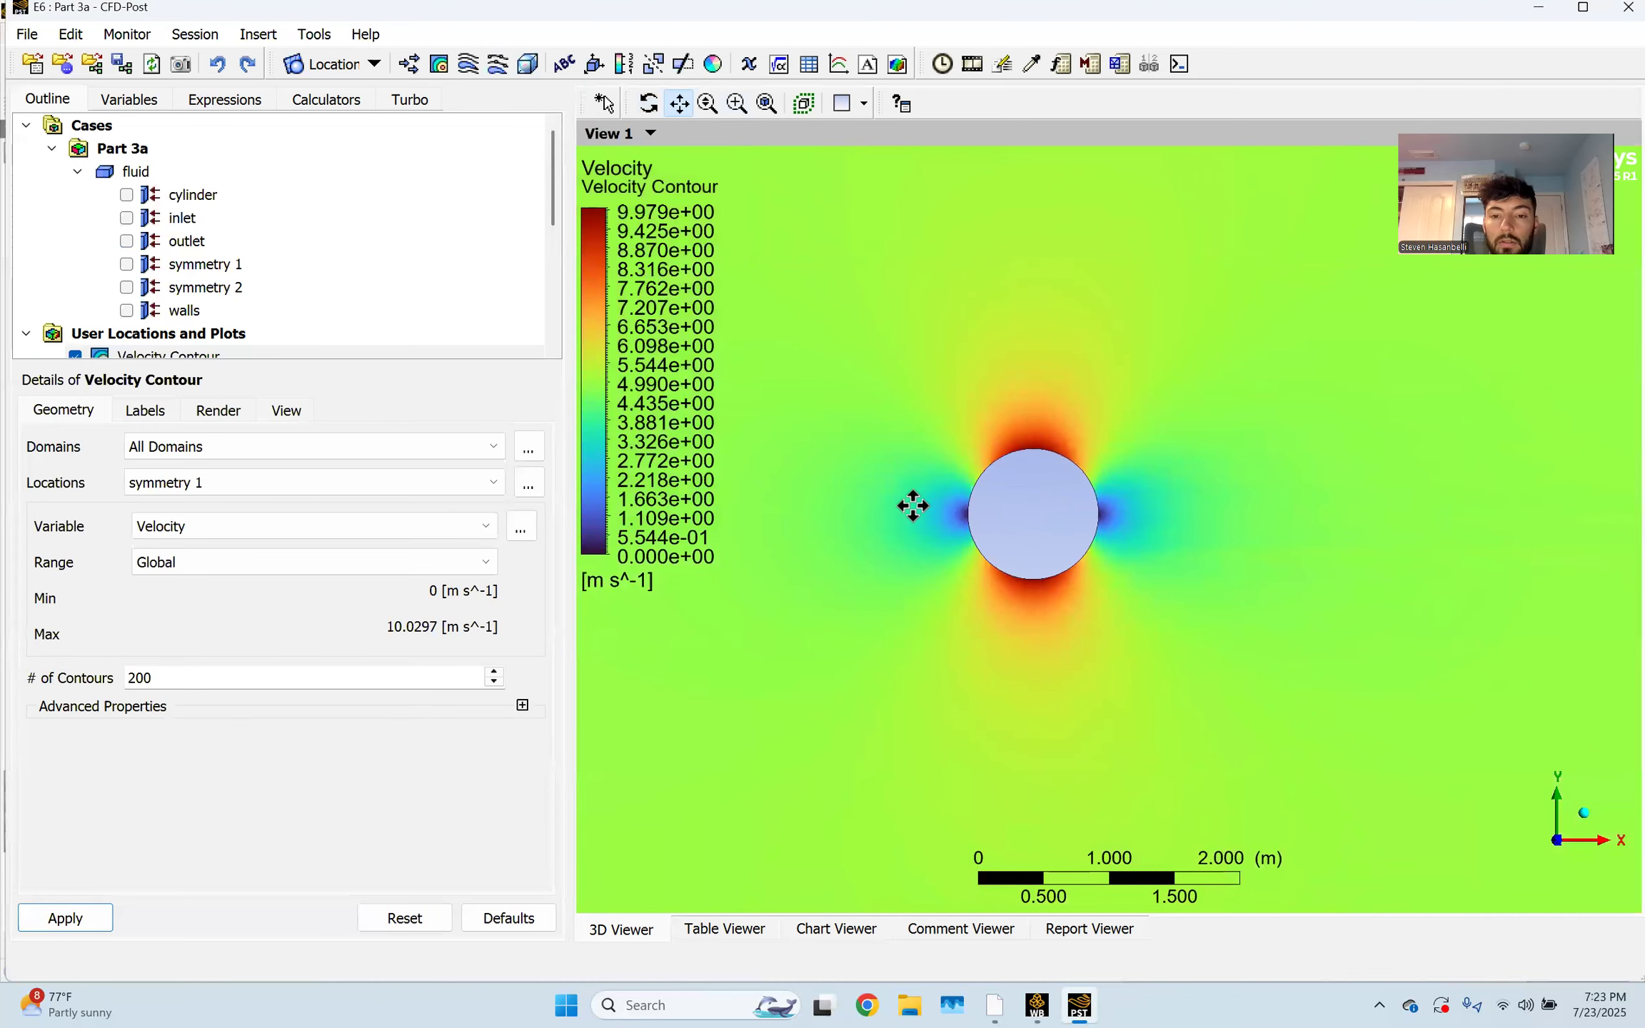
scroll(1004, 531, up, 1)
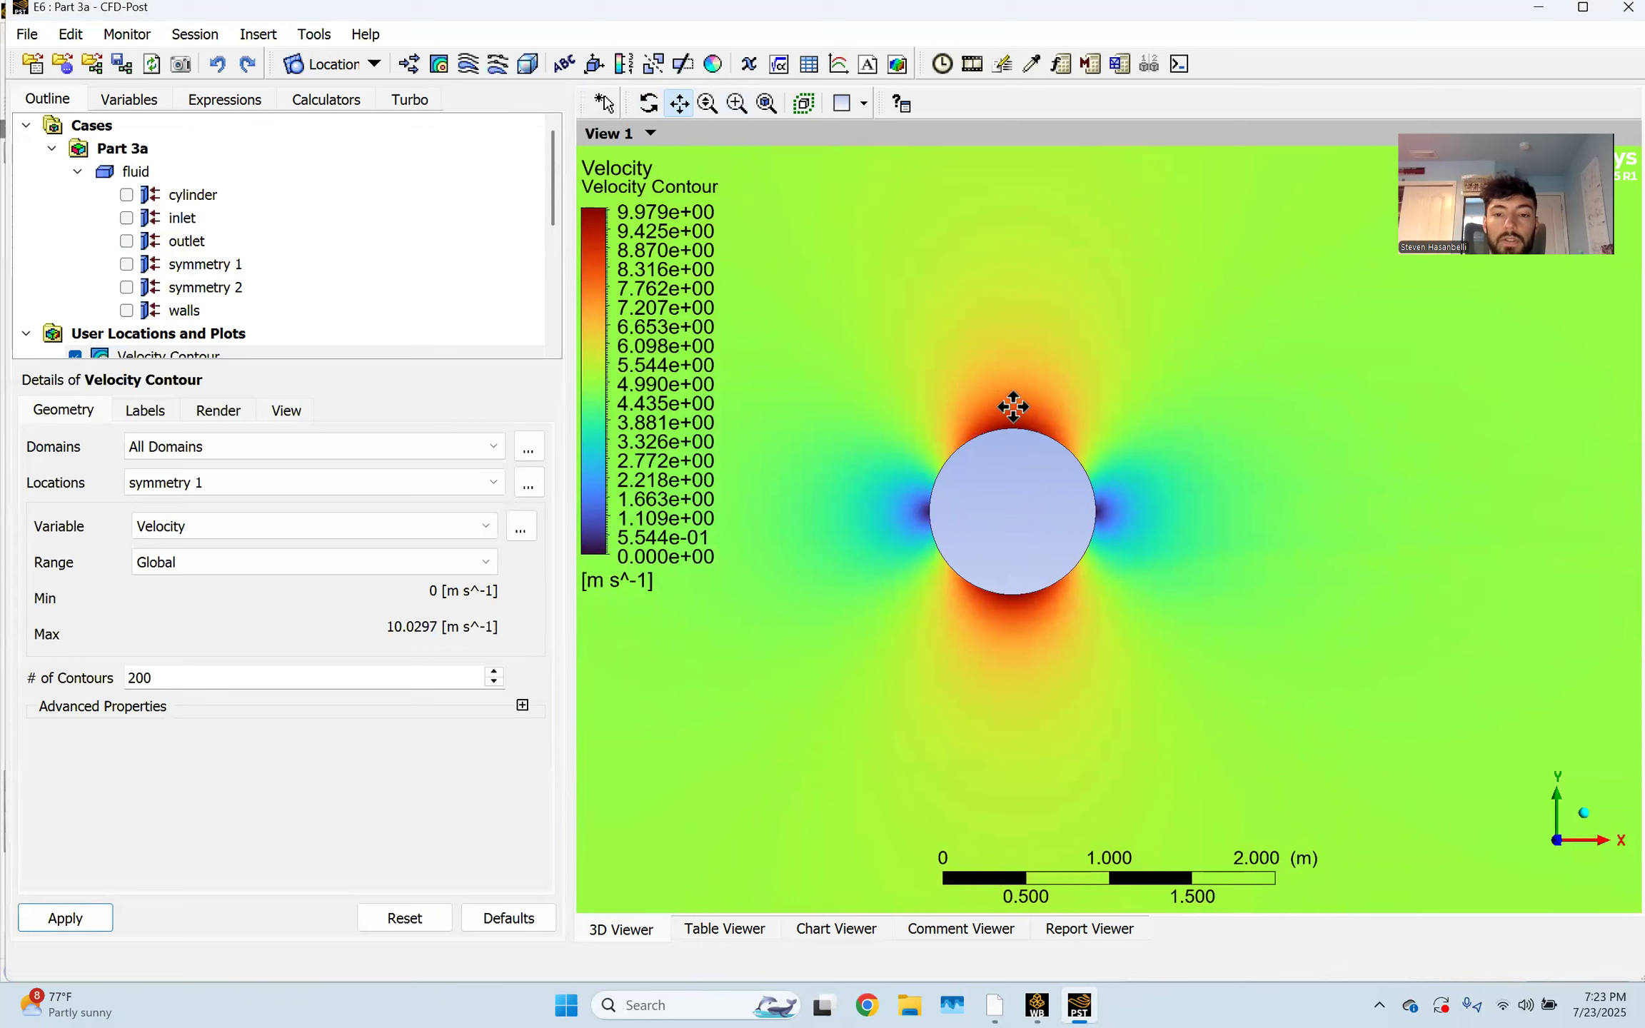
click(735, 104)
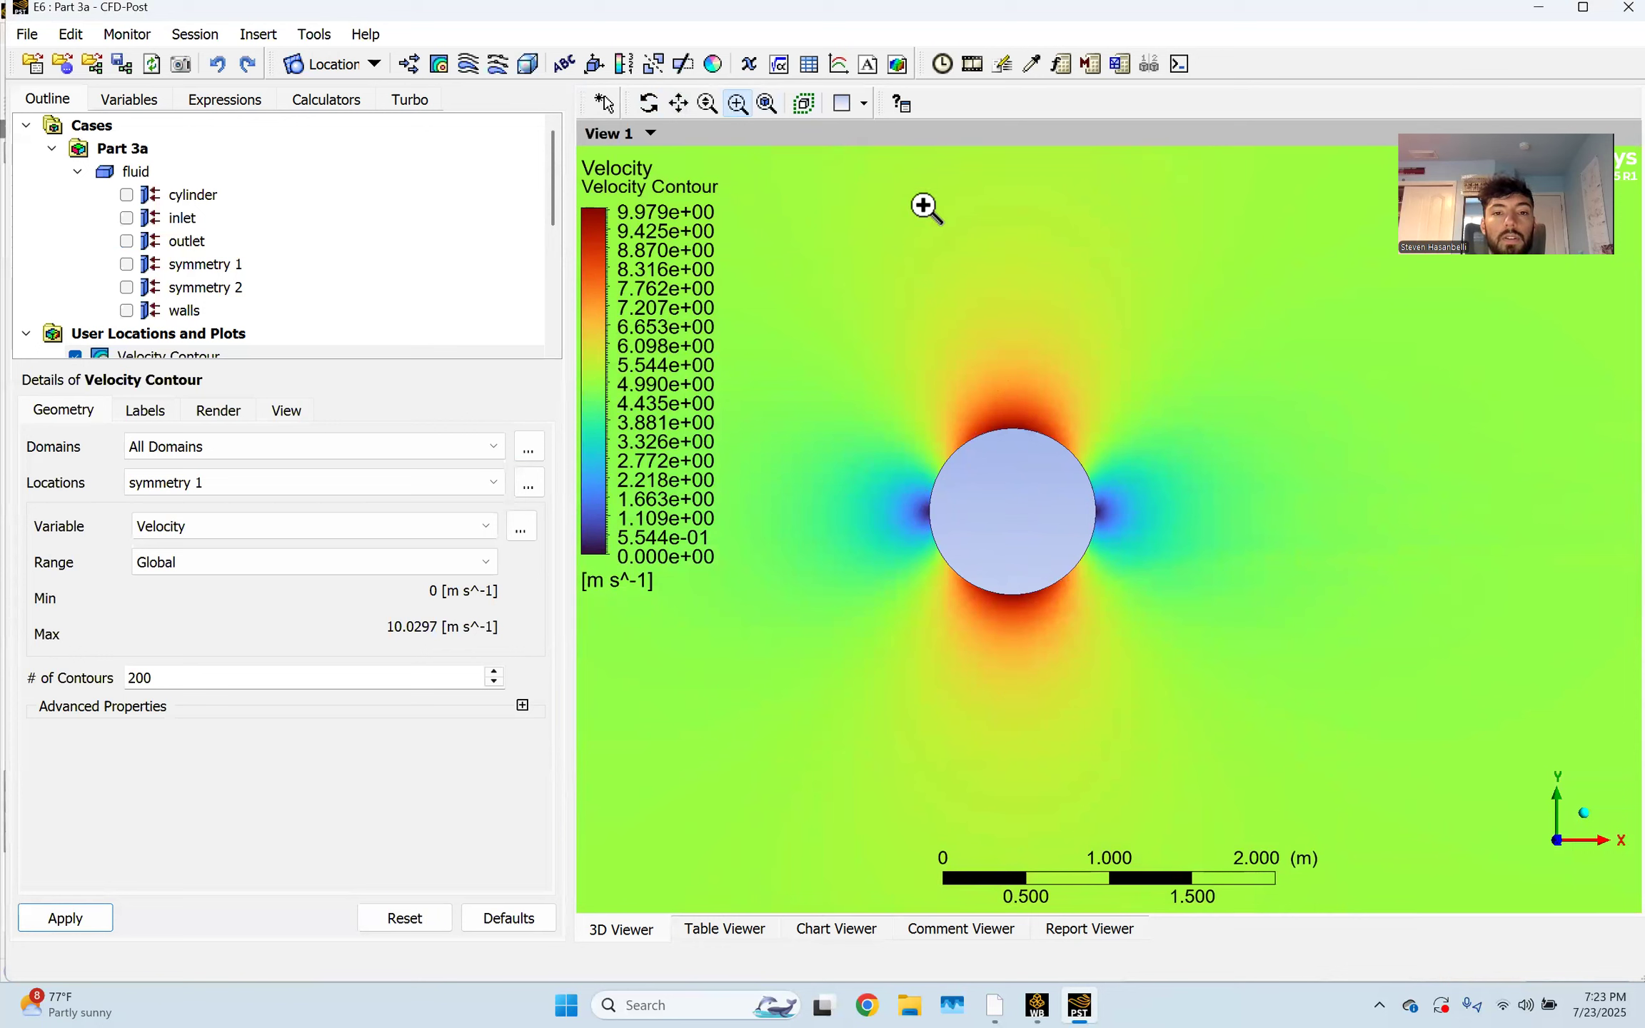
drag(1007, 420, 1044, 446)
drag(1045, 435, 1169, 499)
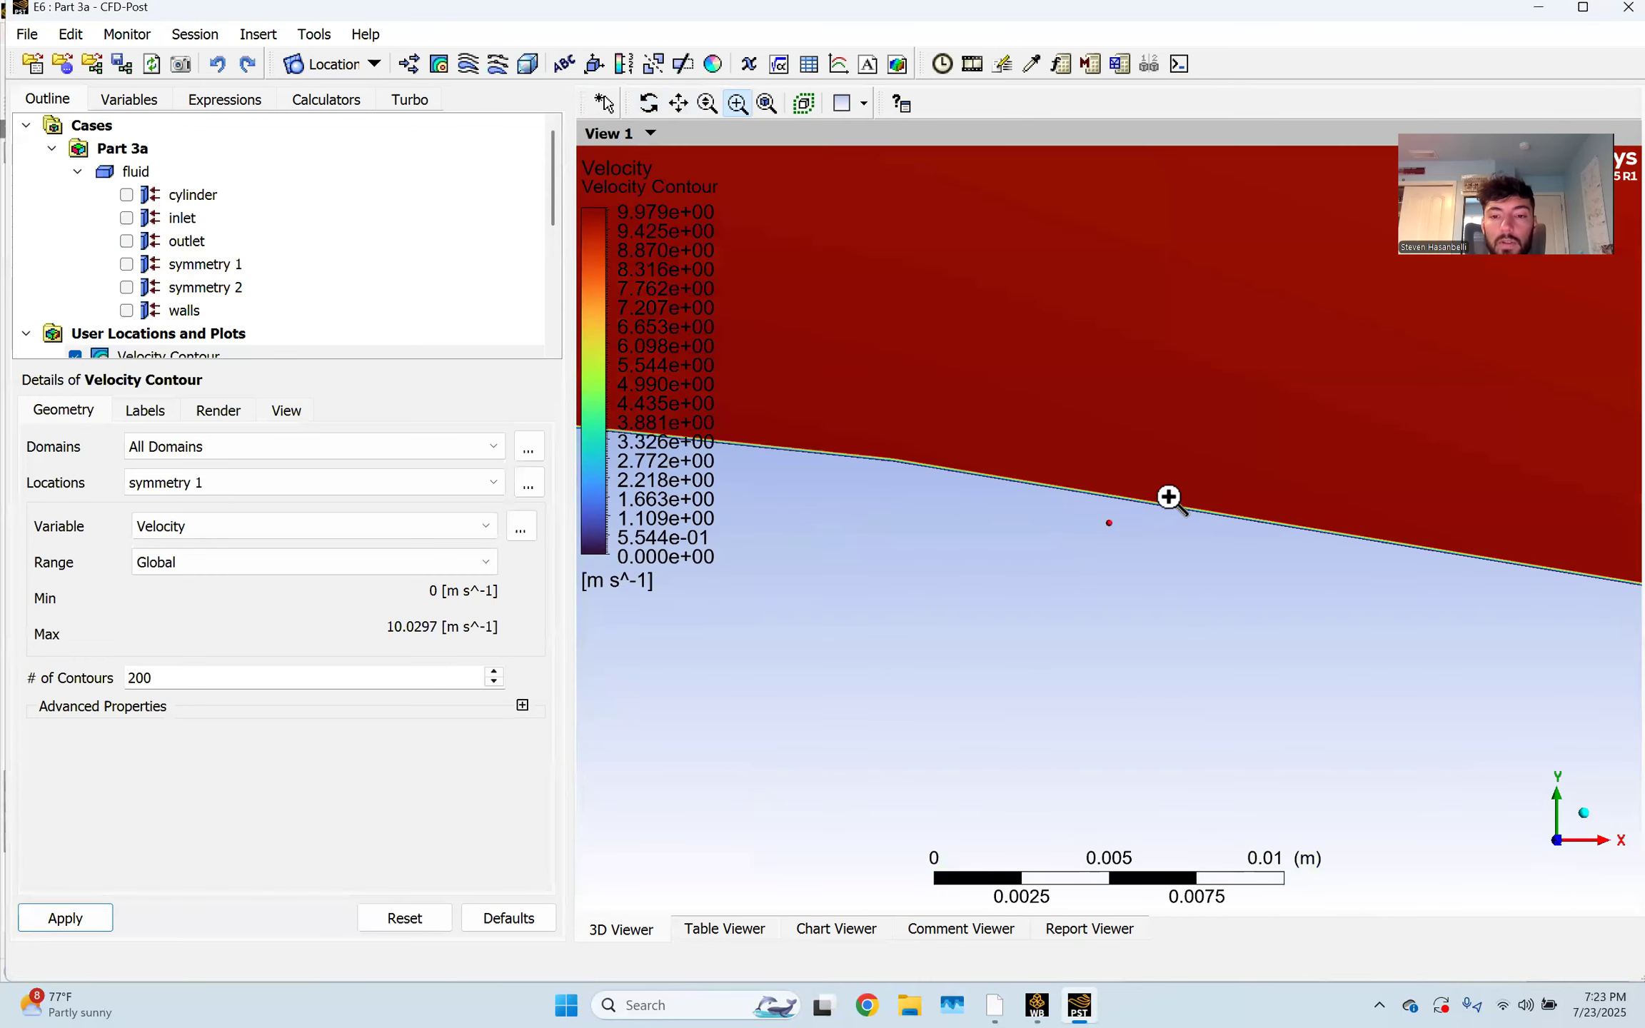
drag(1020, 448, 1139, 529)
drag(940, 511, 1100, 630)
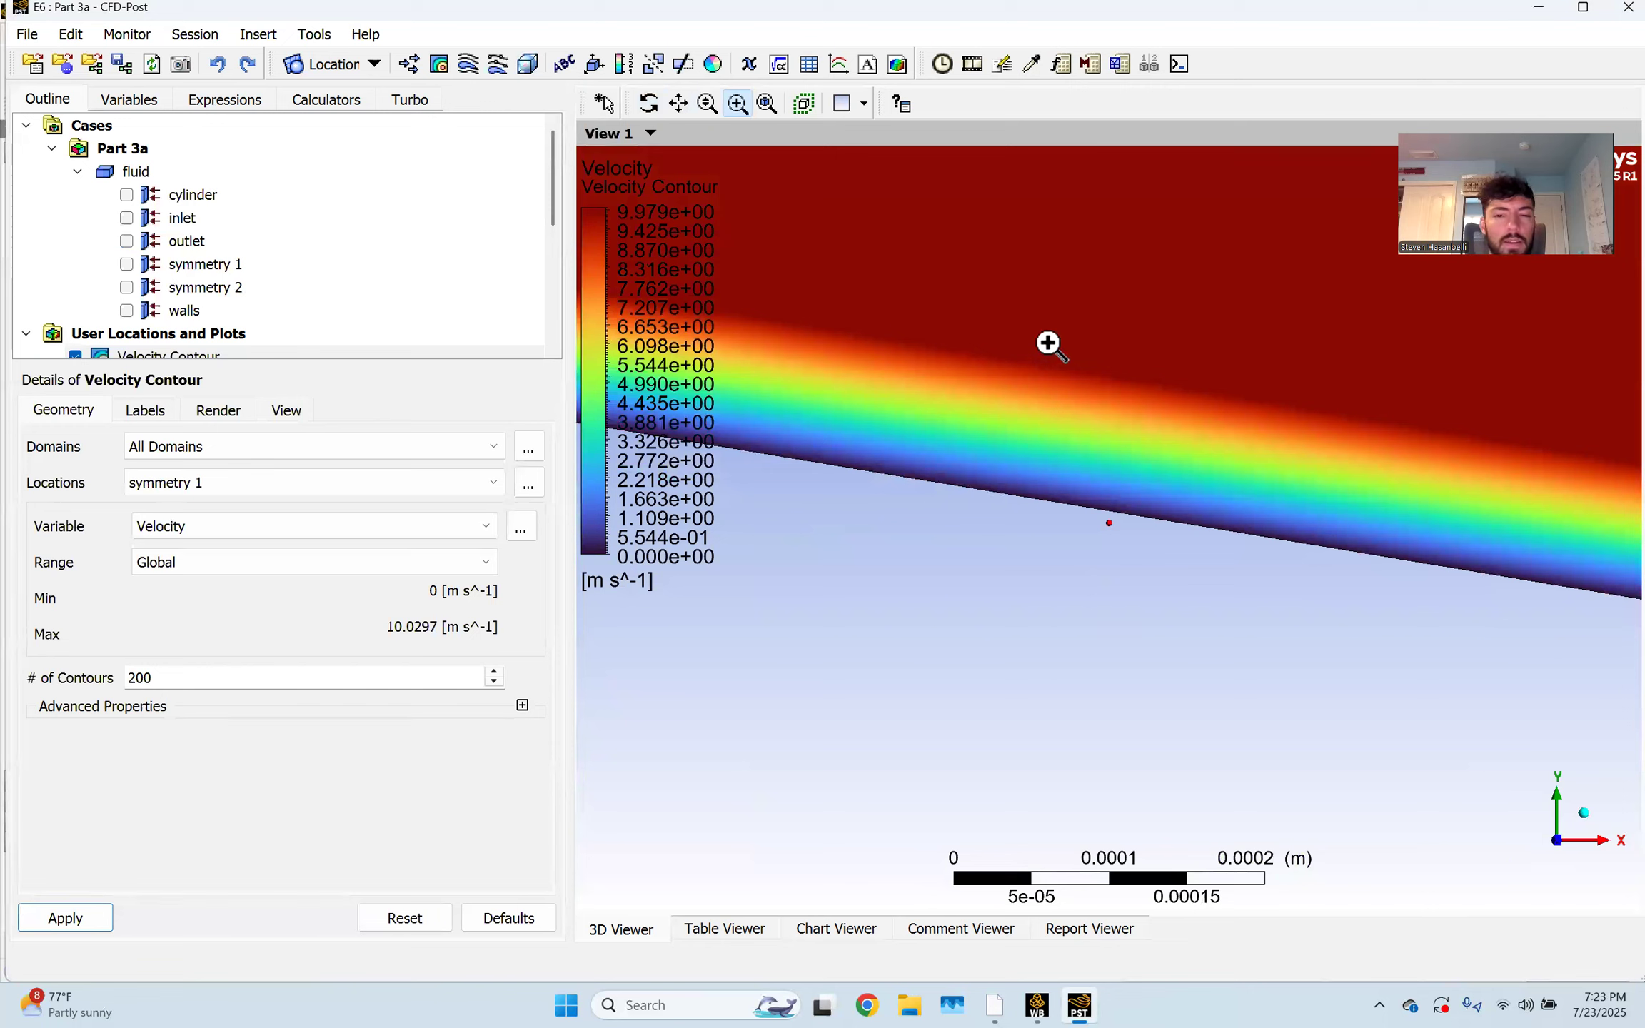
scroll(995, 469, up, 2)
scroll(995, 469, down, 4)
scroll(997, 469, down, 1)
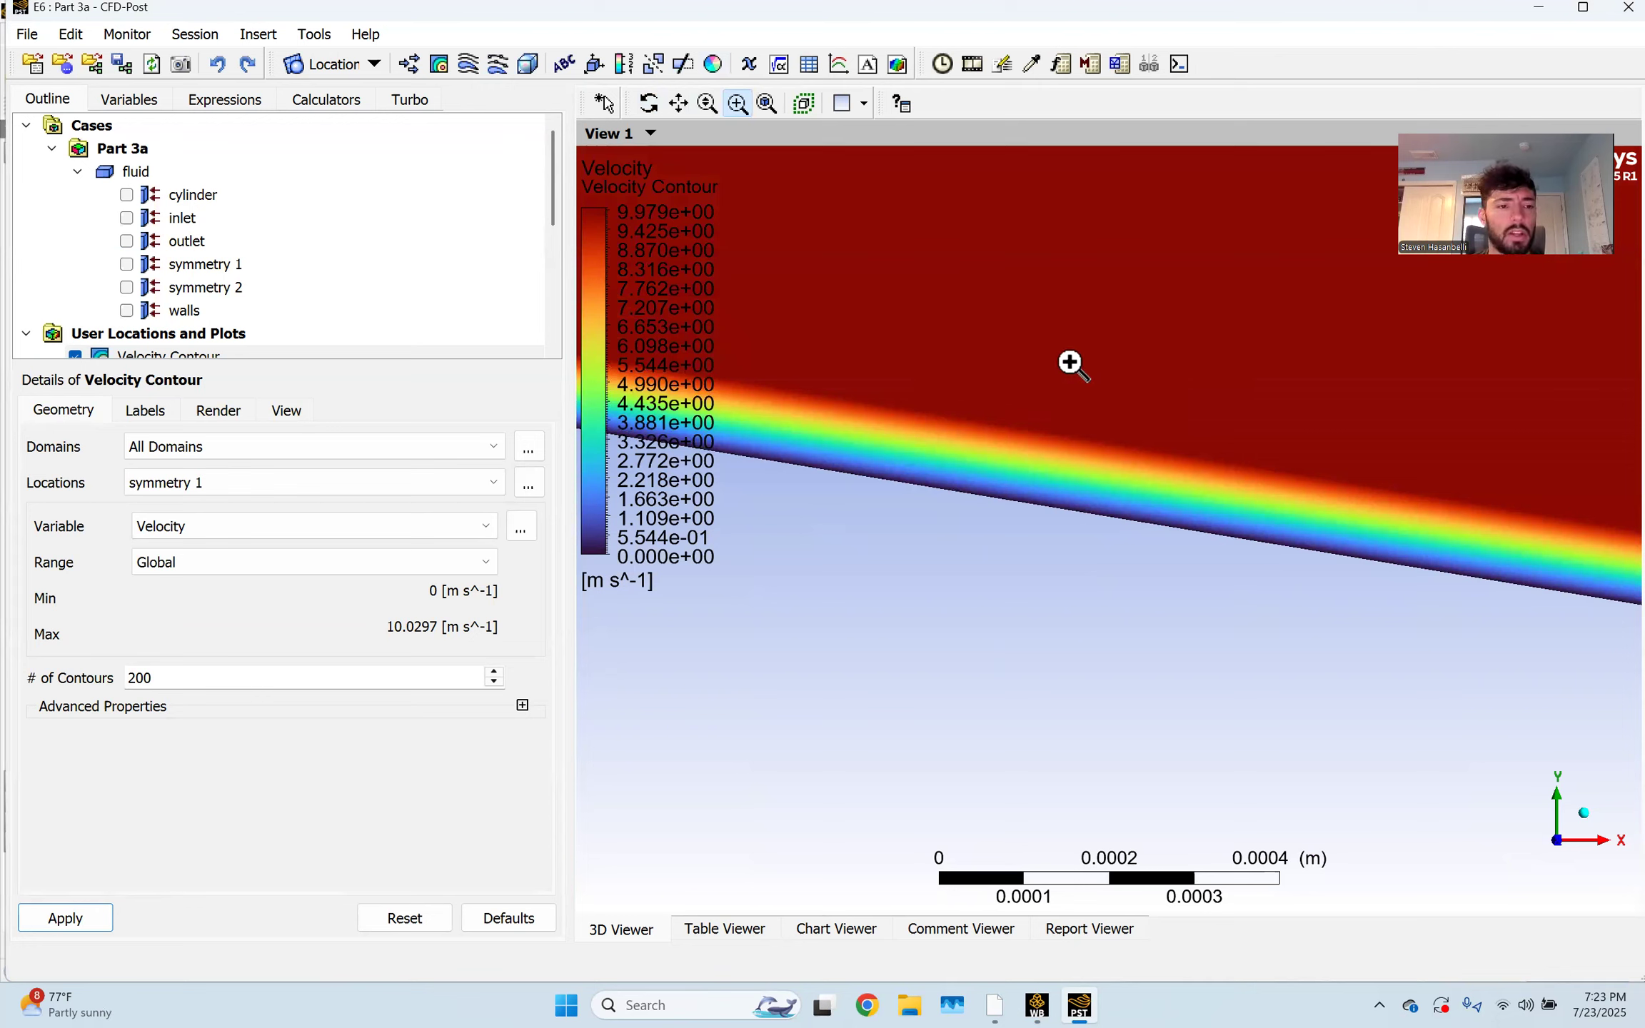
Examine the velocity distribution from the cylinder wall out to the whole cylinder and the full flow domain
scroll(1006, 349, down, 5)
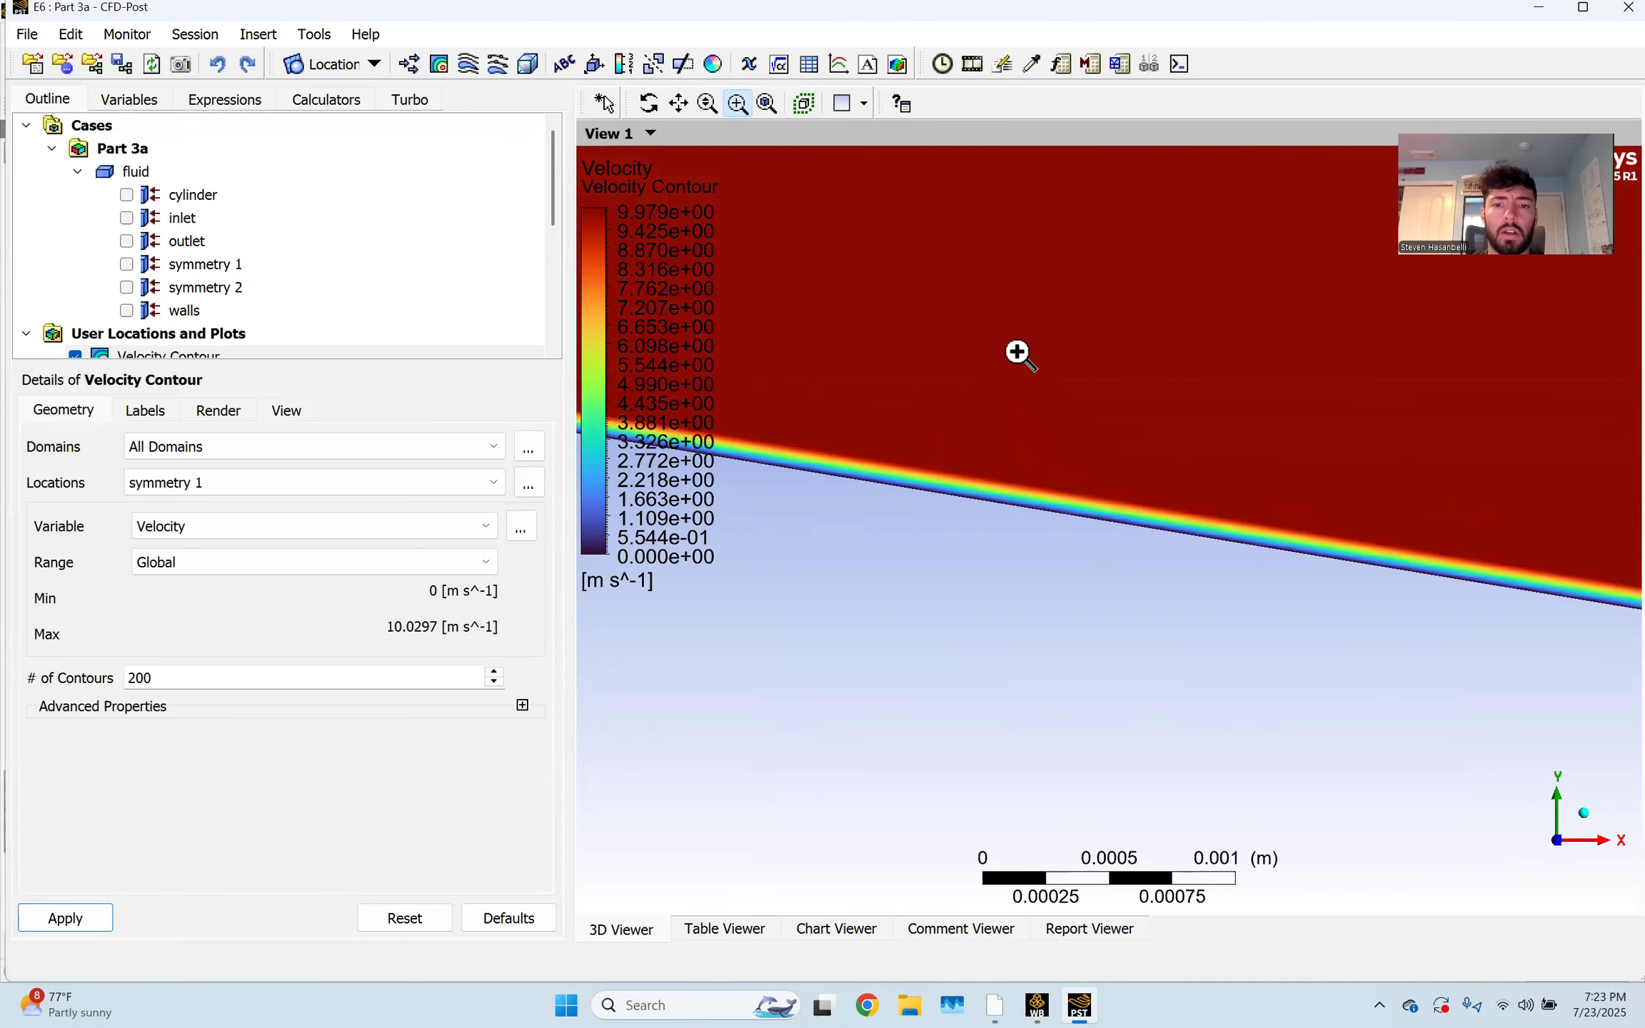
scroll(1020, 353, down, 2)
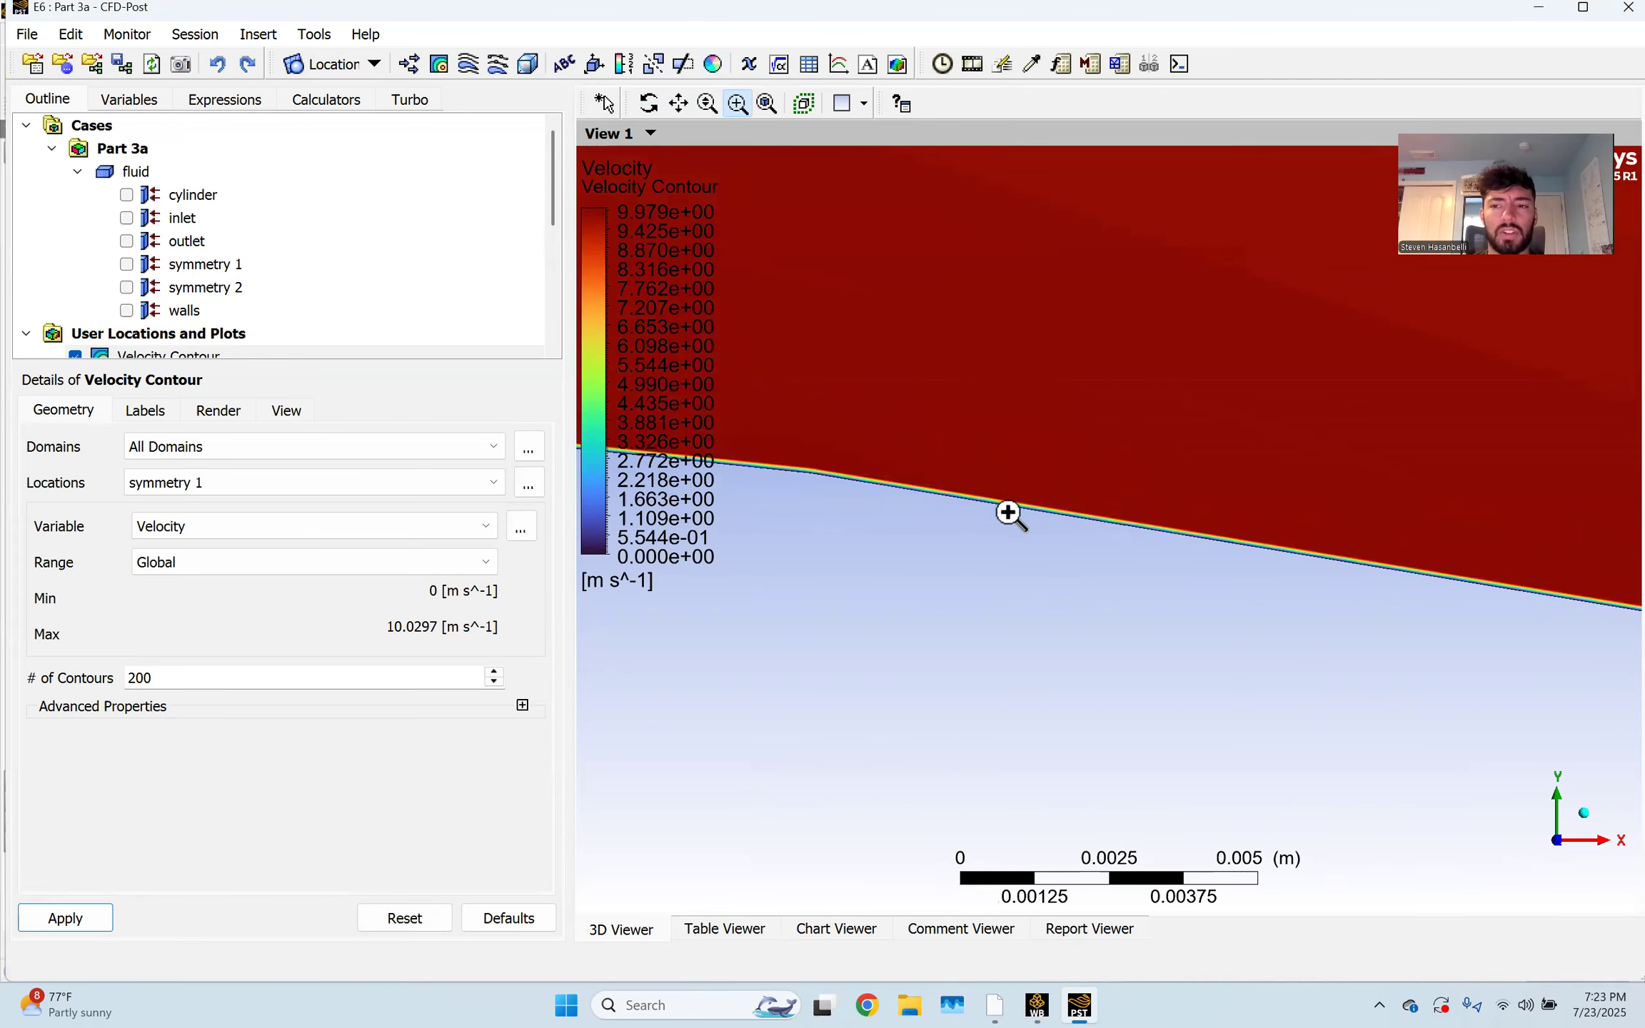
scroll(1004, 508, down, 4)
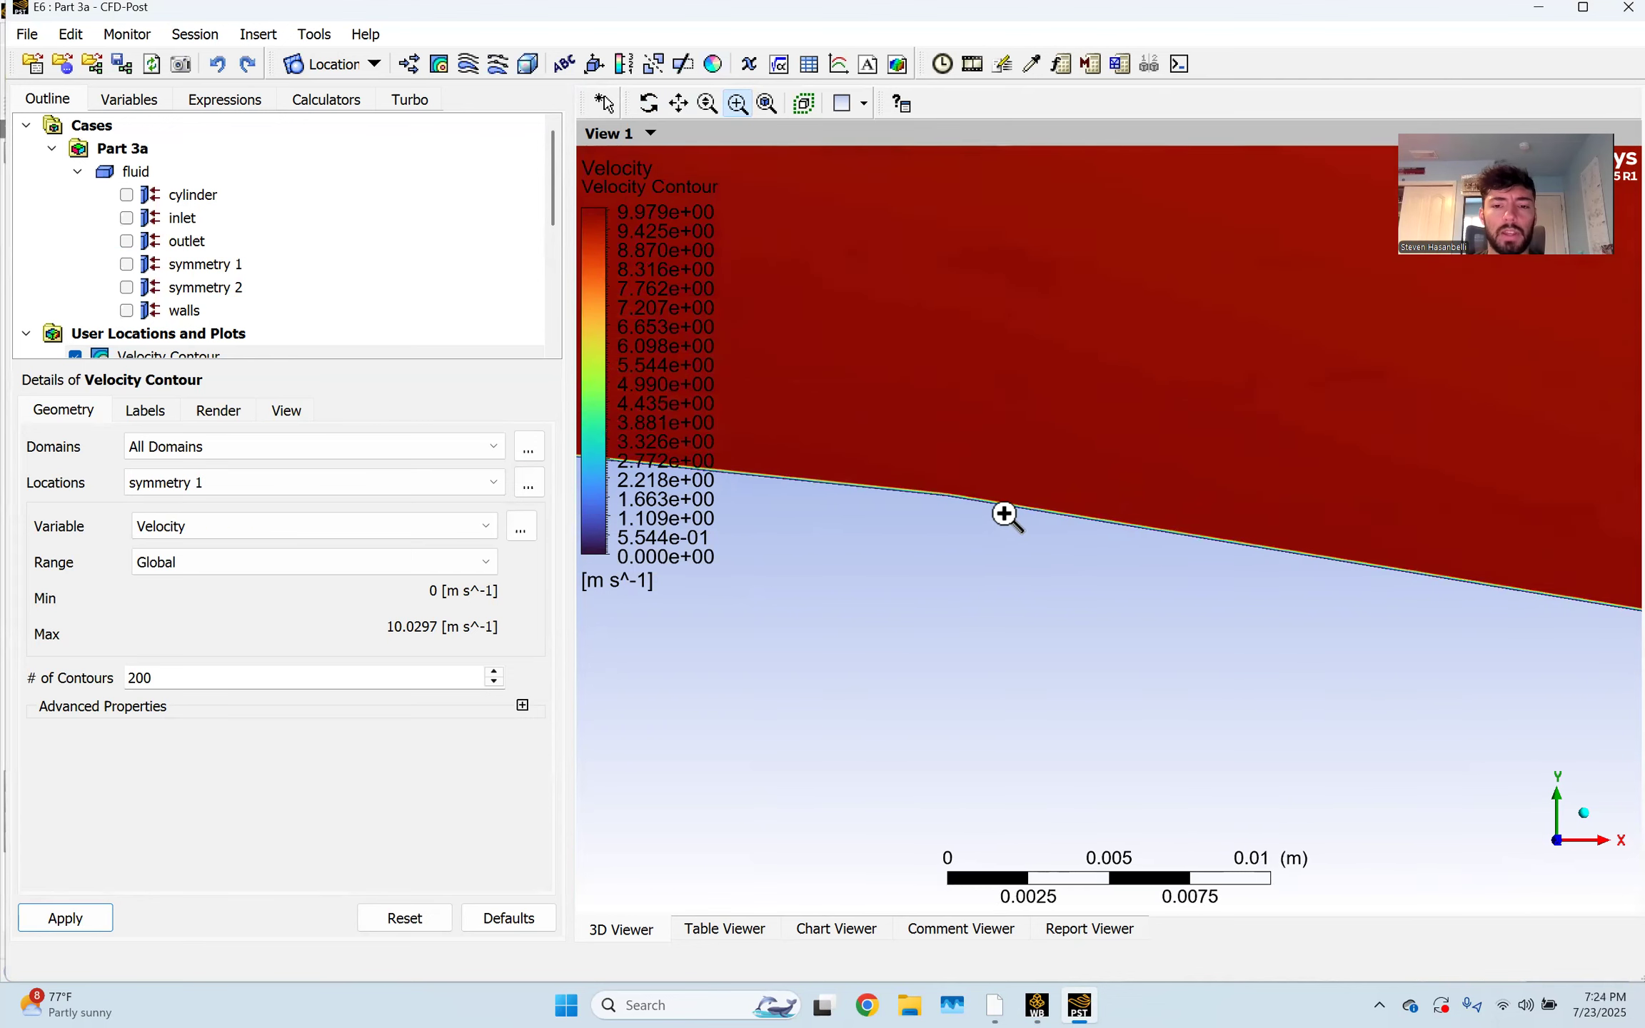
scroll(1003, 509, down, 6)
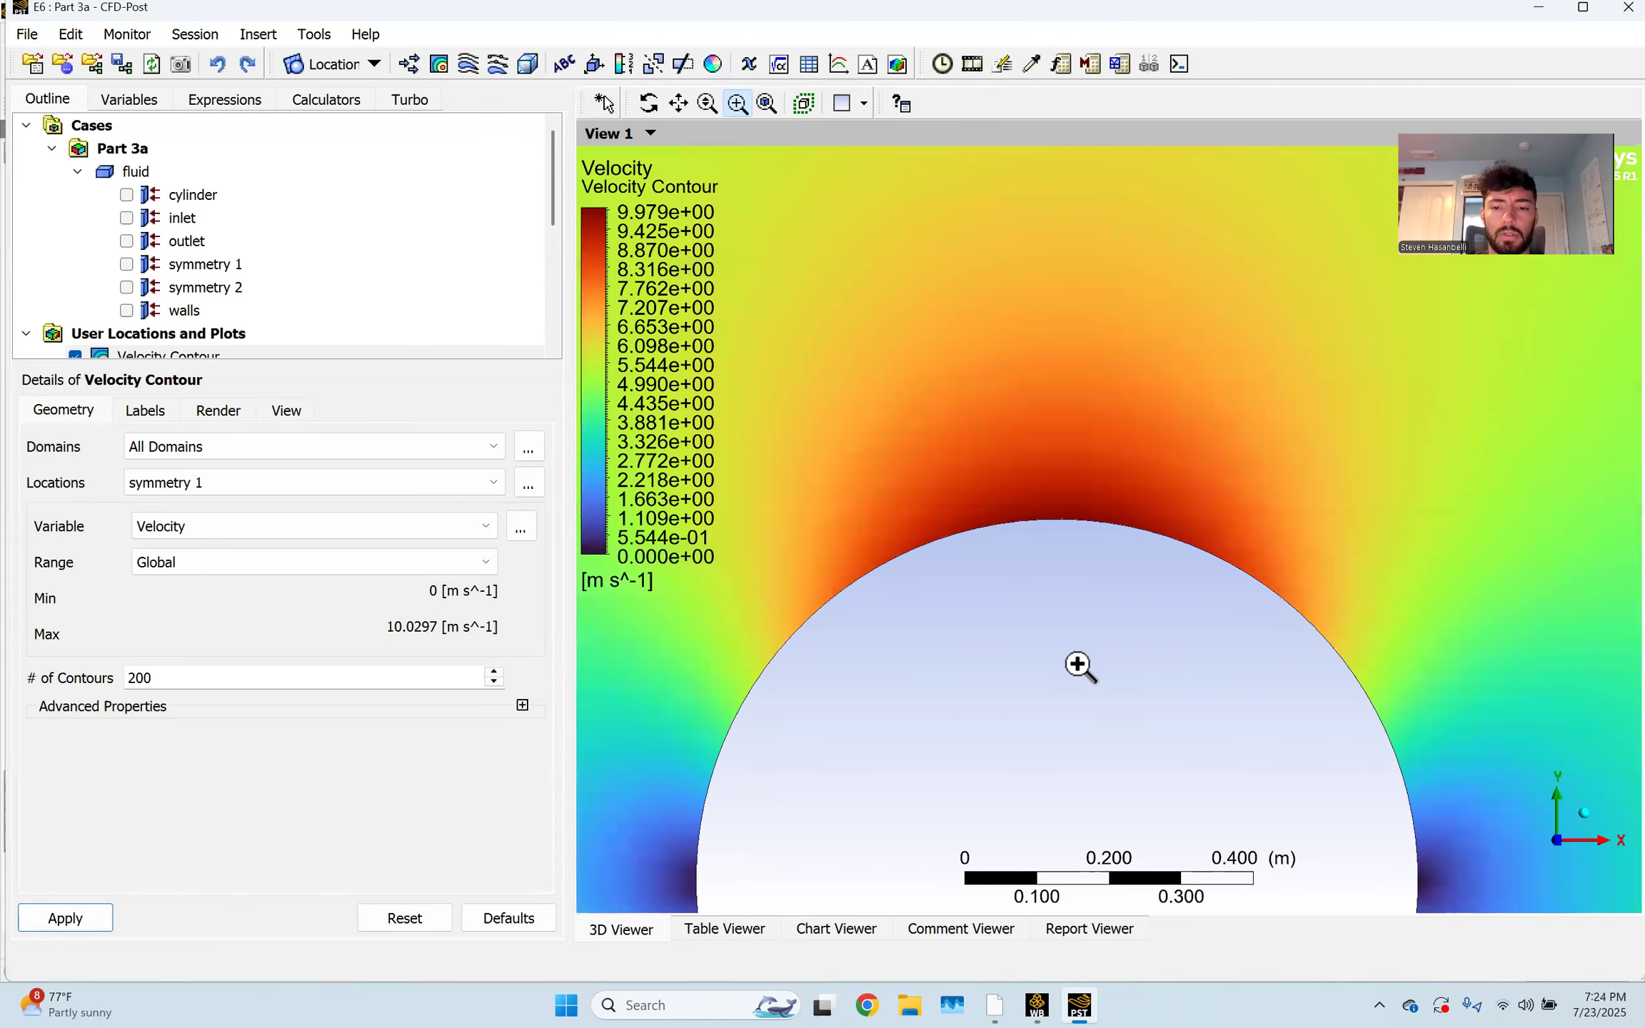
scroll(1078, 646, down, 3)
ctrl+middle_drag(1082, 697, 1047, 531)
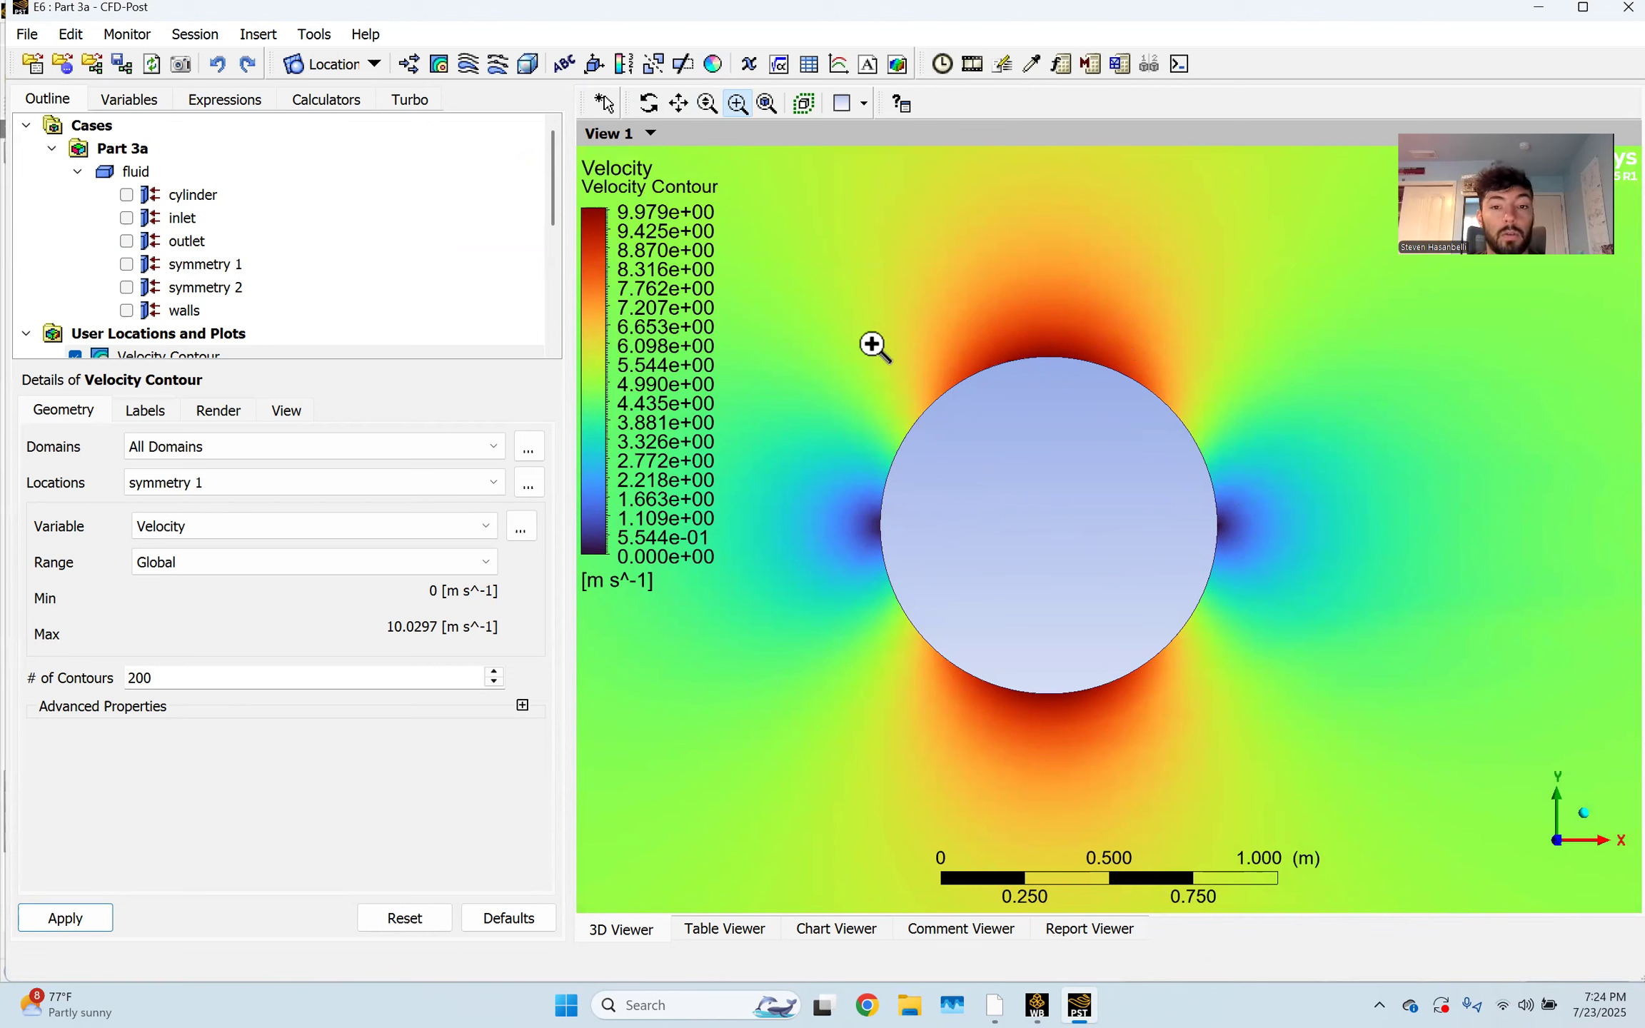
scroll(1076, 479, down, 5)
scroll(1086, 486, down, 3)
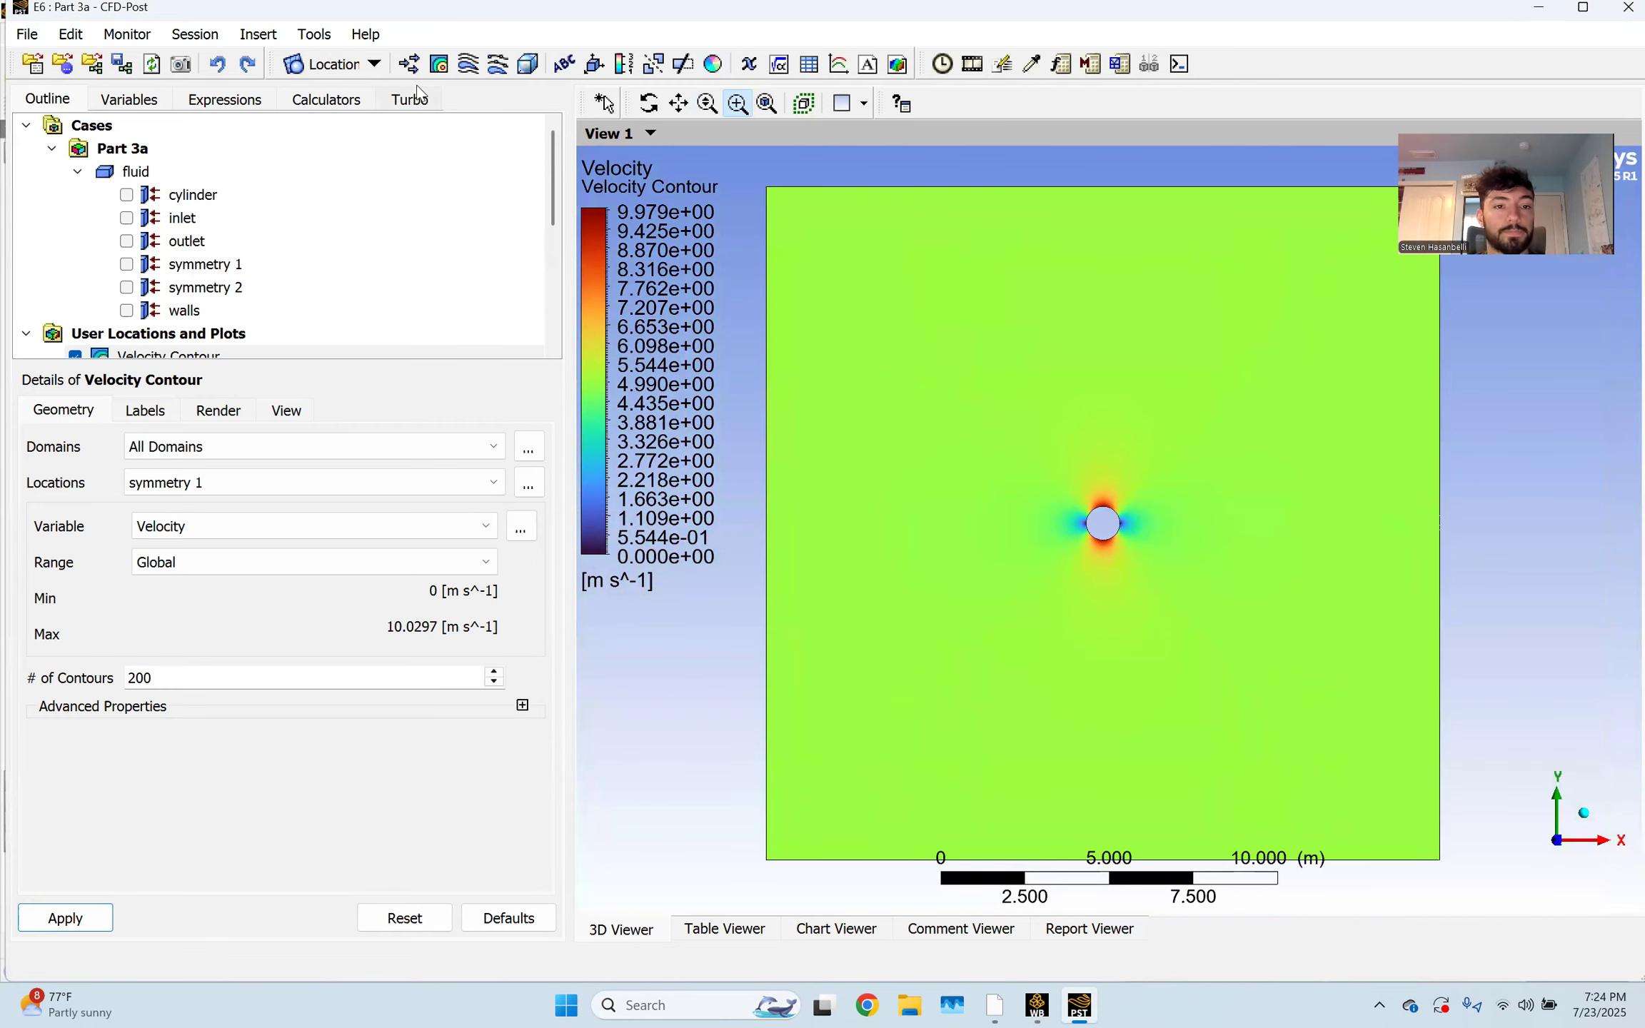
Hide the Velocity Contour and insert a new contour named Pressure Contour
scroll(159, 264, down, 3)
scroll(158, 264, up, 1)
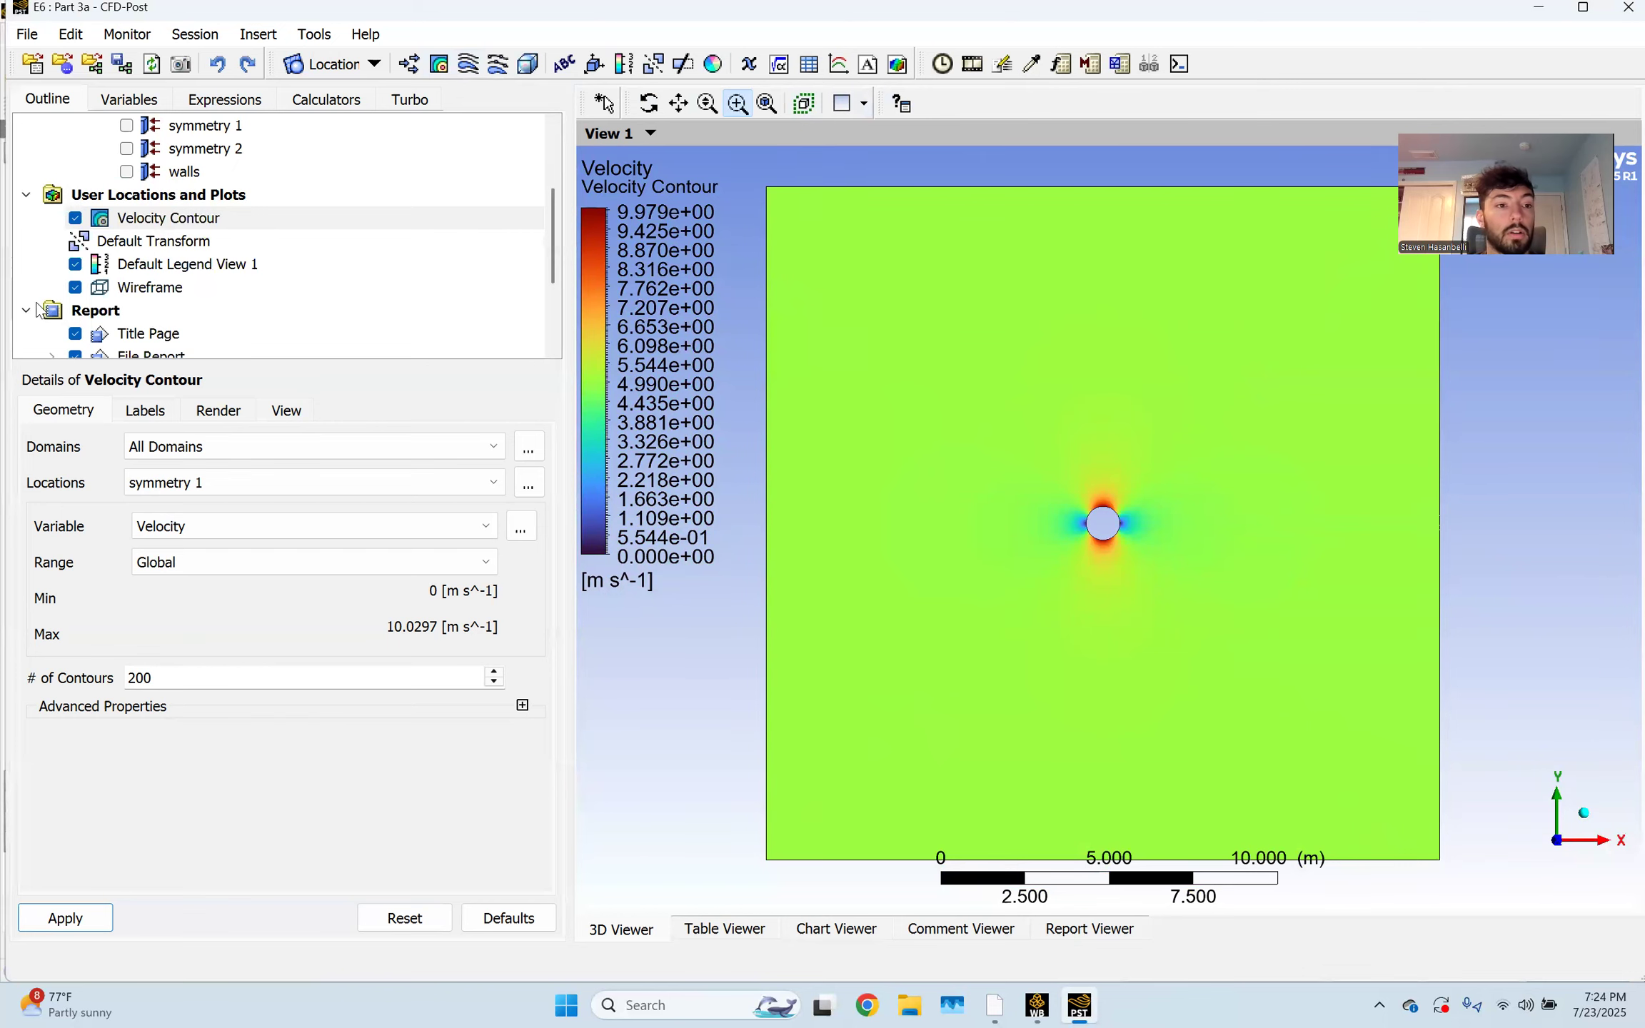
click(75, 218)
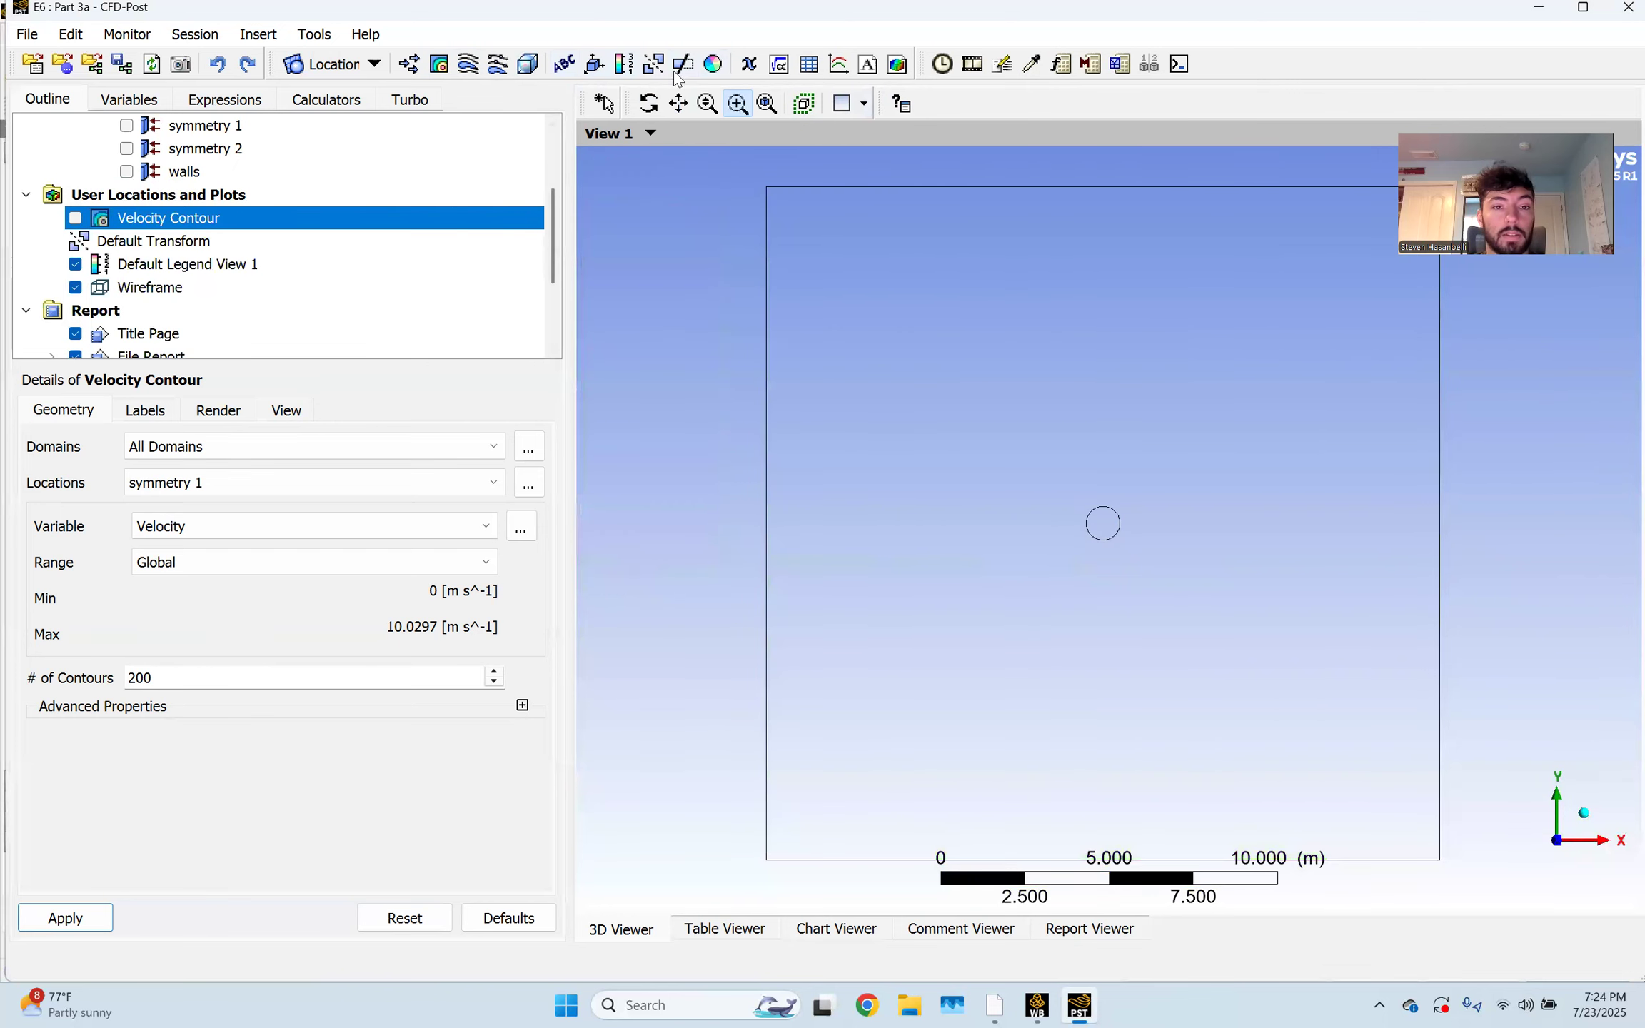
click(436, 67)
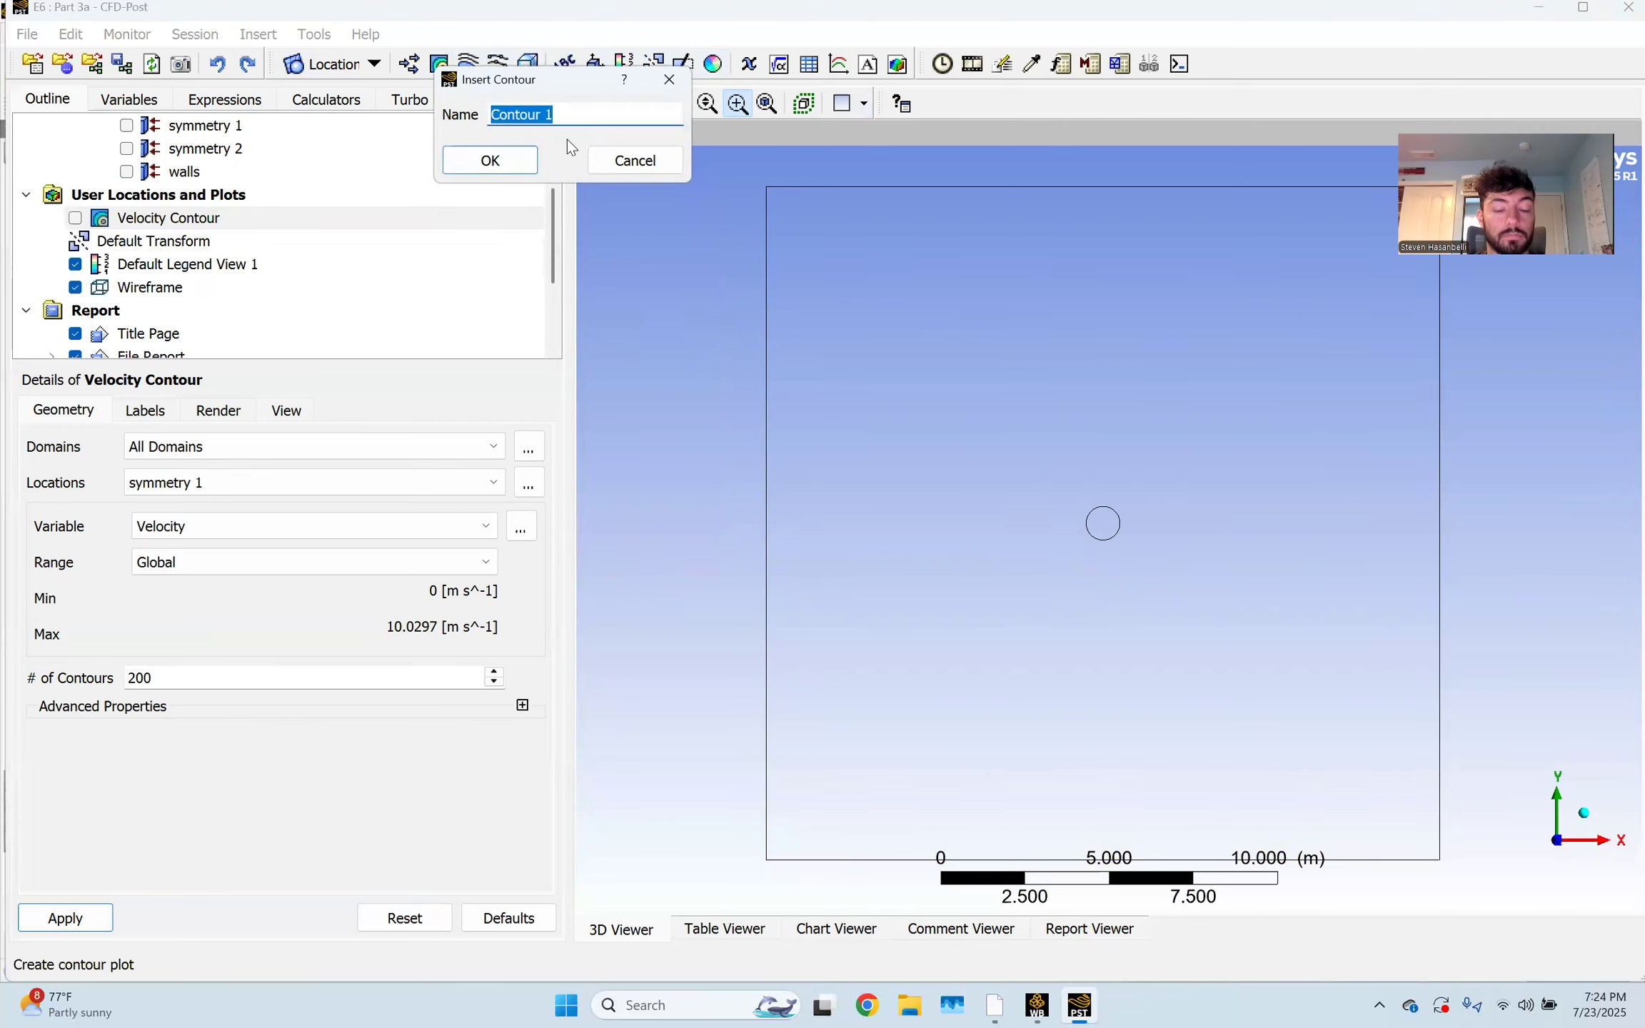
text(Pressure)
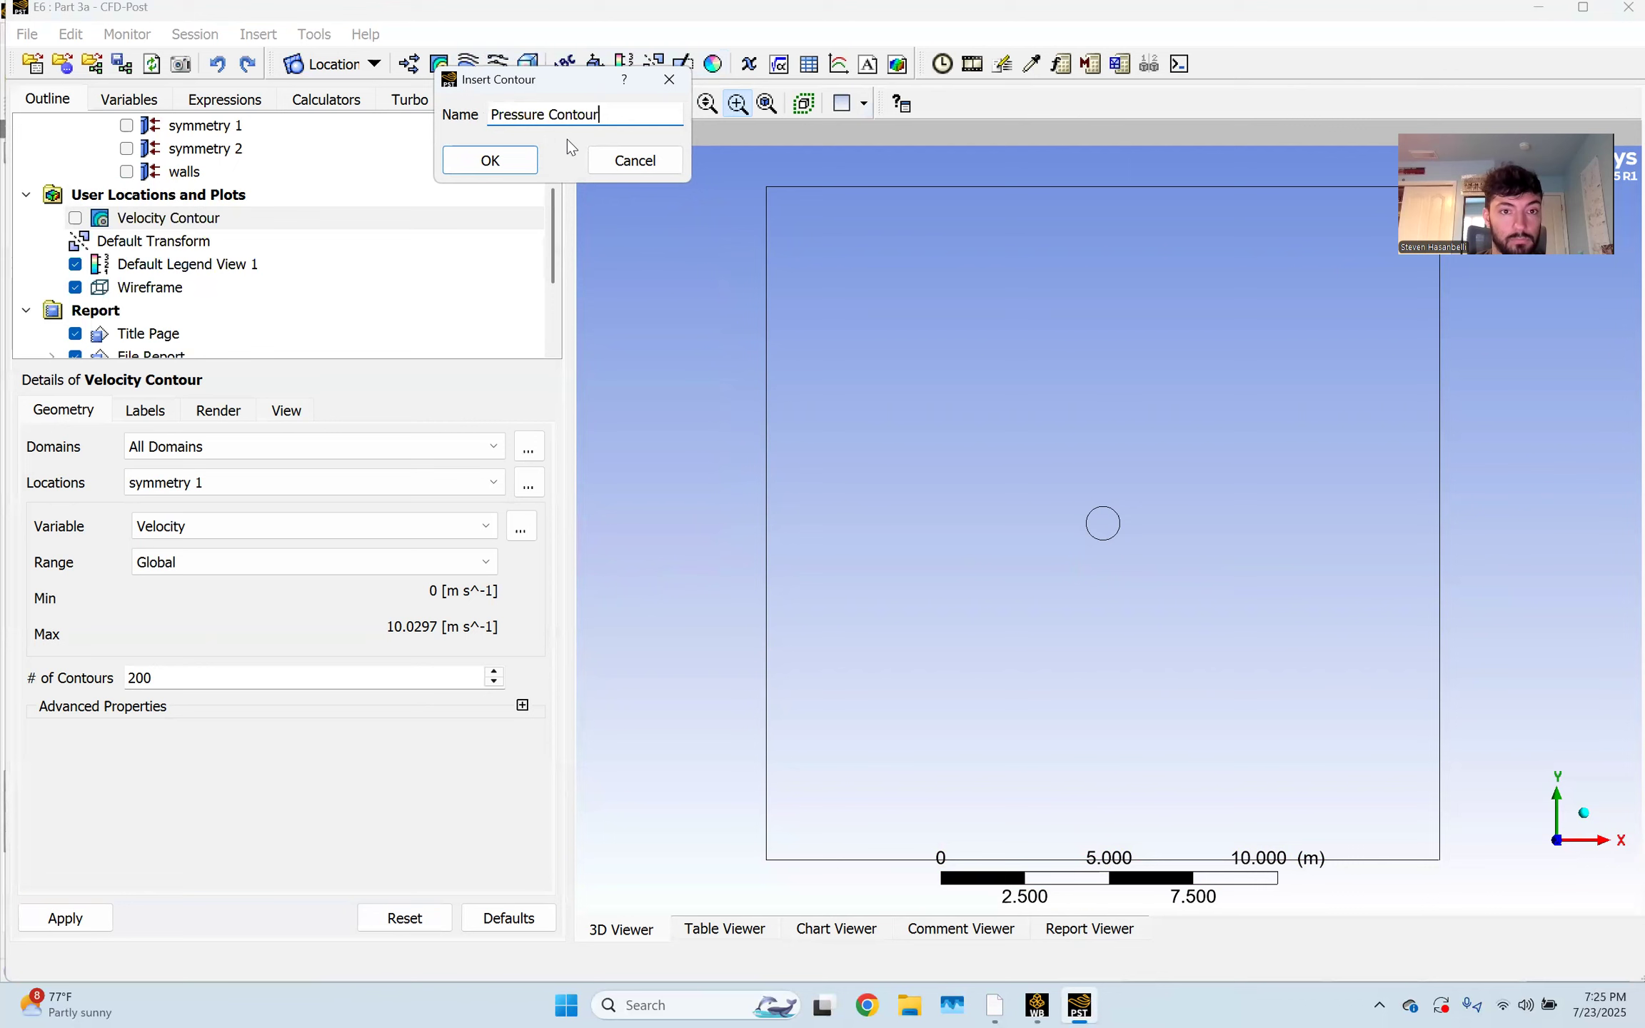
key(Return)
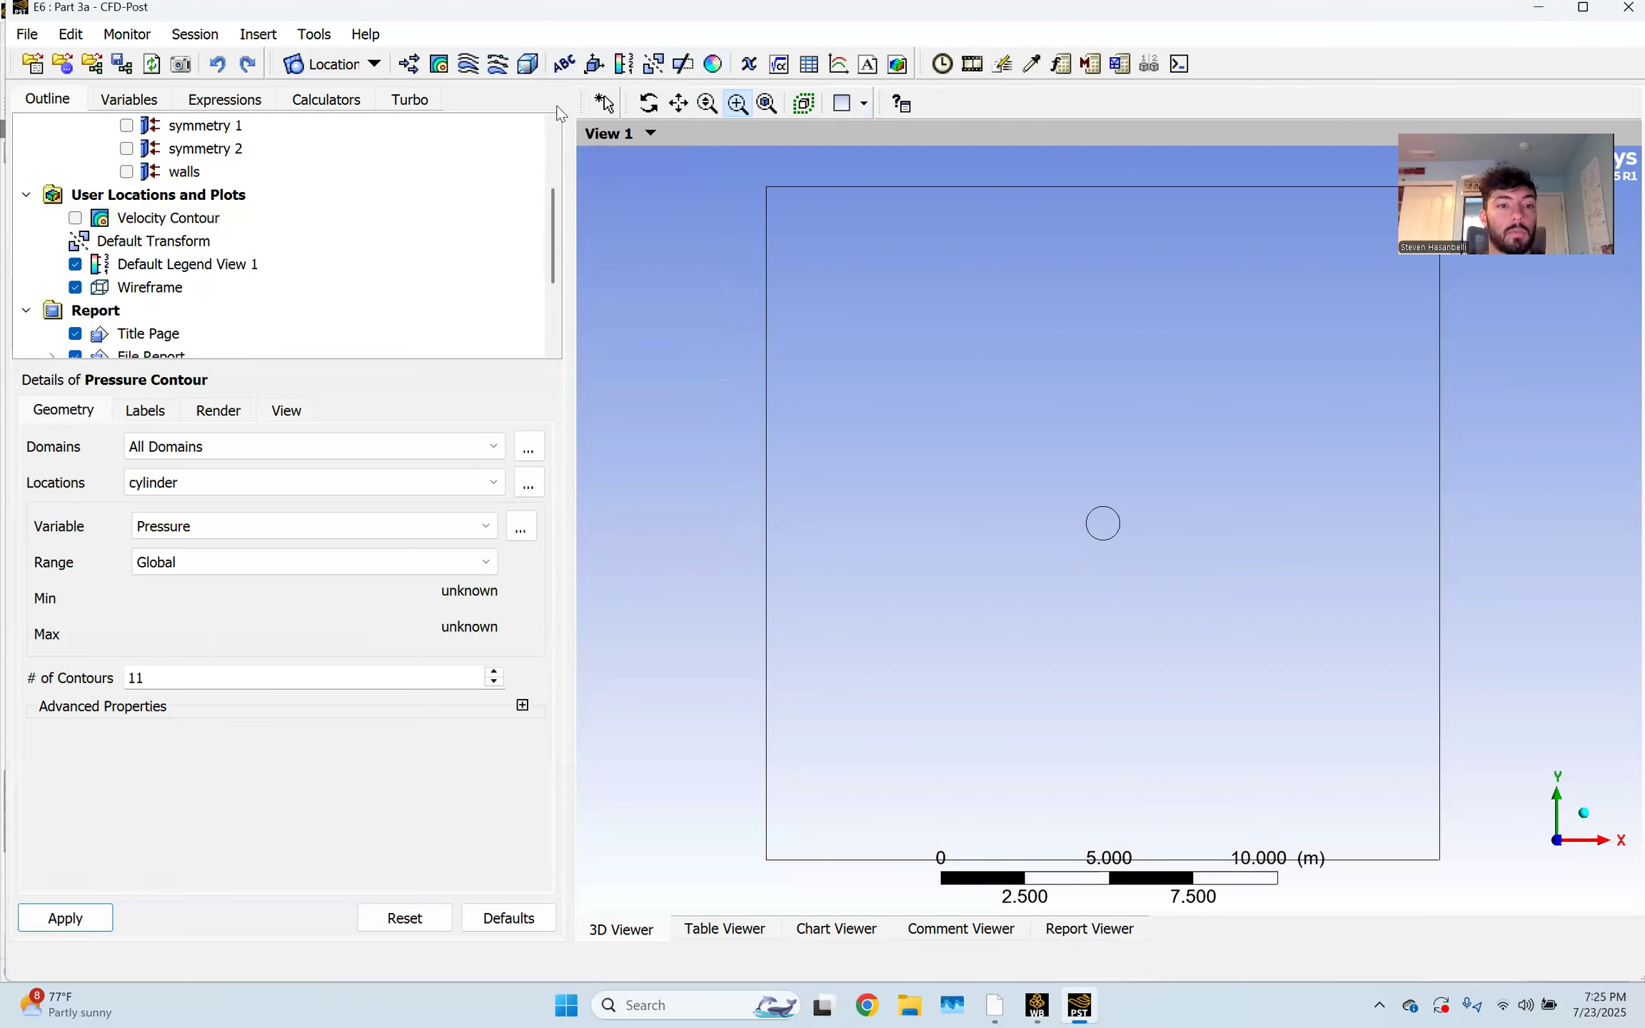
Plot the Pressure Contour on symmetry 1 with 200 contours
click(208, 481)
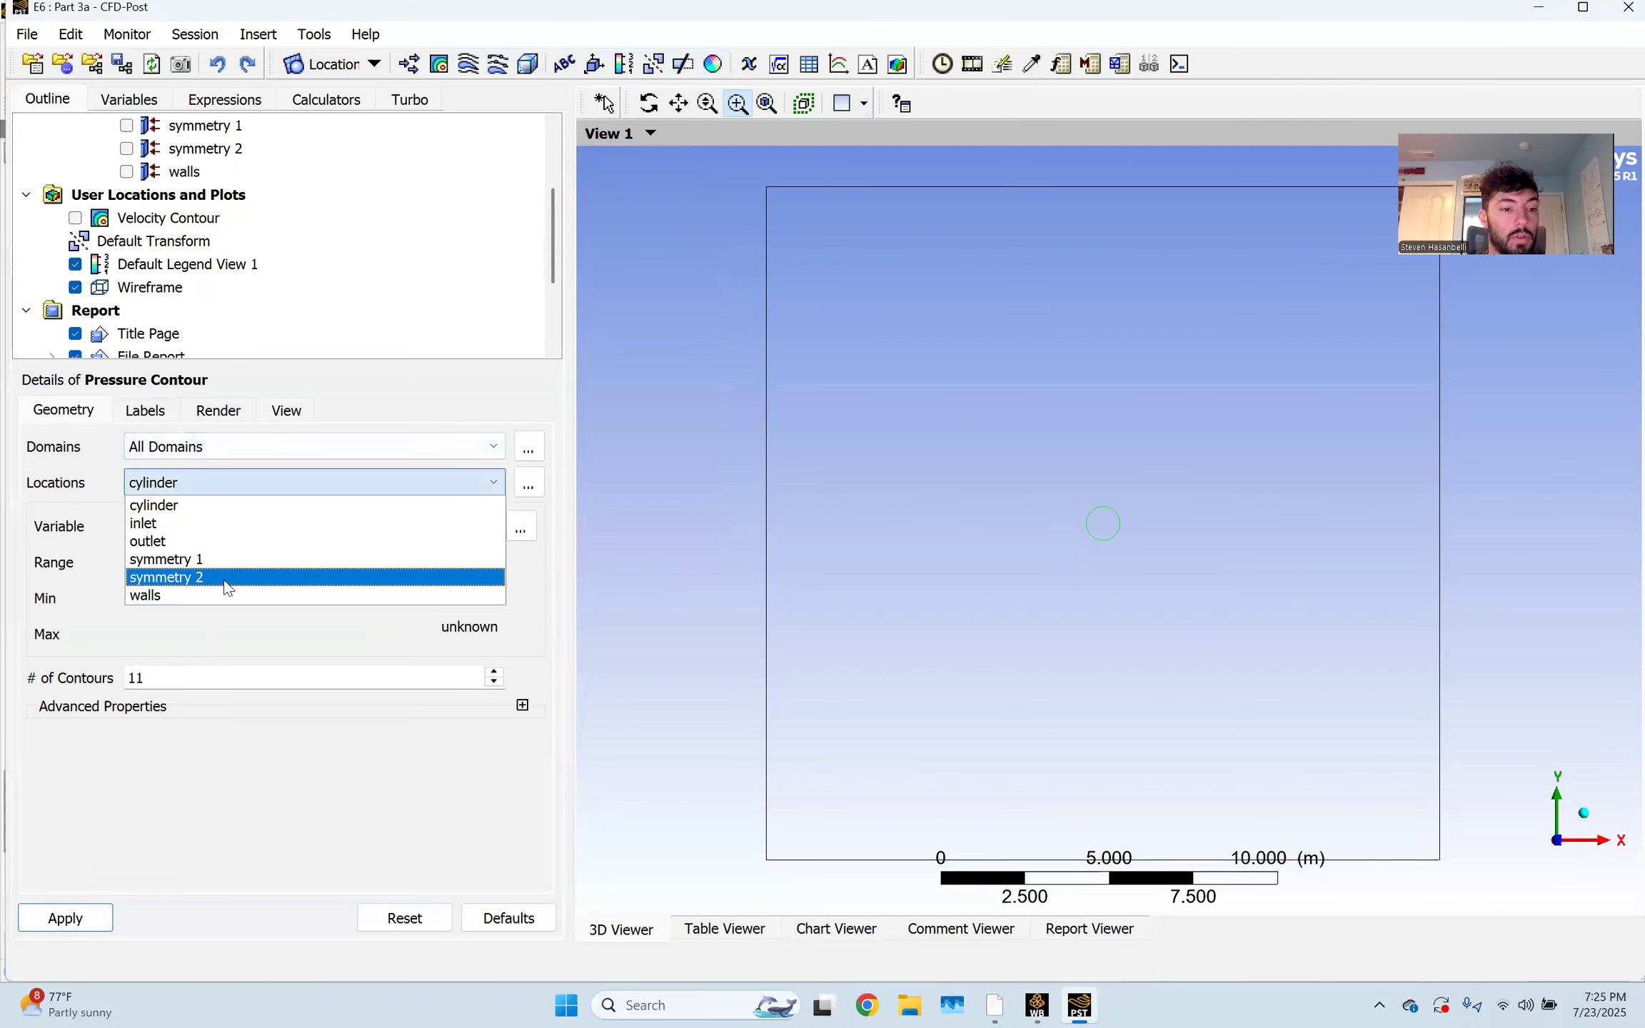
click(229, 559)
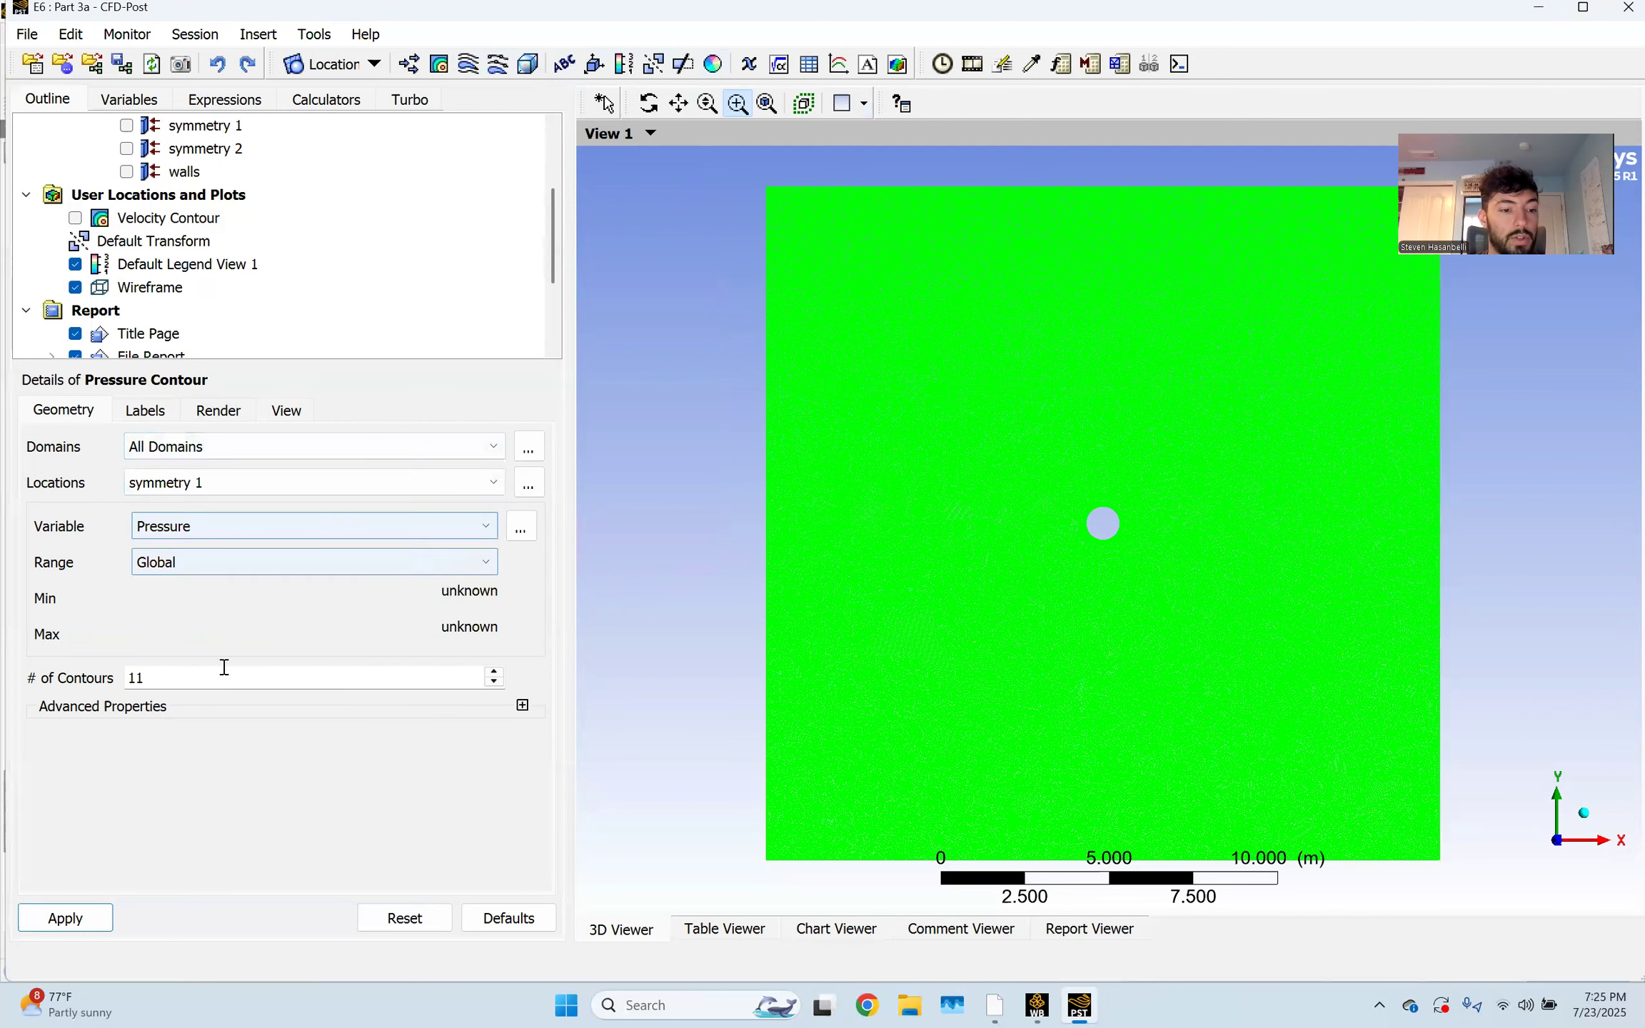
double_click(220, 679)
text(200)
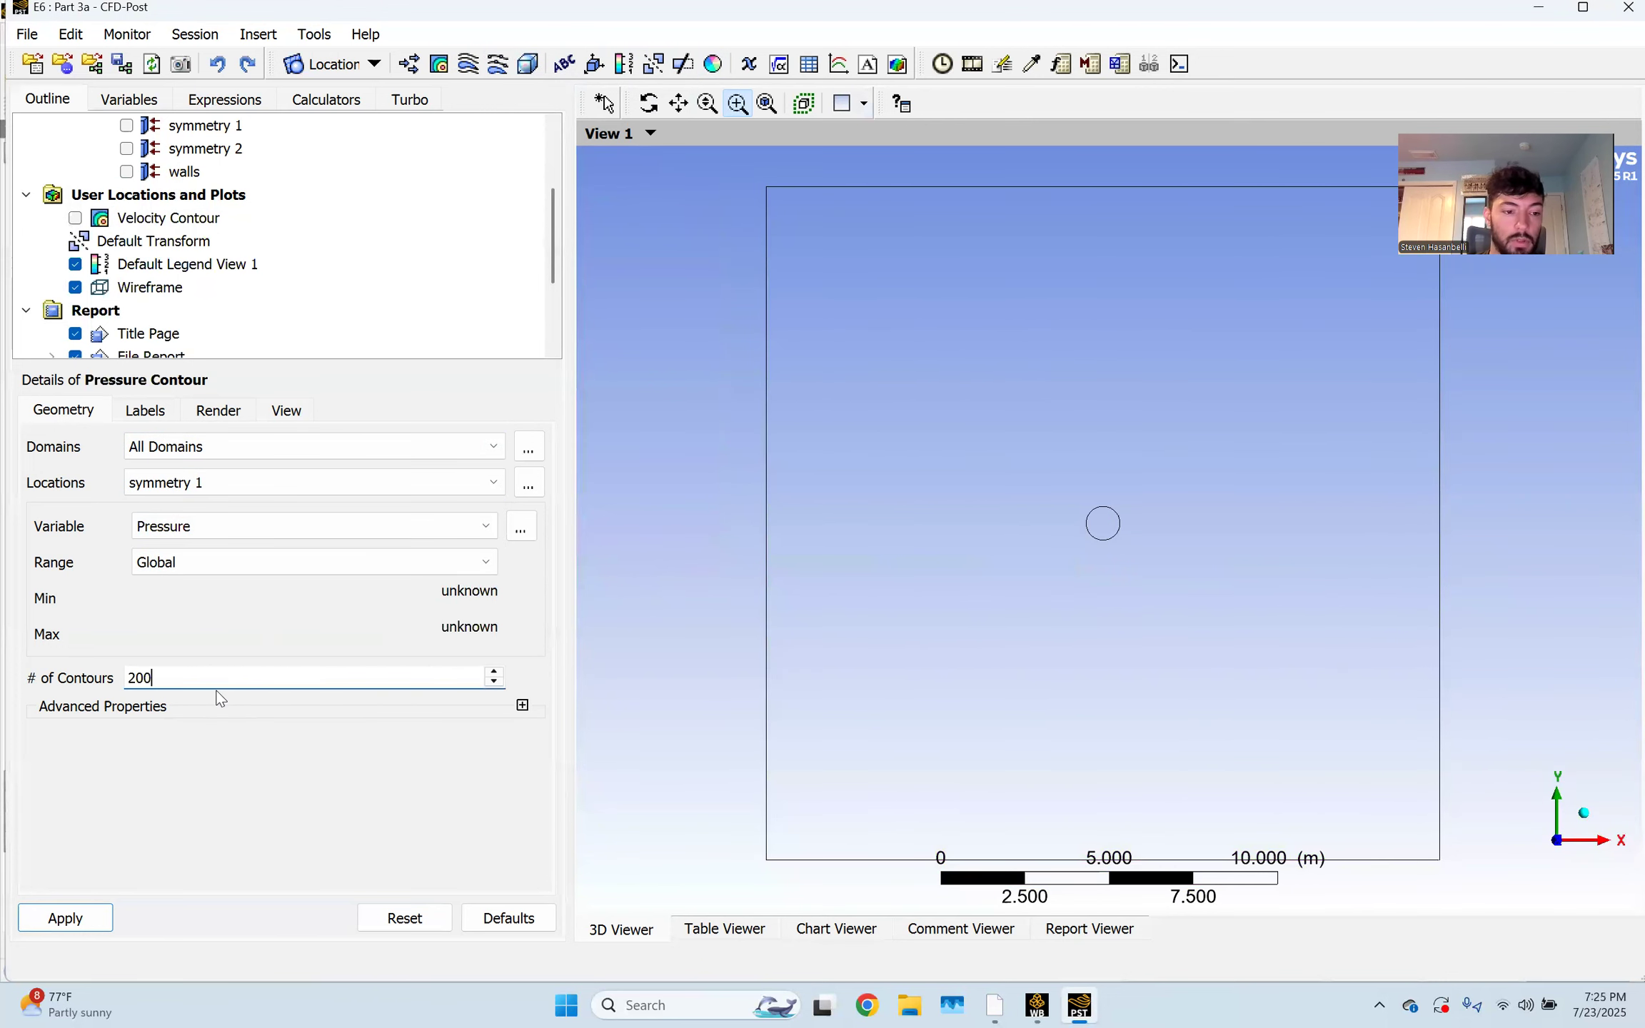
click(42, 915)
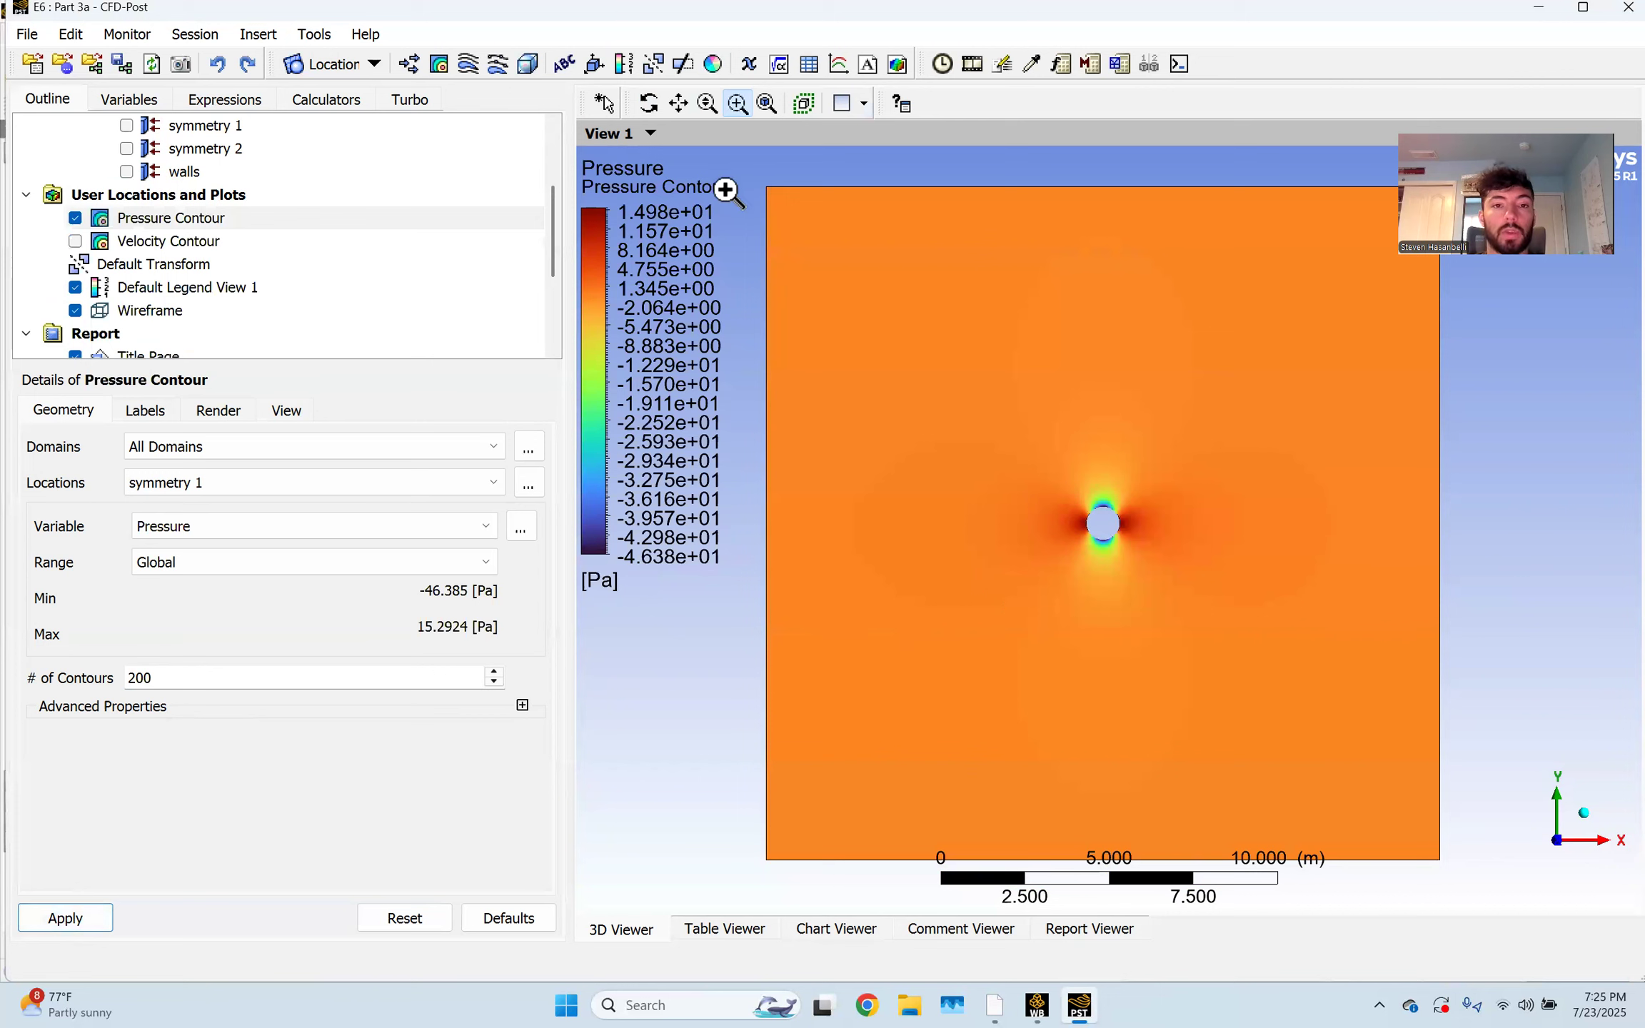
Examine the pressure distribution around the cylinder up close and across the whole domain
click(680, 105)
scroll(1127, 529, up, 5)
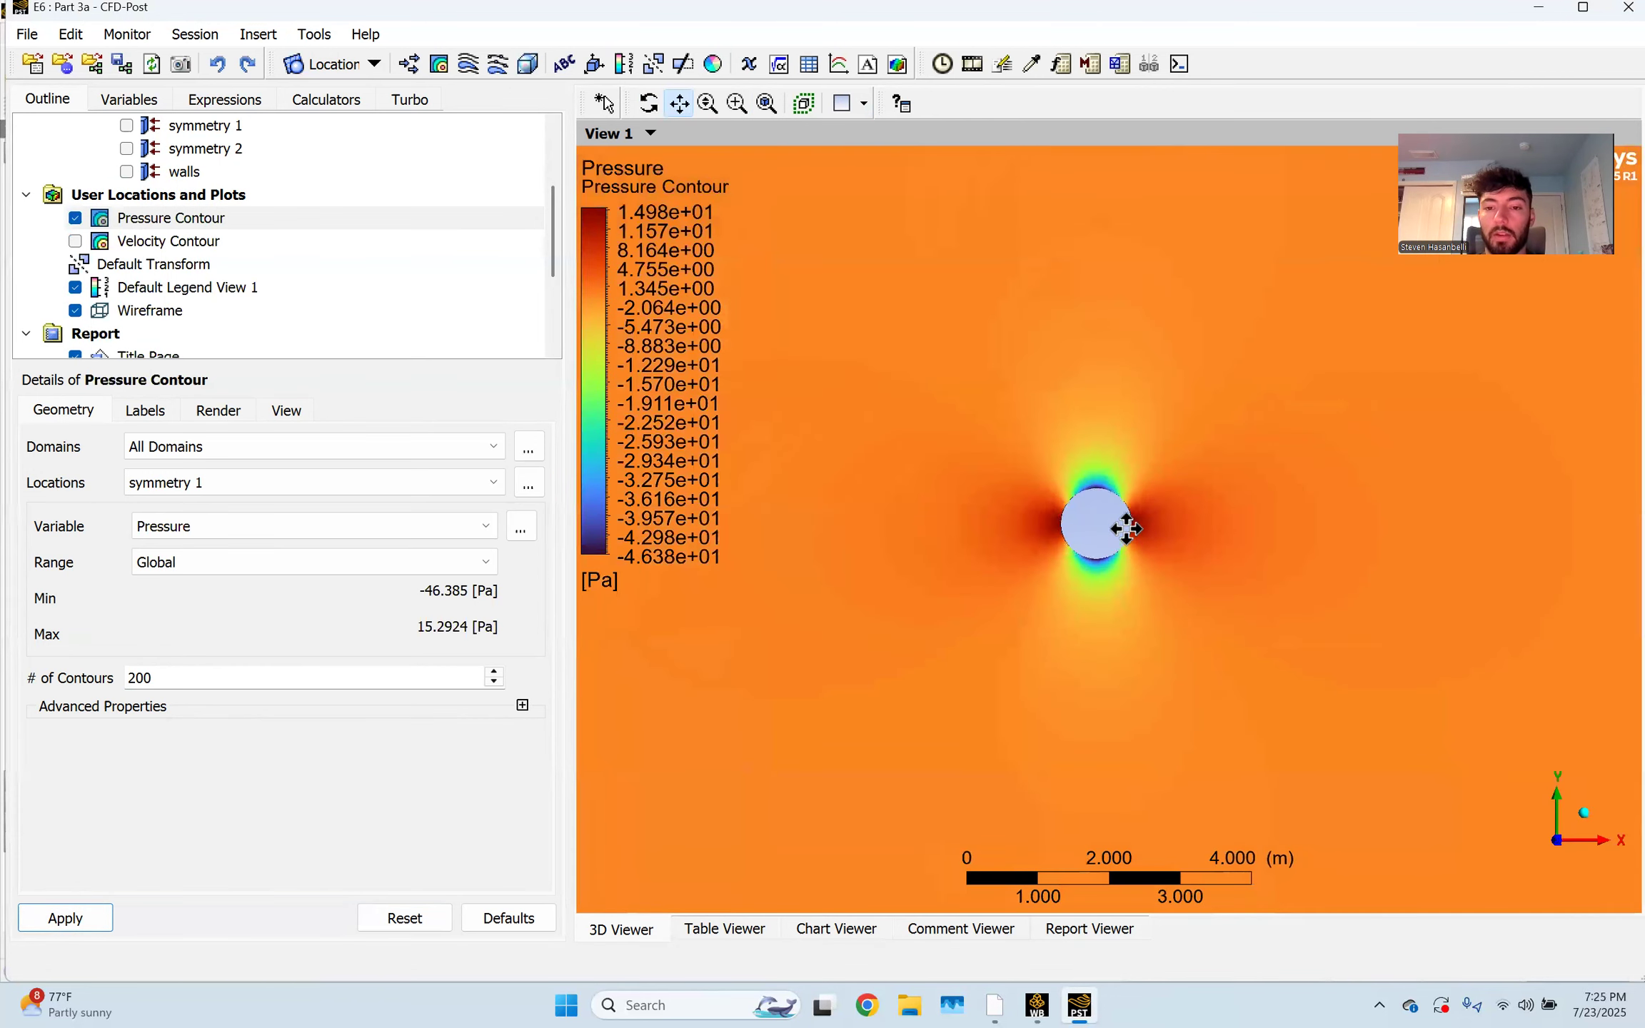
scroll(1127, 528, up, 3)
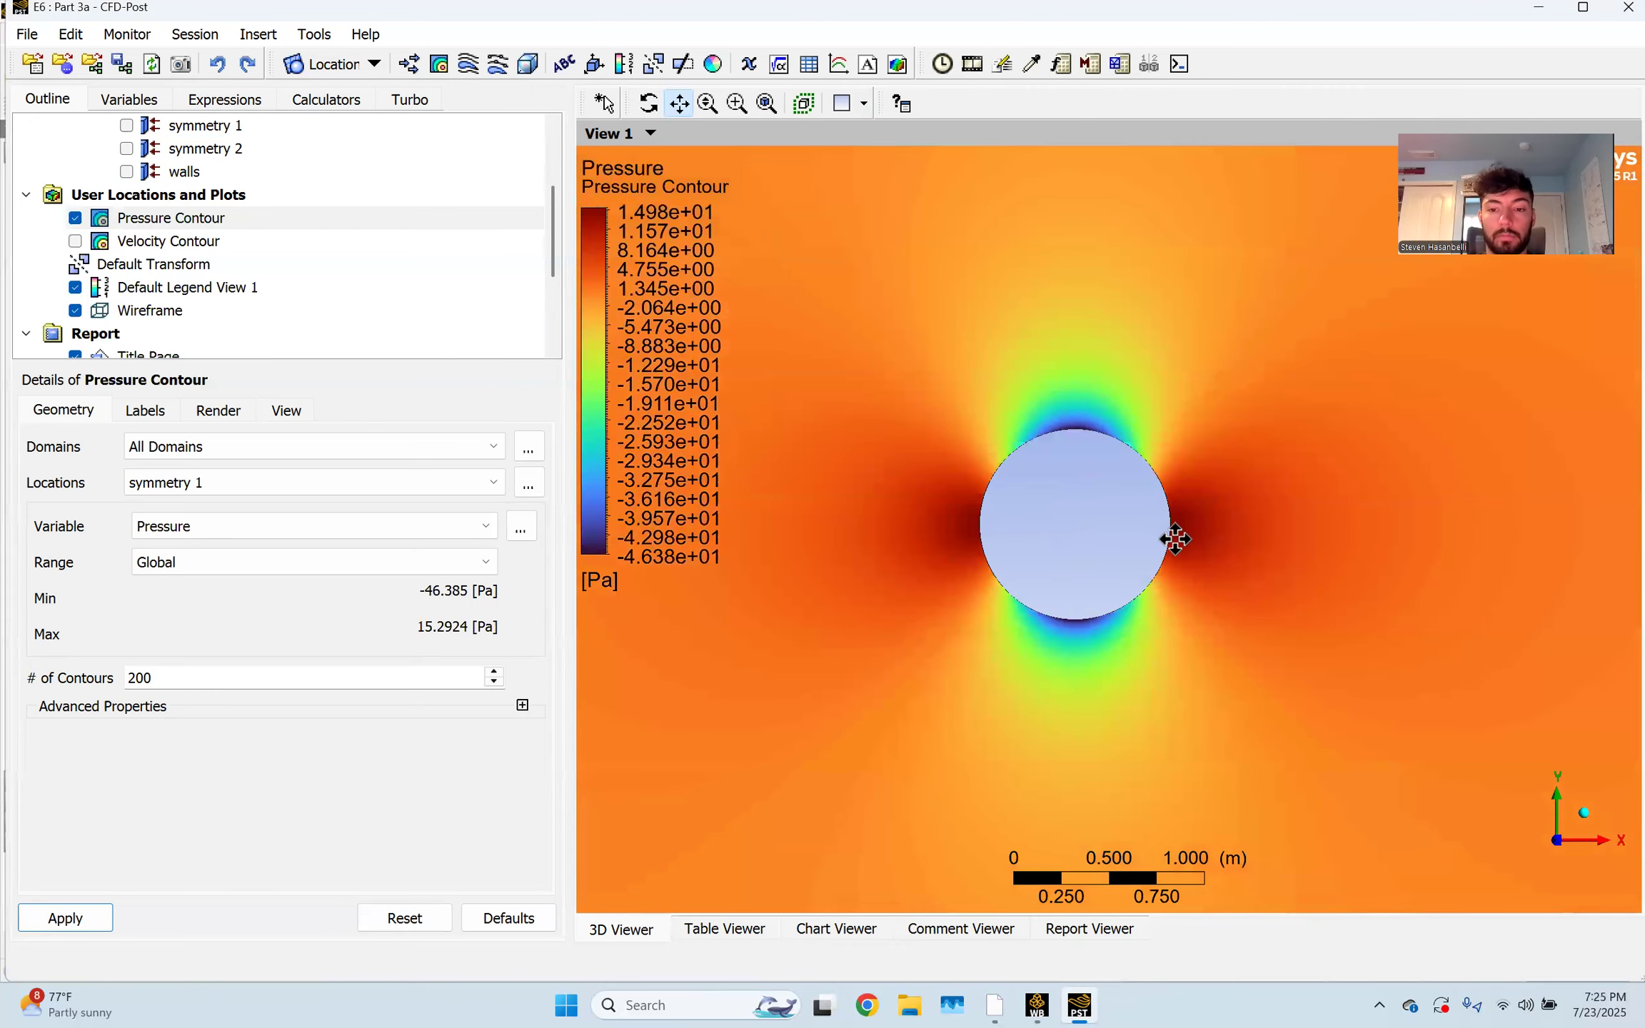
drag(1175, 539, 1123, 532)
scroll(1009, 518, up, 2)
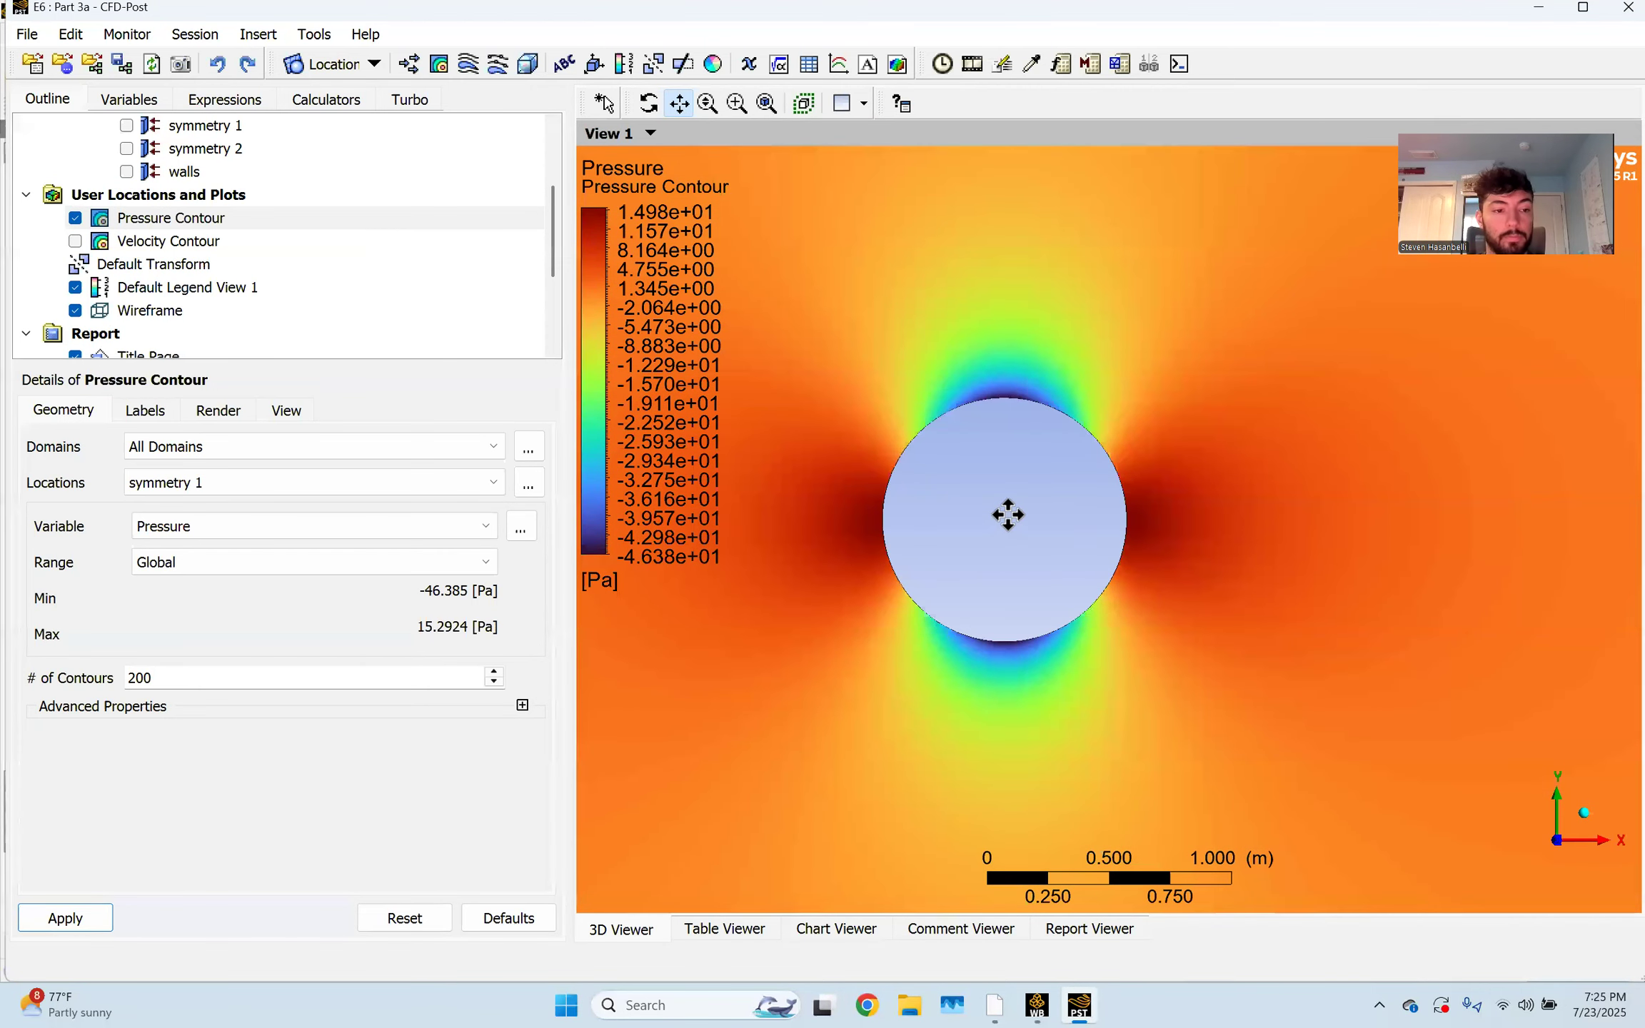
scroll(1007, 514, down, 4)
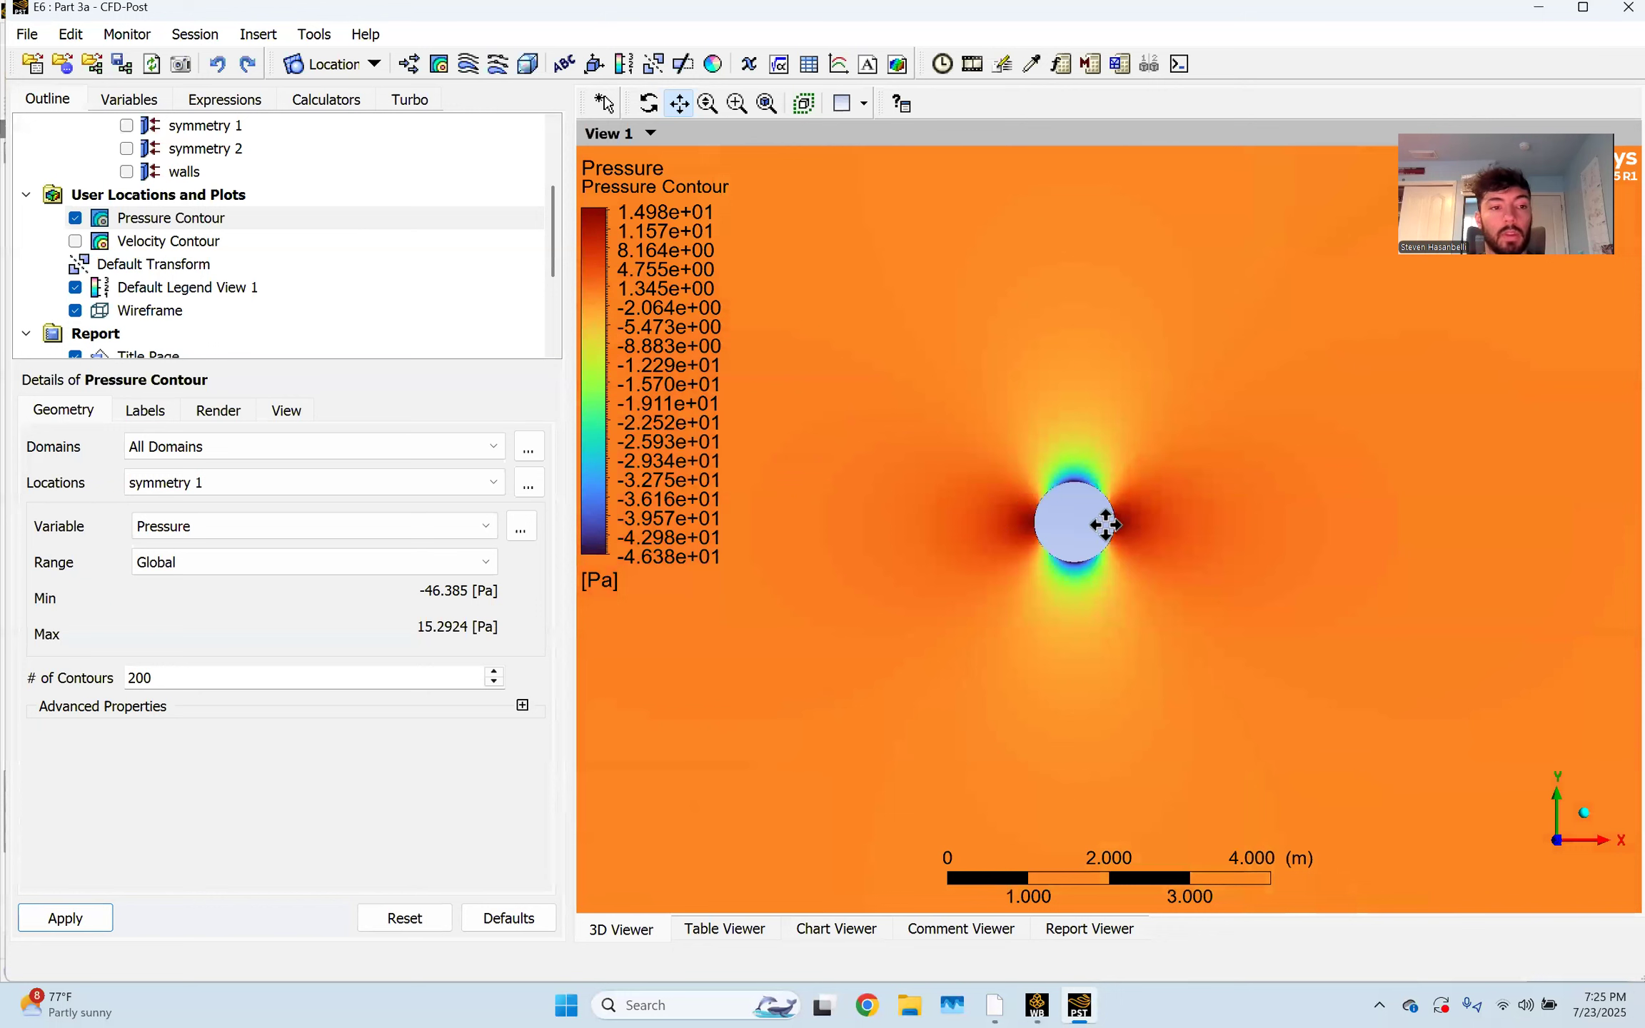
scroll(1107, 519, down, 1)
scroll(1107, 520, down, 4)
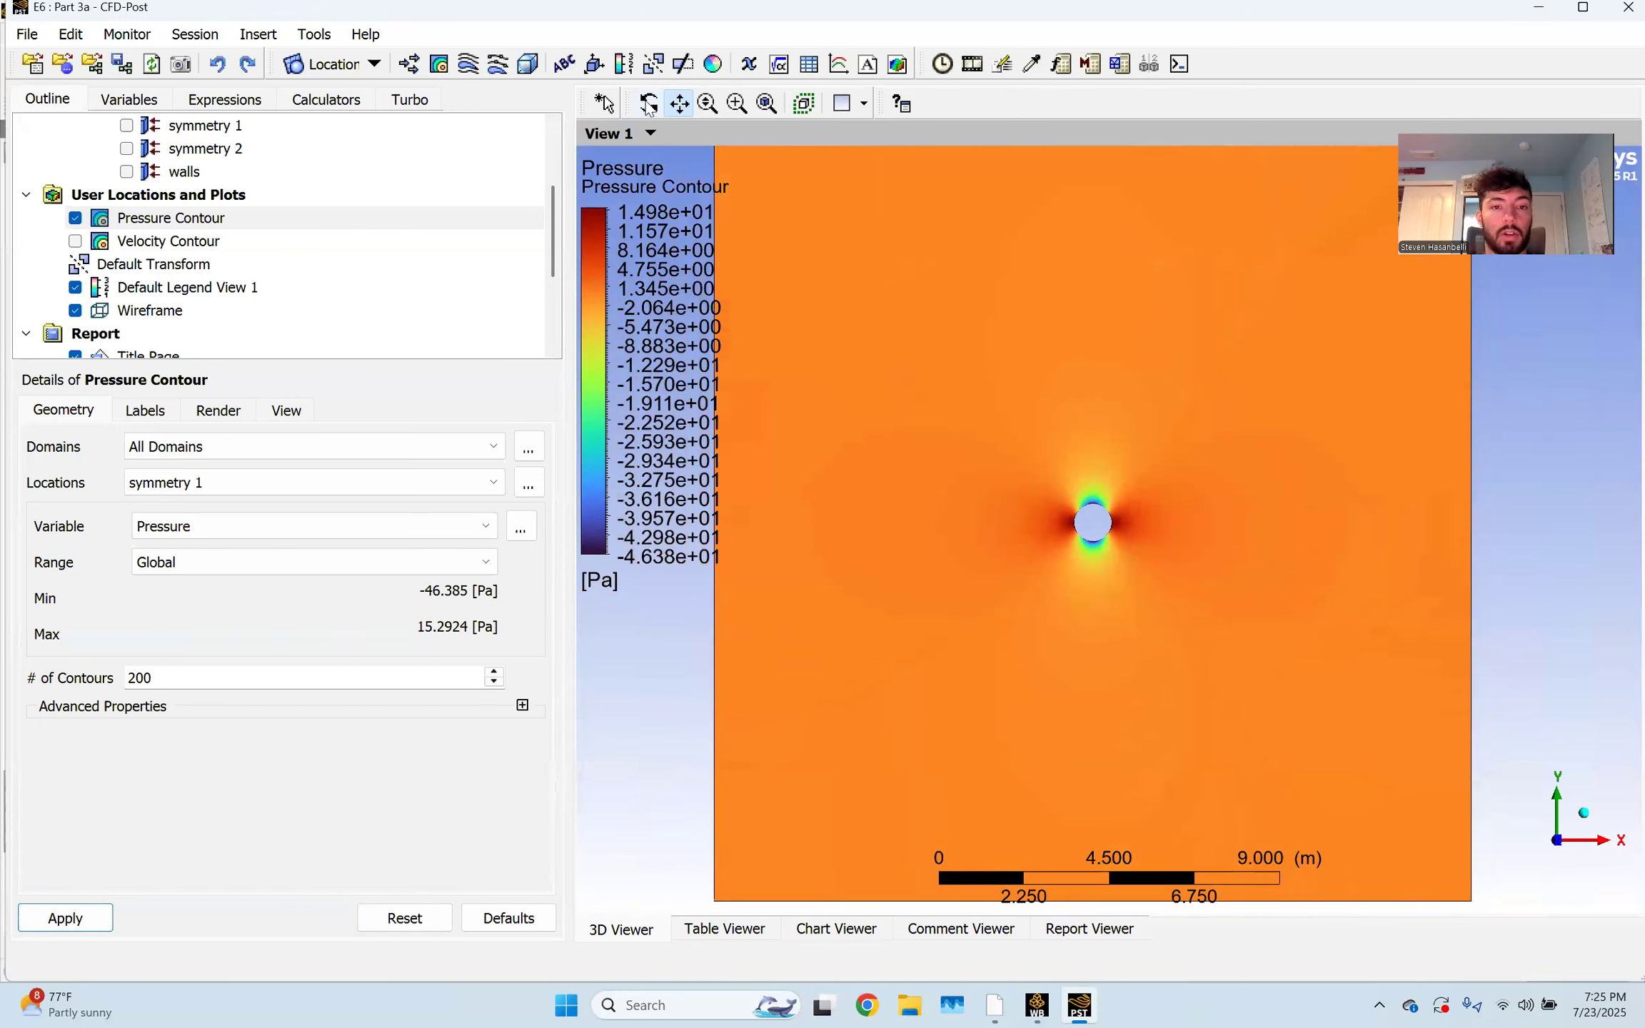
Hide the Pressure Contour and create a 3D streamline plot starting from the inlet, keeping the default name
click(76, 217)
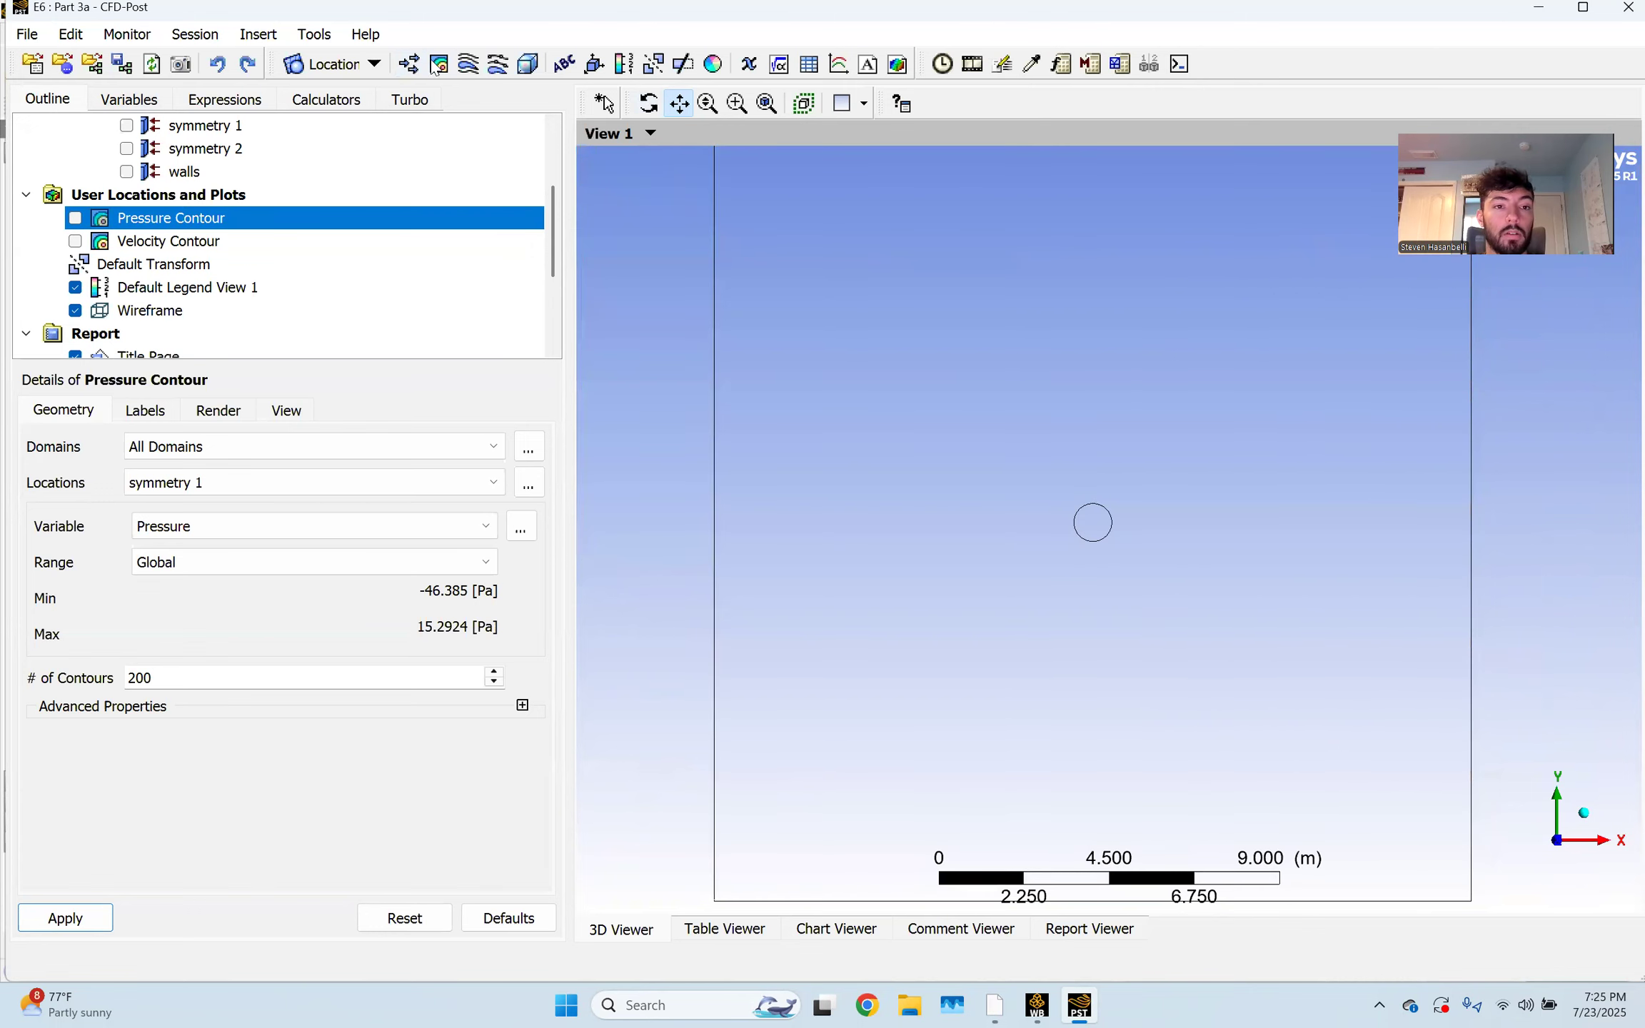
click(468, 65)
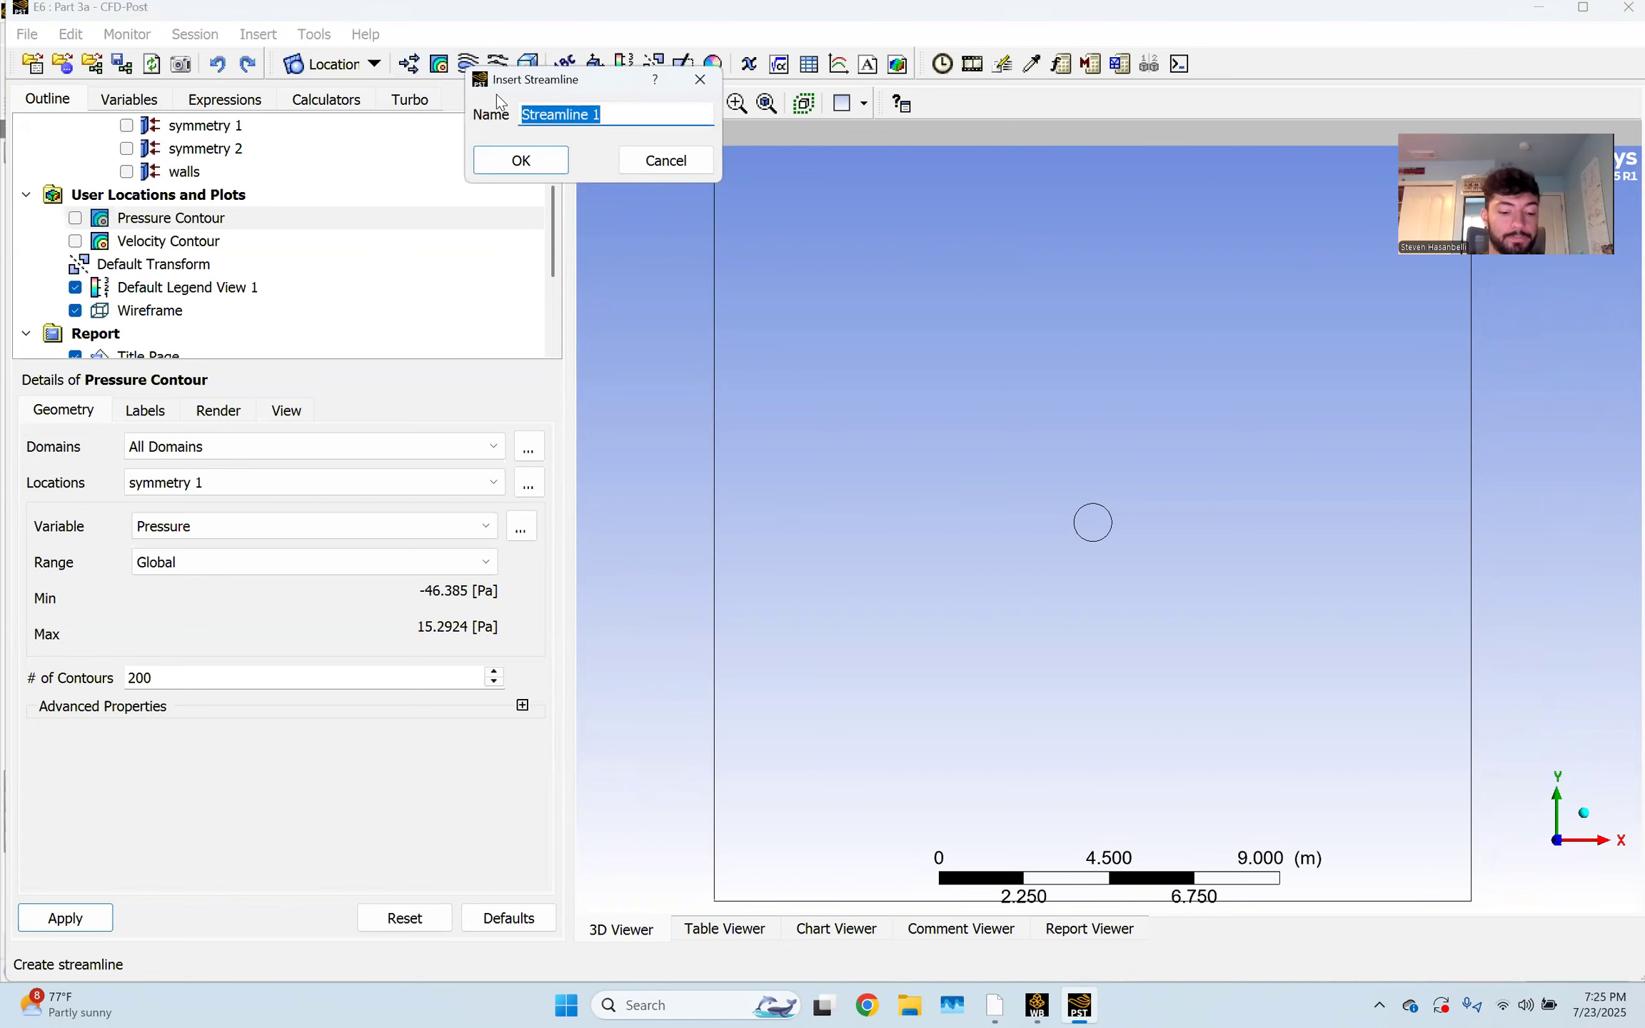
click(539, 163)
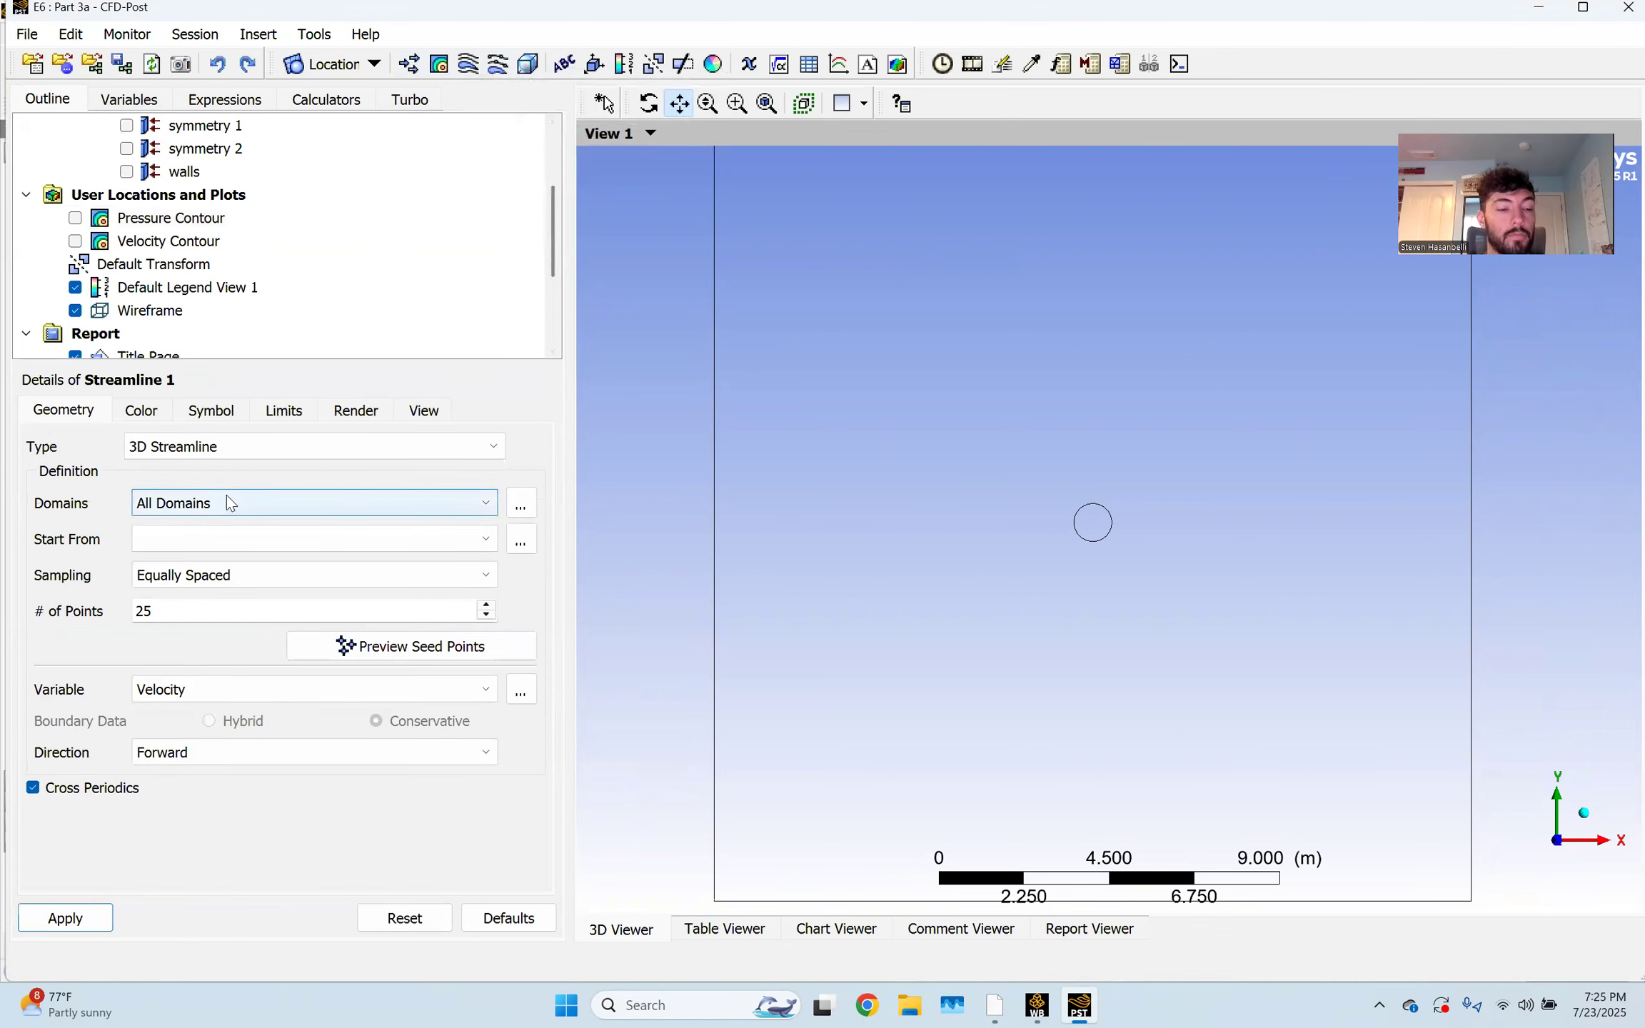
click(209, 540)
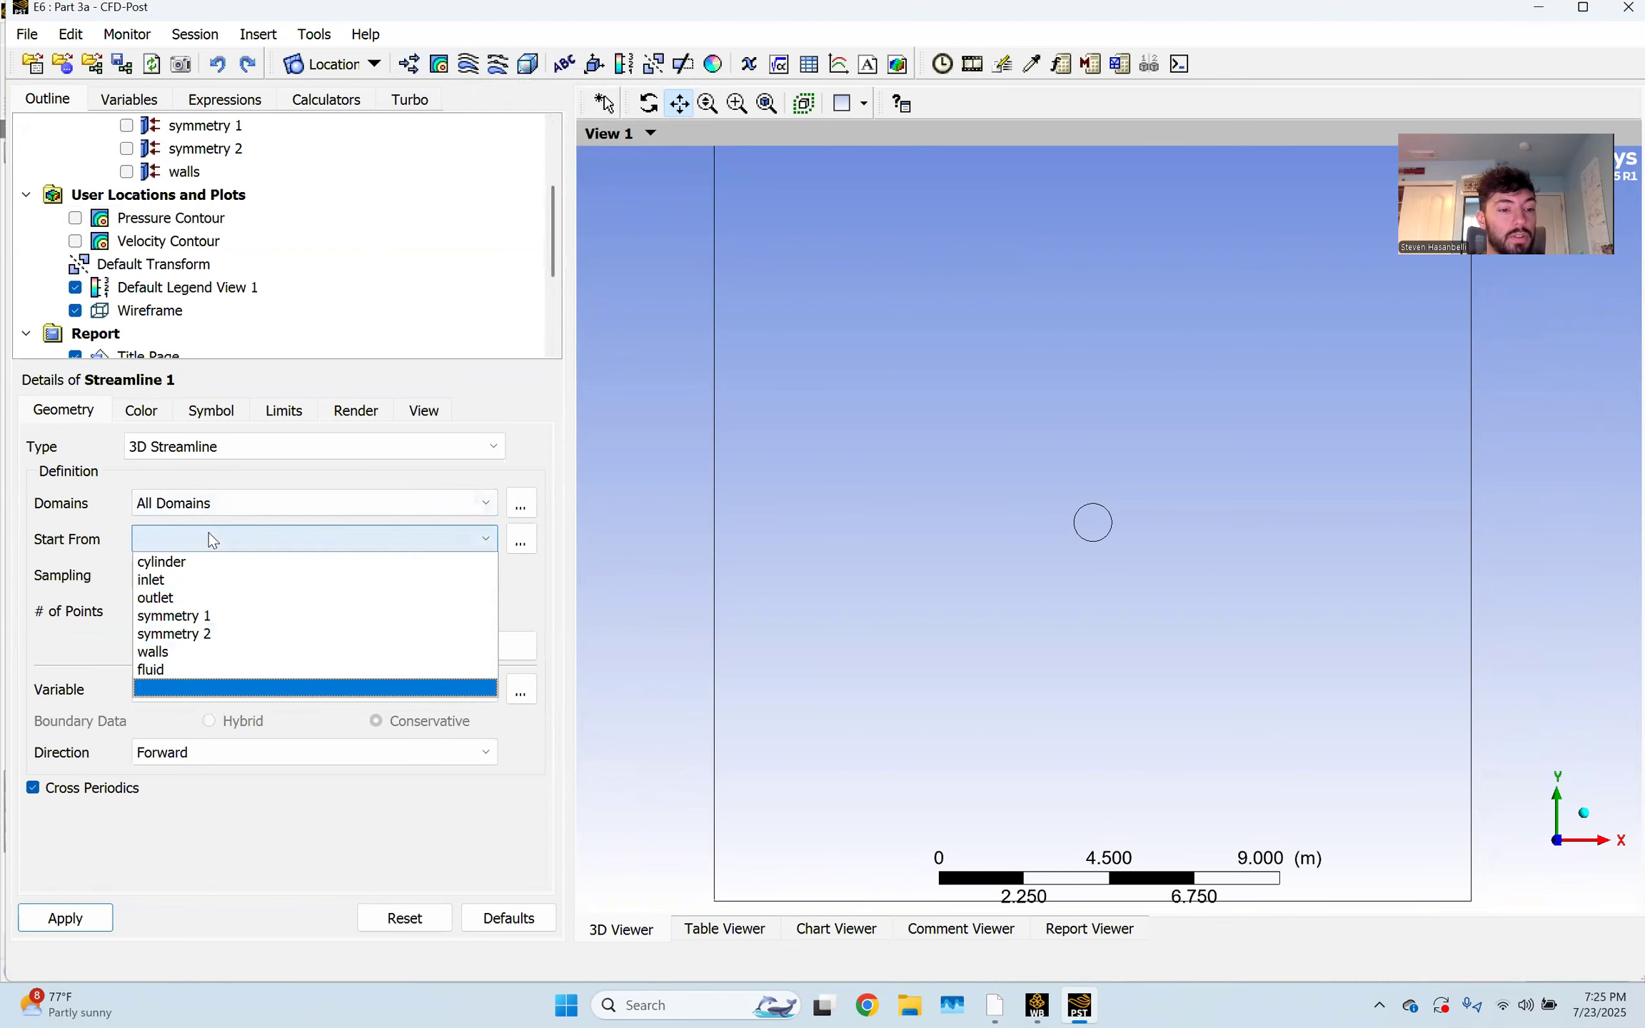
click(207, 582)
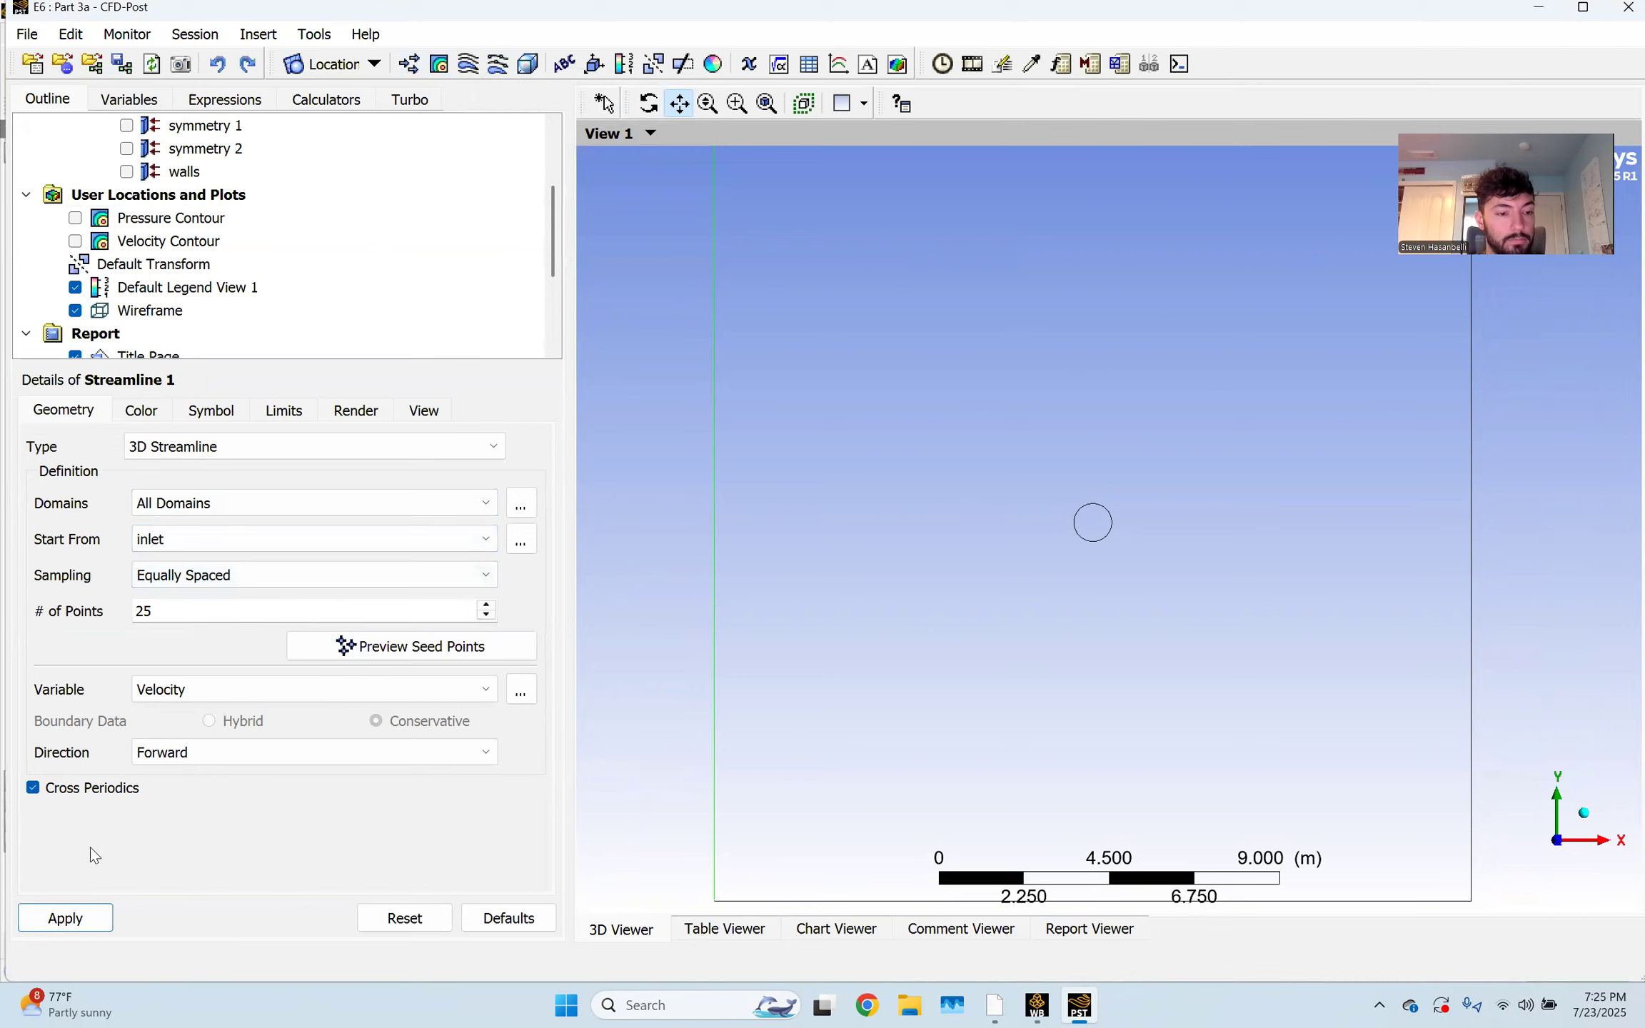
click(65, 919)
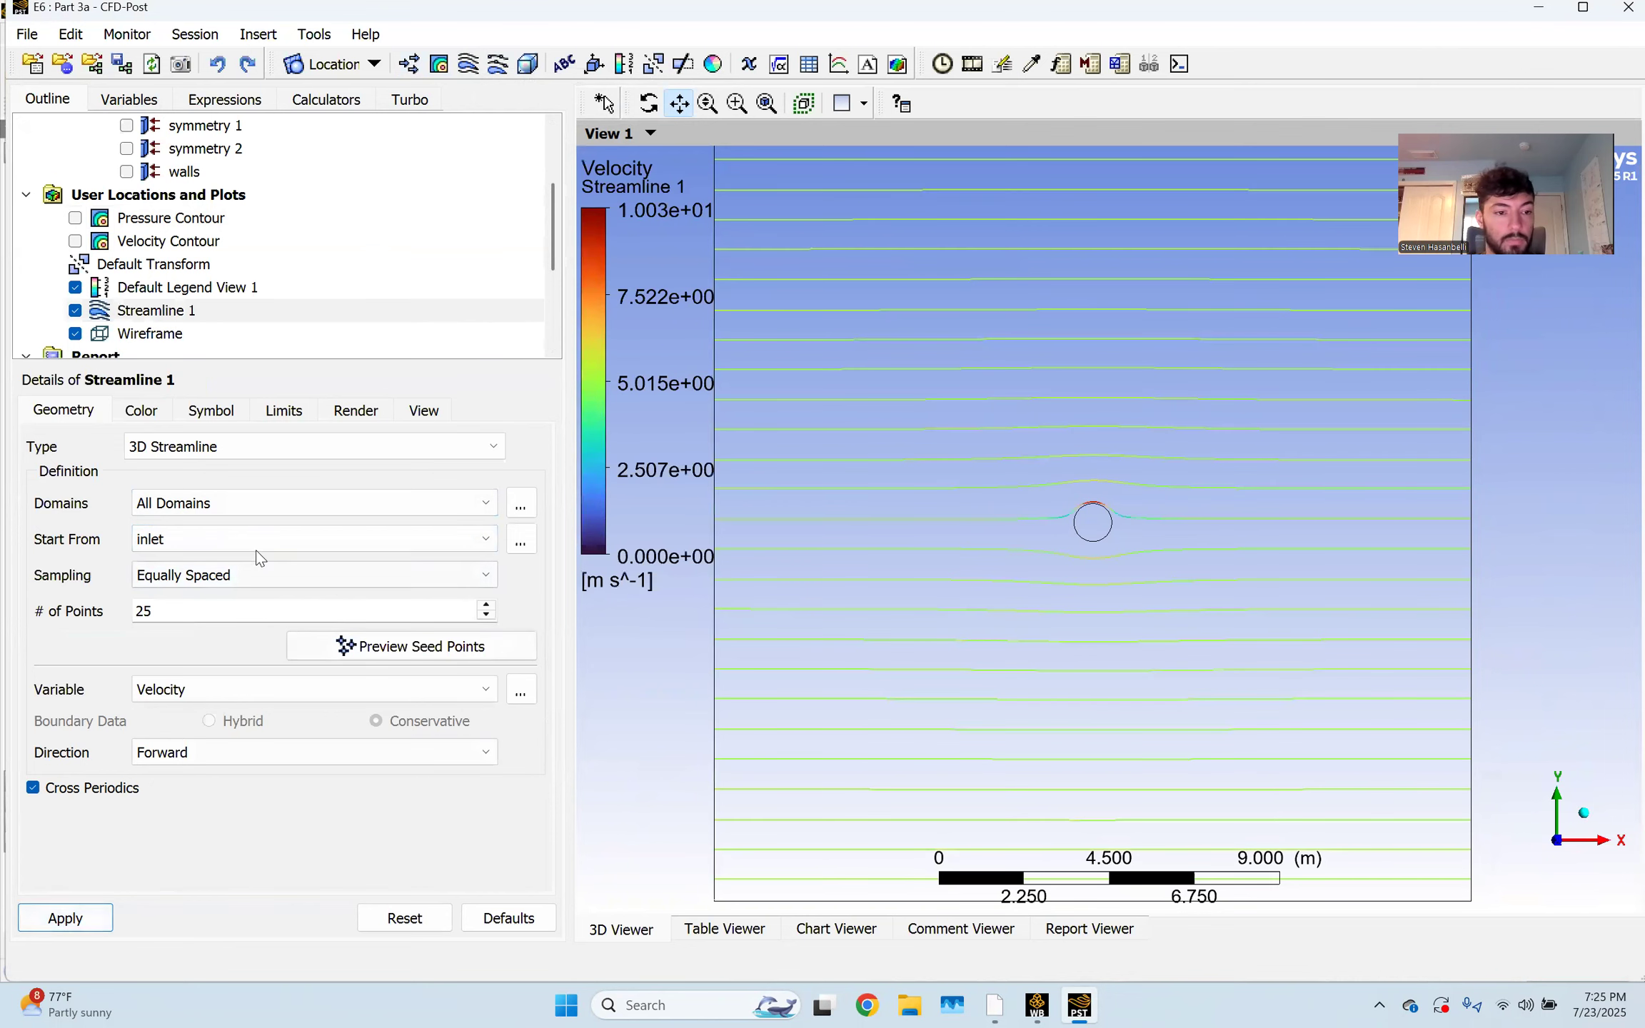
Set the streamline plot's number of points to 100 and inspect the flow lines around the cylinder
click(216, 613)
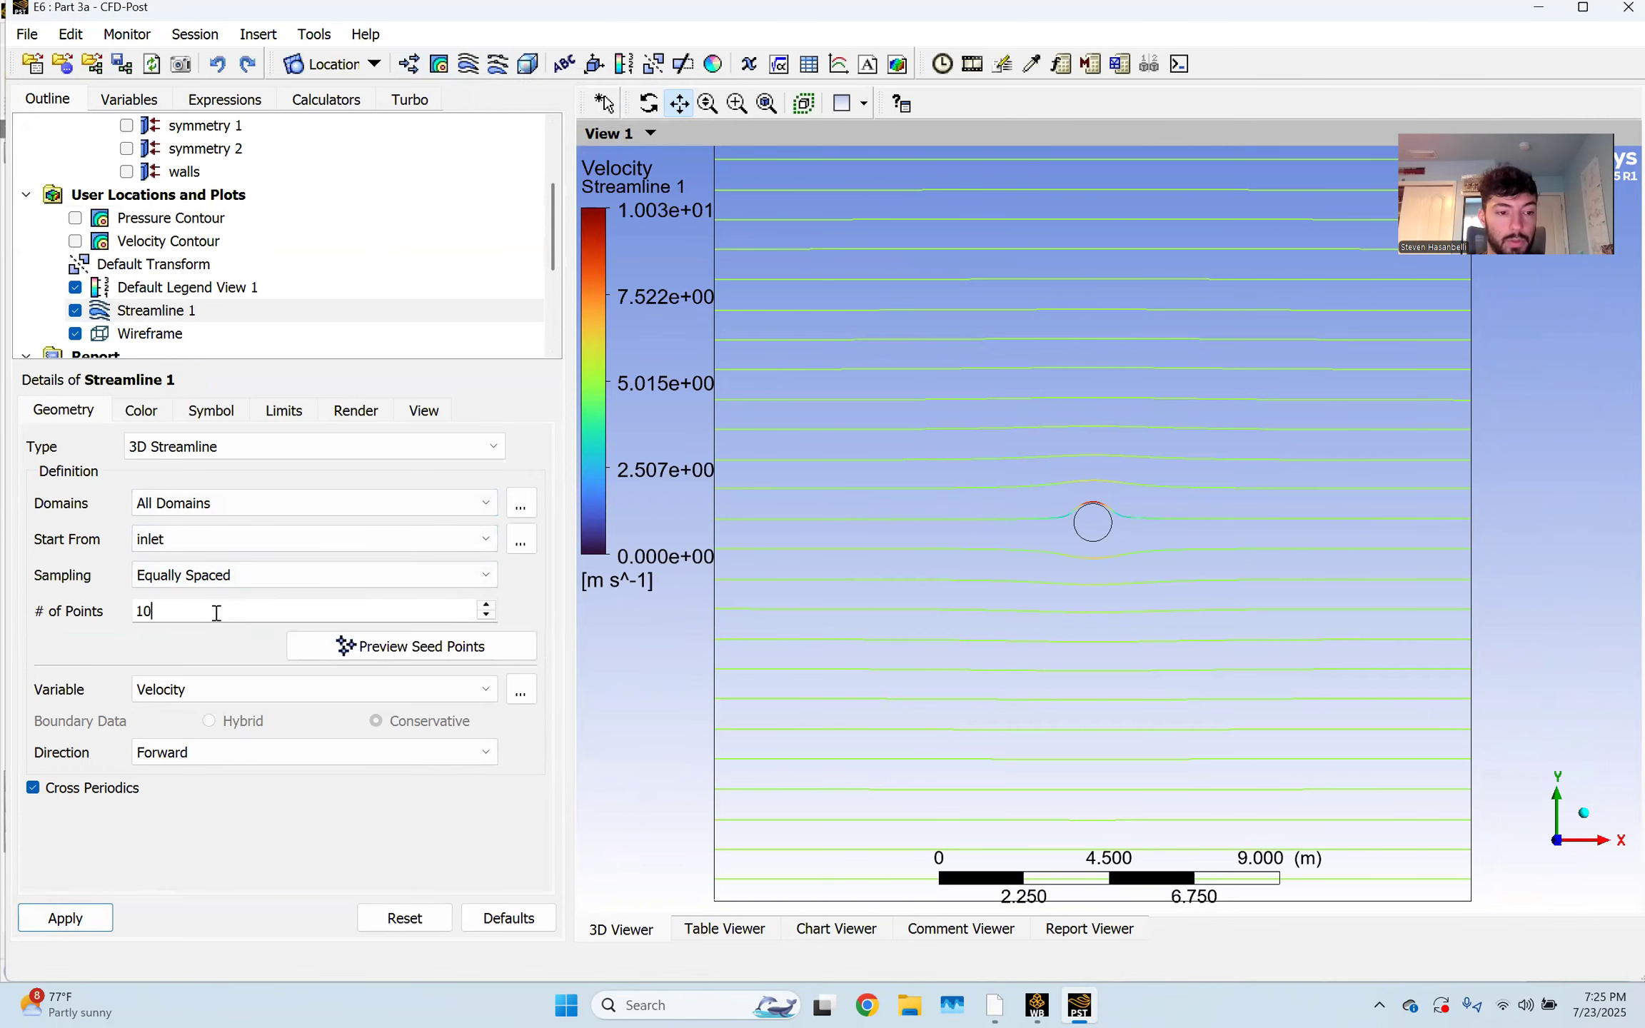
click(65, 918)
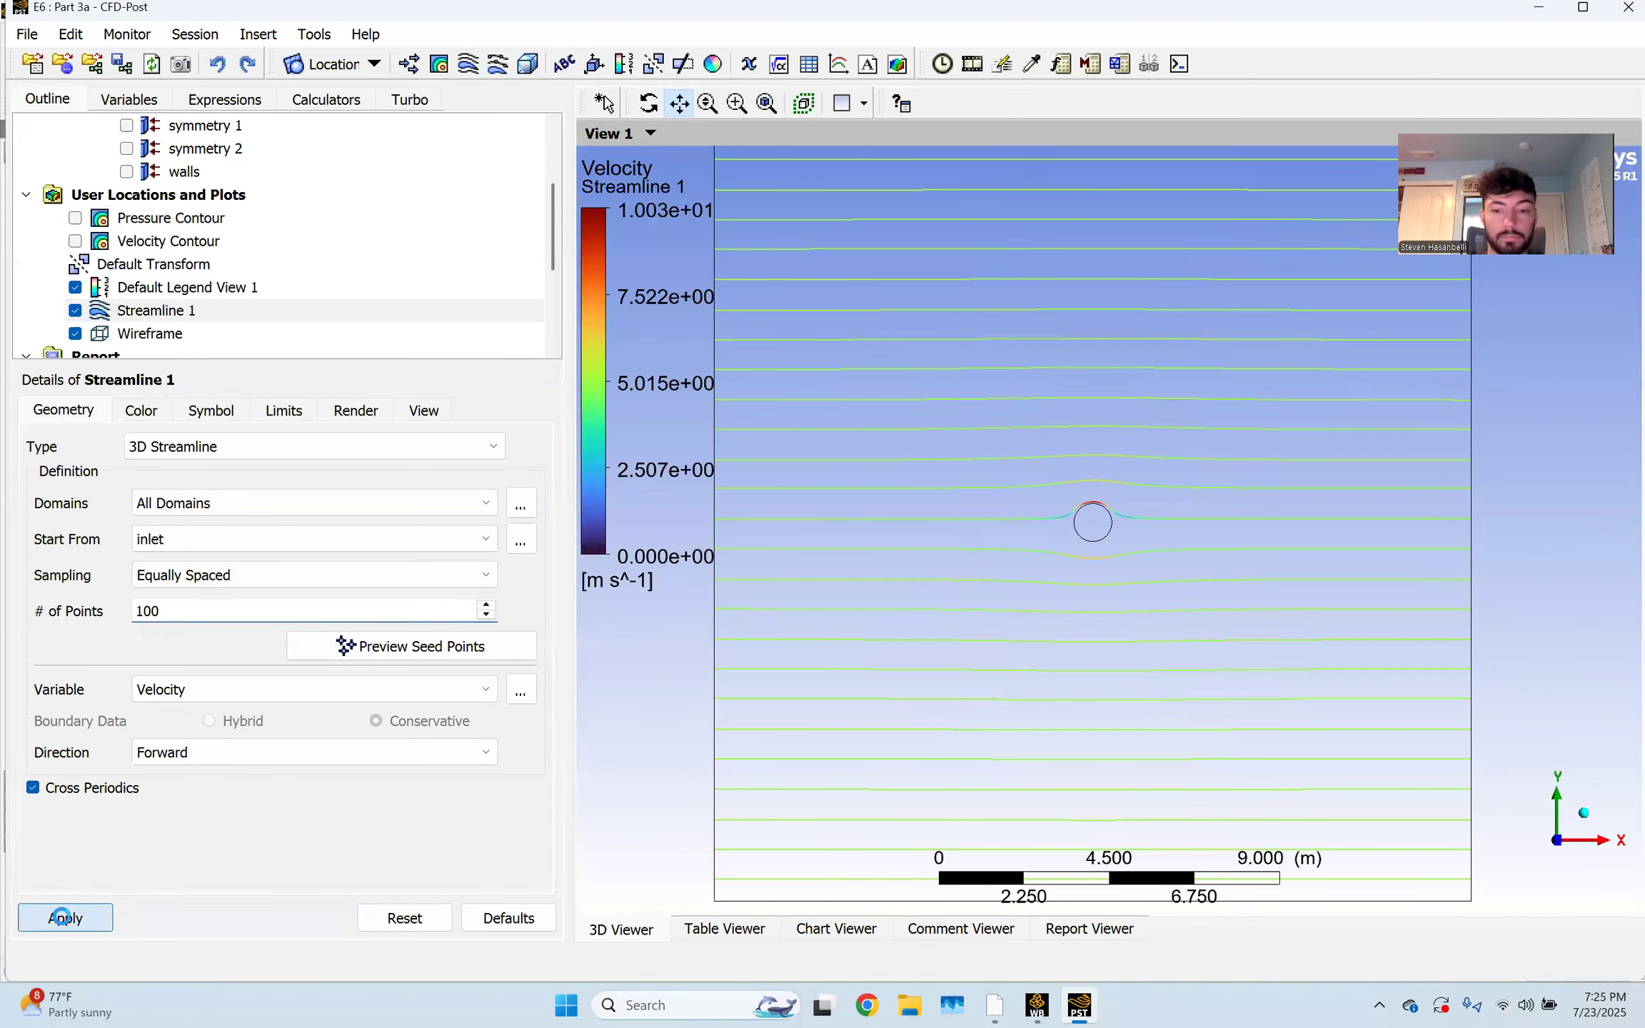
scroll(1091, 530, up, 8)
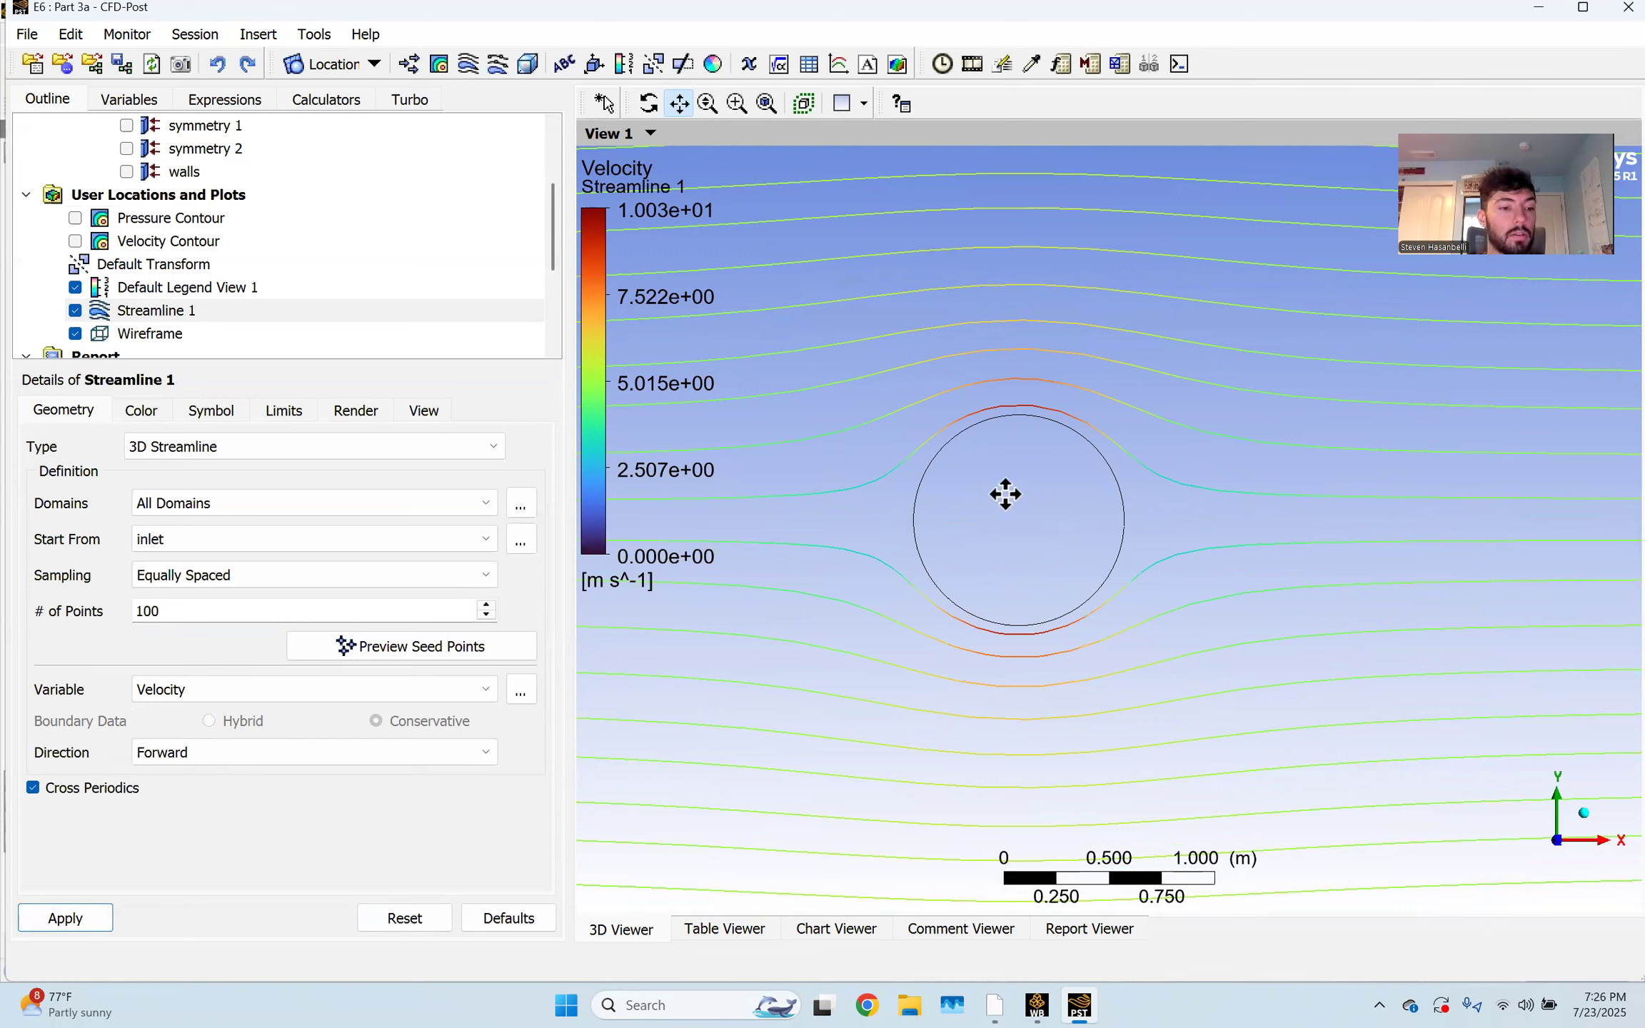
Set the streamline plot's number of points to 200 and apply it
double_click(185, 612)
text(200)
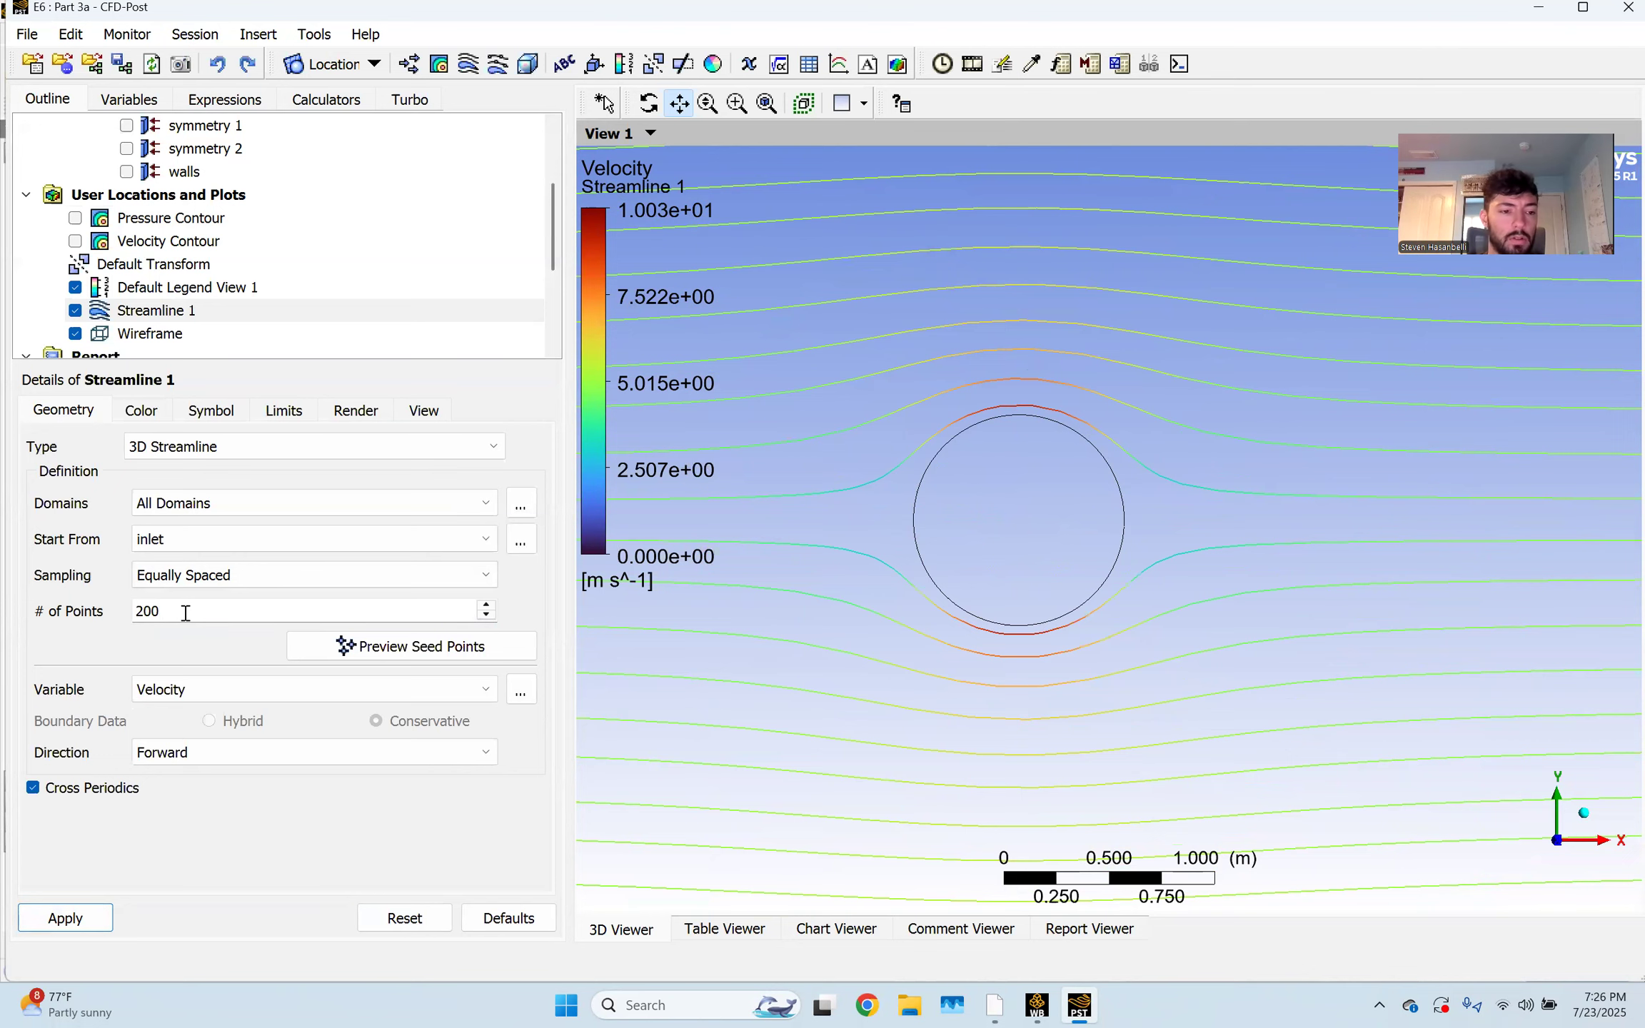
click(91, 916)
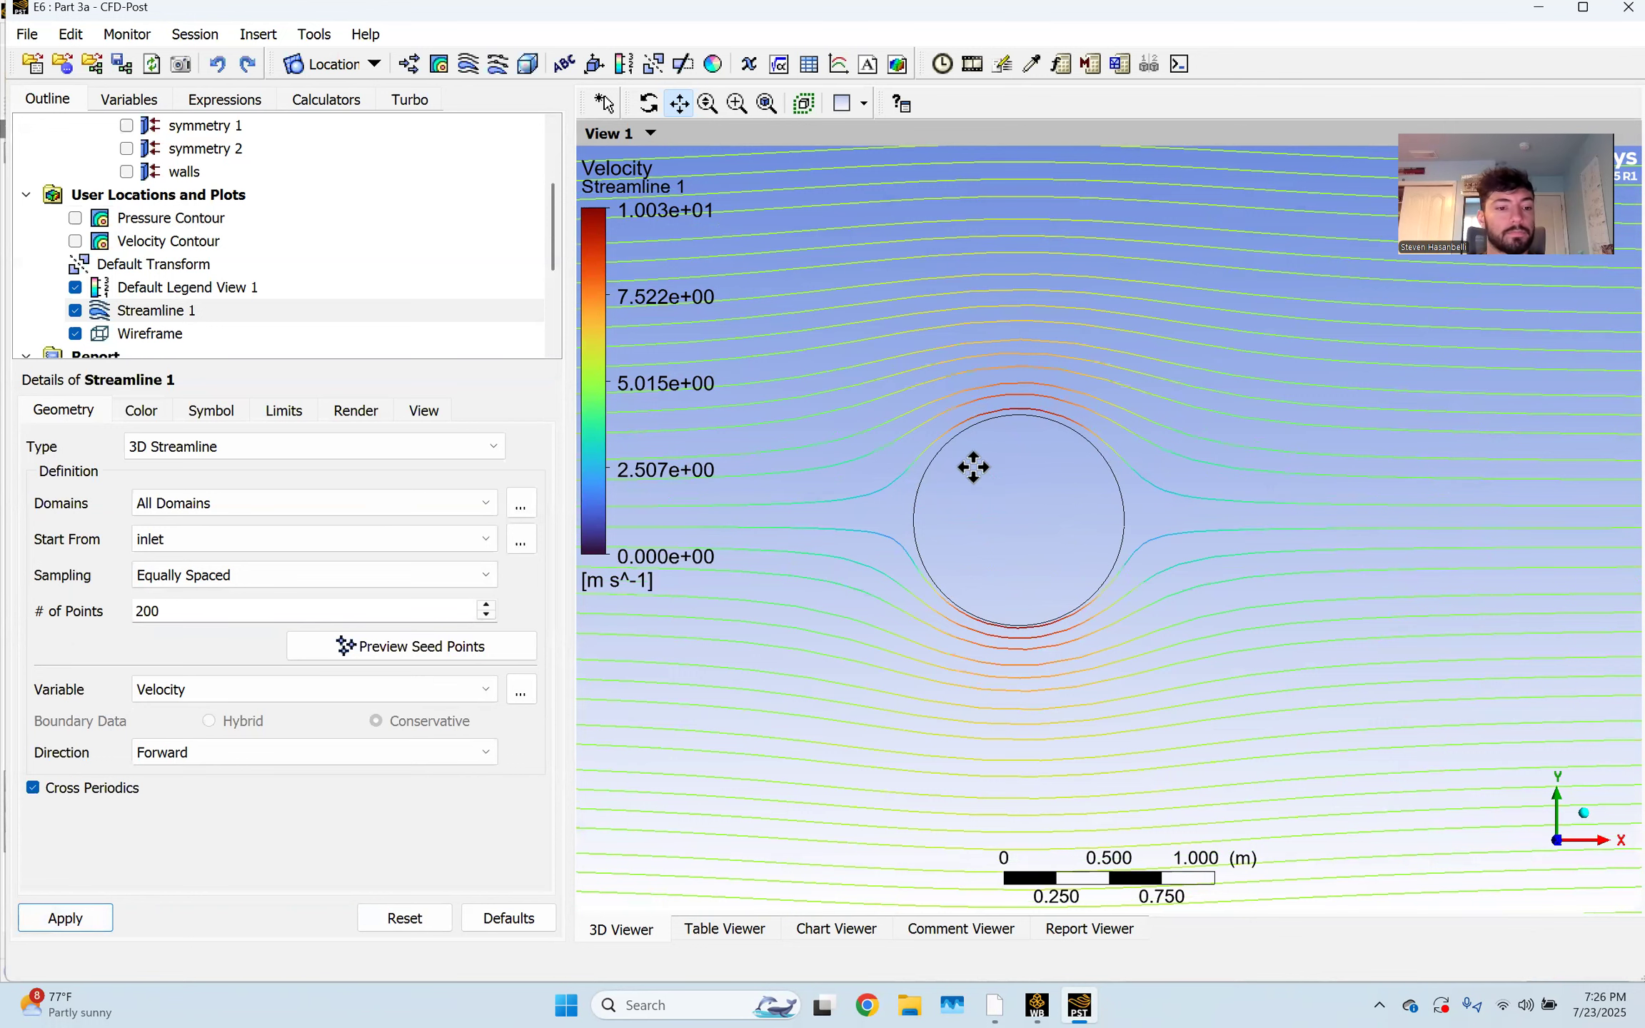
scroll(206, 315, down, 1)
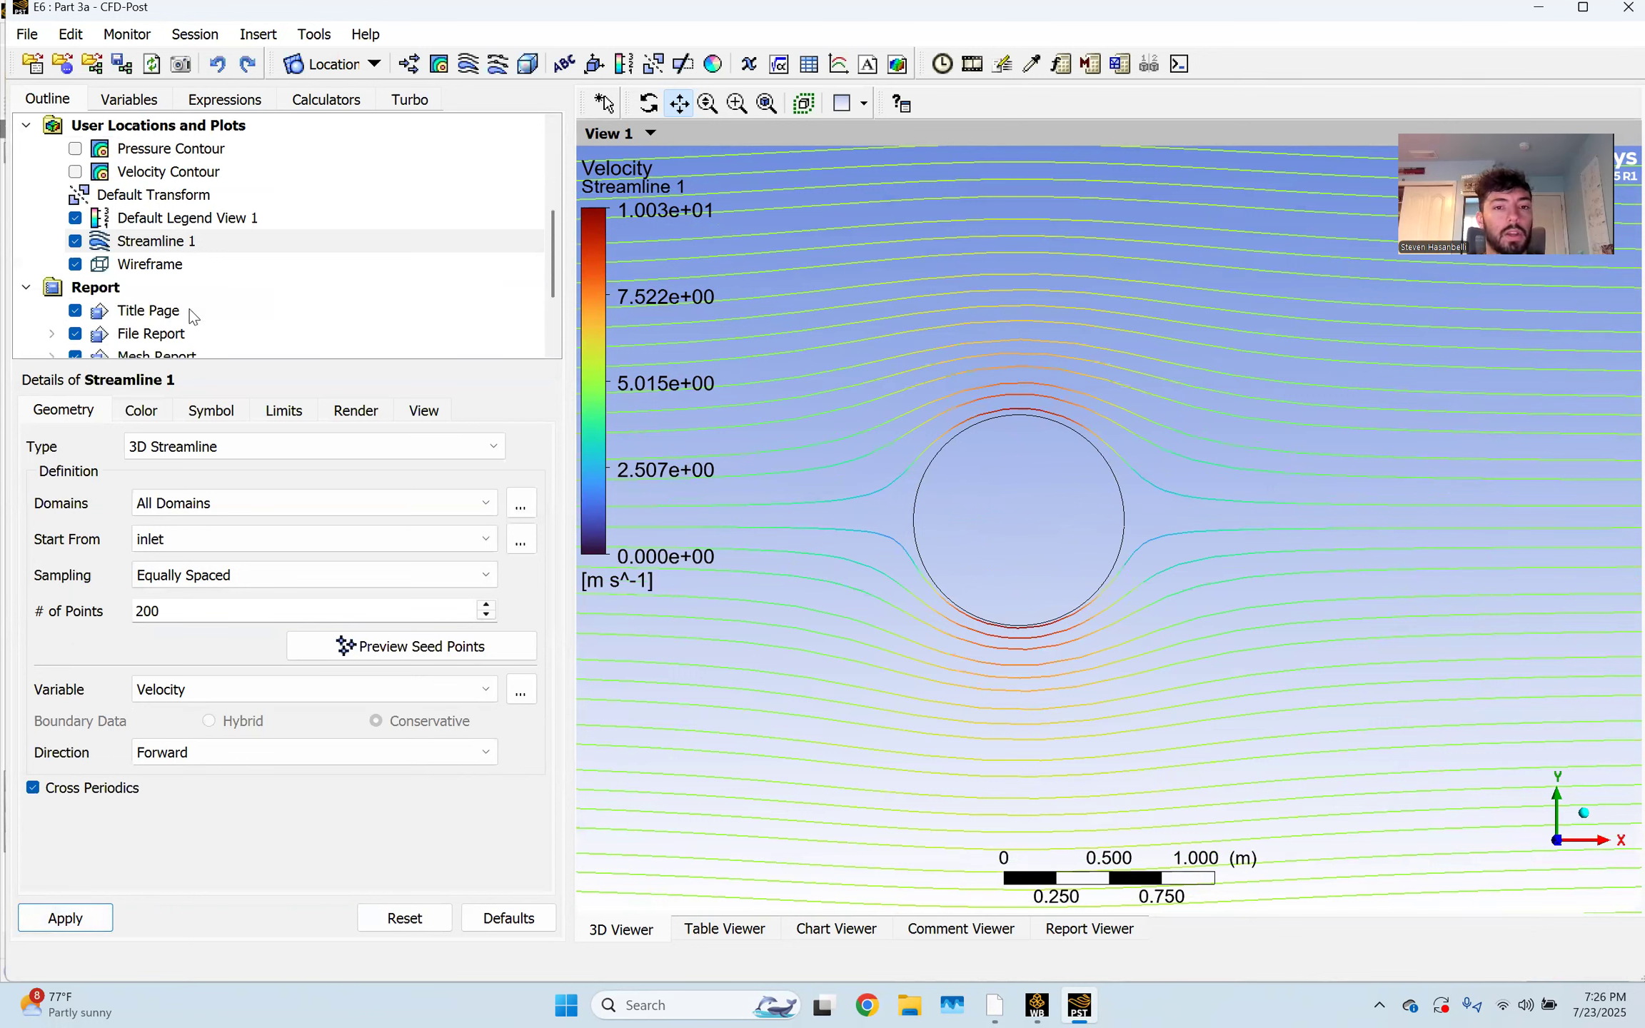
scroll(224, 258, up, 1)
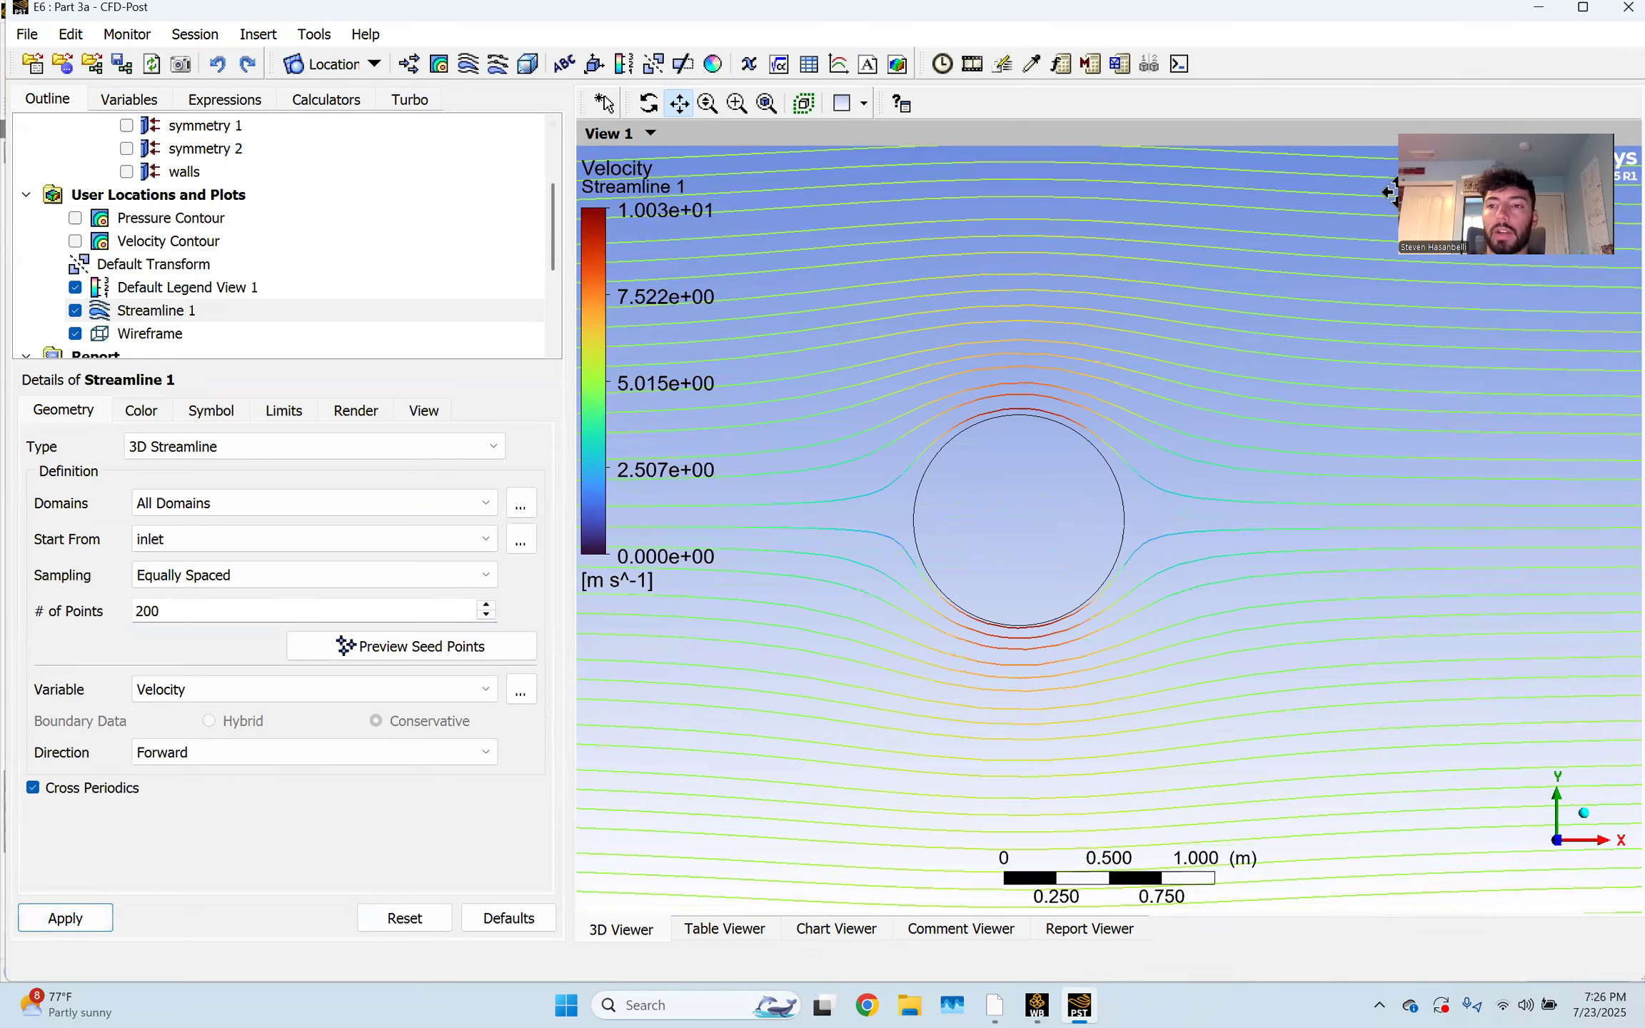
Close CFD-Post and duplicate the lower Part 3a system from its Setup cell in Workbench, accepting the default name for the copy
click(1616, 8)
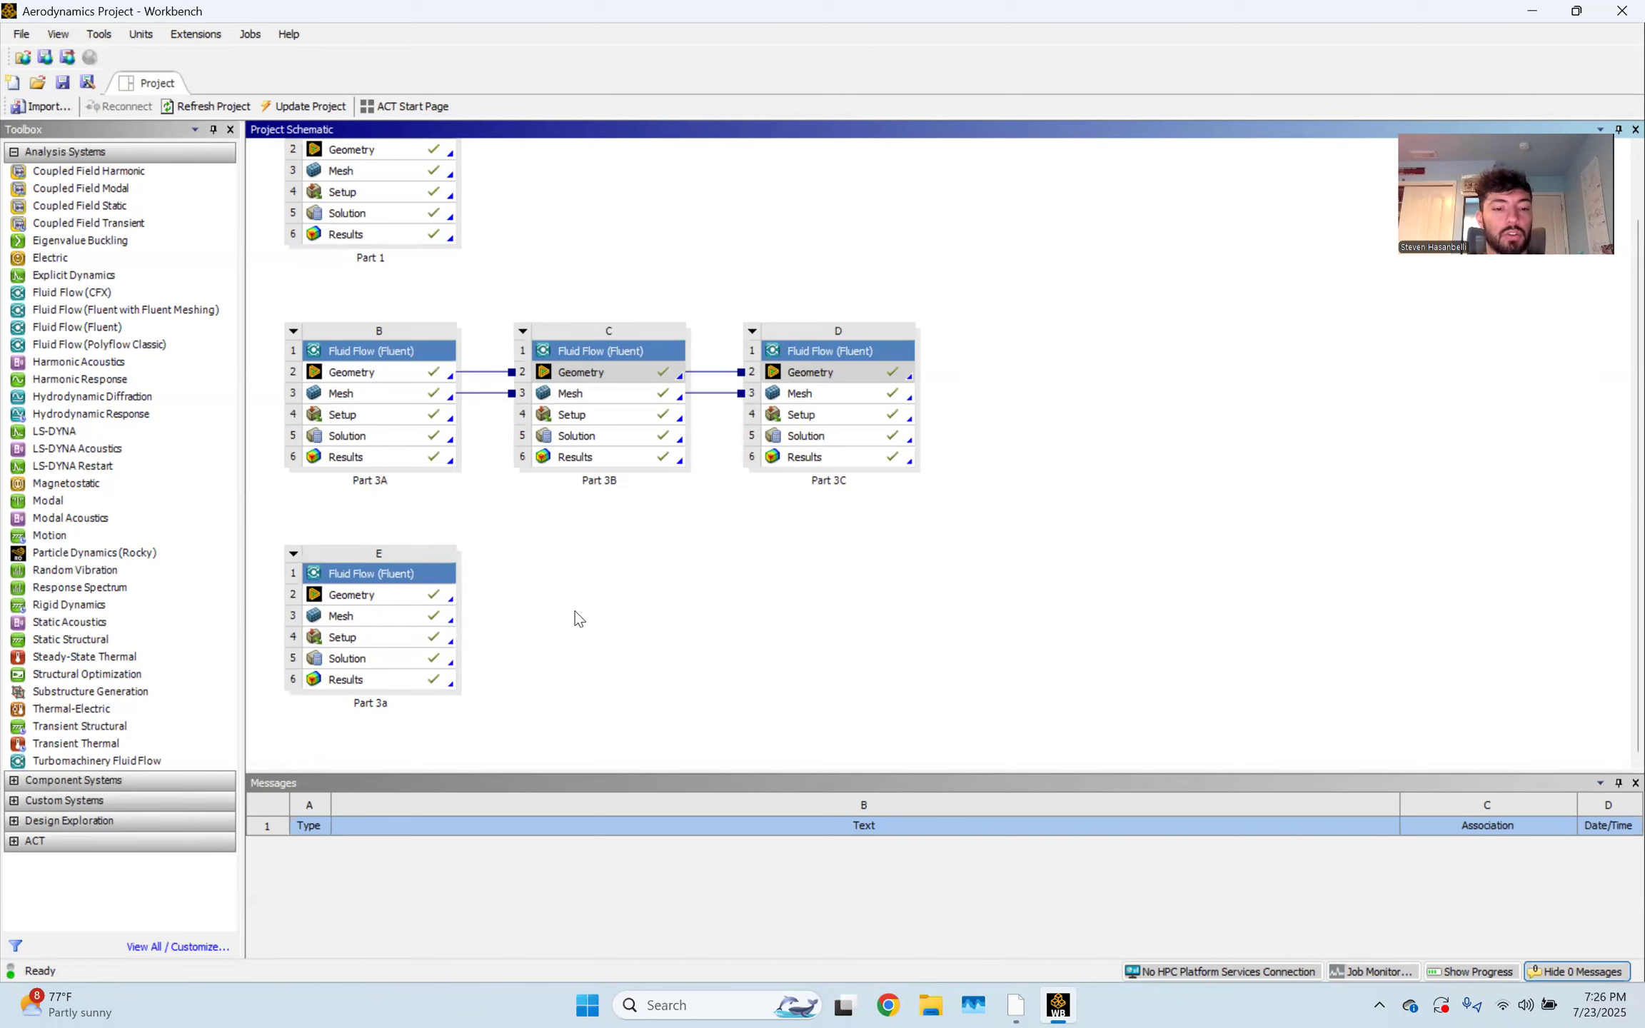
click(416, 644)
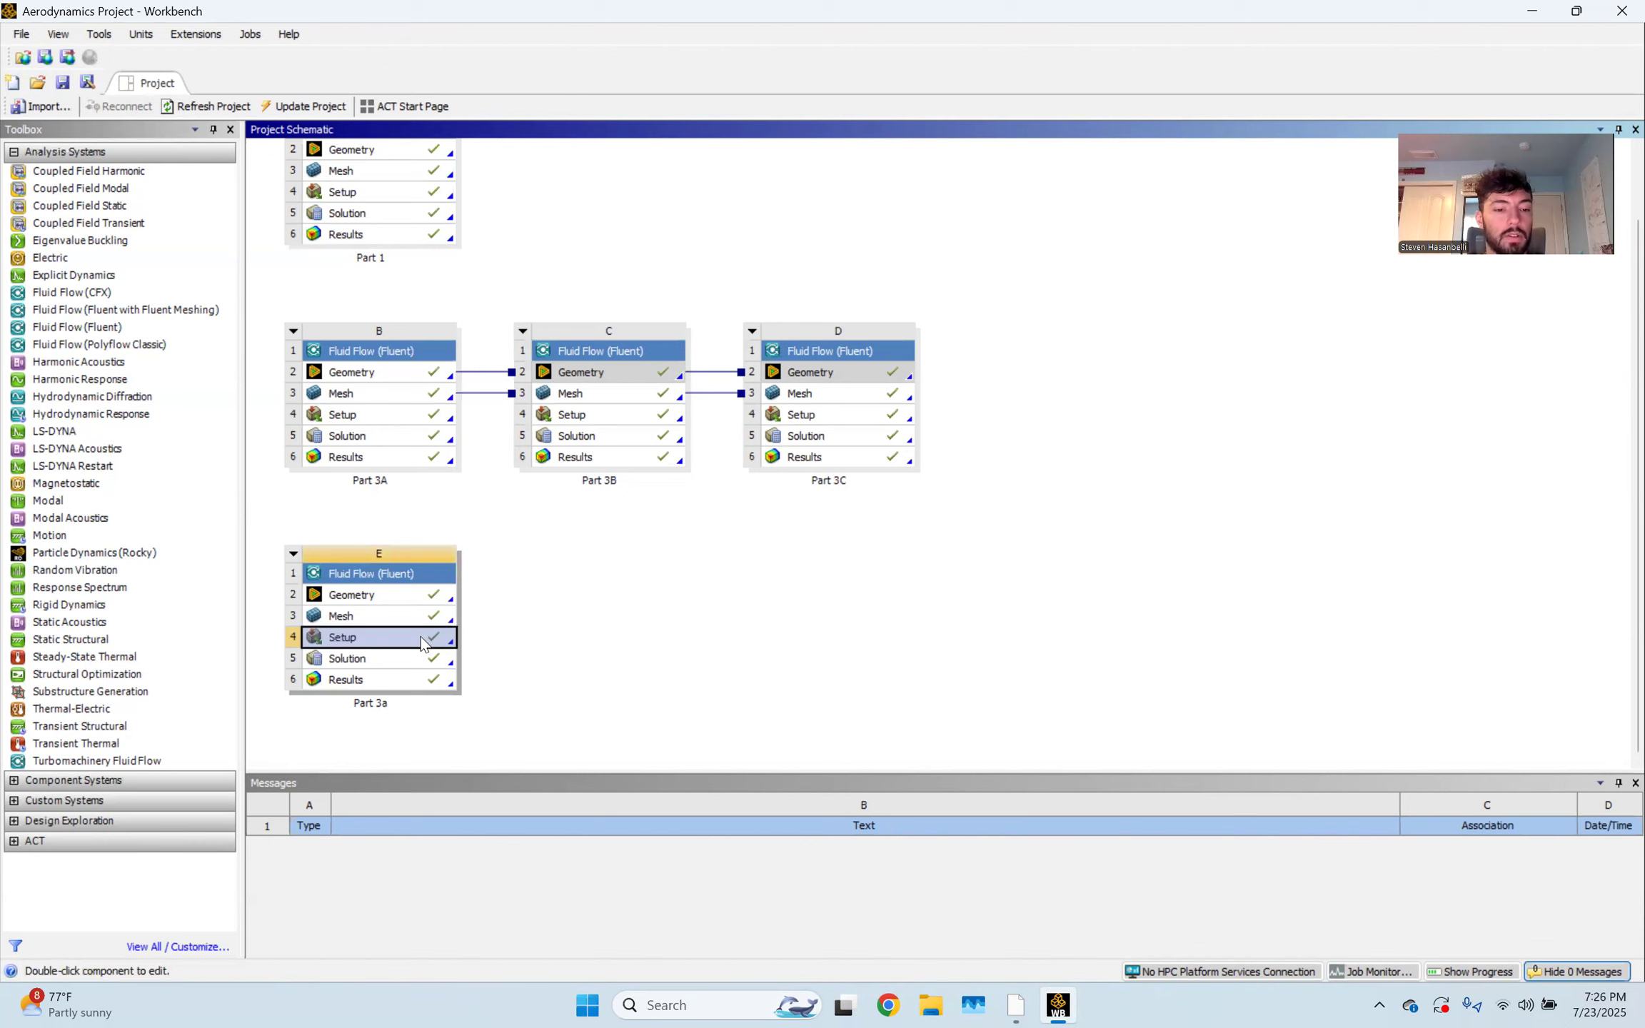
right_click(422, 644)
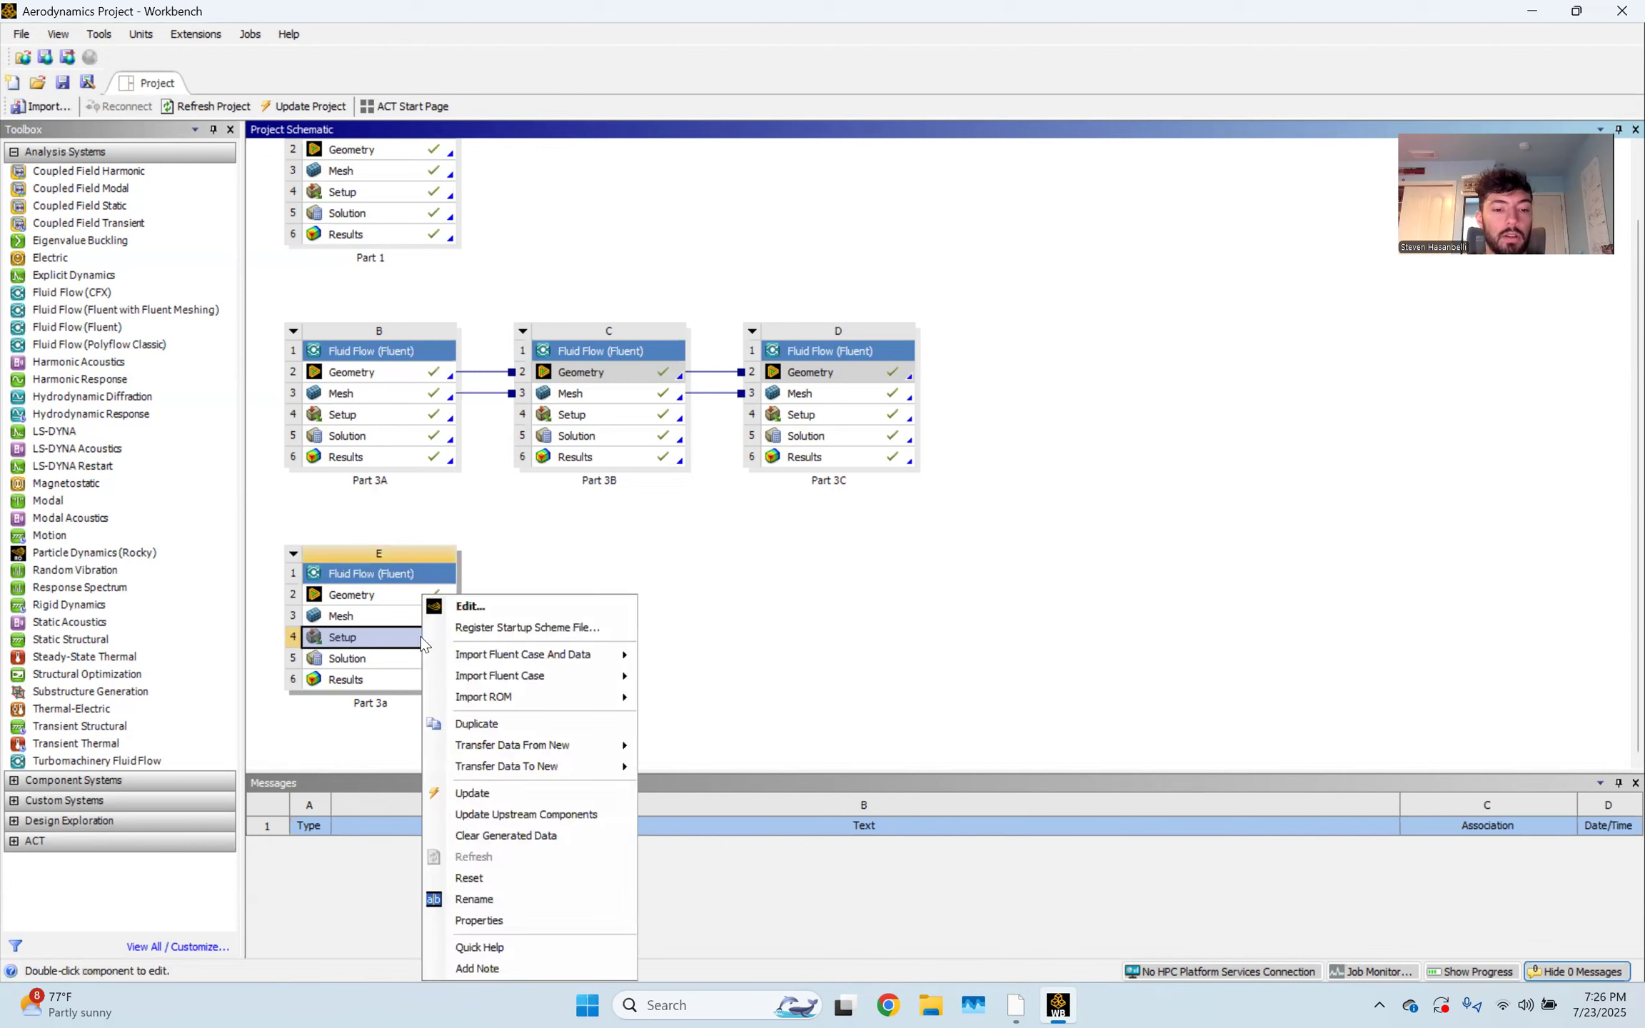
click(511, 721)
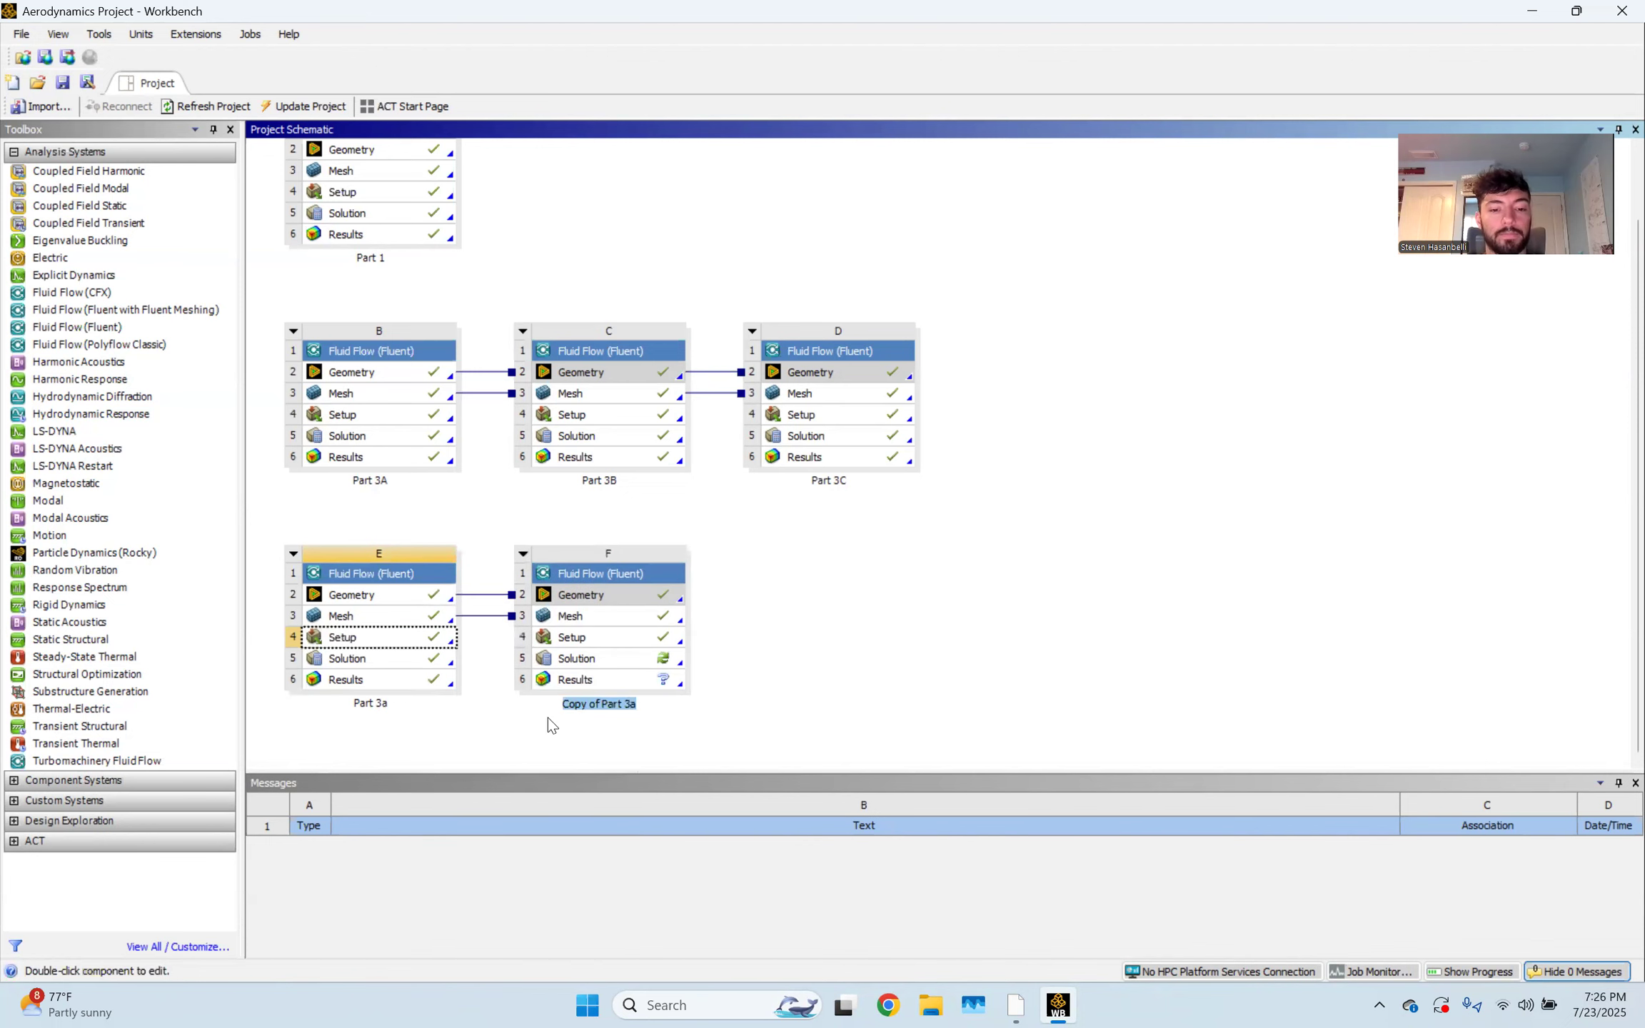
click(729, 615)
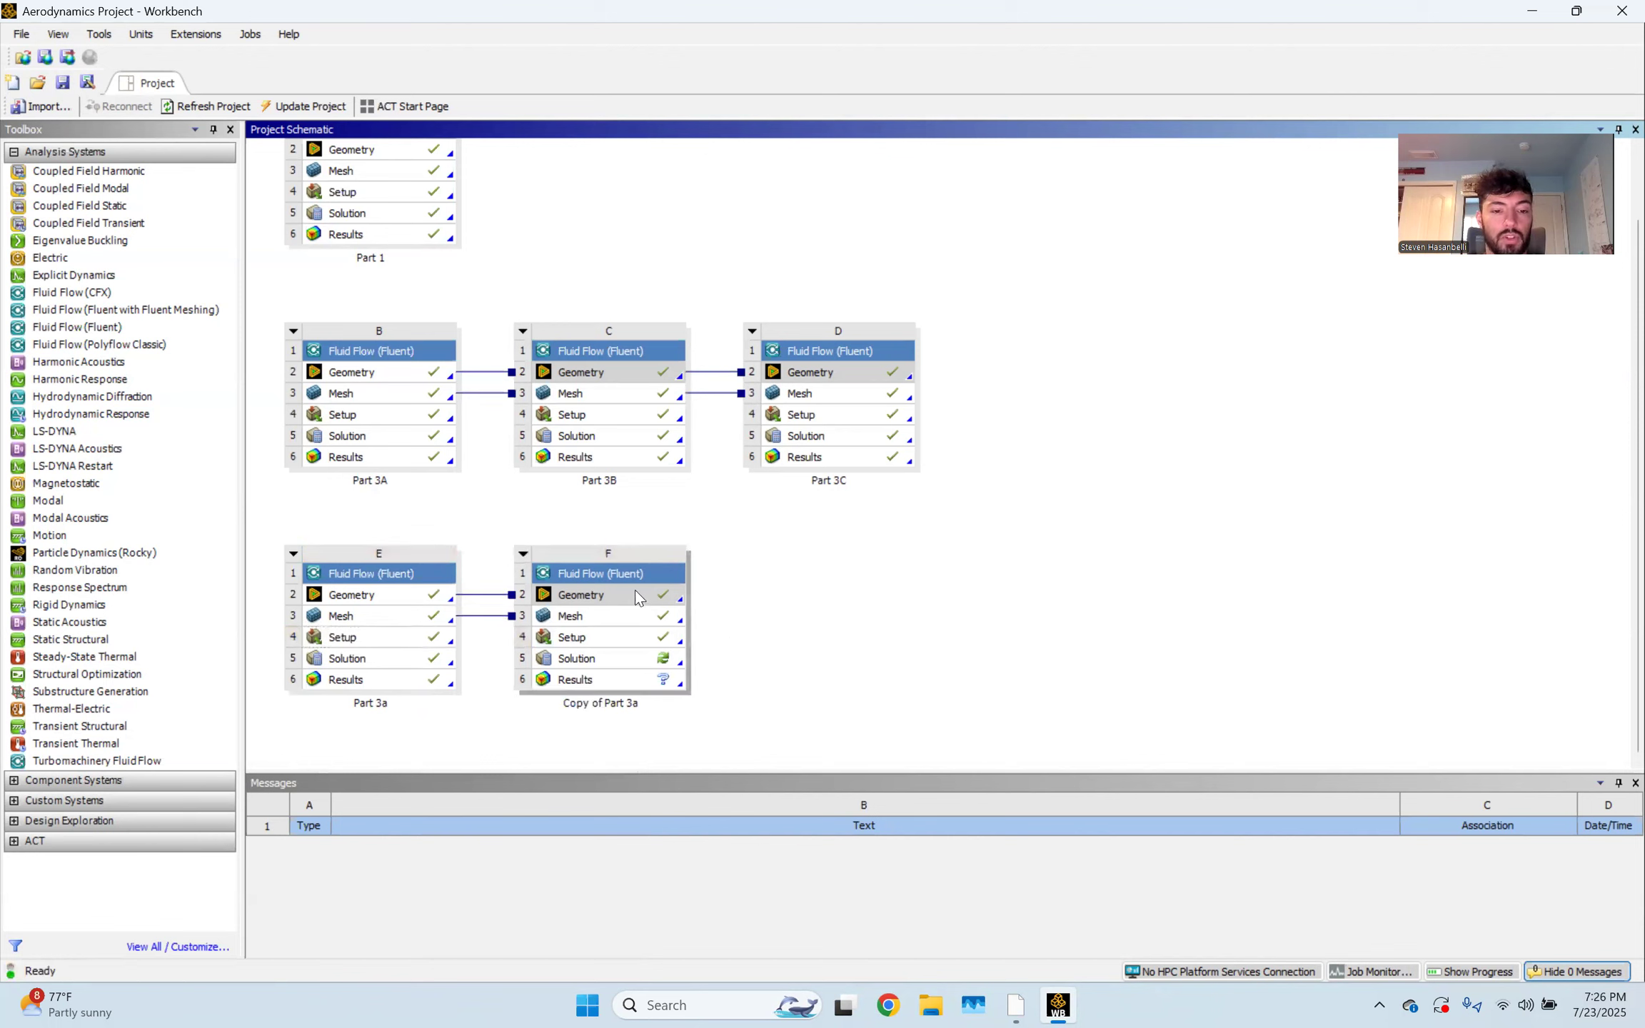
Open the Setup of Copy of Part 3a in Fluent with the existing launcher settings
click(638, 645)
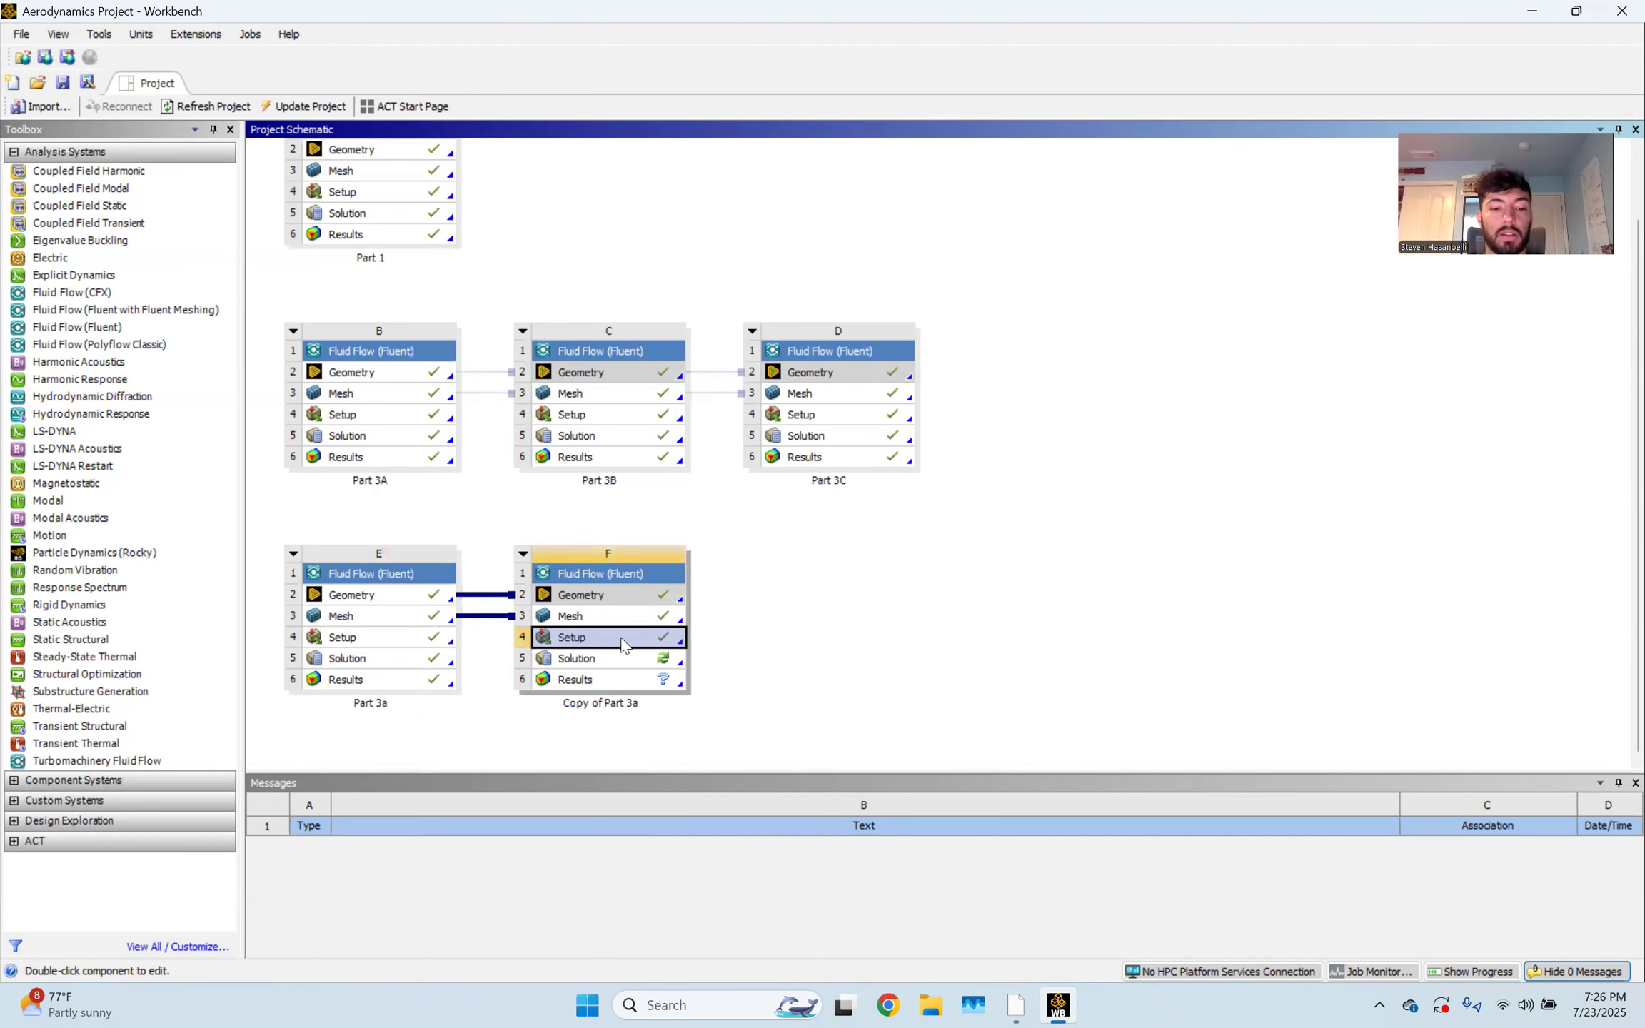
double_click(623, 645)
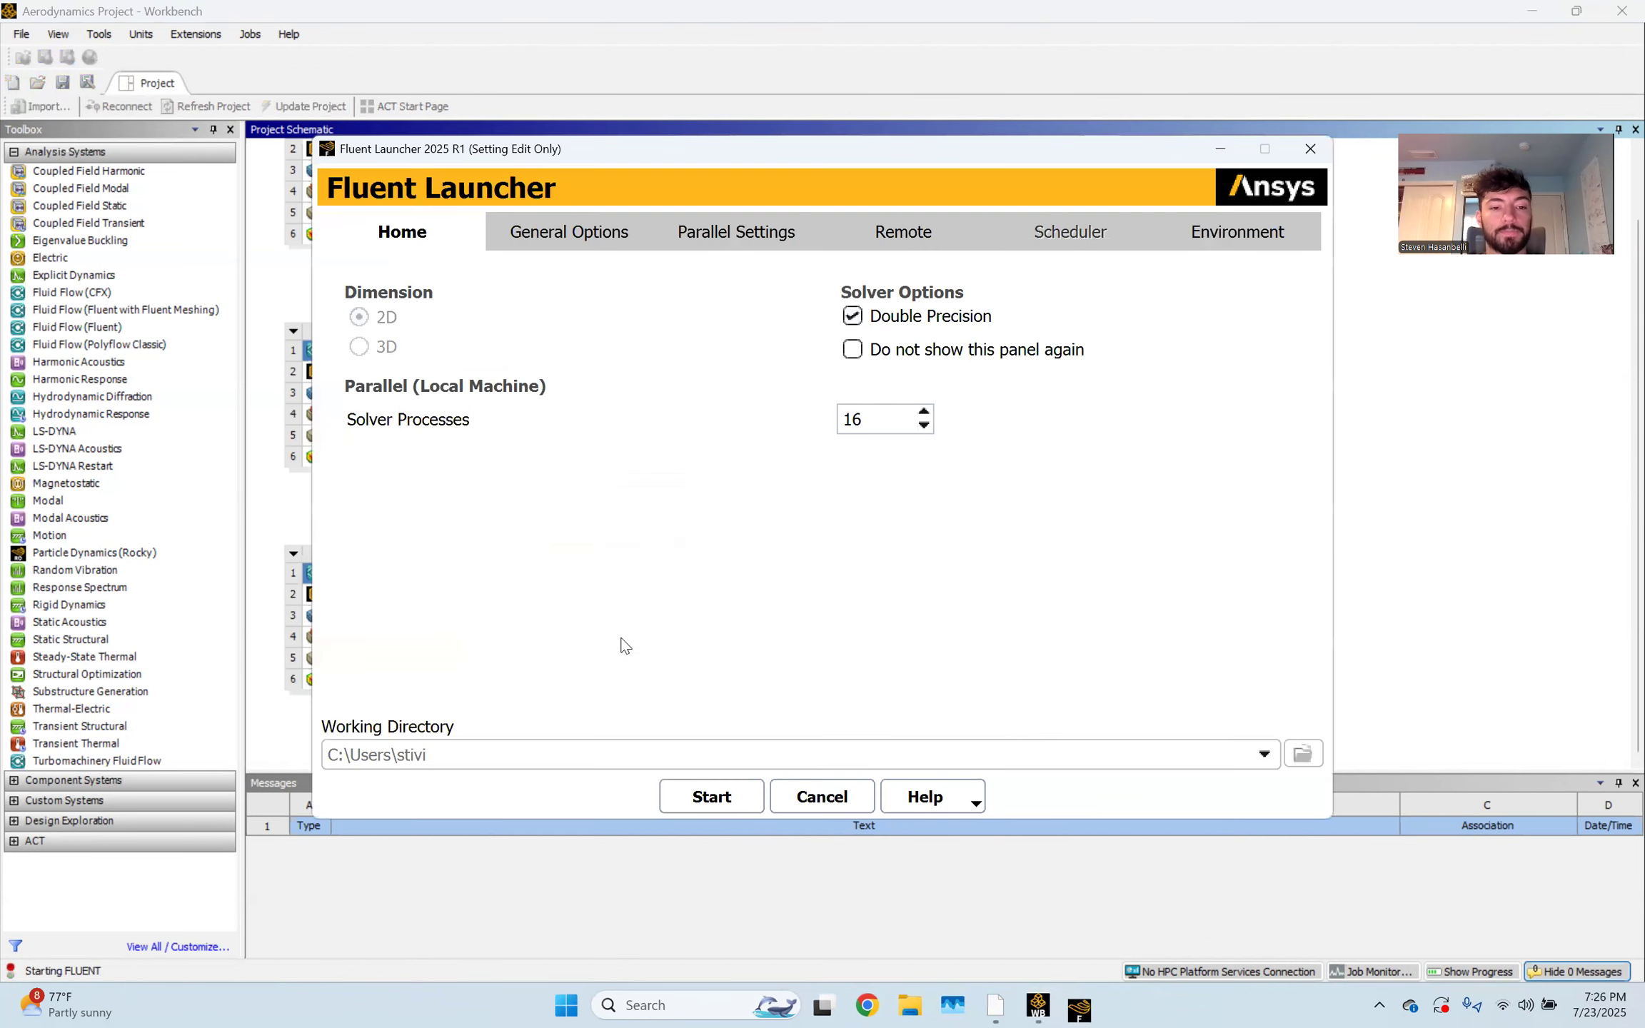
click(712, 797)
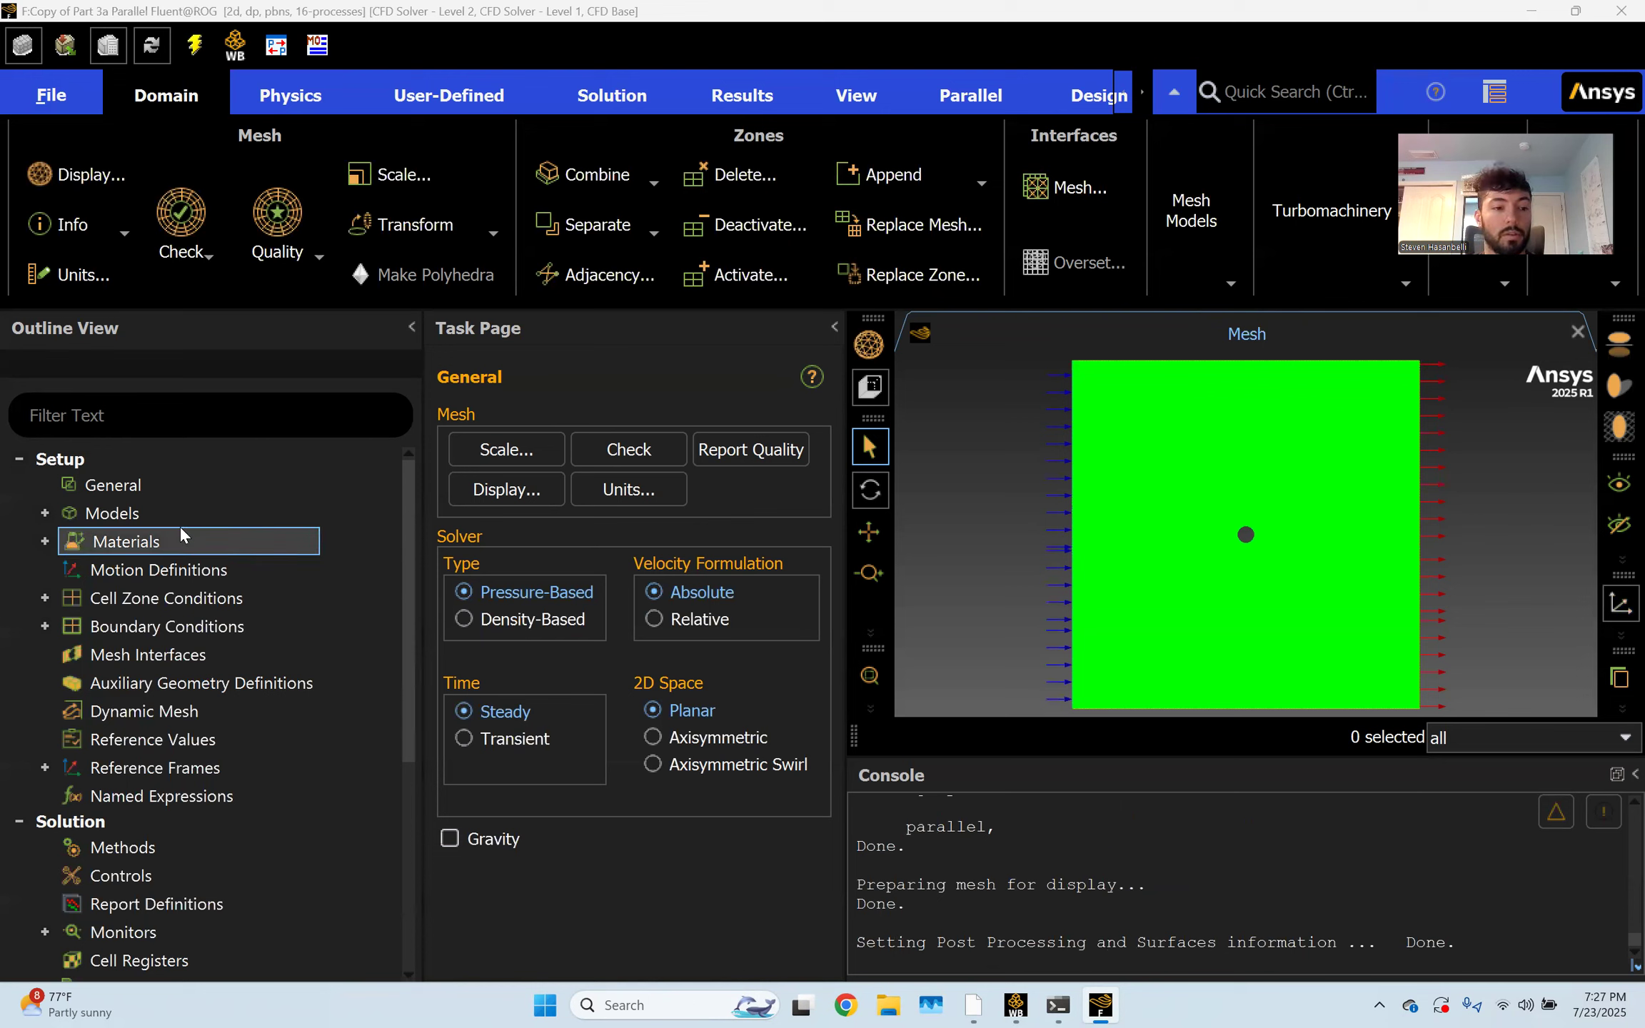
Change the viscous model from inviscid to k-omega (2 eqn) with the SST variant, keeping its default options
click(43, 512)
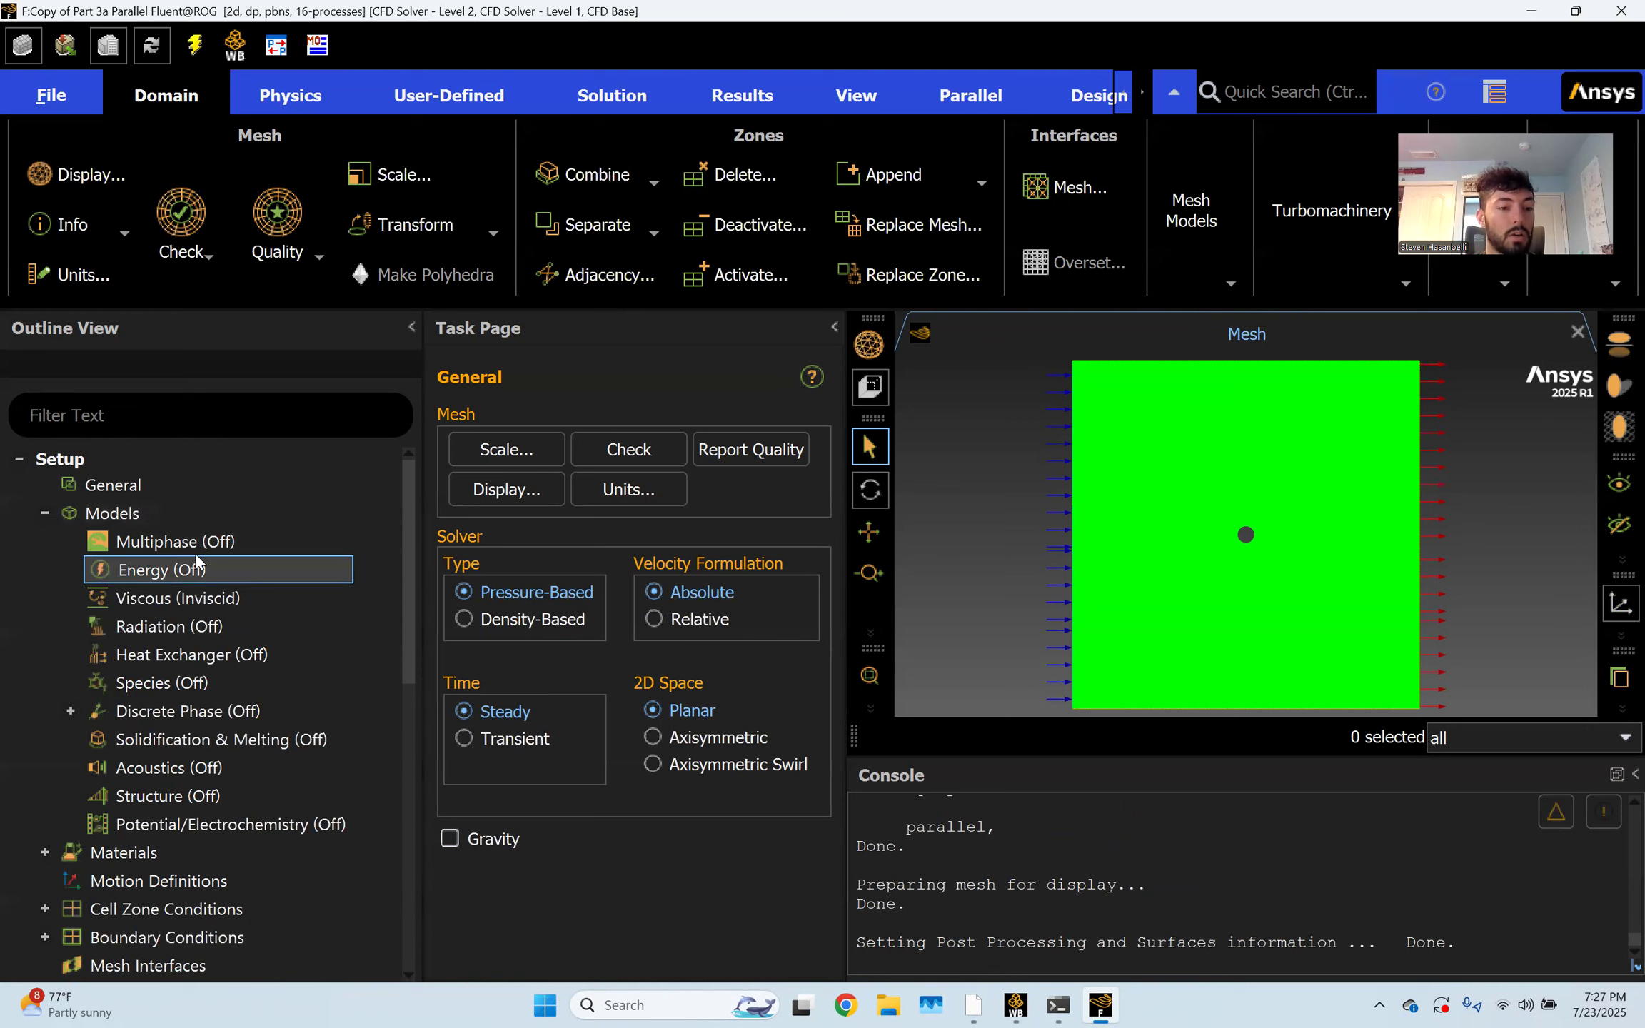
double_click(200, 598)
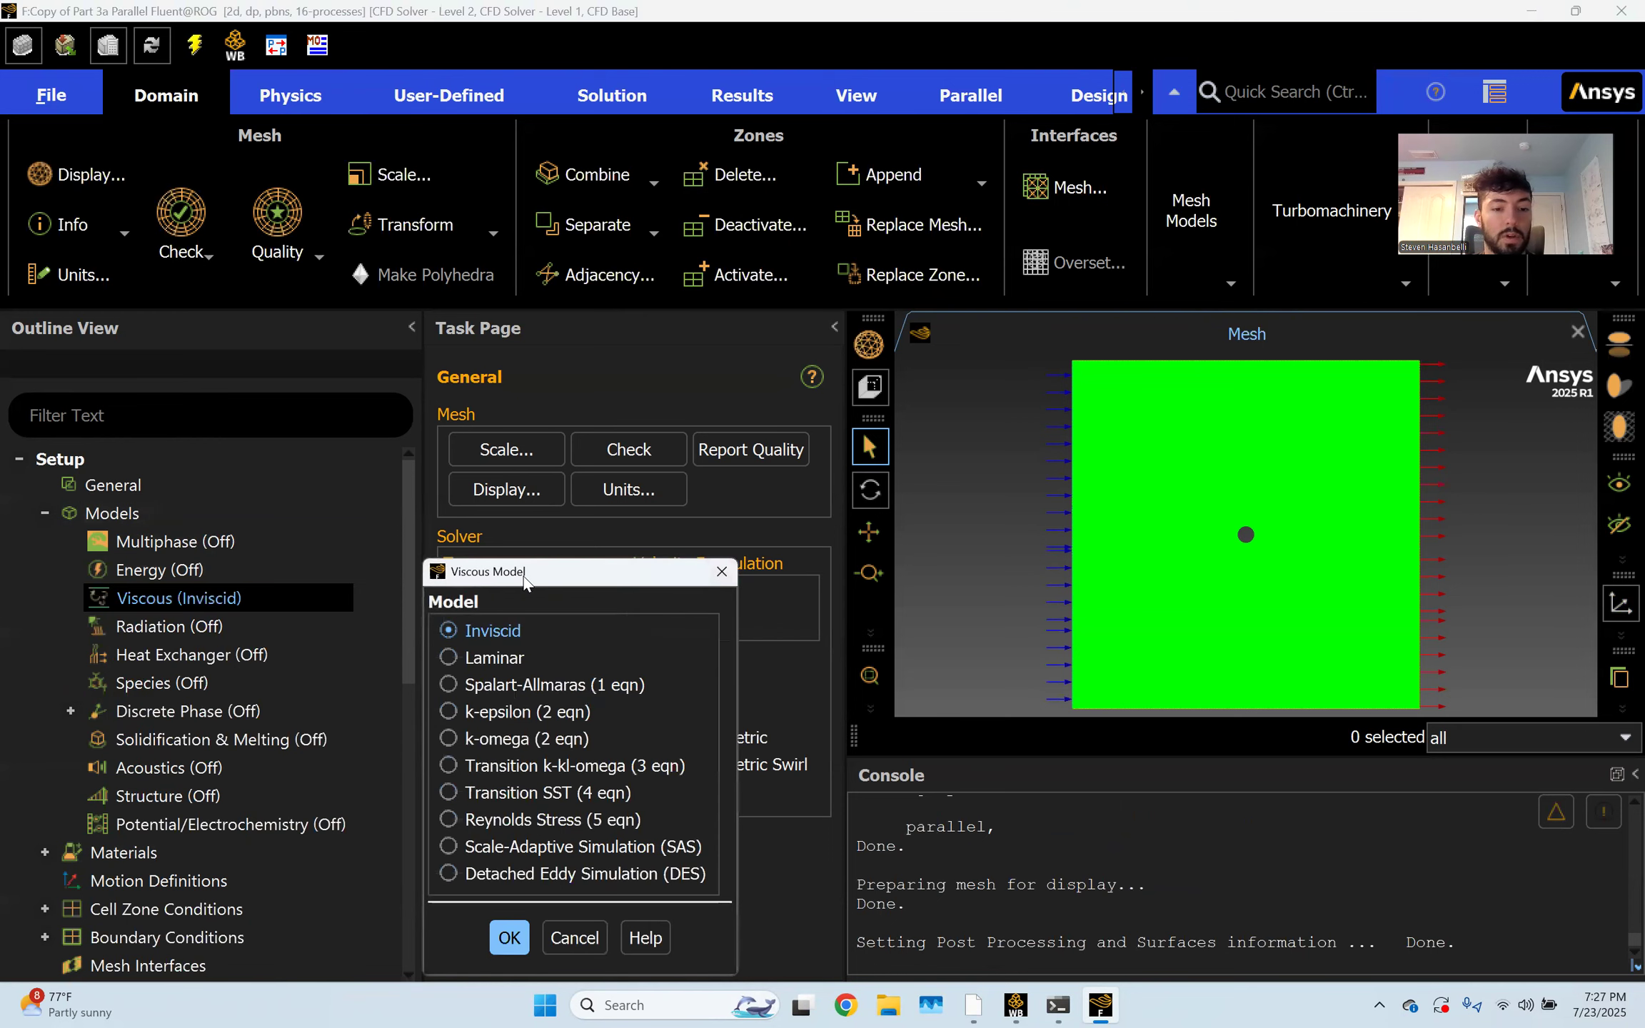
drag(525, 580, 606, 280)
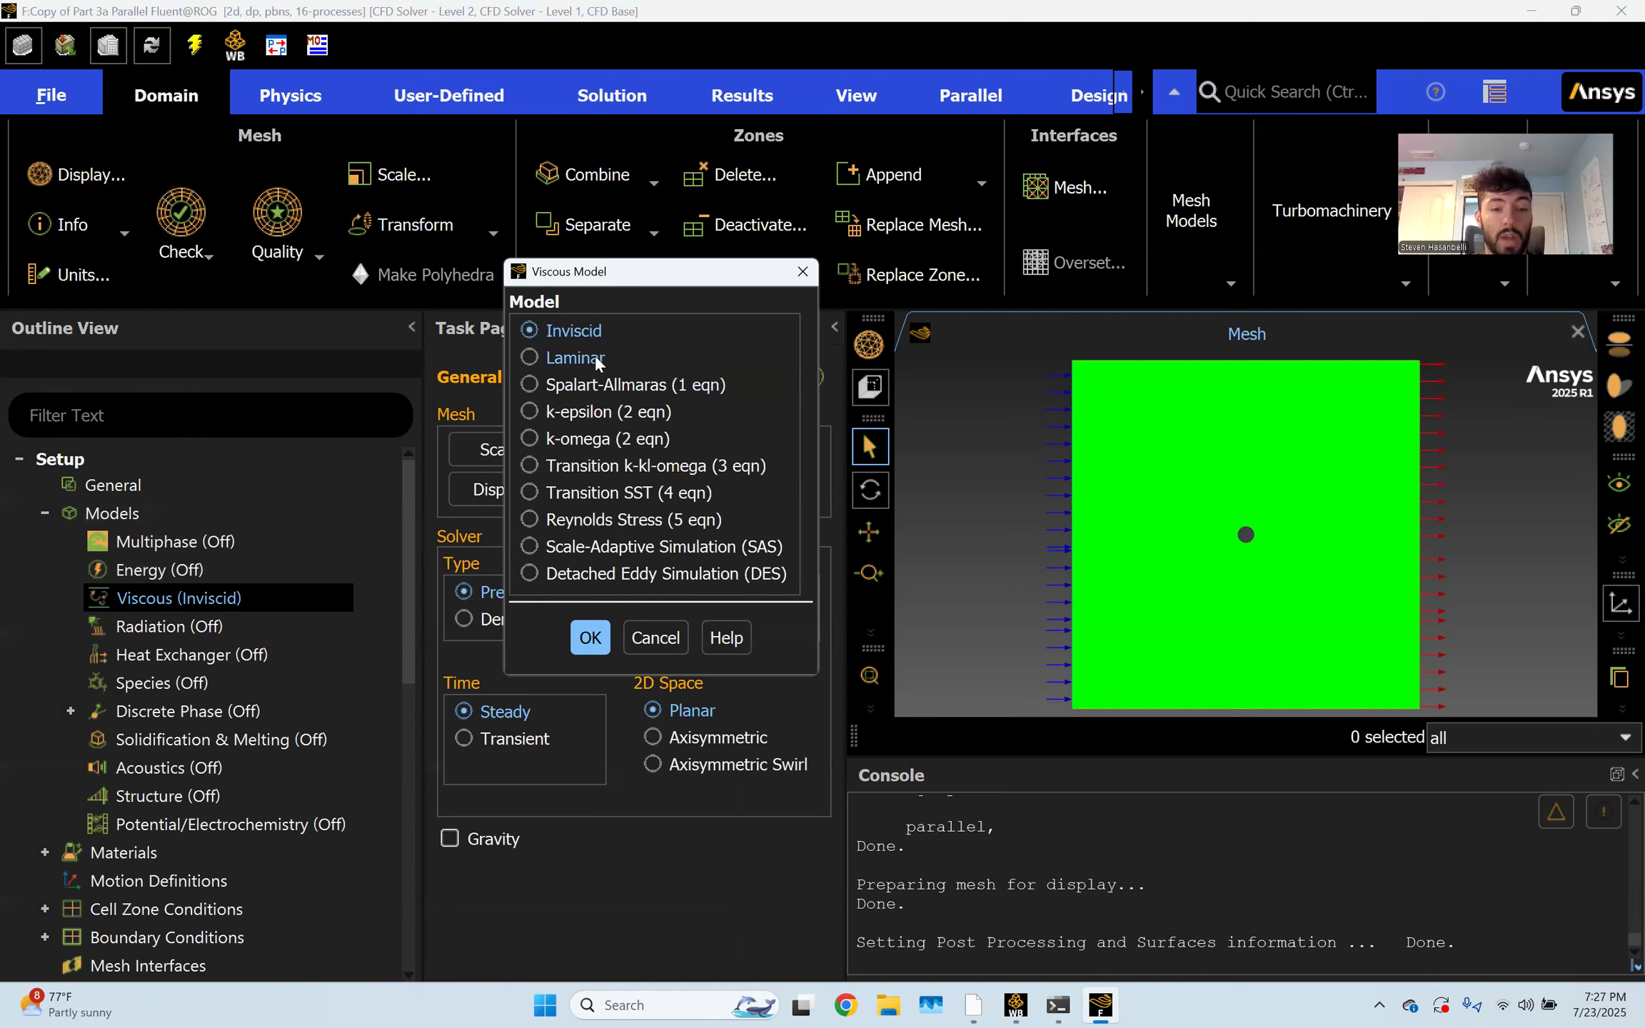
click(585, 444)
click(751, 922)
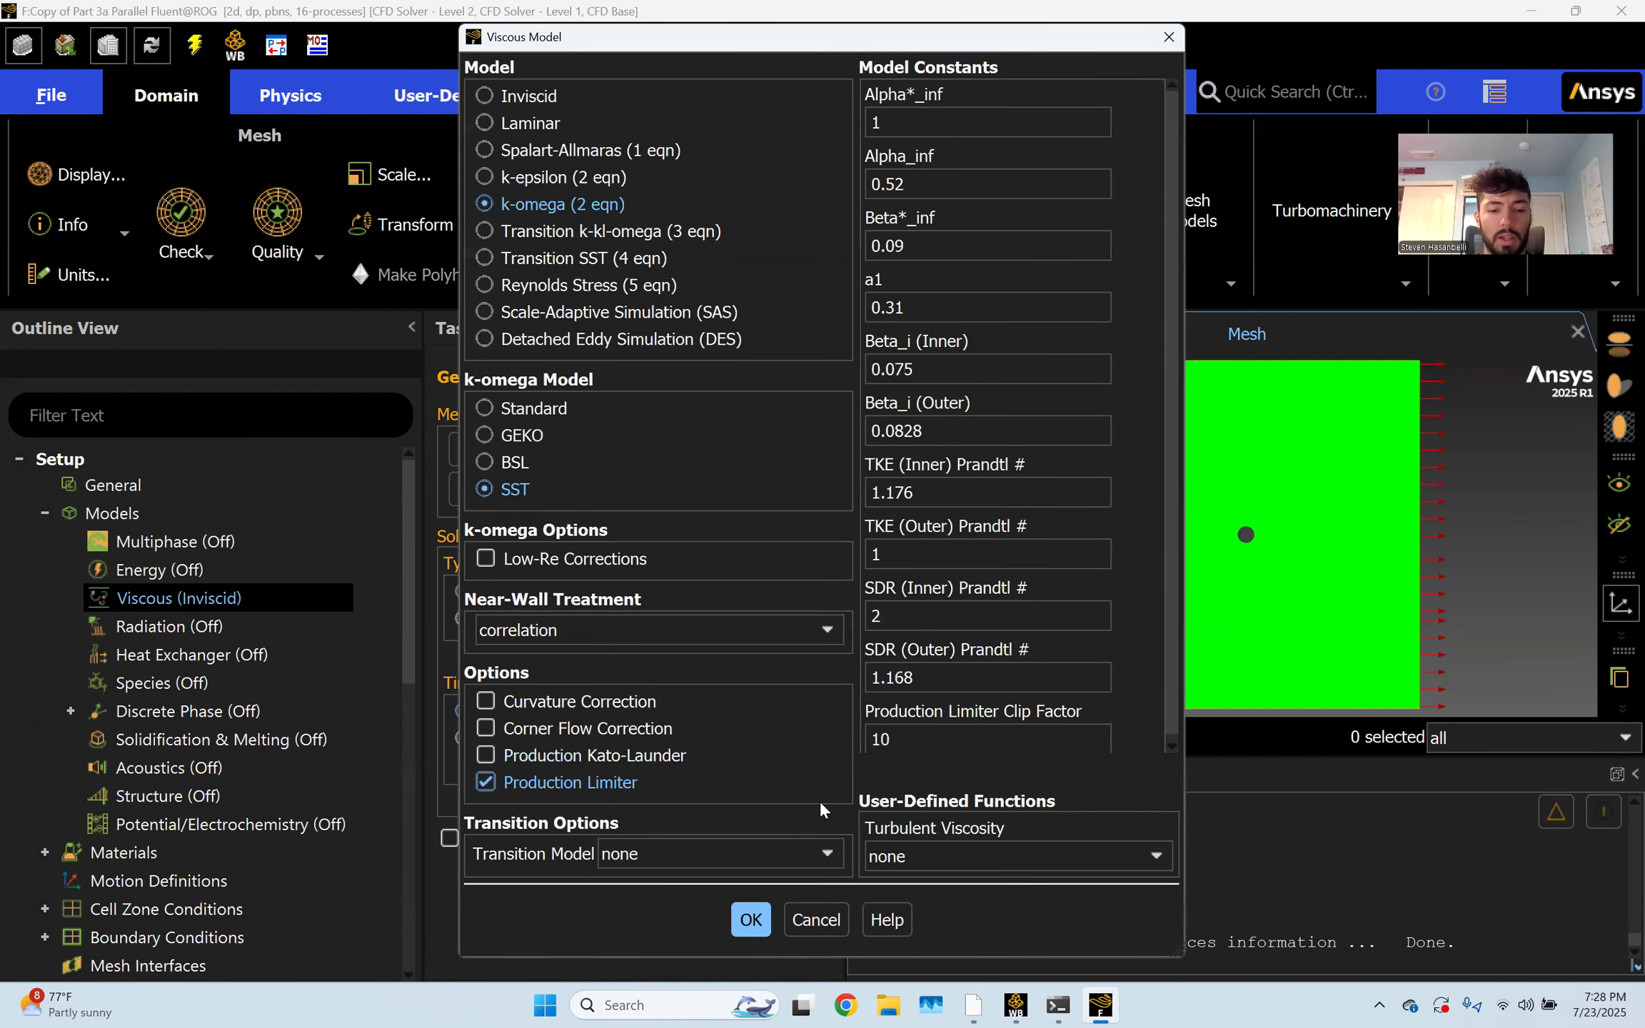
click(760, 928)
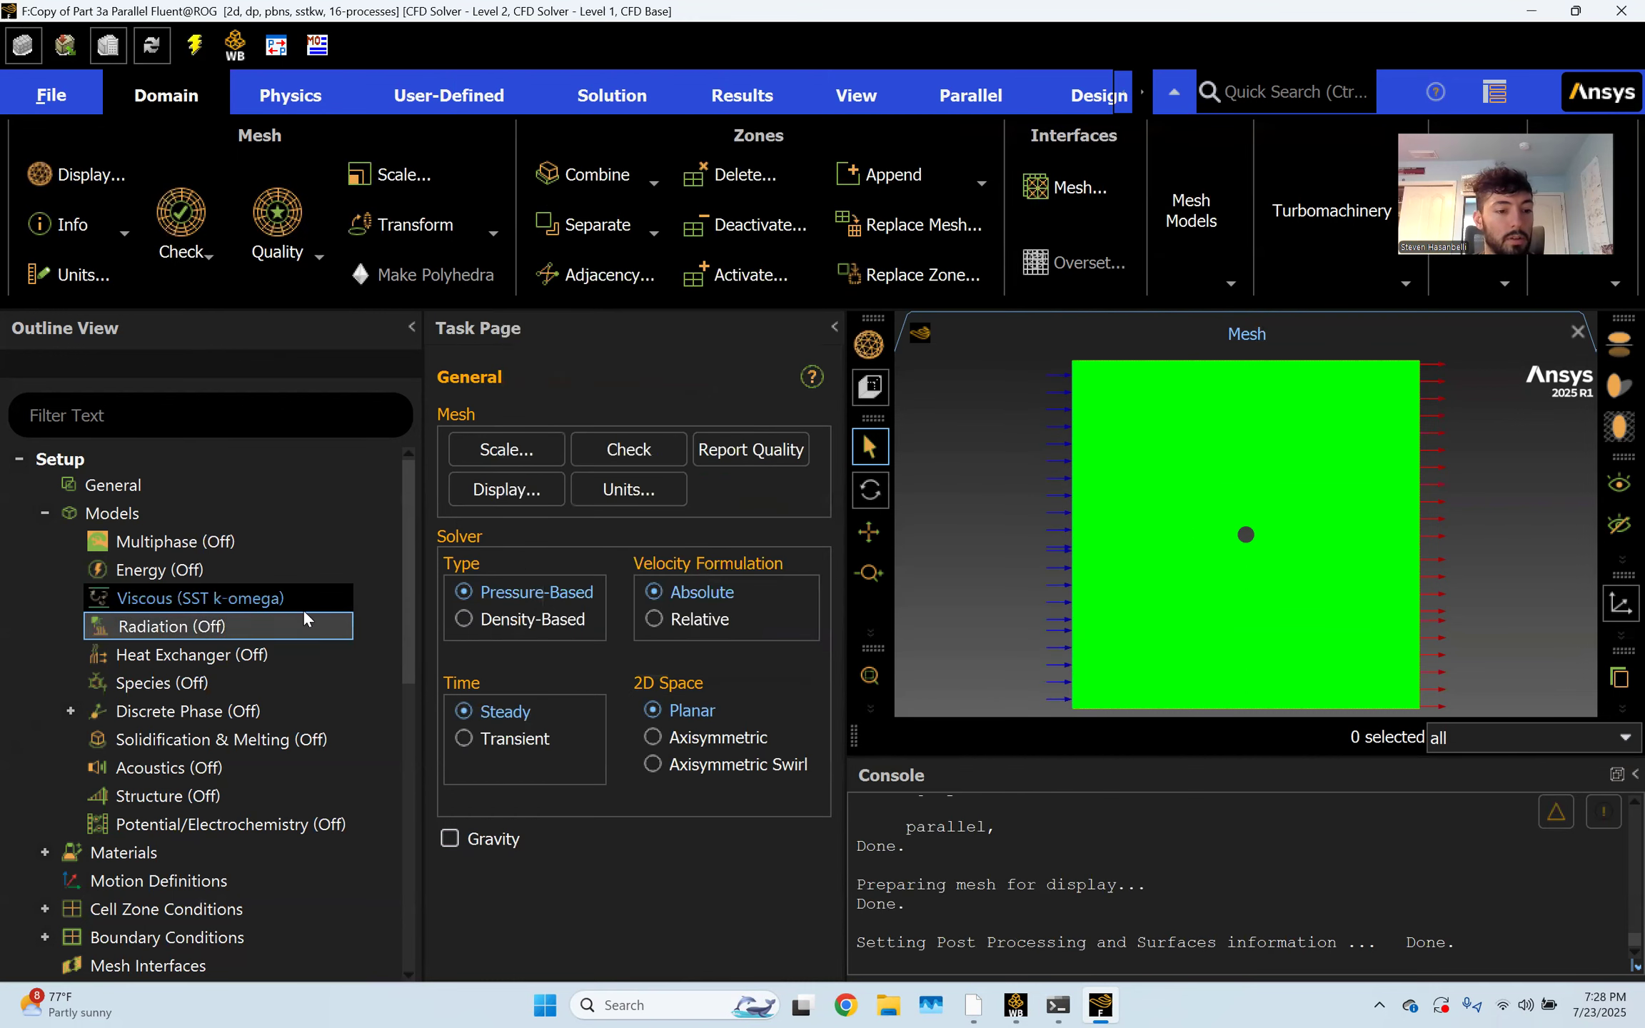
click(45, 511)
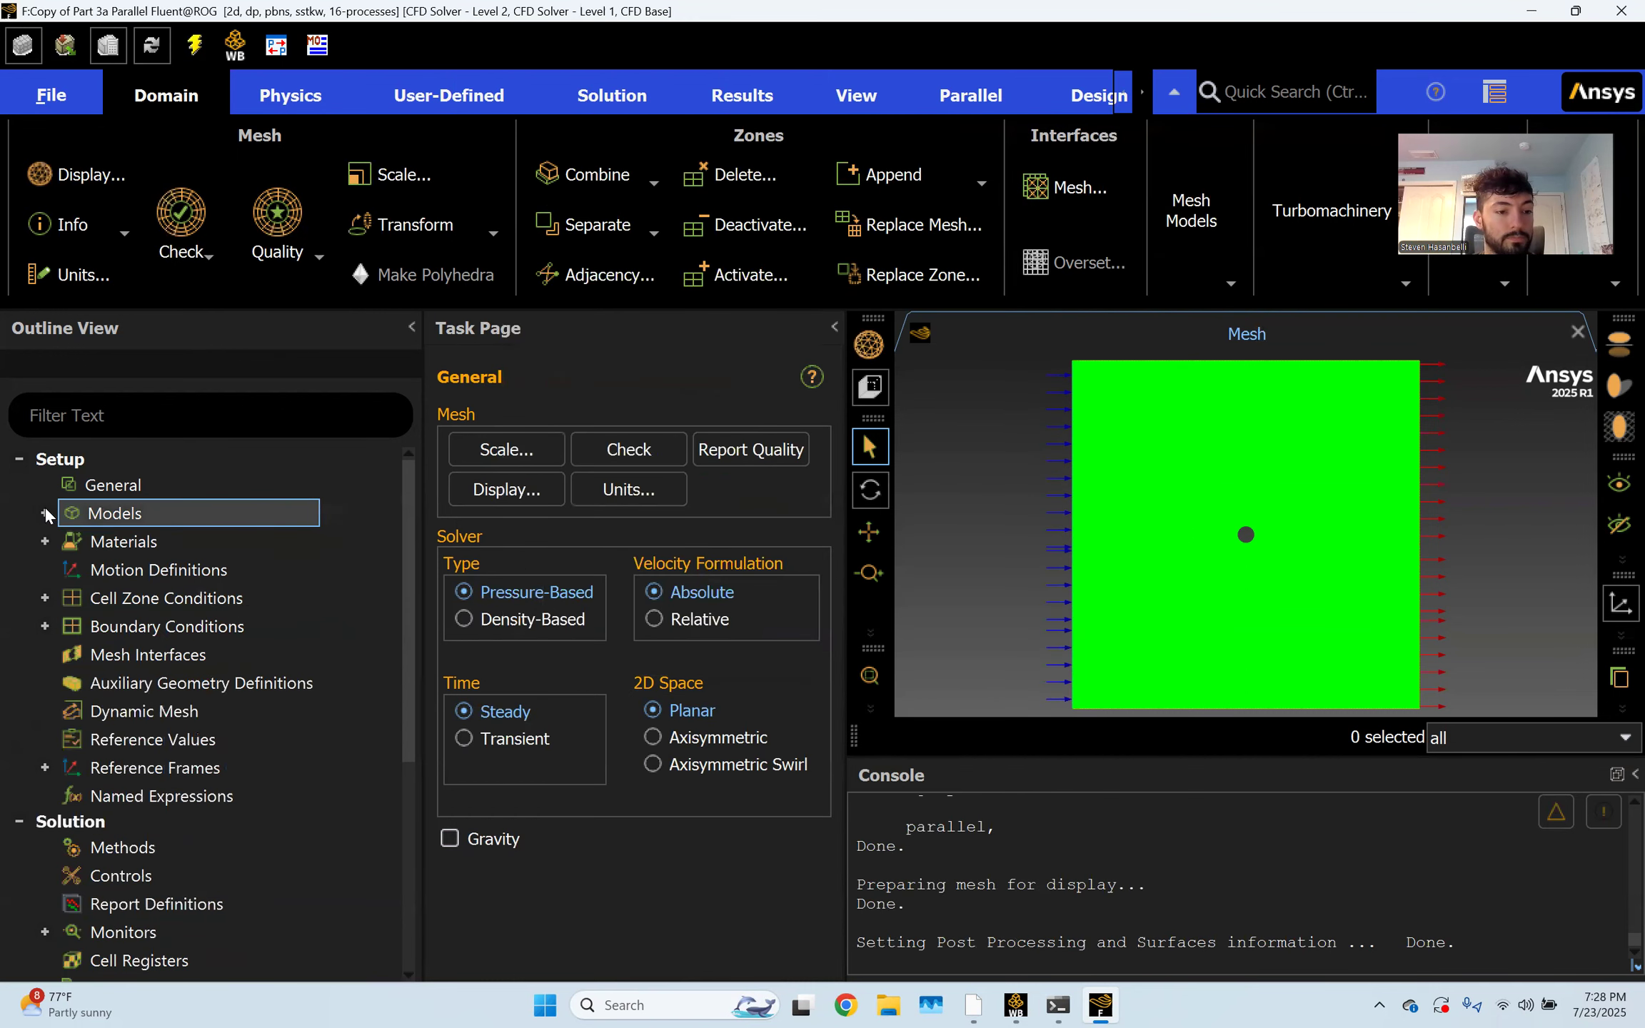
Review the density and viscosity of the fluid material air, then close its properties
click(44, 541)
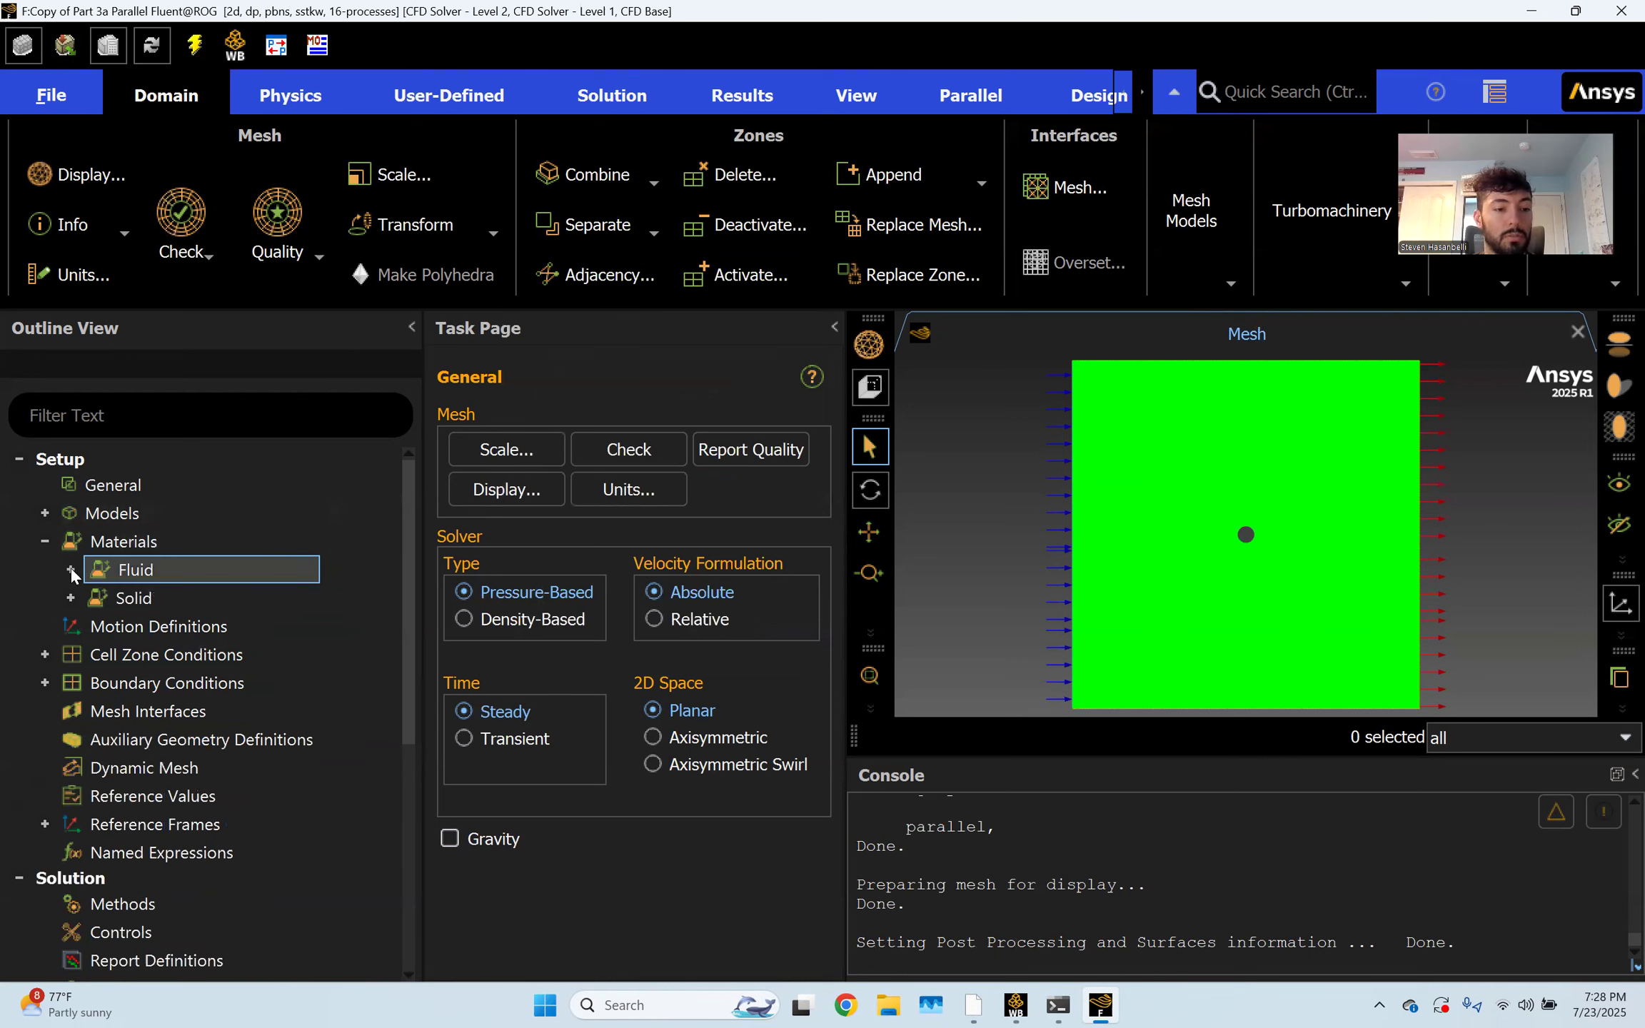
click(70, 569)
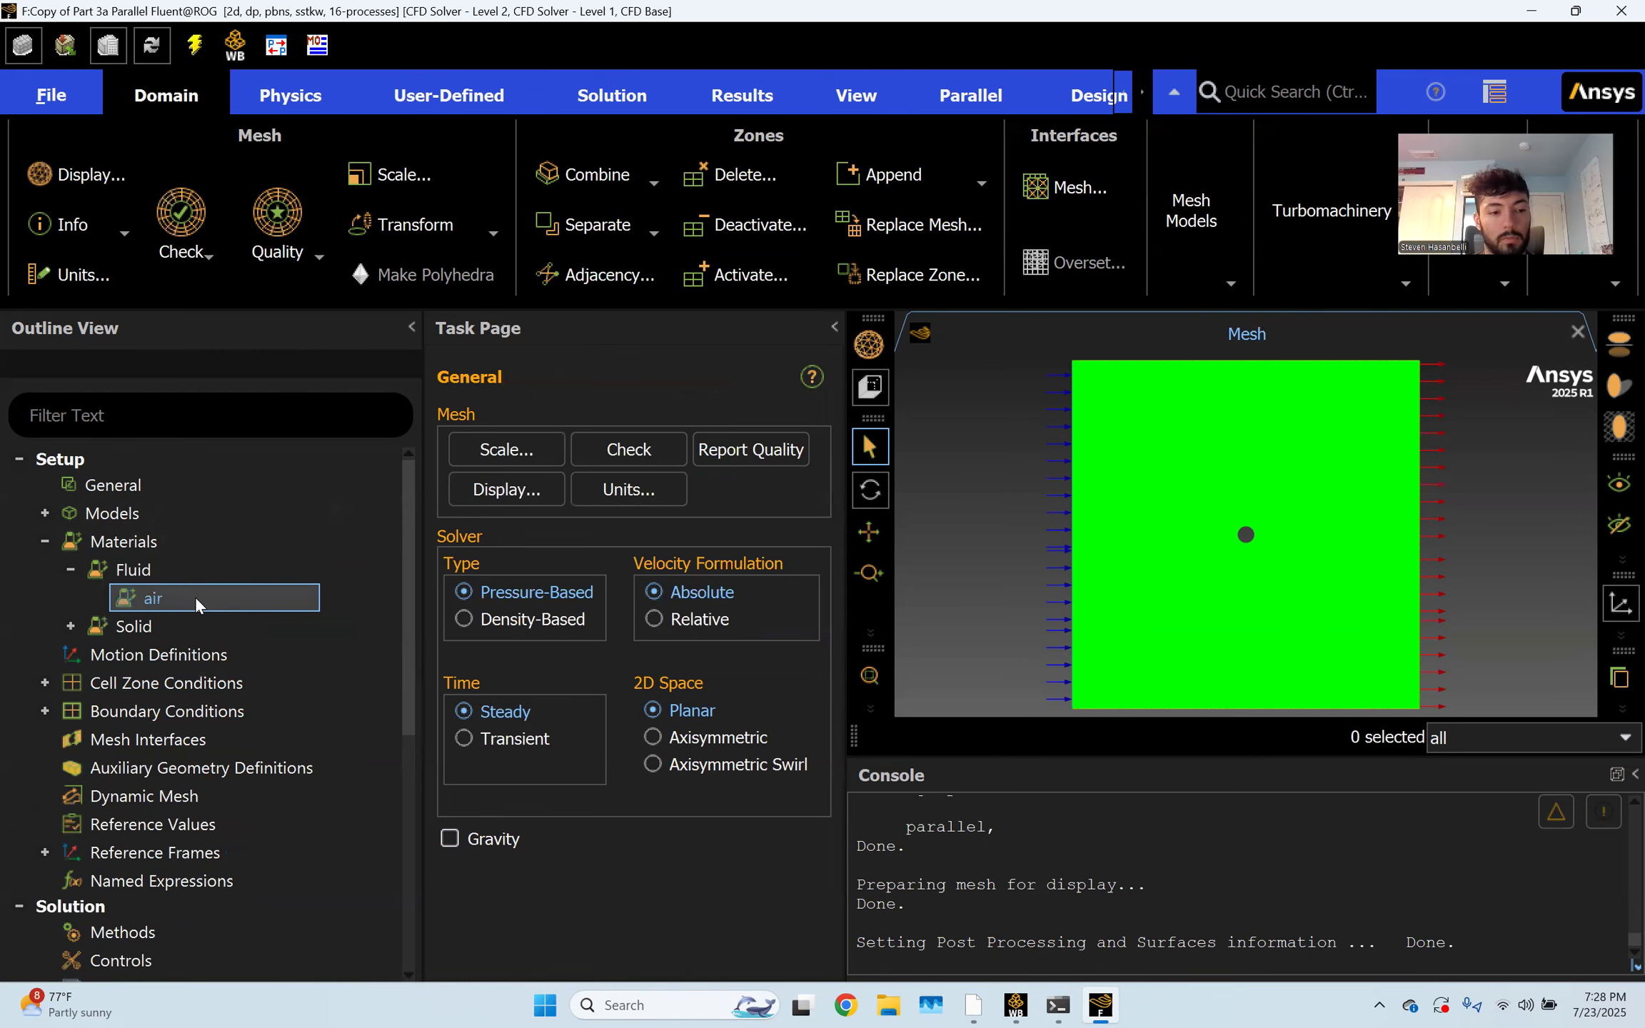
double_click(196, 598)
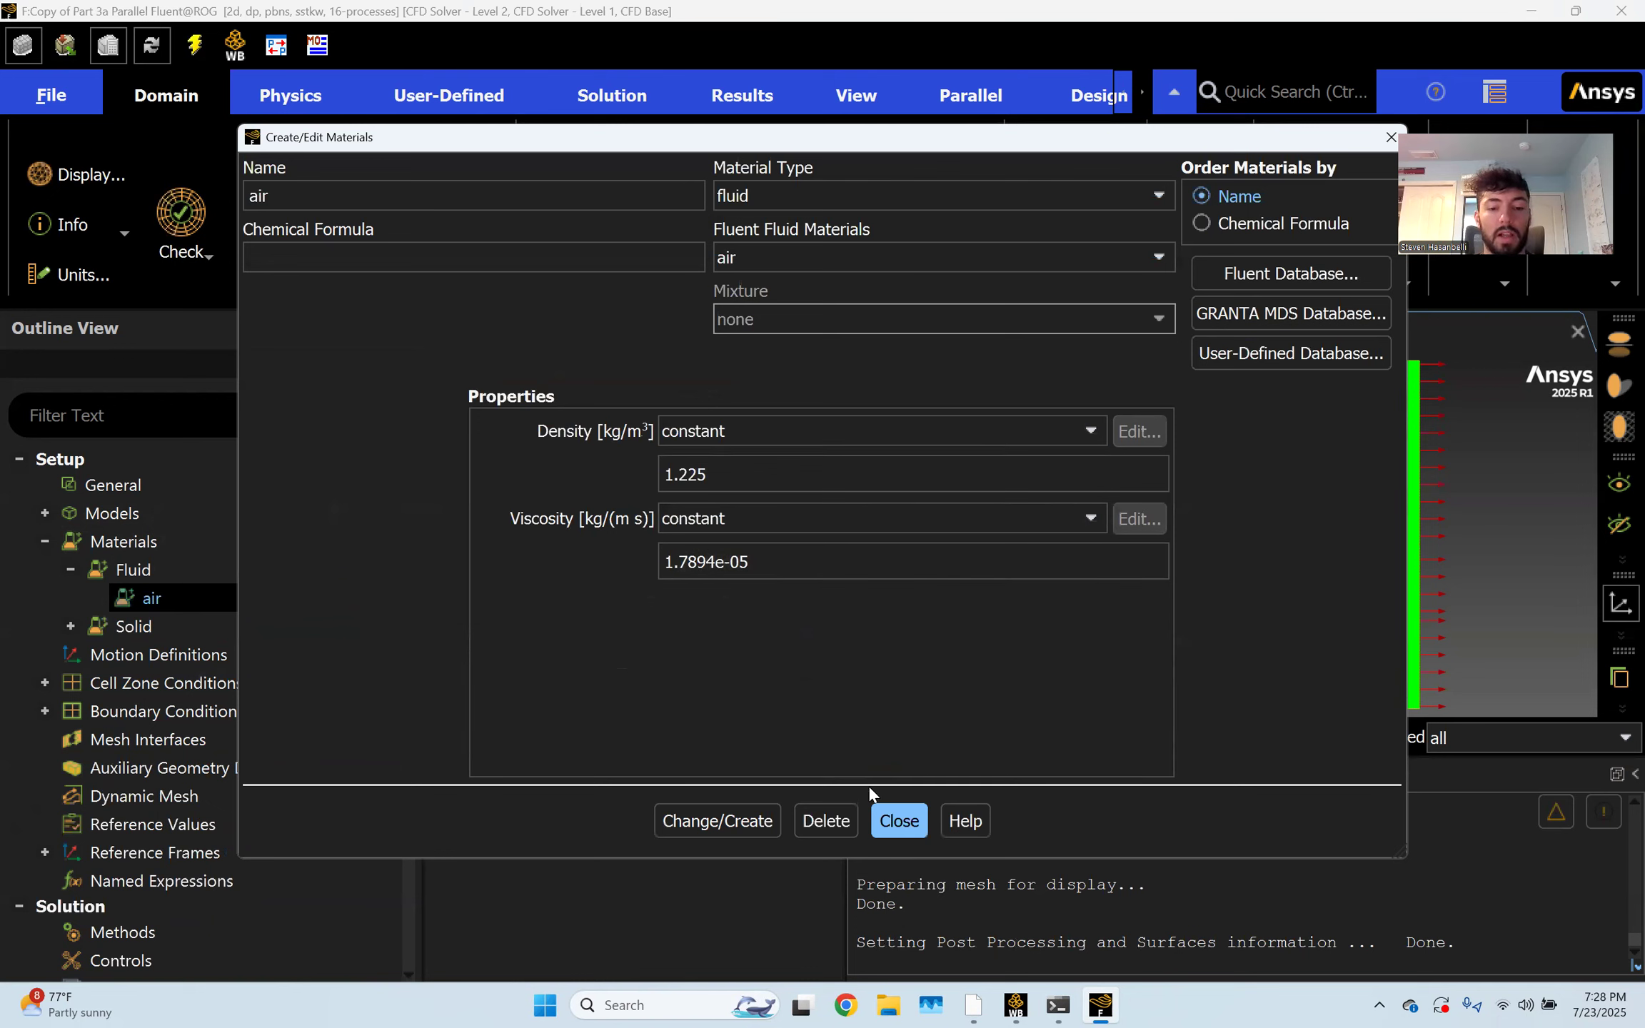
click(893, 824)
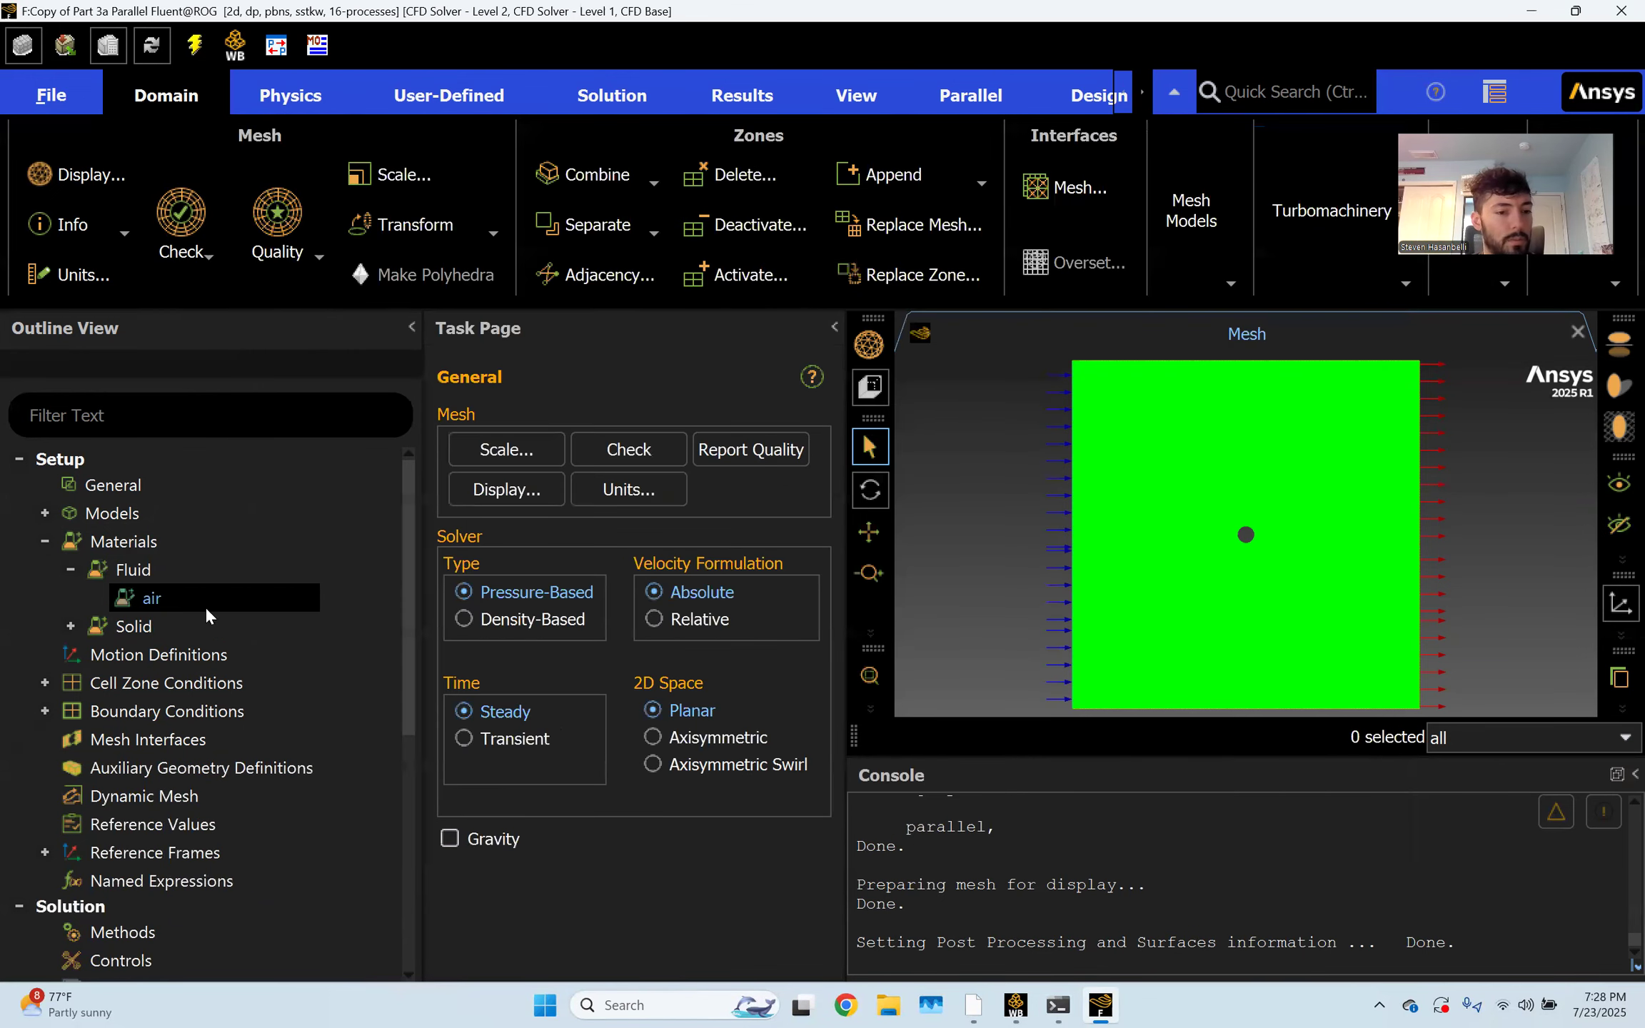
click(44, 542)
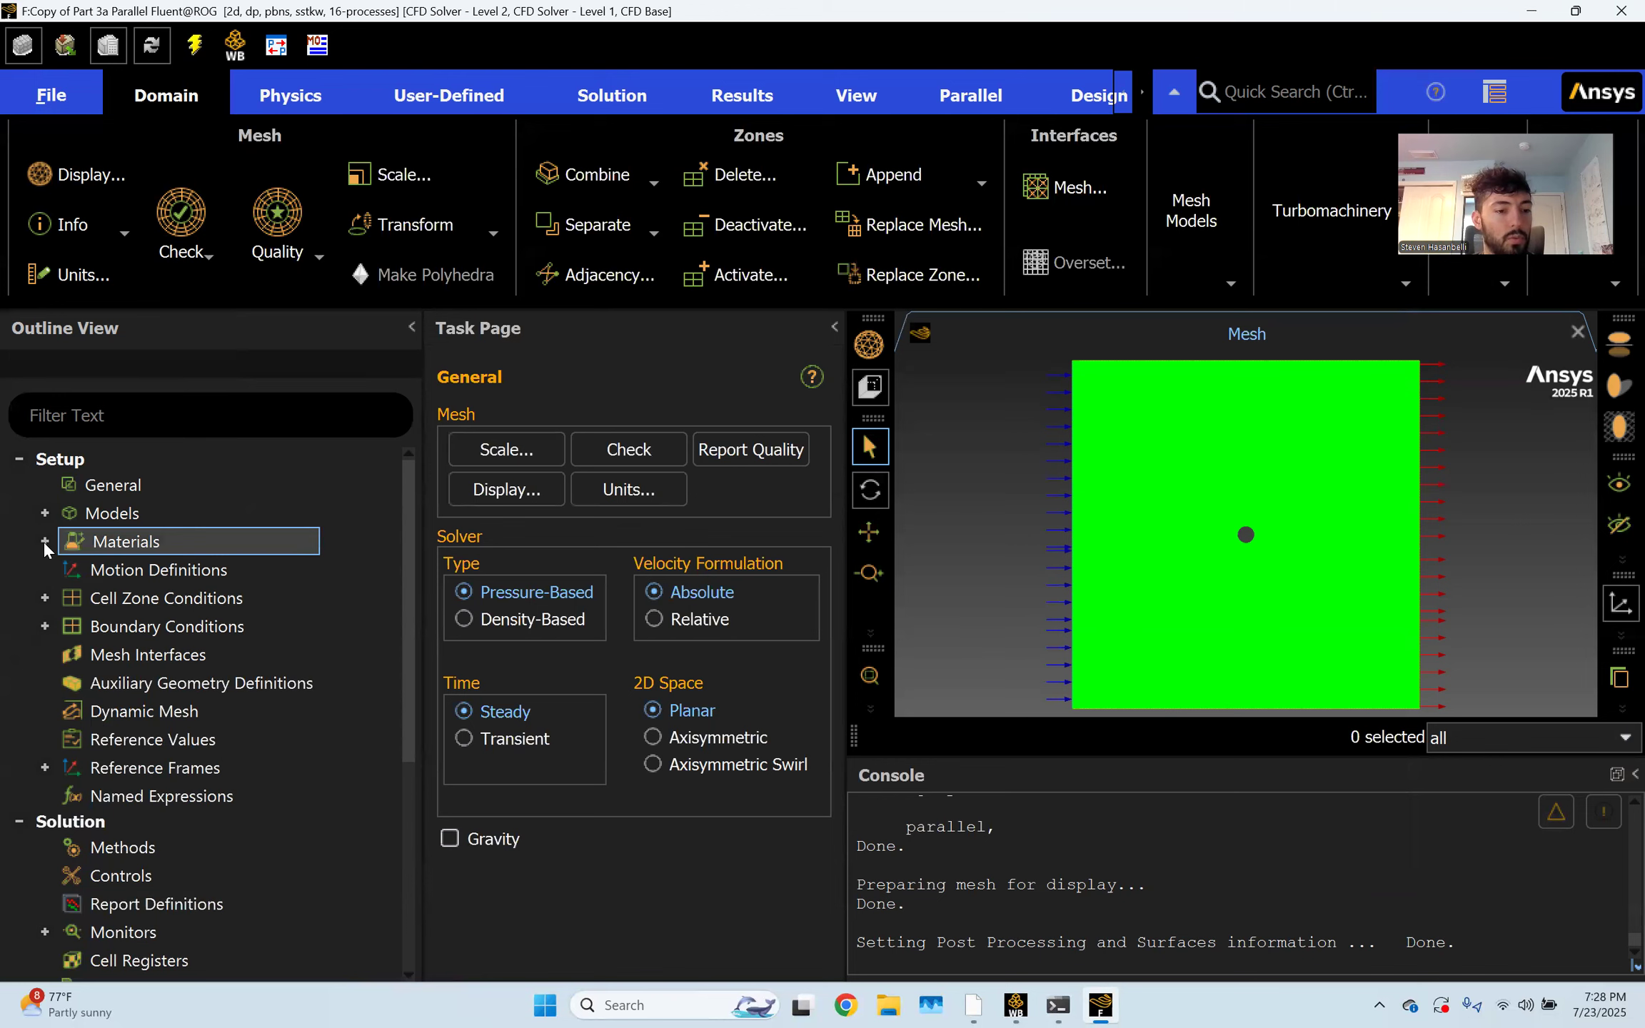
Set the inlet boundary's velocity magnitude to 3 m/s and apply it
click(44, 626)
click(71, 655)
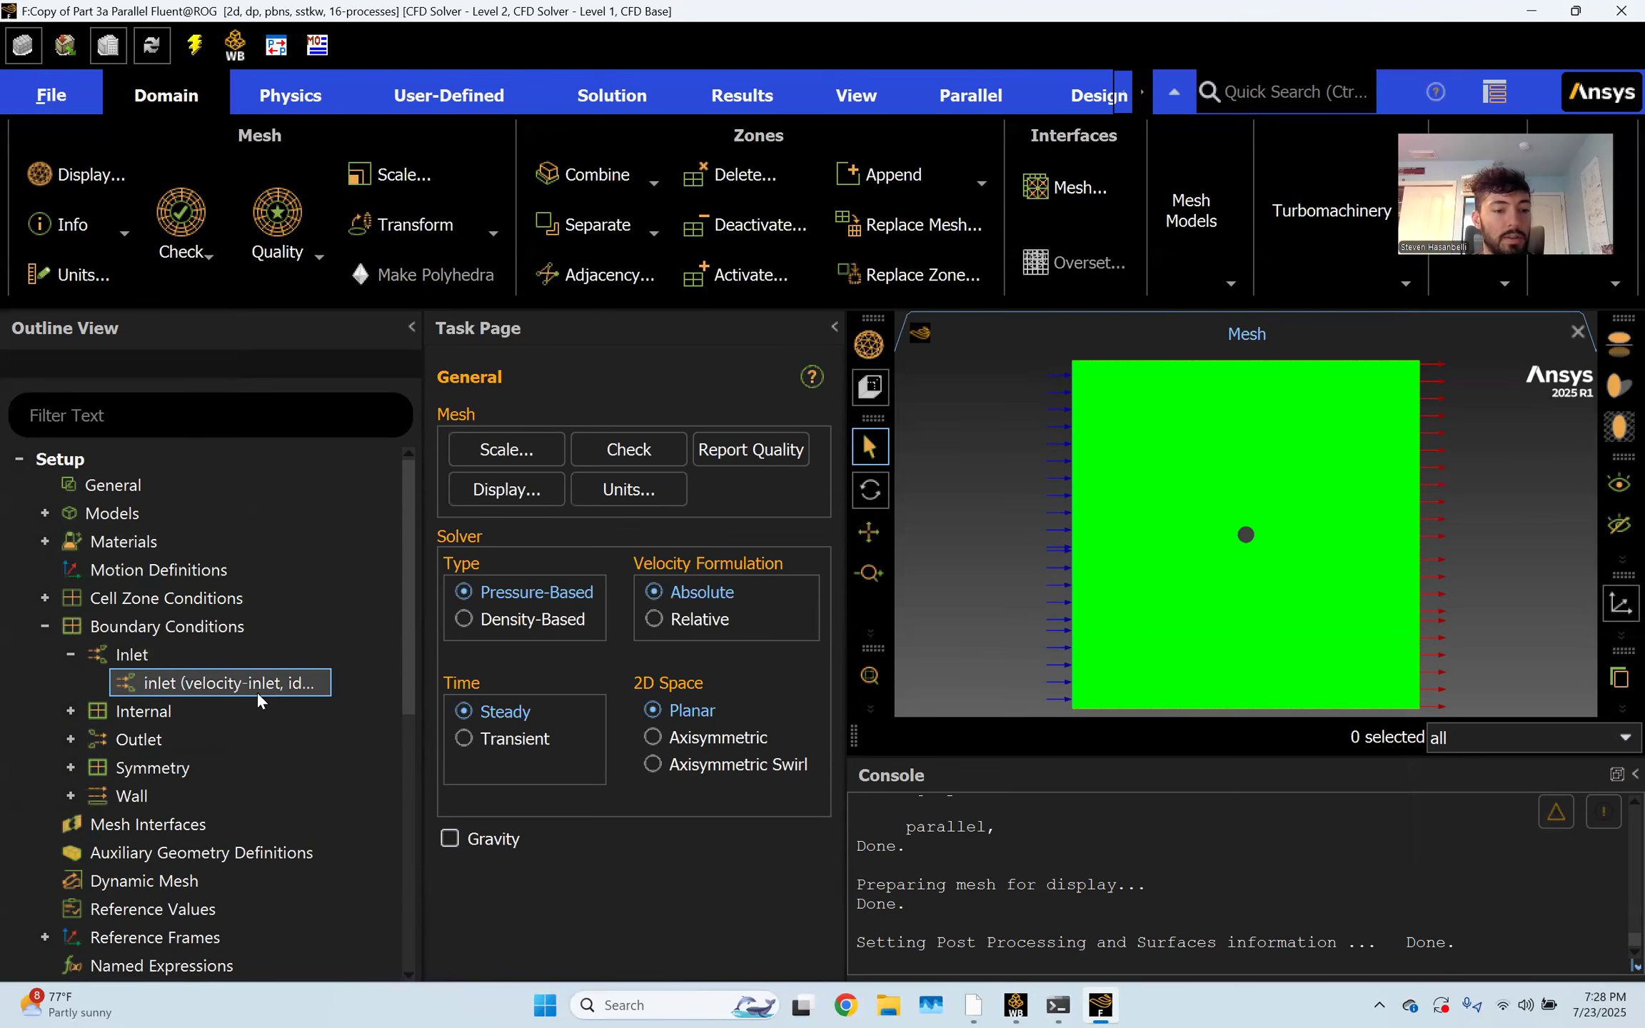
click(217, 683)
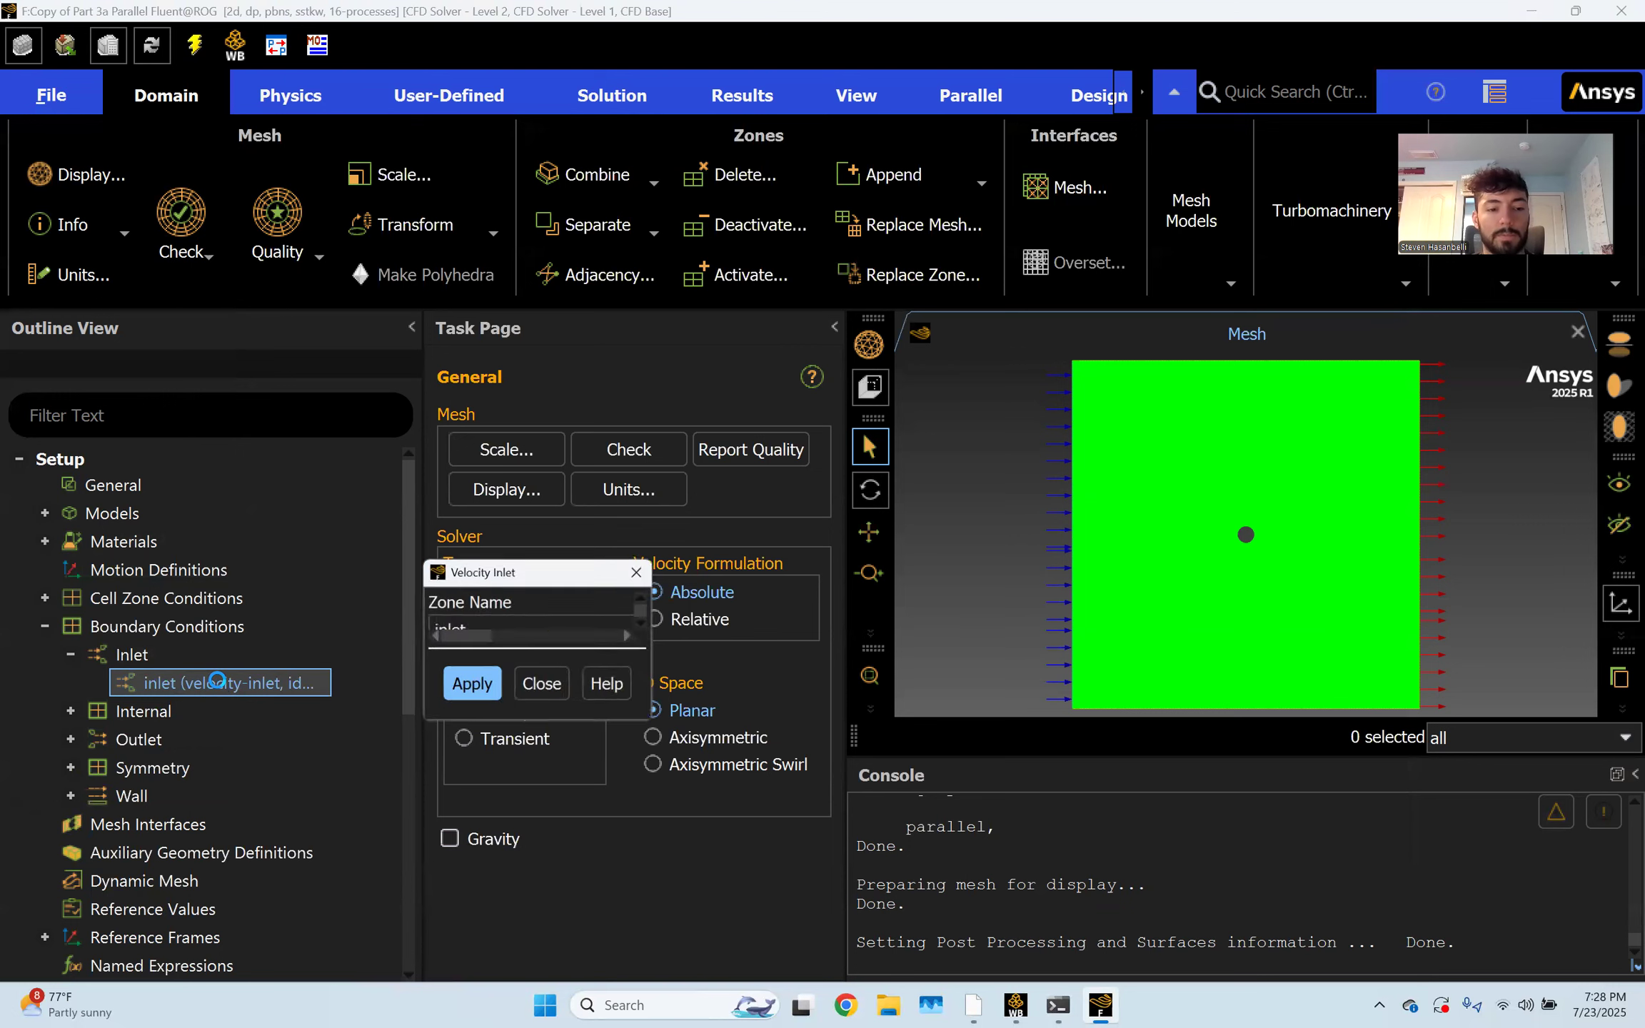
click(926, 470)
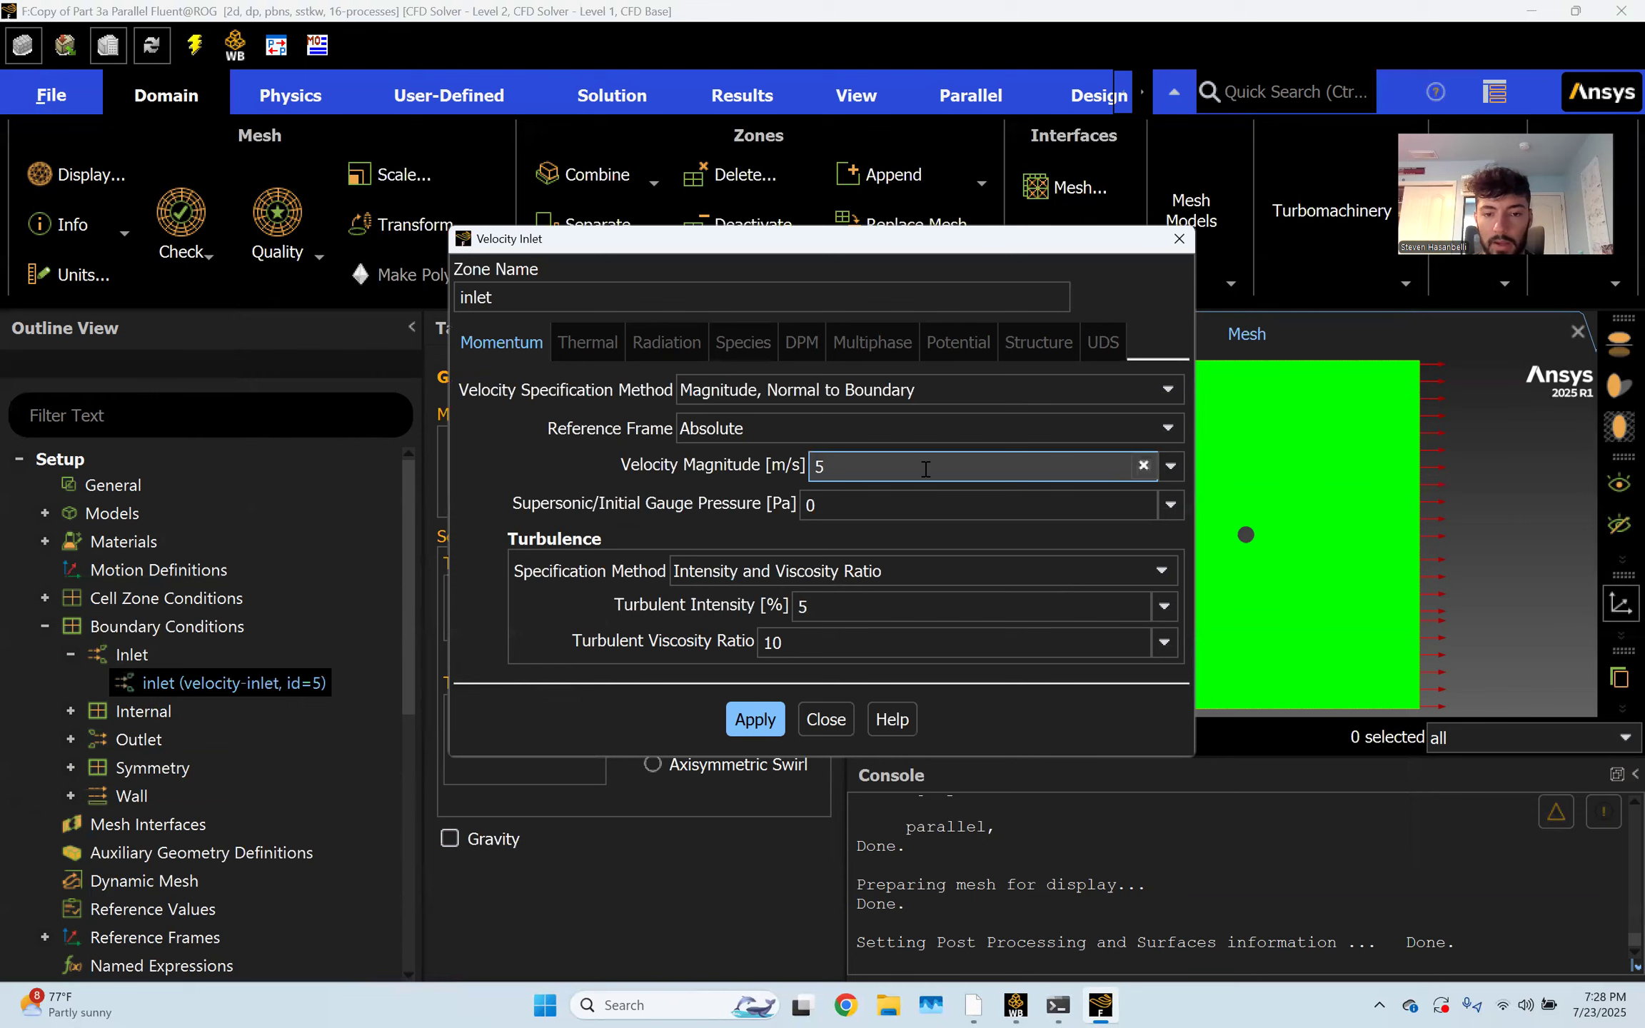
double_click(902, 466)
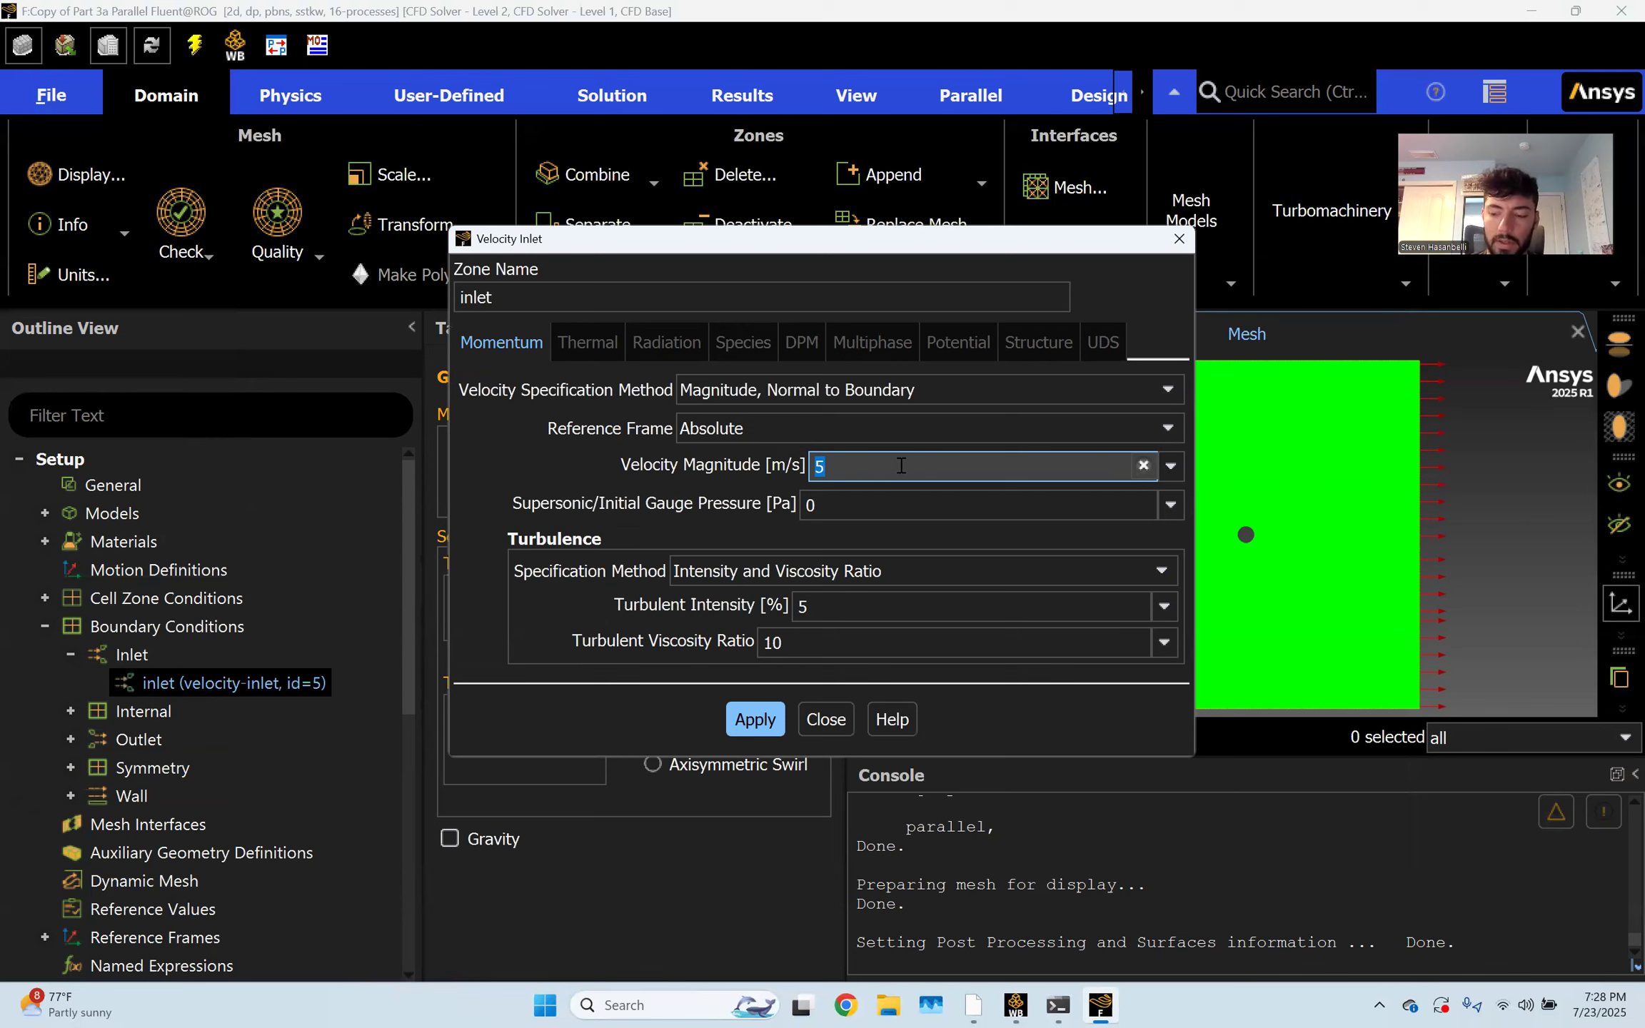
text(3)
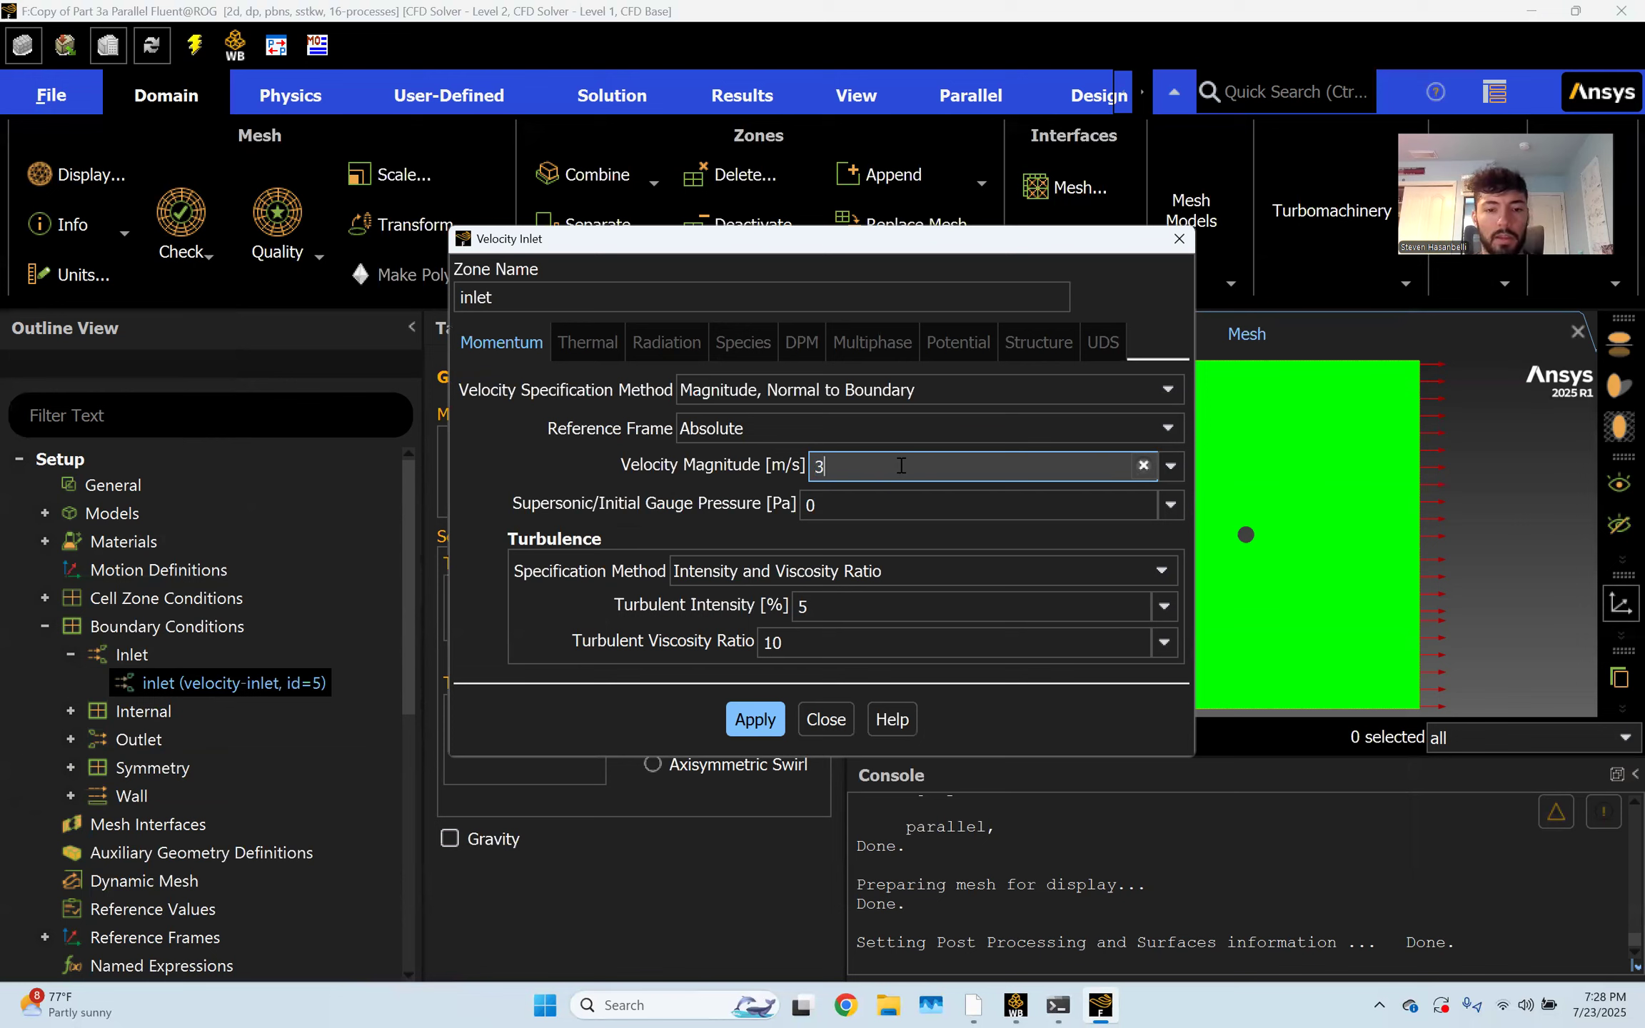
click(745, 461)
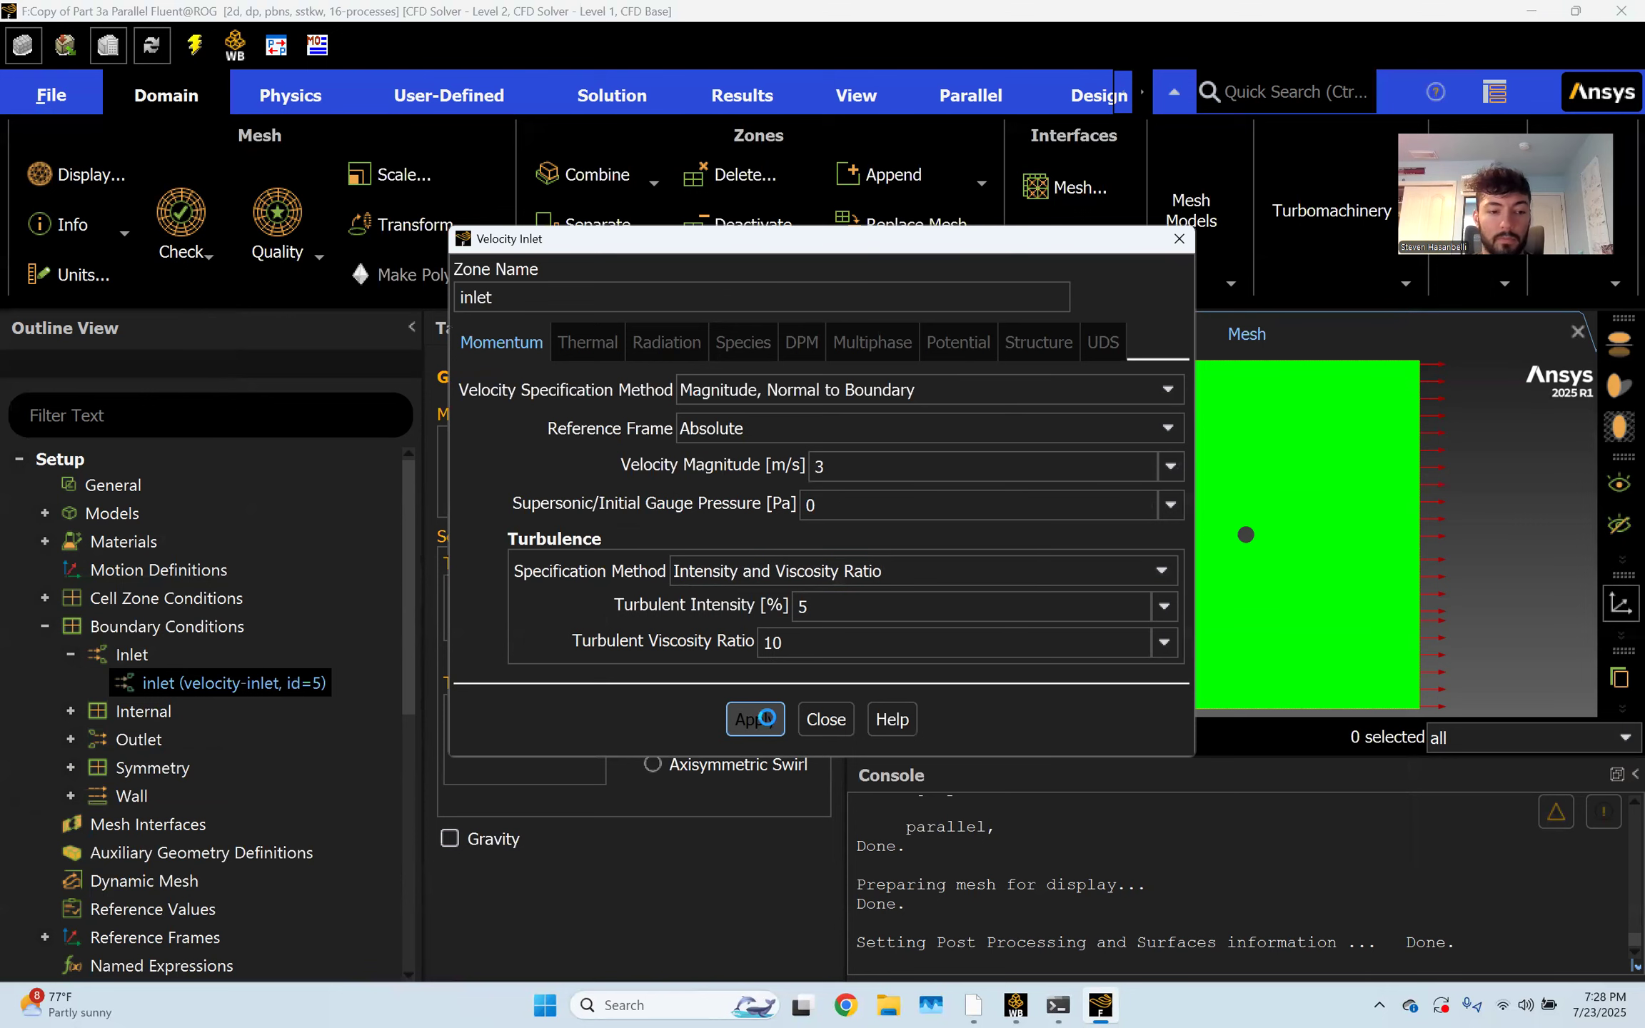
click(821, 719)
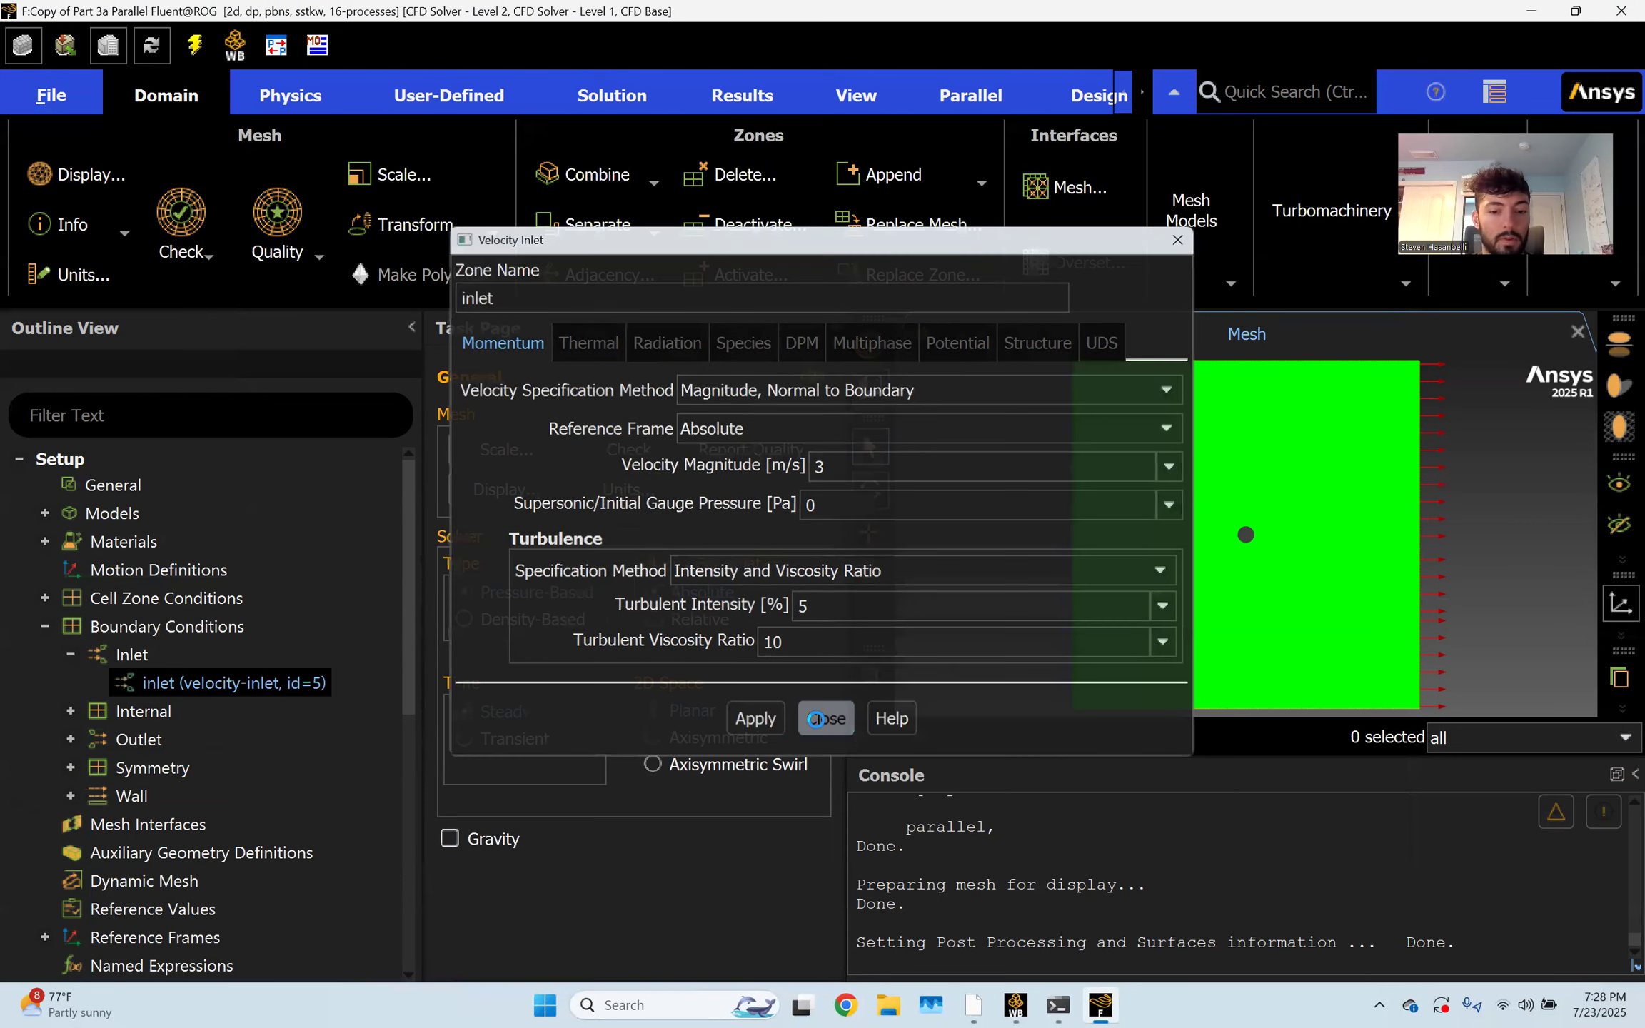
click(69, 654)
Set the velocity in the reference values to 3 m/s
scroll(158, 725, down, 2)
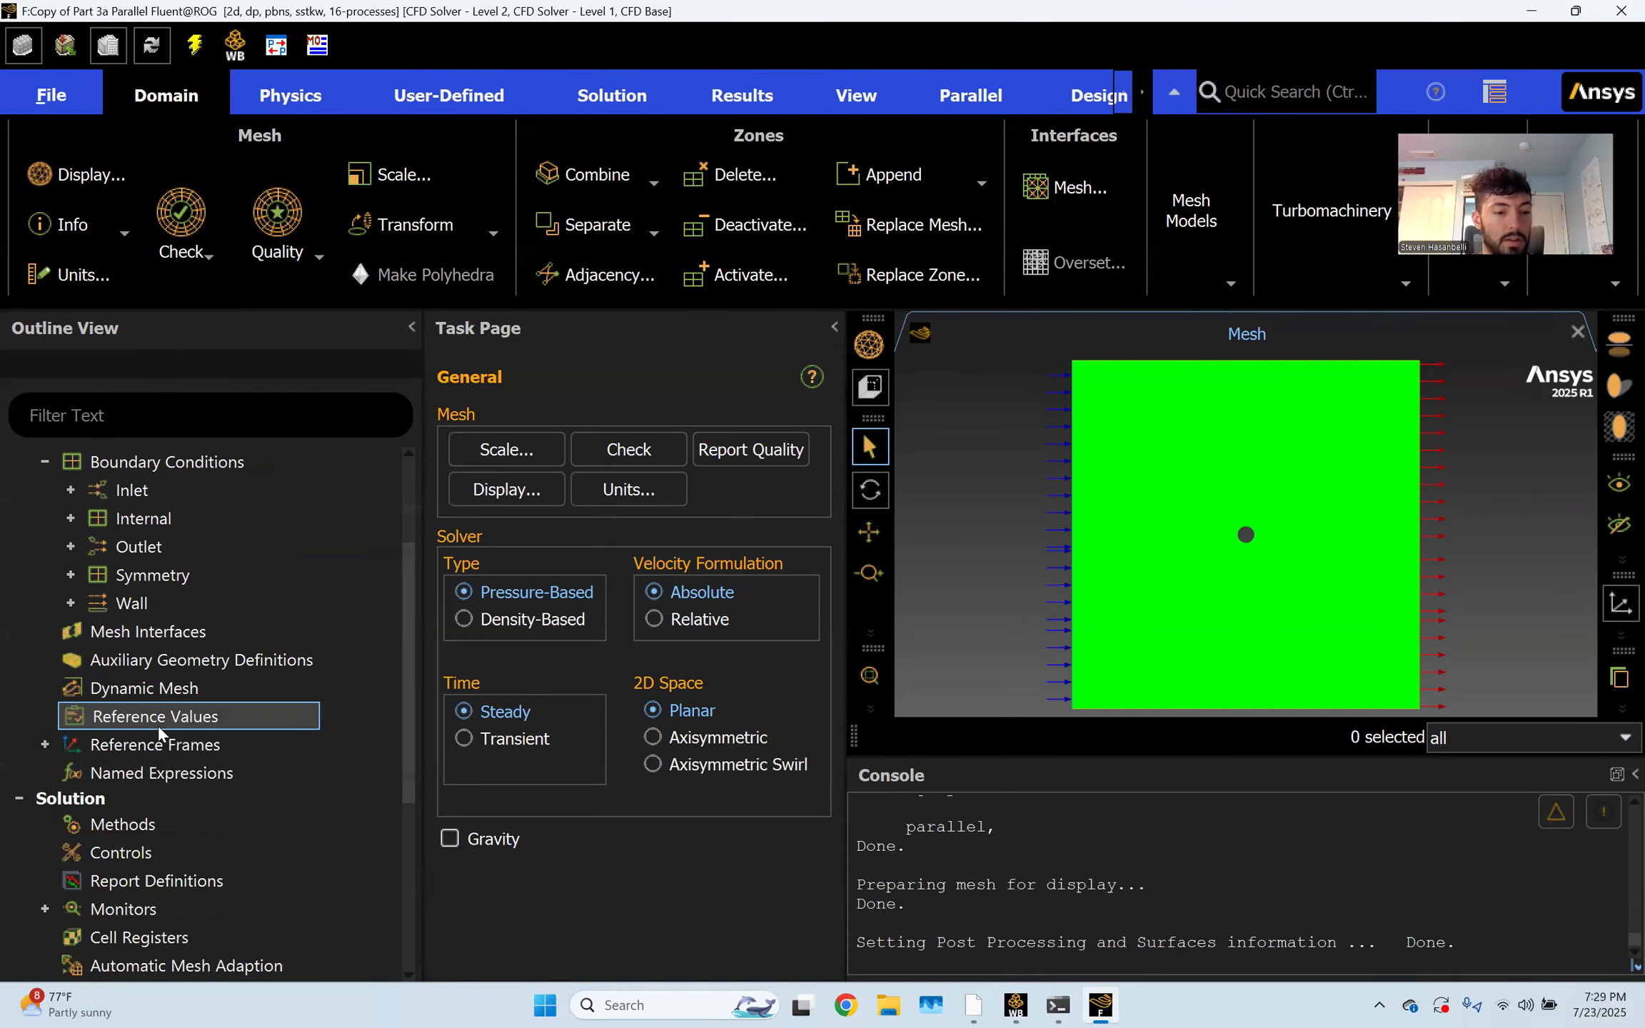
click(158, 715)
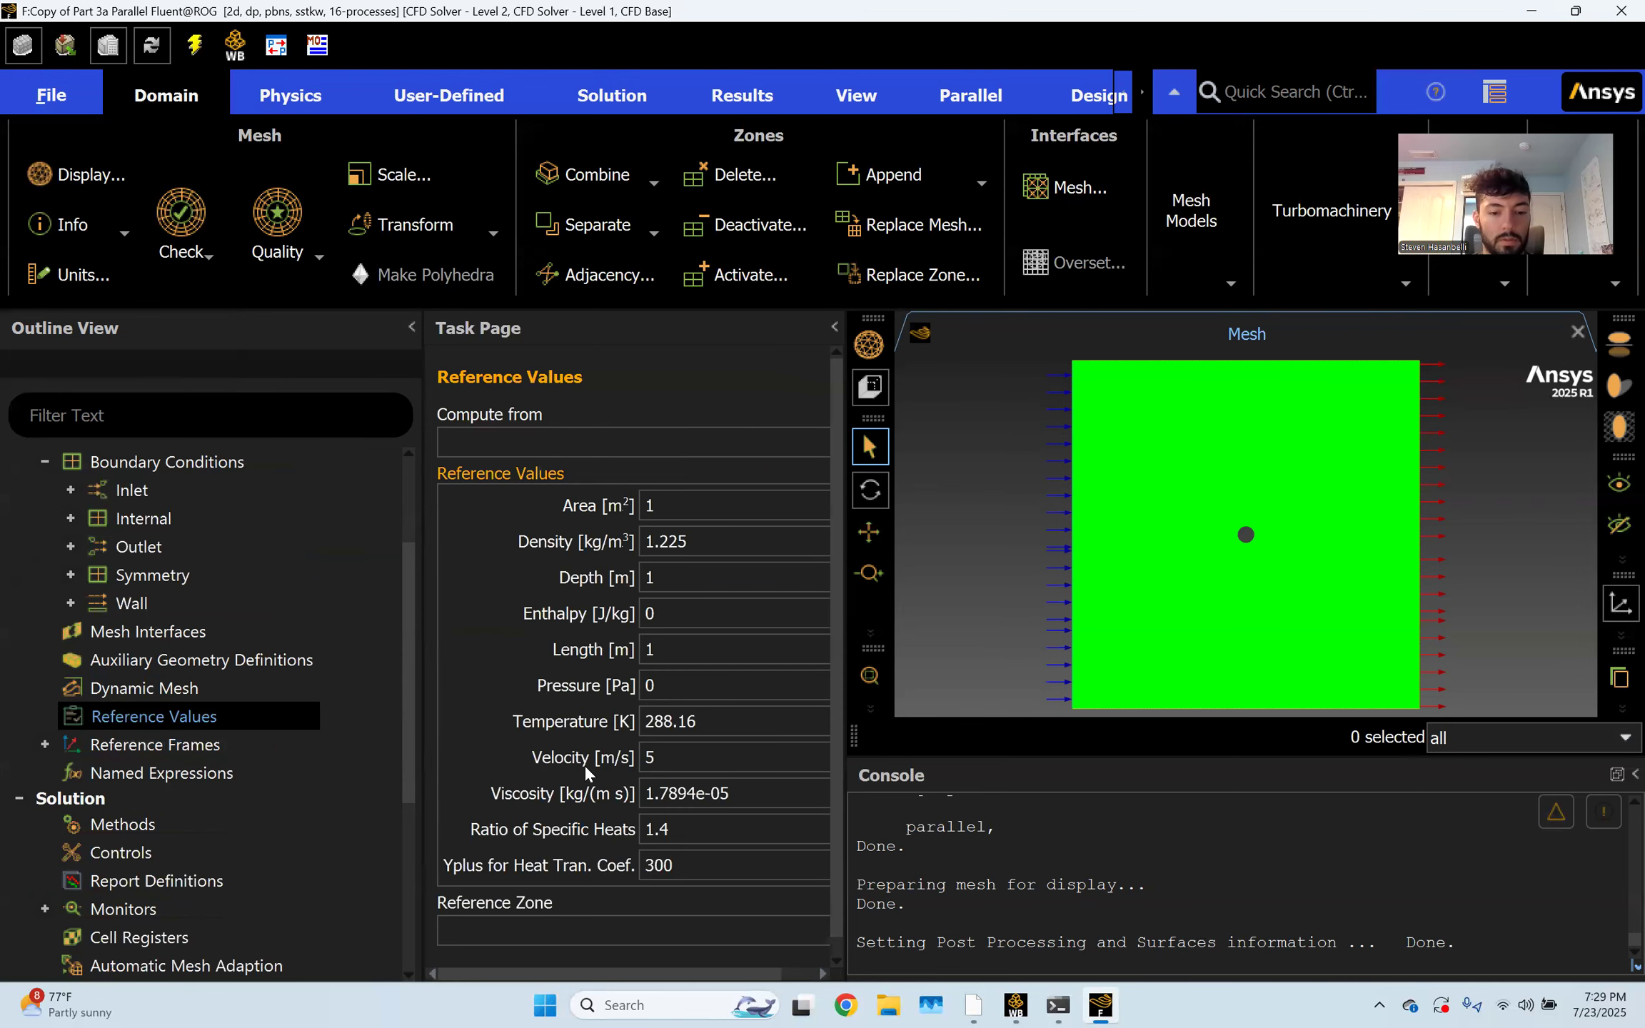
double_click(675, 752)
text(3)
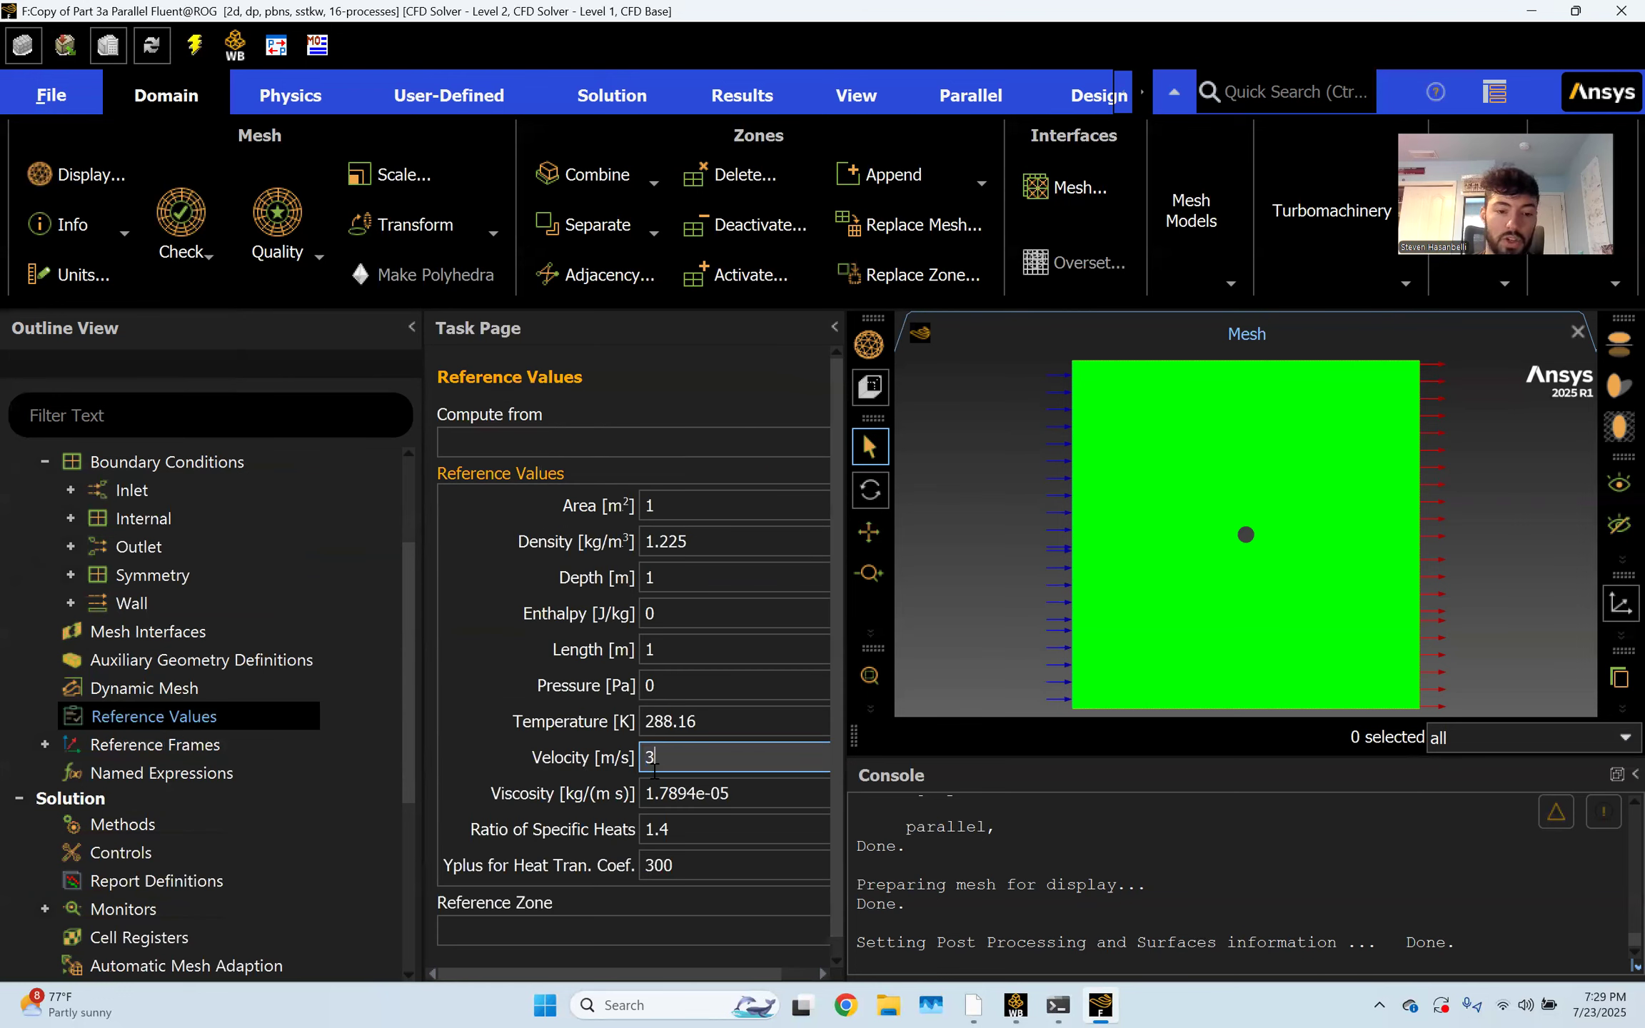
click(477, 669)
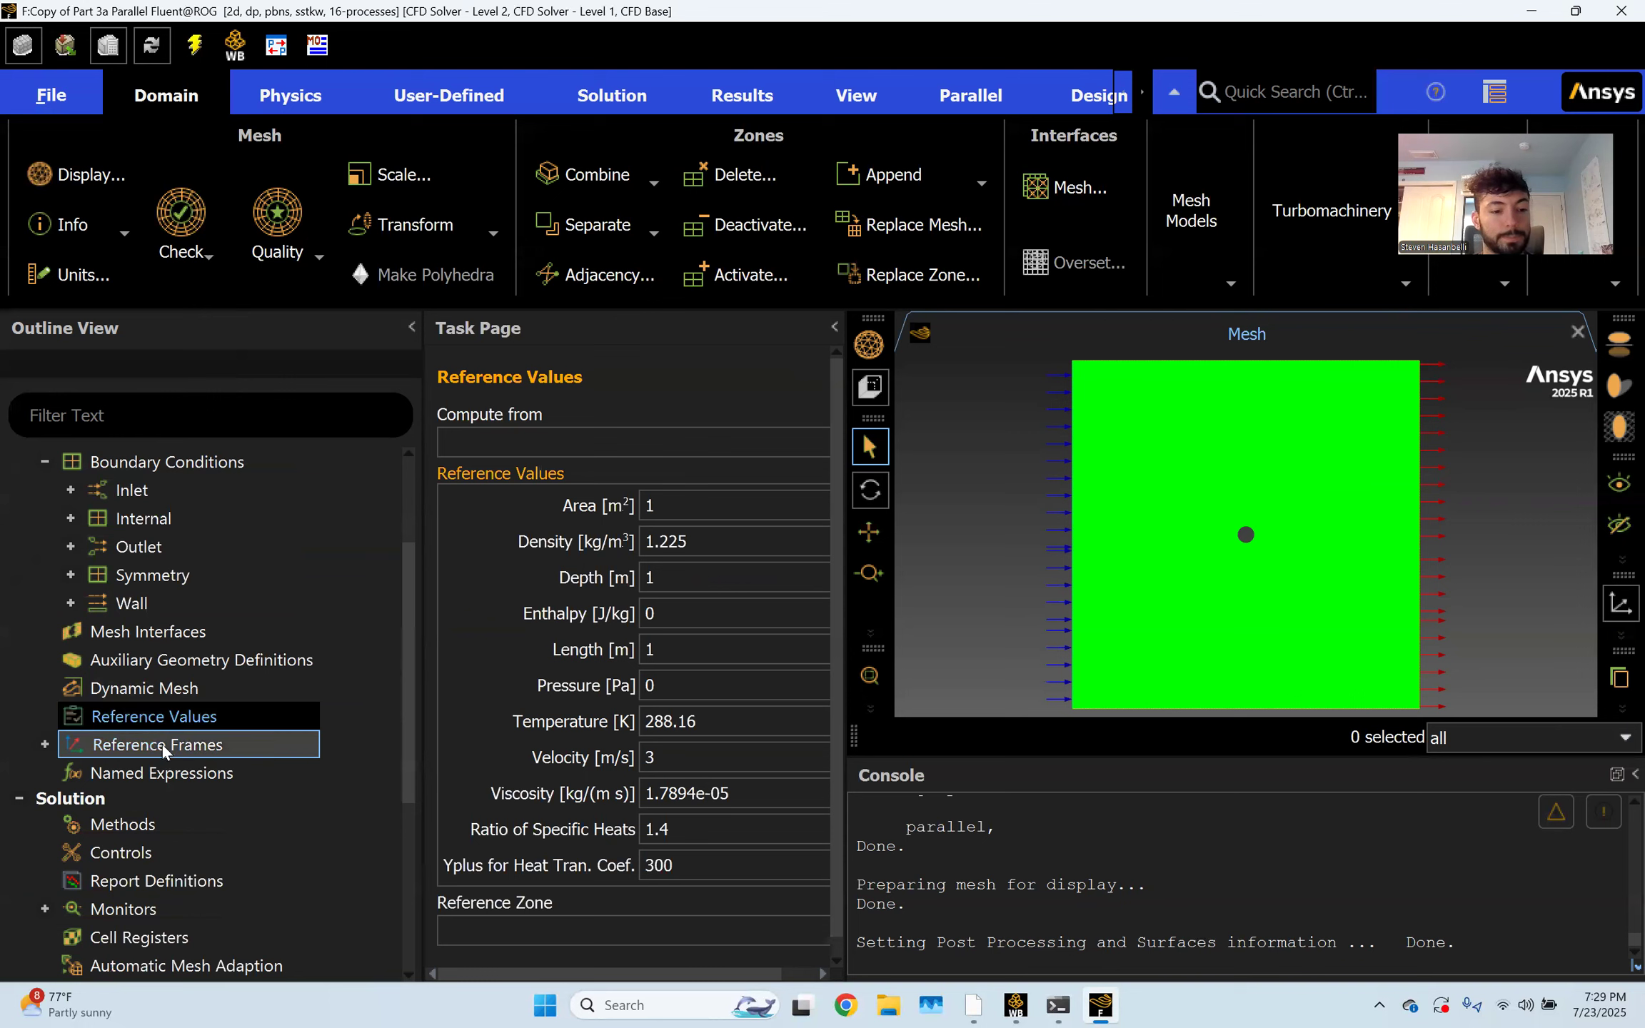
Set the solution methods to the Coupled pressure-velocity scheme and Second Order pressure discretization
scroll(180, 797, down, 2)
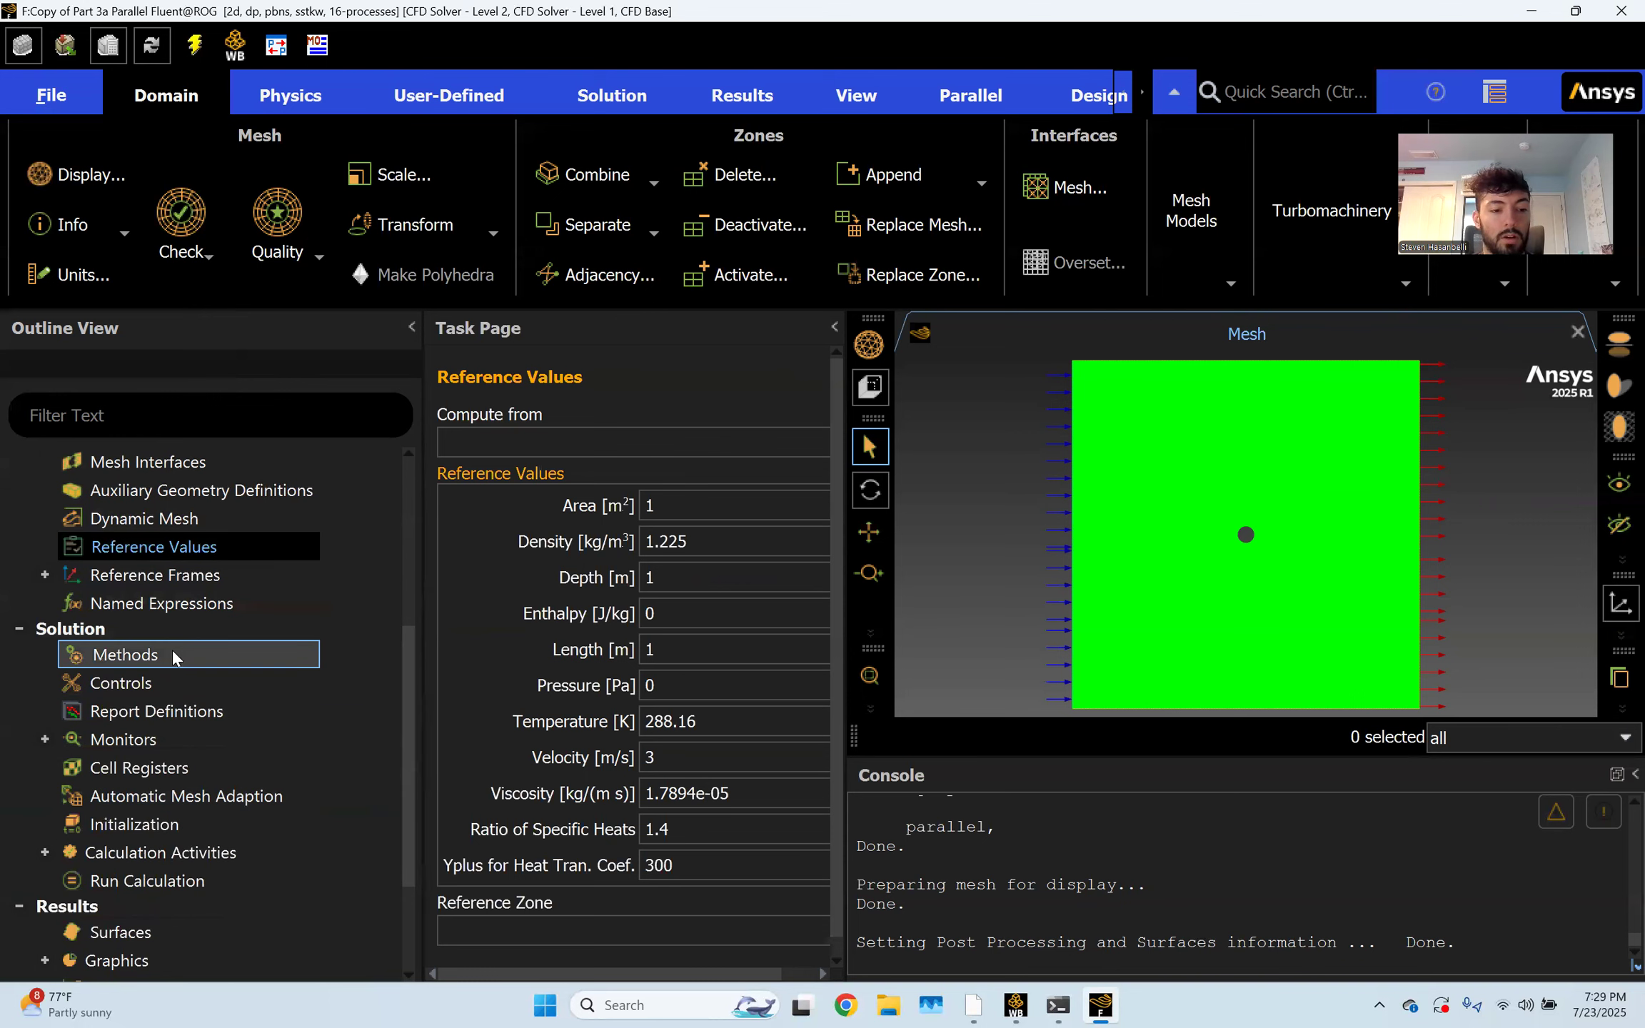
click(171, 652)
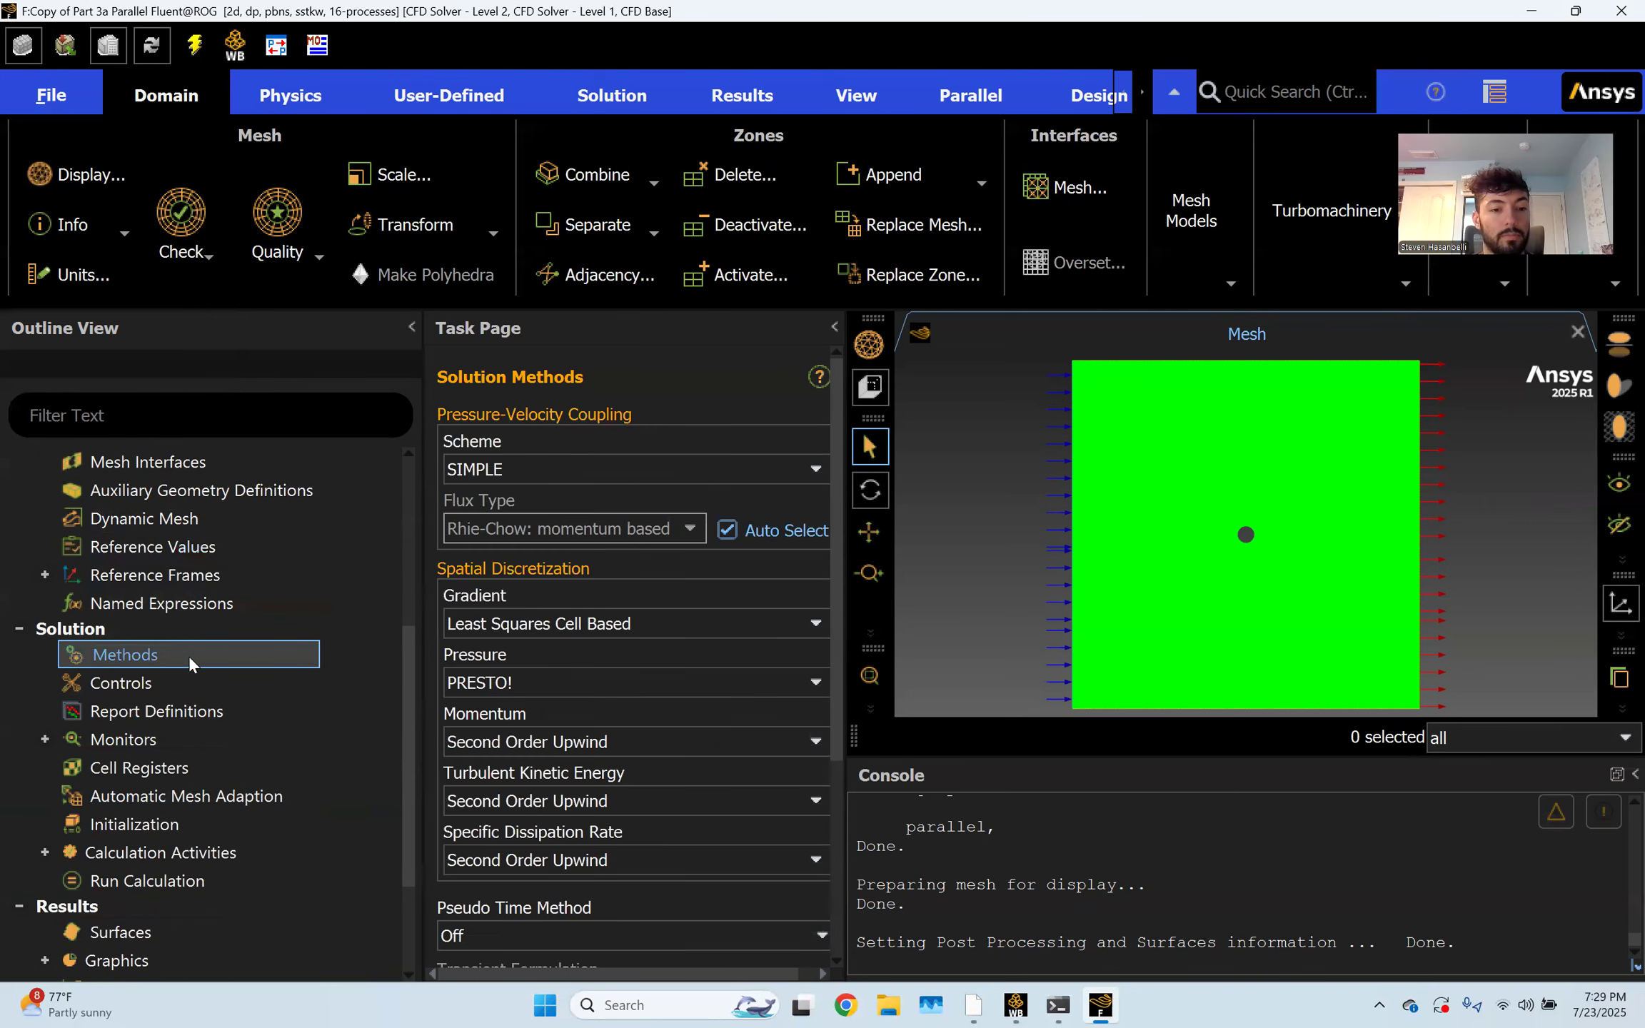
click(562, 476)
click(521, 558)
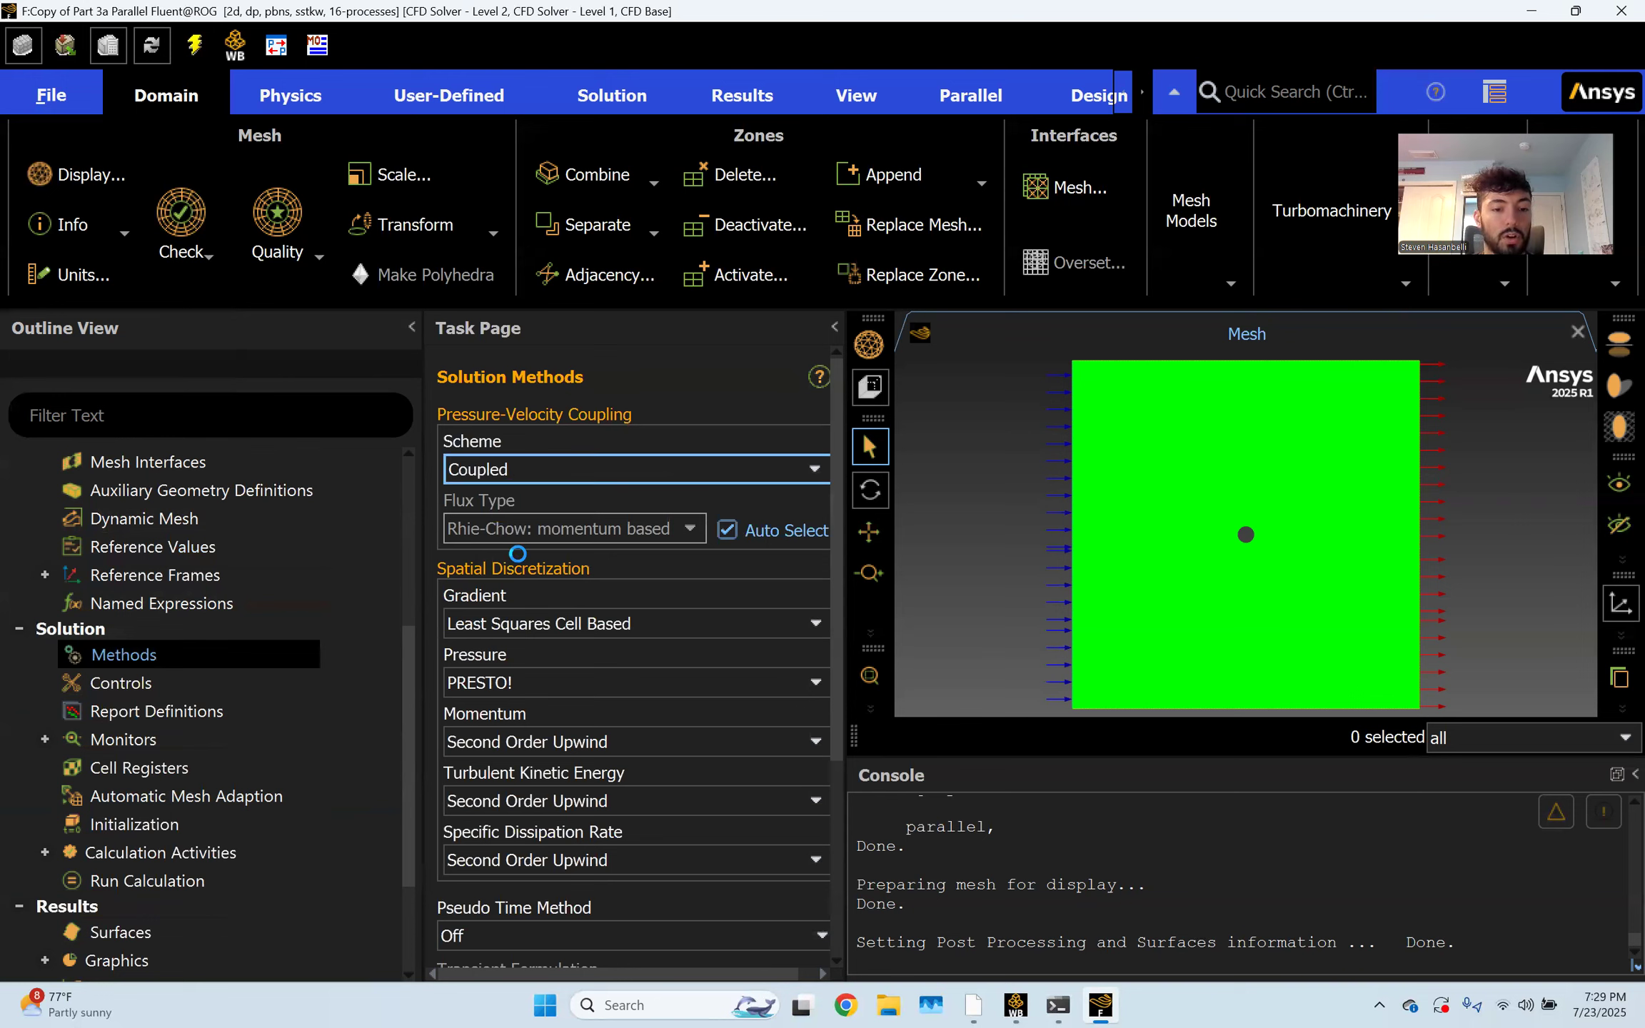
click(568, 685)
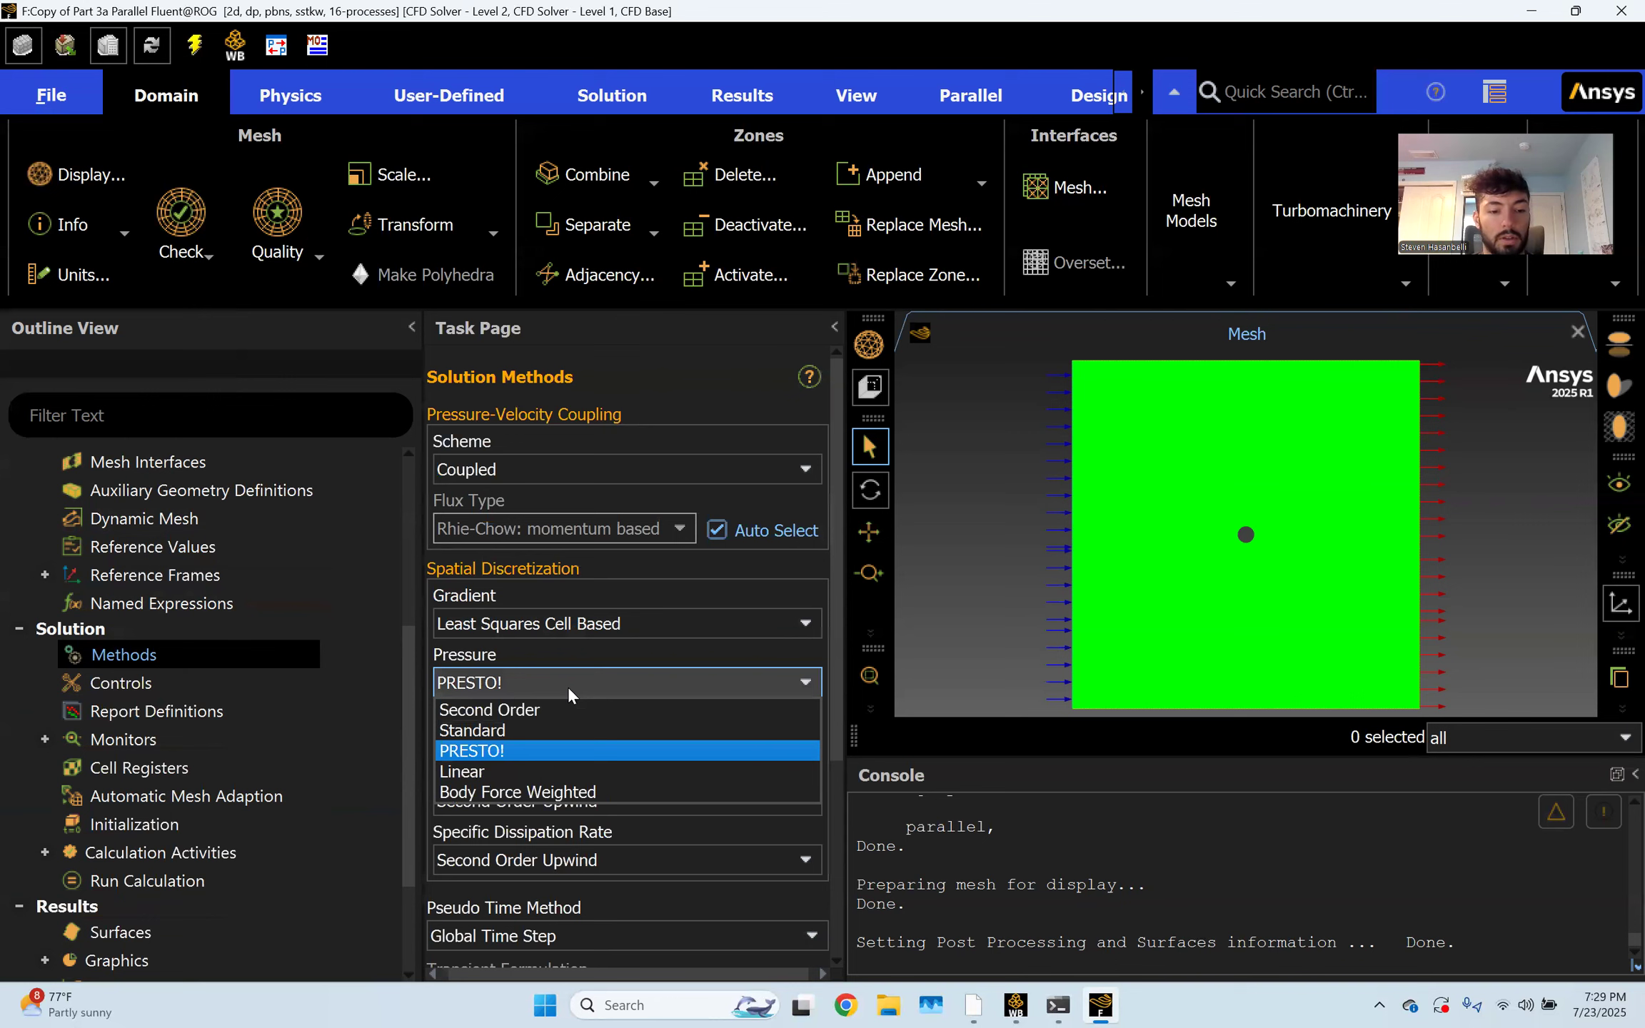
click(553, 706)
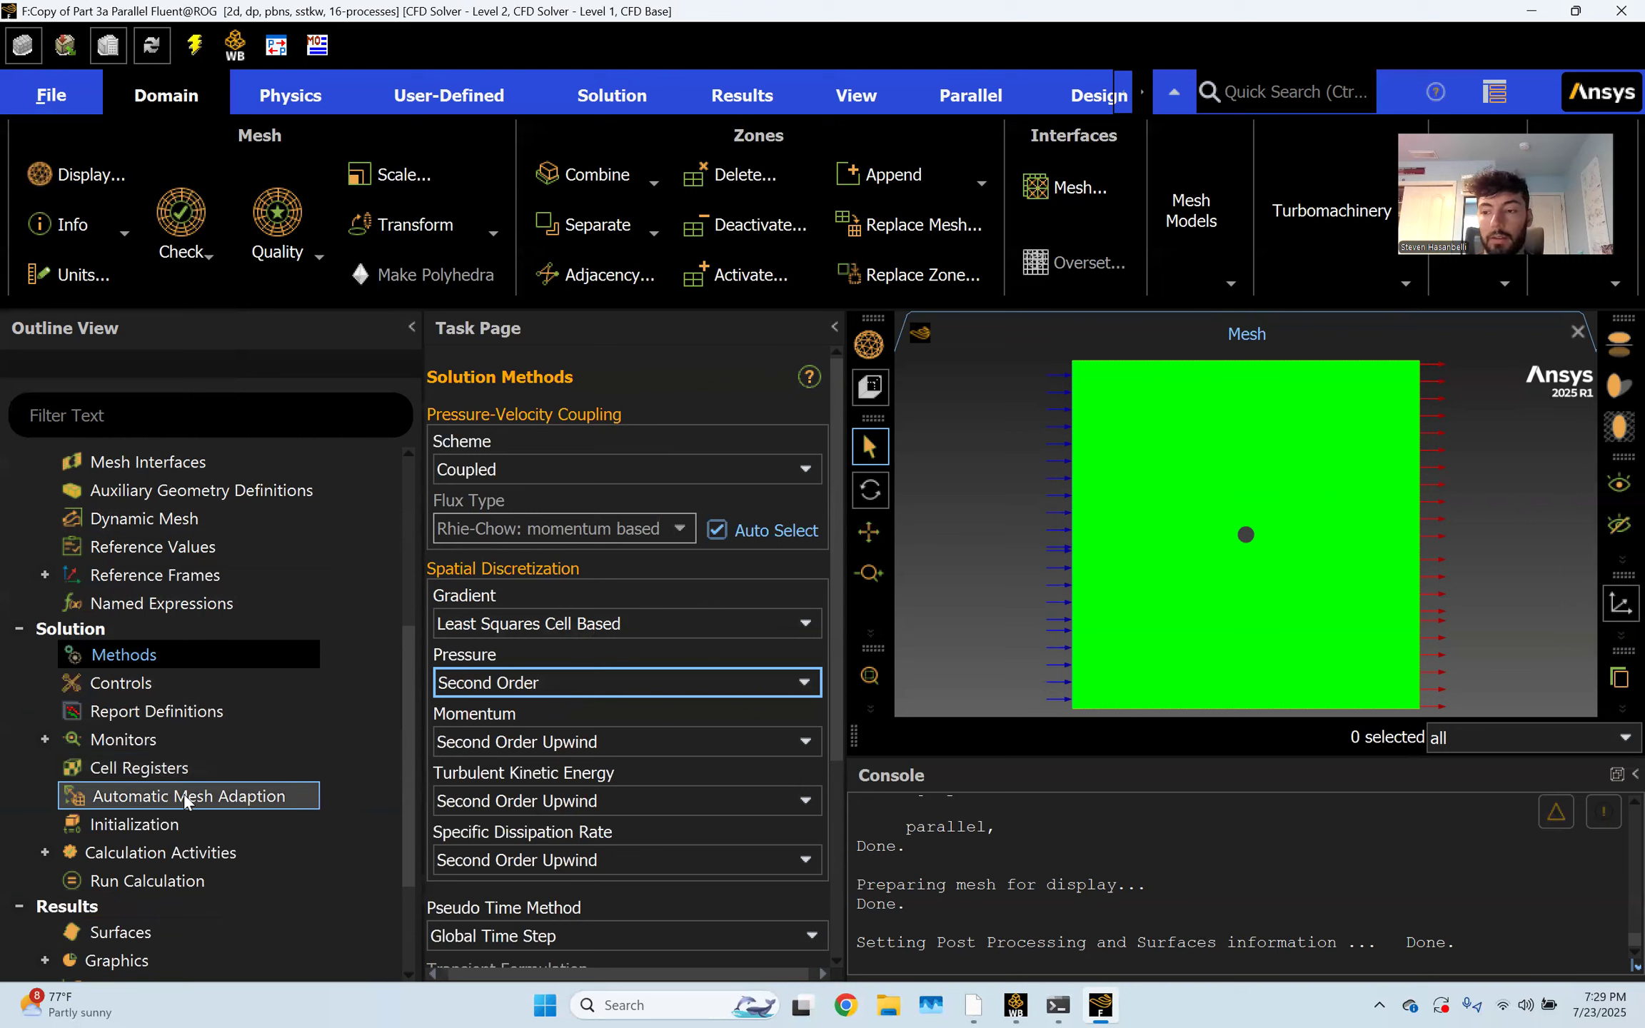
Review the absolute convergence criteria of the residual monitors, including k and omega, and cancel the dialog
click(44, 740)
click(158, 768)
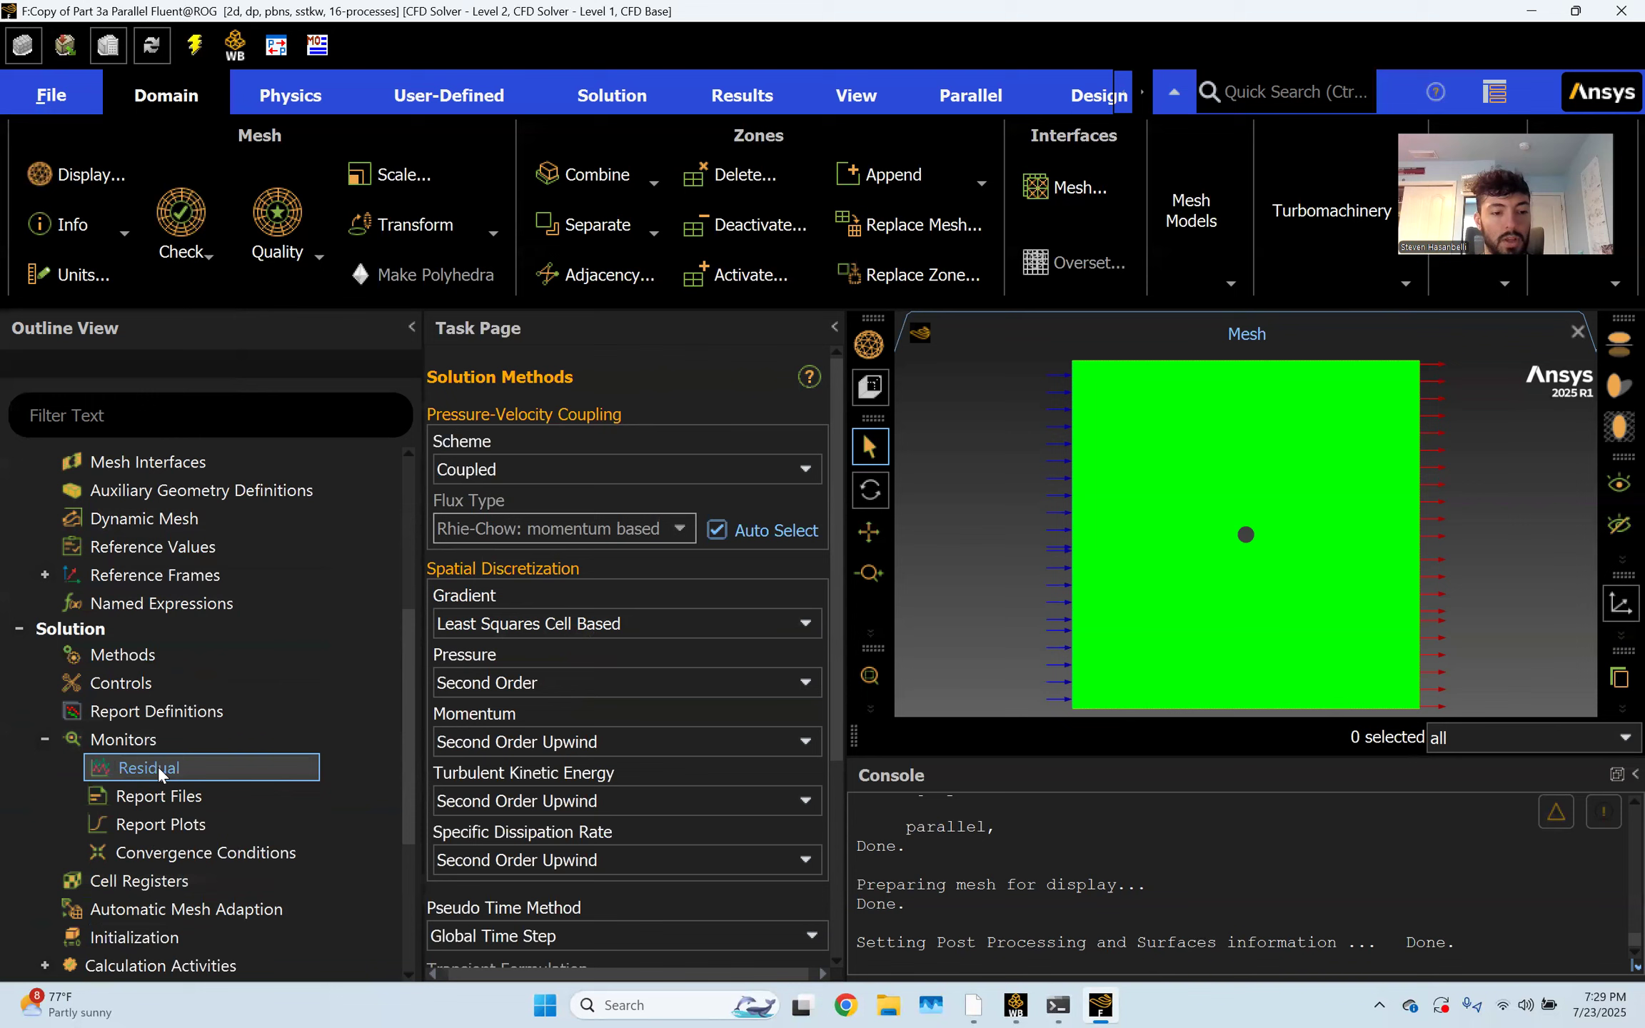
double_click(158, 768)
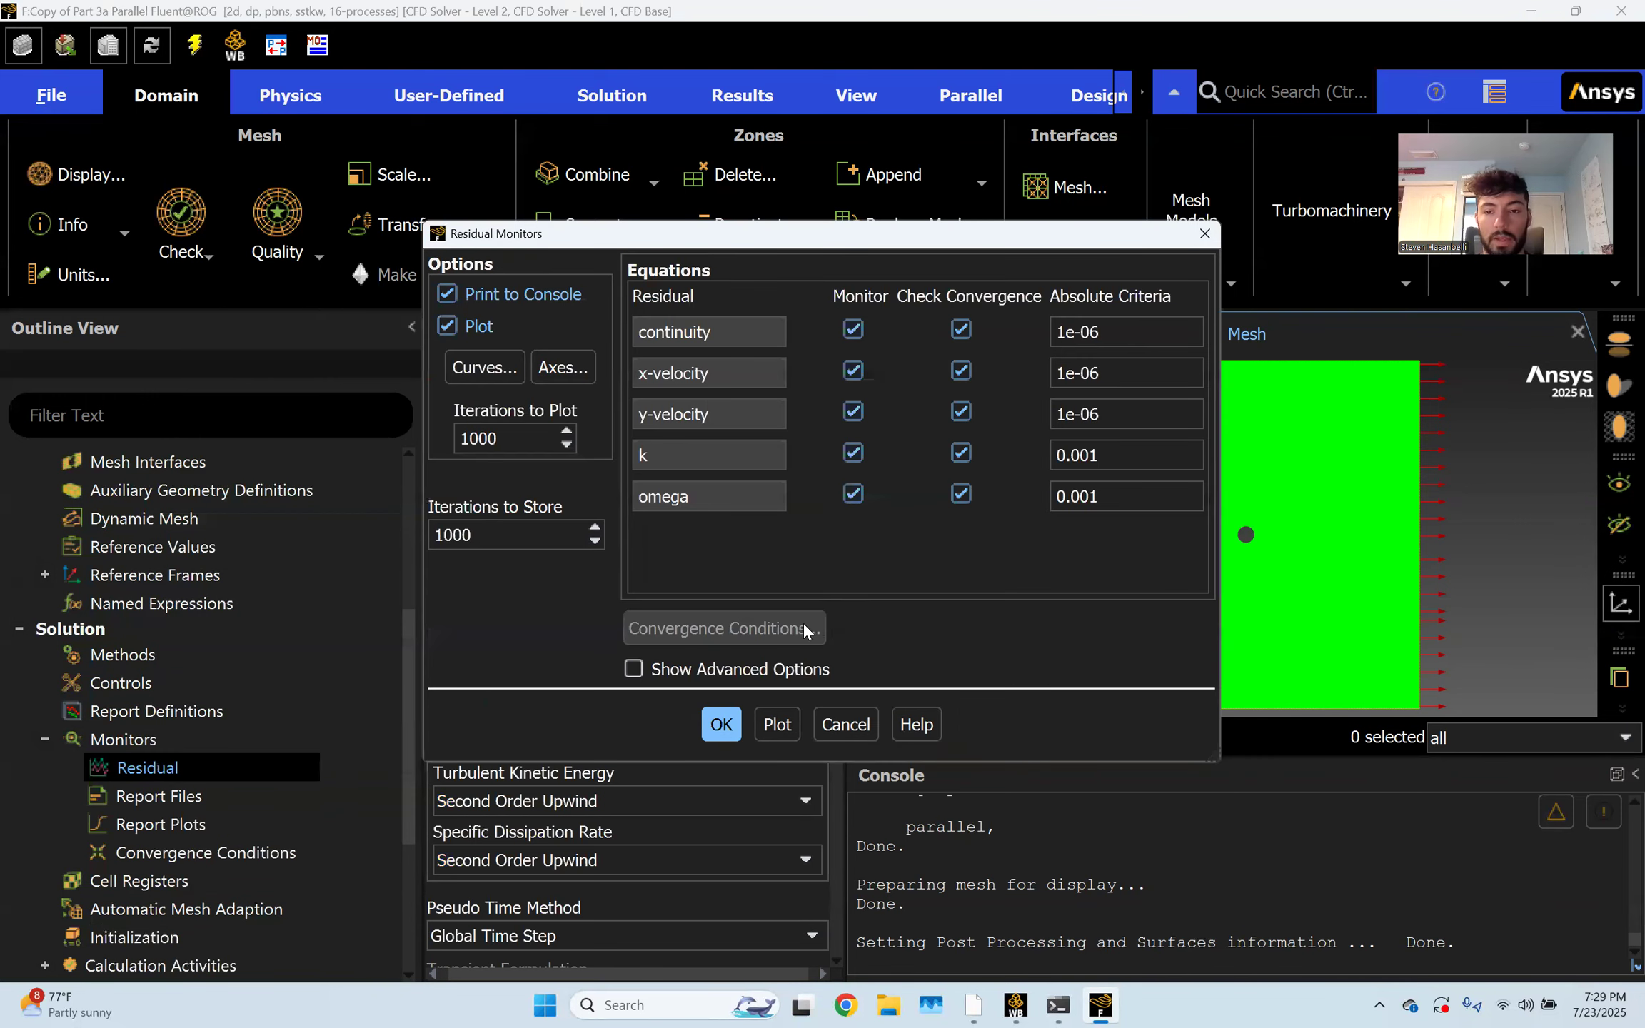
click(1122, 496)
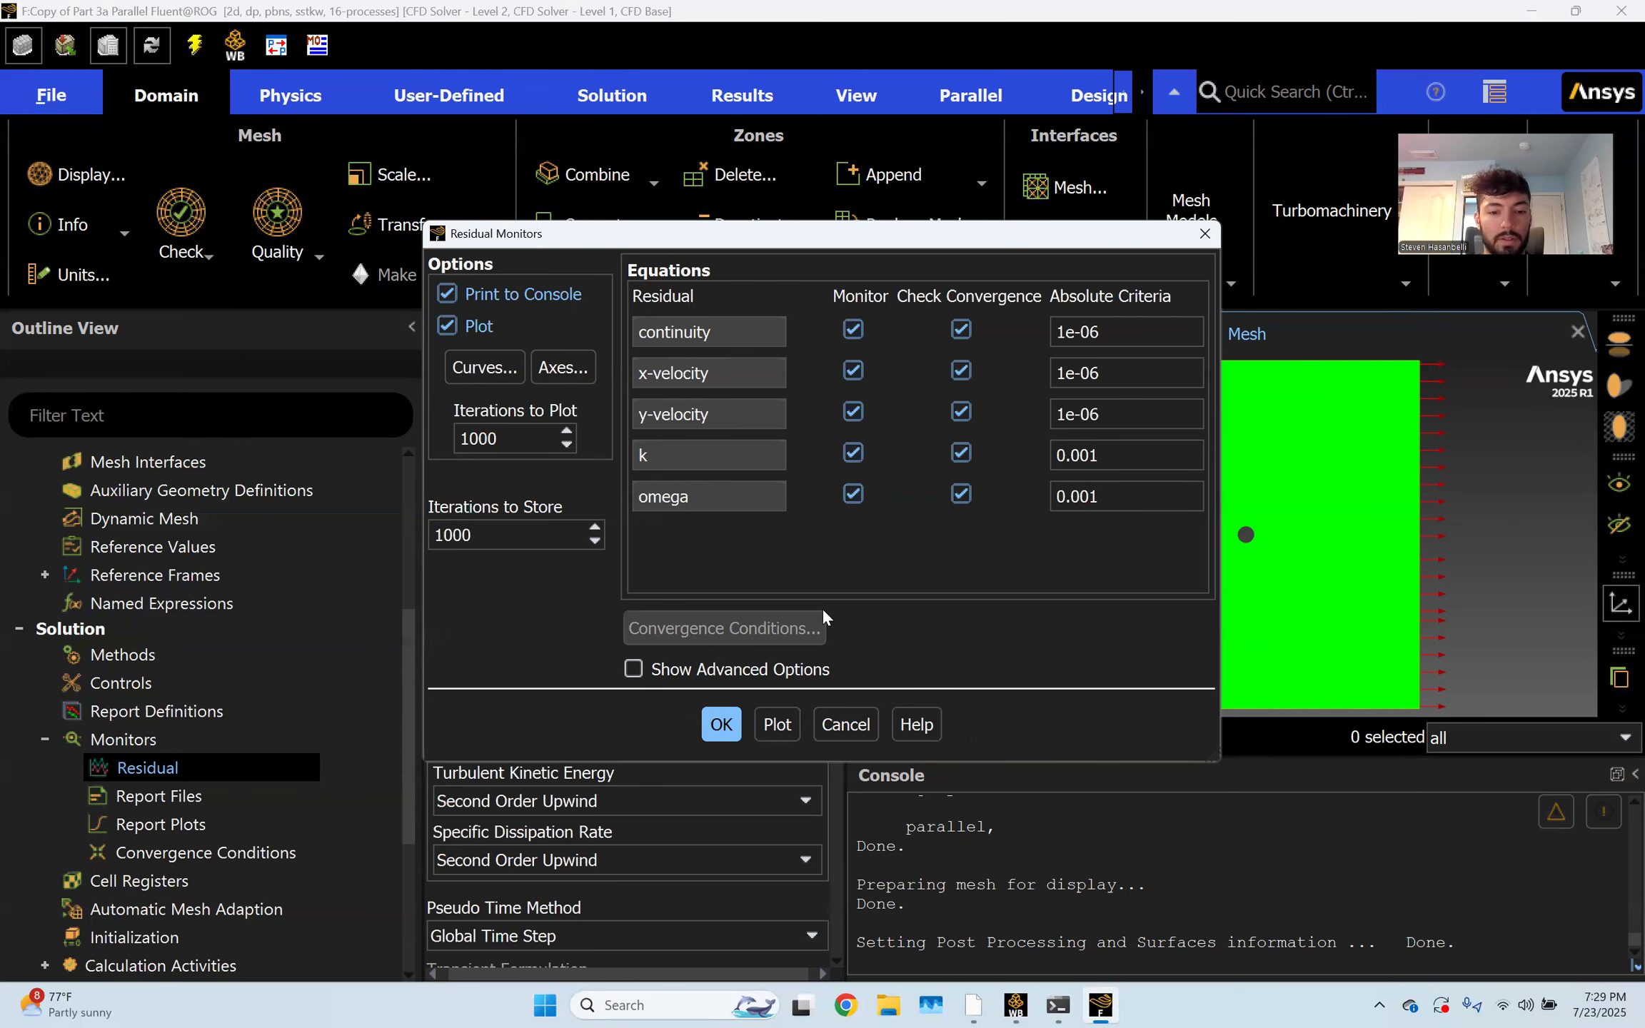
click(836, 725)
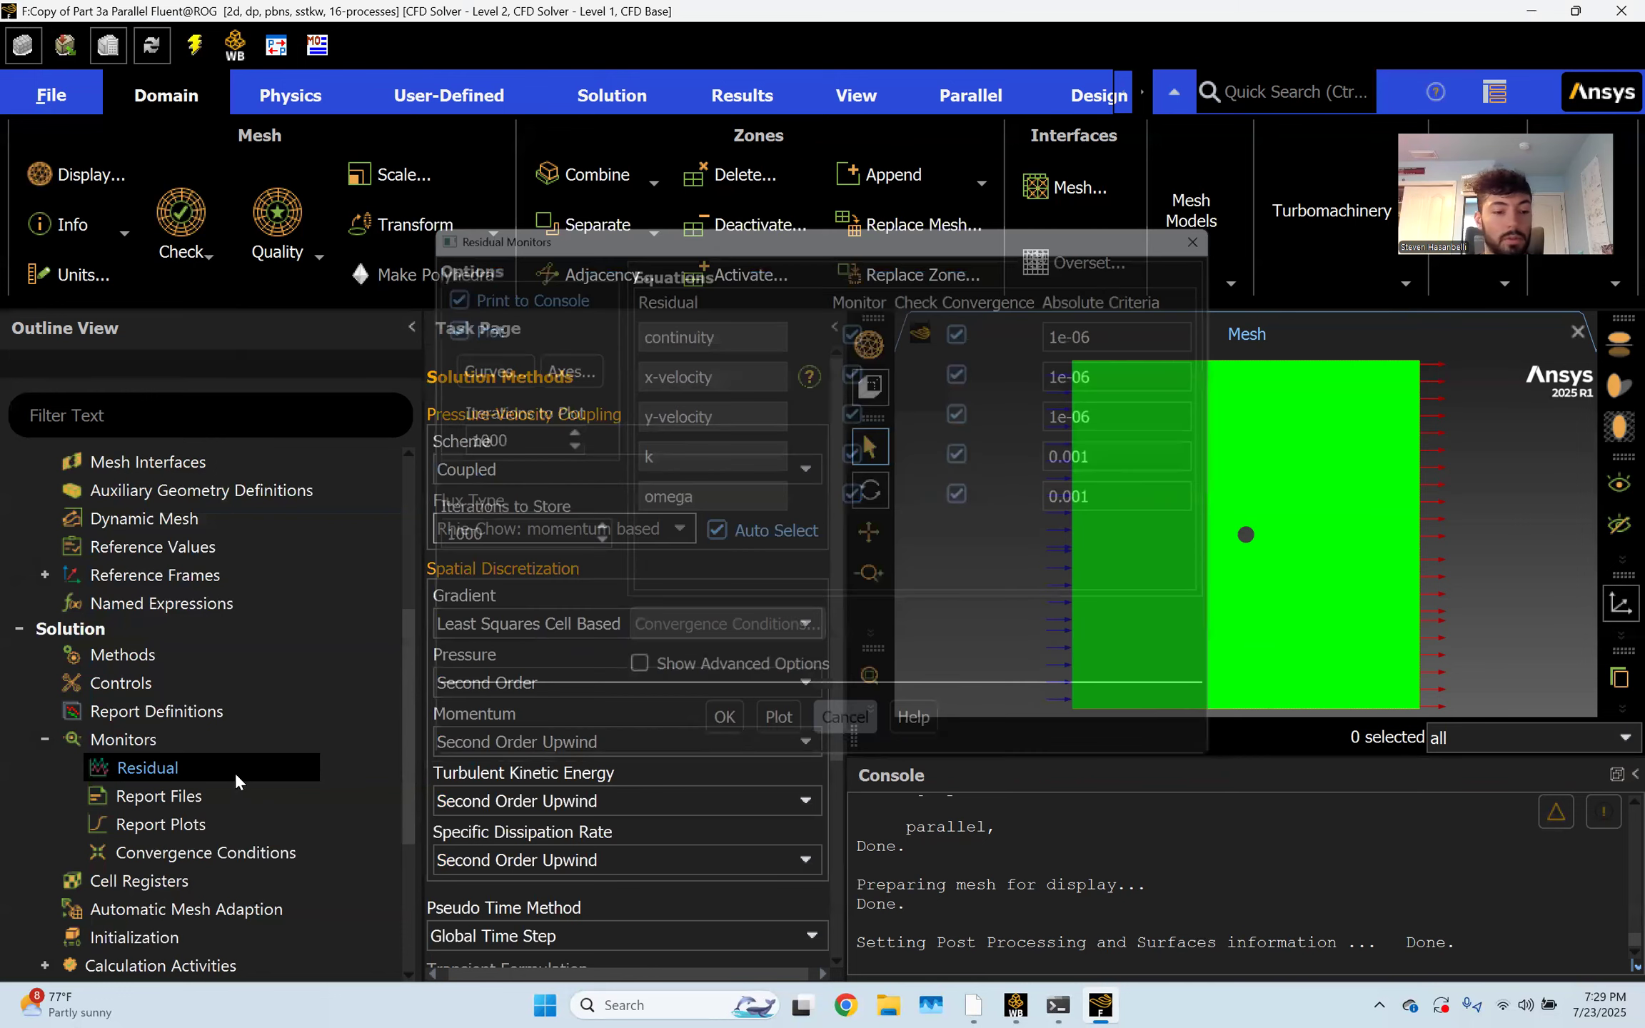
Check the Hybrid Initialization settings without changing them, and initialize the solution with the hybrid method
scroll(247, 749, down, 1)
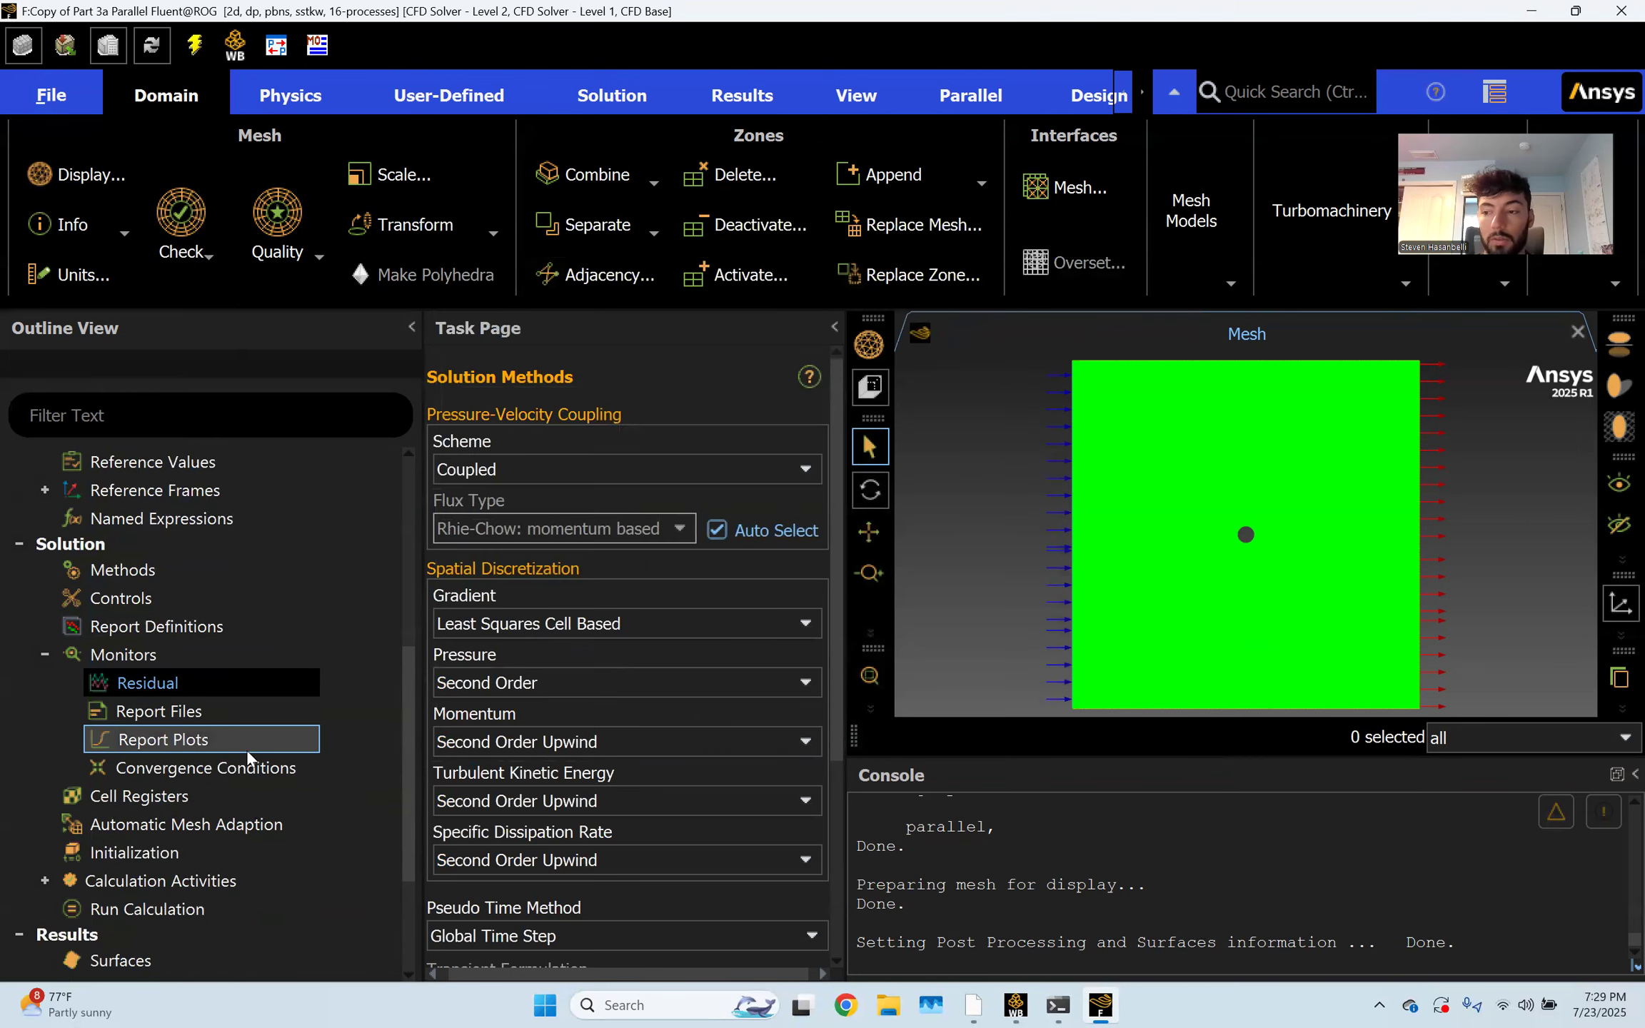
scroll(247, 749, down, 1)
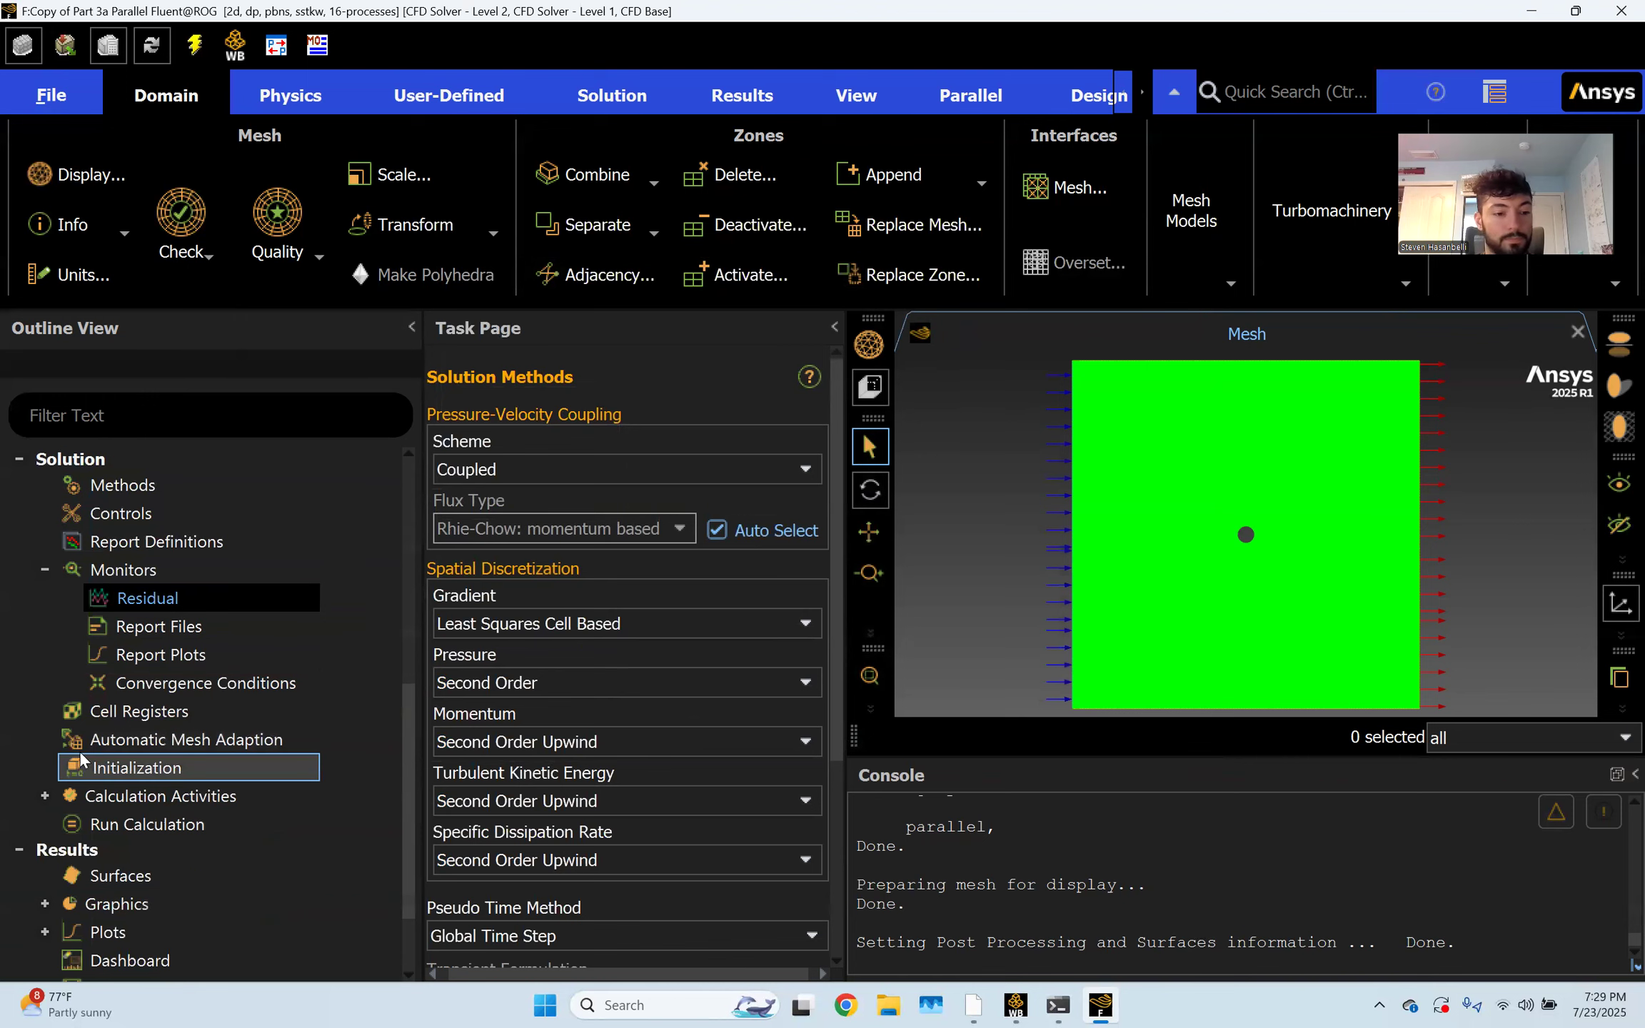
click(164, 770)
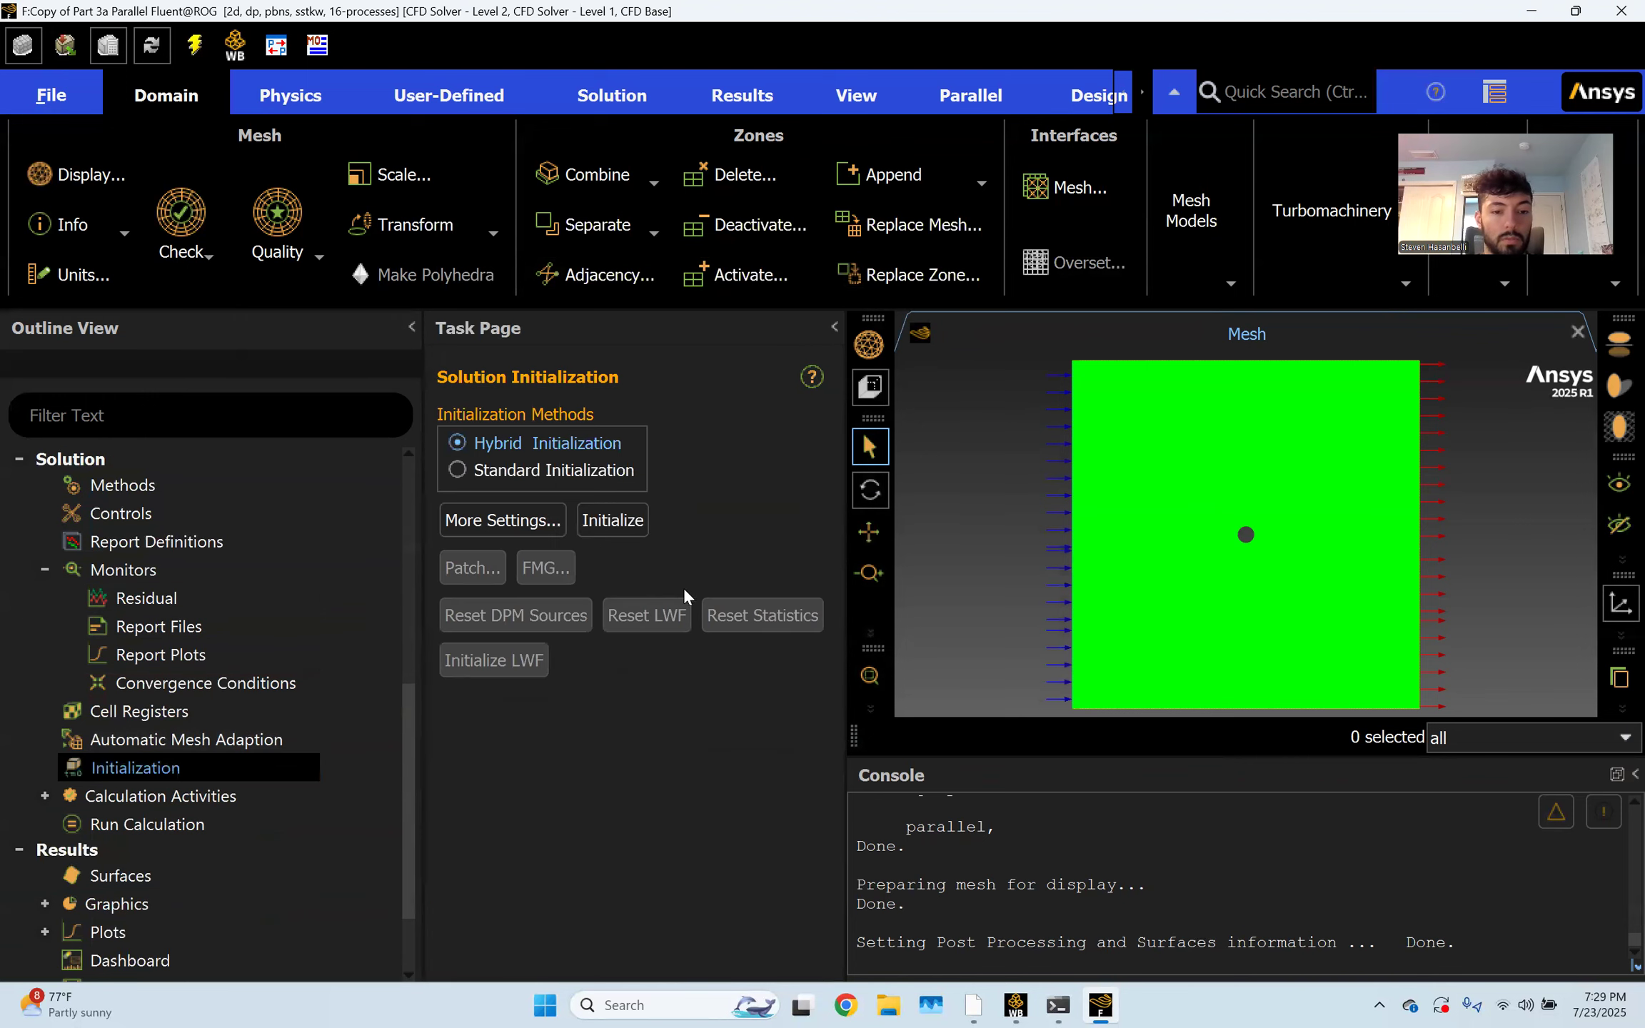
click(504, 523)
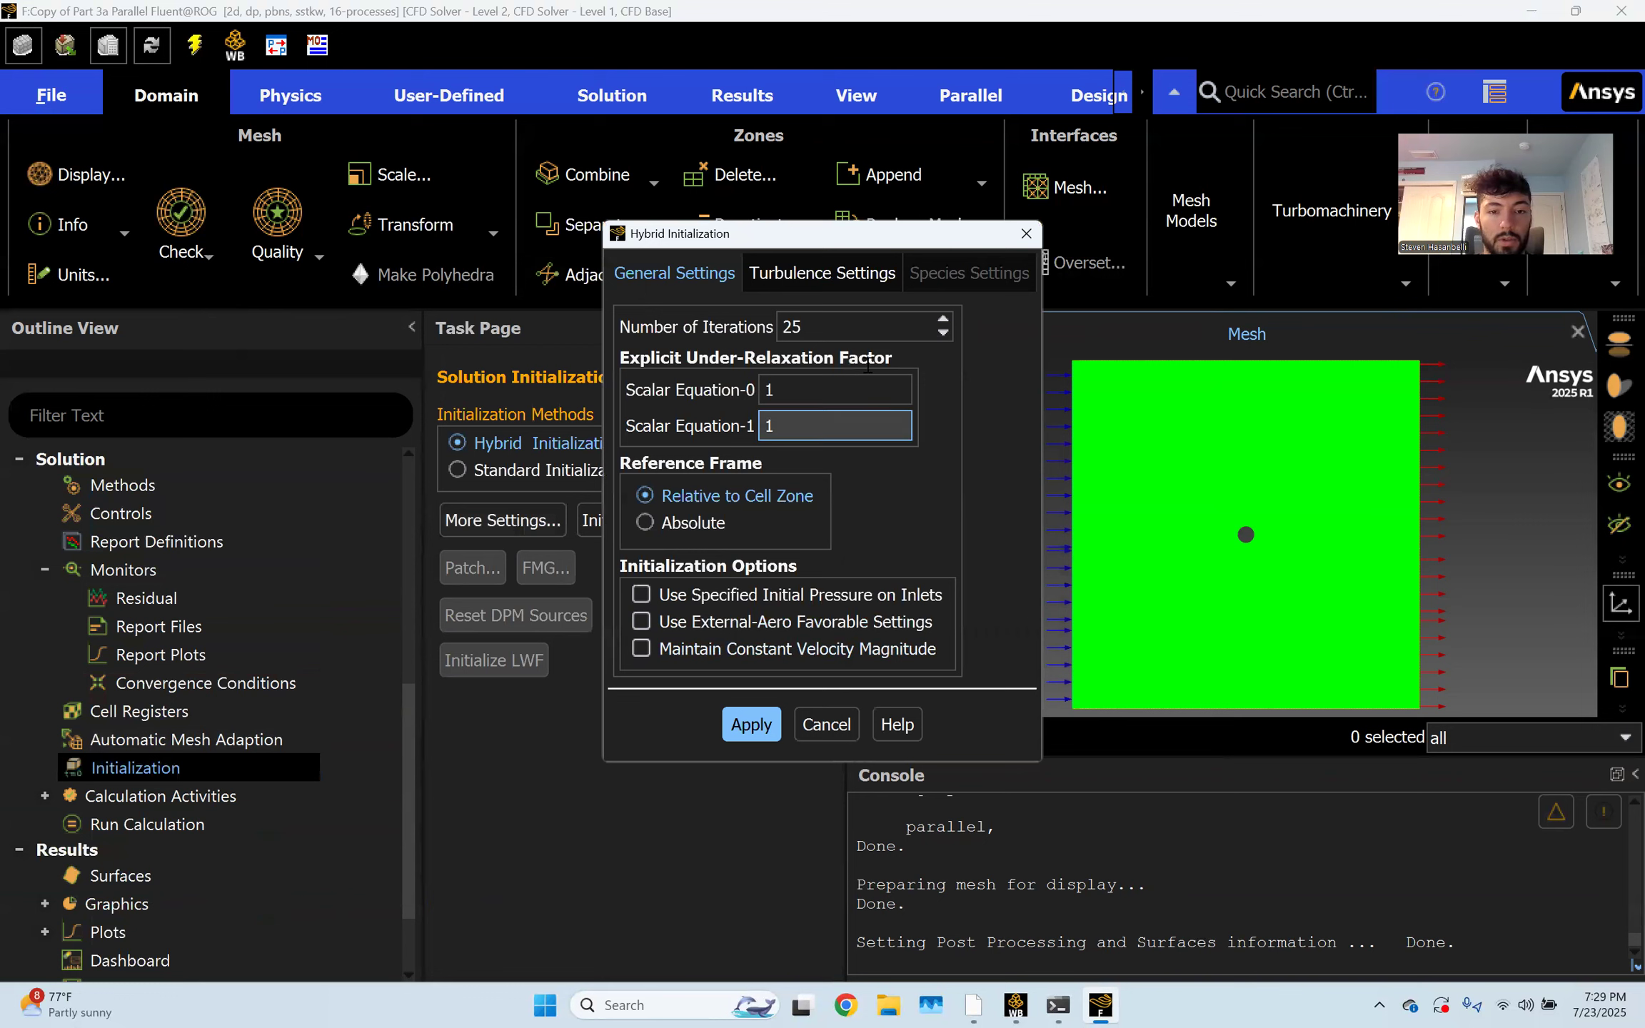
click(835, 724)
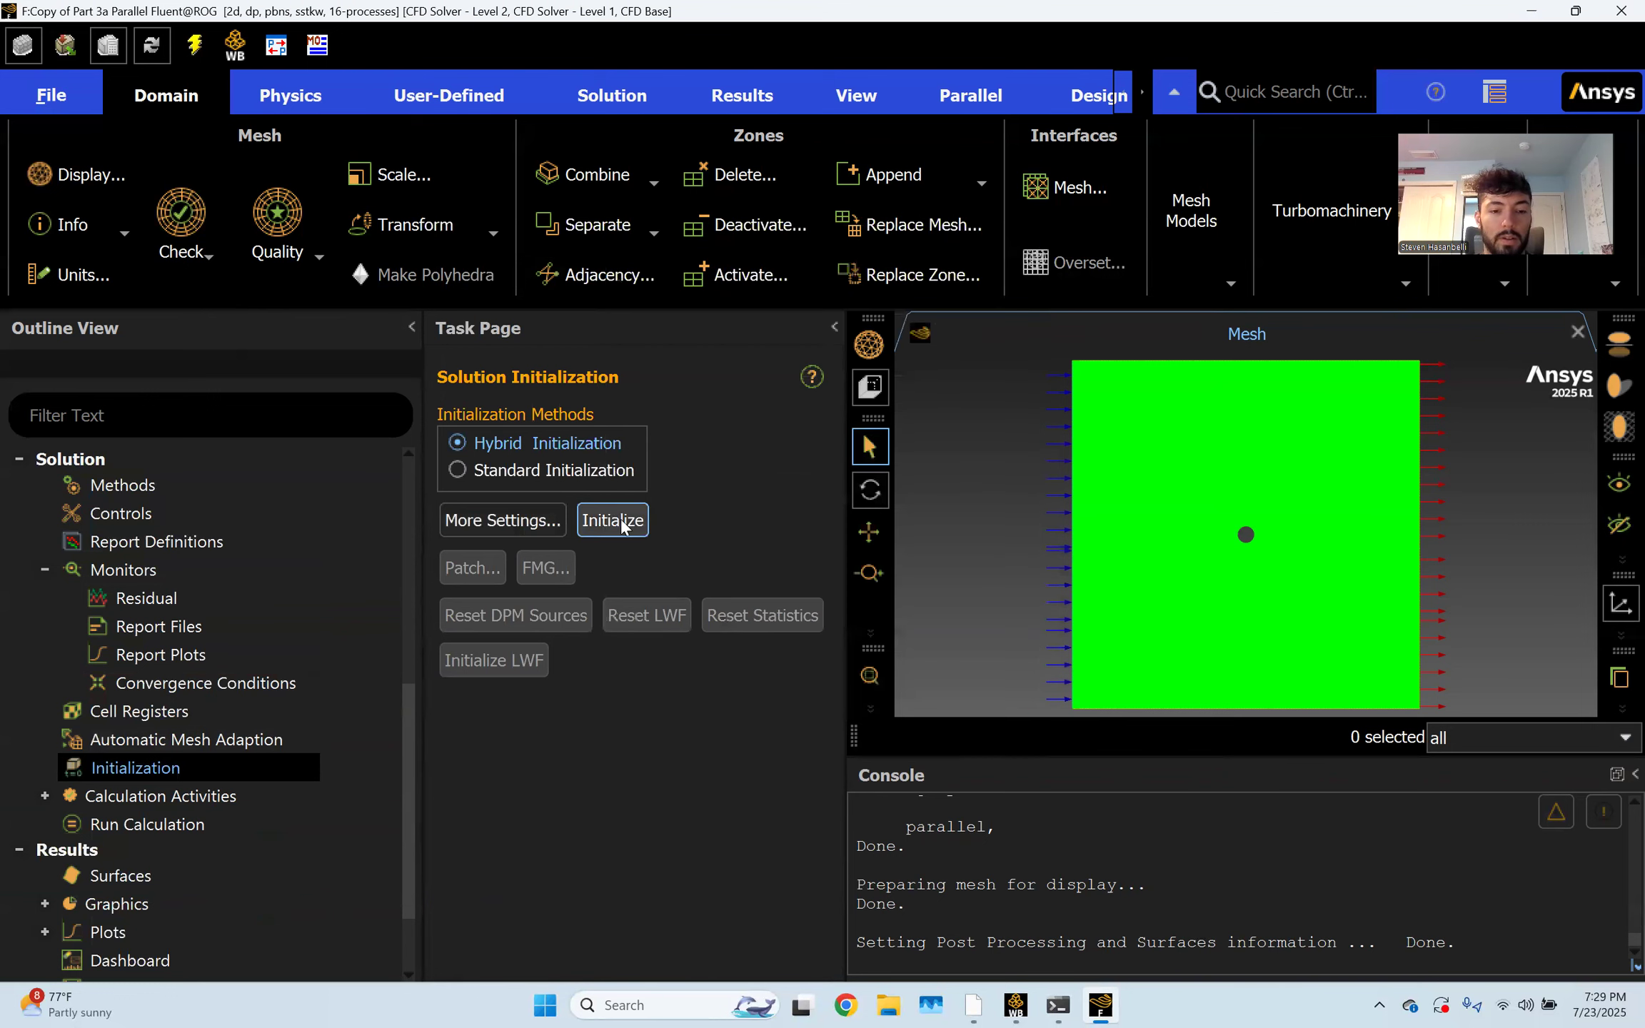
click(620, 520)
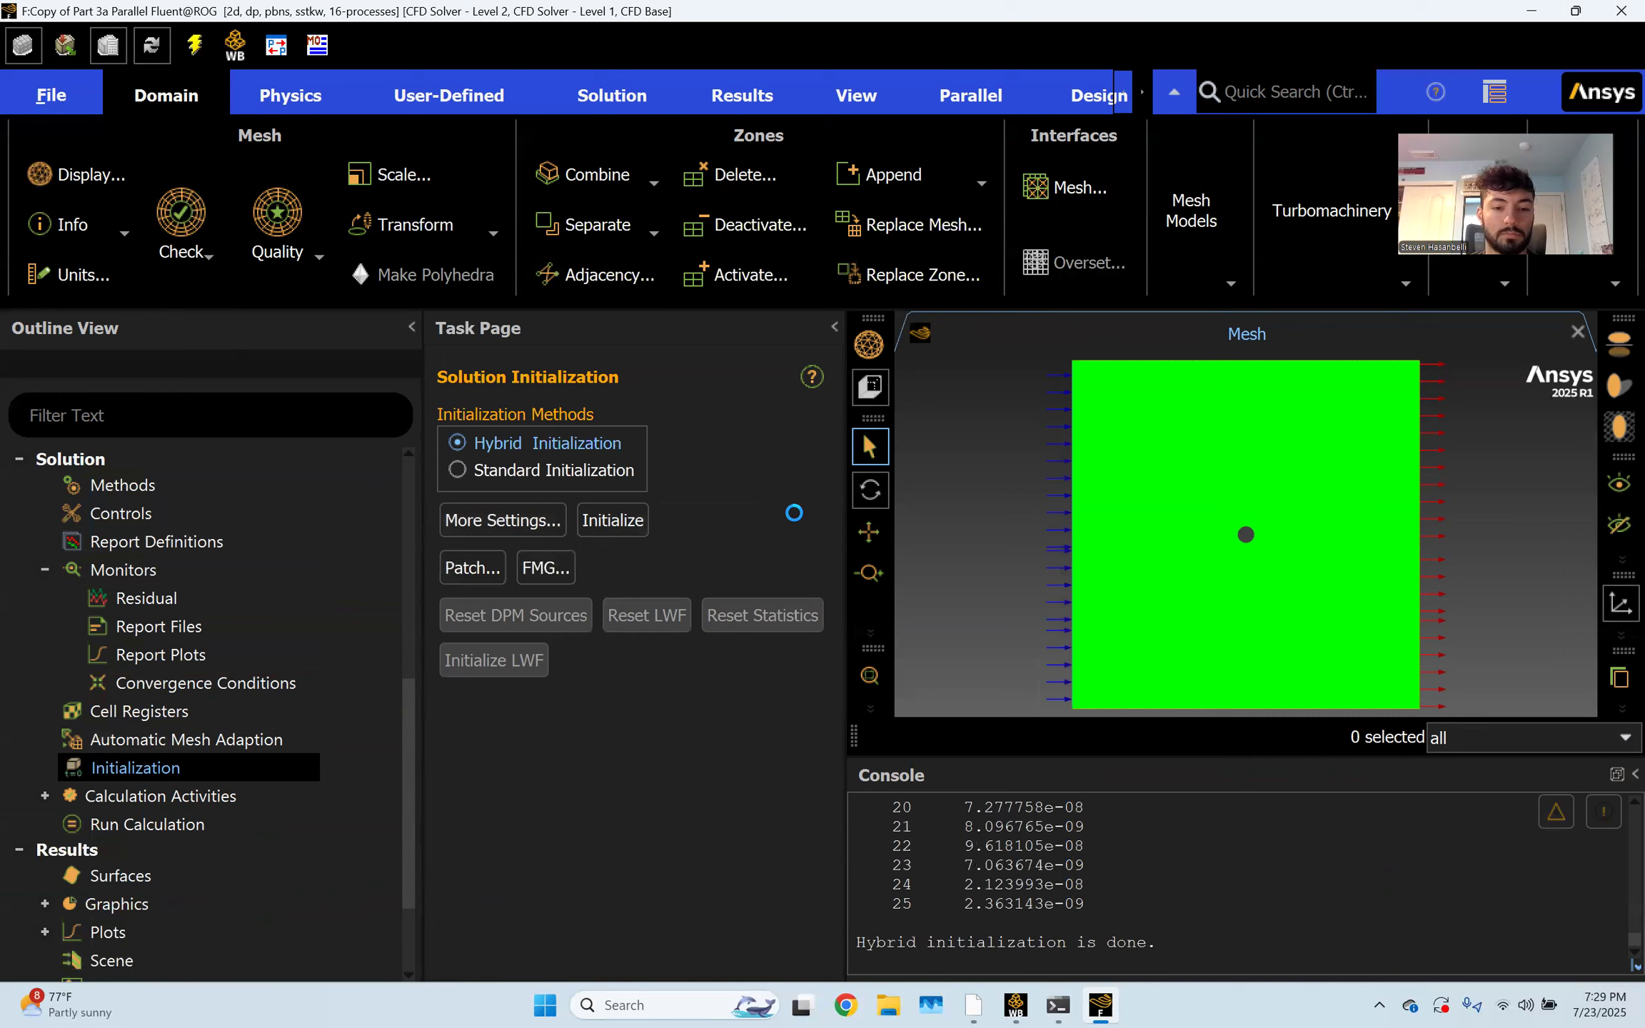
Run the calculation for 500 iterations and dismiss the completion message
click(133, 825)
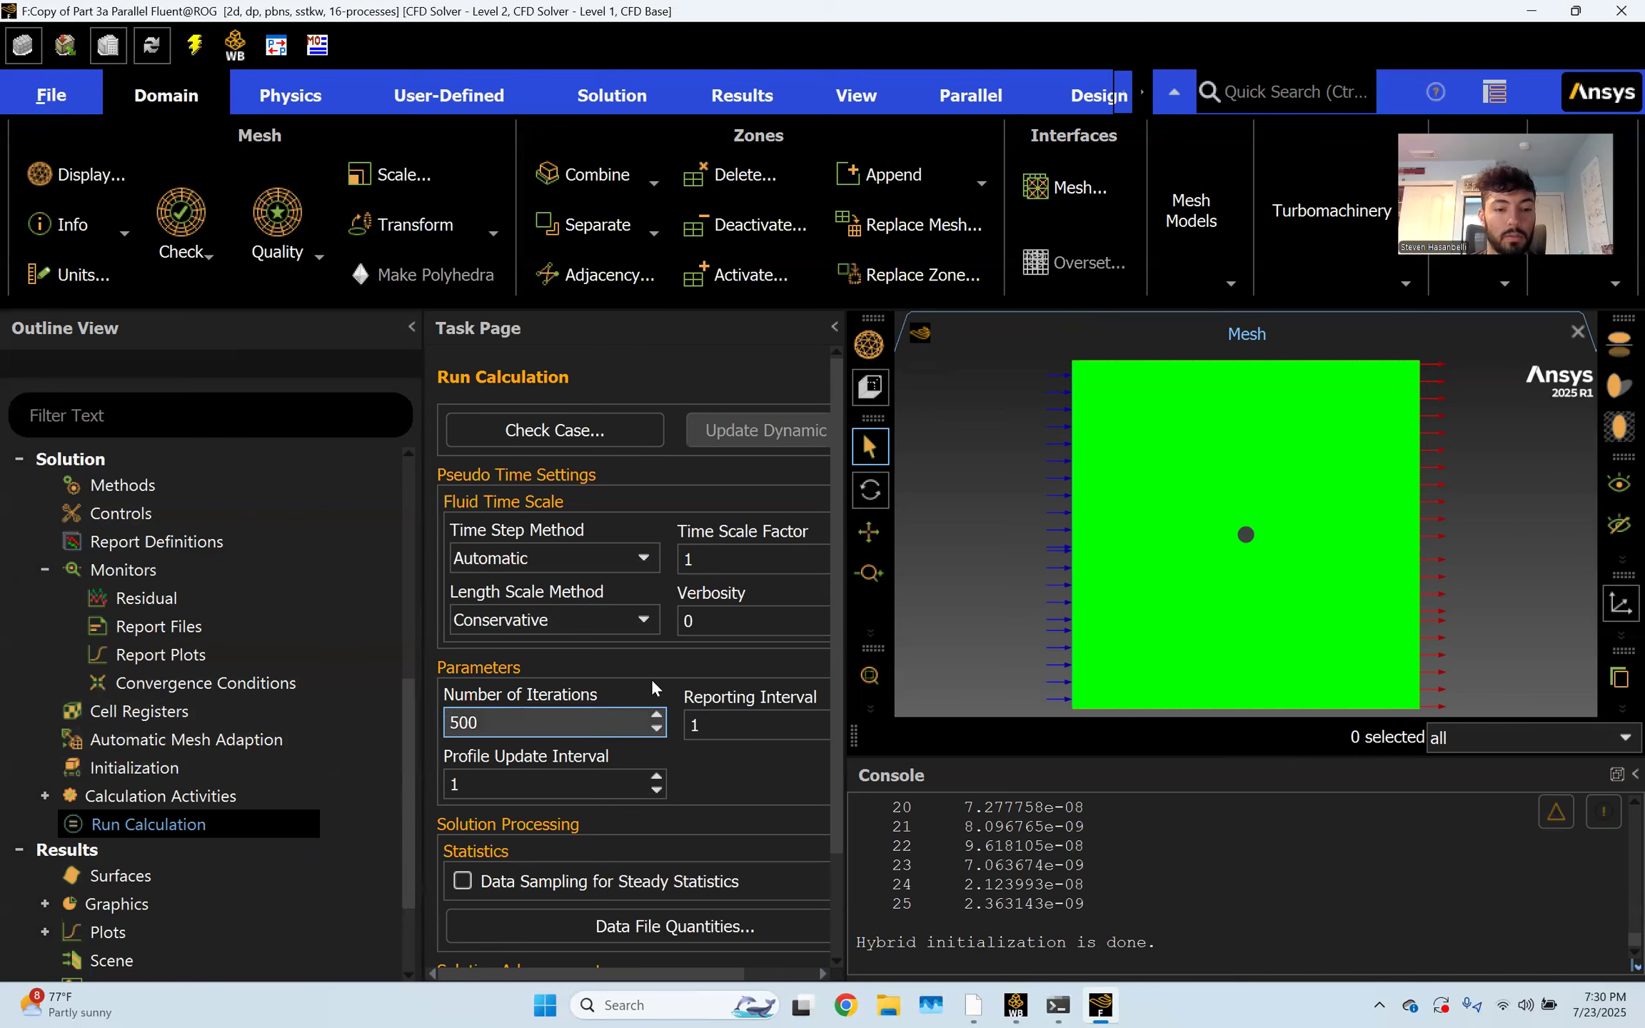
scroll(672, 660, down, 3)
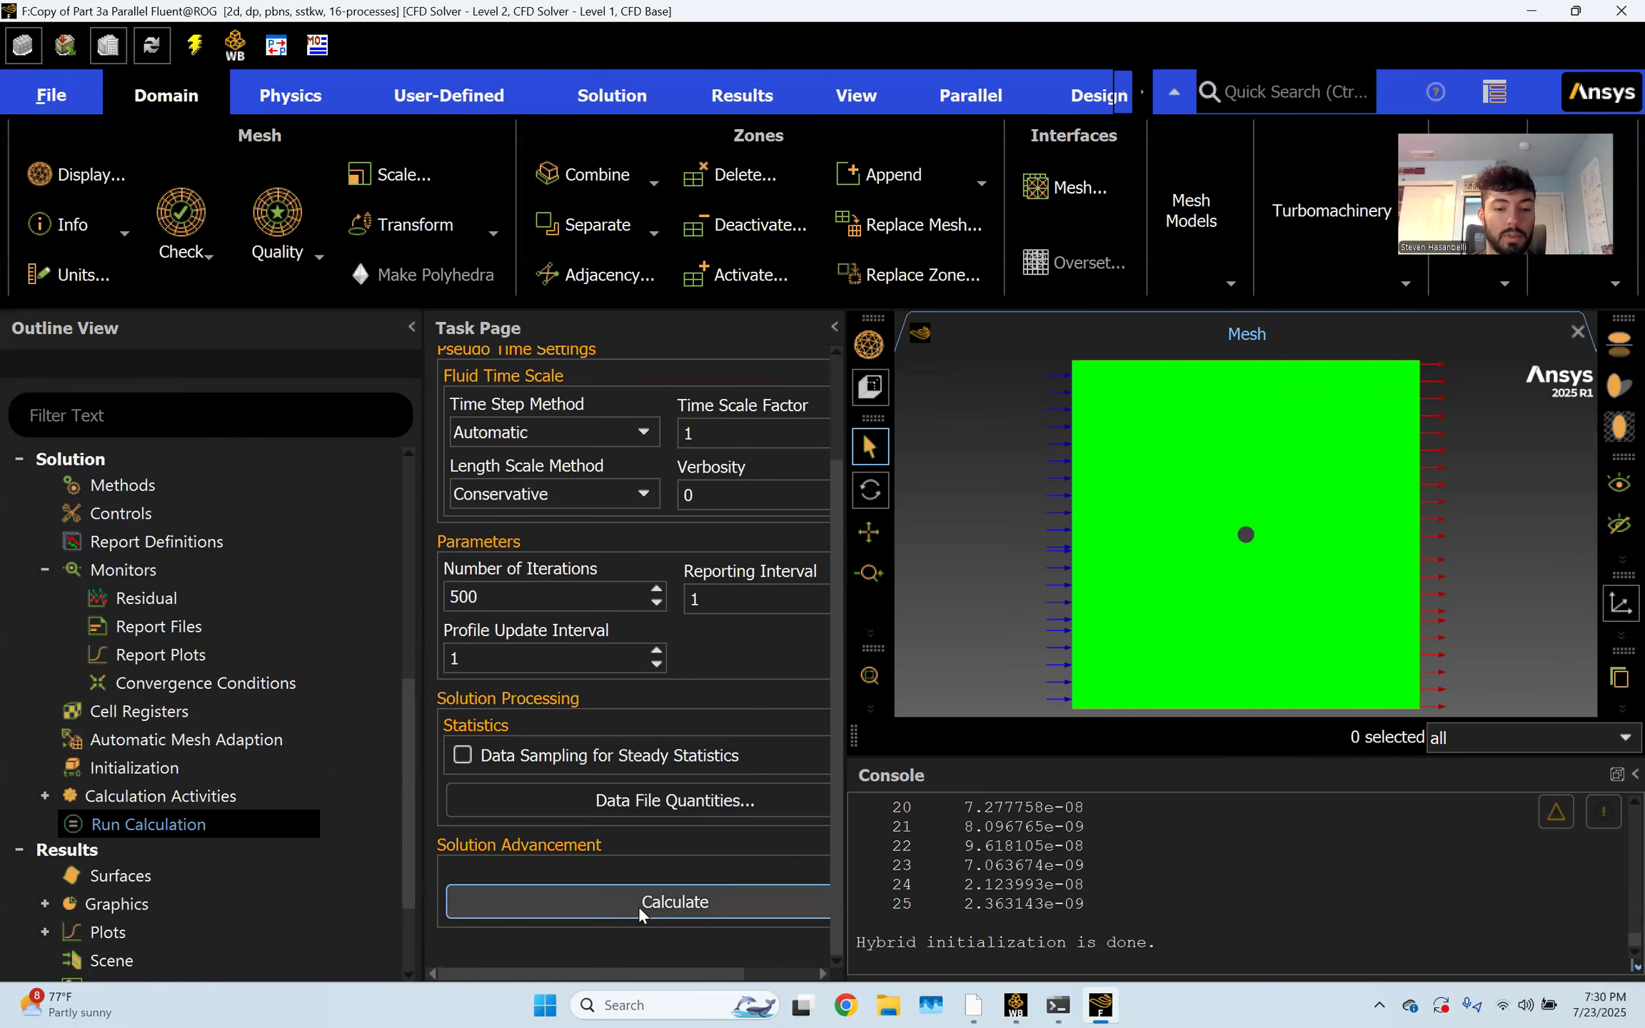
click(667, 900)
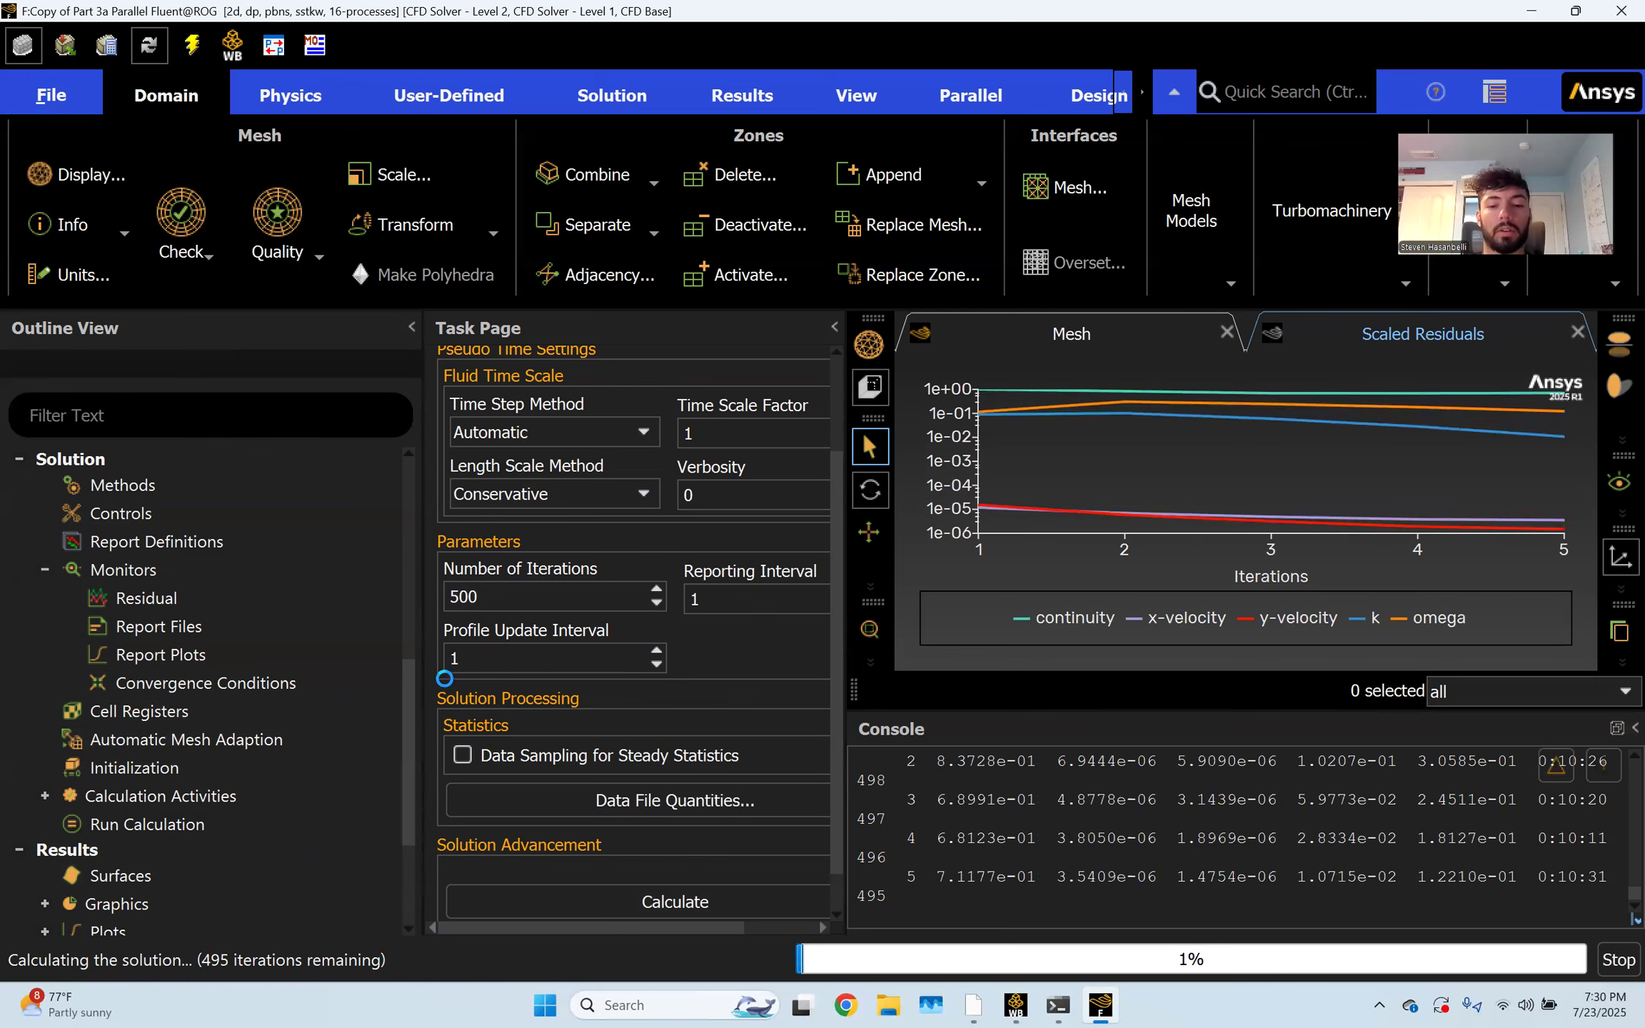
scroll(300, 622, up, 5)
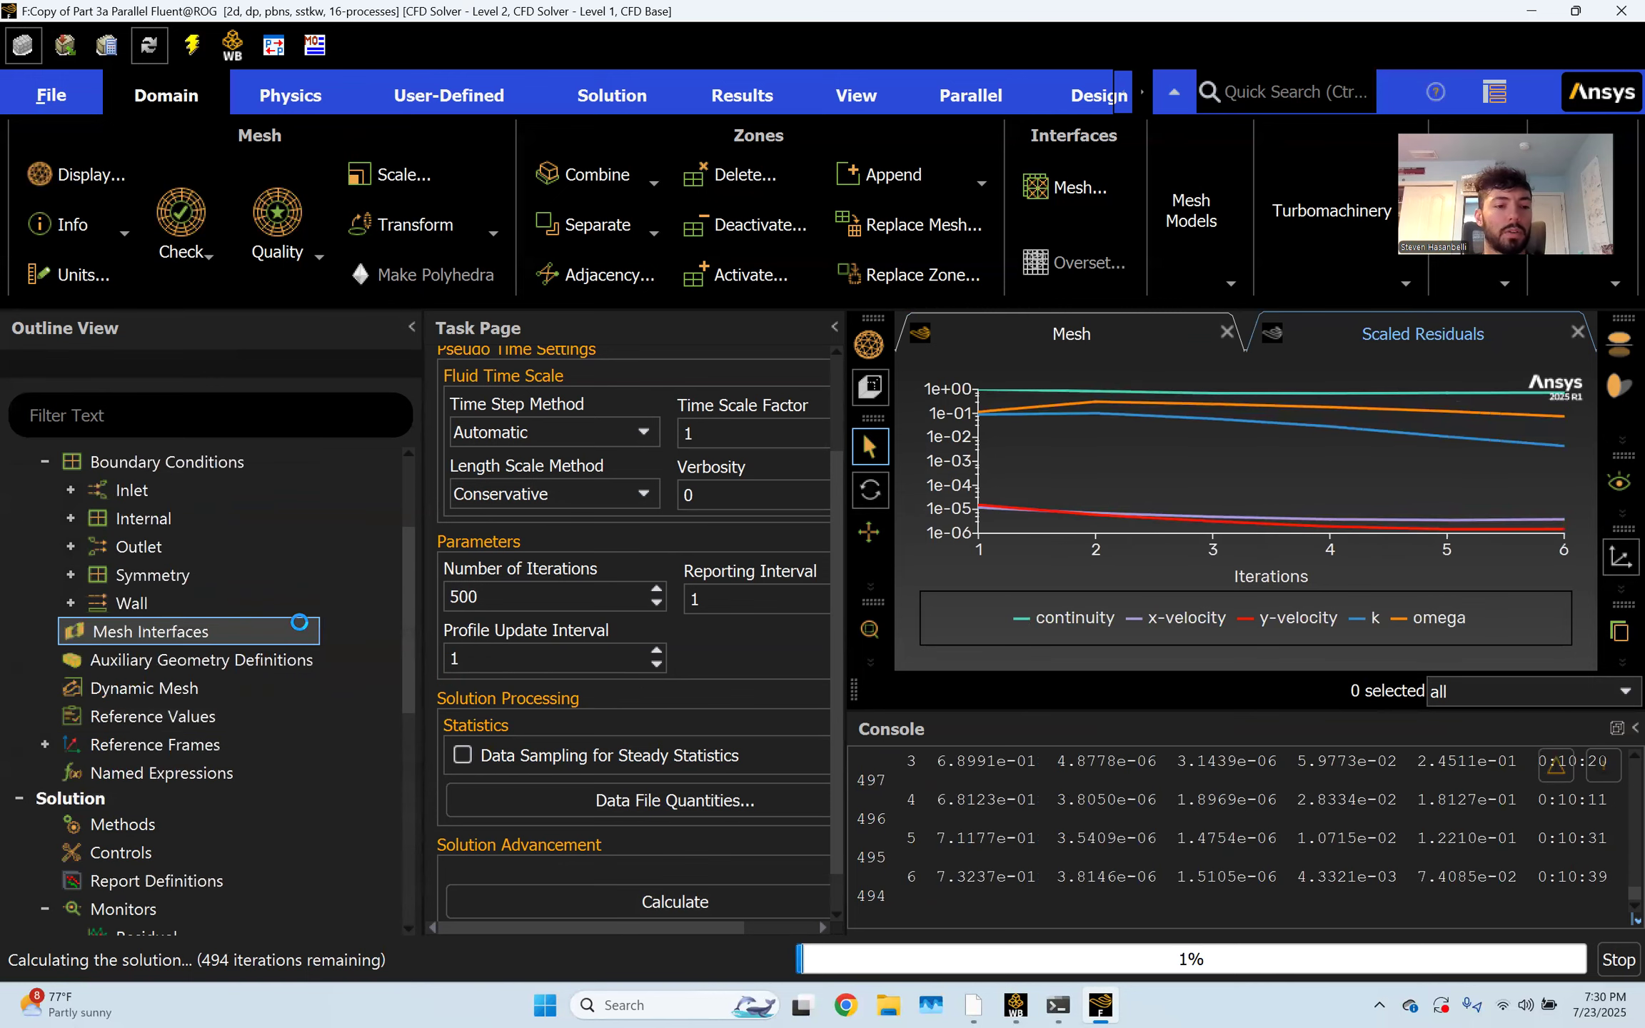
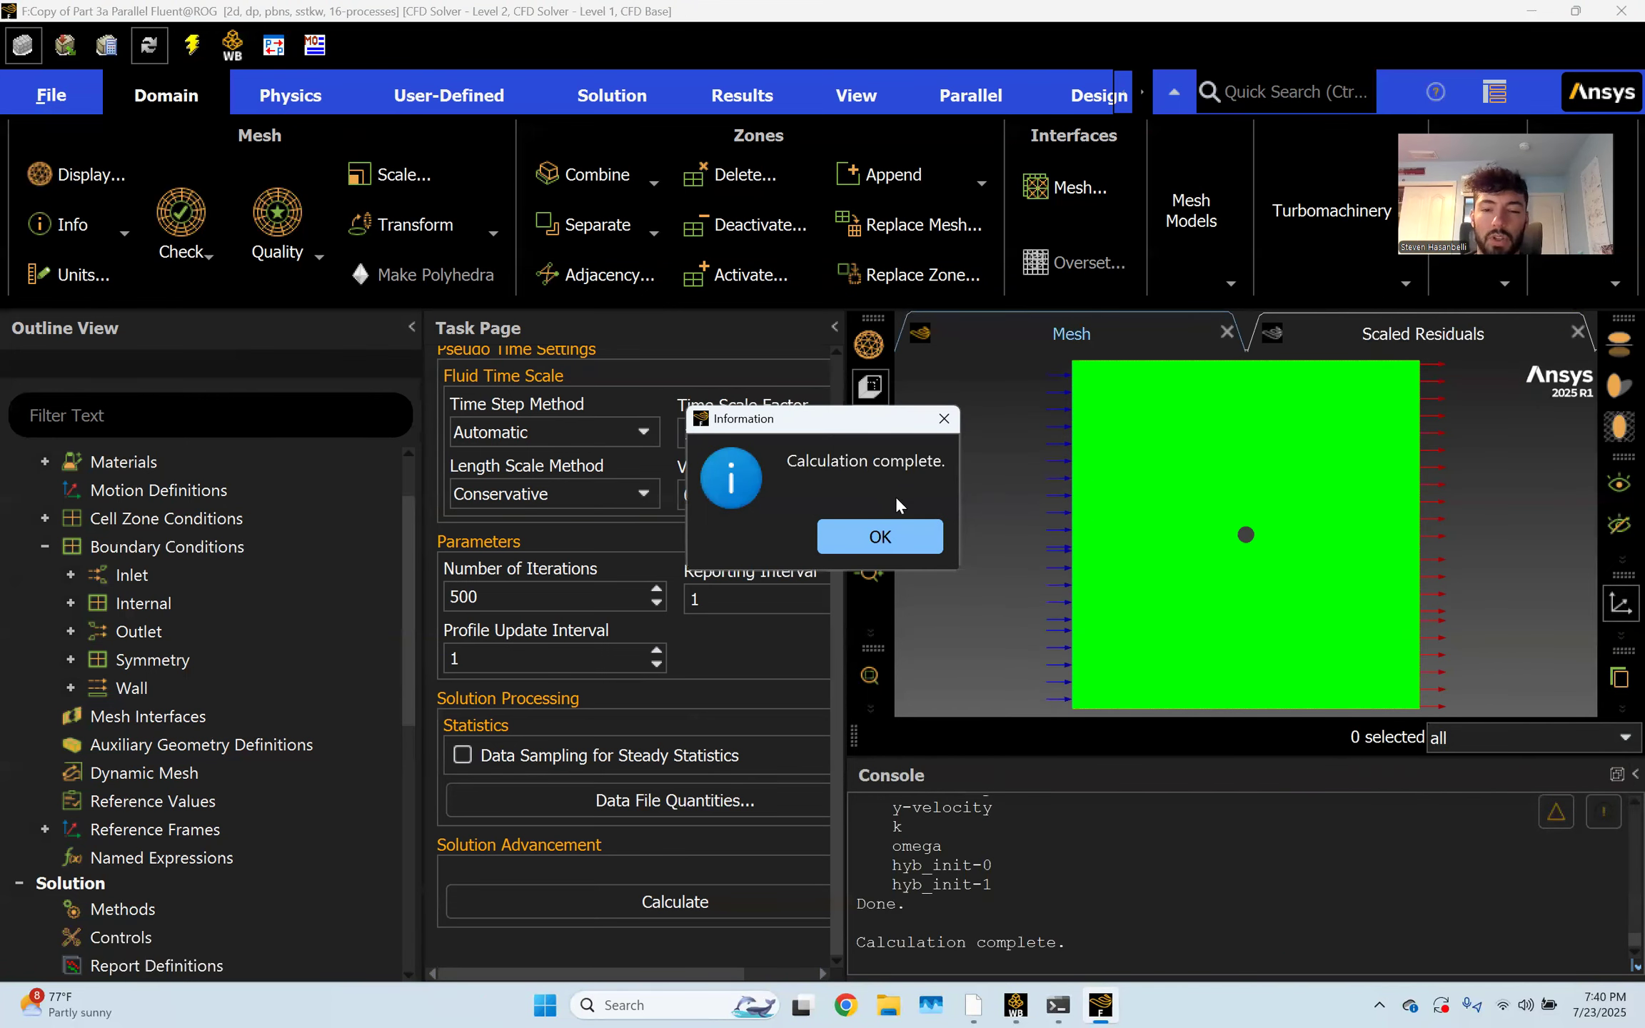
click(891, 540)
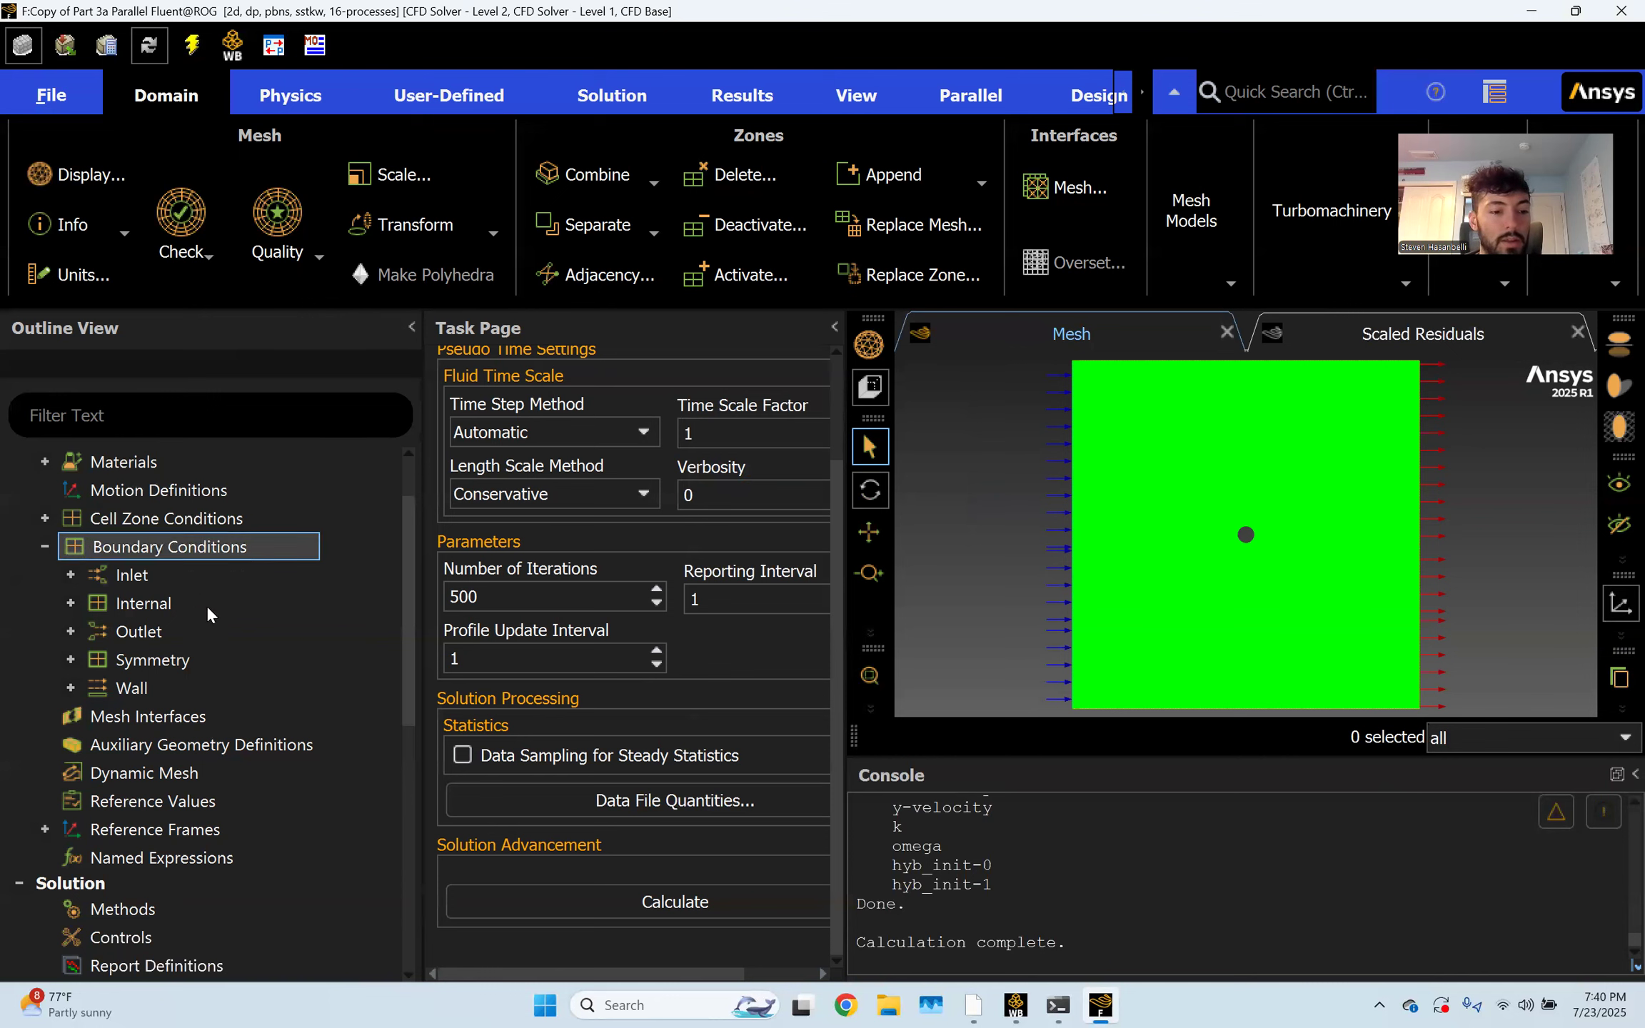
Start a new XY plot in the results and name it cp-on-the-surface
scroll(177, 674, down, 3)
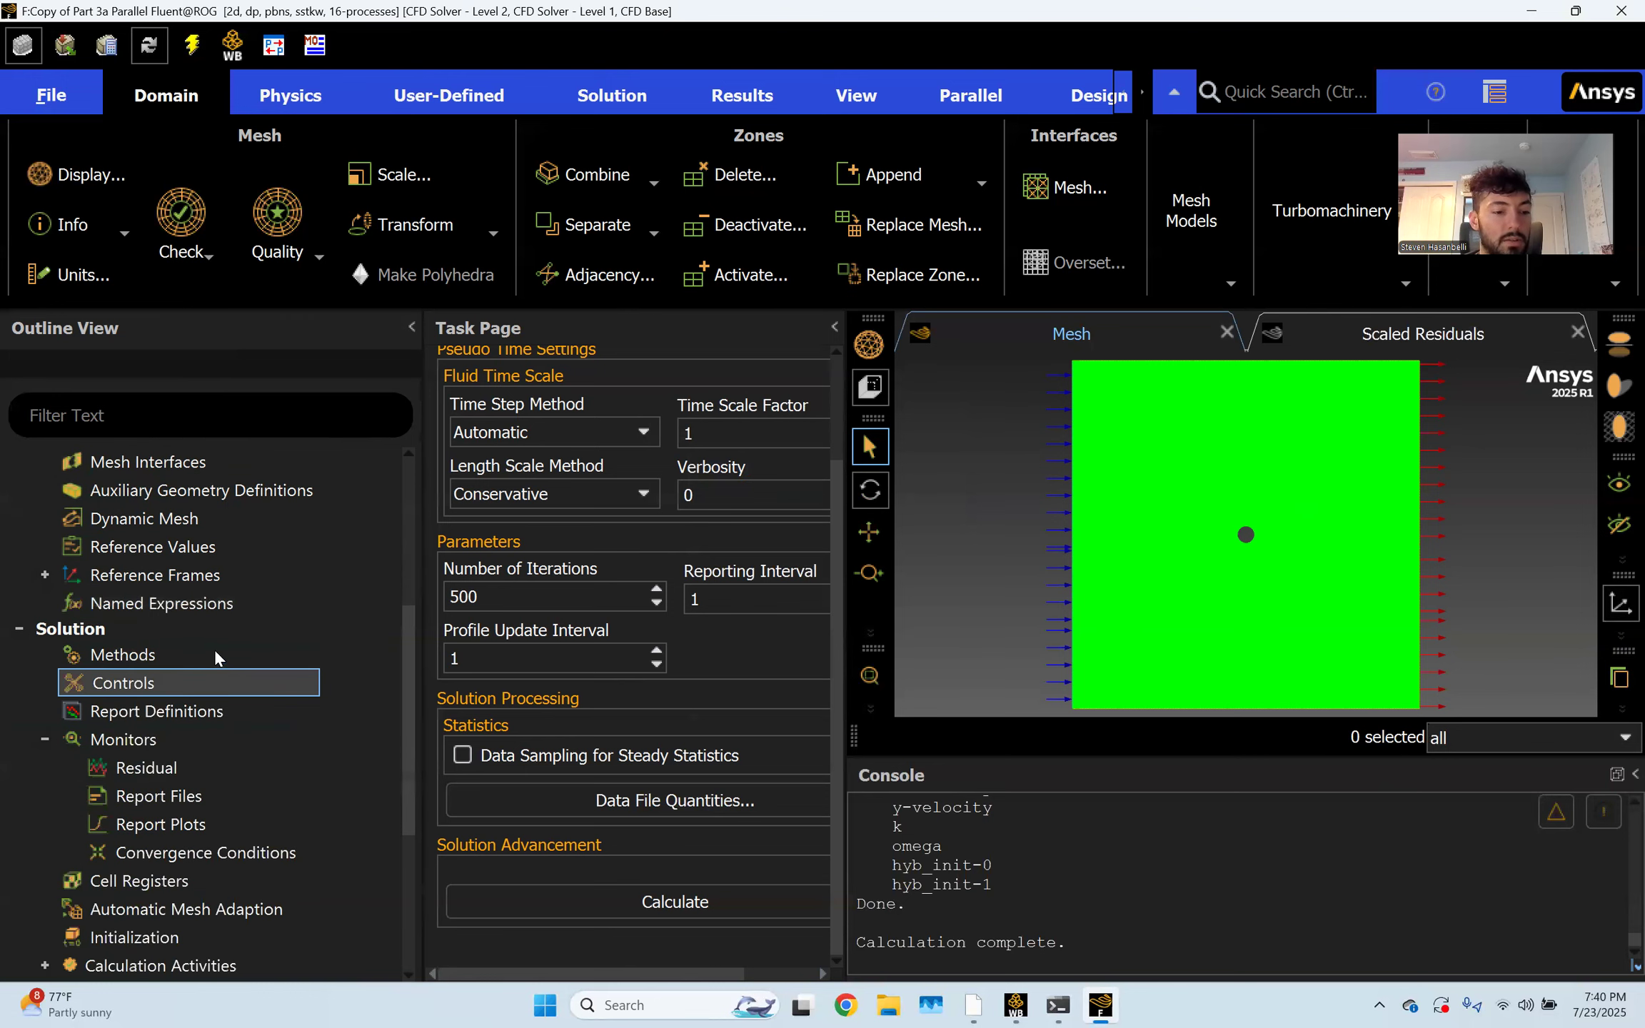
scroll(215, 651, down, 3)
scroll(215, 657, down, 1)
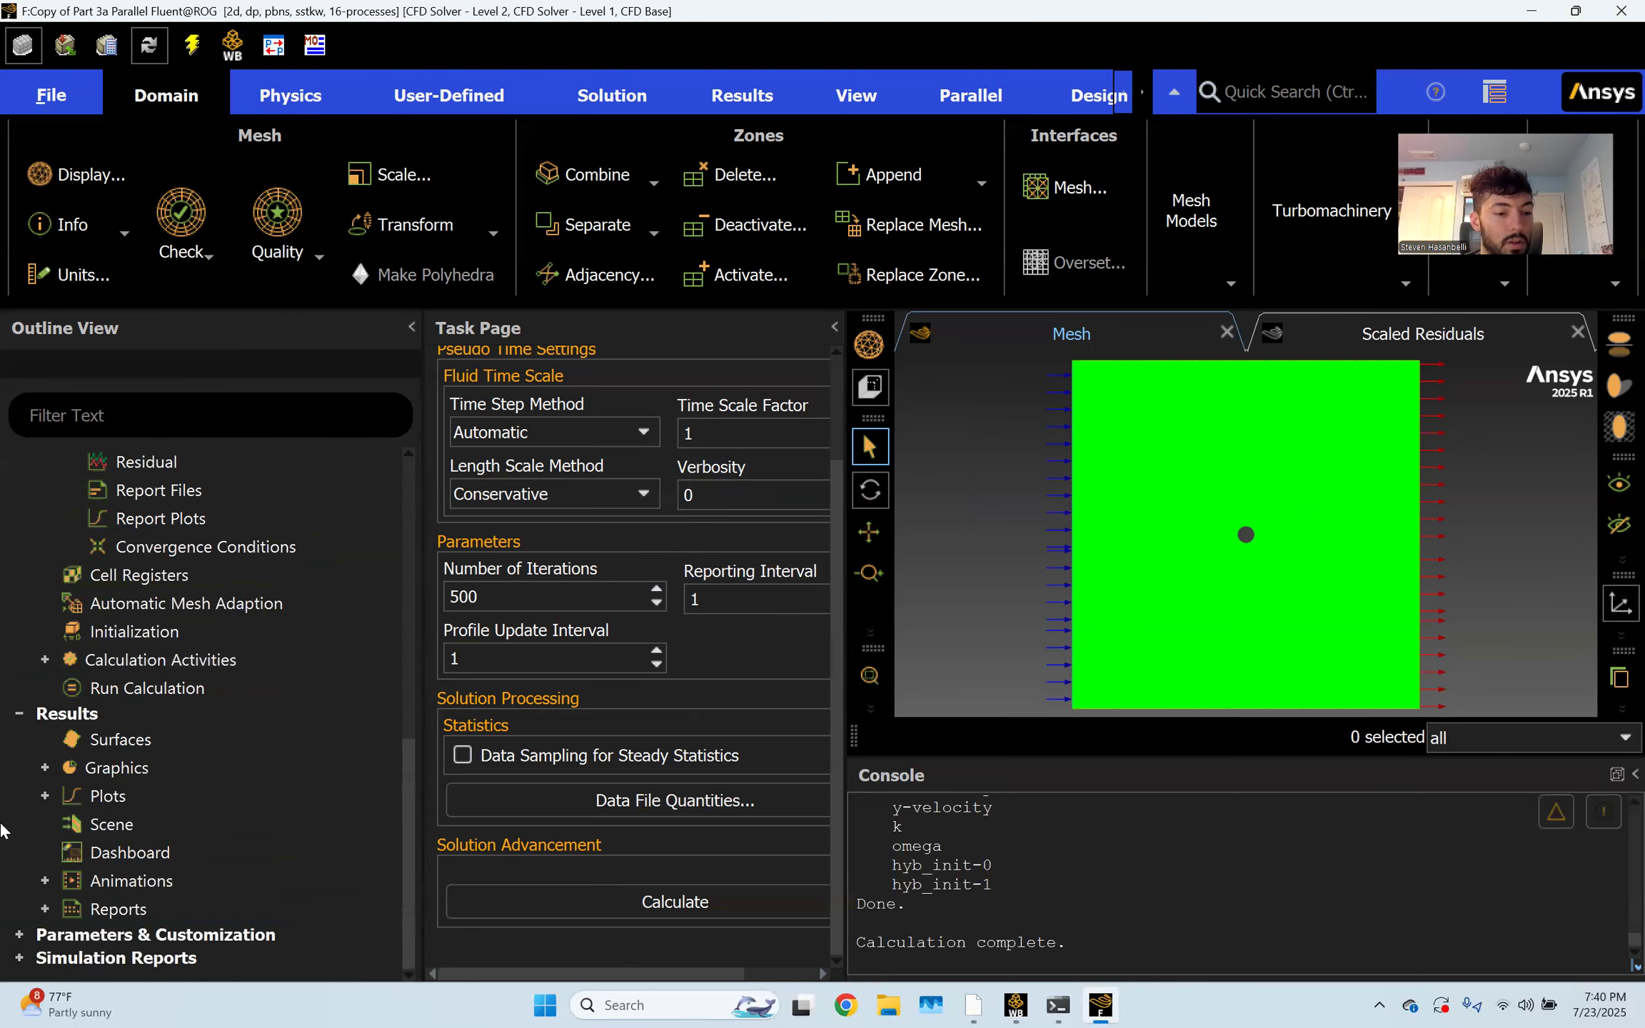
click(44, 795)
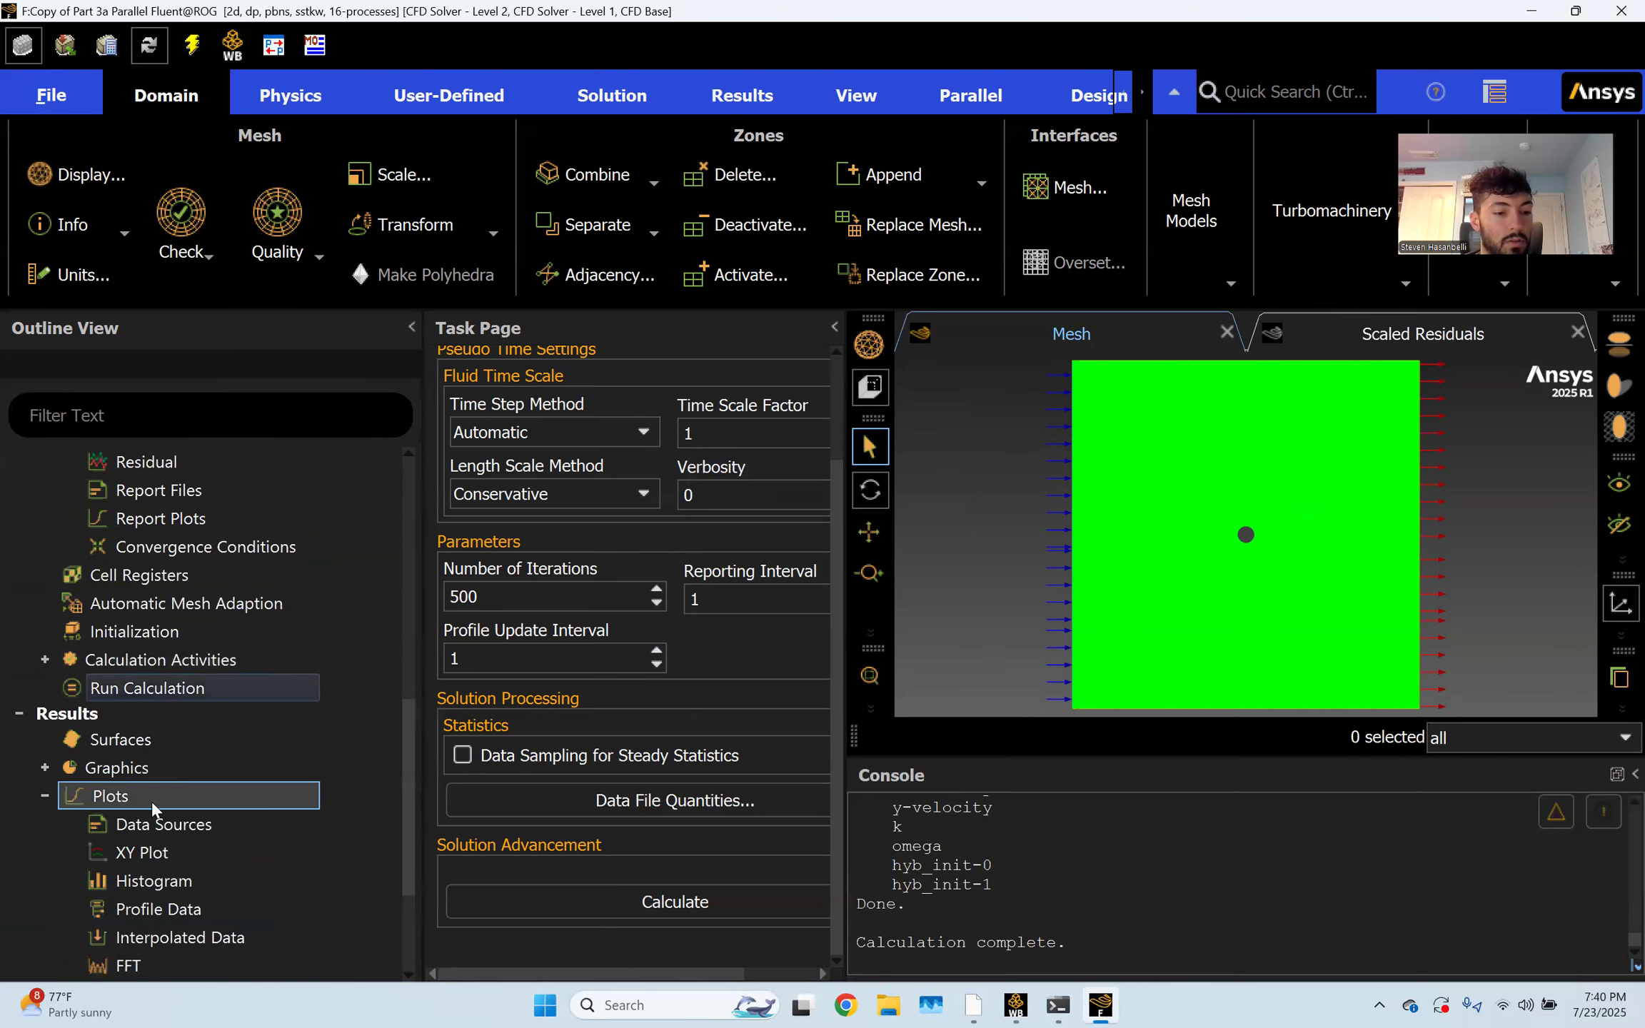
double_click(148, 854)
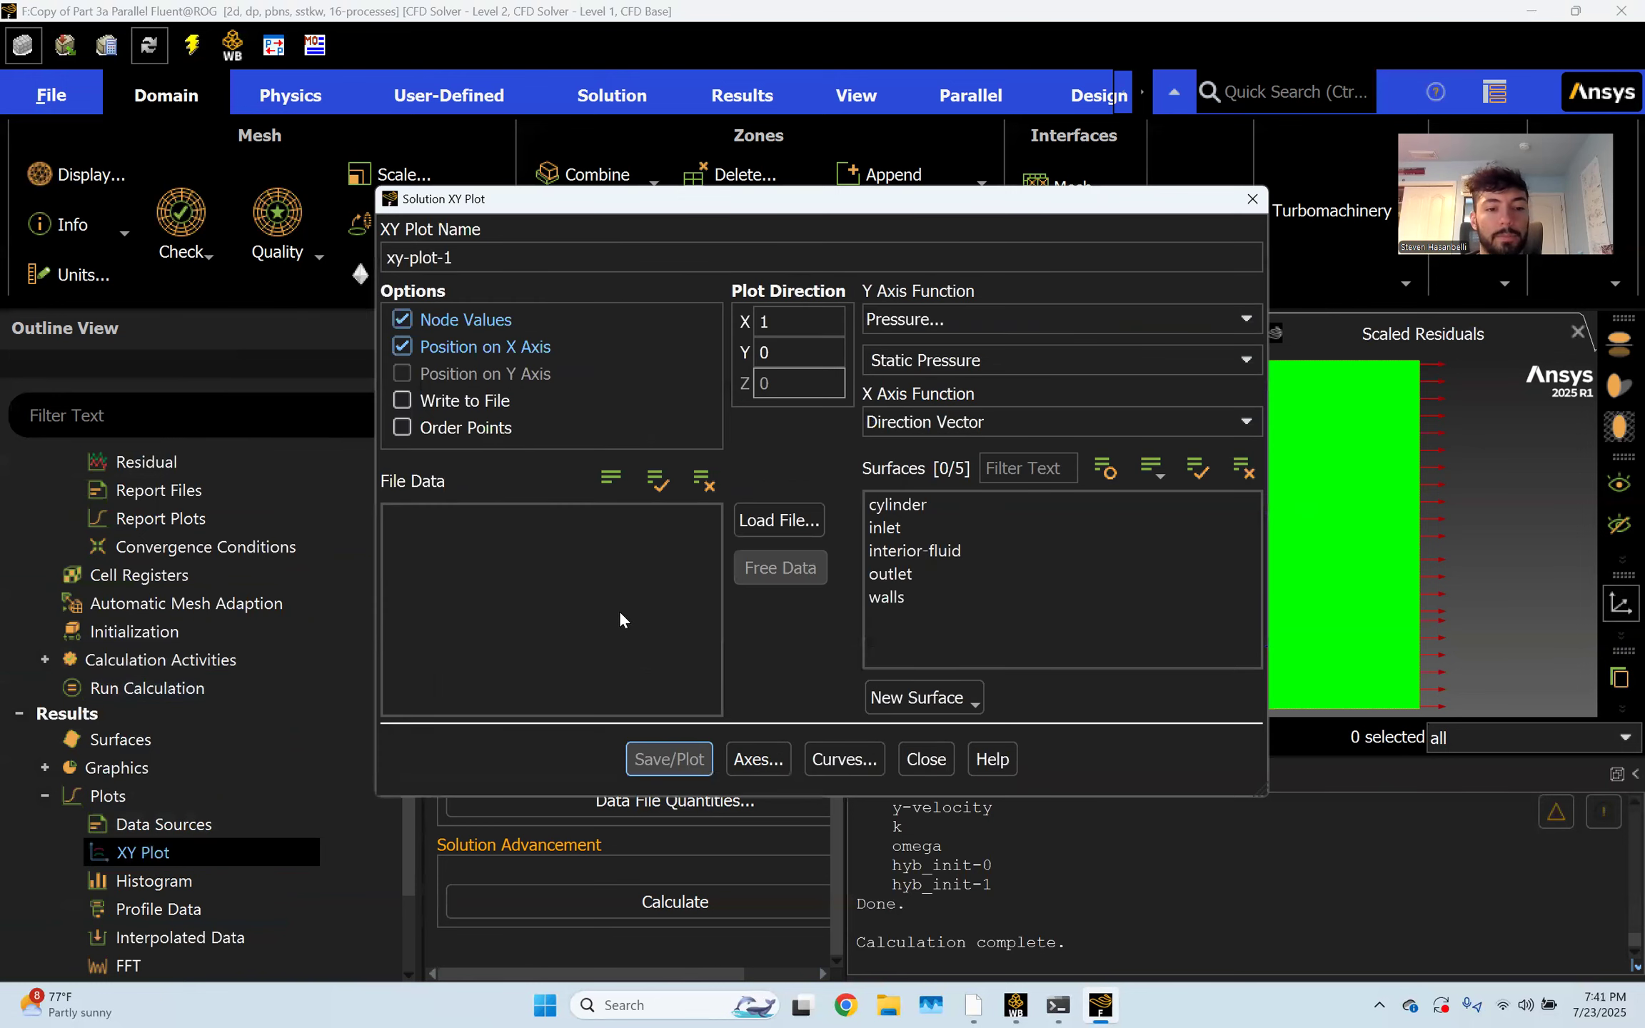
double_click(570, 252)
click(570, 252)
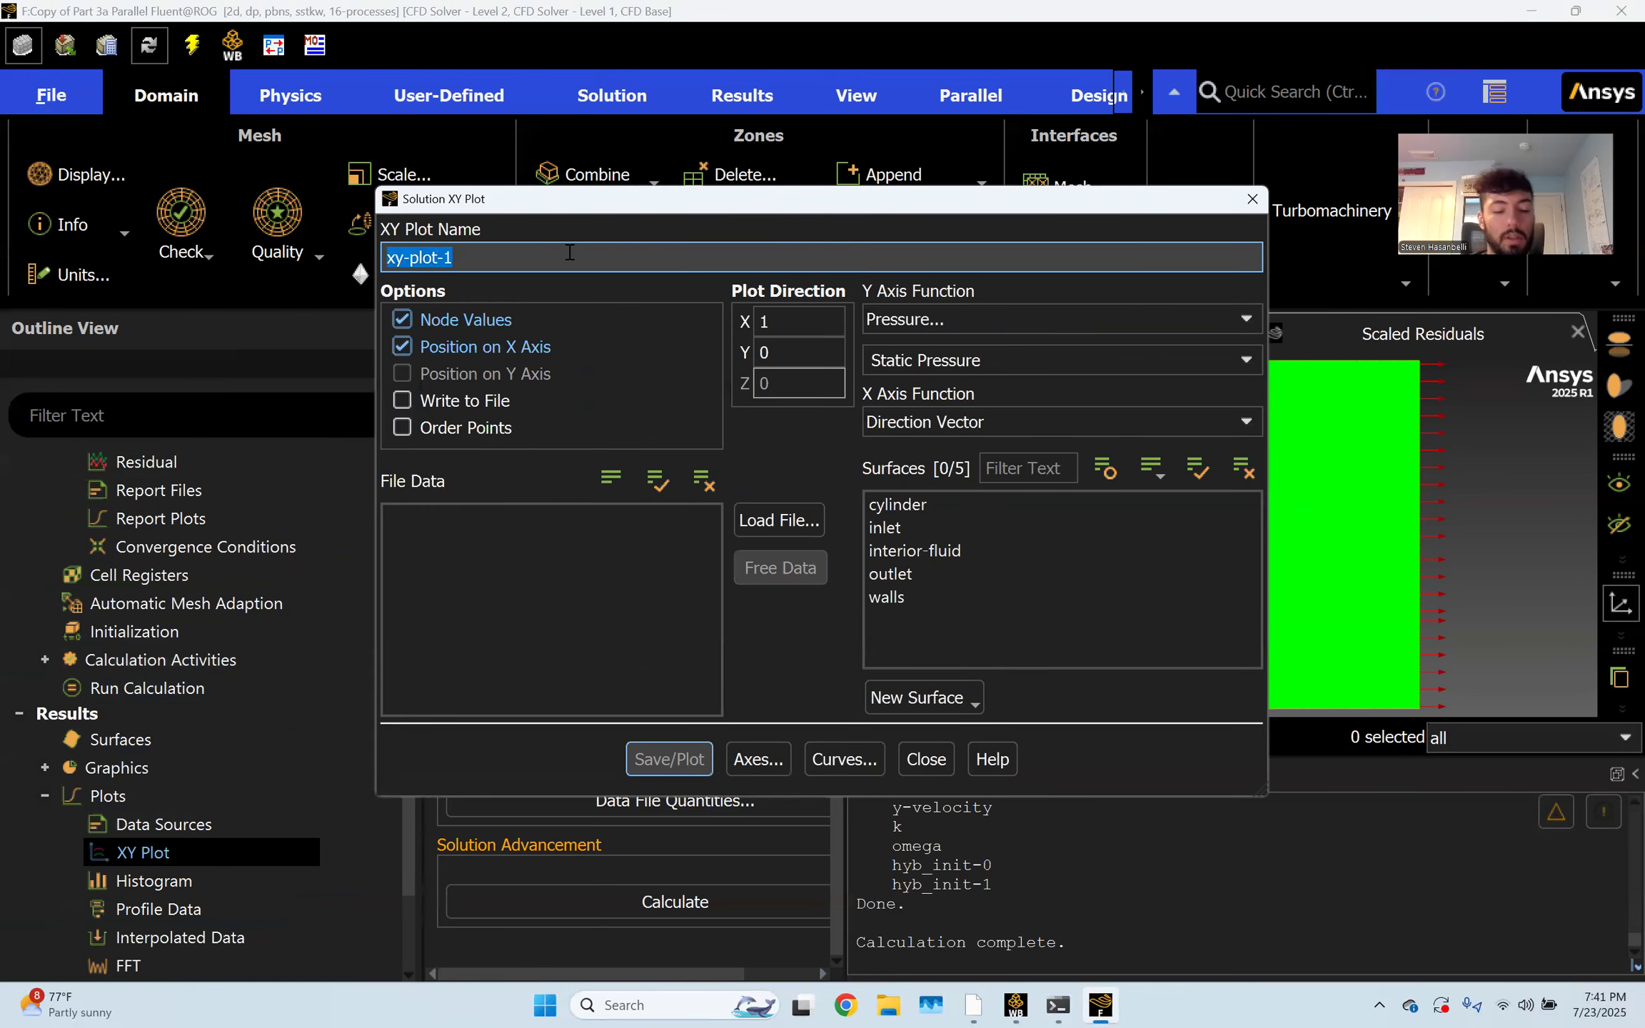
text(cp-)
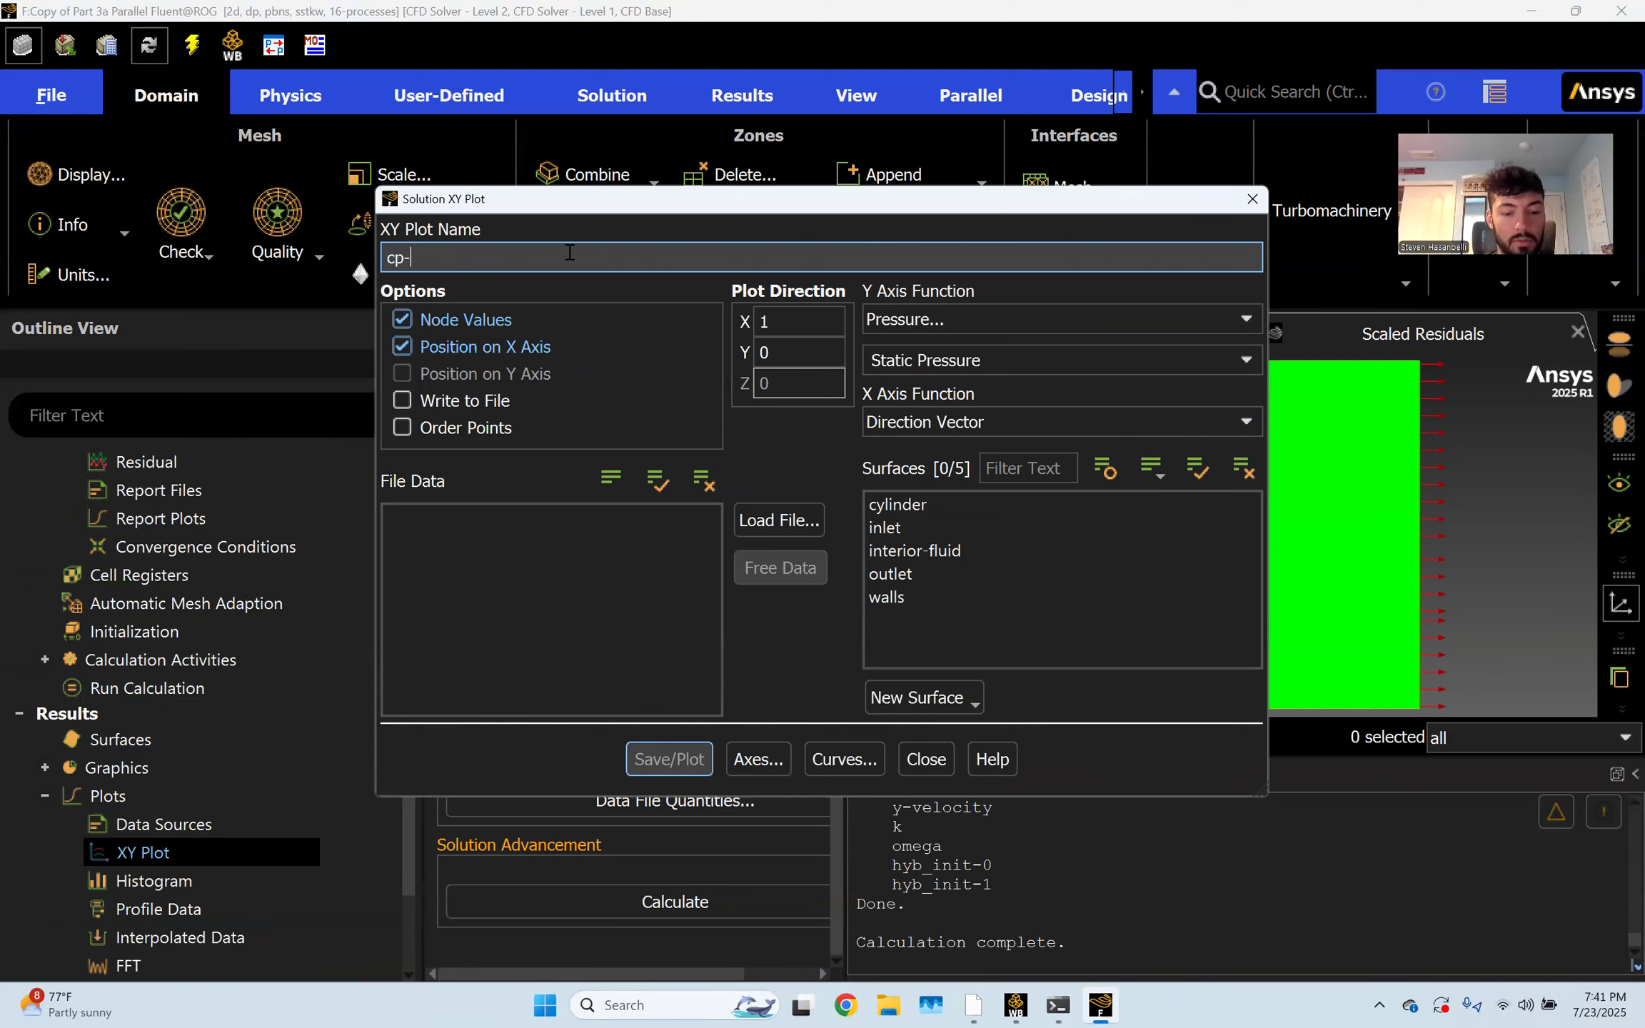
text(on-the-surface)
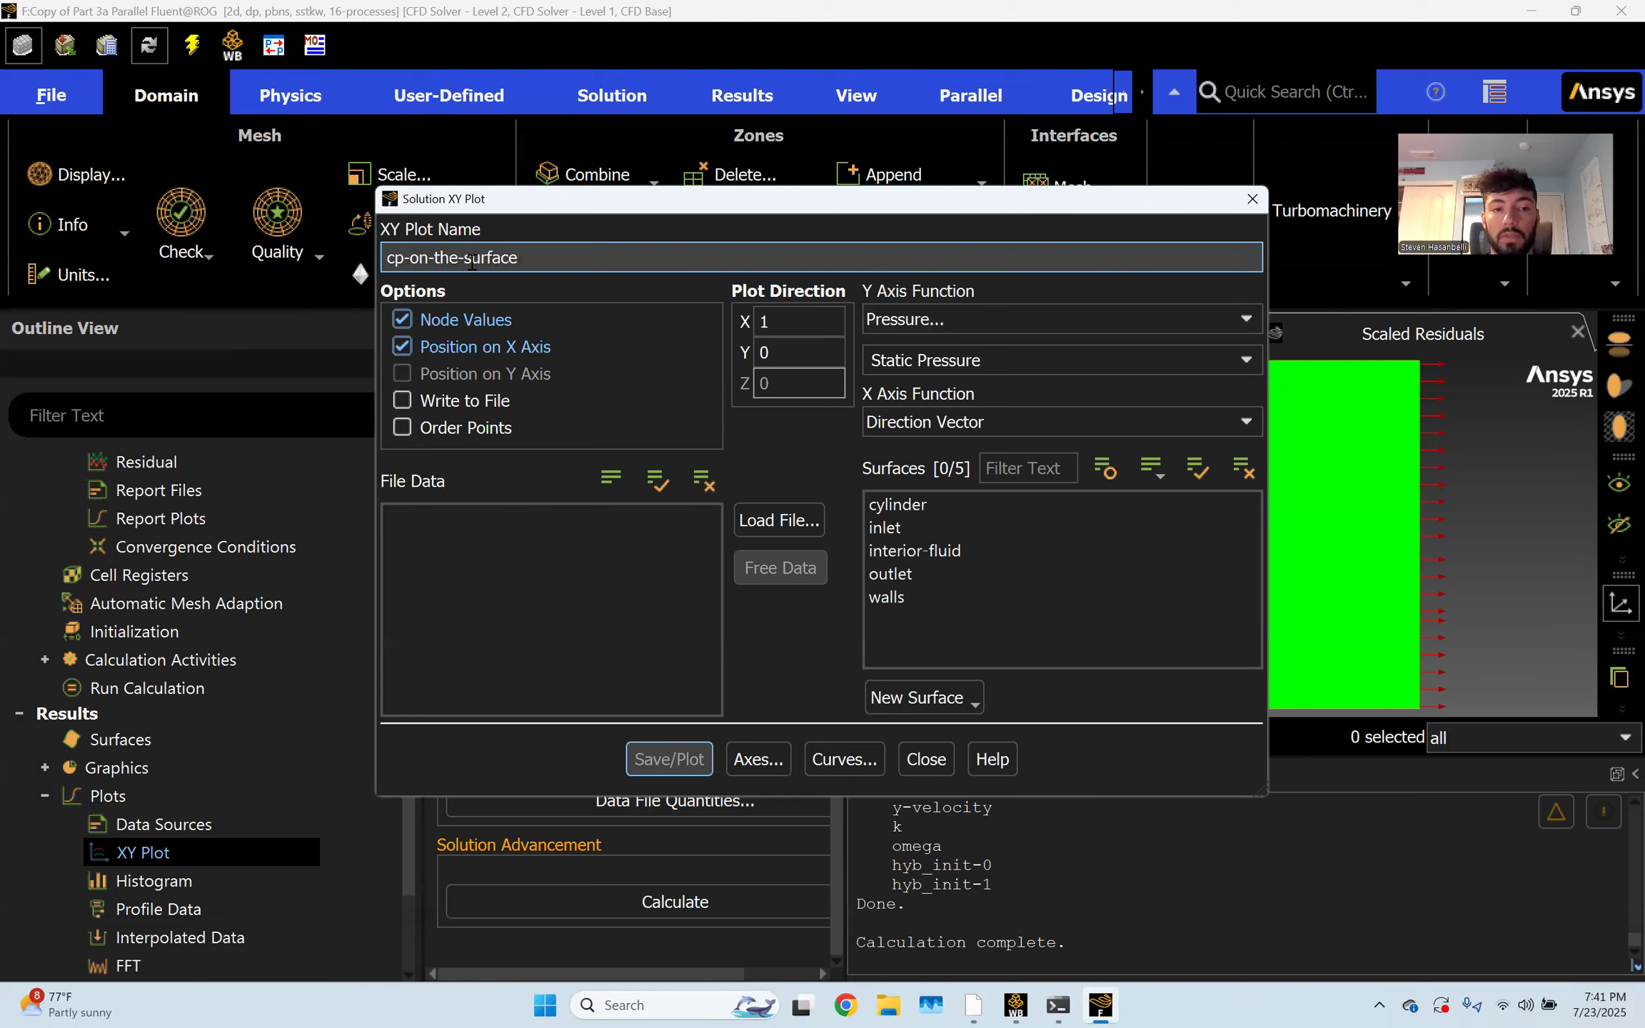
Plot Velocity Magnitude on the Y axis against the direction vector for the cylinder surface
click(1245, 329)
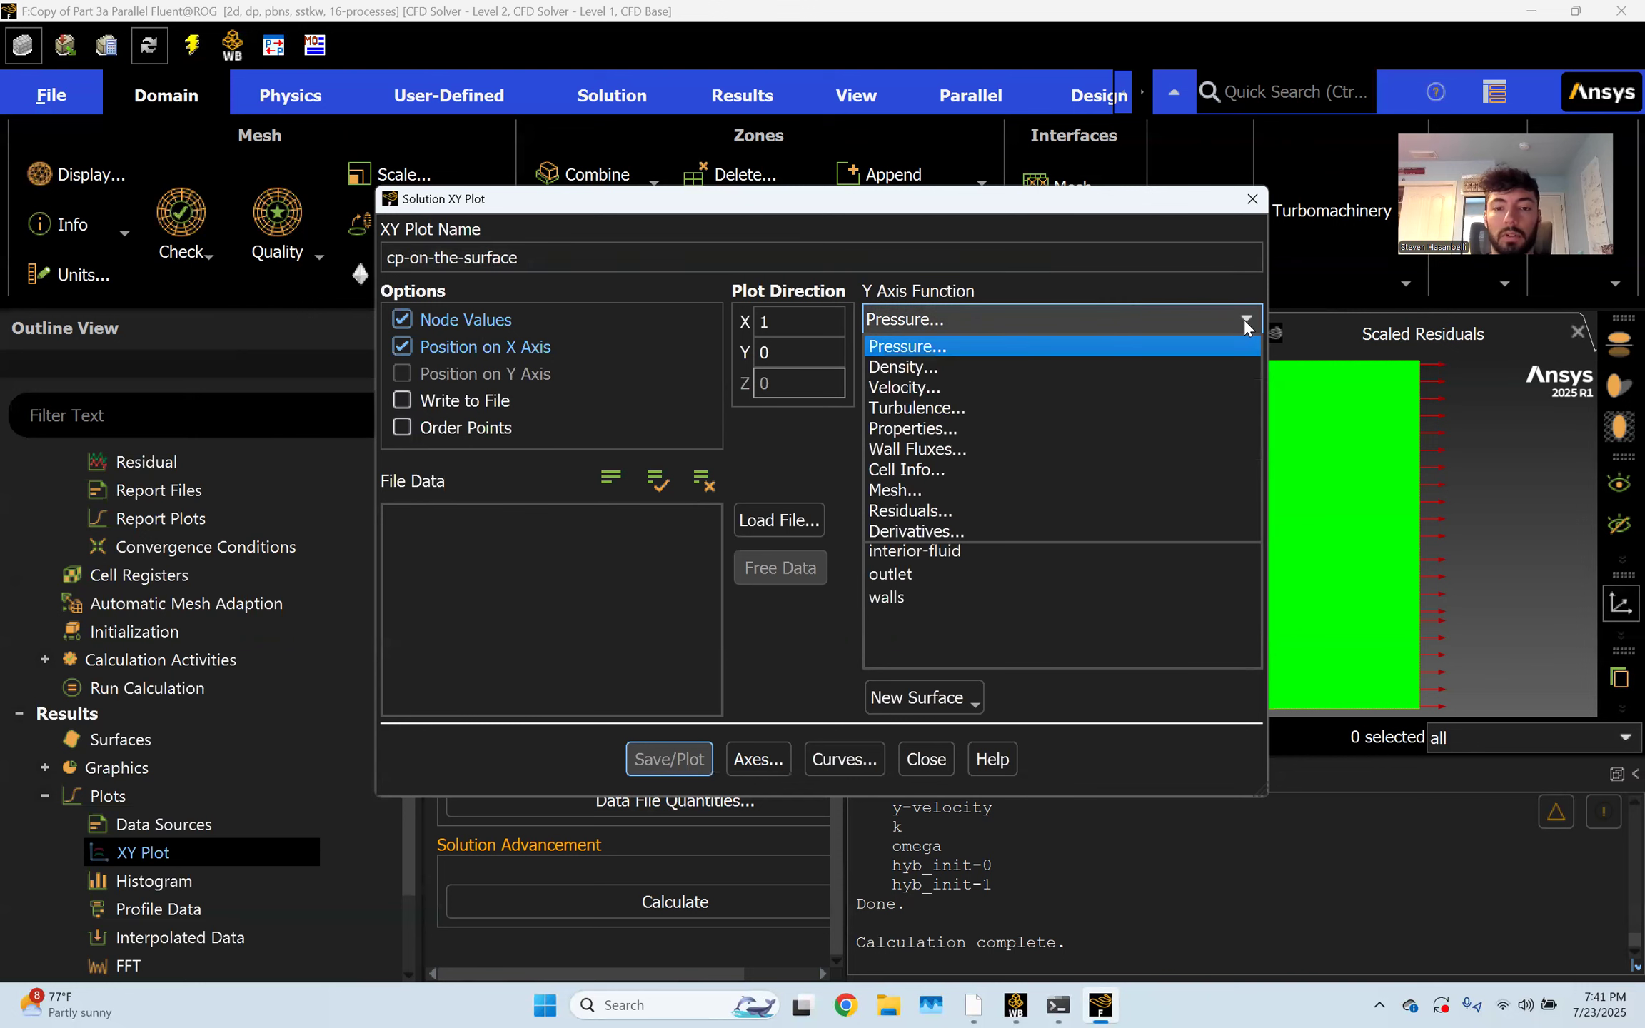
click(1035, 388)
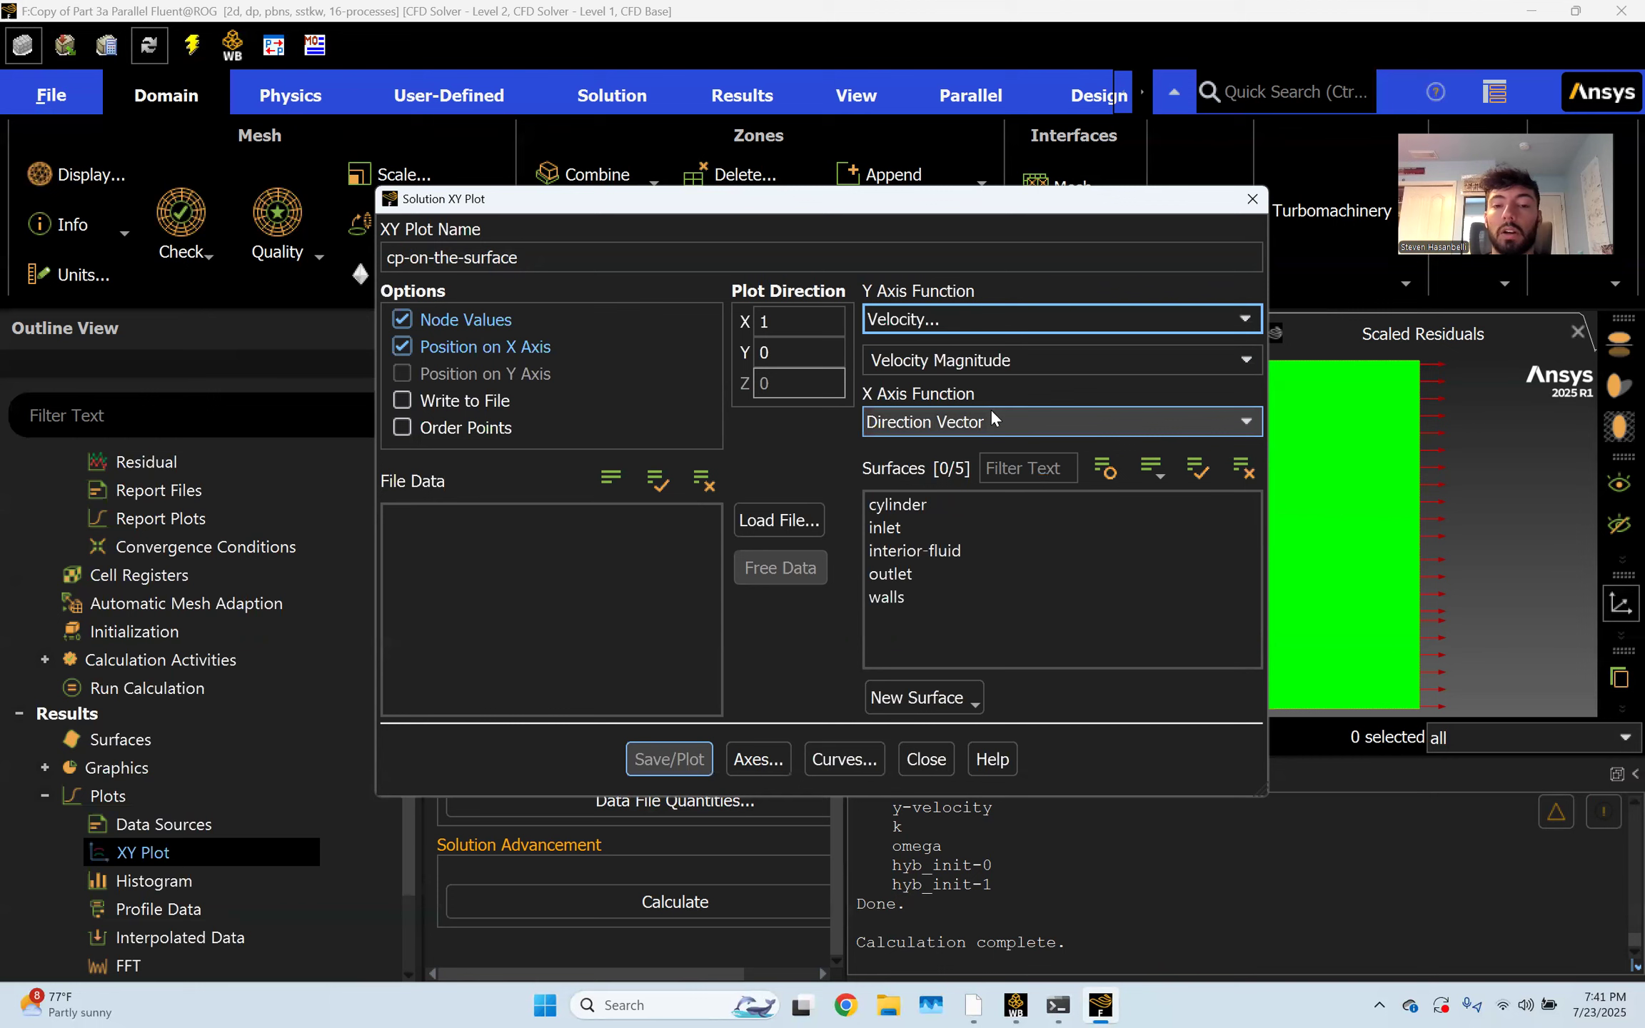
click(907, 503)
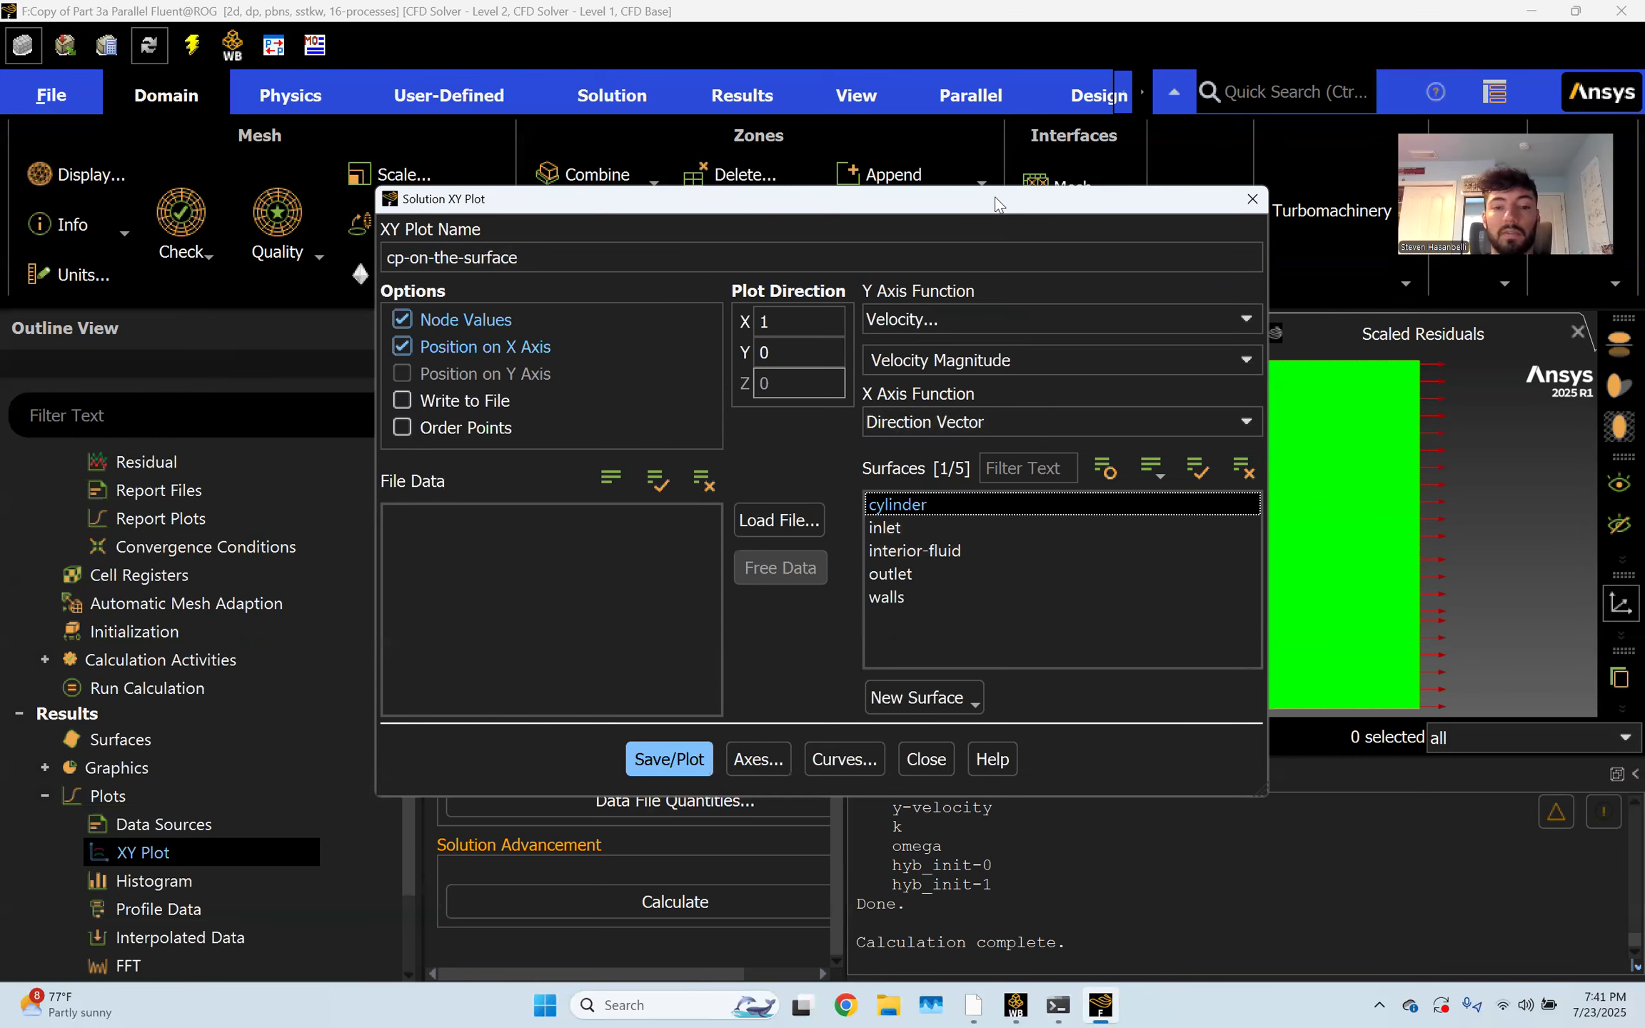
drag(996, 204, 727, 185)
click(409, 744)
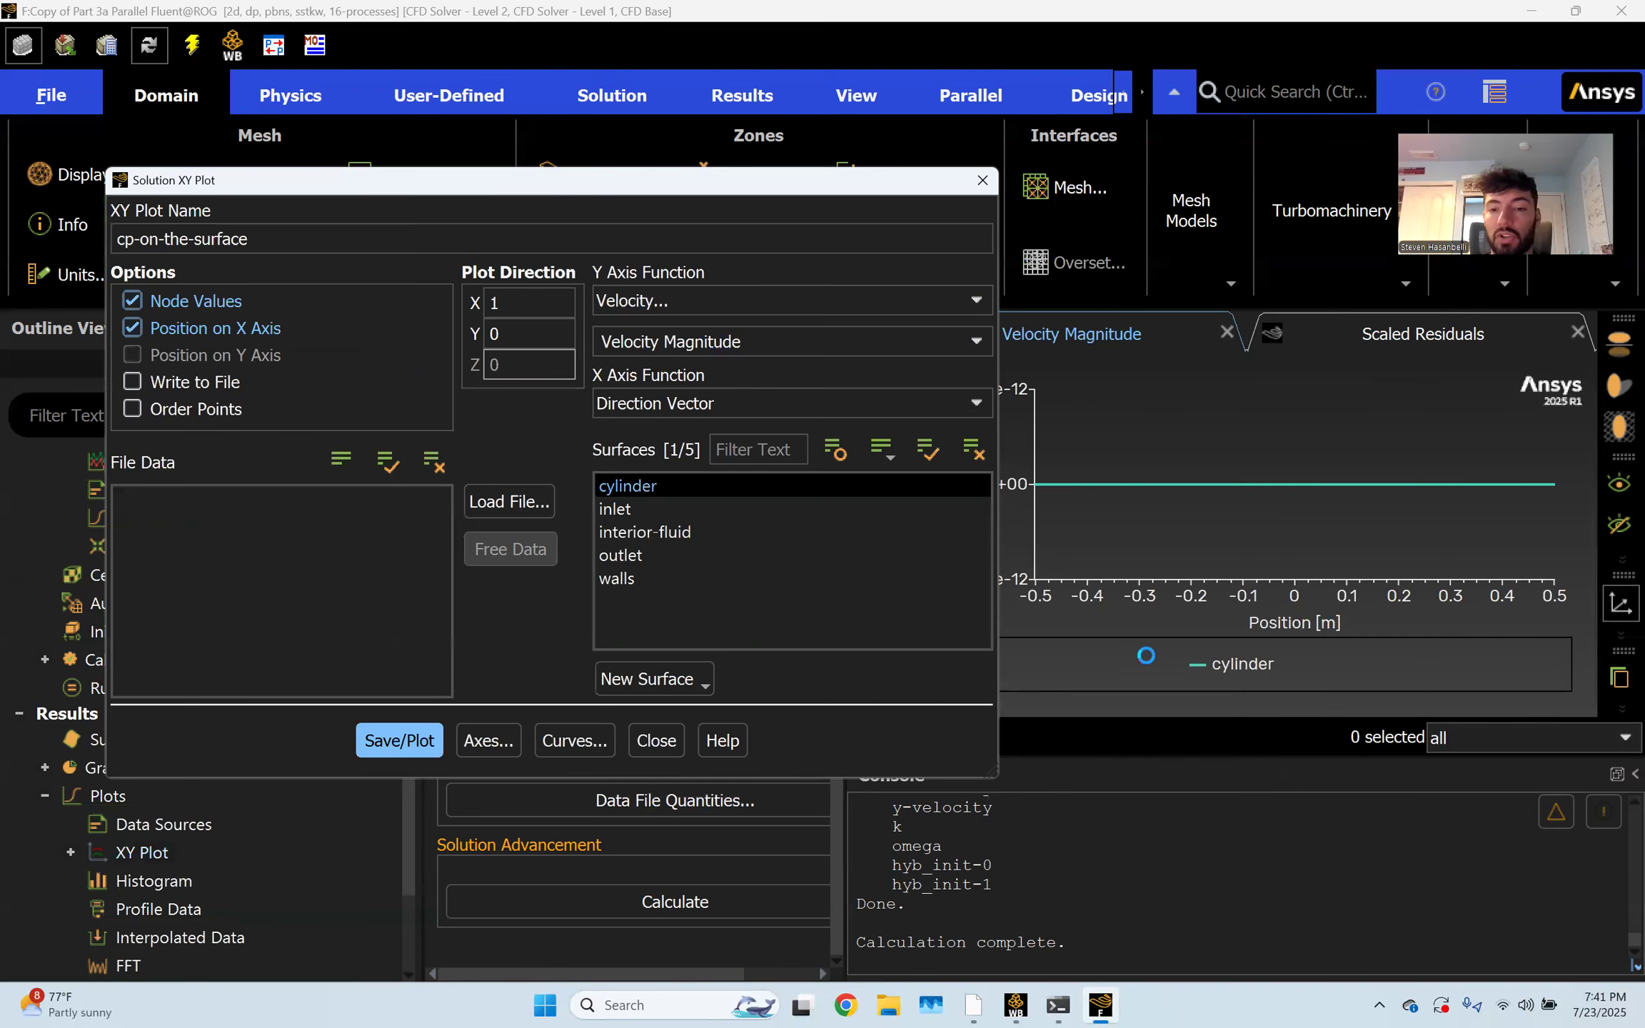
click(134, 382)
click(133, 383)
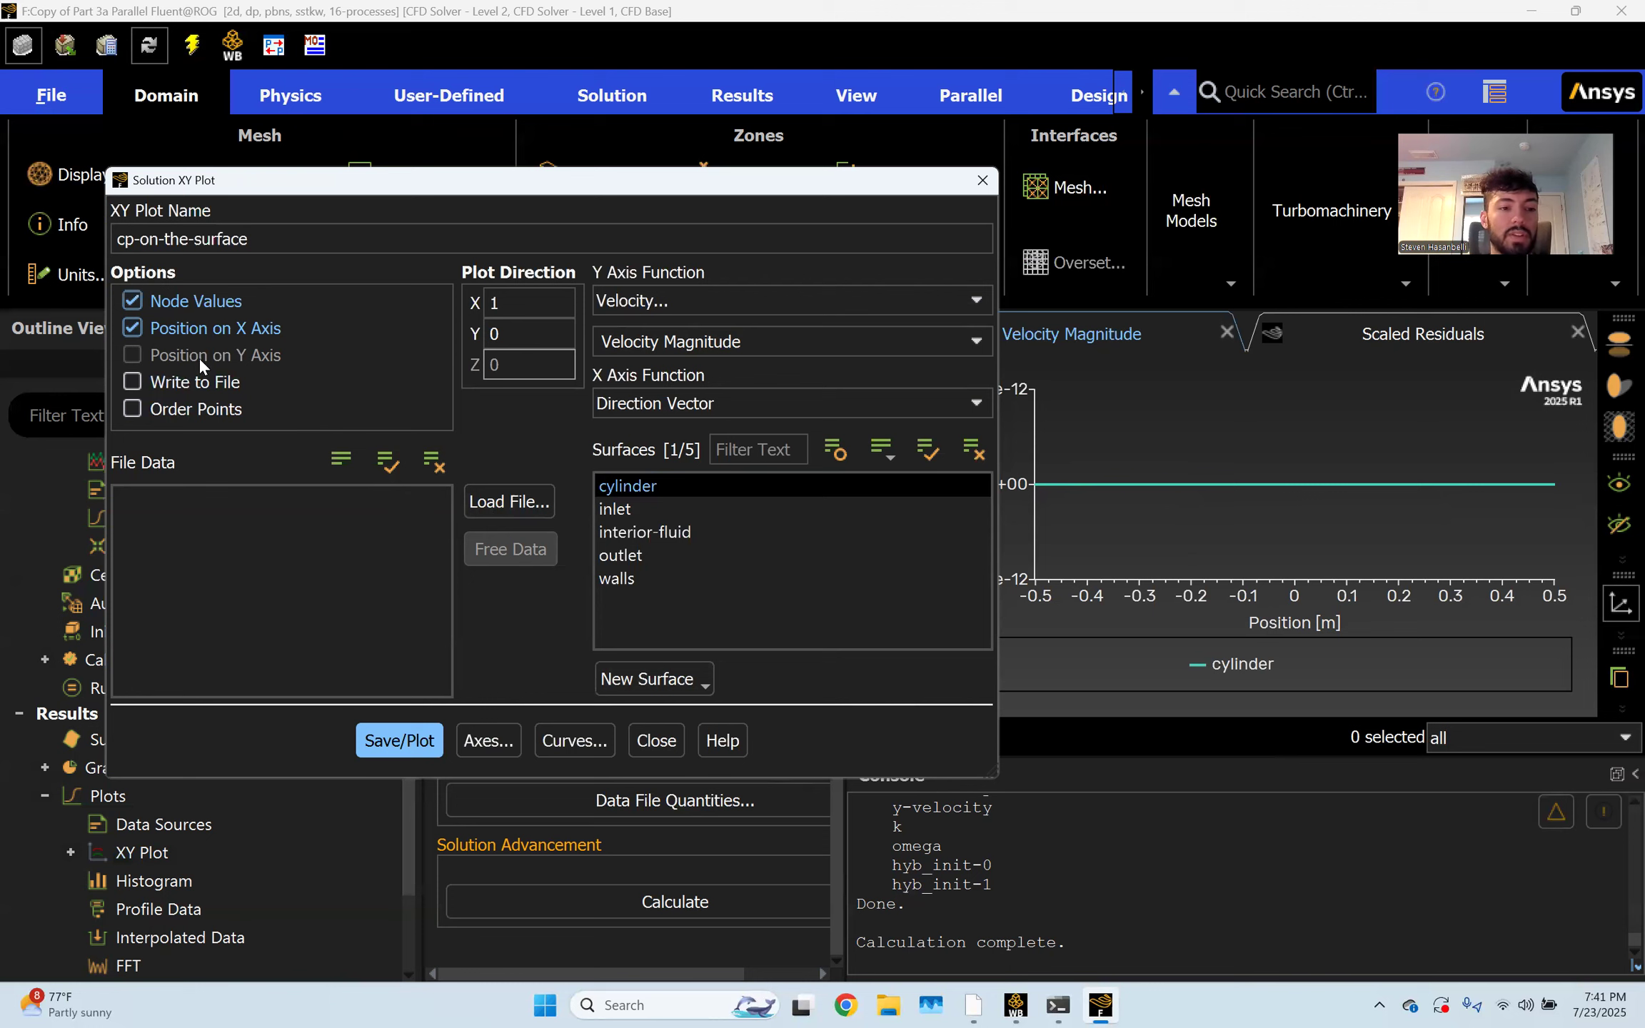
Change the plot's Y axis function to Pressure Coefficient and replot it for the cylinder surface
click(903, 308)
click(807, 328)
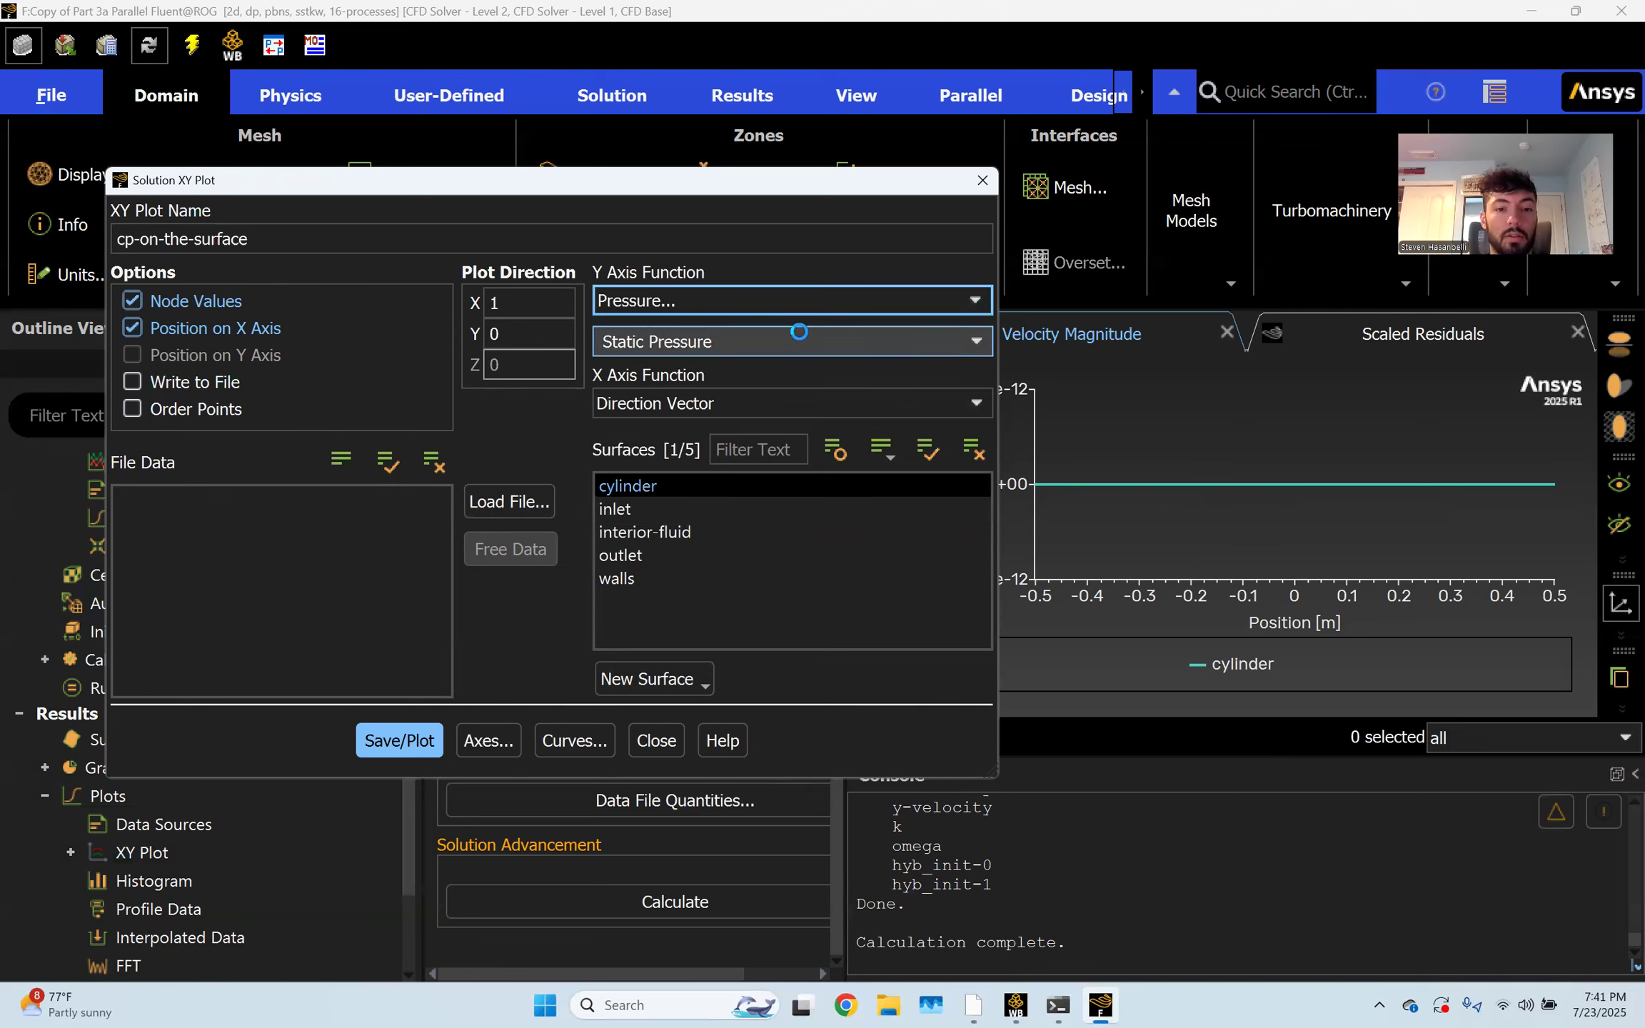
click(977, 342)
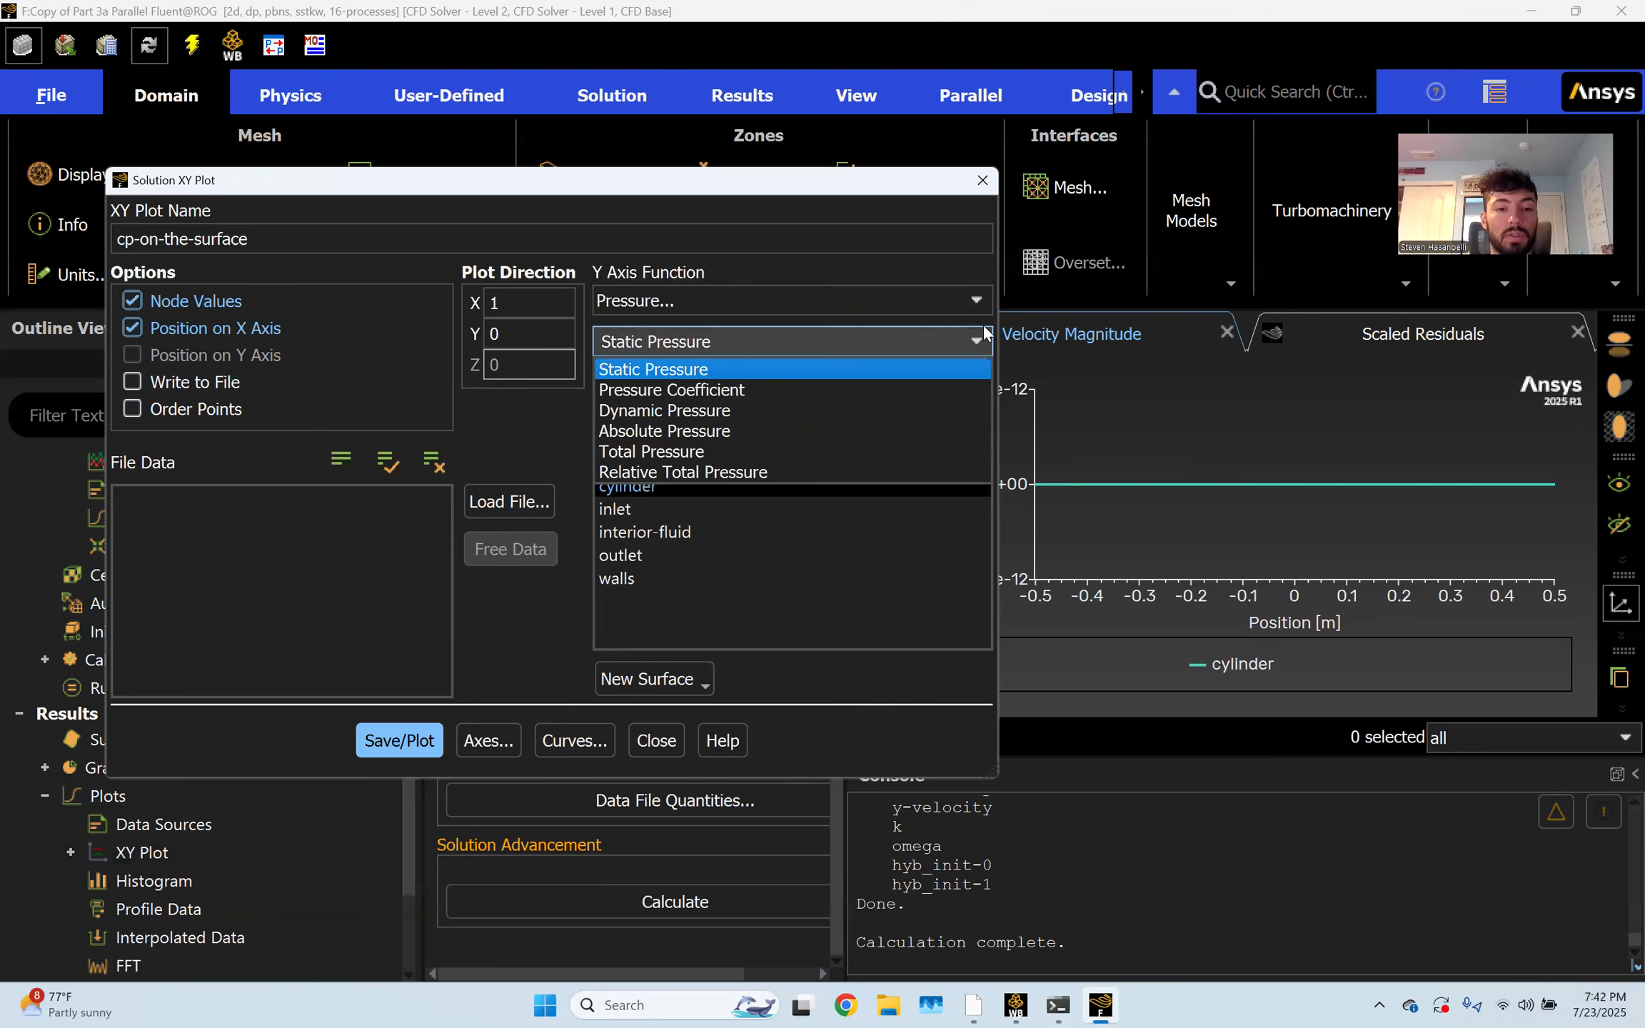
click(817, 382)
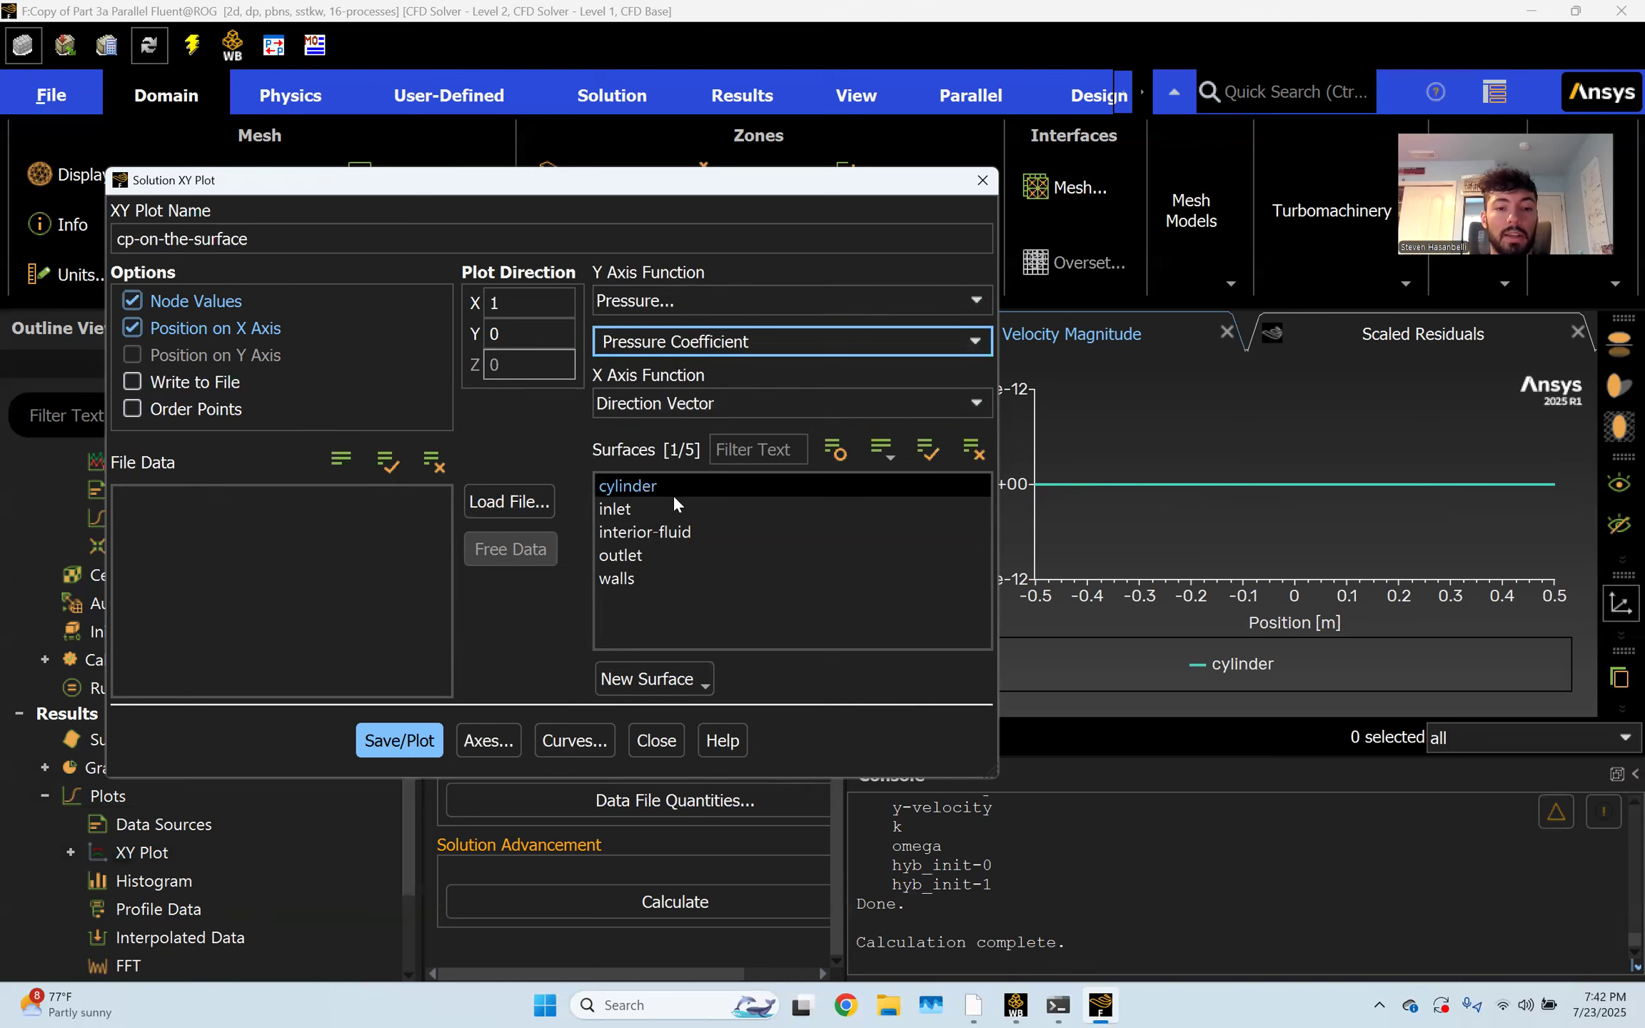
click(403, 739)
drag(879, 192, 774, 178)
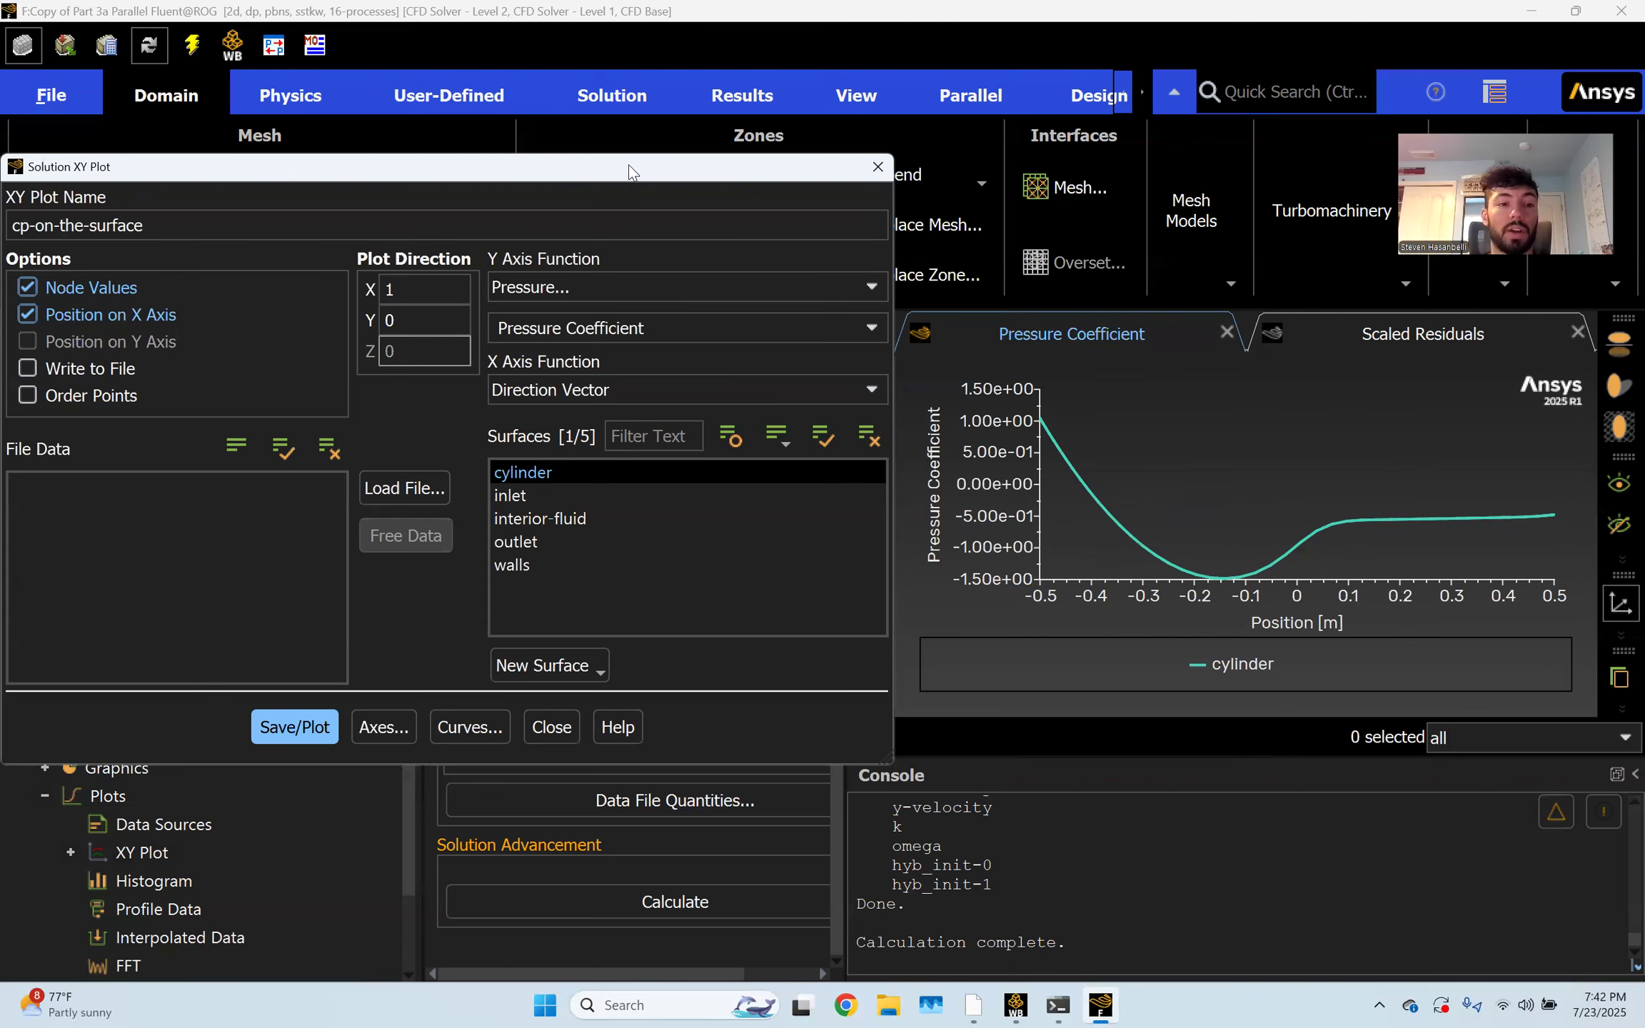
Enable Write to File for the pressure coefficient plot, open and cancel the XY file export, and disable the option again
drag(629, 171, 915, 149)
click(315, 345)
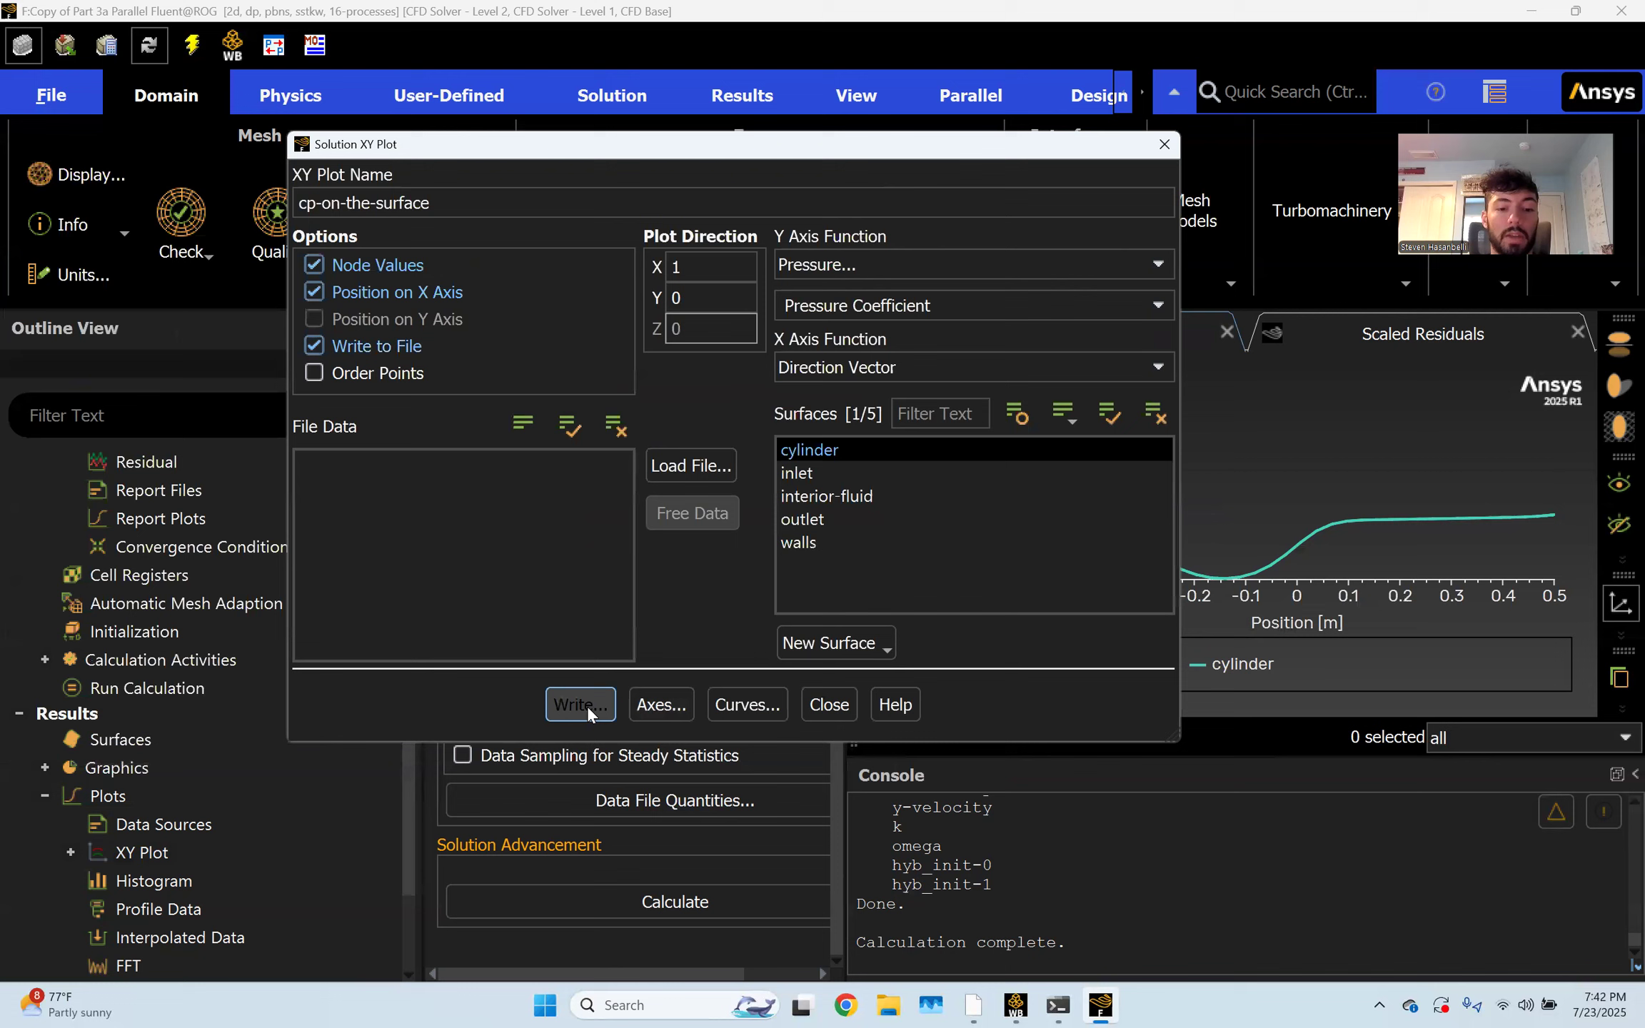
click(587, 705)
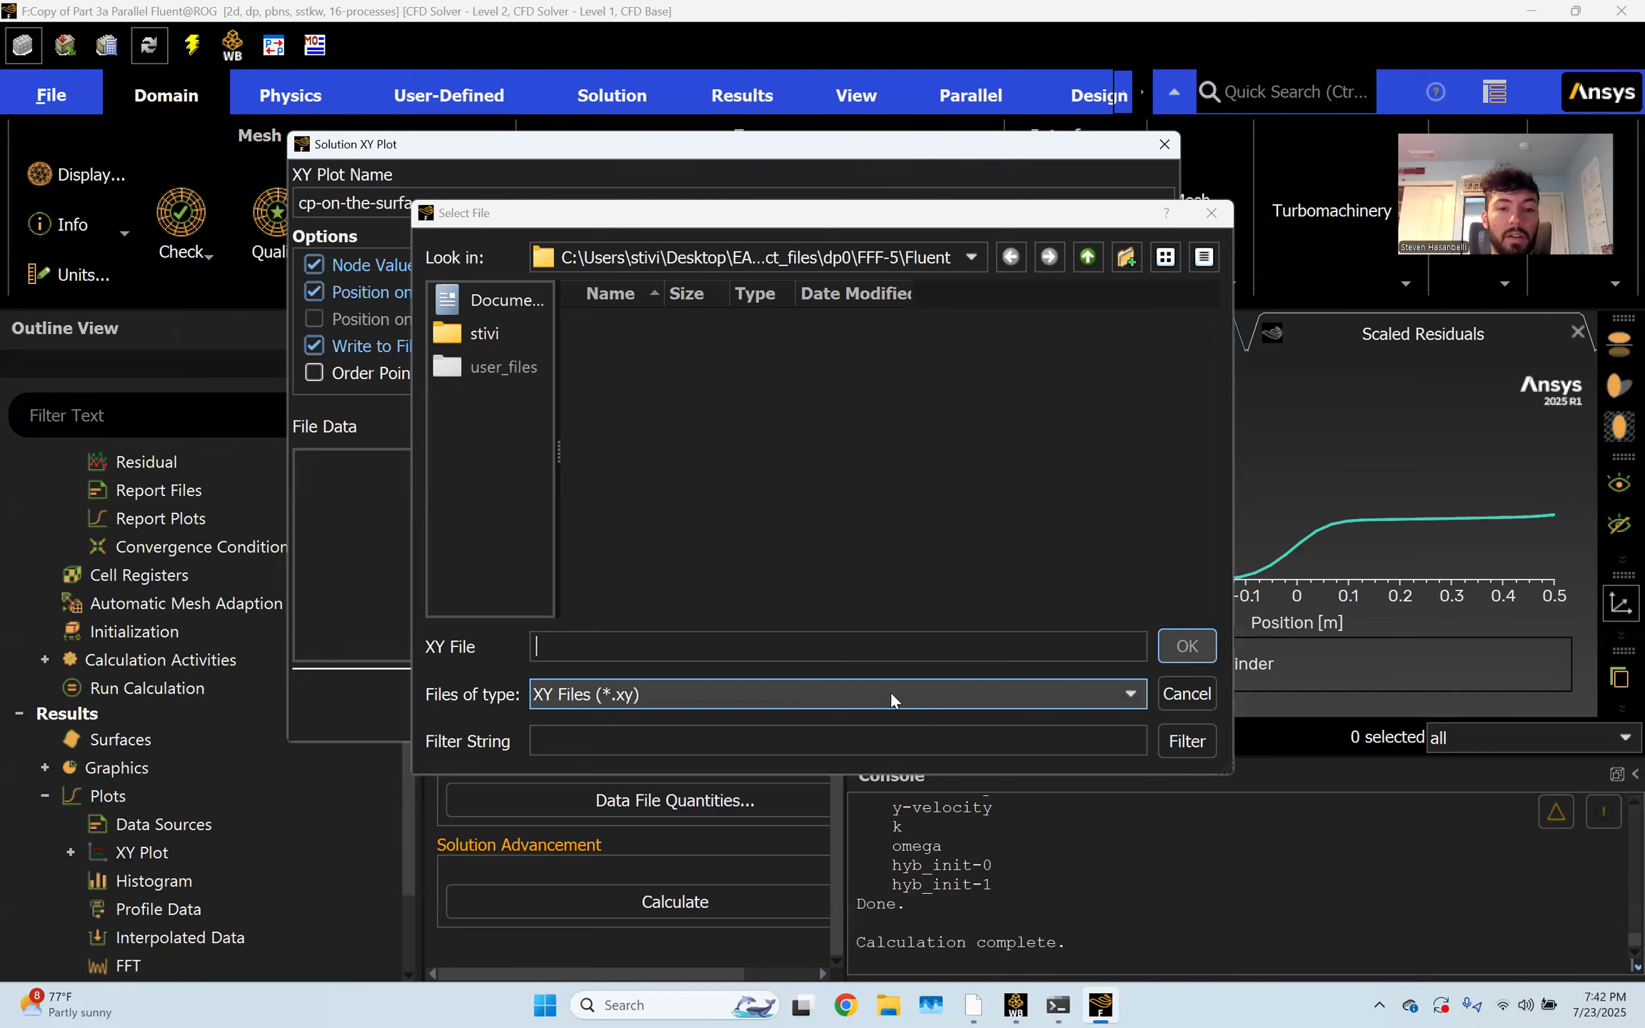
click(1187, 694)
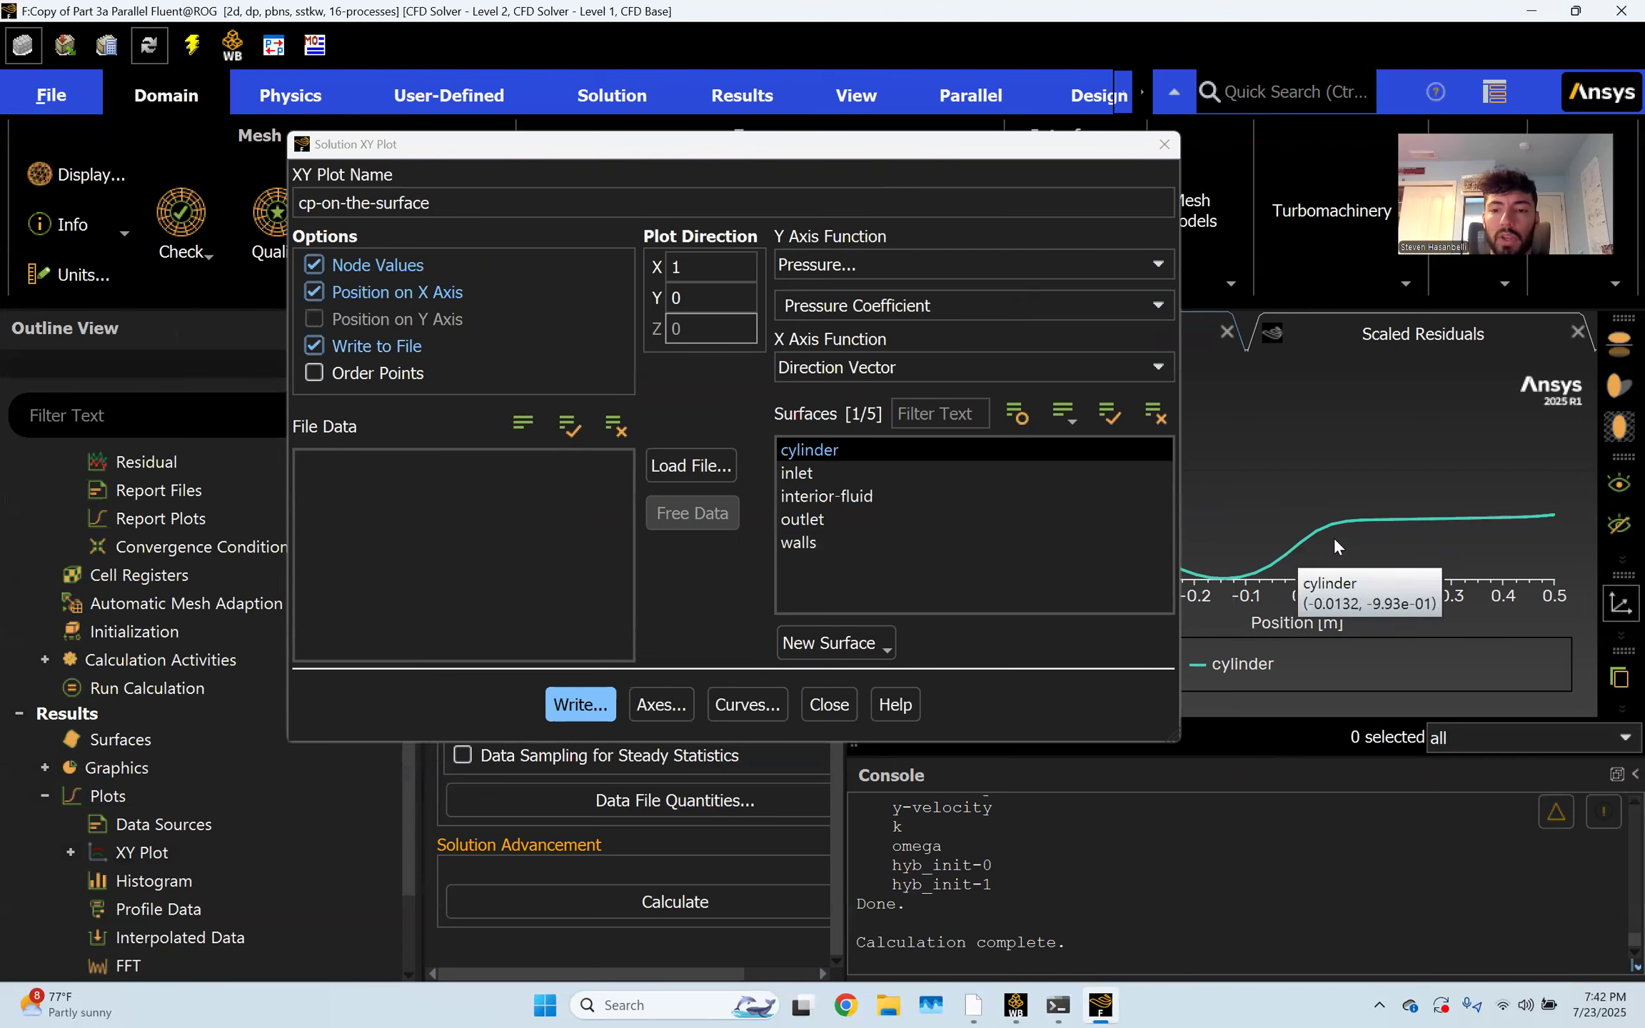
mouse_move(1366, 555)
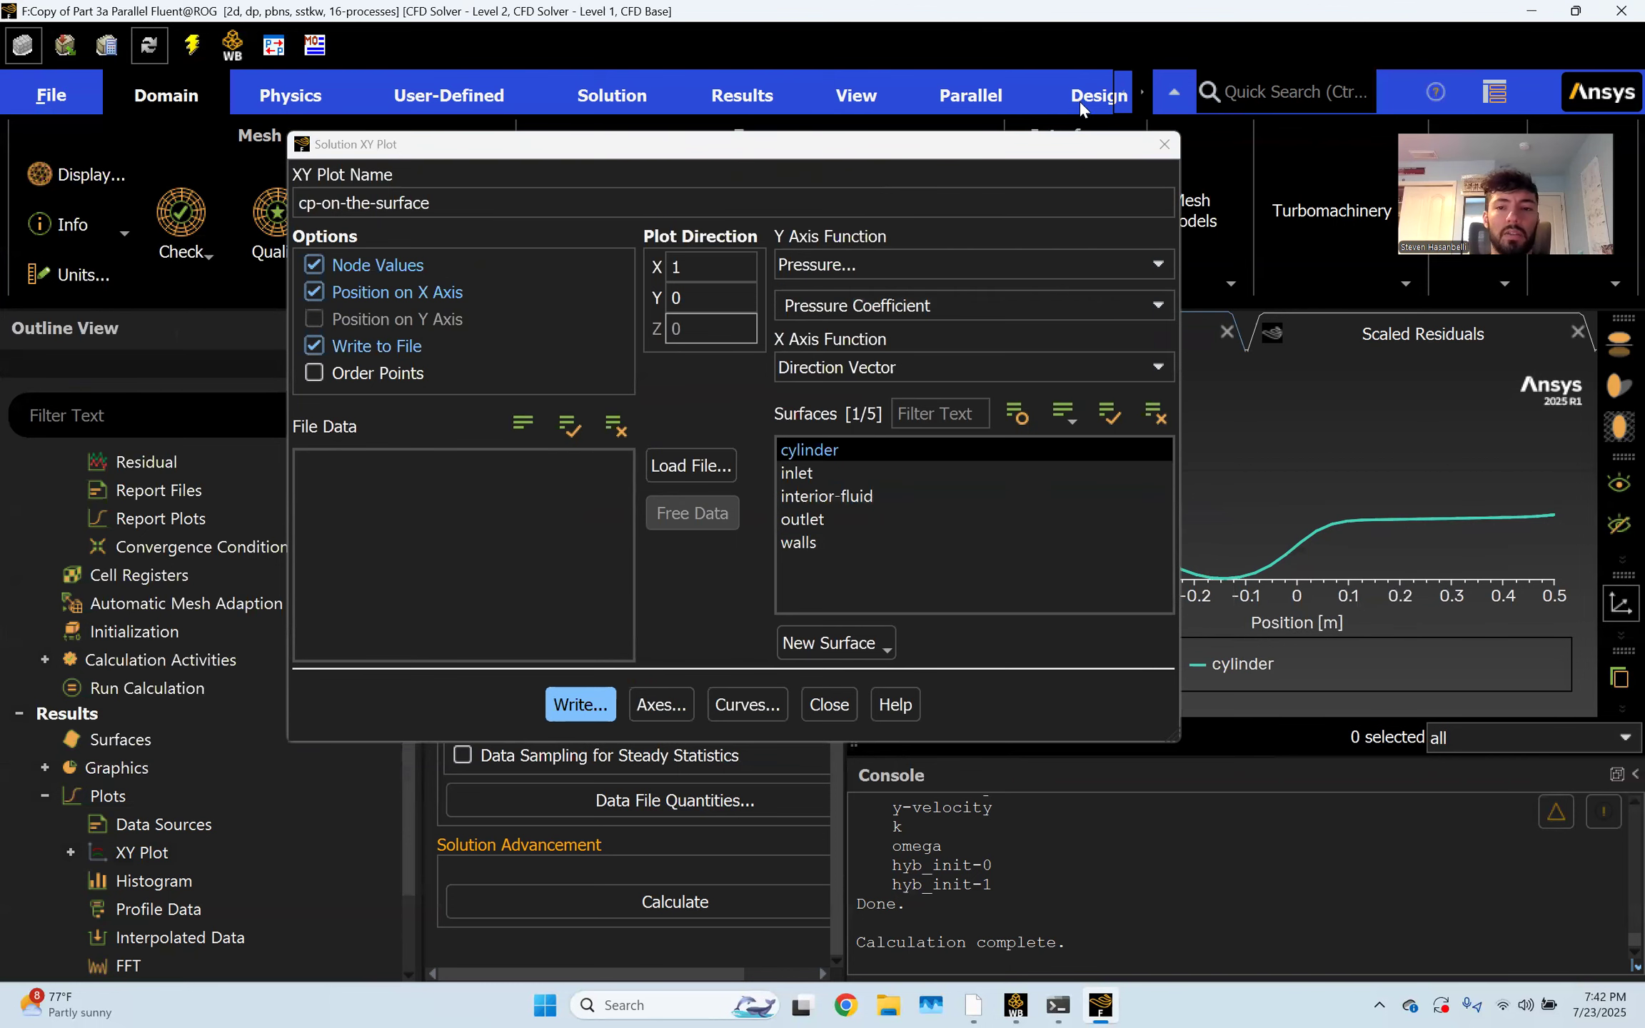
drag(1102, 162, 870, 189)
mouse_move(1141, 529)
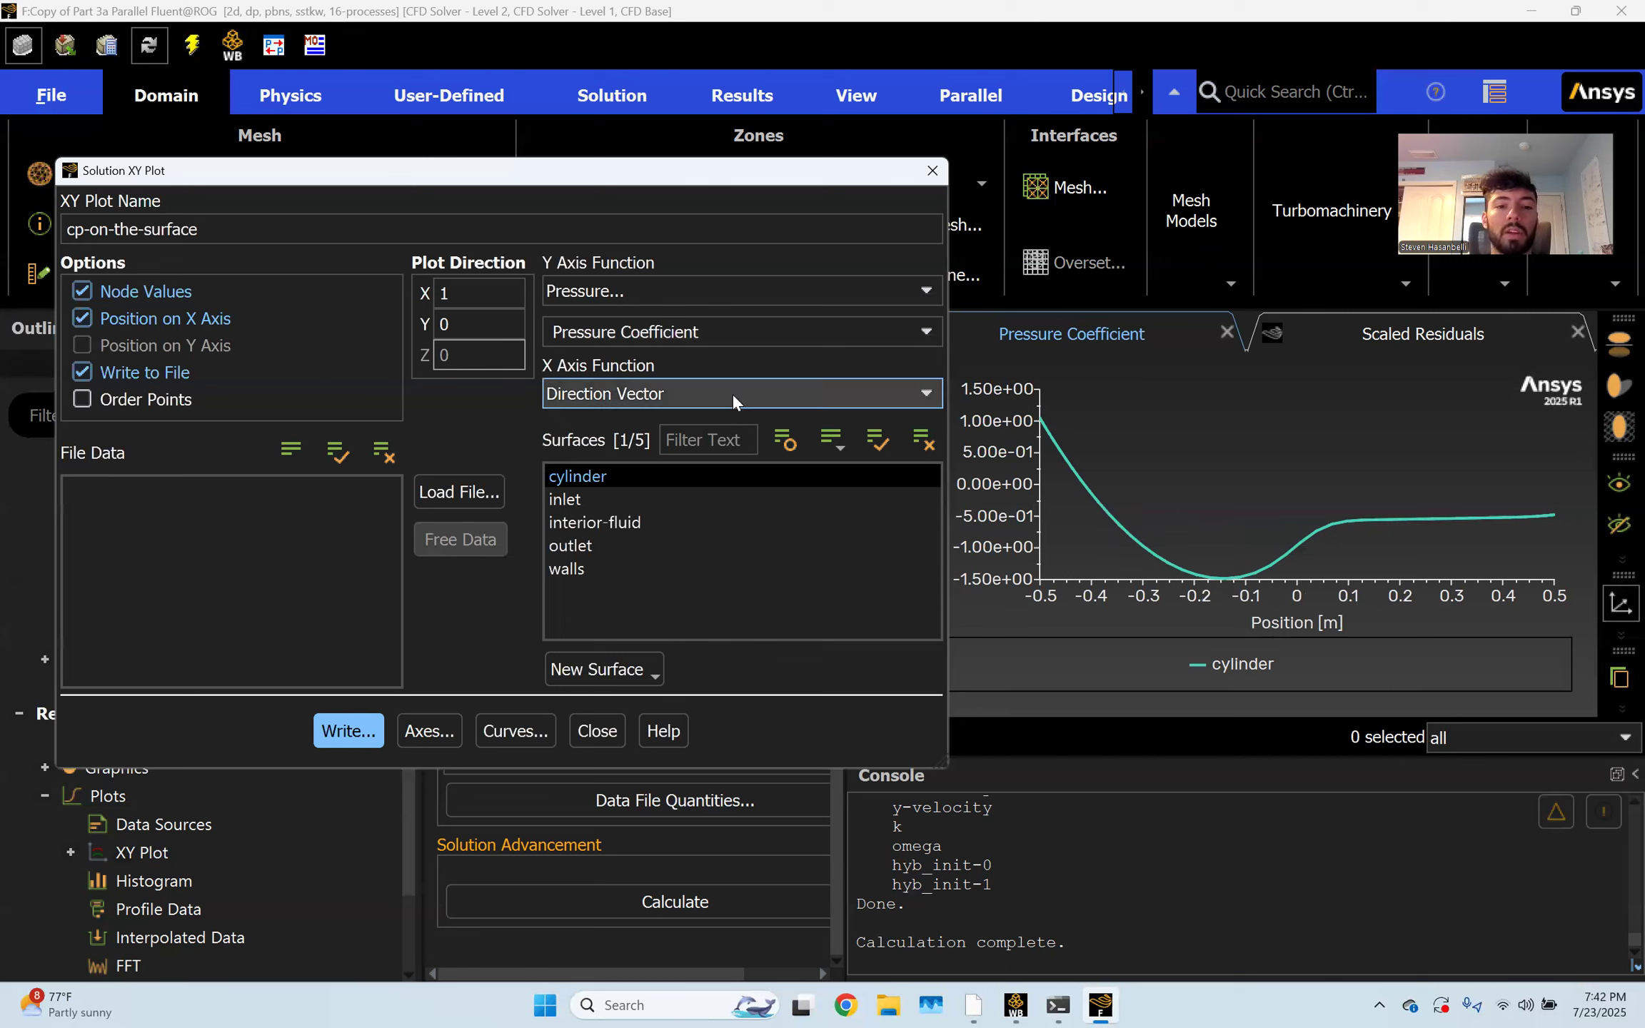
click(1434, 341)
click(1111, 334)
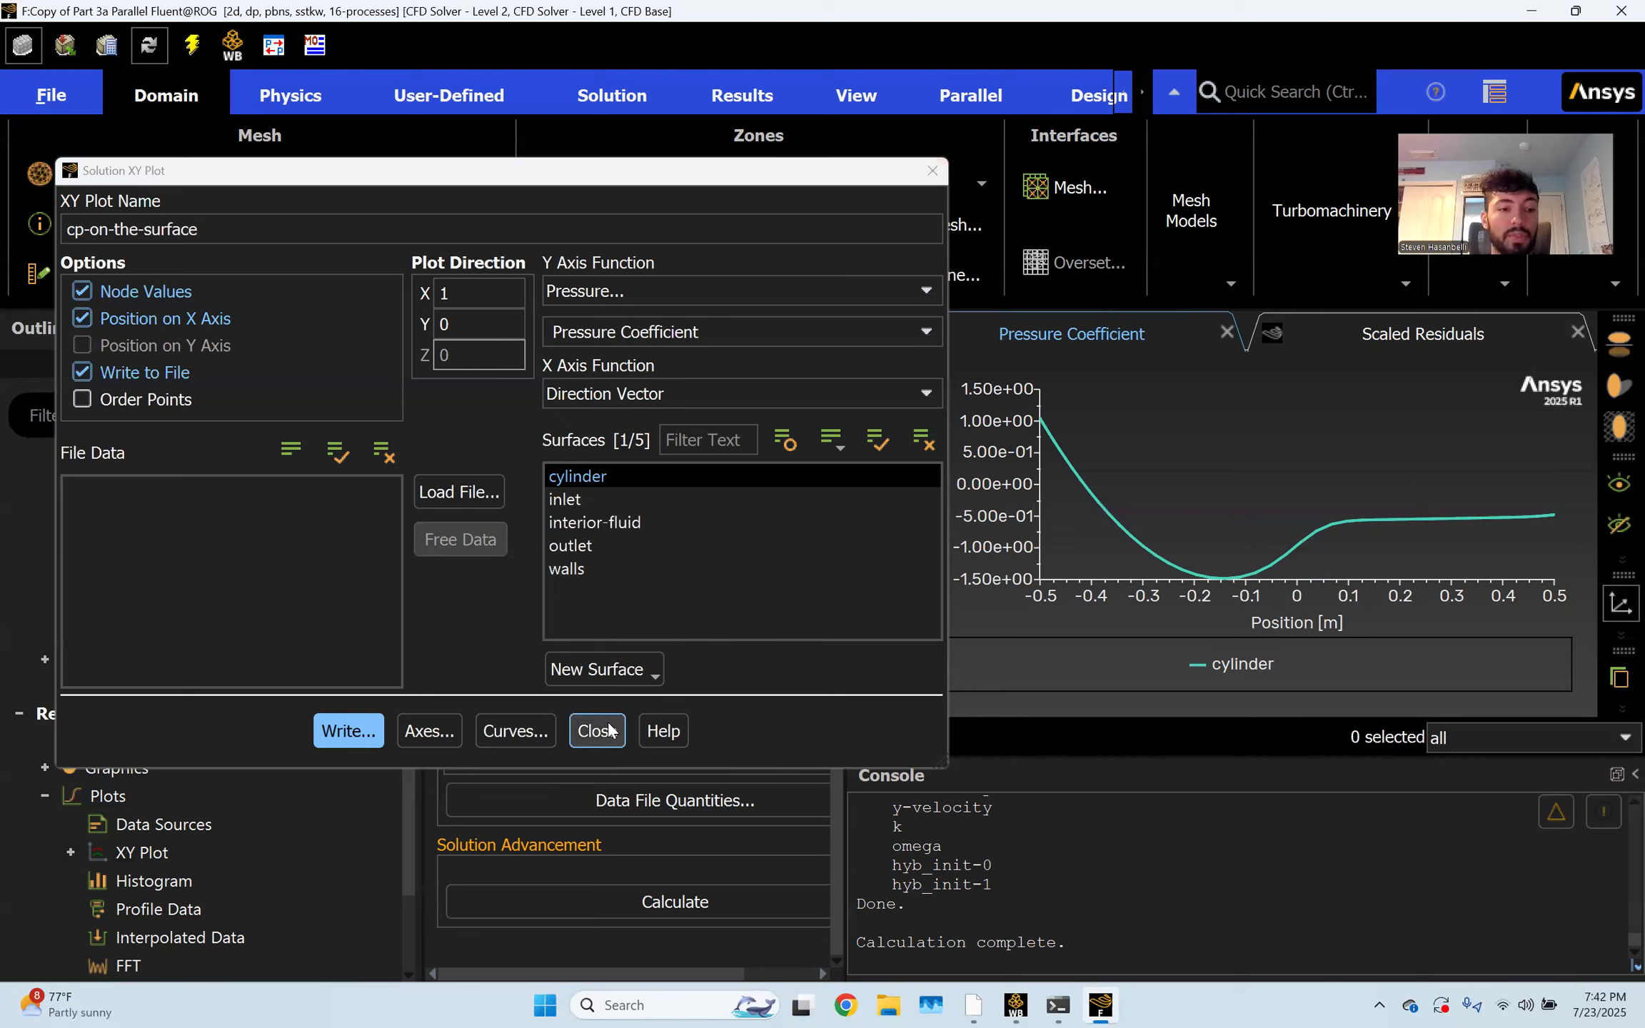
click(120, 379)
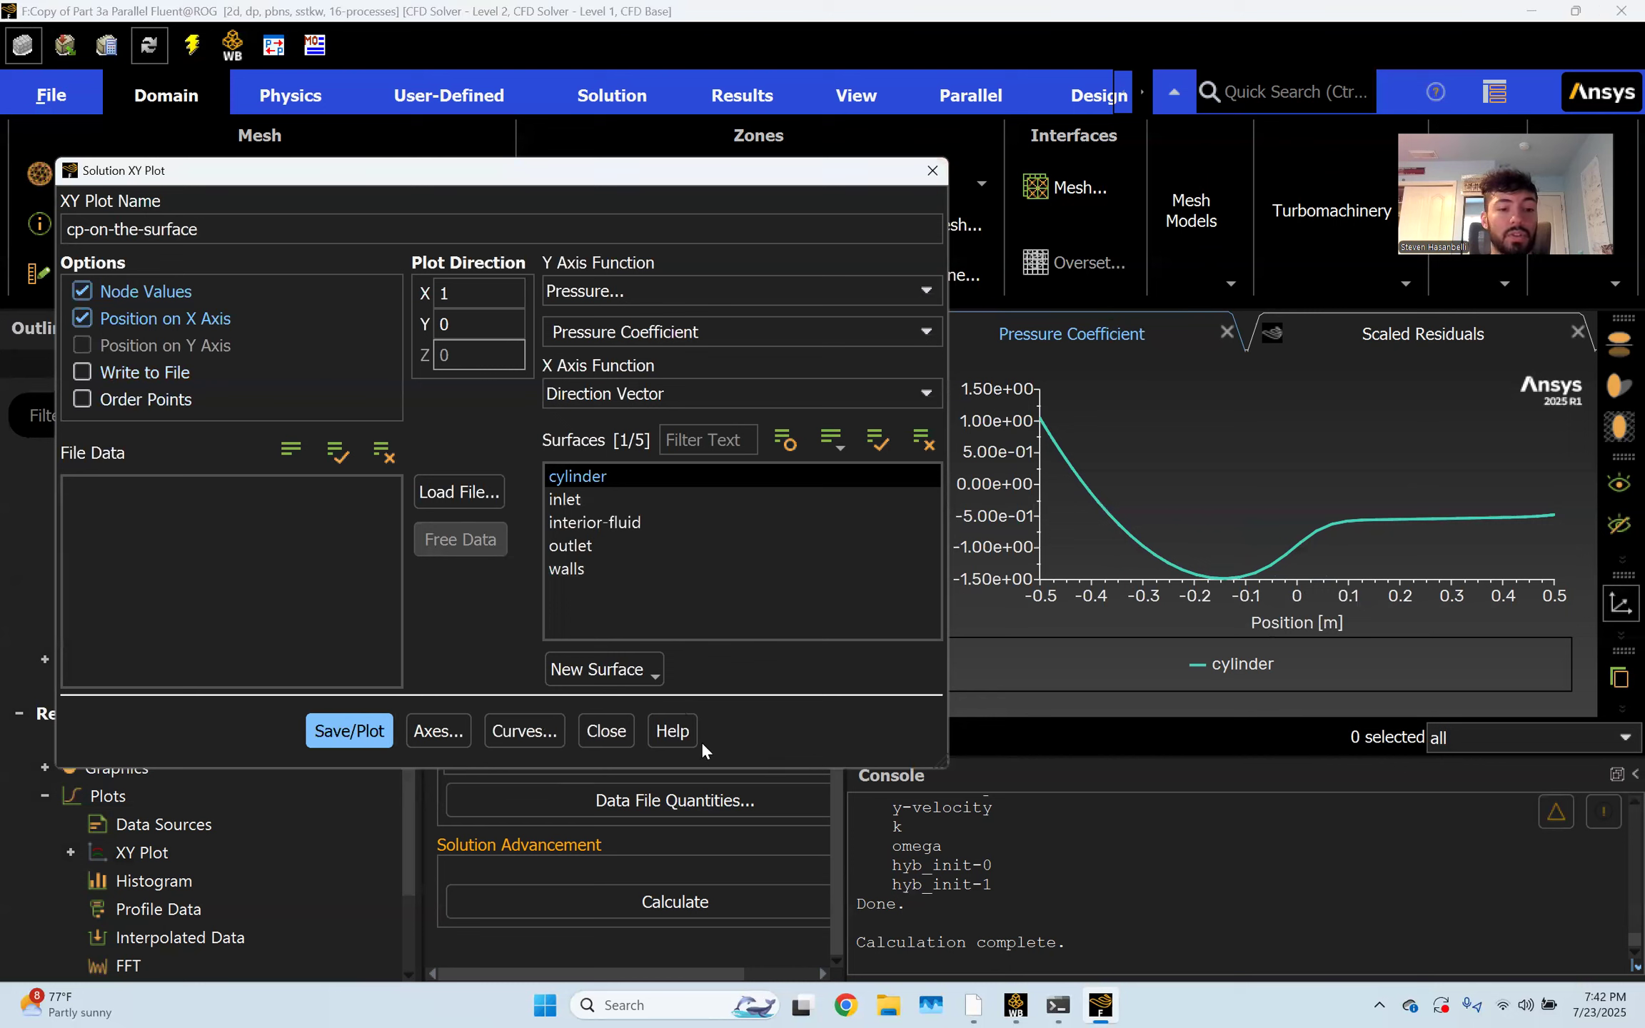
Close the XY plot settings and inspect points on the cylinder's pressure coefficient curve
click(600, 734)
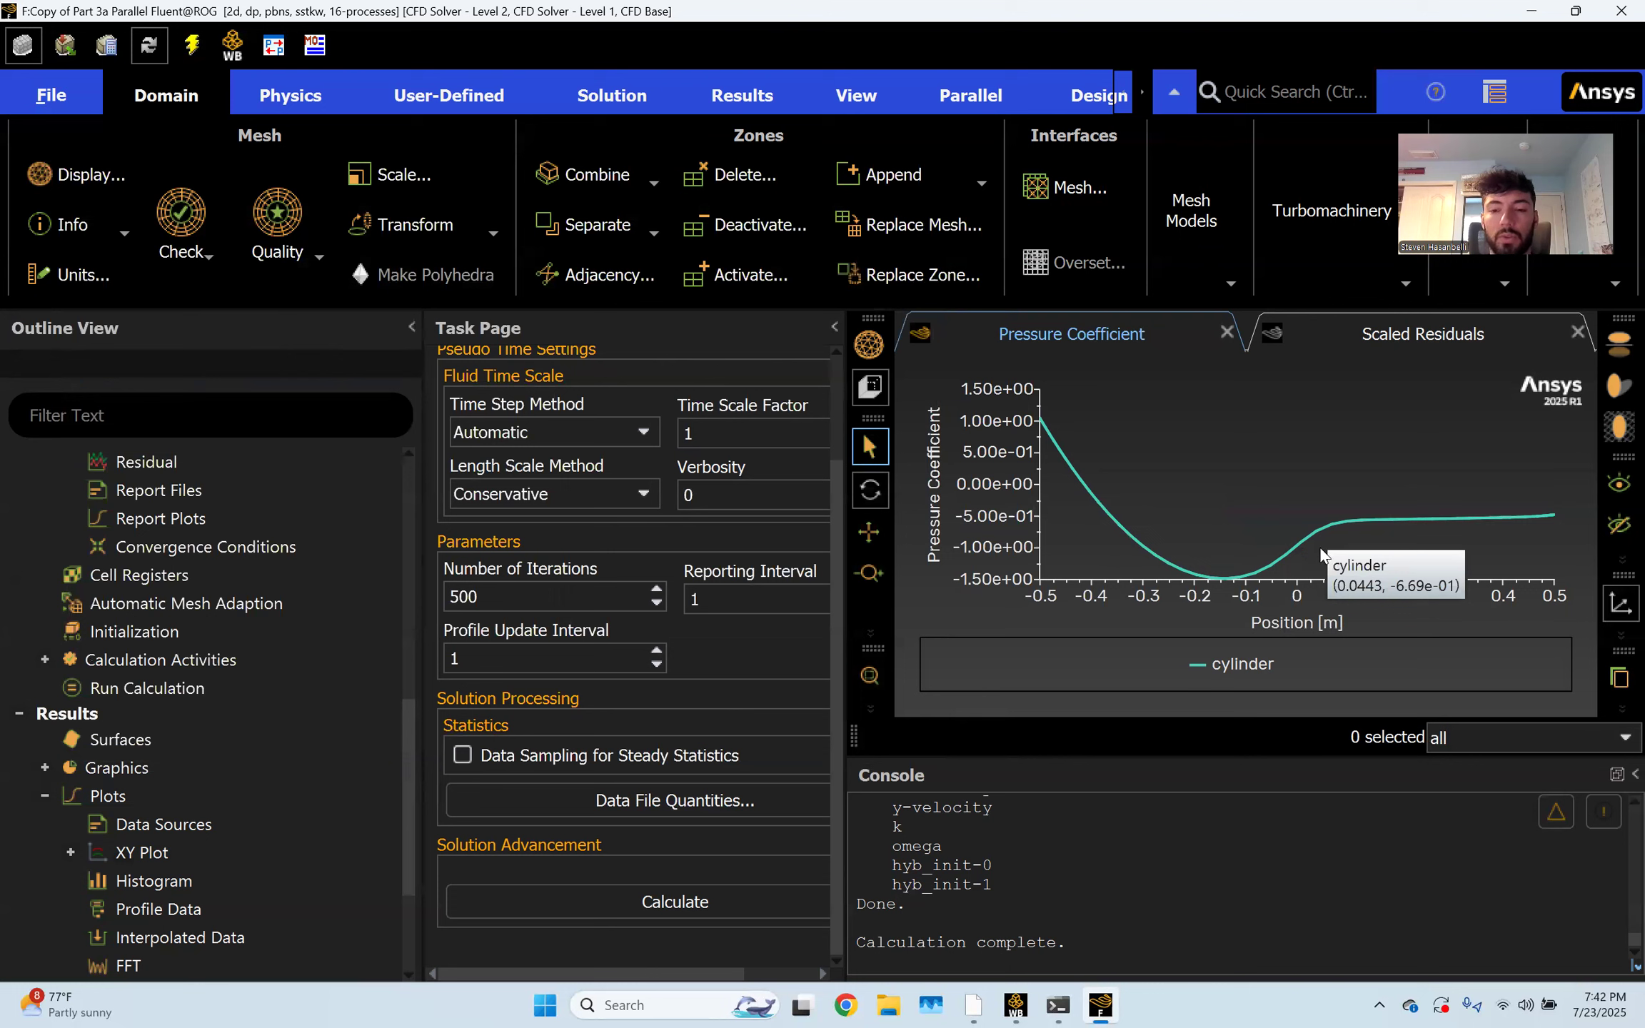
mouse_move(1227, 575)
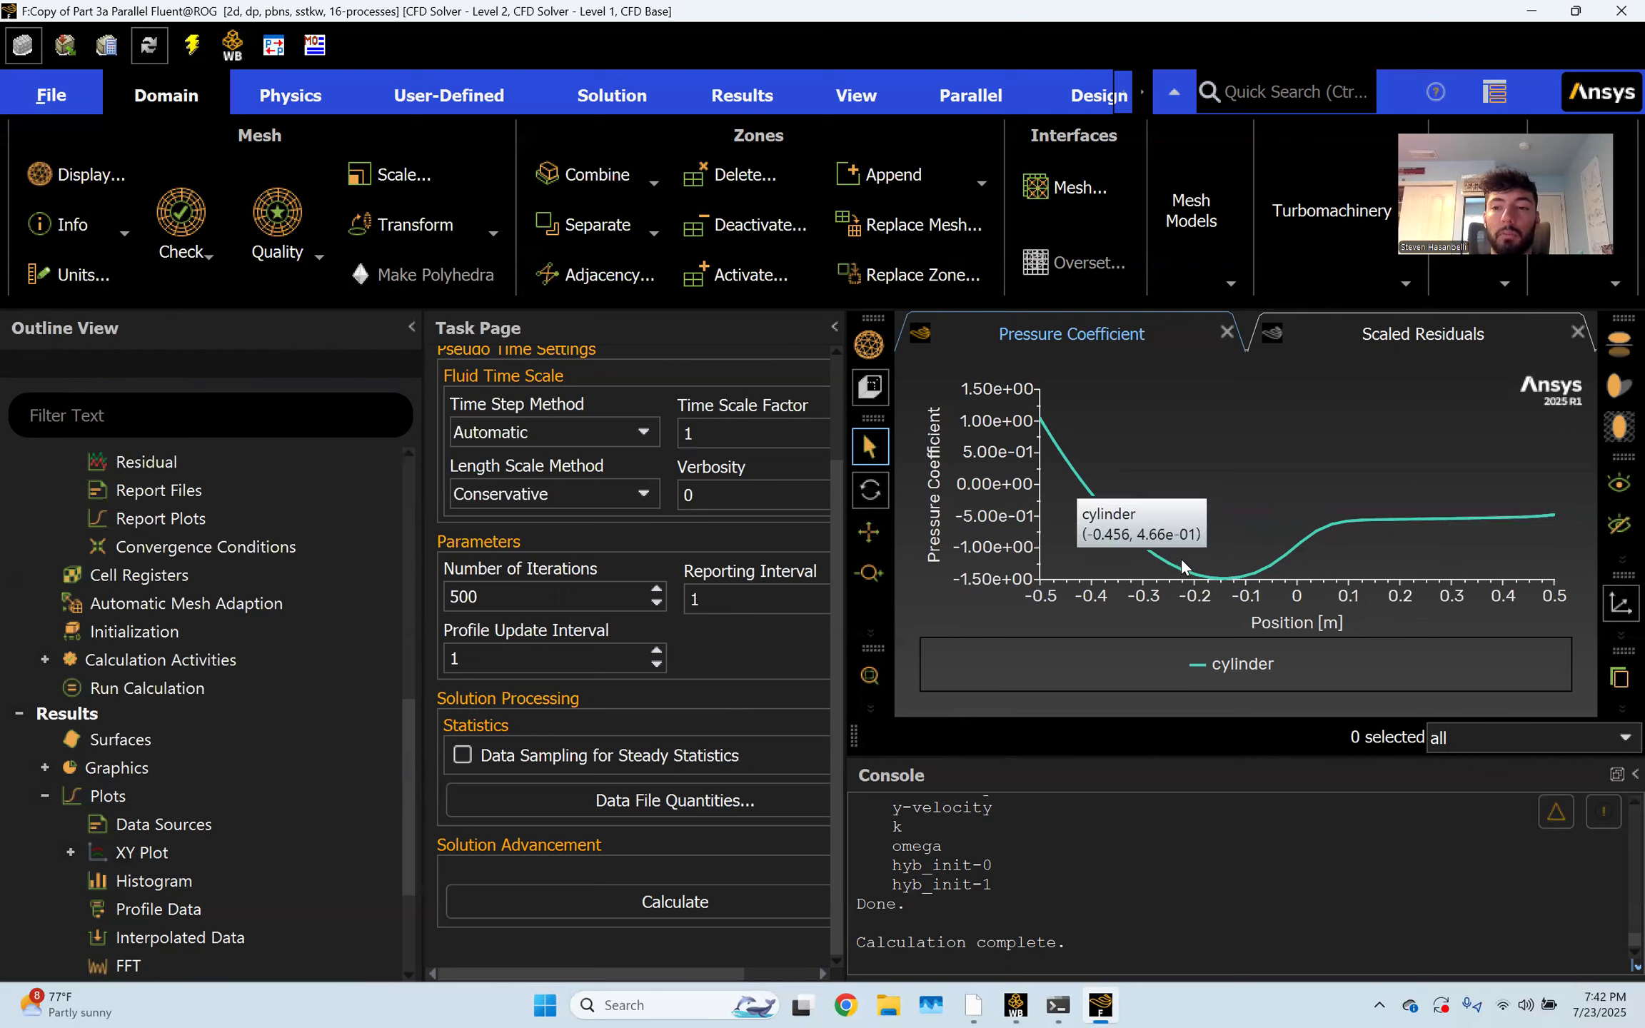
mouse_move(1171, 574)
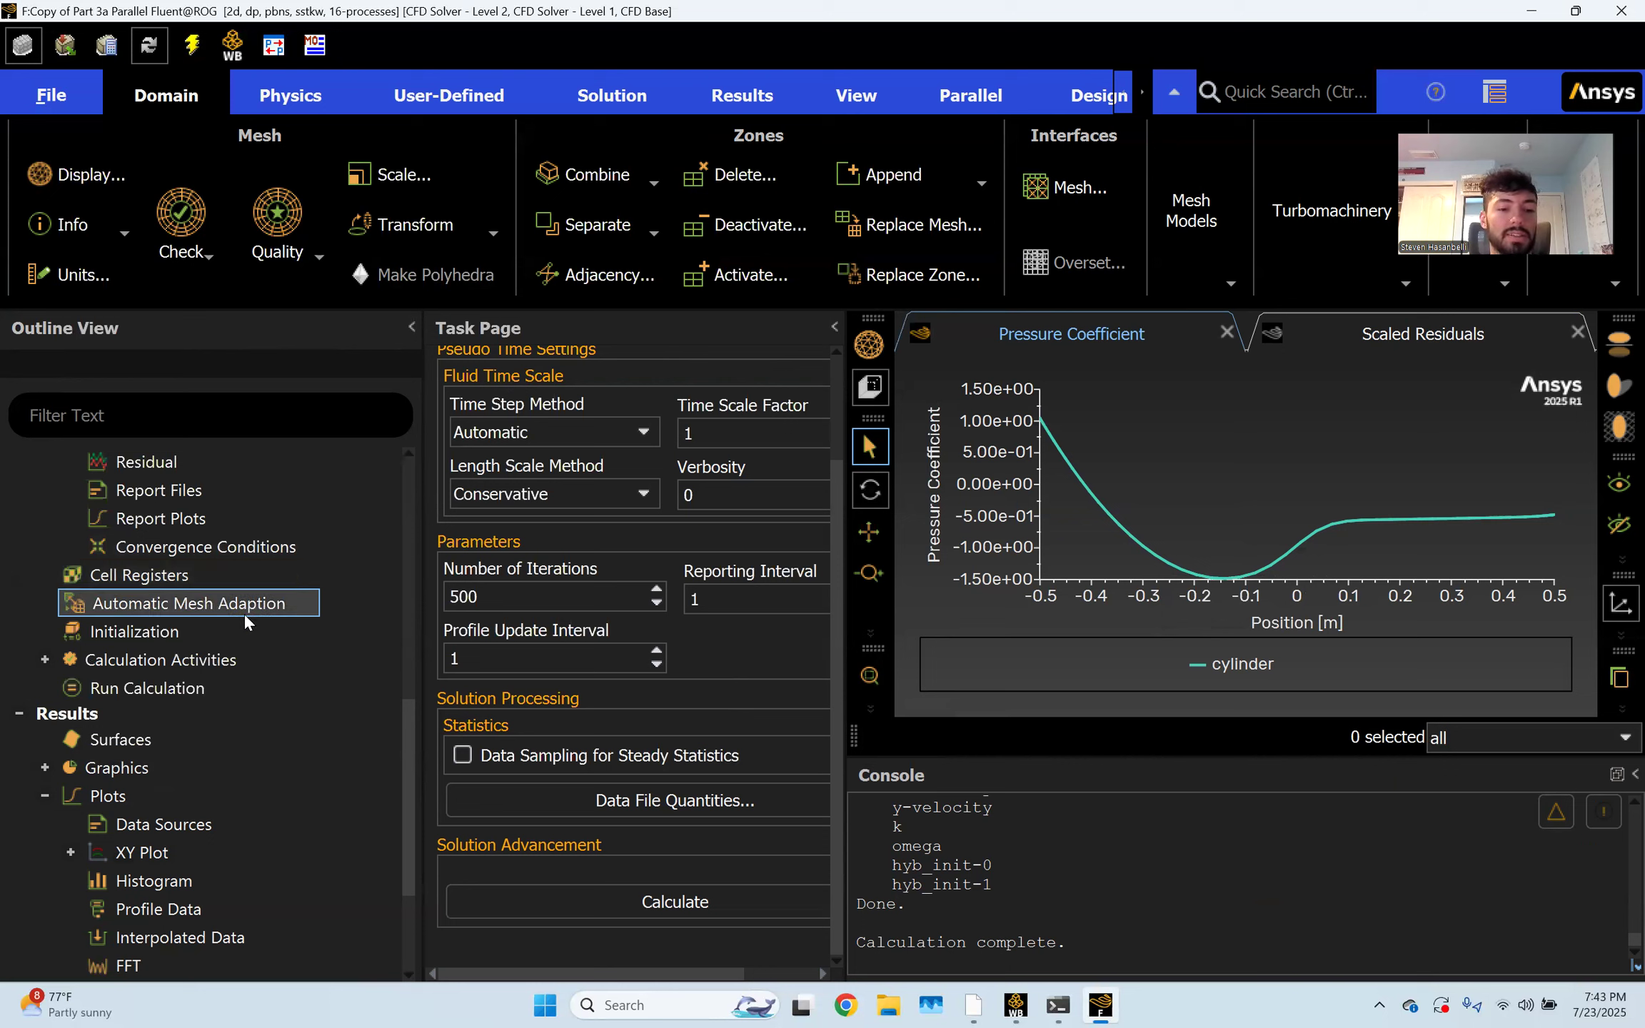
mouse_move(1218, 523)
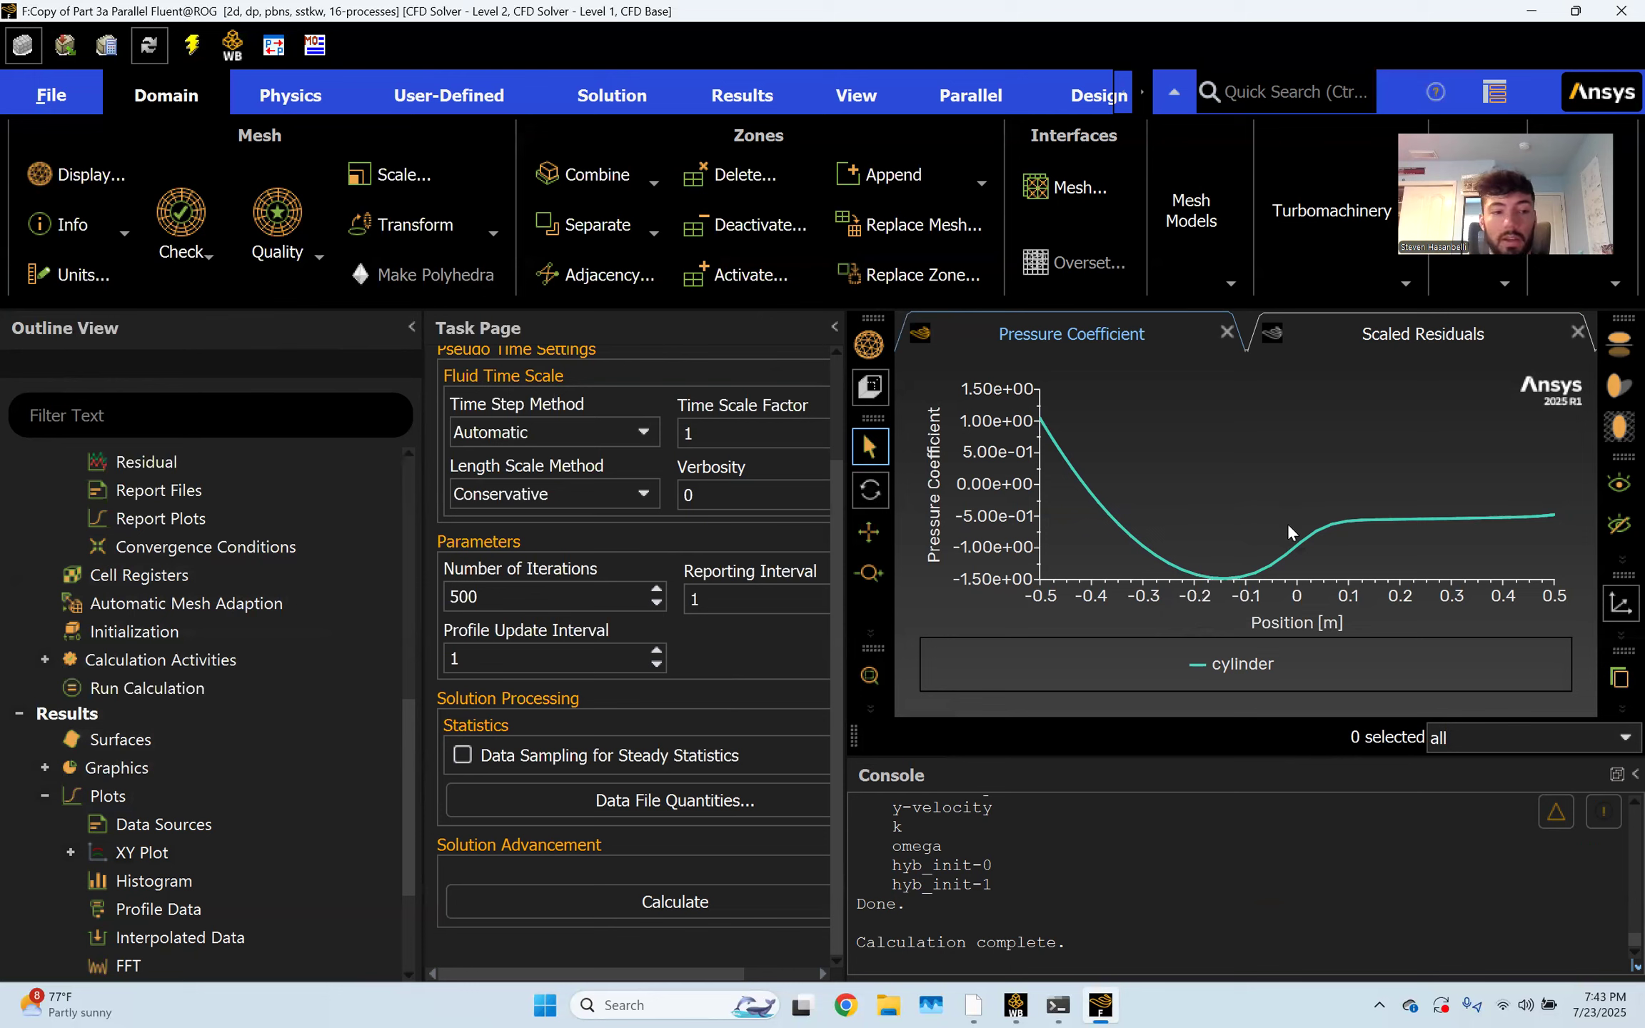
Start a new drag force report among the solution's report definitions
scroll(174, 543, up, 1)
scroll(174, 543, down, 2)
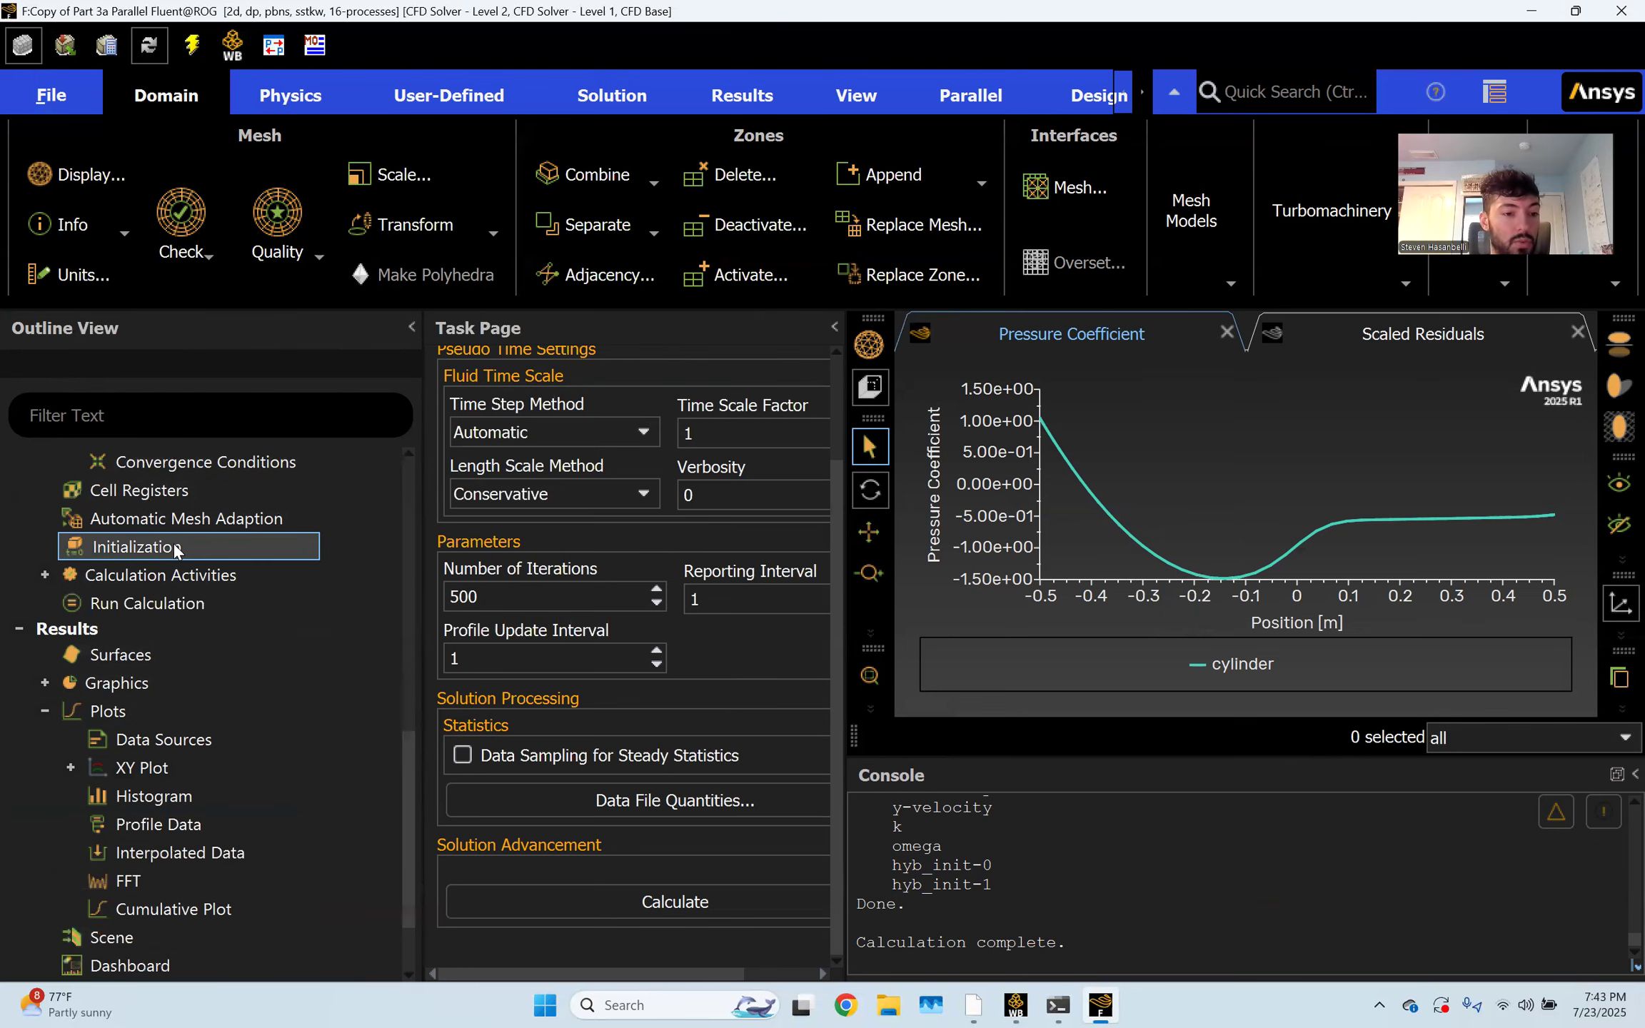
scroll(172, 543, up, 3)
double_click(165, 569)
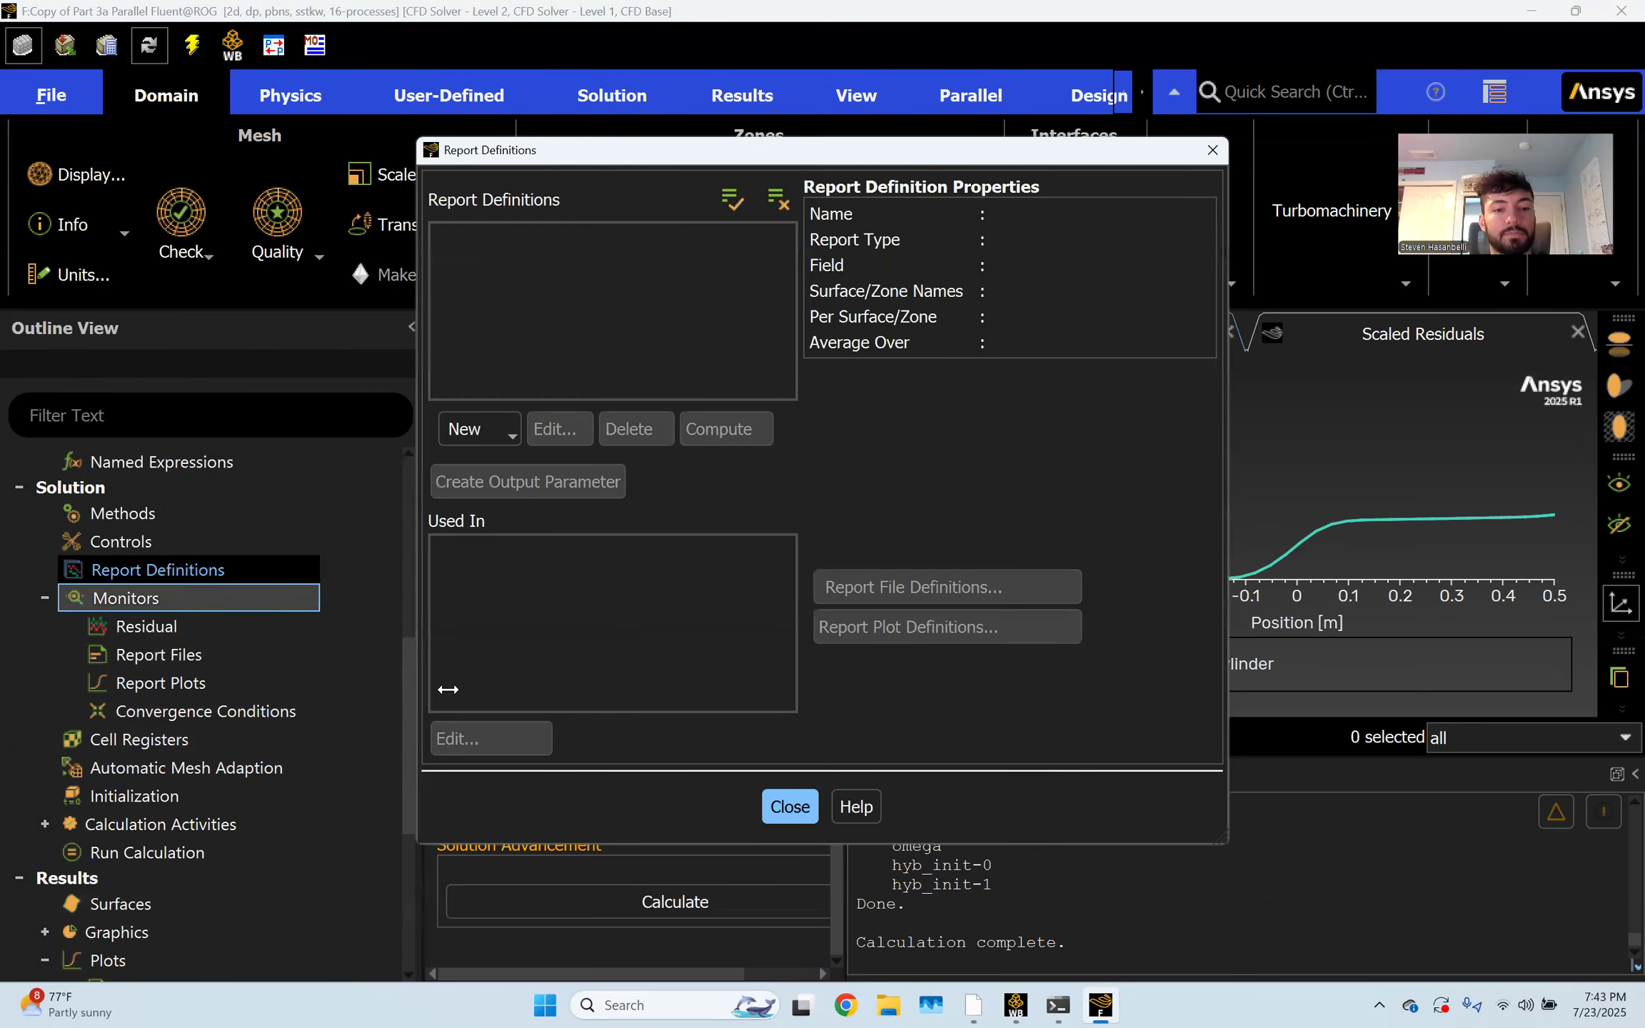
click(468, 429)
mouse_move(541, 525)
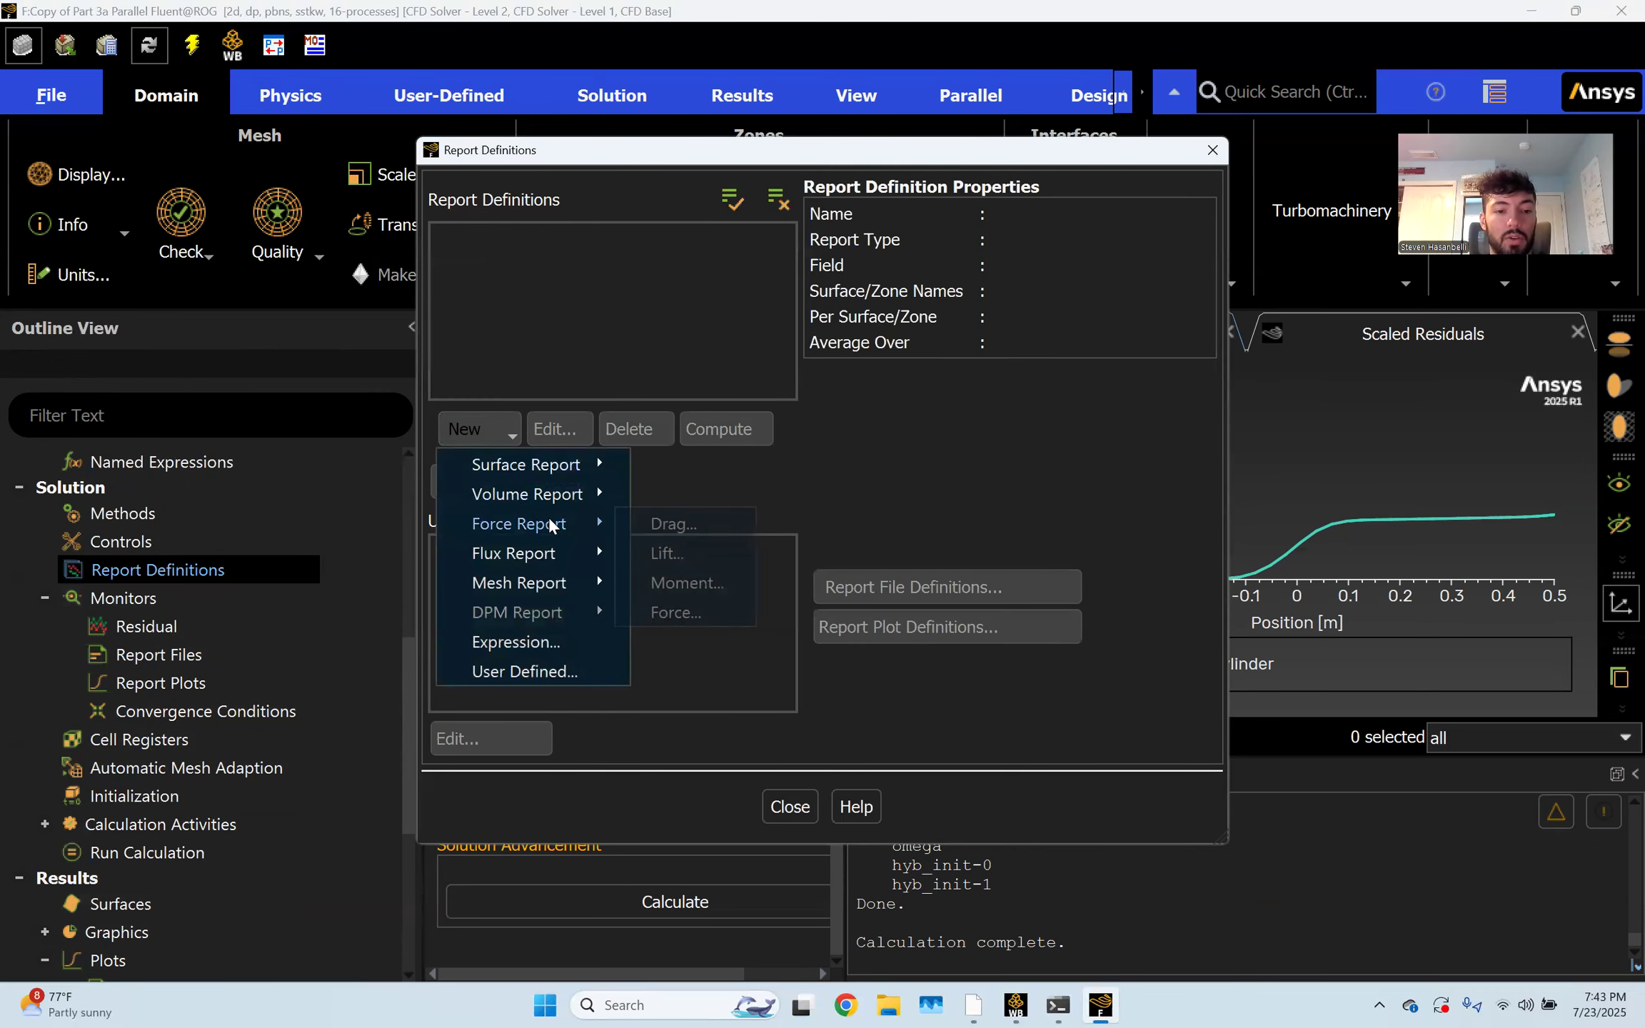
click(669, 525)
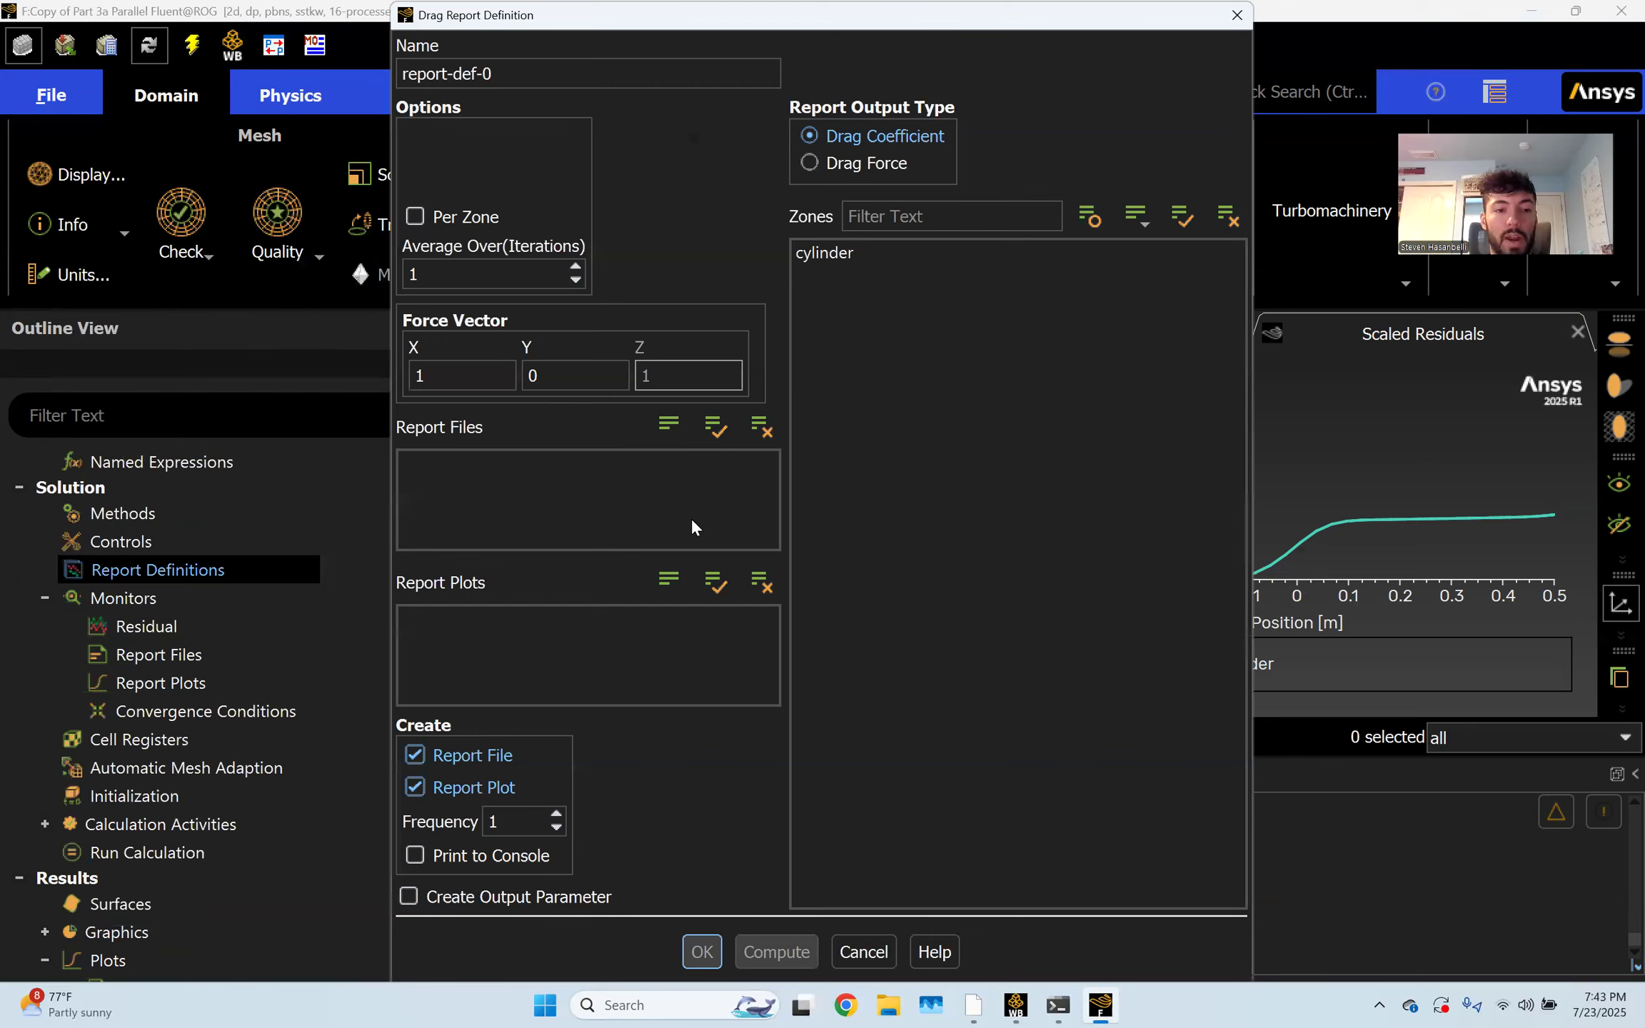
Name the drag report cd, assign it to the cylinder zone, compute the drag coefficient and save the definition
triple_click(590, 74)
text(cd)
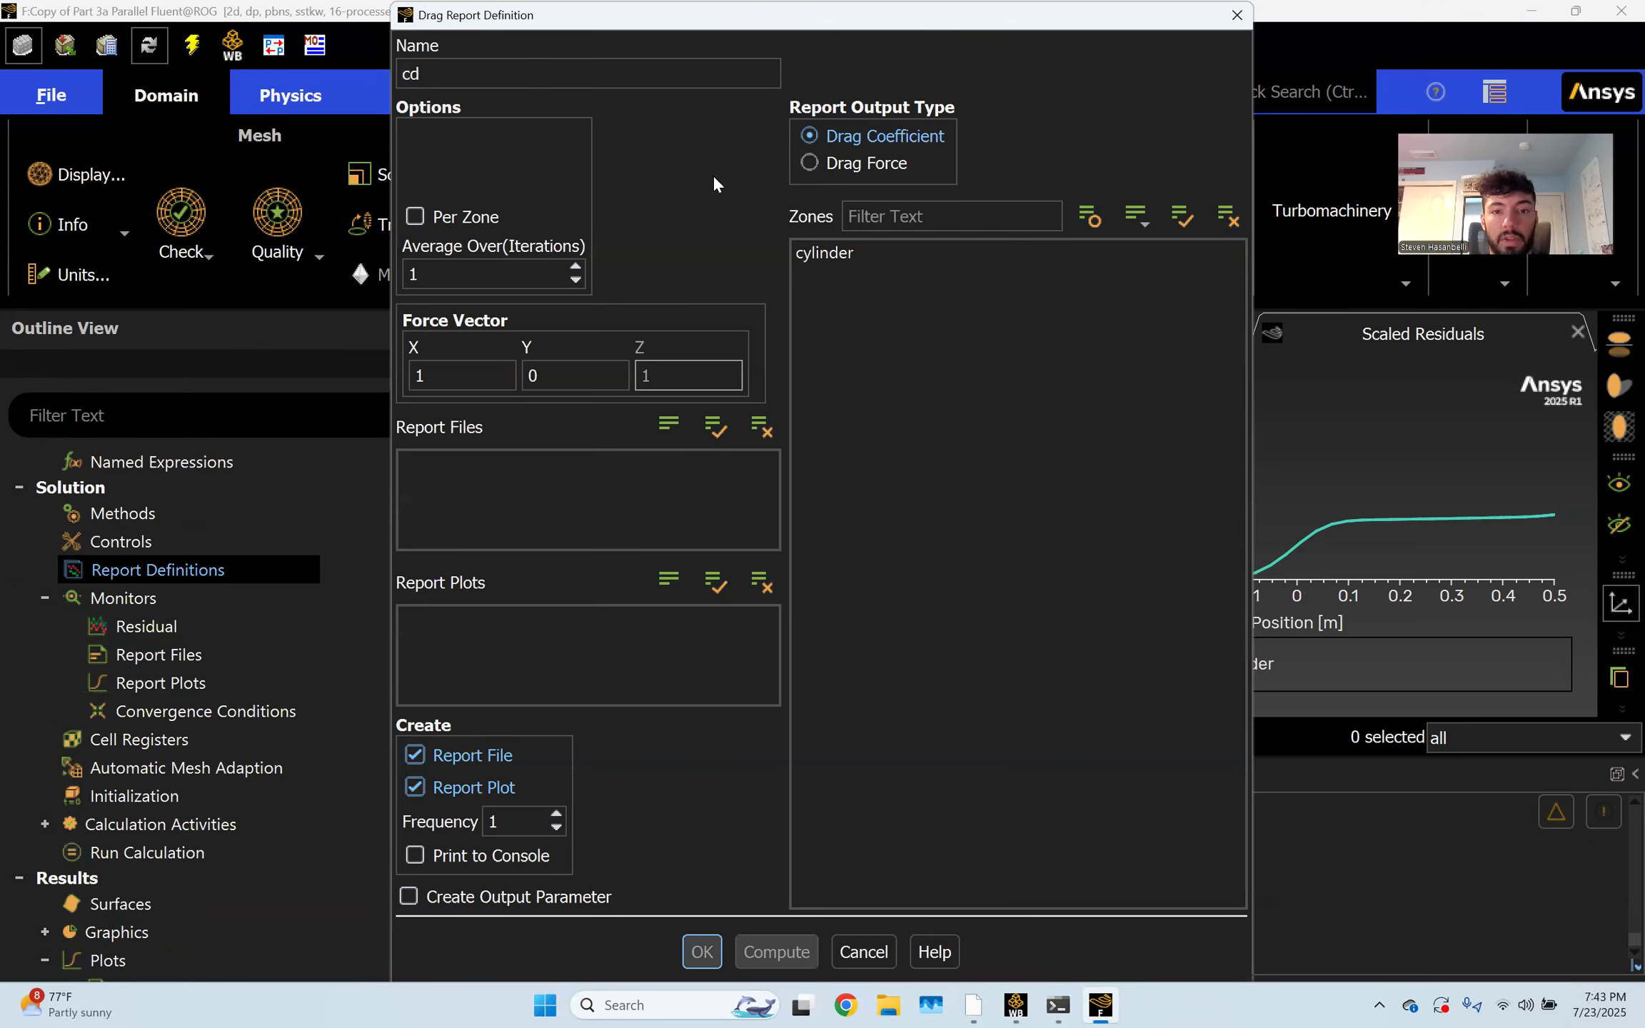
click(829, 255)
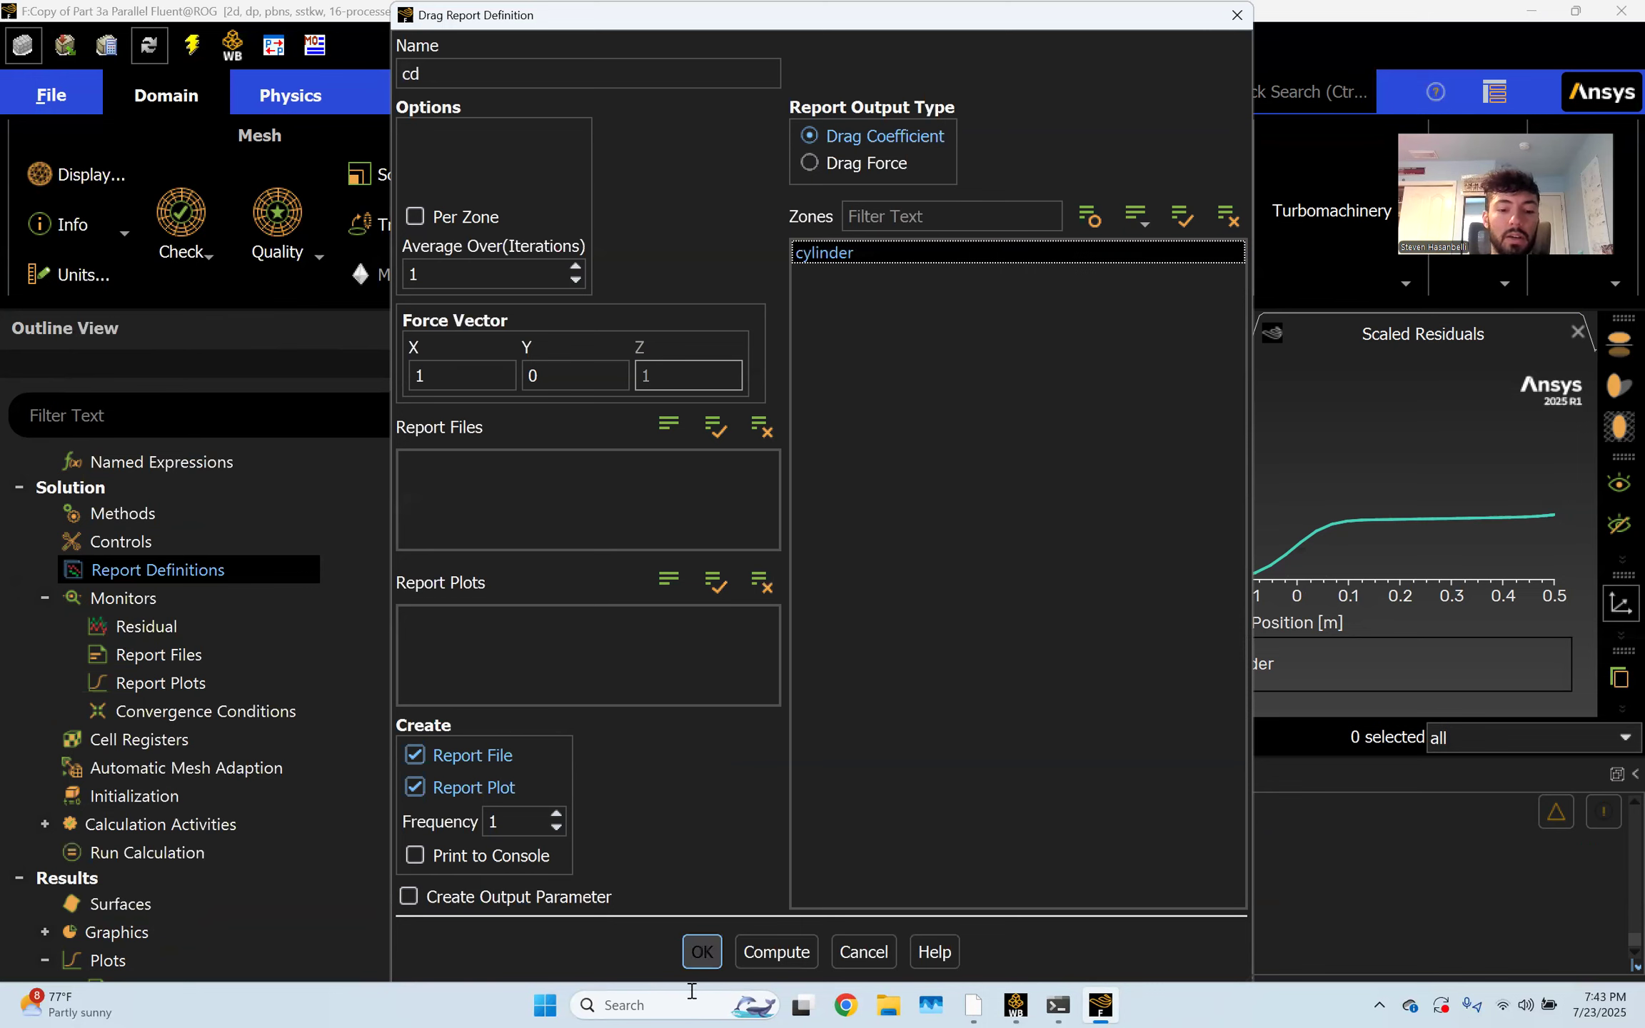
click(799, 952)
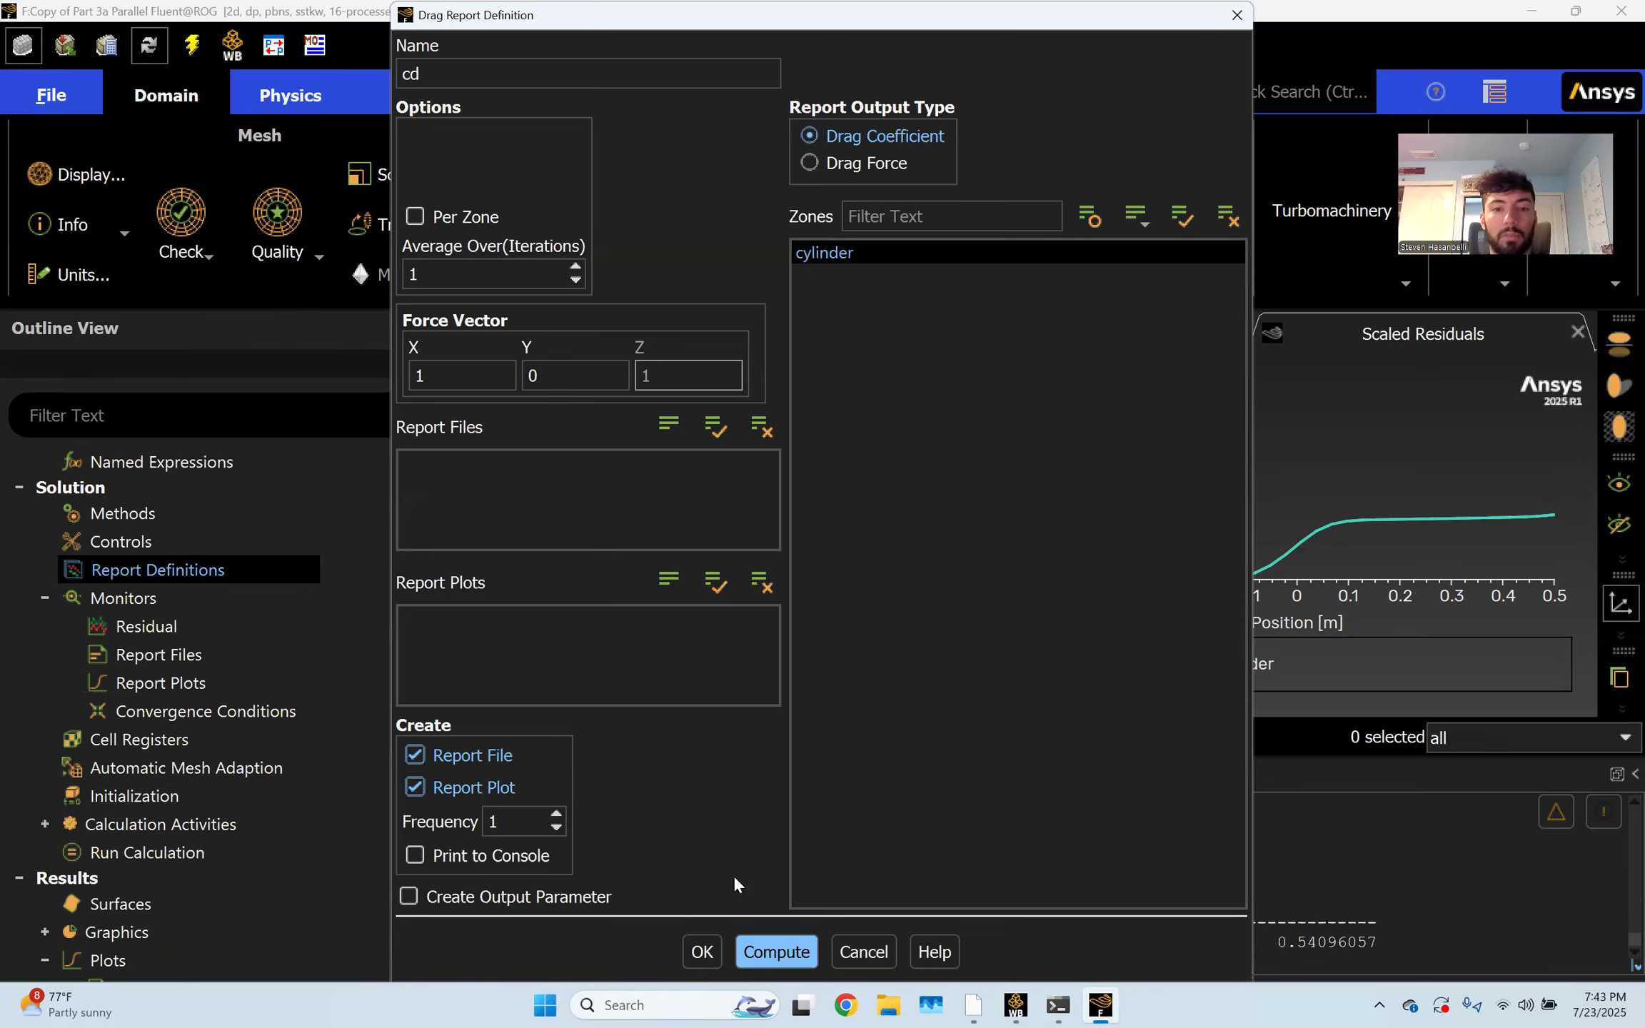
click(700, 949)
click(790, 803)
Expand the report definitions to check the cd entry and read the cylinder's computed drag coefficient in the console
click(44, 569)
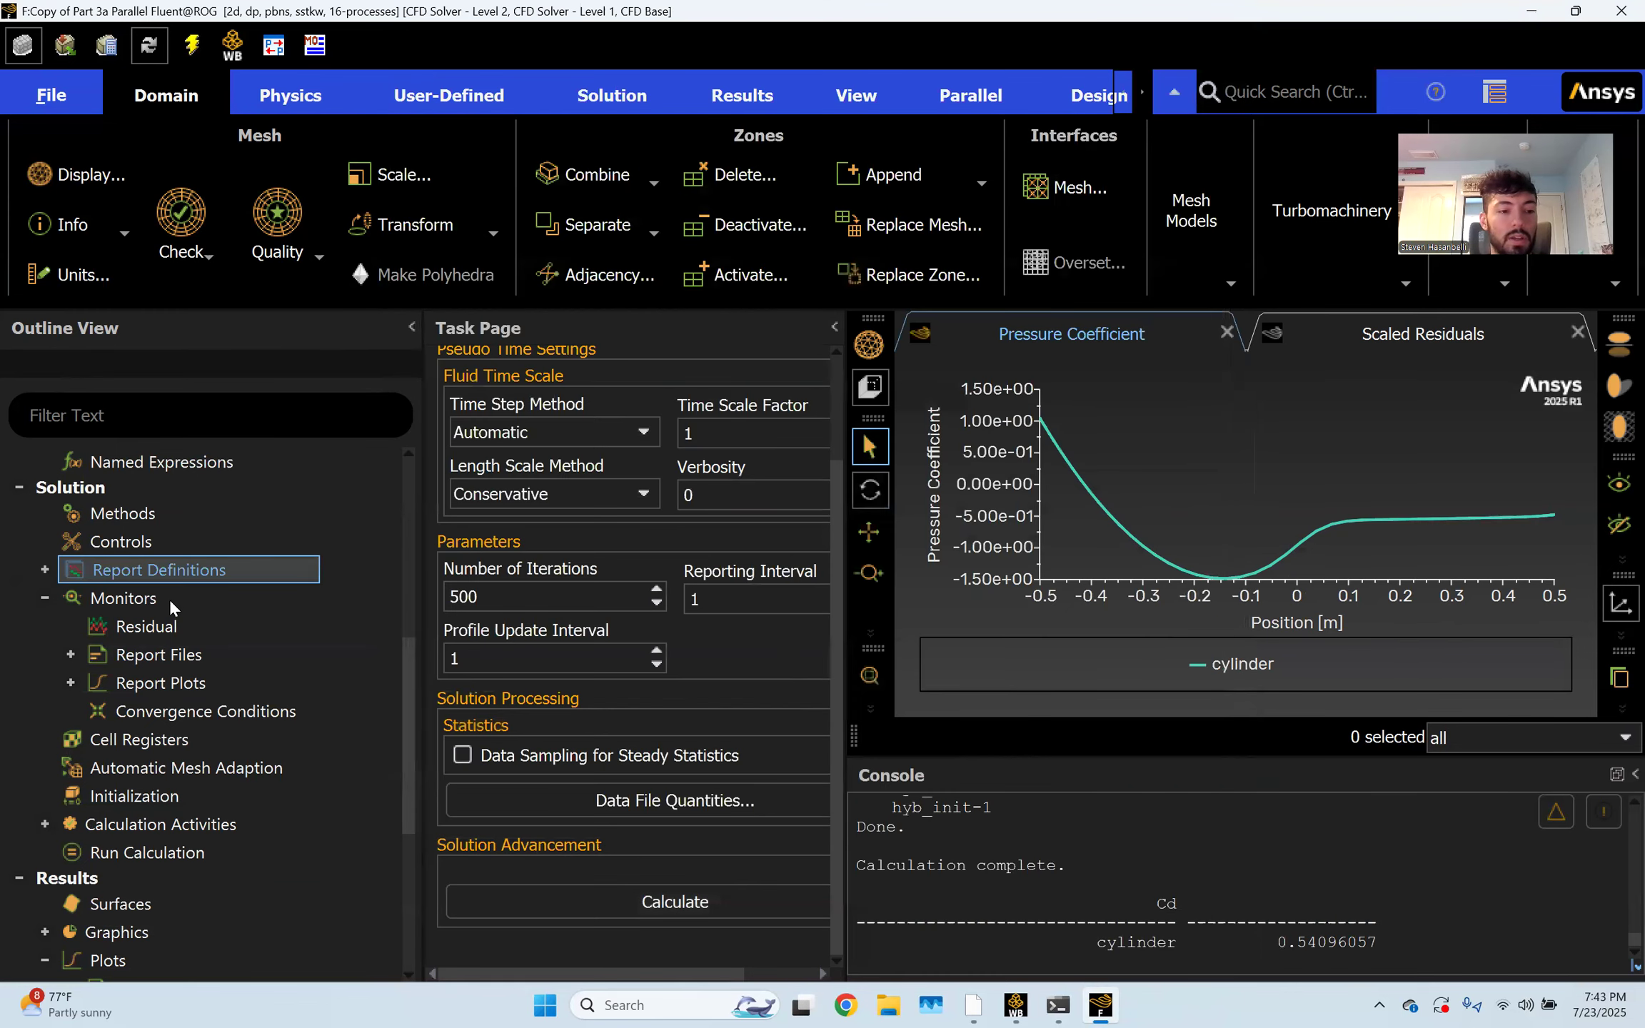
right_click(170, 599)
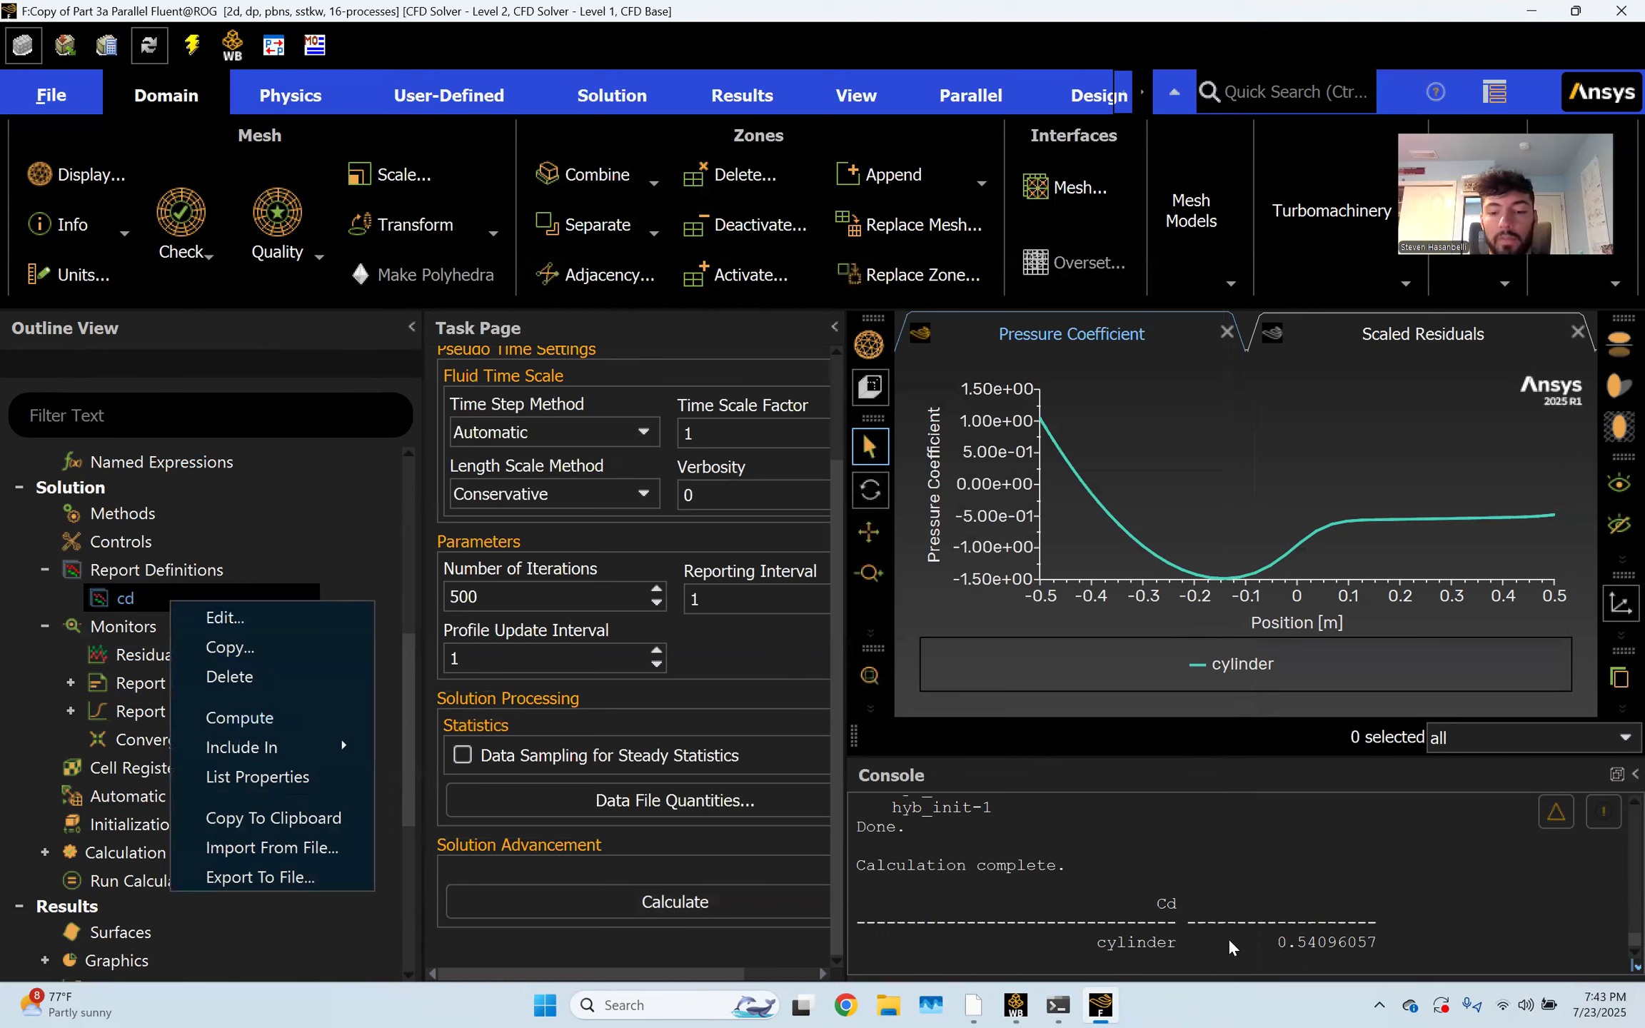
click(1134, 830)
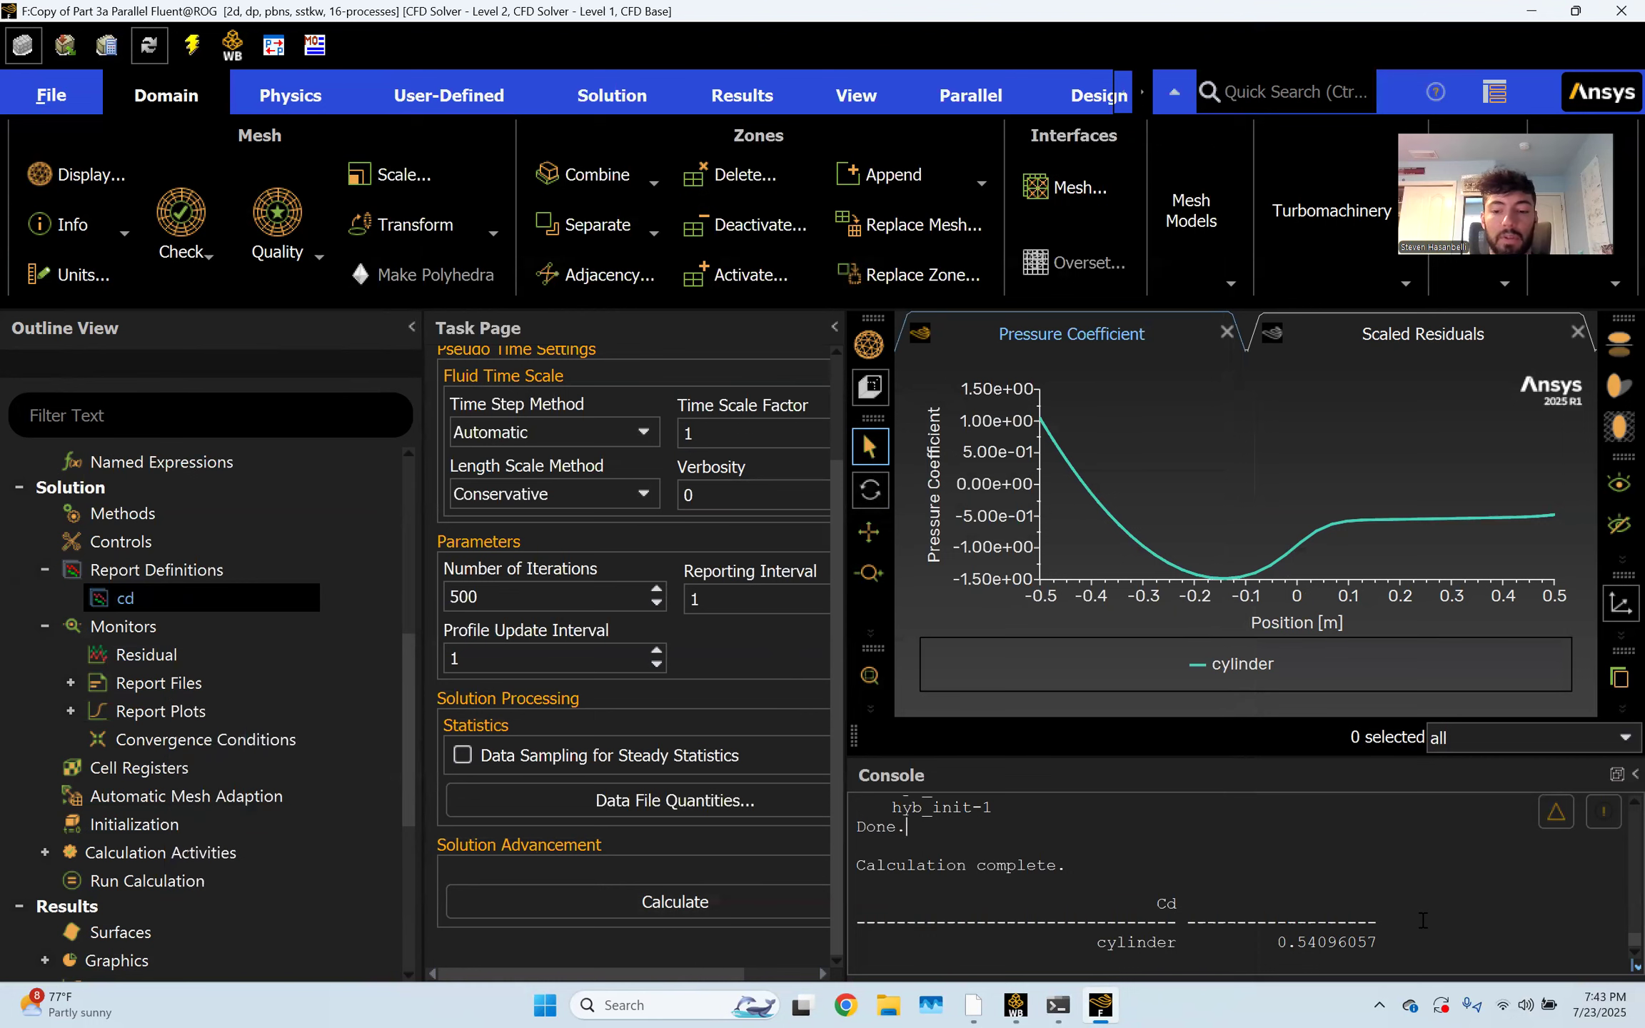
drag(1303, 946, 1383, 948)
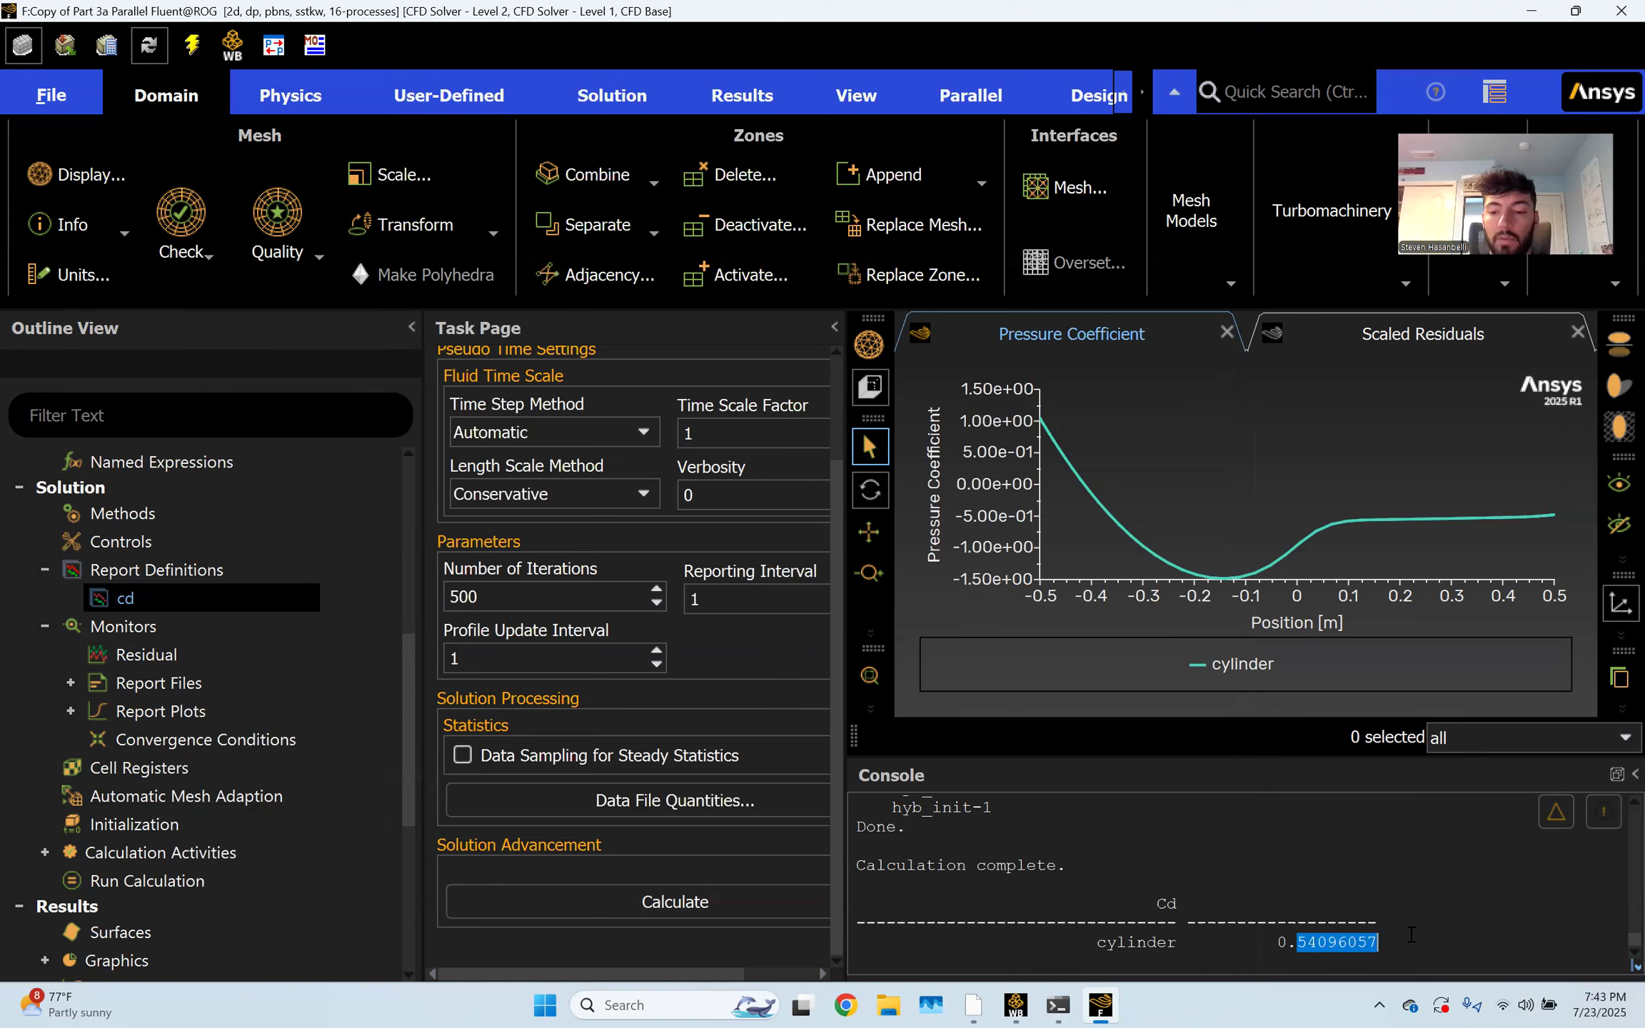
click(1412, 934)
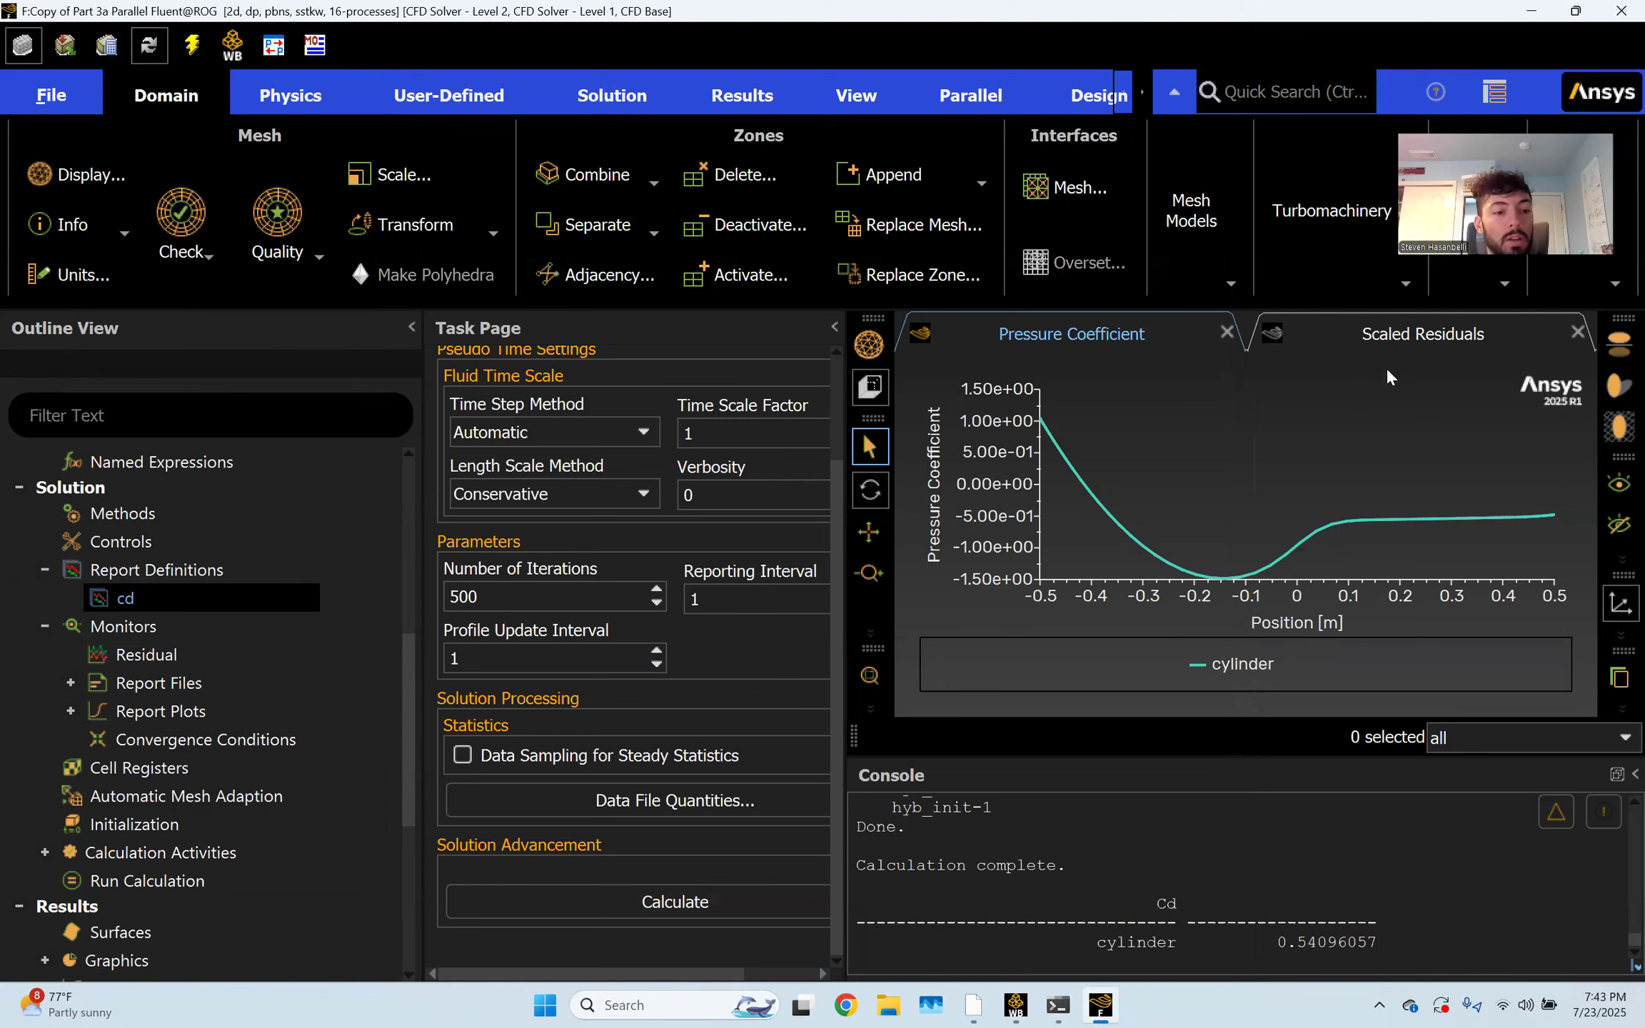
mouse_move(1320, 523)
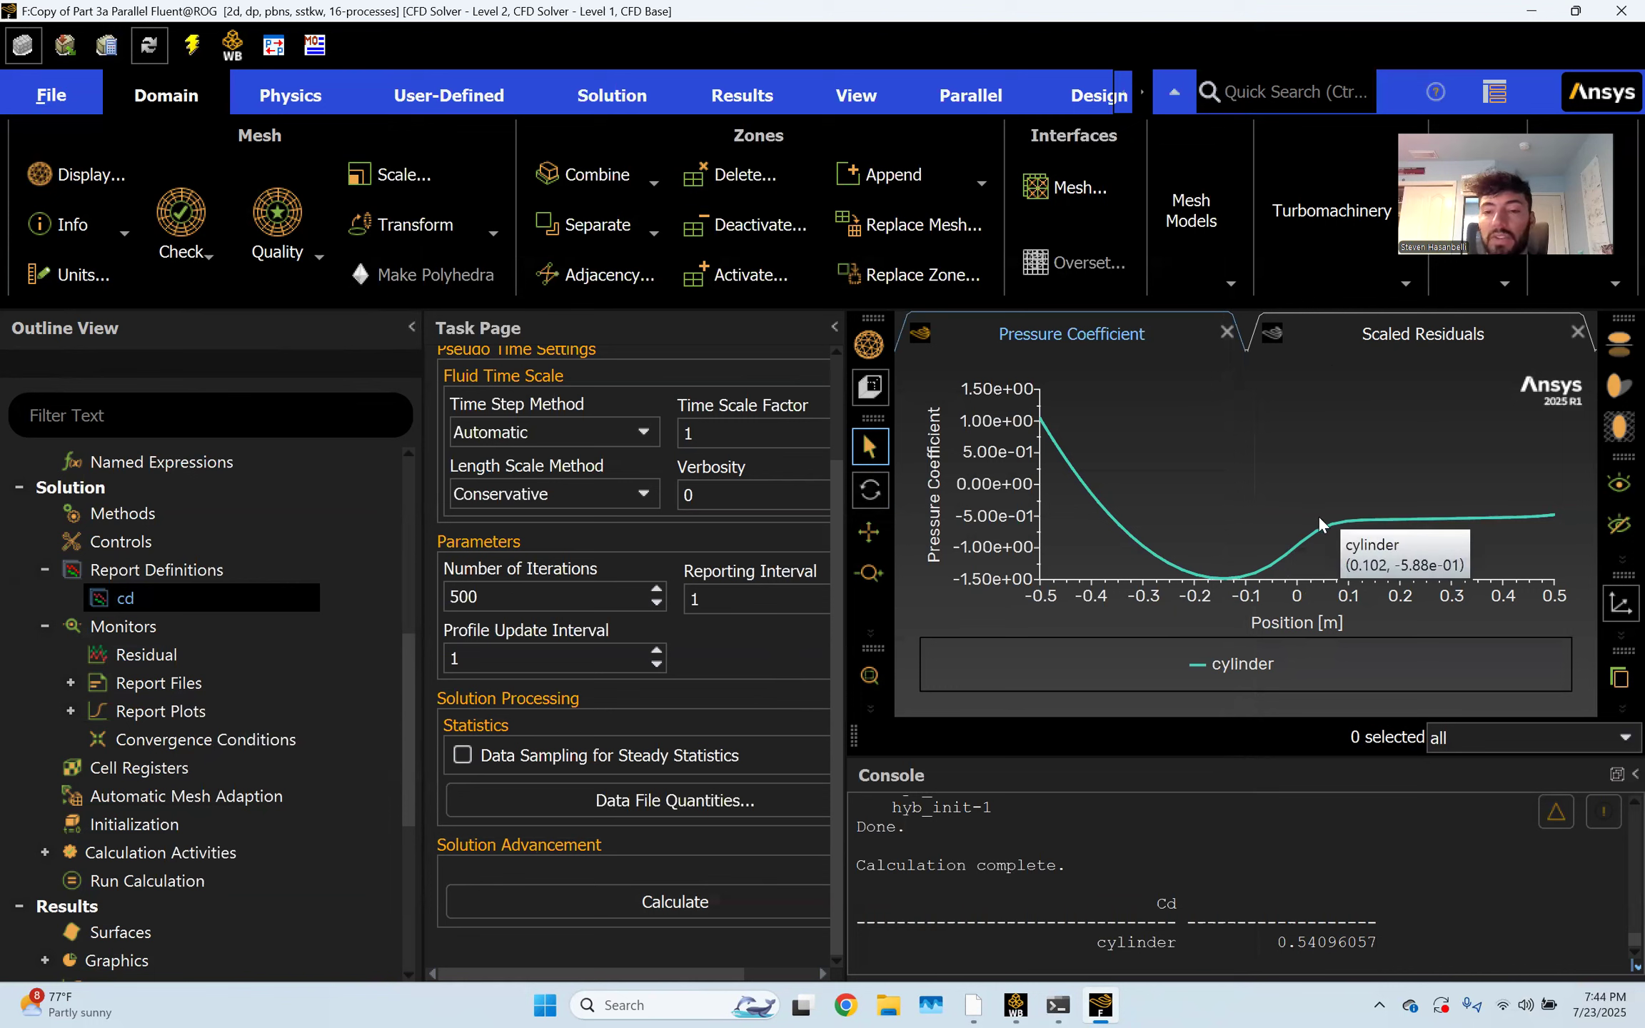
Quit Fluent, using the settings changes for the current calculation only
click(1621, 11)
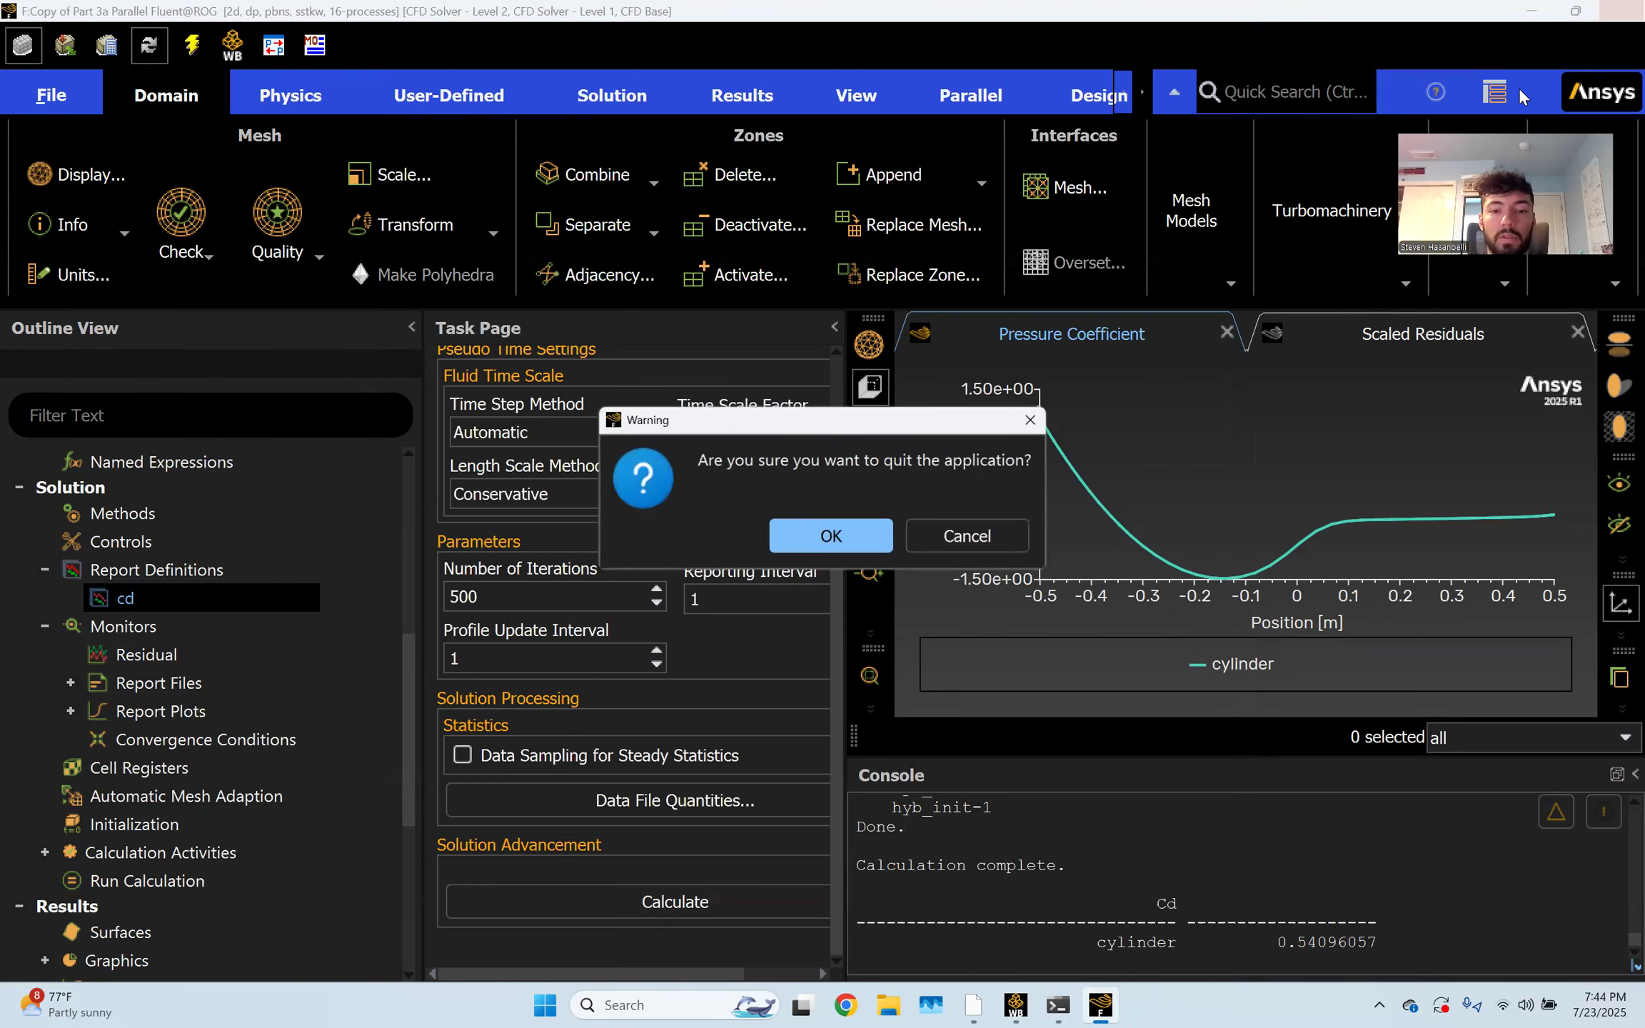
click(832, 537)
click(648, 751)
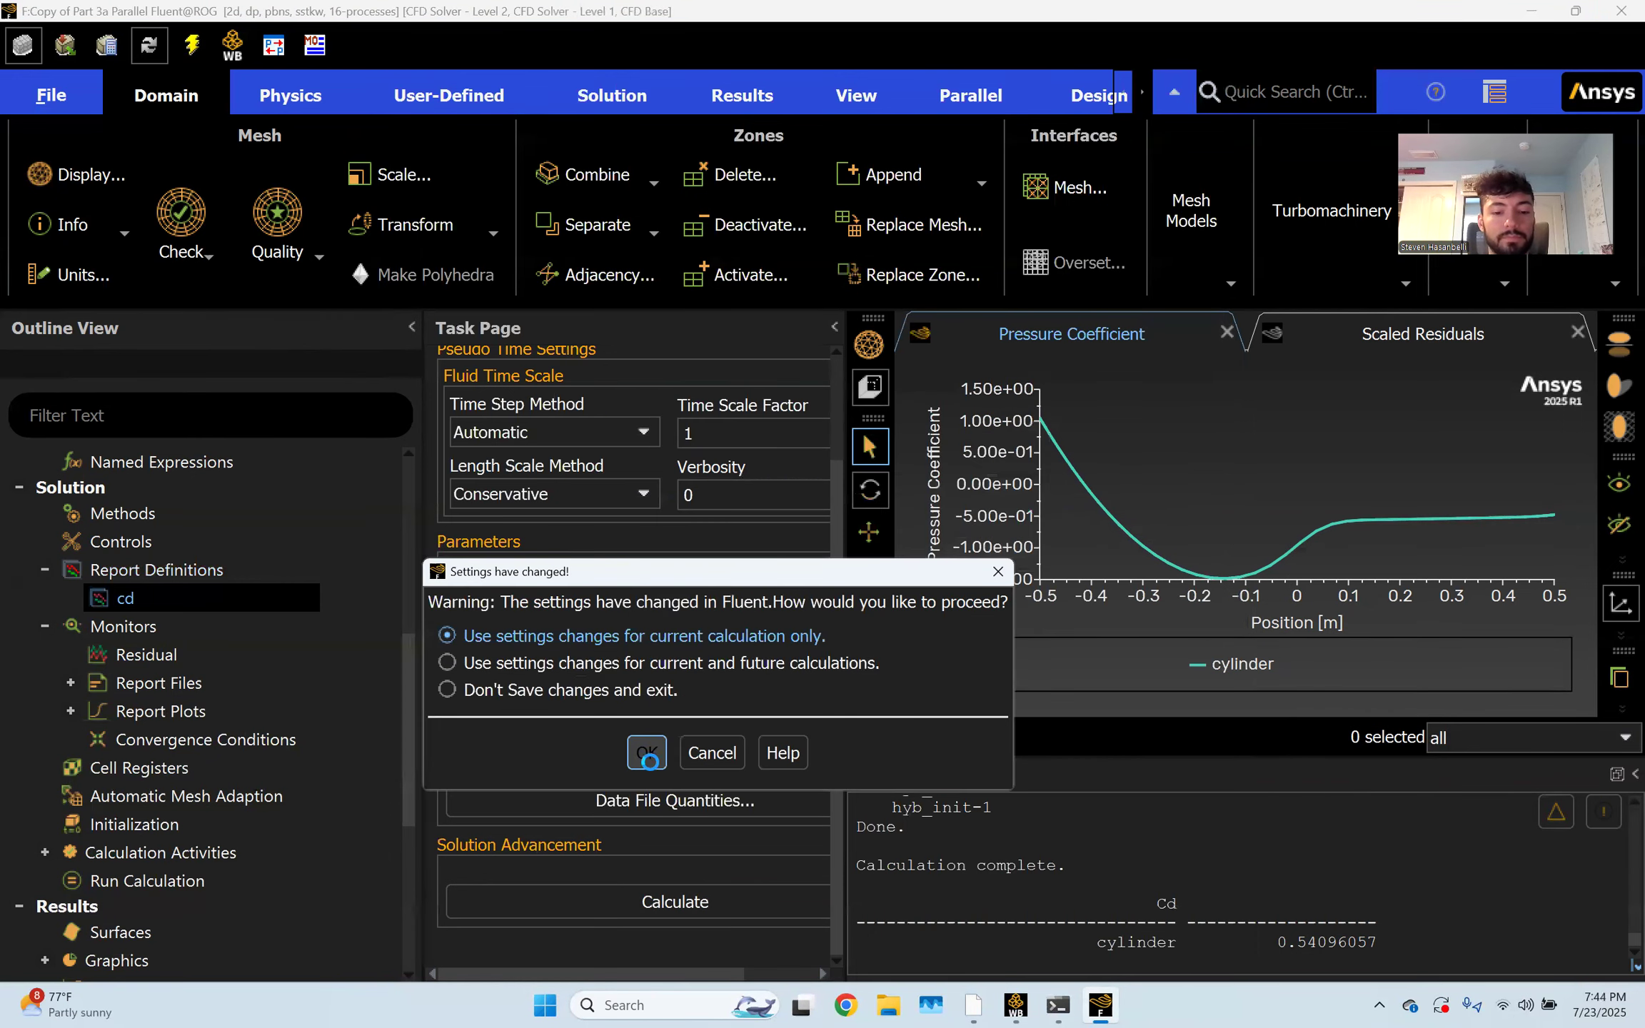
Switch to Workbench and open the Results of the Copy of Part 3a system in CFD-Post
mouse_move(1018, 1004)
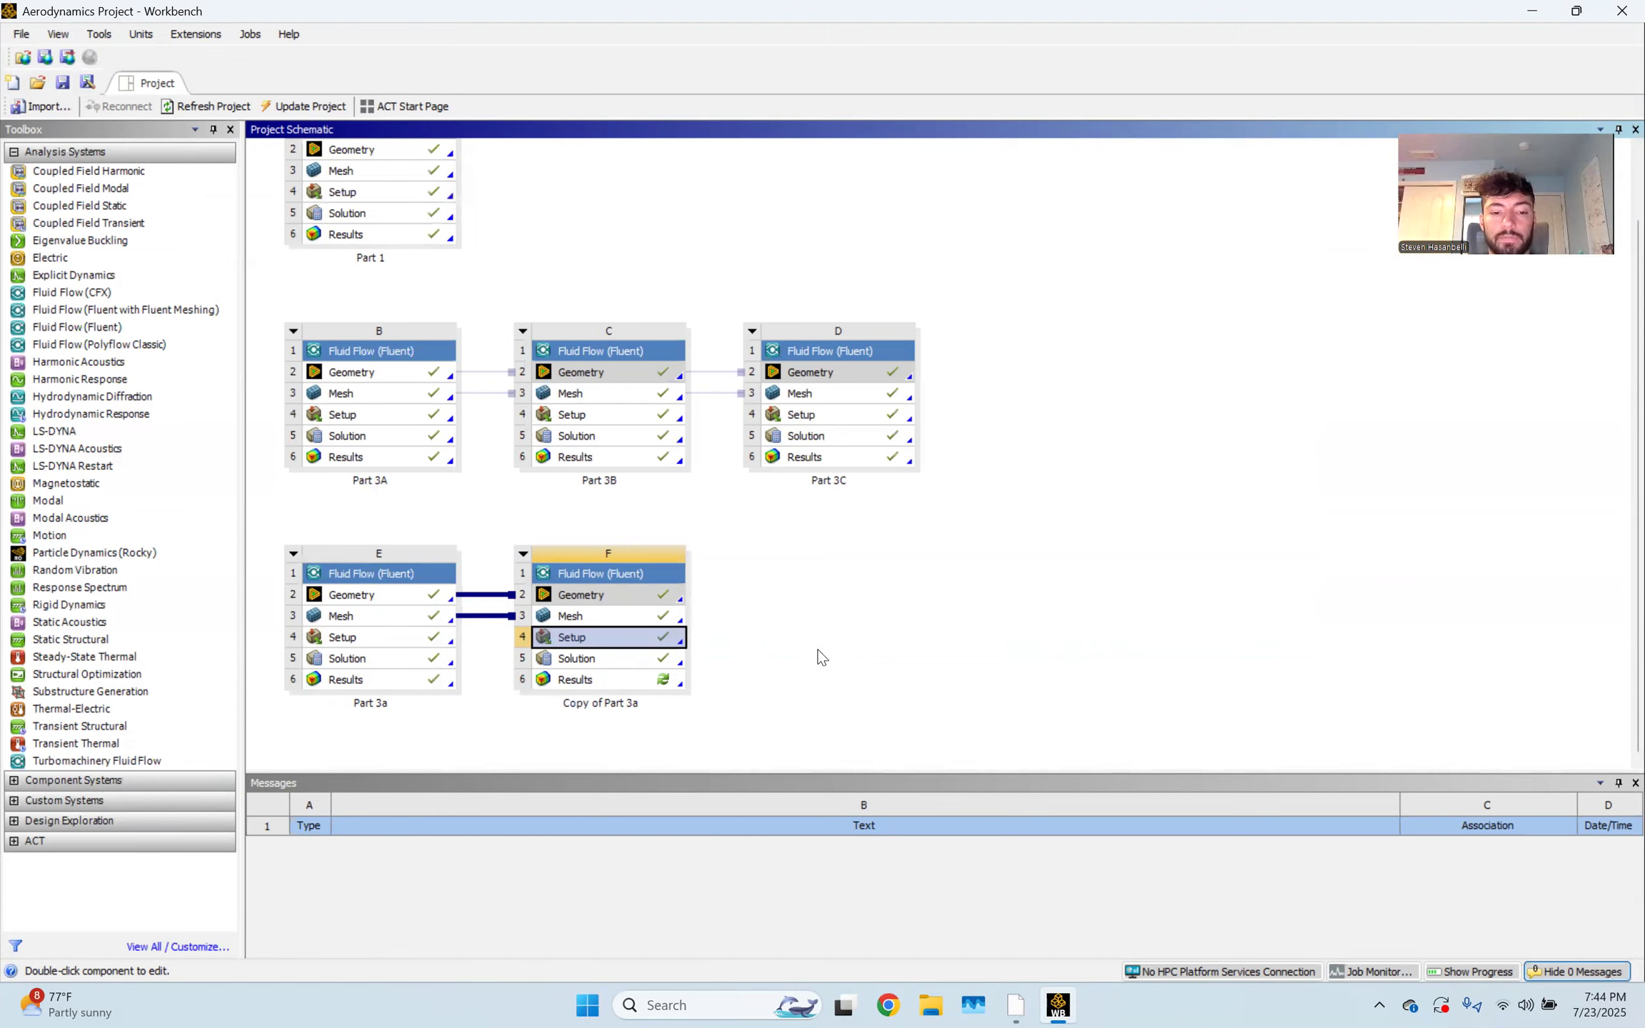
key(Down)
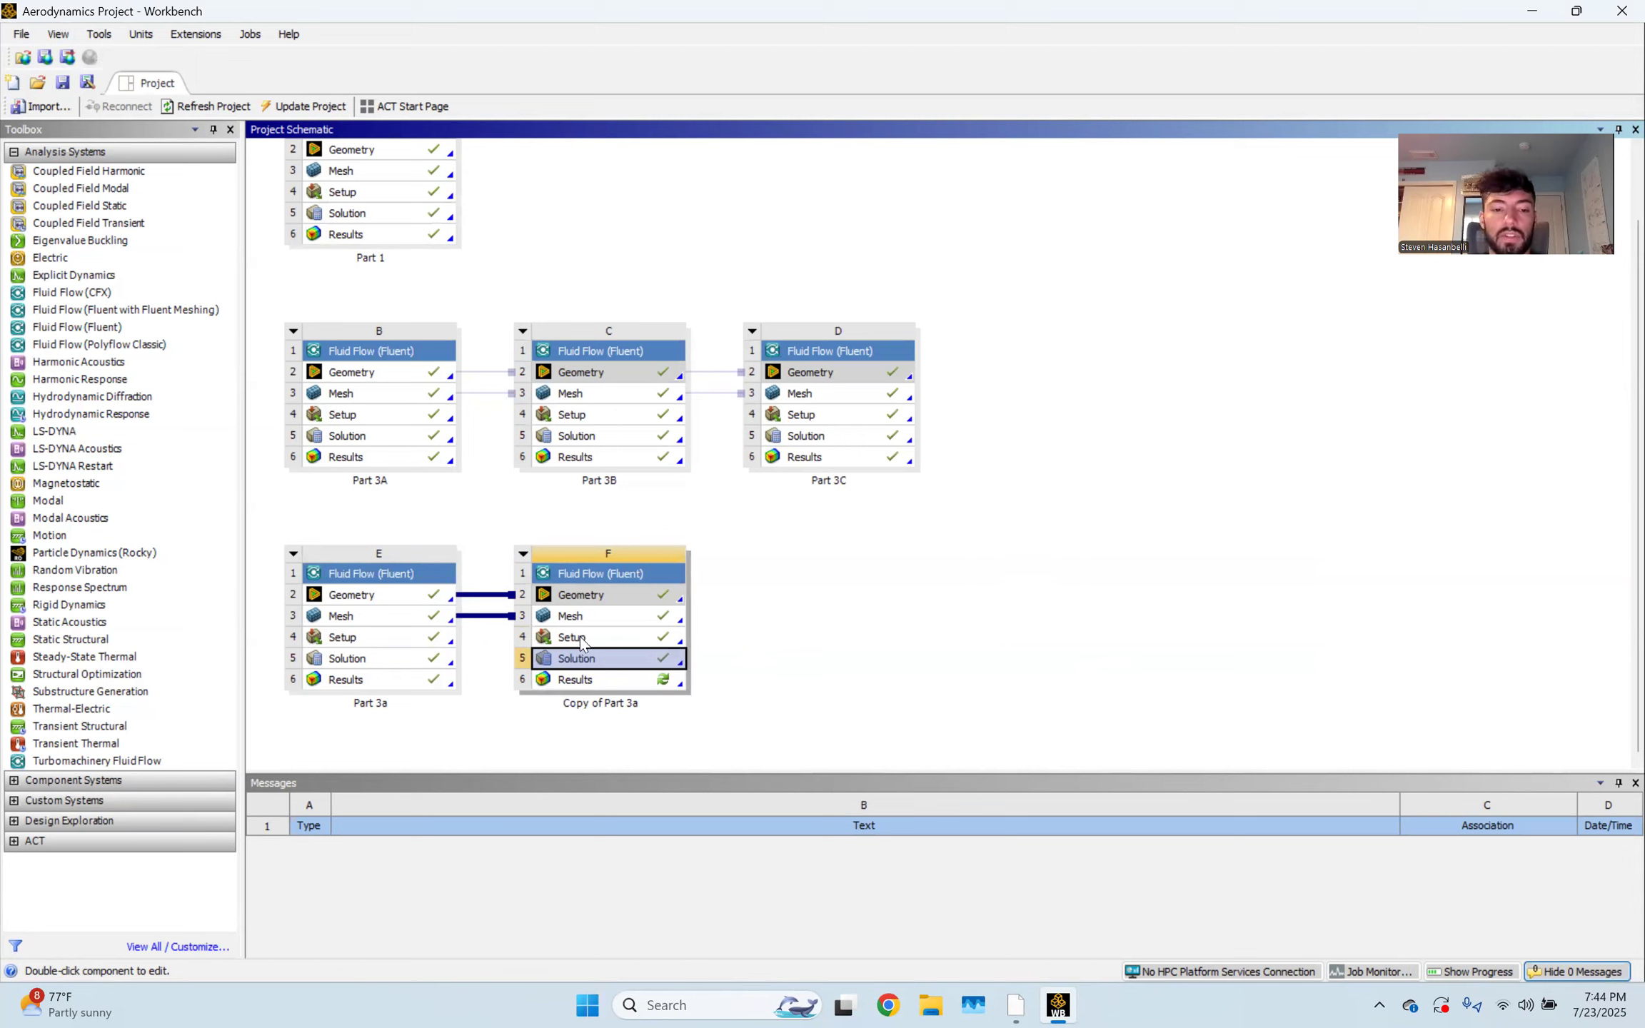
click(609, 683)
double_click(613, 678)
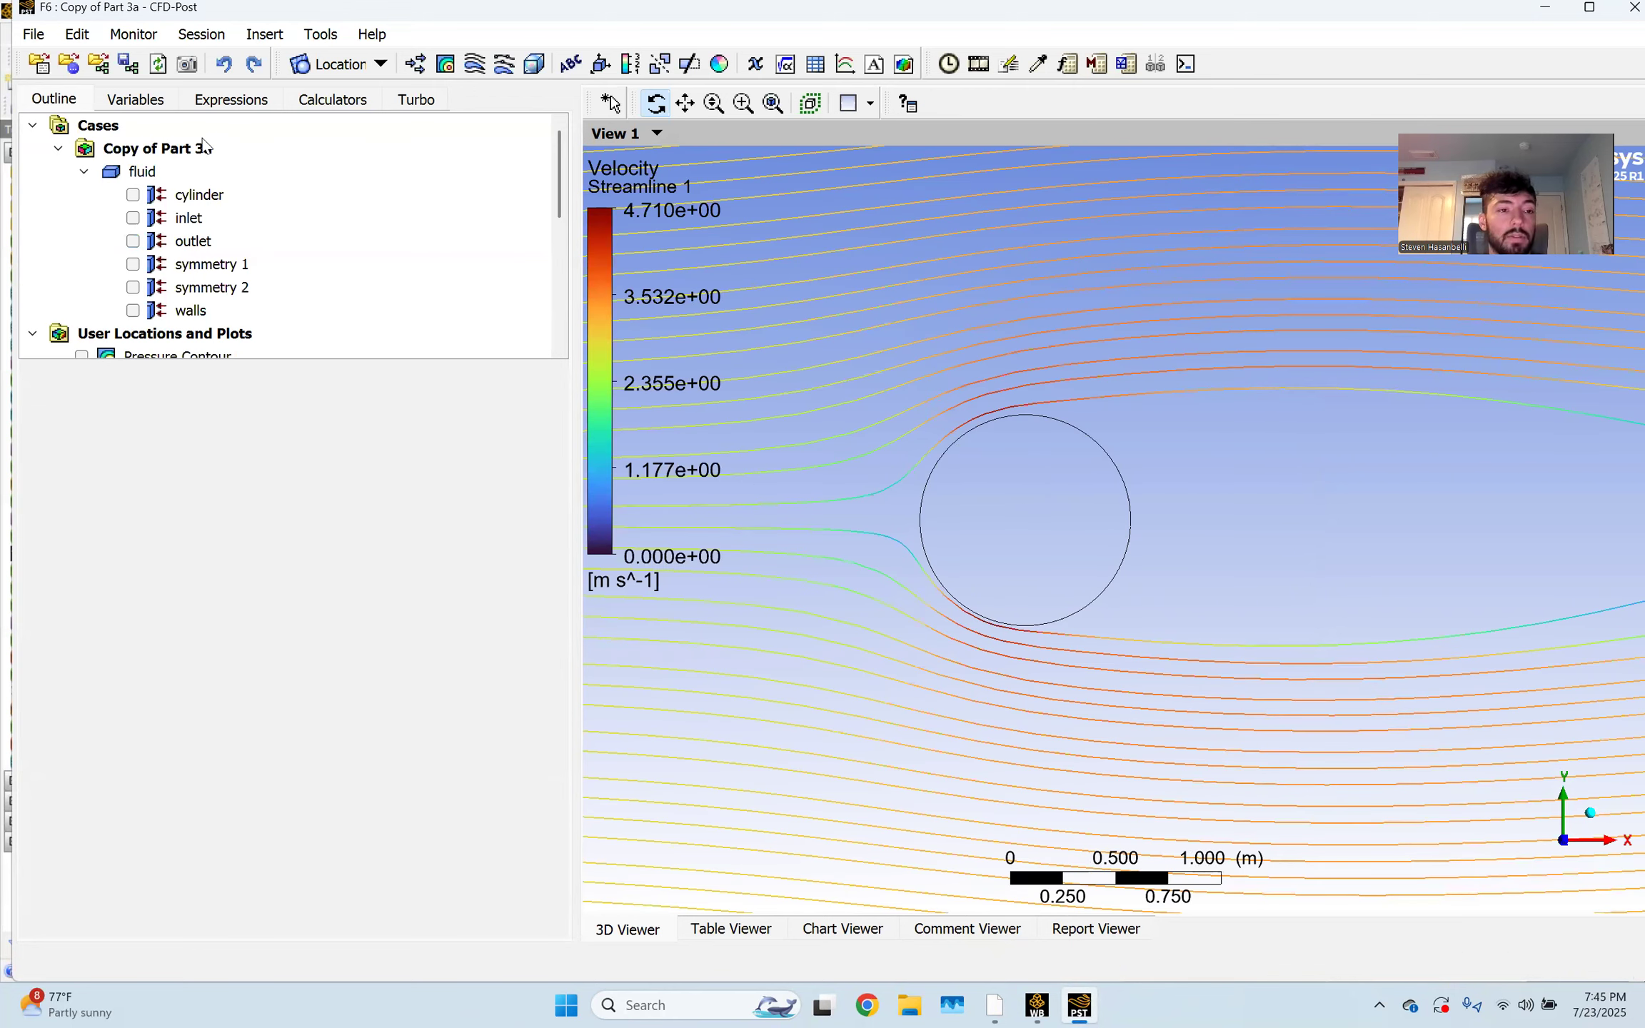
Hide Streamline 1 and display the Velocity Contour to examine the flow around the cylinder and across the domain
scroll(163, 232, down, 2)
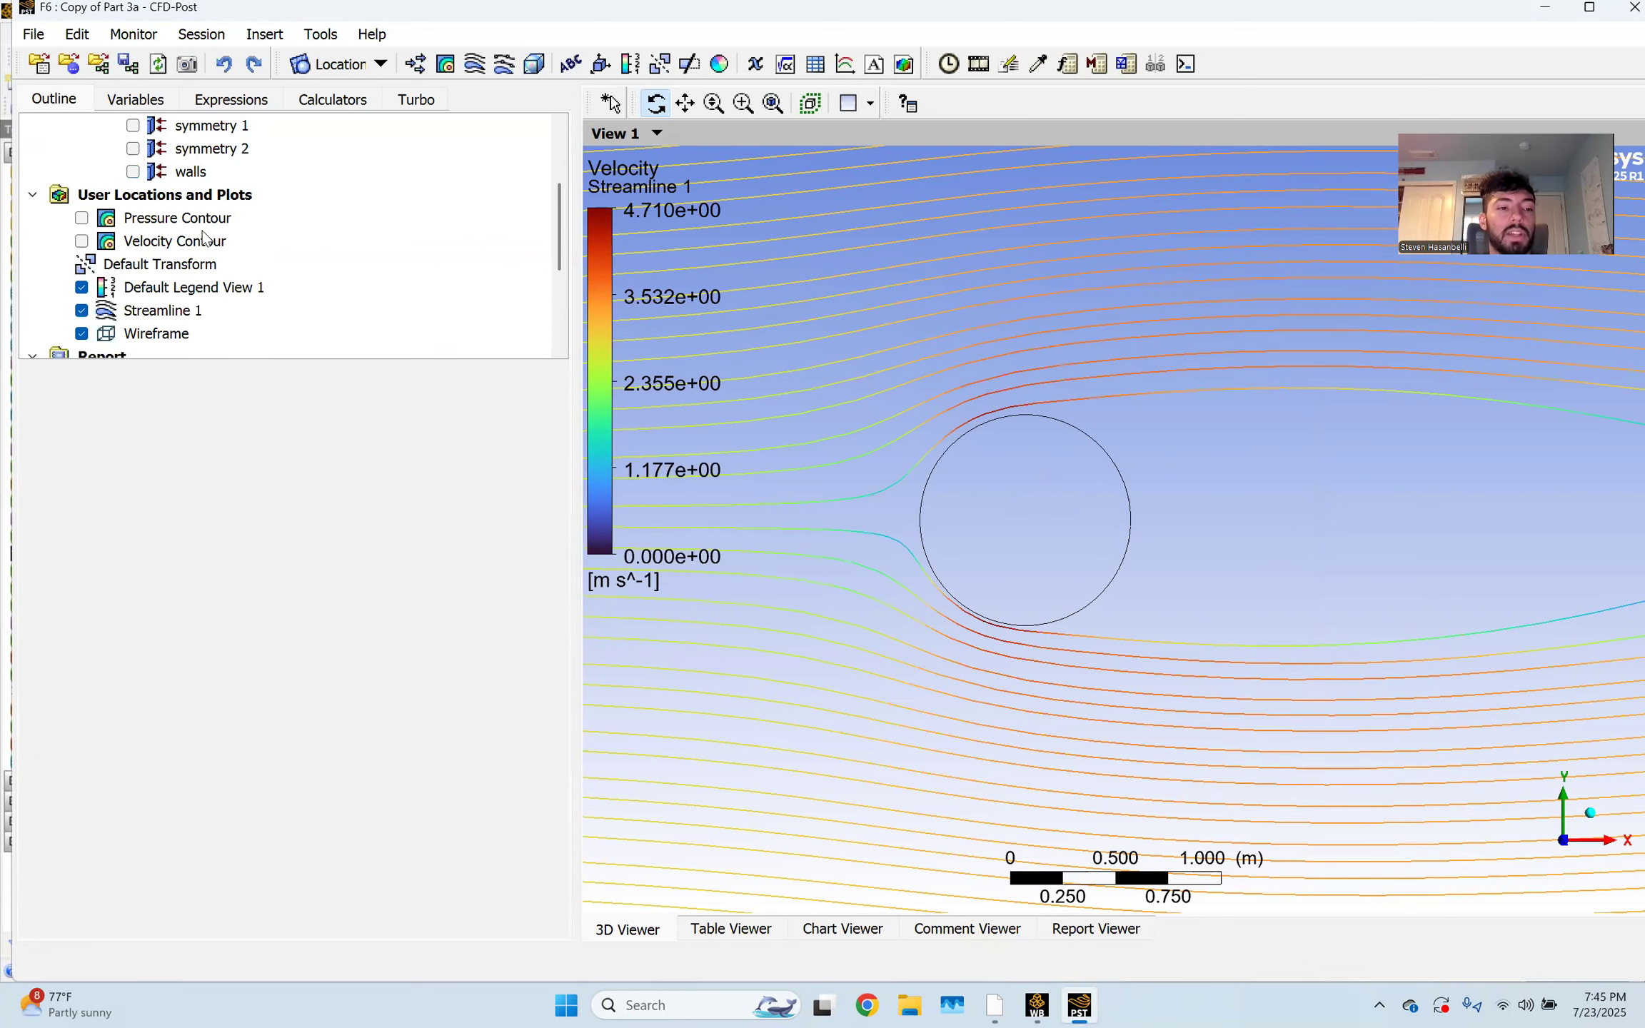
scroll(205, 238, down, 1)
scroll(205, 239, up, 1)
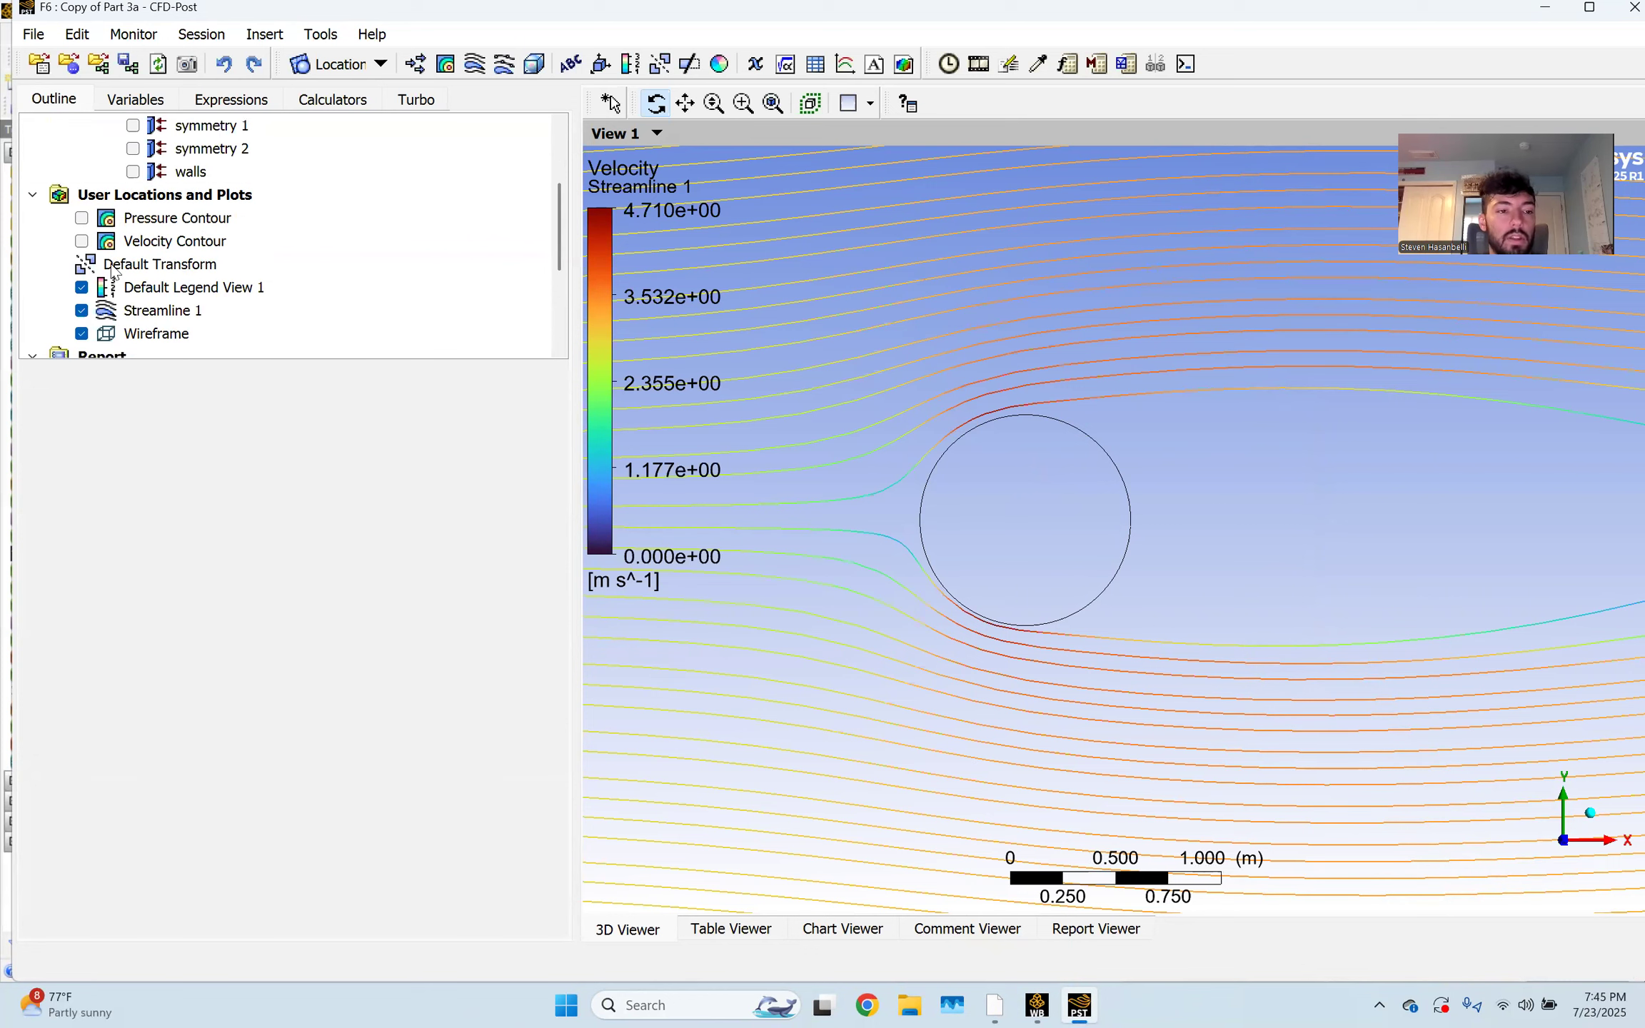
click(82, 311)
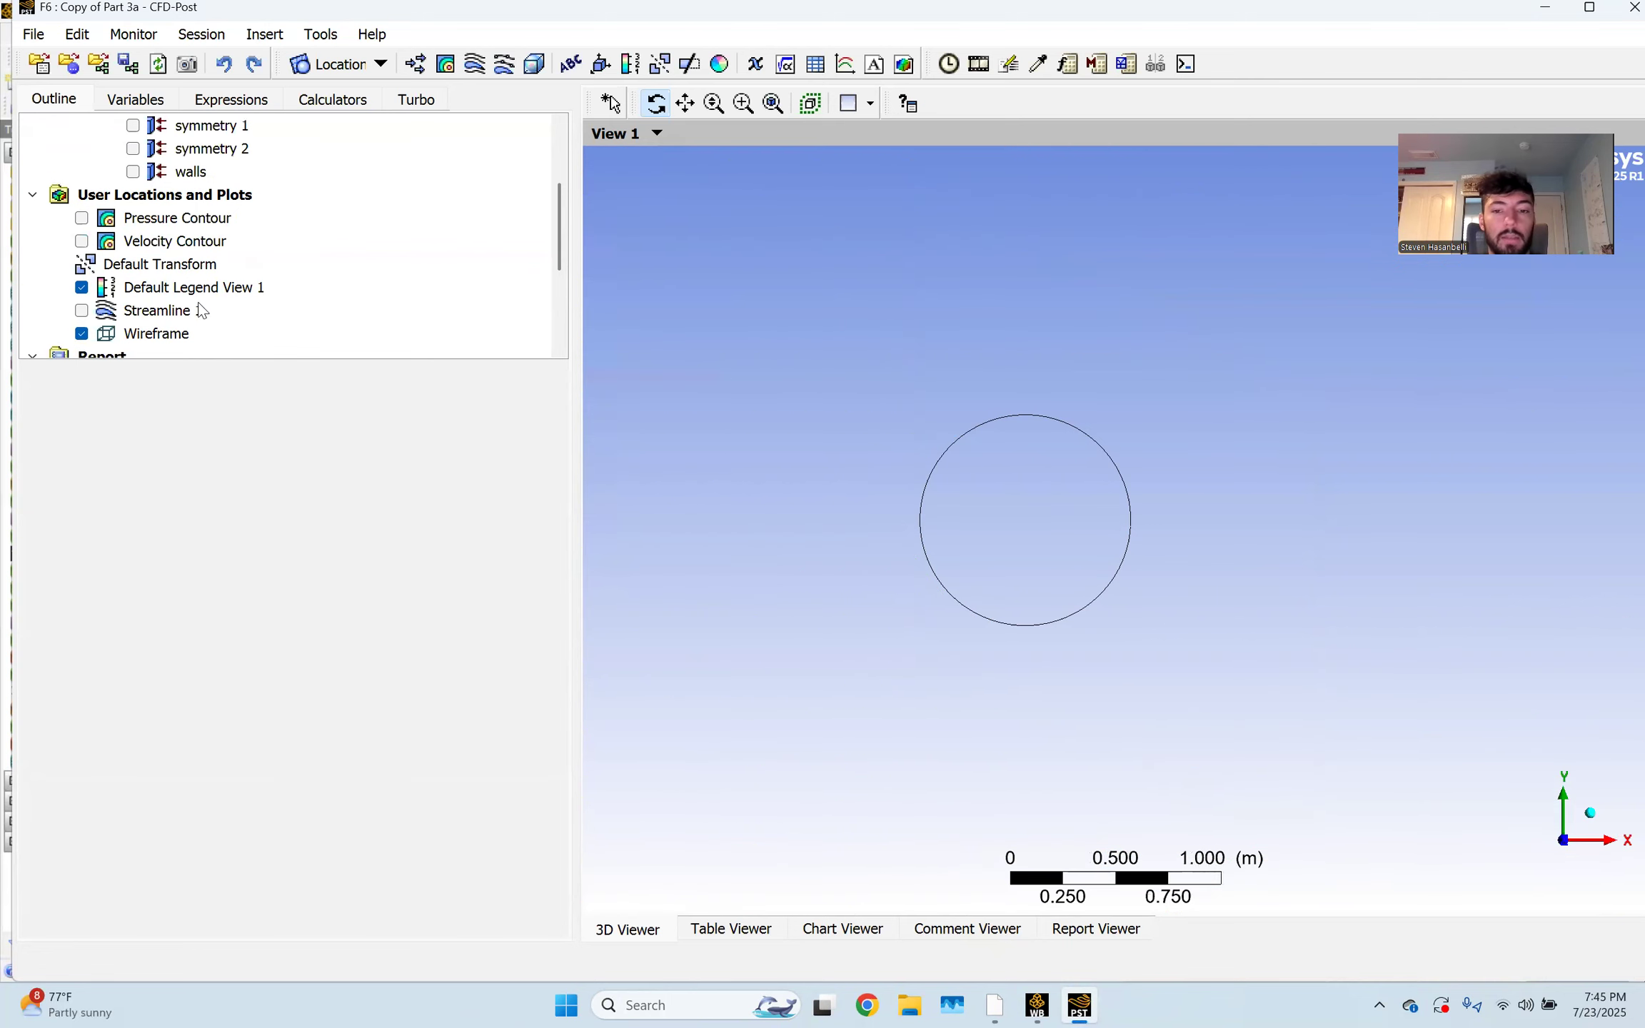
click(81, 241)
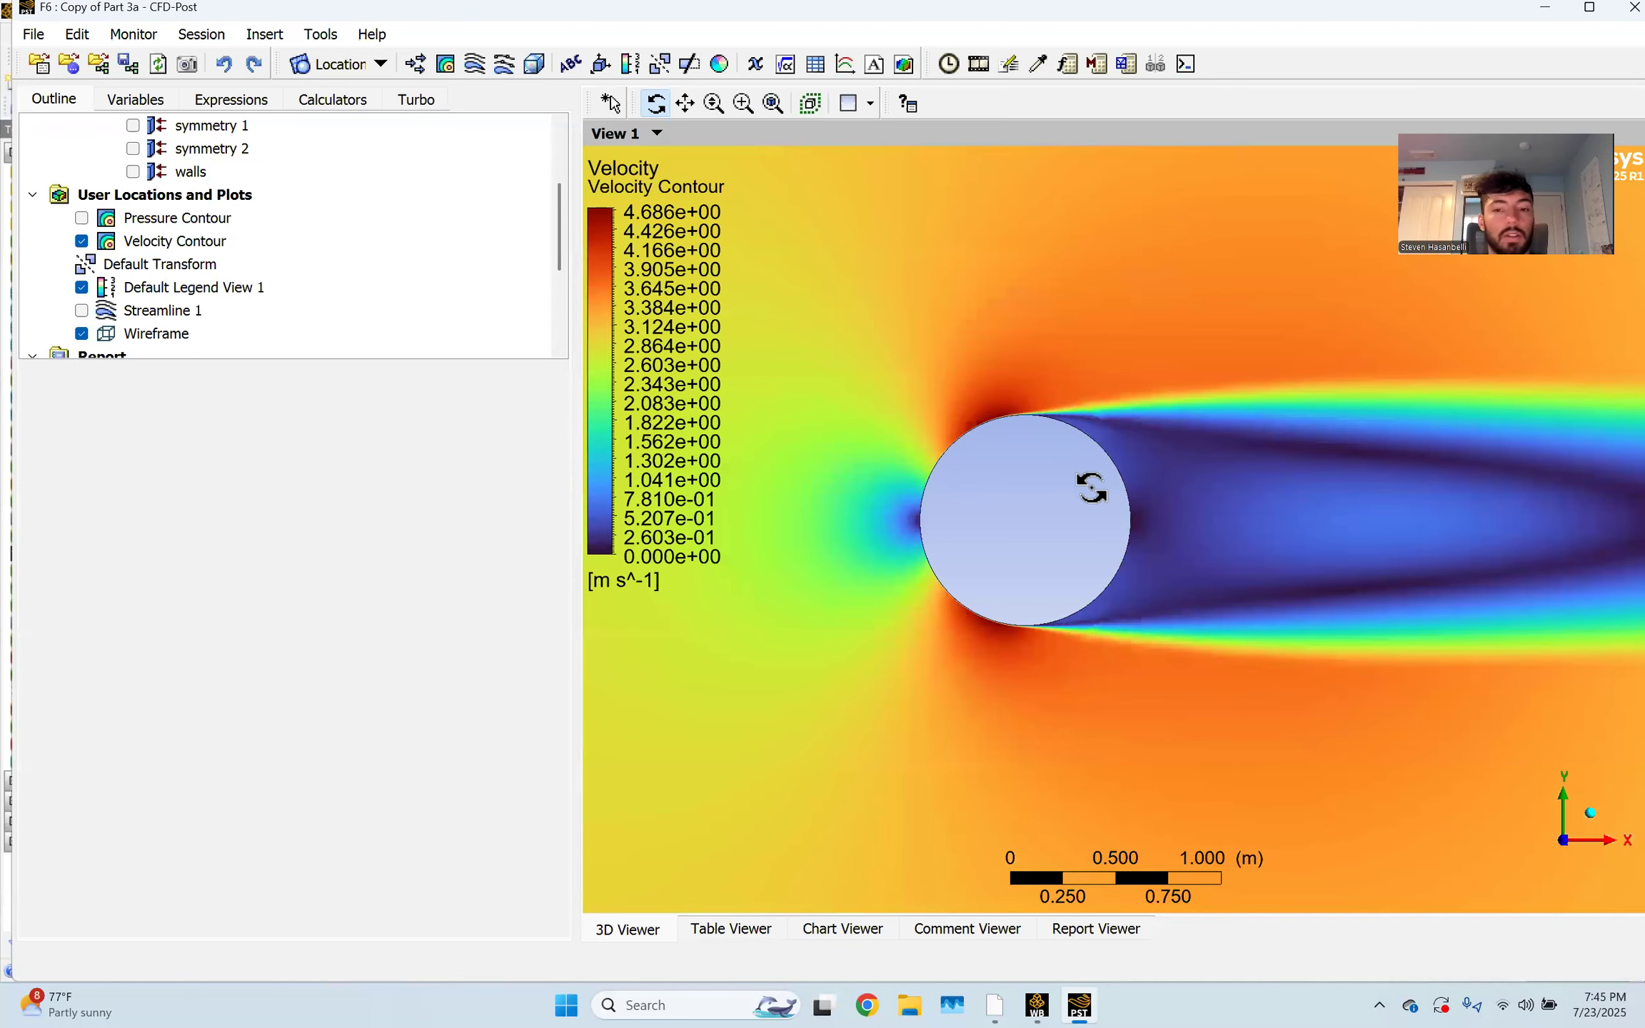
scroll(1086, 485, down, 4)
scroll(1111, 437, down, 5)
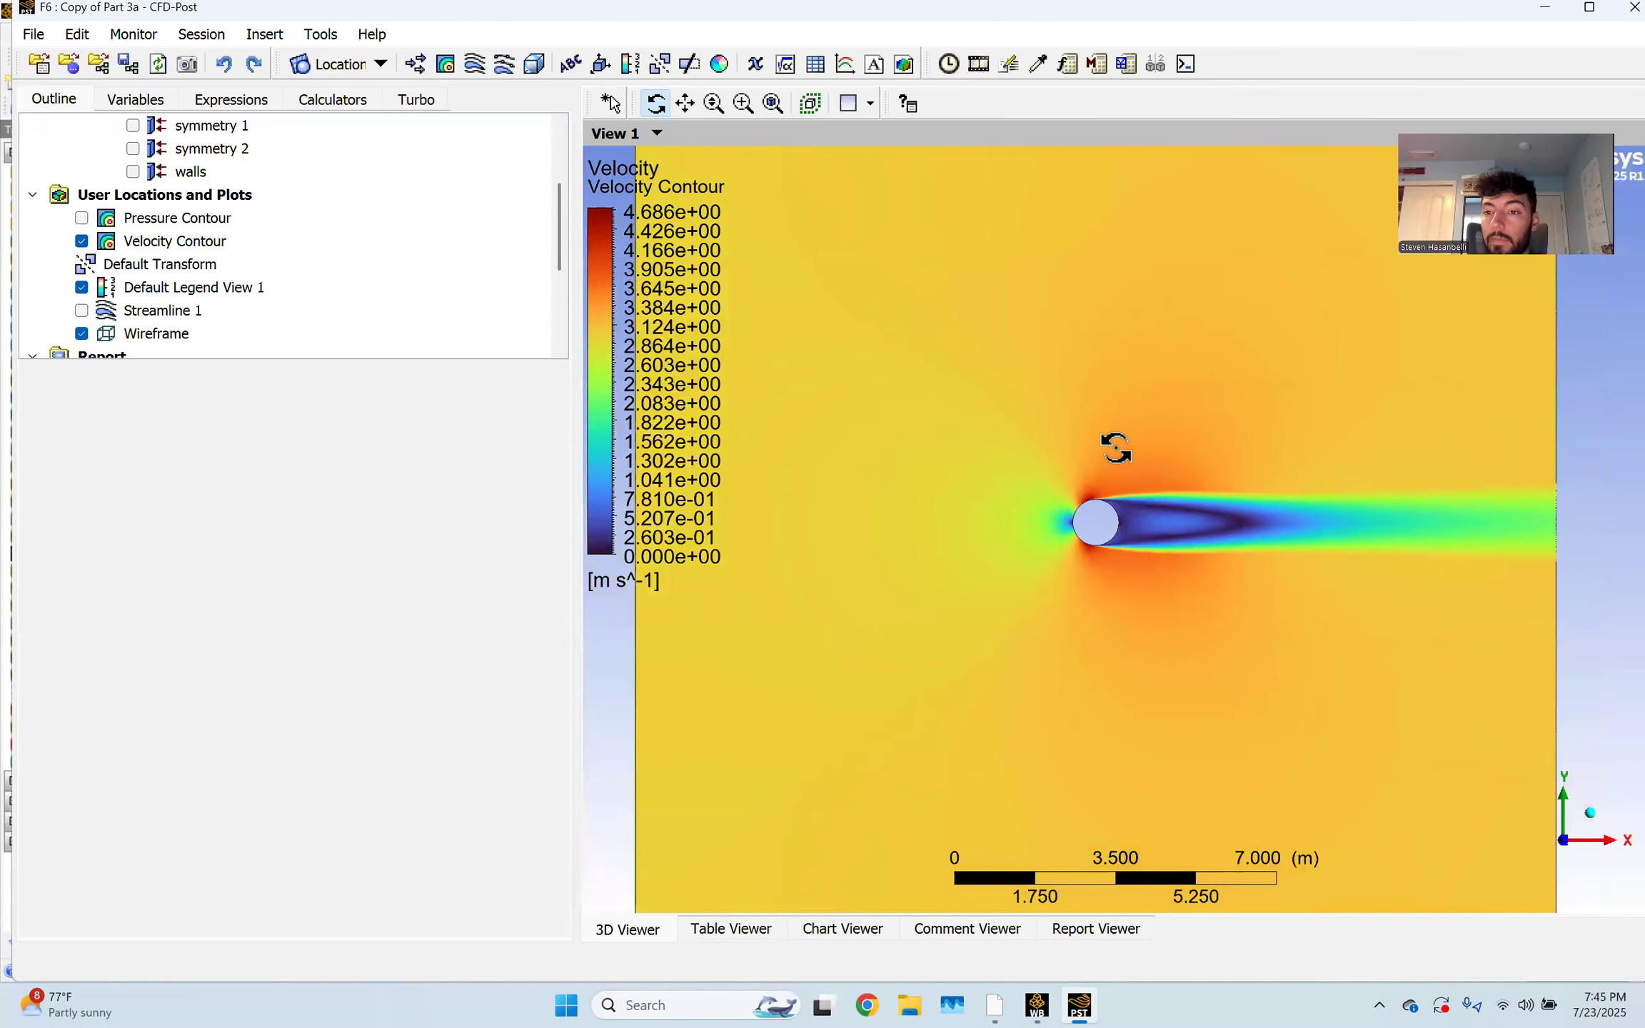
scroll(1165, 497, down, 1)
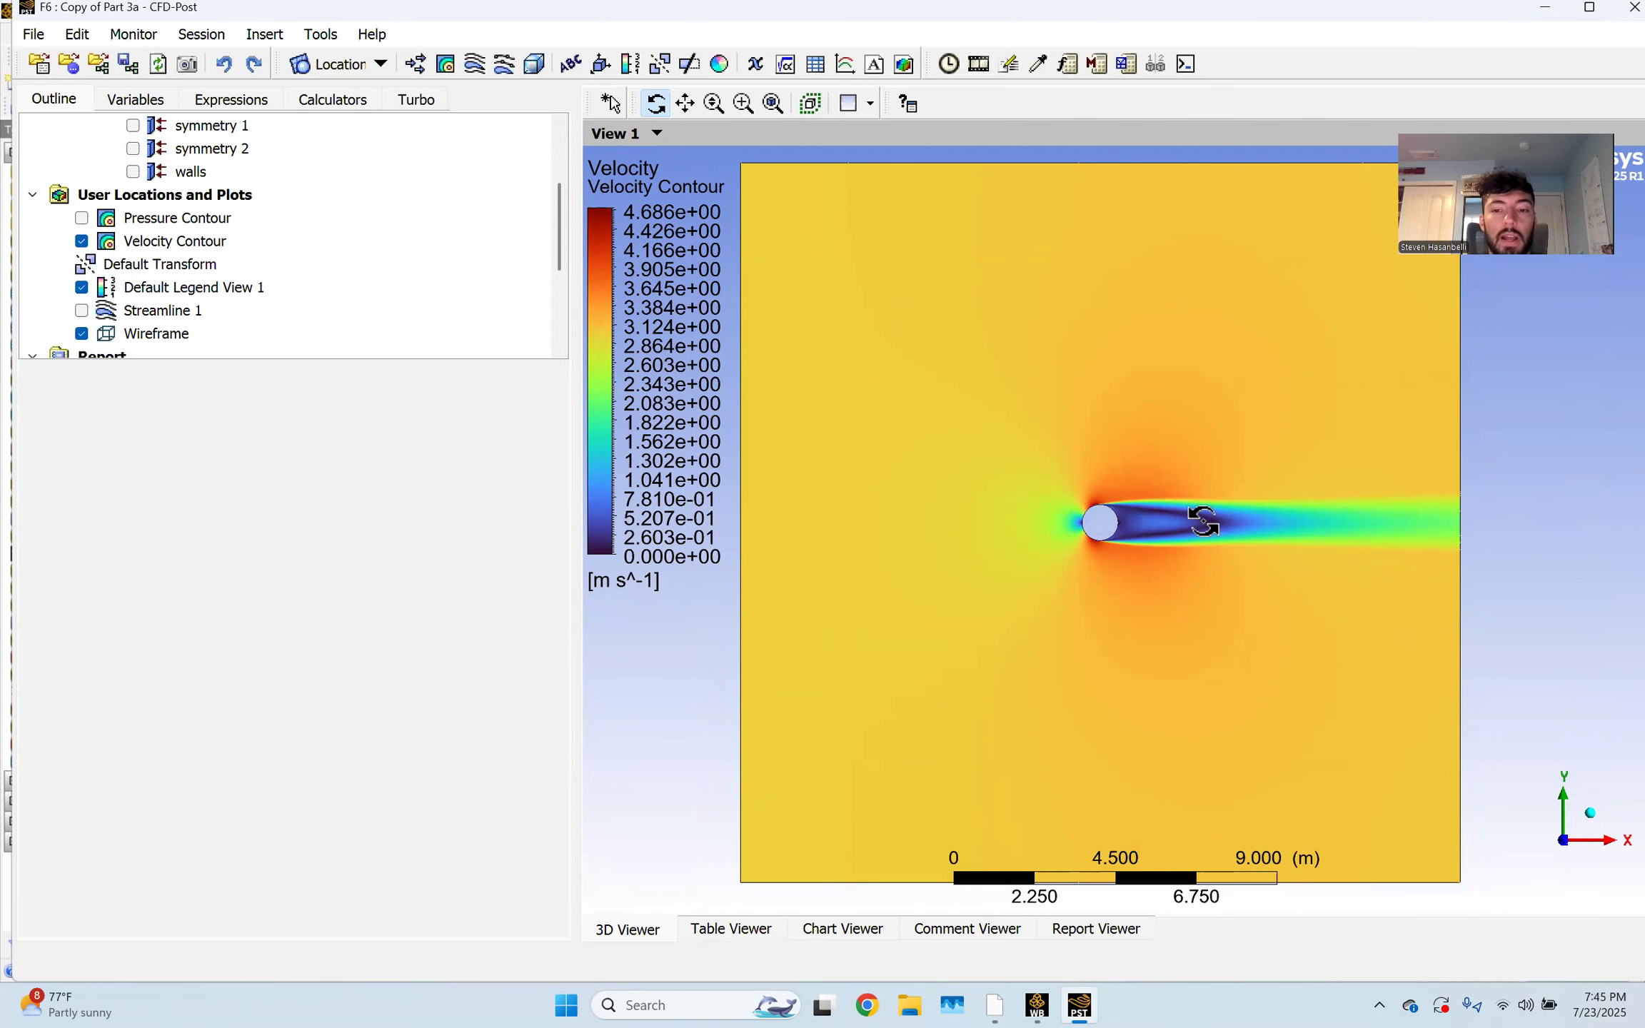
Replace the Velocity Contour display with the Pressure Contour and examine the pressure field around the cylinder
click(81, 241)
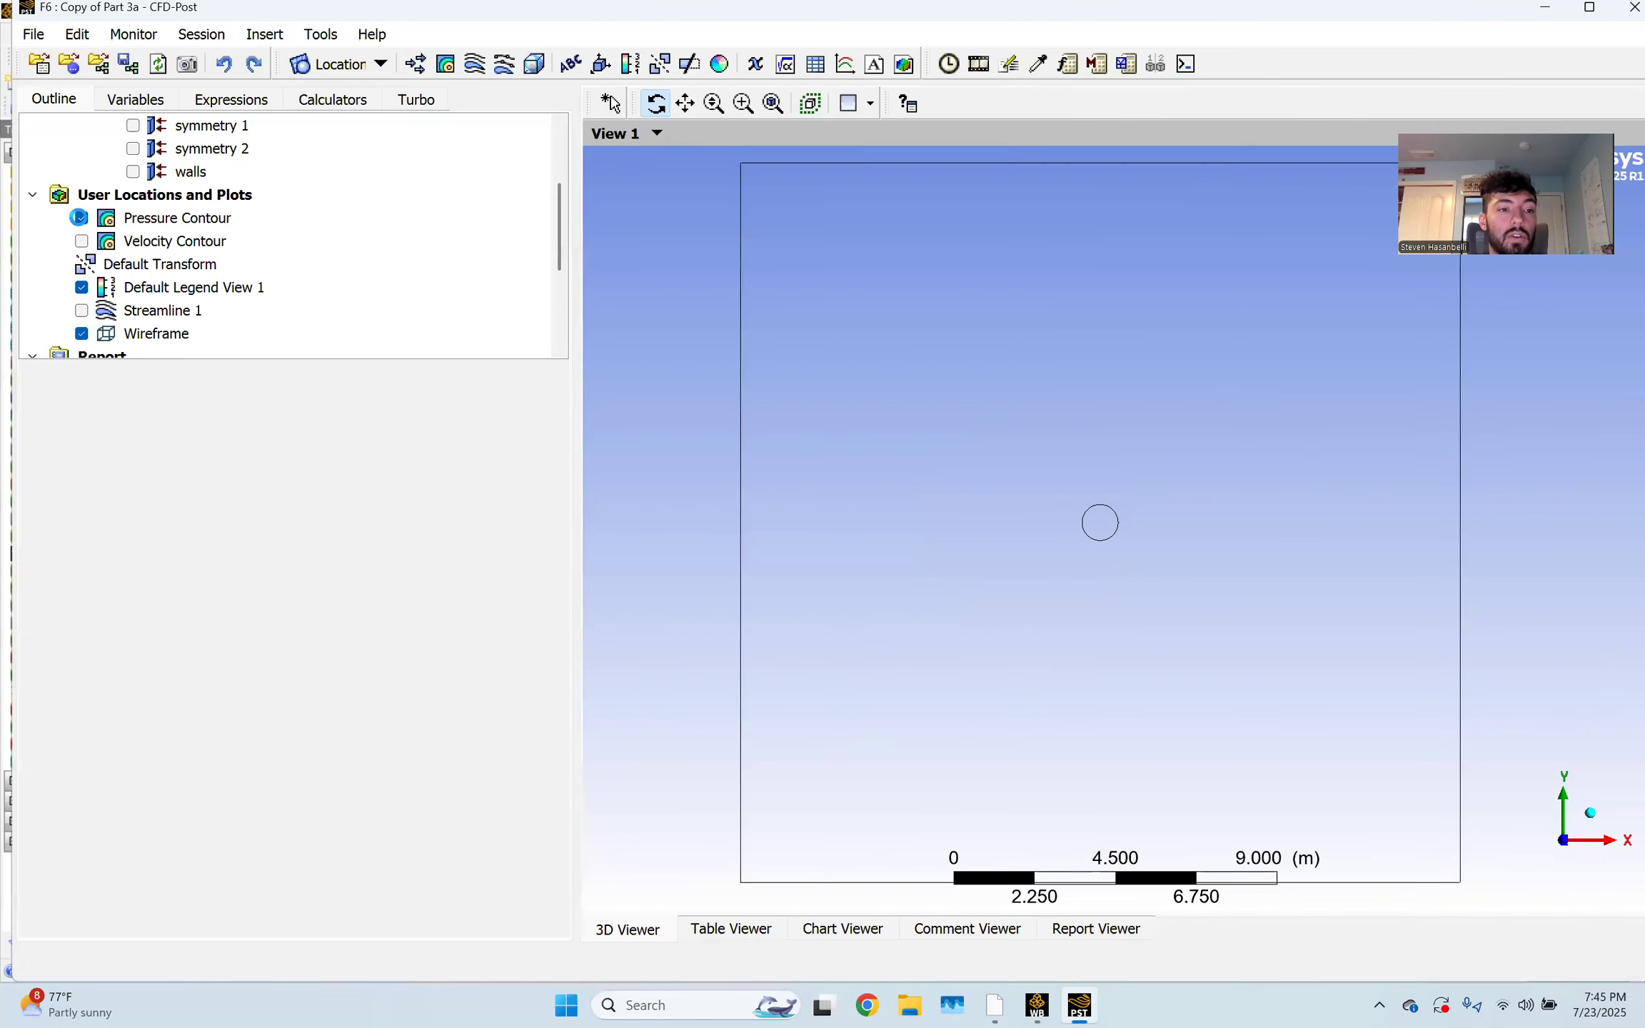
click(81, 218)
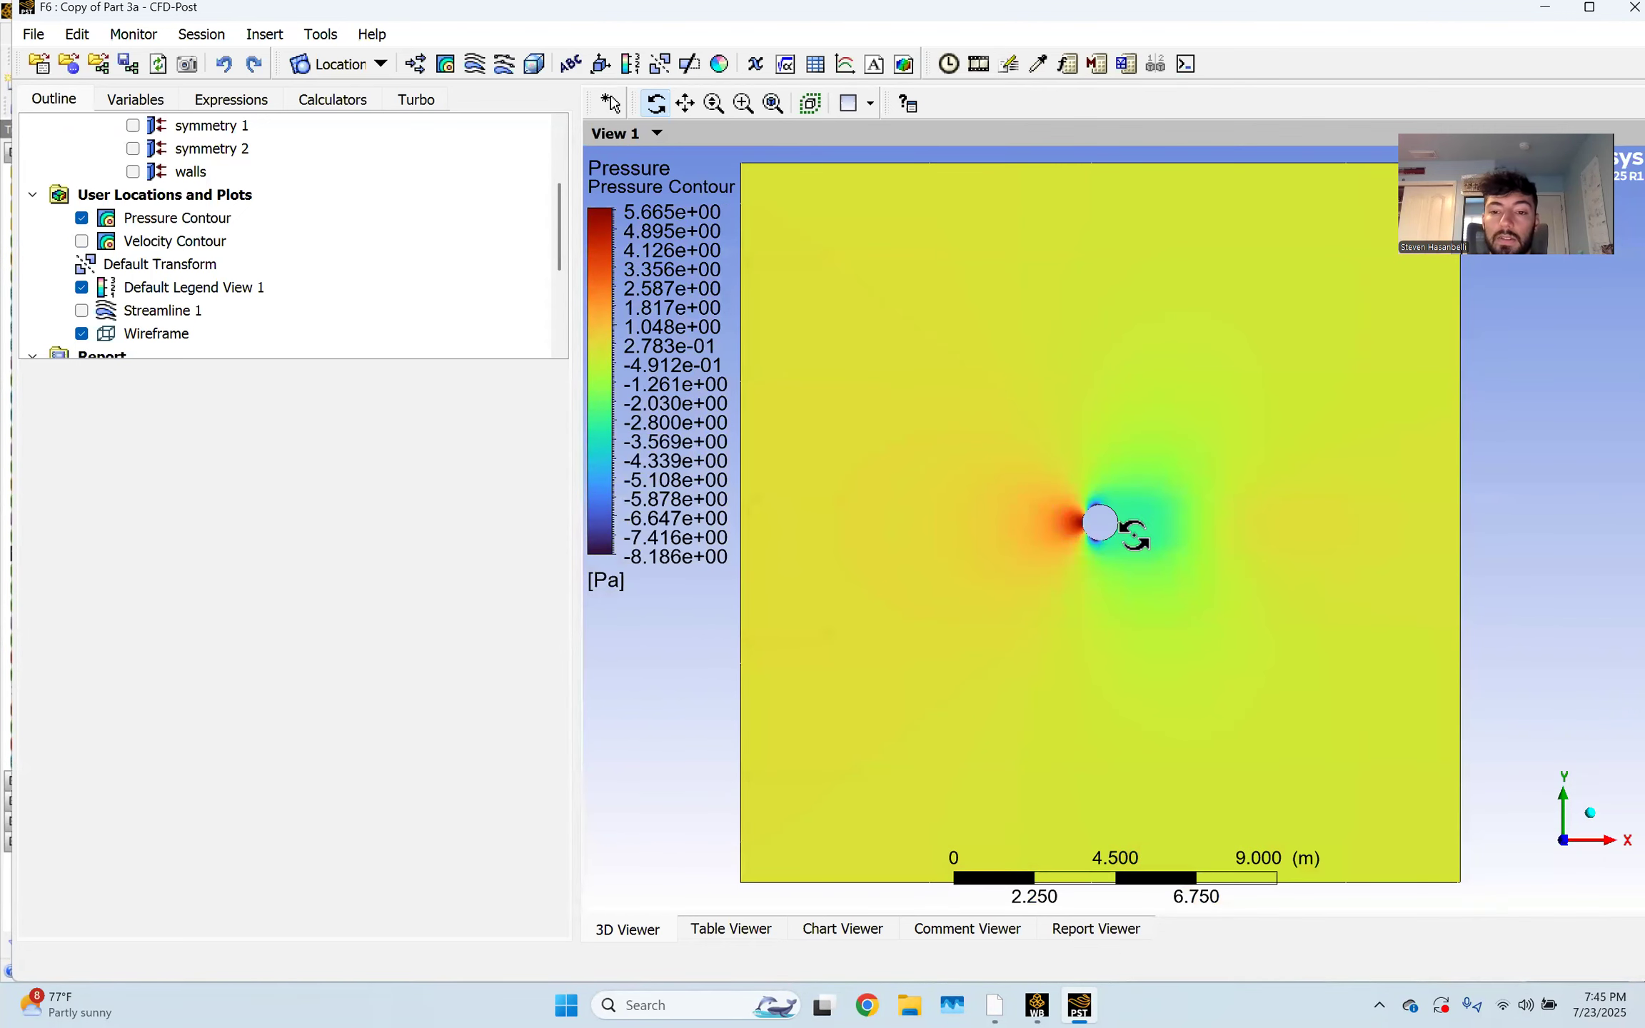
scroll(1139, 527, up, 3)
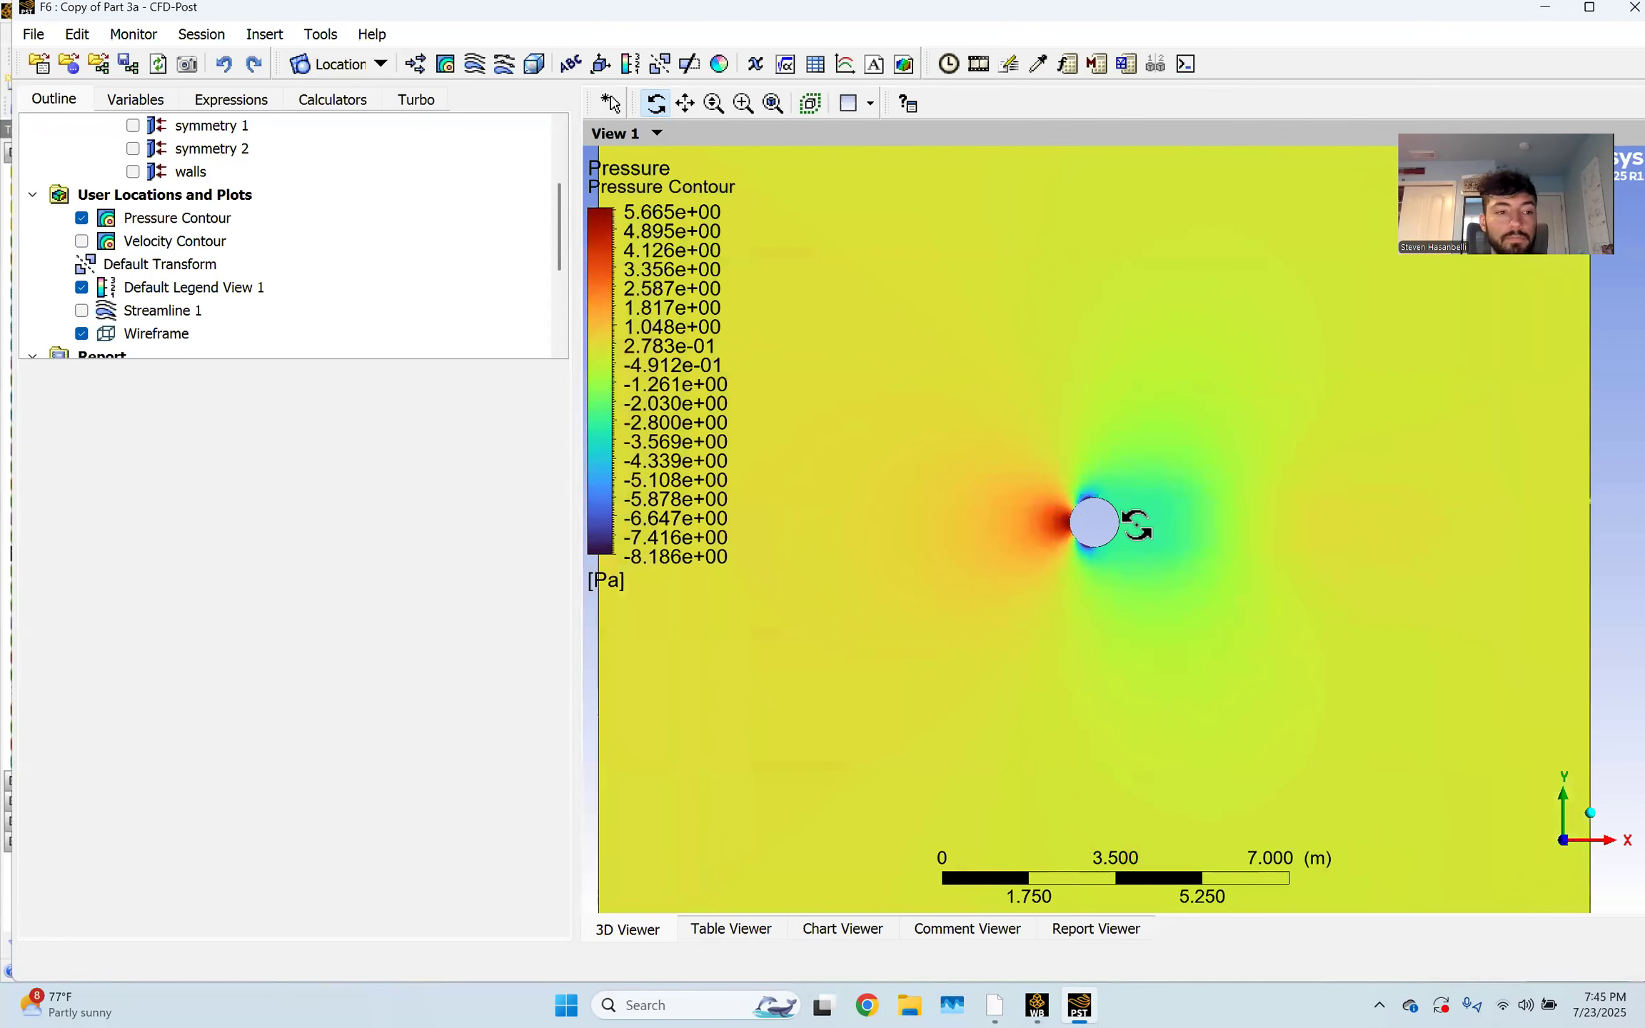
scroll(1139, 526, up, 1)
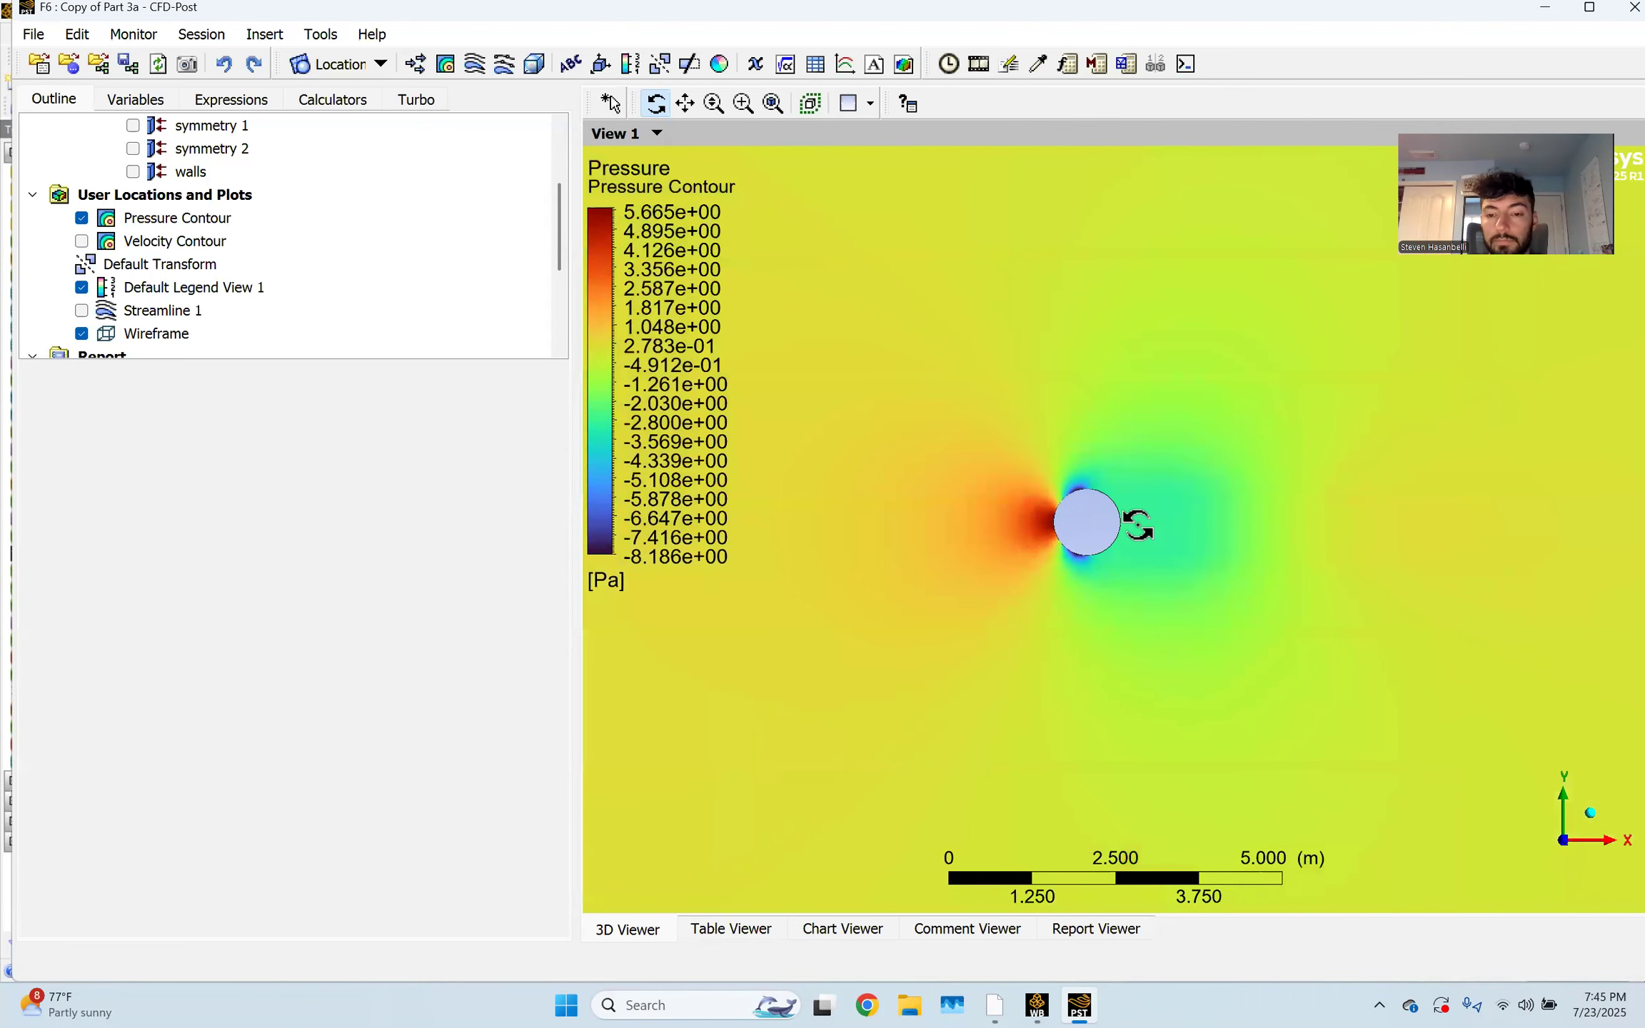
scroll(1138, 526, down, 4)
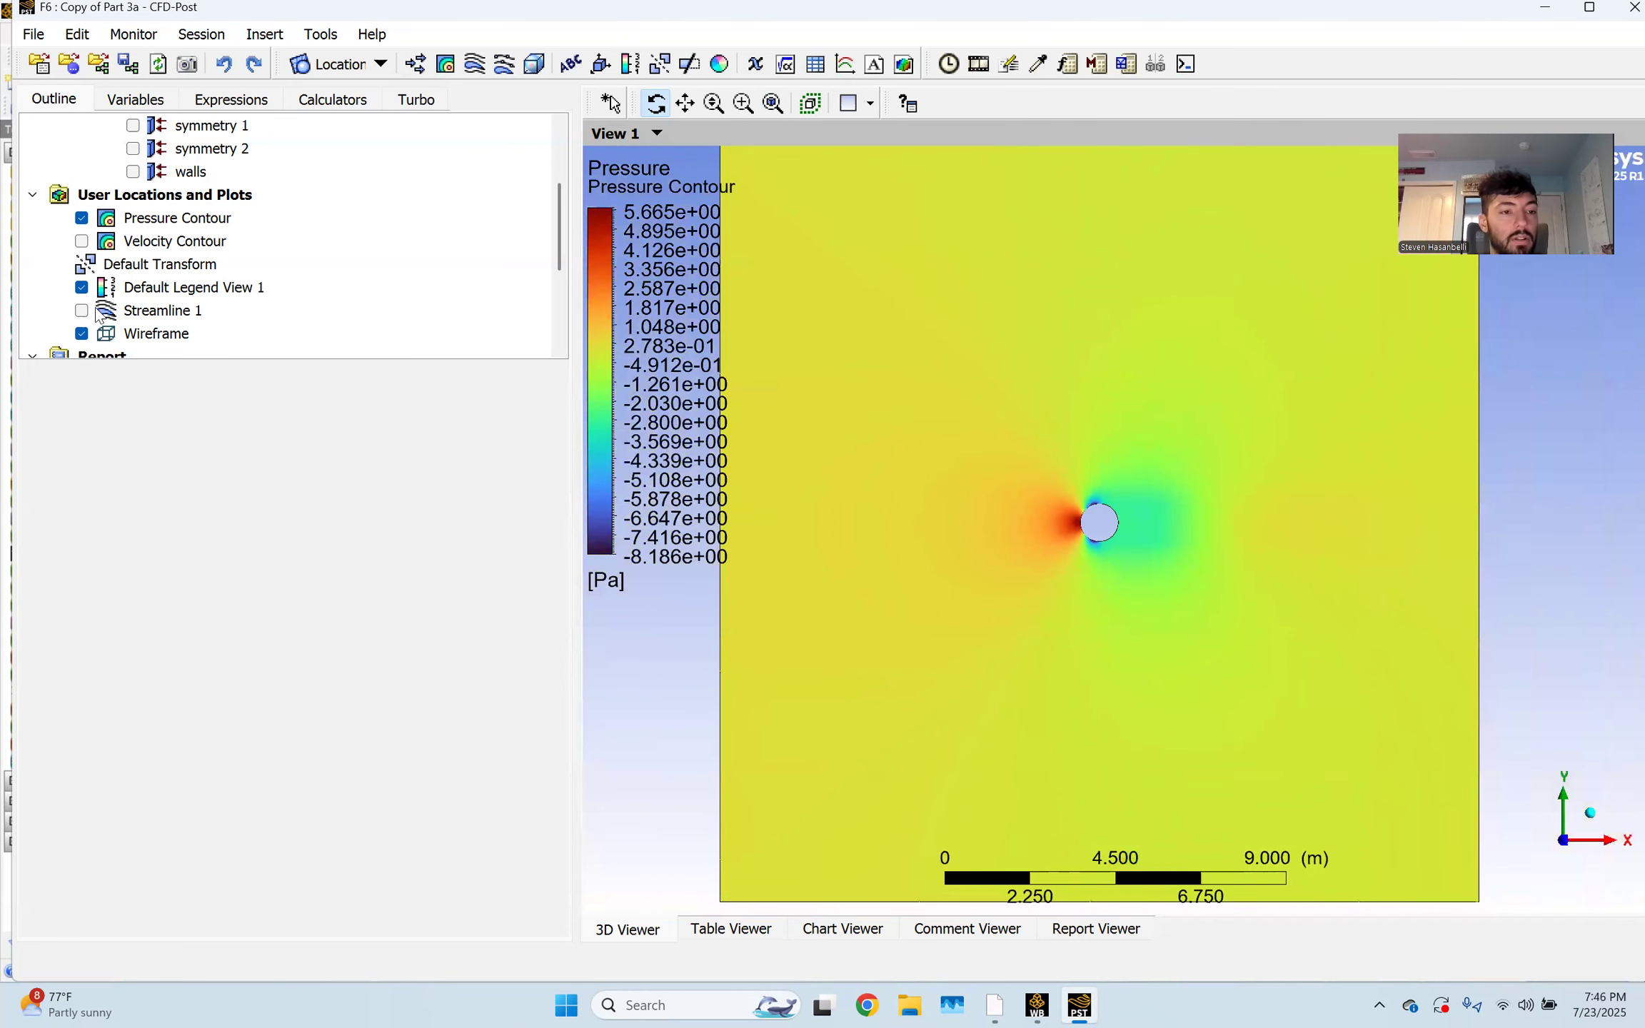
Hide the Pressure Contour and display Streamline 1 to examine the flow around the cylinder
click(81, 218)
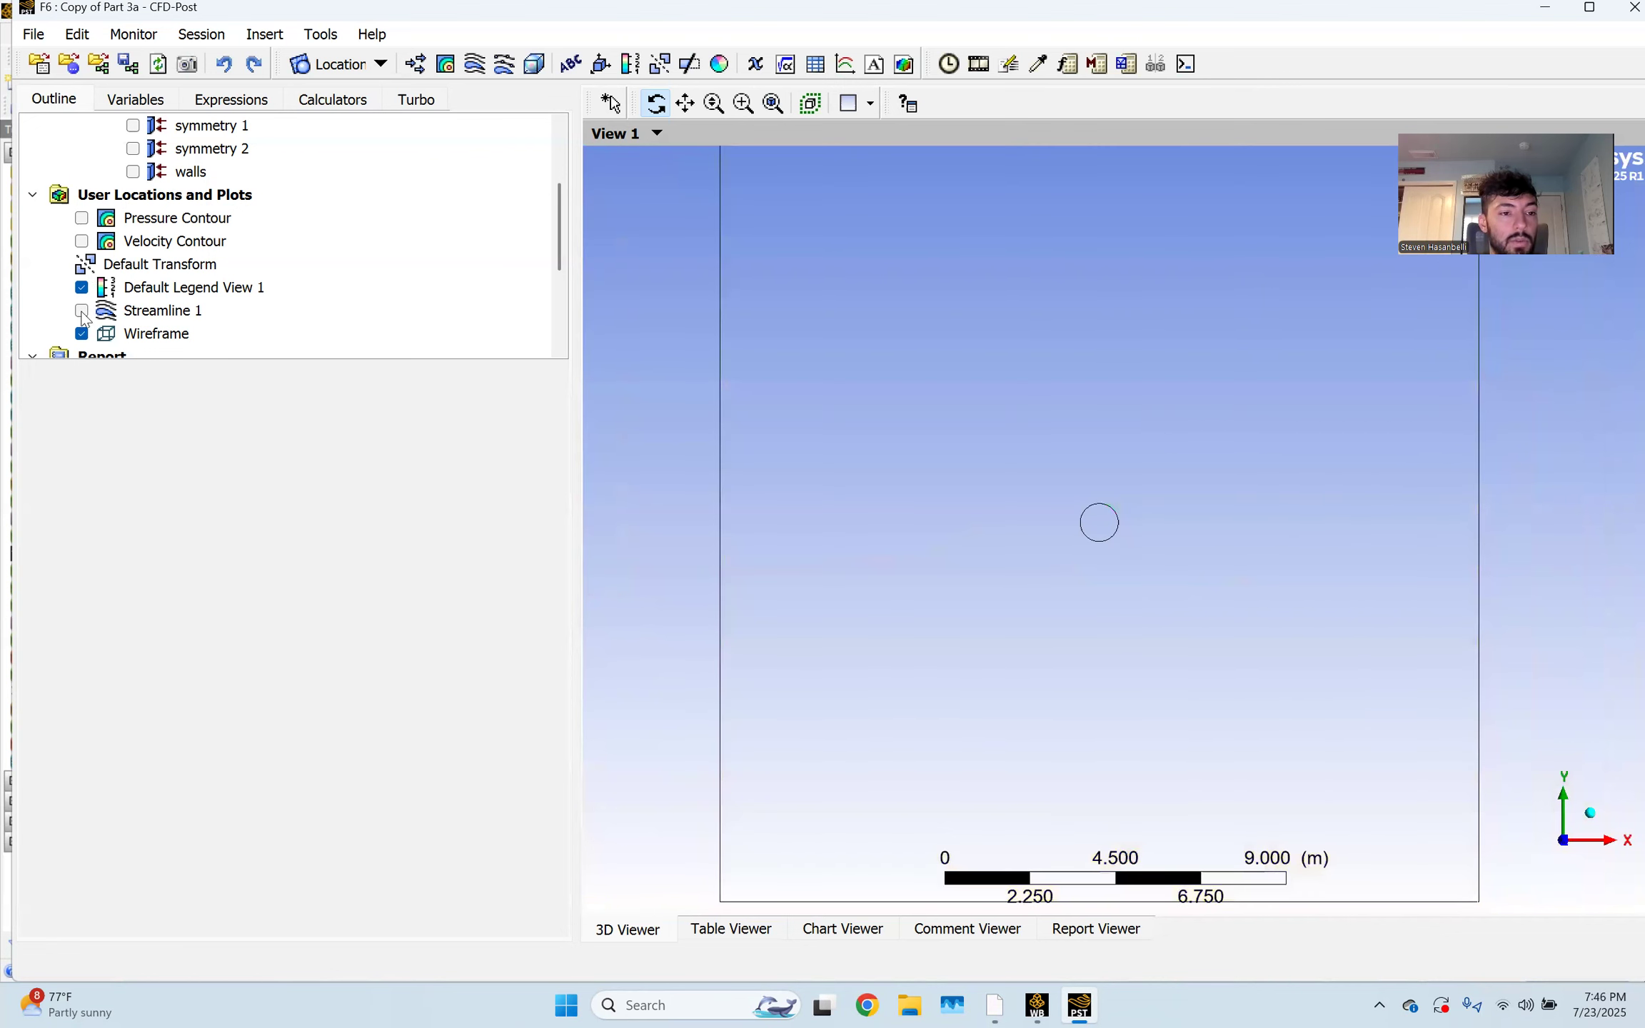
click(81, 310)
scroll(1163, 537, up, 2)
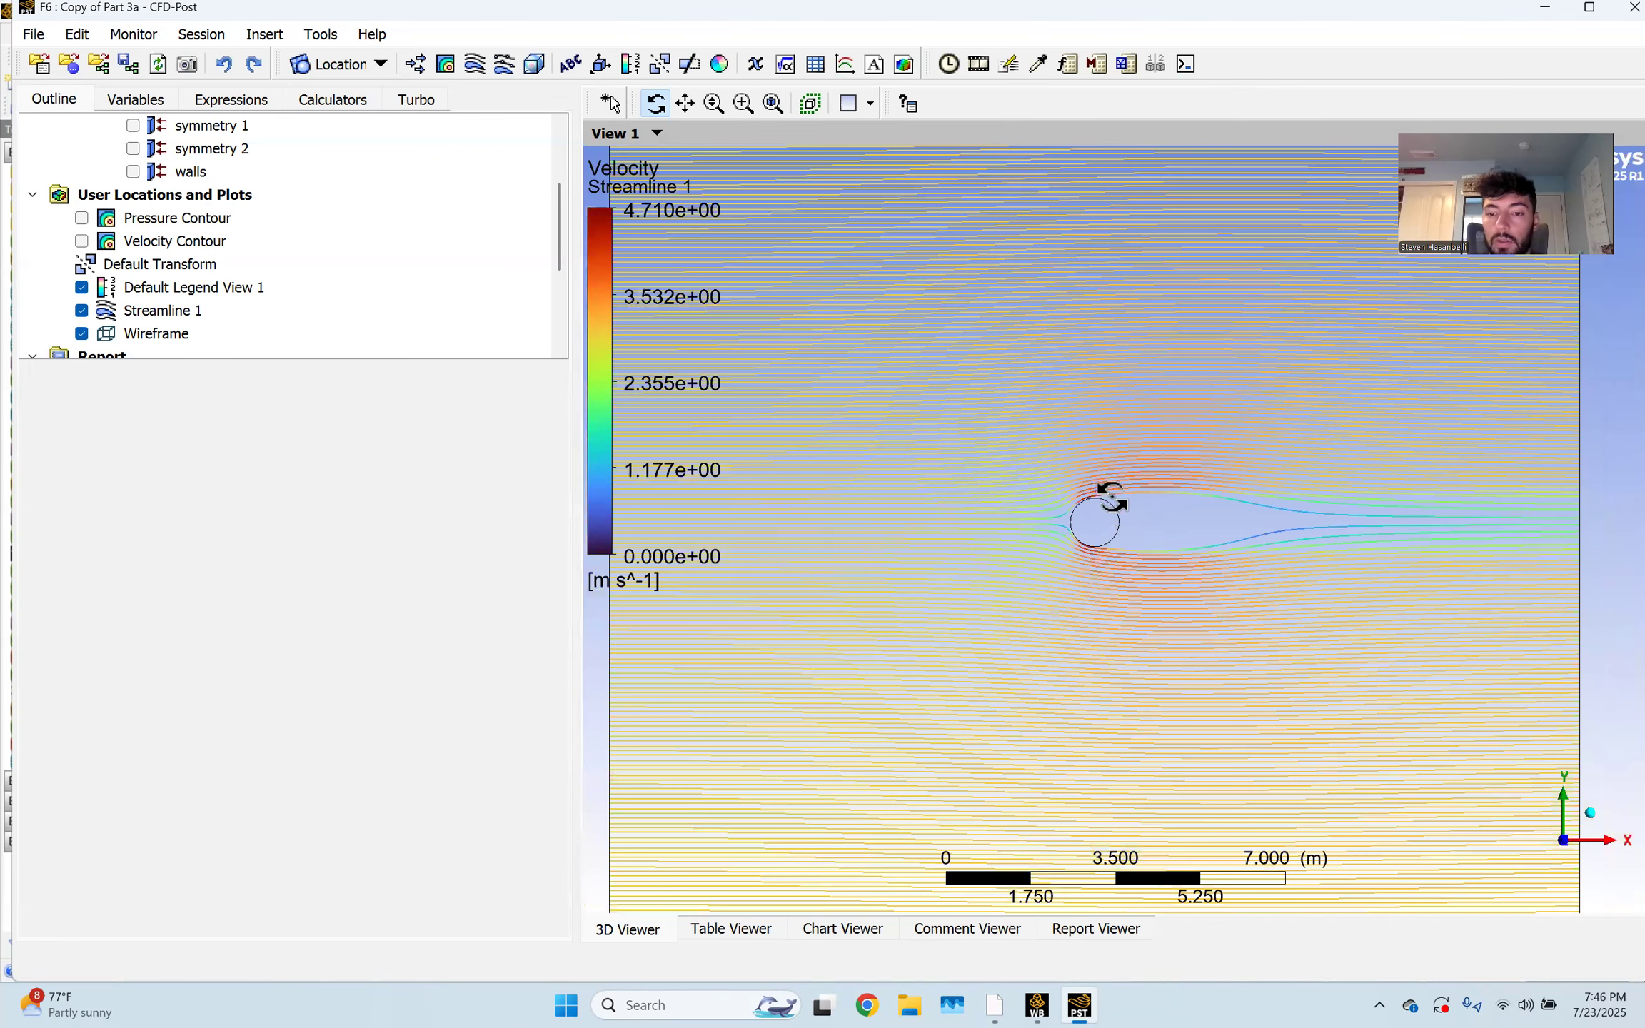
Switch back to Workbench and duplicate the Copy of Part 3a system from its Setup cell
scroll(1171, 537, up, 1)
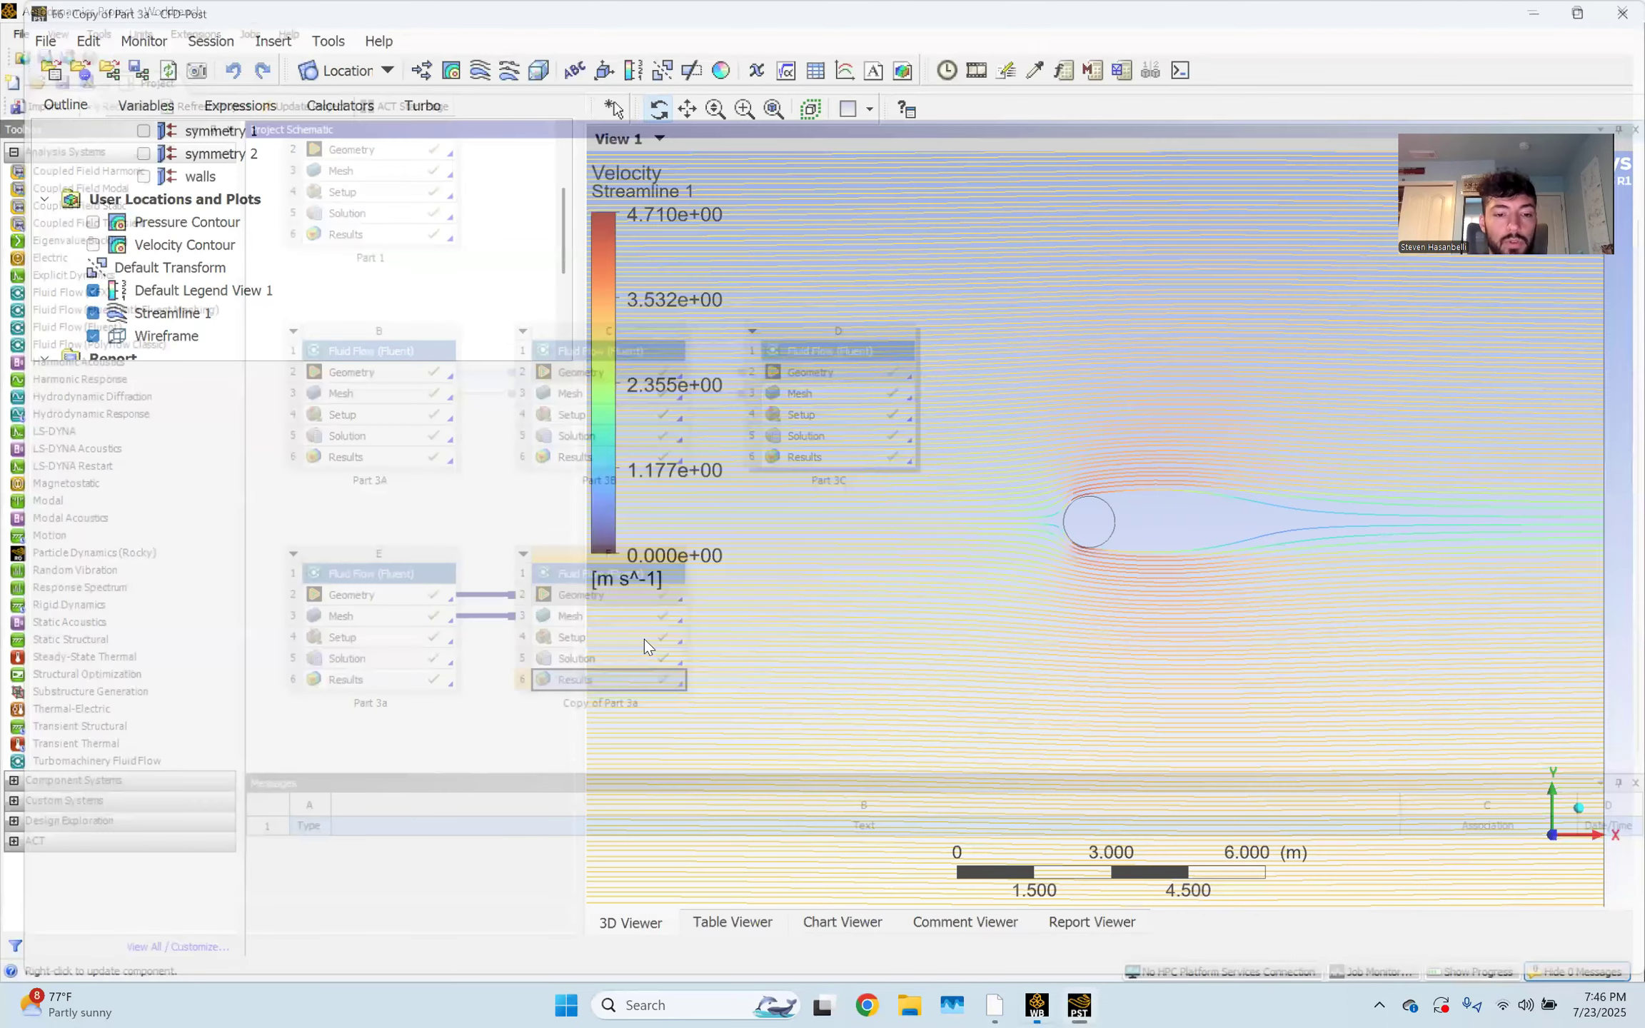
click(614, 640)
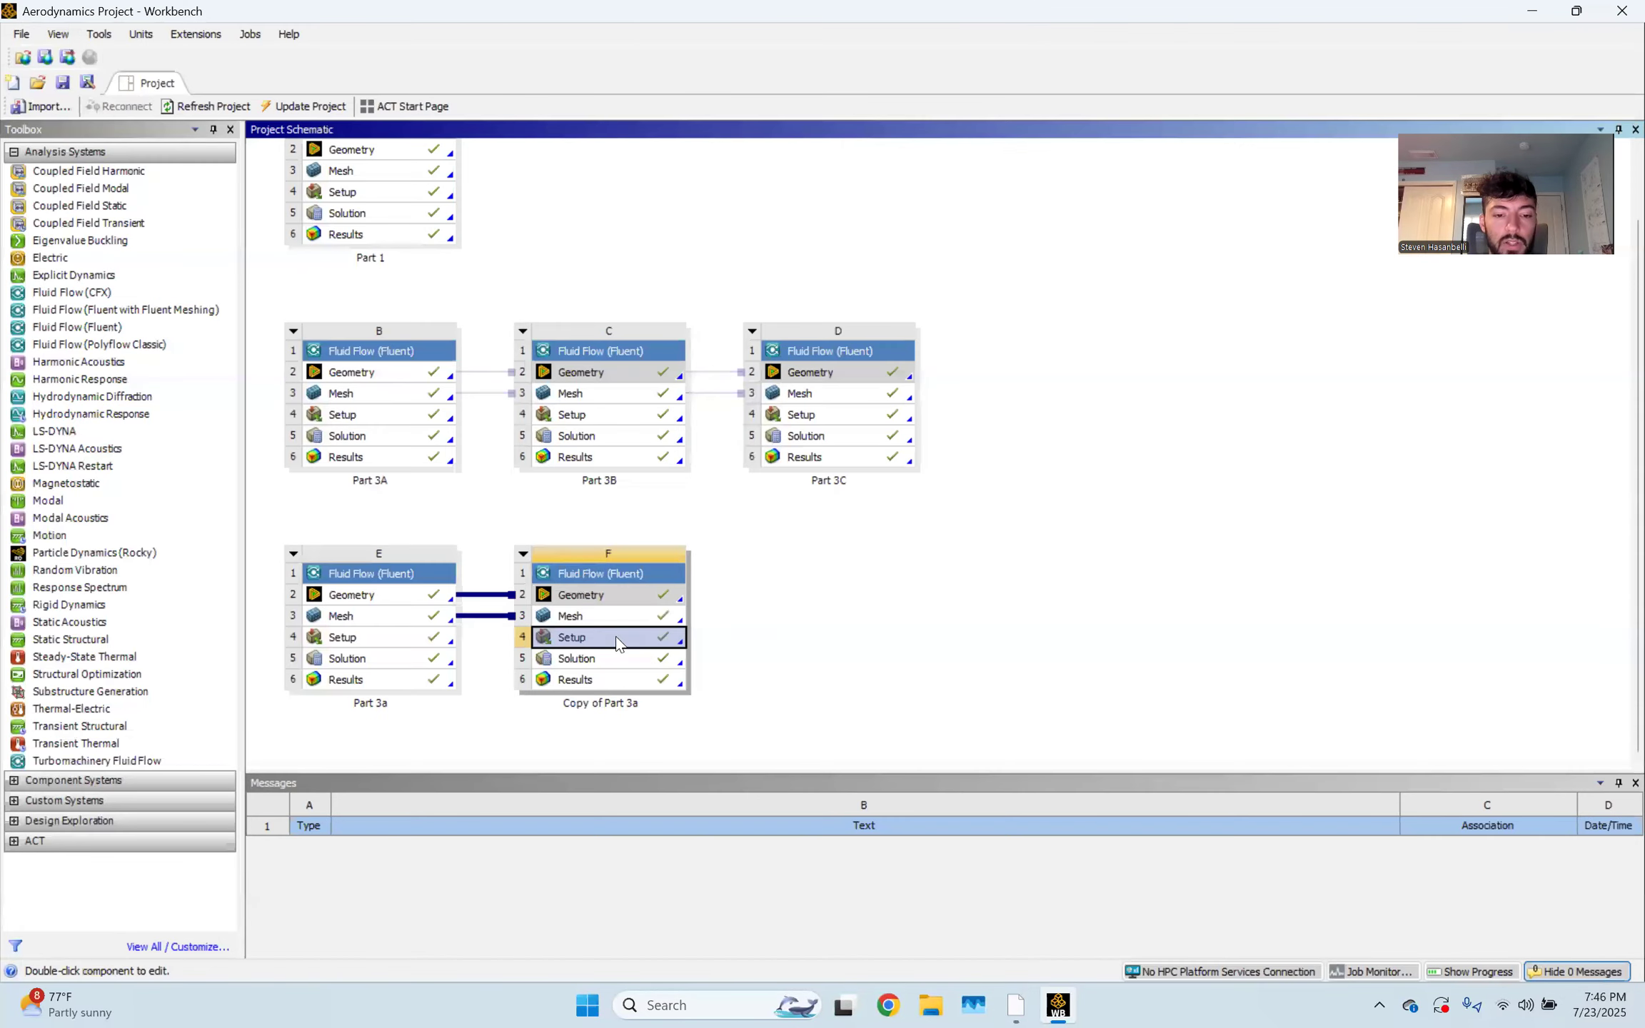
right_click(617, 641)
click(726, 722)
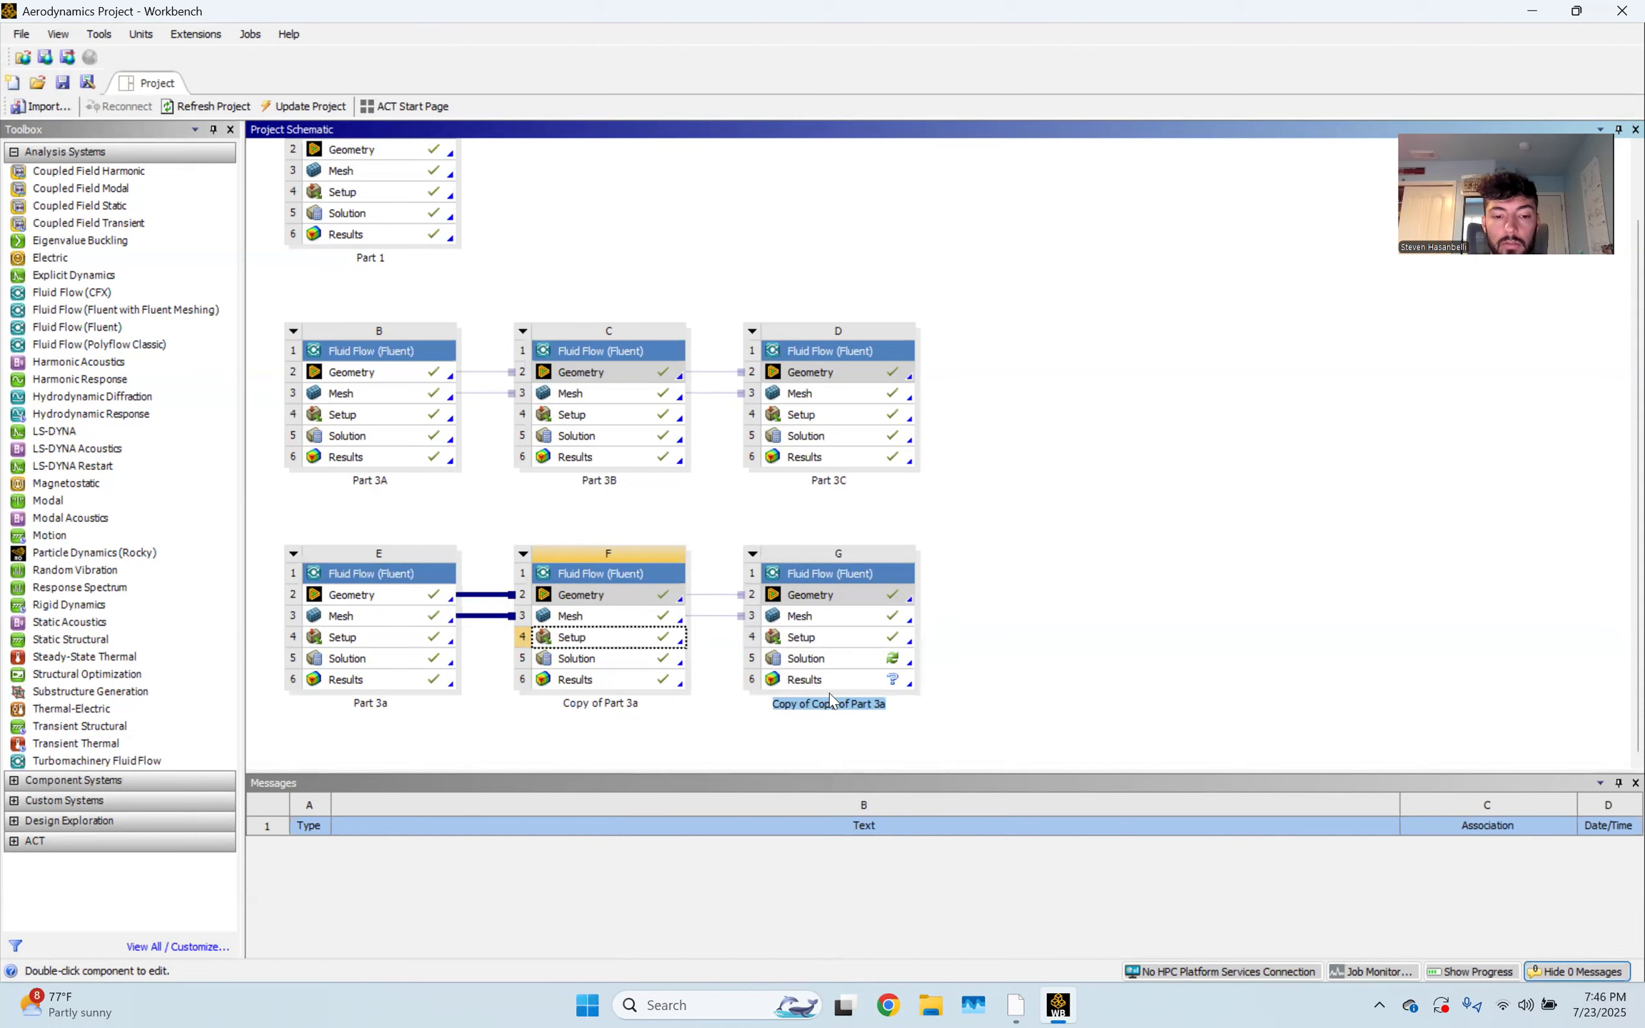
Rename the Copy of Part 3a system as Part 3b
click(614, 704)
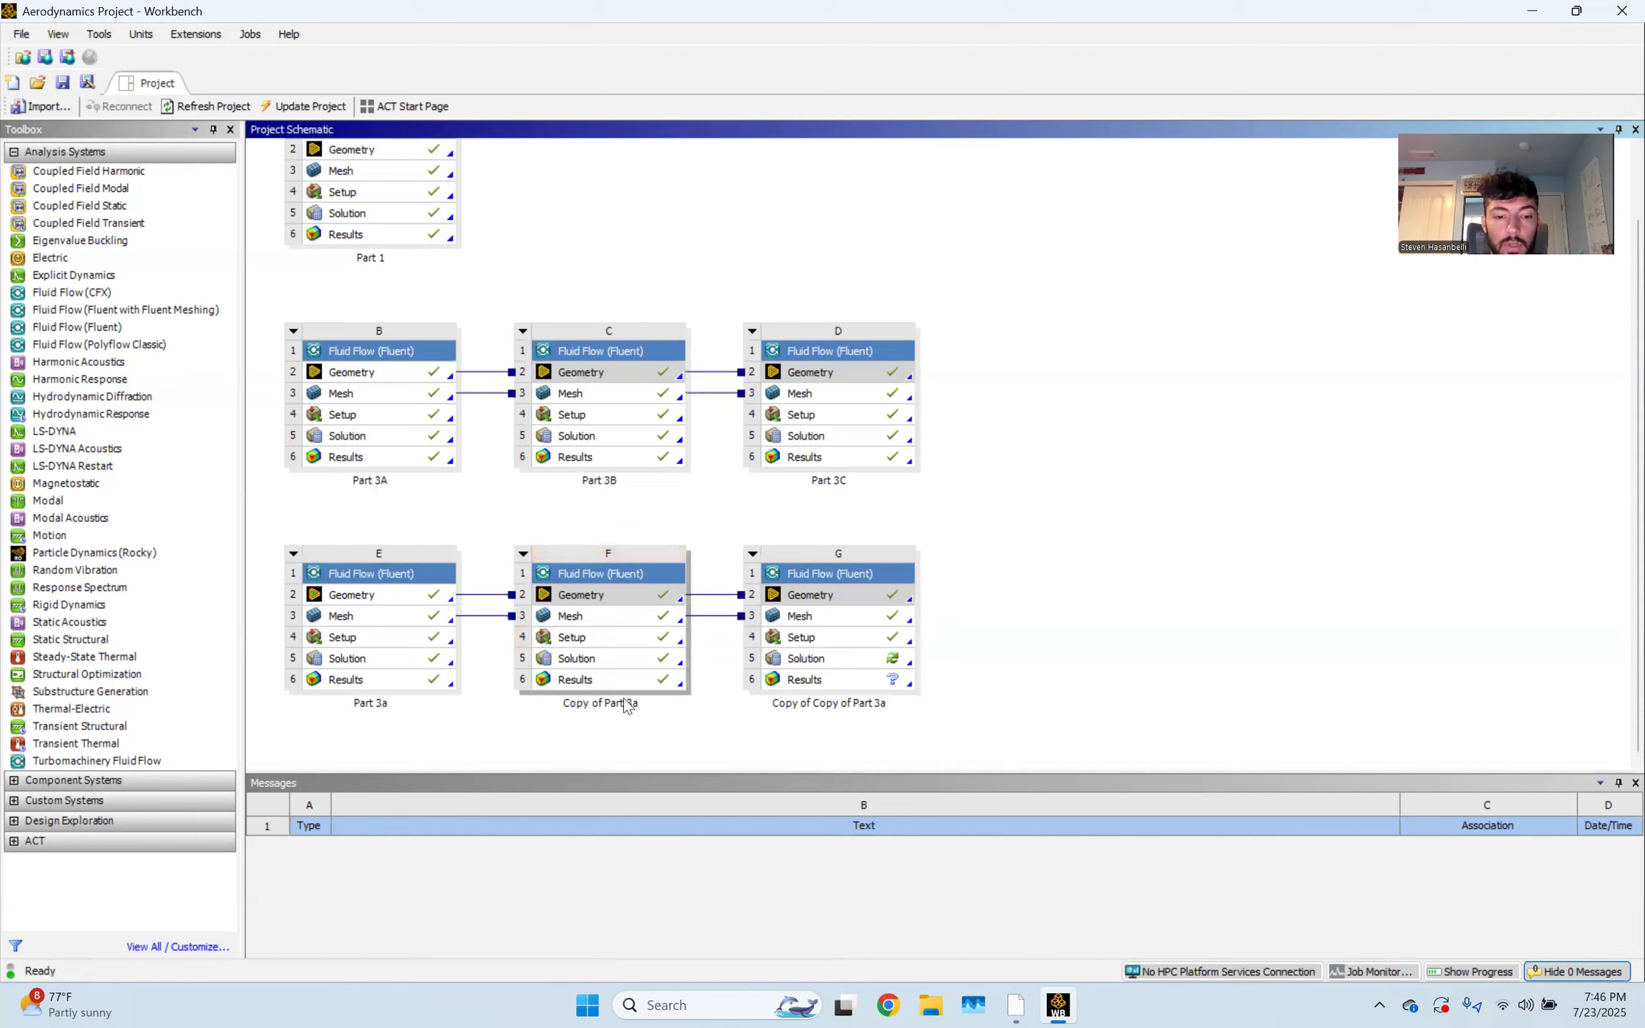
double_click(628, 705)
text(Pa)
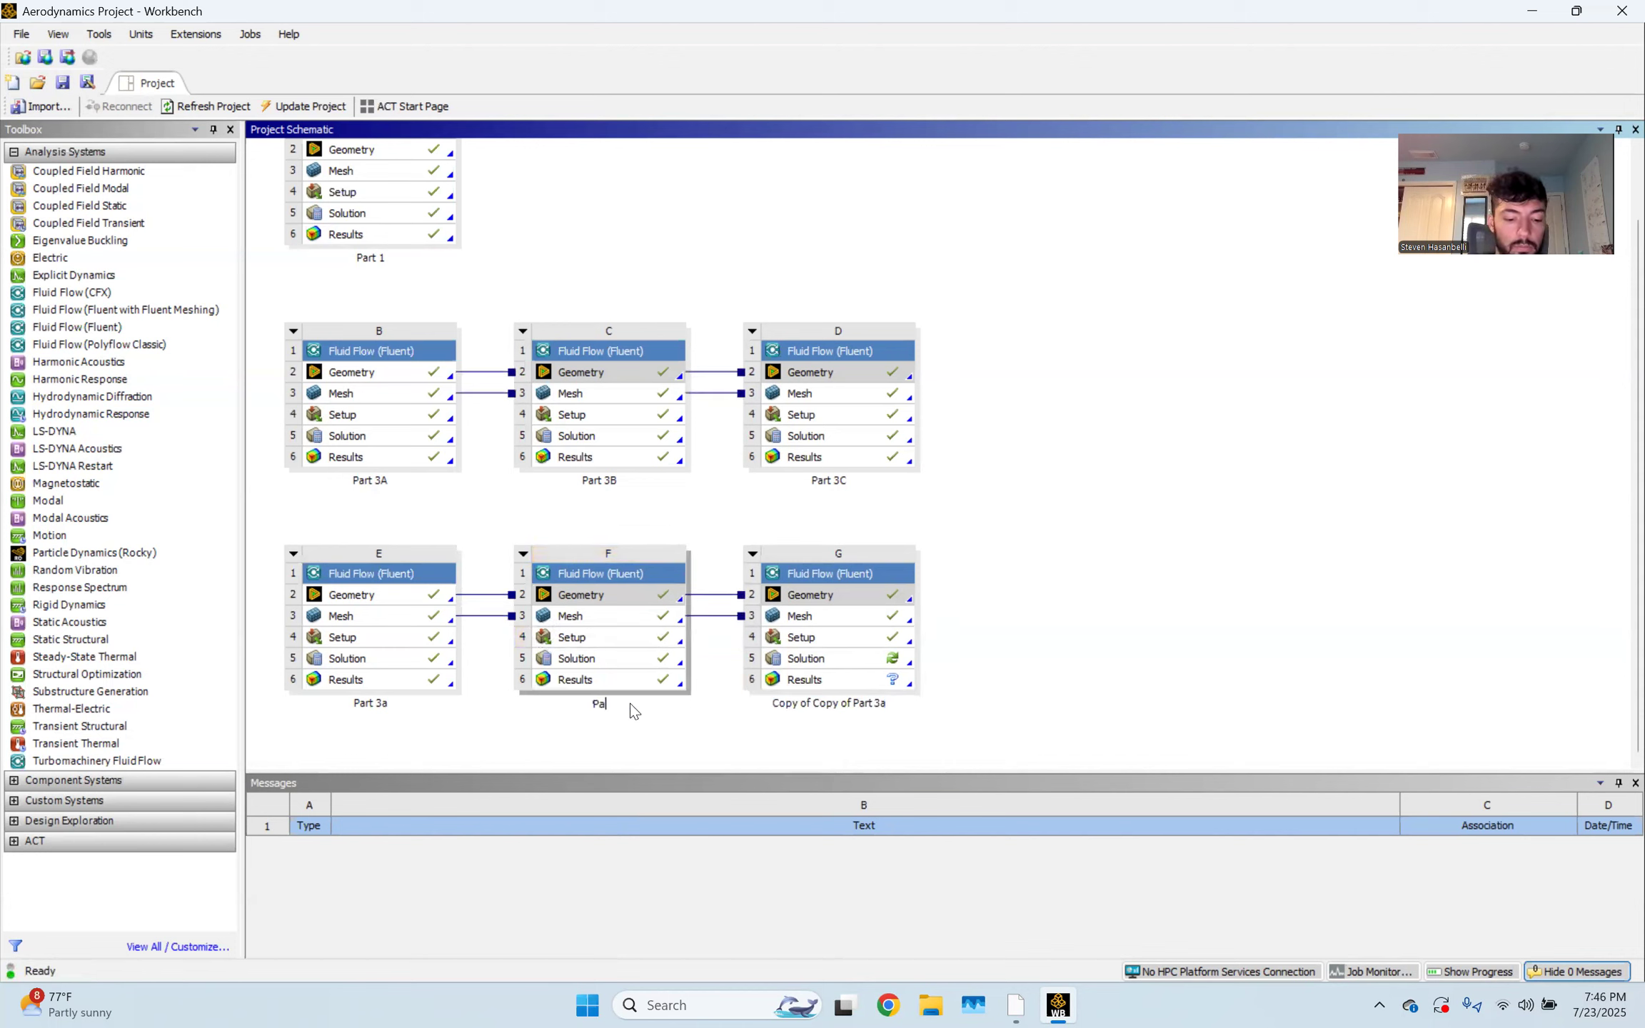
text(rt 3b)
key(Return)
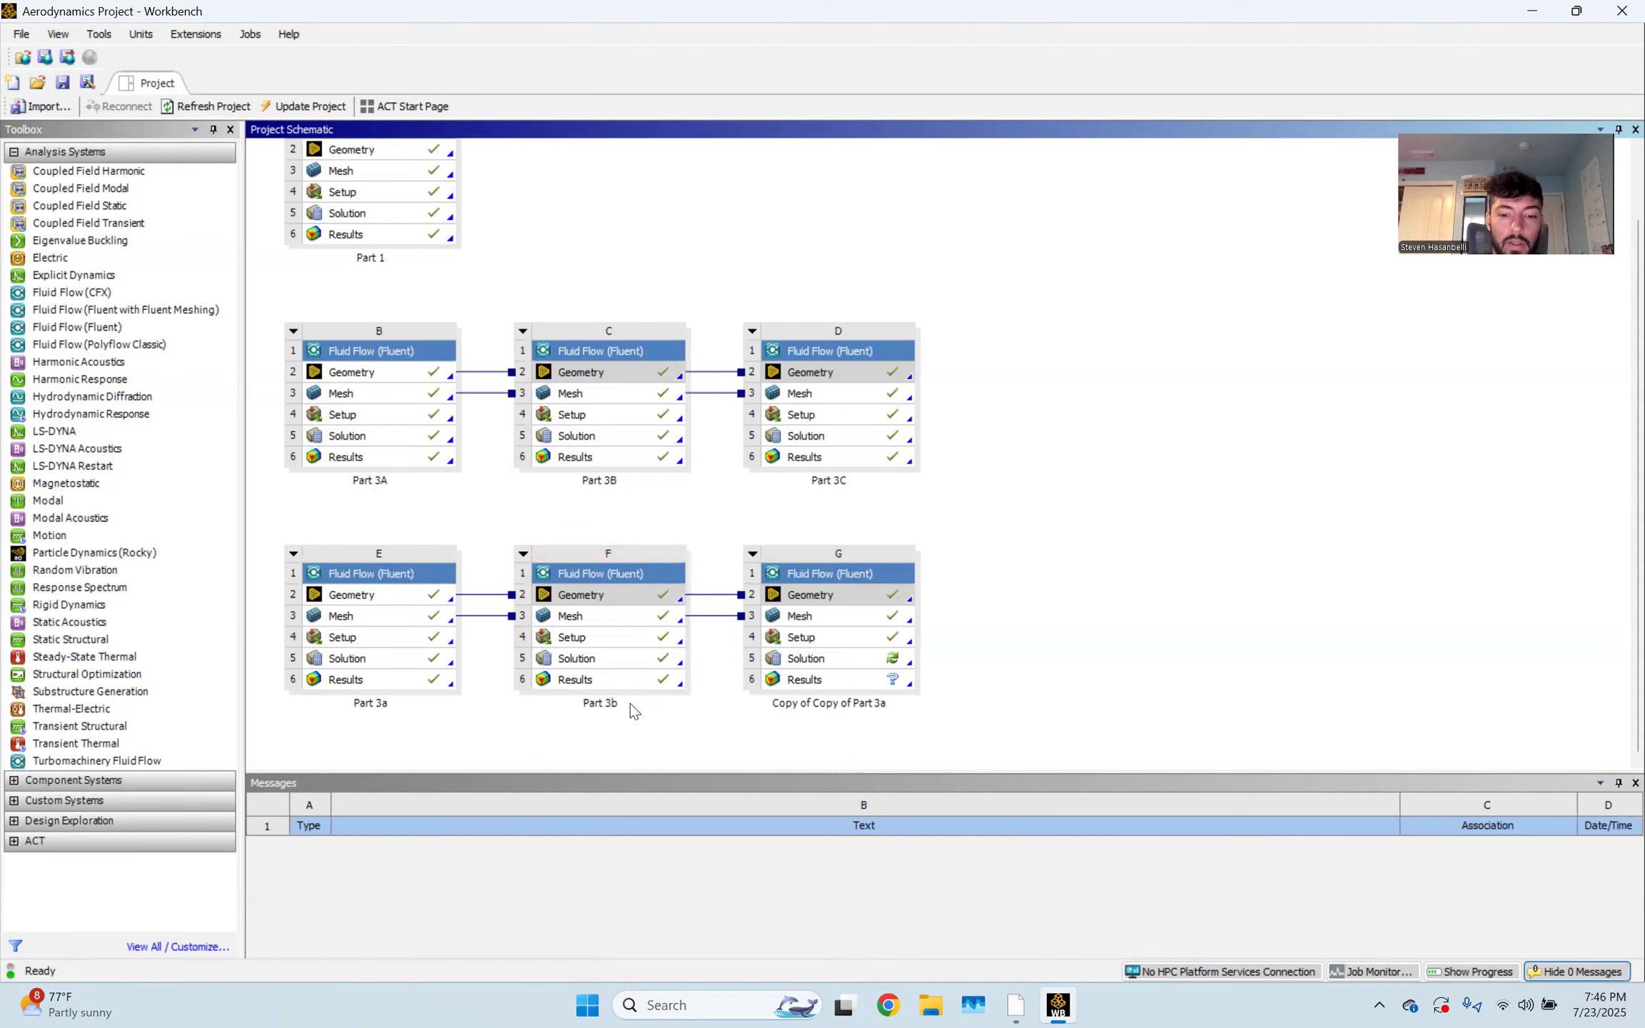
Rename the newly duplicated system beside Part 3b as Part 3c
click(872, 706)
click(887, 706)
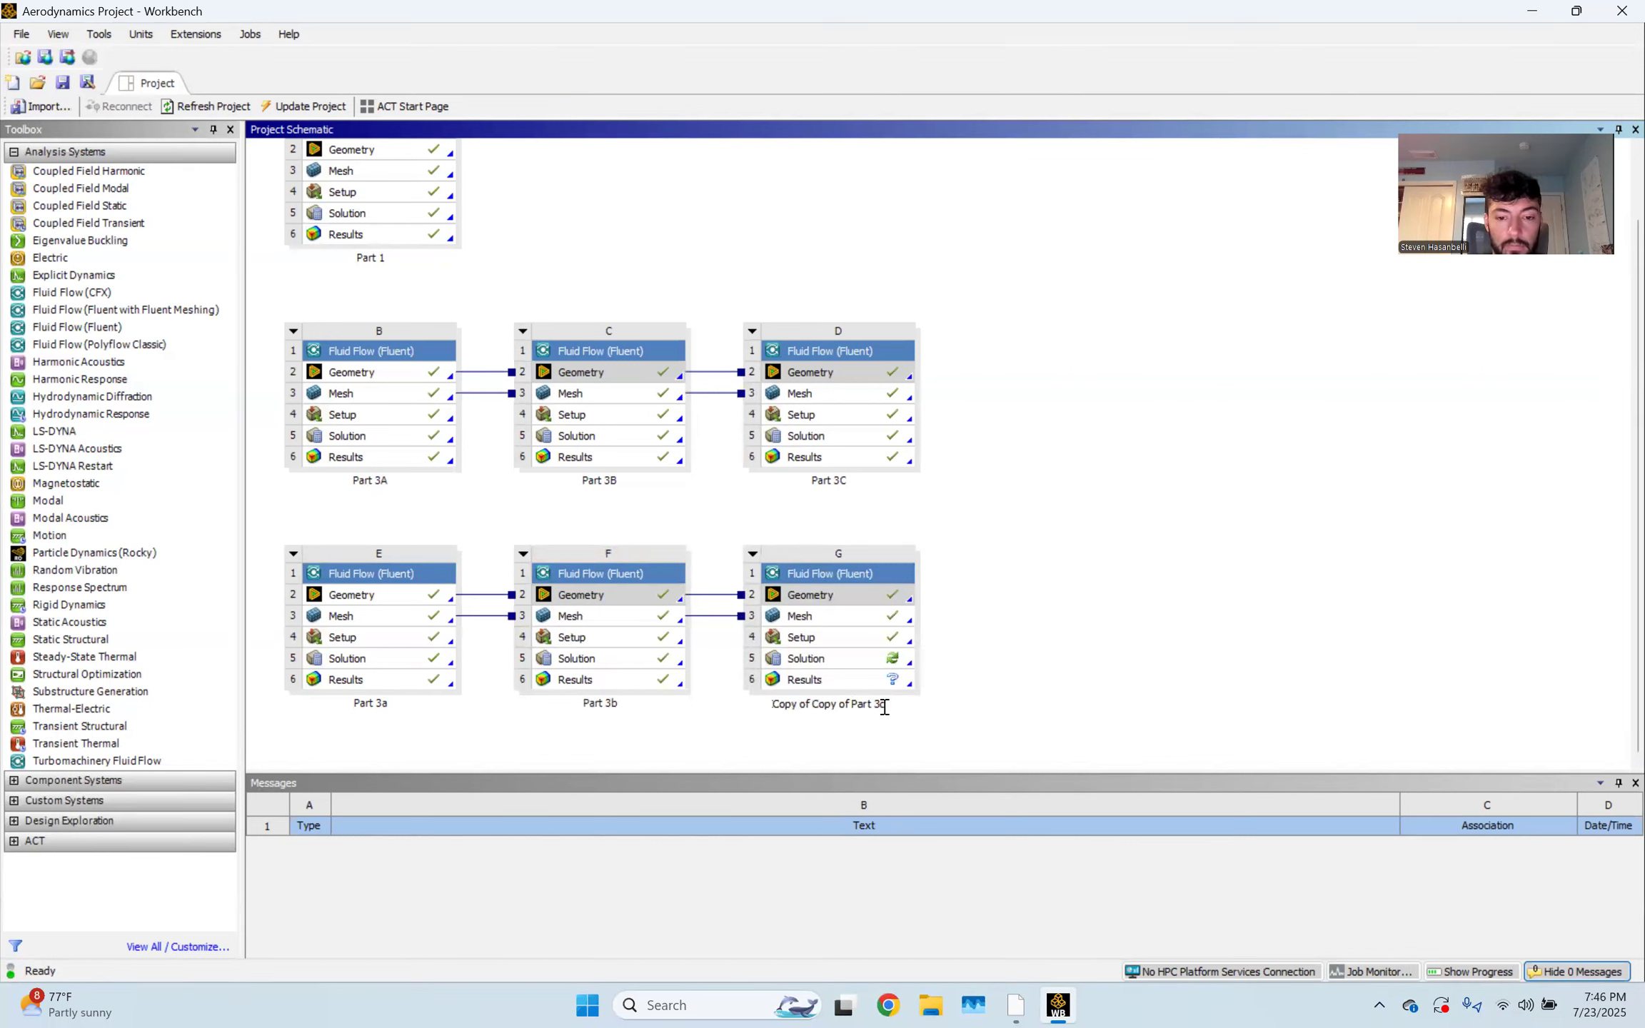
key(ctrl+shift+Left)
key(ctrl+shift+Left)
key(ctrl+shift+Left)
key(ctrl+shift+Left)
key(Delete)
key(Return)
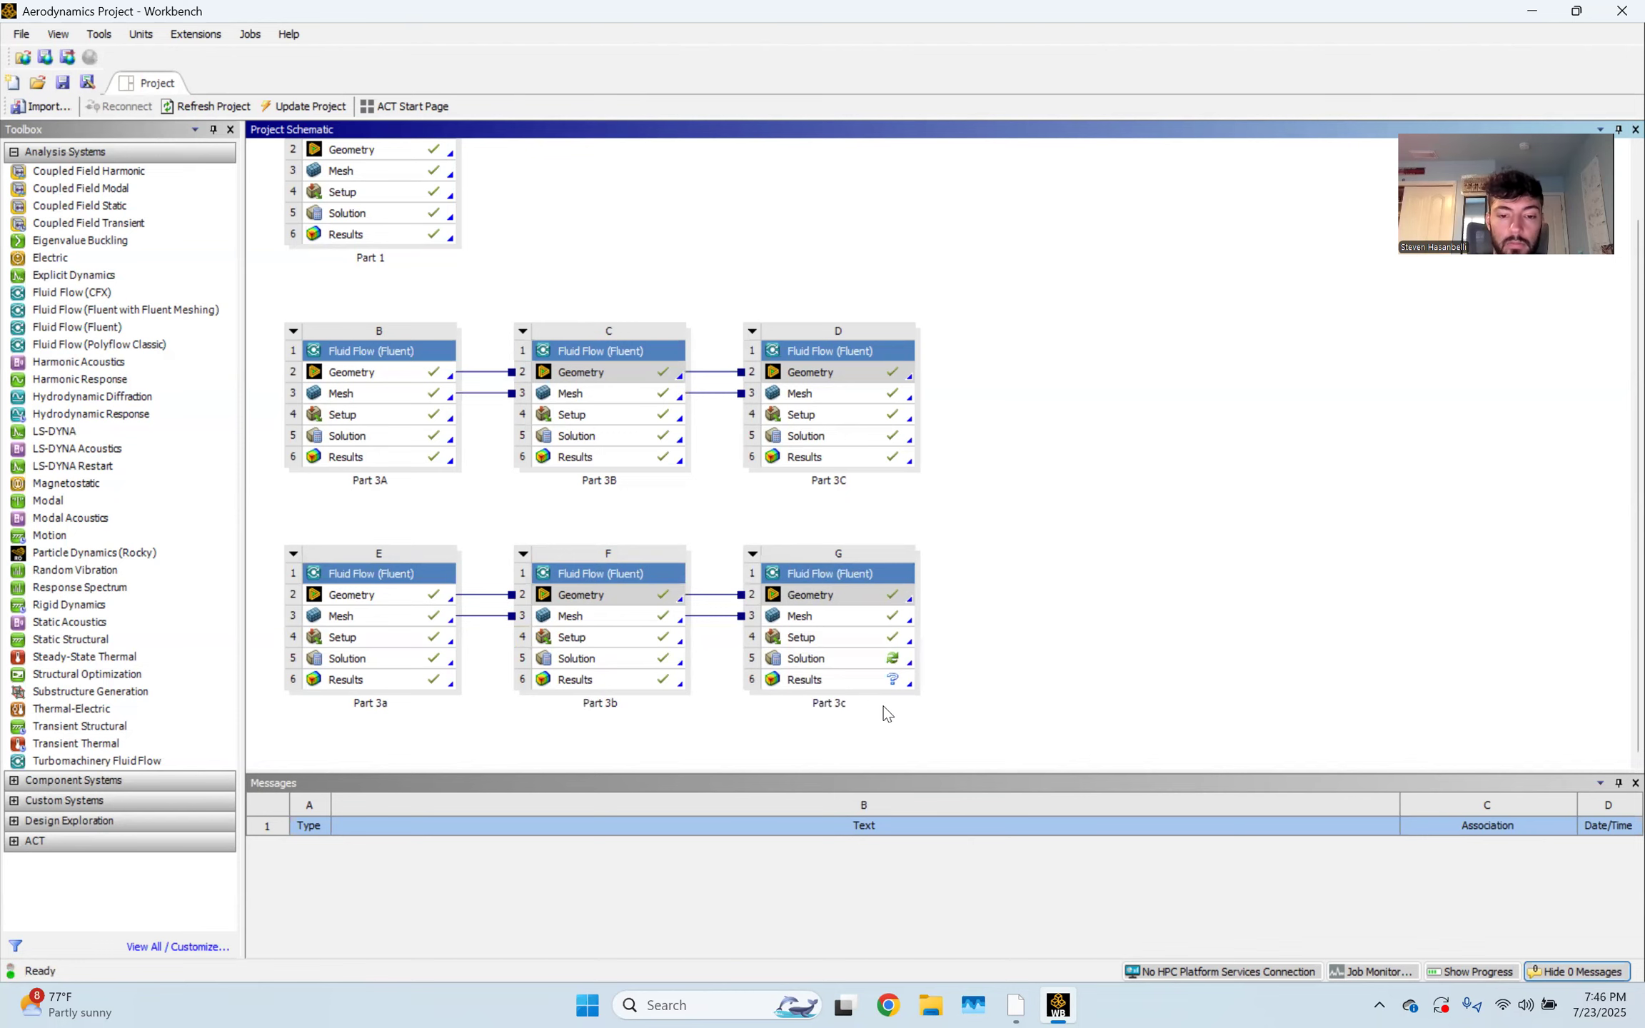
Open the Setup of Part 3c in Fluent with double precision and 16 solver processes
click(857, 645)
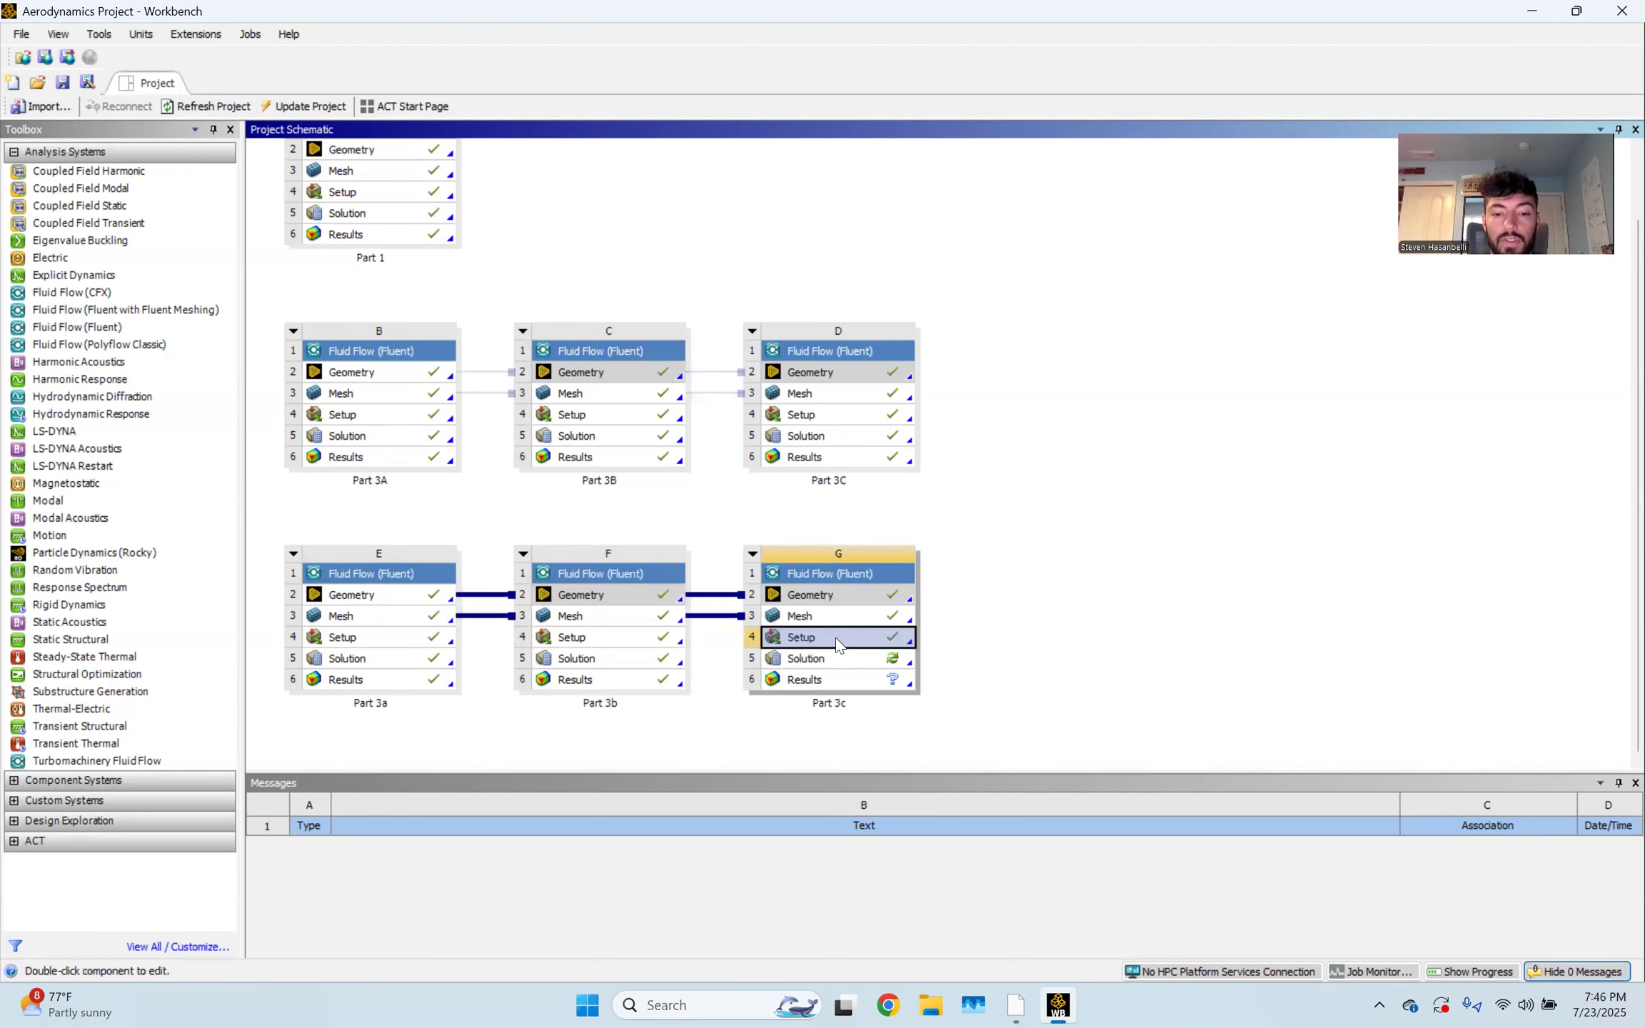
double_click(836, 637)
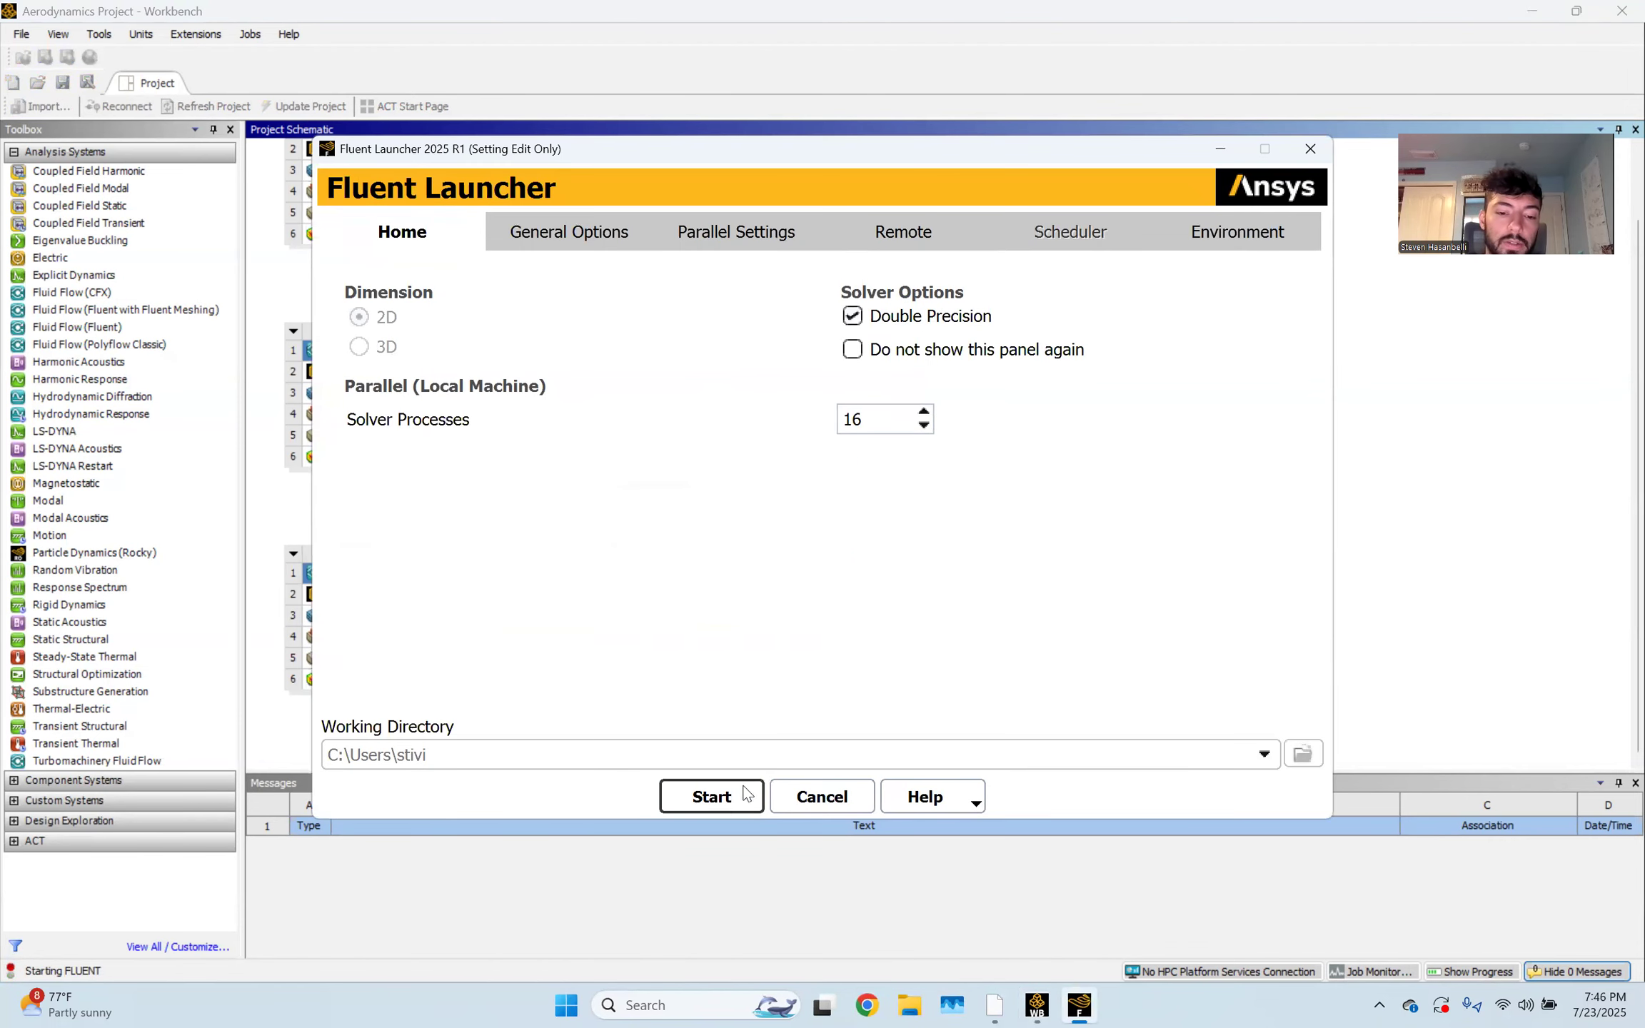
click(730, 803)
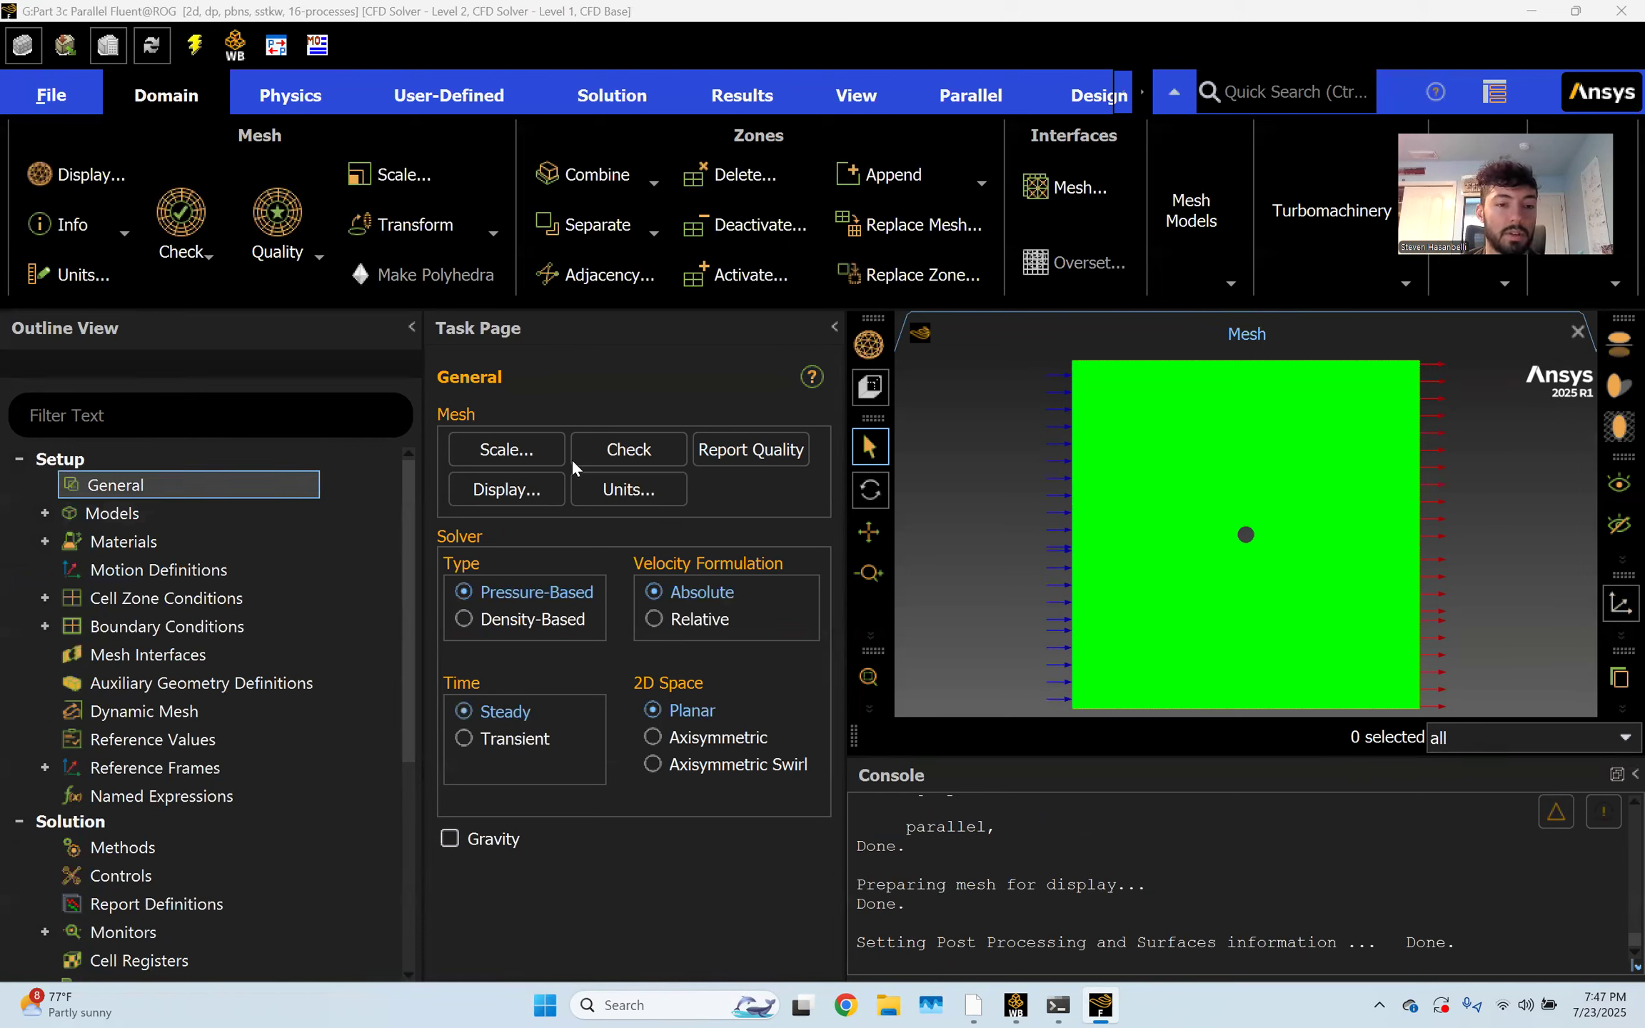
Set the solver's time formulation to Transient and check the selected viscous model
click(118, 486)
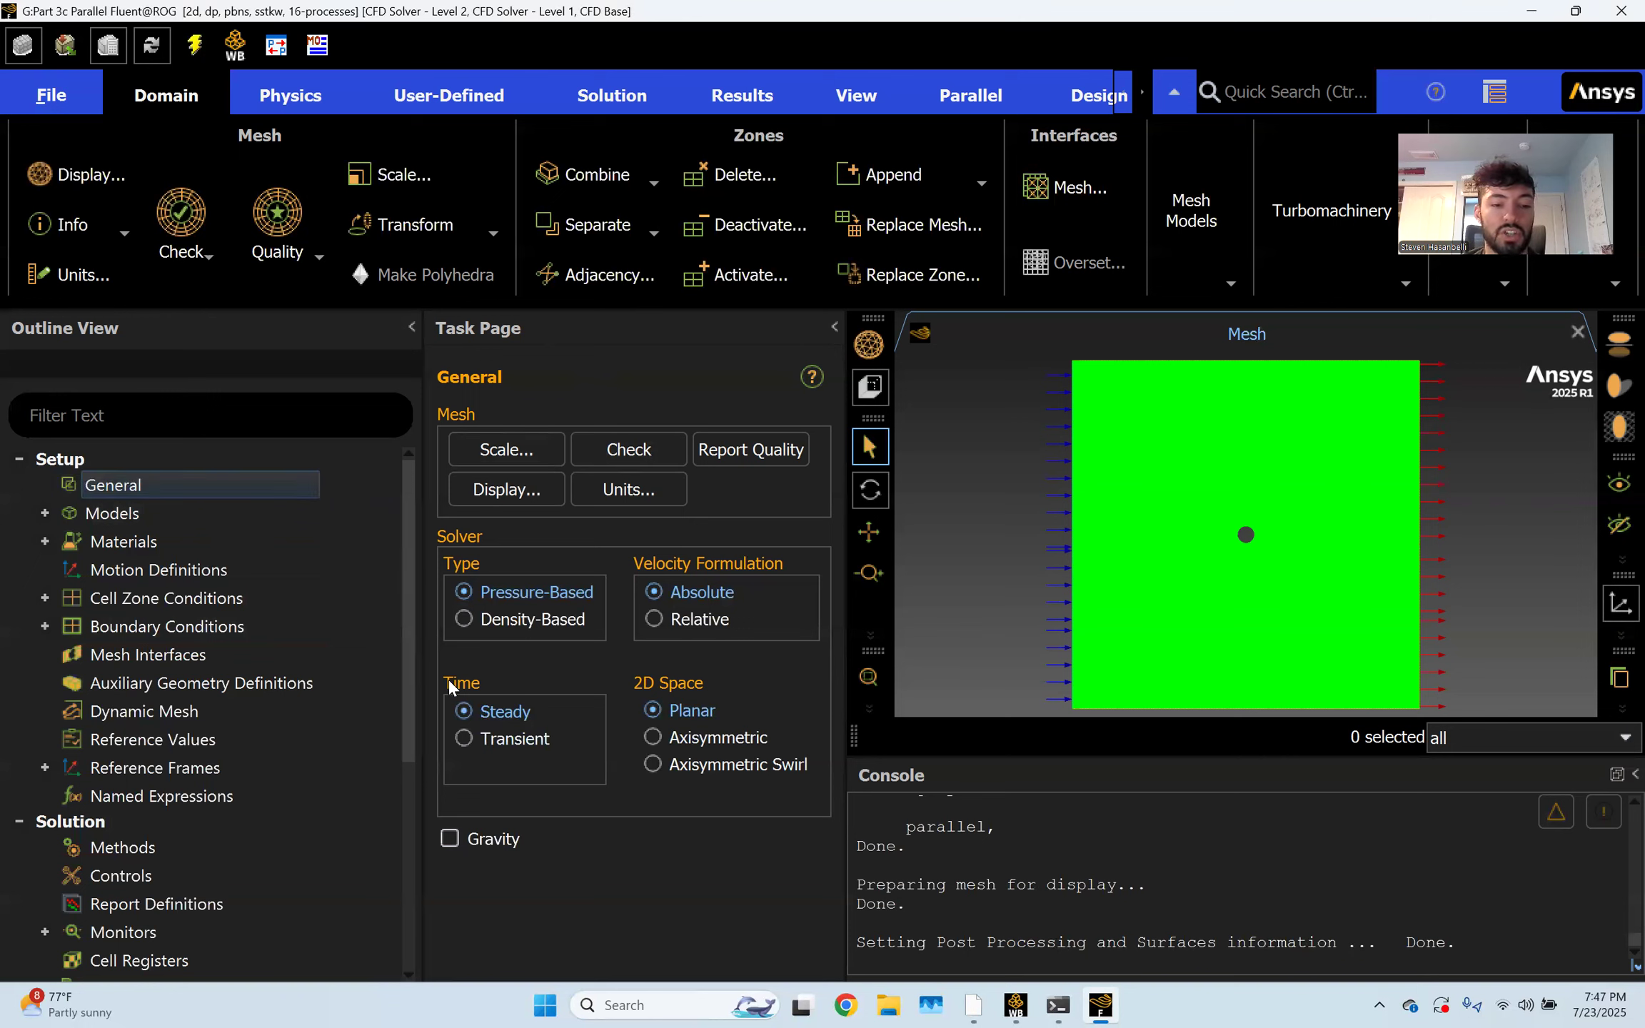
click(465, 739)
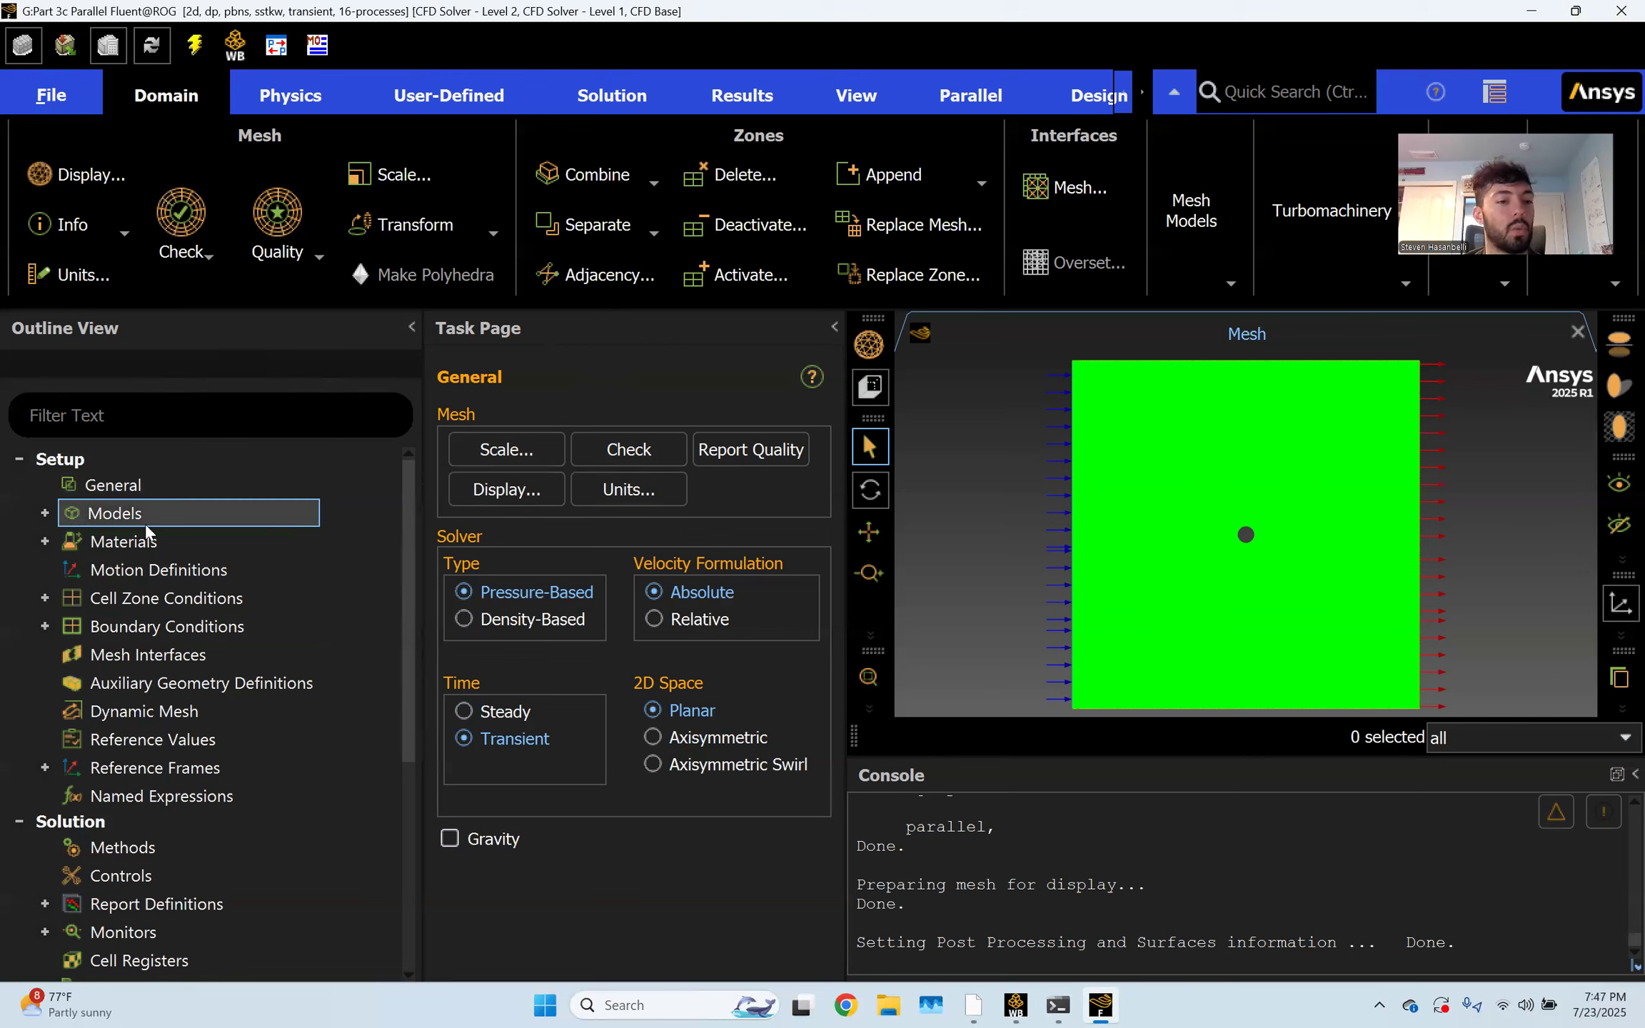
click(44, 514)
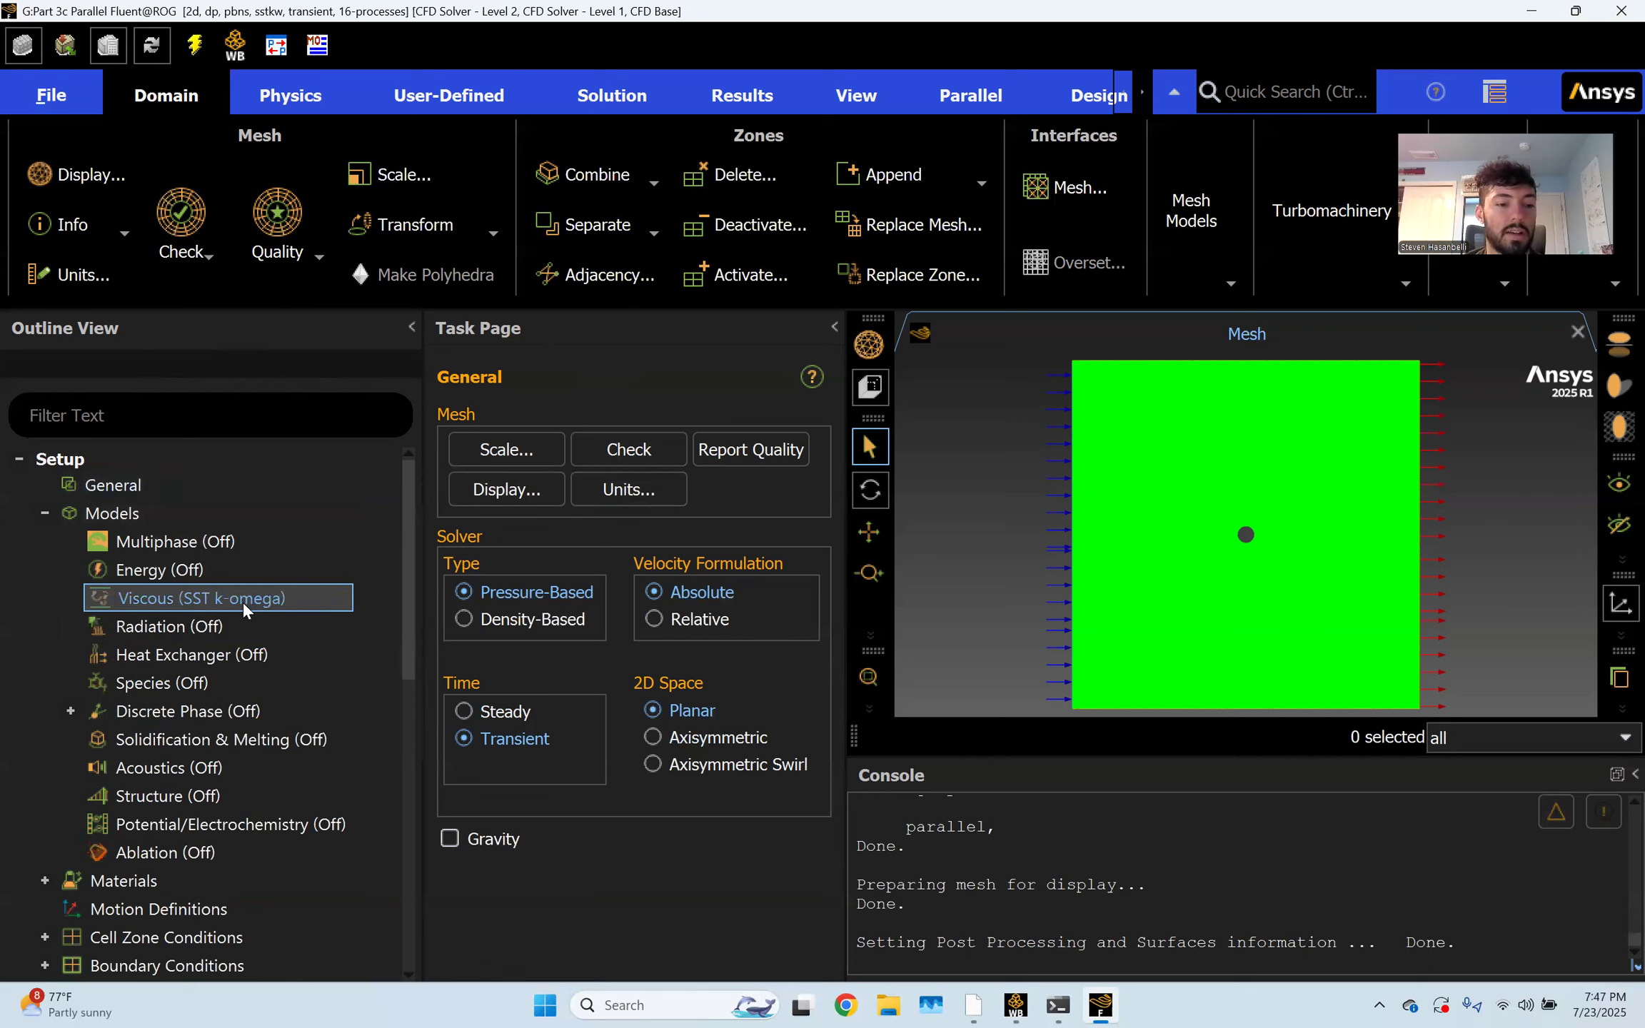
click(241, 601)
click(43, 514)
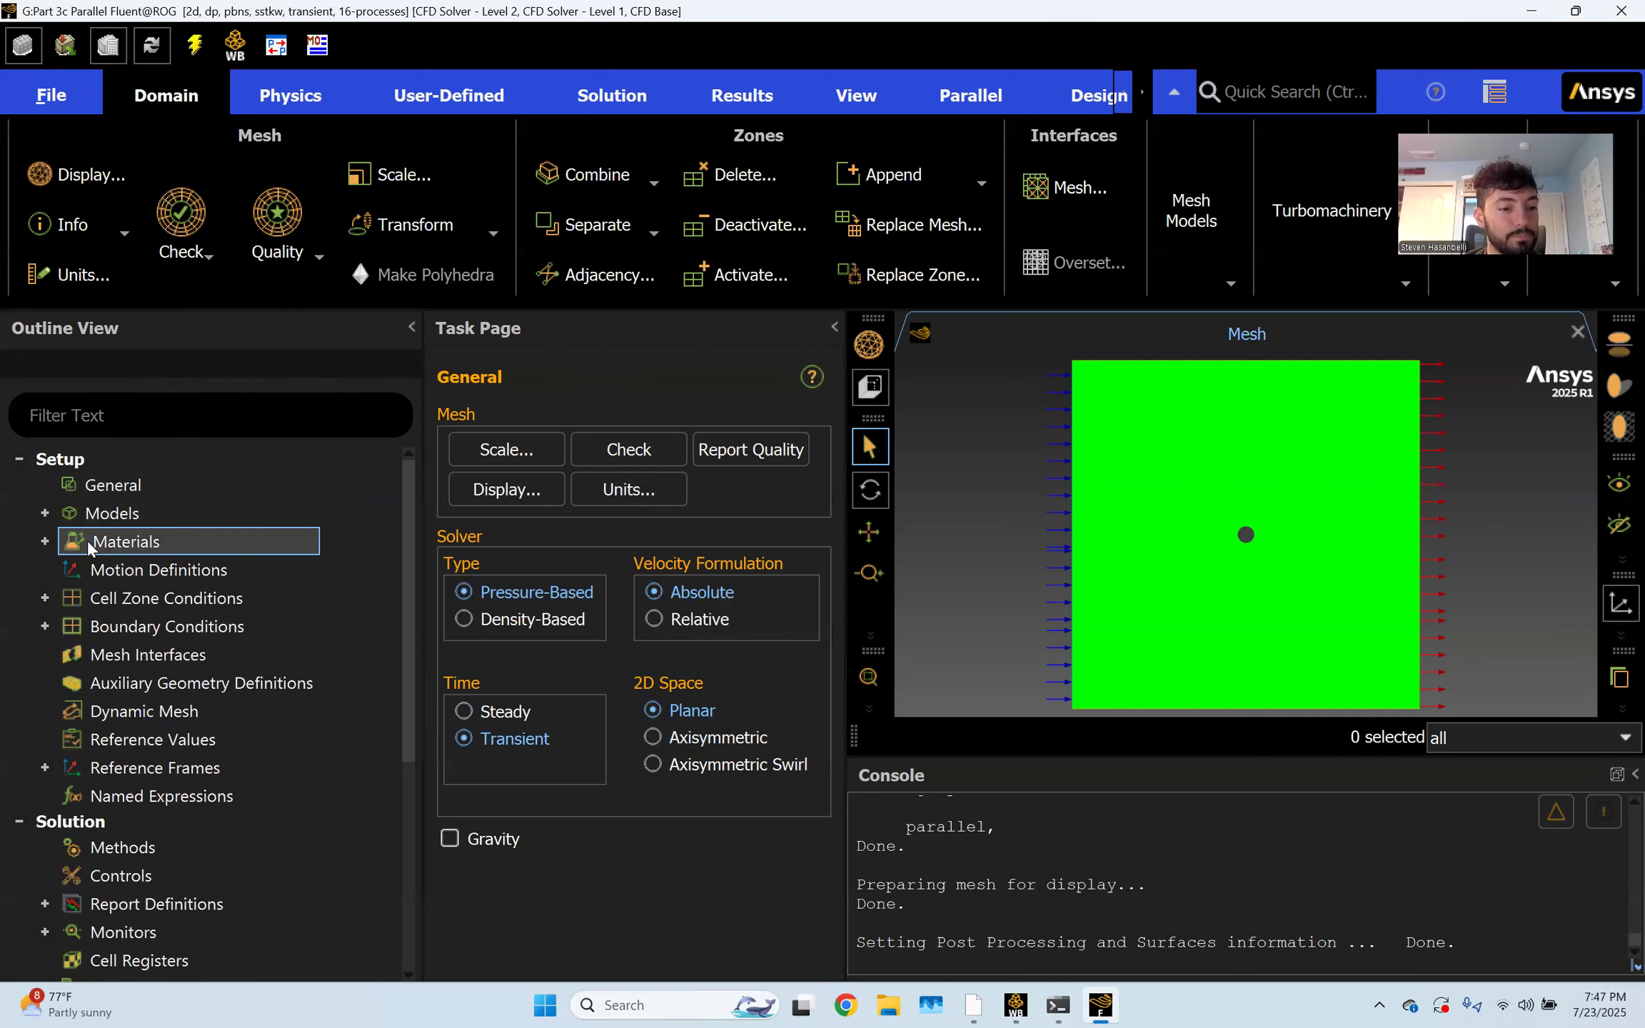
Set the velocity magnitude of the inlet boundary condition to 10 m/s and close its settings
click(45, 626)
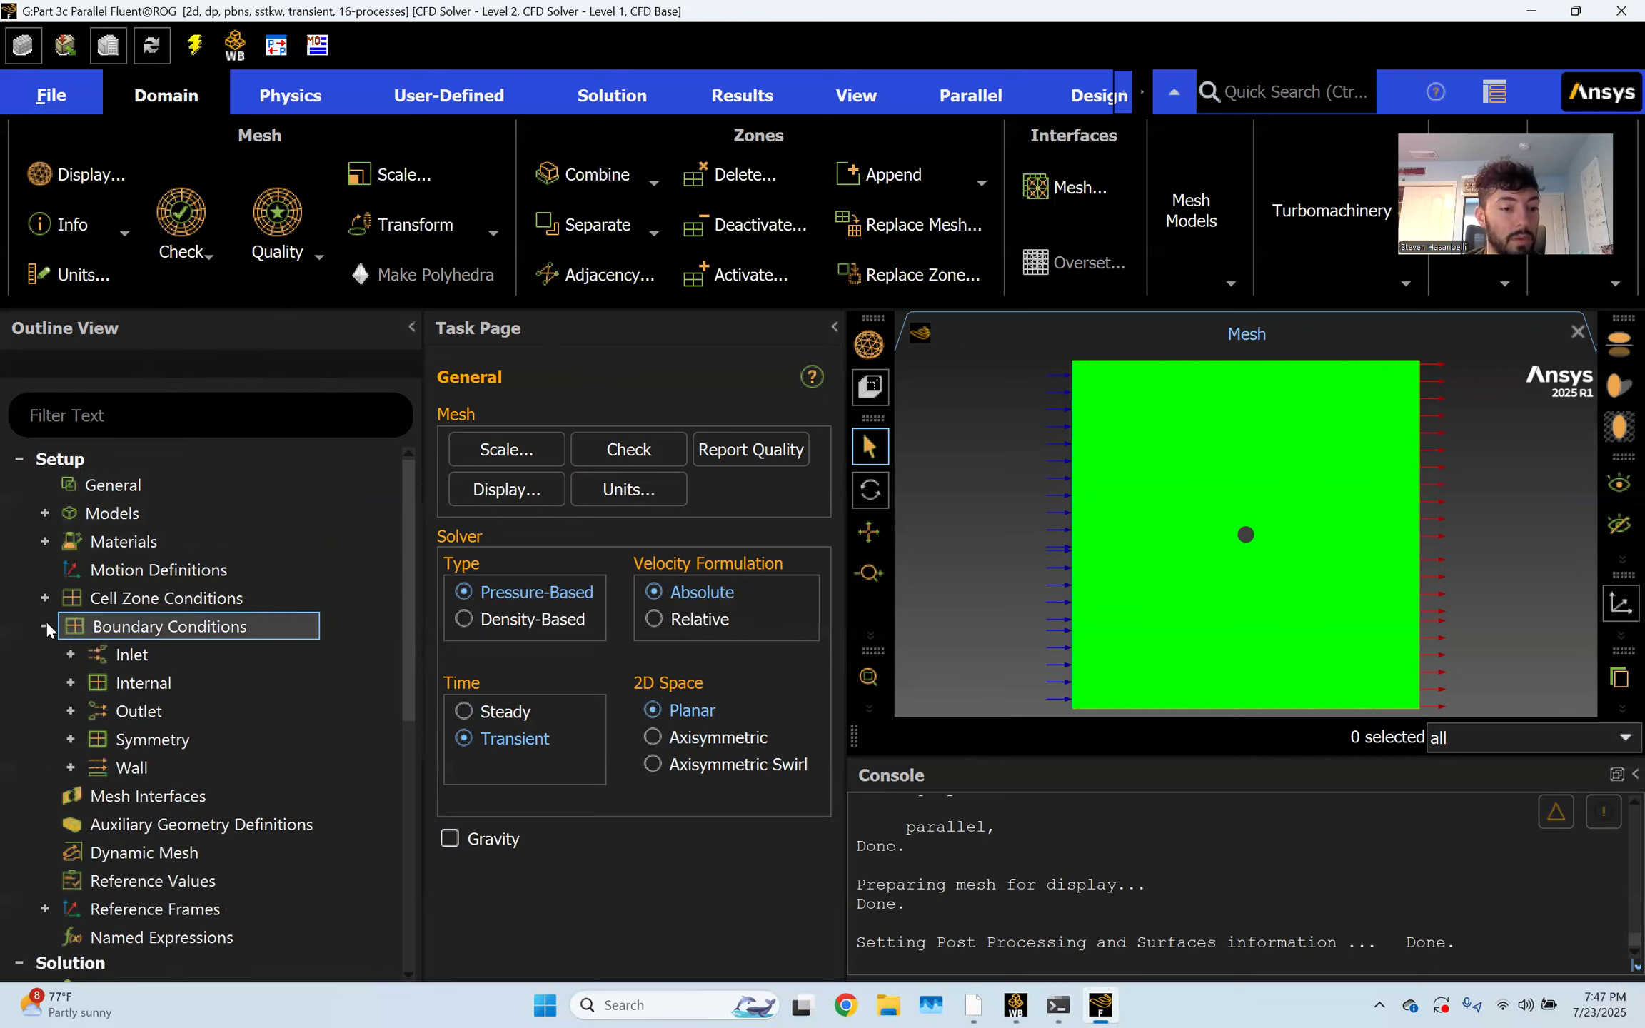
click(71, 654)
click(203, 687)
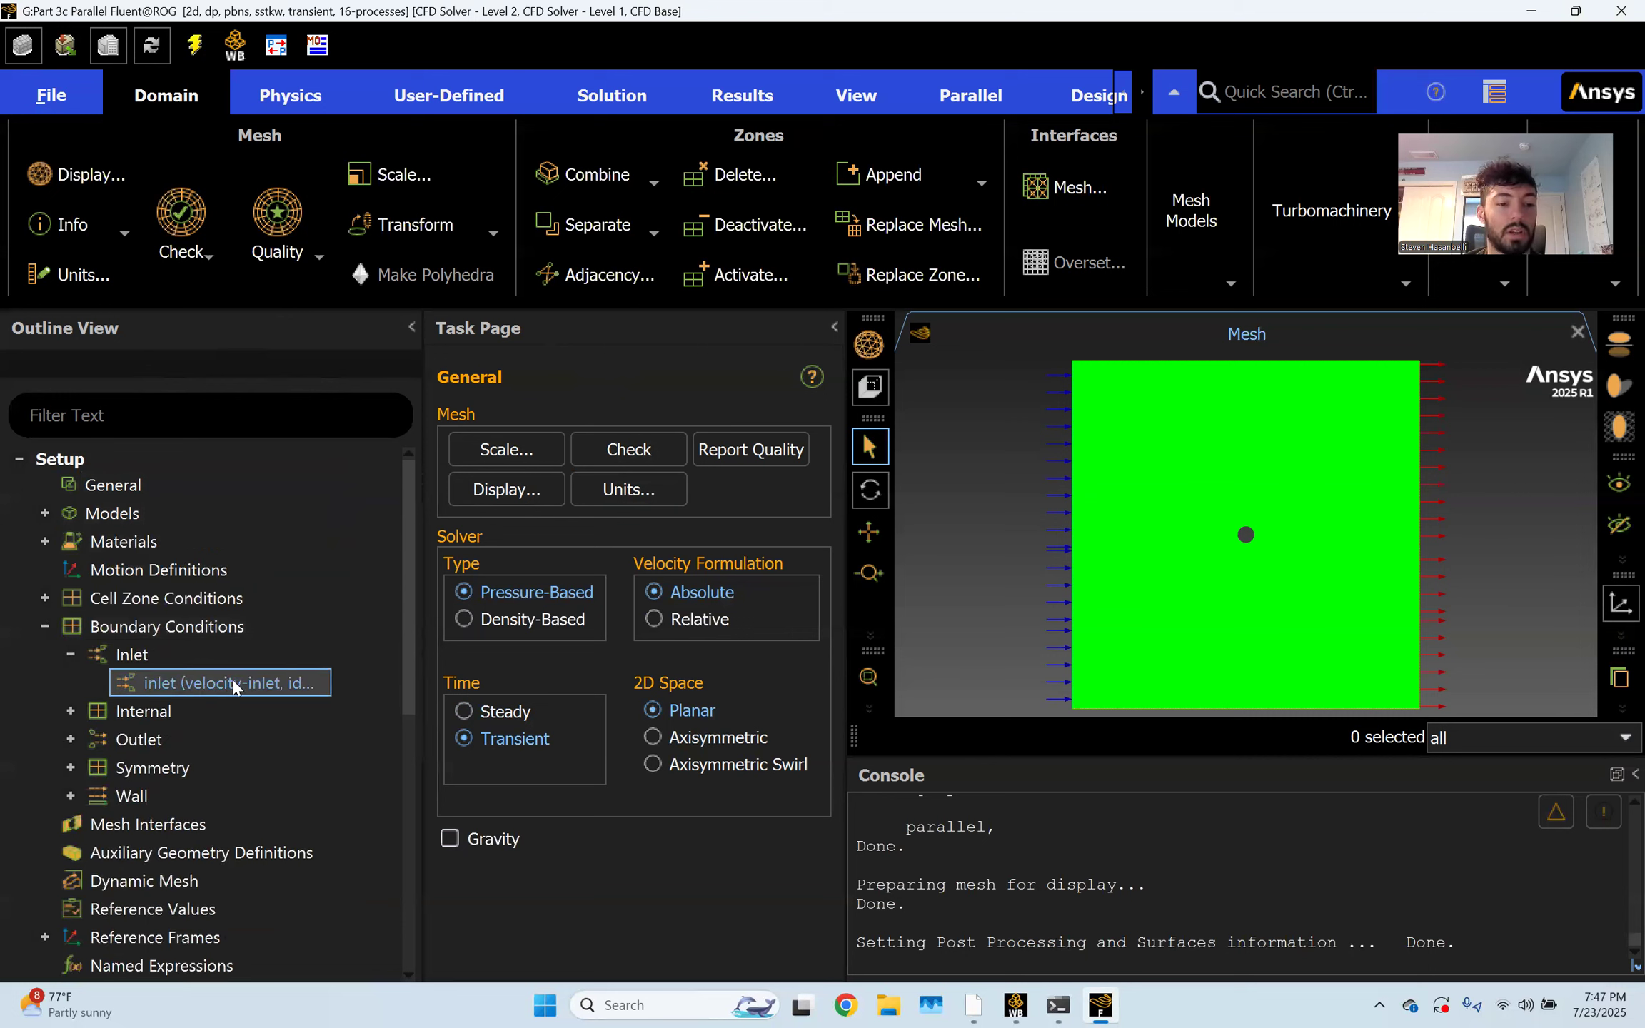
double_click(233, 682)
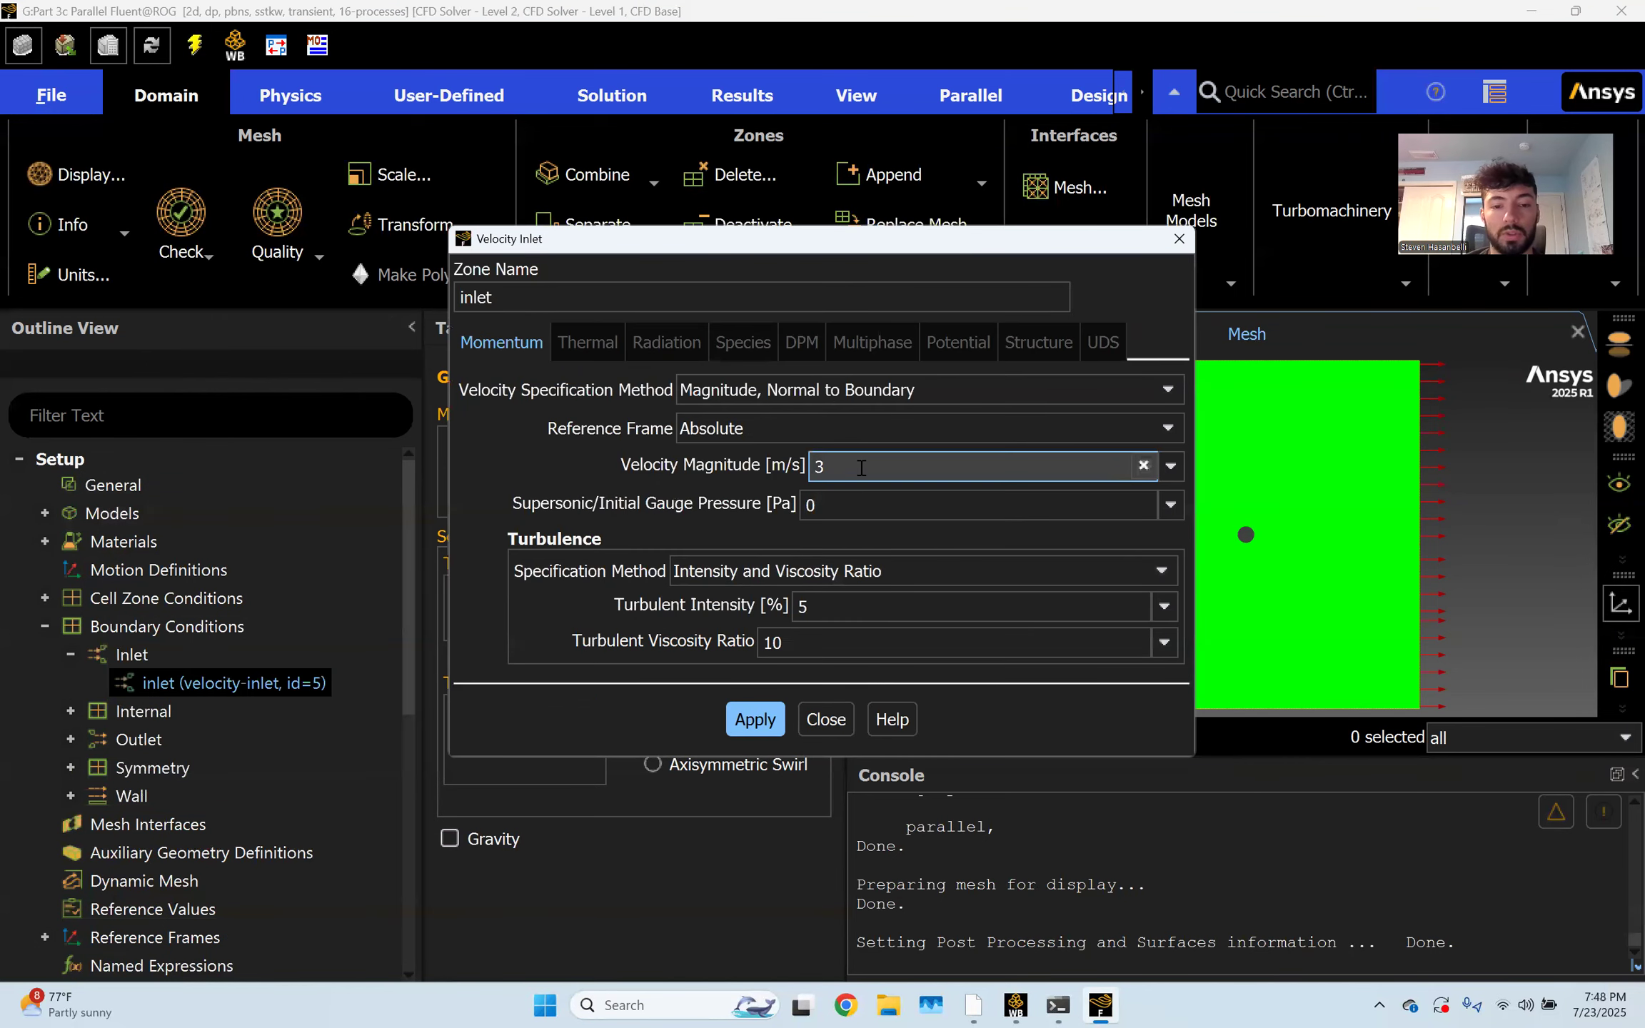
double_click(845, 471)
text(10)
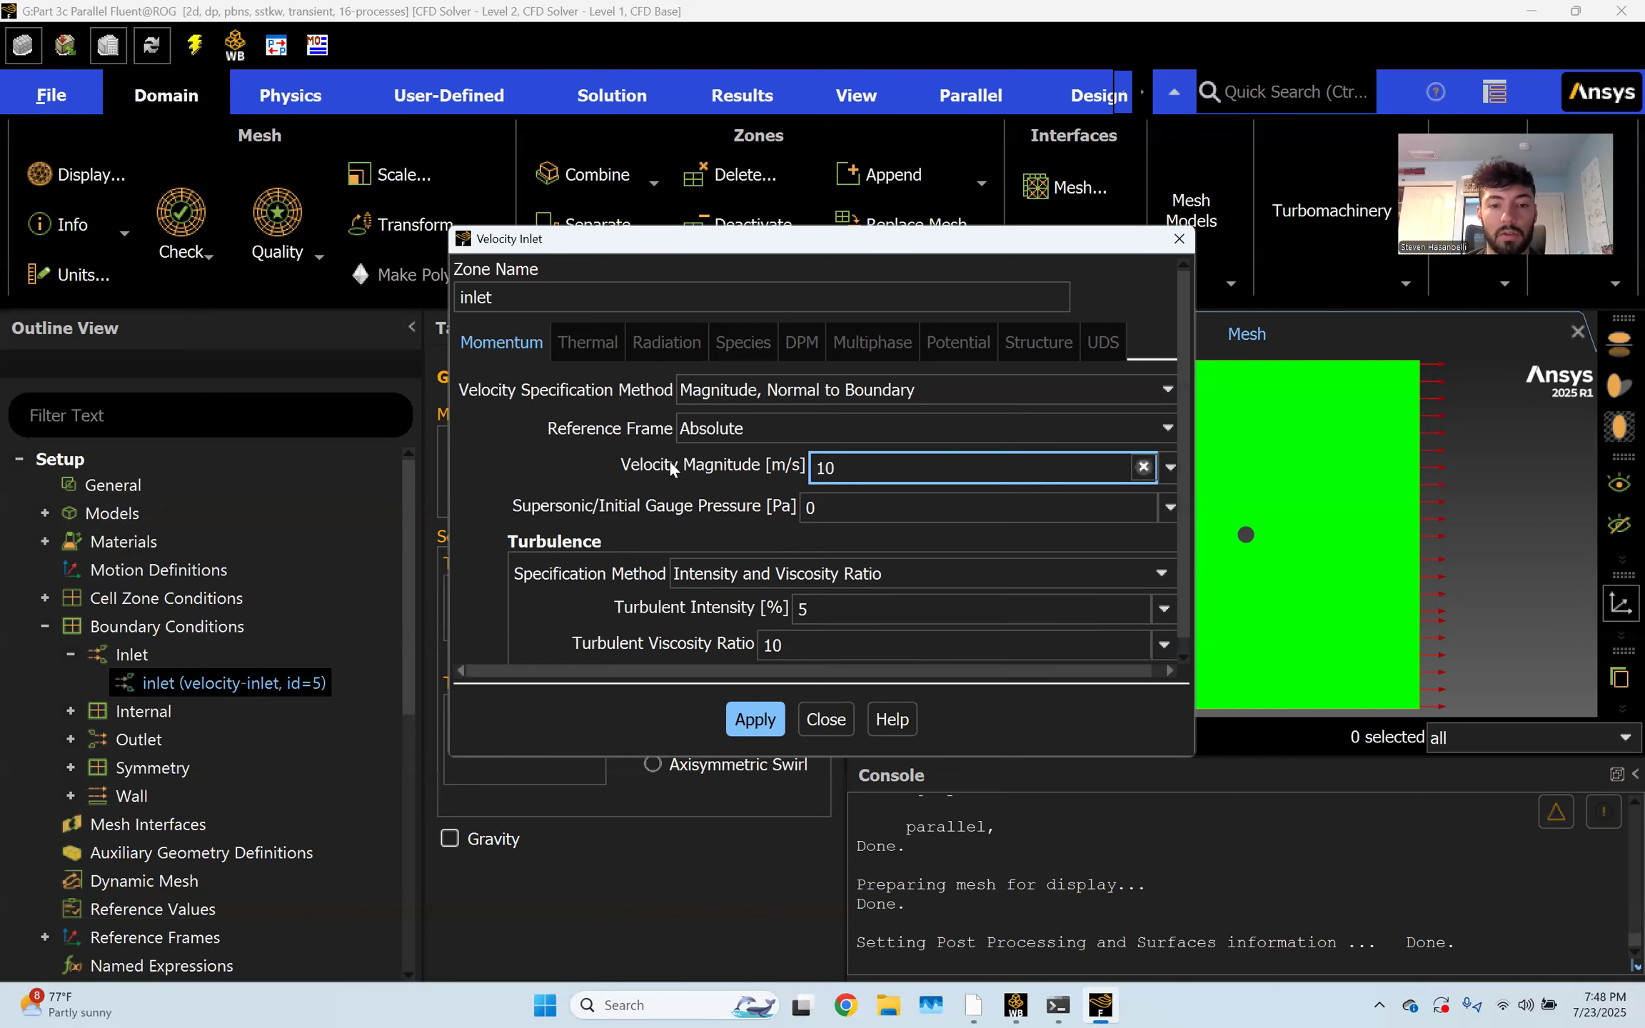
click(755, 718)
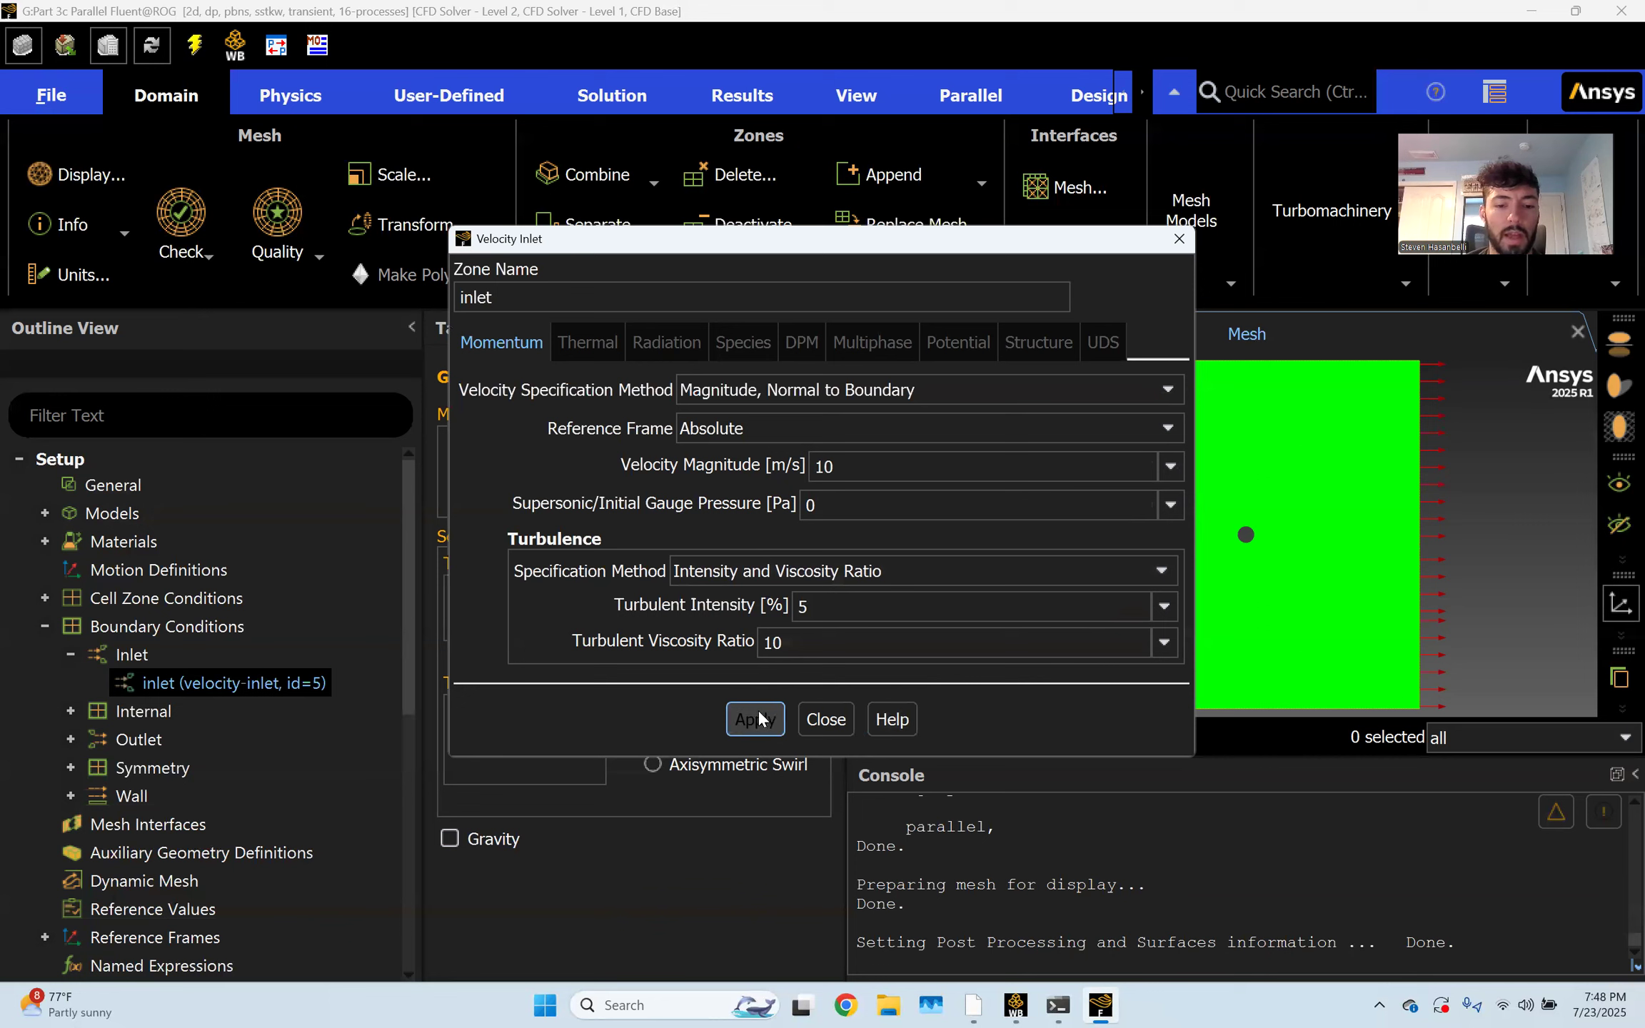
click(825, 719)
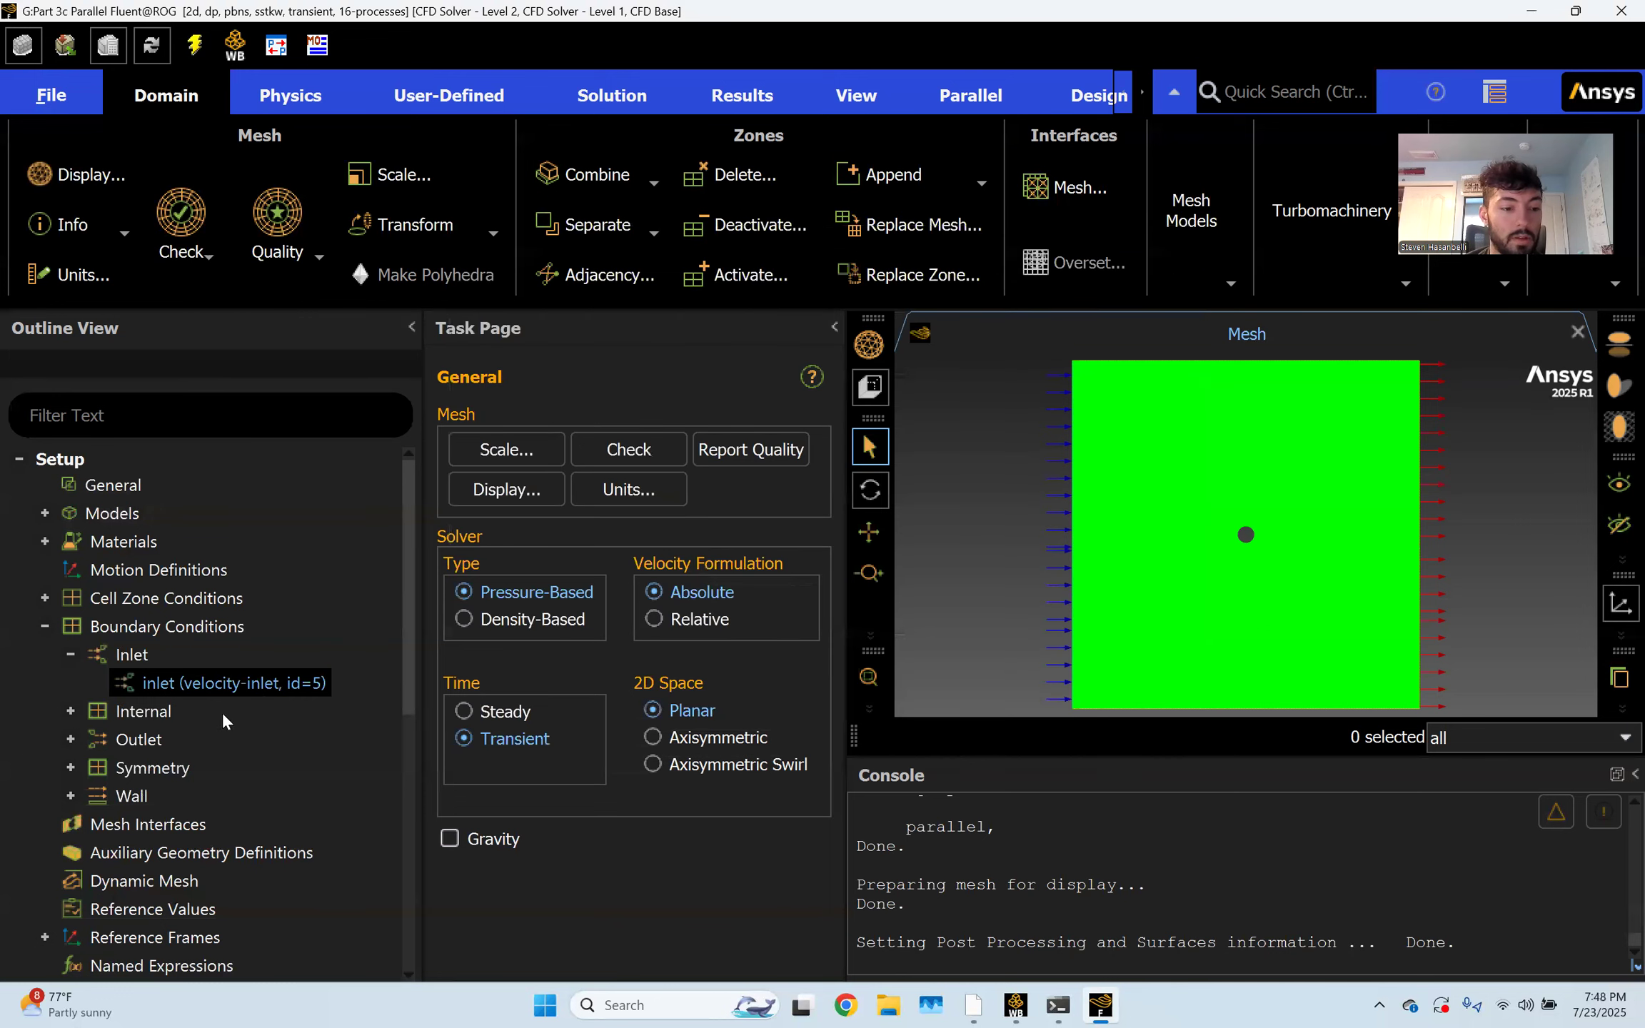
Set the velocity in the reference values to 10 m/s
scroll(193, 732, down, 1)
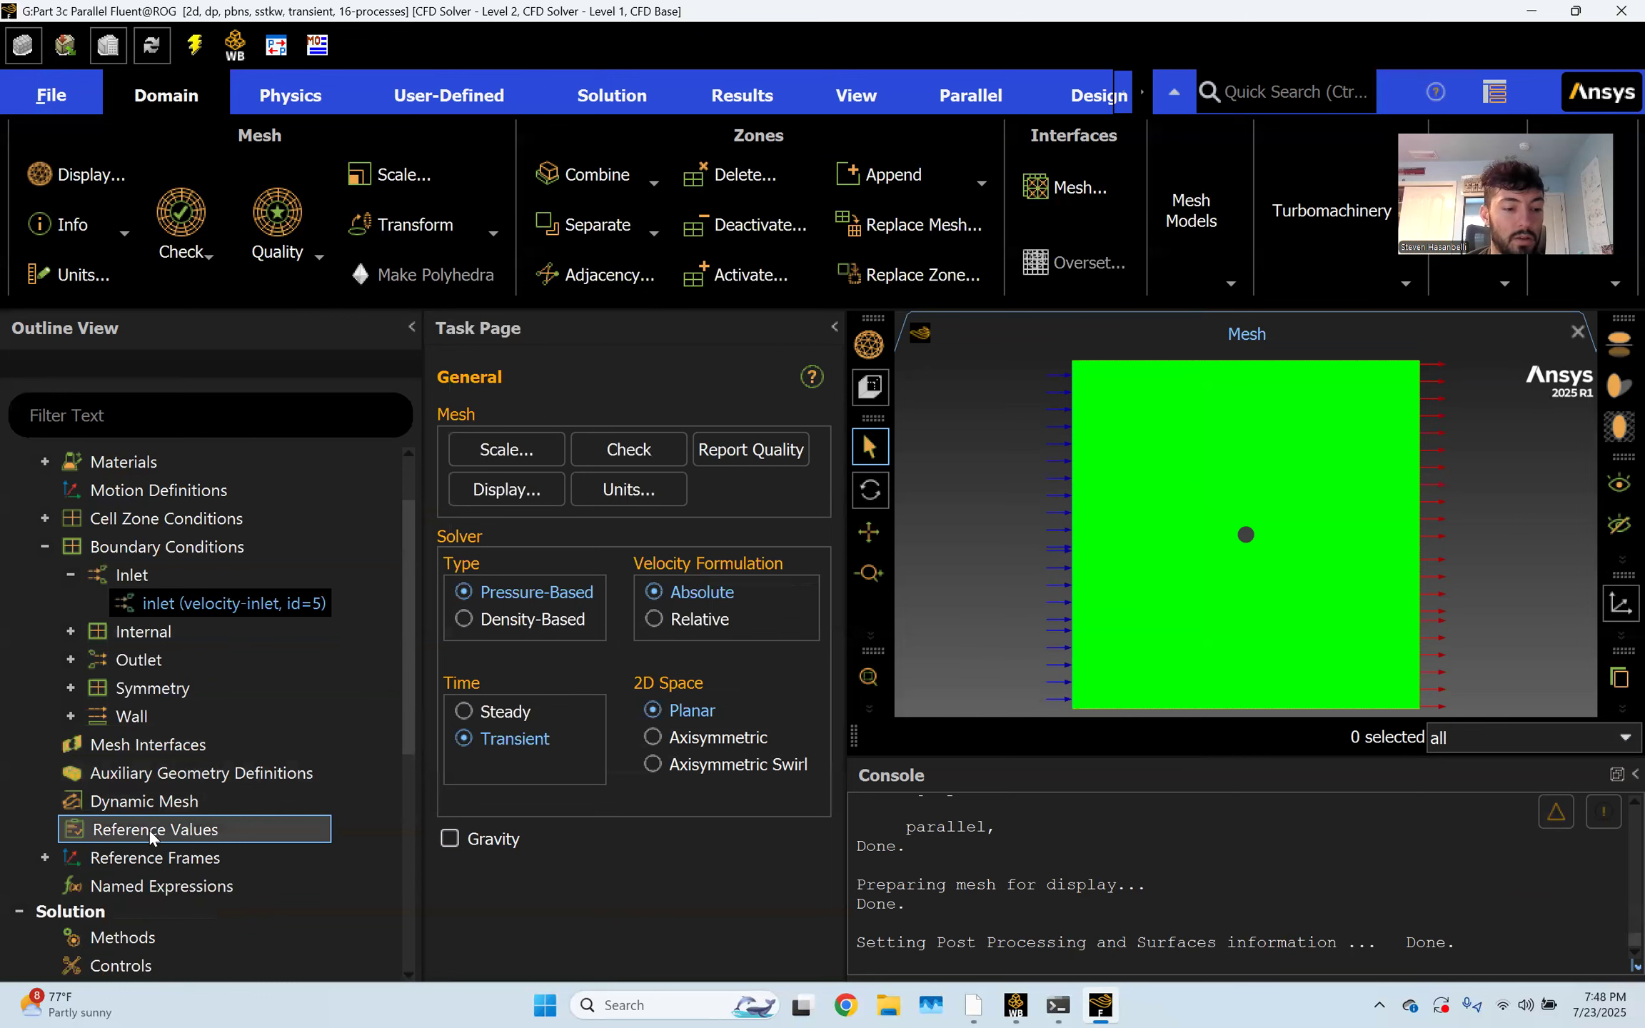
double_click(163, 830)
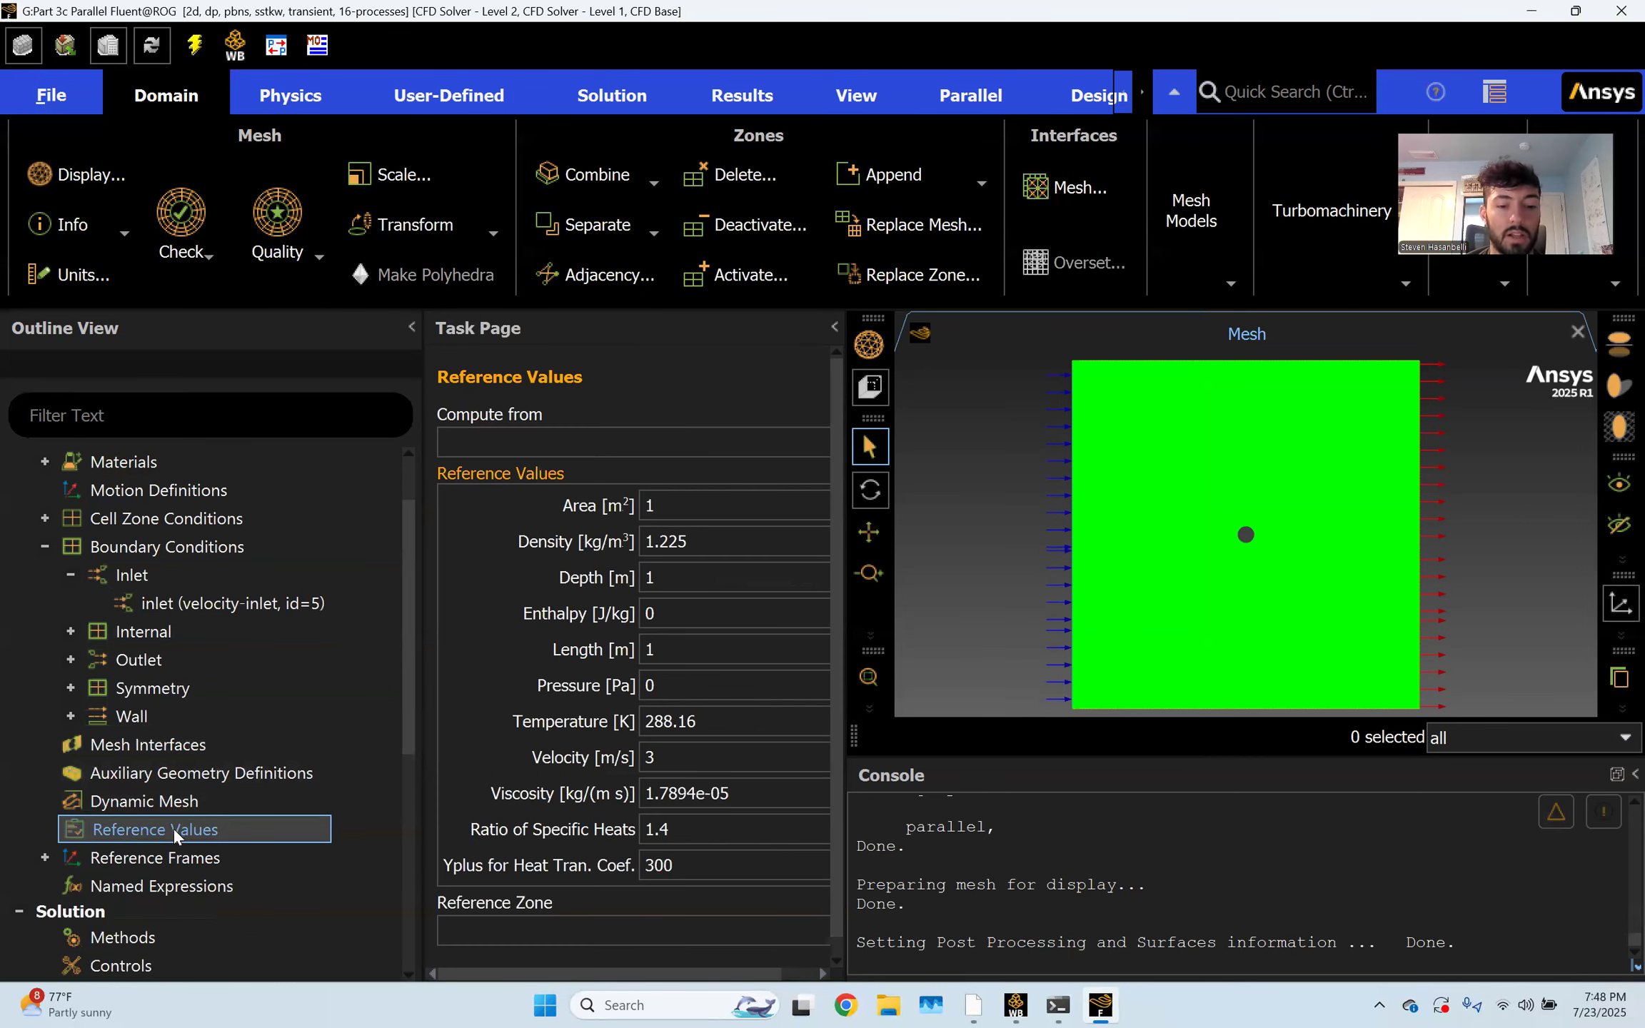
double_click(688, 756)
text(10)
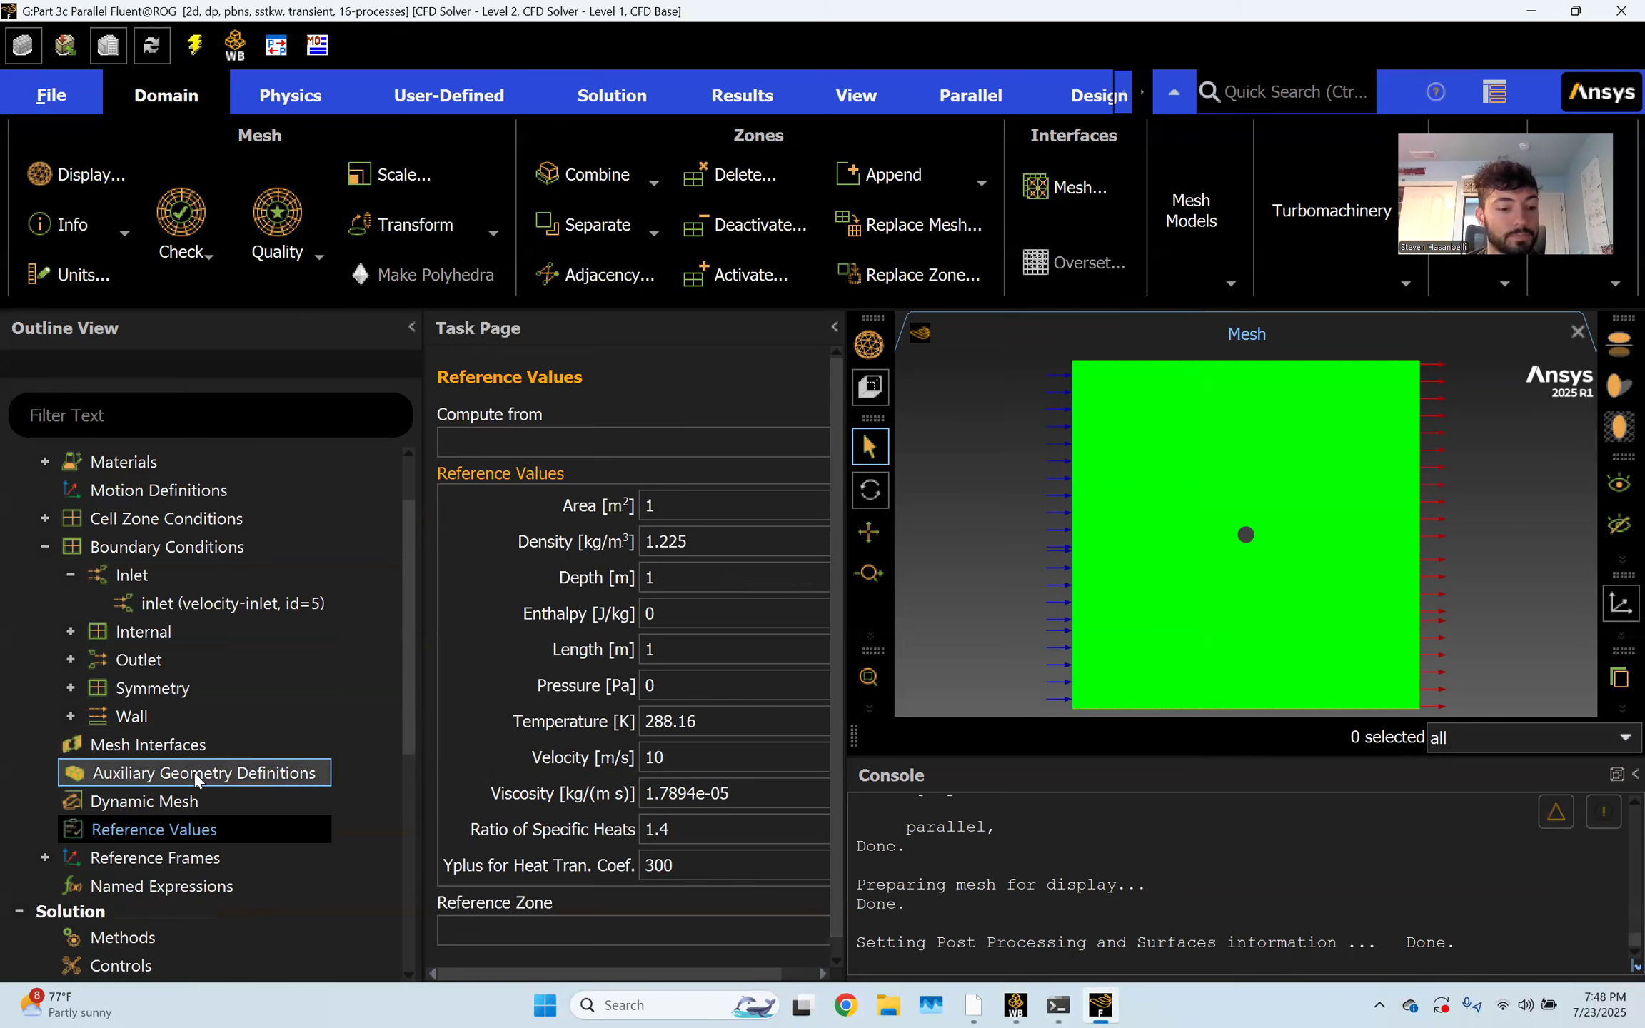
Check the solution methods and choose Hybrid Initialization, applying its settings with 25 iterations
scroll(207, 708, down, 4)
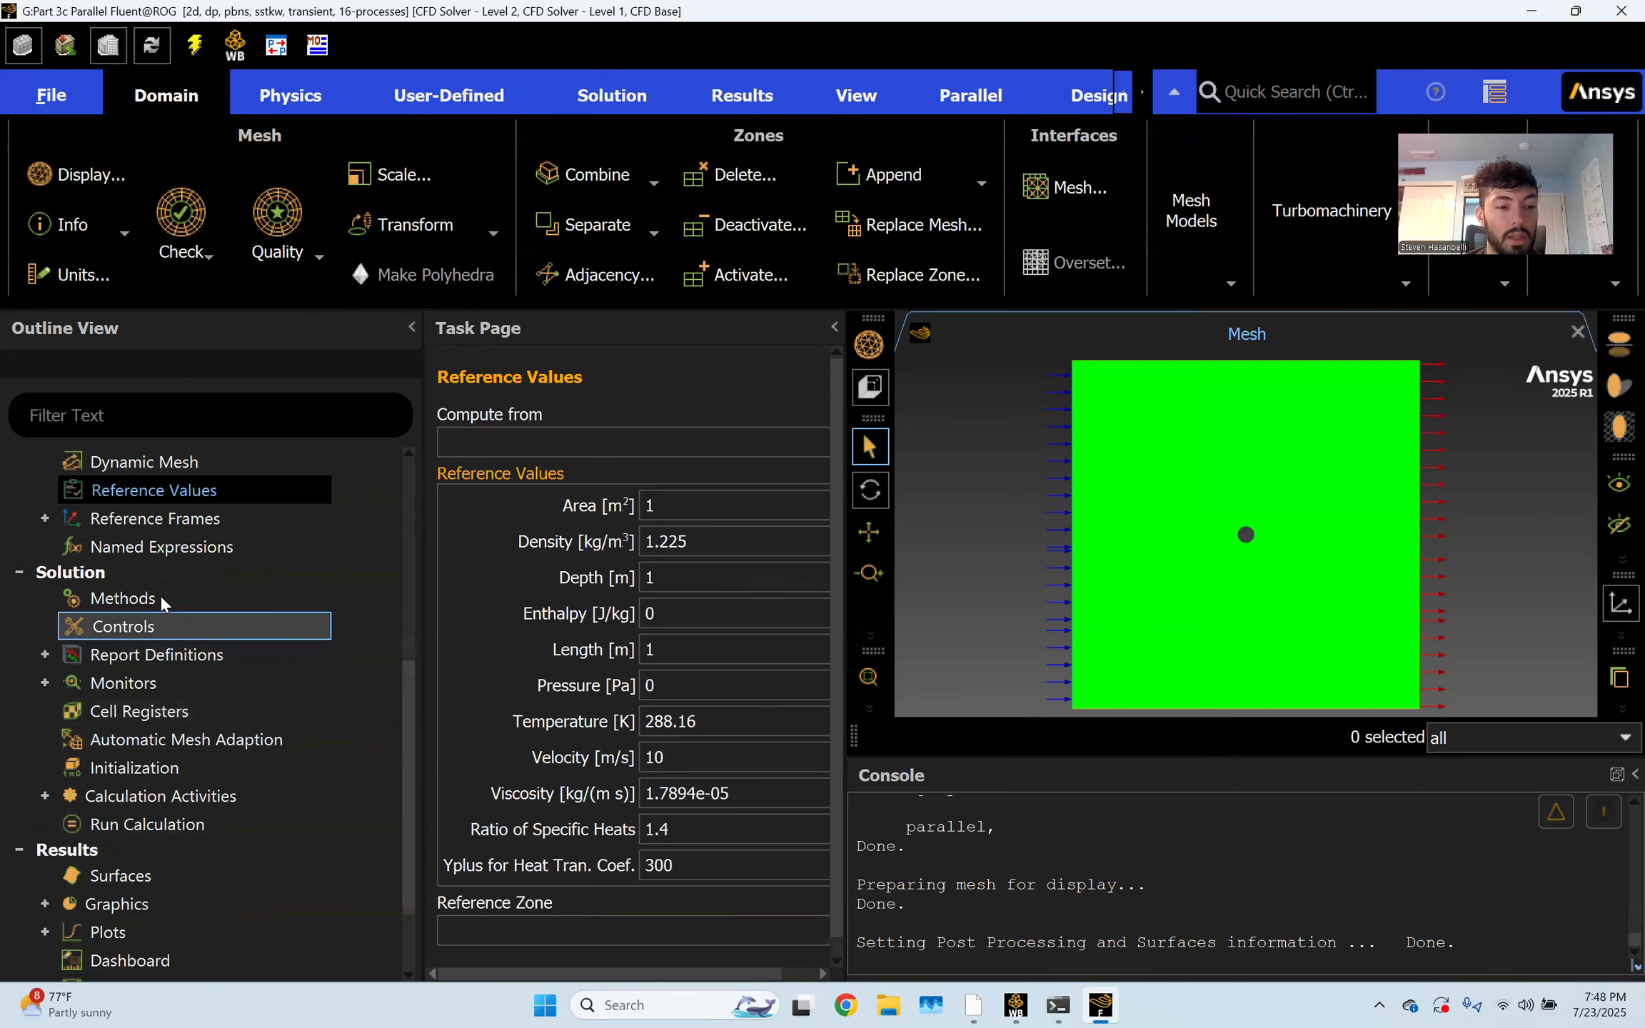
click(162, 600)
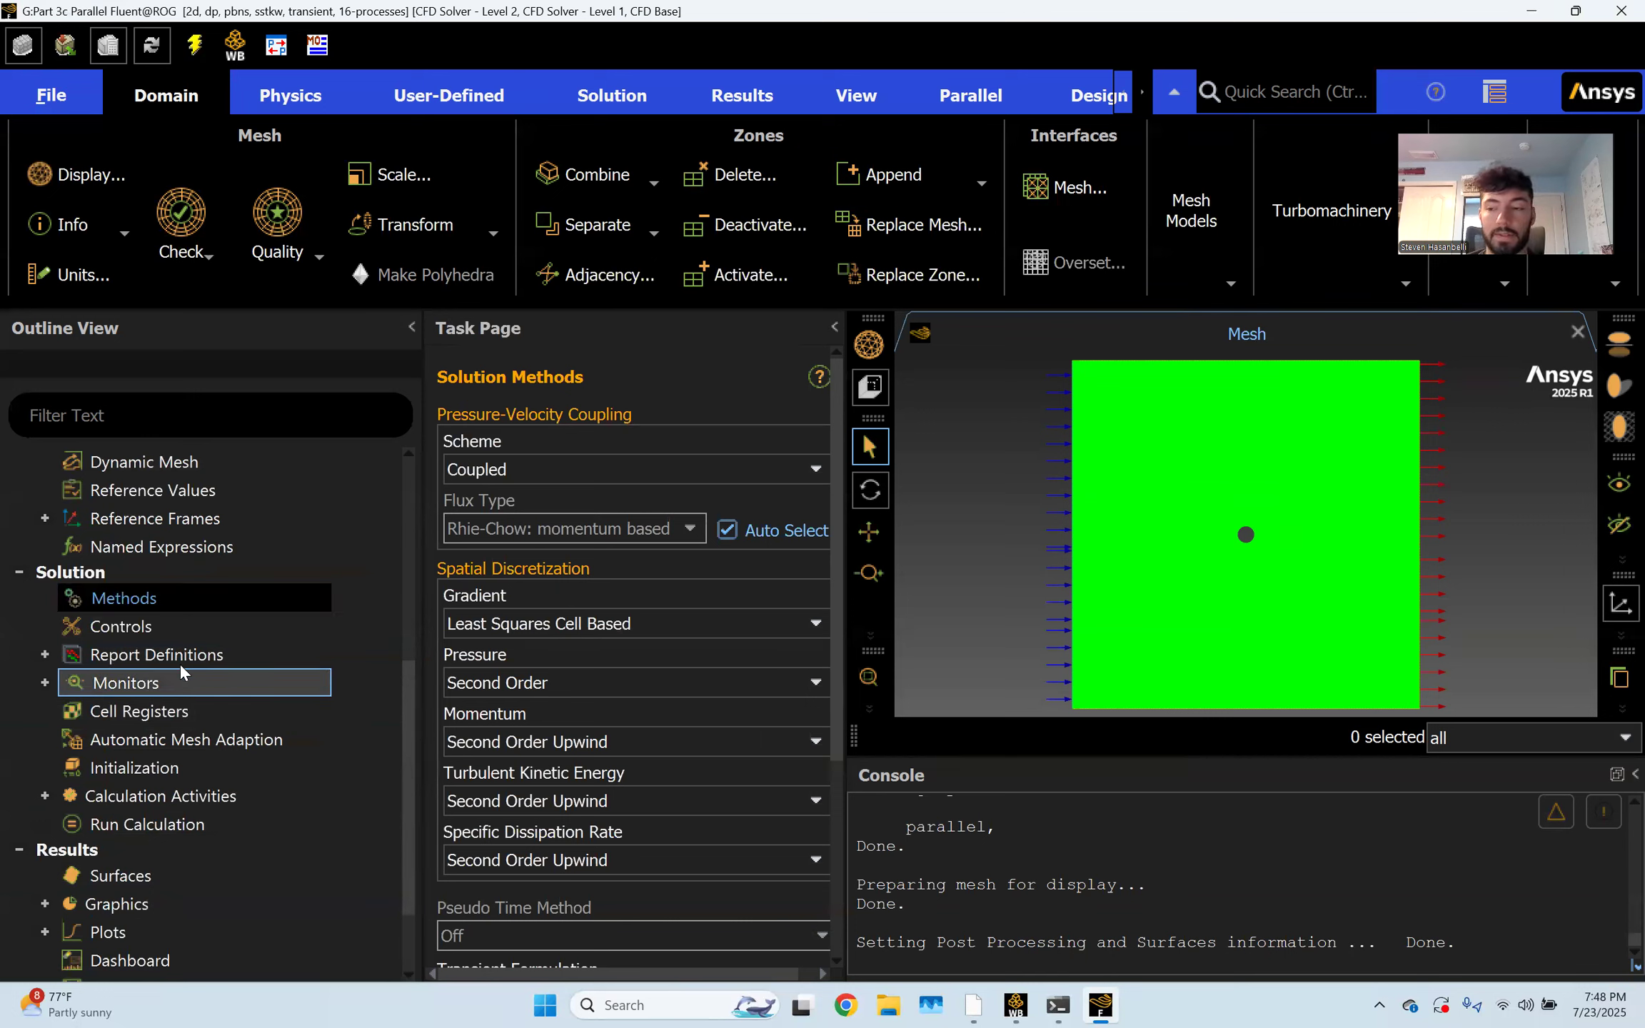
click(132, 766)
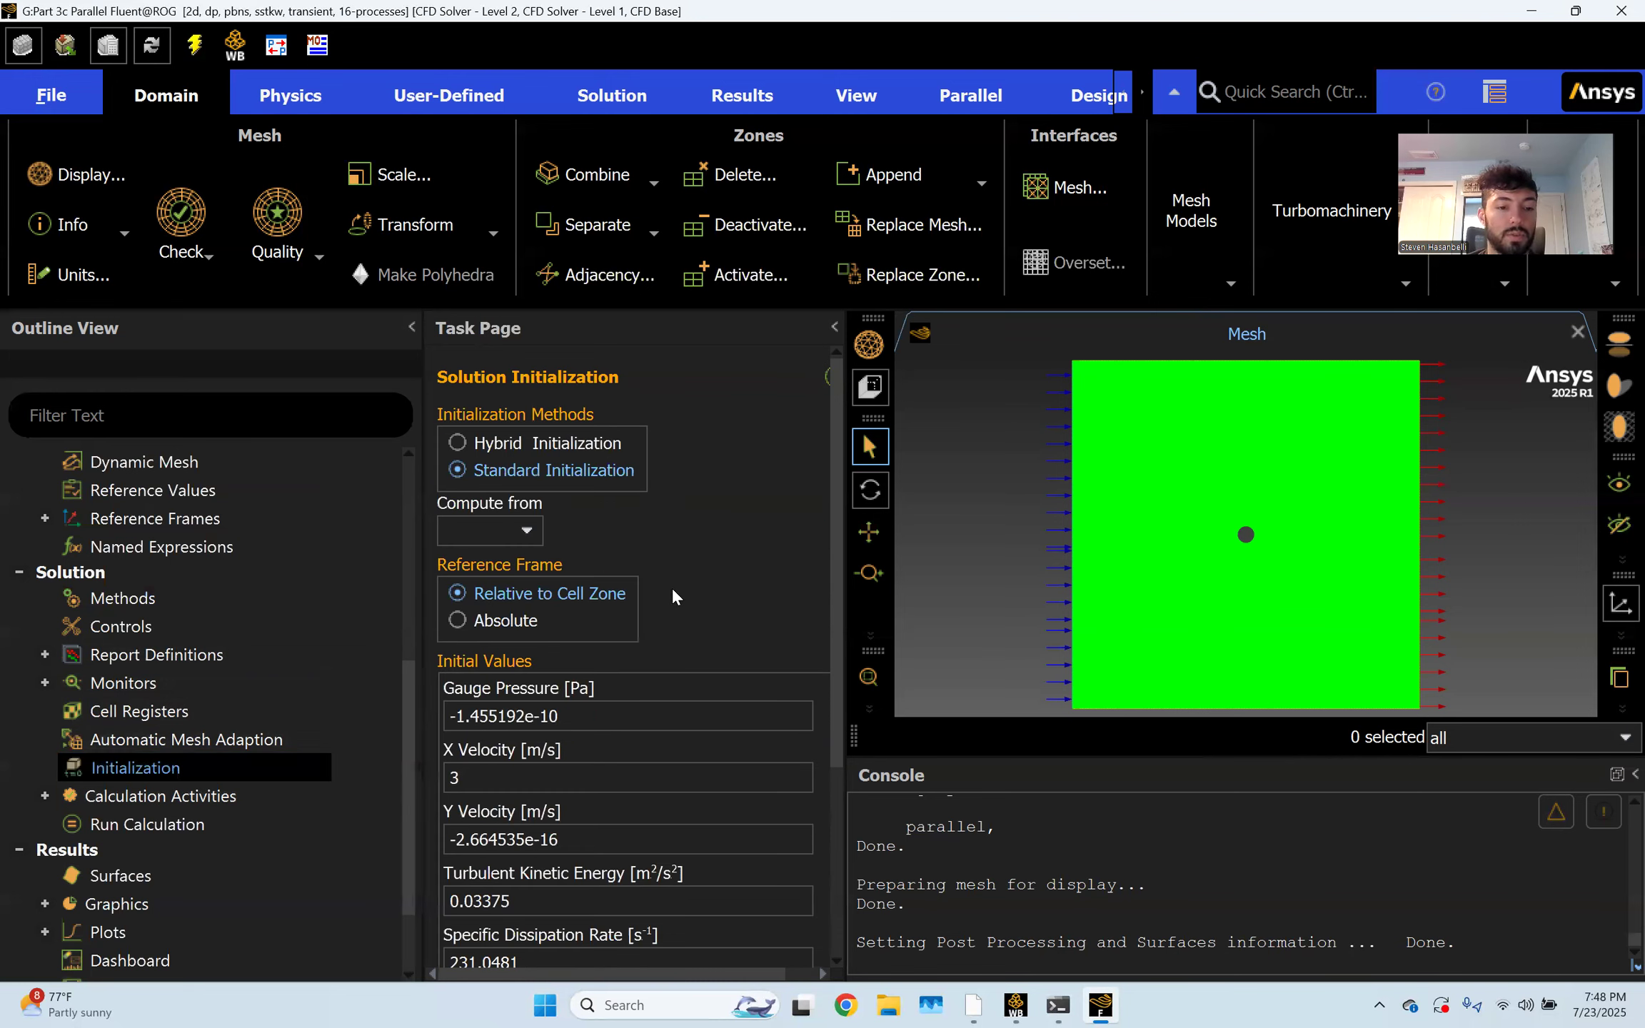
click(456, 445)
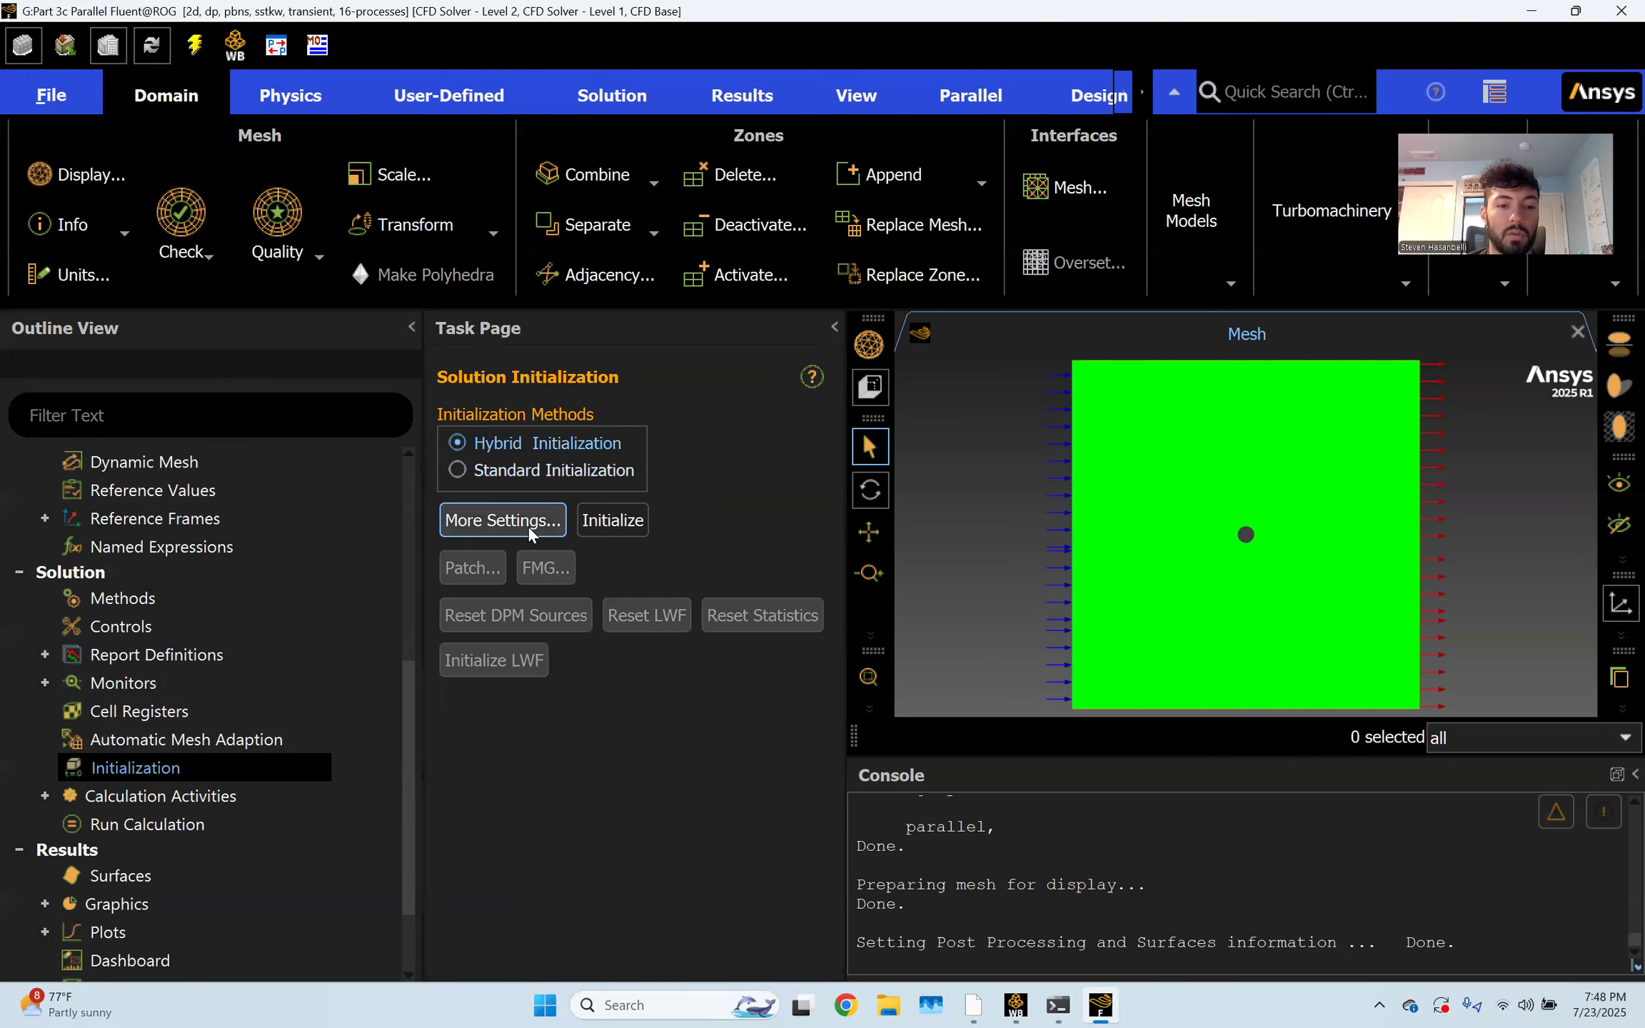
click(504, 520)
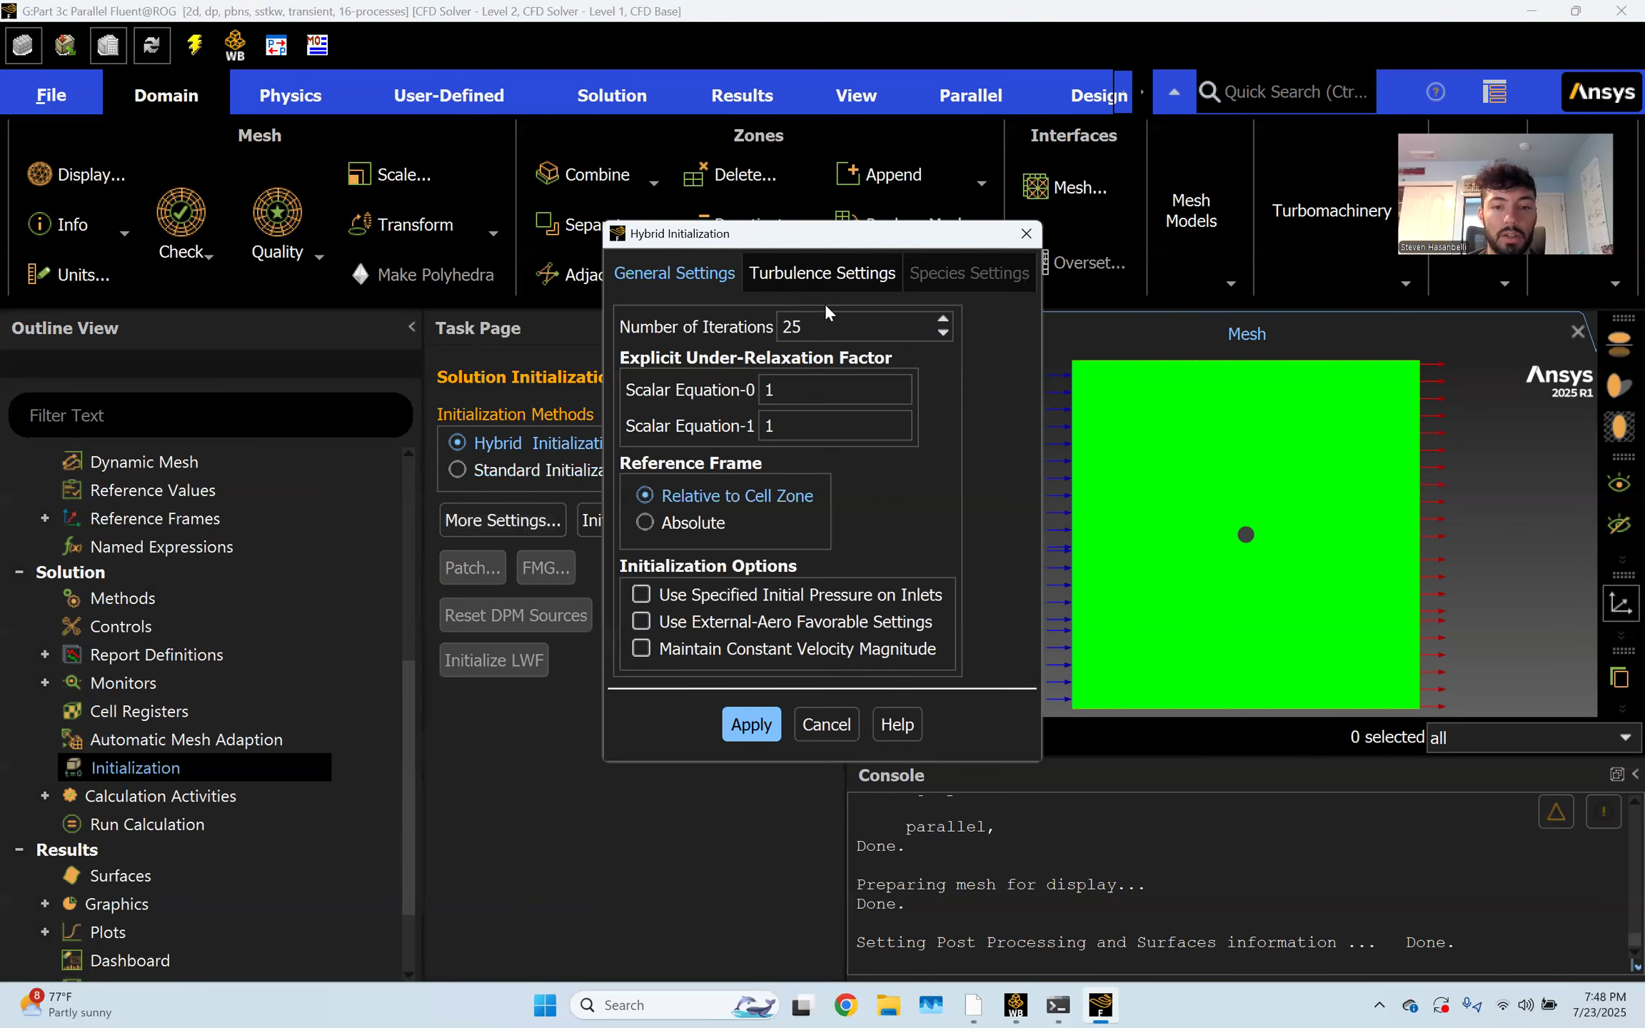
click(751, 725)
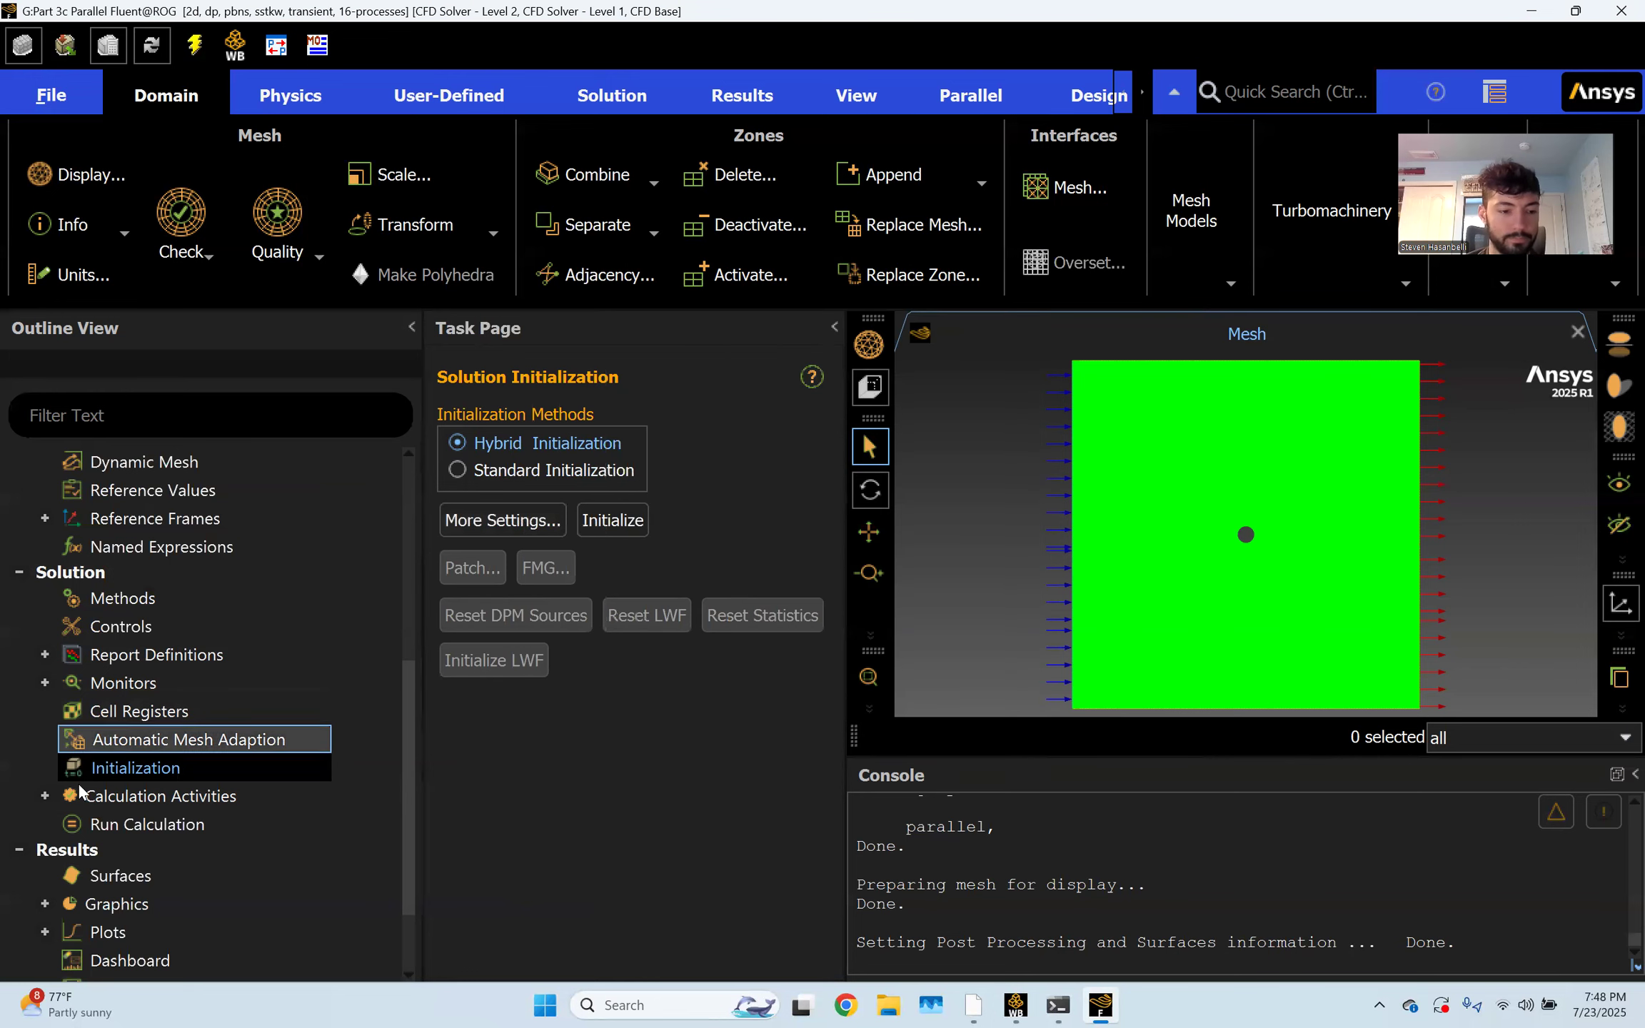
Set the maximum iterations per time step of the calculation to 500
click(116, 826)
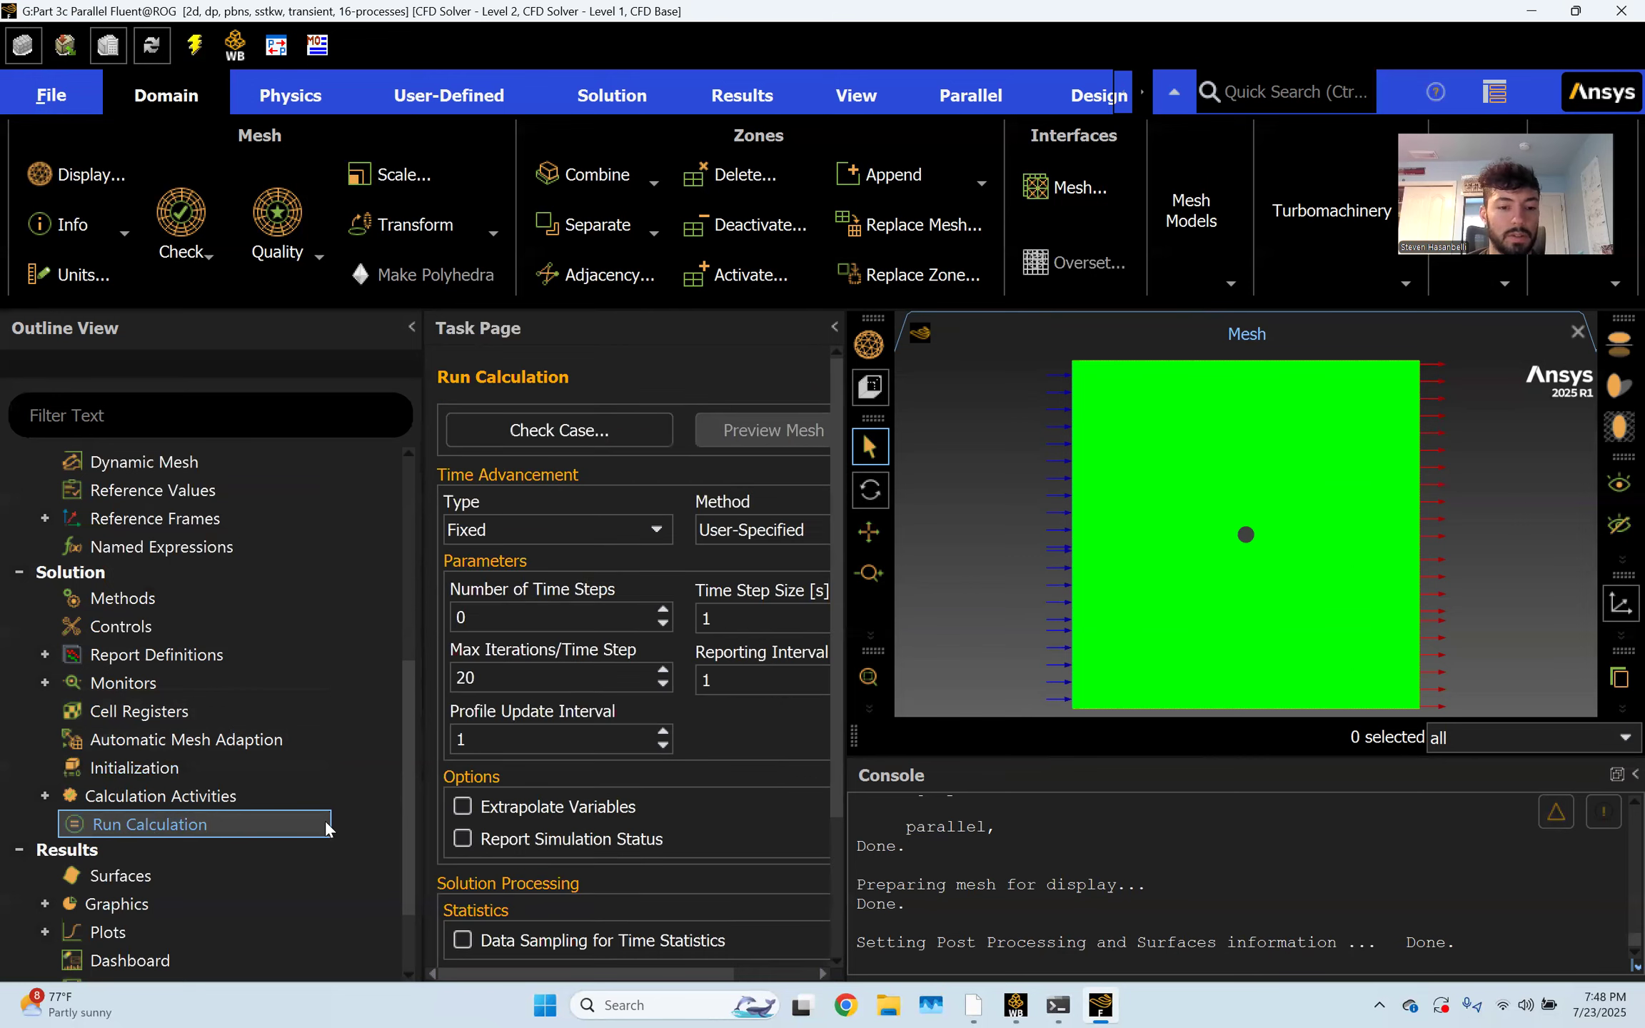
double_click(523, 678)
text(500)
click(705, 710)
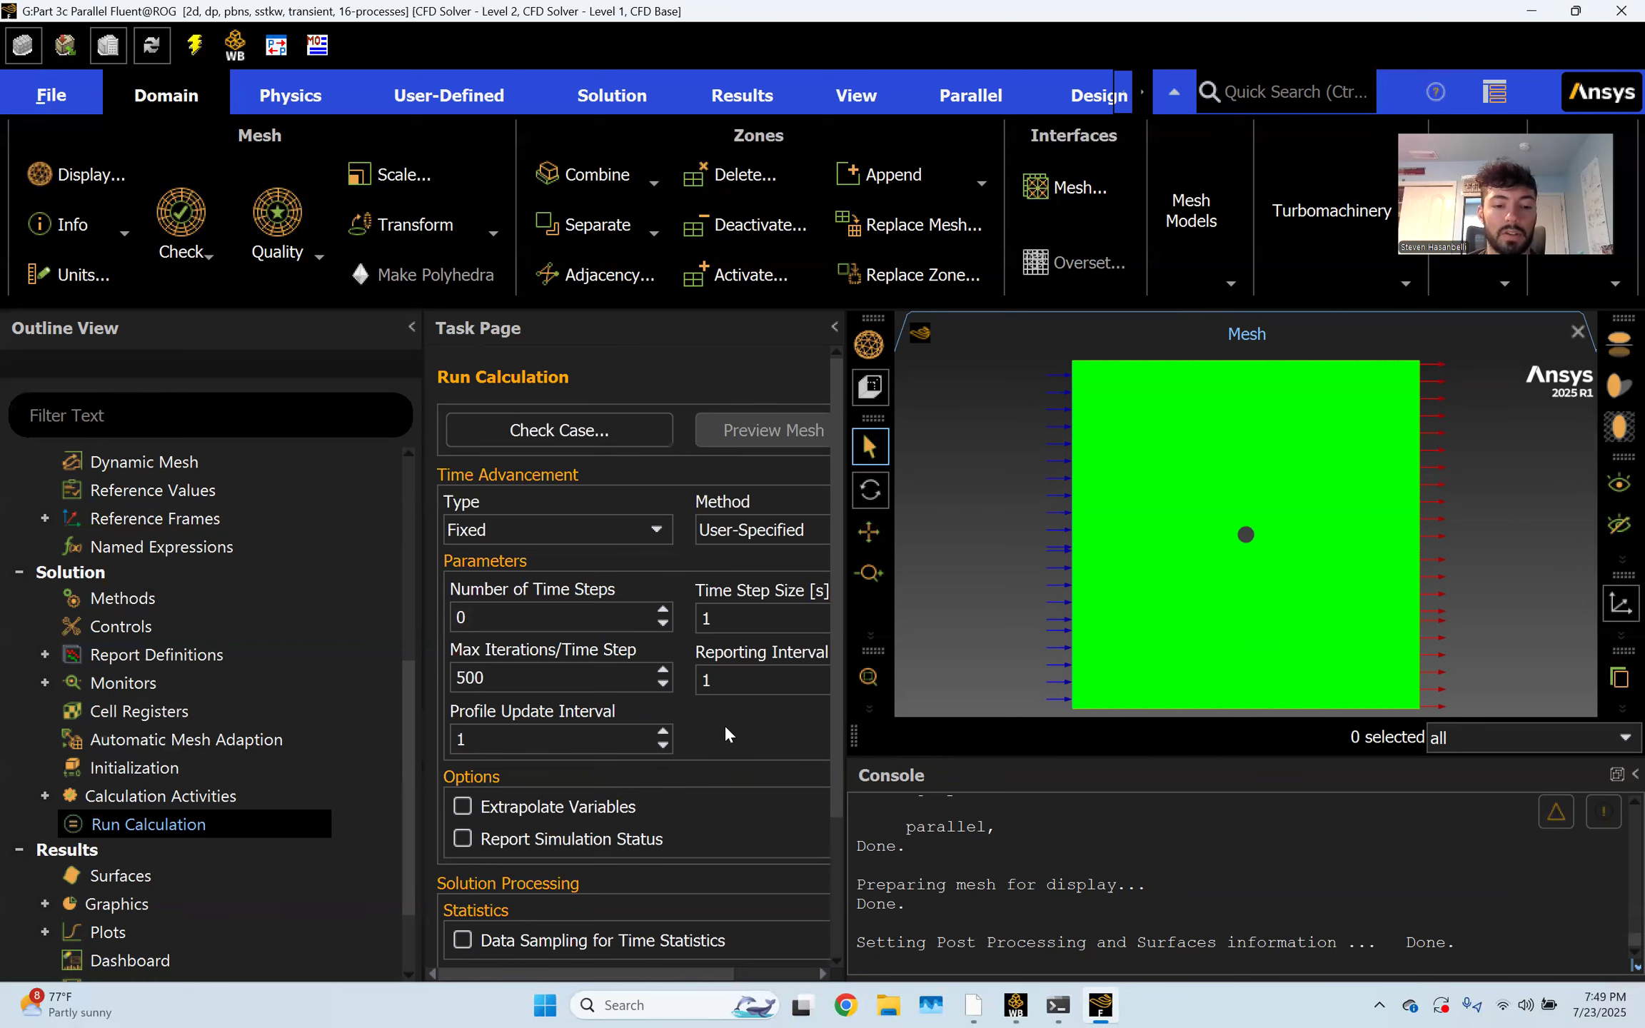
scroll(723, 723, down, 3)
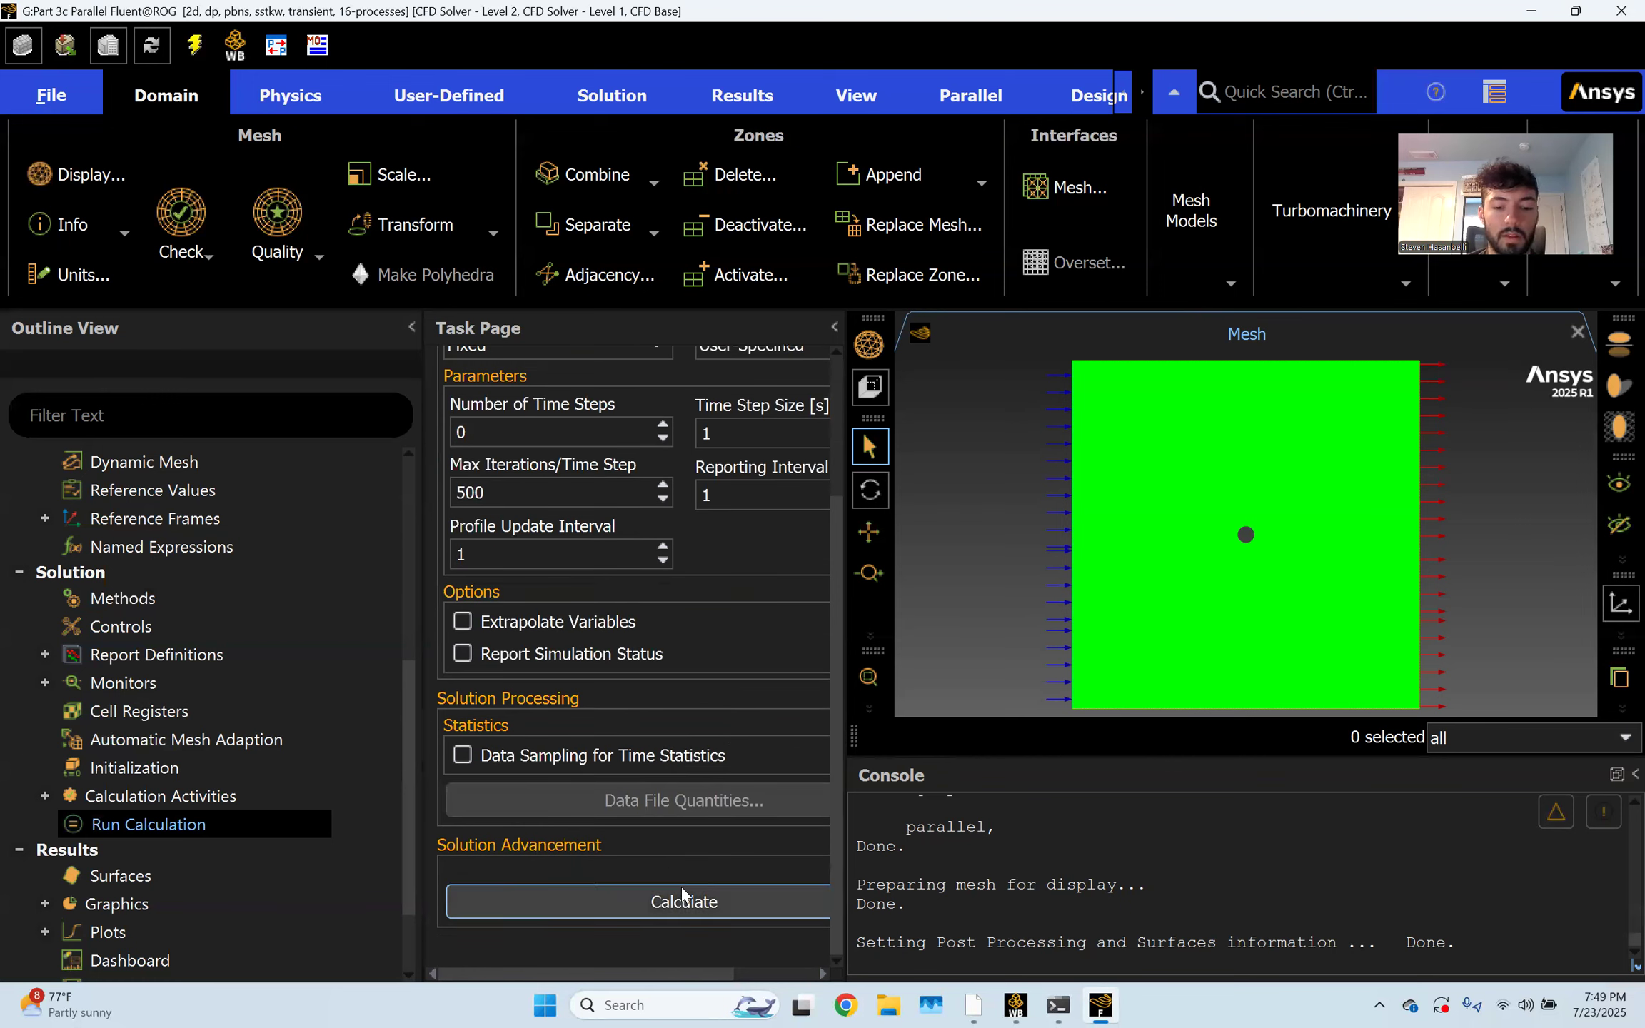
click(668, 900)
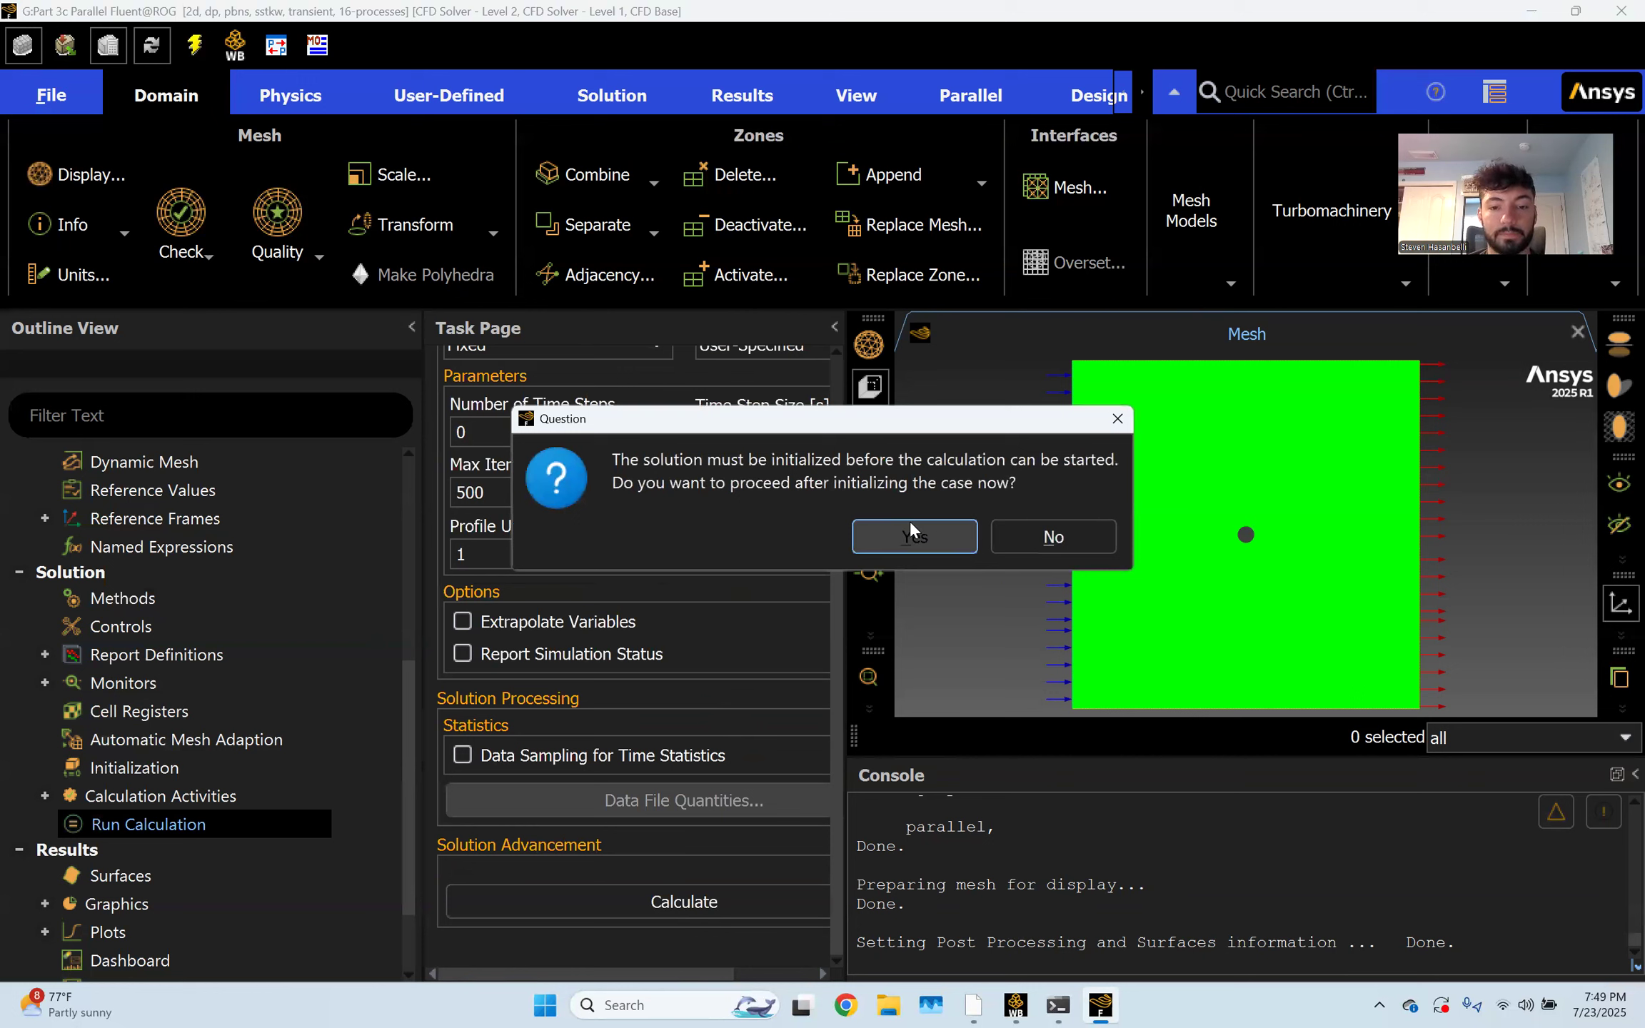
click(1054, 537)
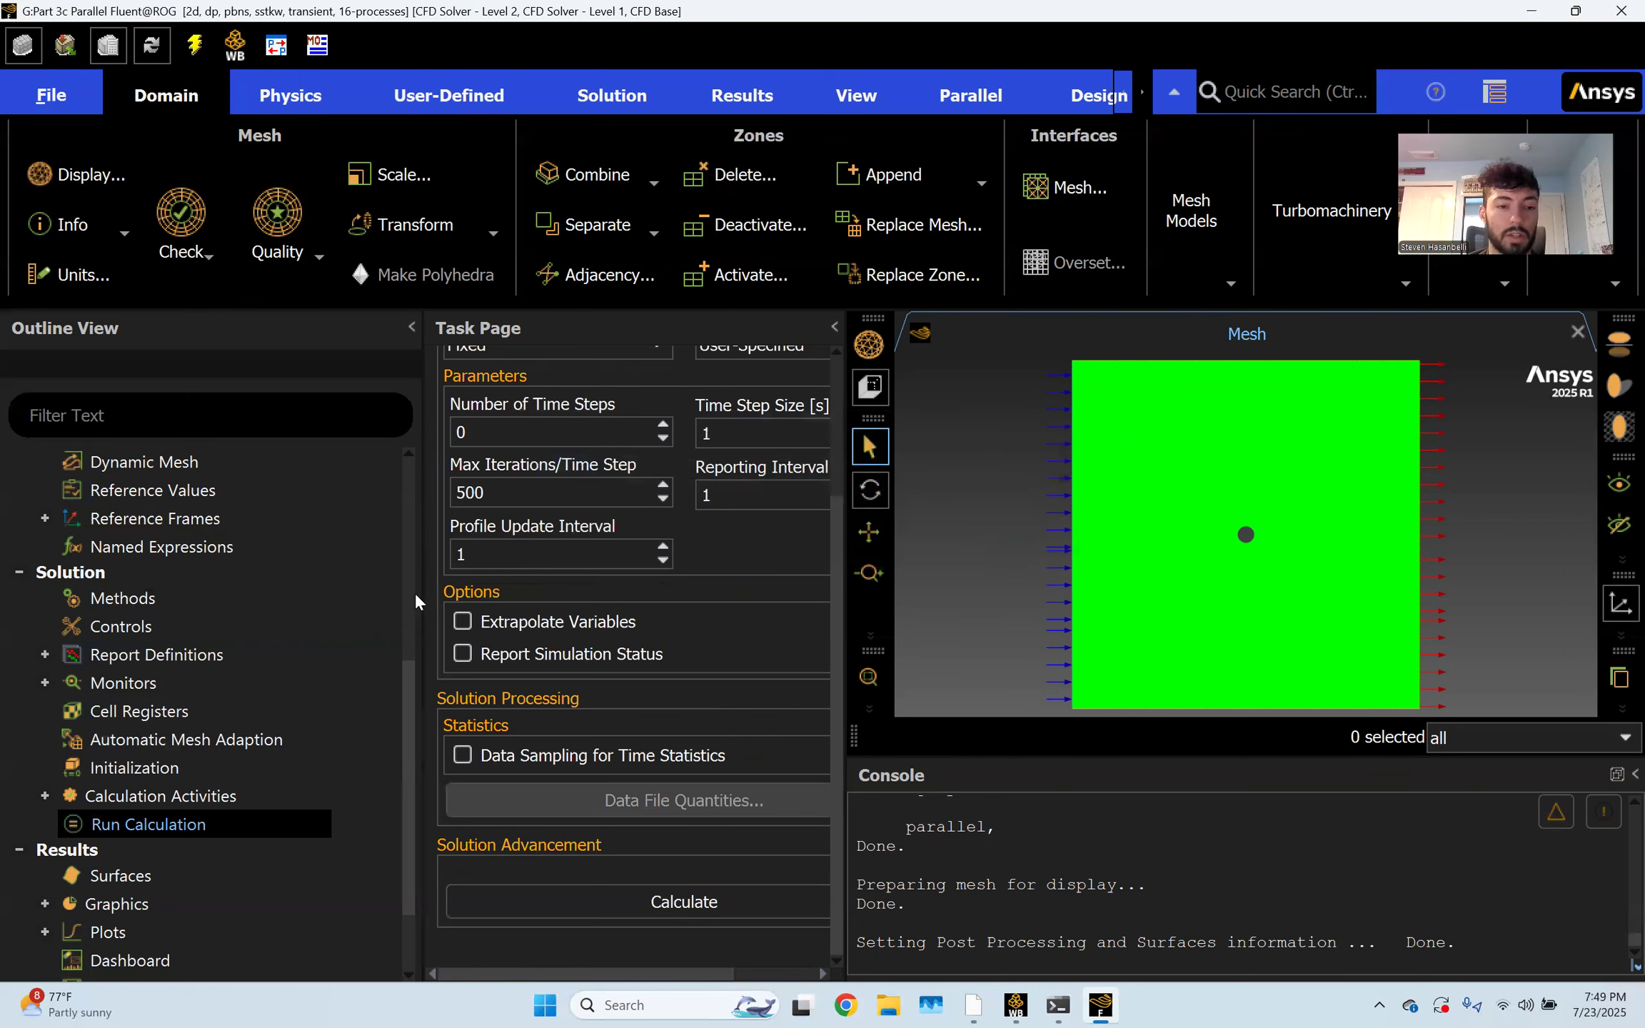
Initialize the solution and run the calculation to completion
right_click(127, 823)
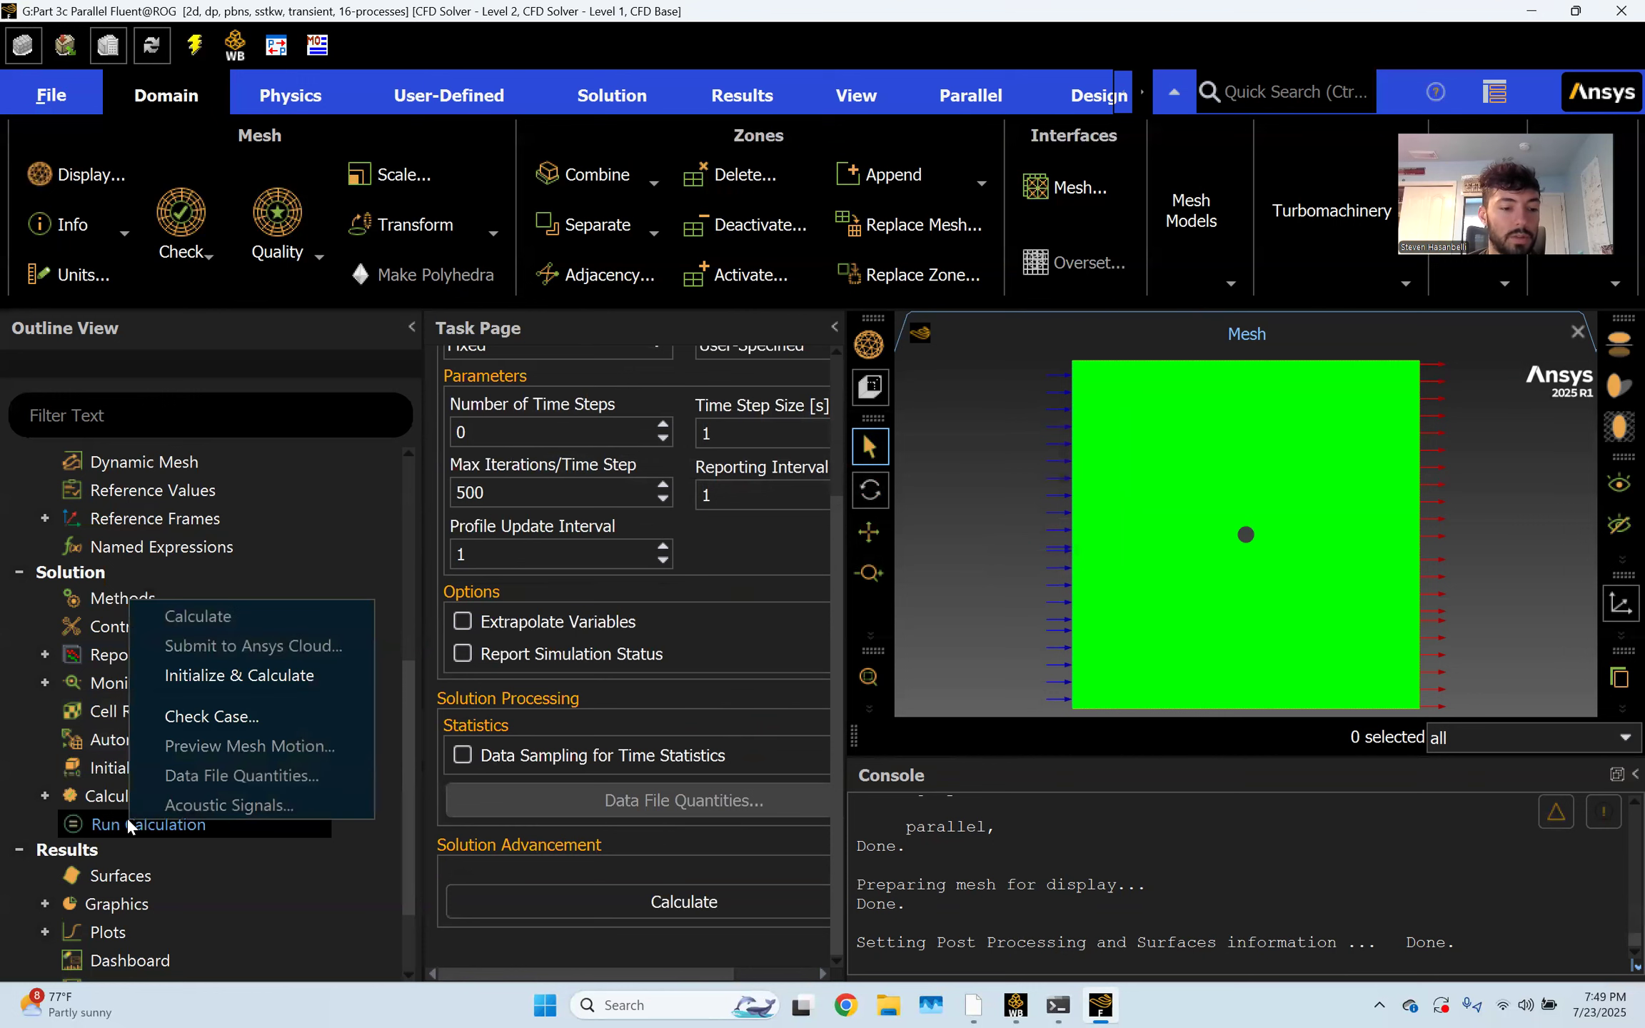
click(279, 676)
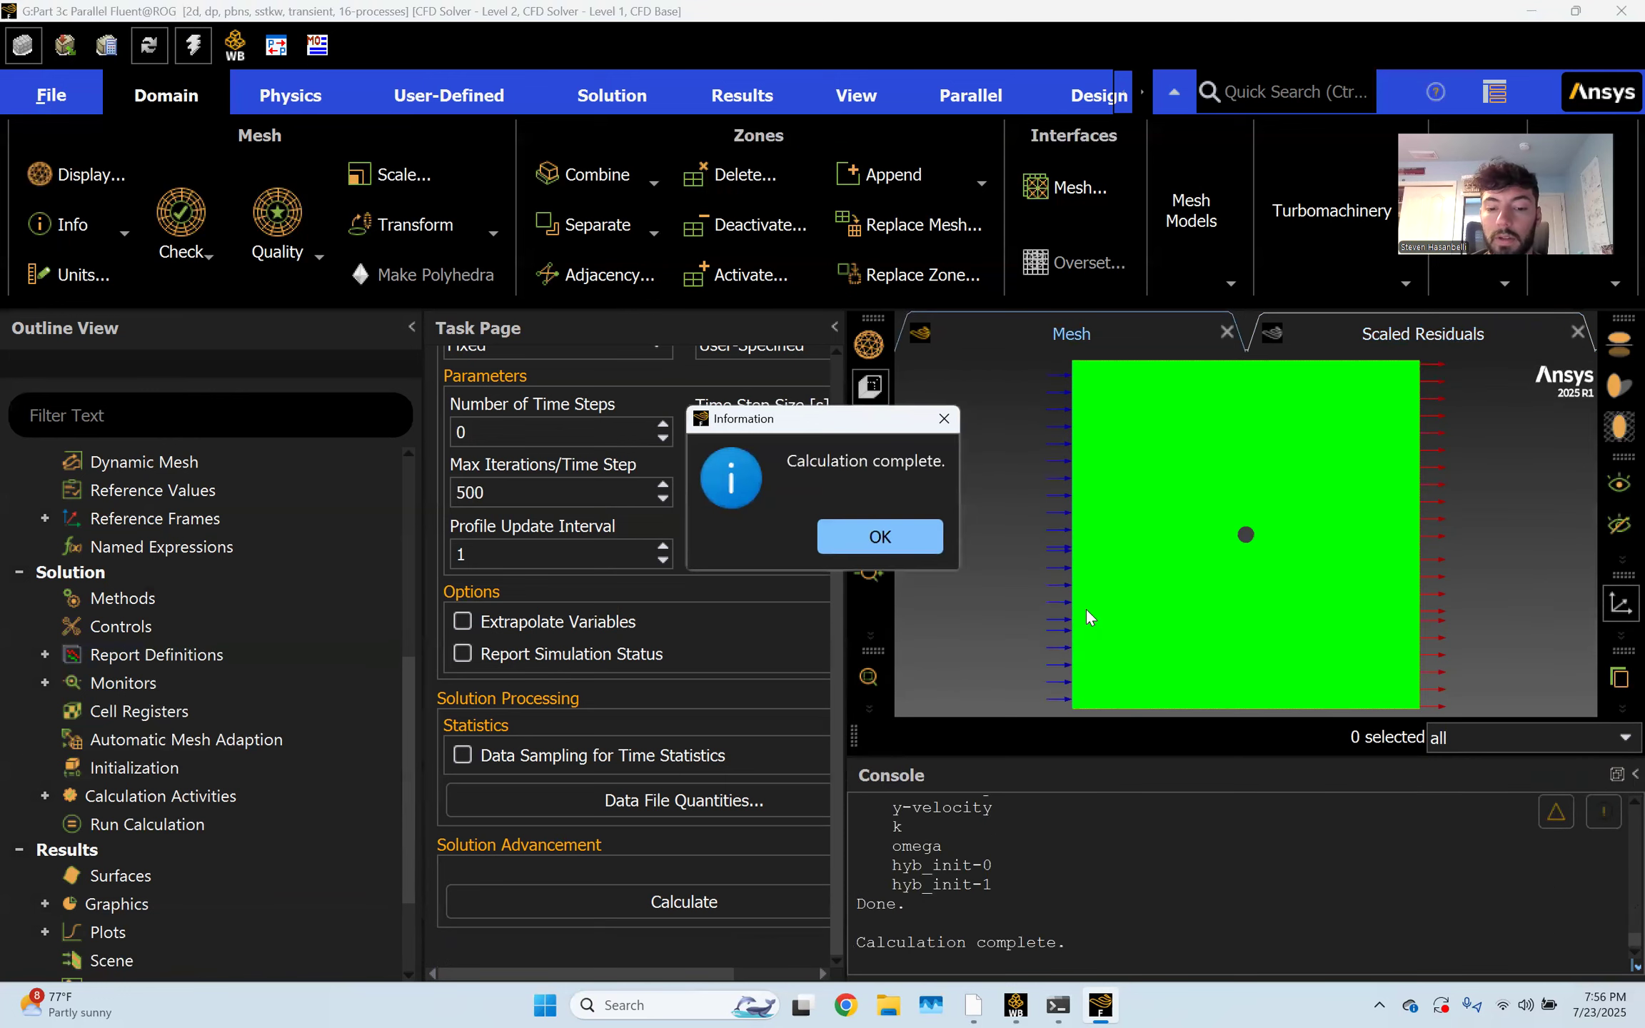
click(889, 535)
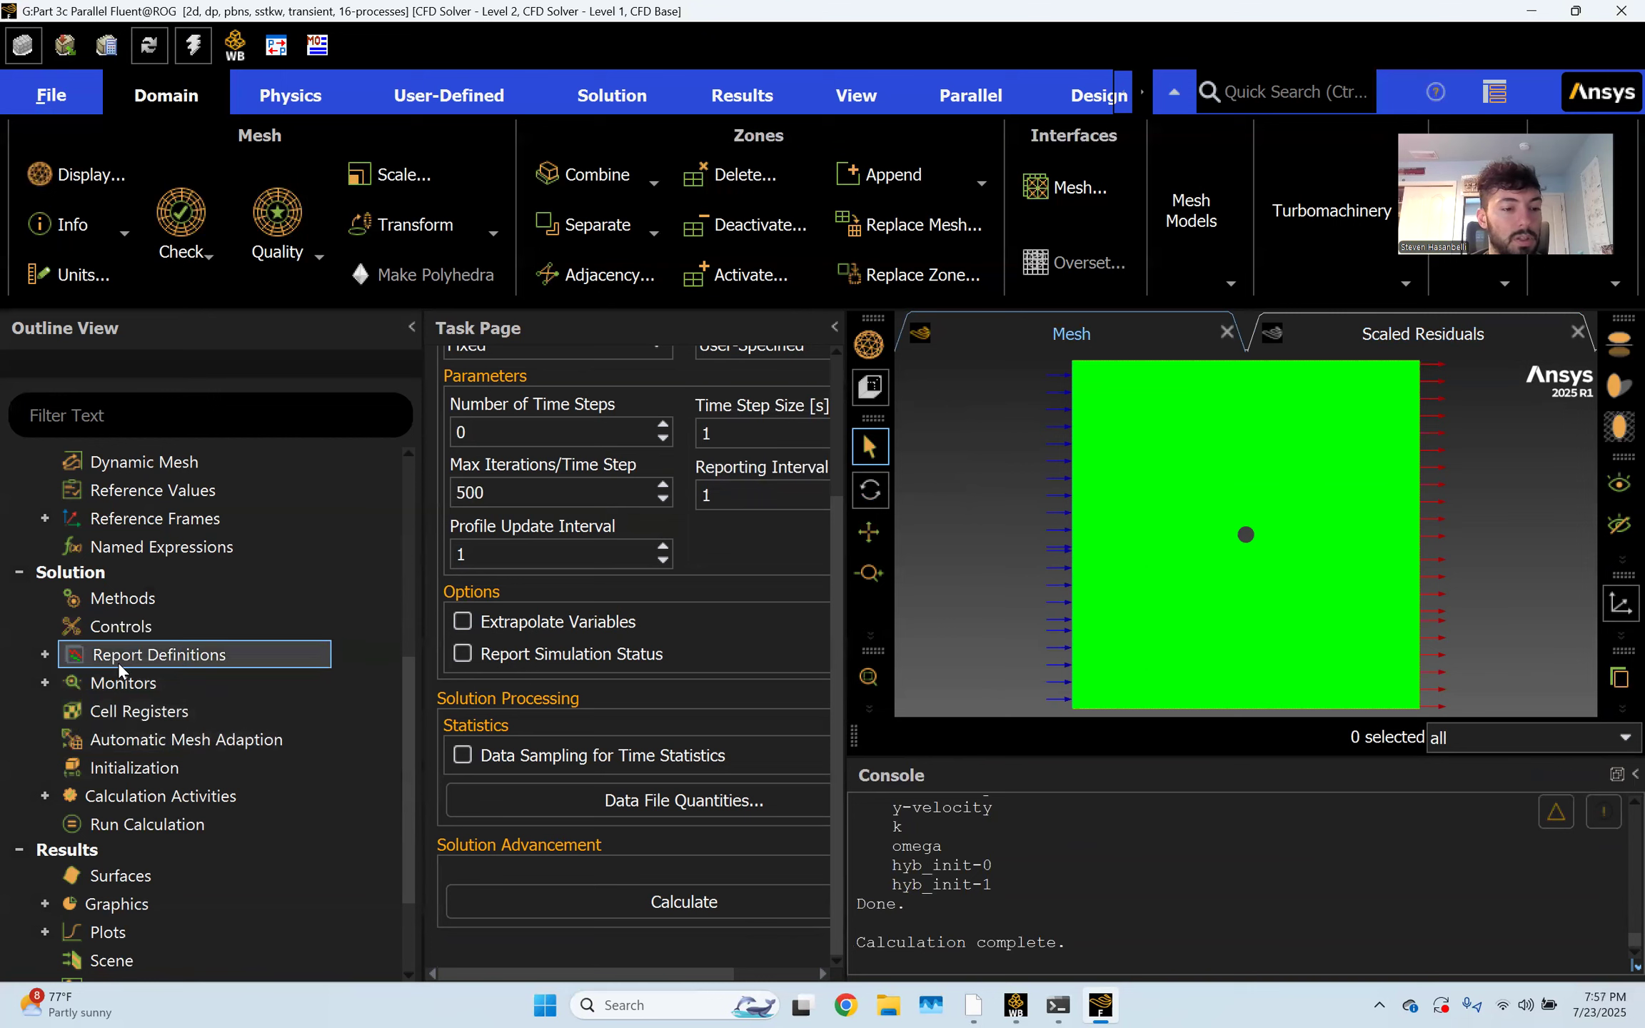
Start a new drag force report definition named cd
click(44, 654)
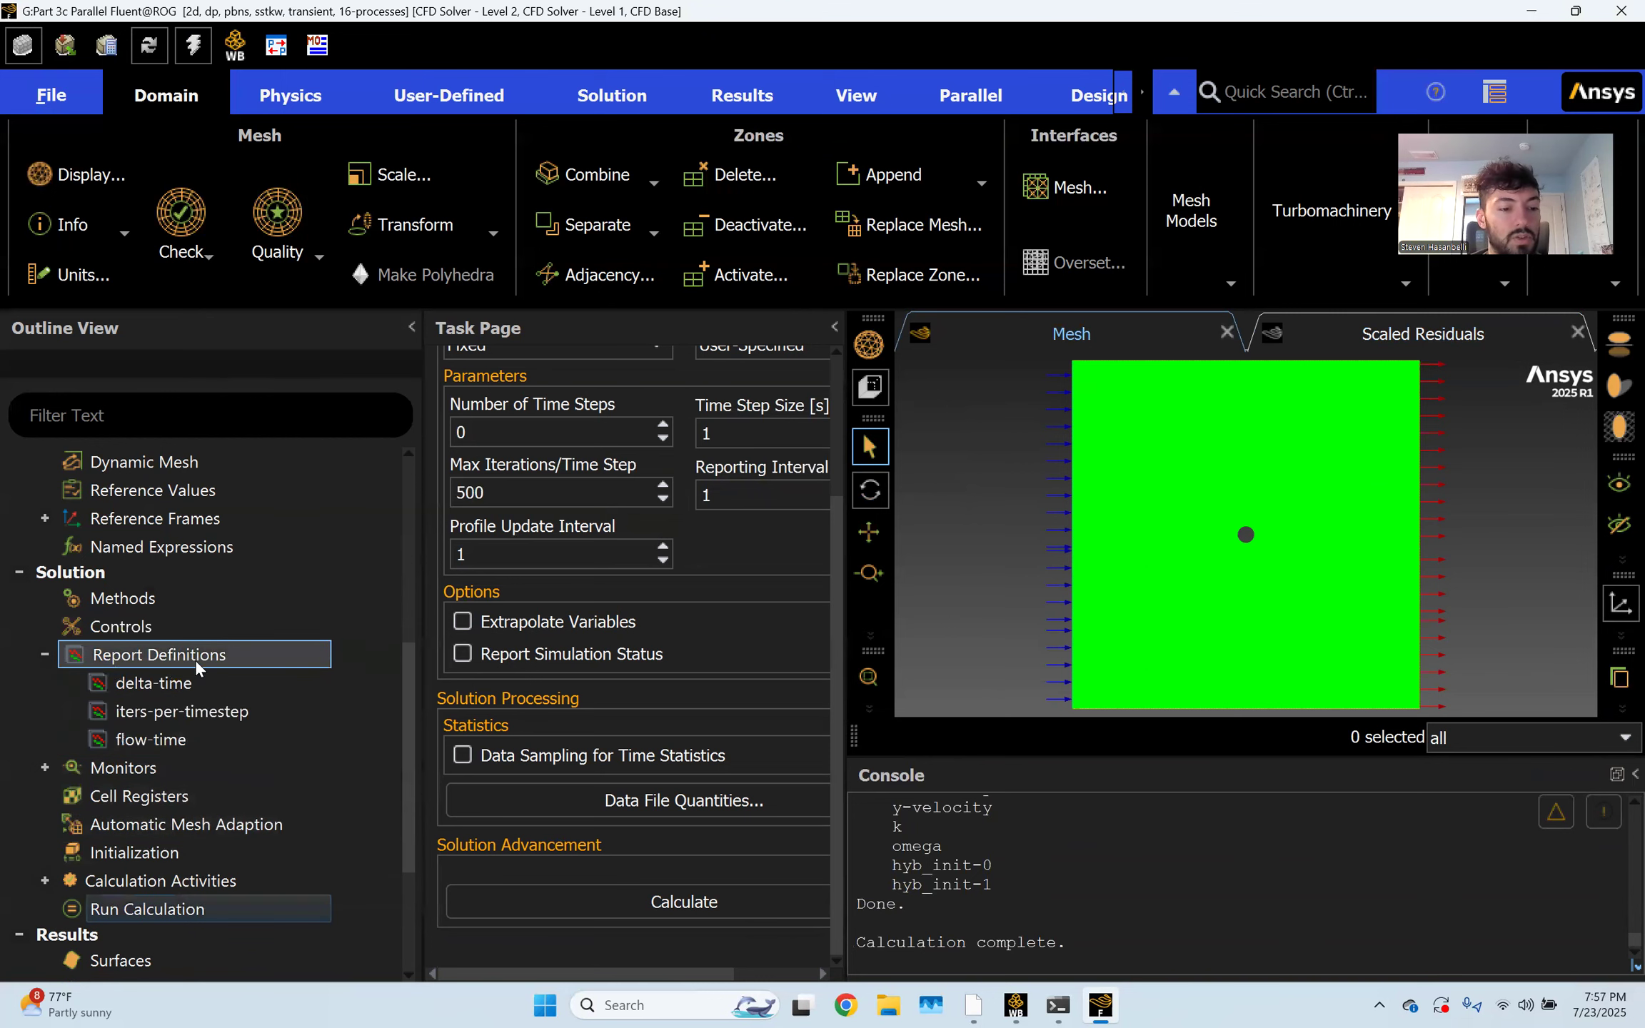
double_click(163, 655)
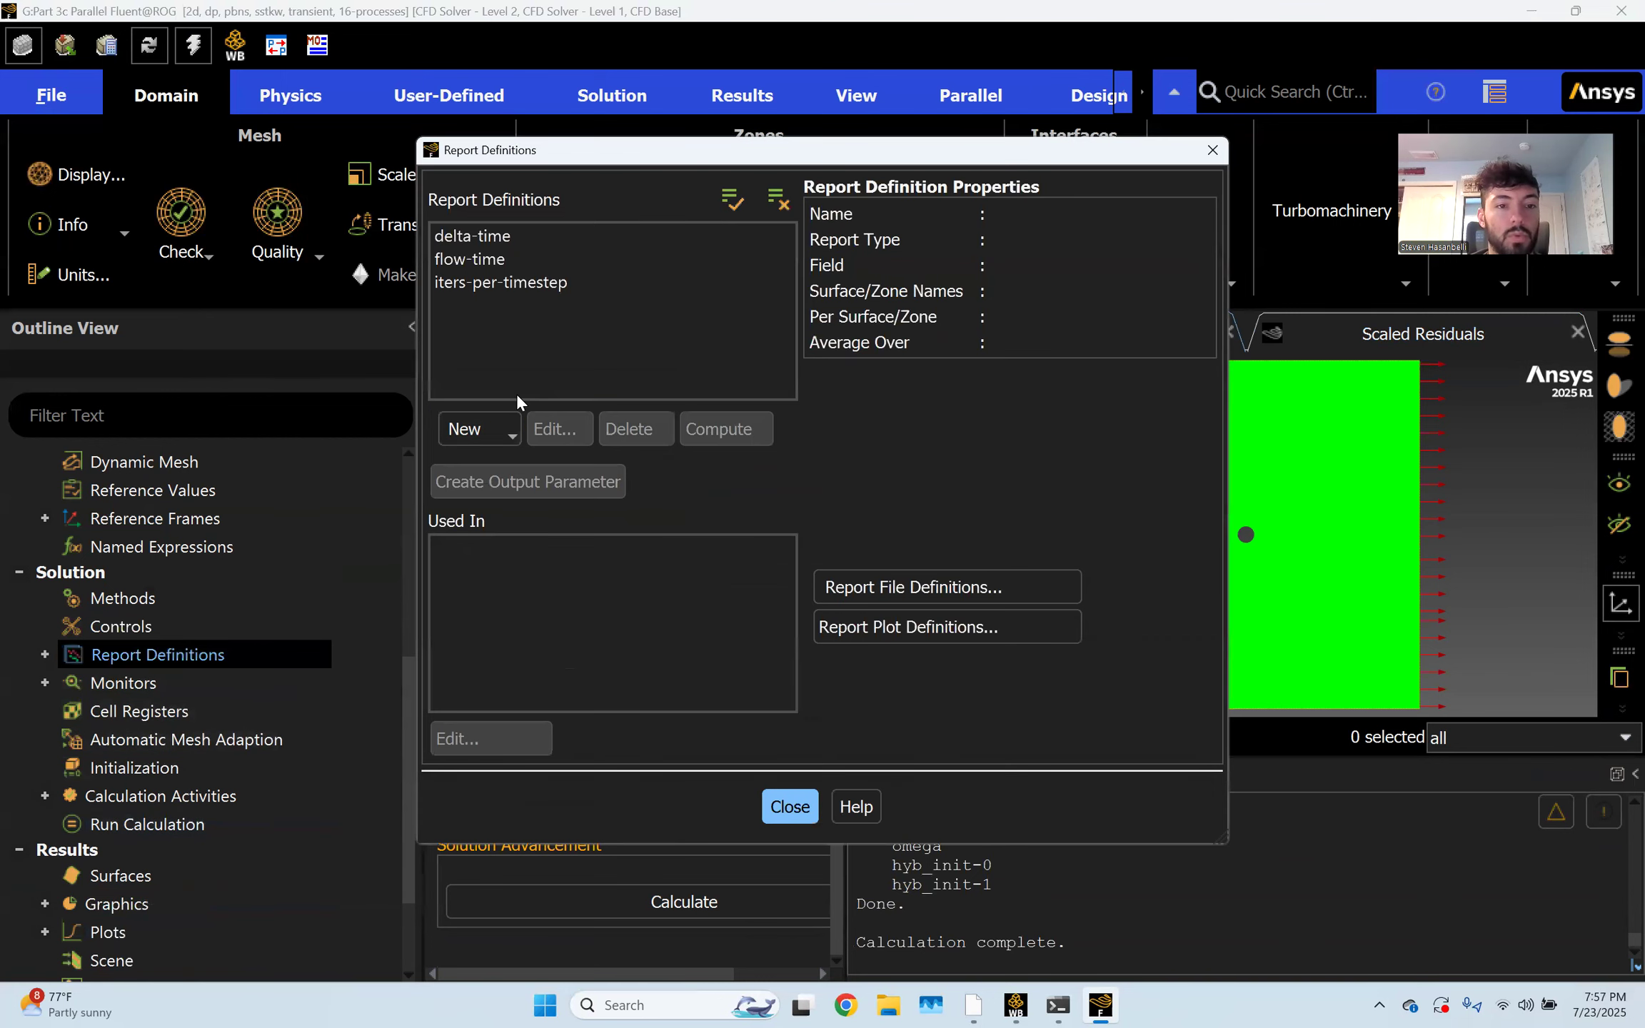
click(500, 429)
mouse_move(562, 519)
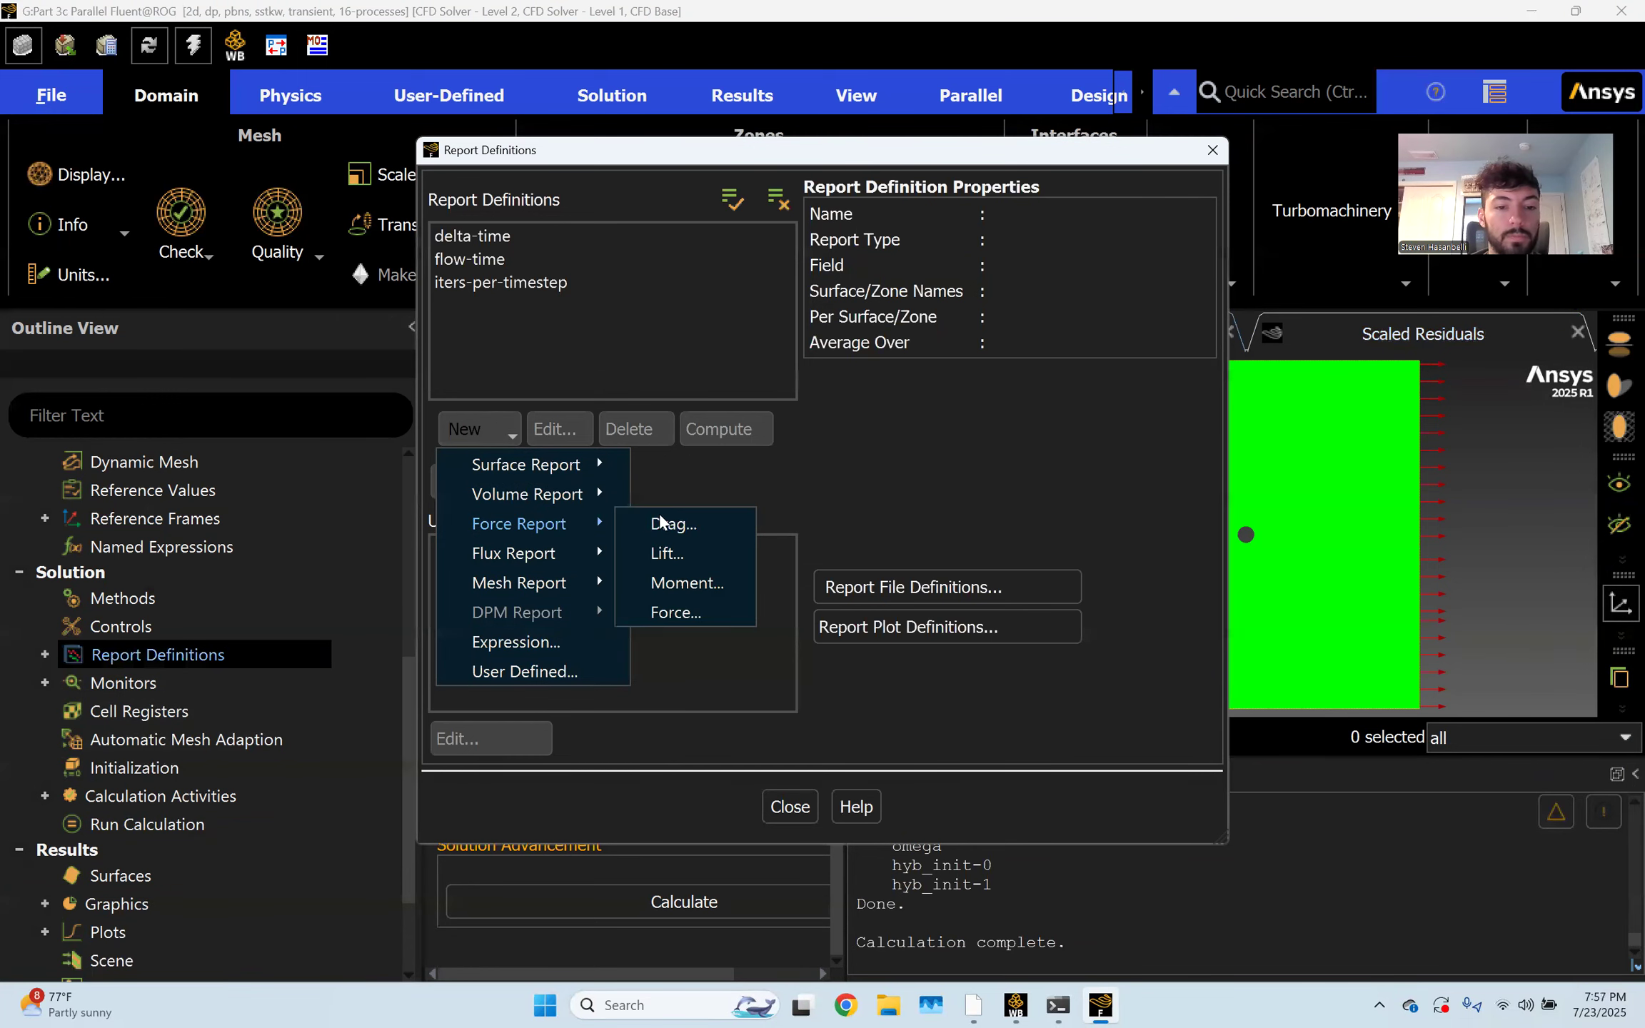
click(663, 520)
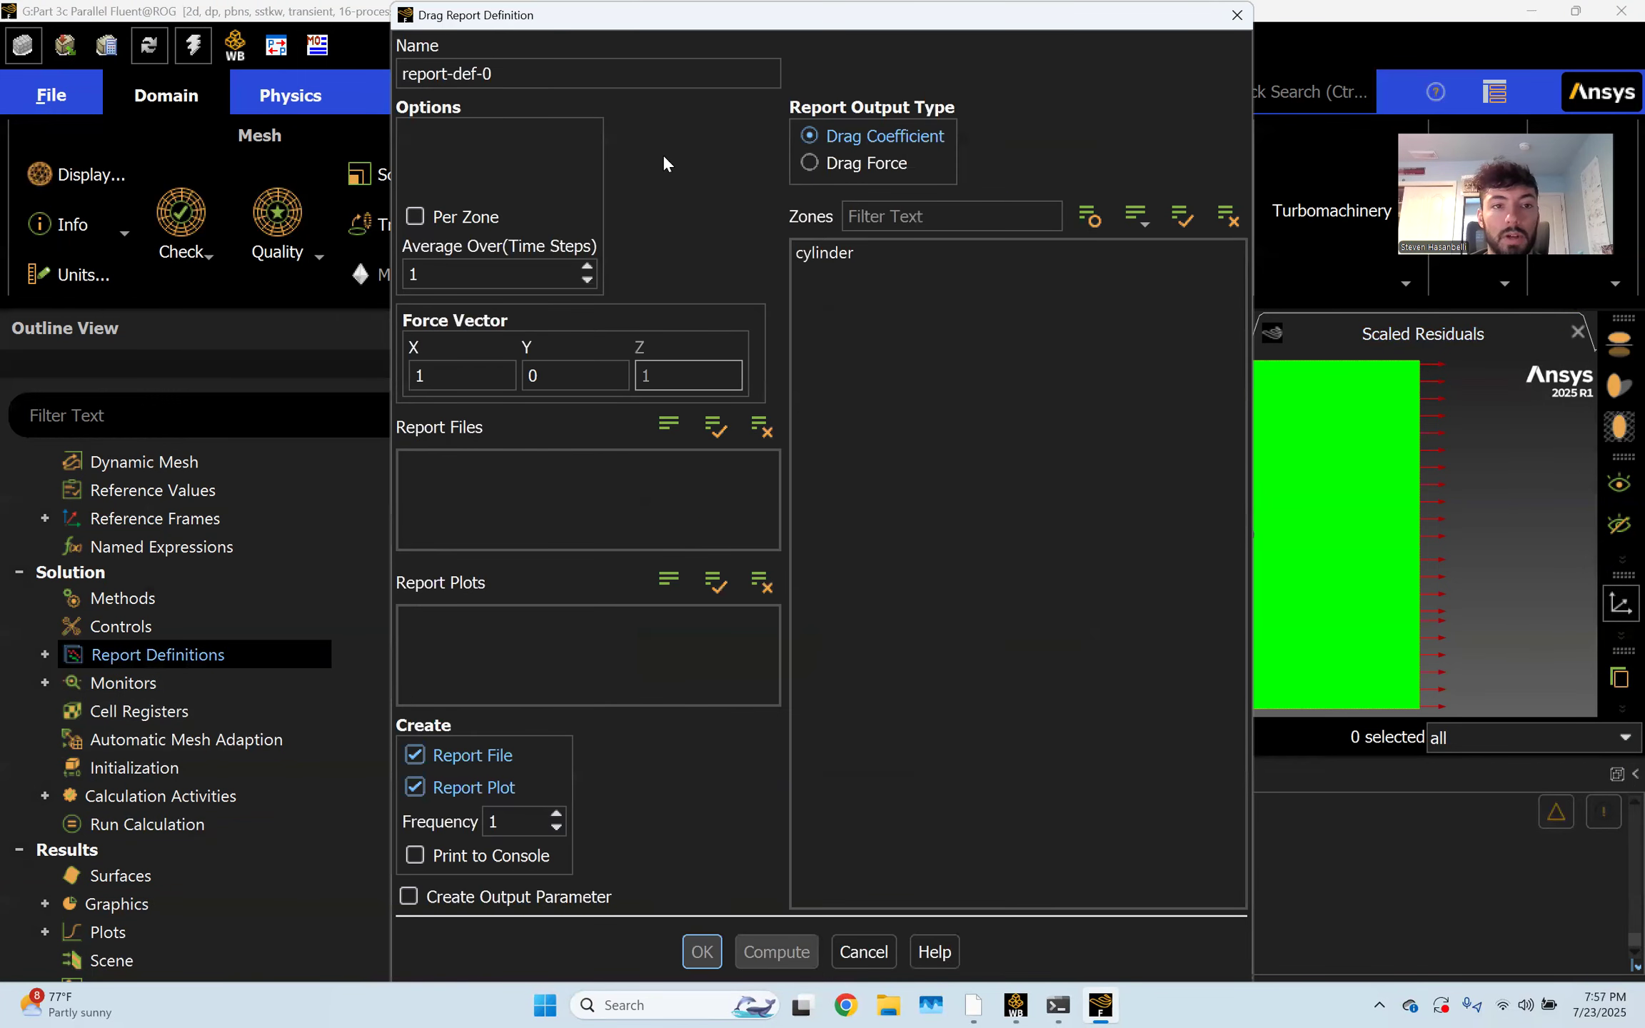
triple_click(622, 65)
text(cd)
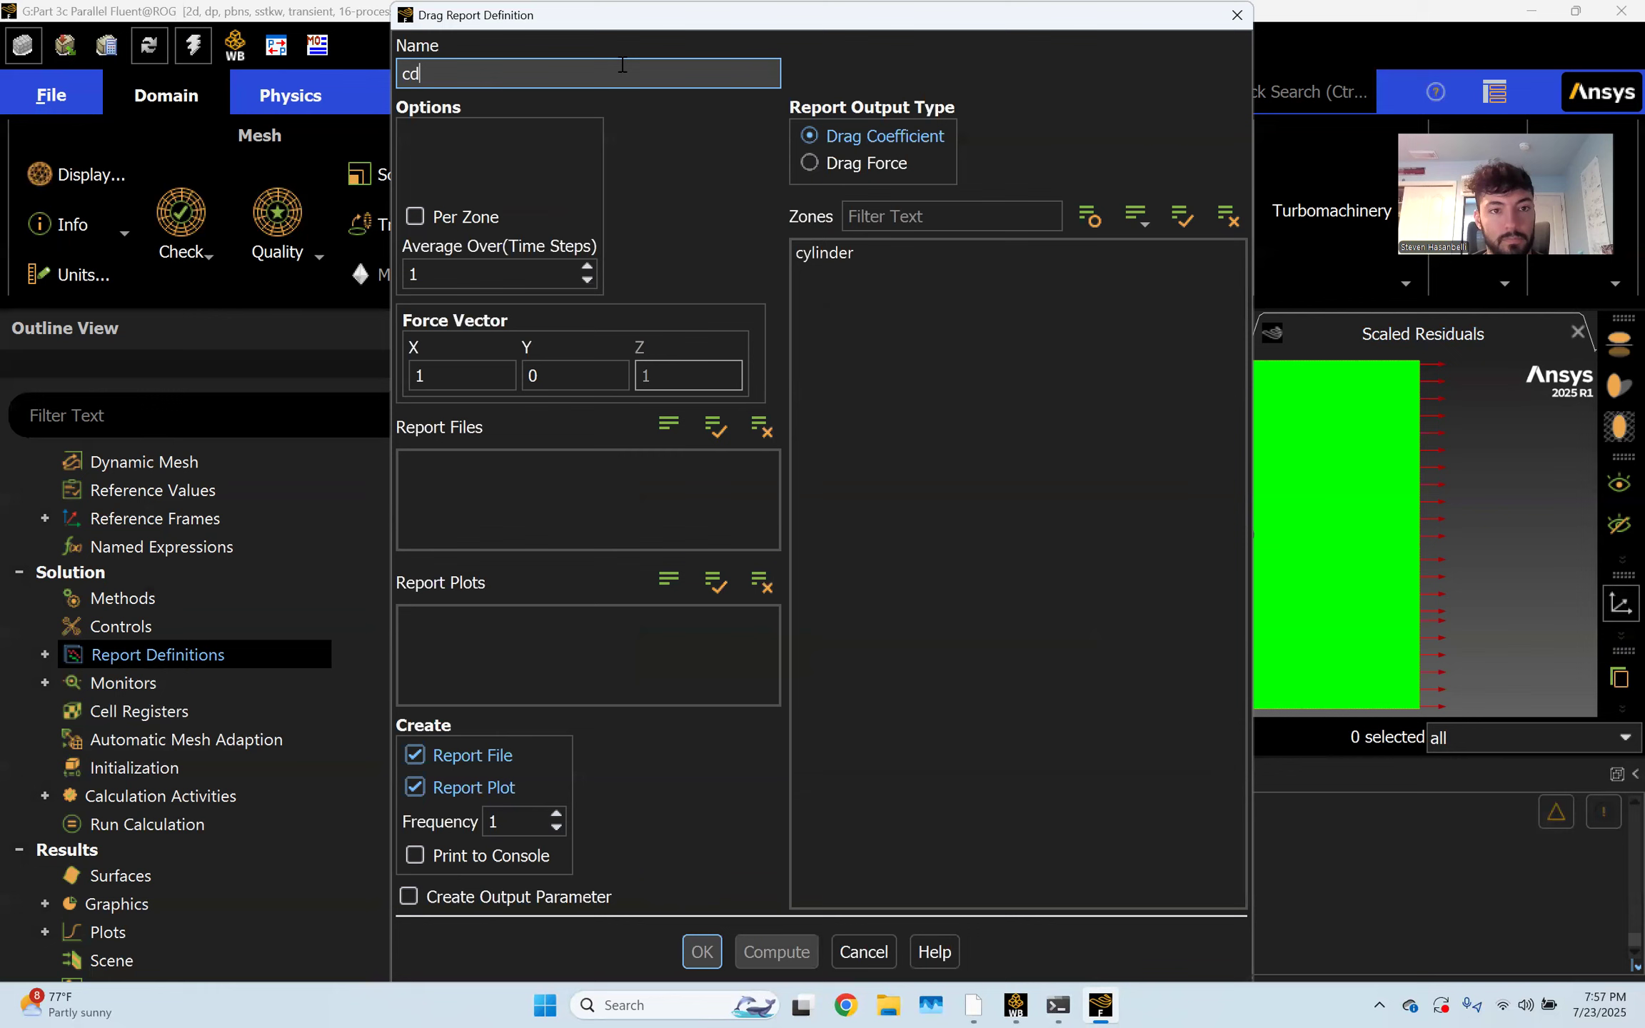
Assign the cylinder zone to the drag report, compute its drag coefficient, and save the definition
click(864, 258)
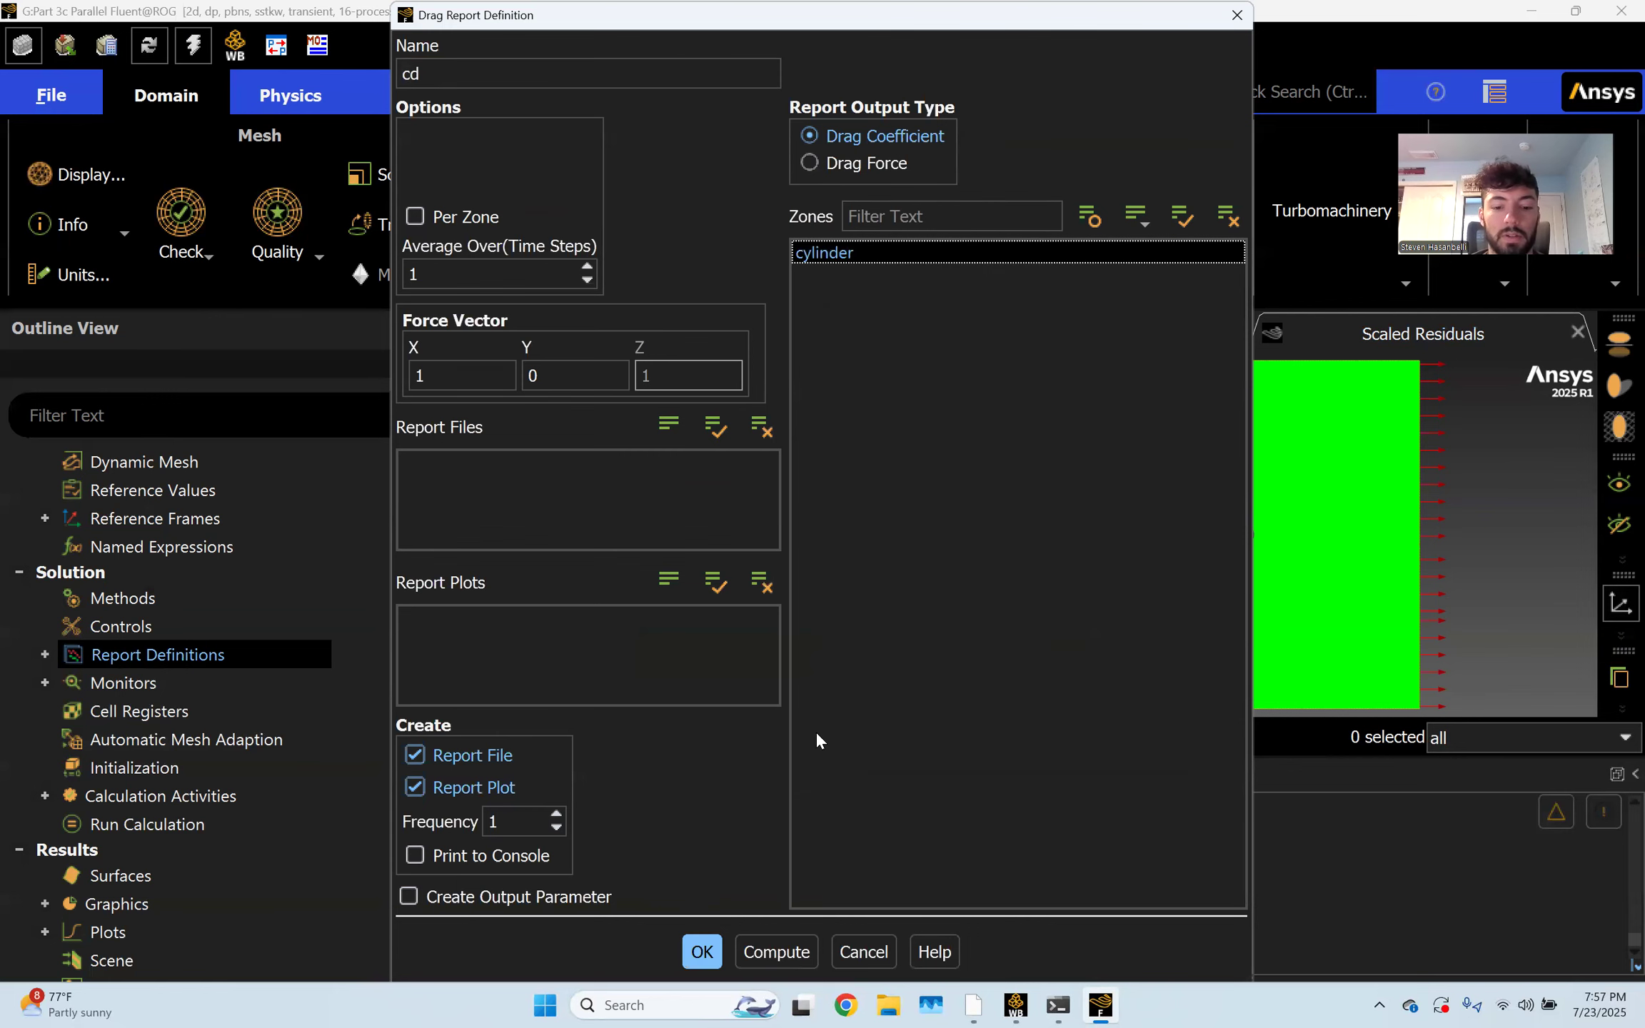
click(759, 952)
click(704, 955)
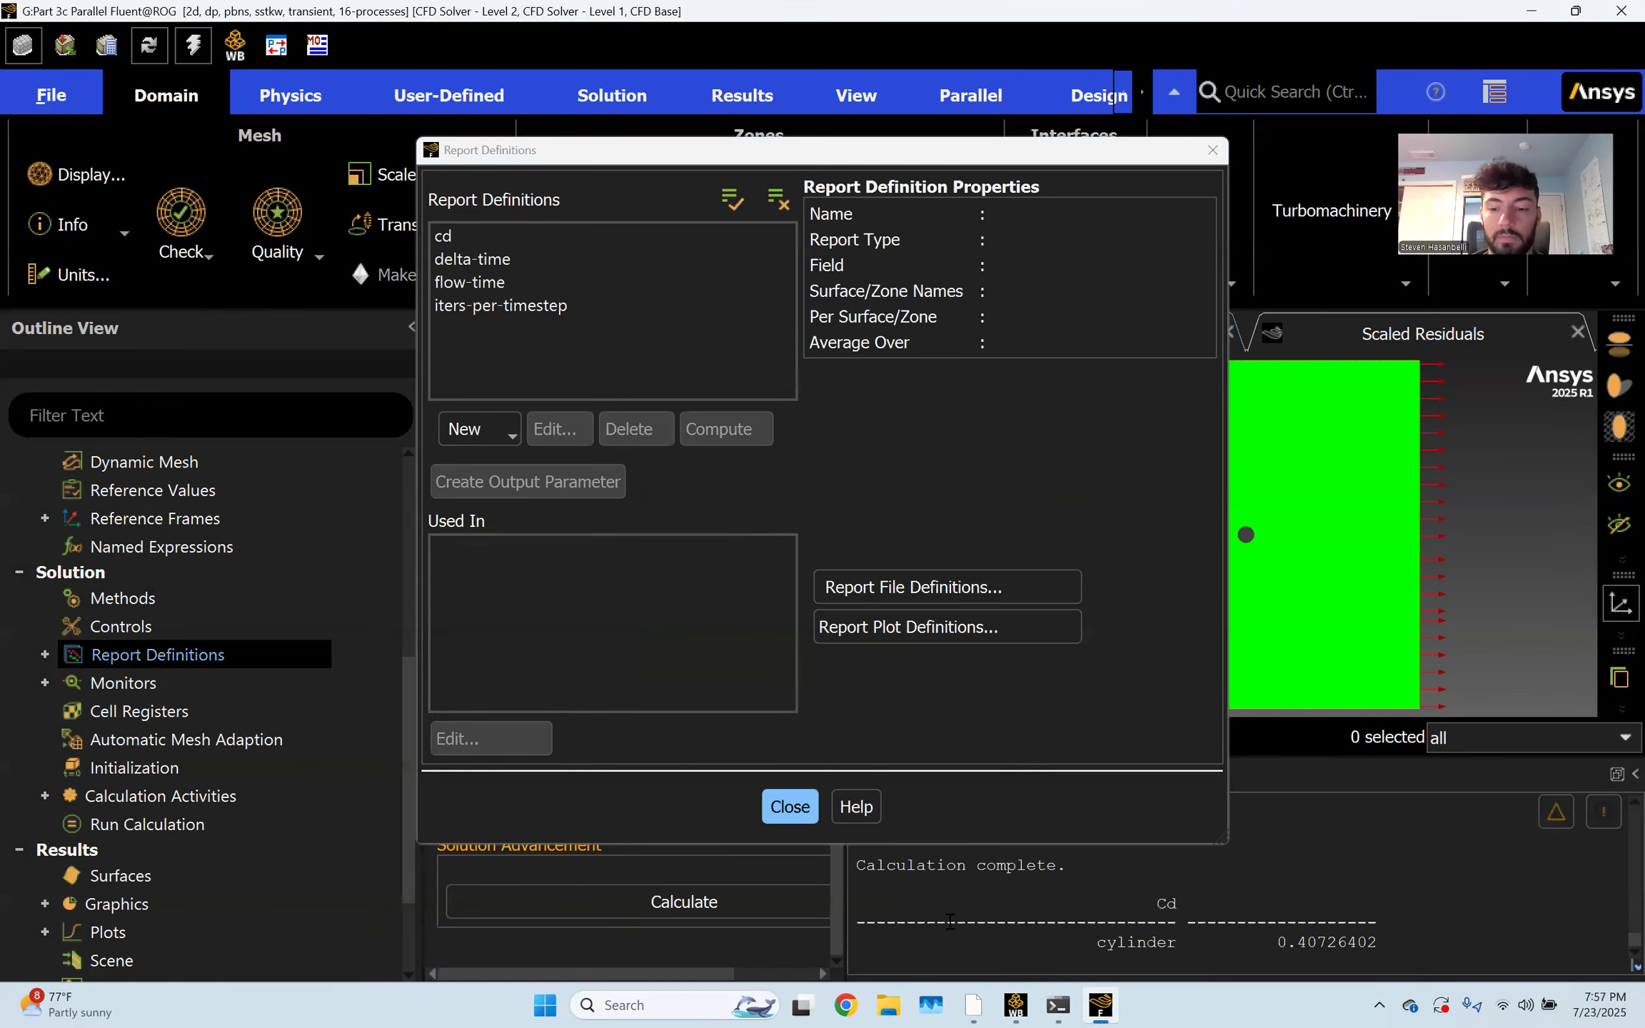
click(783, 907)
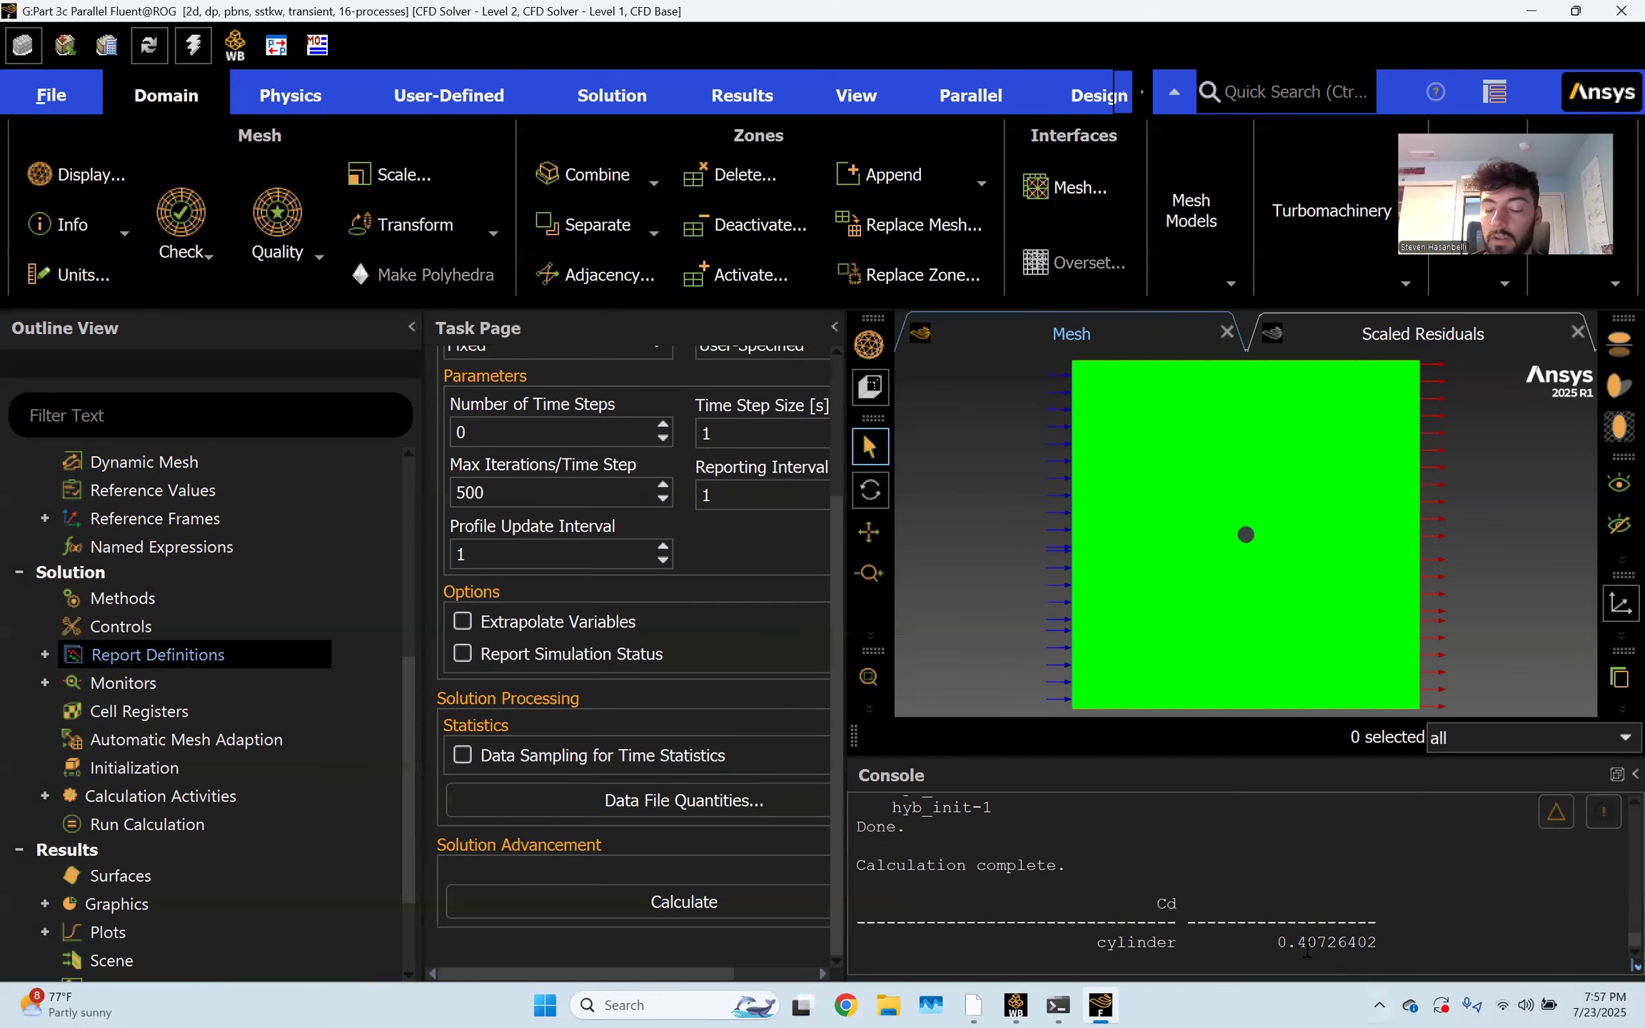
drag(1298, 943, 1326, 947)
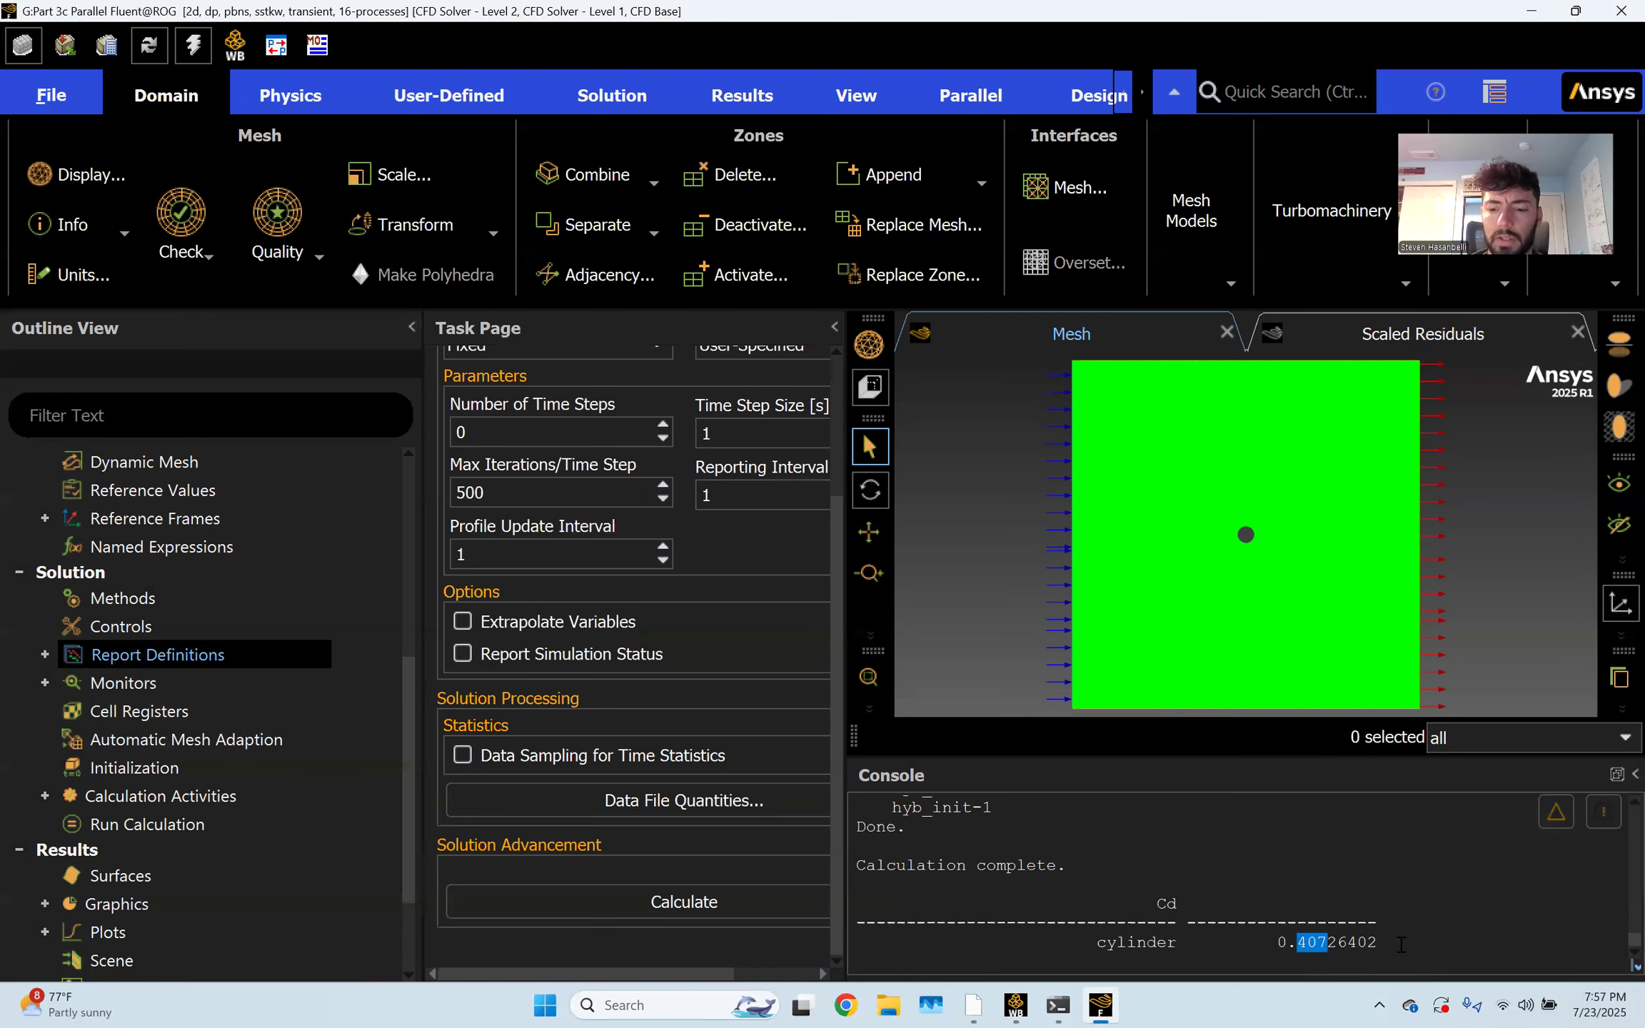
click(1318, 942)
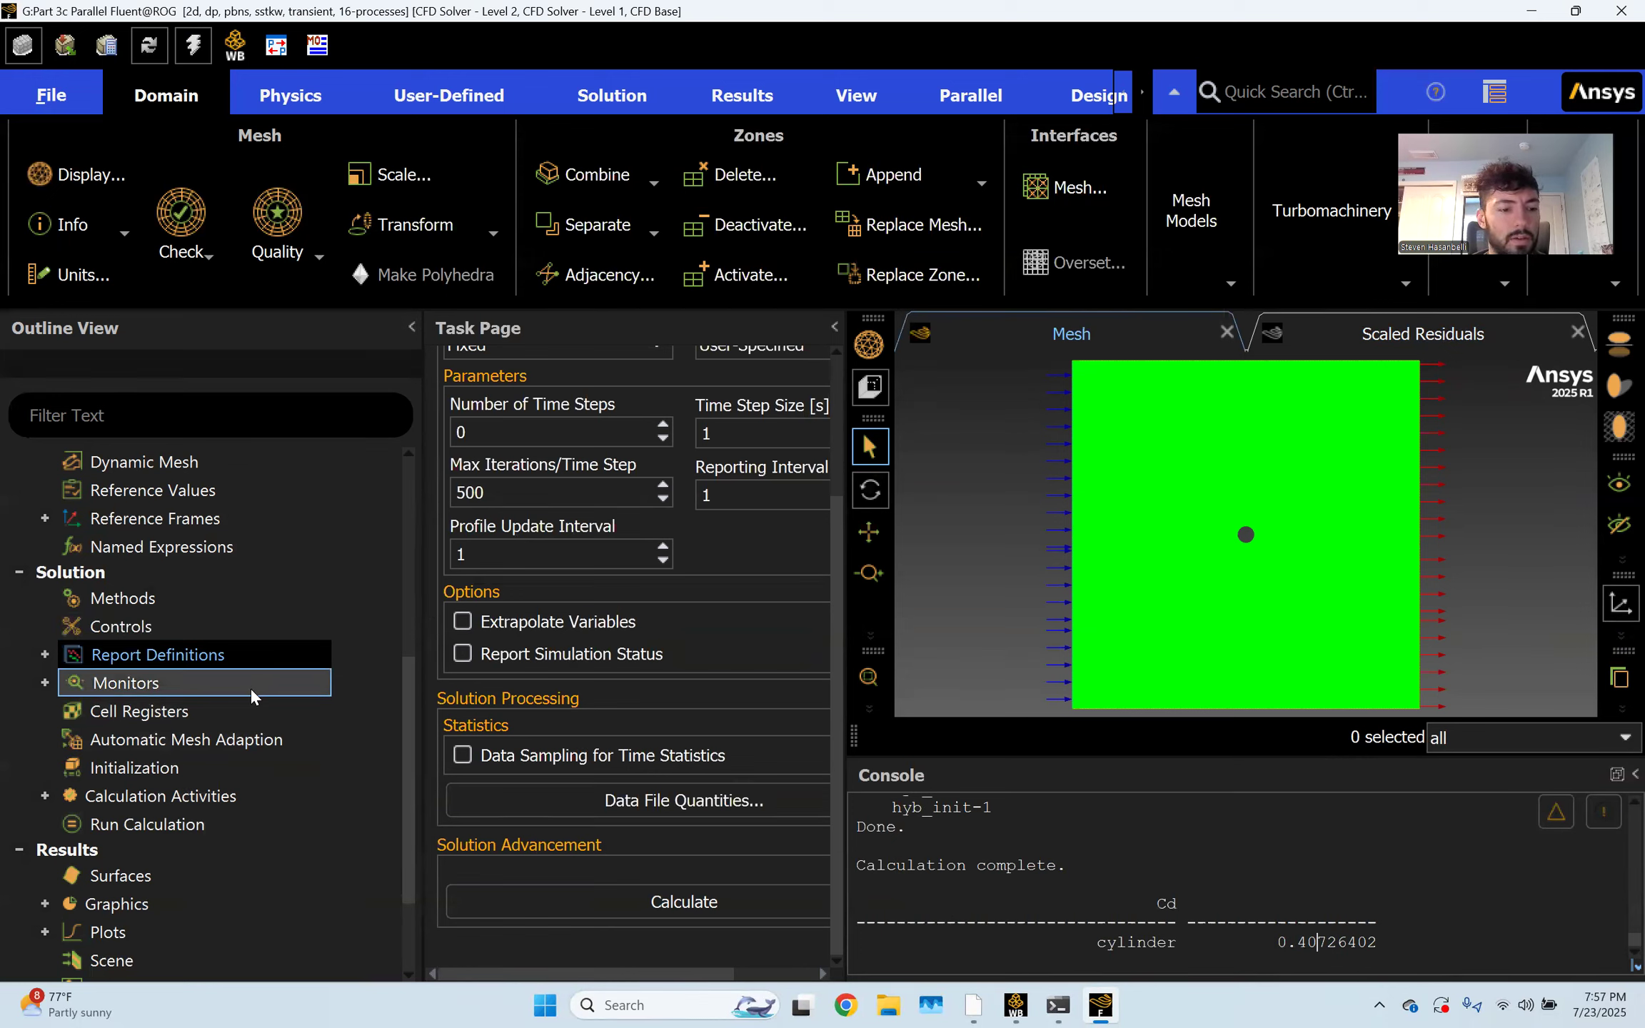
Start a new XY plot named cp-on-the-surface
scroll(139, 820, down, 1)
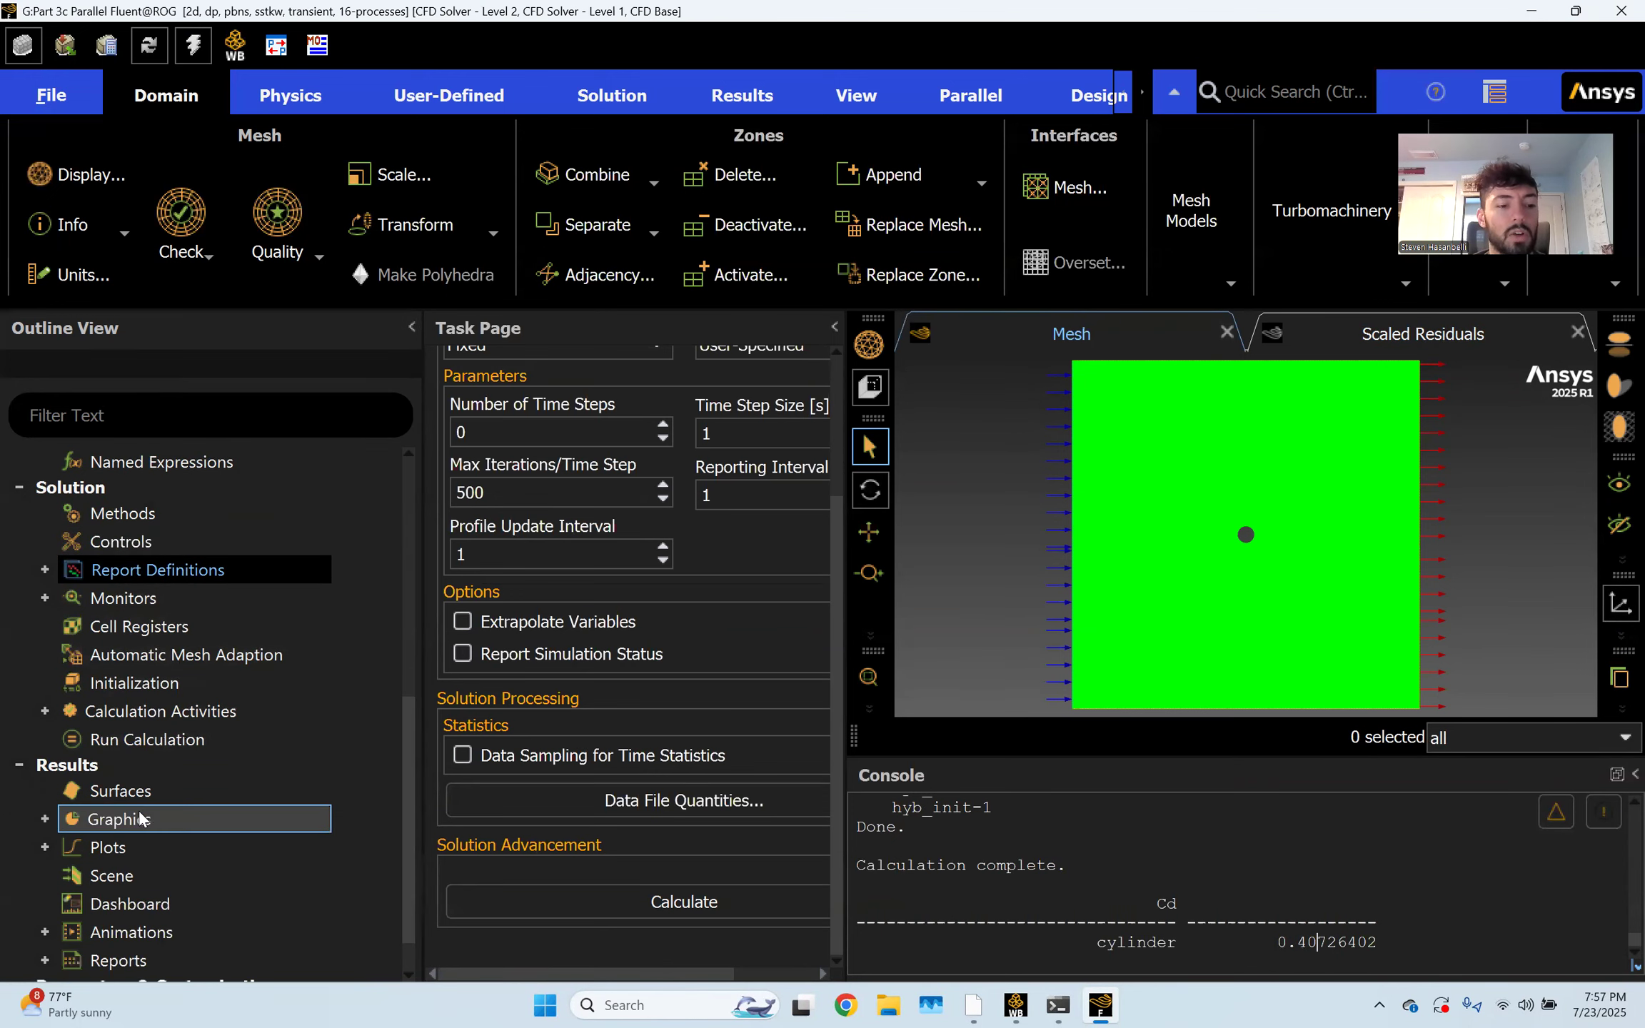
scroll(139, 819, down, 1)
click(42, 797)
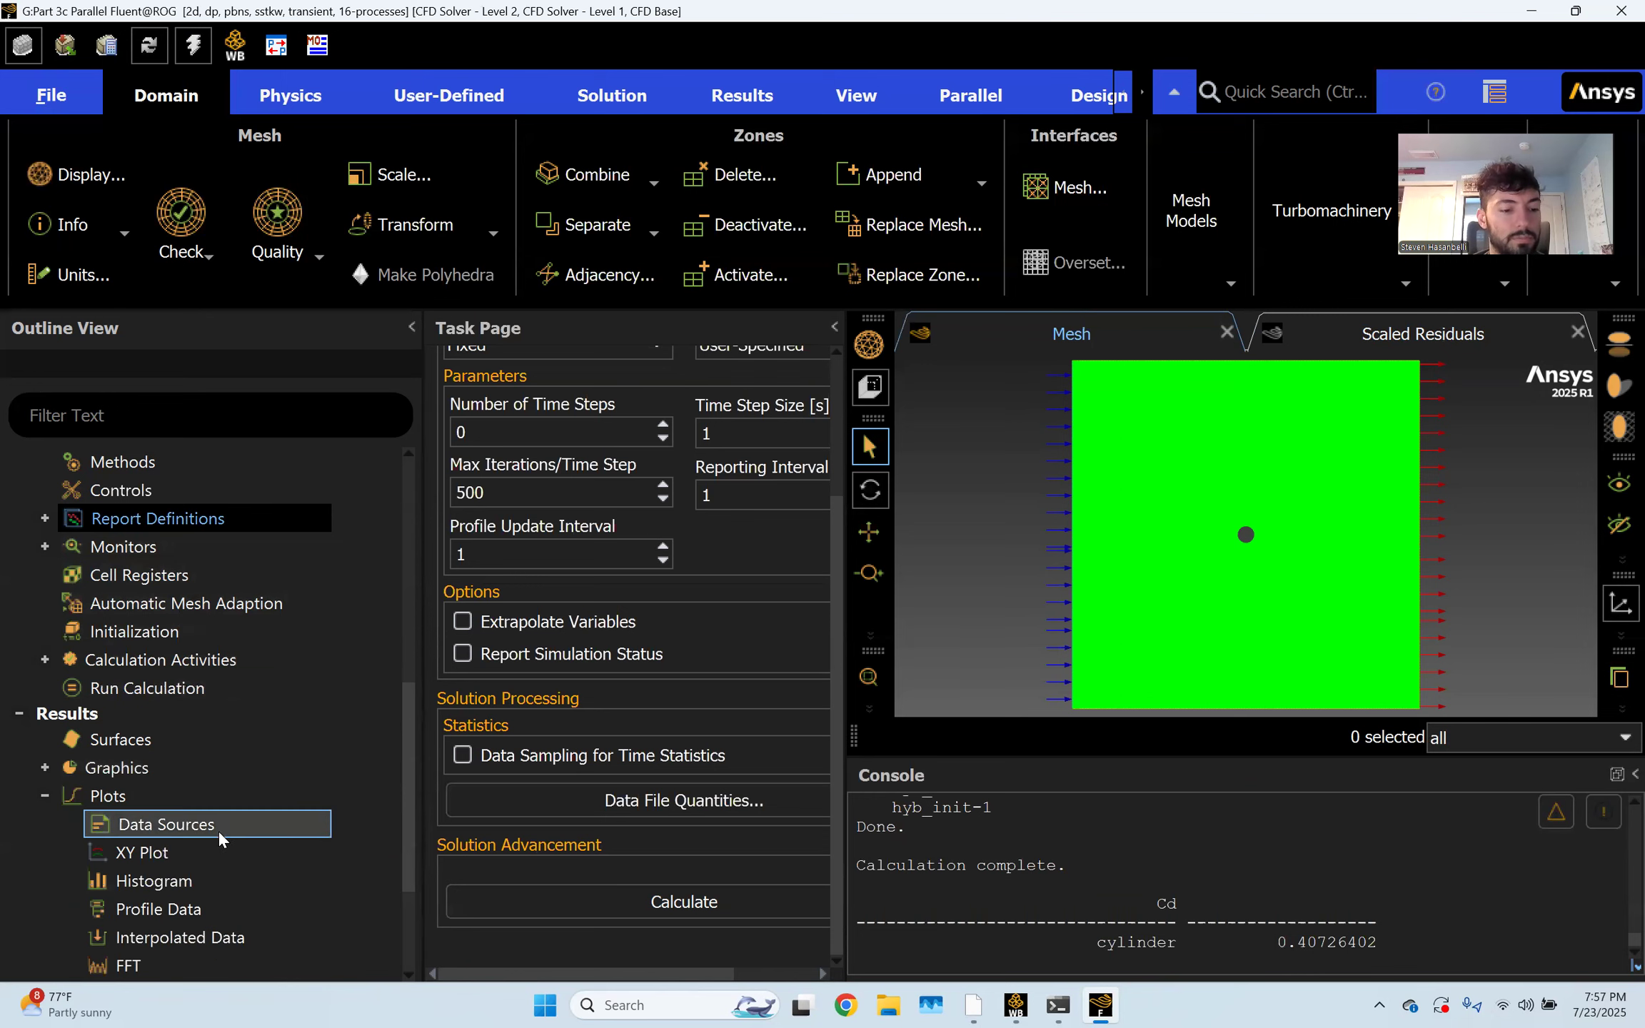
click(156, 856)
double_click(146, 853)
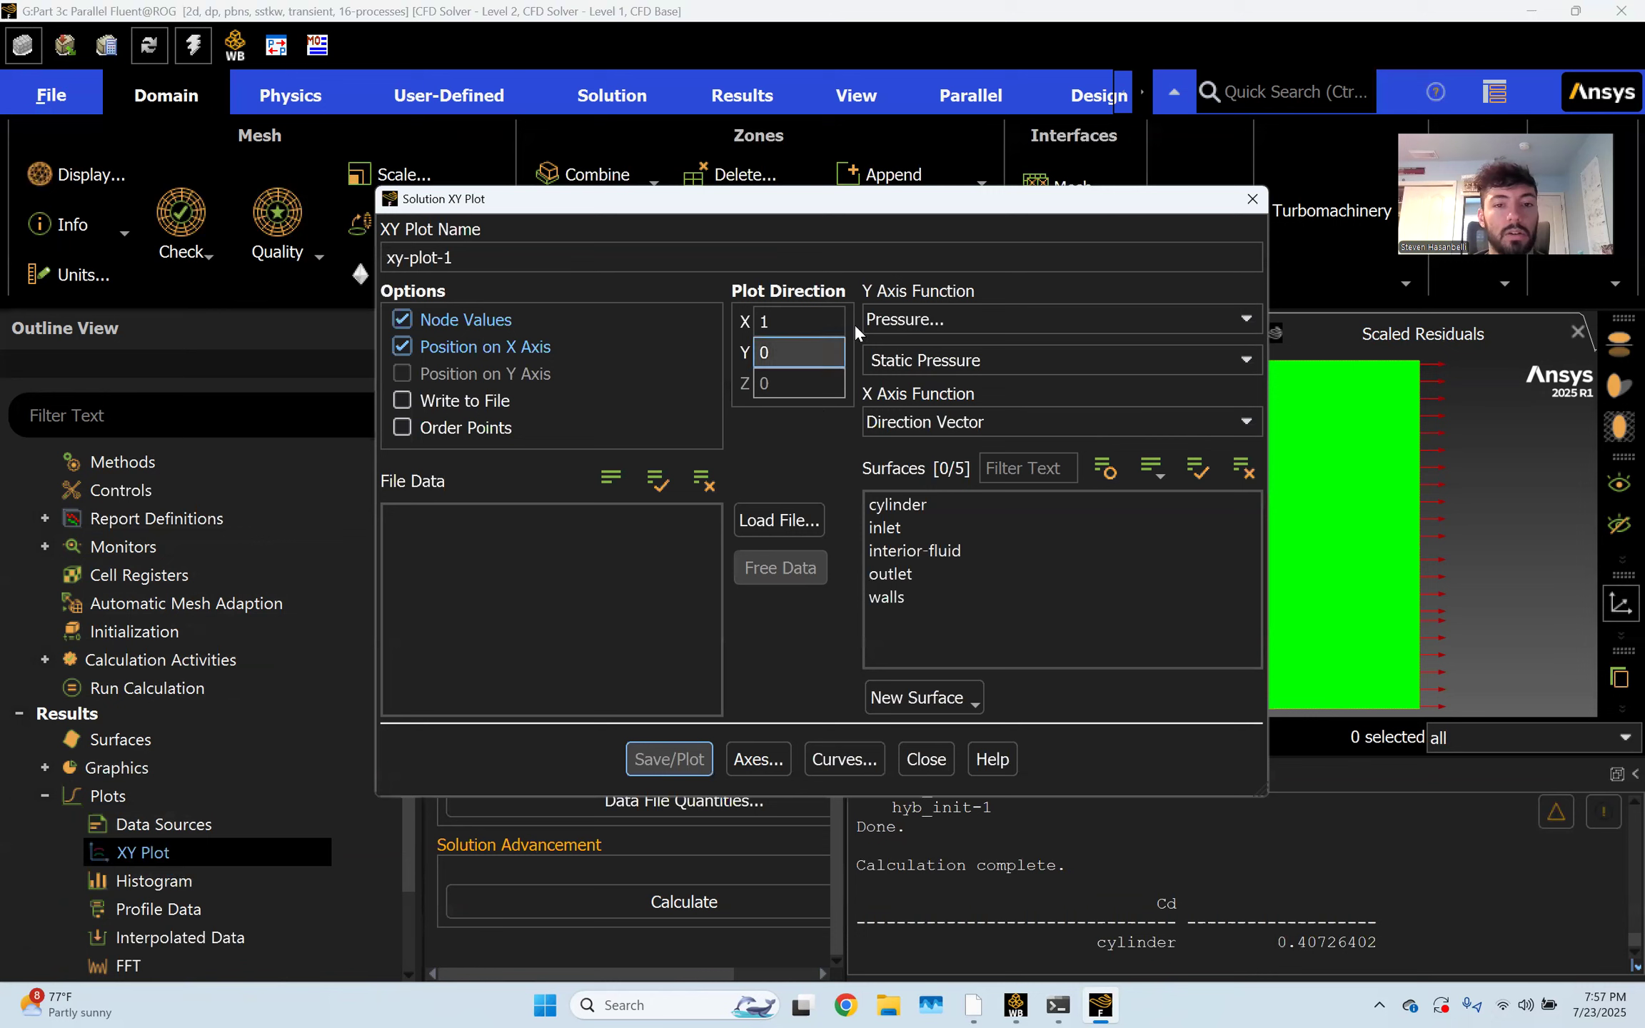
triple_click(818, 265)
text(cp-on-the-surface)
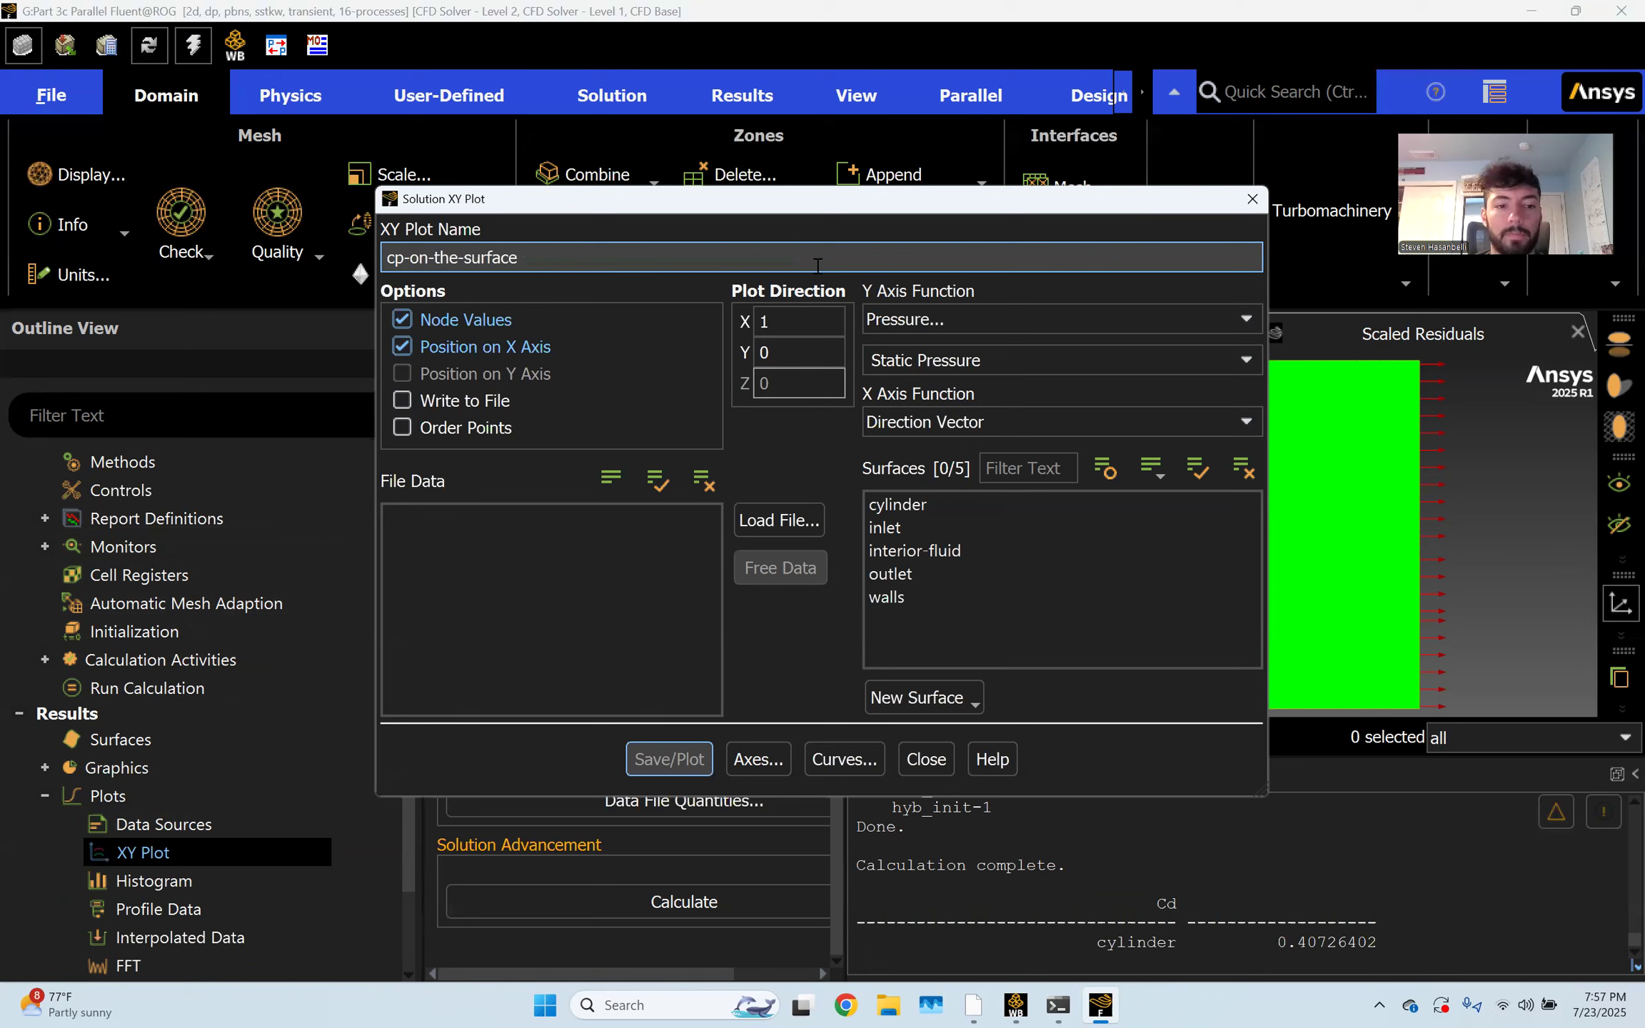
Plot the Pressure Coefficient on the cylinder surface with Write to File off, save the plot and close its settings
click(517, 398)
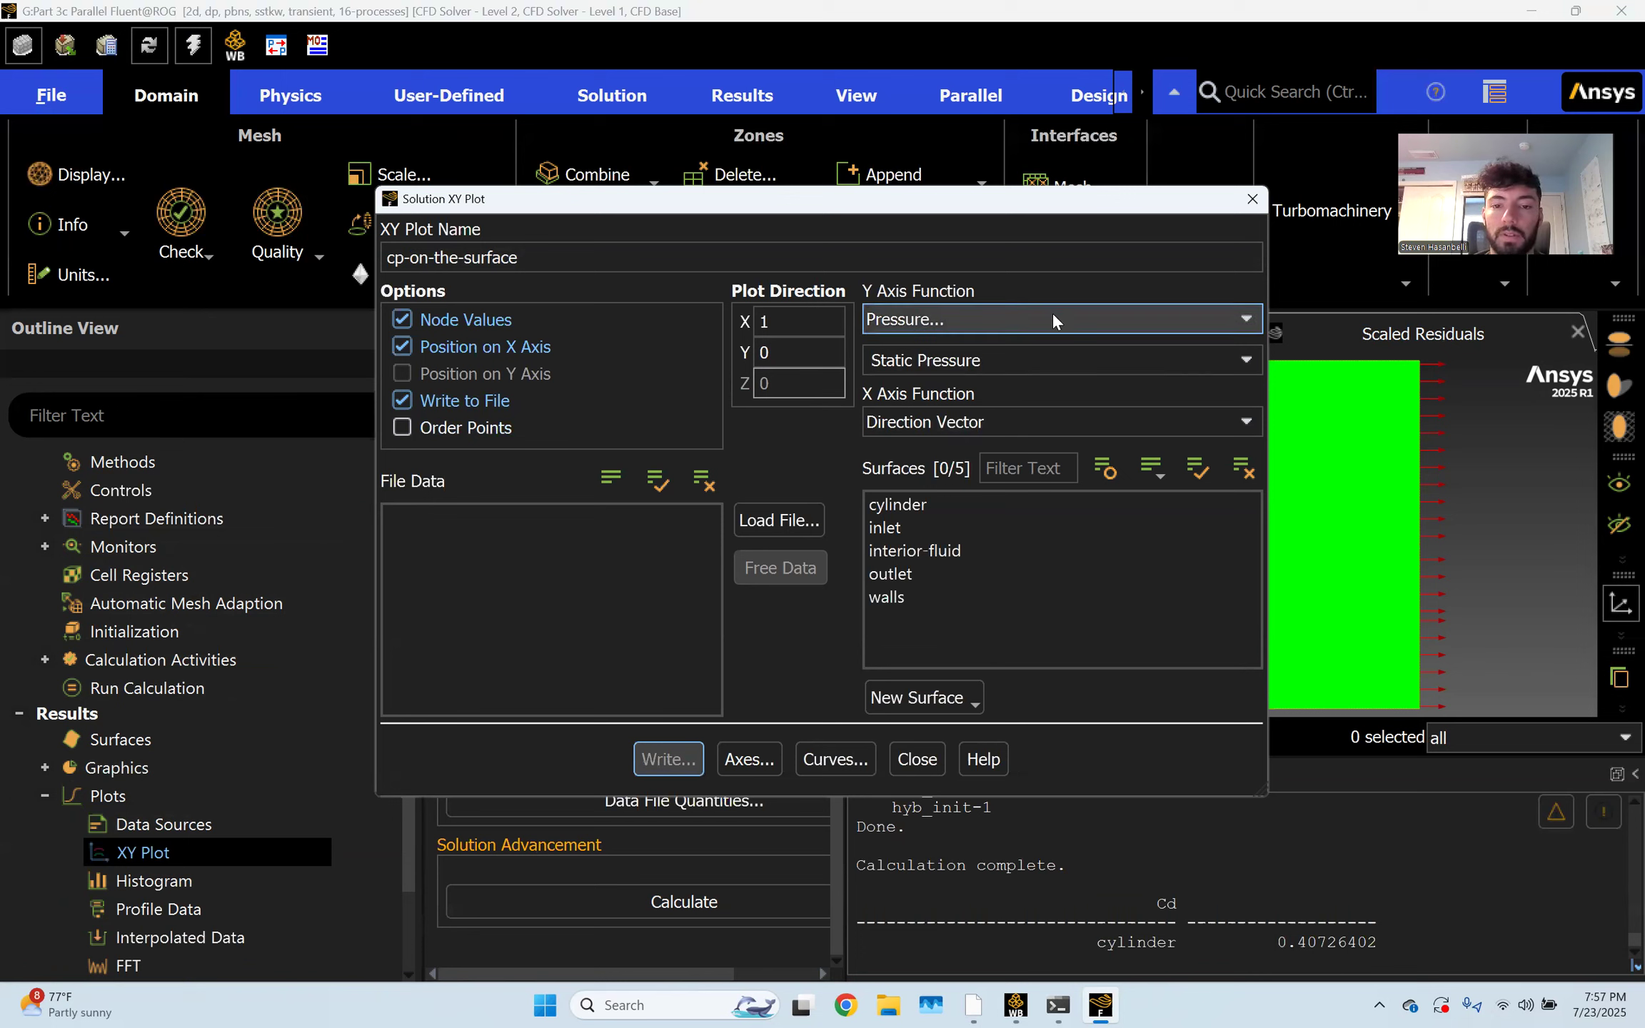
click(1244, 362)
click(1093, 404)
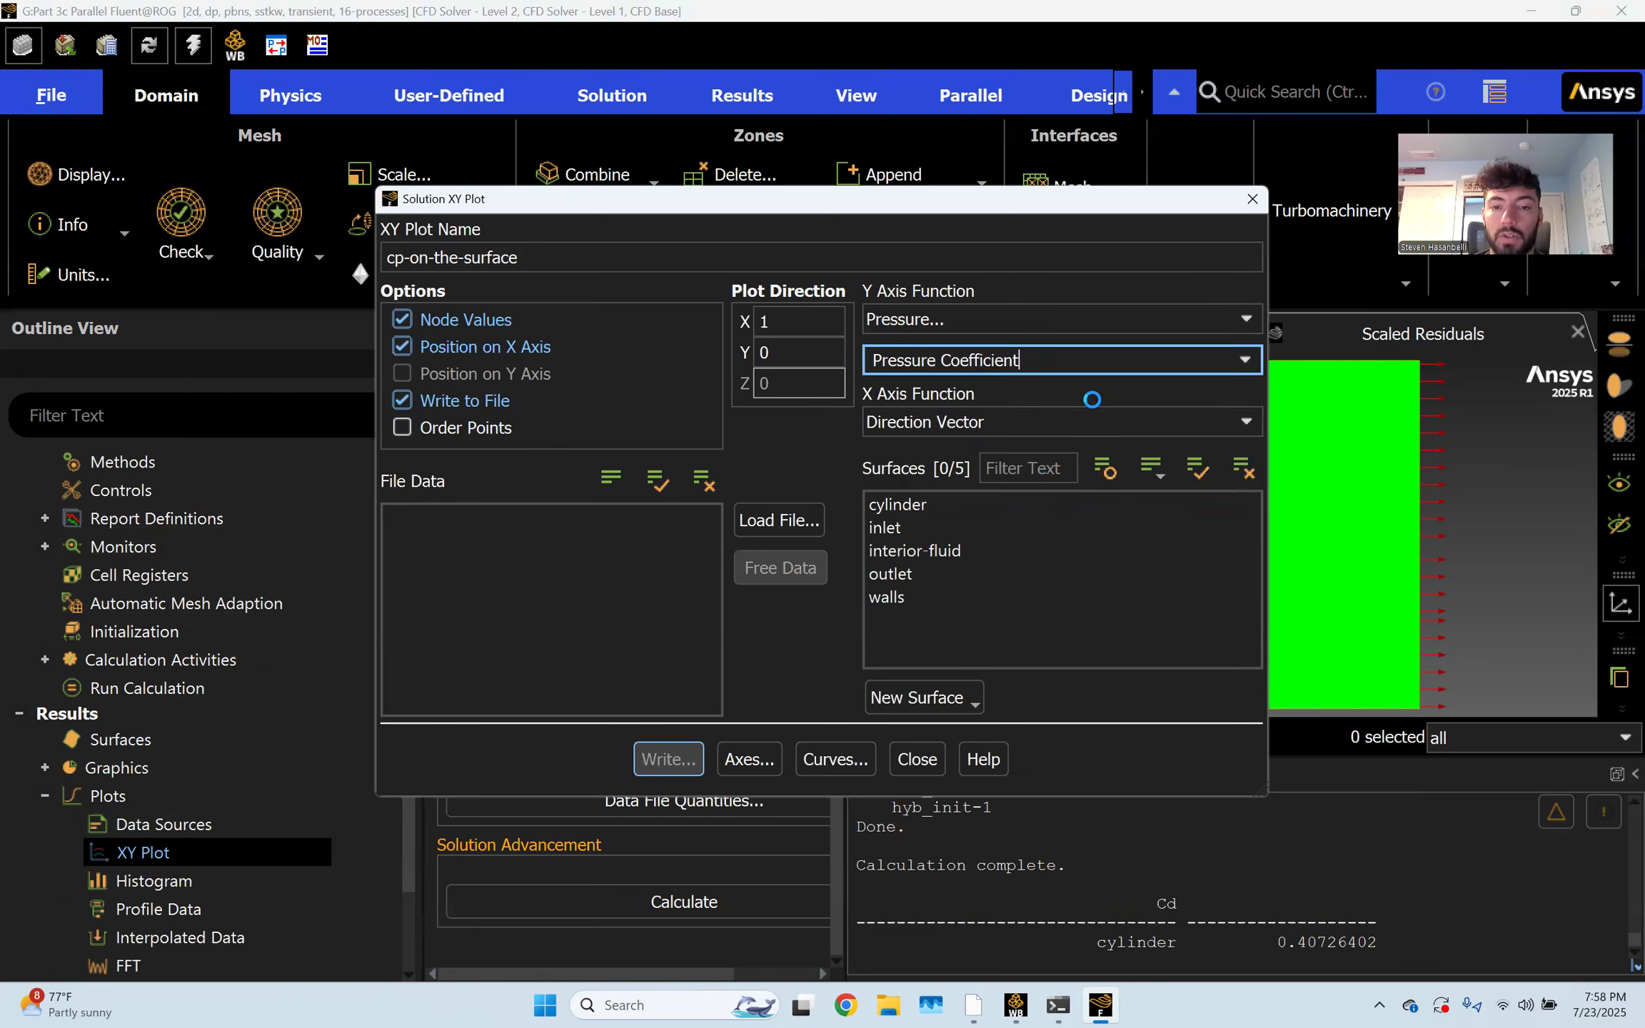
click(899, 505)
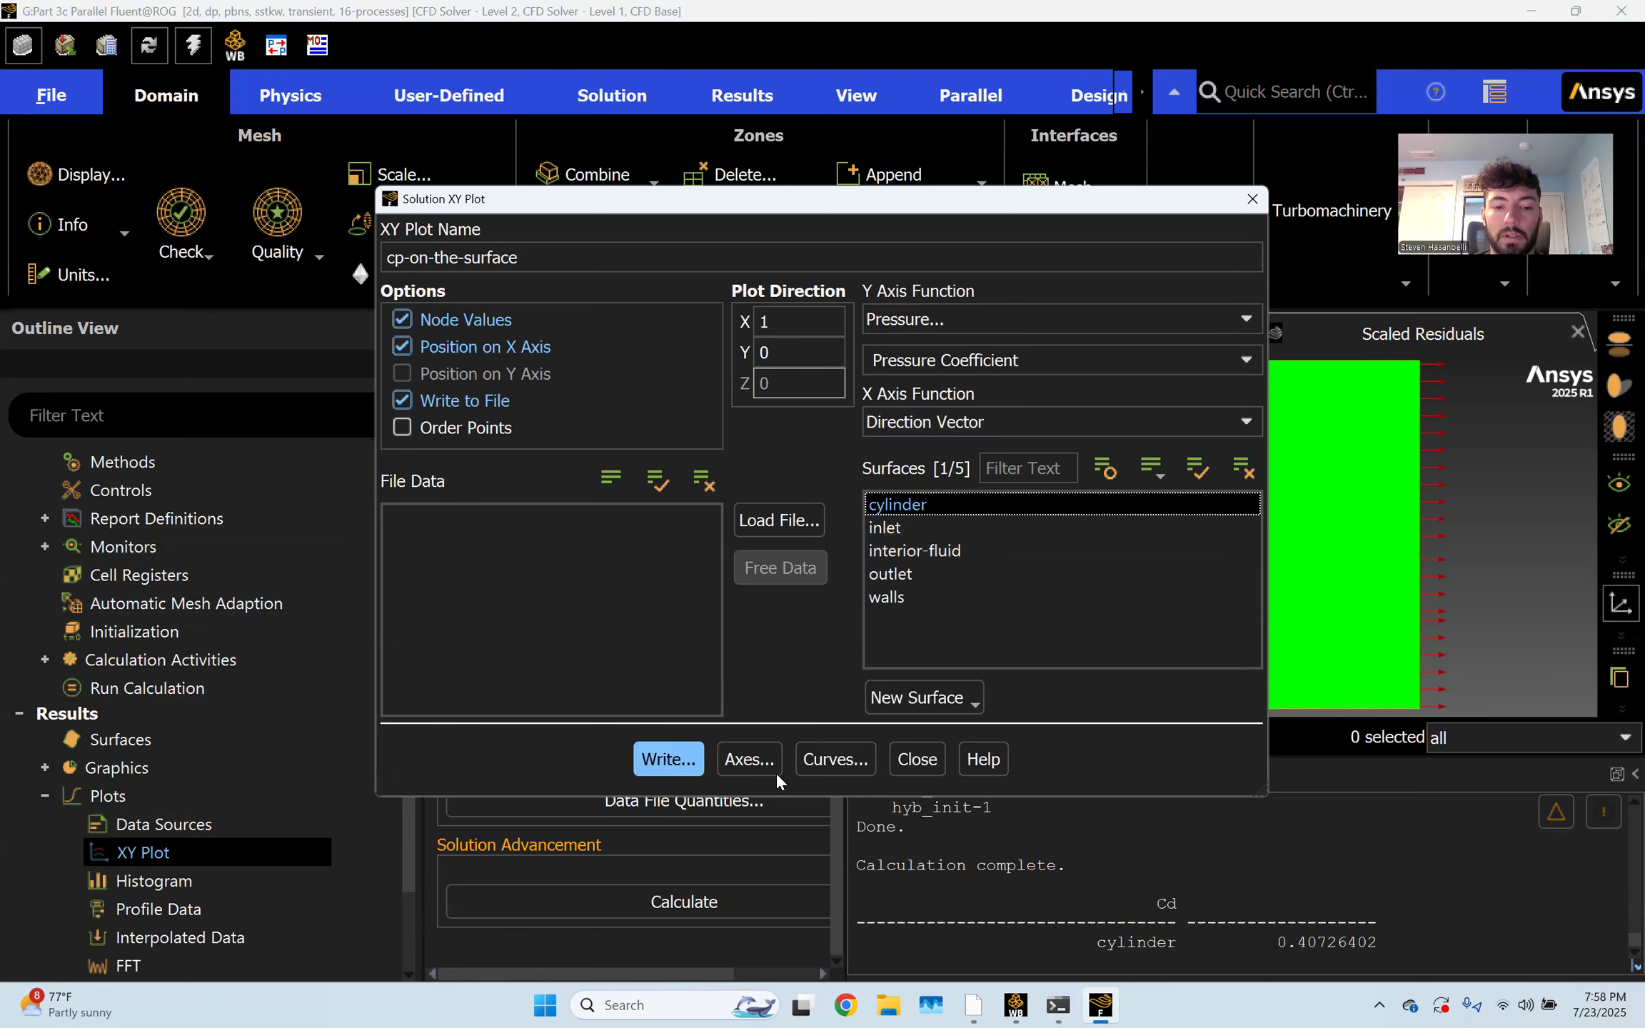
click(434, 400)
click(652, 757)
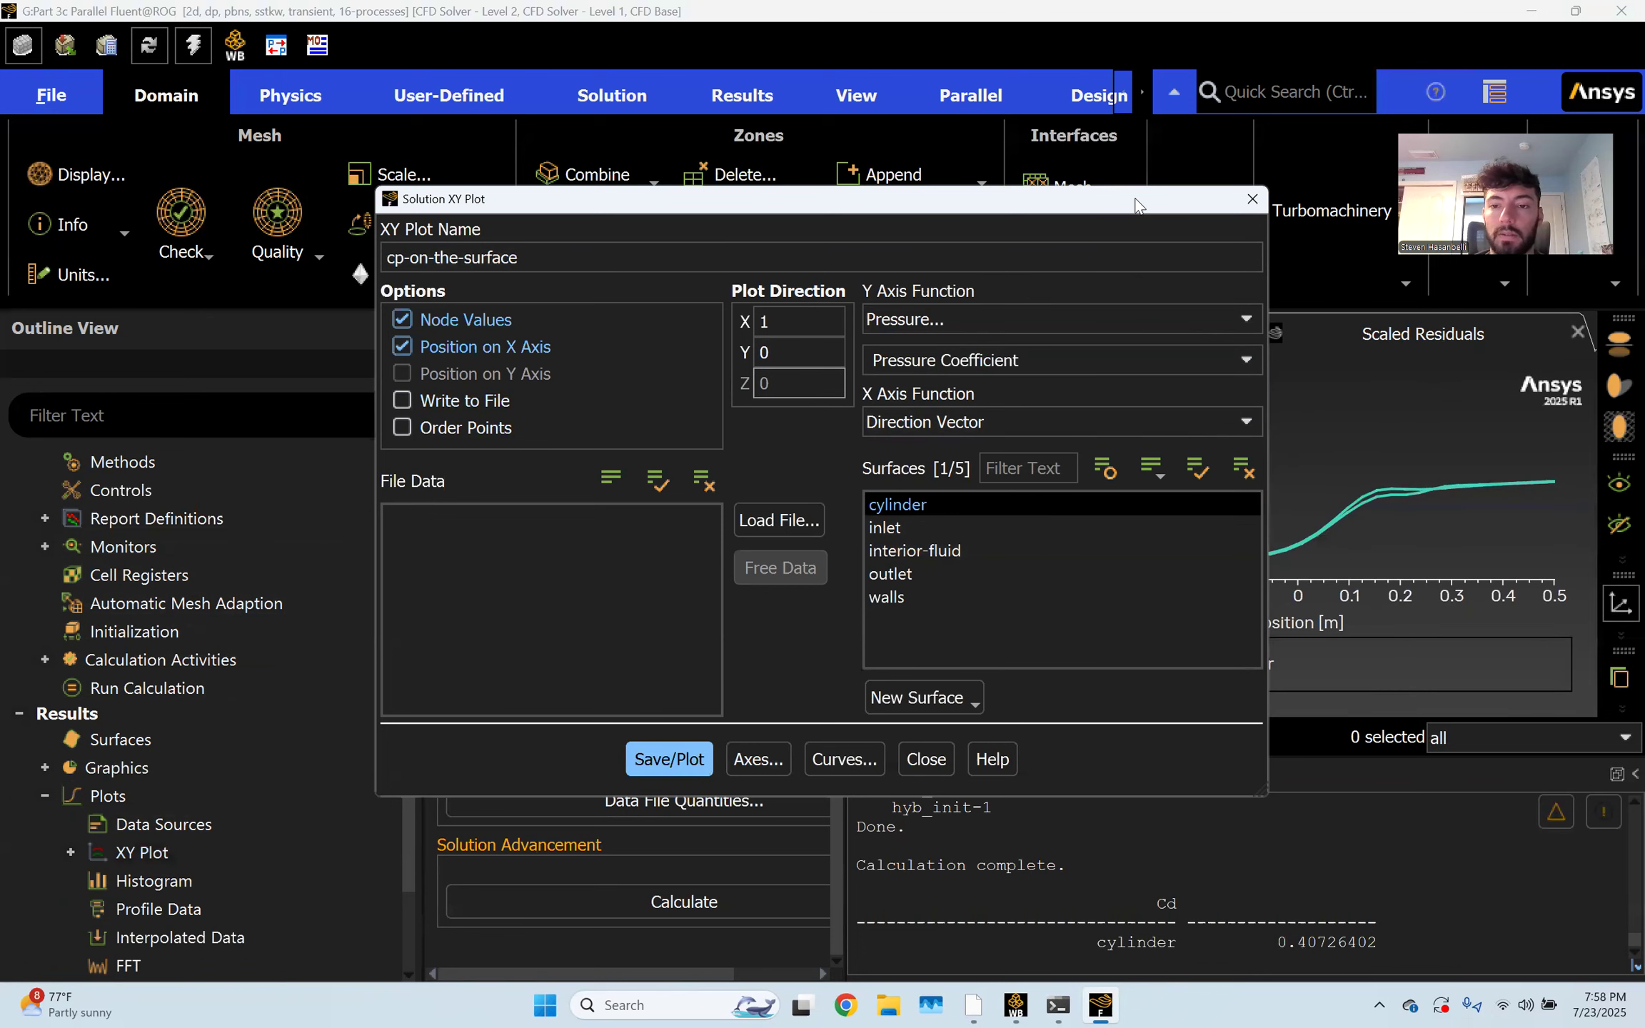
drag(1136, 205, 761, 189)
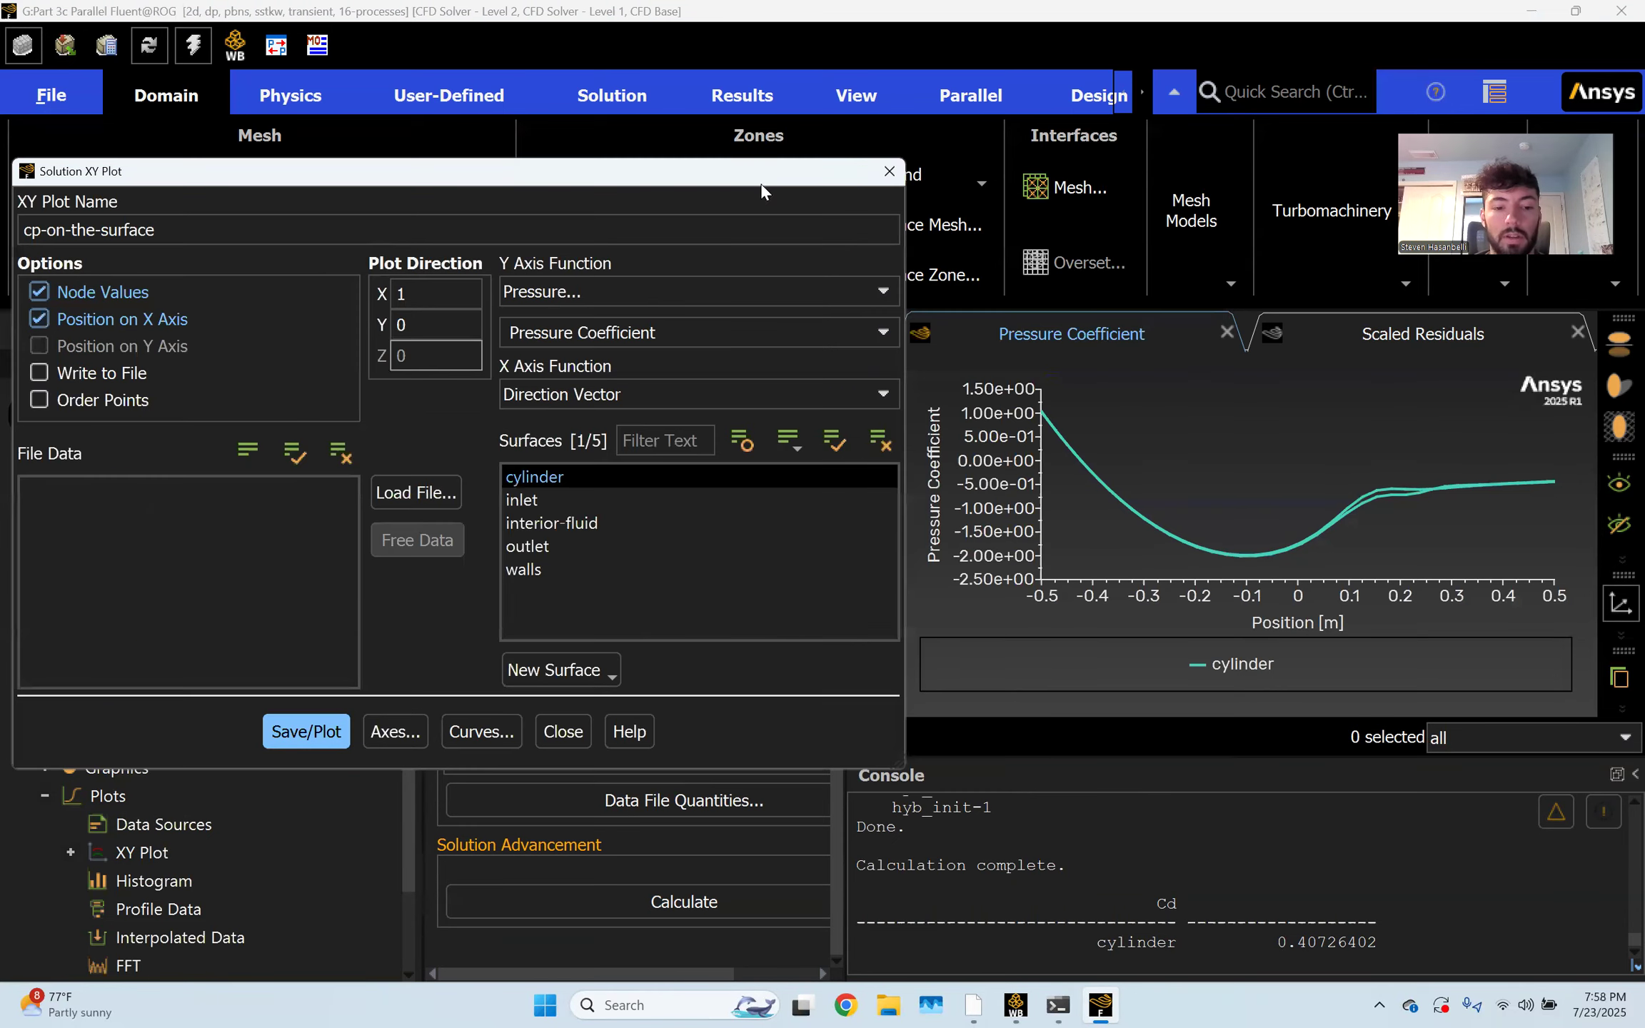
click(566, 732)
mouse_move(1391, 500)
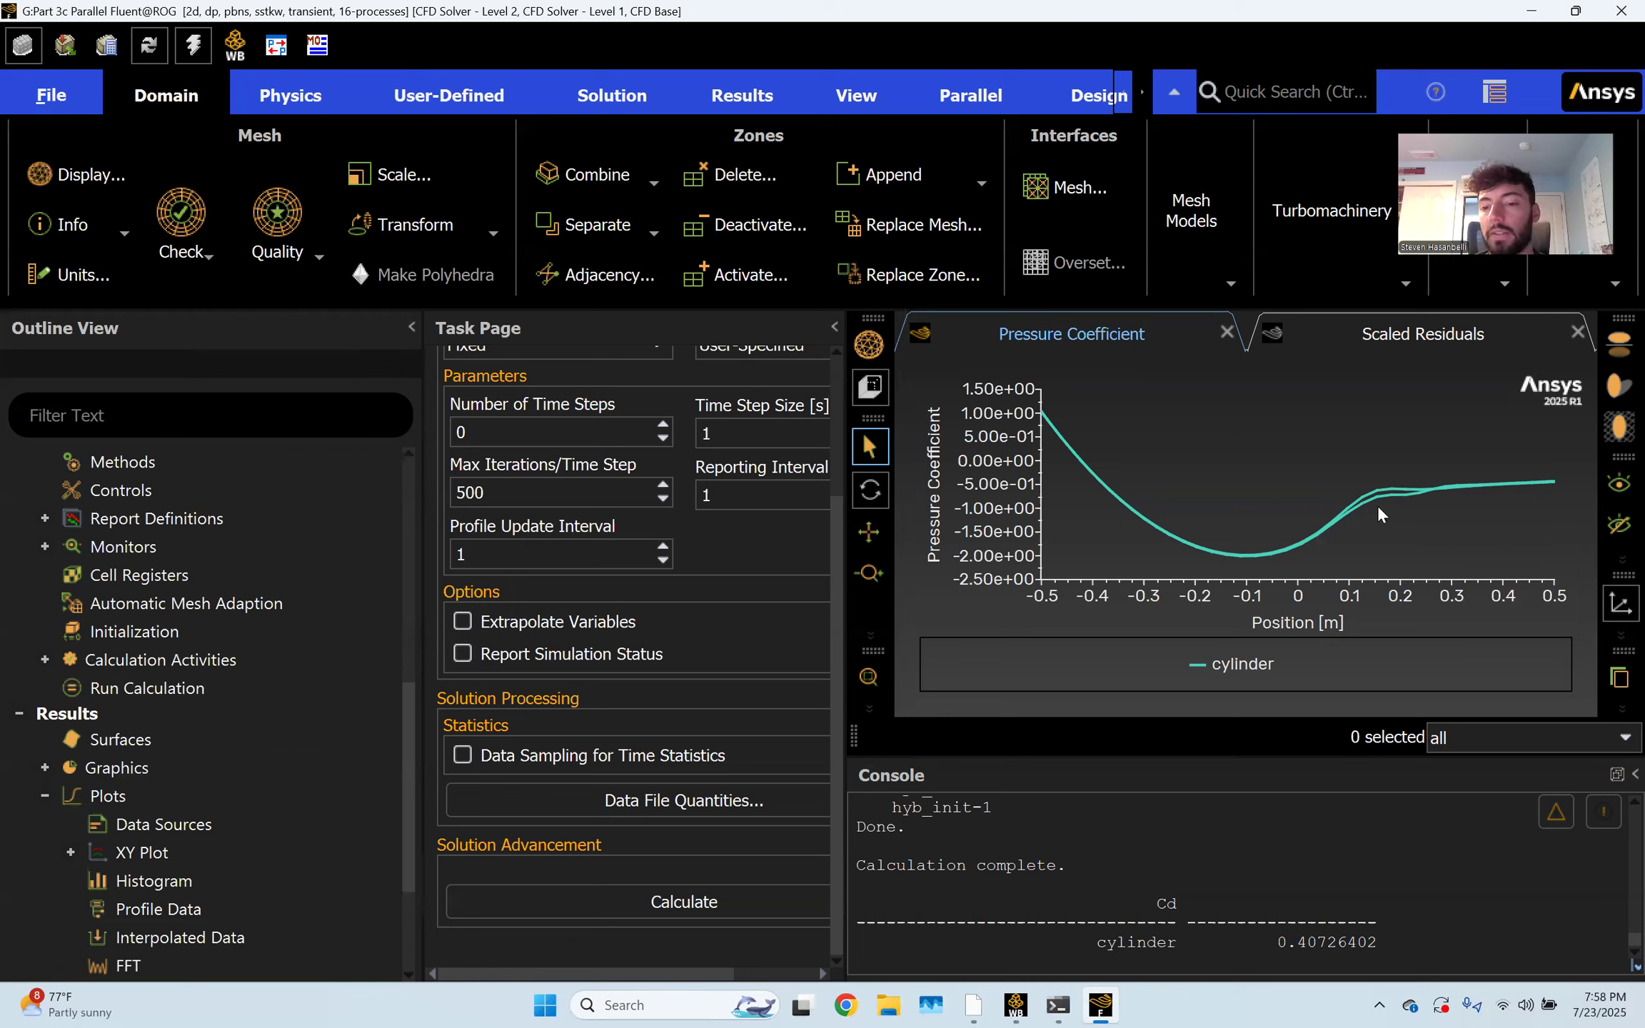
mouse_move(1380, 534)
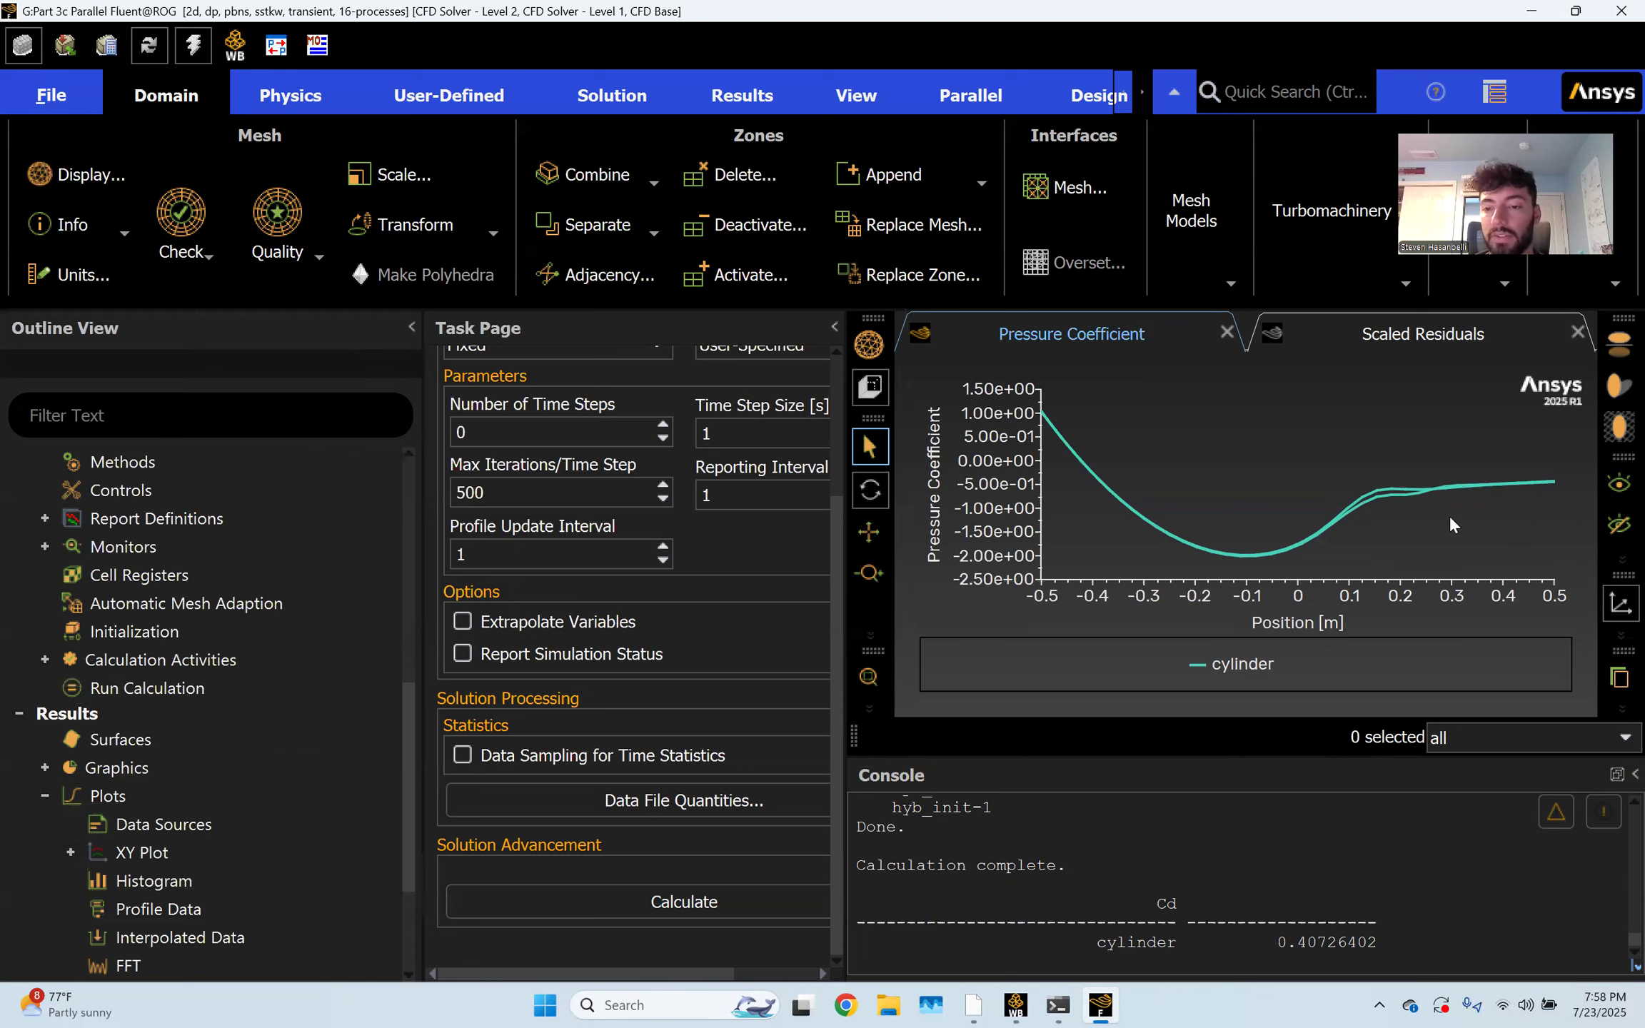
mouse_move(1082, 476)
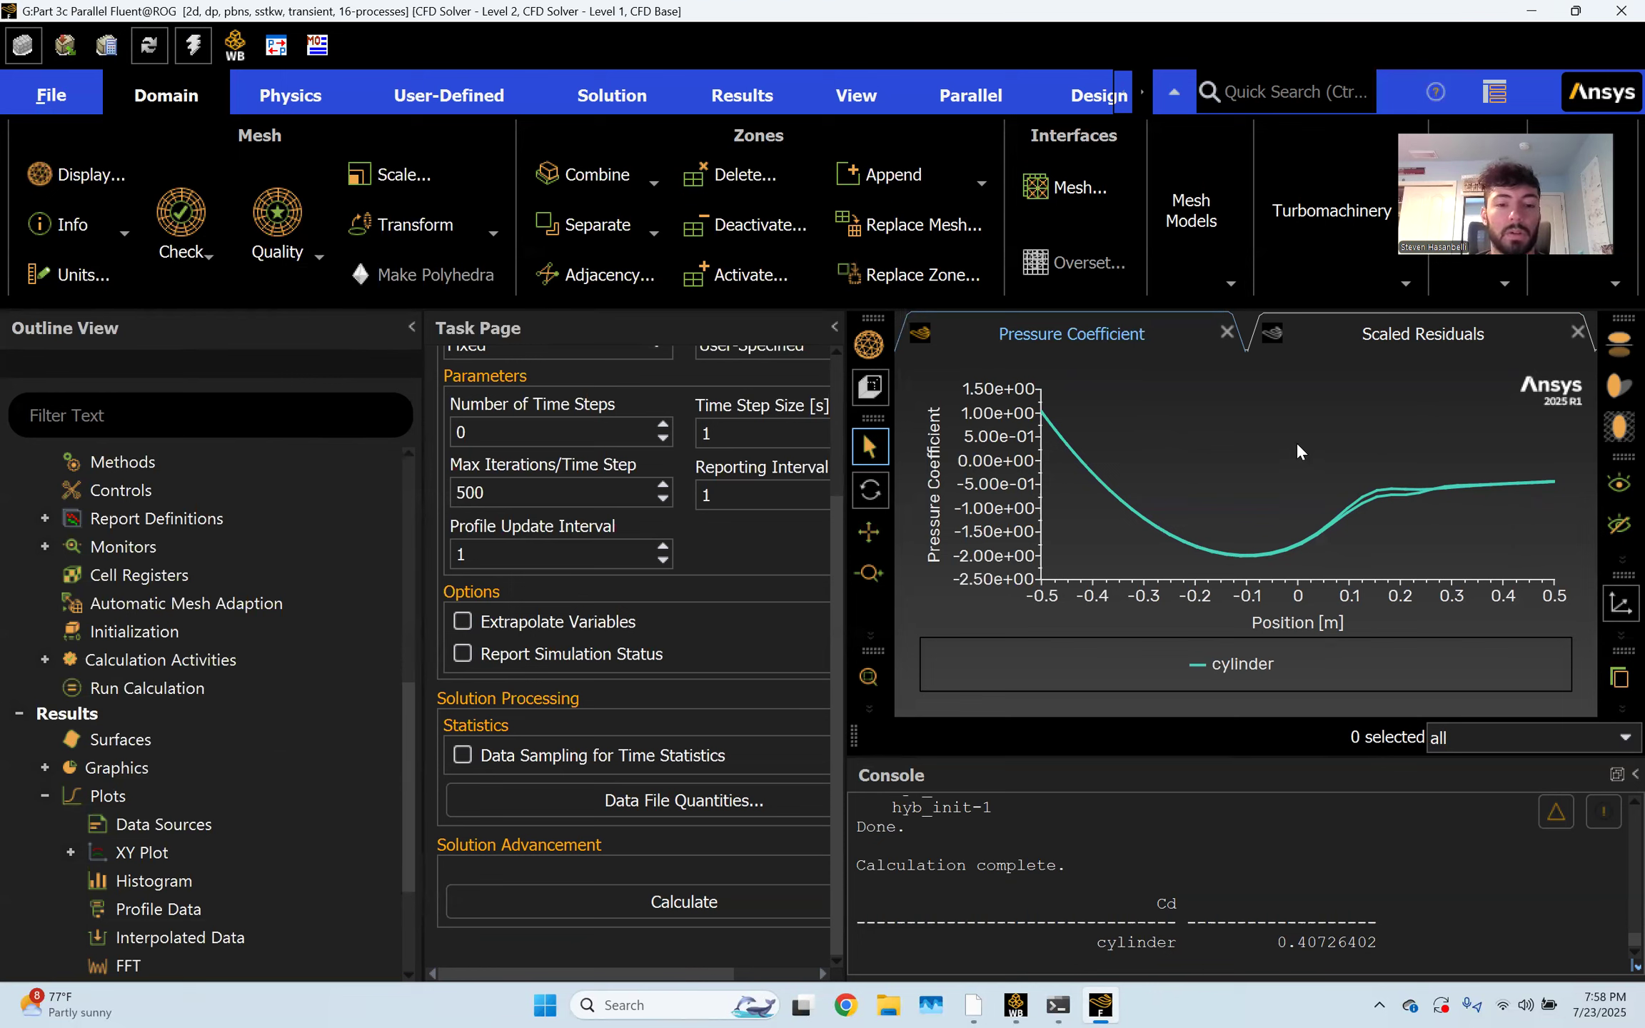
mouse_move(1199, 527)
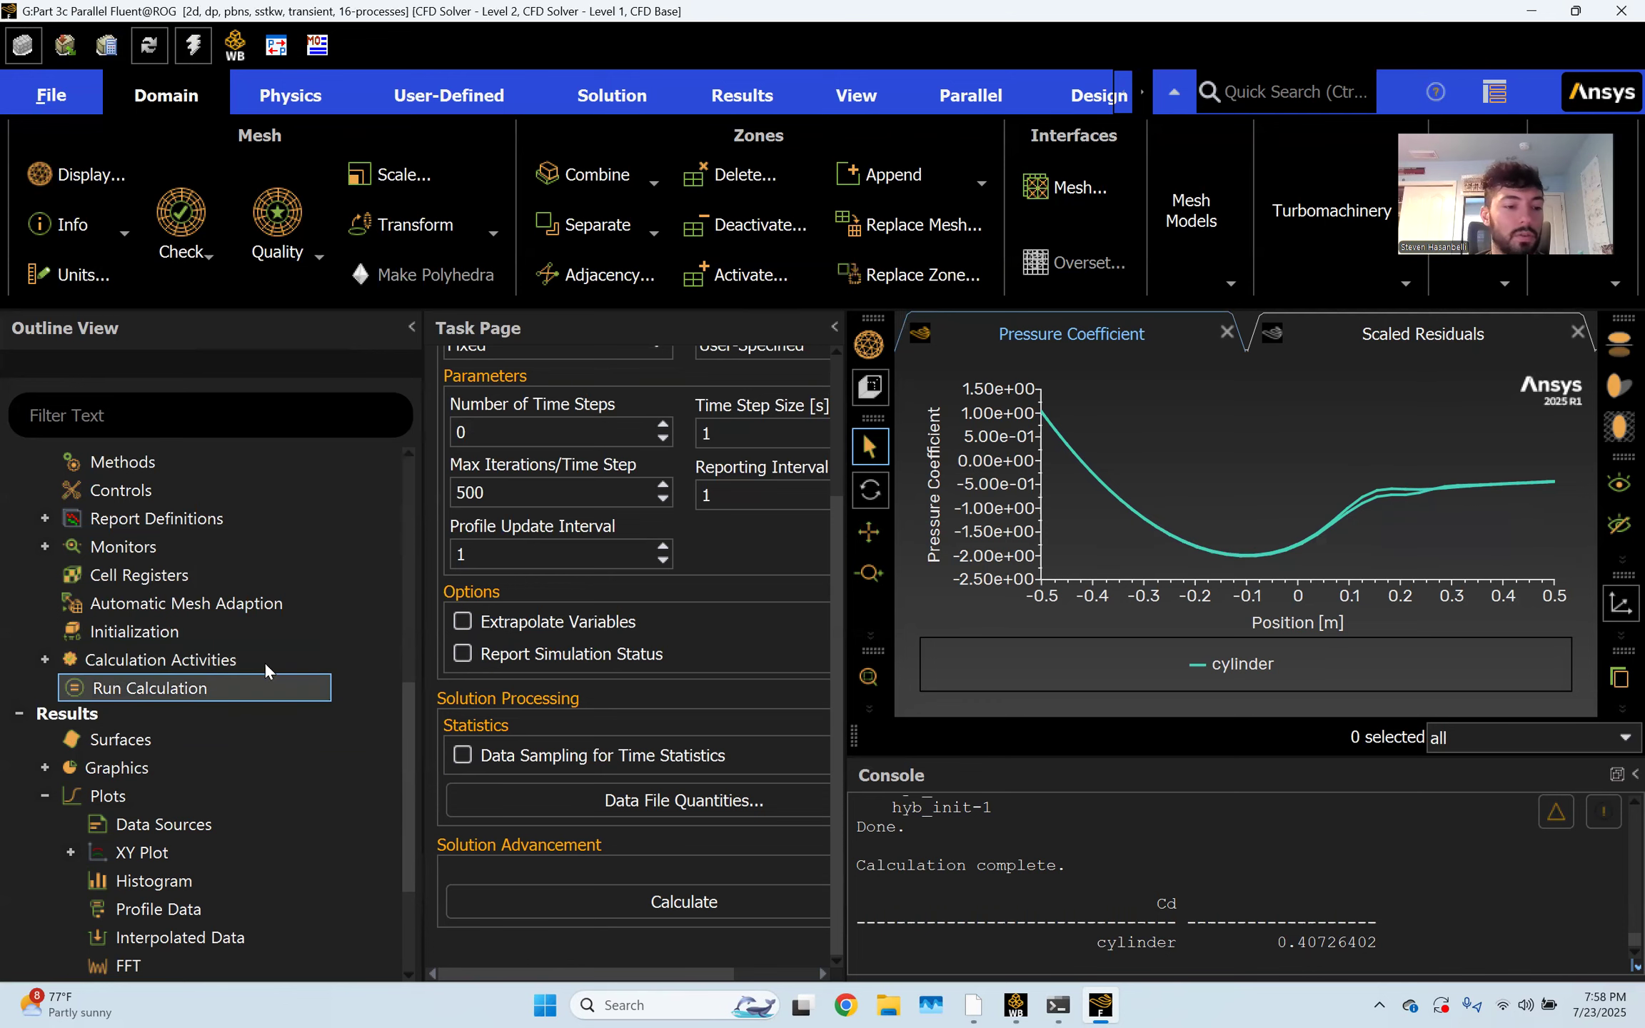
Create a second XY plot, xy-plot-1, showing Velocity Magnitude on the cylinder surface
double_click(143, 853)
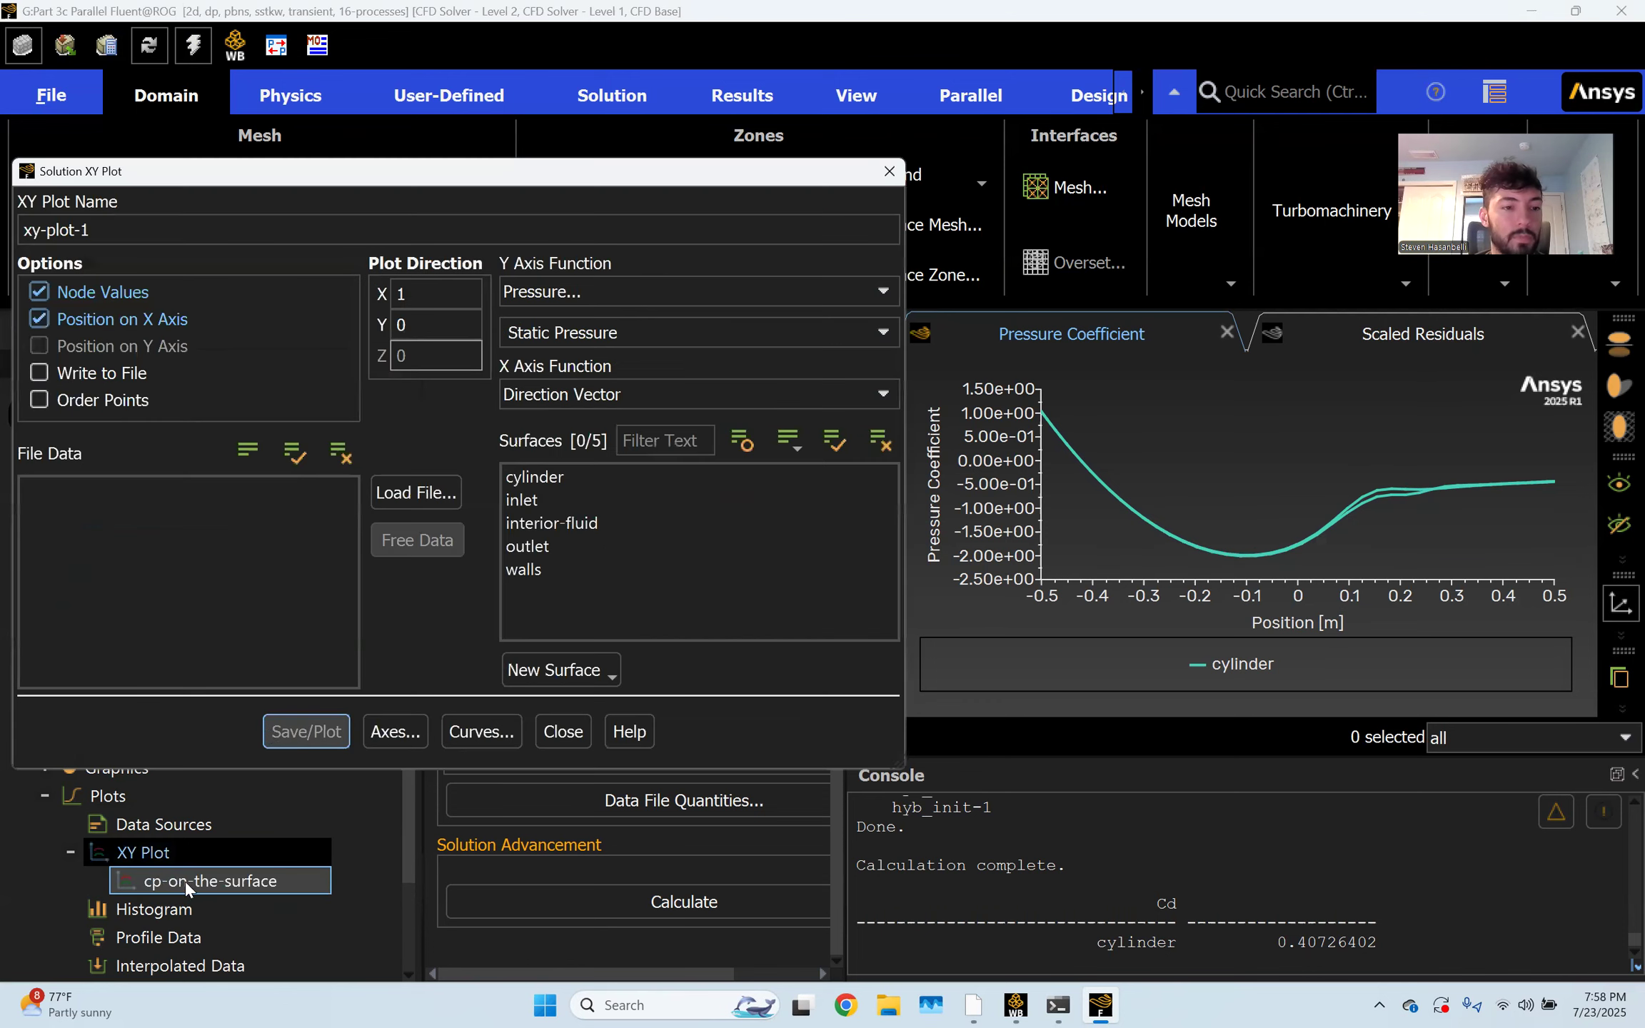
click(559, 293)
click(607, 353)
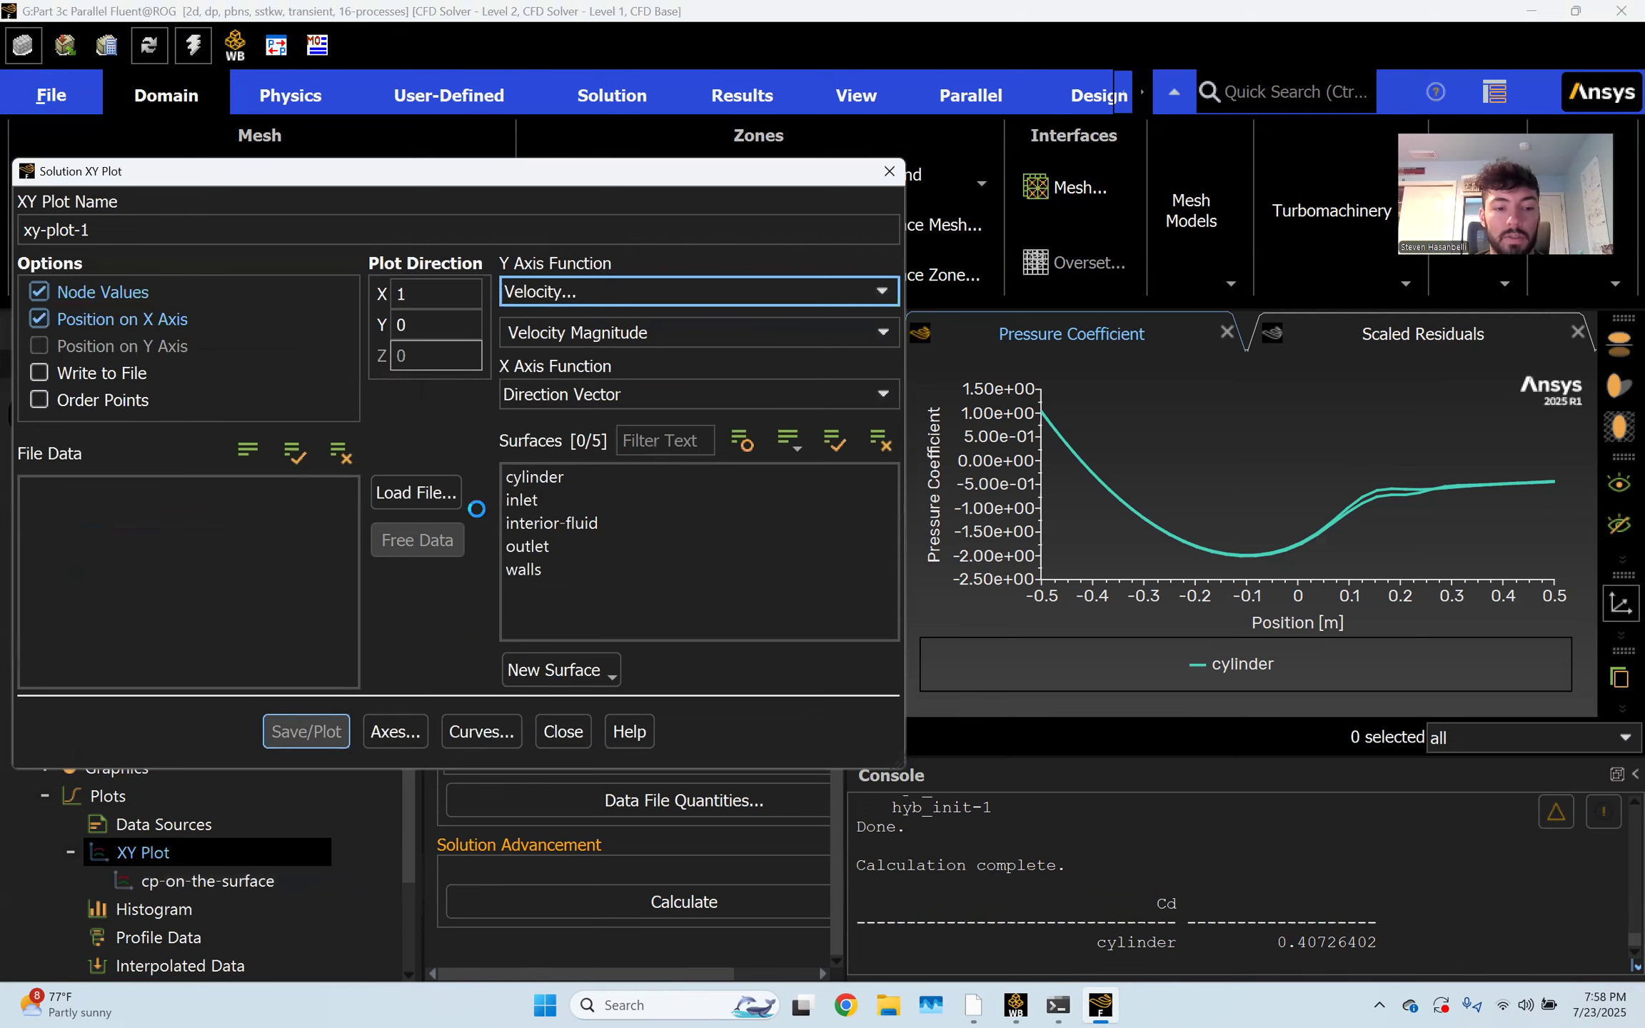
click(537, 477)
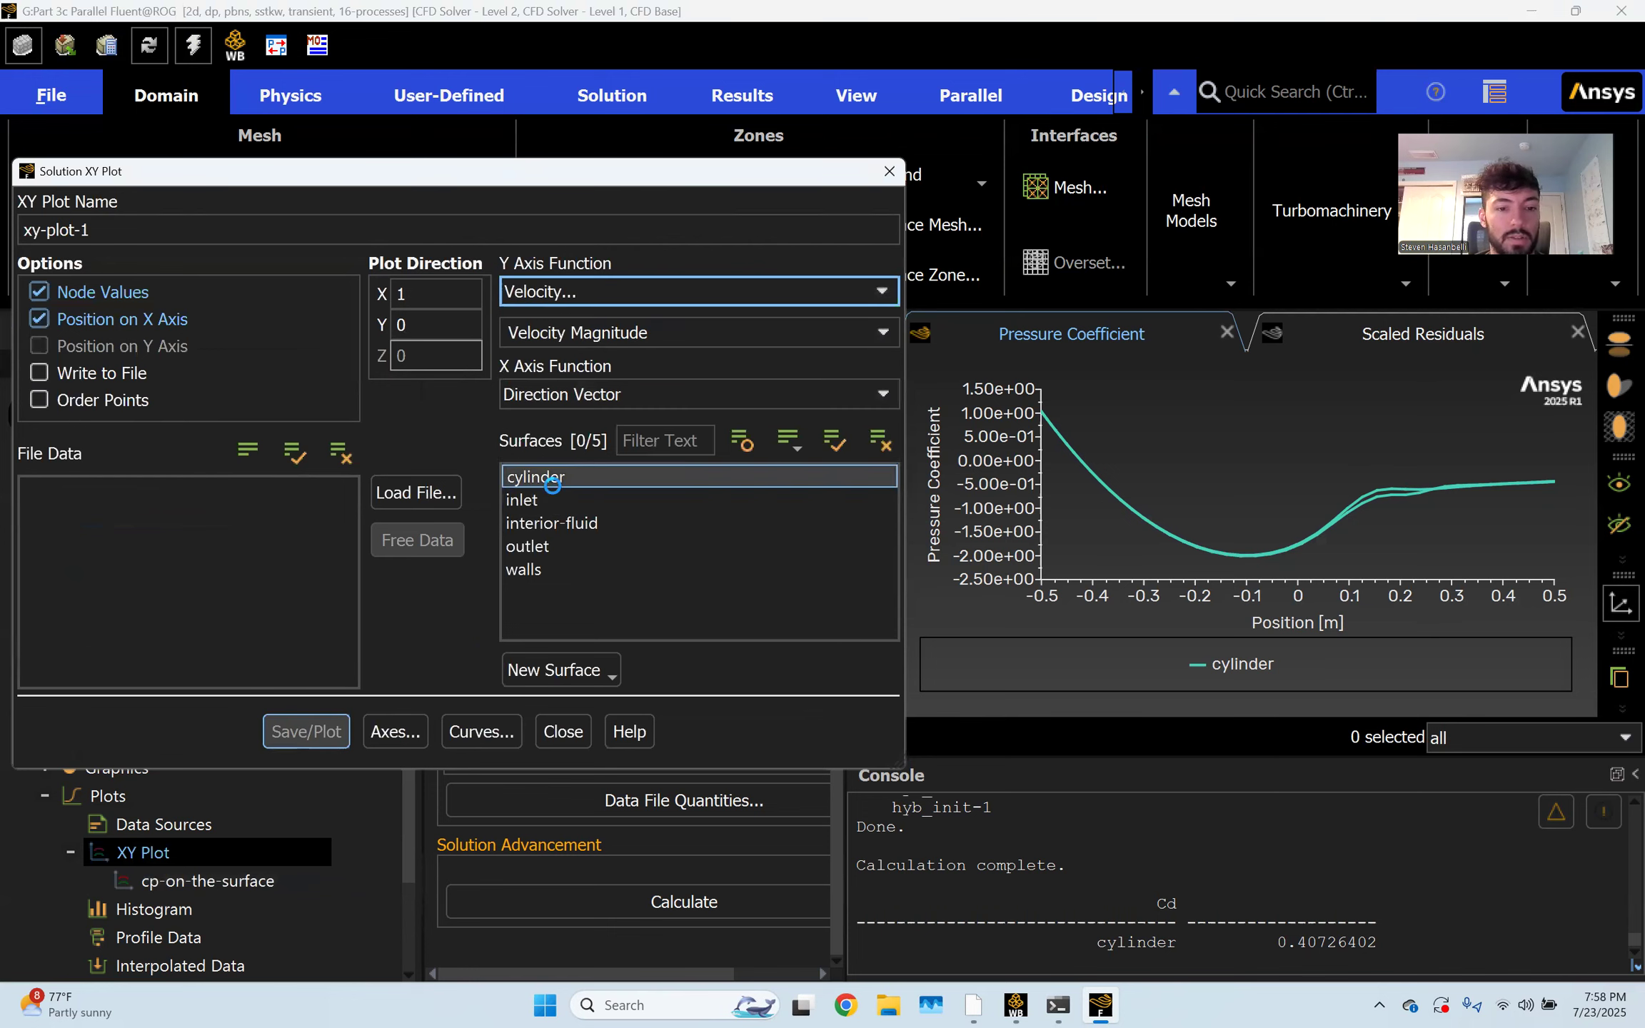
click(293, 732)
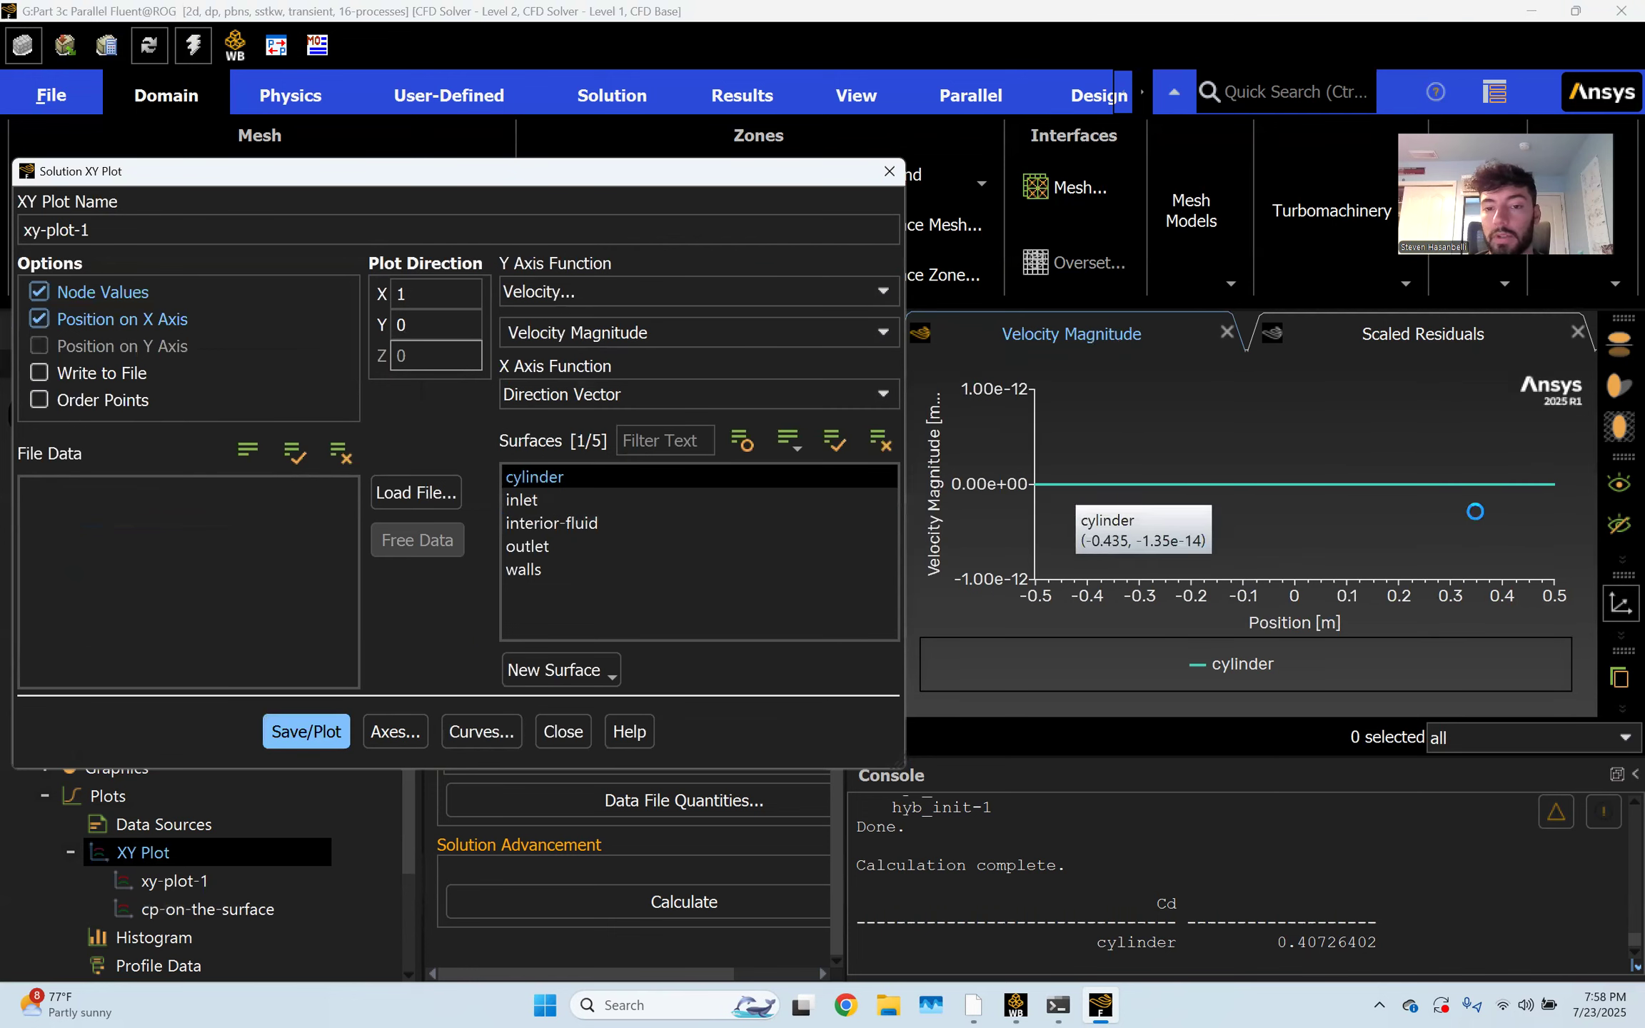
Change the Y axis function of xy-plot-1 to Pressure Coefficient, replot it and close its settings
click(867, 295)
click(790, 319)
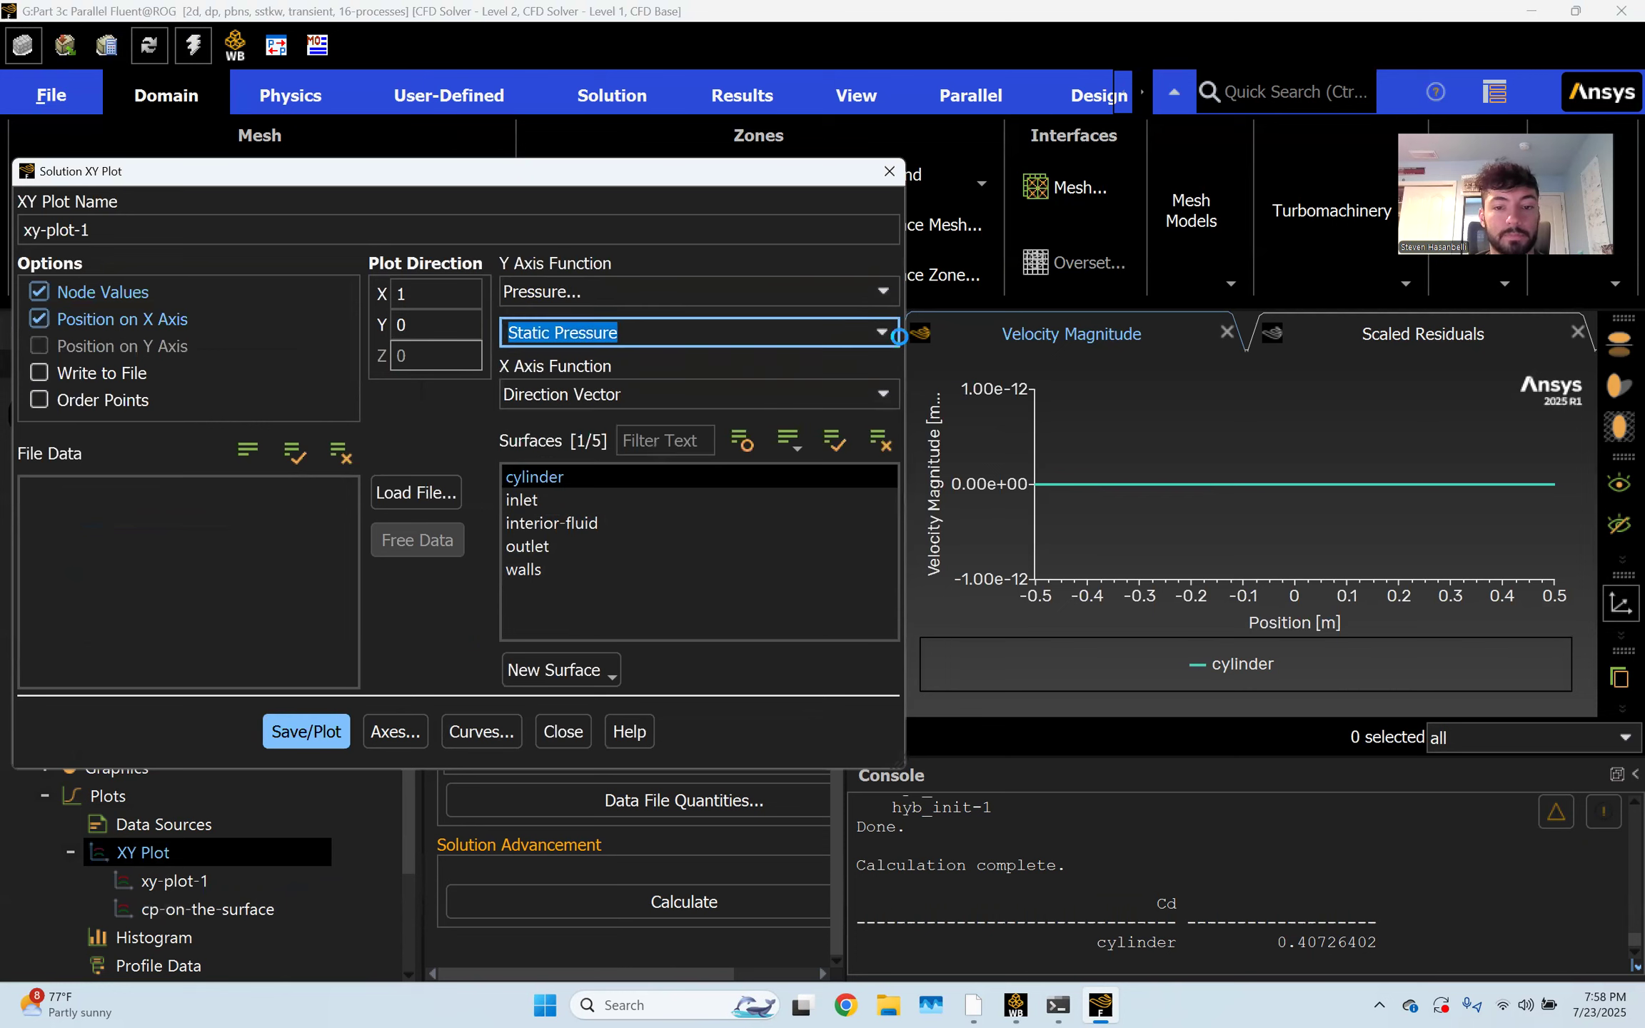
click(883, 332)
click(778, 382)
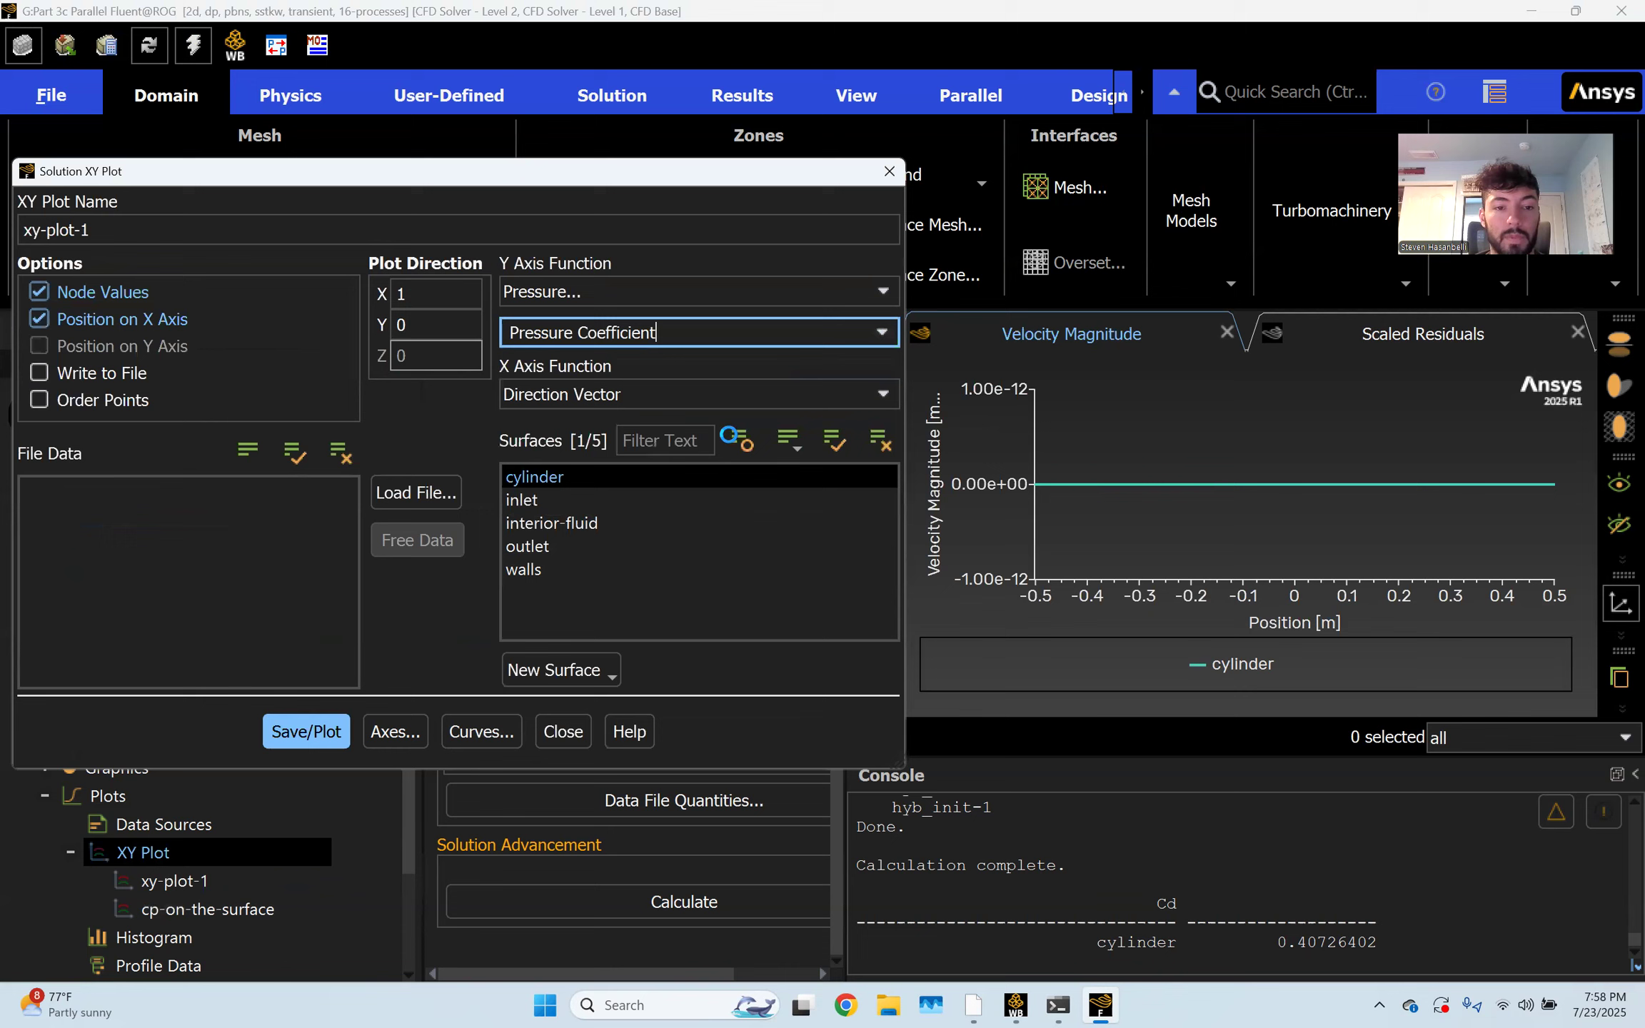
click(307, 739)
click(562, 730)
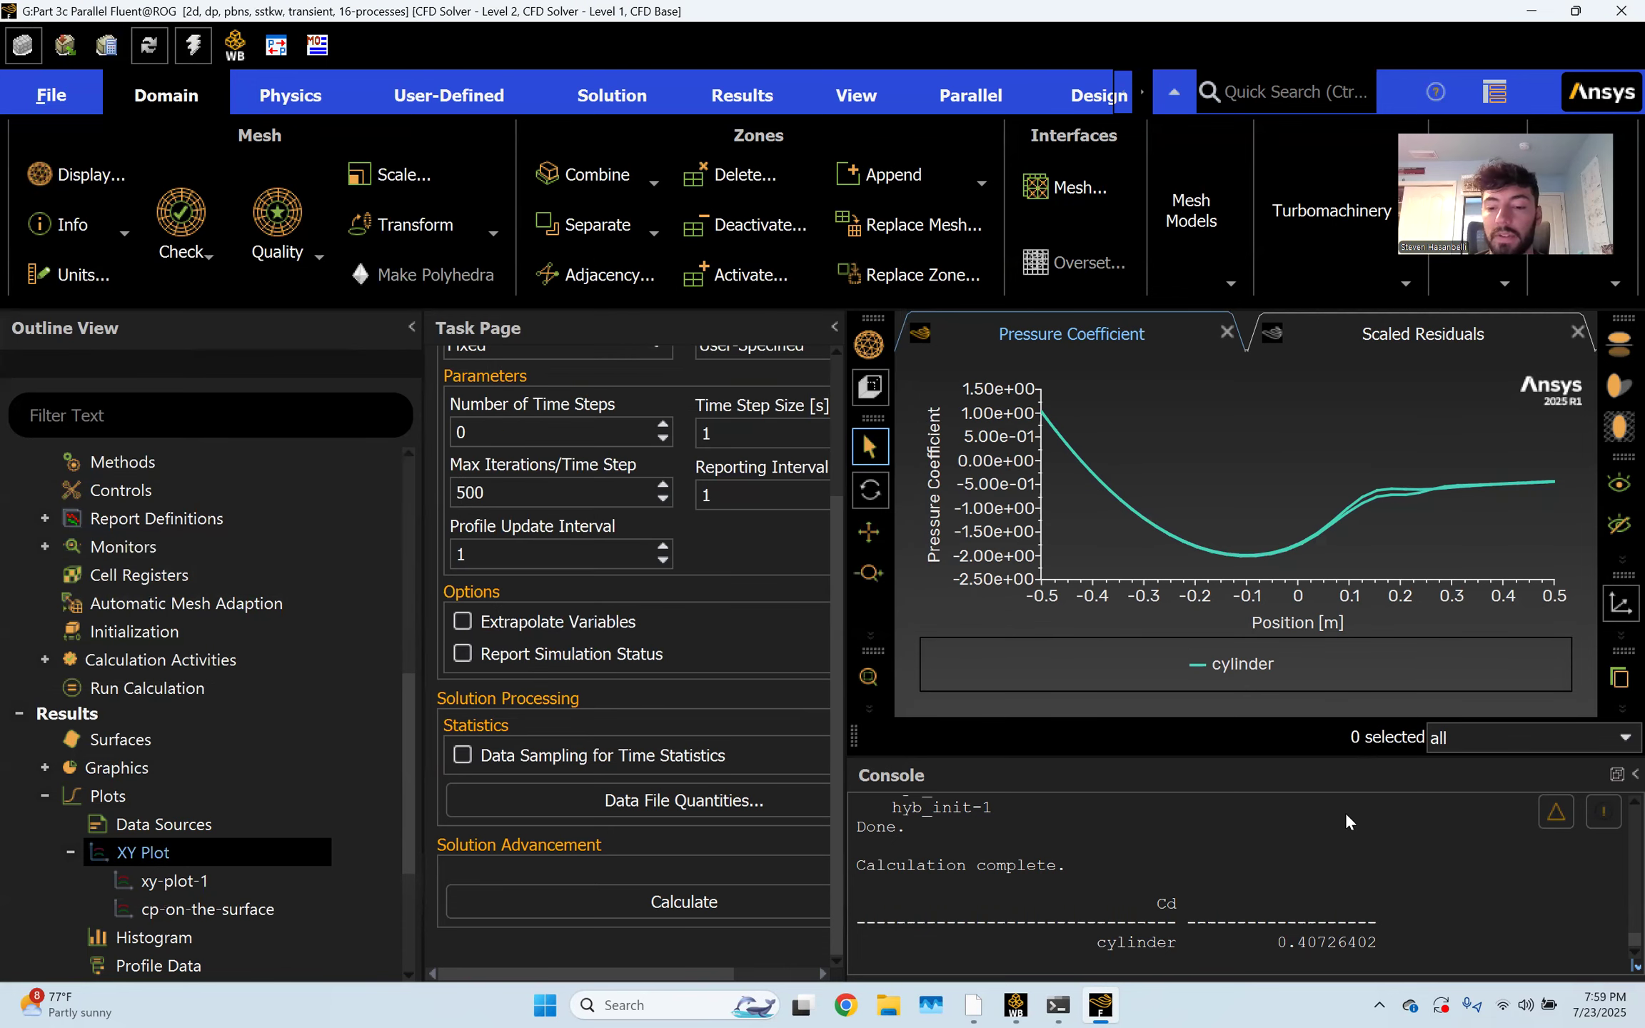
mouse_move(1241, 566)
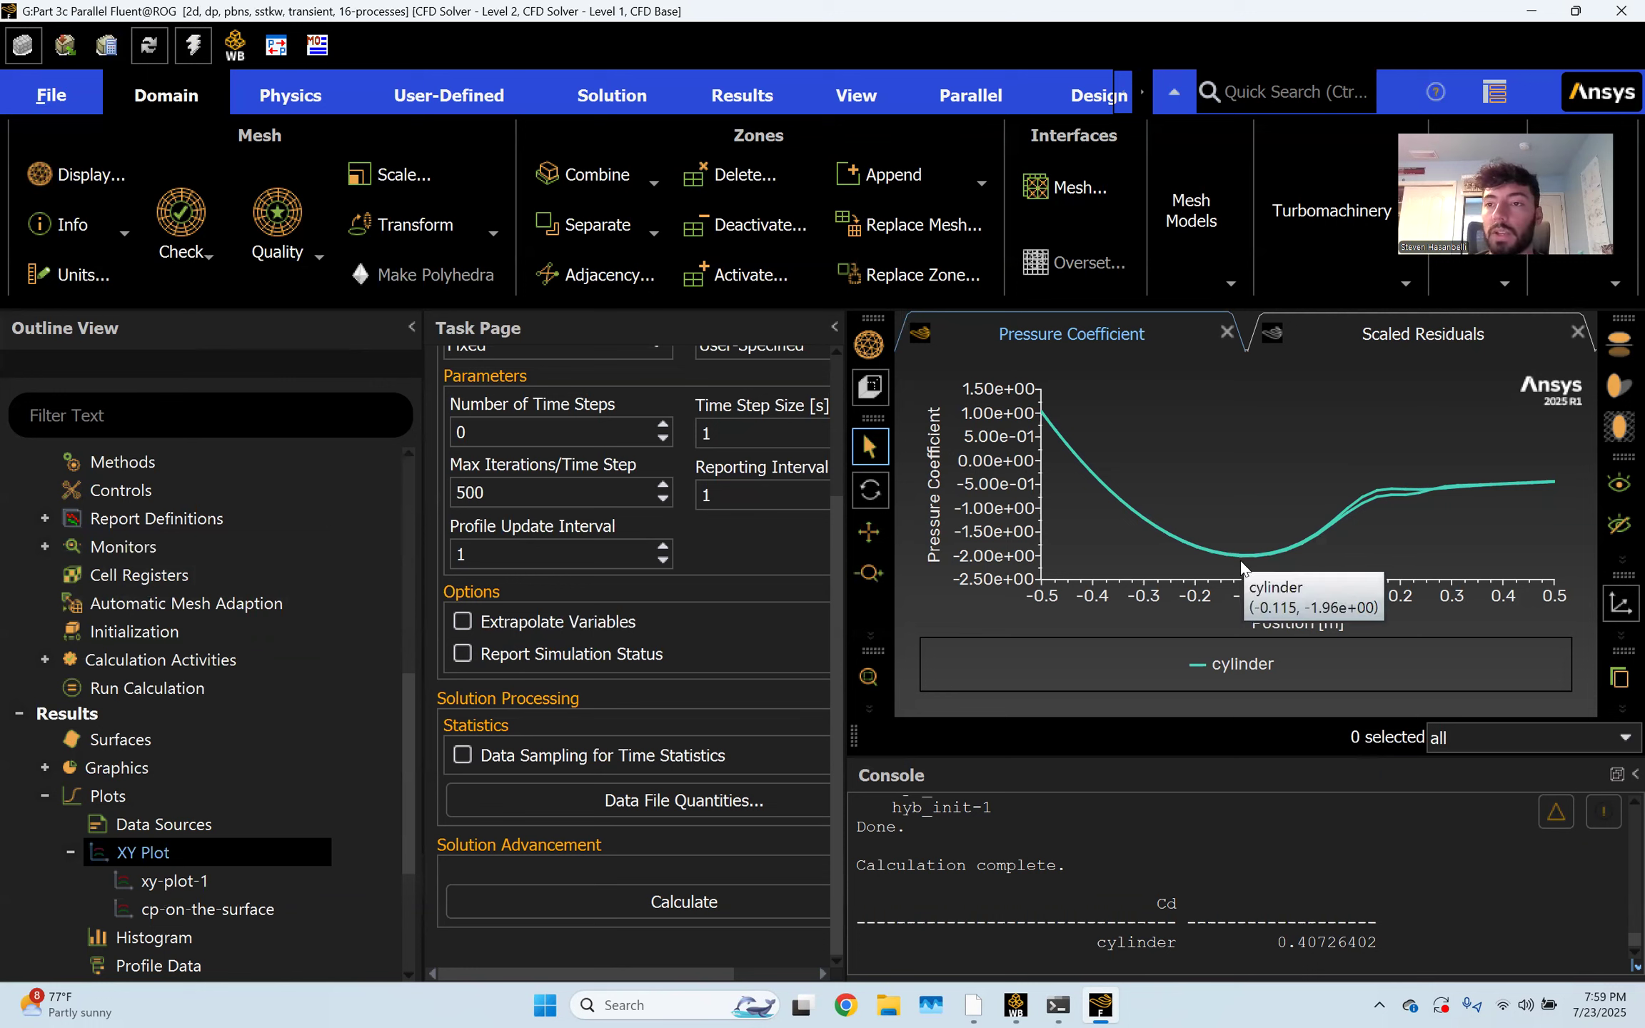
Quit the Fluent session and open the Part 3c results in CFD-Post from the Workbench project
click(1622, 10)
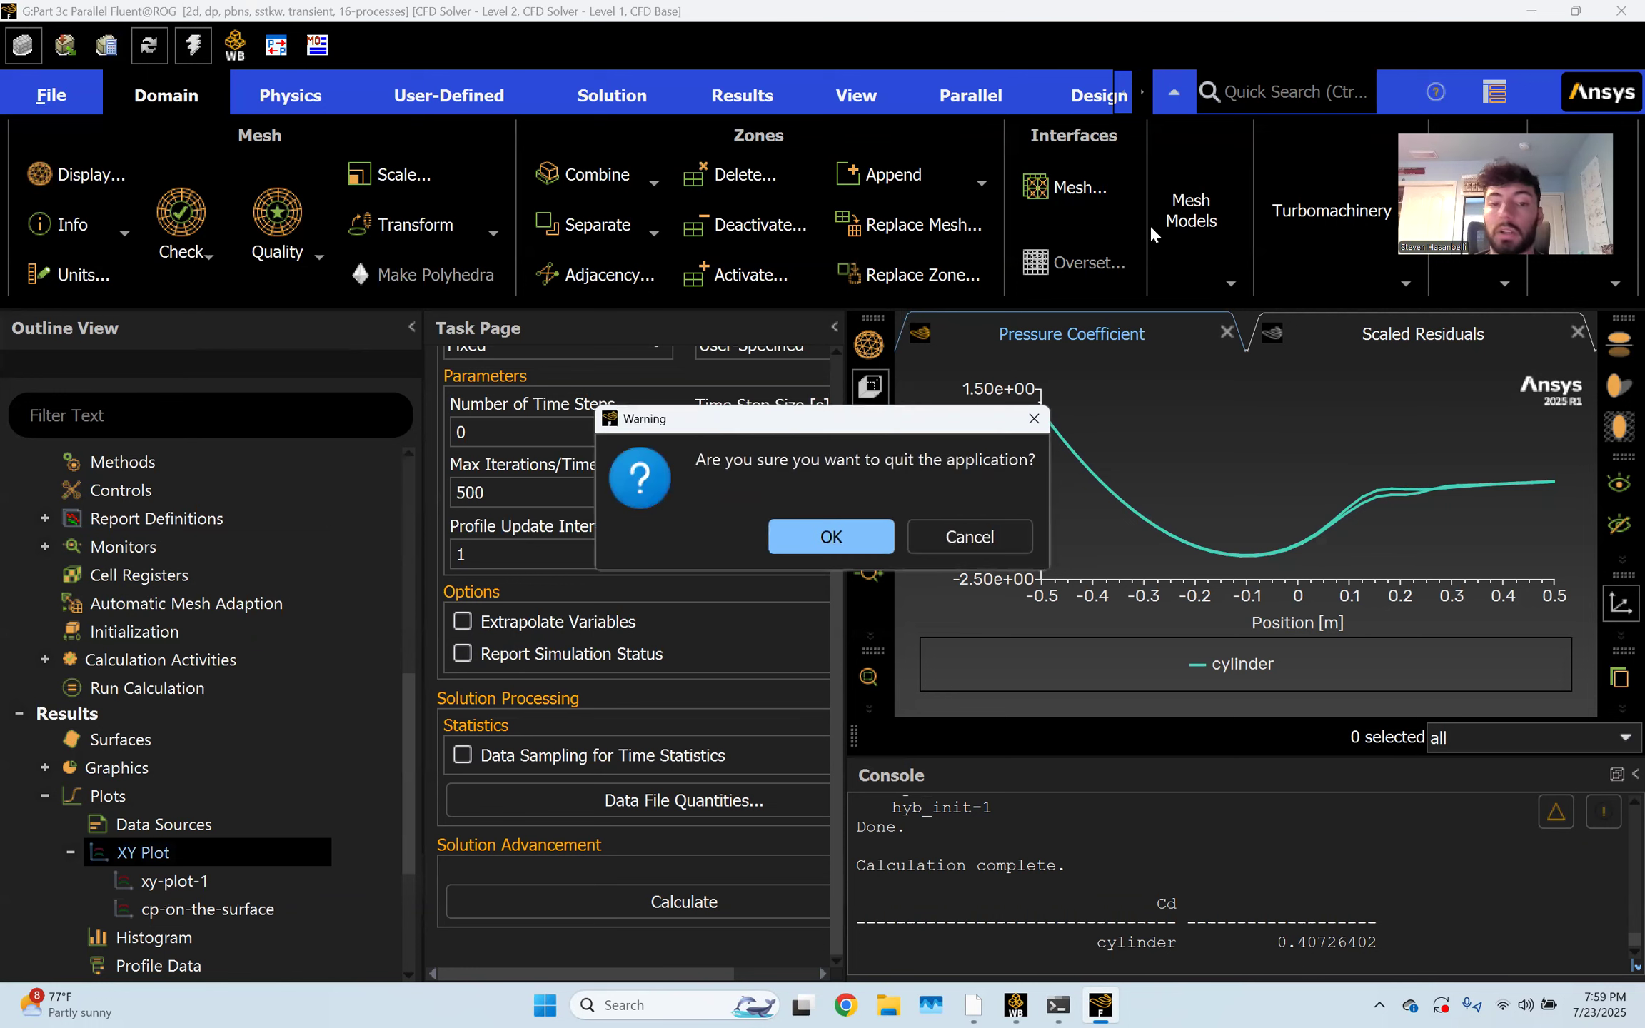
click(842, 536)
click(652, 753)
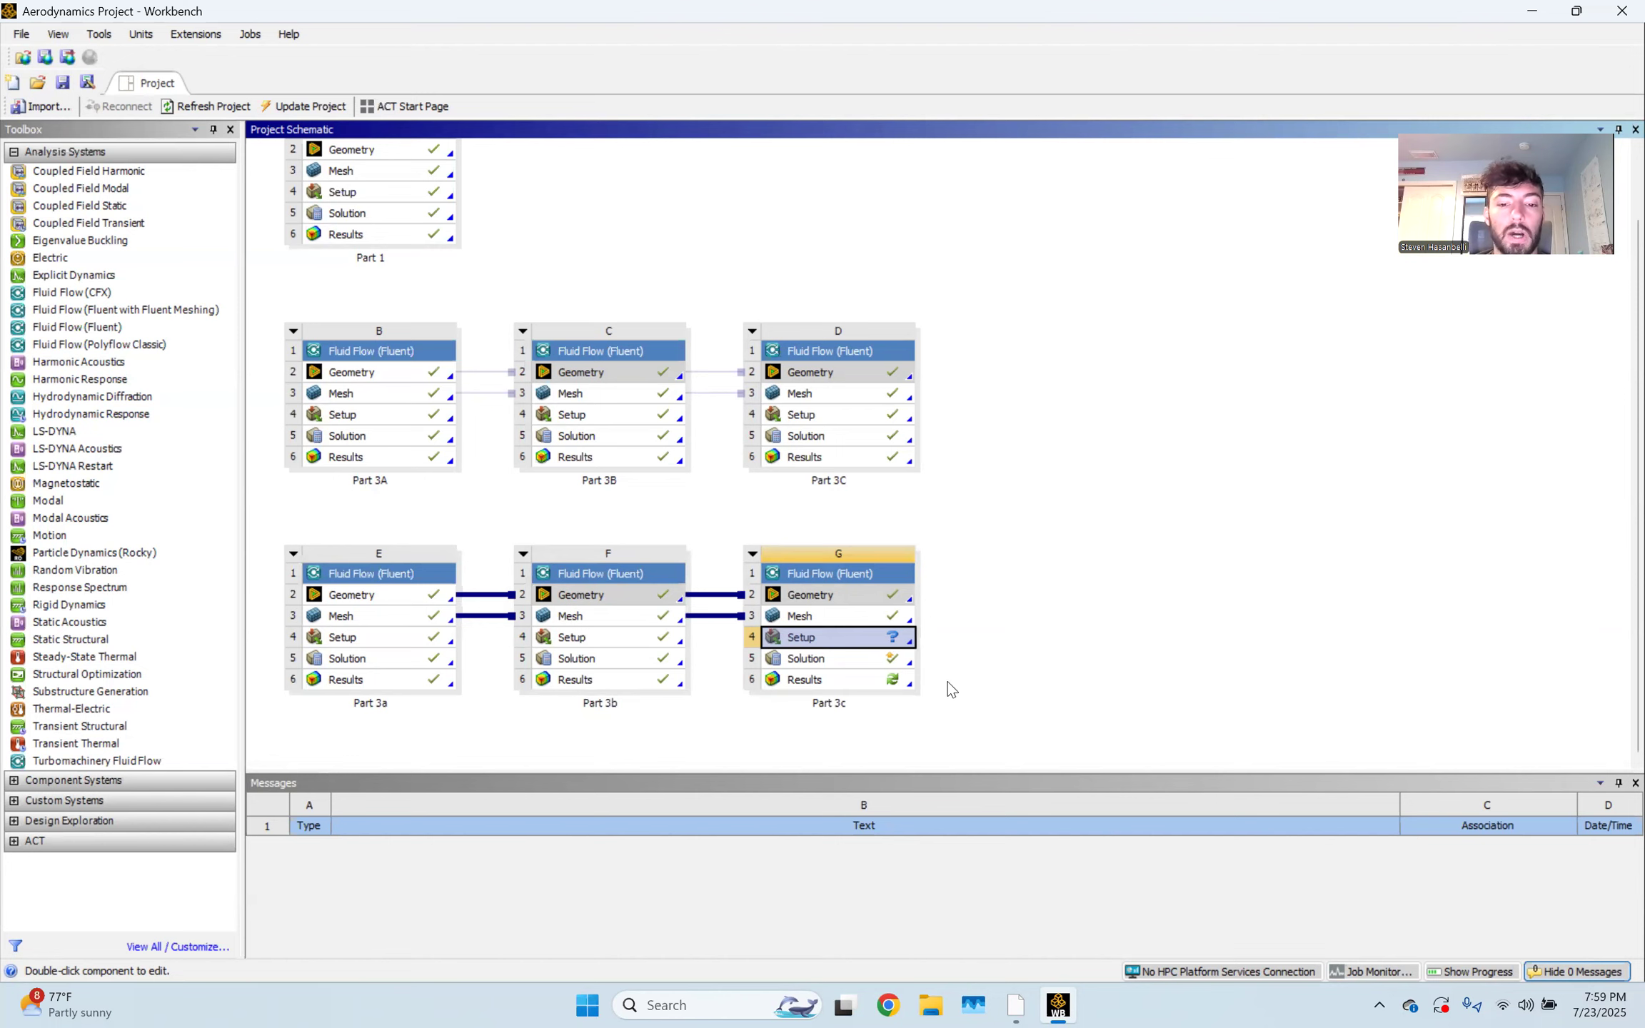
double_click(871, 674)
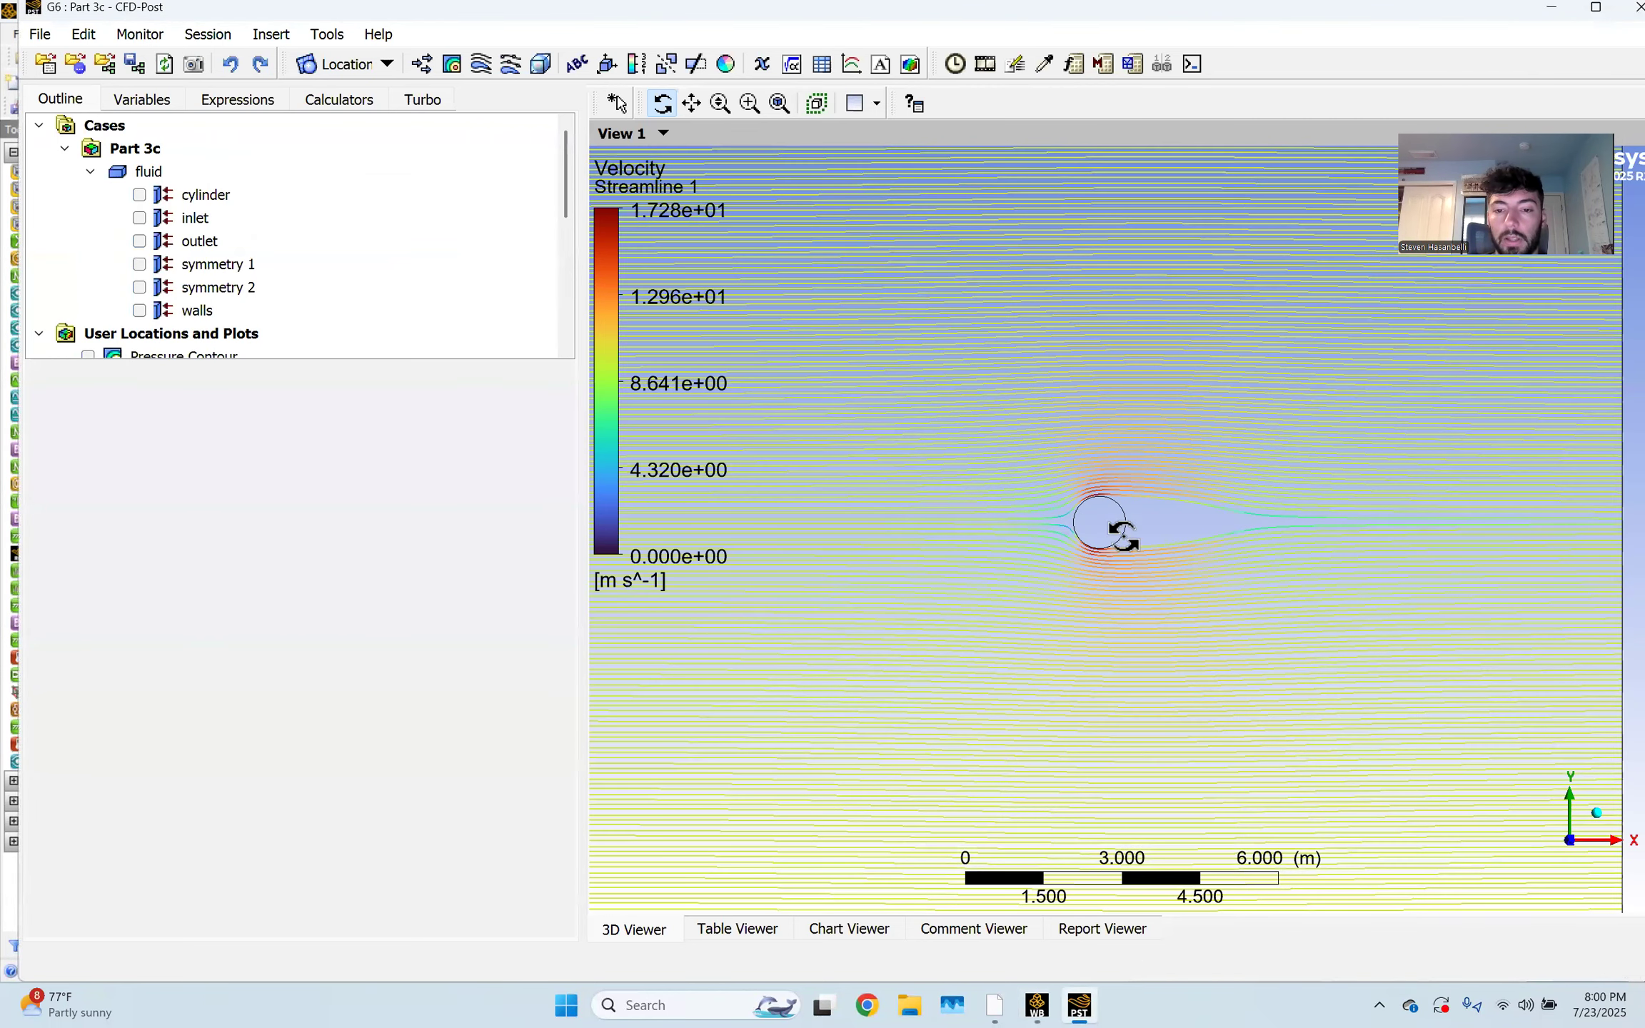
Hide Streamline 1 and display the Velocity Contour for the Part 3c results
scroll(184, 227, down, 2)
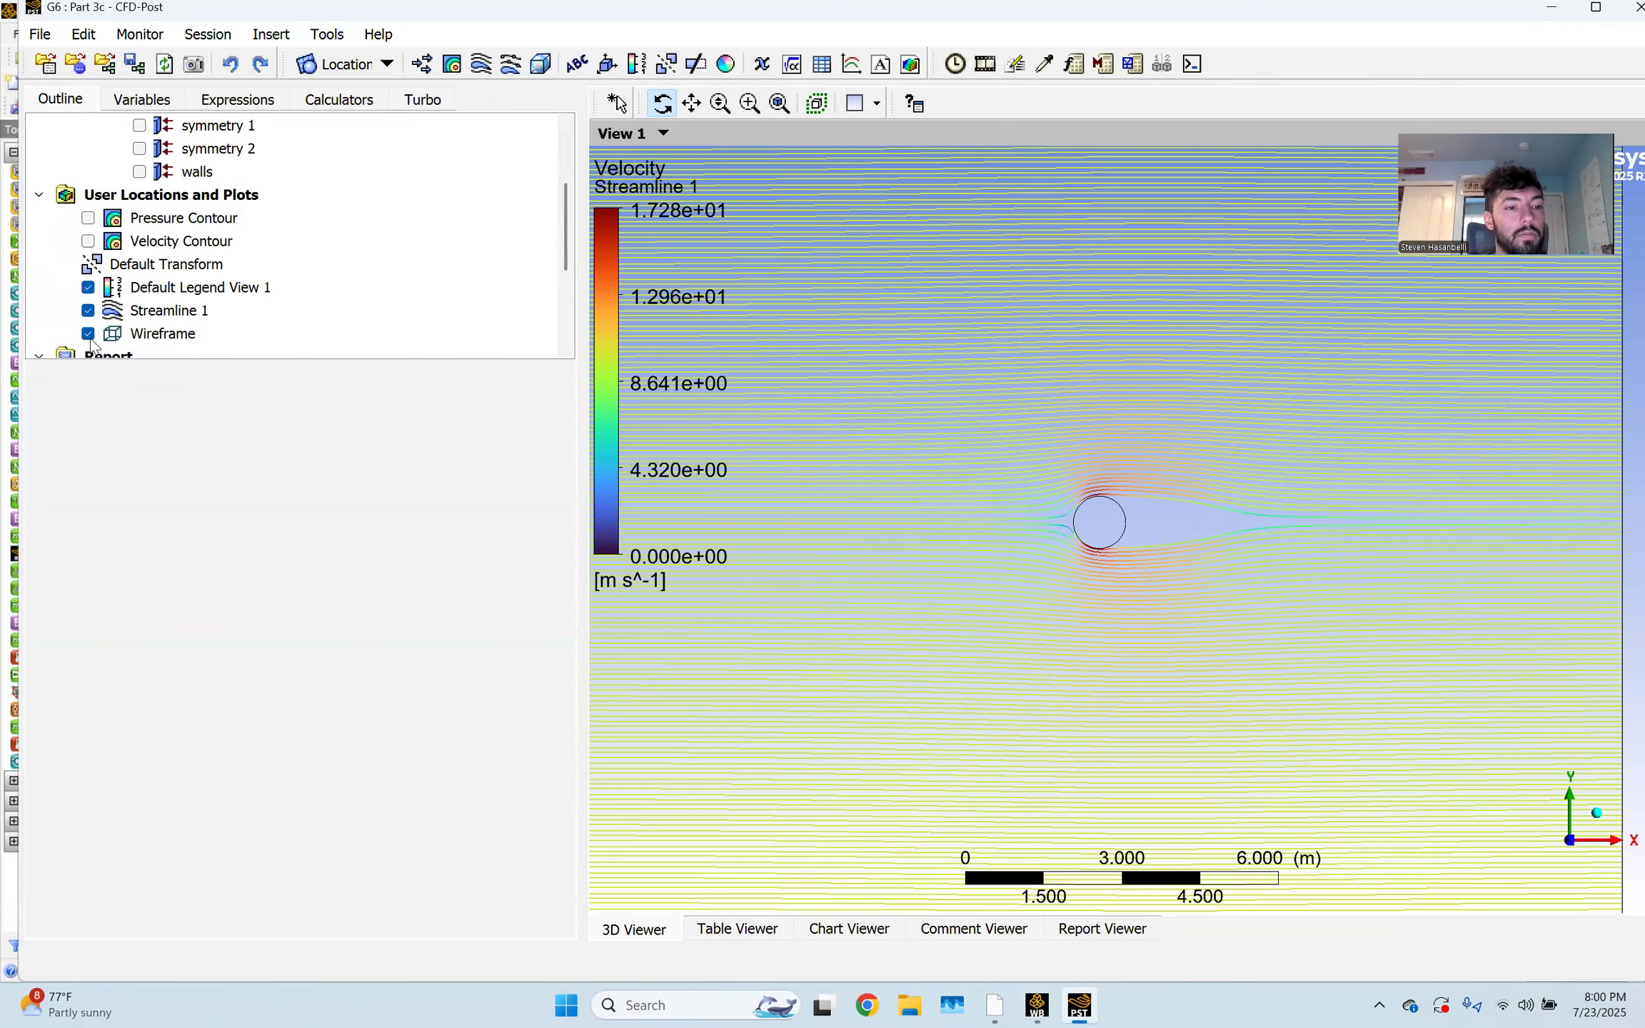
click(88, 311)
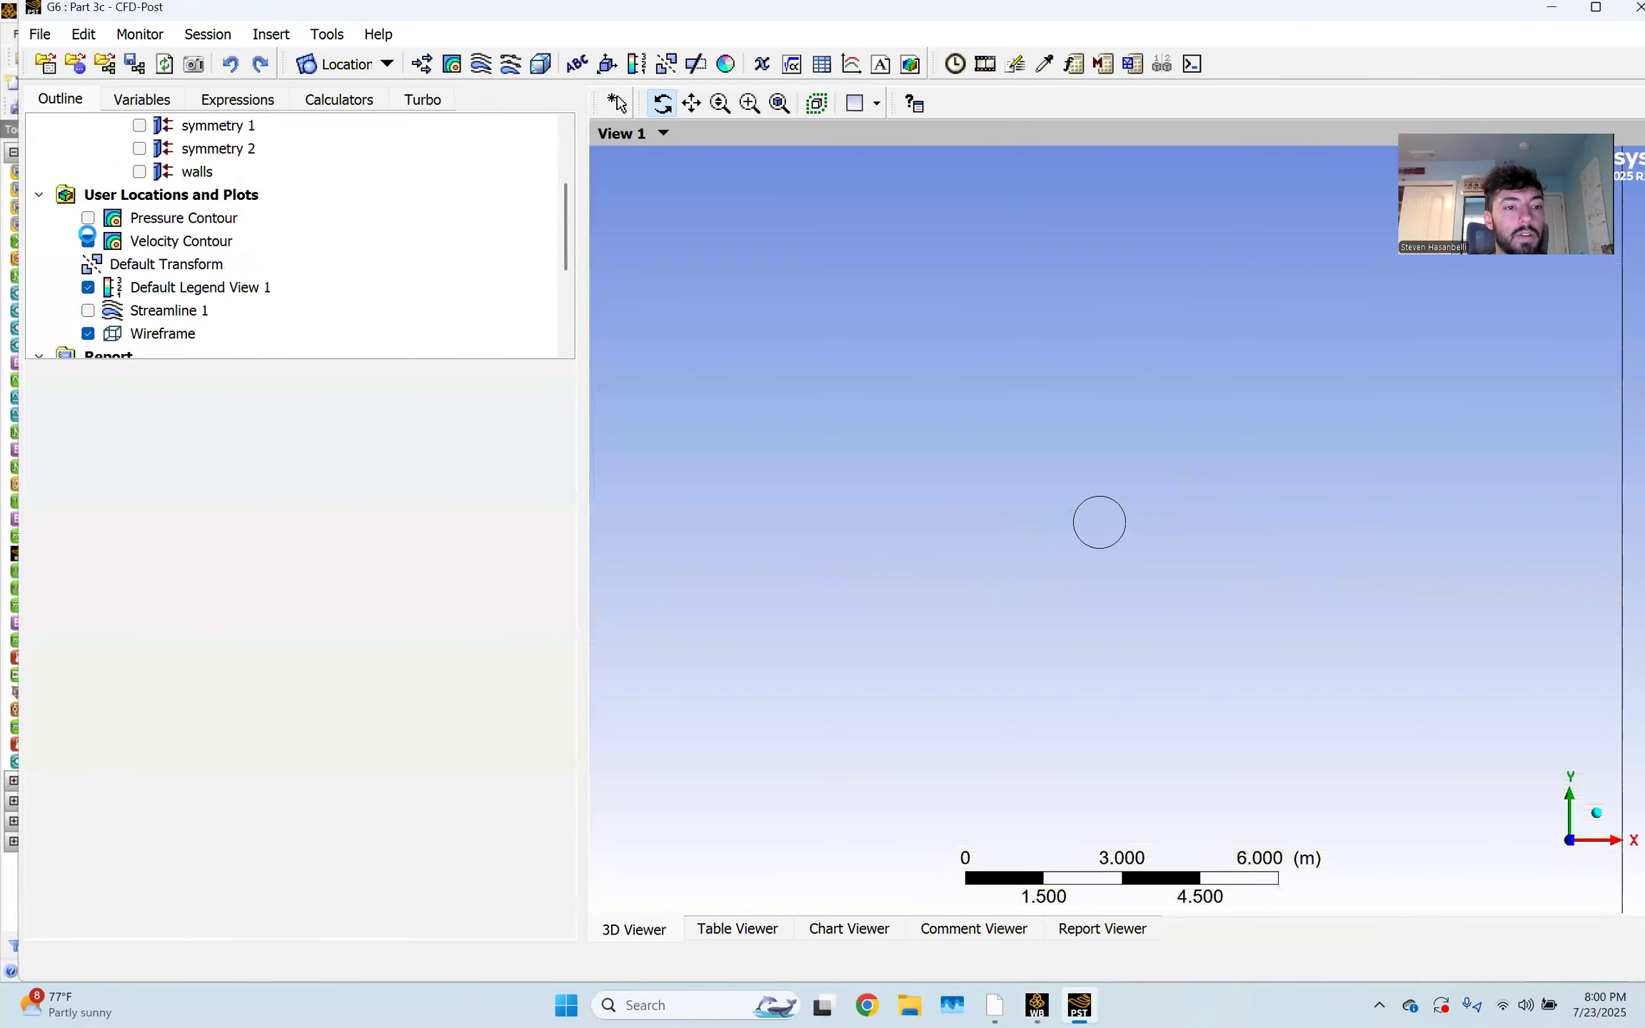
click(87, 240)
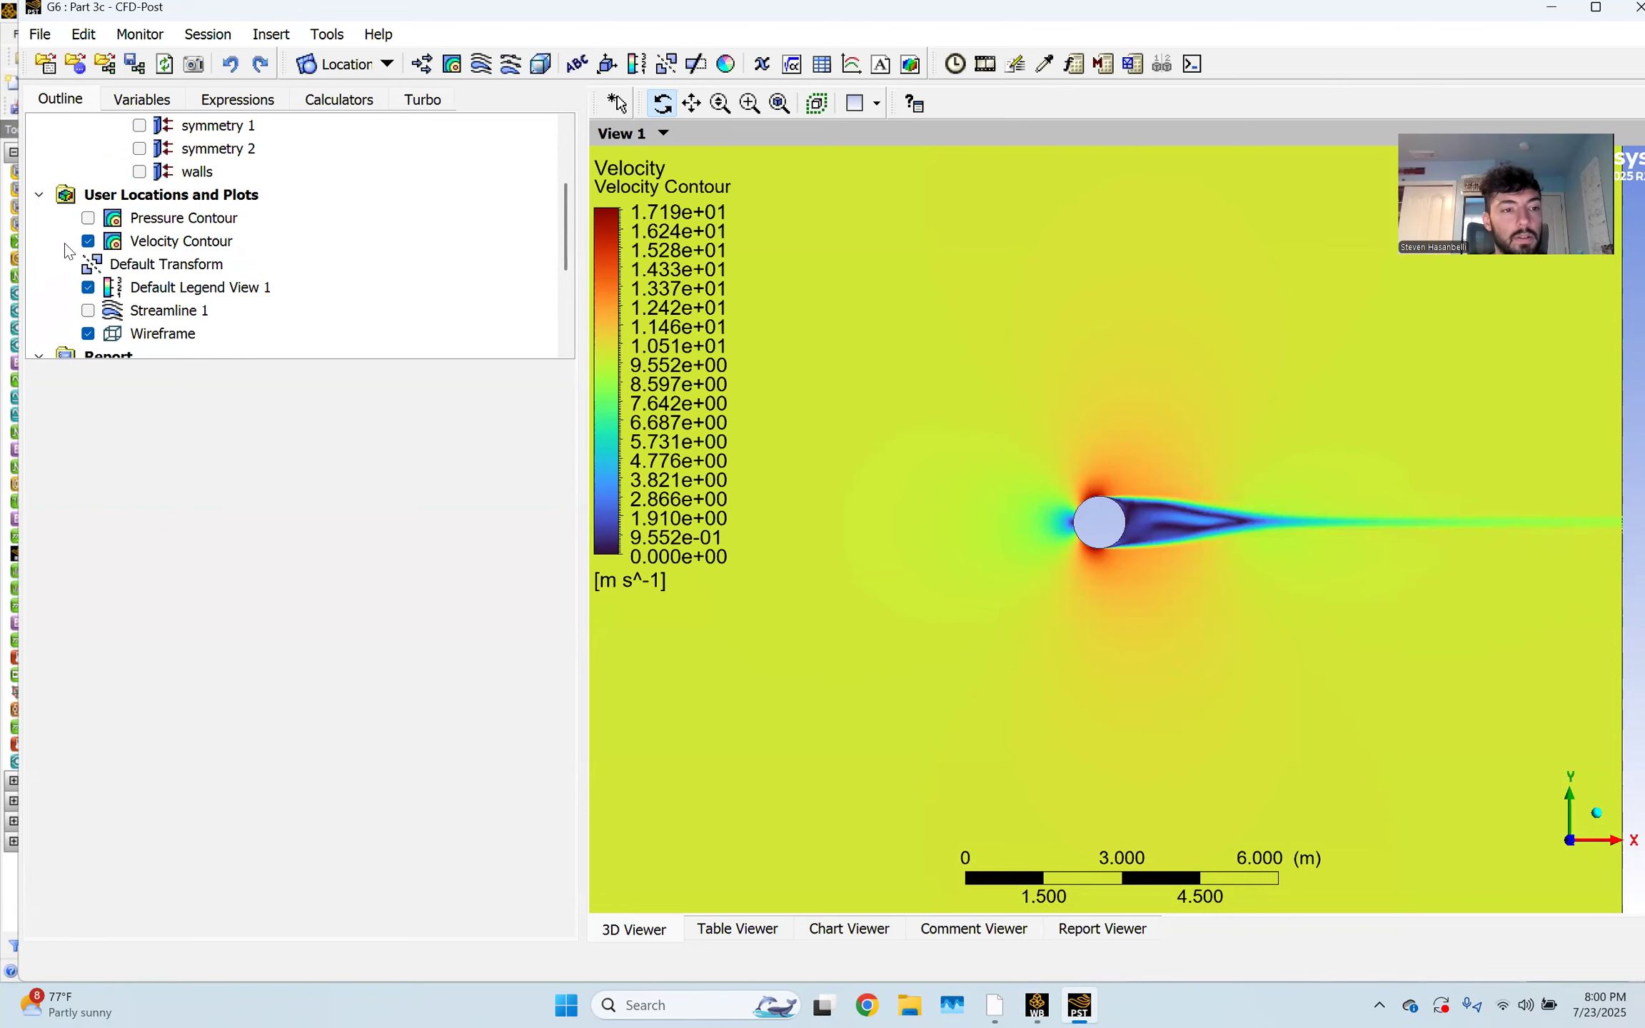
Inspect the Pressure Contour around the Part 3c cylinder, and restore the Velocity Contour display
click(88, 241)
click(87, 218)
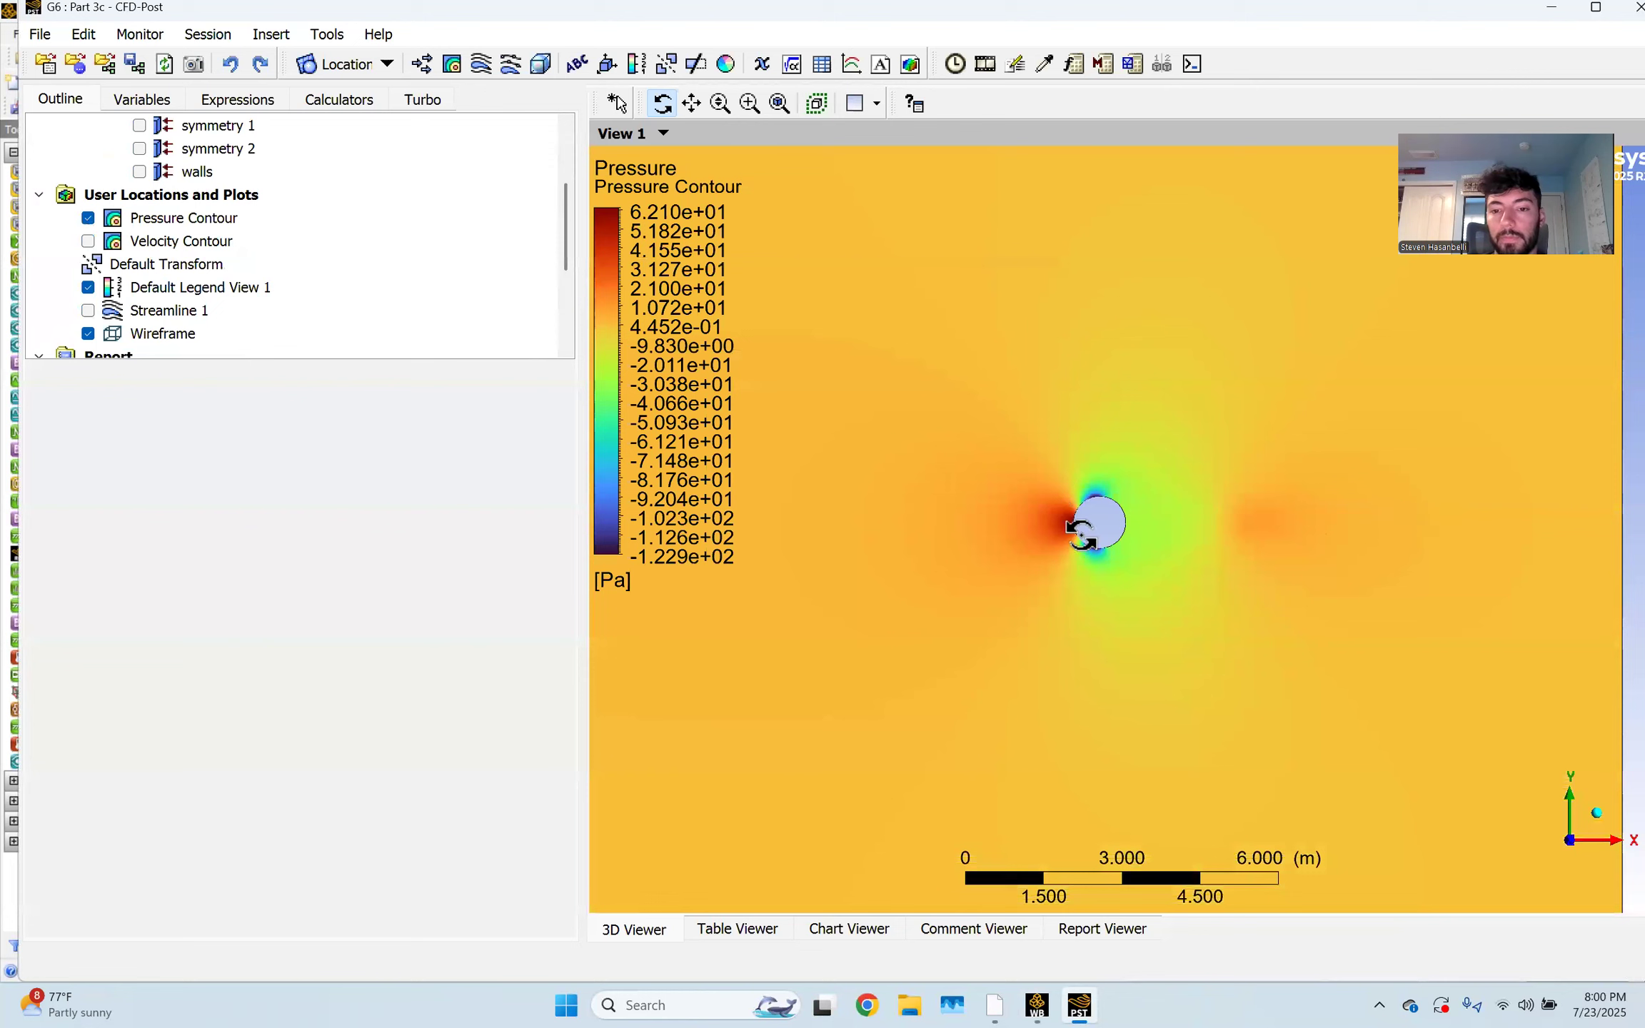
click(88, 218)
click(87, 240)
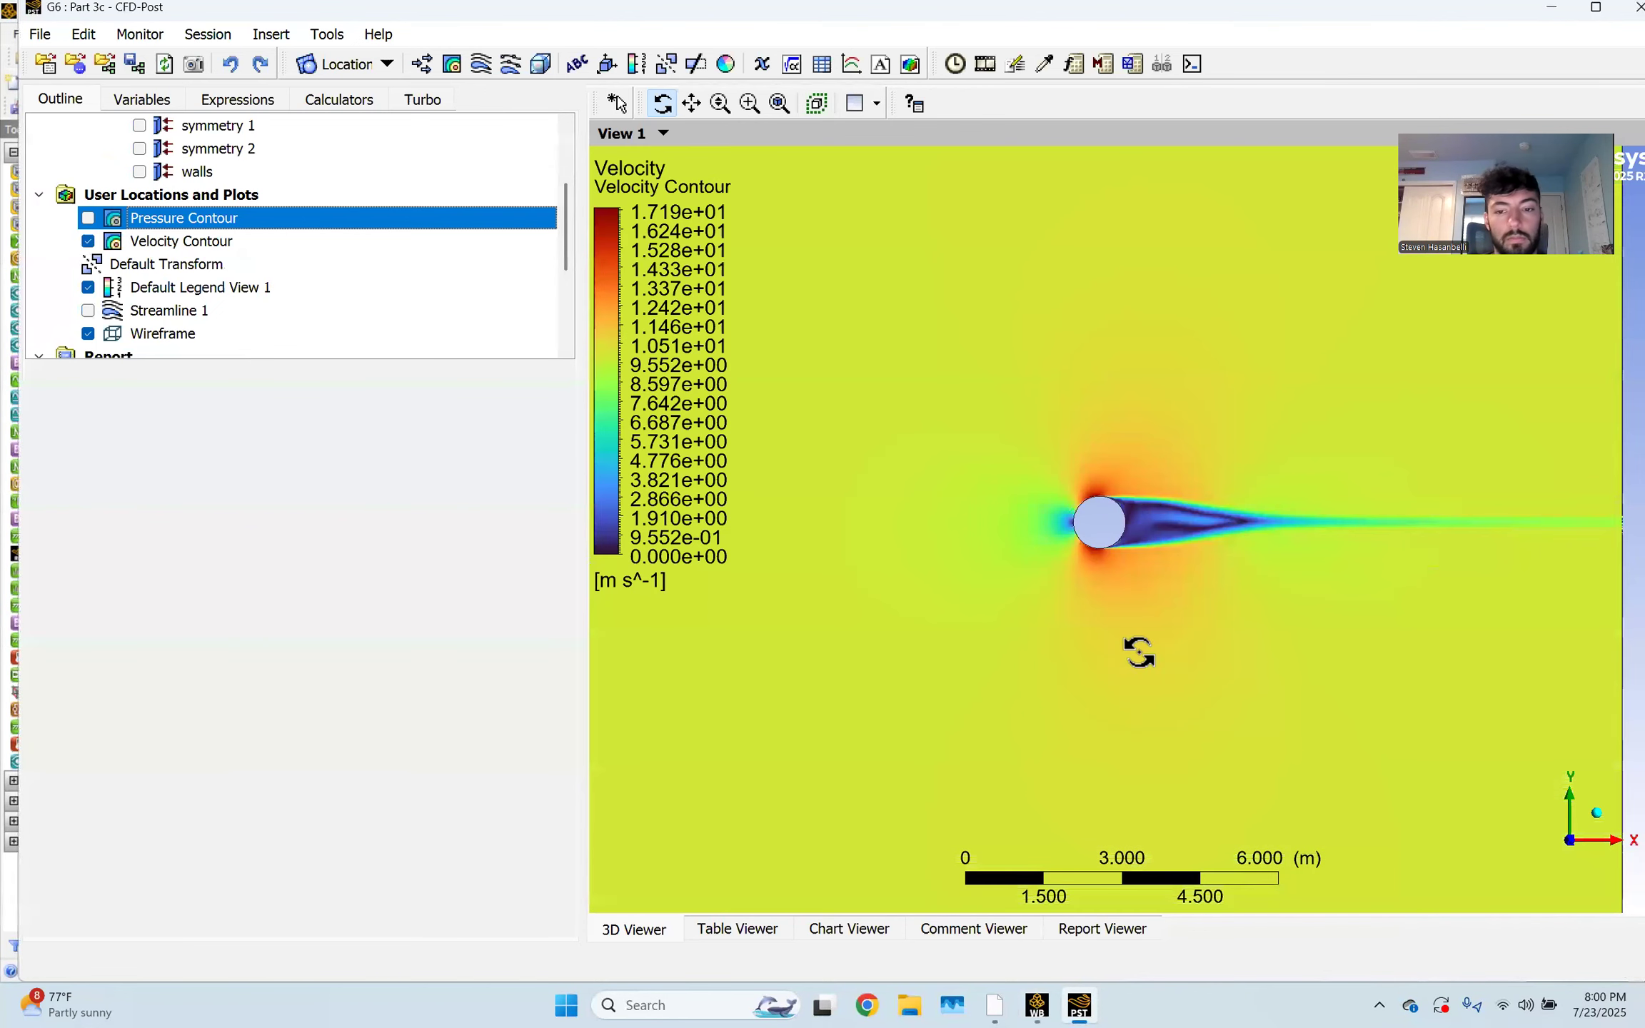
Return to Workbench, open the Part 3b results in CFD-Post and display the Velocity Contour instead of Streamline 1
double_click(1548, 17)
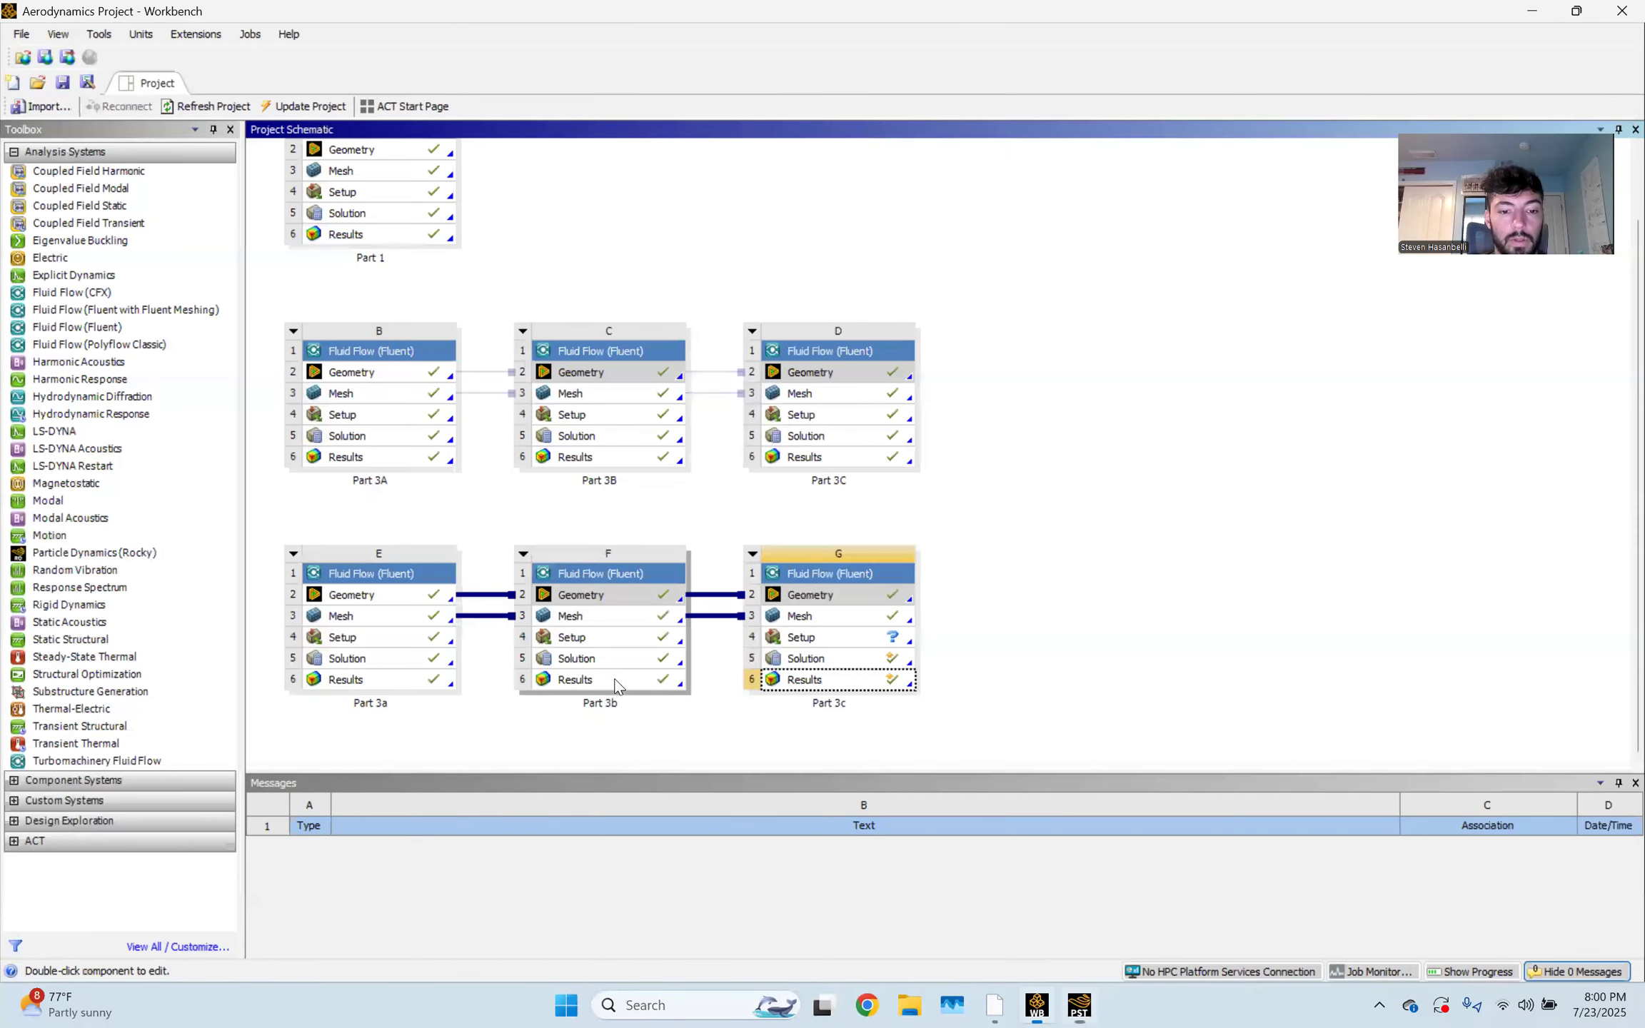
double_click(614, 682)
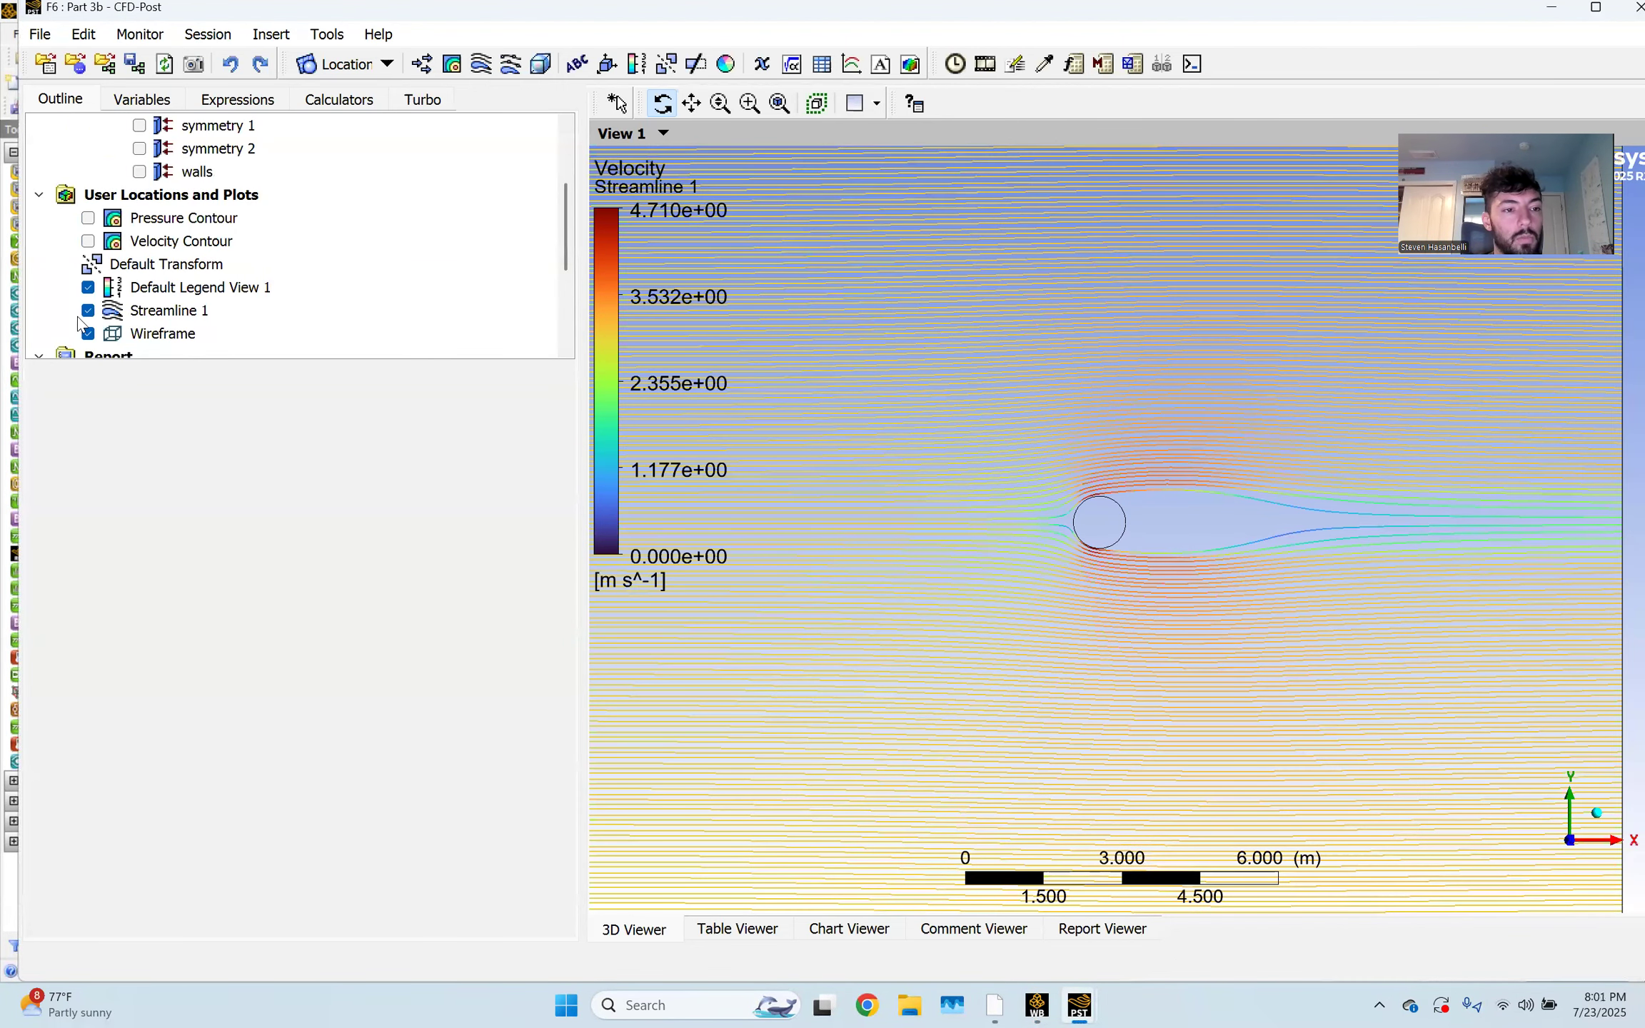
click(88, 310)
click(88, 241)
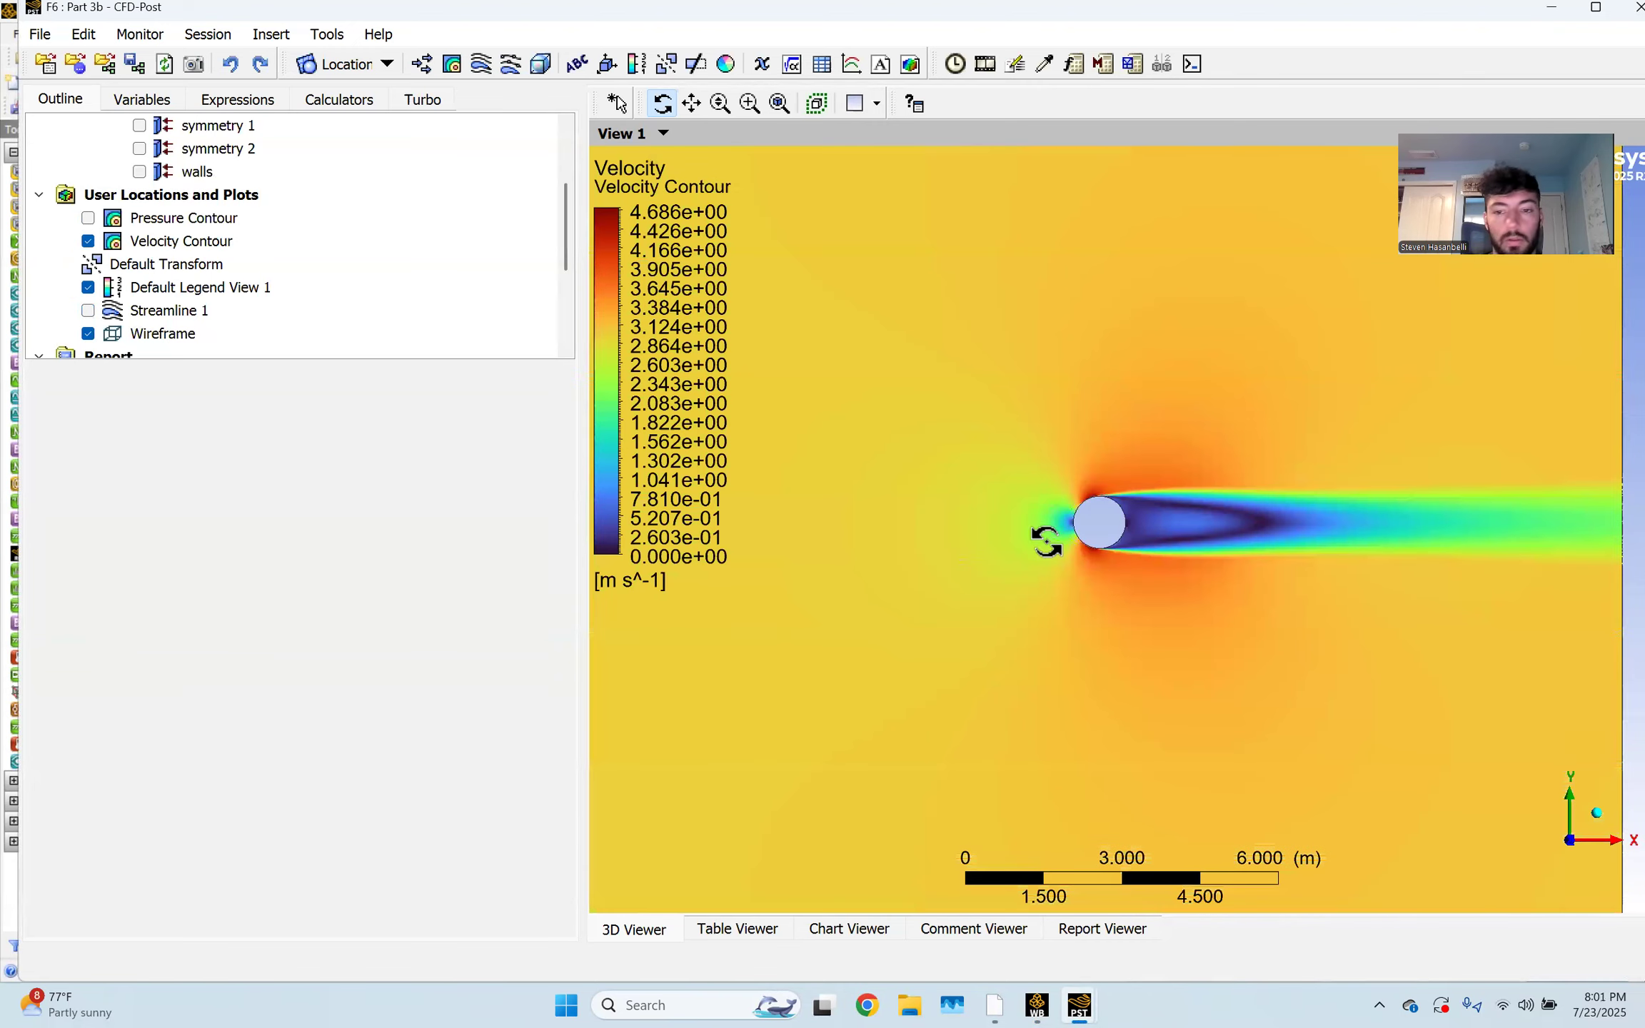
click(1571, 838)
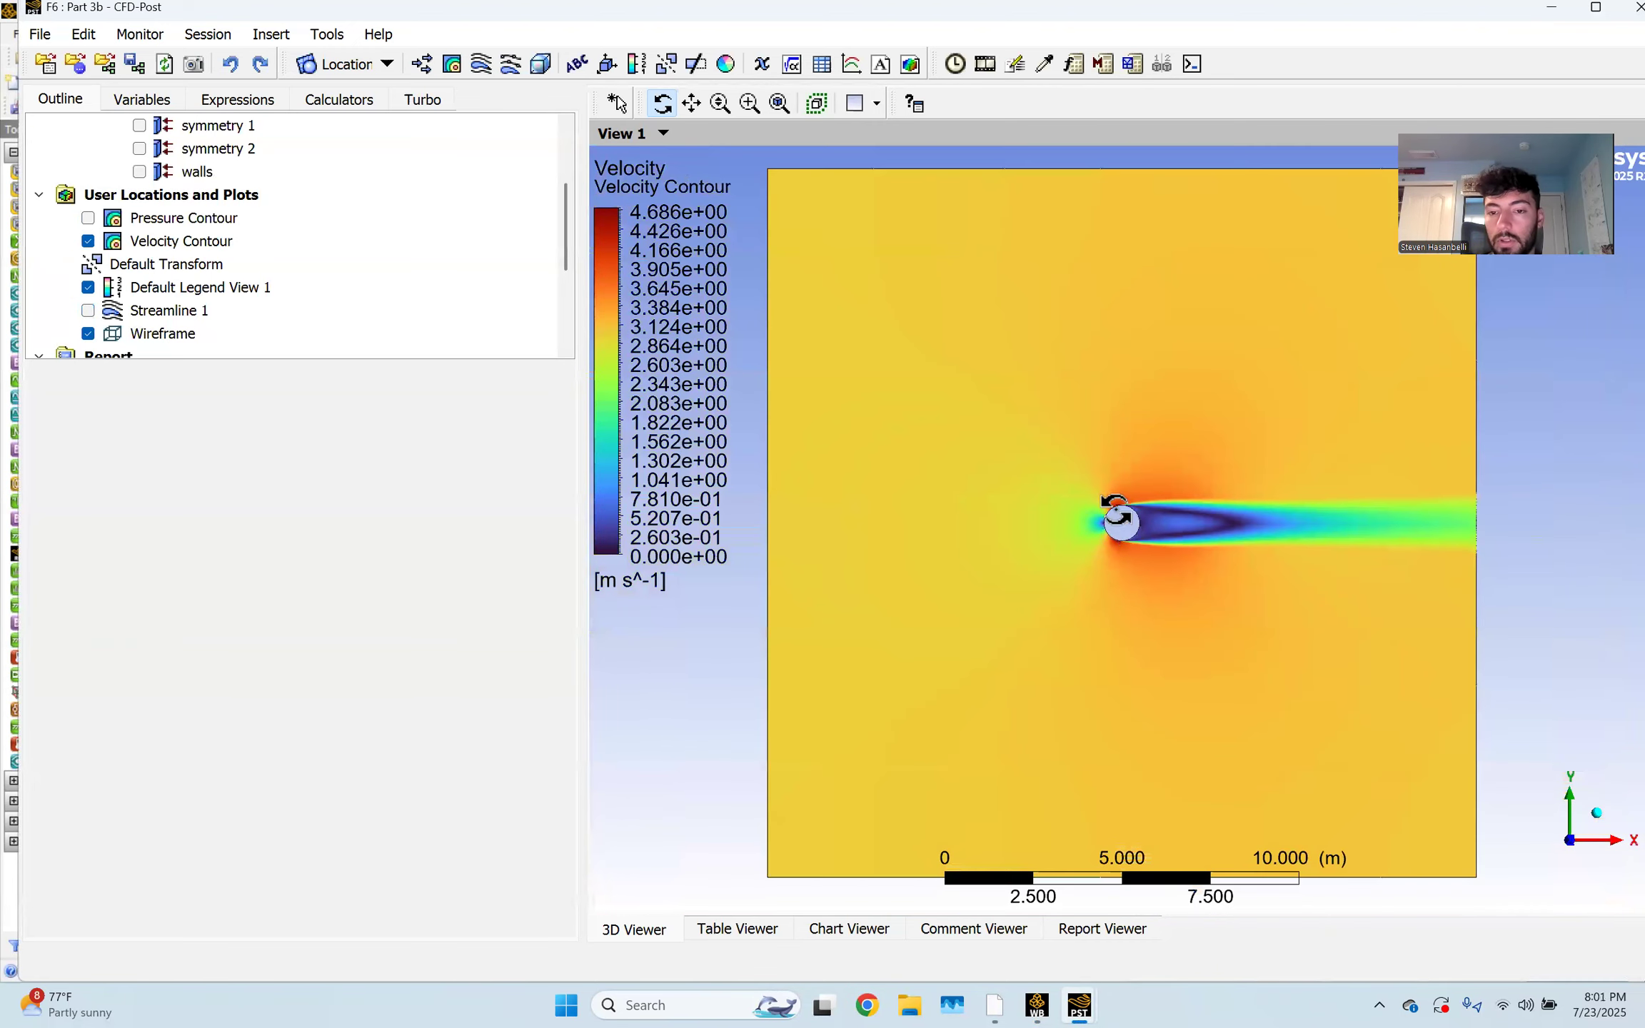
Compare the full-domain velocity contours of Part 3c and Part 3b by alternating between their CFD-Post windows
mouse_move(1093, 1007)
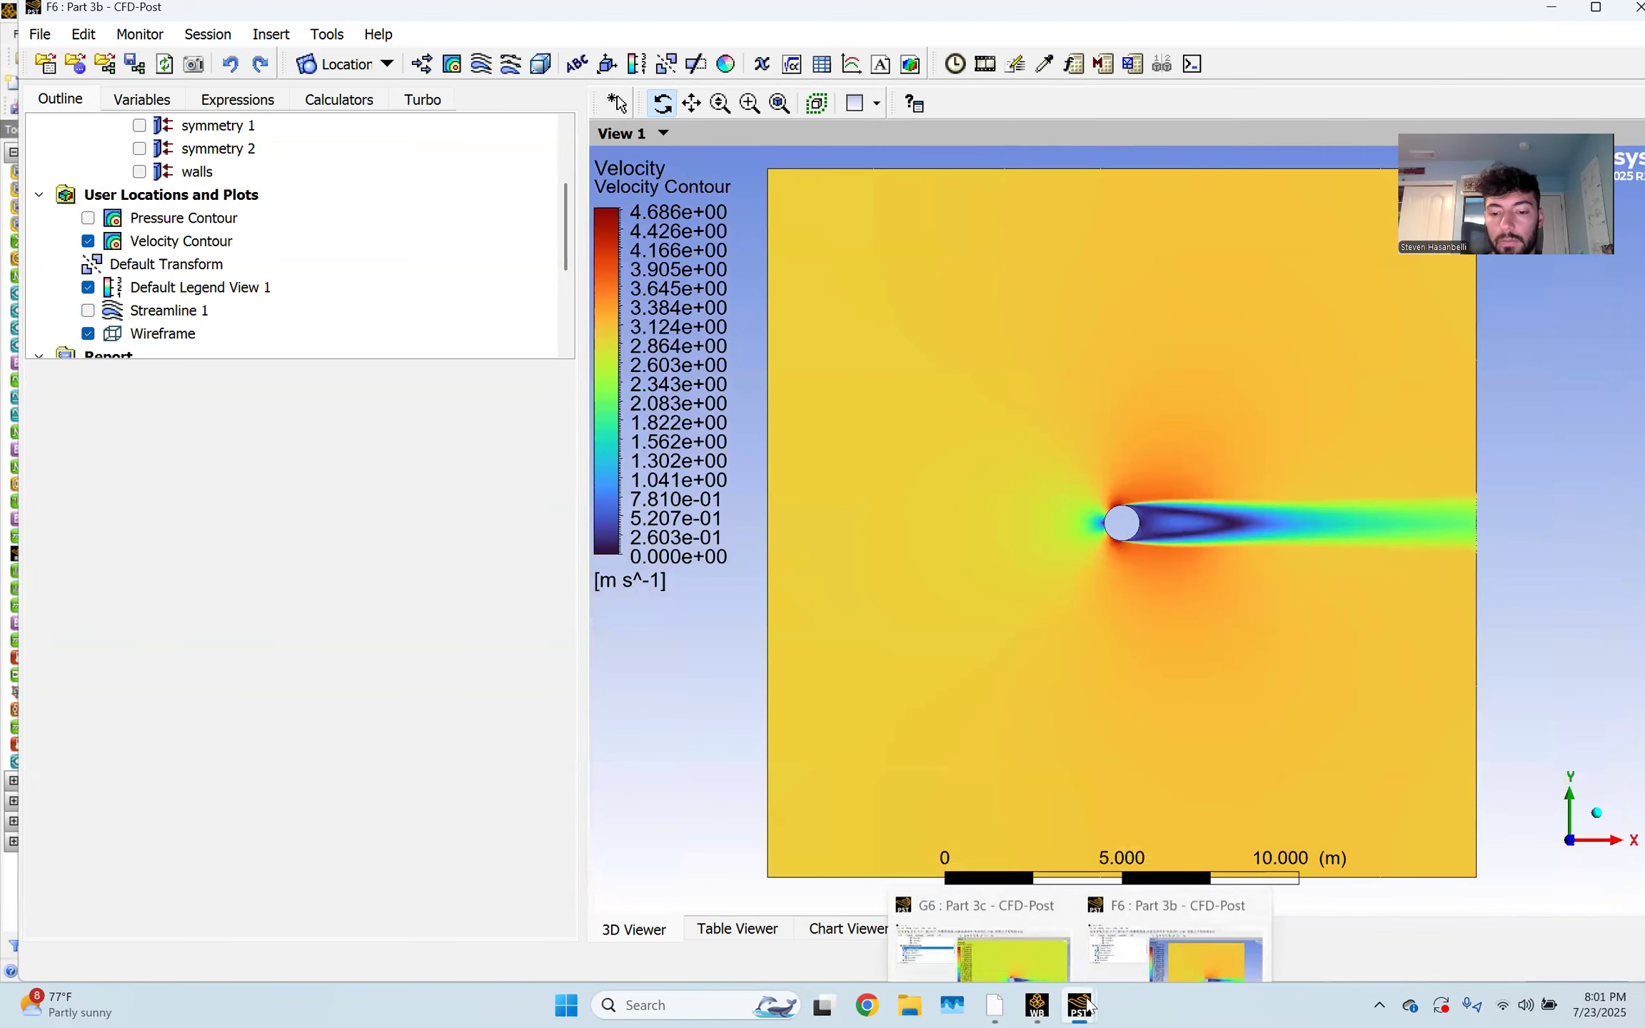
click(1202, 922)
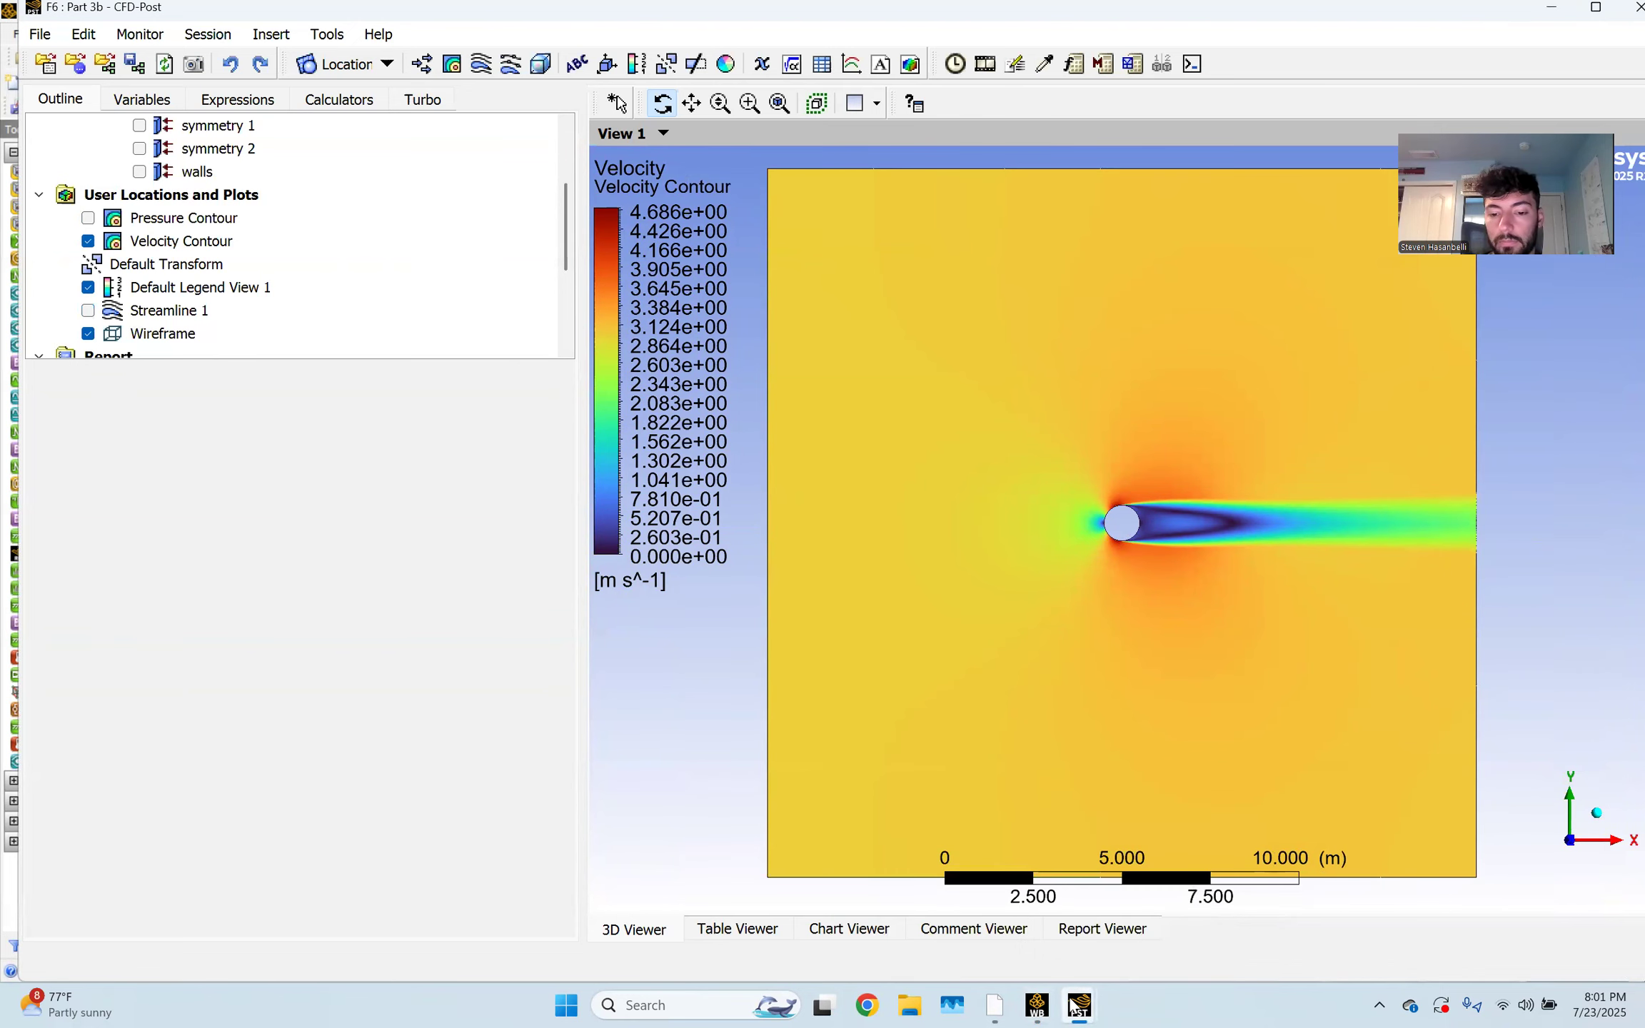
mouse_move(1074, 1007)
click(985, 907)
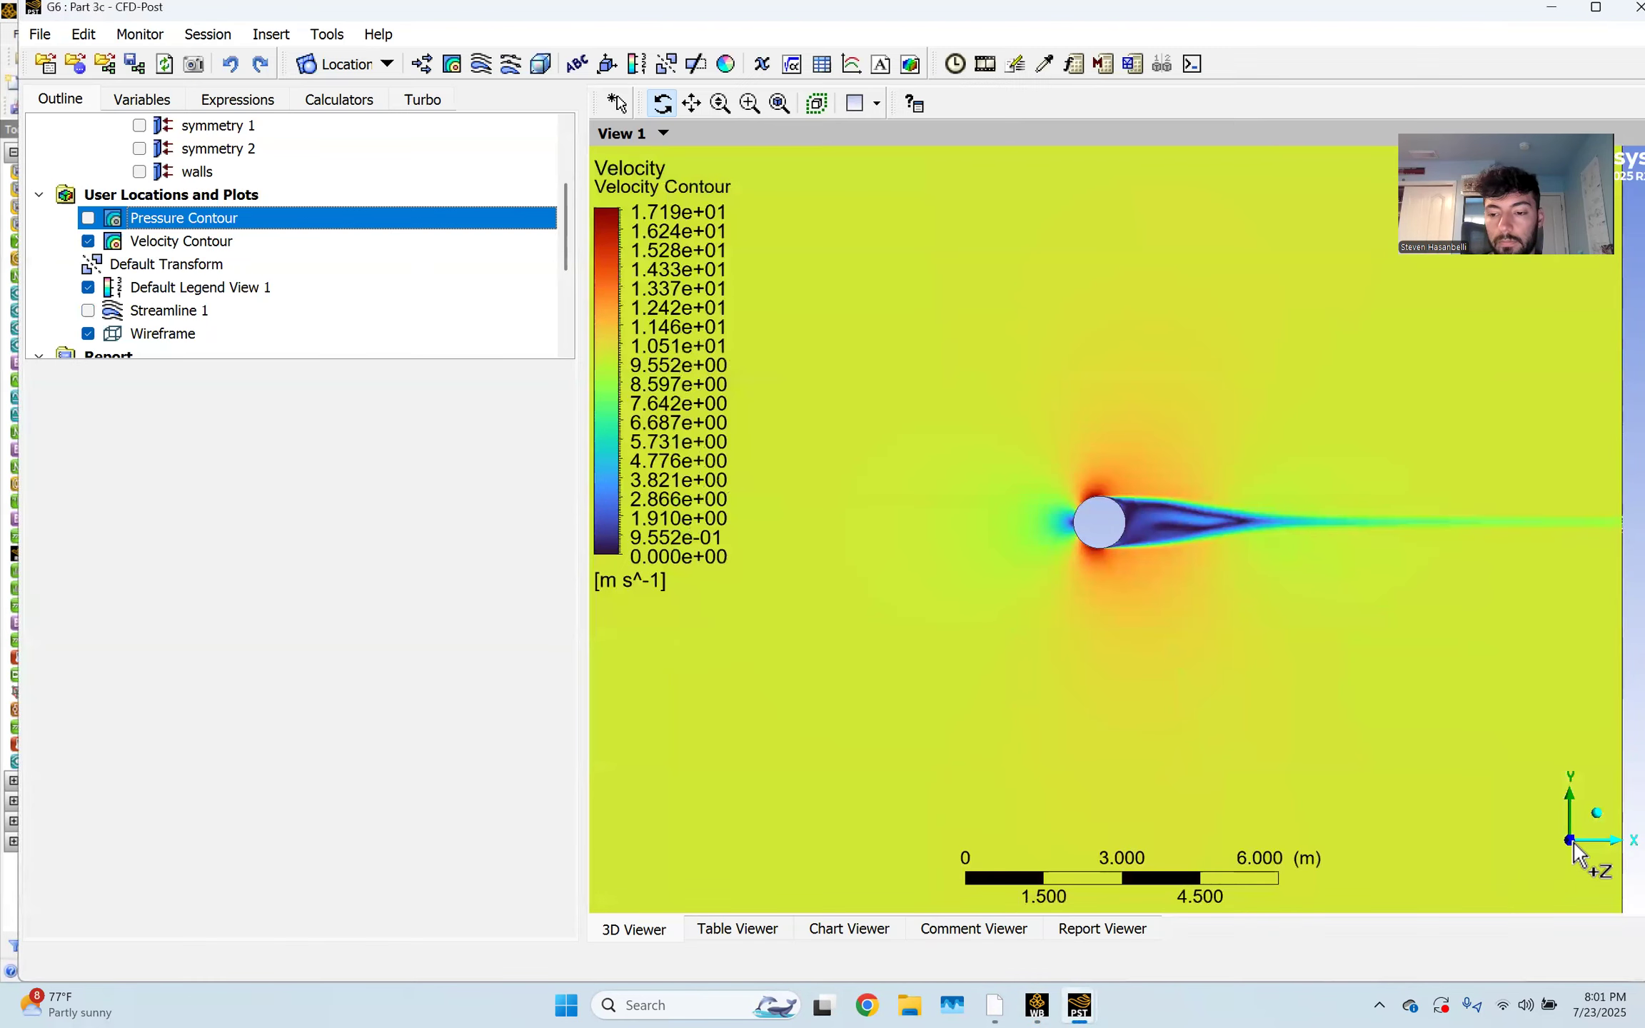
mouse_move(1079, 1007)
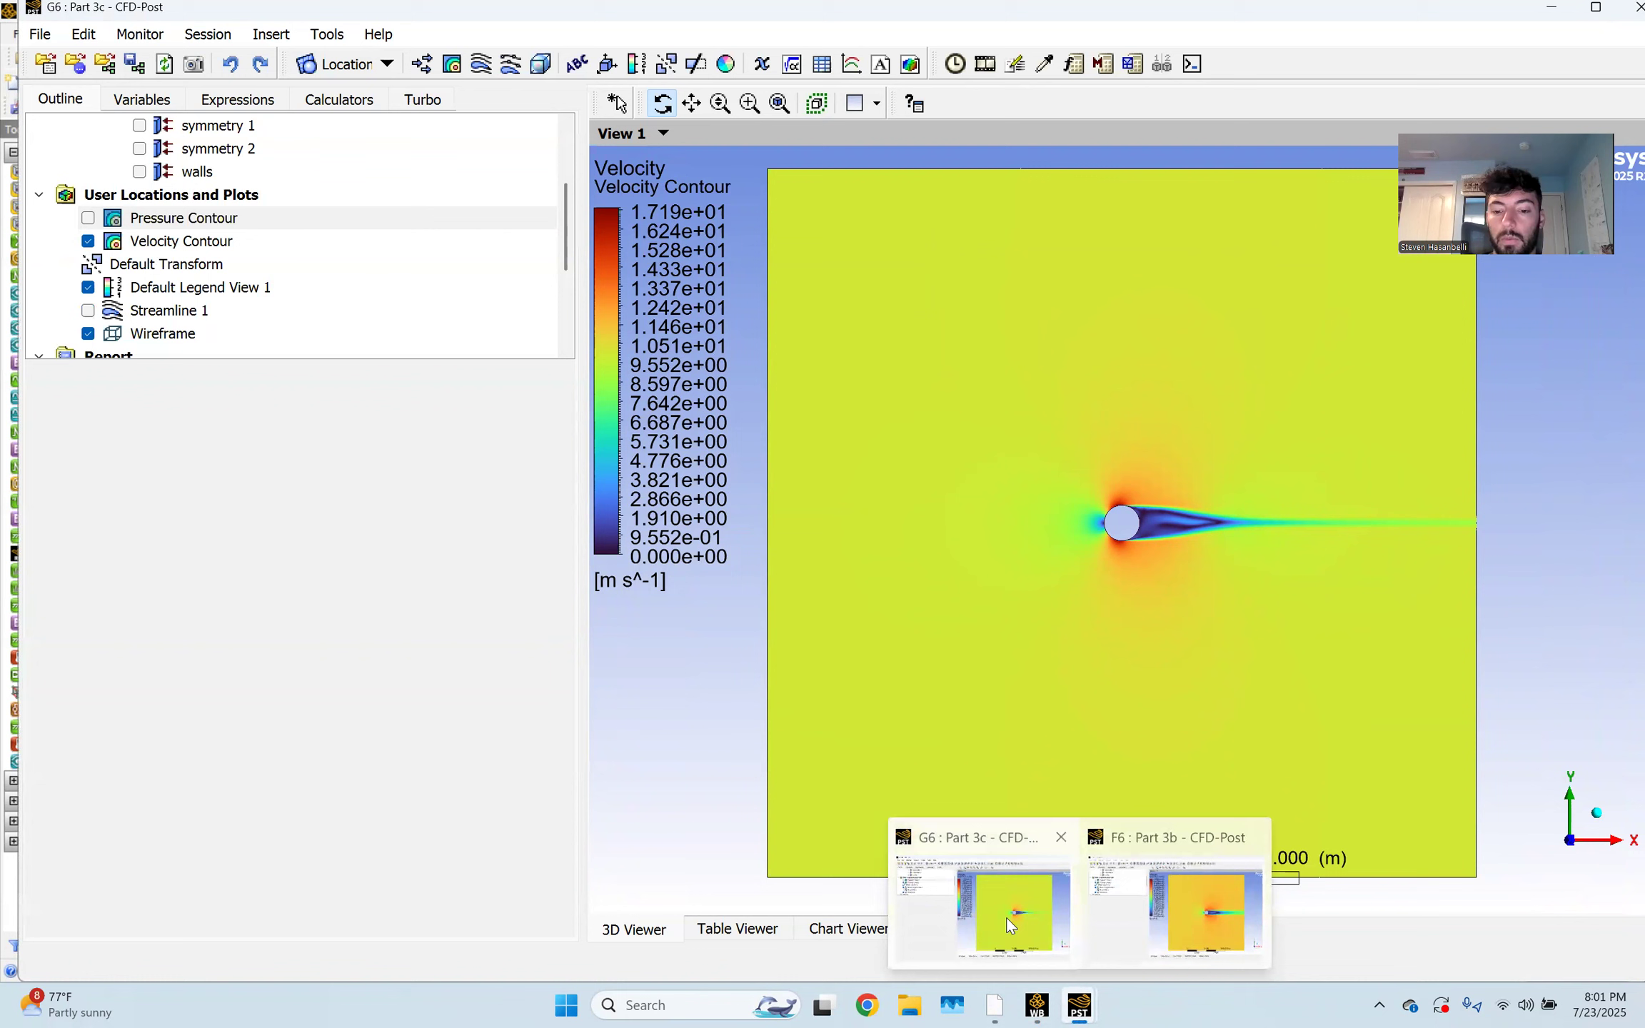
click(1167, 896)
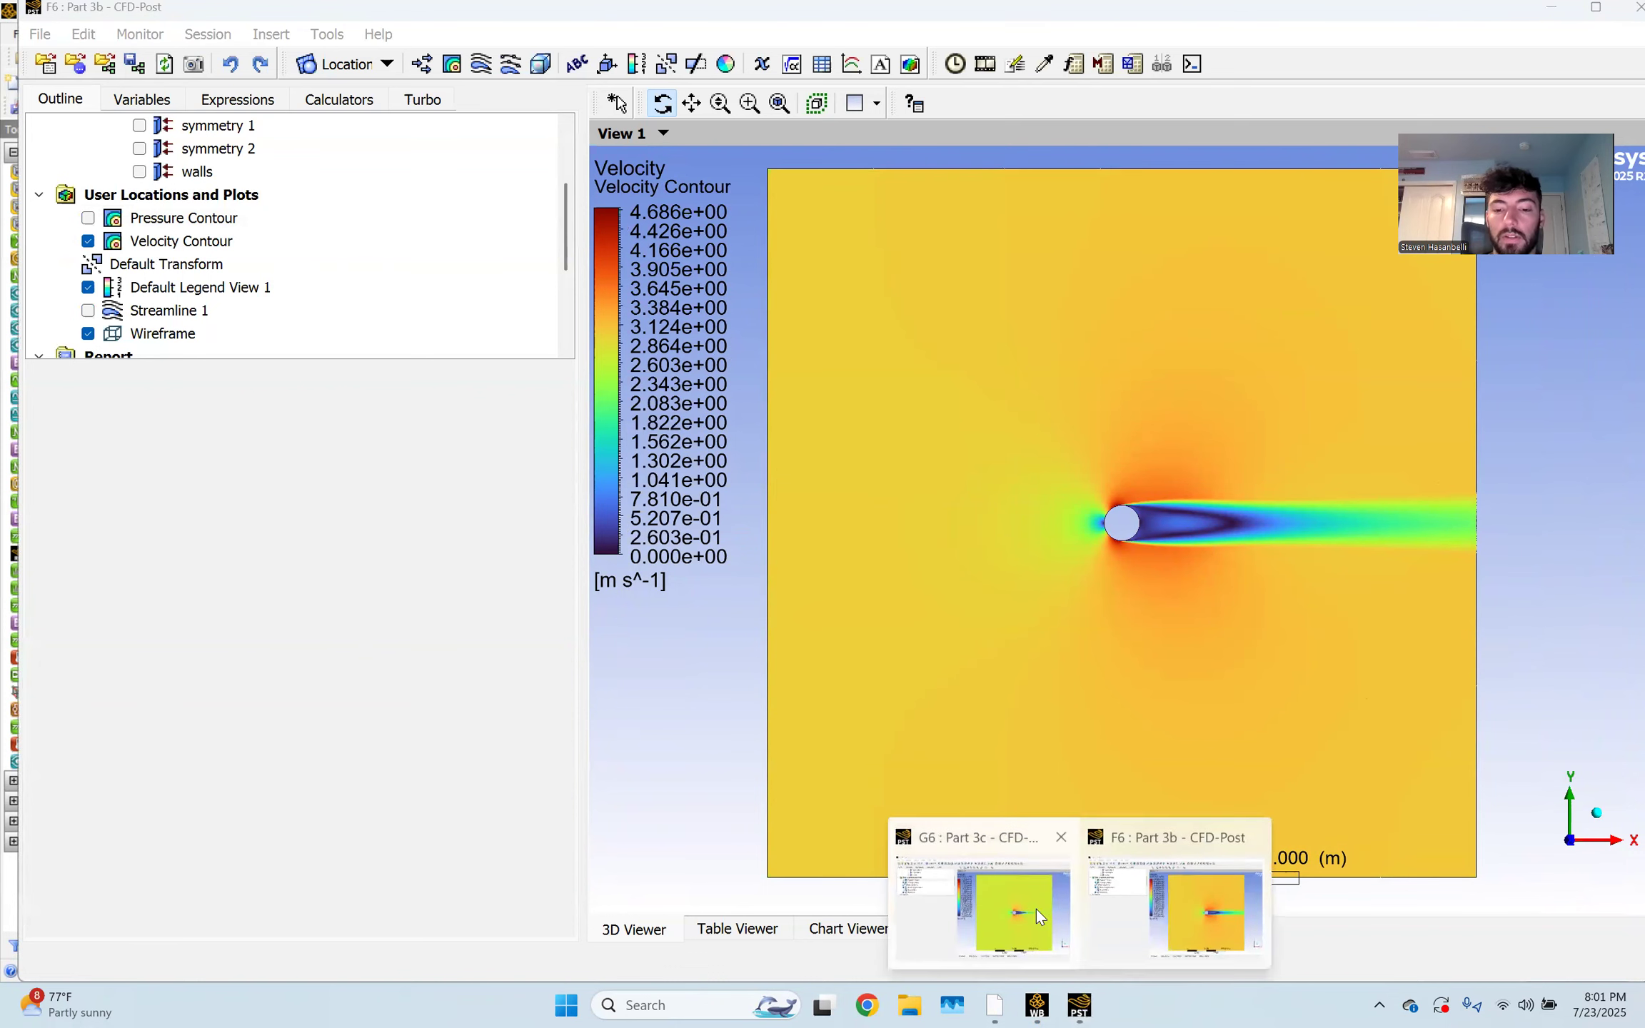
click(1036, 909)
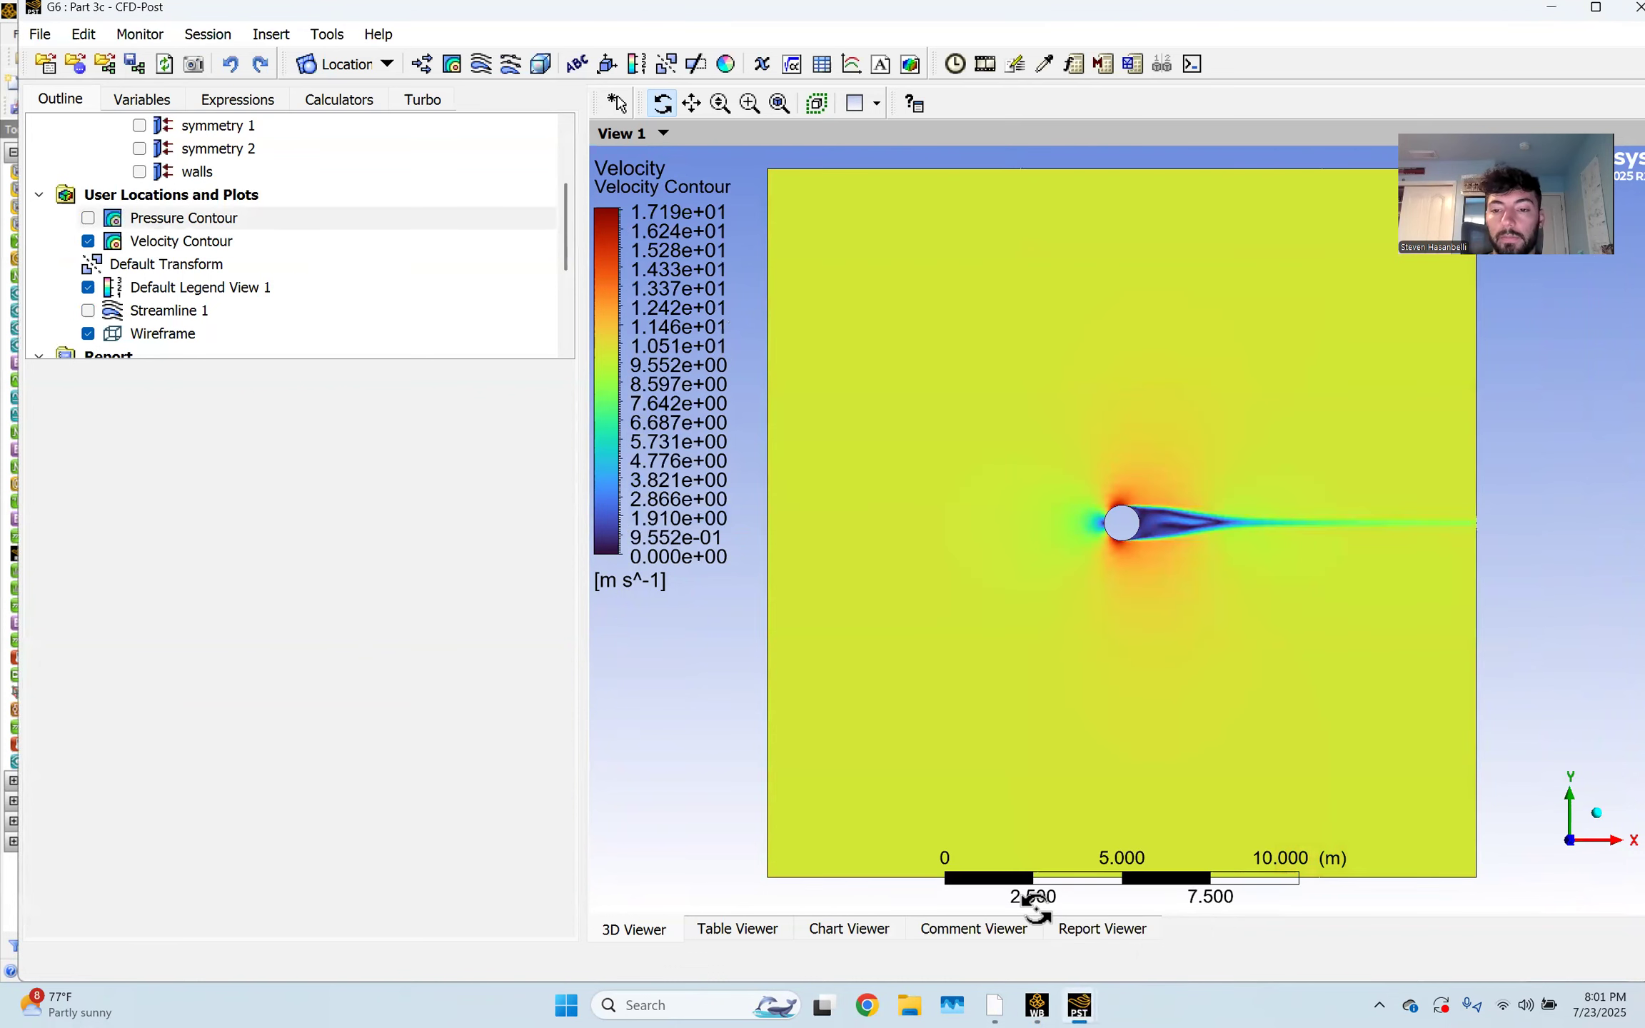